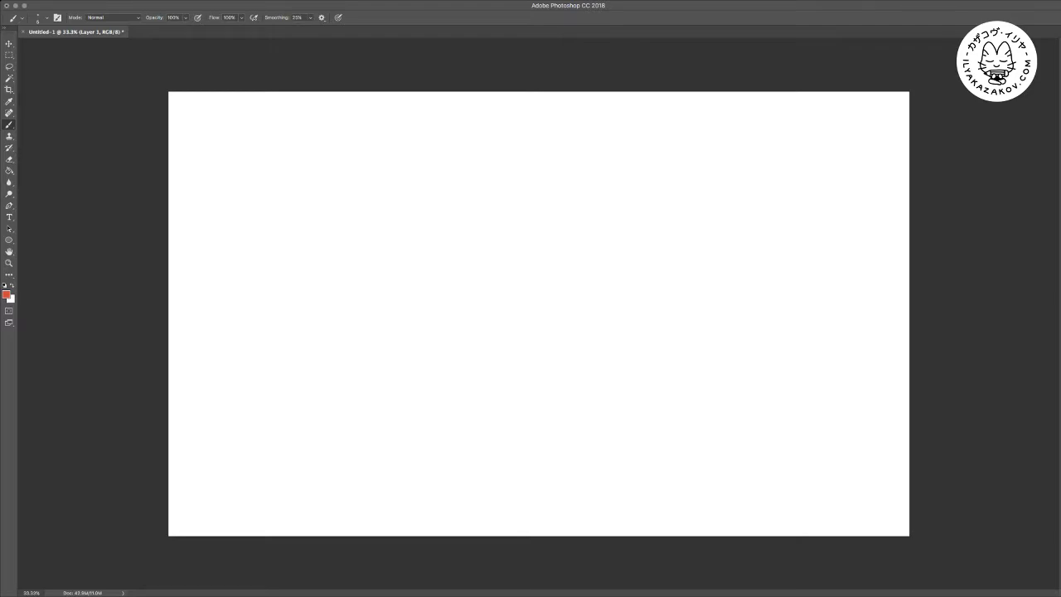
drag(595, 222, 595, 263)
drag(607, 222, 608, 268)
key(e)
mouse_move(618, 227)
mouse_down()
mouse_move(617, 269)
mouse_move(607, 247)
mouse_up()
mouse_move(595, 260)
mouse_down()
mouse_move(596, 225)
mouse_move(618, 250)
mouse_move(608, 239)
mouse_up()
drag(619, 227, 619, 244)
key(b)
key(e)
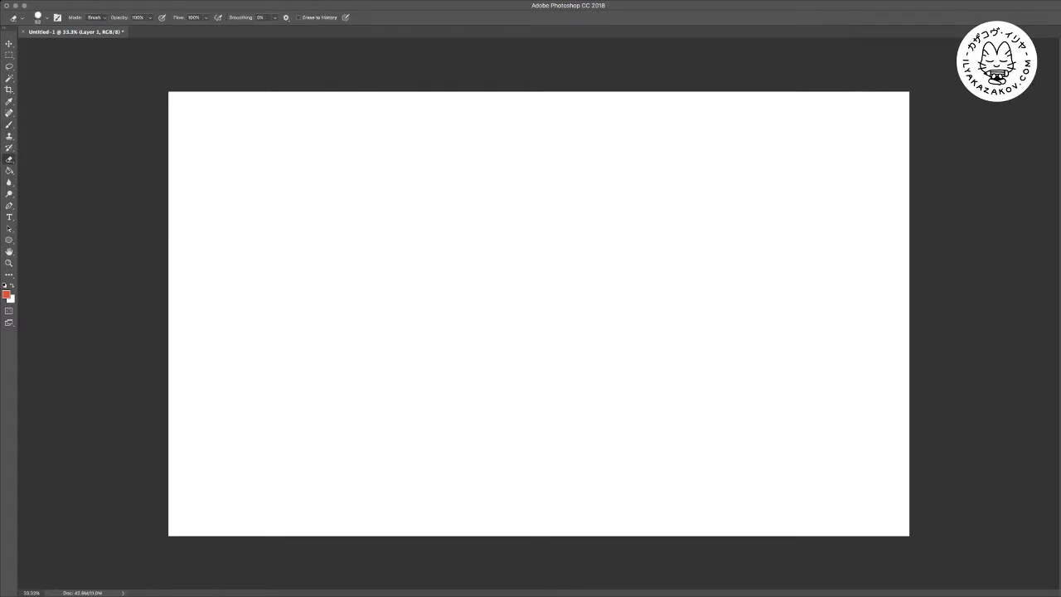
key(b)
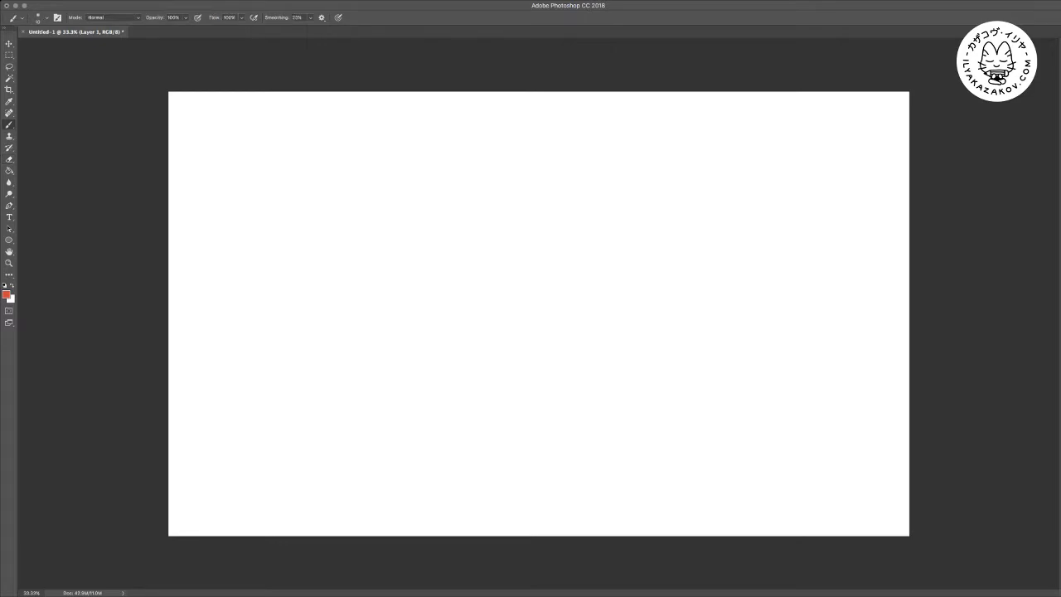
drag(565, 259, 570, 296)
key(e)
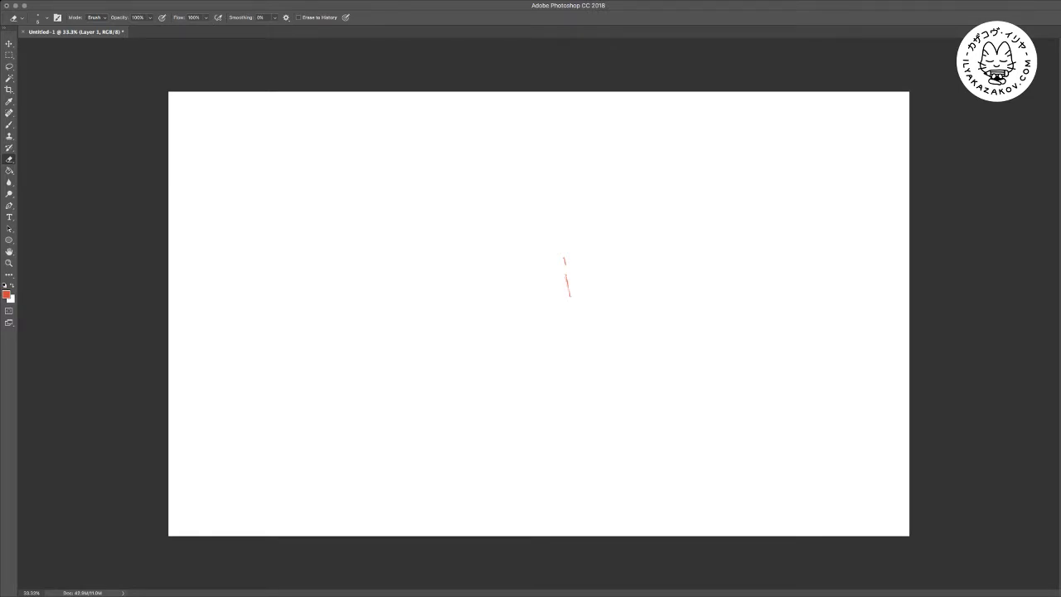
key(])
click(566, 278)
key(b)
drag(544, 266, 549, 283)
drag(549, 256, 557, 286)
drag(561, 254, 568, 290)
key(e)
click(557, 274)
key(b)
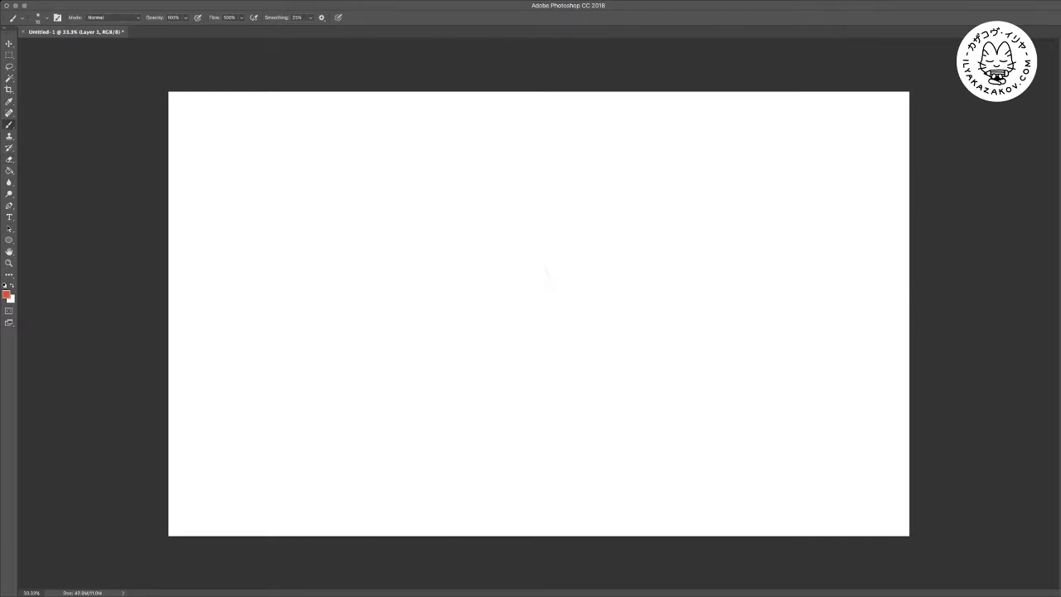
key(e)
key(b)
Sketch a zigzag toothed mouth line with a rounded snout and jaw outline in front of it using the red brush
drag(538, 309, 568, 337)
mouse_move(544, 303)
mouse_down()
mouse_move(573, 334)
mouse_move(597, 299)
mouse_move(611, 322)
mouse_move(628, 293)
mouse_up()
key(super+plus)
drag(639, 303, 529, 380)
key(e)
mouse_move(427, 370)
mouse_down()
mouse_move(448, 416)
mouse_move(481, 432)
mouse_up()
key(b)
mouse_move(460, 286)
mouse_down()
mouse_move(427, 327)
mouse_move(431, 396)
mouse_move(470, 431)
mouse_up()
drag(572, 414, 488, 365)
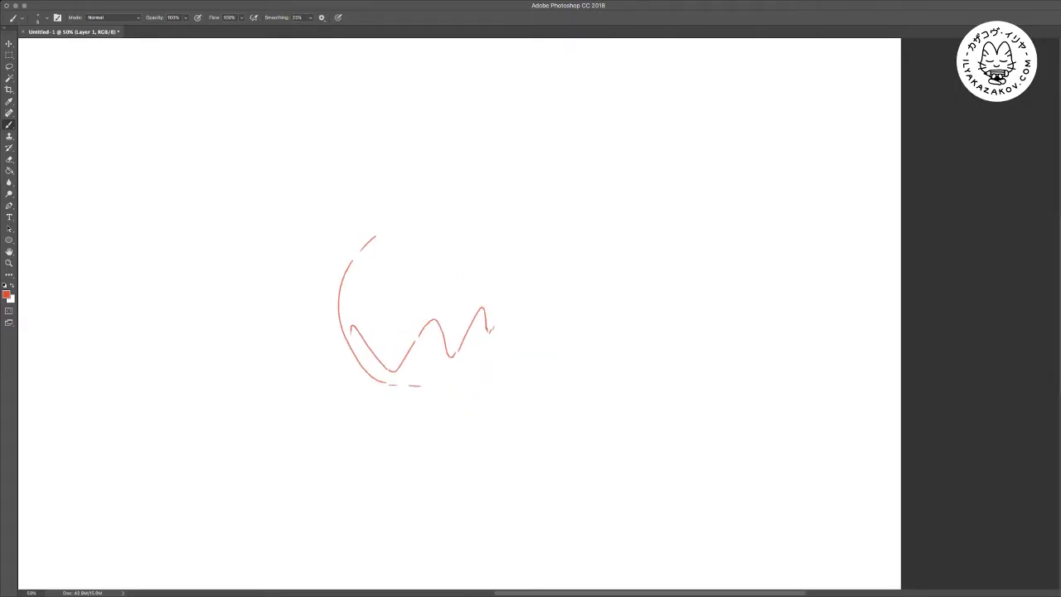
Sketch the creature's forehead, continuing the outline from the snout up and over the crown of the head
scroll(530, 315, left, 5)
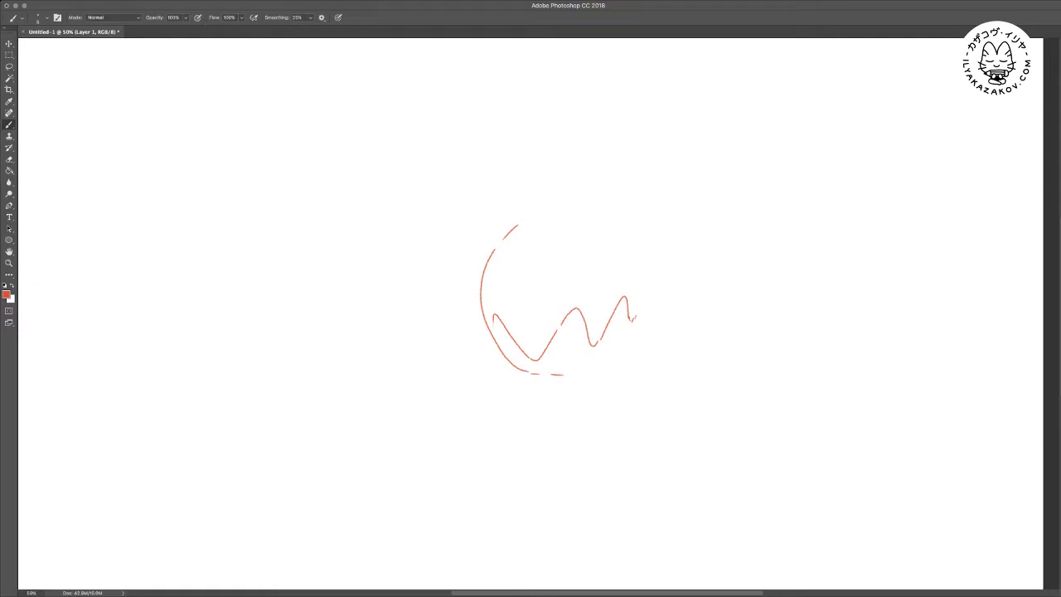
mouse_move(529, 212)
mouse_down()
mouse_move(564, 146)
mouse_move(583, 135)
mouse_up()
drag(615, 132, 635, 137)
scroll(531, 315, right, 1)
scroll(531, 315, right, 1)
scroll(530, 315, up, 1)
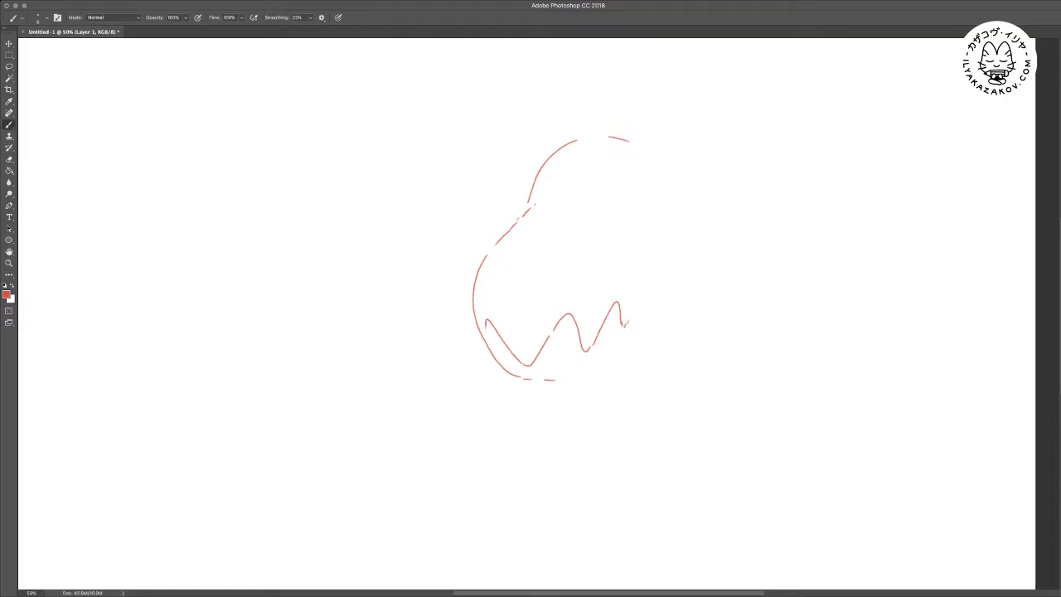
mouse_move(640, 235)
mouse_down()
mouse_move(648, 202)
mouse_move(679, 175)
mouse_move(648, 202)
mouse_move(640, 235)
mouse_up()
key(e)
key(b)
key(super+minus)
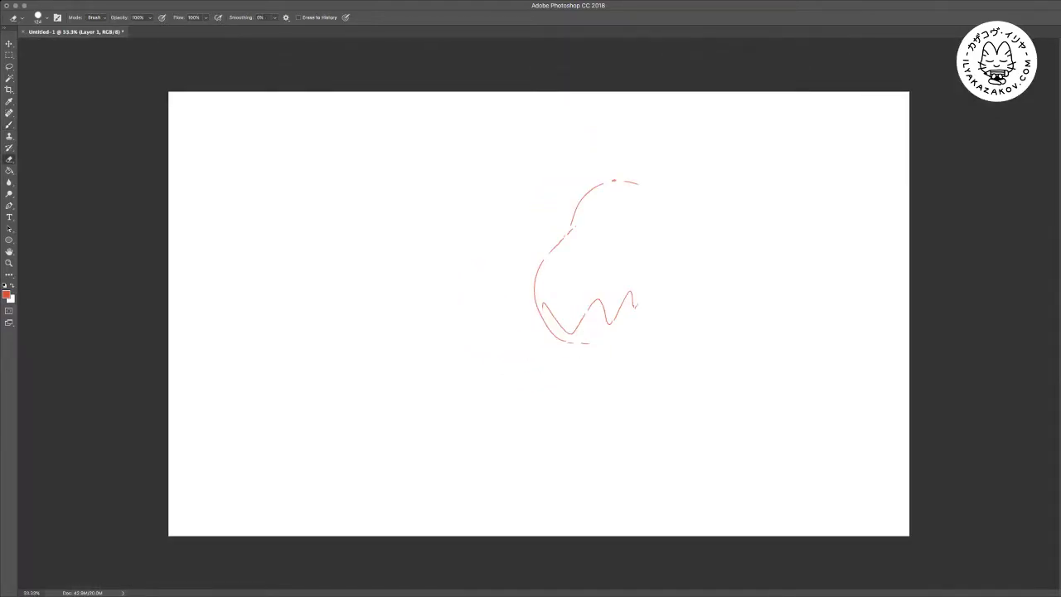
Erase the old jaw line and redraw the lower jaw as a long curve running under the mouth to the cheek
mouse_move(537, 295)
mouse_down()
mouse_move(549, 330)
mouse_move(568, 341)
mouse_up()
key(e)
key(b)
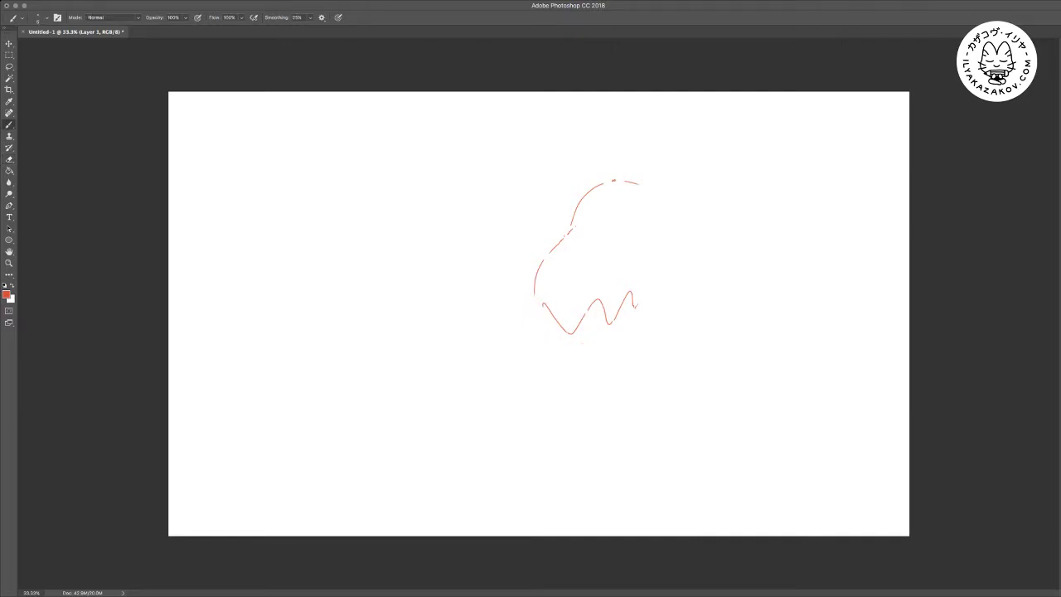
mouse_move(534, 295)
mouse_down()
mouse_move(587, 344)
mouse_move(660, 312)
mouse_up()
key(e)
key(b)
drag(665, 308, 678, 286)
Sketch two narrow nostrils on the snout above the teeth
key(e)
drag(555, 265, 554, 283)
key(b)
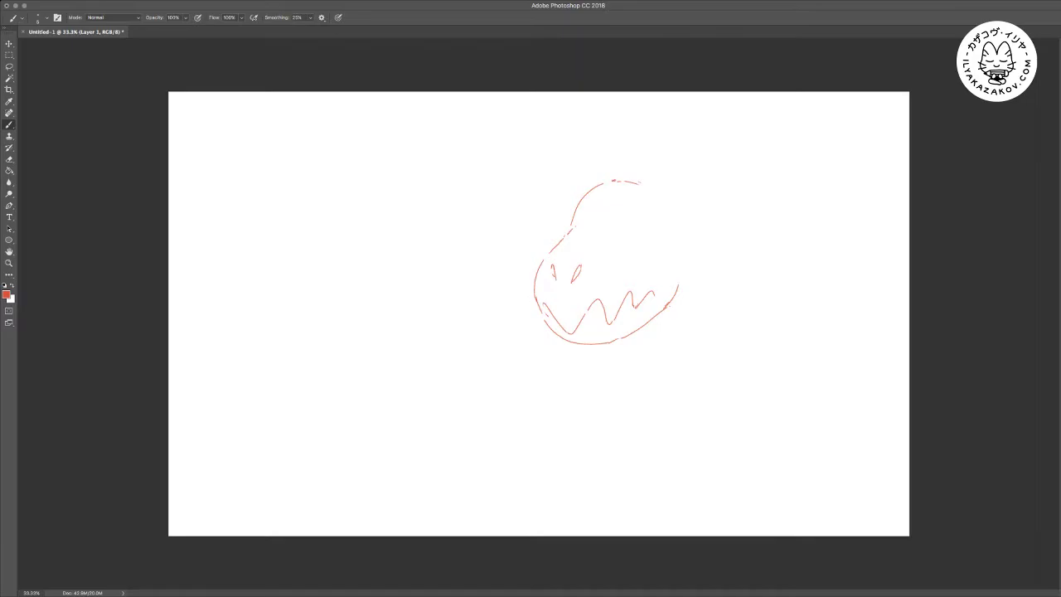
Sketch the top and back of the head down to the cheek, cleaning up strokes, and add a small round eye
key(e)
mouse_move(613, 180)
mouse_down()
mouse_move(658, 180)
mouse_move(682, 217)
mouse_move(686, 262)
mouse_up()
key(b)
key(e)
drag(684, 213, 686, 259)
key(b)
drag(684, 217, 686, 273)
key(e)
key(b)
Sketch two curved, backward-sweeping horns on top of the head
drag(603, 186, 655, 139)
drag(600, 192, 650, 148)
key(e)
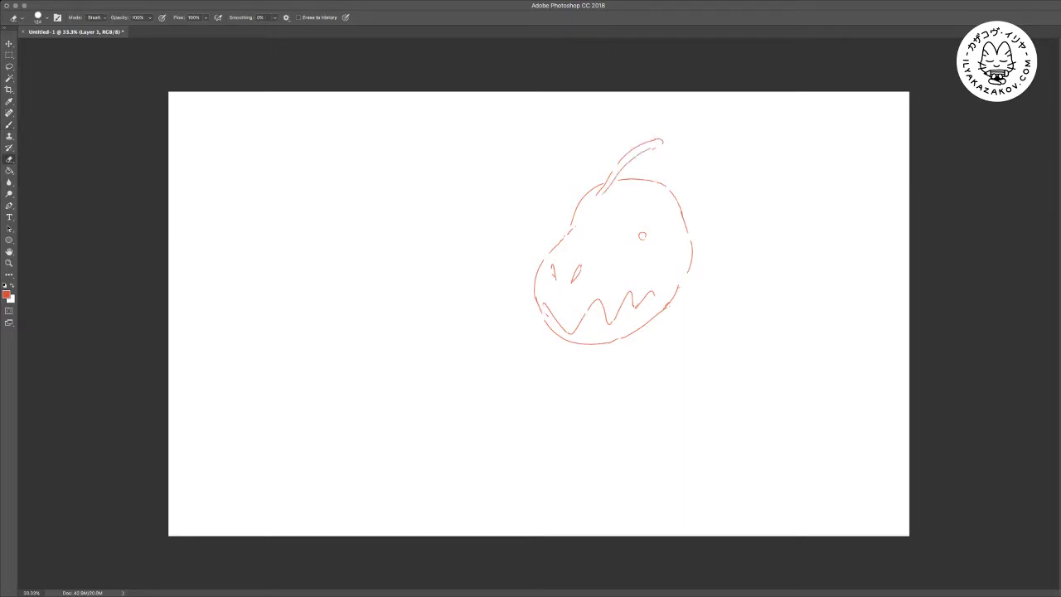
key(b)
drag(636, 196, 686, 141)
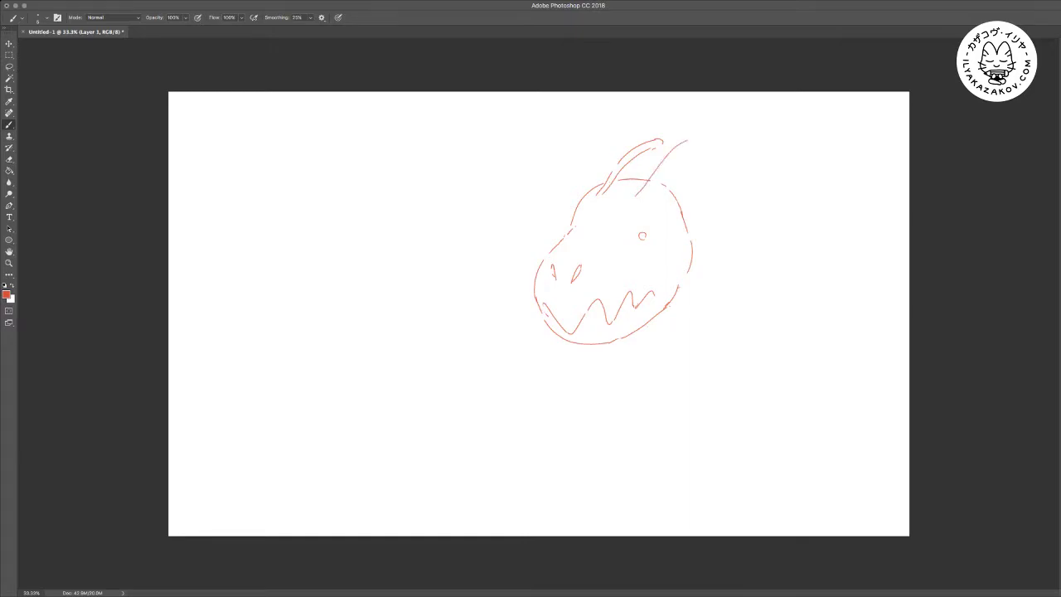
drag(644, 198, 692, 146)
Replace the small eye with a larger round one near the back of the head
key(super+plus)
mouse_move(694, 197)
mouse_down()
mouse_move(549, 256)
mouse_move(550, 246)
mouse_move(583, 235)
mouse_move(578, 266)
mouse_move(630, 233)
mouse_up()
key(e)
key(b)
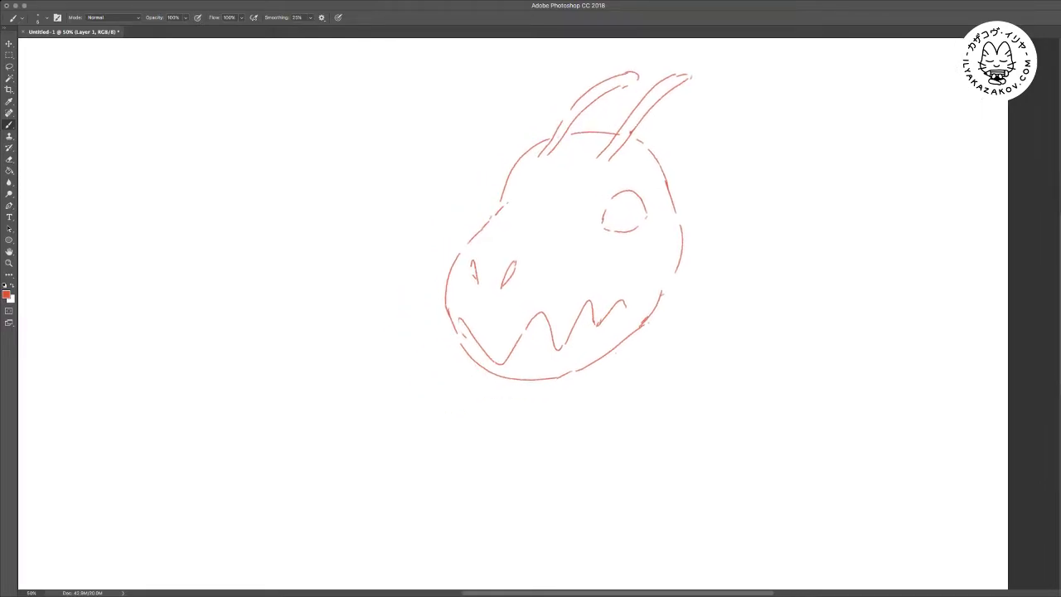
key(super+minus)
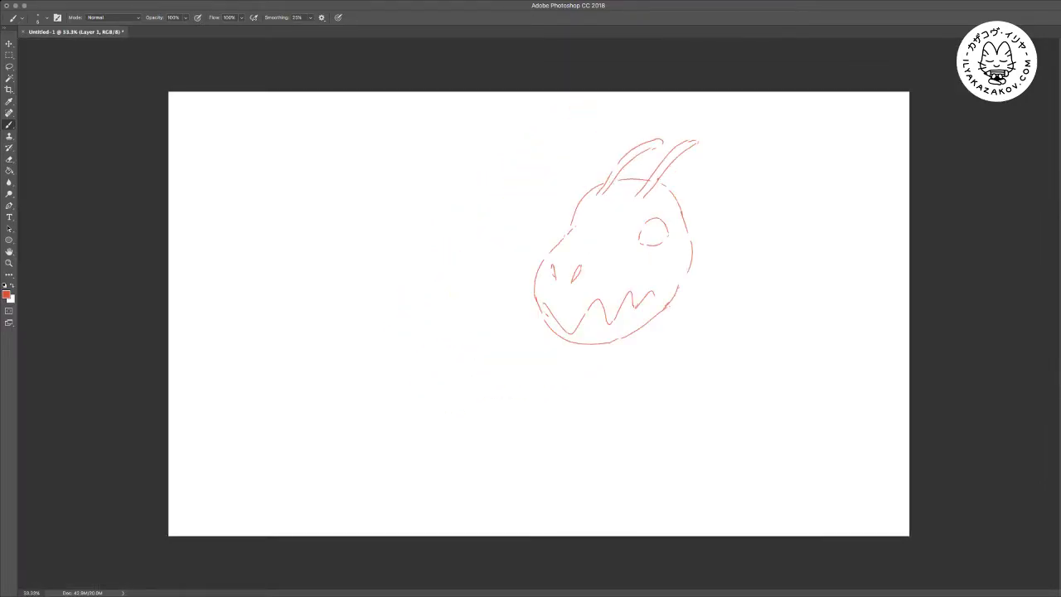
Sketch the body behind the head with a large arched back and a rounded belly curve
key(ctrl+z)
mouse_move(726, 280)
mouse_down()
mouse_move(730, 316)
mouse_move(752, 323)
mouse_up()
key(e)
drag(728, 271, 725, 281)
key(b)
mouse_move(718, 197)
mouse_down()
mouse_move(784, 222)
mouse_move(799, 254)
mouse_move(796, 301)
mouse_up()
key(e)
drag(725, 292, 746, 325)
key(b)
mouse_move(726, 278)
mouse_down()
mouse_move(735, 333)
mouse_move(760, 336)
mouse_up()
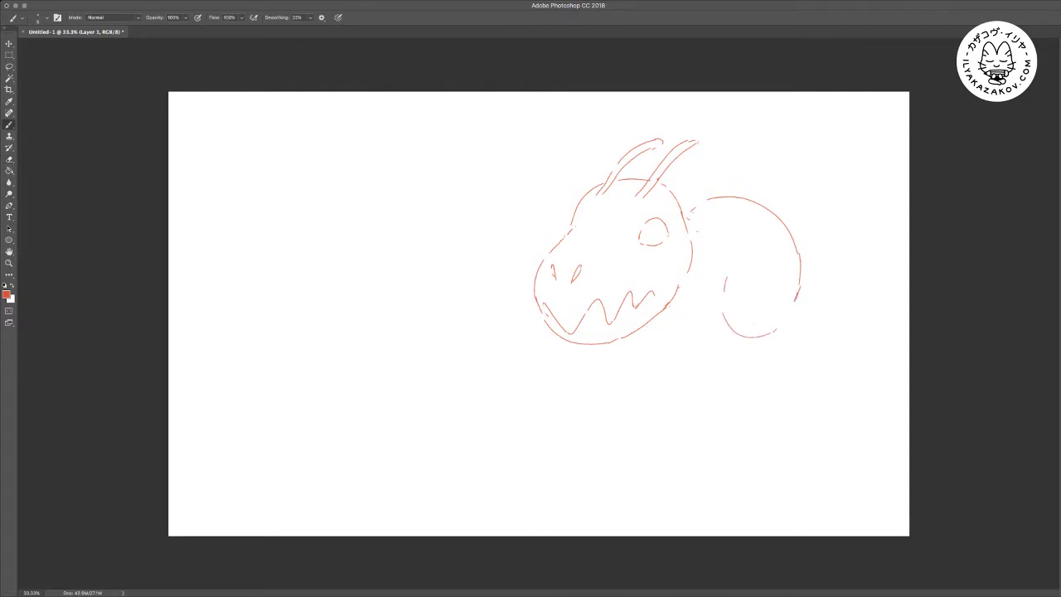
Sketch the two sides of the rear leg coming down from the rump
mouse_move(798, 300)
mouse_down()
mouse_move(818, 289)
mouse_move(823, 315)
mouse_move(805, 375)
mouse_up()
key(e)
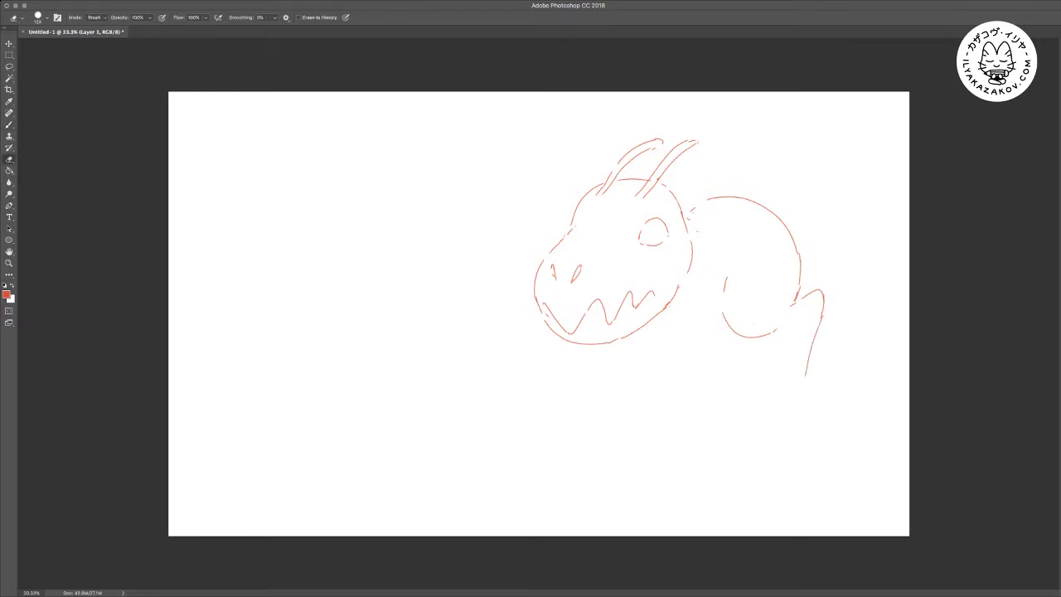
key(b)
mouse_move(757, 337)
mouse_down()
mouse_move(804, 319)
mouse_move(783, 369)
mouse_up()
Erase the first belly curve and redraw it slightly lower so that it runs into the top of the rear leg
key(e)
drag(799, 325, 770, 336)
key(b)
key(e)
drag(727, 277, 762, 336)
click(723, 315)
key(b)
mouse_move(718, 296)
mouse_down()
mouse_move(730, 338)
mouse_move(758, 348)
mouse_move(801, 326)
mouse_up()
key(e)
key(b)
mouse_move(719, 297)
mouse_down()
mouse_move(724, 333)
mouse_move(742, 343)
mouse_up()
key(e)
key(b)
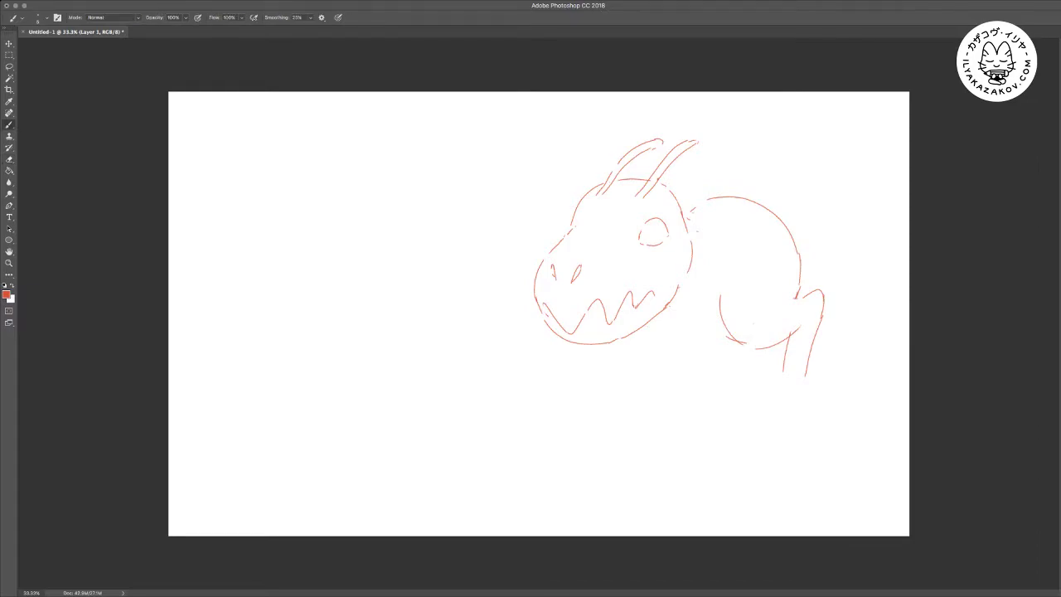
Sketch a toed foot at the end of the rear leg and redraw the leg's outer edge down to it
mouse_move(779, 383)
mouse_down()
mouse_move(755, 416)
mouse_move(780, 410)
mouse_move(780, 427)
mouse_move(805, 411)
mouse_up()
key(e)
drag(822, 310, 806, 380)
key(b)
drag(824, 305, 812, 377)
Sketch a small arm with claw lines on the chest between the head and the body
key(super+alt+z)
key(super+alt+z)
mouse_move(691, 289)
mouse_down()
mouse_move(701, 302)
mouse_move(735, 265)
mouse_move(715, 302)
mouse_move(692, 289)
mouse_up()
key(e)
key(b)
mouse_move(742, 282)
mouse_down()
mouse_move(721, 304)
mouse_move(728, 286)
mouse_move(708, 277)
mouse_up()
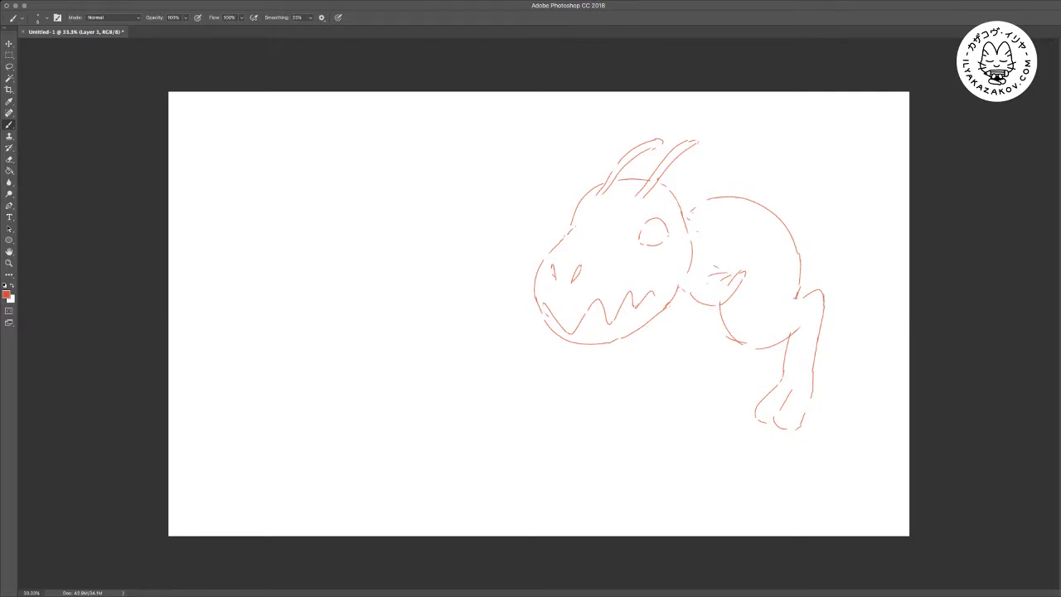
Sketch the chest's underside and a bent front leg with a toed foot beneath the jaw
drag(659, 321, 720, 335)
mouse_move(643, 330)
mouse_down()
mouse_move(667, 348)
mouse_move(658, 343)
mouse_move(650, 370)
mouse_move(618, 389)
mouse_up()
key(e)
key(b)
mouse_move(637, 397)
mouse_down()
mouse_move(632, 410)
mouse_move(654, 404)
mouse_up()
key(e)
mouse_move(665, 339)
mouse_down()
mouse_move(648, 373)
mouse_move(682, 388)
mouse_up()
key(b)
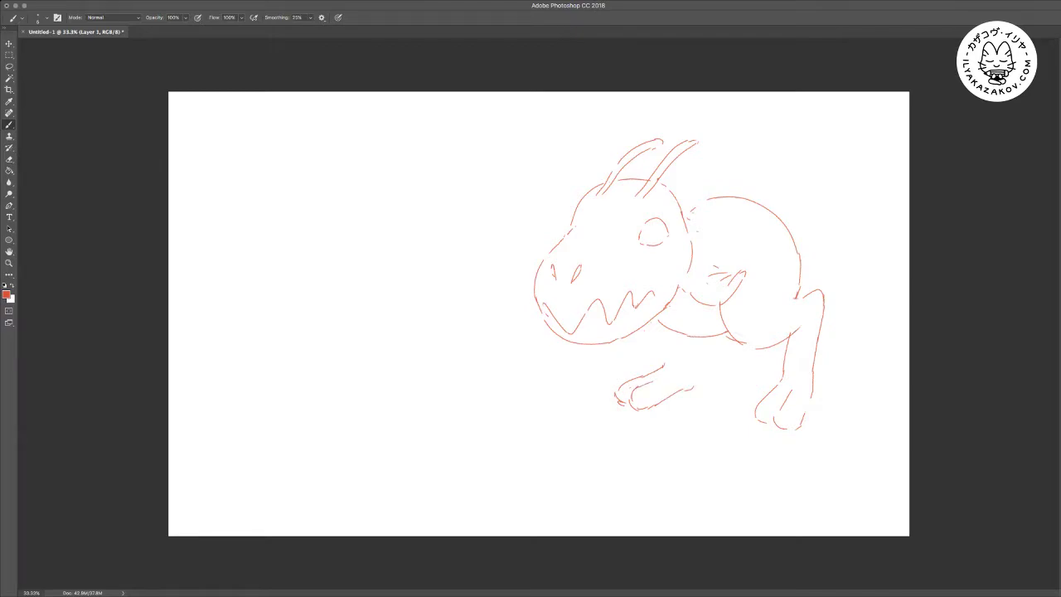
mouse_move(680, 337)
mouse_down()
mouse_move(671, 354)
mouse_move(686, 386)
mouse_move(707, 337)
mouse_up()
Sketch a thick rounded tail curling down behind the rump, with a second curve along its top
key(super+plus)
mouse_move(617, 282)
mouse_down()
mouse_move(473, 356)
mouse_move(438, 317)
mouse_up()
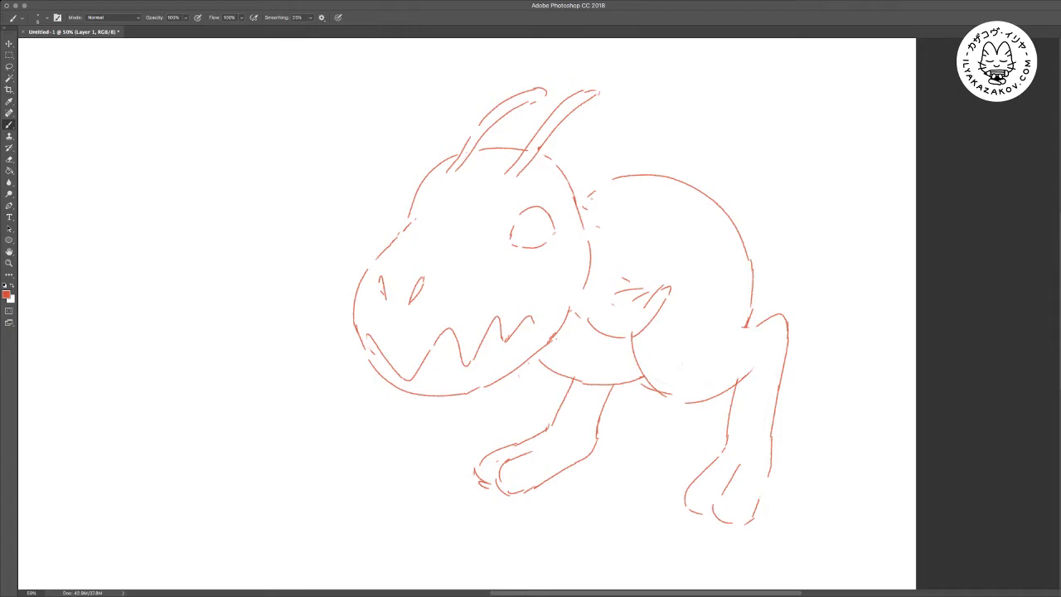
drag(744, 242, 751, 257)
drag(757, 261, 768, 264)
scroll(628, 314, right, 2)
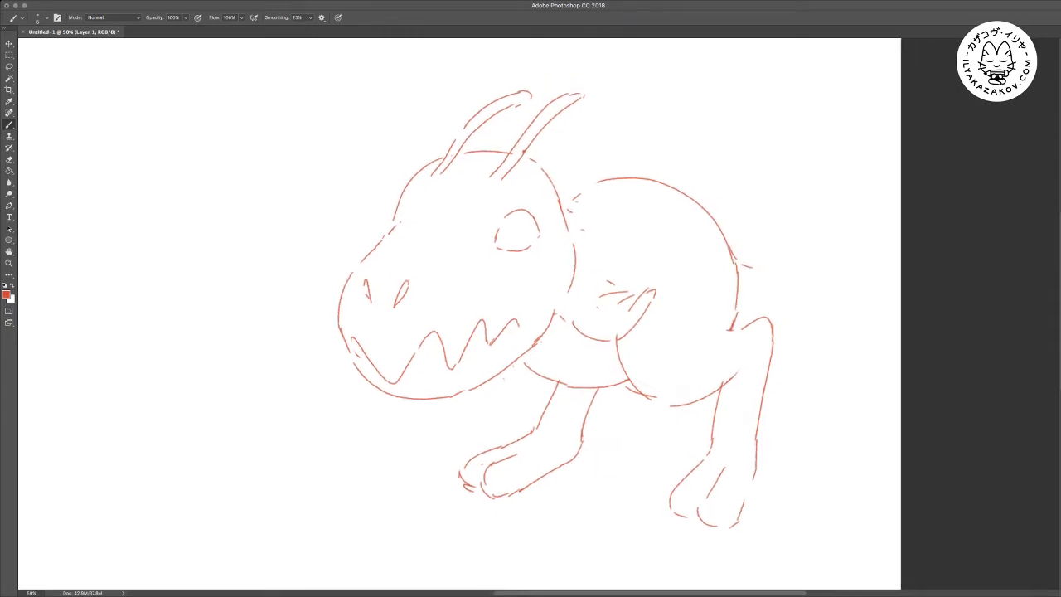
mouse_move(794, 275)
mouse_down()
mouse_move(832, 286)
mouse_move(842, 324)
mouse_move(802, 349)
mouse_move(776, 349)
mouse_up()
key(e)
mouse_move(776, 272)
mouse_down()
mouse_move(741, 264)
mouse_move(787, 277)
mouse_up()
key(b)
mouse_move(731, 257)
mouse_down()
mouse_move(784, 256)
mouse_move(809, 272)
mouse_up()
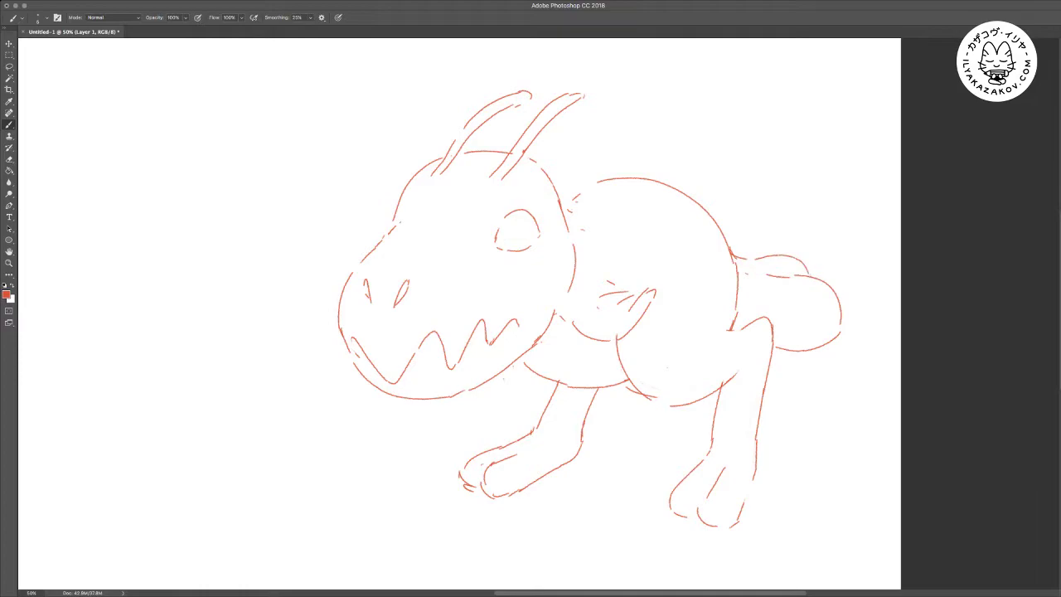
mouse_move(730, 252)
mouse_down()
mouse_move(747, 251)
mouse_move(767, 212)
mouse_move(824, 264)
mouse_up()
Erase the round eye and redraw it as a tall oval with a smaller oval pupil inside
key(e)
mouse_move(564, 247)
mouse_down()
mouse_move(580, 224)
mouse_move(619, 238)
mouse_move(572, 234)
mouse_move(568, 245)
mouse_move(611, 265)
mouse_move(618, 226)
mouse_move(579, 240)
mouse_move(586, 263)
mouse_up()
key(b)
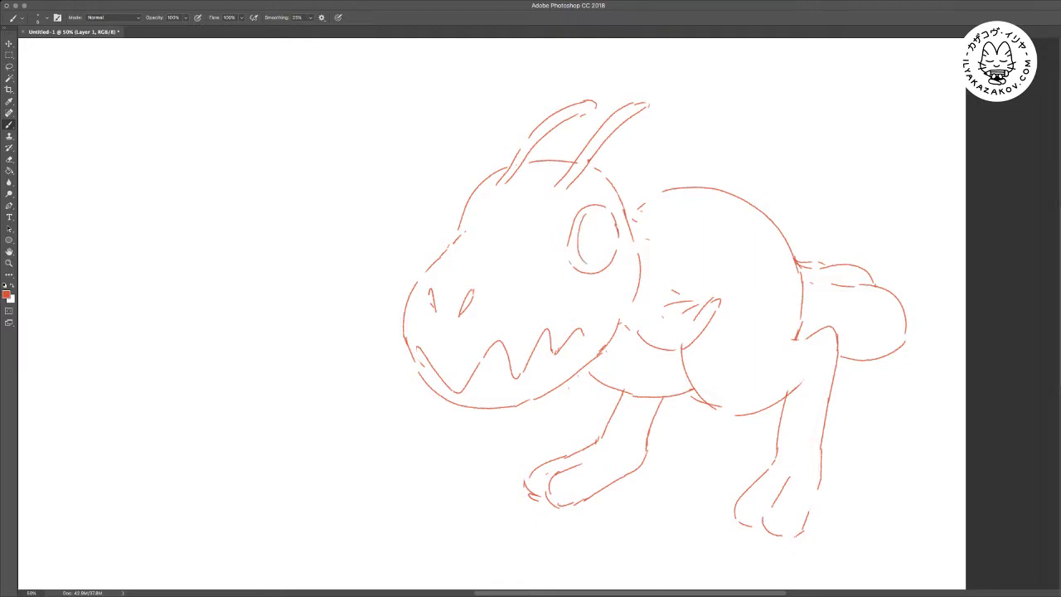
drag(607, 222, 608, 252)
Move the whole creature sketch slightly down and in its facing direction, toward the canvas center
key(ctrl+minus)
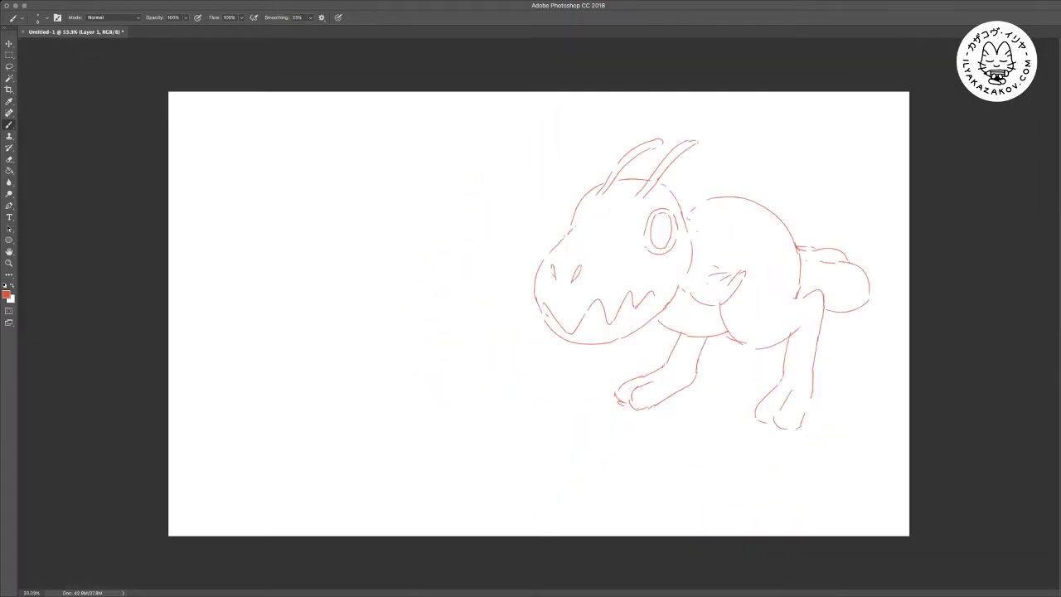
key(v)
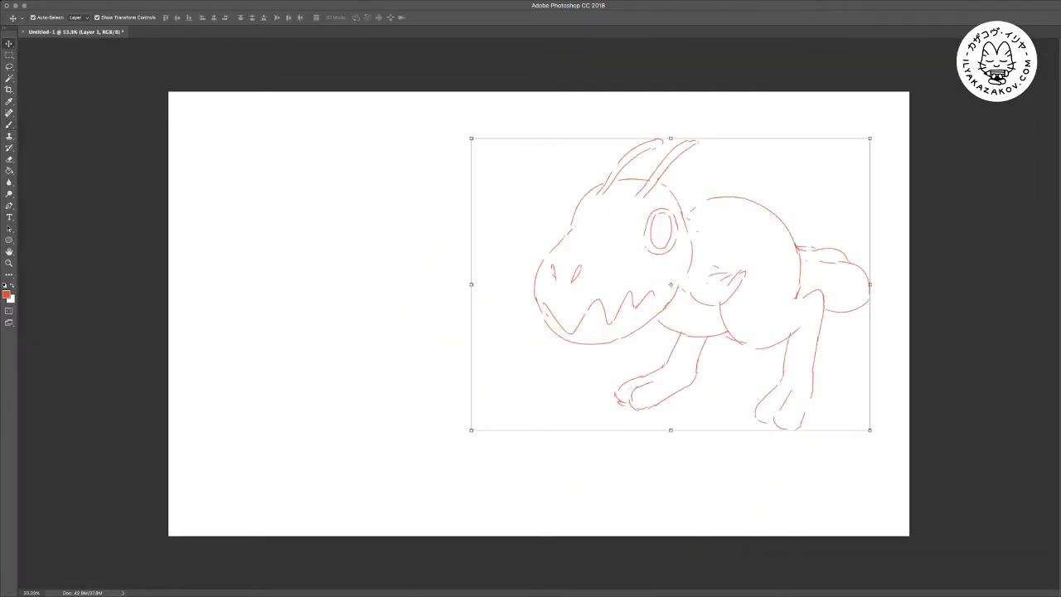
drag(646, 274, 624, 279)
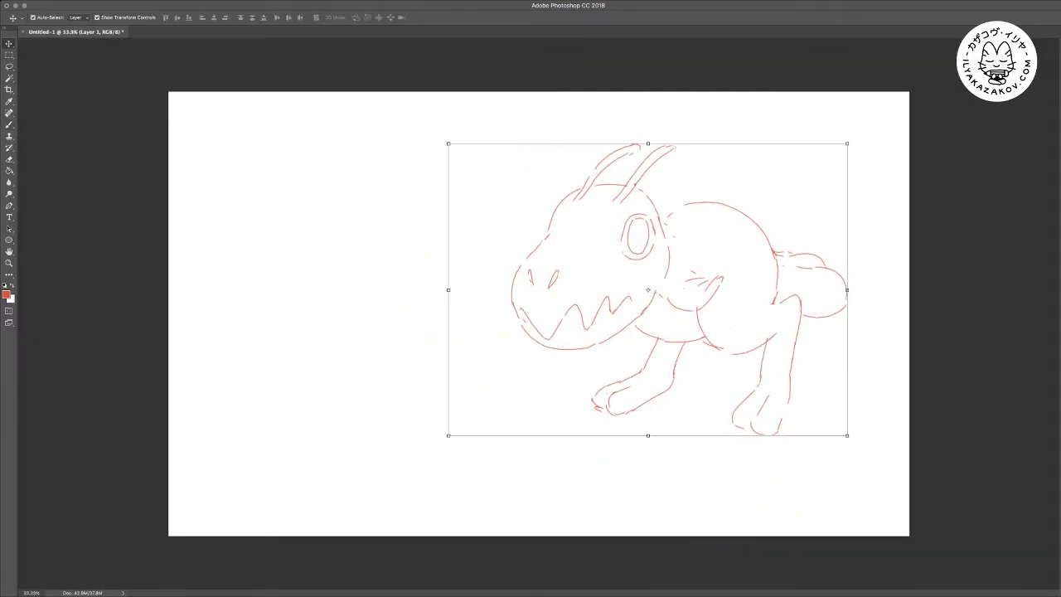
Erase the nostrils, snout and teeth, and sketch a longer, raised upper snout with large zigzag upper teeth
key(e)
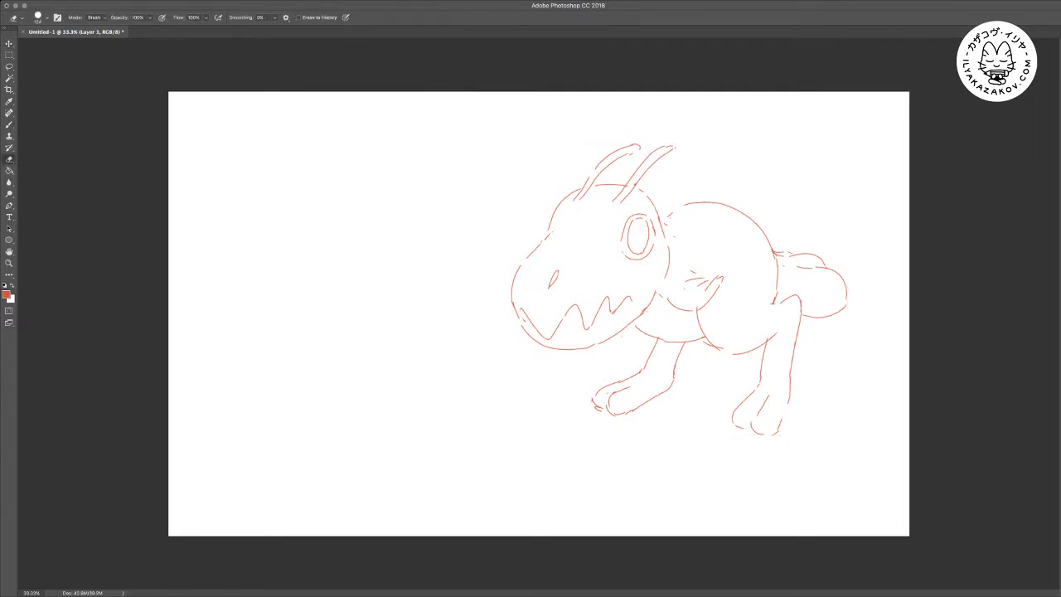
key(b)
key(e)
mouse_move(524, 262)
mouse_down()
mouse_move(522, 318)
mouse_move(602, 308)
mouse_move(568, 349)
mouse_move(570, 310)
mouse_up()
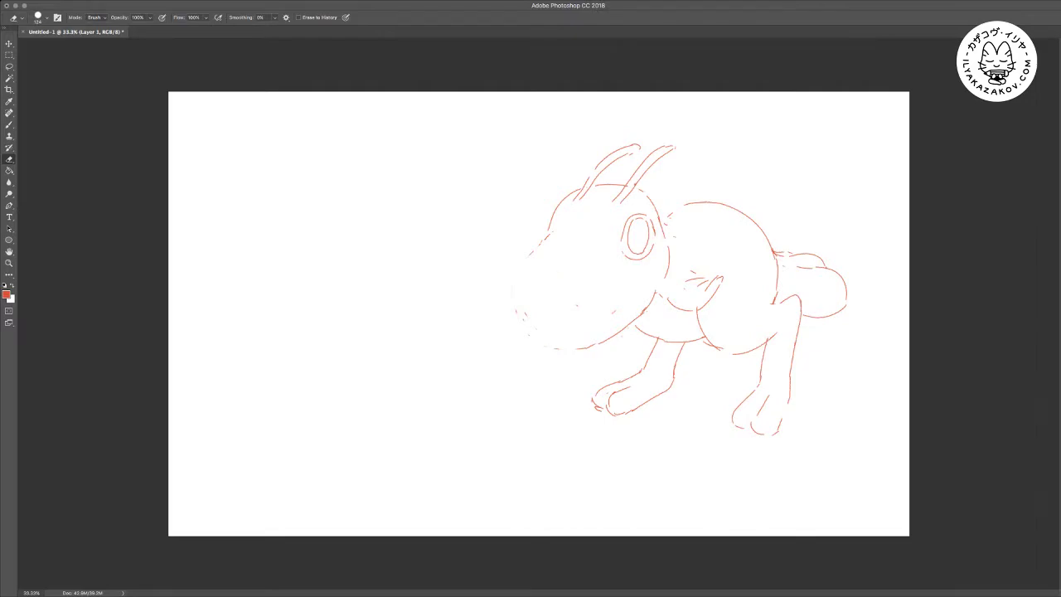
key(b)
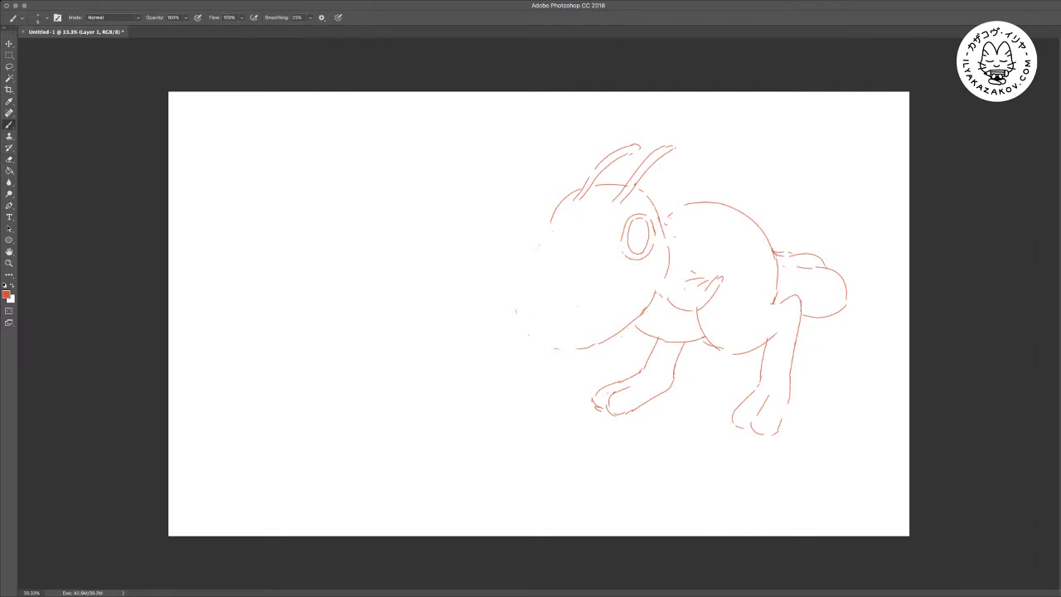
mouse_move(539, 228)
mouse_down()
mouse_move(503, 244)
mouse_move(496, 280)
mouse_move(508, 255)
mouse_move(516, 288)
mouse_move(533, 290)
mouse_move(562, 264)
mouse_move(581, 292)
mouse_move(615, 272)
mouse_up()
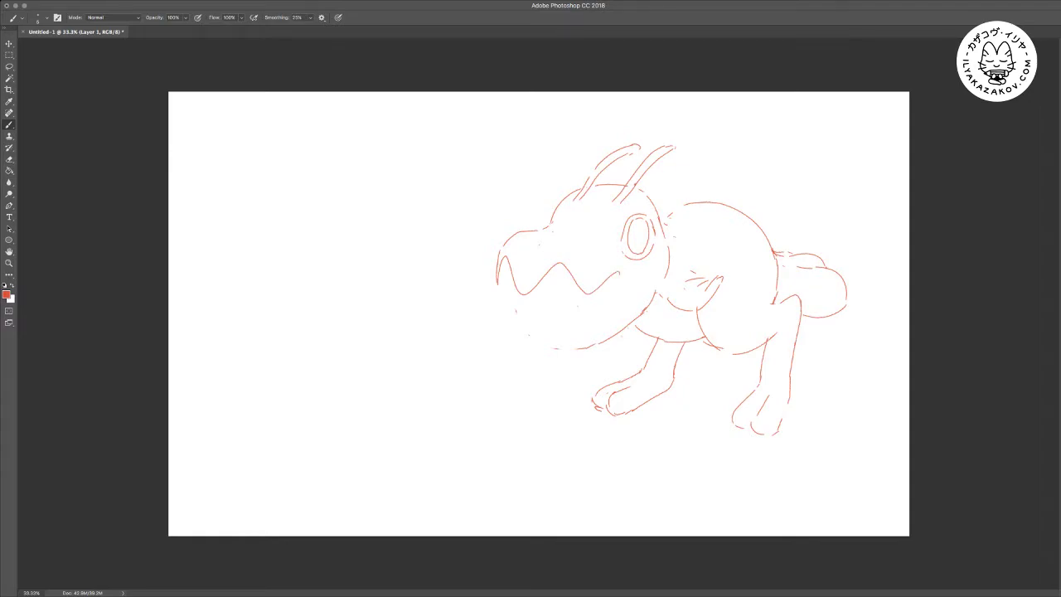
Sketch a zigzag row of lower teeth below the upper ones, joining them at the mouth corner
key(super+plus)
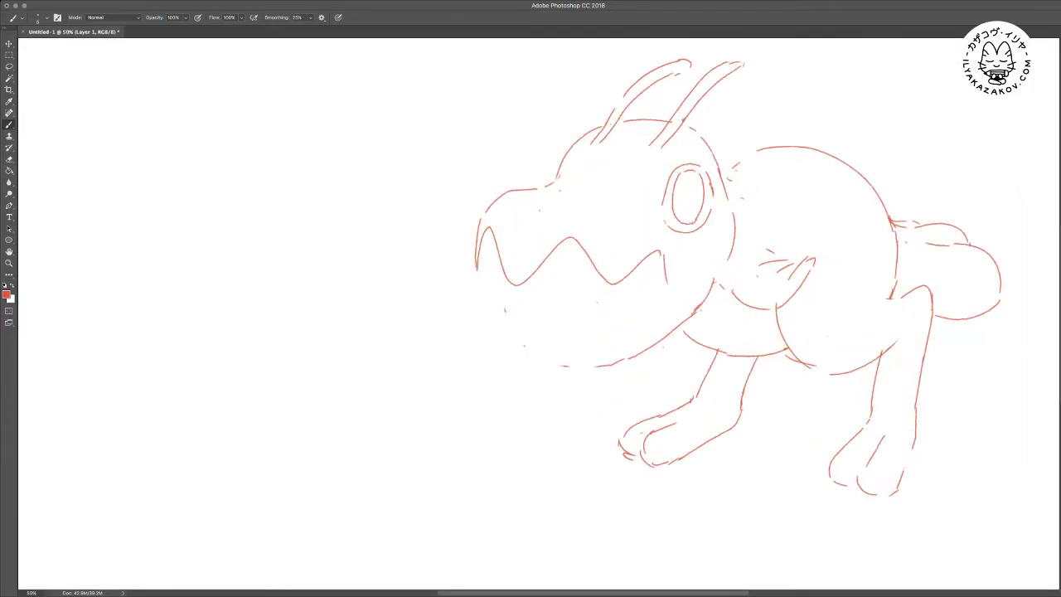
drag(580, 291, 542, 318)
mouse_move(450, 333)
mouse_down()
mouse_move(486, 378)
mouse_move(536, 333)
mouse_move(571, 361)
mouse_move(645, 307)
mouse_move(625, 292)
mouse_move(635, 307)
mouse_up()
key(e)
key(b)
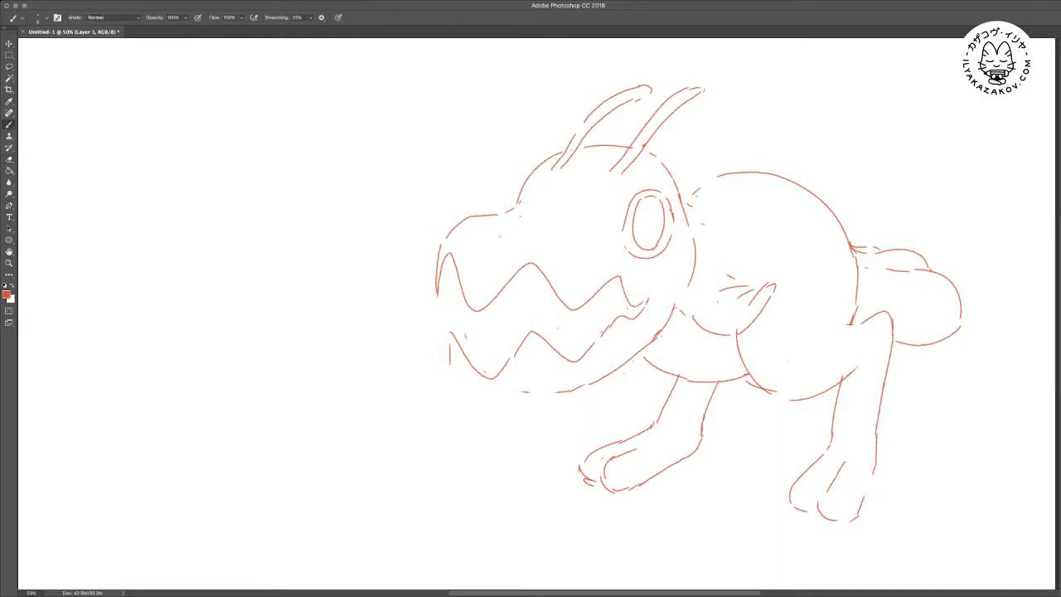
Redraw the lower jaw as a deeper curve from the front tooth to the cheek, erasing the old jaw line
key(e)
key(b)
mouse_move(452, 339)
mouse_down()
mouse_move(466, 388)
mouse_move(525, 407)
mouse_move(597, 383)
mouse_up()
key(e)
drag(524, 392, 584, 384)
key(b)
drag(451, 354, 453, 370)
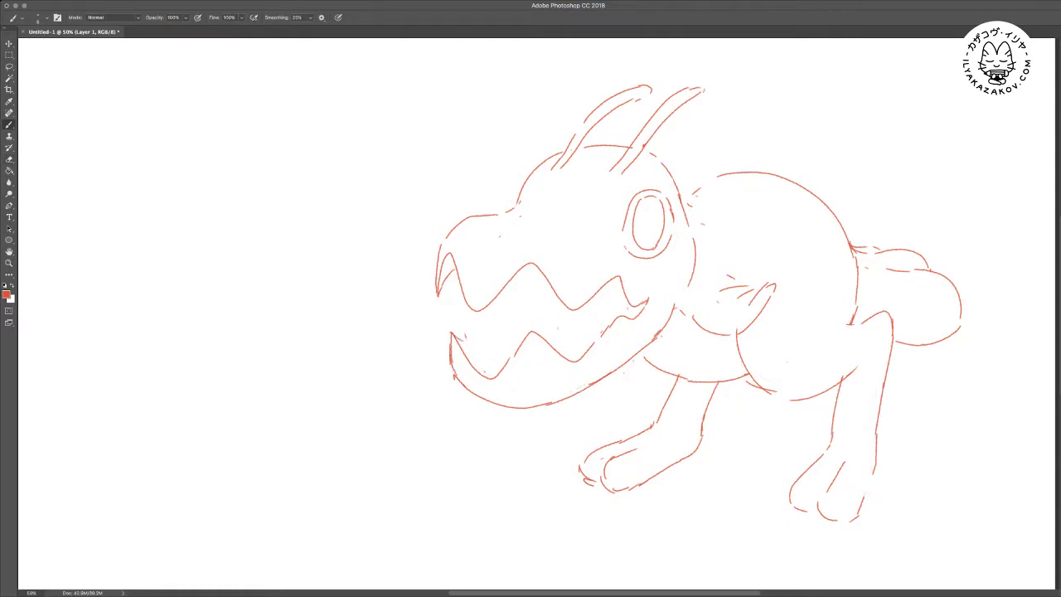
Extend the lower jaw's front tooth higher and sketch the far-side row of lower teeth behind it
key(e)
mouse_move(463, 337)
mouse_down()
mouse_move(453, 373)
mouse_move(456, 343)
mouse_move(445, 334)
mouse_move(453, 368)
mouse_up()
key(b)
mouse_move(481, 326)
mouse_down()
mouse_move(501, 315)
mouse_move(465, 340)
mouse_up()
key(e)
key(b)
drag(558, 308, 513, 339)
mouse_move(522, 303)
mouse_down()
mouse_move(489, 338)
mouse_move(469, 327)
mouse_up()
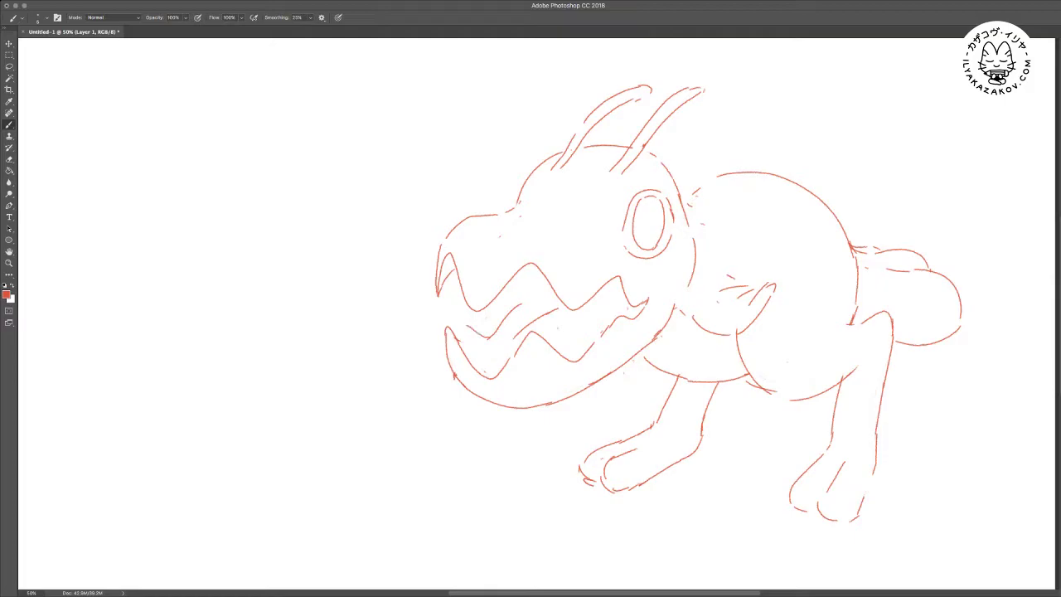
Erase the overlap of the far-side teeth and add a far-side tooth line inside the gap between the upper teeth
key(e)
mouse_move(558, 309)
mouse_down()
mouse_move(514, 338)
mouse_move(545, 310)
mouse_move(532, 281)
mouse_up()
key(b)
scroll(530, 315, right, 5)
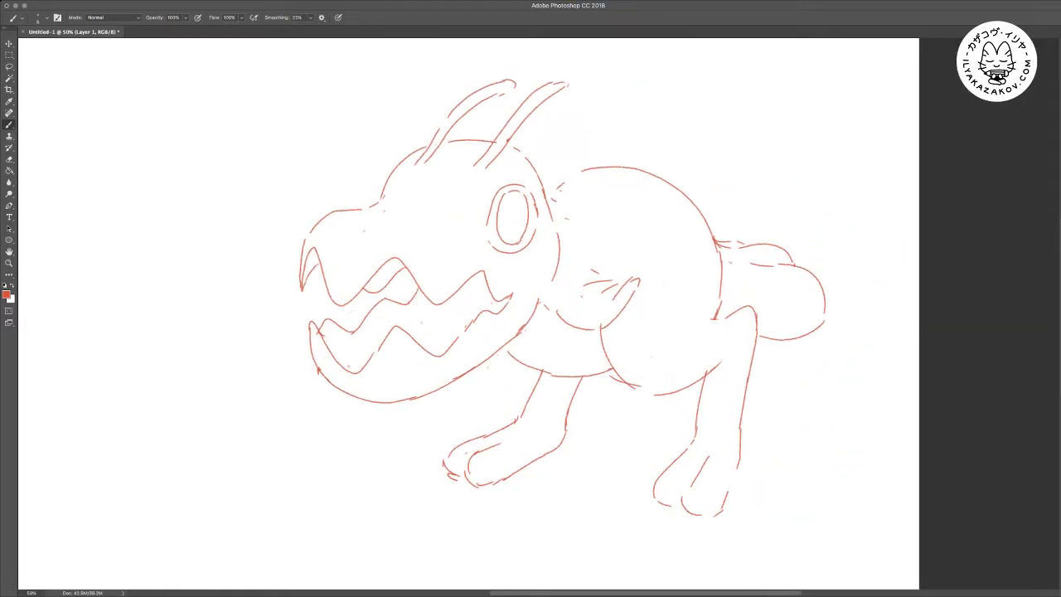
Draw a mask-like snout contour from the brow down past the eye and around the mouth corner to the jaw
scroll(530, 315, up, 3)
key(e)
key(b)
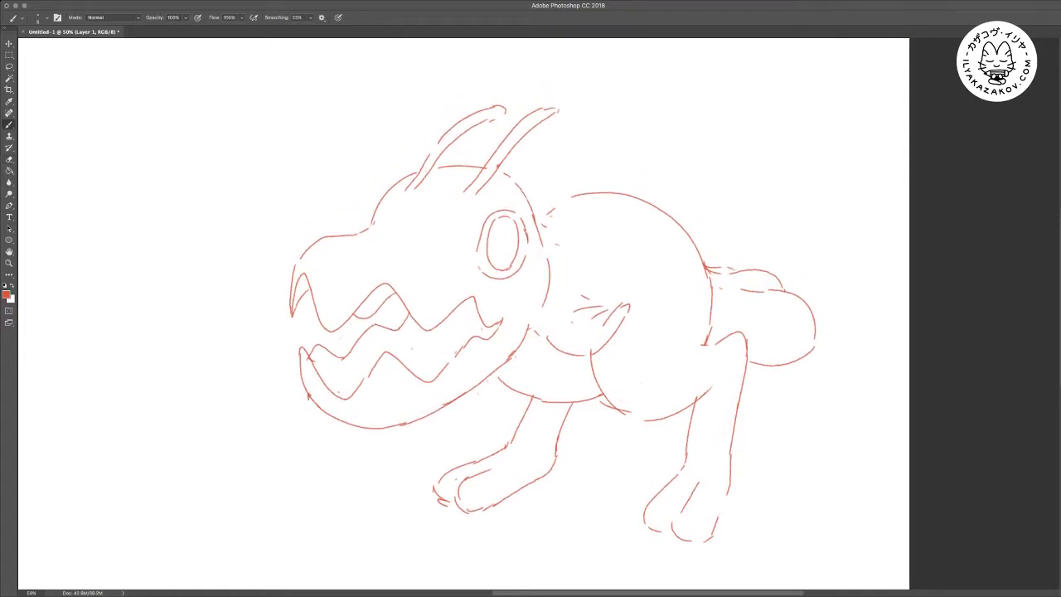
mouse_move(375, 222)
mouse_down()
mouse_move(405, 208)
mouse_move(436, 217)
mouse_move(462, 275)
mouse_move(509, 302)
mouse_move(502, 363)
mouse_up()
key(e)
drag(529, 326, 506, 362)
key(b)
Extend the back of the head down to the jaw, and clean up the snout bridge with a small nostril
mouse_move(544, 309)
mouse_down()
mouse_move(510, 367)
mouse_move(543, 373)
mouse_up()
key(e)
mouse_move(377, 240)
mouse_down()
mouse_move(403, 231)
mouse_move(458, 249)
mouse_up()
key(b)
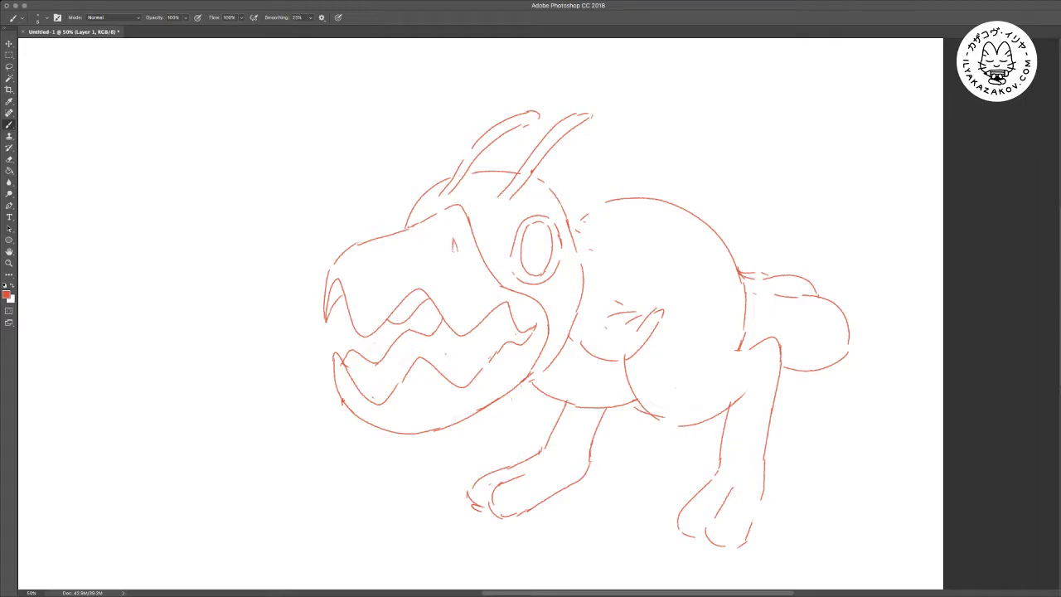
key(e)
drag(417, 232, 425, 228)
key(b)
drag(531, 299, 472, 292)
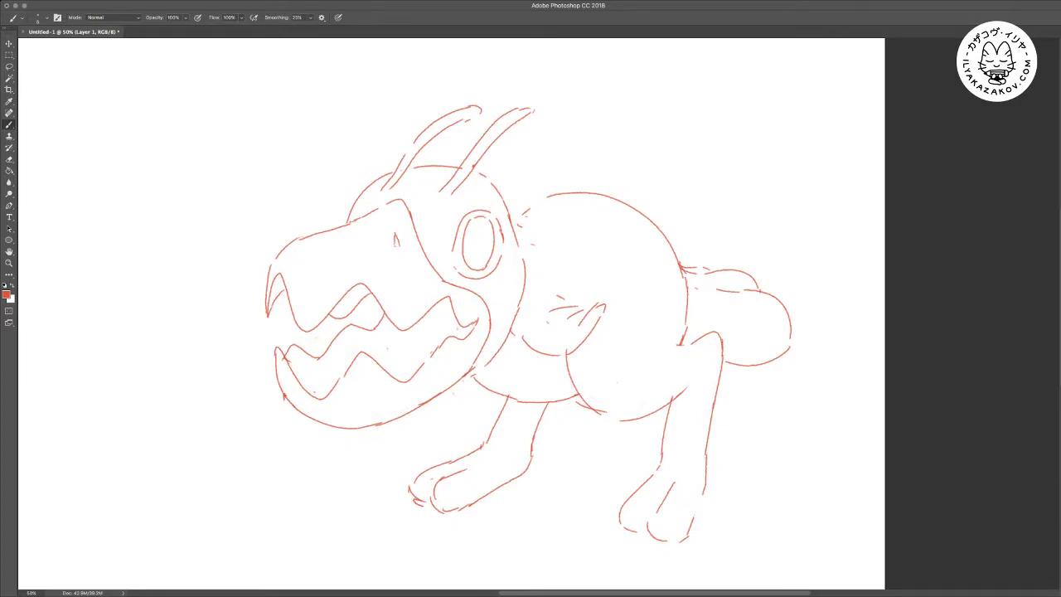
Sketch a small hatched brow above the eye at the base of the near horn
key(e)
key(b)
key(e)
key(b)
drag(530, 299, 503, 270)
Erase the stray marks behind the head and draw a neck line joining the head to the back
key(e)
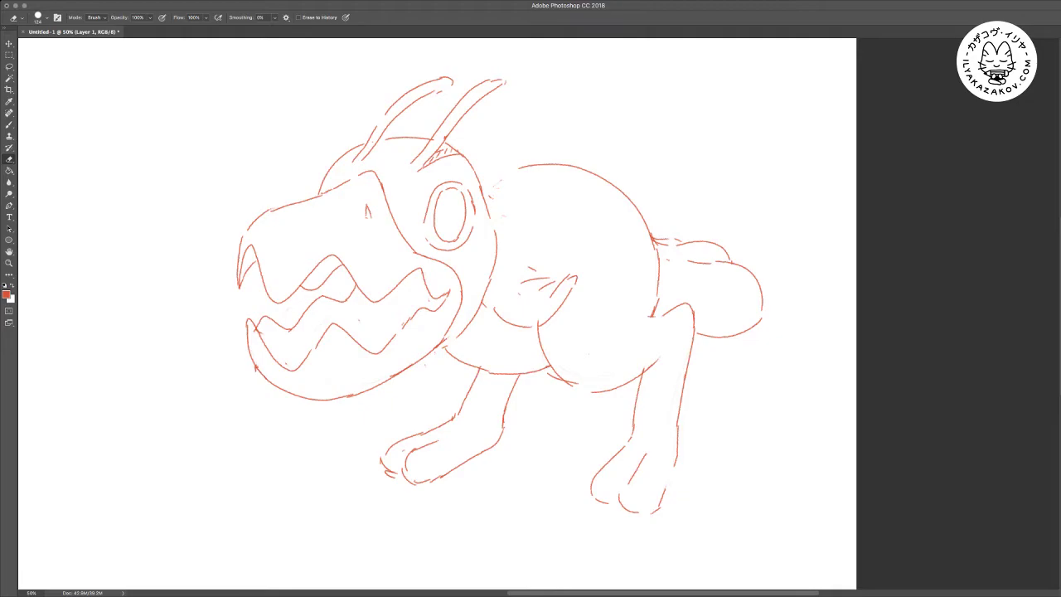
key(b)
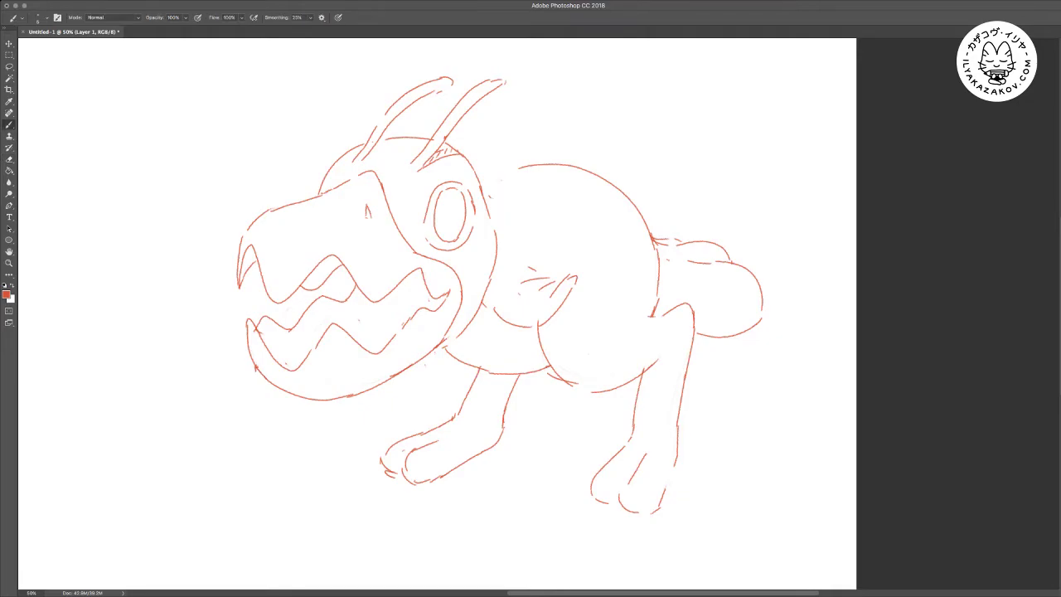
drag(483, 183, 509, 173)
key(super+minus)
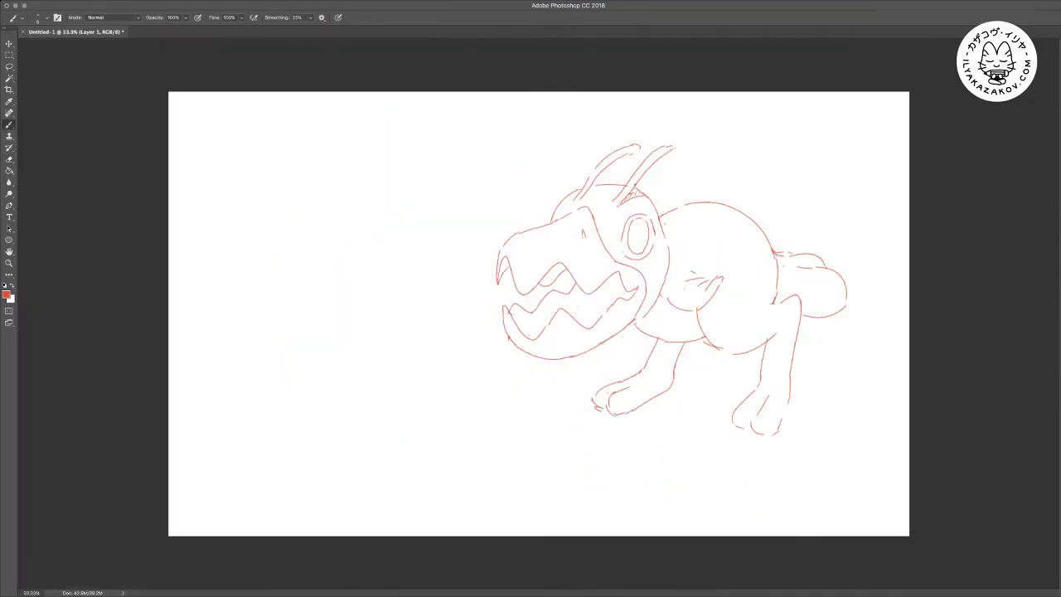
Move the whole creature sketch slightly down and toward the canvas center
key(v)
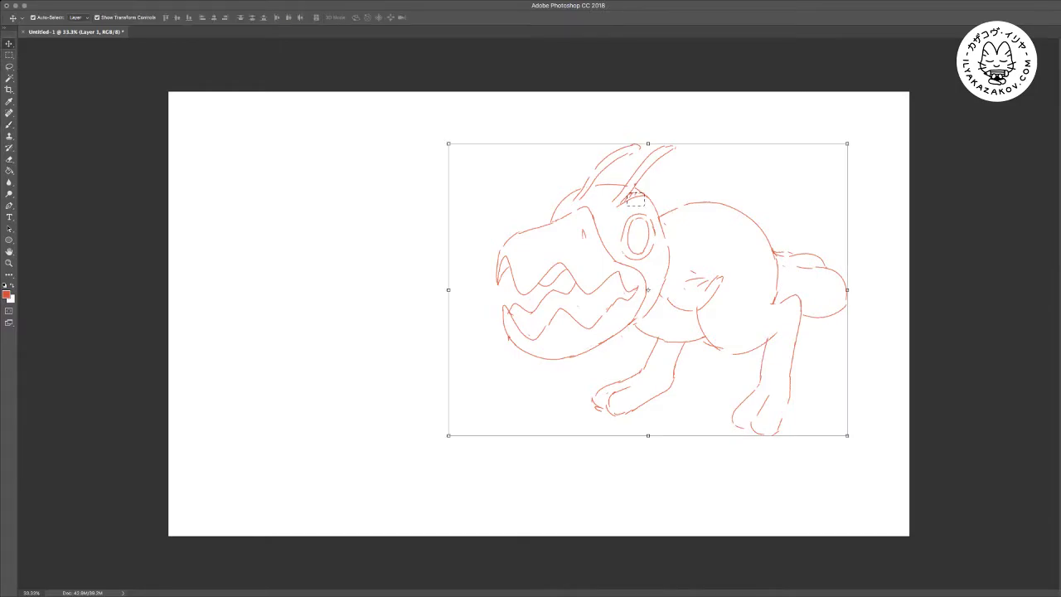
click(332, 307)
drag(613, 336, 586, 349)
Sketch the outline of a ground shadow beneath the creature, from ahead of the front foot back to the hind foot
key(b)
mouse_move(519, 440)
mouse_down()
mouse_move(590, 462)
mouse_move(666, 452)
mouse_move(629, 461)
mouse_move(644, 459)
mouse_up()
key(e)
key(b)
key(e)
key(b)
drag(531, 432, 554, 426)
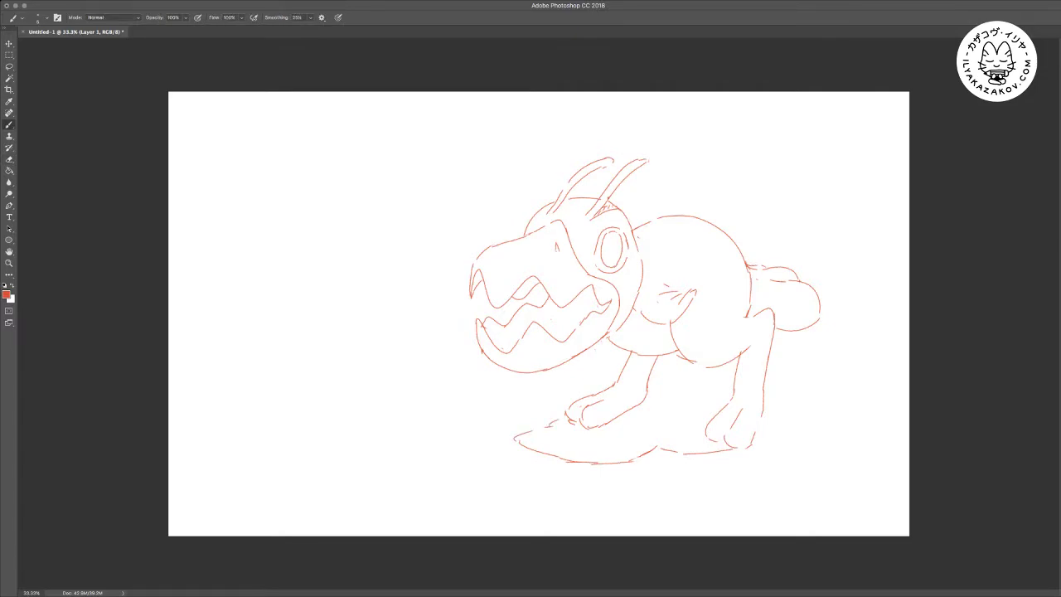
Redraw the back outline of the front leg straighter and more upright, down to a flatter sole
key(ctrl+alt+z)
key(ctrl+alt+z)
drag(657, 356, 639, 411)
key(ctrl+alt+z)
key(ctrl+alt+z)
drag(655, 361, 639, 417)
key(e)
key(b)
Redraw the front outline of the front leg more upright and add a rounded far toe to its foot
mouse_move(630, 358)
mouse_down()
mouse_move(617, 385)
mouse_move(569, 420)
mouse_move(595, 394)
mouse_up()
key(e)
key(b)
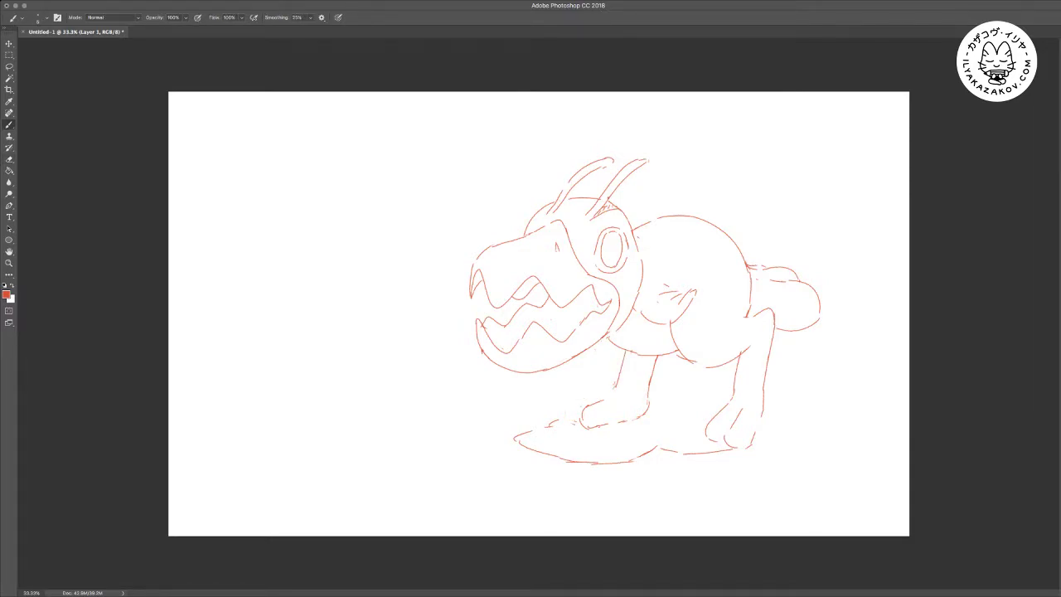
key(e)
mouse_move(577, 398)
mouse_down()
mouse_move(566, 406)
mouse_move(593, 394)
mouse_up()
key(b)
key(e)
key(b)
Erase and rework the hind foot's old toes and lower leg lines
key(e)
mouse_move(711, 412)
mouse_down()
mouse_move(707, 432)
mouse_move(734, 428)
mouse_move(711, 420)
mouse_up()
key(b)
key(e)
key(b)
key(e)
mouse_move(736, 450)
mouse_down()
mouse_move(723, 449)
mouse_move(721, 429)
mouse_move(710, 440)
mouse_move(741, 446)
mouse_move(754, 424)
mouse_move(723, 452)
mouse_move(704, 410)
mouse_move(764, 398)
mouse_up()
key(b)
key(e)
key(b)
key(e)
key(b)
Redraw the hind leg's inner and outer outlines and give it a long, rounded two-toed foot
mouse_move(739, 365)
mouse_down()
mouse_move(733, 390)
mouse_move(692, 429)
mouse_move(701, 443)
mouse_move(715, 426)
mouse_move(711, 454)
mouse_up()
key(e)
key(b)
drag(766, 380, 761, 416)
drag(713, 453, 758, 428)
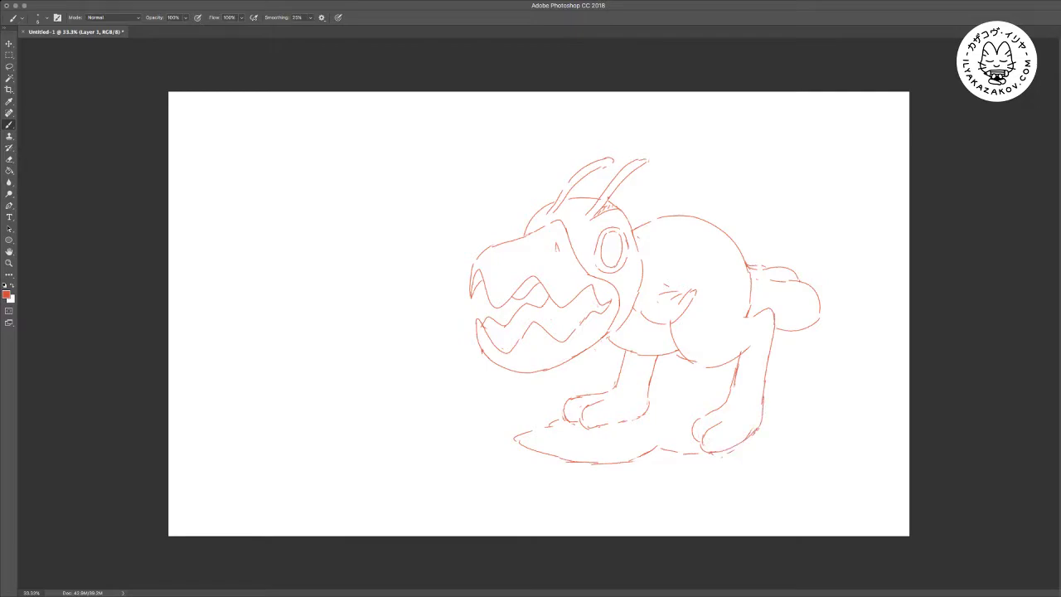
Erase the hind foot's long toes and redraw a shorter, rounder near toe under the leg
key(e)
mouse_move(712, 422)
mouse_down()
mouse_move(703, 451)
mouse_move(730, 454)
mouse_up()
mouse_move(729, 452)
mouse_down()
mouse_move(759, 426)
mouse_move(762, 399)
mouse_up()
key(b)
key(e)
key(b)
mouse_move(727, 426)
mouse_down()
mouse_move(744, 444)
mouse_move(762, 418)
mouse_up()
key(e)
key(b)
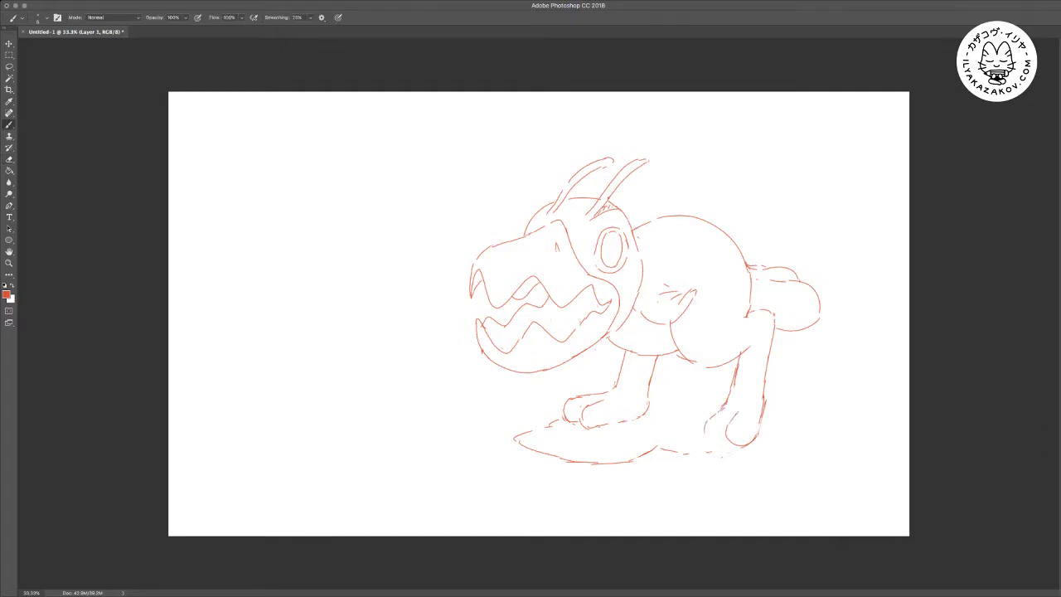
Round off the hind foot's far toe and strengthen the outer outline of the hind leg
key(e)
key(b)
mouse_move(767, 394)
mouse_down()
mouse_move(765, 412)
mouse_move(765, 394)
mouse_up()
key(e)
key(b)
drag(769, 355, 759, 431)
Clean up the ground shadow's near edge and curve it up behind the hind foot
key(e)
mouse_move(647, 446)
mouse_down()
mouse_move(720, 454)
mouse_move(781, 408)
mouse_up()
key(b)
key(e)
key(b)
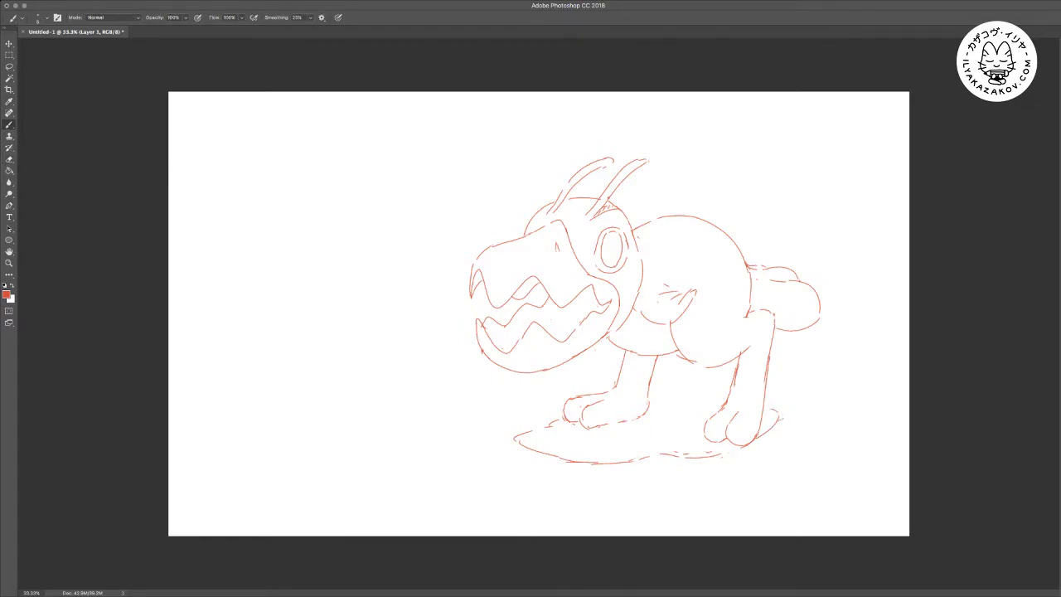
Draw the ground shadow's far edge behind the legs, ending in a rounded tip past the hind foot
mouse_move(694, 401)
mouse_down()
mouse_move(776, 408)
mouse_move(799, 392)
mouse_move(811, 401)
mouse_move(784, 410)
mouse_up()
drag(720, 392, 675, 398)
key(e)
key(b)
key(e)
key(b)
Add contour lines at the neck, front leg and hind thigh, and nudge the whole sketch slightly up and in its facing direction
key(e)
key(b)
drag(622, 333, 639, 353)
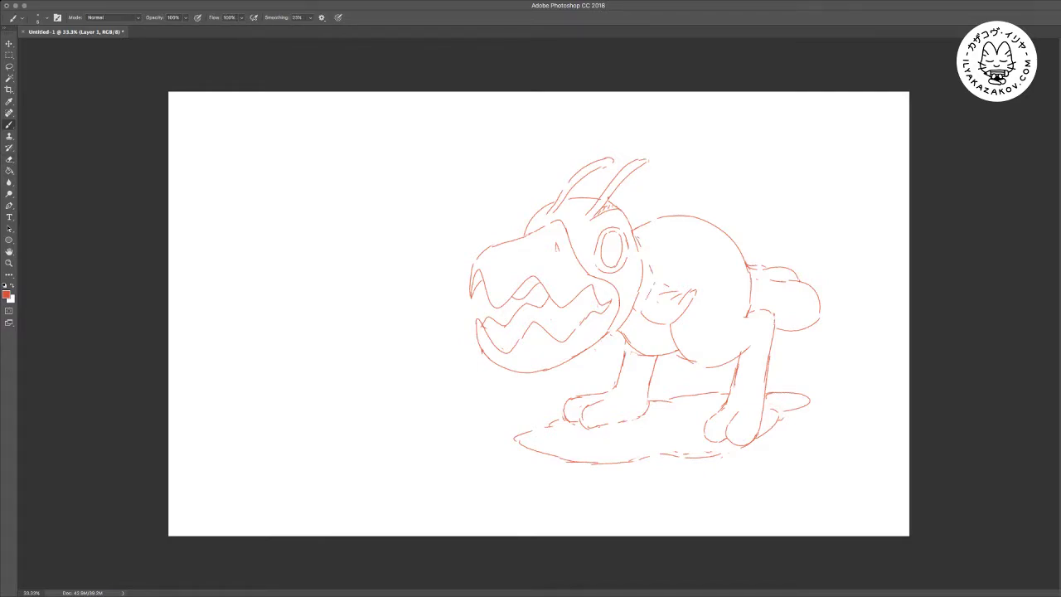
drag(652, 324, 642, 344)
key(e)
key(b)
drag(753, 349, 744, 367)
drag(765, 289, 759, 300)
key(v)
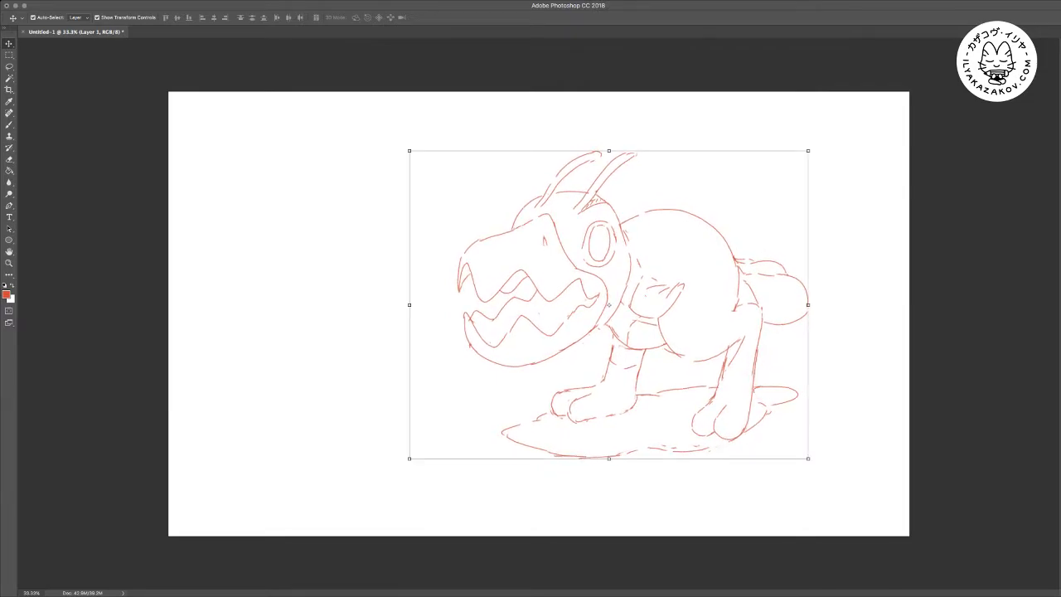
Hand-letter "QUAK" in front of the creature's snout with a short speech stroke toward its mouth
key(b)
mouse_move(340, 220)
mouse_down()
mouse_move(376, 235)
mouse_move(377, 217)
mouse_move(385, 241)
mouse_move(400, 238)
mouse_move(404, 213)
mouse_move(409, 242)
mouse_up()
drag(427, 207, 421, 273)
Add a new layer and change the brush colour to blue
key(v)
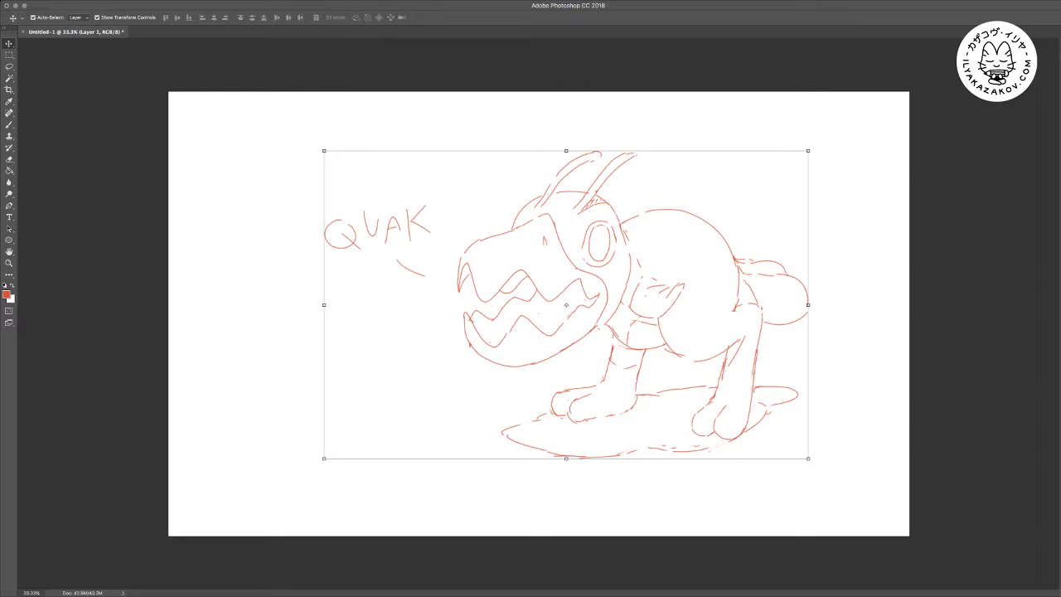
key(ctrl+shift+alt+n)
key(b)
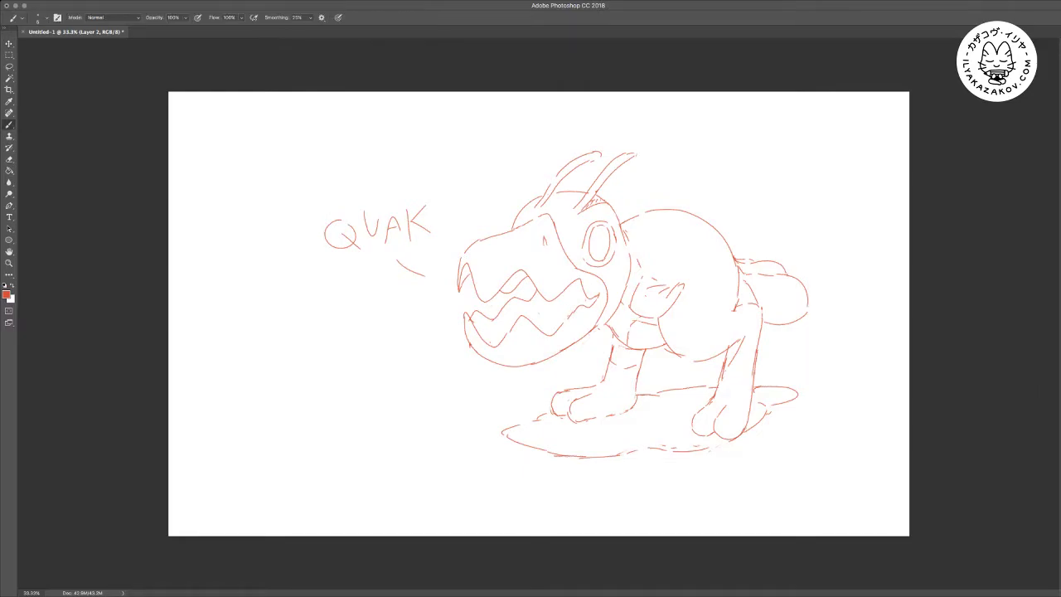
key(i)
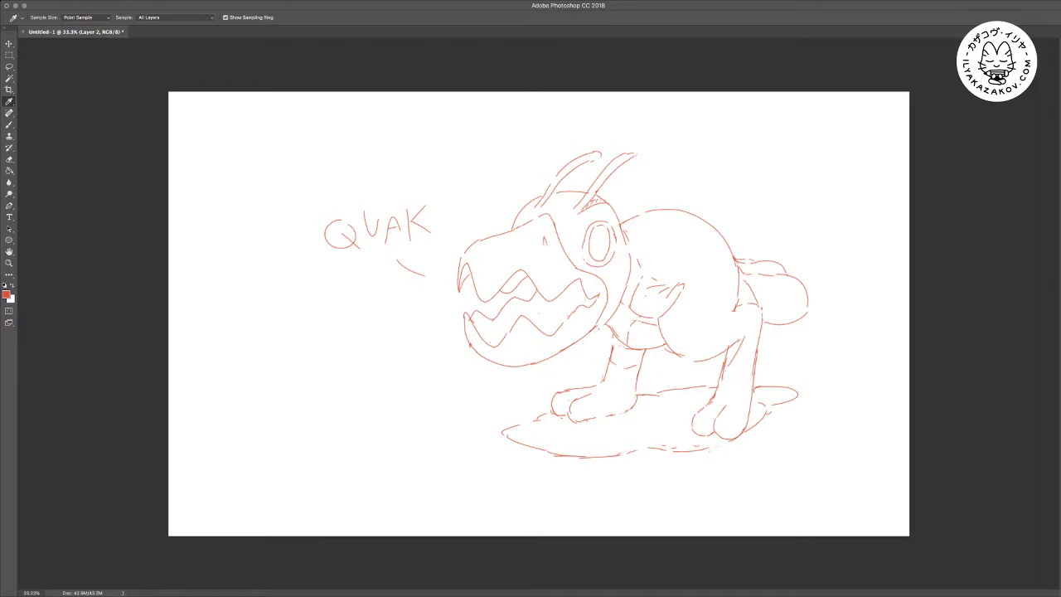
key(b)
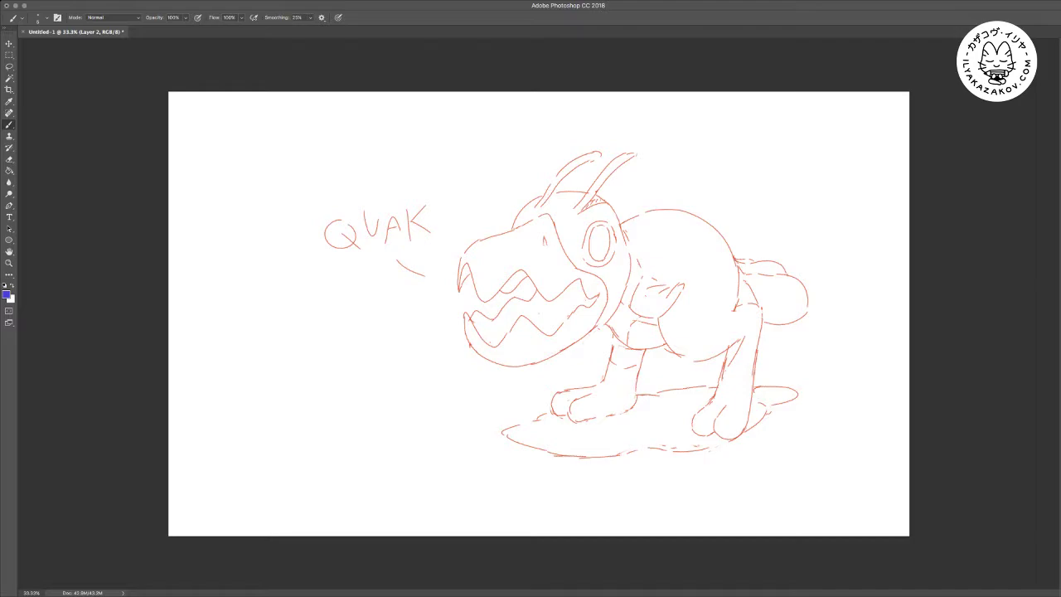
Sketch a second creature's domed head and rounded snout in blue beneath the lettering, erasing the excess lines
mouse_move(279, 374)
mouse_down()
mouse_move(307, 323)
mouse_move(357, 366)
mouse_up()
key(e)
drag(281, 373, 292, 324)
key(b)
key(e)
key(b)
mouse_move(357, 361)
mouse_down()
mouse_move(379, 377)
mouse_move(380, 402)
mouse_move(341, 406)
mouse_move(343, 336)
mouse_move(386, 377)
mouse_move(374, 406)
mouse_up()
key(e)
key(b)
key(e)
mouse_move(358, 361)
mouse_down()
mouse_move(381, 396)
mouse_move(345, 407)
mouse_move(315, 397)
mouse_move(495, 359)
mouse_up()
key(b)
key(super+equal)
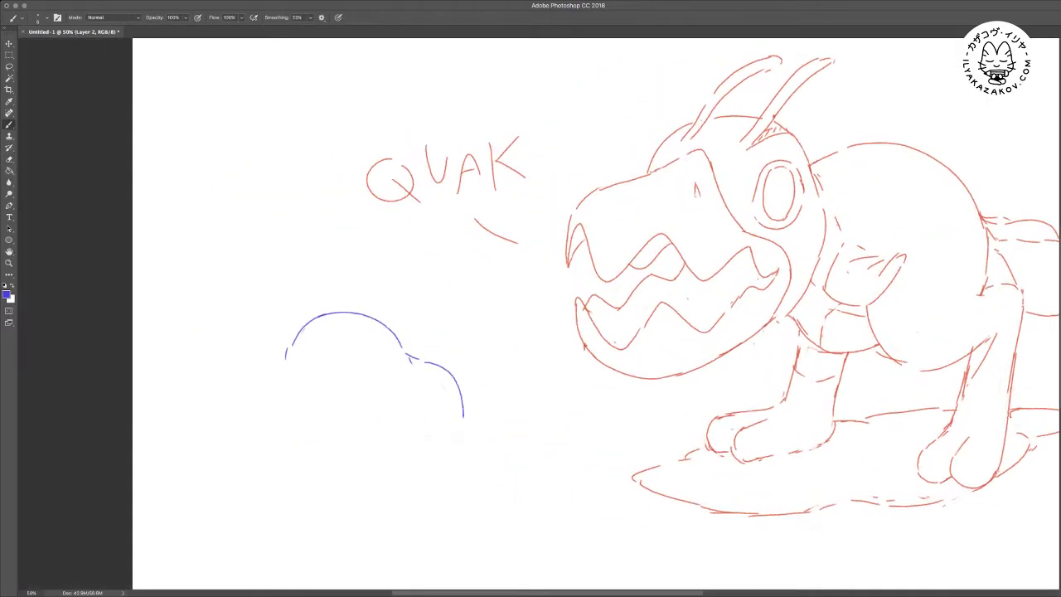
Draw a zigzag row of teeth below the blue snout and tidy it at the mouth corner
mouse_move(356, 403)
mouse_down()
mouse_move(381, 428)
mouse_move(410, 407)
mouse_move(428, 425)
mouse_move(456, 408)
mouse_up()
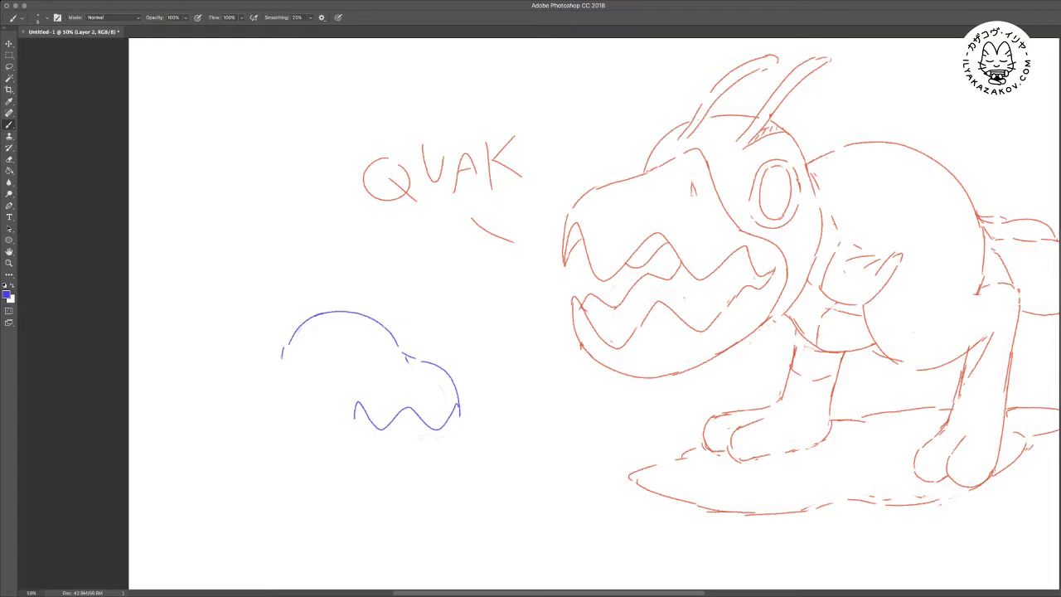
mouse_move(464, 398)
mouse_down()
mouse_move(453, 411)
mouse_move(441, 394)
mouse_move(355, 357)
mouse_move(363, 349)
mouse_up()
key(e)
drag(254, 352, 259, 362)
key(b)
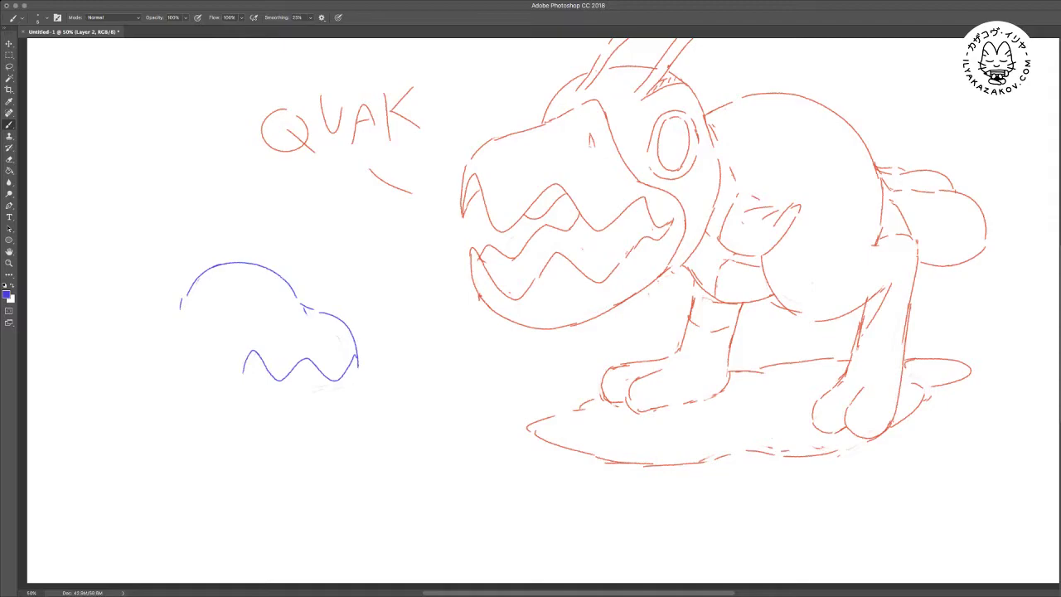
key(e)
mouse_move(235, 373)
mouse_down()
mouse_move(245, 358)
mouse_move(234, 379)
mouse_up()
key(b)
key(e)
key(b)
Draw the blue creature's closed lower jaw around the teeth and a muzzle contour rising from the cheek to the brow
mouse_move(358, 361)
mouse_down()
mouse_move(334, 399)
mouse_move(312, 404)
mouse_move(354, 446)
mouse_up()
mouse_move(320, 326)
mouse_down()
mouse_move(335, 338)
mouse_move(275, 377)
mouse_move(258, 419)
mouse_move(281, 434)
mouse_move(251, 392)
mouse_move(241, 406)
mouse_move(259, 425)
mouse_move(318, 435)
mouse_up()
key(e)
key(b)
key(e)
key(b)
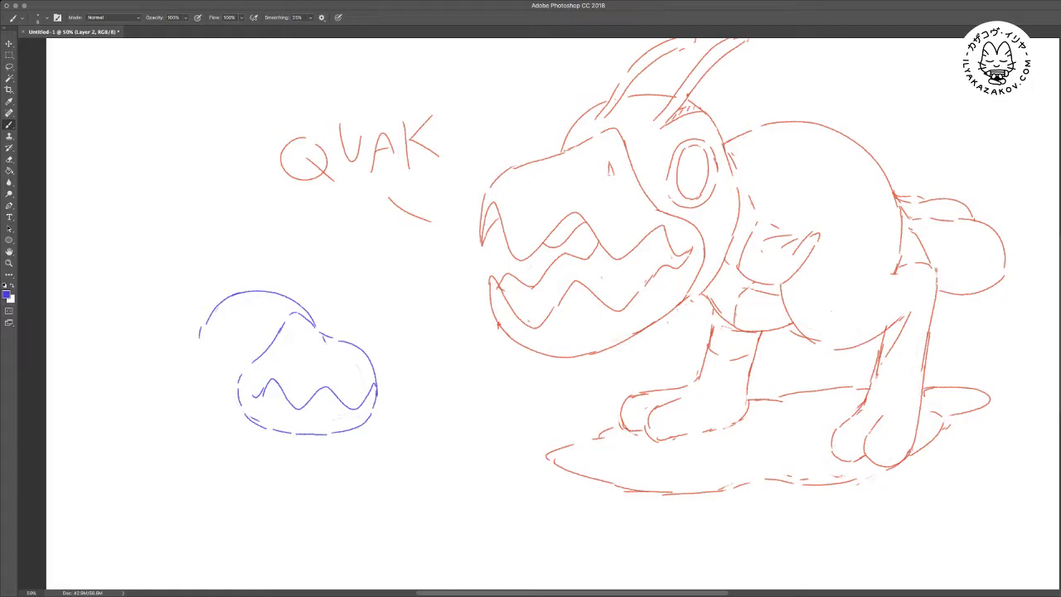
drag(331, 365, 354, 339)
key(e)
key(b)
mouse_move(291, 355)
mouse_down()
mouse_move(283, 376)
mouse_move(360, 376)
mouse_up()
key(e)
key(b)
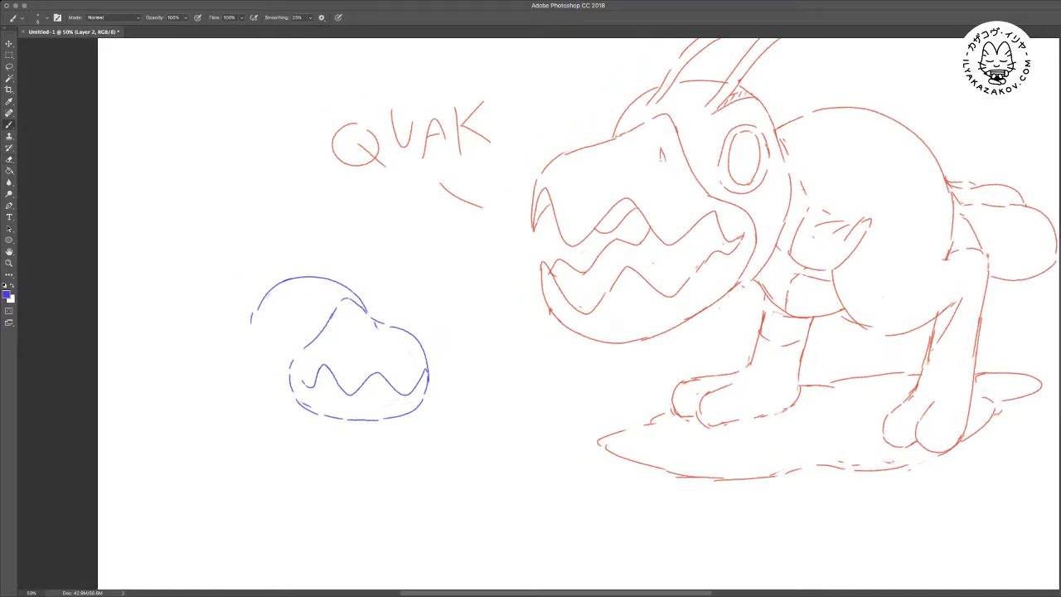
Draw the blue creature's eye as two nested ovals below the dome of the head and erase the overlapping head lines
mouse_move(272, 303)
mouse_down()
mouse_move(294, 291)
mouse_move(304, 322)
mouse_move(279, 293)
mouse_move(263, 313)
mouse_move(269, 338)
mouse_move(295, 333)
mouse_move(275, 332)
mouse_move(296, 318)
mouse_up()
key(e)
key(b)
key(e)
mouse_move(262, 285)
mouse_down()
mouse_move(275, 294)
mouse_move(258, 308)
mouse_up()
mouse_move(348, 331)
mouse_down()
mouse_move(345, 364)
mouse_move(332, 355)
mouse_up()
key(b)
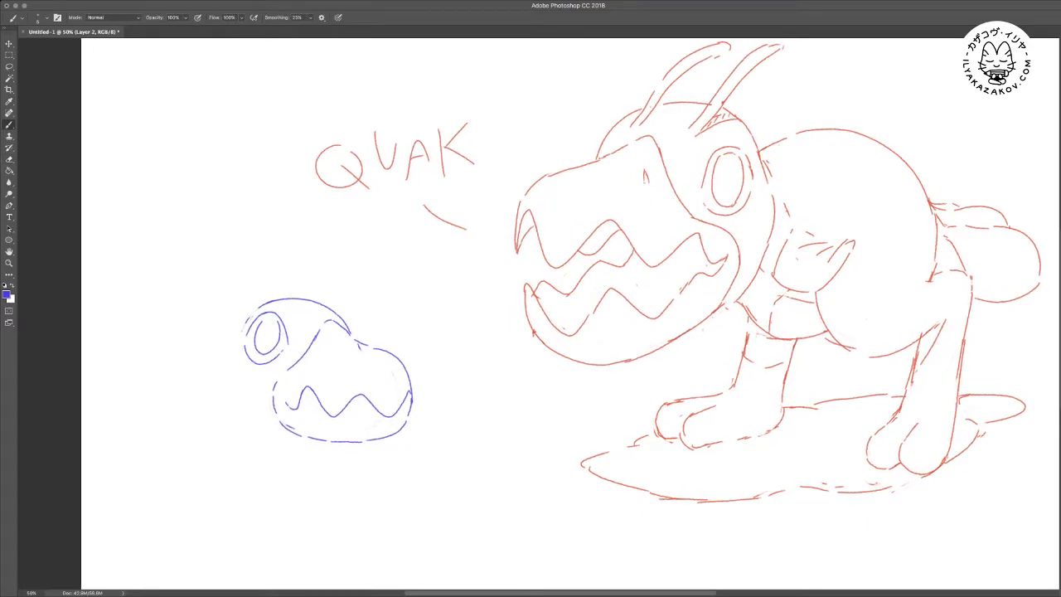
Close the gap in the blue head's outline around the eye and add two upright rounded horns on top
drag(248, 314, 239, 331)
mouse_move(295, 303)
mouse_down()
mouse_move(288, 257)
mouse_move(280, 297)
mouse_move(314, 260)
mouse_move(320, 301)
mouse_up()
scroll(570, 315, down, 2)
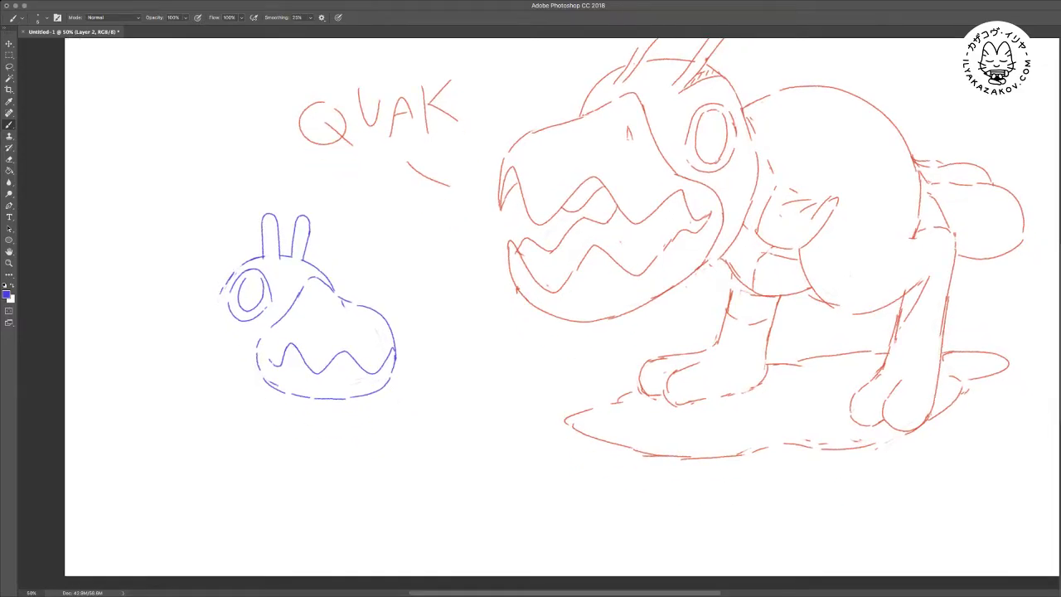
Draw the rounded back of the blue head from the eye down to the jaw, trimming and redrawing it slightly narrower
drag(213, 311, 205, 344)
key(e)
key(b)
mouse_move(221, 293)
mouse_down()
mouse_move(200, 345)
mouse_move(219, 381)
mouse_move(275, 391)
mouse_move(288, 417)
mouse_move(285, 410)
mouse_move(305, 411)
mouse_up()
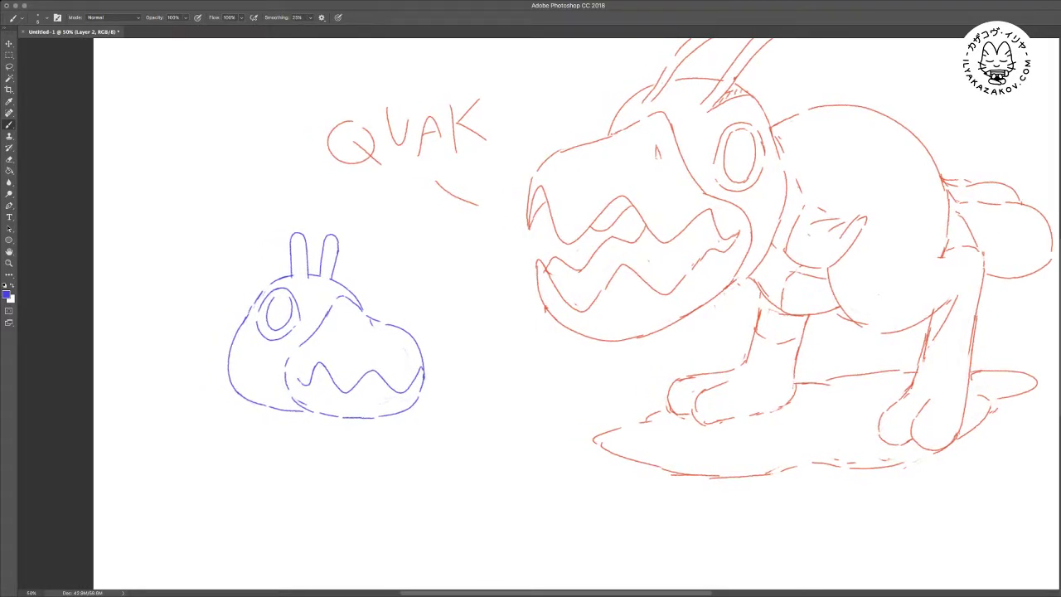
scroll(562, 315, up, 1)
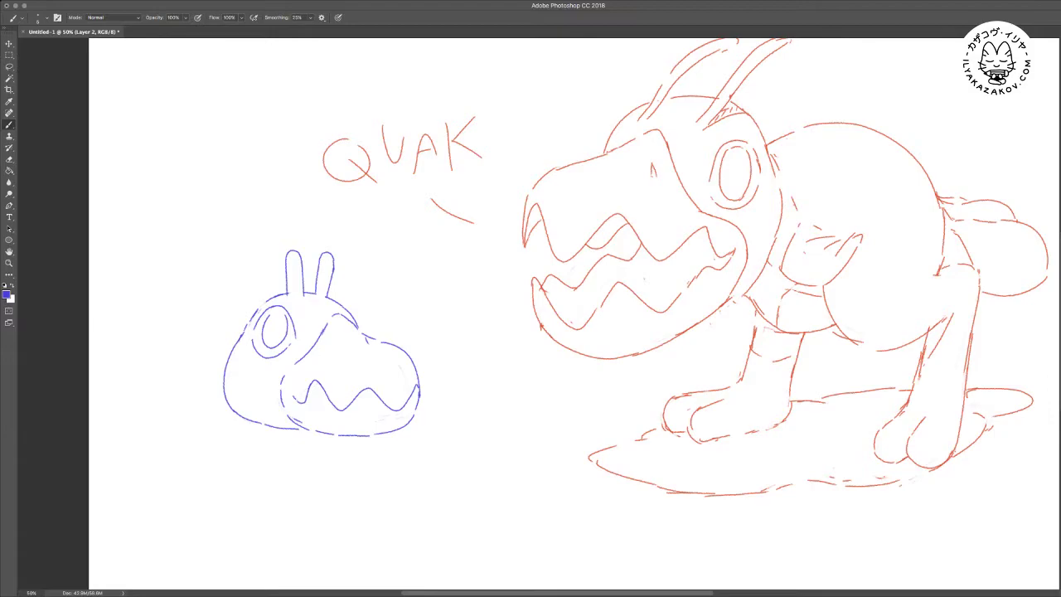
key(super+minus)
key(e)
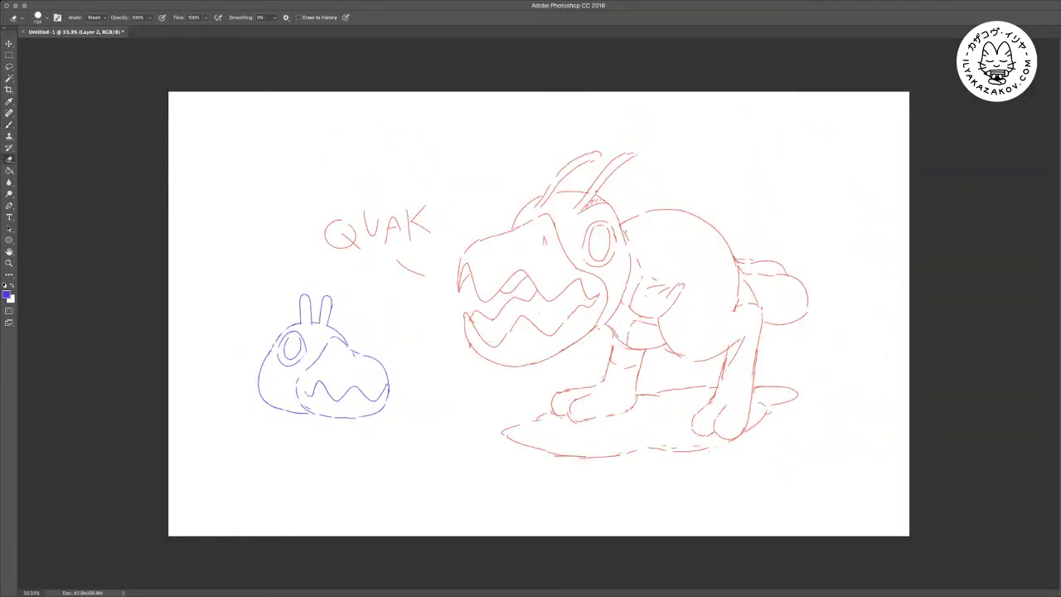
mouse_move(267, 350)
mouse_down()
mouse_move(264, 404)
mouse_move(278, 410)
mouse_up()
key(b)
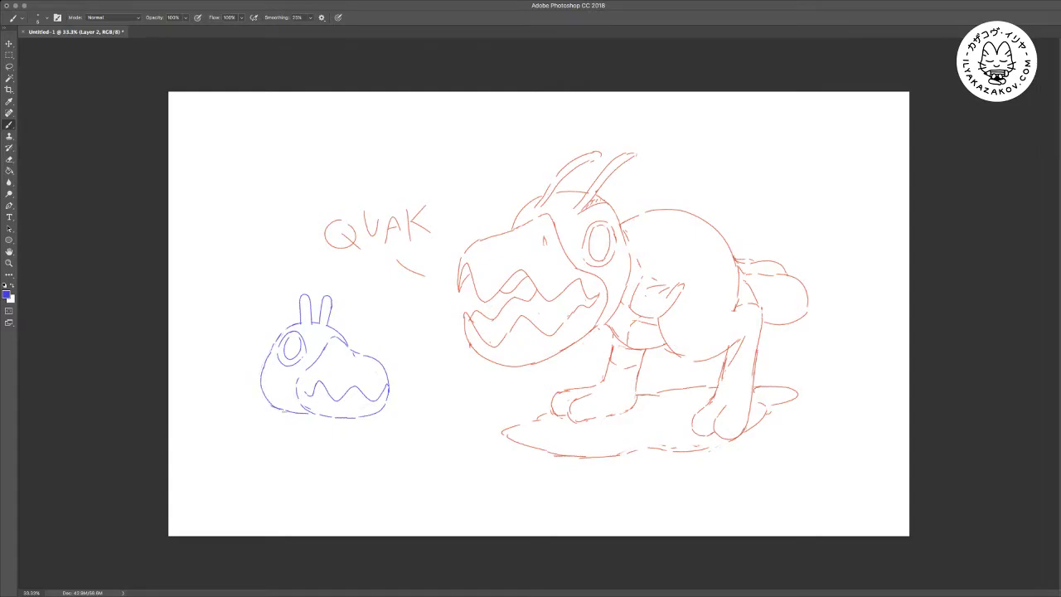
Try a round body outline directly behind the blue creature's head
key(e)
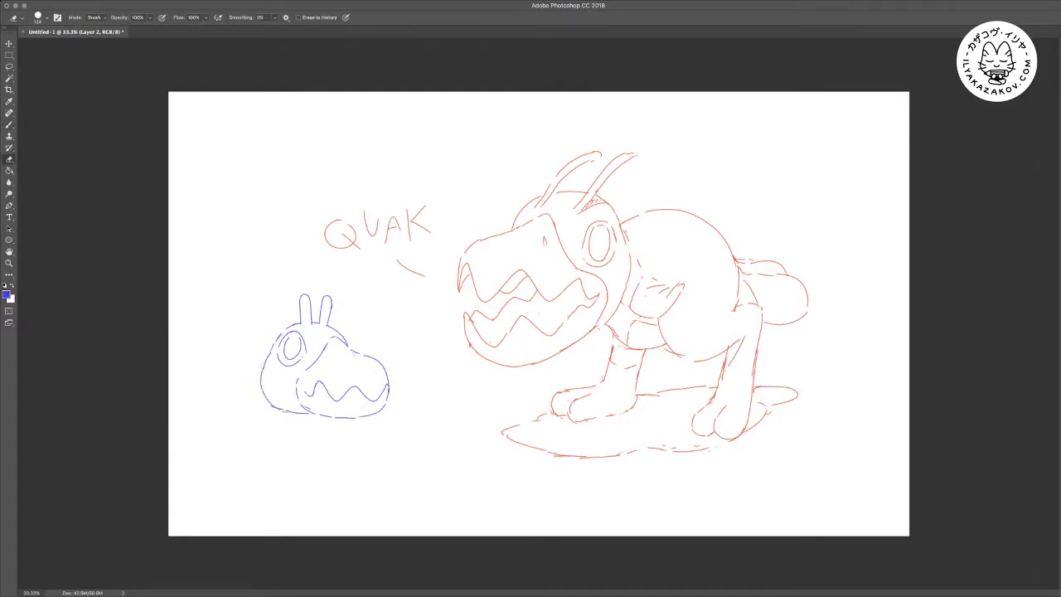
key(b)
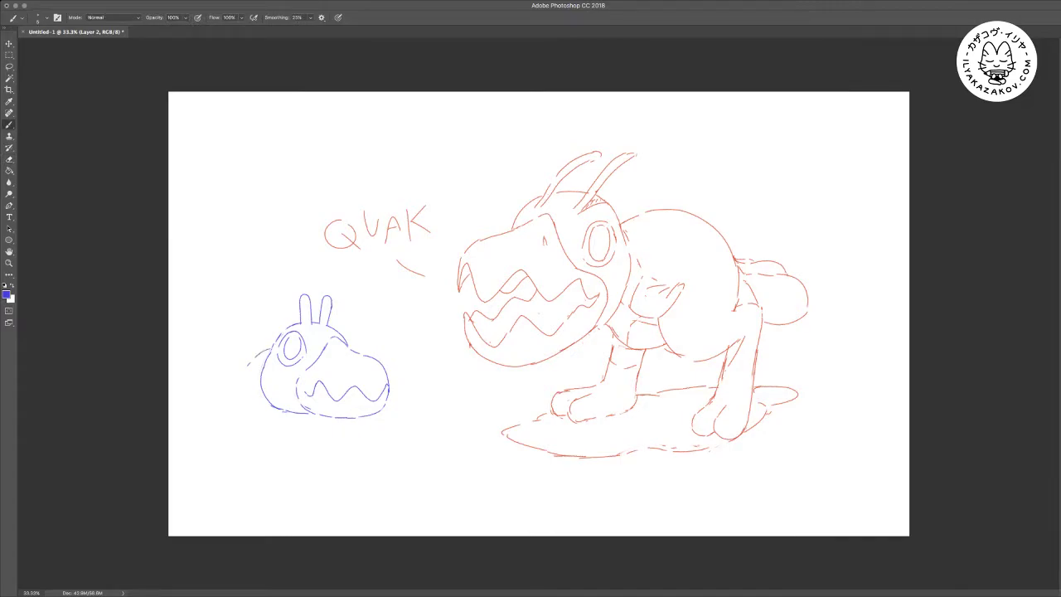
key(e)
drag(262, 353, 246, 380)
key(b)
mouse_move(233, 358)
mouse_down()
mouse_move(223, 378)
mouse_move(227, 410)
mouse_up()
key(e)
mouse_move(269, 349)
mouse_down()
mouse_move(242, 355)
mouse_move(260, 349)
mouse_up()
key(b)
drag(246, 421, 265, 423)
key(e)
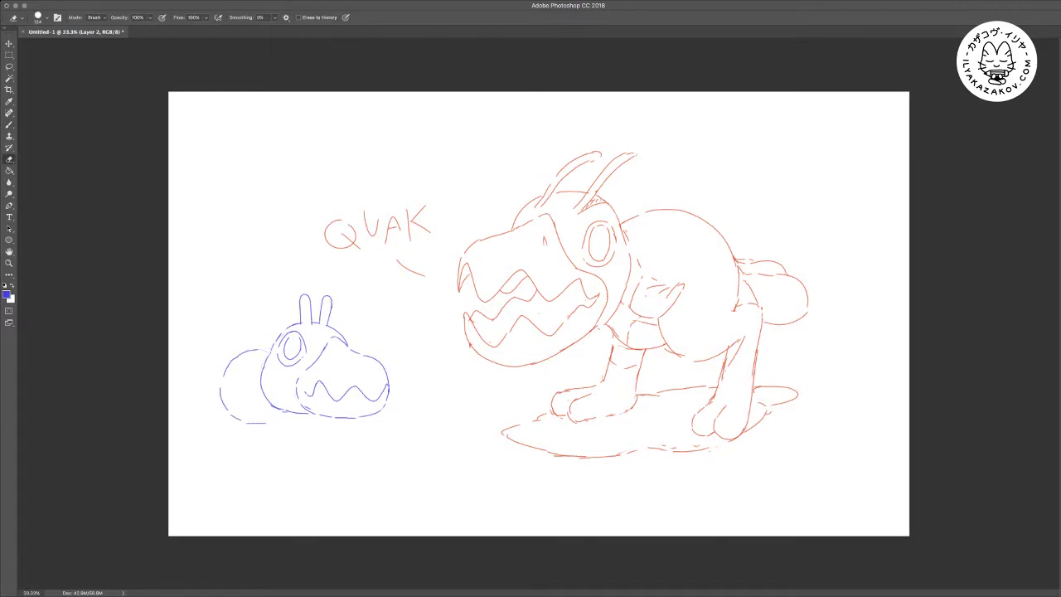
key(b)
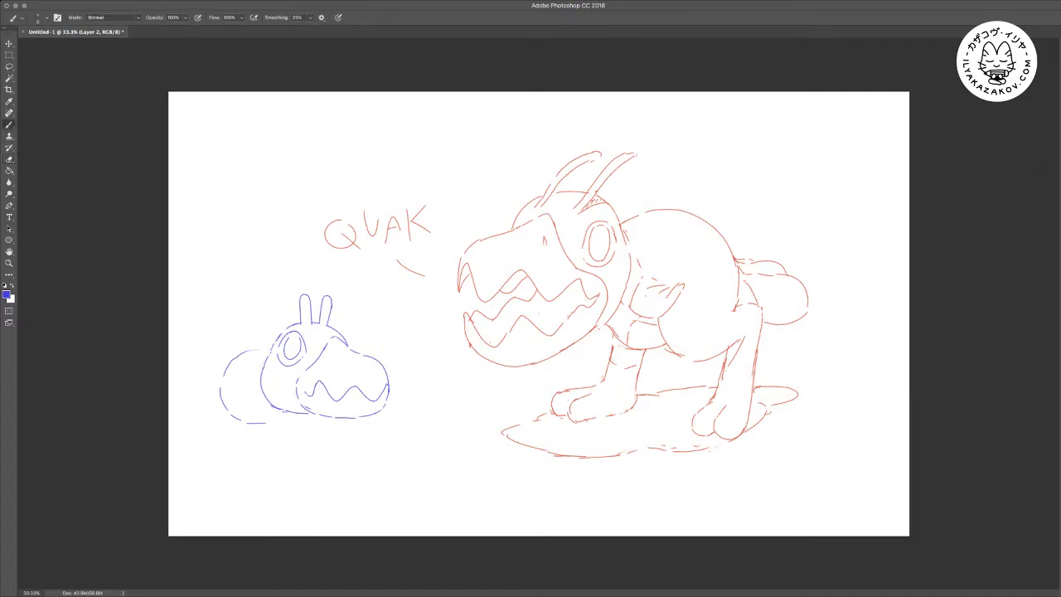
Erase the body outline behind the blue head and redraw the body lower, curving from the back of the head to underneath it
mouse_move(257, 337)
mouse_down()
mouse_move(229, 348)
mouse_move(218, 377)
mouse_move(238, 418)
mouse_up()
key(e)
drag(258, 350, 224, 377)
mouse_move(265, 423)
mouse_down()
mouse_move(245, 423)
mouse_move(217, 386)
mouse_up()
mouse_move(237, 340)
mouse_down()
mouse_move(217, 377)
mouse_move(234, 342)
mouse_move(261, 393)
mouse_move(246, 415)
mouse_move(249, 444)
mouse_move(306, 458)
mouse_up()
key(b)
key(e)
drag(257, 338, 237, 340)
key(super+plus)
drag(273, 390, 327, 315)
key(b)
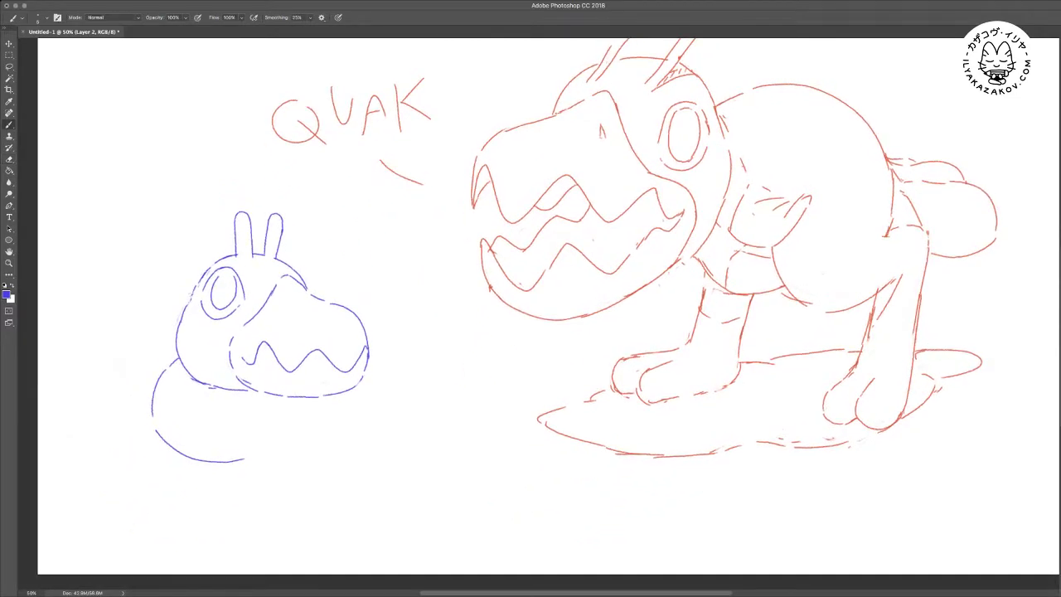
Draw the blue creature's near foot with rounded toes at the front end of the body's lower line
mouse_move(240, 425)
mouse_down()
mouse_move(241, 447)
mouse_move(269, 444)
mouse_move(273, 465)
mouse_up()
mouse_move(286, 419)
mouse_down()
mouse_move(290, 469)
mouse_move(272, 493)
mouse_up()
key(e)
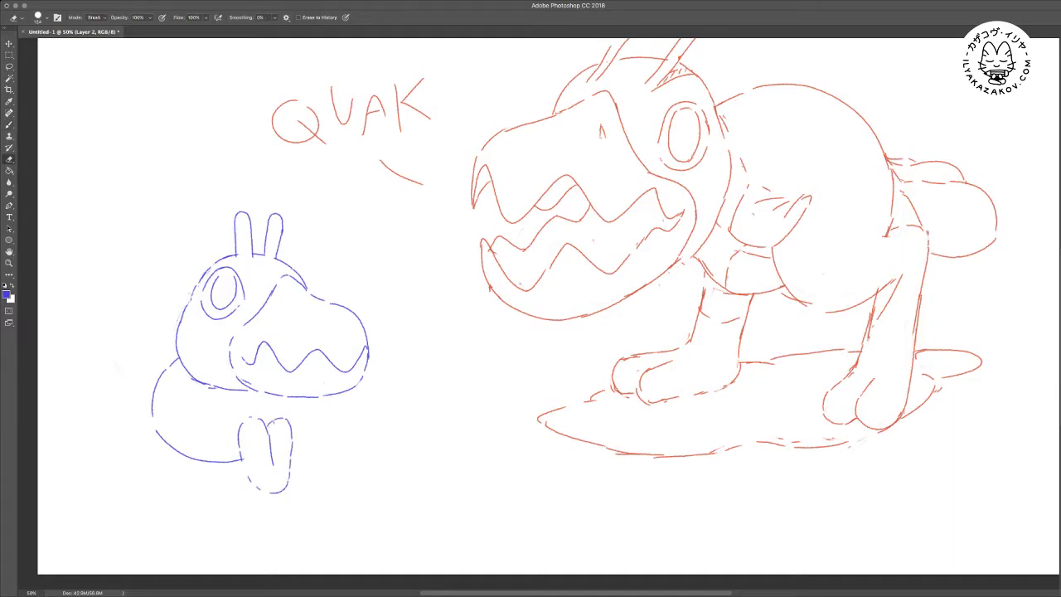
key(b)
mouse_move(243, 462)
mouse_down()
mouse_move(270, 493)
mouse_move(289, 483)
mouse_up()
key(e)
key(b)
mouse_move(272, 448)
mouse_down()
mouse_move(288, 489)
mouse_move(269, 494)
mouse_up()
Draw the blue creature's far foot beneath the snout, erase the old body underside and add slanted lower leg lines
mouse_move(347, 406)
mouse_down()
mouse_move(353, 435)
mouse_move(334, 413)
mouse_move(327, 426)
mouse_move(368, 421)
mouse_move(352, 476)
mouse_up()
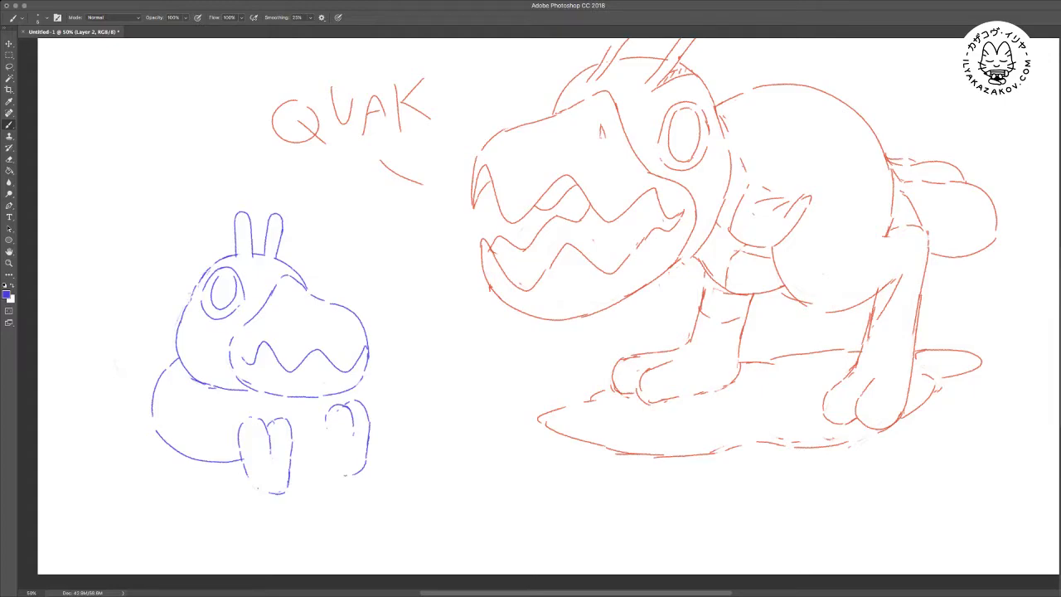
key(e)
mouse_move(177, 404)
mouse_down()
mouse_move(170, 440)
mouse_move(207, 460)
mouse_move(240, 460)
mouse_move(212, 464)
mouse_move(254, 491)
mouse_up()
key(b)
mouse_move(325, 418)
mouse_down()
mouse_move(341, 476)
mouse_move(304, 448)
mouse_up()
mouse_move(226, 422)
mouse_down()
mouse_move(236, 434)
mouse_move(217, 409)
mouse_move(166, 414)
mouse_up()
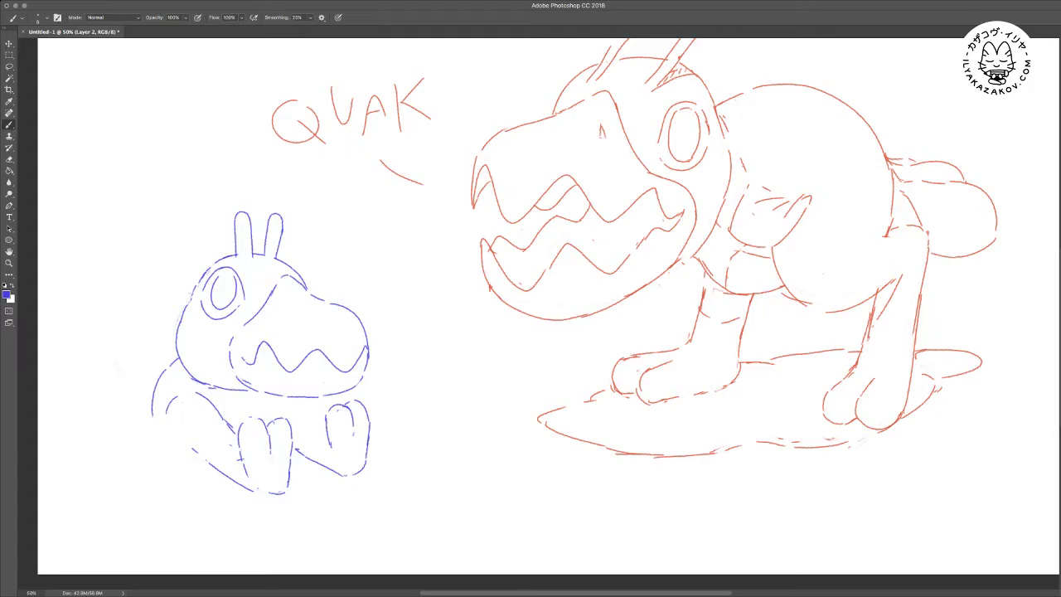
key(super+alt+z)
key(super+alt+z)
key(super+alt+z)
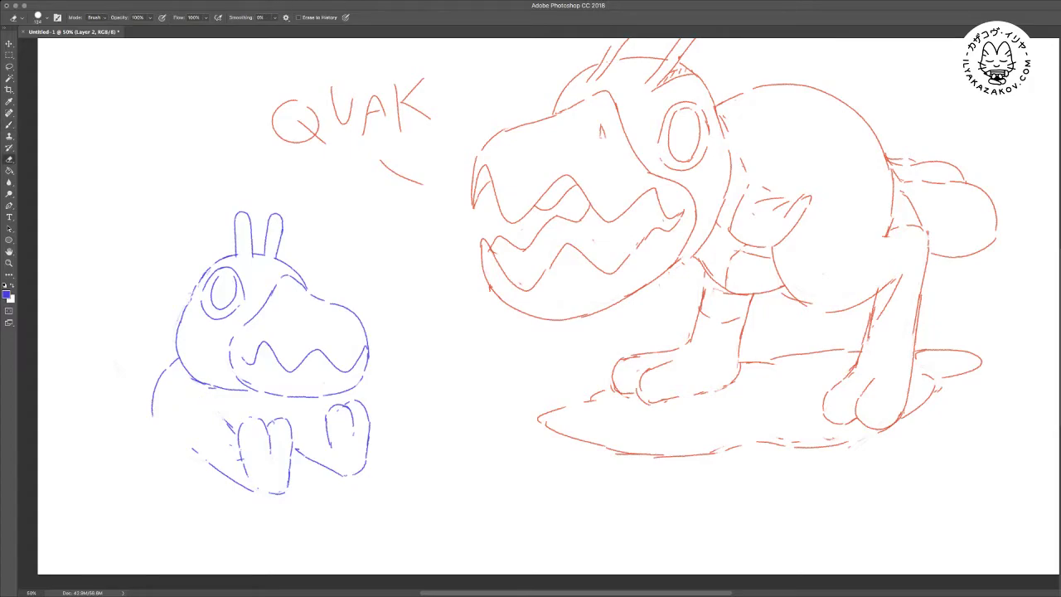
Draw the blue creature's near arm with a pointed hand and the far upper leg, erasing leftover lines around the feet
key(e)
drag(236, 461, 242, 458)
key(b)
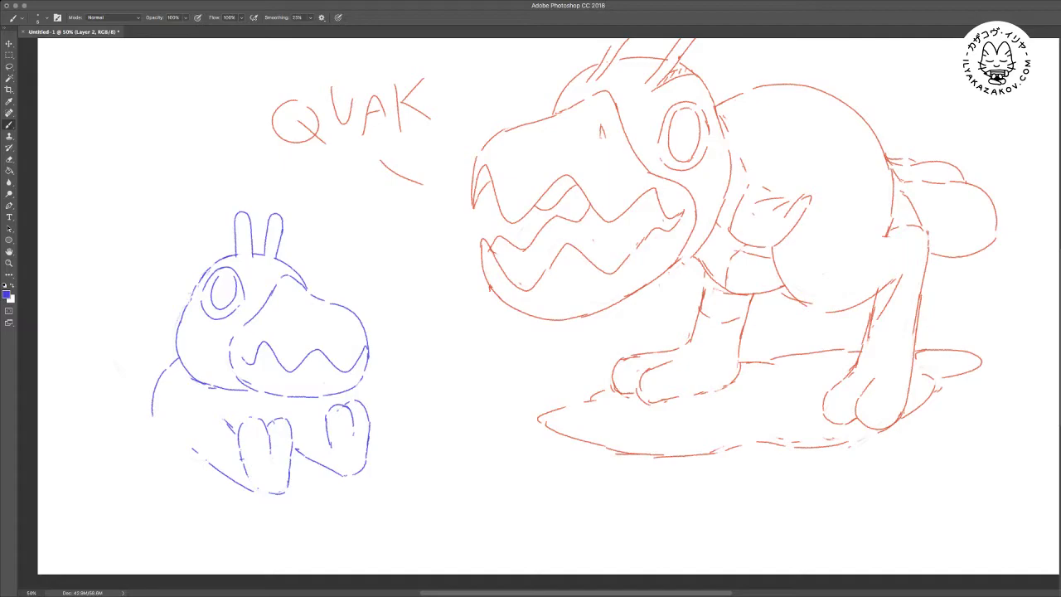
drag(248, 398, 274, 408)
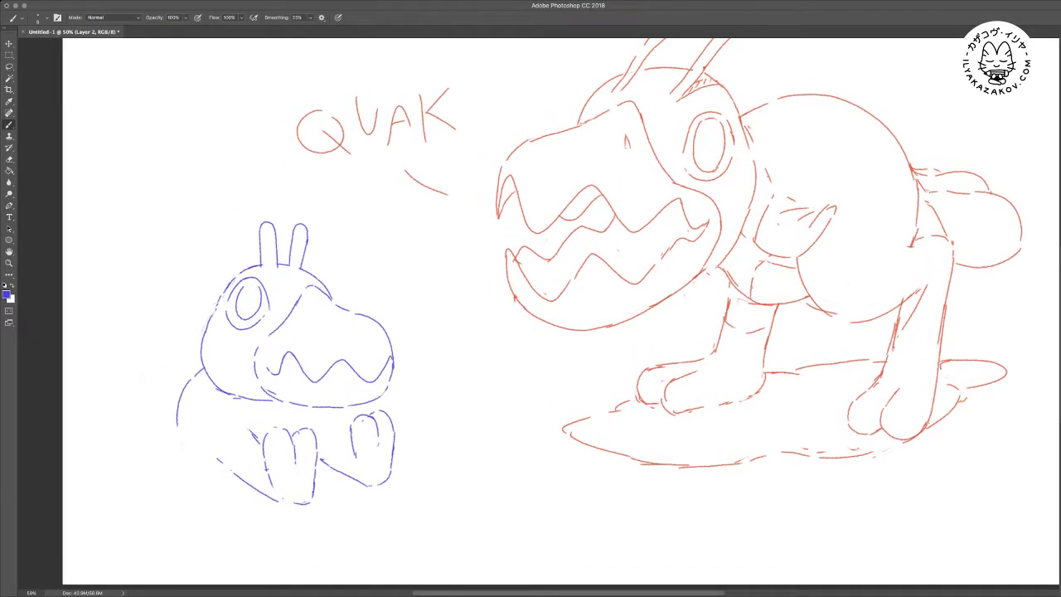
drag(334, 425, 345, 434)
mouse_move(286, 419)
mouse_down()
mouse_move(229, 428)
mouse_move(208, 450)
mouse_move(174, 458)
mouse_move(176, 443)
mouse_up()
key(e)
drag(235, 479, 250, 492)
mouse_move(259, 437)
mouse_down()
mouse_move(257, 447)
mouse_move(333, 428)
mouse_up()
key(b)
drag(400, 394, 397, 412)
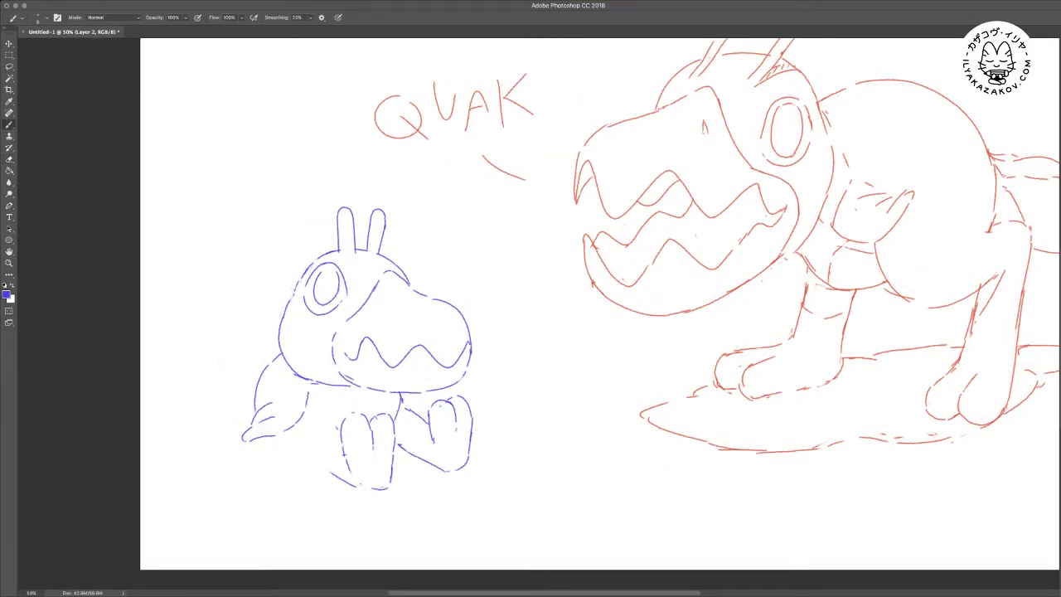
Refine the toes and outlines of both blue feet and extend the near foot's lower edge back toward the body
scroll(592, 306, right, 2)
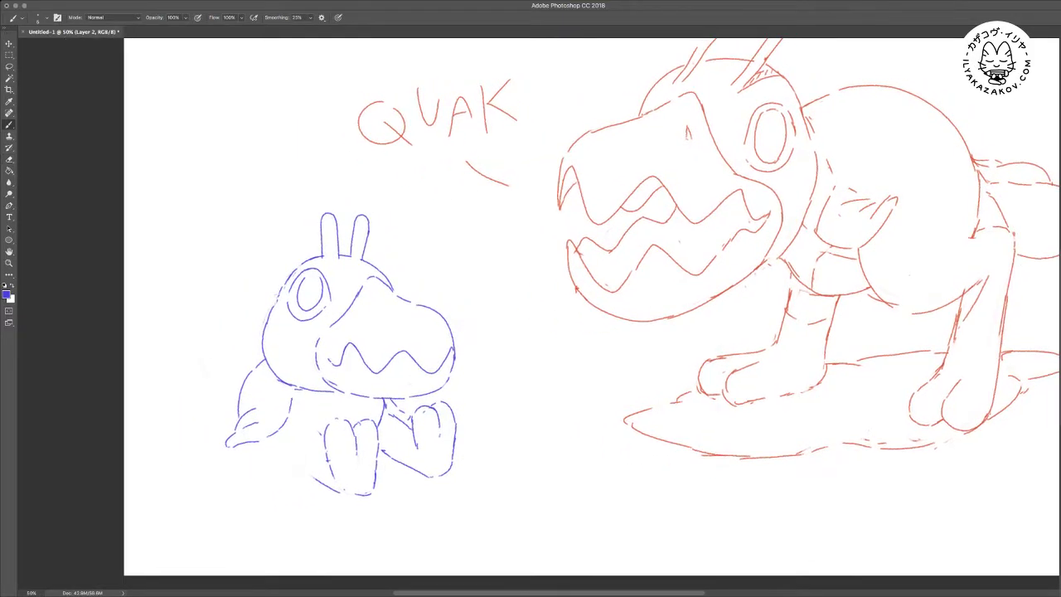
scroll(591, 308, right, 1)
key(e)
key(b)
mouse_move(303, 462)
mouse_down()
mouse_move(355, 498)
mouse_move(322, 431)
mouse_move(335, 483)
mouse_up()
key(e)
key(b)
drag(365, 398, 338, 409)
key(e)
mouse_move(407, 424)
mouse_down()
mouse_move(408, 444)
mouse_move(386, 466)
mouse_move(410, 449)
mouse_up()
key(b)
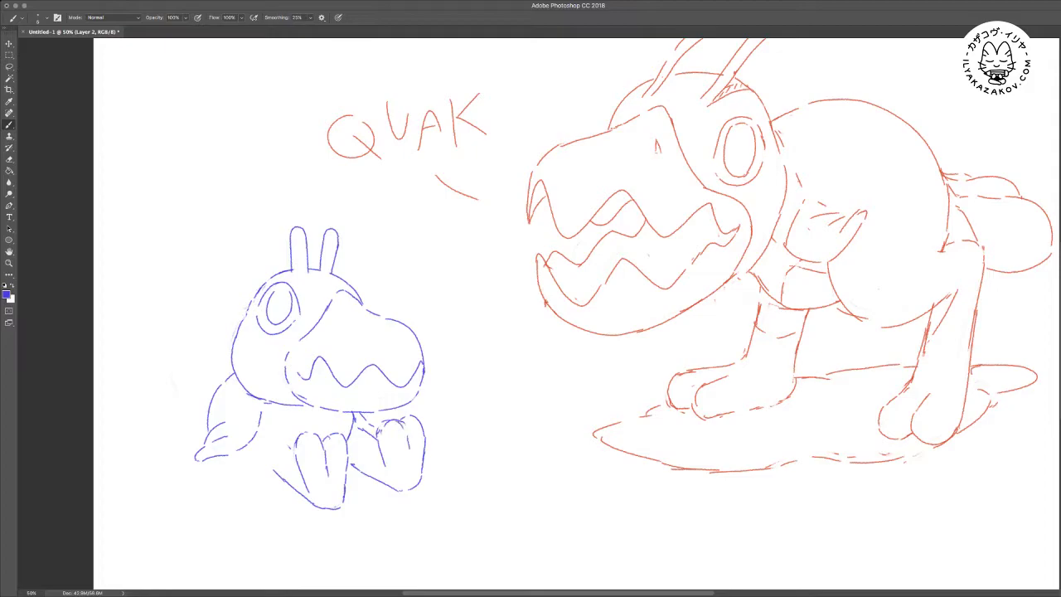
Draw the blue creature's underside line from the hand to the near leg
key(e)
key(b)
drag(531, 315, 544, 310)
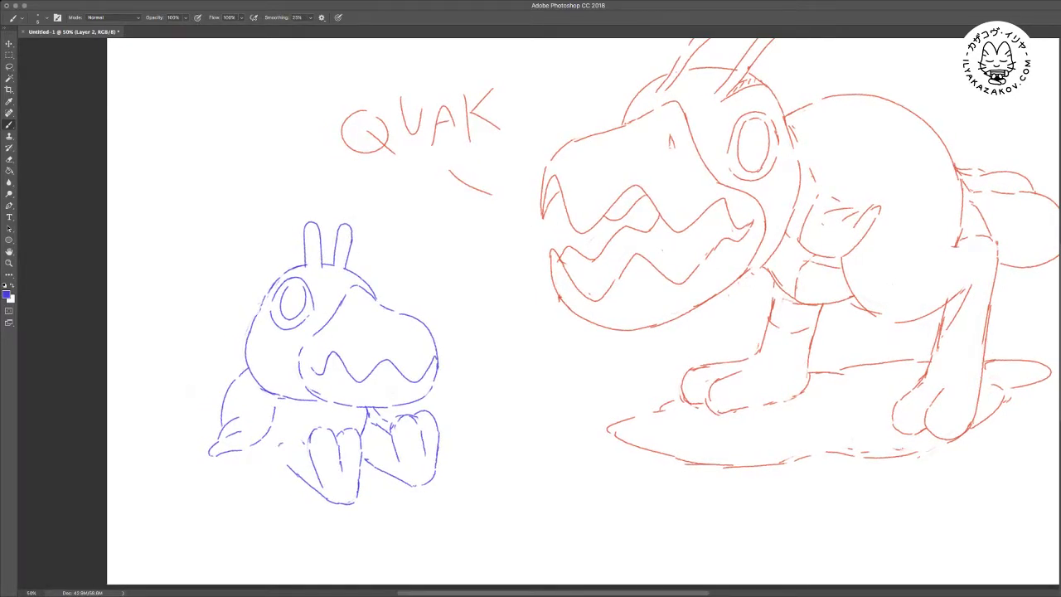
drag(251, 453, 279, 465)
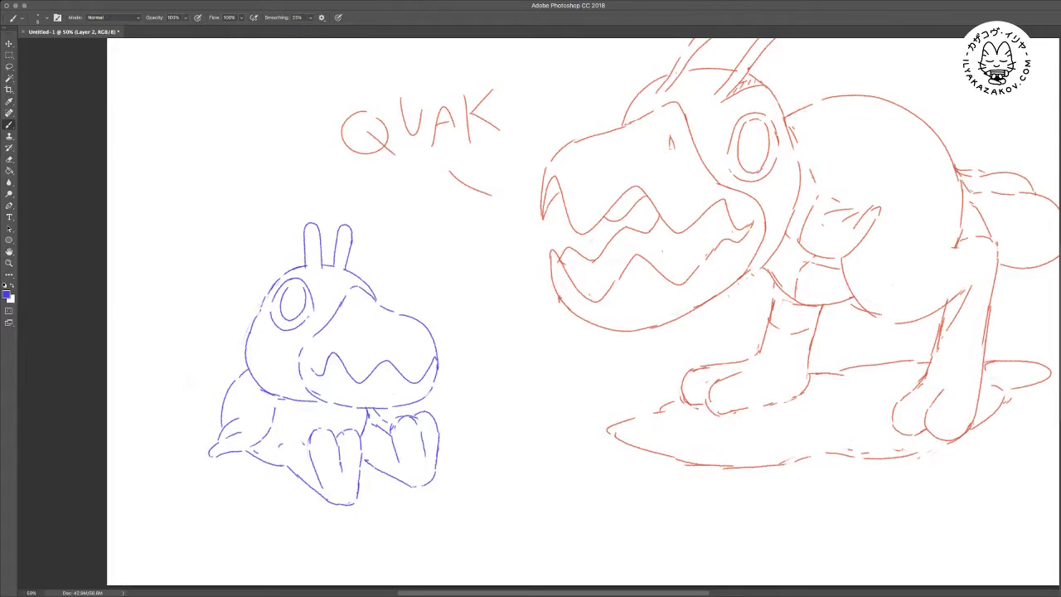
Draw a rounded, fluffy tail behind the blue creature's arm
mouse_move(221, 406)
mouse_down()
mouse_move(184, 412)
mouse_move(198, 444)
mouse_up()
key(e)
key(b)
mouse_move(208, 399)
mouse_down()
mouse_move(225, 397)
mouse_move(191, 407)
mouse_up()
Outline a ground shadow beneath the blue creature, from beyond the far foot back to the hand
mouse_move(409, 464)
mouse_down()
mouse_move(426, 476)
mouse_move(415, 488)
mouse_move(415, 471)
mouse_up()
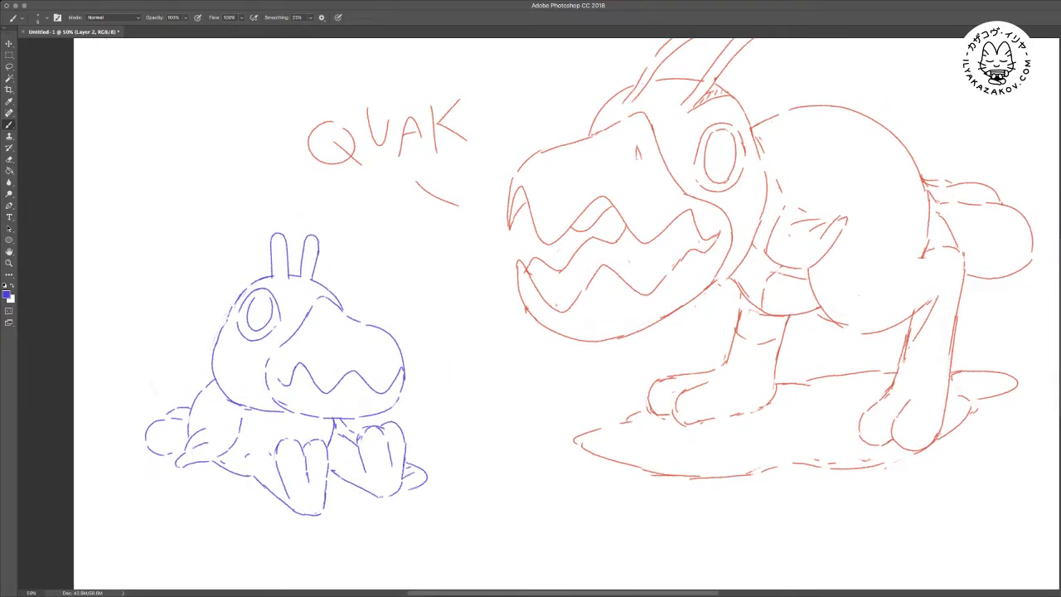
drag(331, 496, 363, 492)
drag(207, 474, 267, 492)
Free-transform the blue creature, rotating it slightly counterclockwise, scaling it down a little and repositioning it below the lettering
key(v)
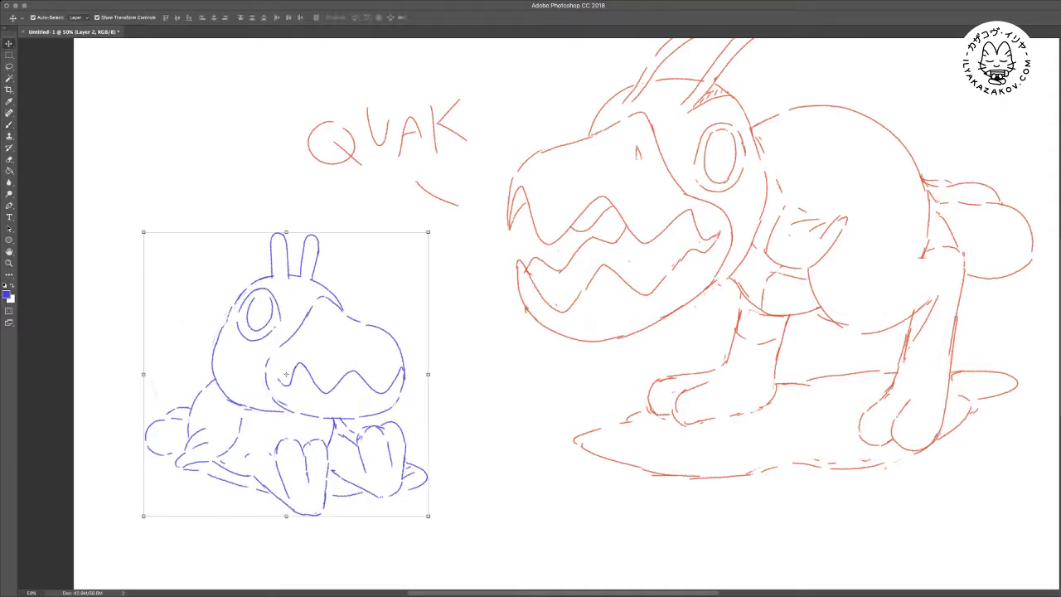
key(super+t)
drag(451, 220, 438, 205)
drag(332, 356, 364, 369)
drag(448, 233, 437, 246)
drag(348, 373, 327, 367)
key(Return)
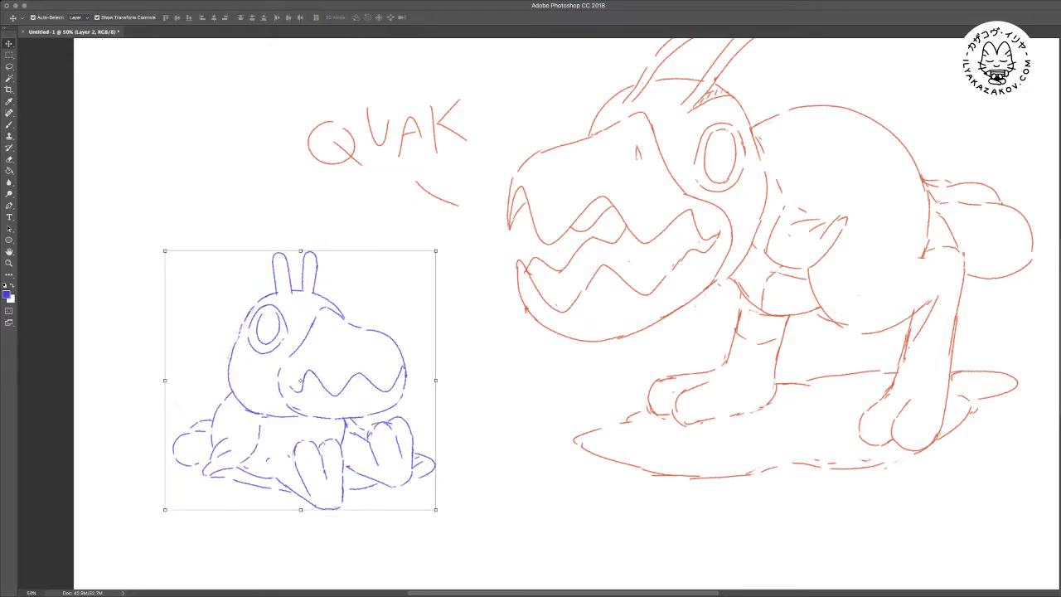
Erase and redraw the blue muzzle contour as one curve from the brow down to the lower jaw
key(b)
scroll(563, 315, up, 1)
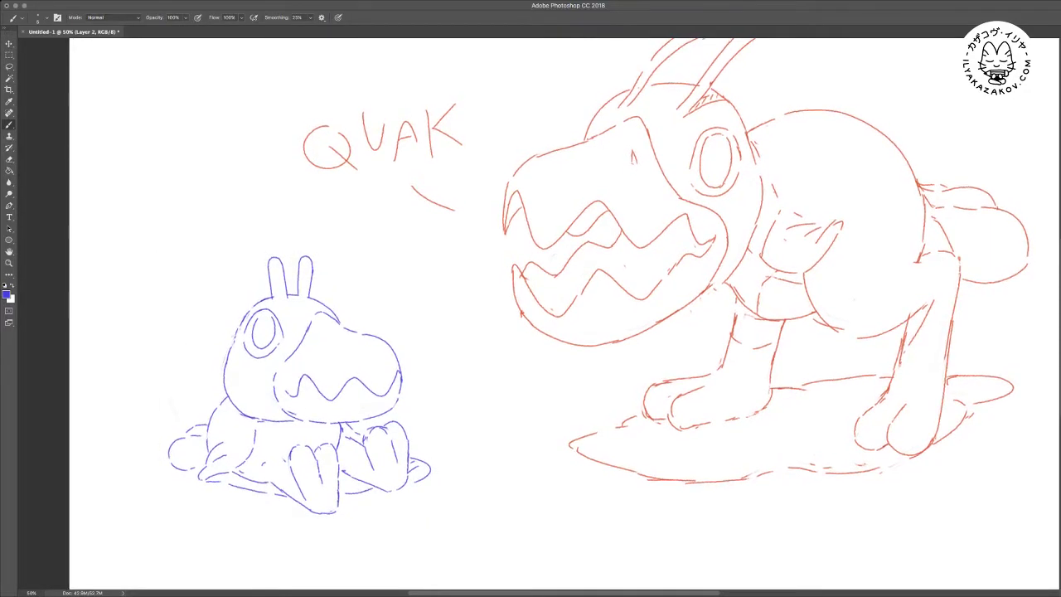
key(e)
drag(311, 323, 288, 360)
key(b)
Erase the lower back of the blue head and redraw it flowing straight into the neck and body
key(e)
drag(231, 345, 238, 409)
key(b)
drag(233, 343, 226, 363)
key(e)
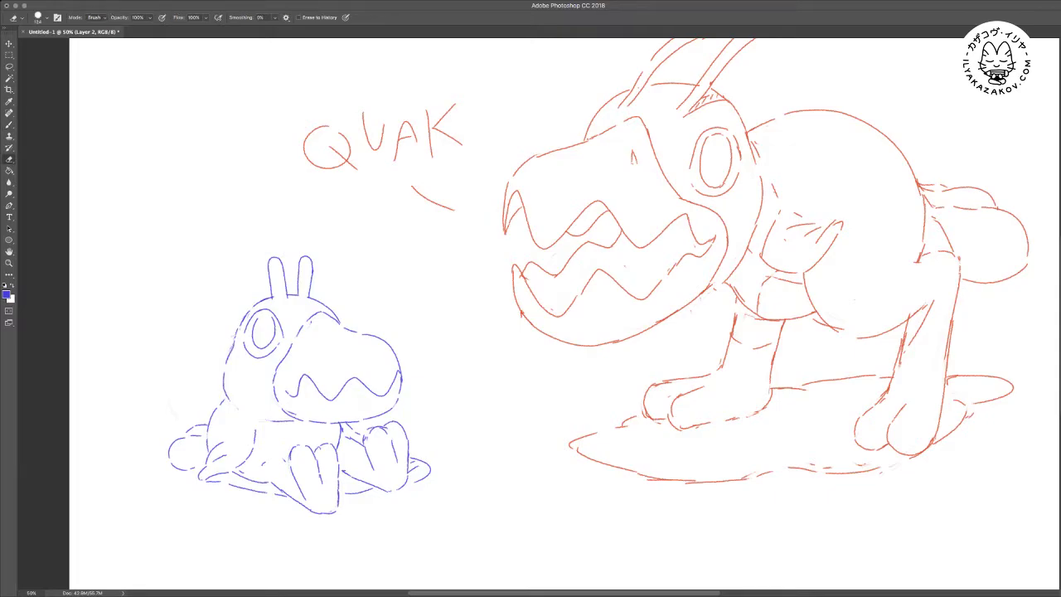
key(b)
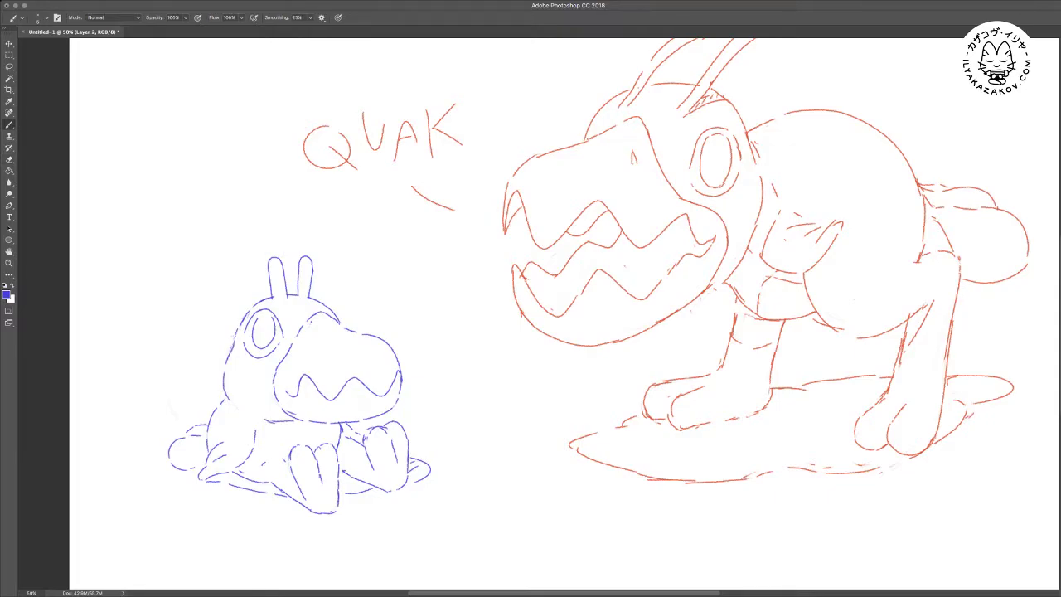
Replace the blue creature's inner eye oval with a narrow, pointed pupil
drag(539, 315, 531, 326)
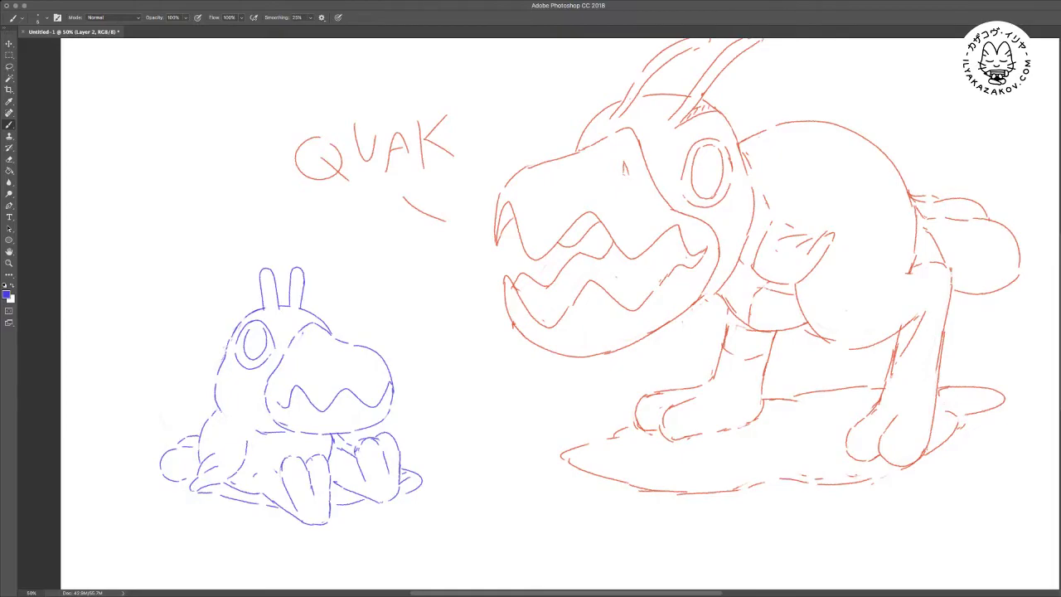
scroll(544, 313, down, 1)
scroll(545, 313, left, 1)
key(e)
mouse_move(252, 327)
mouse_down()
mouse_move(250, 354)
mouse_move(266, 349)
mouse_move(246, 356)
mouse_move(248, 324)
mouse_move(247, 358)
mouse_move(259, 325)
mouse_up()
key(b)
key(e)
key(b)
key(e)
key(b)
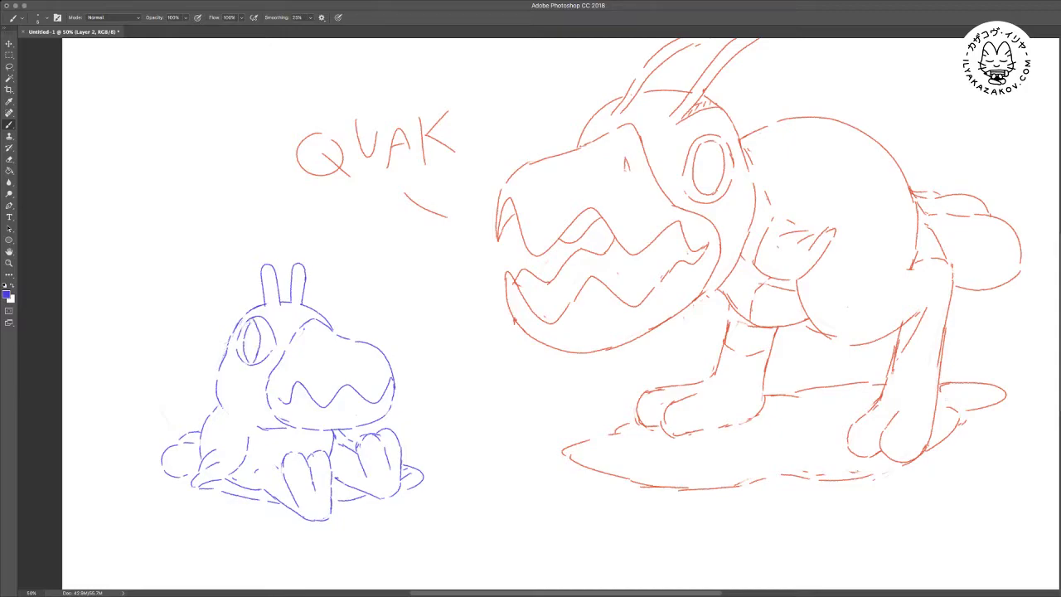
scroll(560, 315, right, 1)
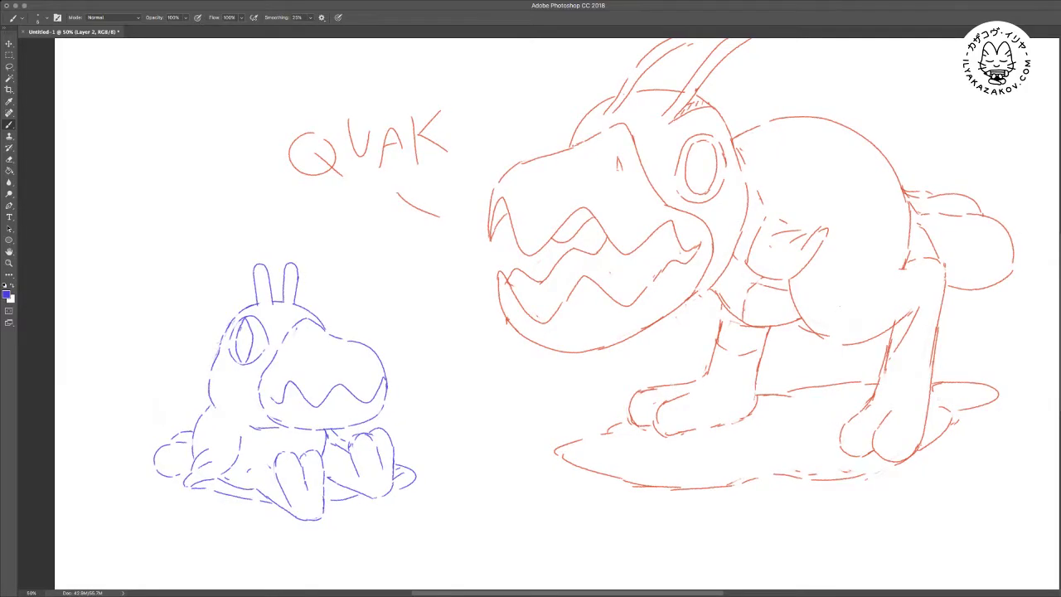
Select the red creature's layer and erase the inner oval of its eye
scroll(530, 315, right, 3)
key(v)
click(640, 213)
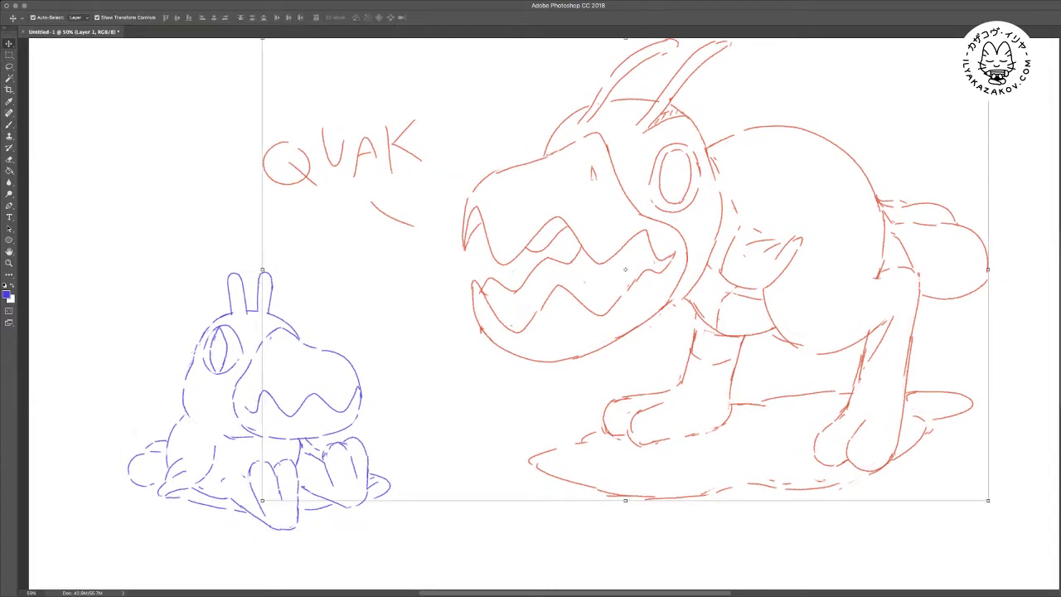
key(e)
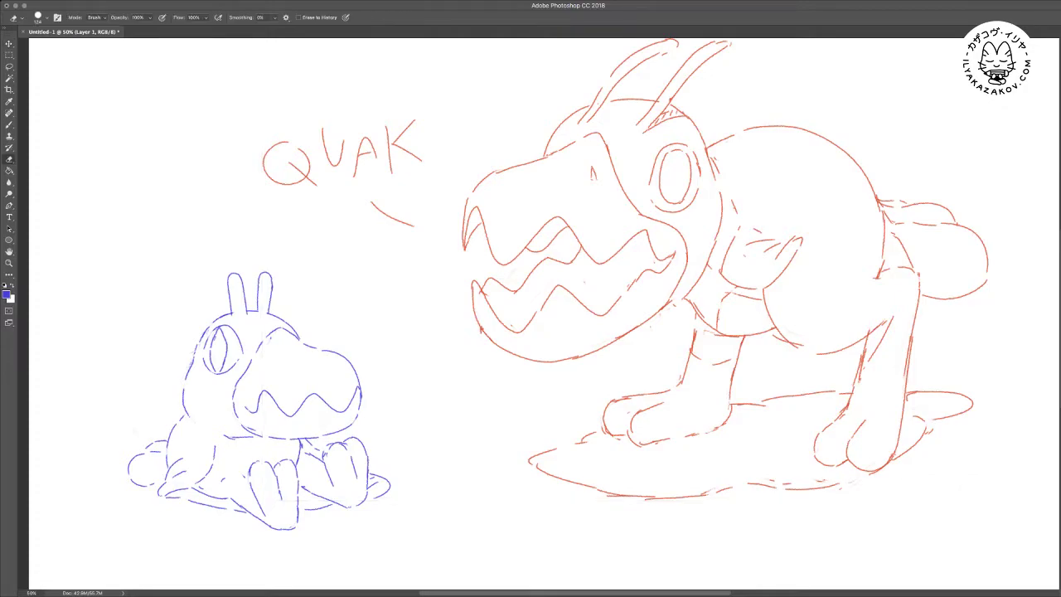
mouse_move(664, 156)
mouse_down()
mouse_move(660, 194)
mouse_move(691, 161)
mouse_move(661, 204)
mouse_up()
key(b)
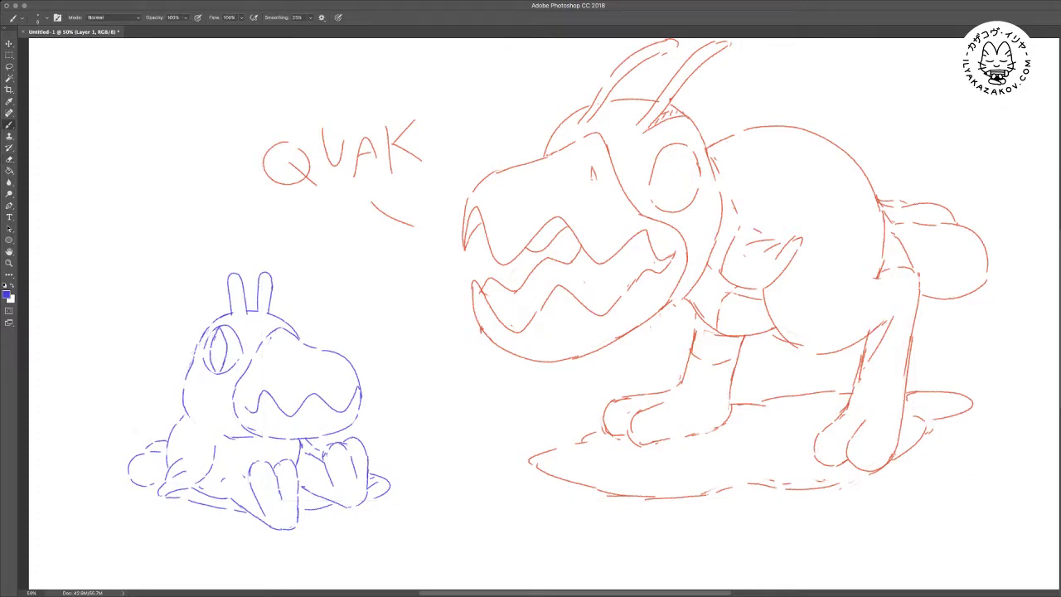
Sample the red line colour and draw a pointed, diamond-like pupil inside the red creature's eye, correcting its edges
alt+click(607, 148)
mouse_move(666, 161)
mouse_down()
mouse_move(675, 205)
mouse_move(689, 163)
mouse_move(668, 179)
mouse_move(684, 199)
mouse_move(677, 204)
mouse_up()
key(e)
key(b)
mouse_move(686, 169)
mouse_down()
mouse_move(659, 184)
mouse_move(678, 194)
mouse_move(691, 170)
mouse_move(675, 194)
mouse_move(692, 189)
mouse_up()
key(e)
key(b)
key(e)
key(b)
mouse_move(674, 150)
mouse_down()
mouse_move(661, 175)
mouse_move(668, 203)
mouse_up()
drag(690, 153, 684, 200)
scroll(544, 313, right, 1)
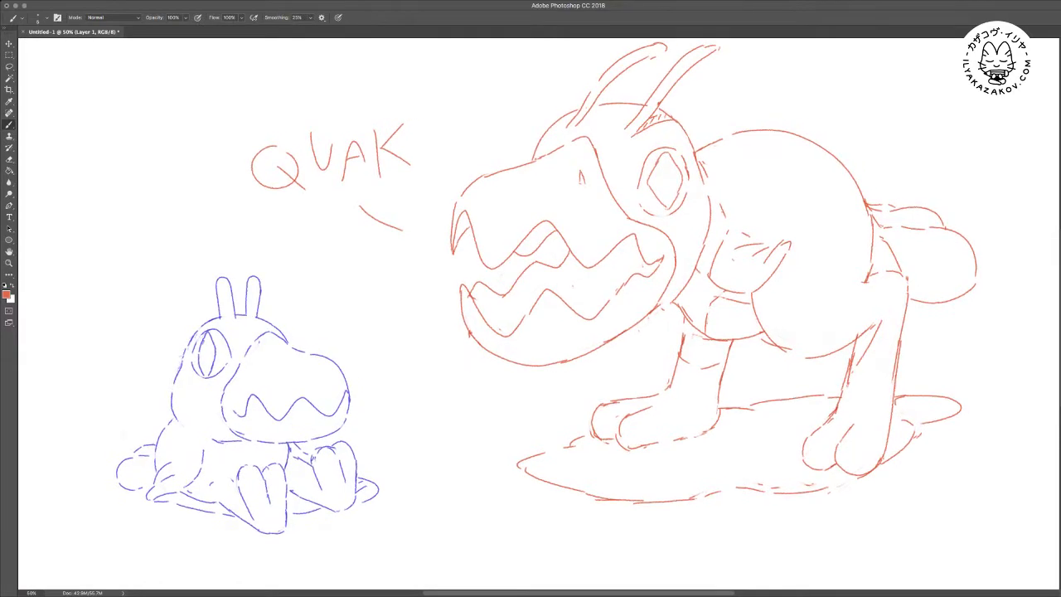
Select the blue creature's layer, erase its narrow pupil and redraw it diamond-shaped in the same blue
click(10, 44)
scroll(544, 313, left, 1)
click(273, 394)
click(296, 431)
key(e)
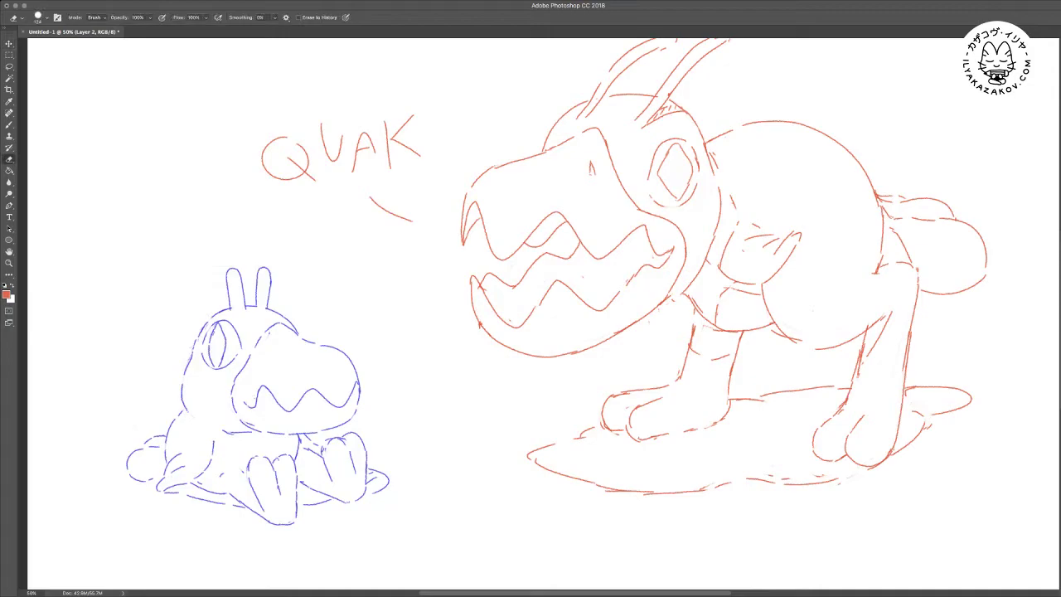
mouse_move(218, 326)
mouse_down()
mouse_move(211, 352)
mouse_move(221, 354)
mouse_move(218, 321)
mouse_move(234, 346)
mouse_move(219, 364)
mouse_move(207, 330)
mouse_move(209, 362)
mouse_up()
key(i)
key(b)
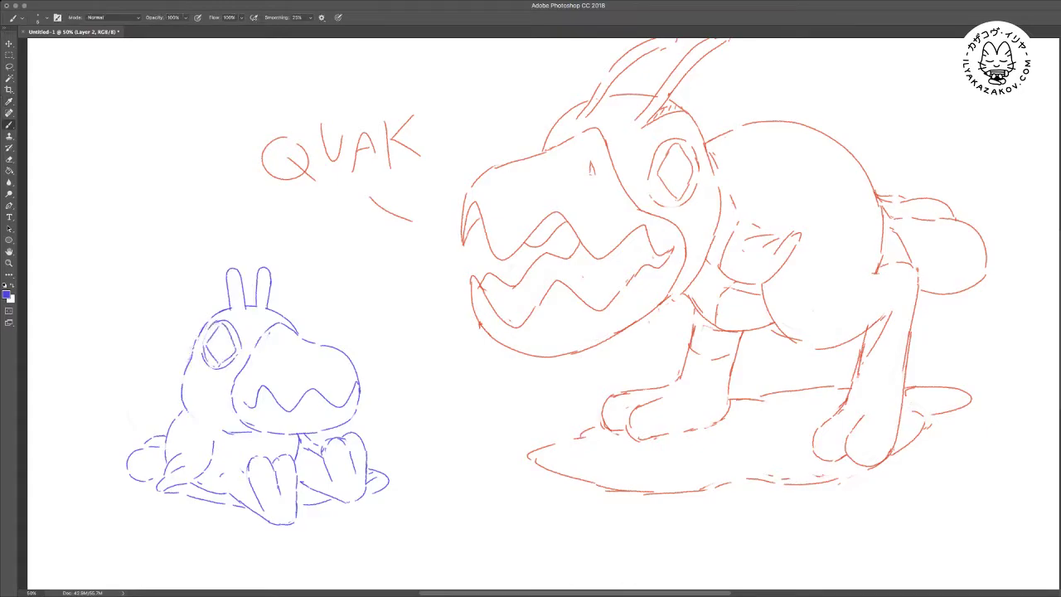
scroll(544, 315, down, 2)
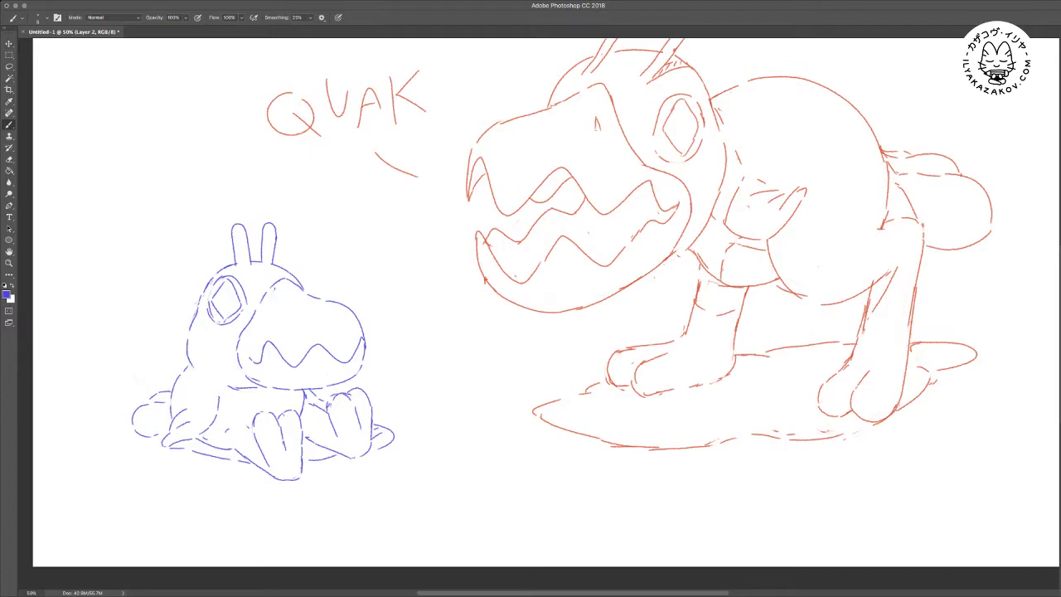
scroll(544, 315, up, 1)
scroll(544, 315, right, 2)
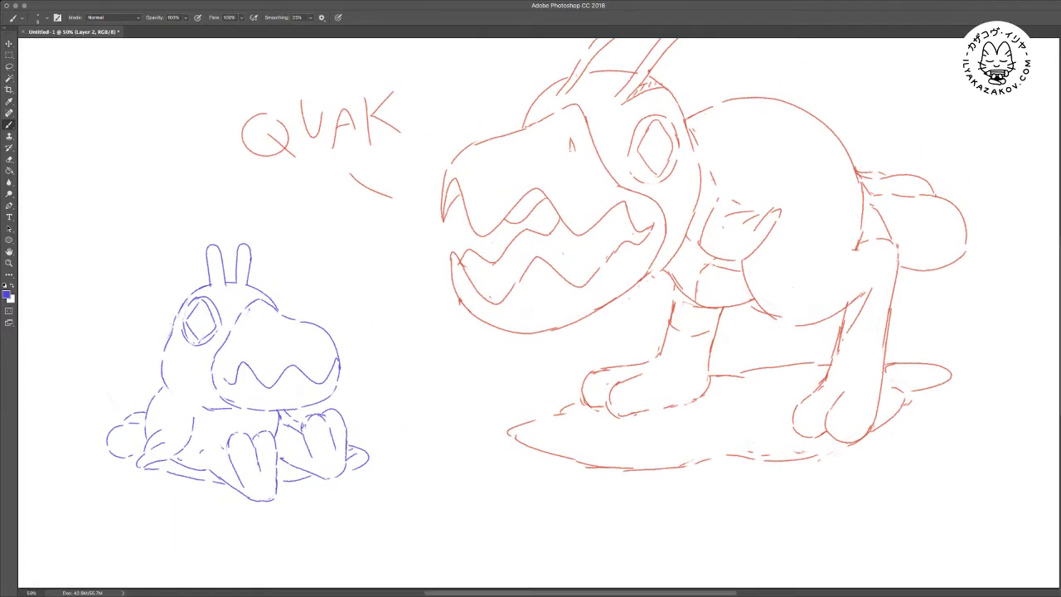
key(super+minus)
key(v)
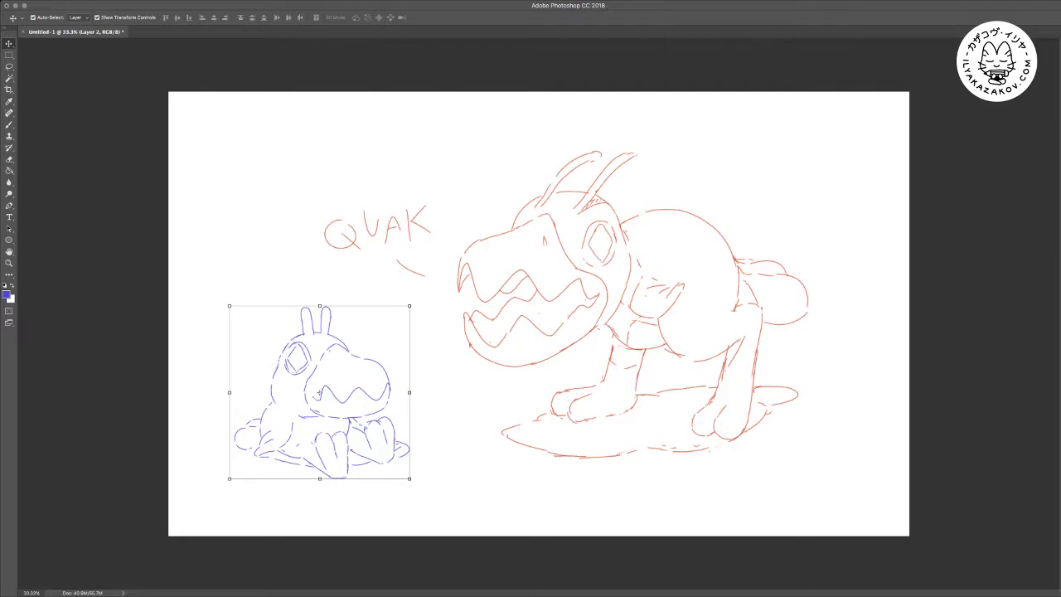
mouse_move(410, 306)
mouse_down()
mouse_move(476, 304)
mouse_move(409, 310)
mouse_up()
drag(340, 398, 362, 389)
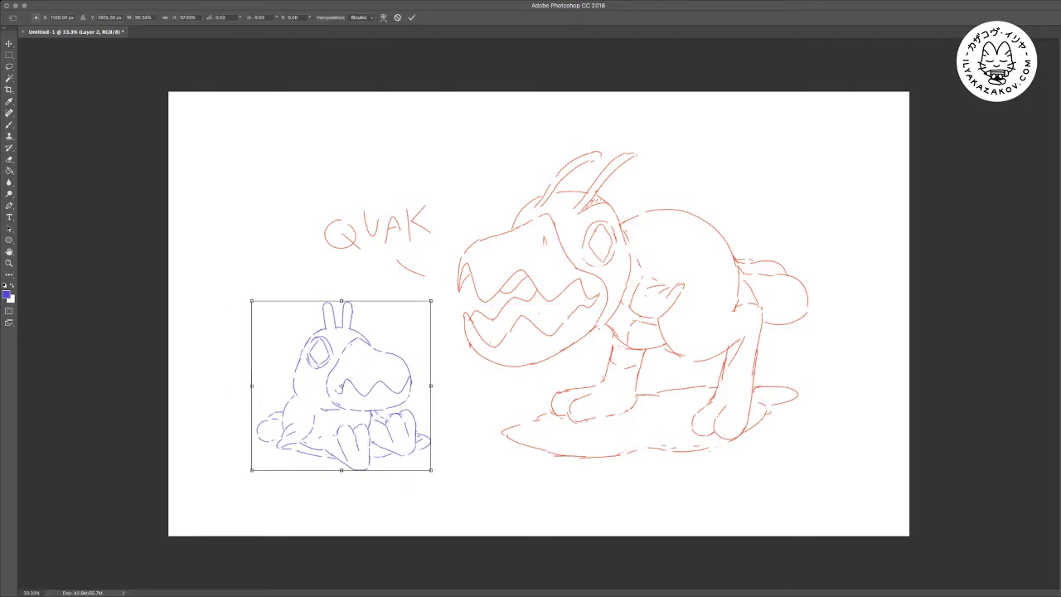
key(Escape)
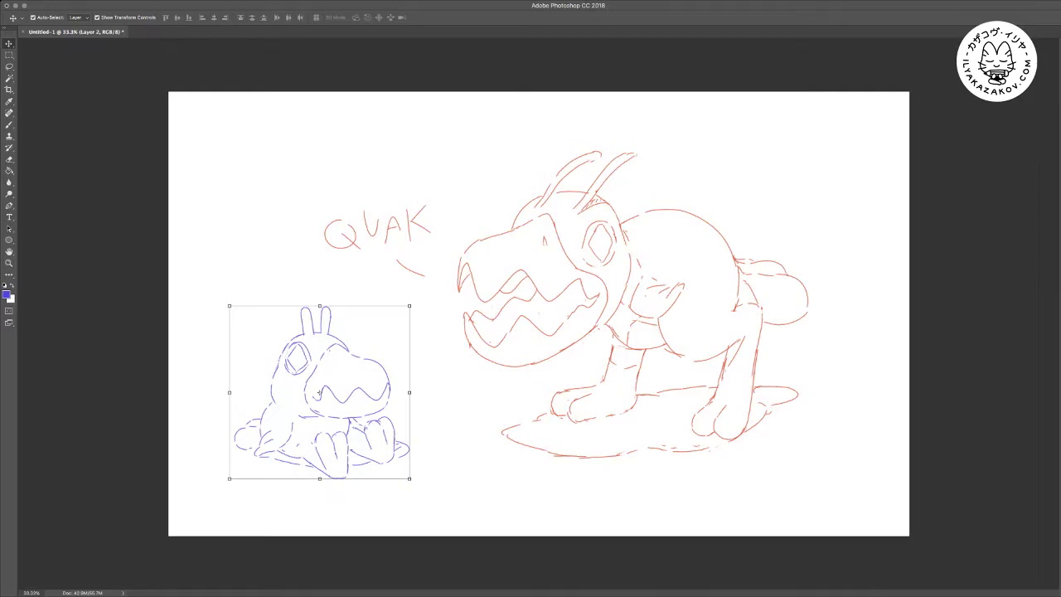
Scale the blue creature down to about 80% and place it slightly below and in front of the red creature's jaw
drag(410, 306, 402, 313)
drag(340, 398, 367, 388)
drag(429, 303, 420, 314)
drag(357, 390, 346, 401)
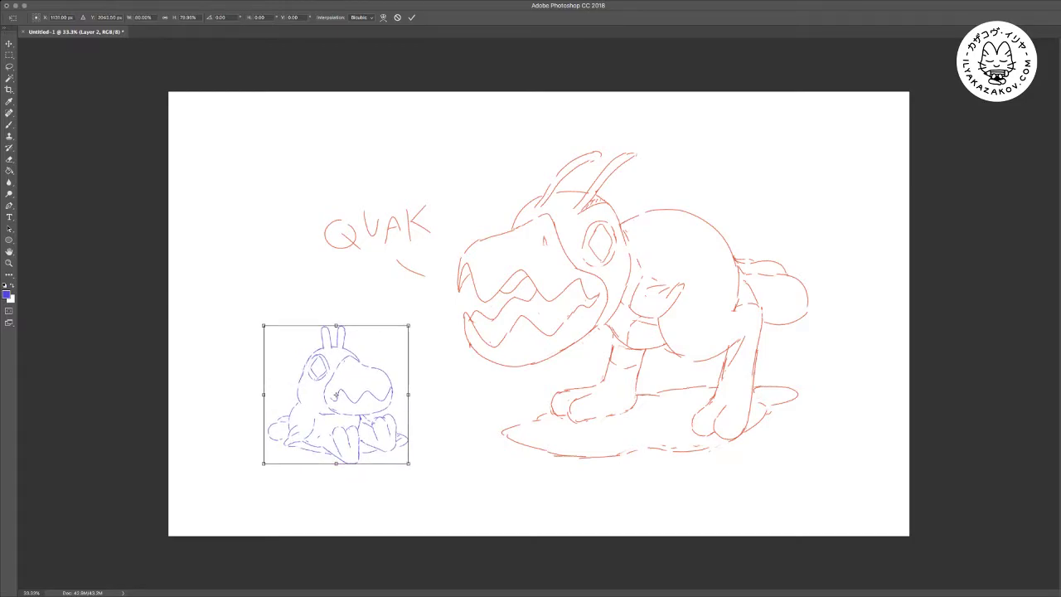
key(Return)
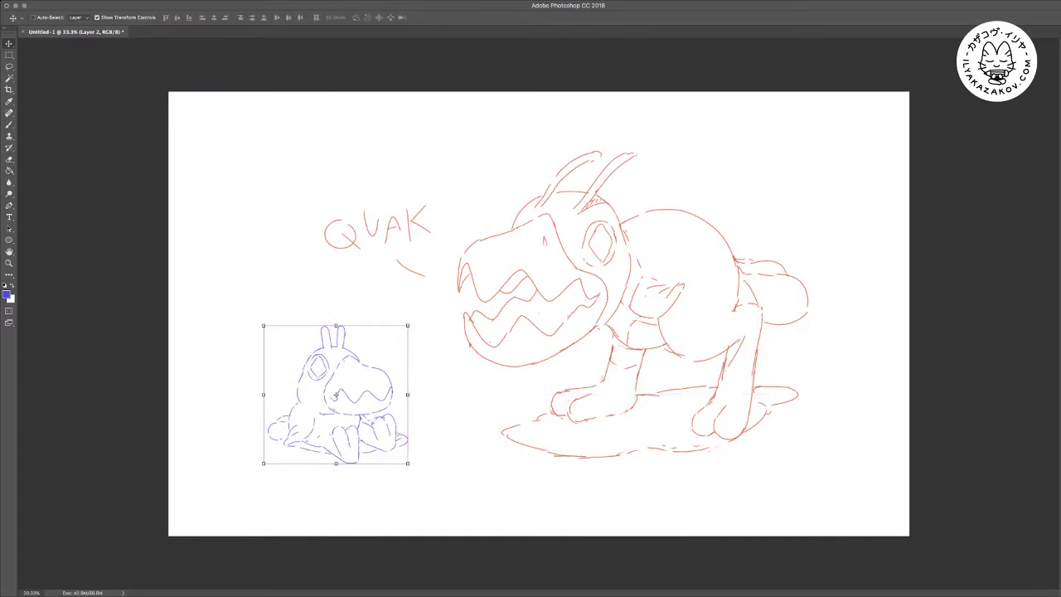
Create a new layer for a third creature and set the brush colour to green
key(super+plus)
drag(348, 398, 410, 345)
scroll(539, 315, left, 2)
scroll(538, 315, down, 2)
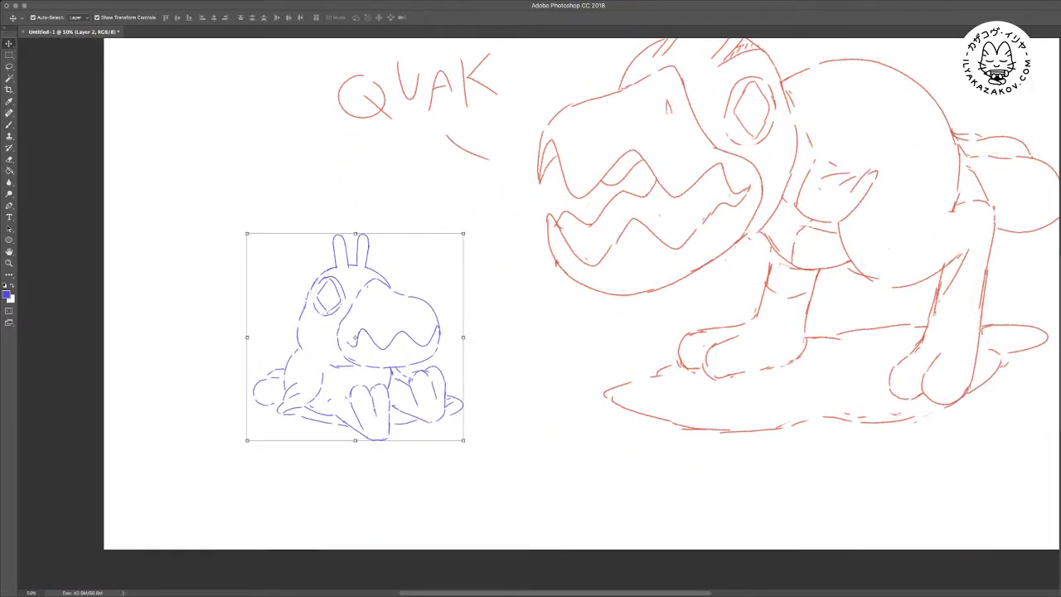
key(super+shift+alt+n)
drag(538, 315, 542, 331)
key(b)
key(i)
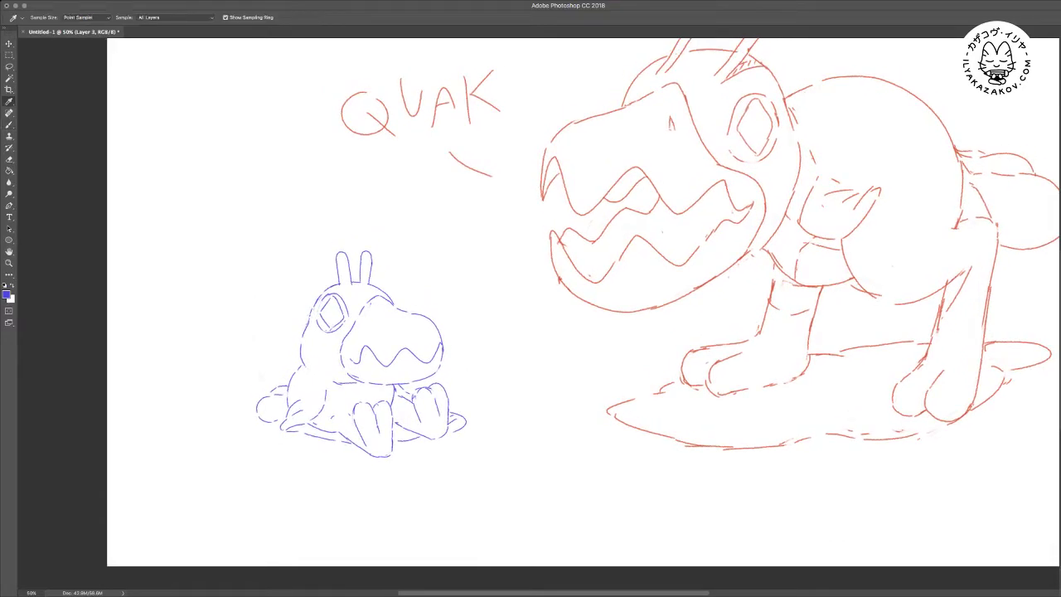
key(b)
drag(539, 315, 571, 310)
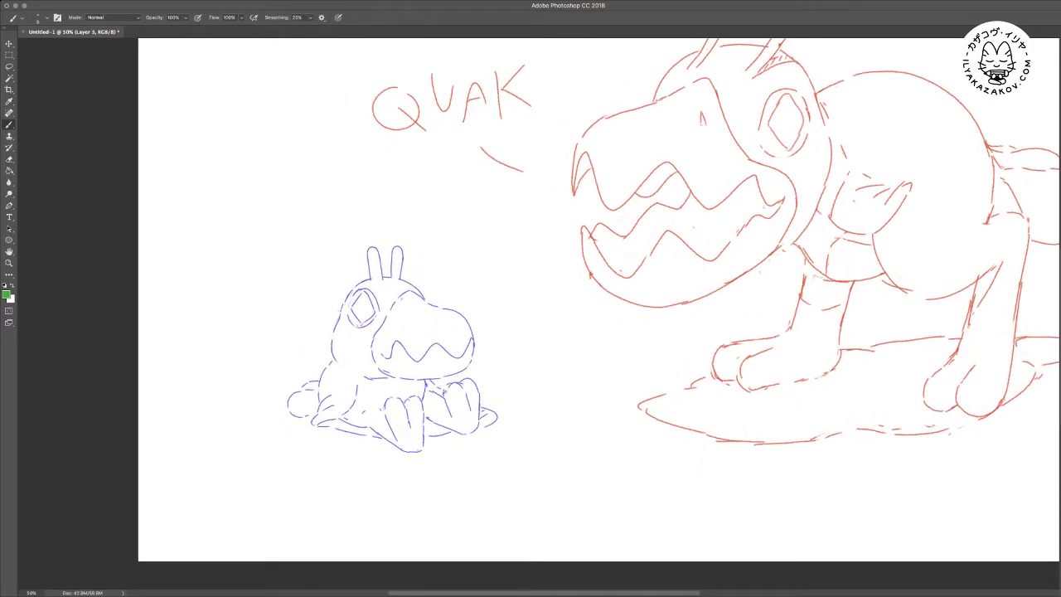
Sketch a rounded green arc between the blue and red creatures as the top of a third creature's head
drag(562, 353, 544, 389)
mouse_move(590, 341)
mouse_down()
mouse_move(619, 349)
mouse_move(646, 388)
mouse_move(646, 373)
mouse_move(647, 406)
mouse_up()
key(e)
key(b)
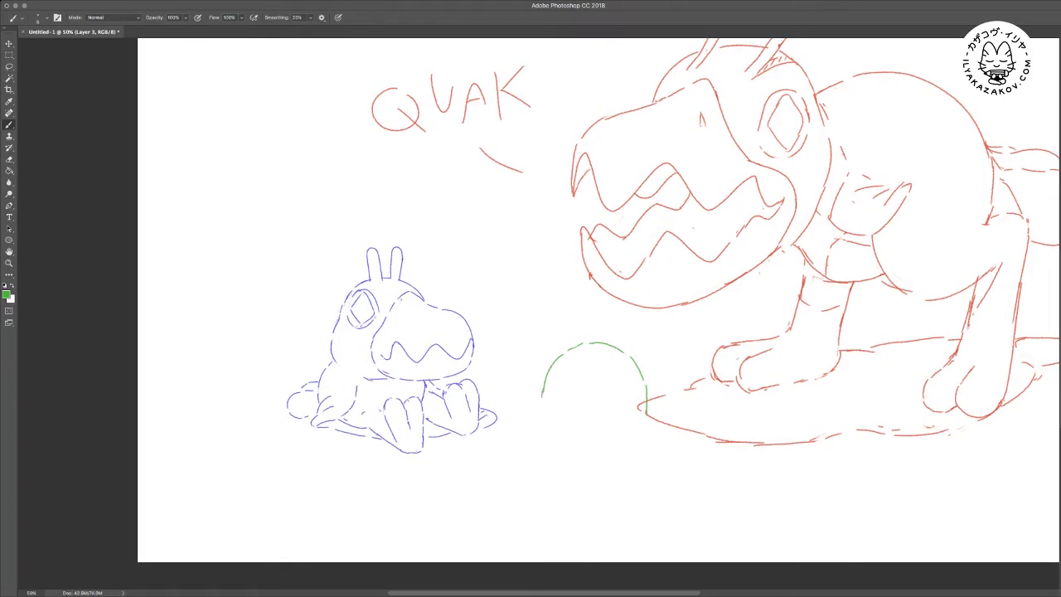
Draw the green creature's curved snout, toothed mouth edge and chin, erasing the unneeded parts of the head arc
mouse_move(618, 343)
mouse_down()
mouse_move(636, 336)
mouse_move(667, 356)
mouse_move(660, 406)
mouse_move(654, 399)
mouse_move(668, 402)
mouse_move(648, 449)
mouse_up()
key(e)
drag(552, 361, 543, 397)
mouse_move(643, 380)
mouse_down()
mouse_move(631, 358)
mouse_move(569, 348)
mouse_move(634, 388)
mouse_up()
key(b)
key(e)
mouse_move(621, 350)
mouse_down()
mouse_move(590, 343)
mouse_move(607, 343)
mouse_up()
key(b)
key(e)
key(b)
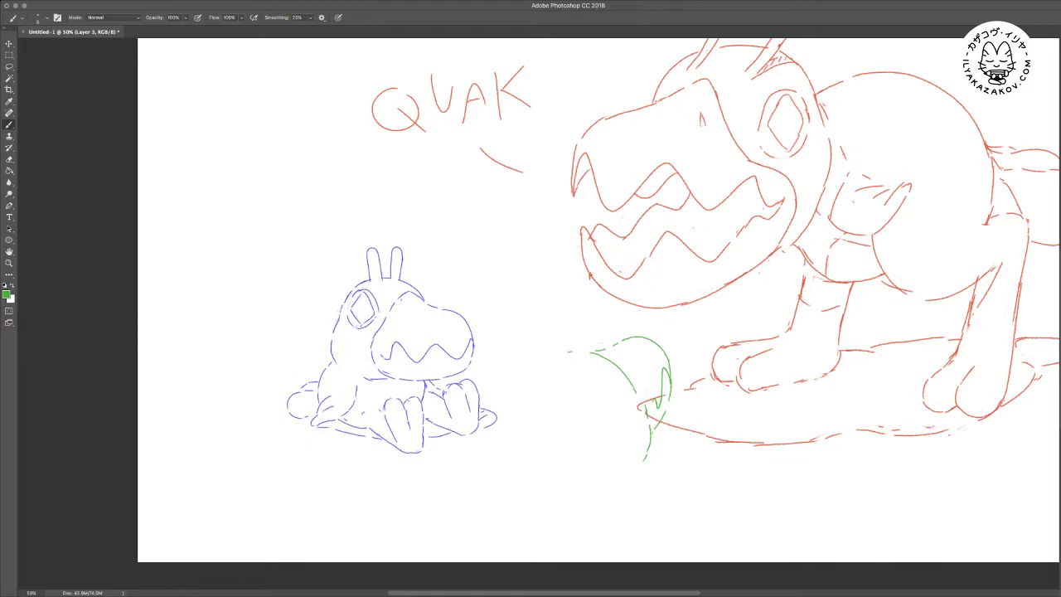
Add two rounded horns on top of the green head and start the line of its back
mouse_move(567, 352)
mouse_down()
mouse_move(556, 355)
mouse_move(579, 349)
mouse_move(584, 381)
mouse_move(562, 378)
mouse_move(566, 388)
mouse_up()
key(e)
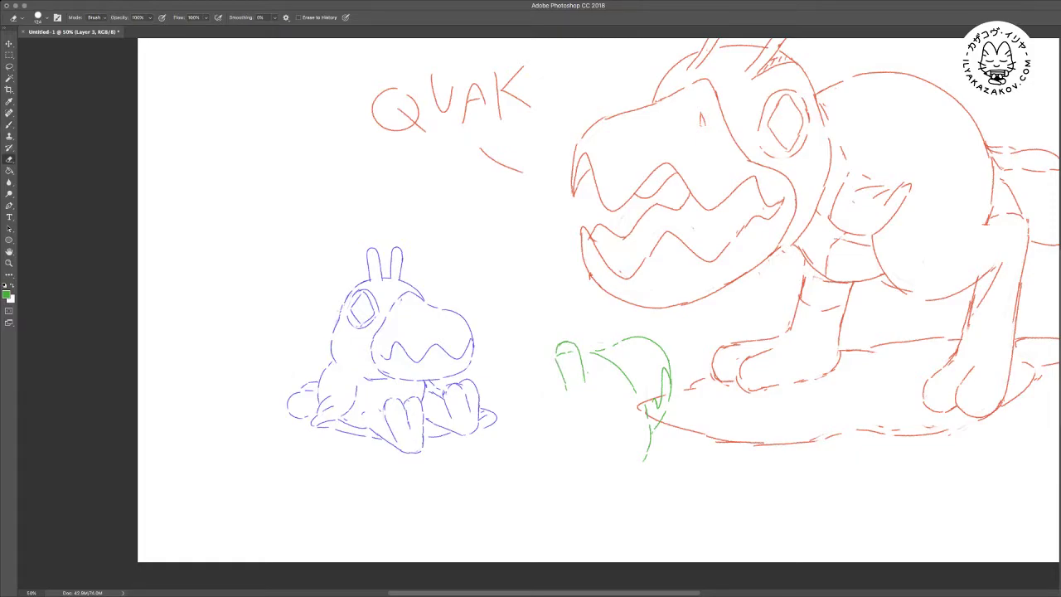
key(b)
mouse_move(525, 355)
mouse_down()
mouse_move(537, 342)
mouse_move(553, 347)
mouse_move(542, 381)
mouse_up()
drag(630, 398, 565, 348)
key(e)
key(b)
drag(583, 396, 575, 417)
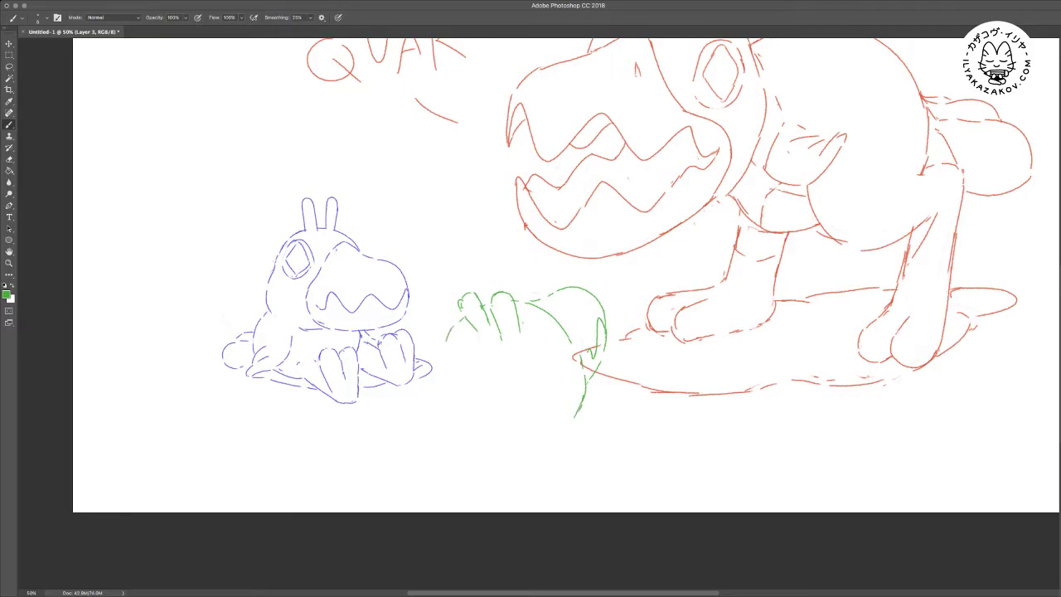
Draw the back of the green head, the neck and the broad shoulders reaching toward the canvas's lower edge
mouse_move(463, 320)
mouse_down()
mouse_move(444, 382)
mouse_move(455, 406)
mouse_up()
key(e)
key(b)
drag(450, 354, 447, 403)
drag(514, 365, 535, 368)
mouse_move(598, 412)
mouse_down()
mouse_move(588, 433)
mouse_move(589, 507)
mouse_up()
mouse_move(471, 417)
mouse_down()
mouse_move(416, 452)
mouse_move(401, 492)
mouse_up()
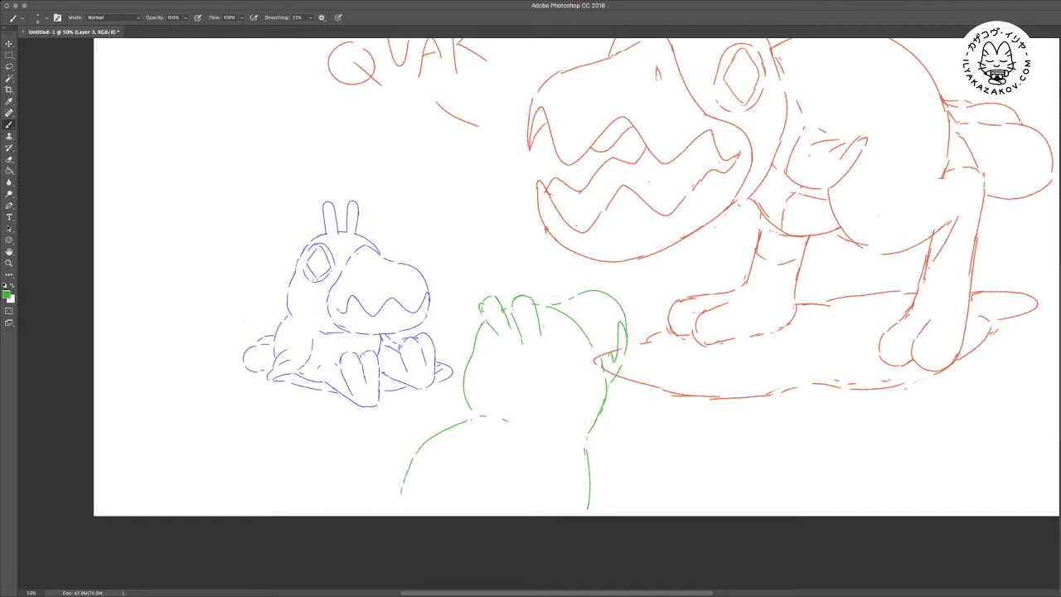
Draw the green creature's arm extending toward the red creature's shadow and nudge the whole creature slightly left
scroll(552, 277, right, 3)
key(e)
key(b)
mouse_move(533, 456)
mouse_down()
mouse_move(589, 500)
mouse_move(520, 512)
mouse_up()
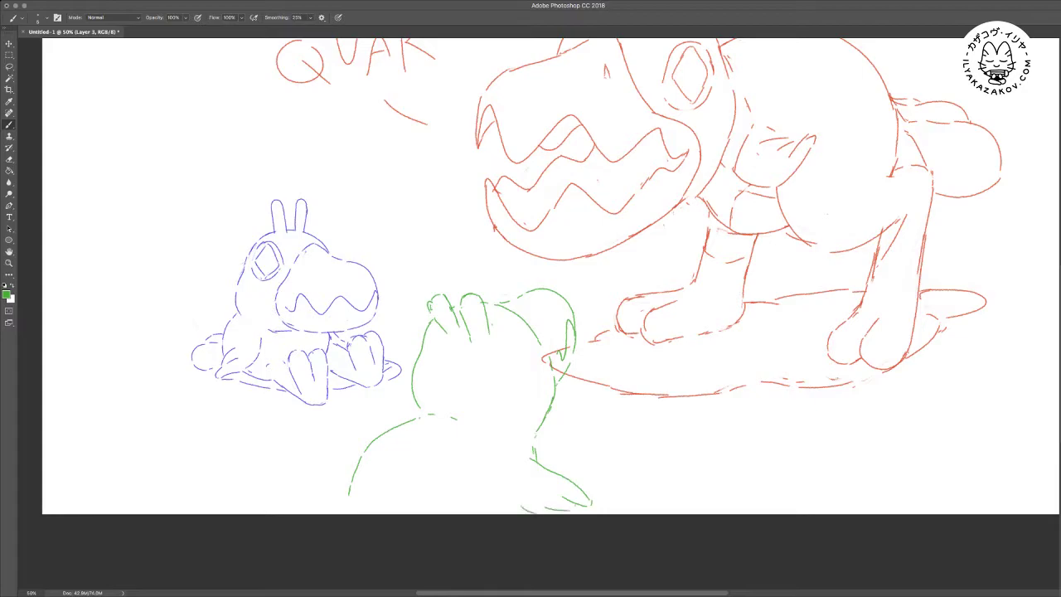
drag(512, 441, 527, 456)
scroll(530, 299, left, 1)
key(v)
drag(497, 390, 466, 399)
Erase the green creature's mouth and redraw it with a jagged upper tooth line and an open lower jaw
key(e)
drag(571, 328, 558, 373)
key(b)
key(e)
drag(562, 328, 558, 356)
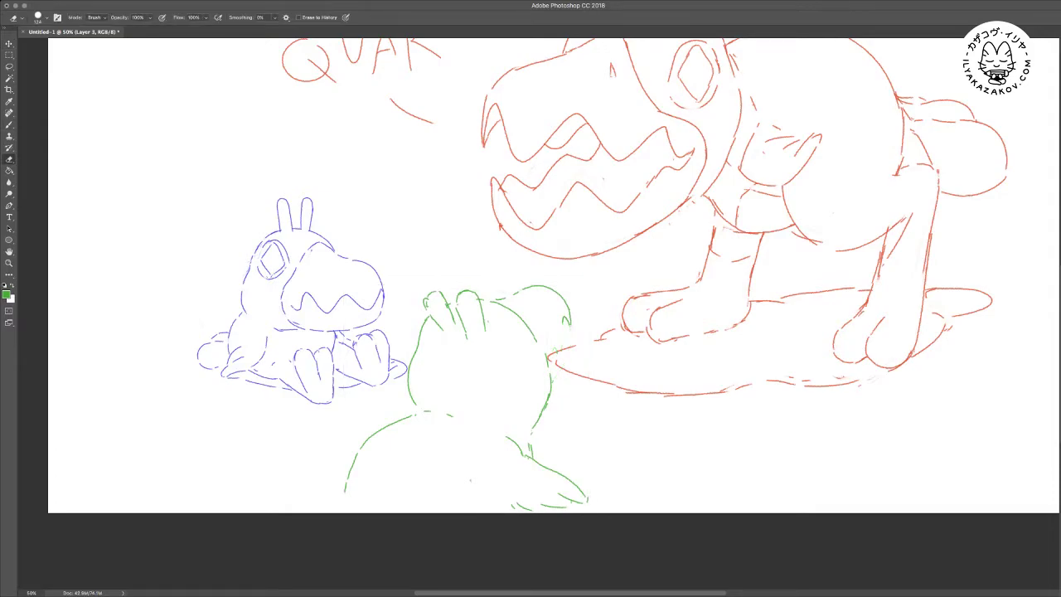
key(b)
drag(562, 320, 562, 346)
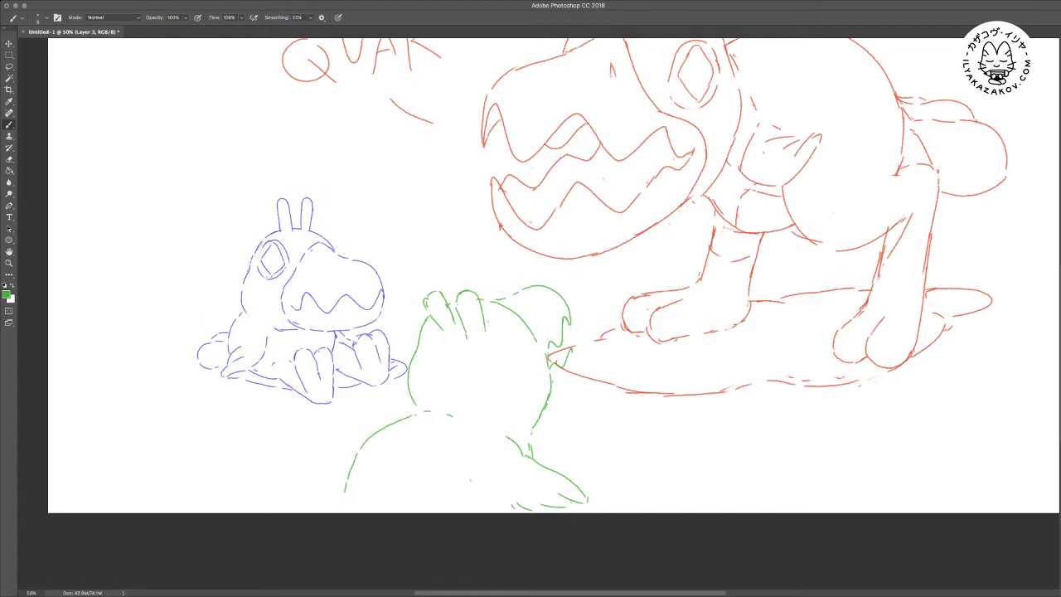
drag(573, 358, 566, 383)
key(e)
key(b)
Draw an oval eye with an inner pupil beside the green creature's snout, erasing the face line around it
scroll(538, 275, right, 2)
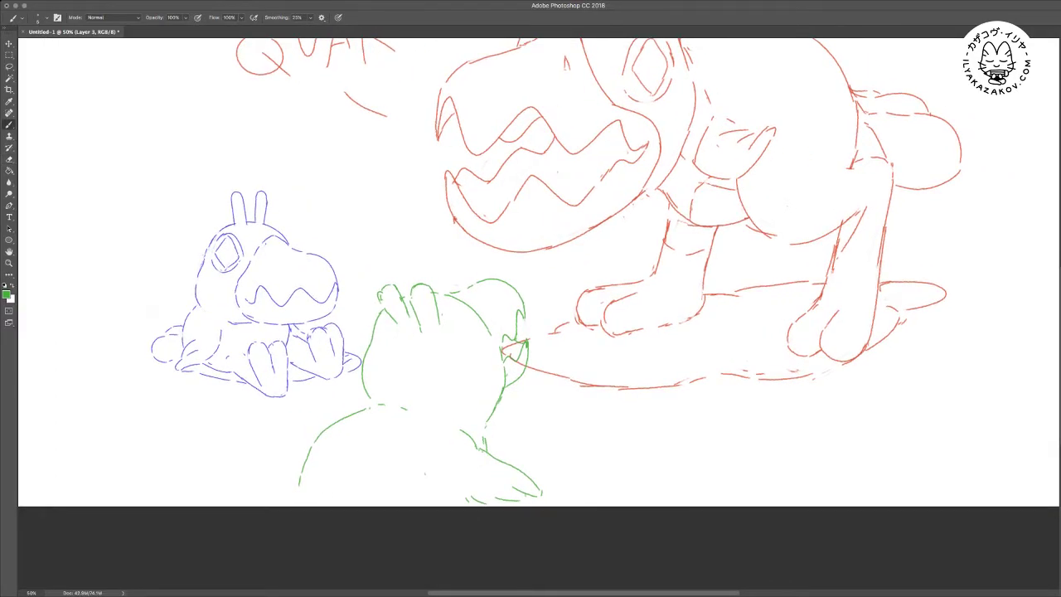
drag(469, 323, 470, 355)
scroll(539, 273, up, 5)
key(e)
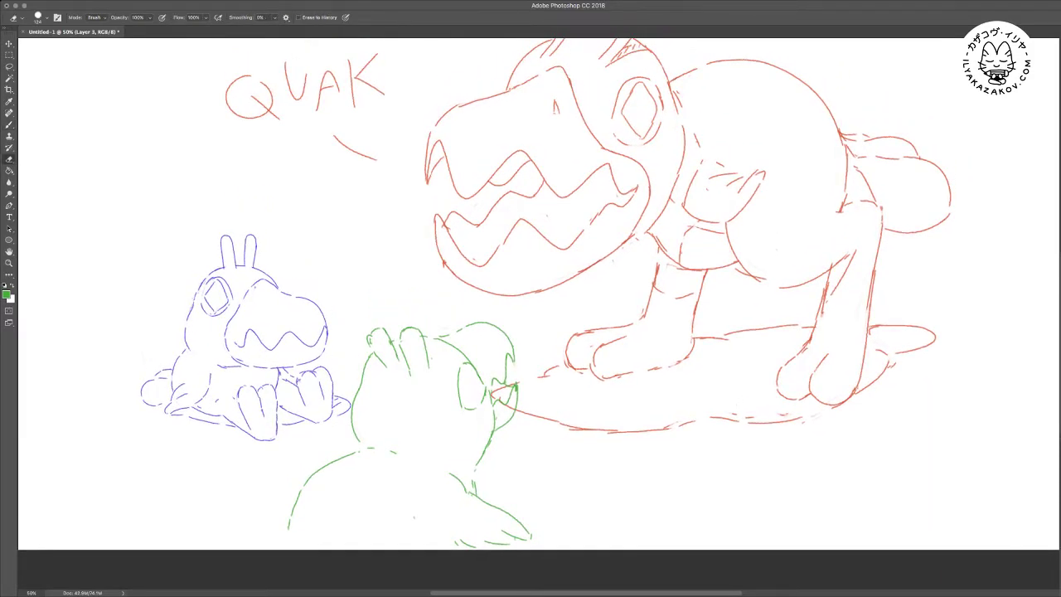
key(b)
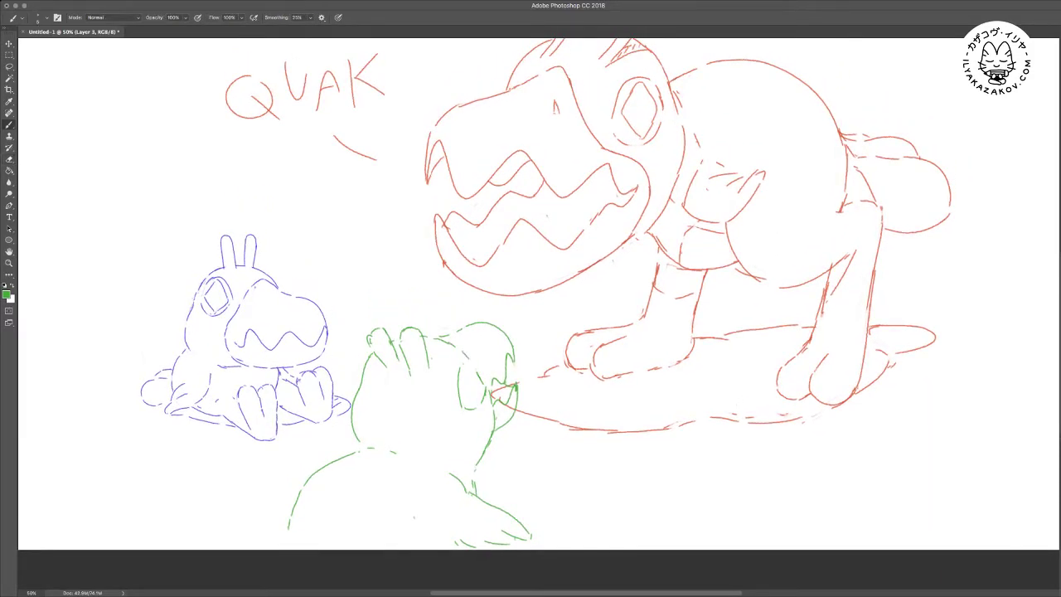
mouse_move(482, 375)
mouse_down()
mouse_move(481, 396)
mouse_move(534, 343)
mouse_up()
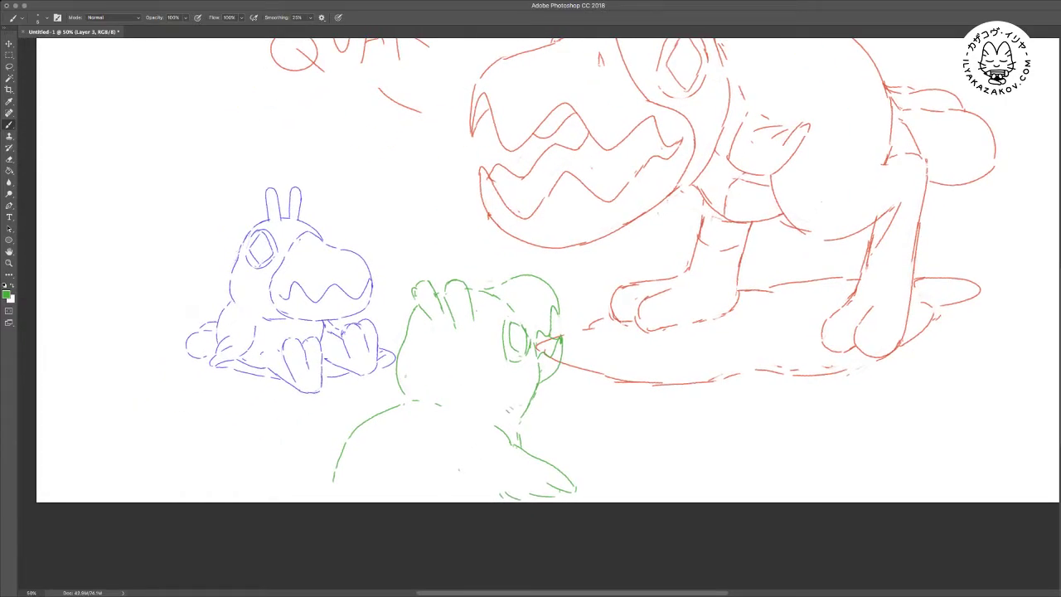
Move the green creature slightly down and right so its body runs off the lower canvas edge
scroll(545, 273, up, 1)
scroll(544, 273, right, 1)
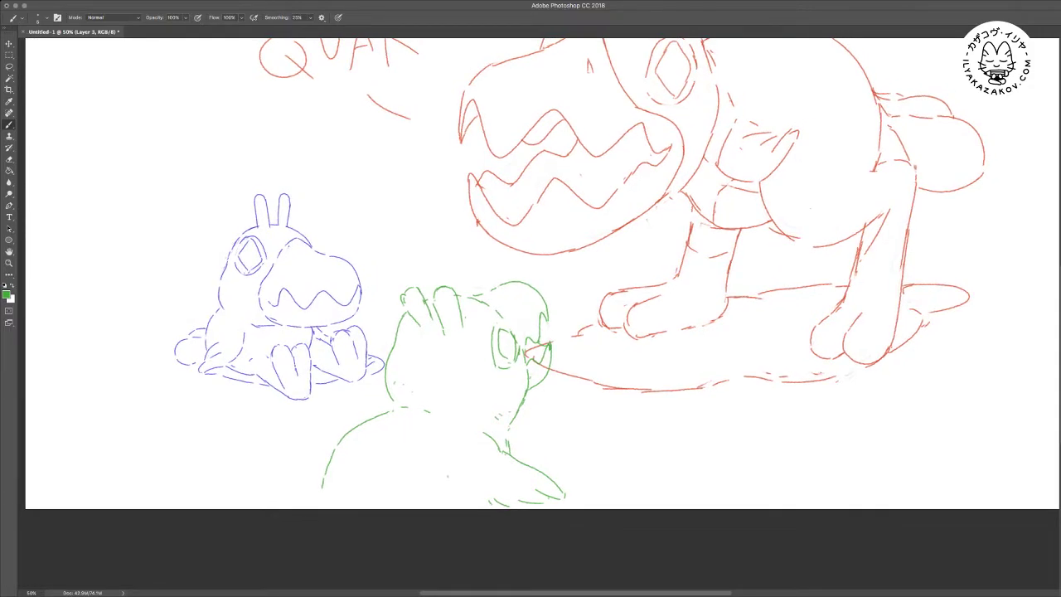
key(v)
drag(431, 364, 440, 376)
key(Return)
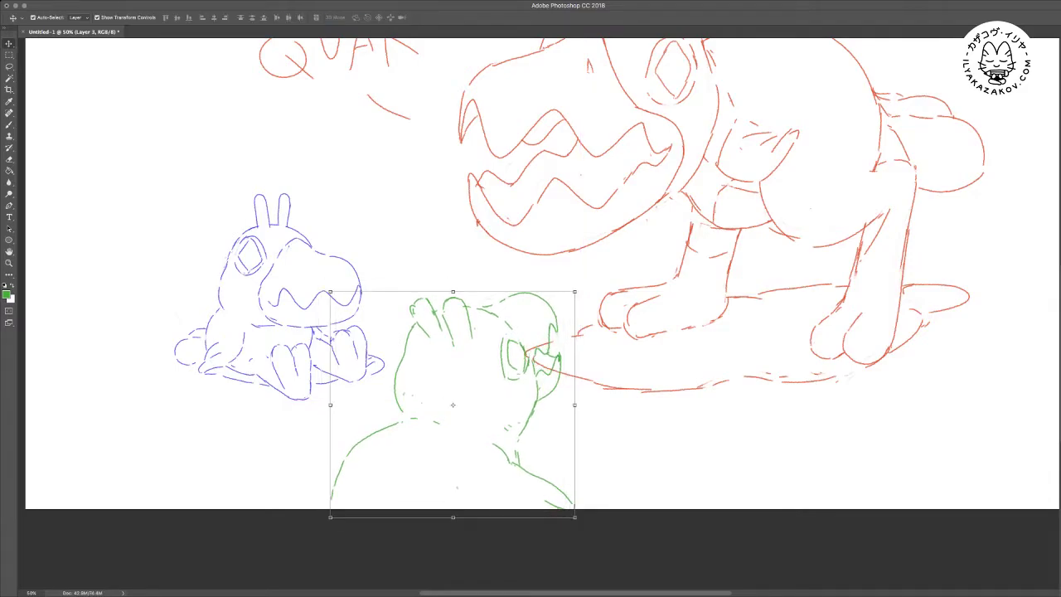
Select the red creature's layer and erase the tip of its ground shadow where it crosses the green creature's face
key(super+minus)
drag(768, 166, 390, 450)
click(390, 450)
click(604, 286)
key(e)
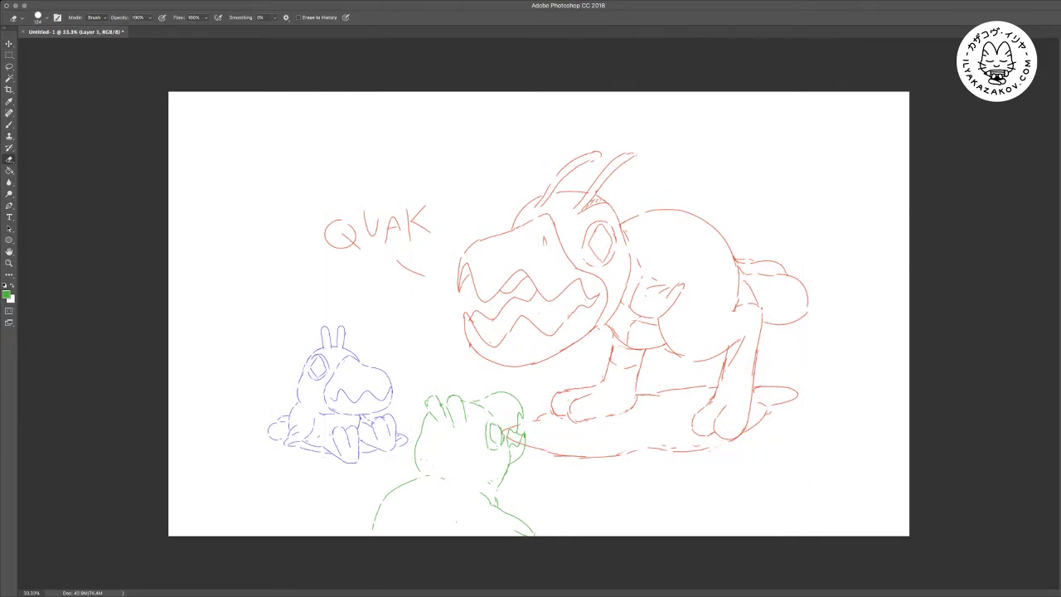
drag(509, 439, 544, 450)
Select all three creatures together, shift them slightly right and clear the selection
key(v)
drag(822, 194, 332, 478)
key(ctrl+d)
mouse_move(536, 346)
mouse_down()
mouse_move(548, 336)
mouse_move(538, 347)
mouse_up()
click(862, 332)
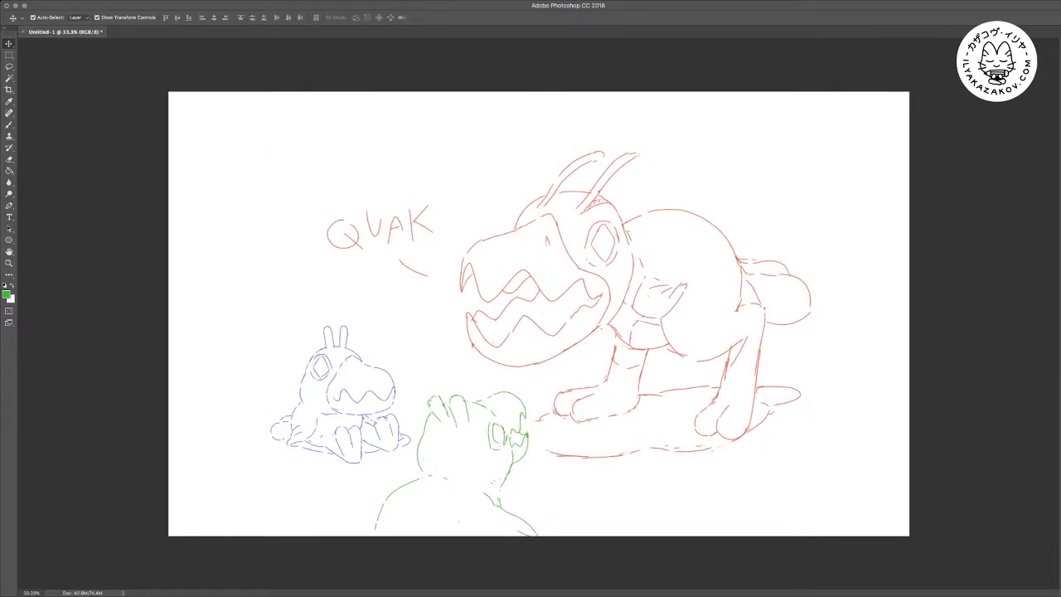
On a new layer, set the brush colour to bright pink and erase the first test stroke beside the blue creature
key(i)
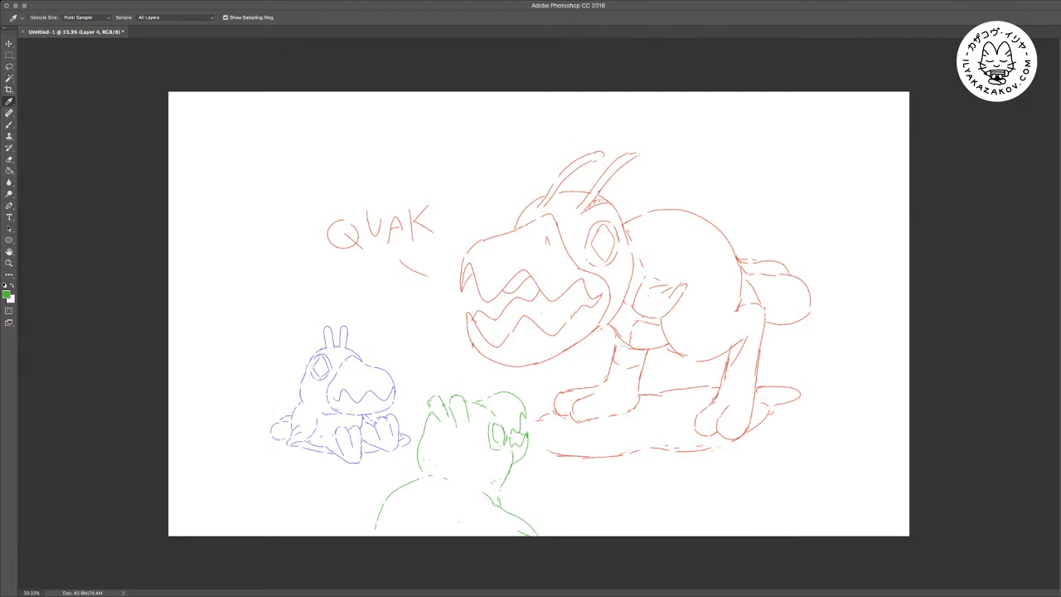
key(b)
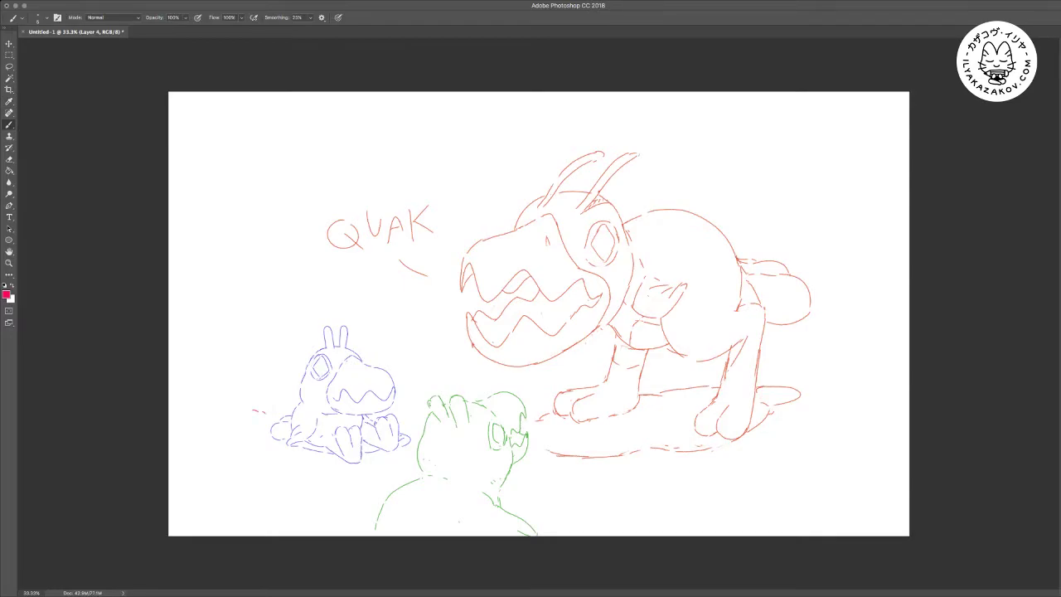
key(e)
key(super+plus)
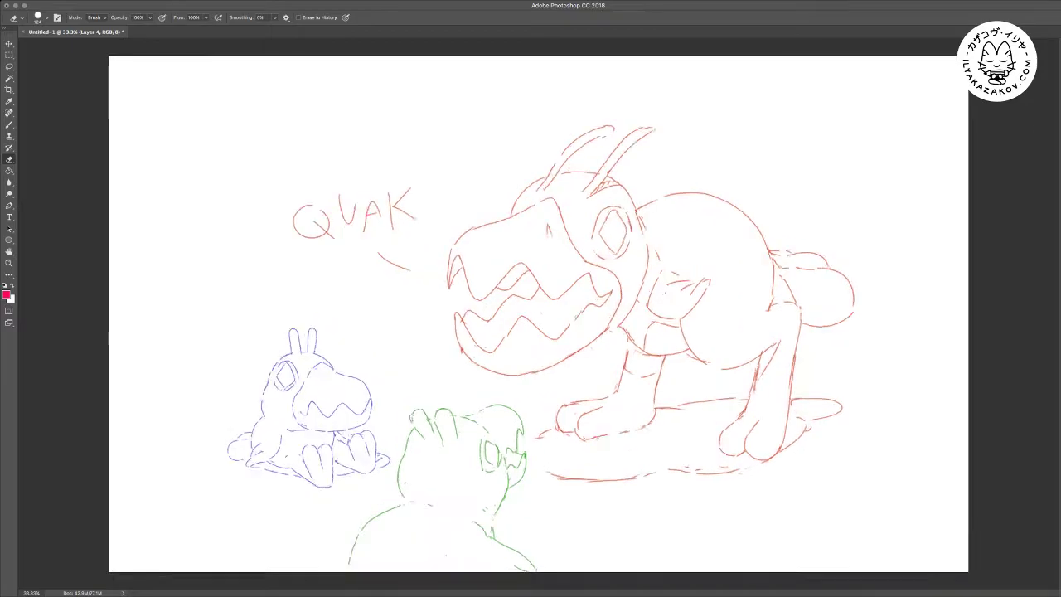
drag(597, 373, 466, 284)
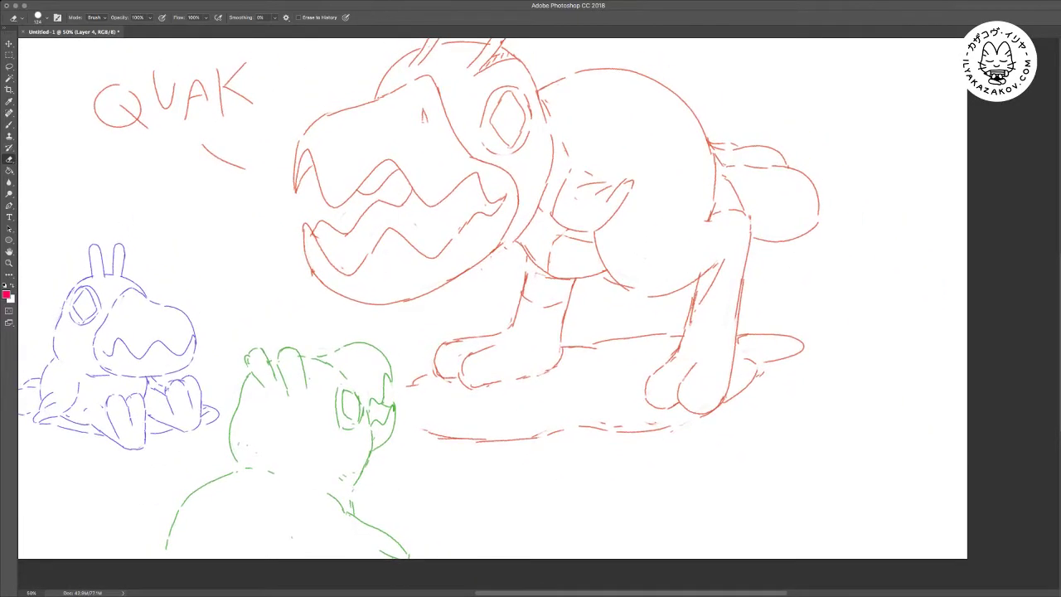
mouse_move(498, 315)
mouse_down()
mouse_move(661, 289)
mouse_move(710, 315)
mouse_up()
Sketch the pink creature's rounded snout, zigzag mouth and forehead curve near the canvas's lower-left corner
key(b)
mouse_move(139, 407)
mouse_down()
mouse_move(192, 426)
mouse_move(201, 446)
mouse_up()
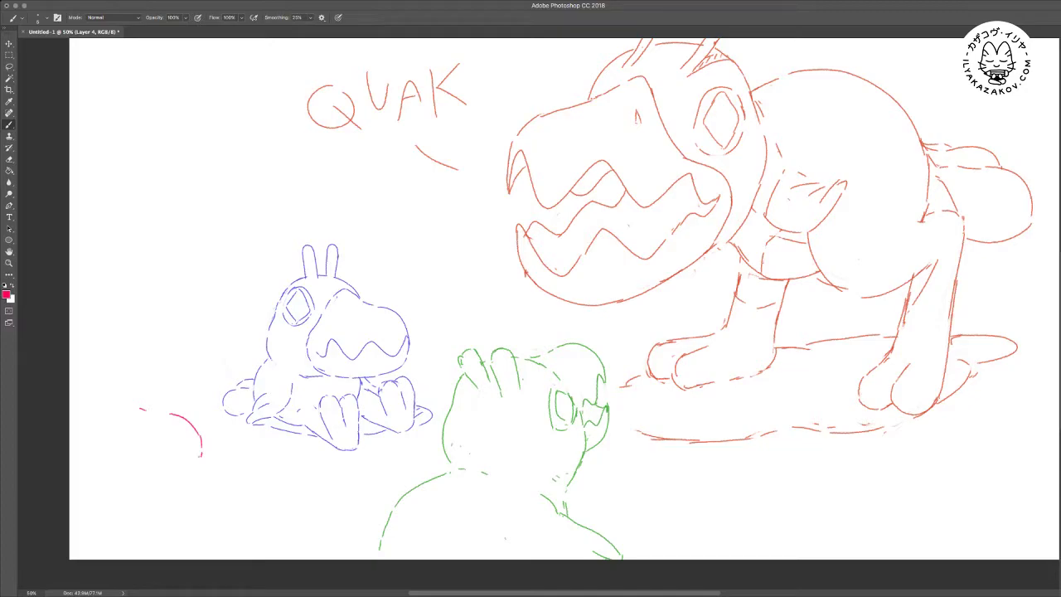
mouse_move(171, 459)
mouse_down()
mouse_move(142, 448)
mouse_move(146, 456)
mouse_move(127, 454)
mouse_move(133, 446)
mouse_move(147, 456)
mouse_move(124, 460)
mouse_move(202, 462)
mouse_move(154, 482)
mouse_up()
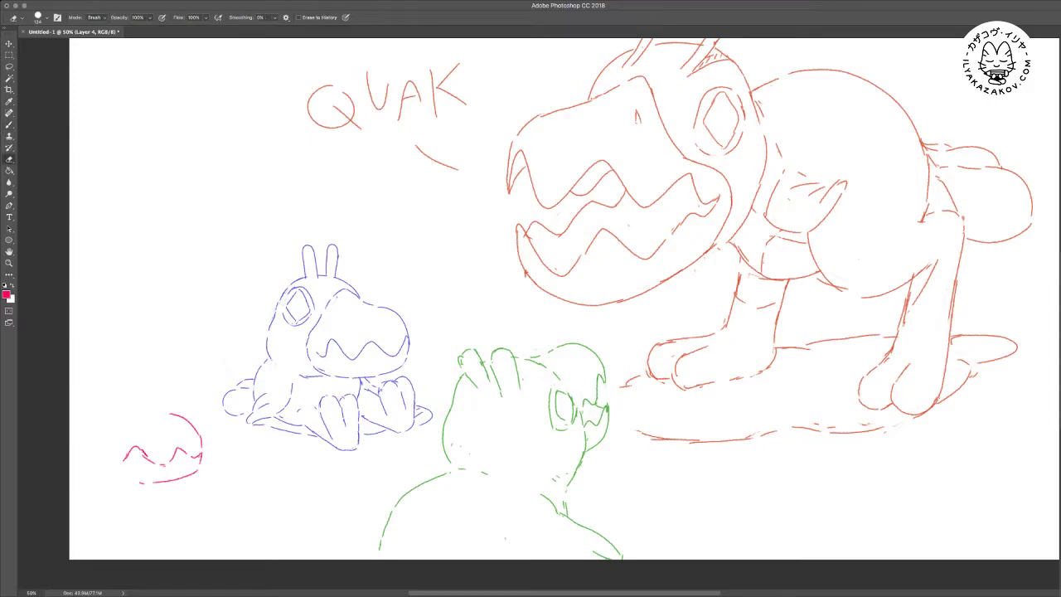
drag(176, 414, 95, 376)
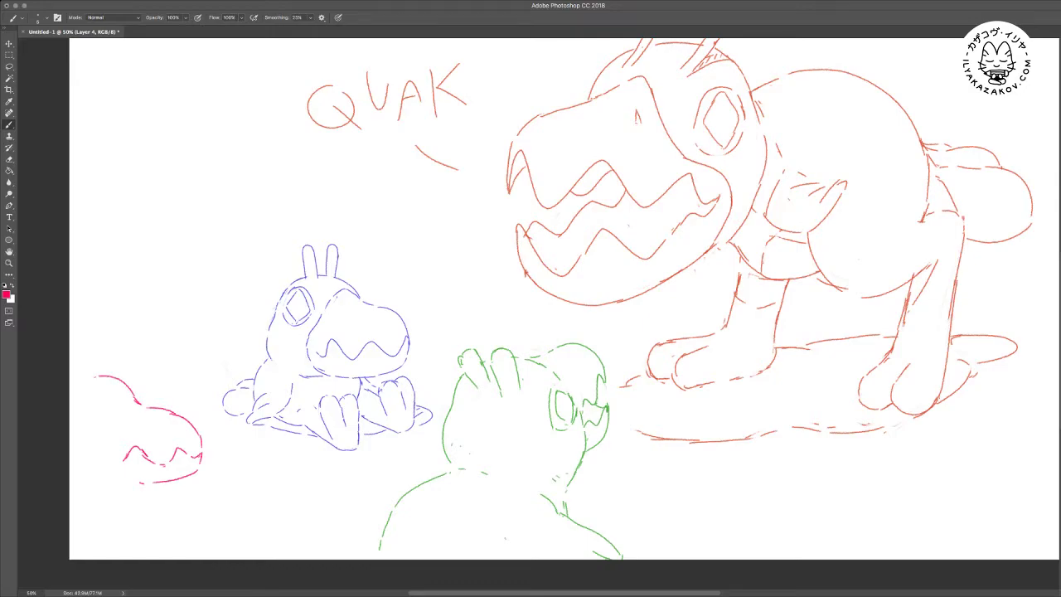
drag(114, 422, 99, 430)
key(e)
key(b)
Add two upright ears, the top of the head and the snout's back edge to the pink creature
mouse_move(81, 381)
mouse_down()
mouse_move(77, 344)
mouse_move(94, 378)
mouse_move(113, 346)
mouse_up()
key(e)
drag(82, 424, 113, 423)
mouse_move(119, 379)
mouse_down()
mouse_move(143, 406)
mouse_move(130, 404)
mouse_move(101, 469)
mouse_move(131, 483)
mouse_move(190, 443)
mouse_up()
key(b)
key(e)
key(b)
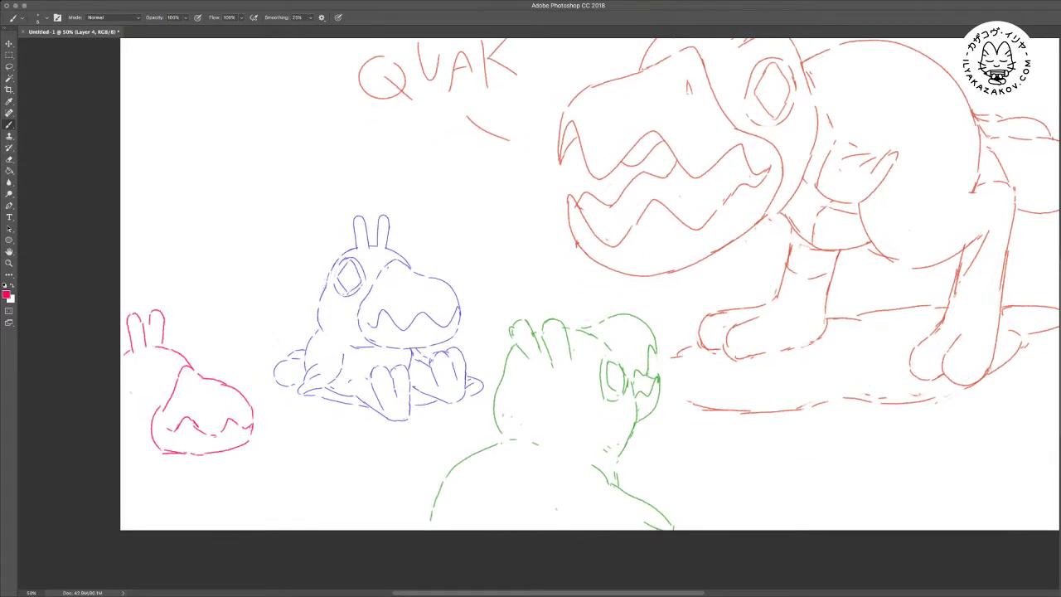
Draw the pink creature's closed eye and jaw end, and move its layer up and right against the blue creature
drag(126, 378, 151, 392)
drag(144, 461, 159, 454)
key(v)
drag(189, 398, 263, 373)
key(e)
drag(197, 432, 228, 432)
key(b)
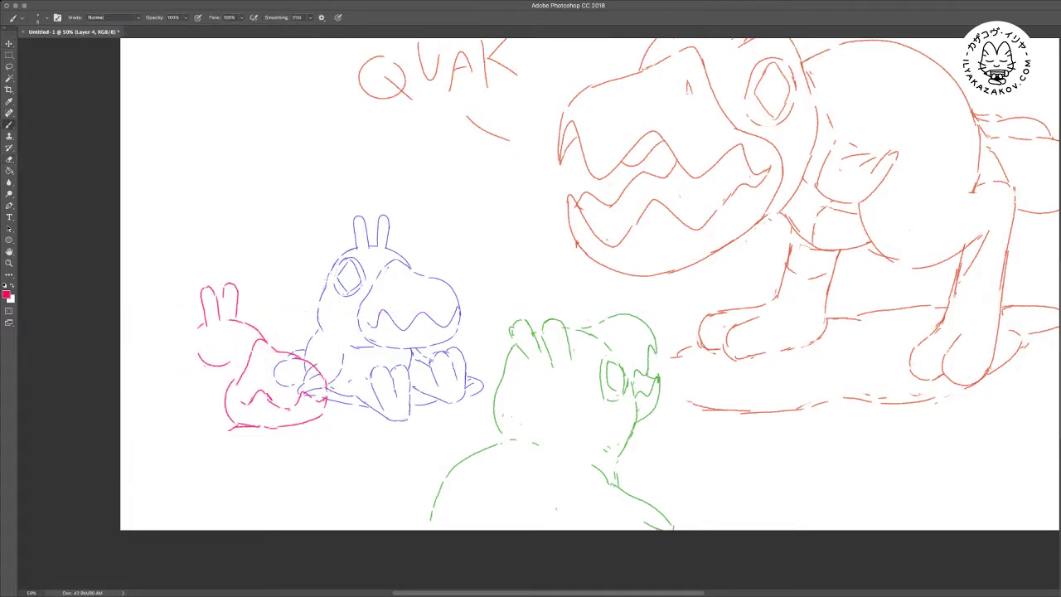
Draw the pink creature's curved underside and rework its broken mouth strokes into one wavy zigzag line
mouse_move(176, 405)
mouse_down()
mouse_move(194, 422)
mouse_move(228, 427)
mouse_up()
key(e)
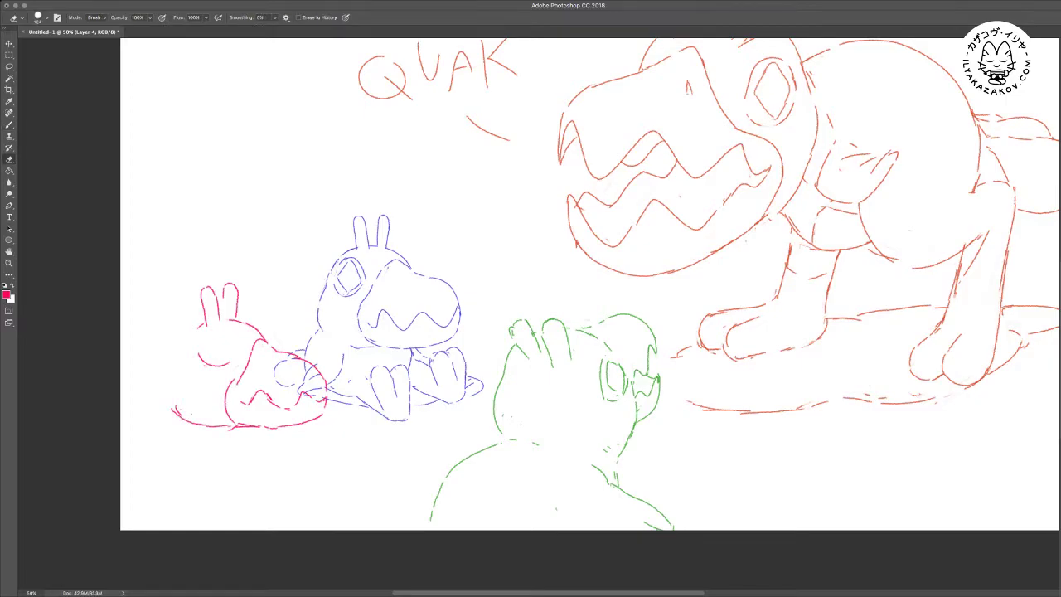
key(b)
key(e)
mouse_move(273, 399)
mouse_down()
mouse_move(244, 404)
mouse_move(293, 406)
mouse_move(284, 406)
mouse_move(303, 391)
mouse_move(324, 401)
mouse_up()
key(b)
key(e)
key(b)
key(e)
key(b)
key(e)
drag(246, 364, 239, 382)
key(b)
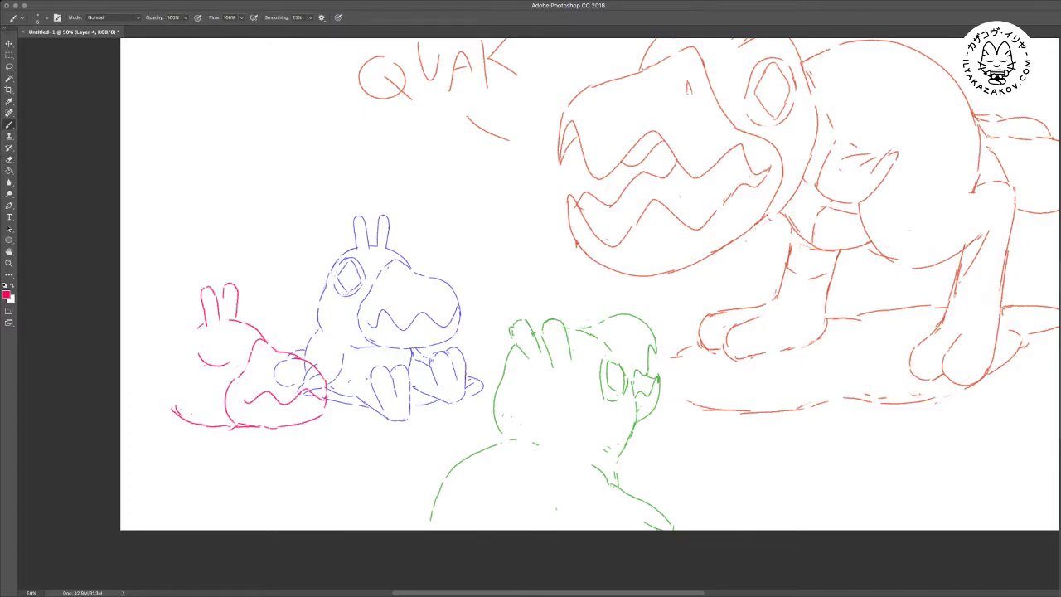
Outline the back of the pink creature's head and the rounded body hump behind it
drag(189, 337, 181, 353)
drag(270, 298, 308, 337)
drag(252, 299, 271, 297)
drag(204, 314, 190, 332)
scroll(530, 332, right, 5)
key(e)
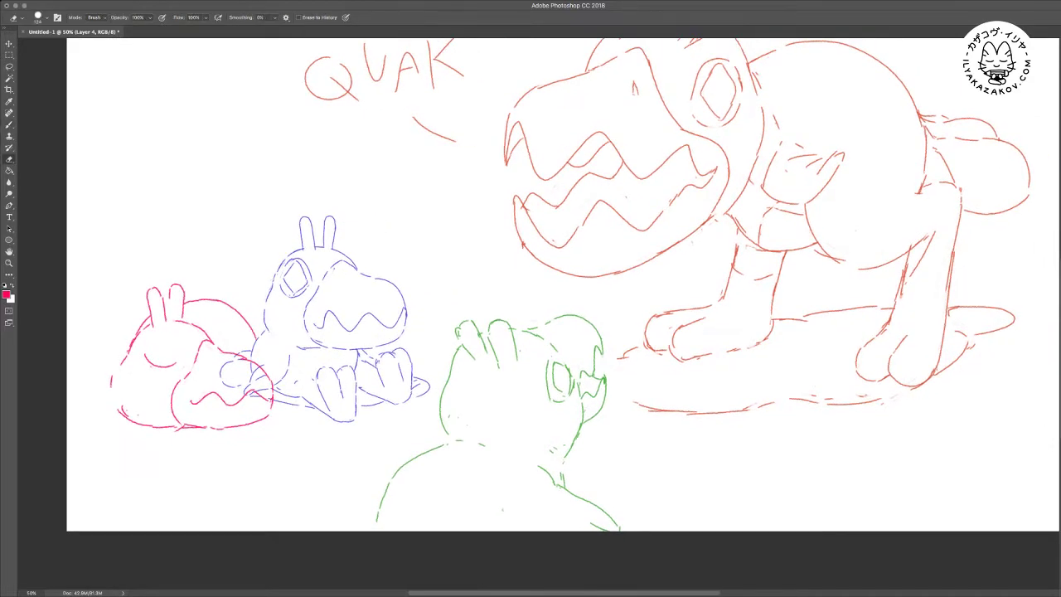
key(b)
drag(225, 354, 249, 363)
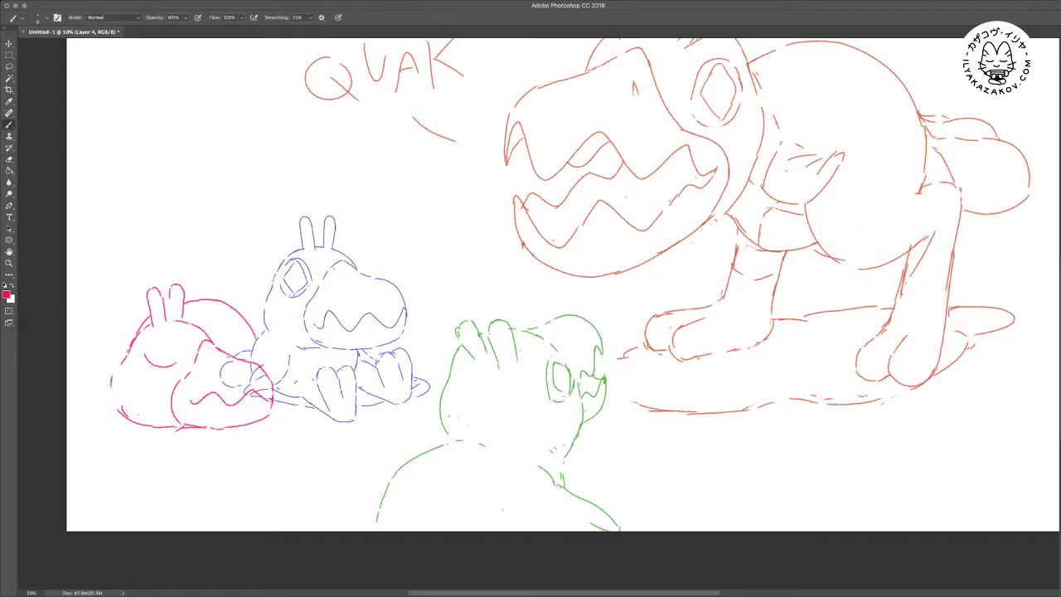
Add short ground strokes under both ends of the pink creature
scroll(531, 332, up, 1)
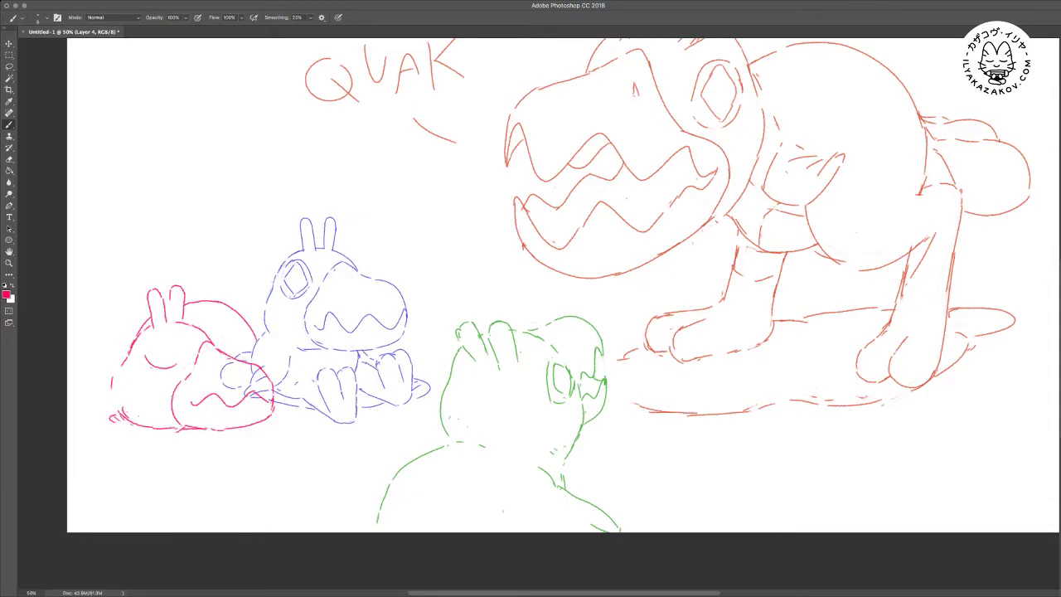
drag(262, 426, 278, 424)
drag(530, 286, 526, 297)
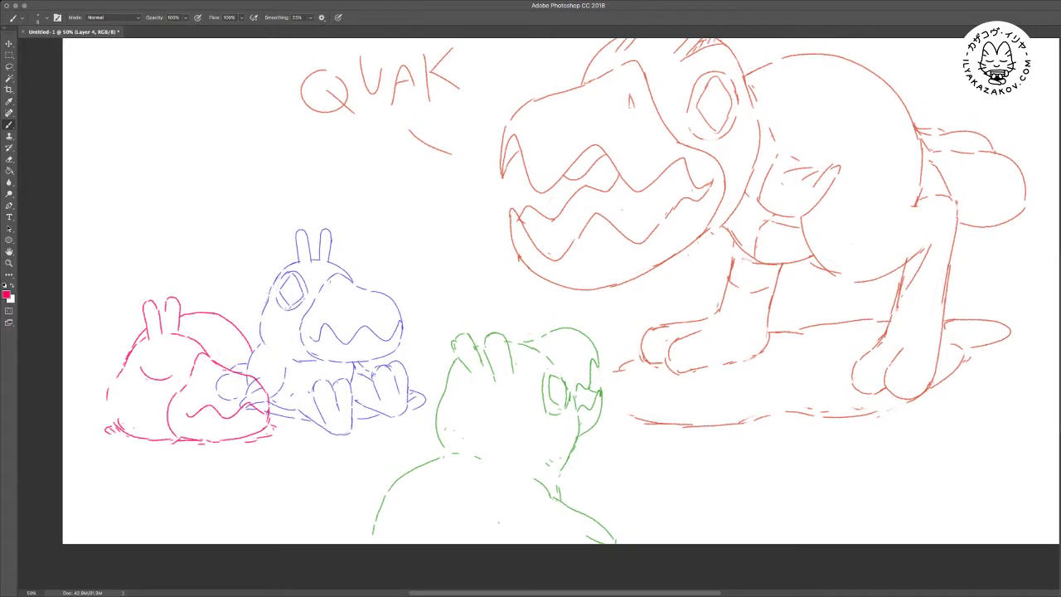
scroll(561, 291, up, 5)
scroll(560, 291, right, 4)
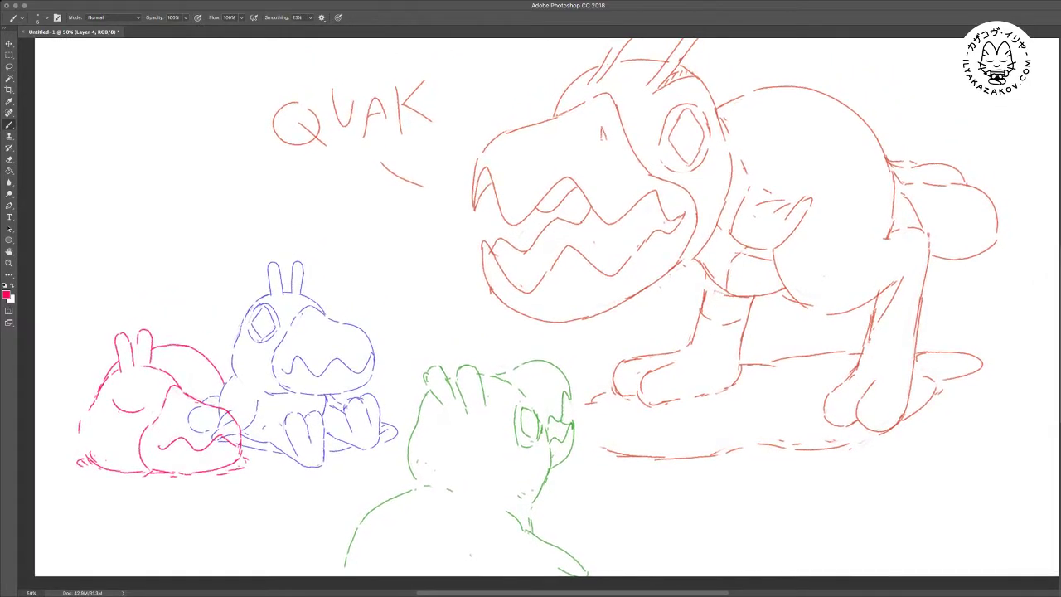
Scale the pink creature down slightly and shift it right and up, closer to the blue creature
key(ctrl+minus)
key(v)
click(290, 166)
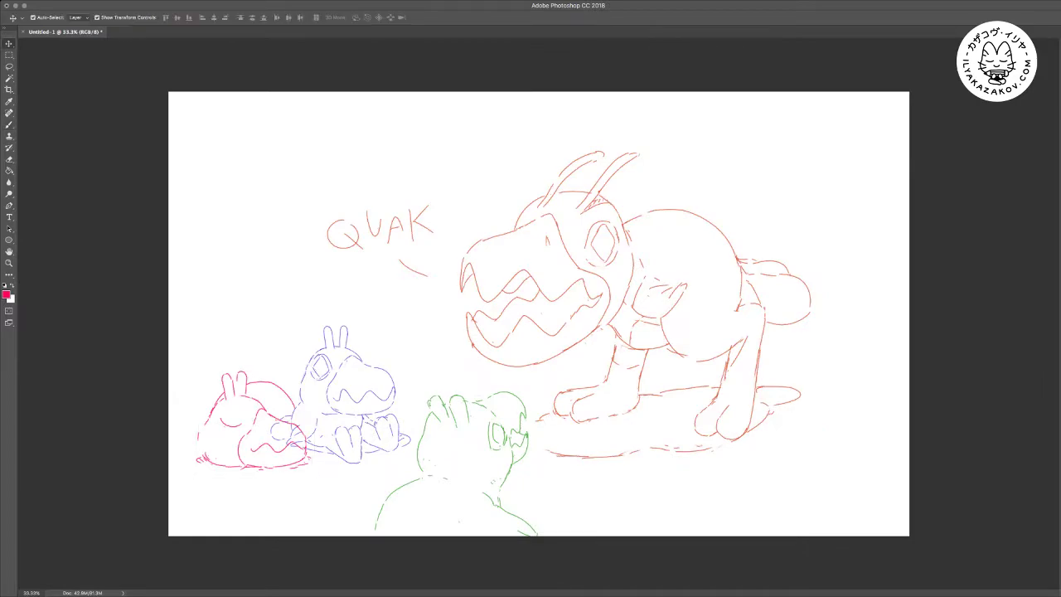
click(257, 412)
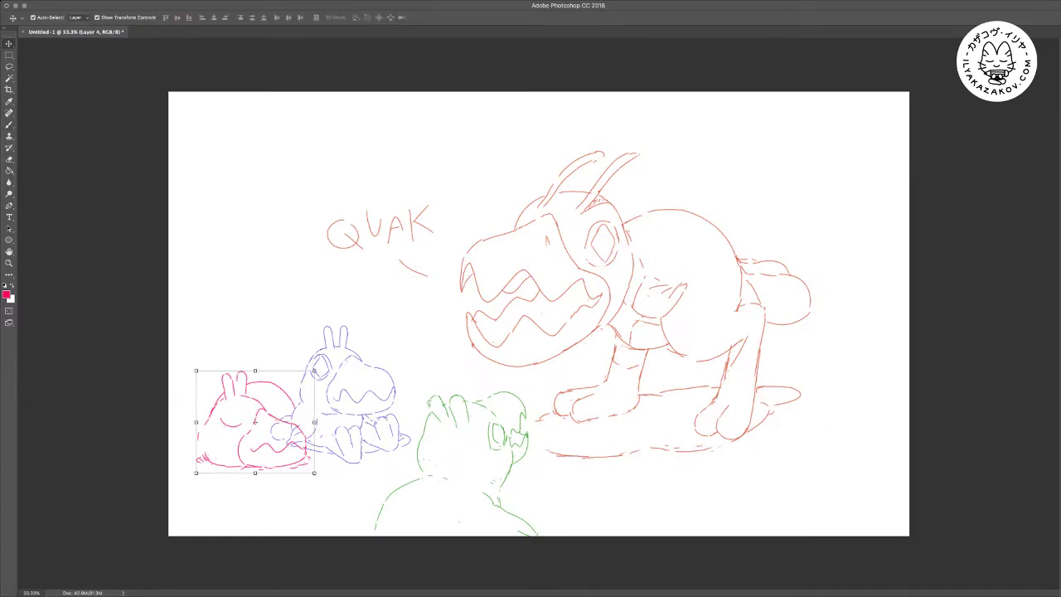
drag(313, 473, 308, 467)
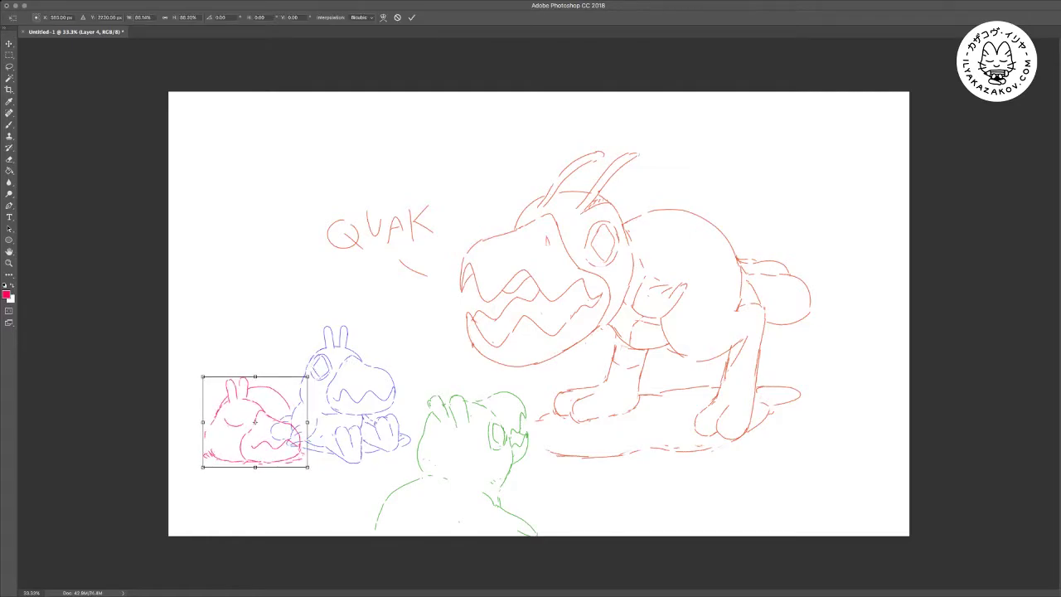
drag(259, 431, 266, 428)
key(shift+Left)
key(shift+Up)
key(shift+Right)
key(shift+Down)
key(Return)
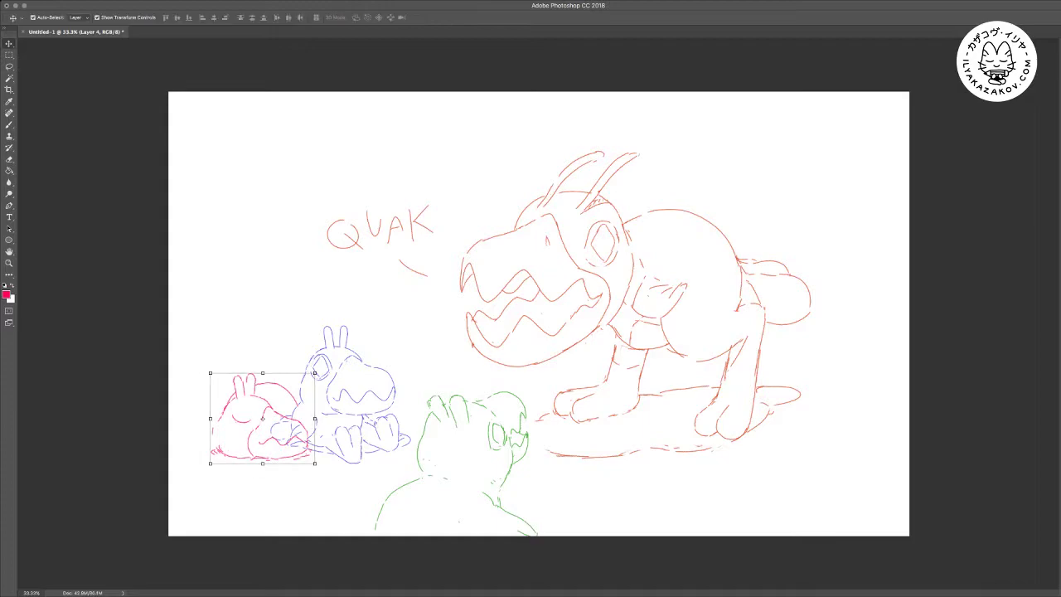
On a new layer, sketch in bright blue the wavy upper teeth of a large head over the red creature's rear
key(super)
key(Return)
key(b)
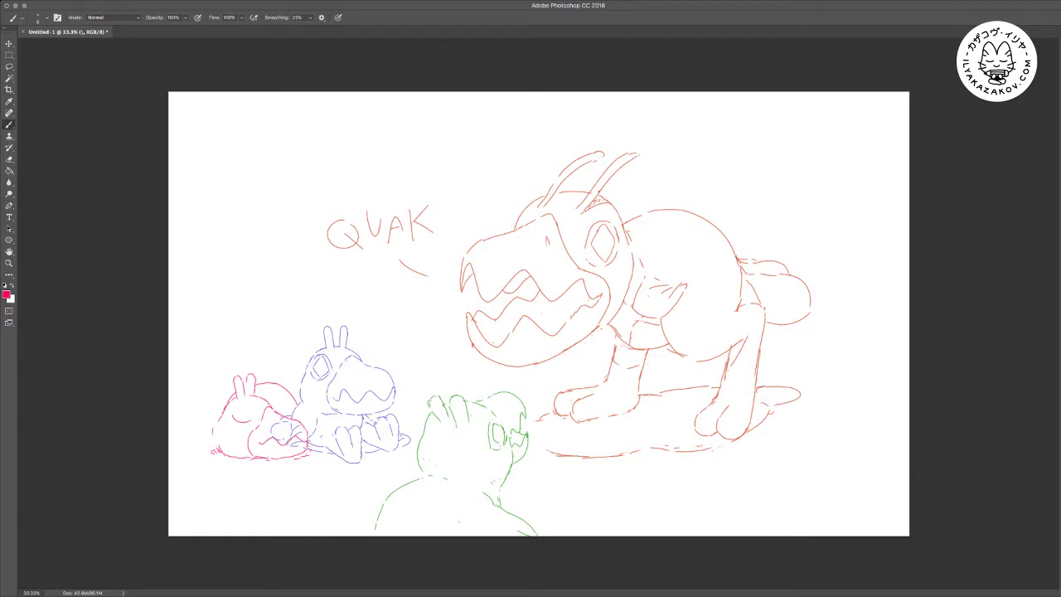
key(i)
key(b)
drag(777, 265, 802, 261)
key(e)
key(b)
drag(819, 213, 768, 233)
key(e)
key(b)
mouse_move(704, 272)
mouse_down()
mouse_move(713, 250)
mouse_move(749, 290)
mouse_move(767, 264)
mouse_move(798, 292)
mouse_move(825, 283)
mouse_up()
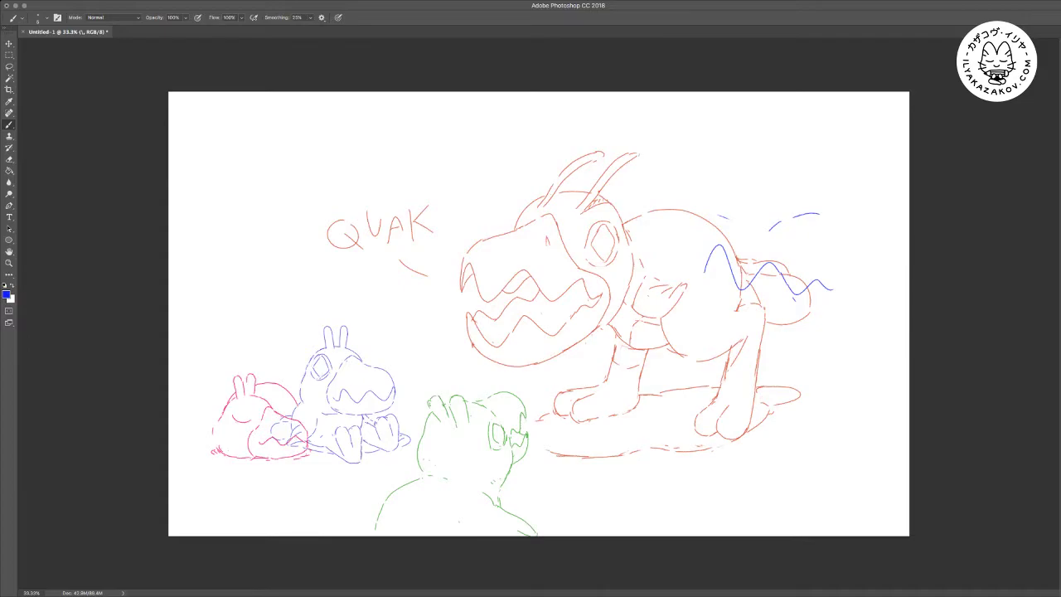
Outline the large blue head's upper snout and back edge, and sketch its zigzag lower teeth
mouse_move(702, 244)
mouse_down()
mouse_move(729, 219)
mouse_move(819, 213)
mouse_up()
key(e)
key(b)
mouse_move(776, 216)
mouse_down()
mouse_move(834, 210)
mouse_move(844, 231)
mouse_move(853, 299)
mouse_move(830, 338)
mouse_up()
mouse_move(720, 341)
mouse_down()
mouse_move(718, 325)
mouse_move(733, 319)
mouse_move(751, 342)
mouse_move(767, 326)
mouse_move(797, 332)
mouse_up()
key(super+z)
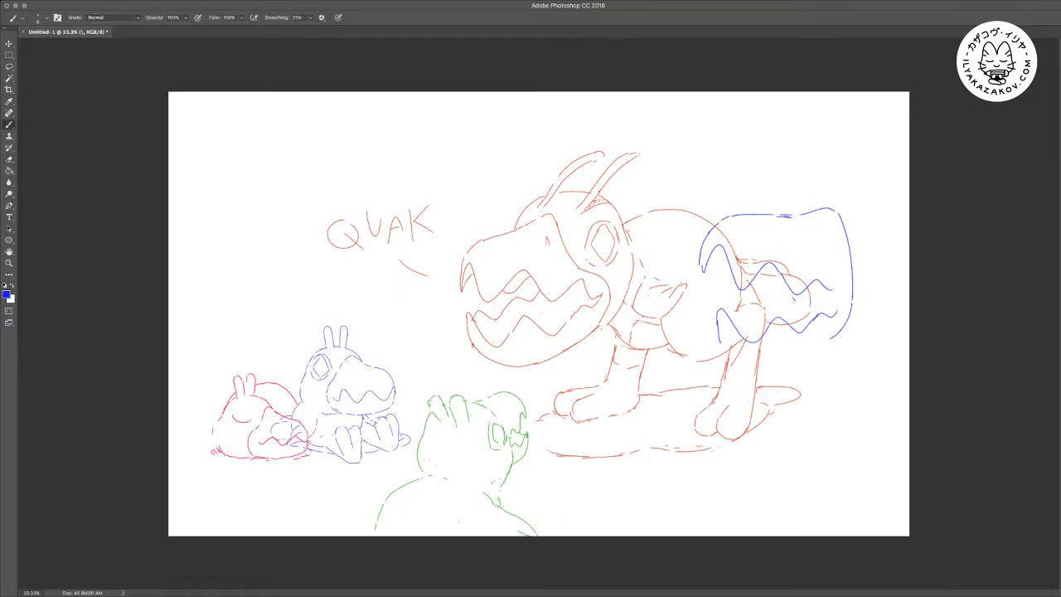
Add the far-side teeth and inner mouth details to the large blue head, and close the mouth corner
key(super+z)
drag(818, 281, 830, 295)
drag(707, 305, 718, 337)
key(super+z)
drag(710, 318, 714, 336)
key(e)
drag(753, 303, 779, 303)
key(b)
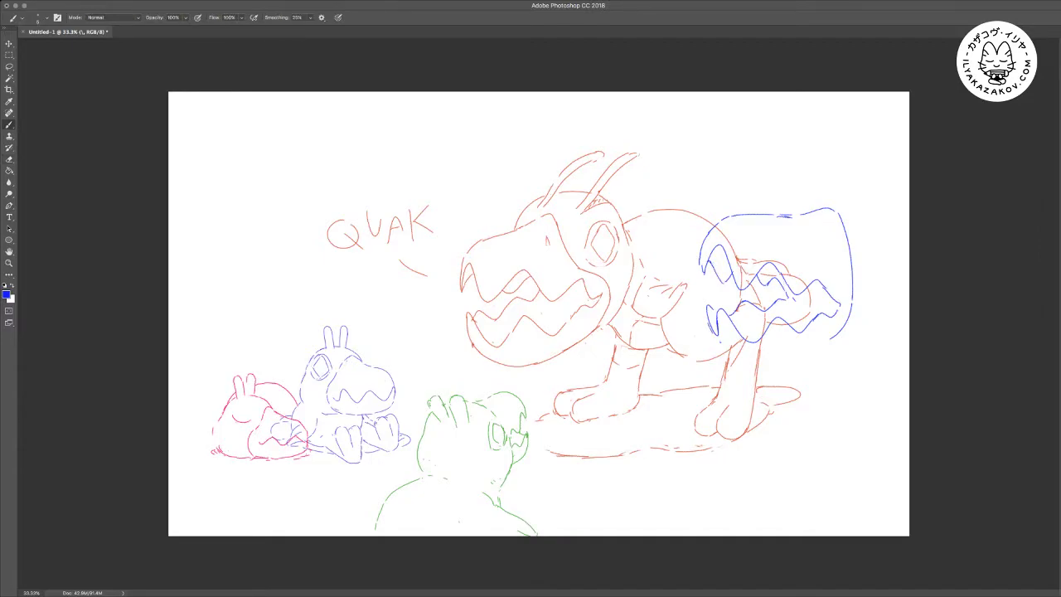
Draw the large blue head's lower jaw and rework its snout's back edge into a peak with a bulging cheek
mouse_move(707, 328)
mouse_down()
mouse_move(747, 362)
mouse_move(829, 339)
mouse_up()
key(e)
mouse_move(852, 303)
mouse_down()
mouse_move(830, 337)
mouse_move(798, 353)
mouse_move(837, 348)
mouse_move(867, 313)
mouse_move(841, 218)
mouse_move(777, 217)
mouse_move(814, 198)
mouse_move(844, 231)
mouse_up()
key(b)
key(e)
key(b)
key(e)
key(b)
key(e)
mouse_move(812, 199)
mouse_down()
mouse_move(844, 230)
mouse_move(815, 197)
mouse_move(868, 308)
mouse_up()
key(b)
key(e)
key(b)
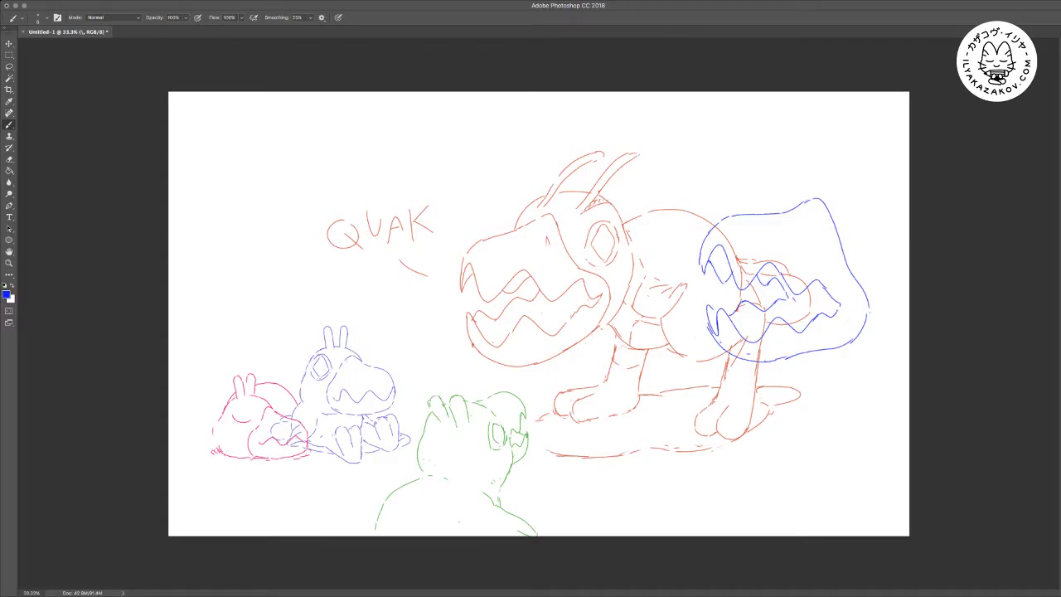
Draw the large blue creature's forehead curve, nostril and round eye near the canvas's right edge
mouse_move(798, 206)
mouse_down()
mouse_move(848, 167)
mouse_move(885, 166)
mouse_move(863, 248)
mouse_move(895, 264)
mouse_up()
key(e)
key(b)
mouse_move(892, 203)
mouse_down()
mouse_move(881, 221)
mouse_move(887, 245)
mouse_up()
drag(883, 200, 898, 197)
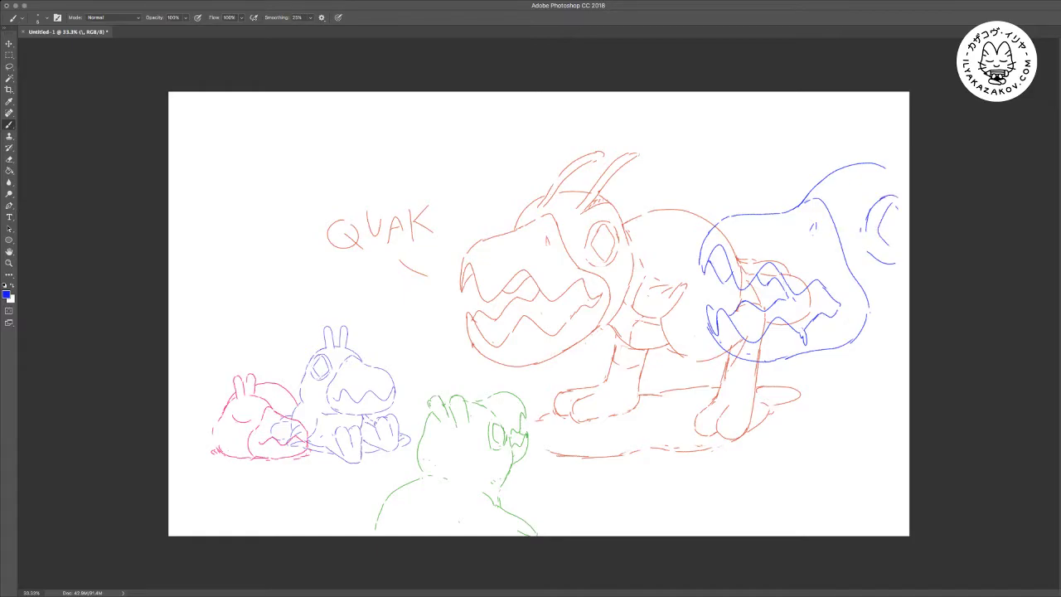
Draw two long curved ears on top of the large blue creature's head
key(e)
key(b)
key(e)
key(b)
mouse_move(884, 162)
mouse_down()
mouse_move(890, 168)
mouse_move(880, 158)
mouse_move(904, 133)
mouse_up()
drag(872, 184, 907, 142)
drag(843, 169, 879, 120)
drag(855, 162, 885, 126)
Draw the line under the large blue creature's cheek, redraw it curving upward, and round off the ear tip
drag(849, 352, 890, 357)
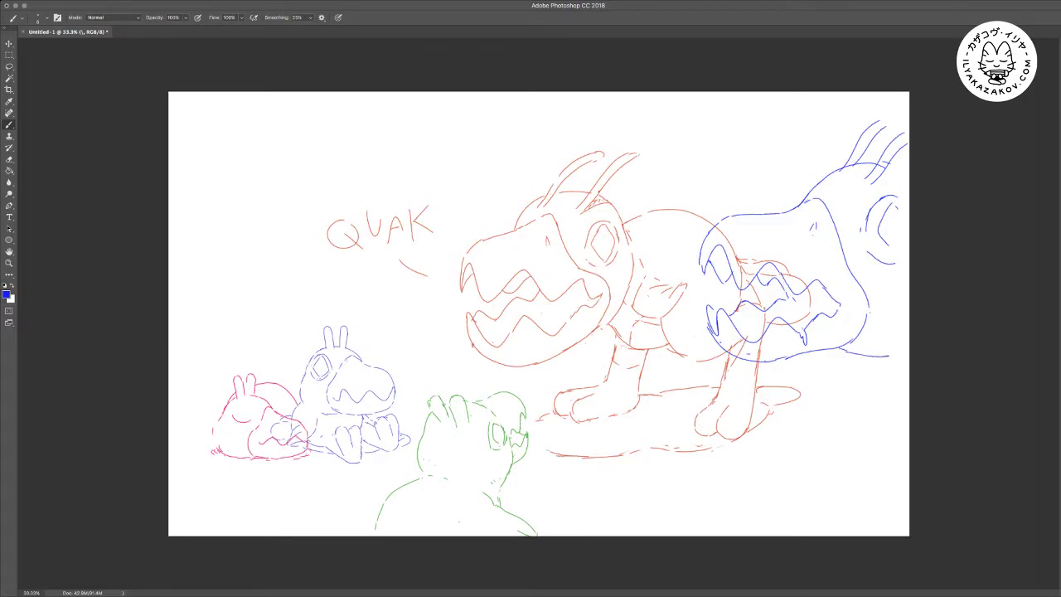
key(e)
drag(851, 354, 894, 356)
key(b)
drag(884, 350, 902, 342)
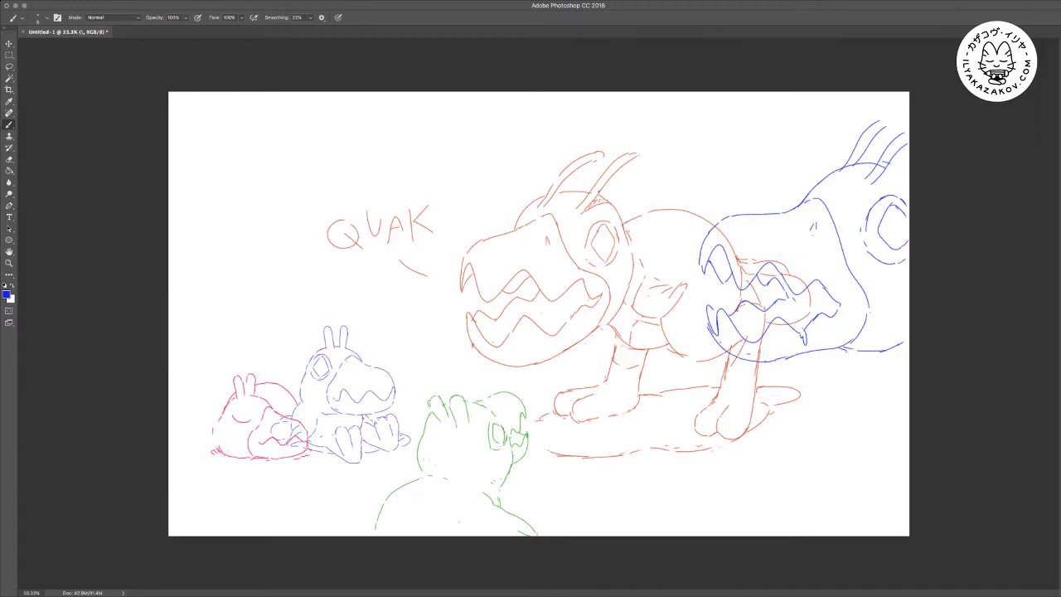
key(e)
key(b)
drag(887, 128, 902, 121)
Erase and redraw the rear teeth of the large blue head so the mouth corner reaches the cheek edge
key(e)
mouse_move(835, 302)
mouse_down()
mouse_move(820, 283)
mouse_move(800, 294)
mouse_move(769, 264)
mouse_move(752, 282)
mouse_move(766, 266)
mouse_move(801, 288)
mouse_move(829, 274)
mouse_move(844, 295)
mouse_up()
key(b)
key(e)
key(b)
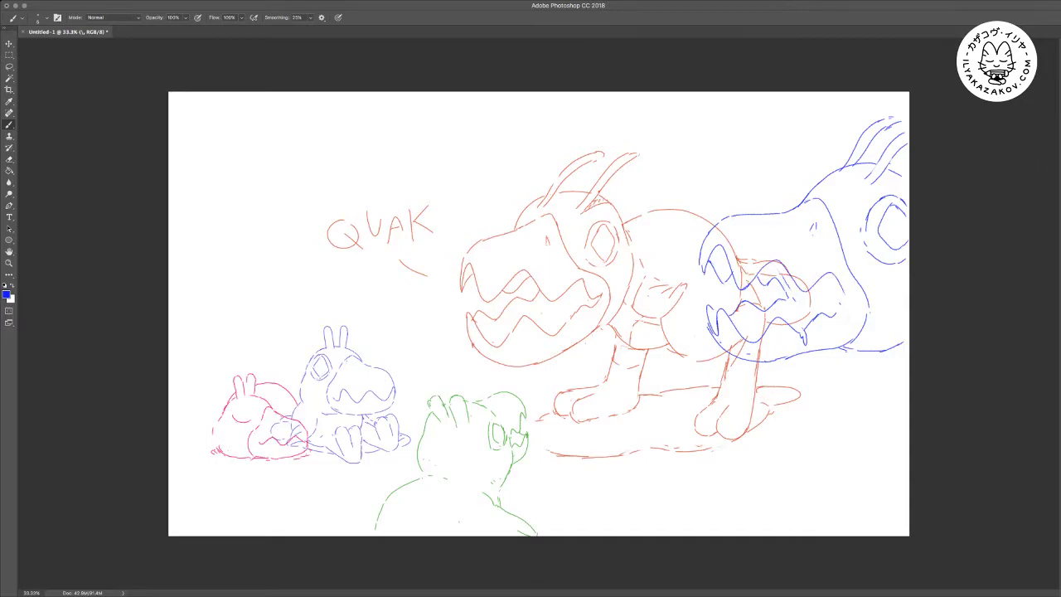
key(e)
key(b)
key(e)
key(b)
key(e)
key(b)
key(e)
key(b)
key(e)
key(b)
drag(827, 277, 832, 290)
key(e)
key(b)
Sketch loose ground strokes below the large blue head and a short neck line under its cheek
drag(799, 465, 831, 453)
drag(765, 491, 811, 499)
drag(874, 354, 896, 376)
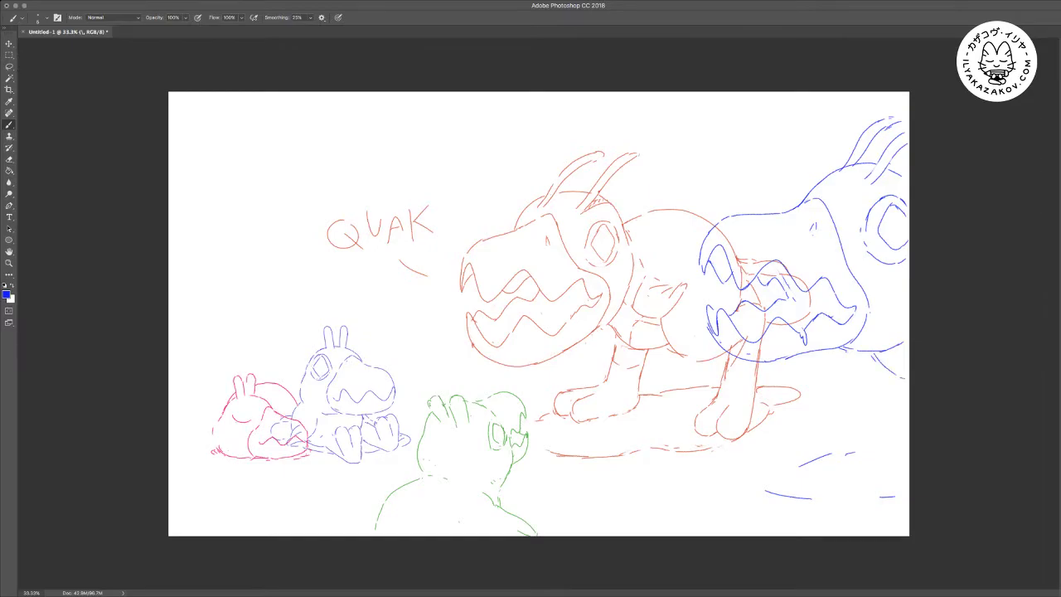
Rotate the large blue creature's layer clockwise so the snout lifts, and reposition it against the canvas's right edge
key(v)
click(954, 373)
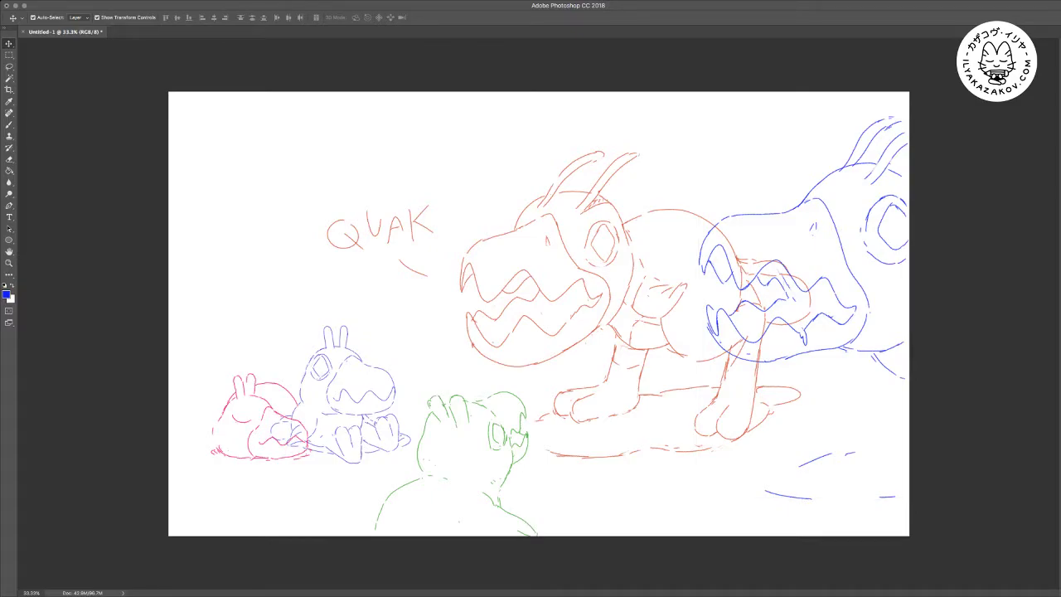
drag(848, 257, 812, 257)
drag(665, 308, 673, 309)
key(Escape)
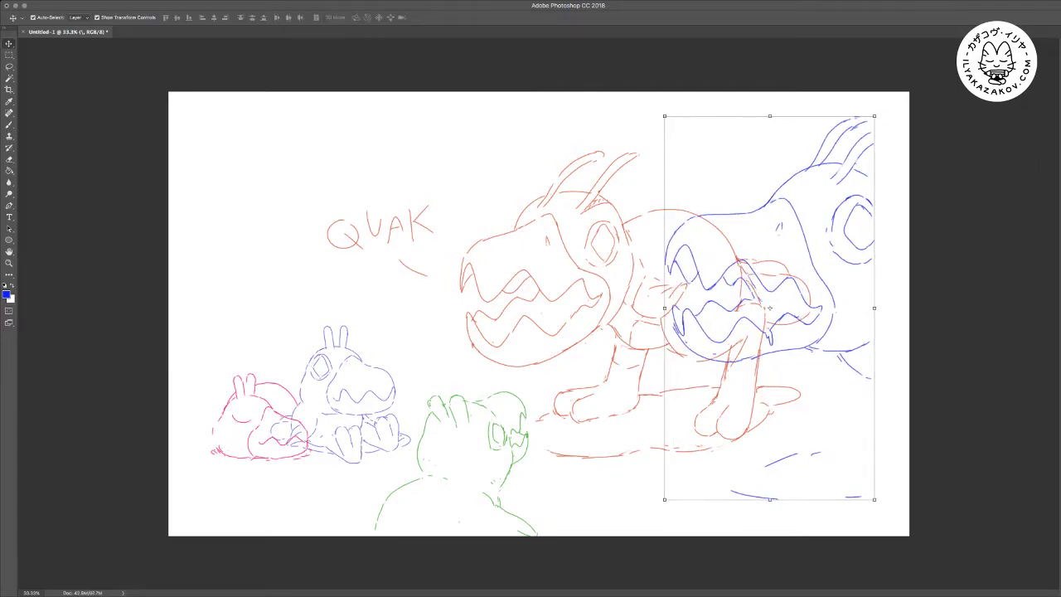
drag(883, 108, 918, 133)
drag(812, 257, 805, 217)
drag(762, 268, 801, 290)
key(Return)
key(Return)
Erase most of the loose ground strokes below the large blue head and rework its neck line
key(e)
drag(730, 463, 773, 479)
mouse_move(867, 358)
mouse_down()
mouse_move(884, 376)
mouse_move(889, 342)
mouse_move(874, 348)
mouse_move(903, 349)
mouse_move(895, 369)
mouse_up()
key(b)
key(e)
key(b)
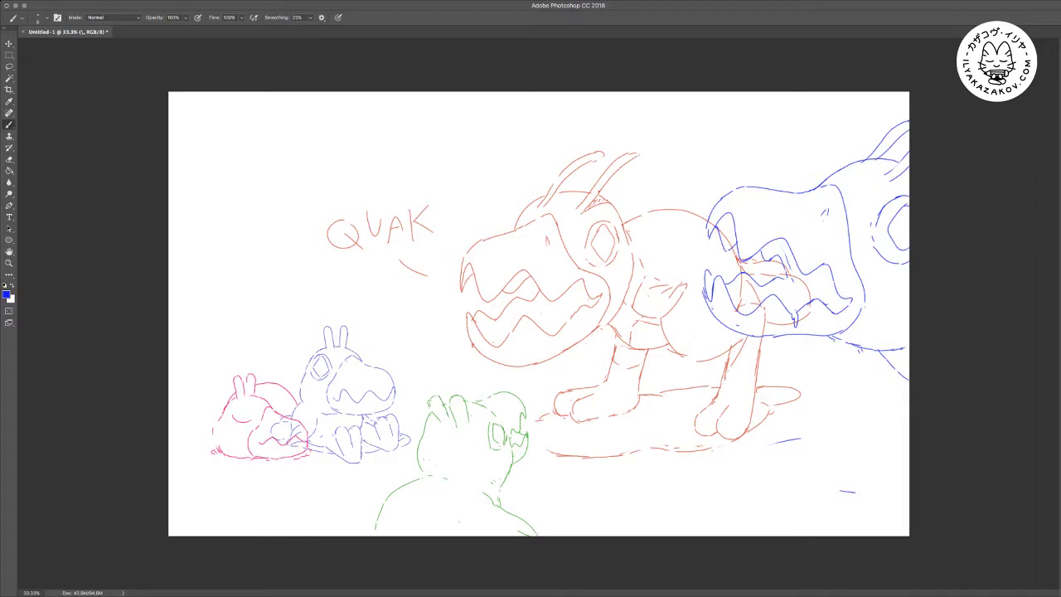
Erase the "QUAK" lettering and its pointer stroke from the red creature's layer
key(v)
click(713, 273)
click(740, 267)
key(e)
drag(429, 207, 406, 264)
mouse_move(379, 223)
mouse_down()
mouse_move(330, 239)
mouse_move(342, 222)
mouse_move(338, 244)
mouse_move(396, 228)
mouse_up()
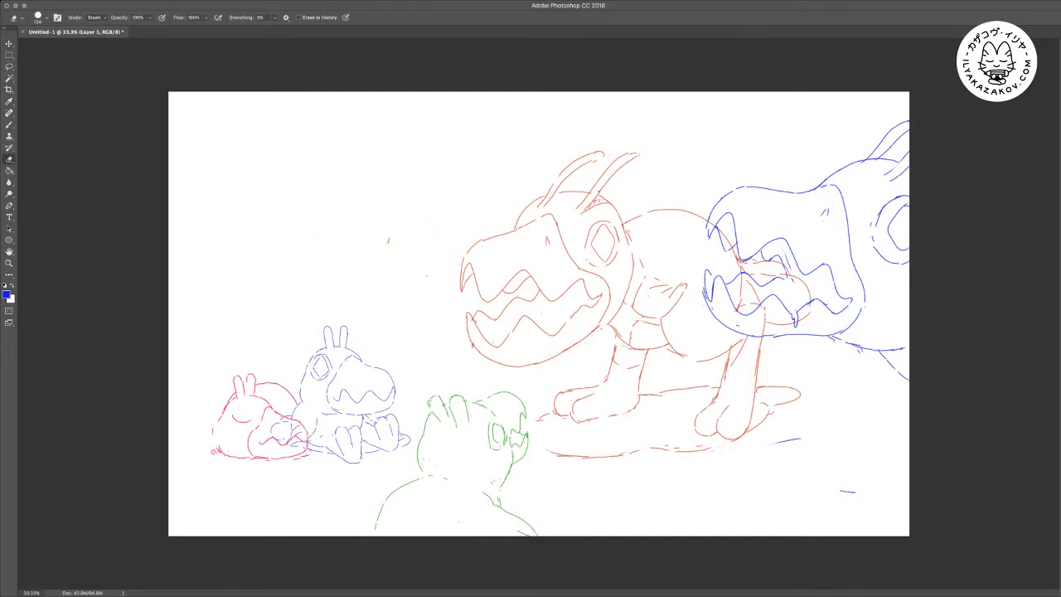
key(v)
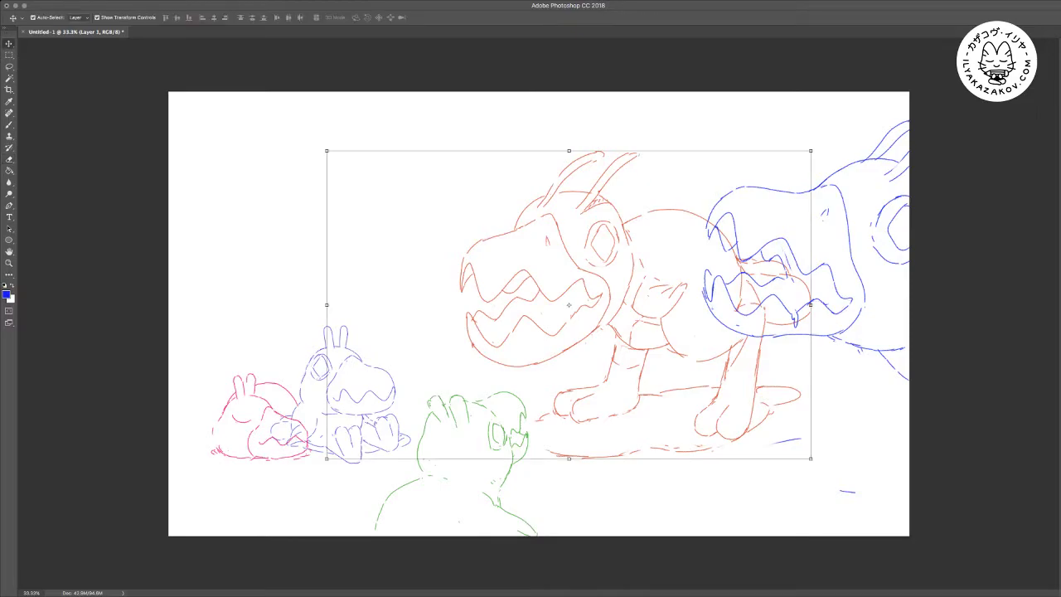
Draw a straight blue horizon line above the small creatures up to the red snout, then erase its outer part
key(b)
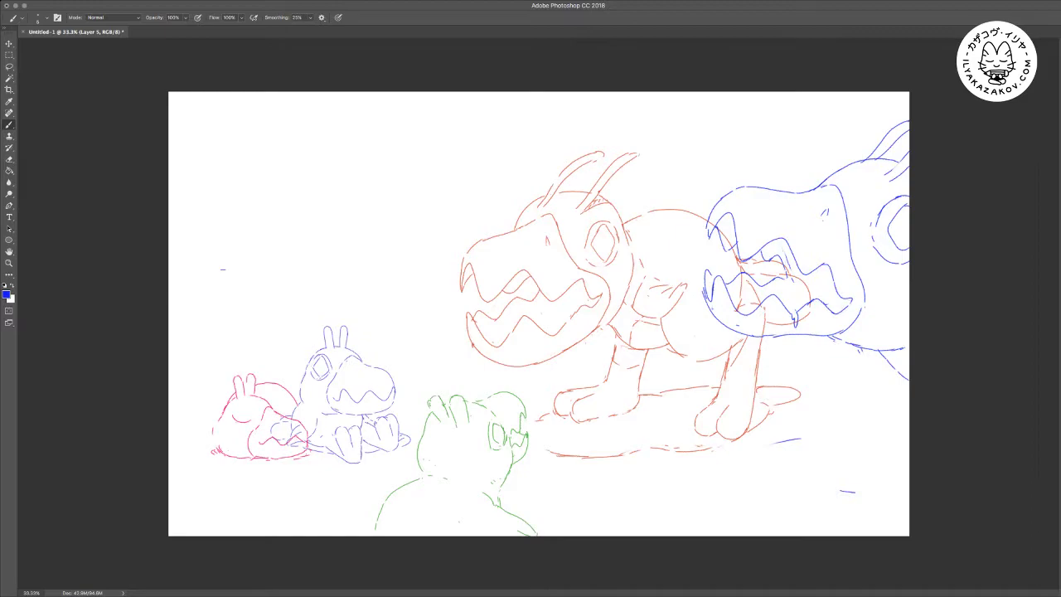
drag(225, 269, 457, 269)
key(e)
drag(322, 269, 200, 268)
drag(316, 269, 379, 269)
Sketch a steep broken mountain slope and a low rounded hill in blue above the horizon
key(b)
mouse_move(284, 134)
mouse_down()
mouse_move(294, 146)
mouse_move(296, 133)
mouse_move(326, 180)
mouse_up()
drag(331, 190, 353, 221)
drag(200, 192, 237, 213)
drag(290, 238, 302, 247)
drag(199, 271, 215, 267)
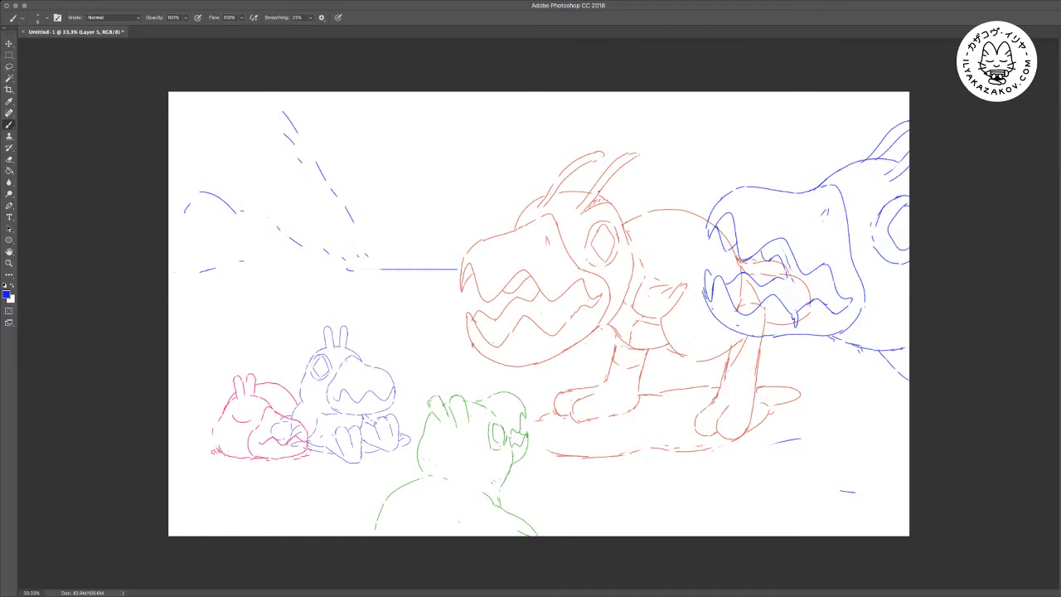
Sketch overlapping blue mountain slopes running down toward the red creature's snout, with a ridge rising behind its head
mouse_move(350, 211)
mouse_down()
mouse_move(373, 235)
mouse_move(442, 257)
mouse_up()
drag(384, 225, 509, 177)
drag(514, 175, 525, 180)
drag(338, 152, 458, 191)
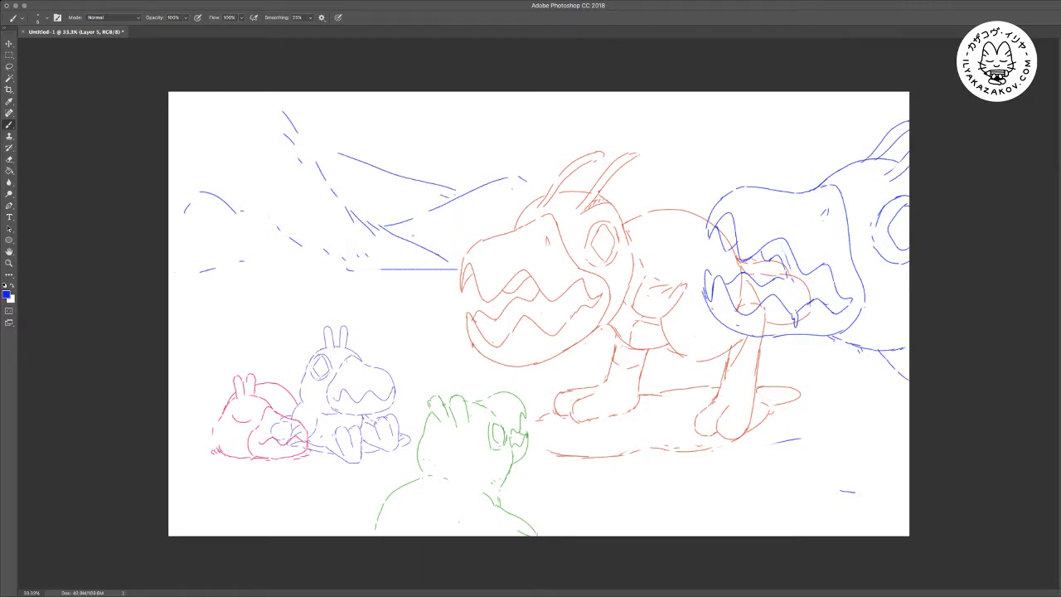
Add a higher blue slope descending from the canvas's upper edge and extend the ridge toward the red creature's horns
drag(332, 149, 301, 127)
drag(372, 94, 462, 183)
drag(382, 123, 413, 148)
key(e)
key(b)
drag(508, 177, 525, 175)
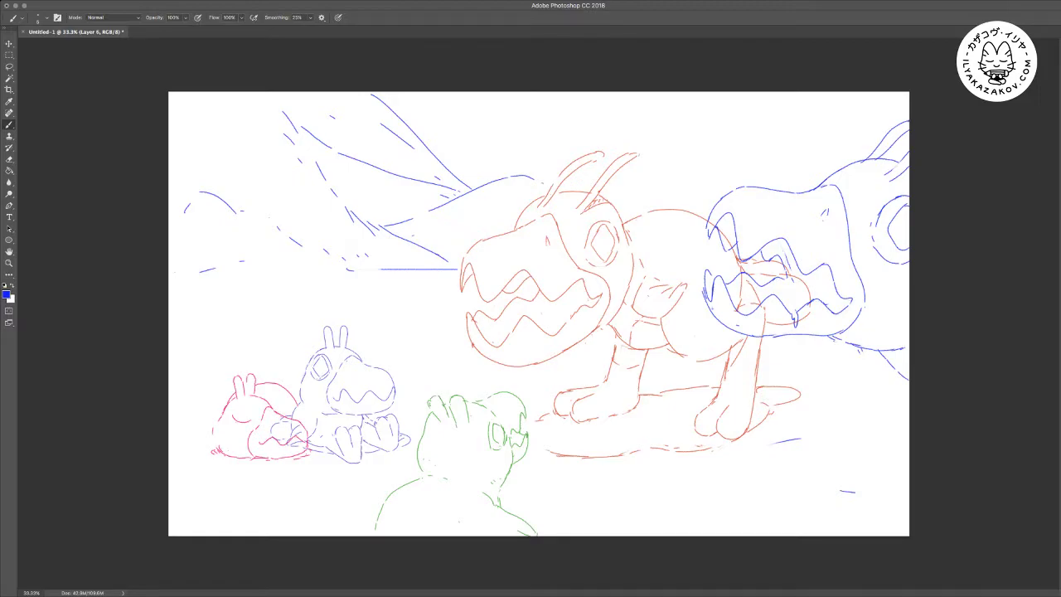
Pick a light green colour and sketch broad leaves around the red creature's rear foot on a separate layer
key(i)
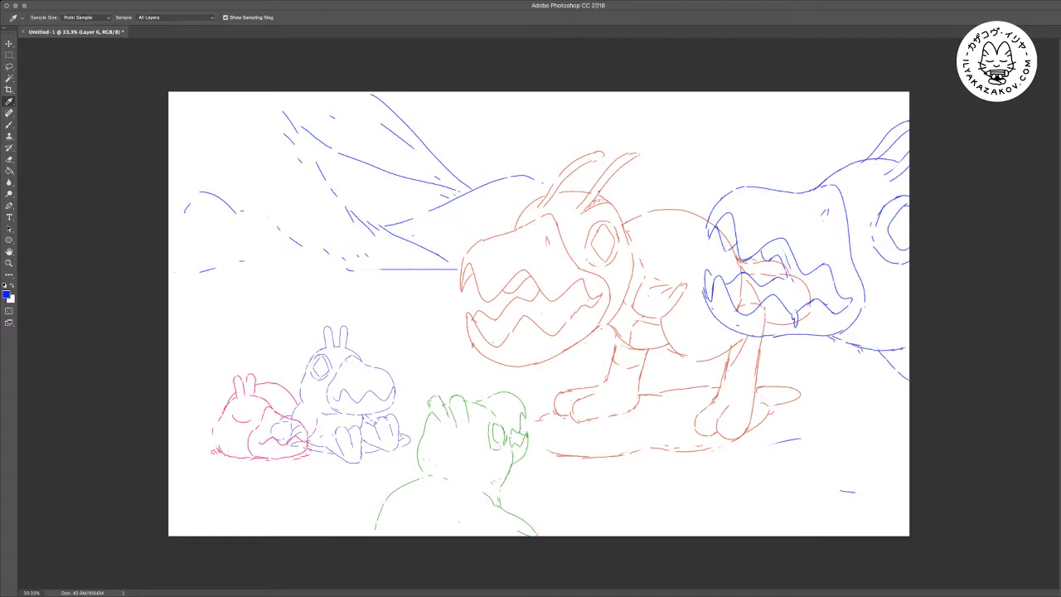
key(b)
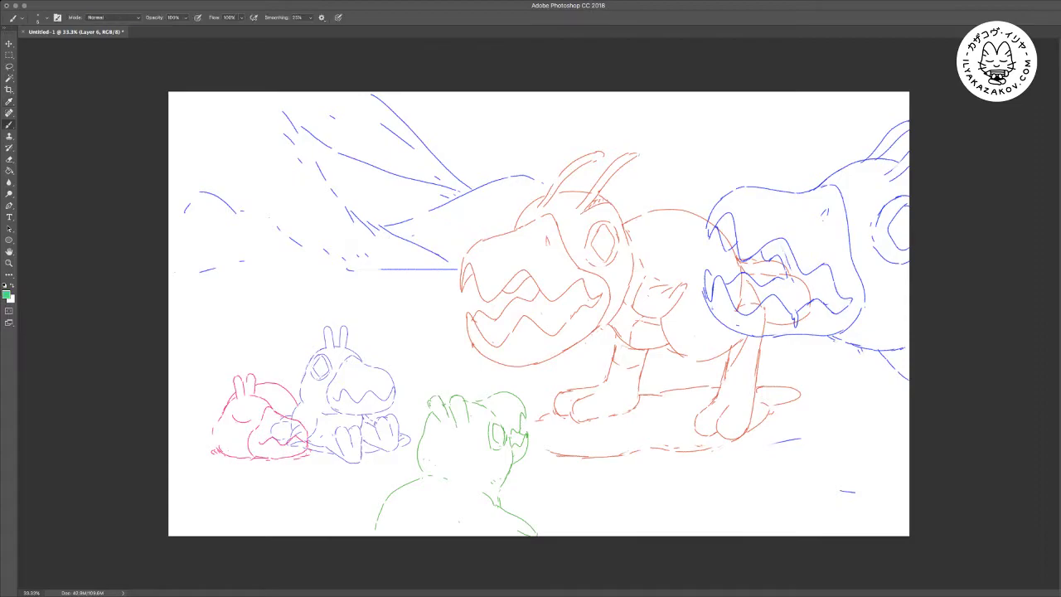
mouse_move(765, 424)
mouse_down()
mouse_move(745, 420)
mouse_move(701, 448)
mouse_move(716, 463)
mouse_up()
mouse_move(721, 466)
mouse_down()
mouse_move(765, 452)
mouse_move(760, 421)
mouse_up()
mouse_move(753, 458)
mouse_down()
mouse_move(779, 442)
mouse_move(731, 424)
mouse_up()
mouse_move(703, 471)
mouse_down()
mouse_move(691, 484)
mouse_move(714, 483)
mouse_up()
Add small green grass tufts around the red creature's legs and the mound it stands on
drag(515, 379, 532, 390)
drag(570, 354, 569, 373)
drag(575, 353, 574, 373)
drag(670, 369, 664, 386)
drag(680, 364, 674, 381)
drag(790, 393, 798, 422)
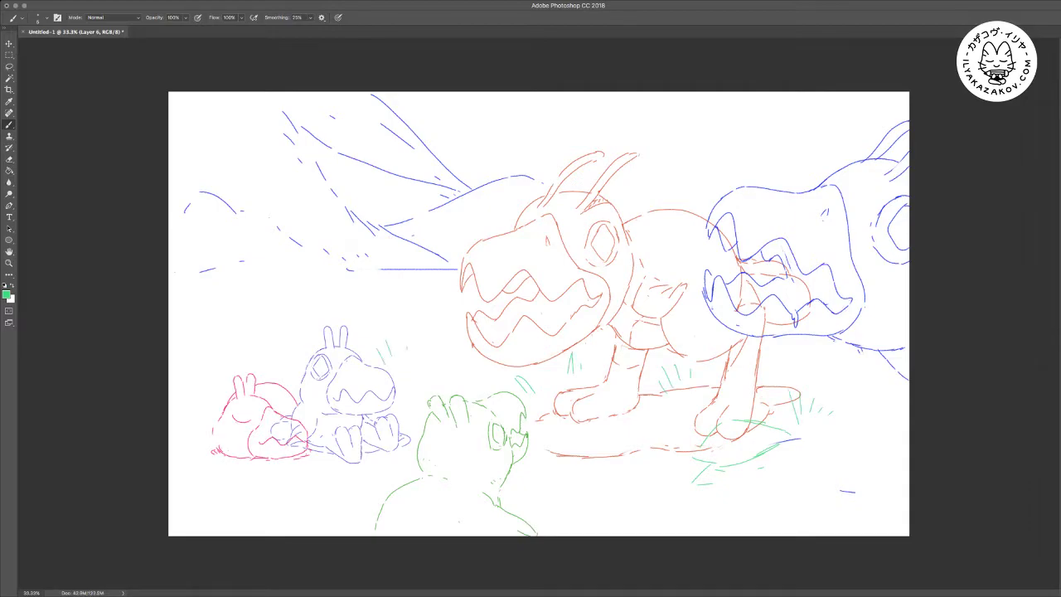
Sketch green leaves and short grass strokes below and behind the pink creature
drag(221, 463, 251, 486)
drag(193, 438, 209, 445)
drag(218, 446, 235, 463)
mouse_move(216, 336)
mouse_down()
mouse_move(190, 370)
mouse_move(251, 358)
mouse_move(274, 334)
mouse_move(278, 342)
mouse_move(232, 327)
mouse_up()
mouse_move(247, 322)
mouse_down()
mouse_move(269, 325)
mouse_move(248, 315)
mouse_up()
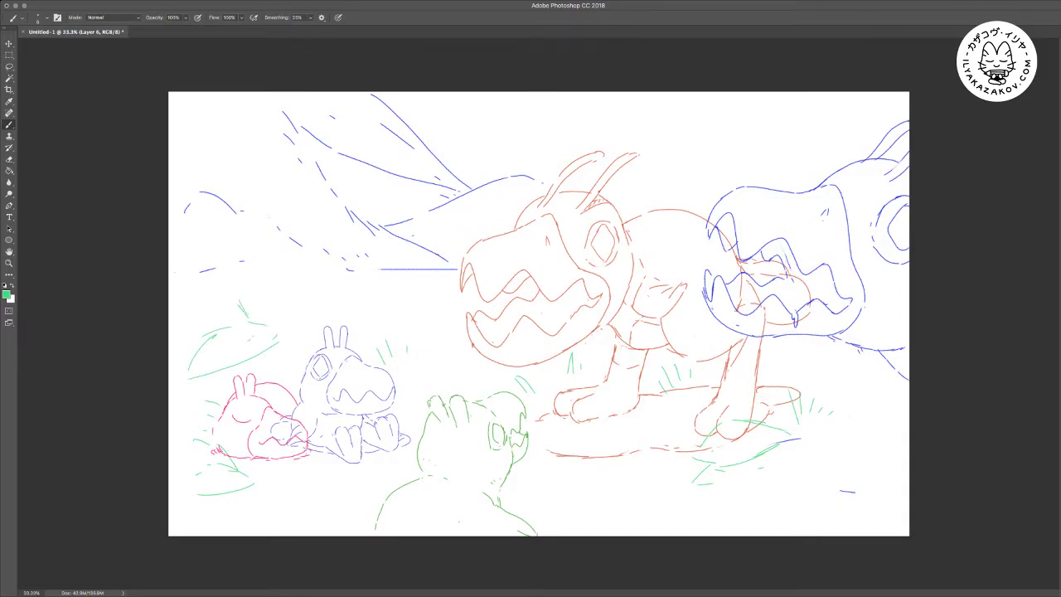
Add green leaves and grass tufts behind and beside the small blue creature
drag(265, 355, 298, 362)
drag(281, 319, 294, 331)
mouse_move(400, 362)
mouse_down()
mouse_move(448, 377)
mouse_move(451, 390)
mouse_up()
drag(419, 333, 421, 354)
Sketch foreground leaves and grass strokes below the pink creature and along the canvas's lower edge near the green one
drag(290, 471, 280, 485)
drag(300, 466, 316, 466)
key(e)
key(b)
mouse_move(280, 512)
mouse_down()
mouse_move(325, 520)
mouse_move(303, 523)
mouse_up()
drag(170, 472, 207, 503)
drag(565, 535, 622, 531)
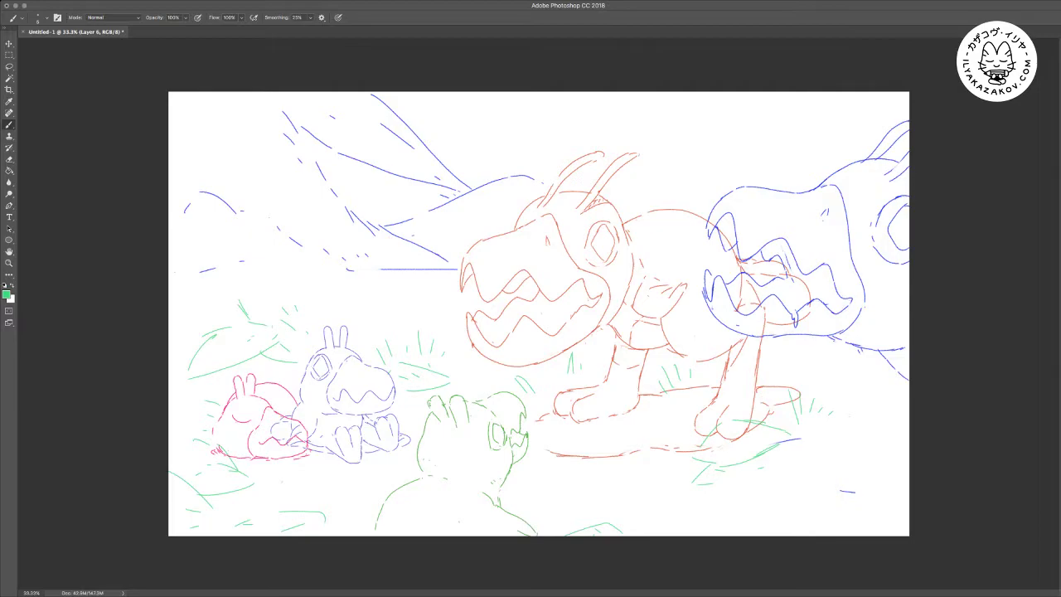
Draw pairs of tall green grass blades across the foreground and behind the red creature's rear leg
mouse_move(311, 471)
mouse_down()
mouse_move(325, 522)
mouse_move(337, 527)
mouse_up()
drag(556, 492, 568, 519)
mouse_move(713, 484)
mouse_down()
mouse_move(714, 519)
mouse_move(722, 516)
mouse_up()
drag(797, 359, 814, 414)
drag(802, 360, 828, 456)
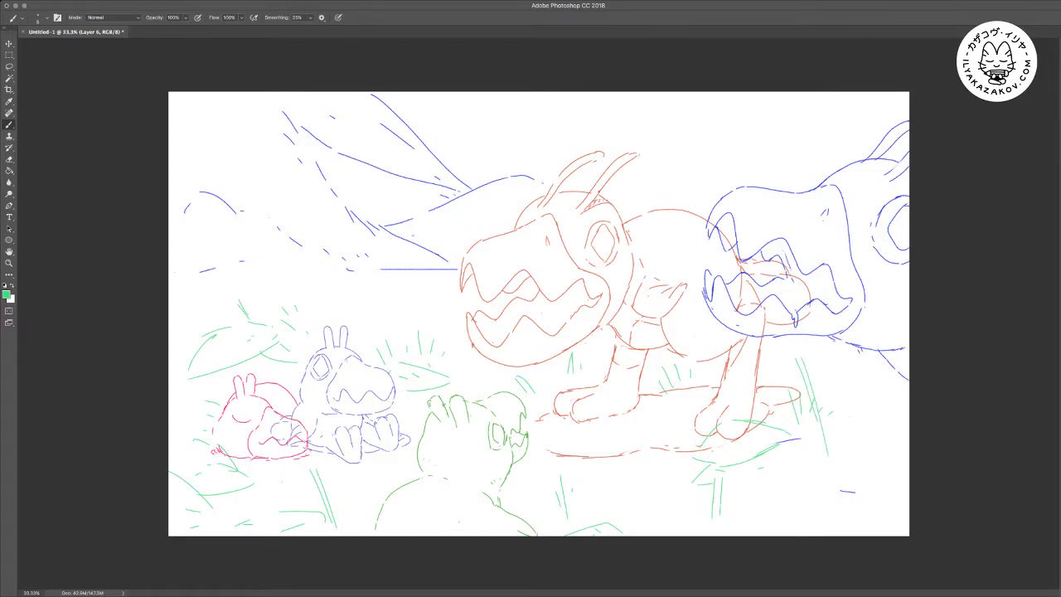
Fill the canvas's lower-right corner below the large blue head with broad green leaves and long grass blades
mouse_move(901, 460)
mouse_down()
mouse_move(863, 449)
mouse_move(792, 493)
mouse_move(832, 519)
mouse_up()
key(e)
mouse_move(833, 456)
mouse_down()
mouse_move(802, 484)
mouse_move(806, 500)
mouse_up()
key(b)
mouse_move(869, 449)
mouse_down()
mouse_move(761, 502)
mouse_move(847, 526)
mouse_up()
drag(786, 498, 877, 480)
mouse_move(865, 416)
mouse_down()
mouse_move(887, 449)
mouse_move(893, 442)
mouse_up()
drag(783, 460, 809, 527)
Add fanned green grass blades along the canvas's lower edge, between the green creature and the corner foliage
key(e)
key(b)
drag(629, 499, 637, 517)
mouse_move(632, 478)
mouse_down()
mouse_move(652, 527)
mouse_move(697, 535)
mouse_up()
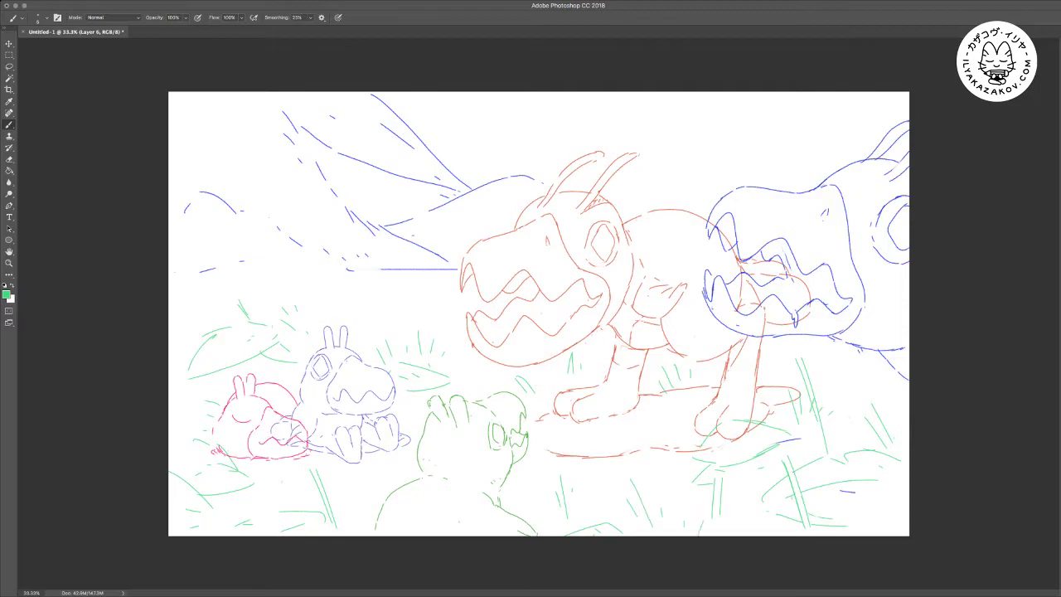
Rework the green leaf over the red creature's rear foot and add more leaves and grass strokes around it
key(e)
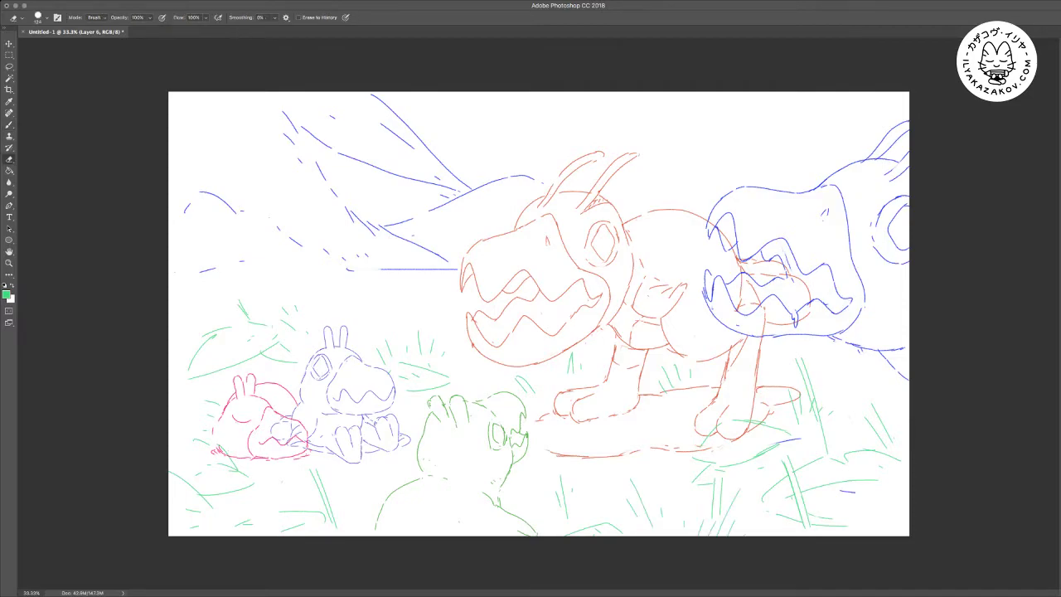
key(b)
drag(726, 432, 776, 429)
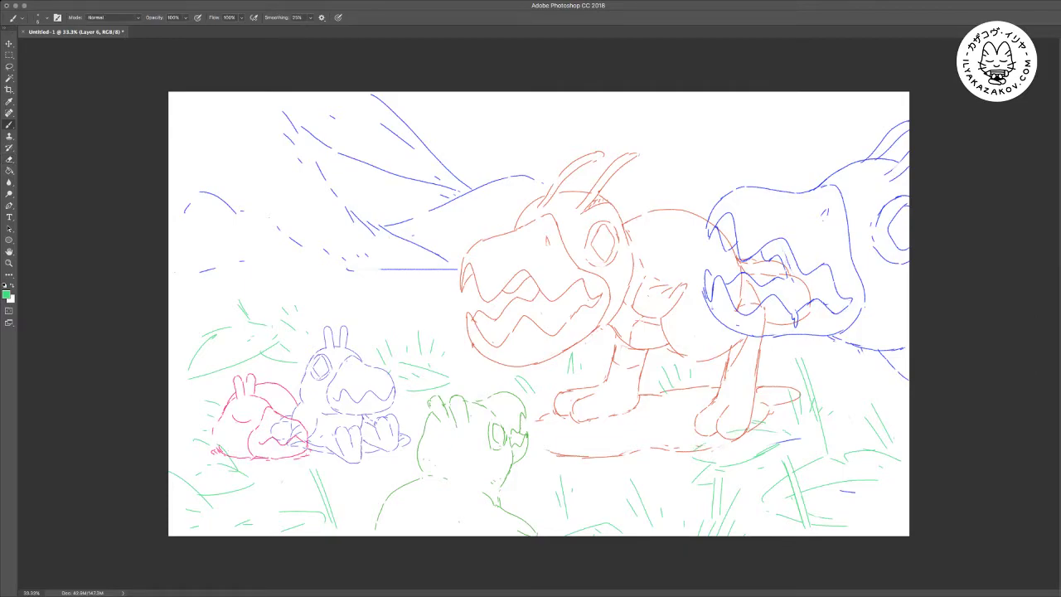
drag(685, 472, 703, 466)
mouse_move(687, 471)
mouse_down()
mouse_move(660, 490)
mouse_move(703, 499)
mouse_up()
drag(779, 440, 788, 421)
Cover the slope behind the pink and small blue creatures with short green grass strokes up to the hill
mouse_move(338, 301)
mouse_down()
mouse_move(326, 276)
mouse_move(350, 281)
mouse_up()
drag(199, 290, 206, 270)
mouse_move(215, 285)
mouse_down()
mouse_move(212, 253)
mouse_move(253, 241)
mouse_up()
mouse_move(272, 257)
mouse_down()
mouse_move(266, 240)
mouse_move(280, 248)
mouse_up()
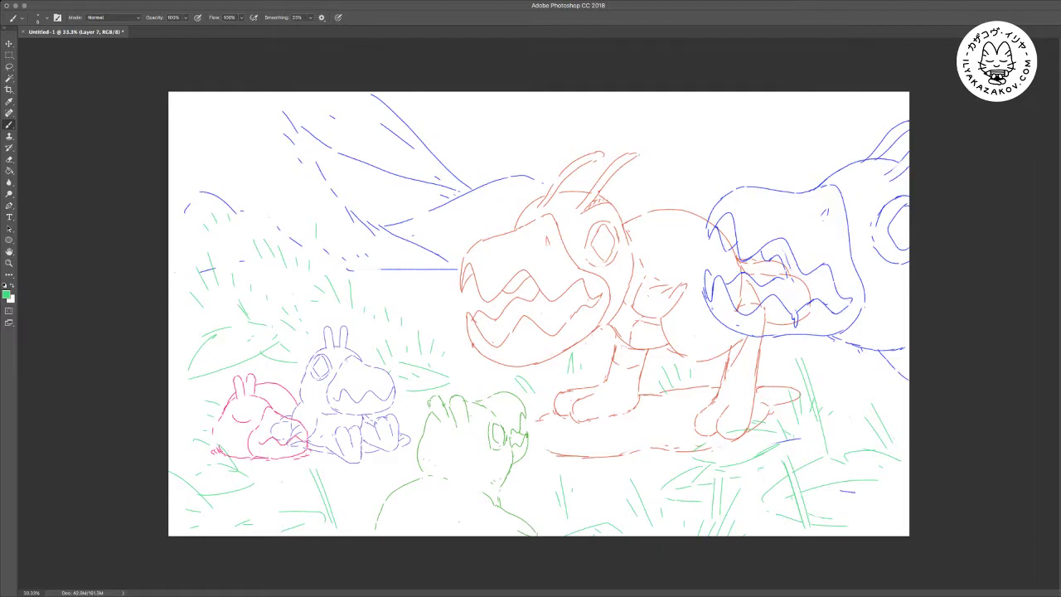
Pick a brown colour and draw two vertical tree trunk edges in the background above the small blue creature
key(i)
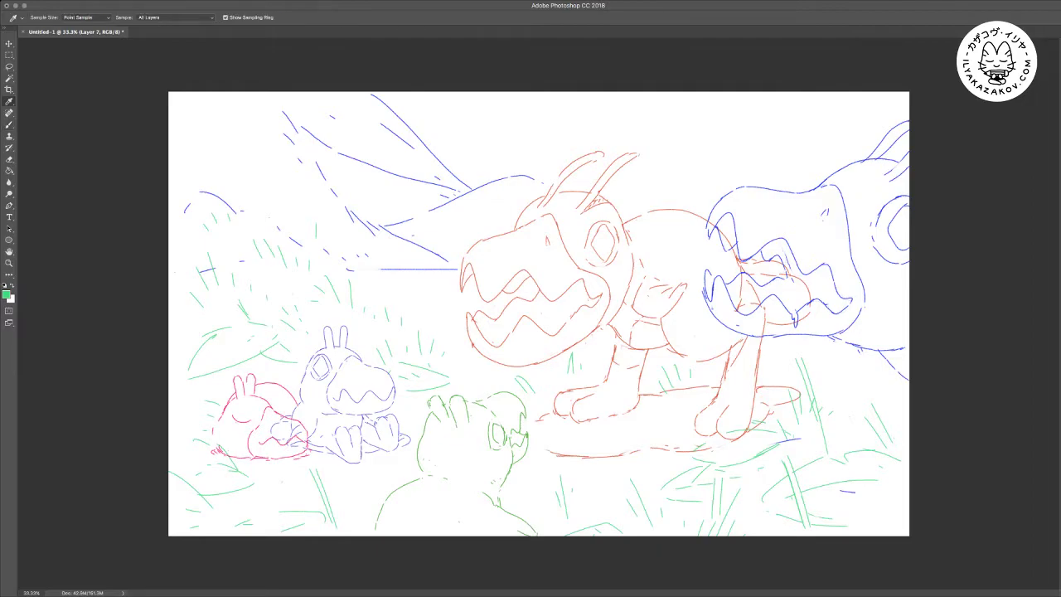
key(b)
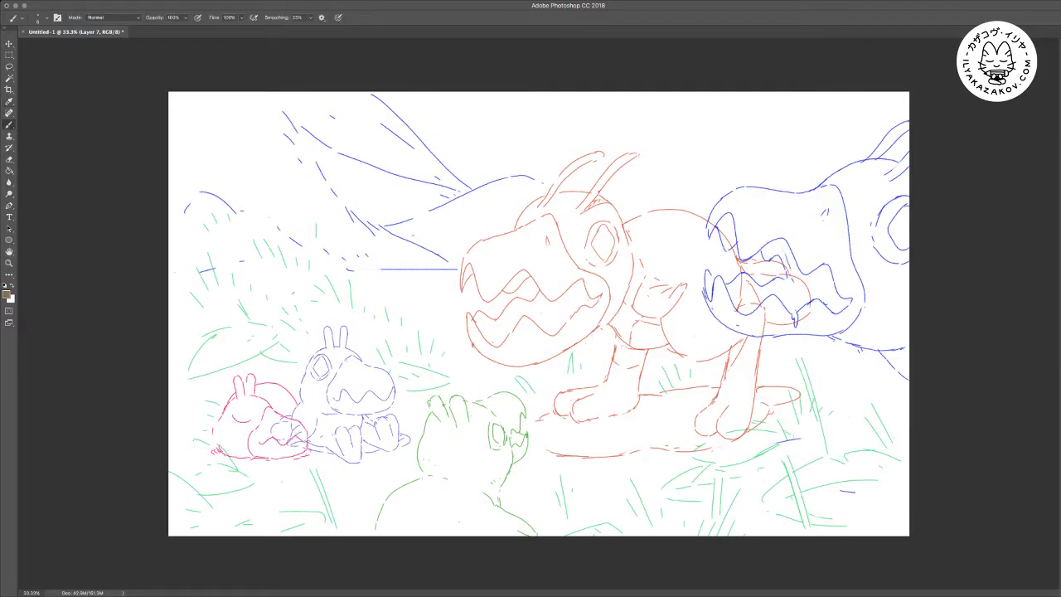
drag(301, 279, 301, 93)
mouse_move(376, 270)
mouse_down()
mouse_move(376, 130)
mouse_move(376, 214)
mouse_up()
key(e)
key(b)
drag(377, 163, 421, 93)
key(e)
drag(378, 164, 420, 94)
Extend the second brown trunk edge to the canvas's upper edge and draw the opposite edge with a forking branch
key(b)
drag(378, 176, 378, 91)
mouse_move(427, 290)
mouse_down()
mouse_move(429, 128)
mouse_move(447, 92)
mouse_up()
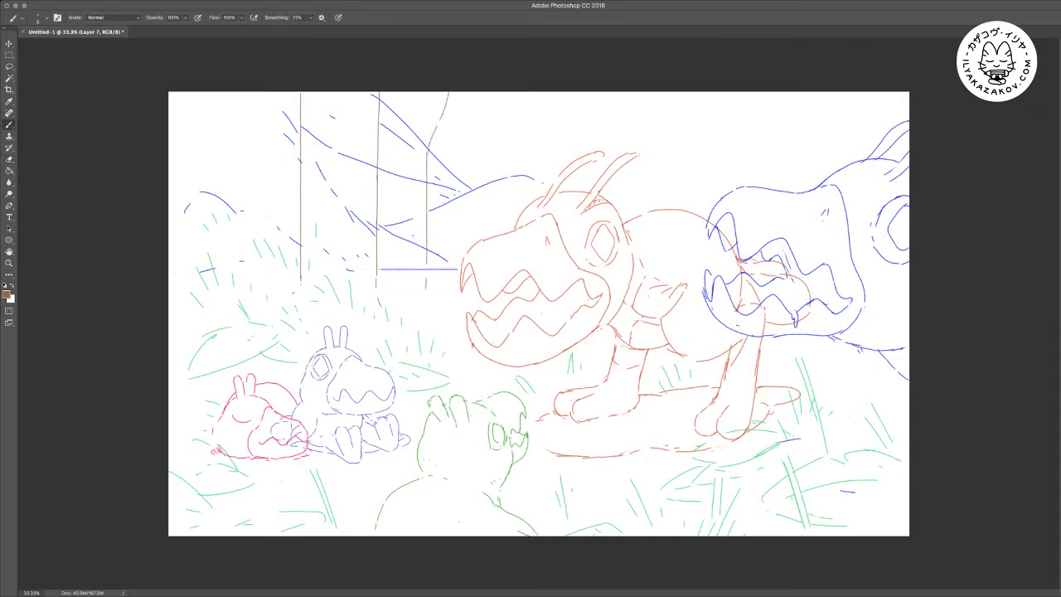
mouse_move(427, 127)
mouse_down()
mouse_move(440, 92)
mouse_move(427, 106)
mouse_up()
drag(396, 287, 396, 92)
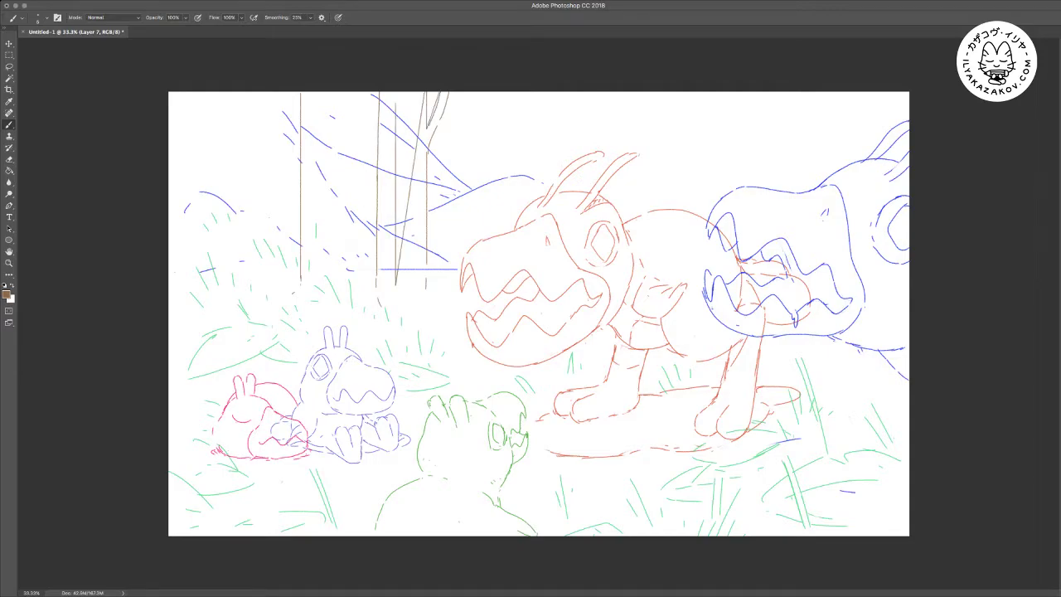
key(super+alt+z)
key(super+alt+z)
Draw a thin inner line on the forked trunk and add more vertical brown trunk edges toward the canvas's left edge
mouse_move(391, 292)
mouse_down()
mouse_move(392, 111)
mouse_move(426, 92)
mouse_up()
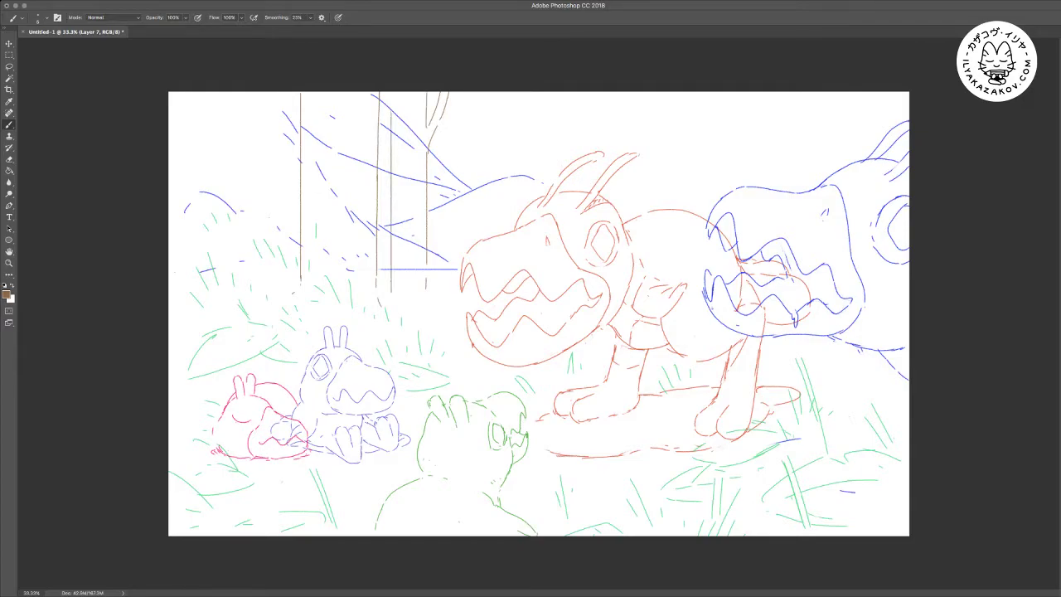
drag(242, 101, 247, 237)
drag(212, 92, 213, 216)
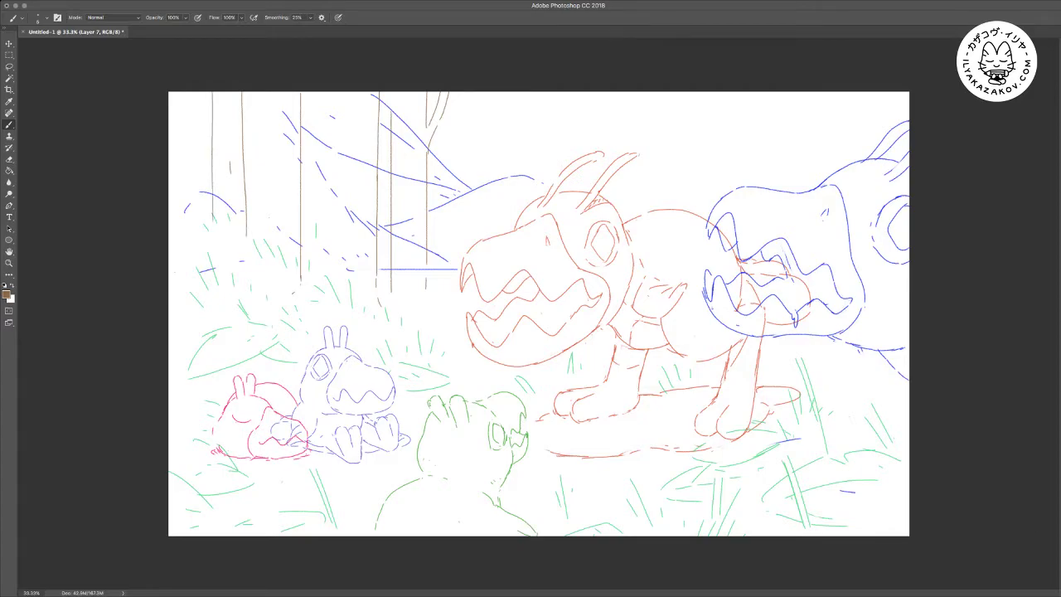
drag(179, 91, 184, 235)
drag(316, 93, 316, 260)
Fork the top of the middle brown trunk with a branch and add a short thin trunk line beside it
key(e)
key(b)
mouse_move(316, 98)
mouse_down()
mouse_move(316, 131)
mouse_move(339, 93)
mouse_move(322, 106)
mouse_up()
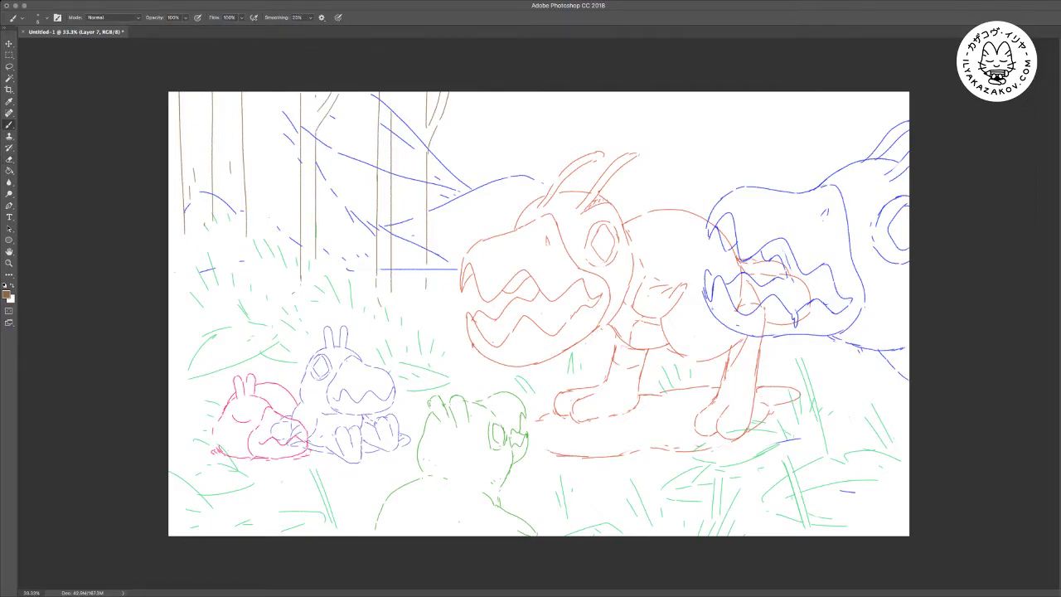
drag(324, 200, 325, 266)
Replace the outermost trunk edge with a tall foreground trunk line reaching down beside the pink creature, leaving a gap midway
mouse_move(186, 467)
mouse_down()
mouse_move(186, 91)
mouse_move(183, 218)
mouse_up()
key(e)
key(b)
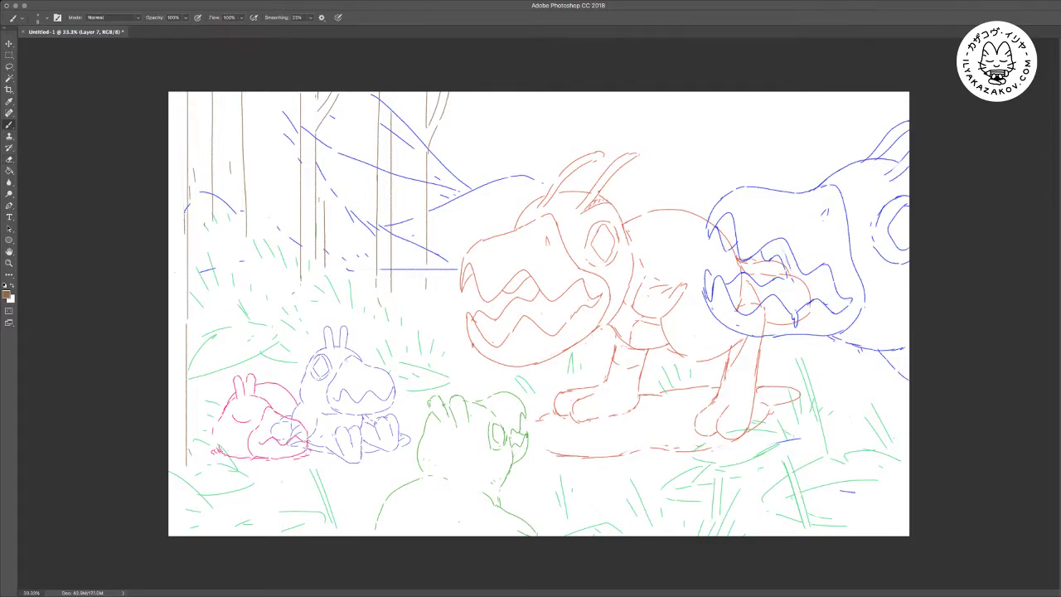
Sketch brown fallen branches on the ground before the small creatures and twigs in the grass behind them
drag(233, 490, 374, 505)
drag(258, 480, 378, 475)
drag(315, 302, 384, 344)
drag(215, 384, 206, 395)
drag(197, 317, 187, 325)
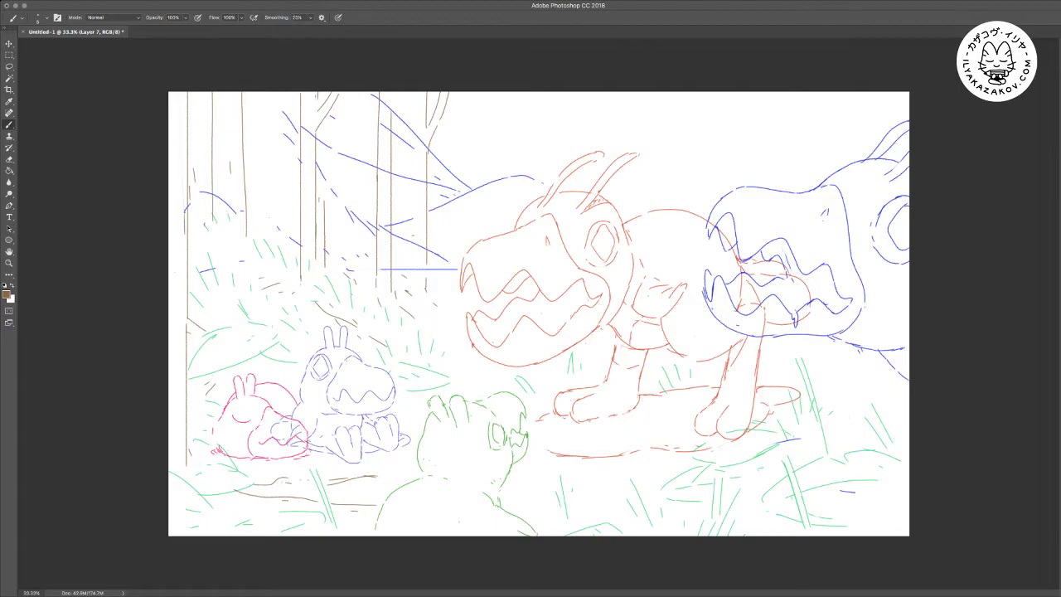
Draw a brown tree trunk with a small branch rising behind the large blue creature's head
drag(807, 122, 807, 191)
drag(835, 103, 834, 156)
drag(789, 94, 798, 108)
key(v)
key(b)
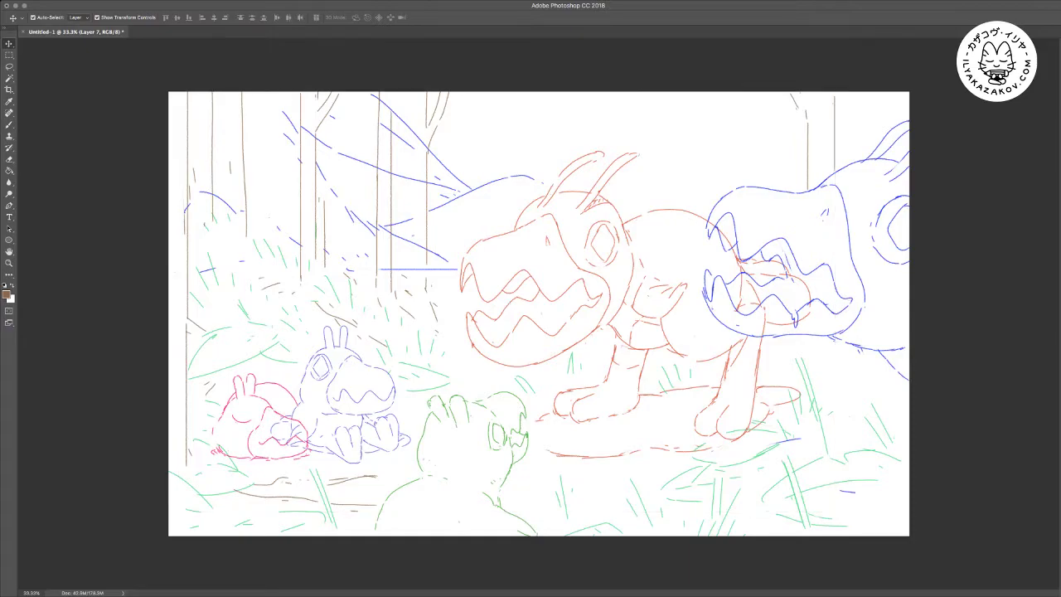
Create a new layer and sketch long bright-red nest twigs around the fallen branches below the pink creature
key(v)
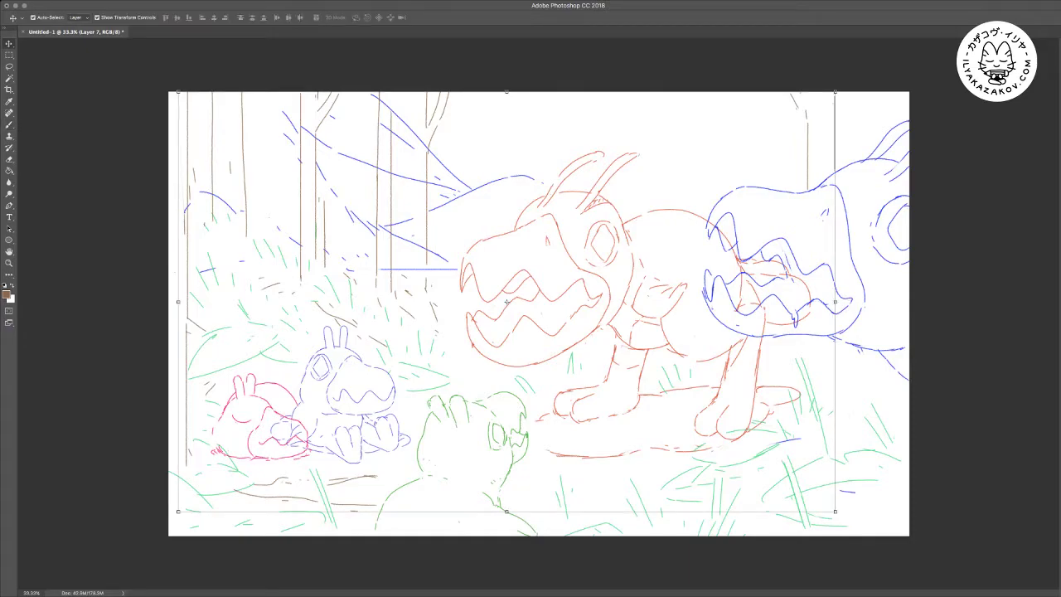
click(953, 332)
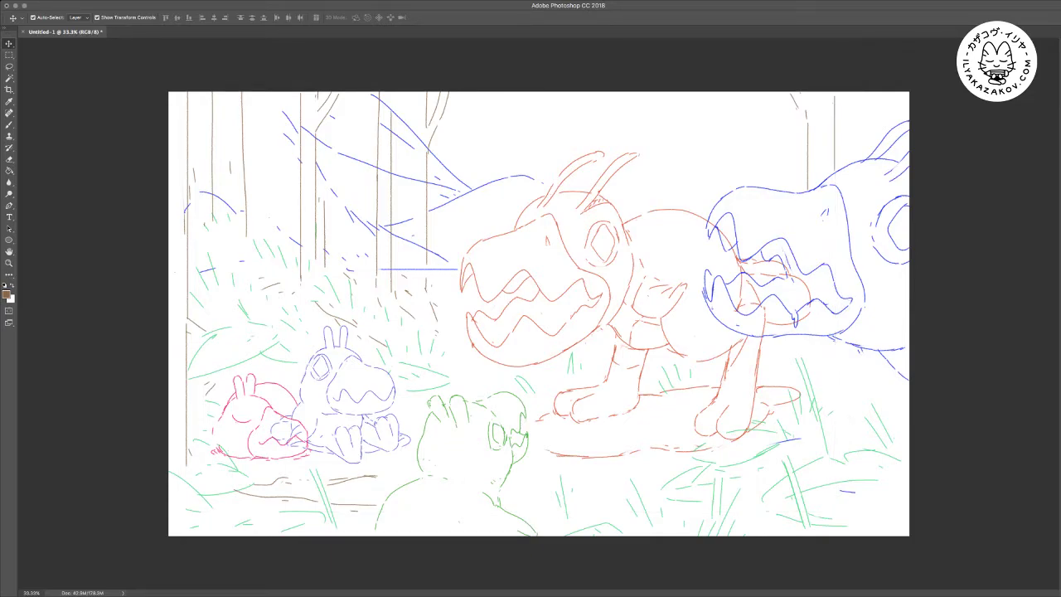
key(super+shift+alt+n)
key(b)
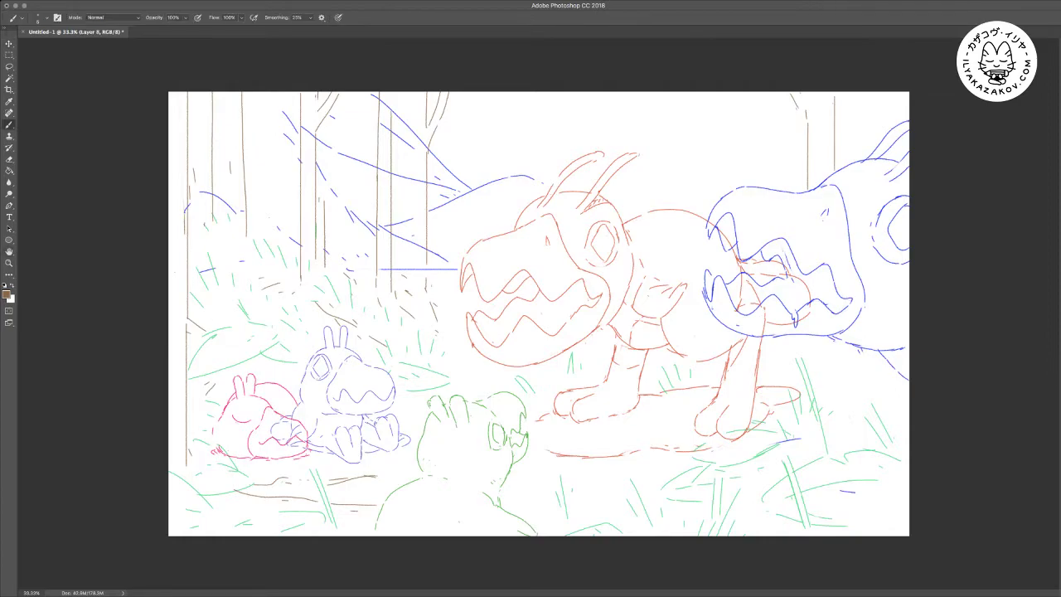
key(i)
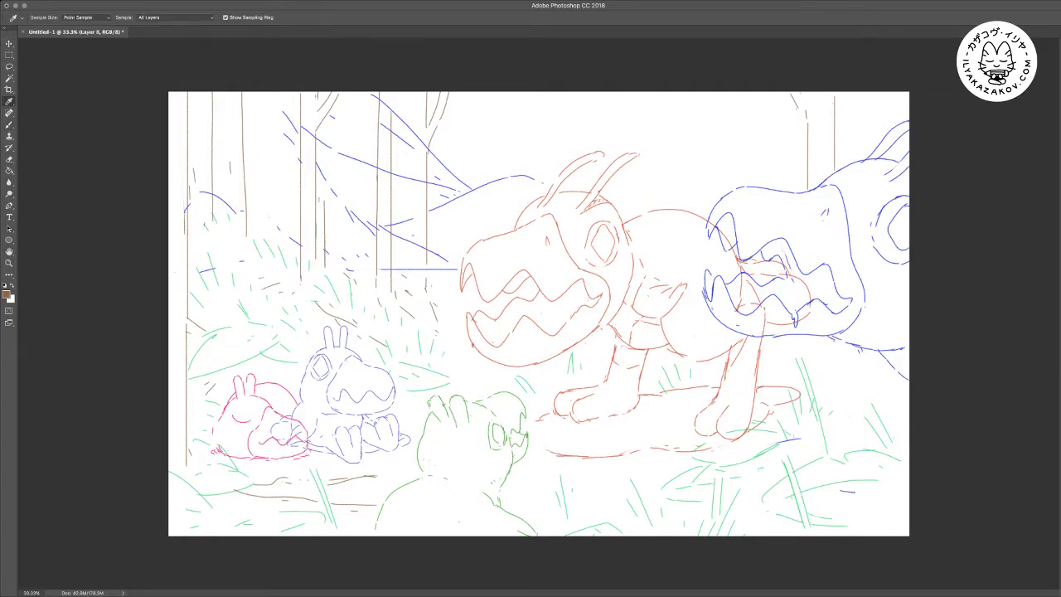
key(b)
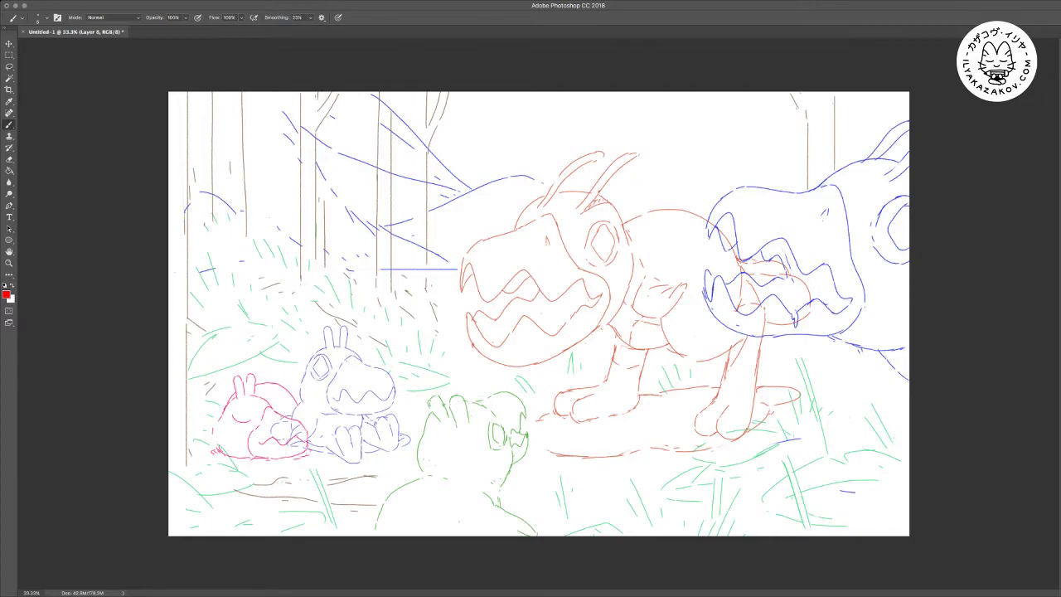
key(e)
key(b)
drag(265, 516, 290, 506)
mouse_move(219, 505)
mouse_down()
mouse_move(248, 501)
mouse_move(223, 478)
mouse_up()
mouse_move(346, 484)
mouse_down()
mouse_move(395, 467)
mouse_move(375, 497)
mouse_up()
Add short, scattered red twigs along the lower rim and ends of the nest
mouse_move(352, 509)
mouse_down()
mouse_move(368, 501)
mouse_move(357, 500)
mouse_up()
mouse_move(332, 512)
mouse_down()
mouse_move(343, 501)
mouse_move(319, 504)
mouse_up()
drag(304, 519, 308, 503)
drag(224, 516, 245, 510)
mouse_move(245, 512)
mouse_down()
mouse_move(259, 509)
mouse_move(245, 517)
mouse_up()
drag(242, 529, 260, 525)
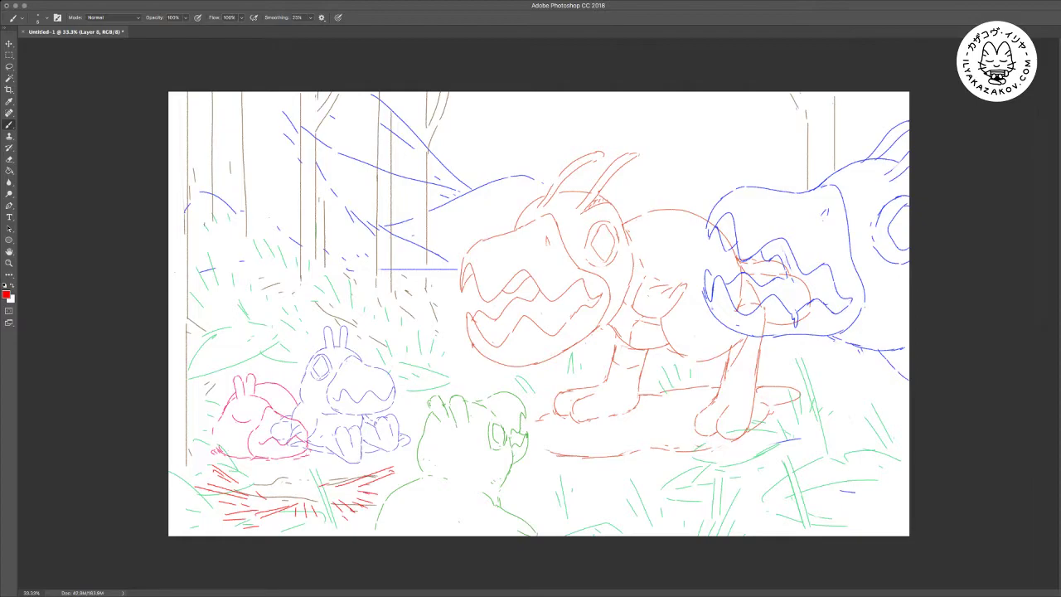
Draw a large egg standing in the middle of the nest and recolour the nest sketch magenta
mouse_move(262, 494)
mouse_down()
mouse_move(303, 441)
mouse_move(281, 435)
mouse_move(300, 449)
mouse_move(299, 496)
mouse_up()
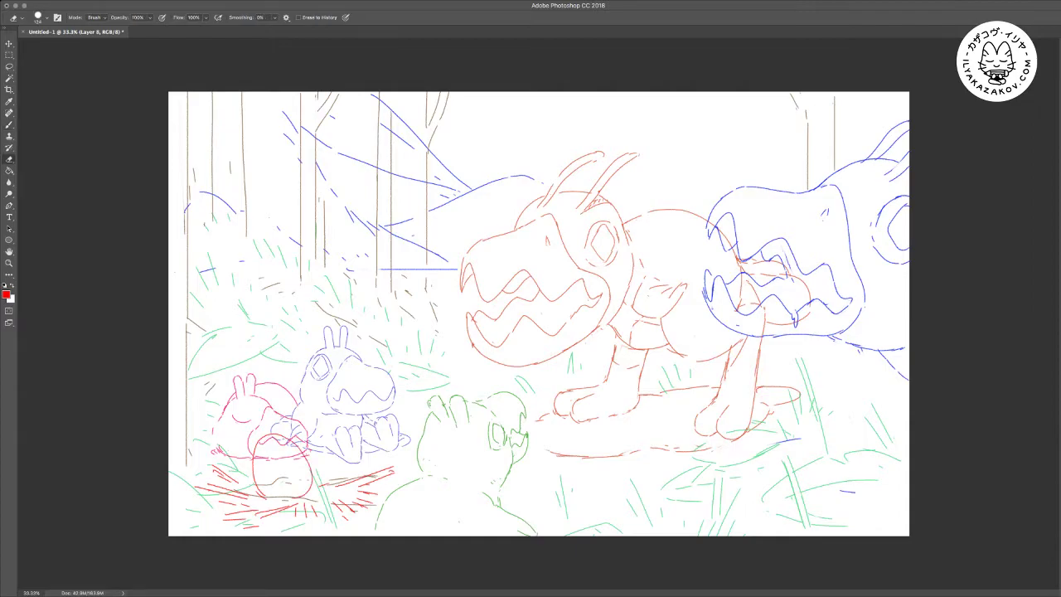
key(i)
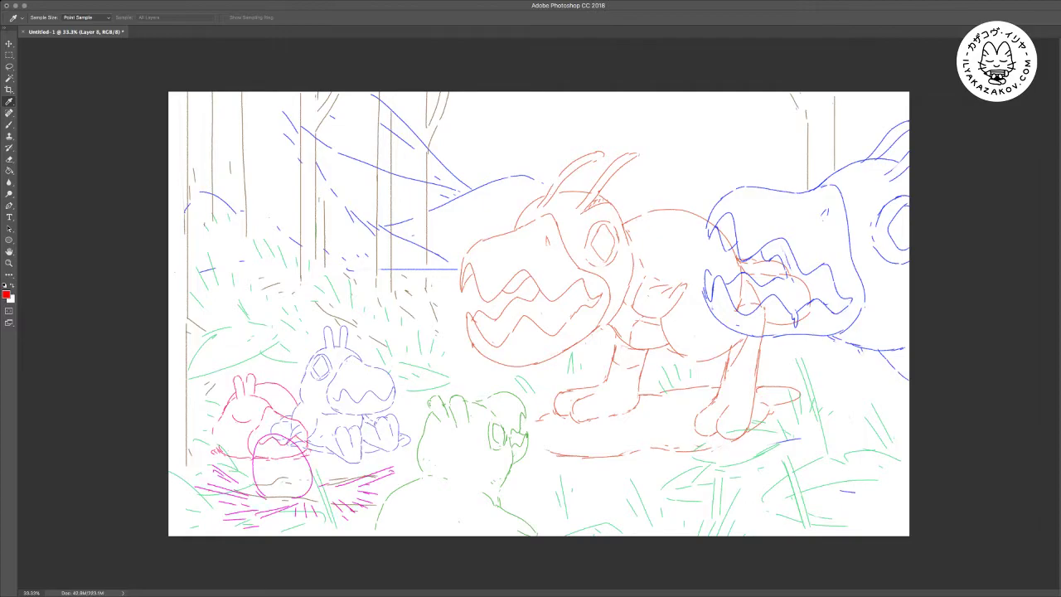
key(b)
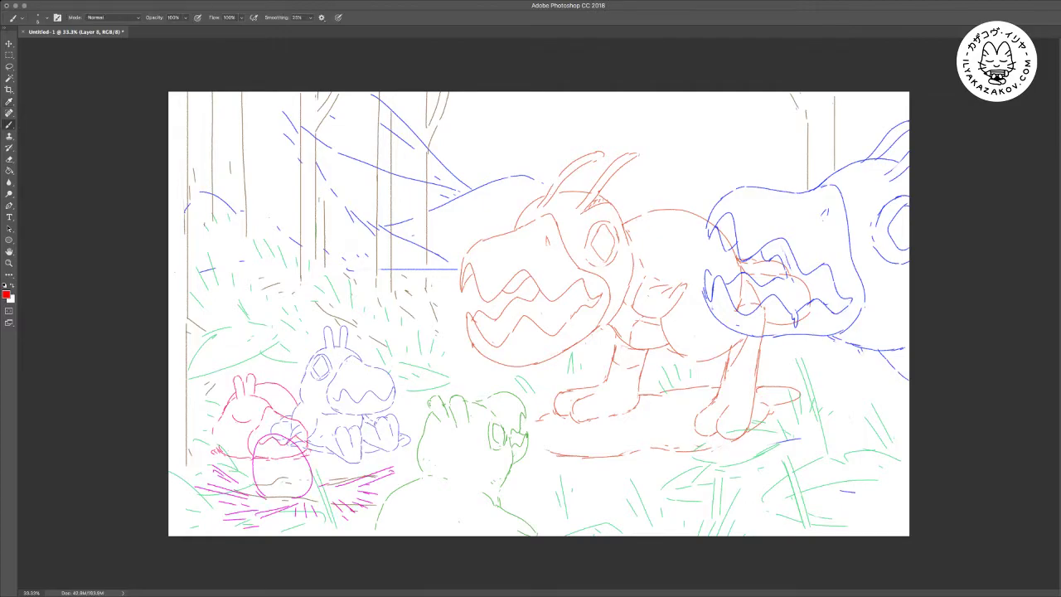
Sample the nest's magenta for the brush and draw a second egg standing behind the first one in the nest
key(super+plus)
mouse_move(241, 431)
mouse_down()
mouse_move(541, 237)
mouse_move(532, 246)
mouse_up()
key(i)
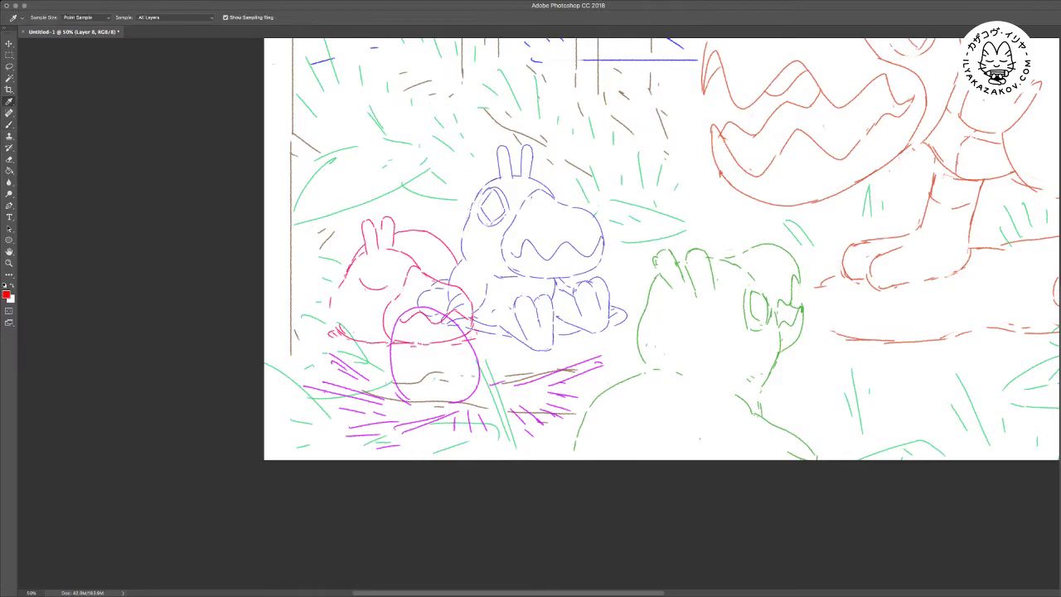
click(469, 348)
key(b)
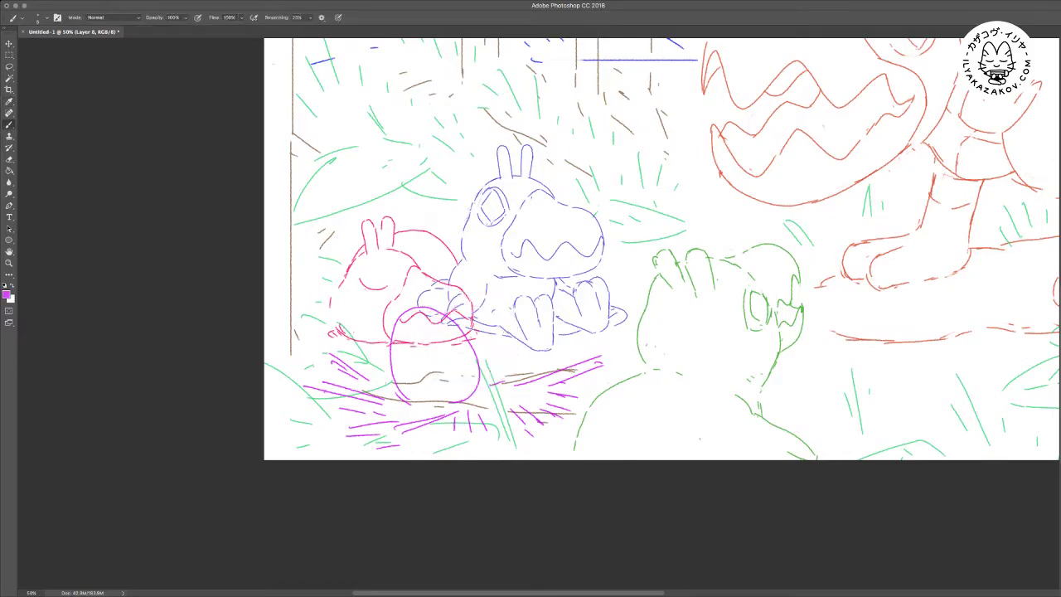
scroll(646, 261, up, 2)
scroll(646, 261, right, 2)
mouse_move(439, 347)
mouse_down()
mouse_move(466, 335)
mouse_move(493, 365)
mouse_move(496, 402)
mouse_move(479, 420)
mouse_up()
Draw rounded spots across both eggs in the small creatures' nest
mouse_move(373, 372)
mouse_down()
mouse_move(372, 403)
mouse_move(360, 404)
mouse_up()
mouse_move(395, 344)
mouse_down()
mouse_move(388, 367)
mouse_move(416, 381)
mouse_up()
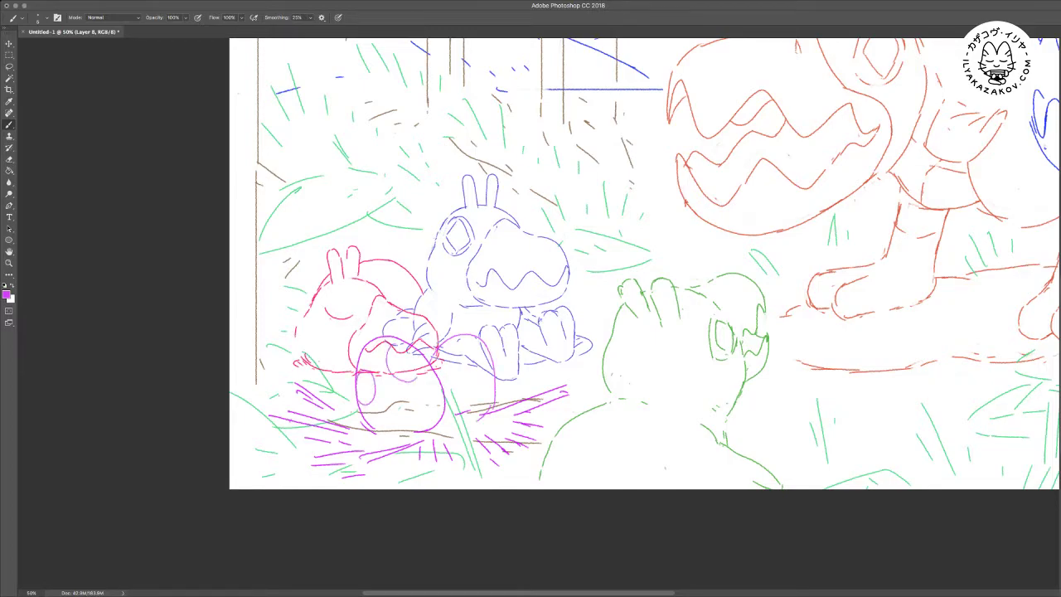
mouse_move(381, 418)
mouse_down()
mouse_move(388, 406)
mouse_move(399, 414)
mouse_up()
drag(433, 383, 430, 411)
mouse_move(443, 345)
mouse_down()
mouse_move(453, 369)
mouse_move(492, 383)
mouse_move(473, 393)
mouse_move(480, 409)
mouse_up()
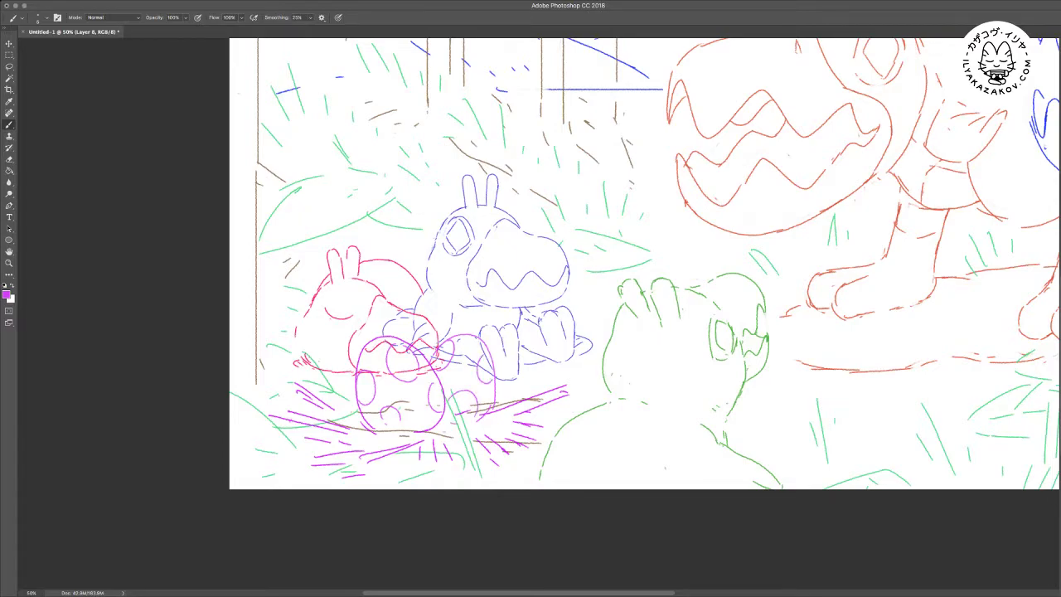
Sketch short magenta twigs for a second nest on the ground in front of the large orange creature's feet
drag(531, 332, 455, 352)
mouse_move(245, 410)
mouse_down()
mouse_move(266, 423)
mouse_move(266, 413)
mouse_move(275, 440)
mouse_up()
drag(531, 331, 413, 380)
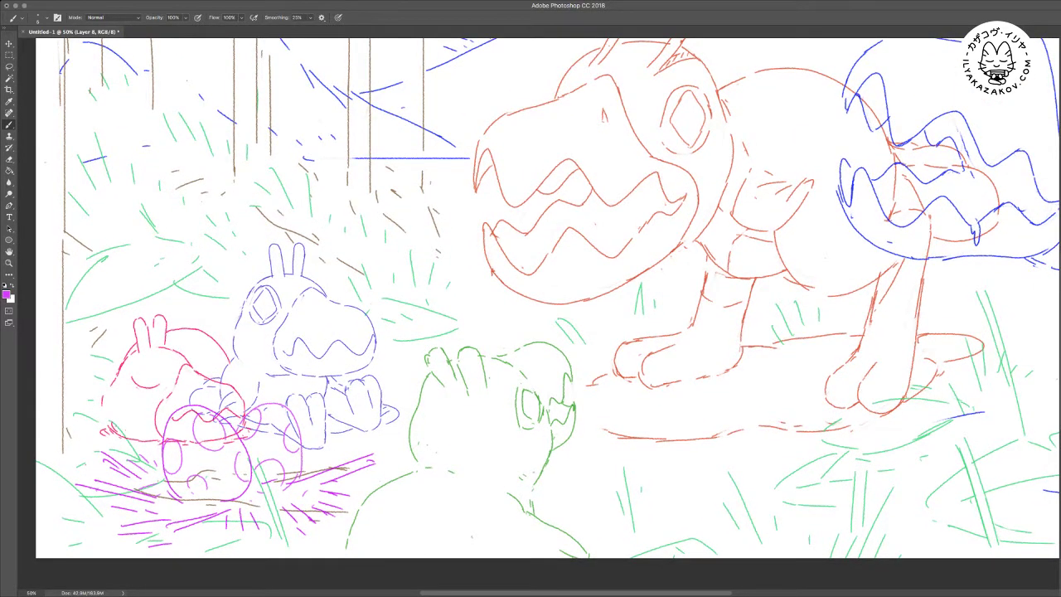
scroll(547, 298, down, 1)
scroll(547, 298, right, 1)
drag(714, 438, 738, 424)
drag(737, 423, 774, 416)
drag(737, 446, 776, 431)
drag(689, 475, 714, 472)
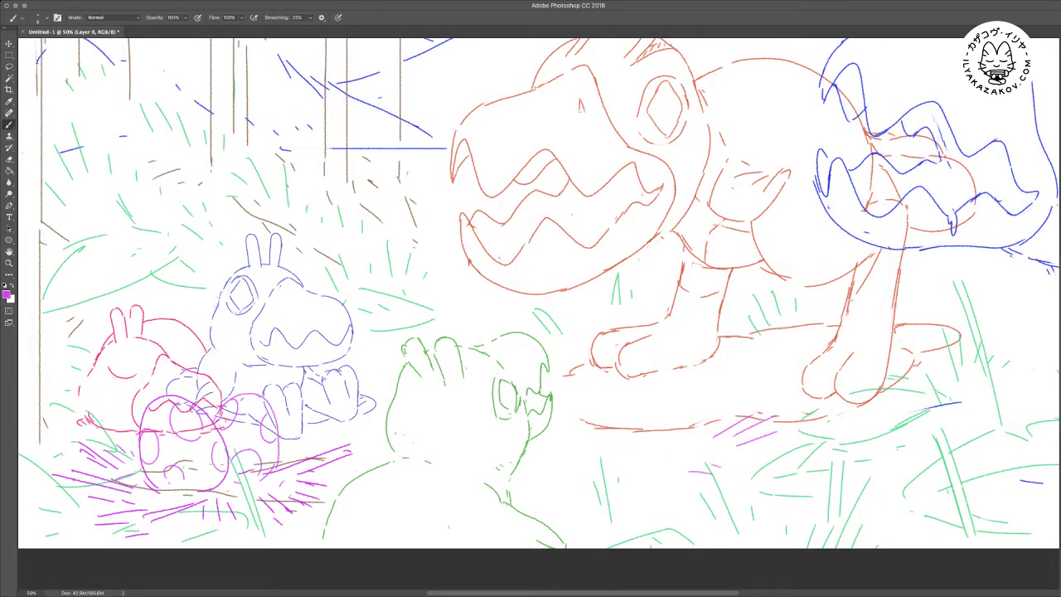
drag(612, 396, 633, 423)
drag(608, 378, 630, 415)
drag(634, 375, 640, 393)
drag(550, 437, 570, 443)
Draw a large tilted egg with rounded spots in the middle of the second nest
key(e)
drag(627, 420, 635, 406)
key(b)
mouse_move(625, 450)
mouse_down()
mouse_move(655, 368)
mouse_move(698, 357)
mouse_move(715, 396)
mouse_move(696, 451)
mouse_up()
key(e)
key(b)
mouse_move(647, 377)
mouse_down()
mouse_move(620, 443)
mouse_move(620, 419)
mouse_up()
key(e)
key(b)
mouse_move(657, 363)
mouse_down()
mouse_move(623, 396)
mouse_move(617, 433)
mouse_up()
drag(644, 381, 618, 427)
mouse_move(671, 361)
mouse_down()
mouse_move(661, 383)
mouse_move(692, 383)
mouse_move(693, 363)
mouse_up()
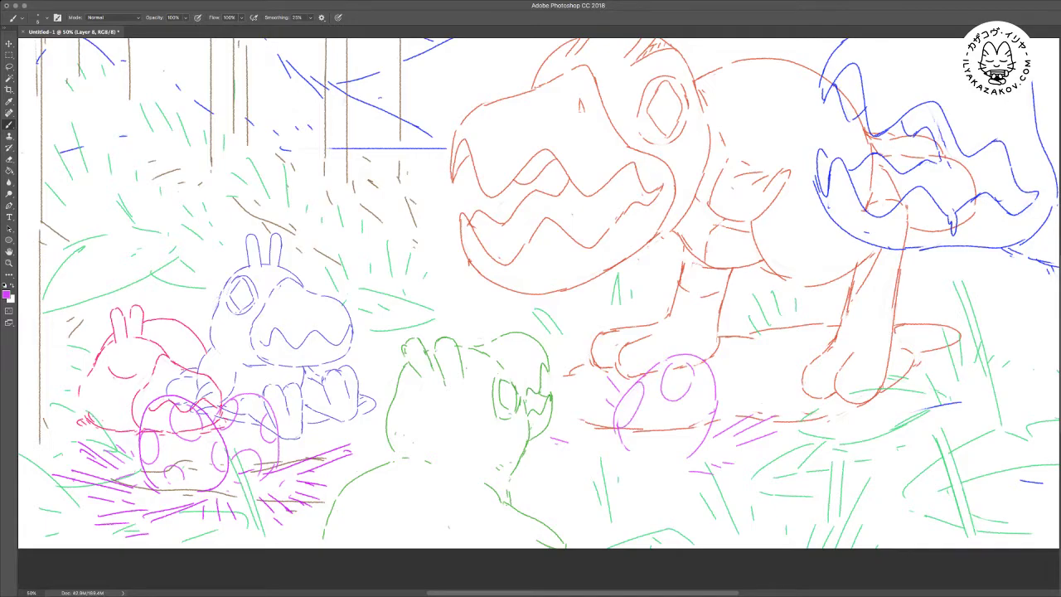
mouse_move(658, 453)
mouse_down()
mouse_move(671, 424)
mouse_move(673, 458)
mouse_move(685, 450)
mouse_up()
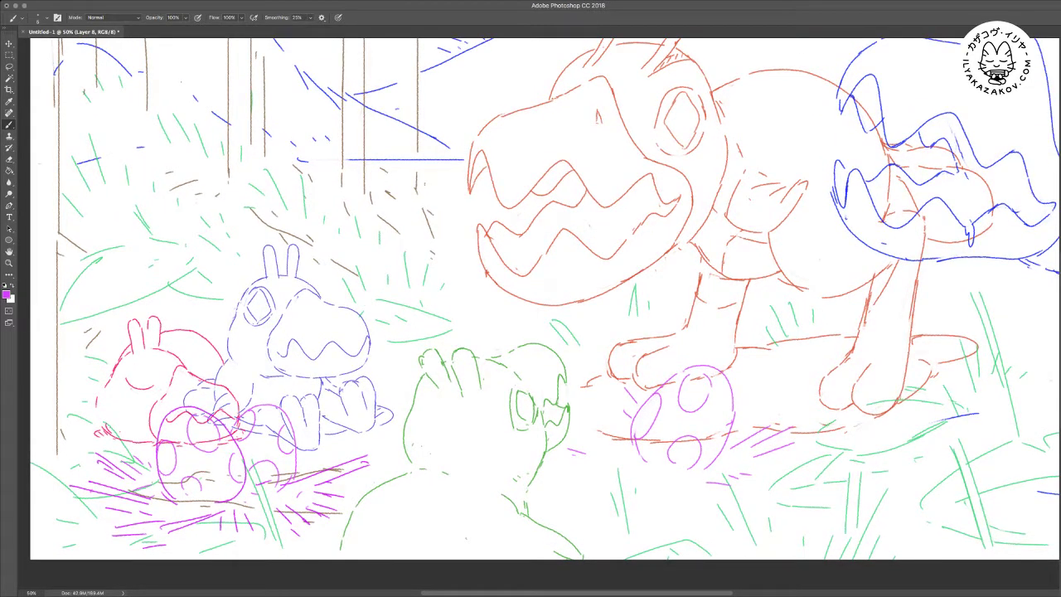
Add partly hidden eggs on both sides of the large egg, with spots and more twigs around the second nest
mouse_move(638, 406)
mouse_down()
mouse_move(617, 386)
mouse_move(587, 385)
mouse_move(601, 424)
mouse_up()
drag(611, 382, 628, 406)
mouse_move(586, 434)
mouse_down()
mouse_move(553, 494)
mouse_move(561, 501)
mouse_up()
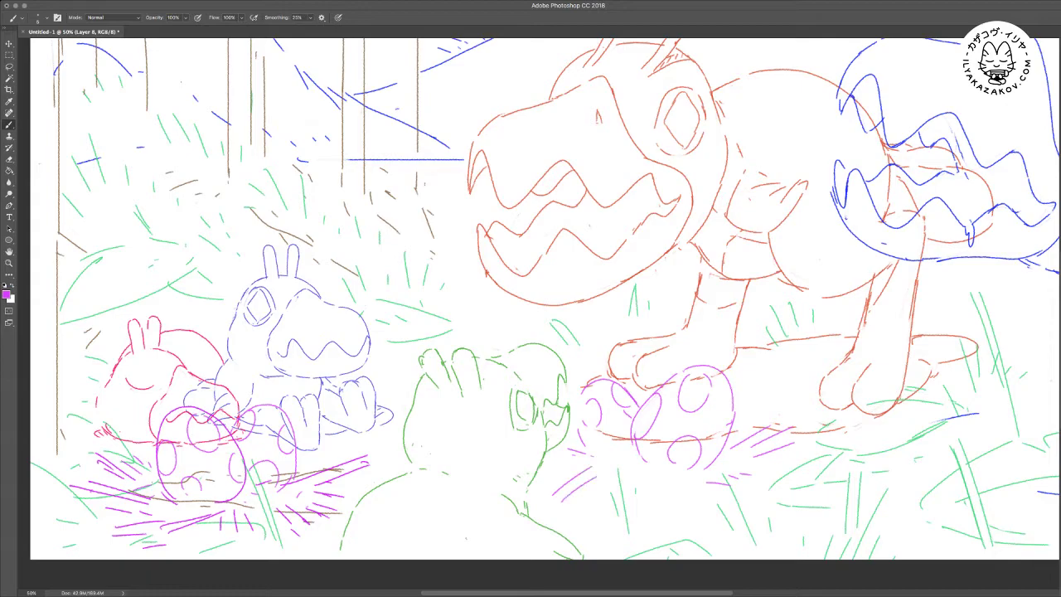
mouse_move(581, 464)
mouse_down()
mouse_move(561, 468)
mouse_move(599, 492)
mouse_up()
drag(545, 299, 534, 291)
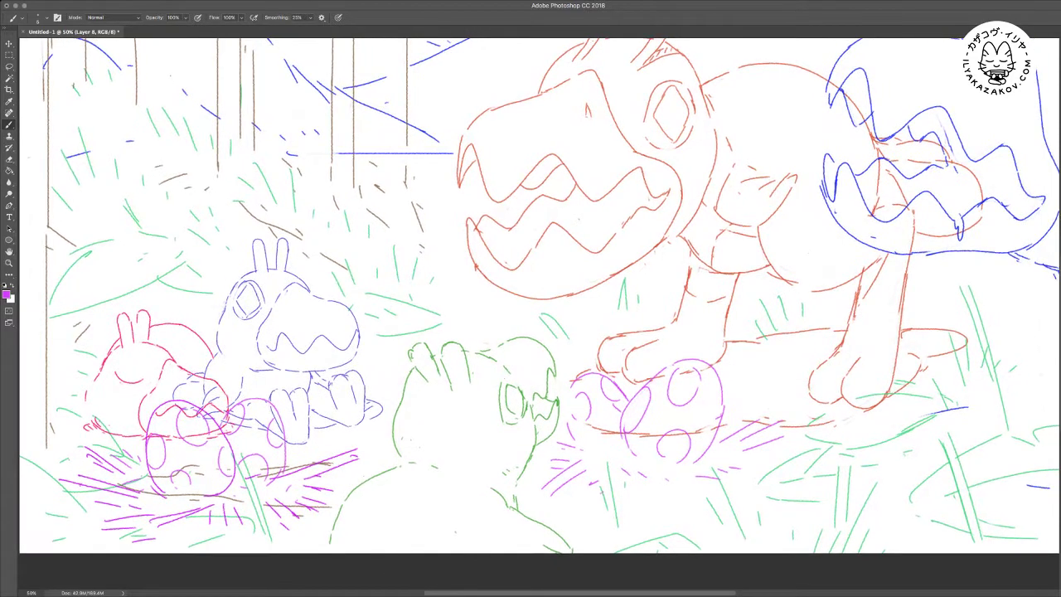
mouse_move(738, 378)
mouse_down()
mouse_move(753, 407)
mouse_move(730, 395)
mouse_up()
Rotate the magenta nest-and-egg layer slightly clockwise, nudge it into place and deselect it
key(super+minus)
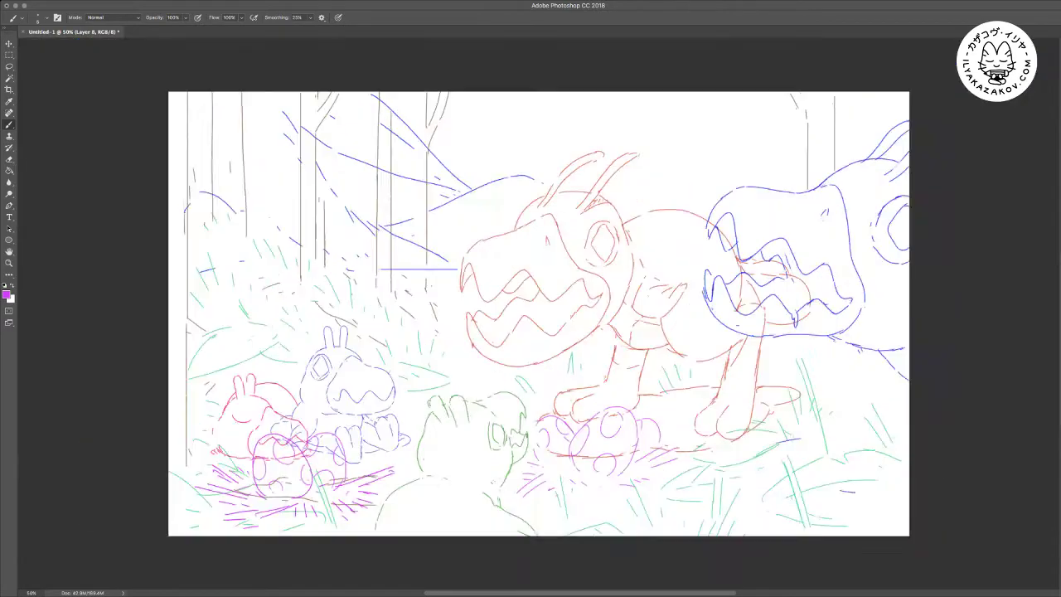
key(v)
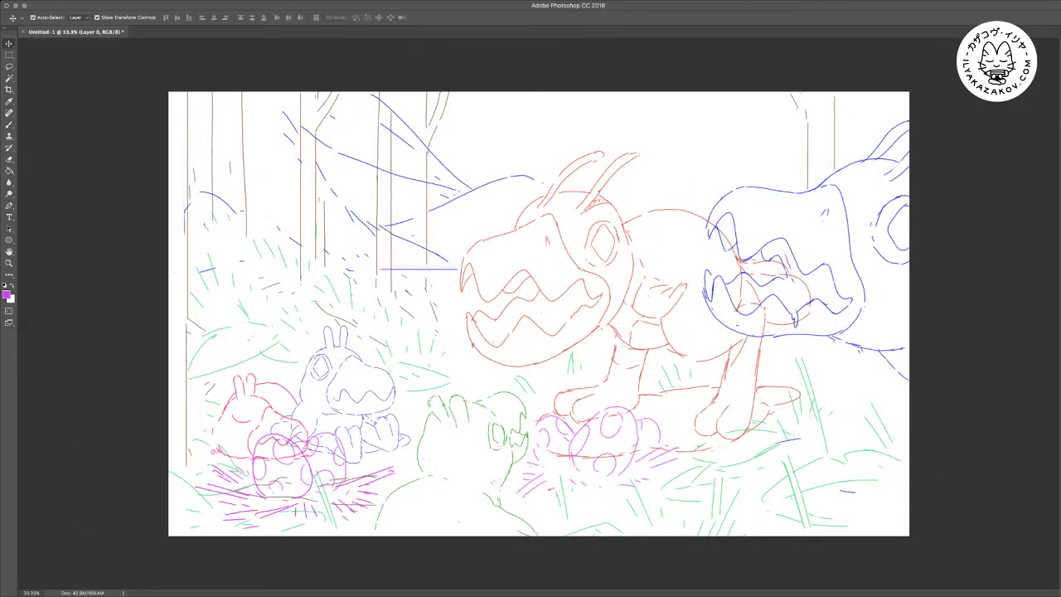
drag(691, 398, 694, 404)
drag(538, 464, 536, 464)
key(Return)
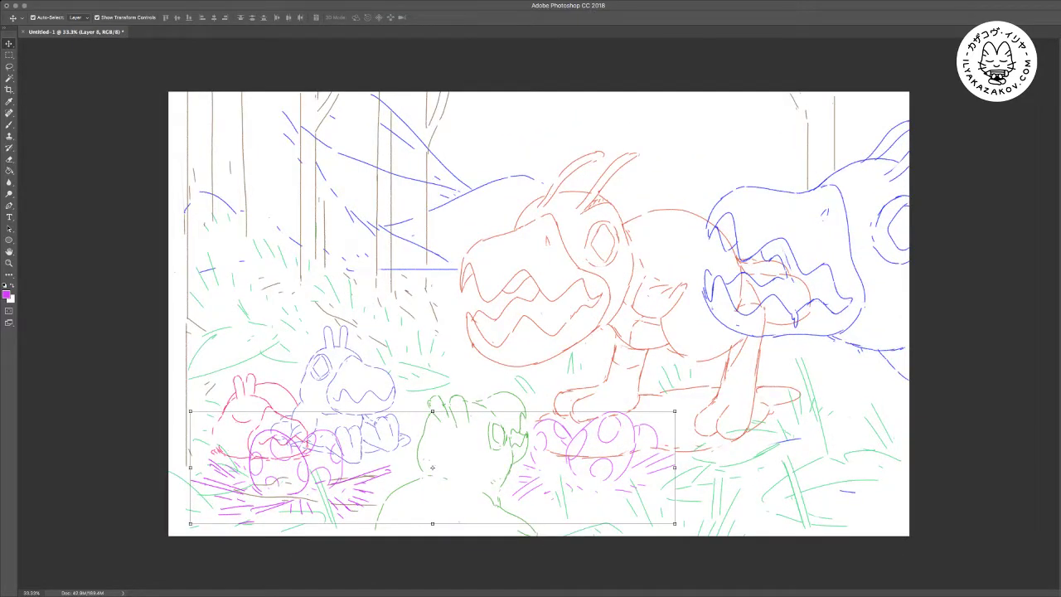
click(945, 398)
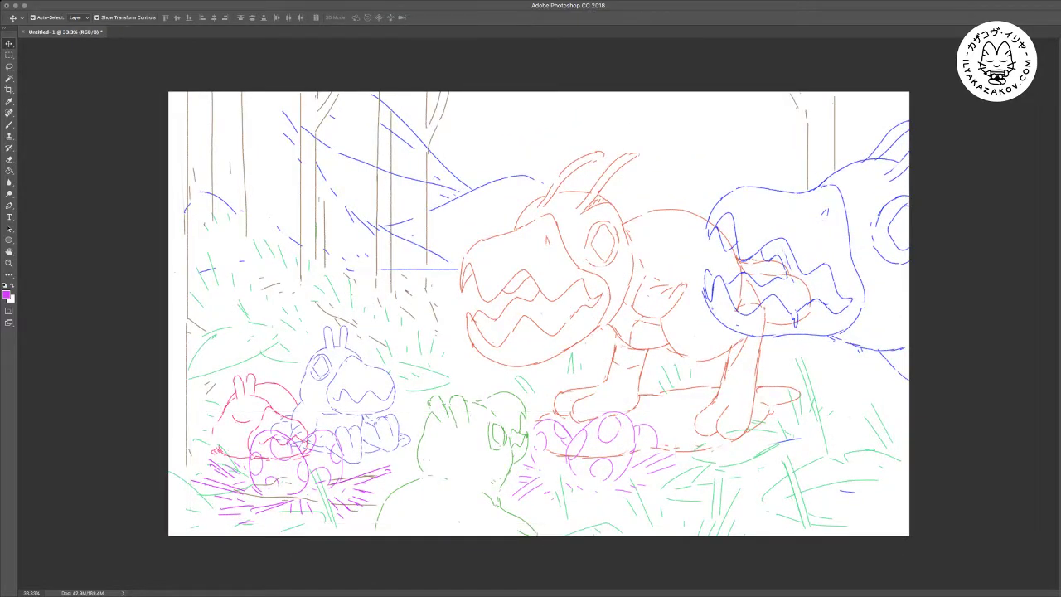
Select all the sketch layers, merge them into one and turn the coloured lines black
drag(935, 514, 176, 90)
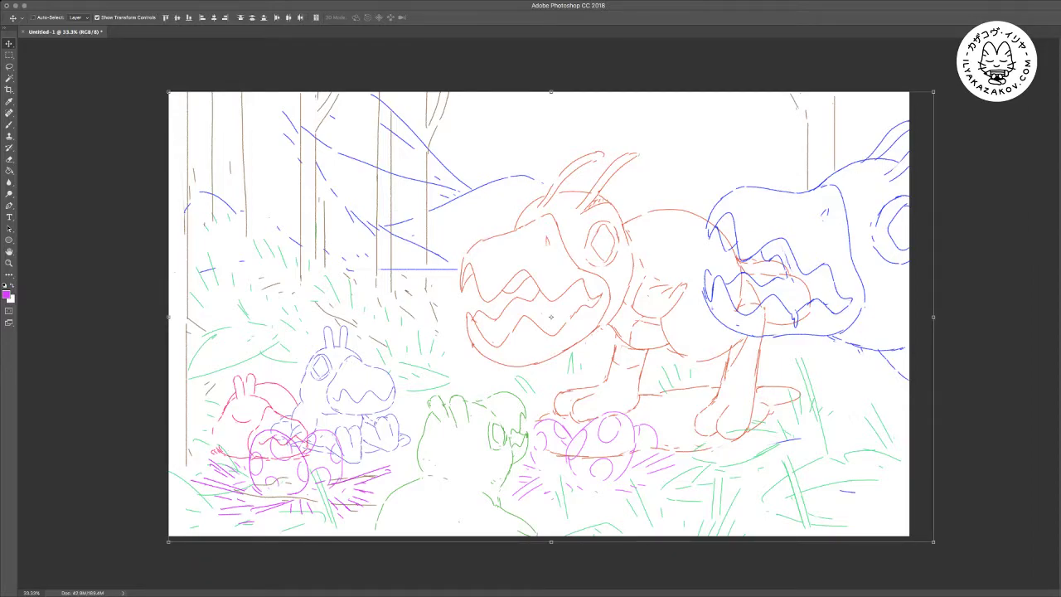
key(i)
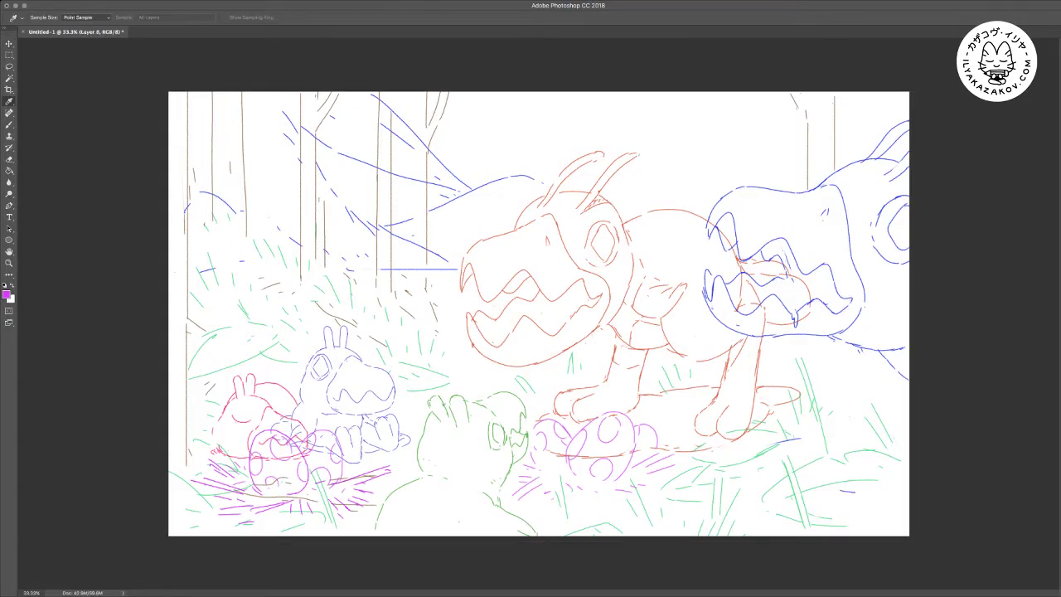
key(ctrl+shift+u)
key(v)
key(ctrl+e)
Erase the ground lines that run through the eggs of the nest below the middle creature
key(e)
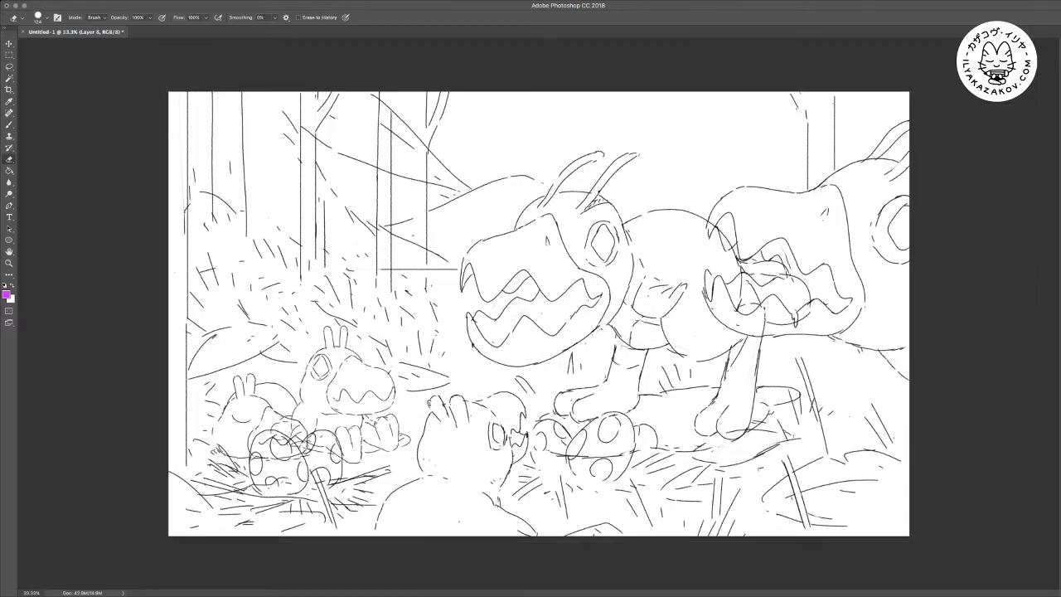
key(ctrl+plus)
drag(609, 514, 502, 349)
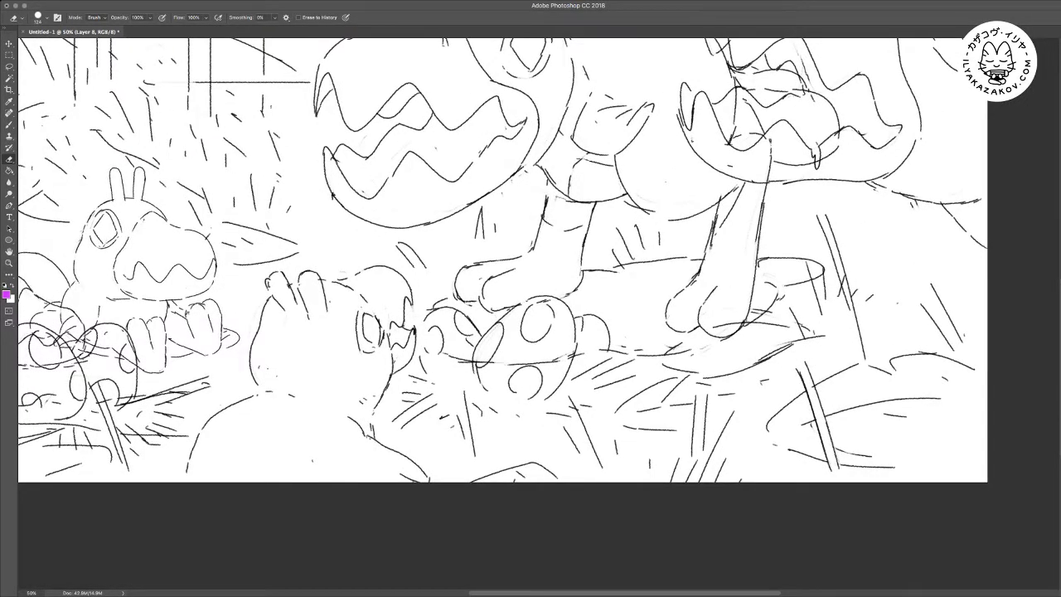
drag(444, 354, 470, 361)
drag(580, 282, 559, 331)
drag(693, 376, 716, 373)
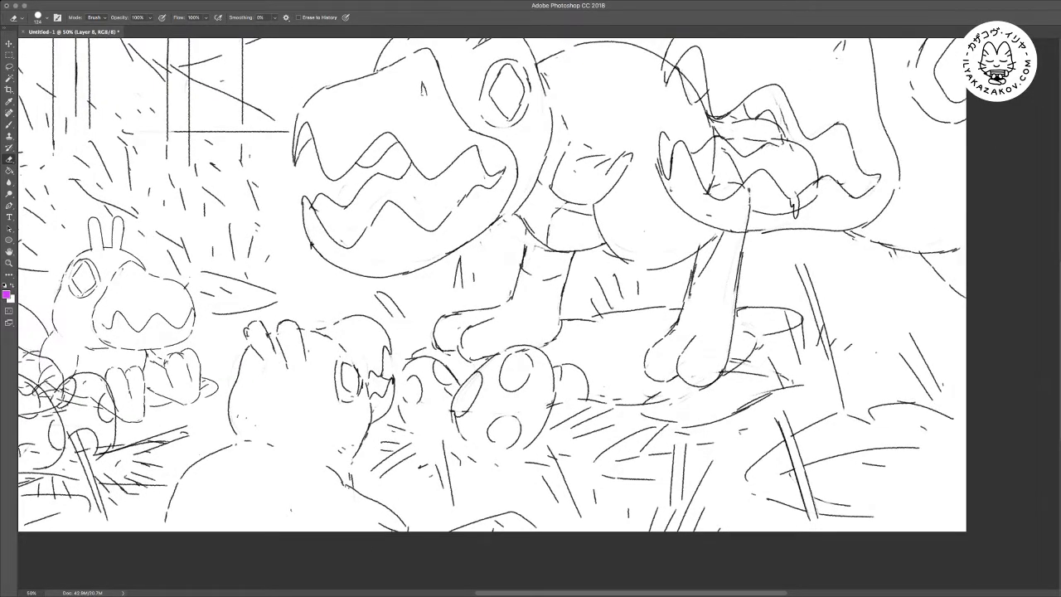
Erase the middle creature's tail, back and leg lines that overlap the right-hand creature's open jaws
scroll(493, 314, up, 5)
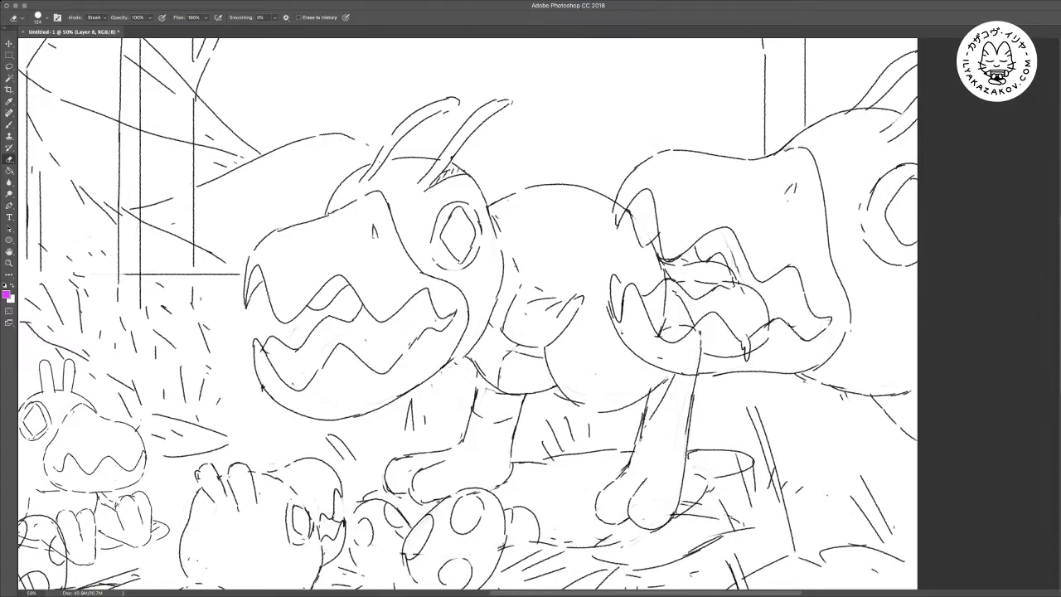
drag(673, 287, 690, 317)
drag(665, 286, 660, 336)
drag(767, 338, 715, 357)
drag(700, 333, 697, 372)
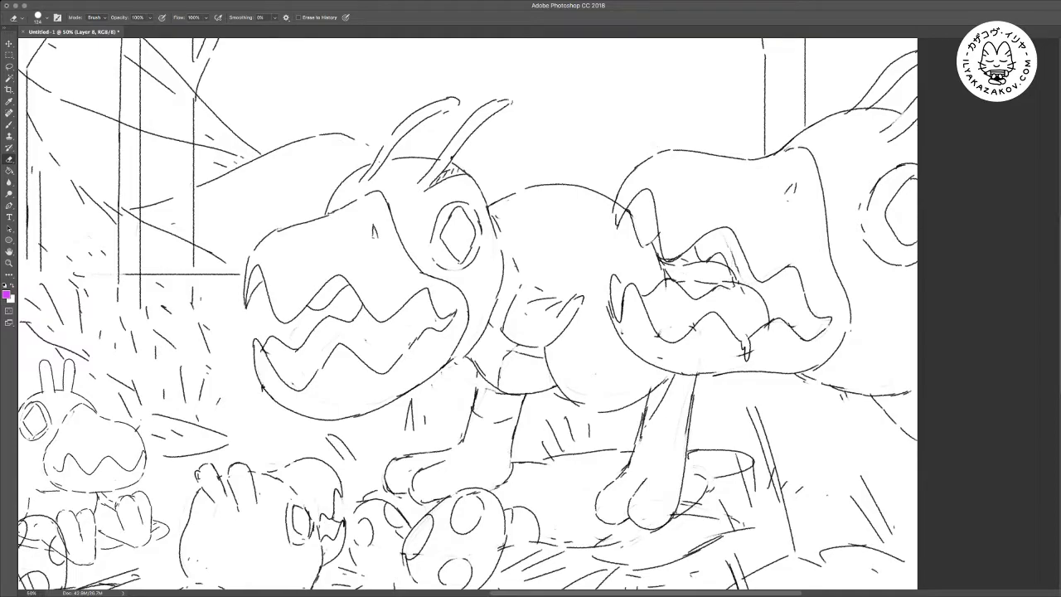
mouse_move(632, 206)
mouse_down()
mouse_move(630, 217)
mouse_move(615, 212)
mouse_up()
mouse_move(735, 244)
mouse_down()
mouse_move(729, 275)
mouse_move(761, 298)
mouse_move(769, 330)
mouse_up()
drag(728, 266, 739, 286)
Reset the brush colour to black and add short twig strokes around the base of the eggs below the middle creature
key(b)
key(ctrl+z)
key(d)
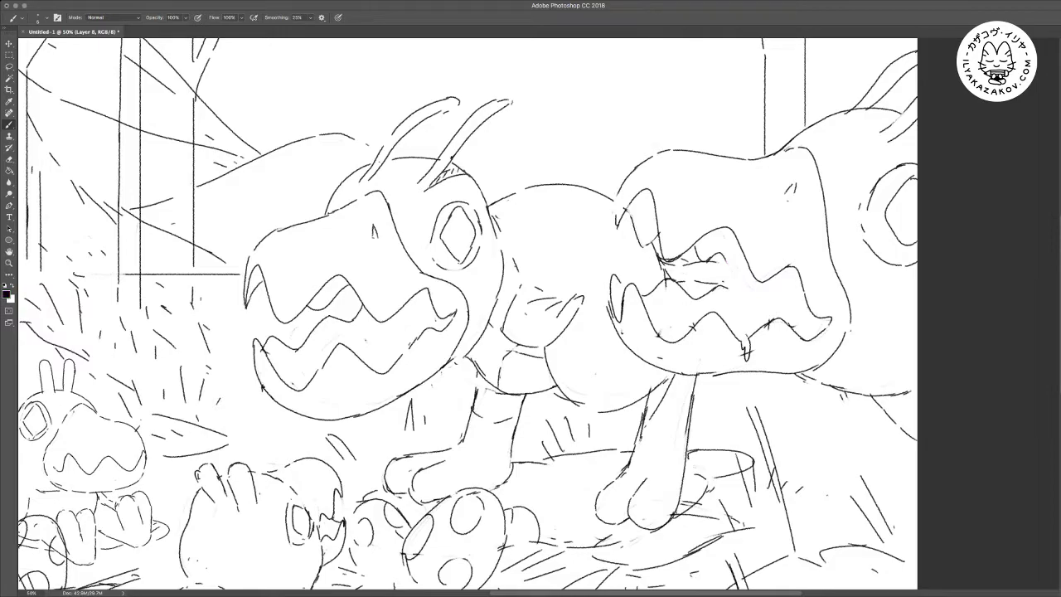
key(e)
scroll(539, 315, left, 5)
scroll(539, 315, down, 3)
scroll(539, 315, left, 1)
key(b)
scroll(551, 299, left, 1)
drag(640, 468, 651, 474)
drag(594, 458, 615, 463)
drag(711, 484, 724, 497)
drag(720, 474, 733, 486)
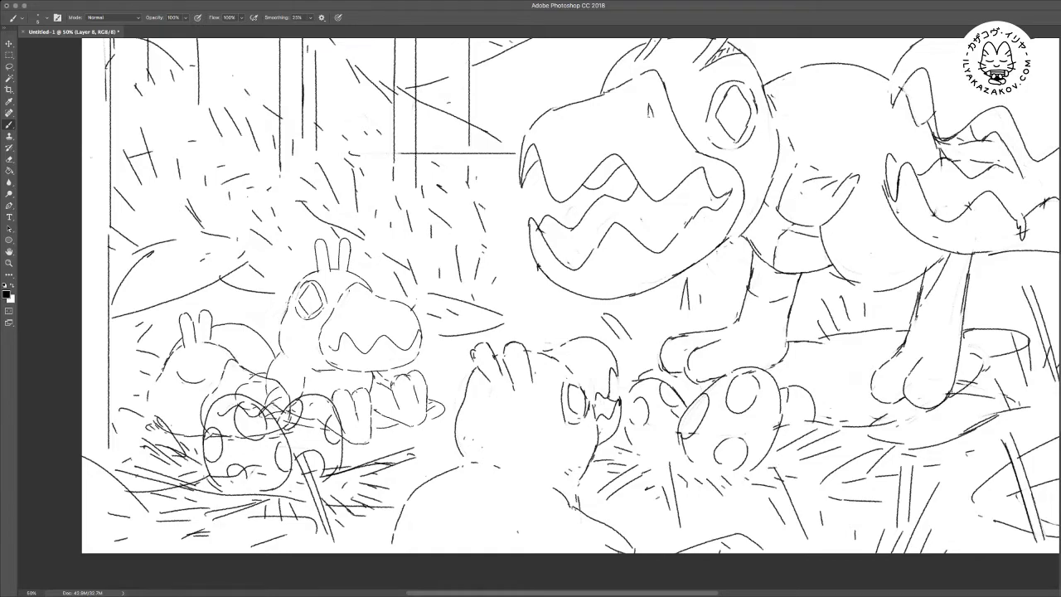
Erase the baby creatures' outlines and nest lines that overlap the two eggs in the left-hand nest
scroll(572, 296, left, 1)
key(e)
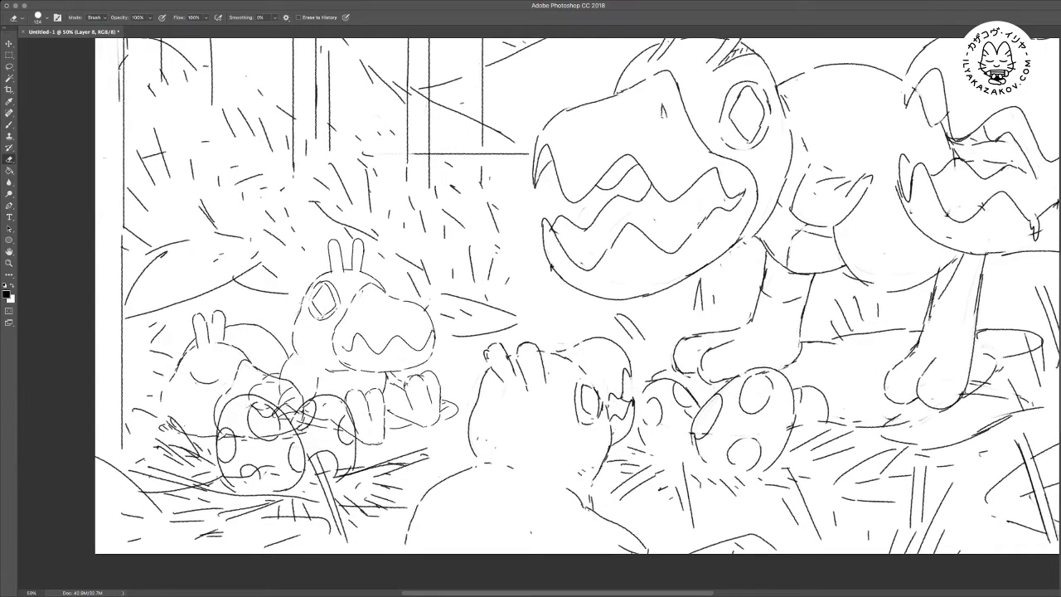
drag(253, 406, 284, 416)
mouse_move(231, 436)
mouse_down()
mouse_move(219, 447)
mouse_move(271, 474)
mouse_move(227, 479)
mouse_up()
mouse_move(299, 413)
mouse_down()
mouse_move(307, 426)
mouse_move(296, 431)
mouse_move(337, 423)
mouse_up()
mouse_move(315, 464)
mouse_down()
mouse_move(329, 477)
mouse_move(287, 520)
mouse_up()
mouse_move(260, 385)
mouse_down()
mouse_move(249, 396)
mouse_move(287, 404)
mouse_move(272, 415)
mouse_move(275, 378)
mouse_up()
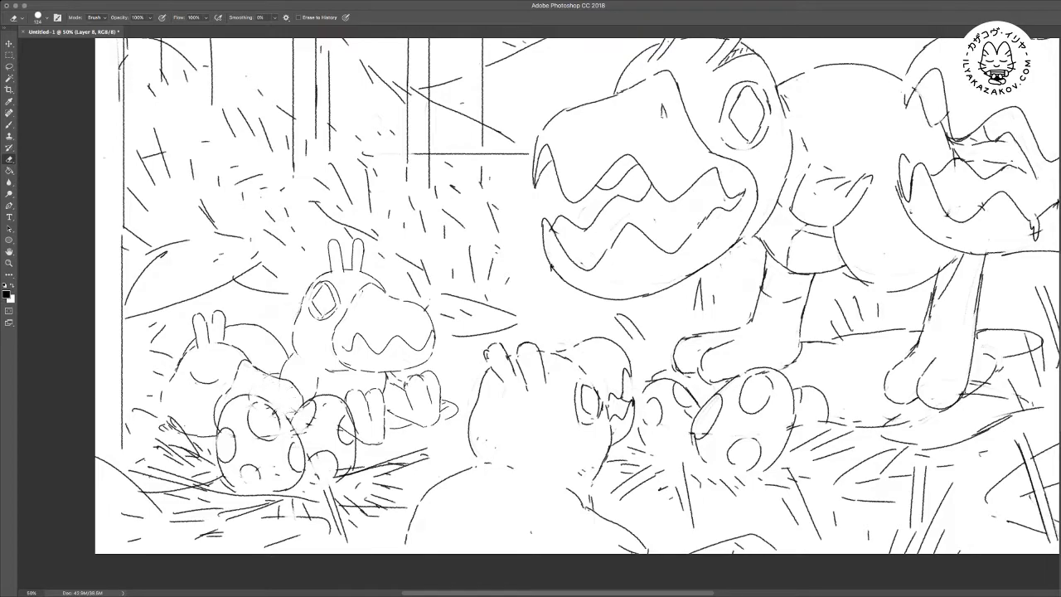
Erase the upper part of the thin tree trunk line where it crosses the mountain slope
key(ctrl+minus)
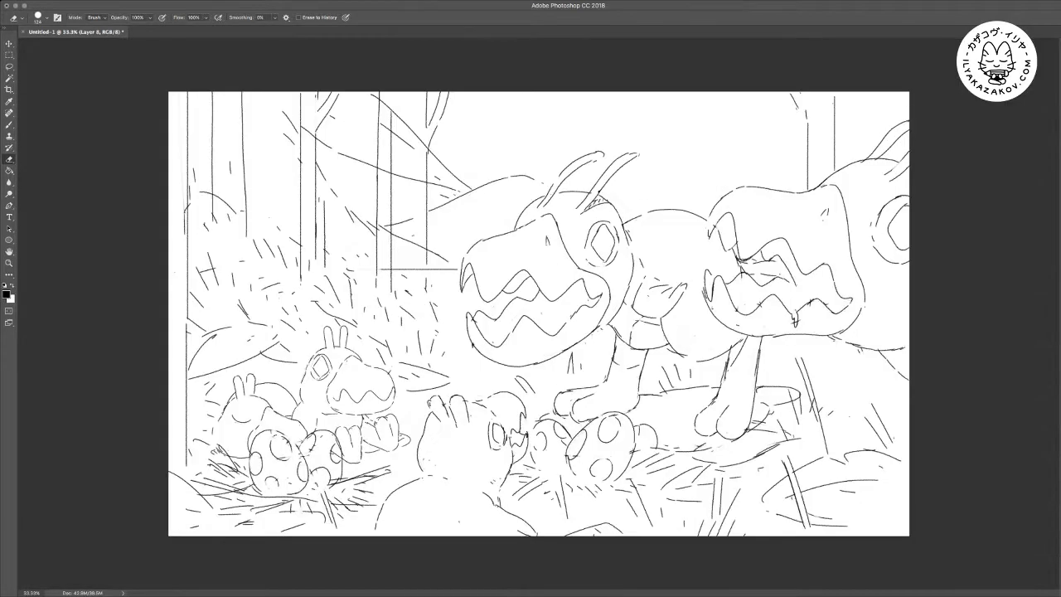
key(v)
key(e)
click(379, 170)
click(390, 130)
Lower the merged sketch layer's opacity to 20% and create a new layer for inking with the brush
click(9, 43)
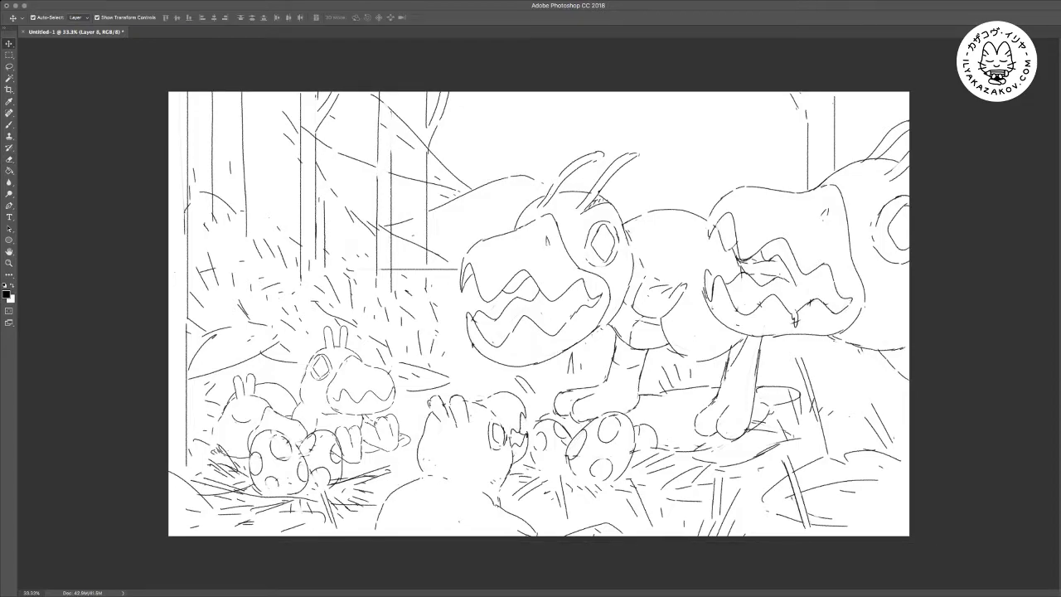
key(2)
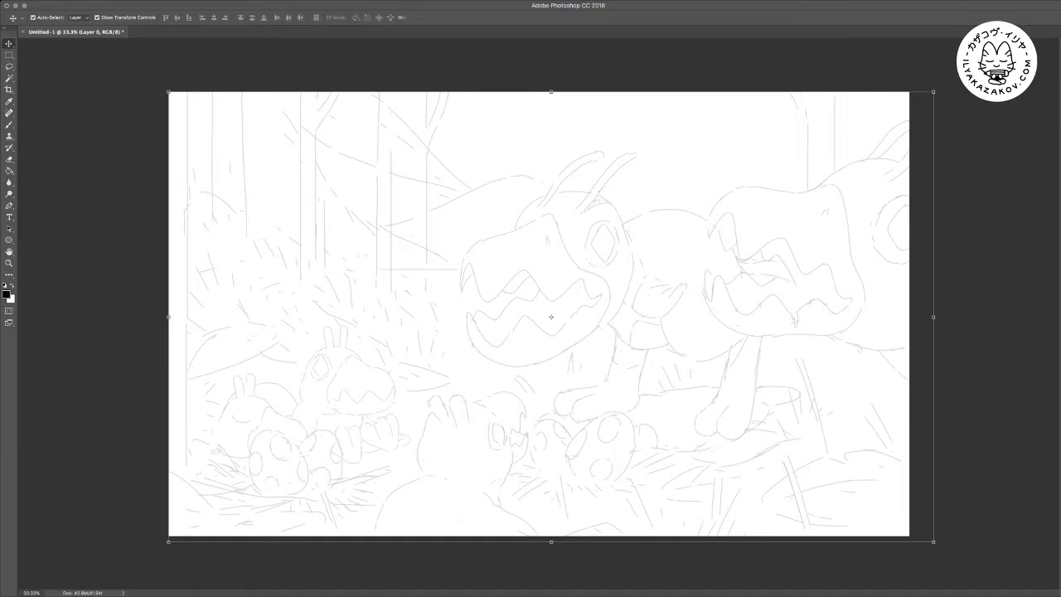
key(ctrl+shift+alt+n)
key(b)
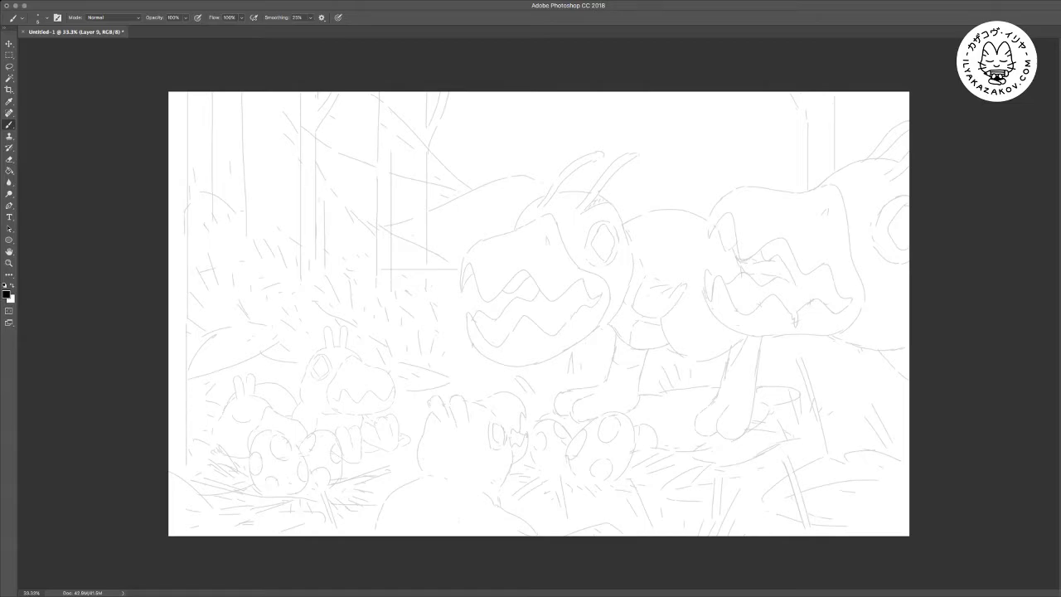
drag(504, 286, 544, 226)
drag(528, 279, 553, 241)
key(e)
mouse_move(541, 229)
mouse_down()
mouse_move(511, 272)
mouse_move(548, 249)
mouse_up()
key(b)
drag(486, 302, 506, 265)
key(e)
key(b)
Ink the back of the seated baby creature's head, its first ear and the start of the second ear in black
key(super+plus)
key(super+plus)
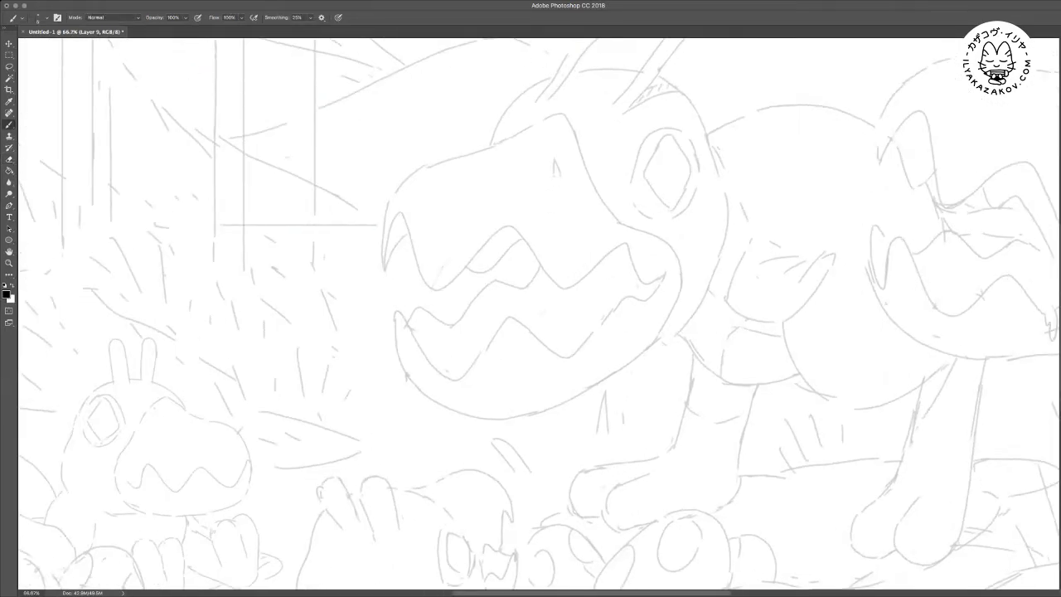
drag(365, 357, 674, 273)
key(ctrl+plus)
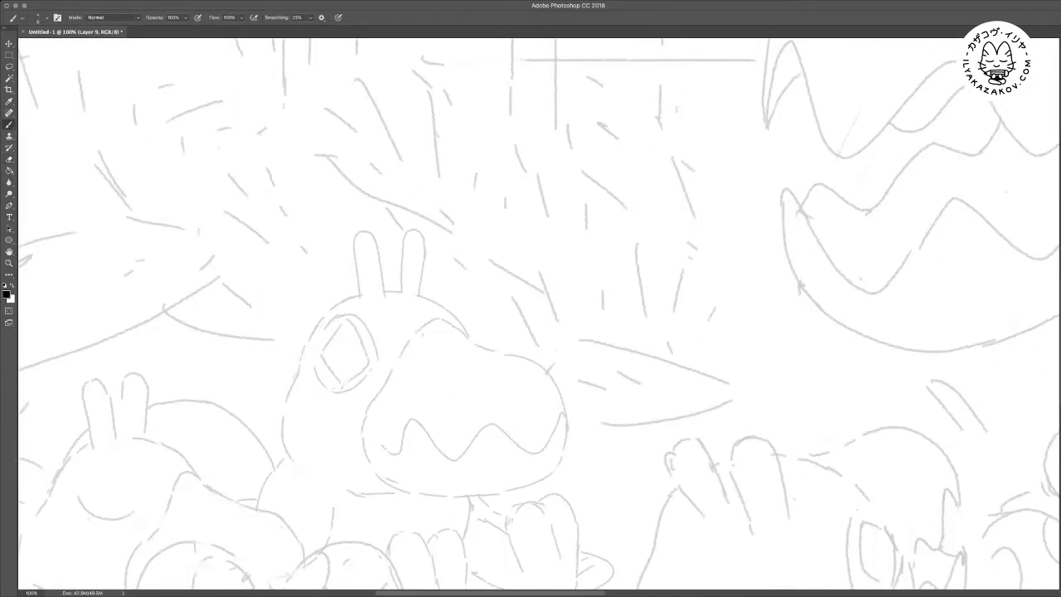
scroll(531, 314, down, 4)
scroll(531, 315, left, 4)
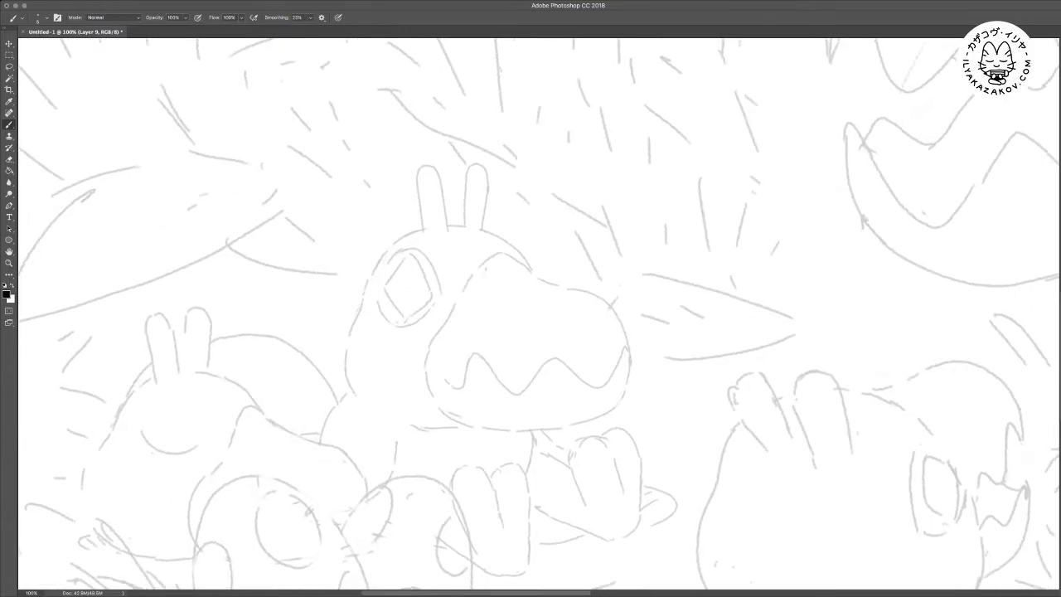
scroll(531, 315, up, 2)
scroll(530, 315, right, 2)
mouse_move(345, 439)
mouse_down()
mouse_move(313, 407)
mouse_move(318, 357)
mouse_move(361, 282)
mouse_move(389, 262)
mouse_up()
key(super+equal)
scroll(539, 315, left, 2)
key(super+minus)
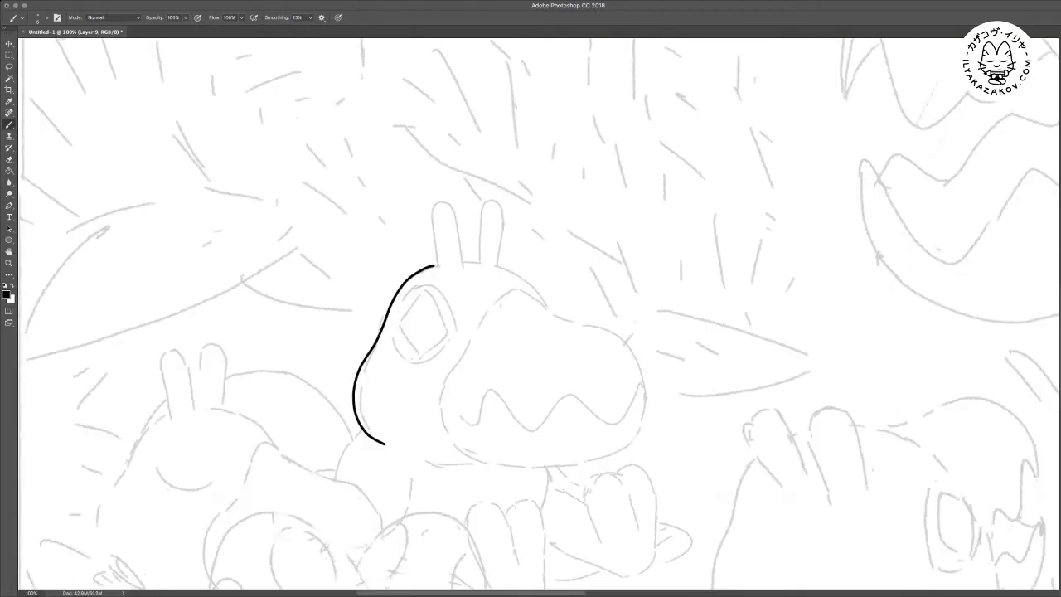
mouse_move(435, 268)
mouse_down()
mouse_move(434, 219)
mouse_move(448, 200)
mouse_move(464, 265)
mouse_move(479, 250)
mouse_move(482, 212)
mouse_move(501, 200)
mouse_move(505, 241)
mouse_move(488, 204)
mouse_up()
Reduce the eraser size and erase the inked edge of the second ear down to its base
key(e)
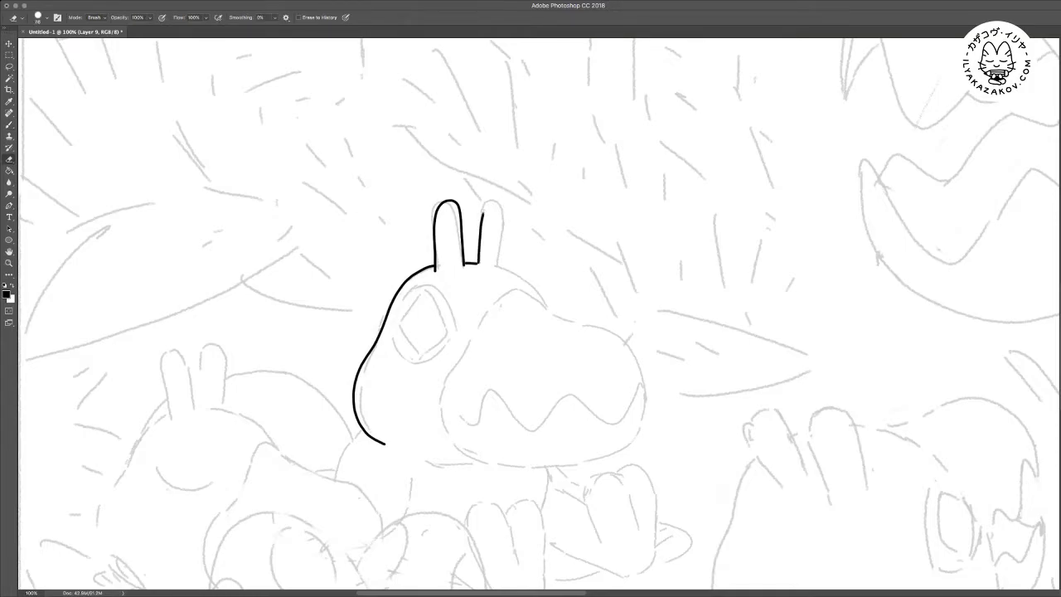
key([)
key([)
key([)
key([)
key([)
key(bracketright)
key(bracketright)
drag(483, 210, 481, 232)
key(bracketleft)
key(bracketleft)
key(bracketleft)
key(bracketleft)
key(bracketleft)
drag(479, 233, 480, 252)
key(bracketright)
key(bracketright)
key(b)
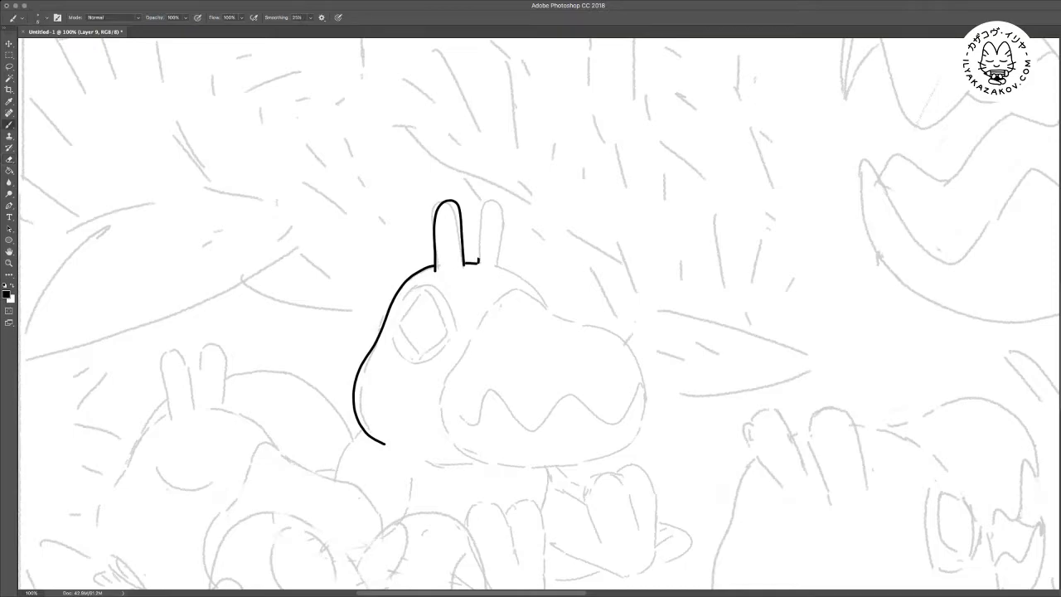
Ink the seated baby creature's second ear and the rounded outline of its eye in black
mouse_move(479, 256)
mouse_down()
mouse_move(483, 211)
mouse_move(496, 201)
mouse_move(507, 209)
mouse_move(504, 265)
mouse_move(448, 252)
mouse_up()
mouse_move(332, 316)
mouse_down()
mouse_move(337, 337)
mouse_move(366, 353)
mouse_move(390, 332)
mouse_up()
mouse_move(332, 315)
mouse_down()
mouse_move(346, 279)
mouse_move(366, 272)
mouse_move(384, 280)
mouse_move(389, 328)
mouse_up()
drag(464, 348, 424, 311)
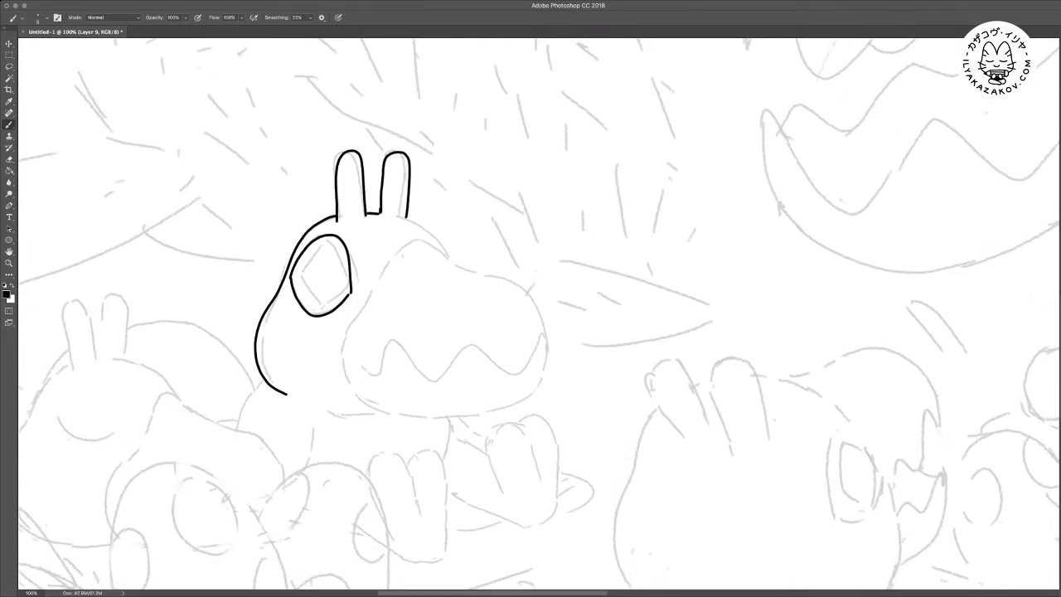
Ink the forehead curve in front of the second ear and the rear edge of the baby creature's snout
drag(407, 218, 435, 246)
scroll(539, 315, down, 1)
scroll(538, 315, left, 1)
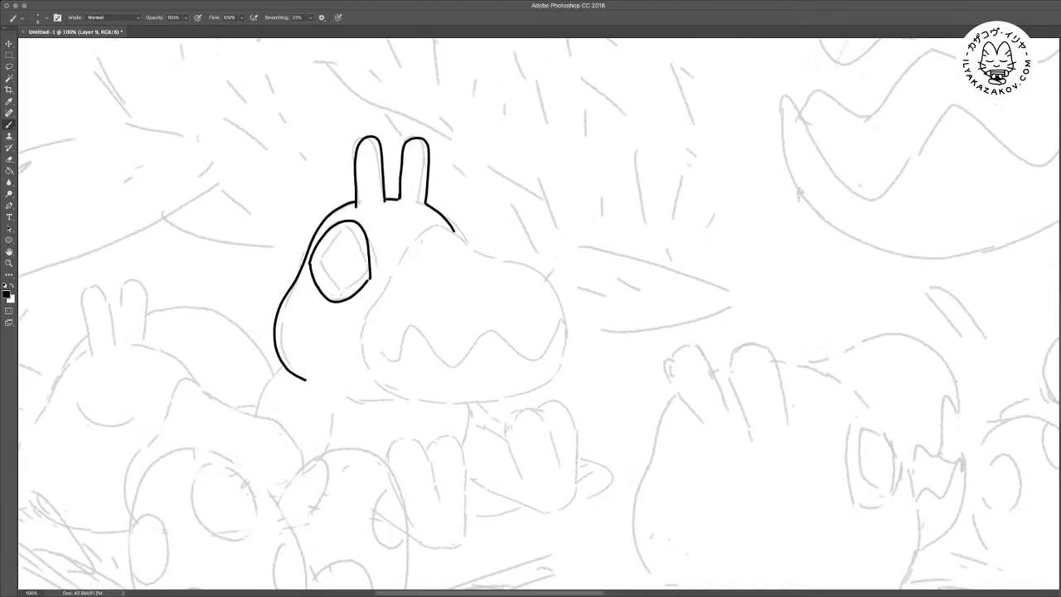
scroll(539, 315, left, 1)
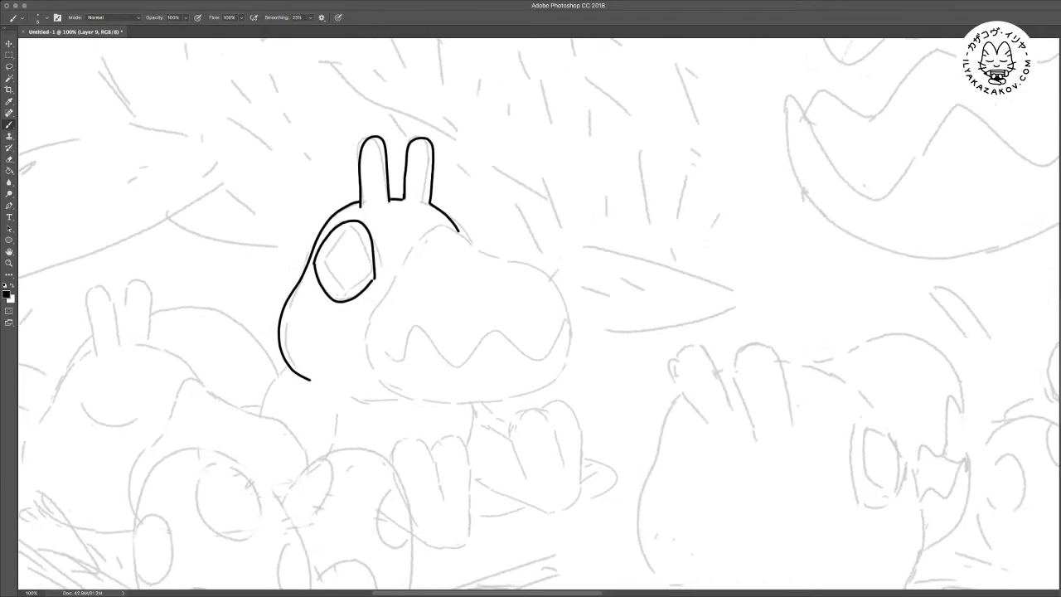
mouse_move(450, 229)
mouse_down()
mouse_move(434, 229)
mouse_move(381, 299)
mouse_move(365, 346)
mouse_move(391, 398)
mouse_up()
scroll(538, 315, up, 2)
scroll(539, 315, left, 2)
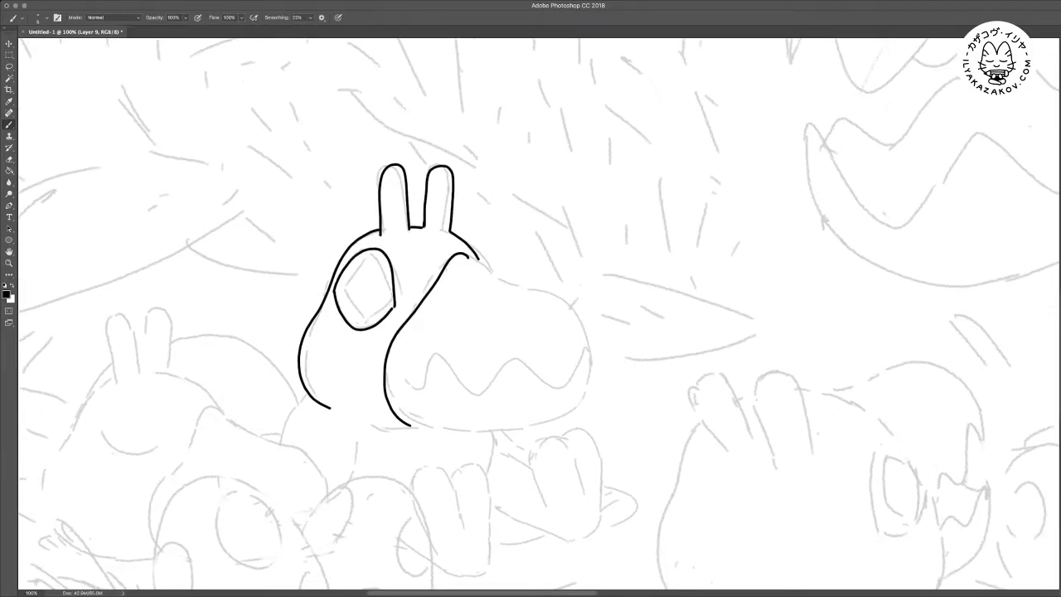
Draw the diamond-shaped pupil inside the baby creature's eye, fill it black and clear the selection
mouse_move(343, 290)
mouse_down()
mouse_move(358, 322)
mouse_move(383, 303)
mouse_move(346, 280)
mouse_move(375, 259)
mouse_move(386, 298)
mouse_up()
key(w)
click(364, 290)
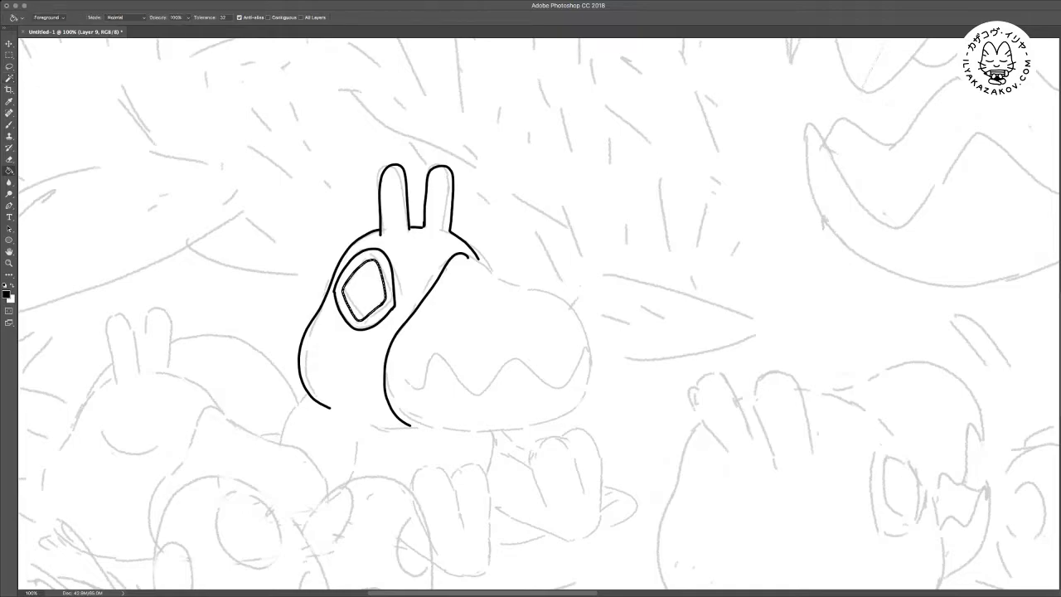
key(alt+BackSpace)
key(m)
key(ctrl+d)
Ink the top edge of the baby creature's snout, cleaning up the line with the eraser
drag(480, 258, 436, 244)
key(b)
key(e)
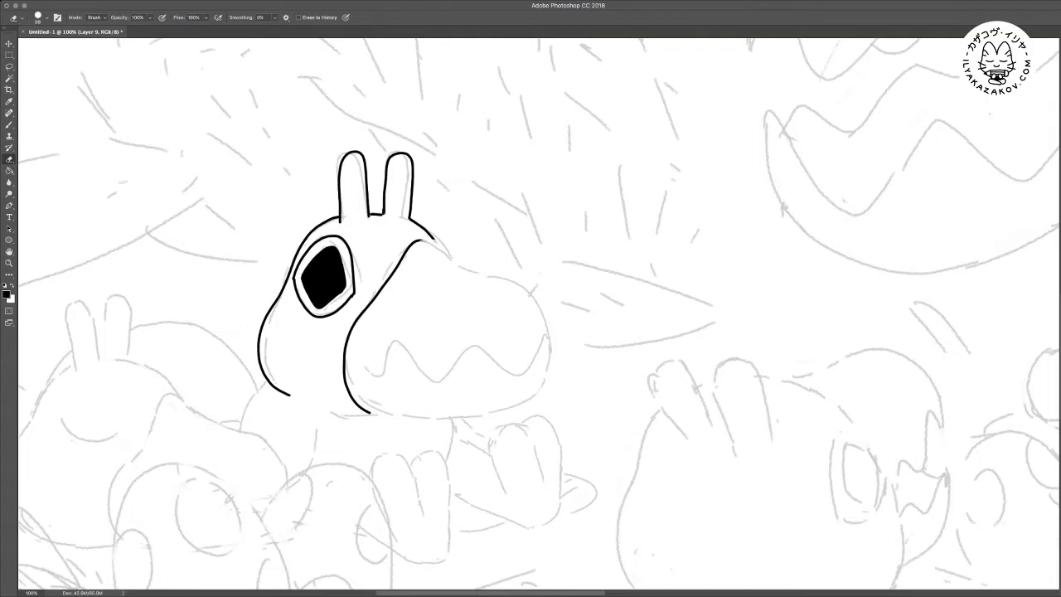
mouse_move(408, 270)
mouse_down()
mouse_move(418, 242)
mouse_move(400, 263)
mouse_move(436, 241)
mouse_move(403, 257)
mouse_move(428, 241)
mouse_move(524, 296)
mouse_move(551, 333)
mouse_move(554, 374)
mouse_move(516, 413)
mouse_up()
key(b)
key(e)
drag(549, 325, 515, 413)
key(b)
Ink the snout's lower edge along the chin and erase stray bits of the line
mouse_move(370, 412)
mouse_down()
mouse_move(463, 436)
mouse_move(368, 414)
mouse_move(347, 382)
mouse_move(387, 412)
mouse_move(436, 417)
mouse_move(537, 400)
mouse_move(527, 390)
mouse_move(506, 406)
mouse_move(532, 393)
mouse_move(548, 363)
mouse_move(538, 316)
mouse_move(585, 270)
mouse_move(506, 425)
mouse_move(438, 430)
mouse_move(457, 426)
mouse_up()
key(e)
key(b)
key(e)
key(b)
key(e)
key(b)
key(super+plus)
key(e)
key(b)
key(e)
drag(458, 422, 514, 409)
key(b)
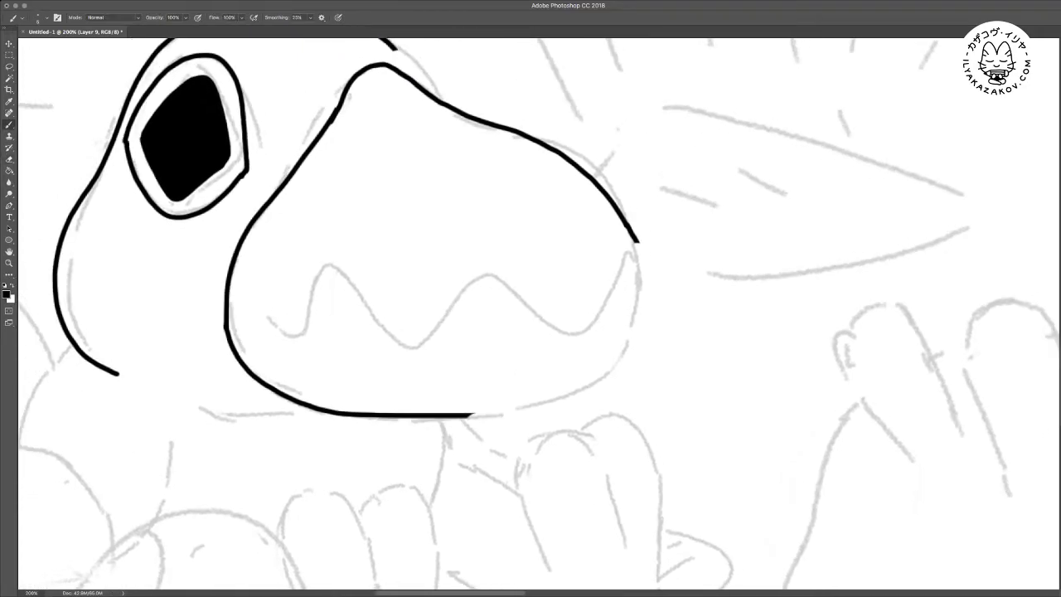
Ink the zigzag tooth line and a small solid nostril, and extend the forehead line to meet the snout
mouse_move(257, 306)
mouse_down()
mouse_move(277, 332)
mouse_move(304, 319)
mouse_move(329, 267)
mouse_move(404, 346)
mouse_move(504, 262)
mouse_move(587, 344)
mouse_move(620, 303)
mouse_move(637, 242)
mouse_up()
drag(581, 265, 707, 301)
mouse_move(458, 206)
mouse_down()
mouse_move(476, 186)
mouse_move(463, 204)
mouse_up()
key(e)
key(b)
drag(475, 187, 469, 204)
drag(530, 249, 478, 288)
drag(468, 124, 488, 156)
Trim the front end of the snout line and close the snout outline around its front and lower edge
scroll(531, 315, down, 3)
key(e)
drag(713, 232, 709, 248)
key(b)
mouse_move(696, 213)
mouse_down()
mouse_move(707, 249)
mouse_move(701, 292)
mouse_up()
key(ctrl+z)
mouse_move(711, 239)
mouse_down()
mouse_move(694, 355)
mouse_move(644, 391)
mouse_up()
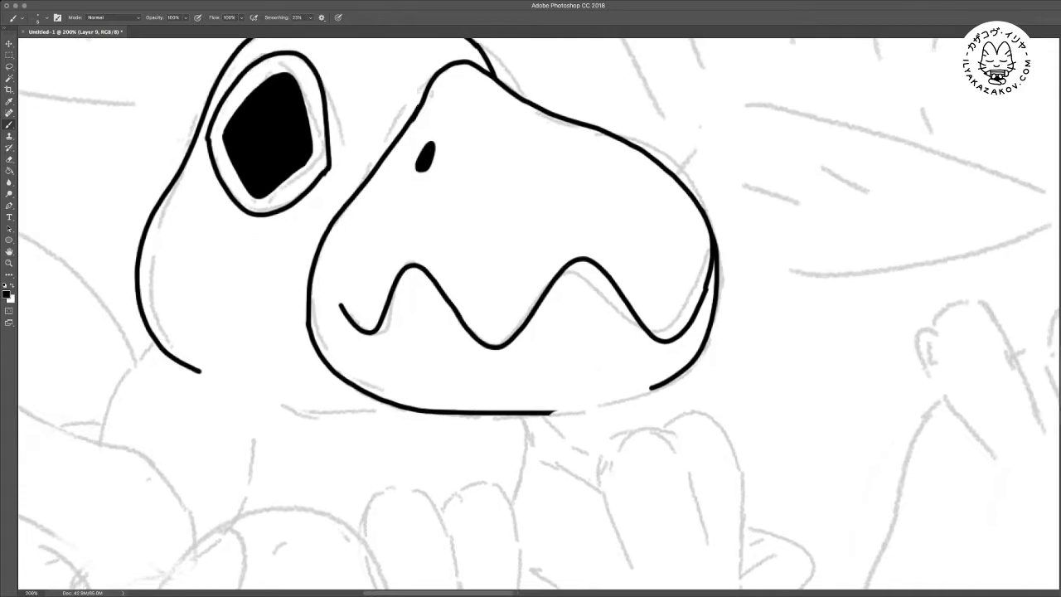
drag(564, 373, 646, 247)
drag(632, 288, 732, 261)
Ink the baby creature's shoulder line behind its cheek and the curved throat line beneath its snout
key(super+minus)
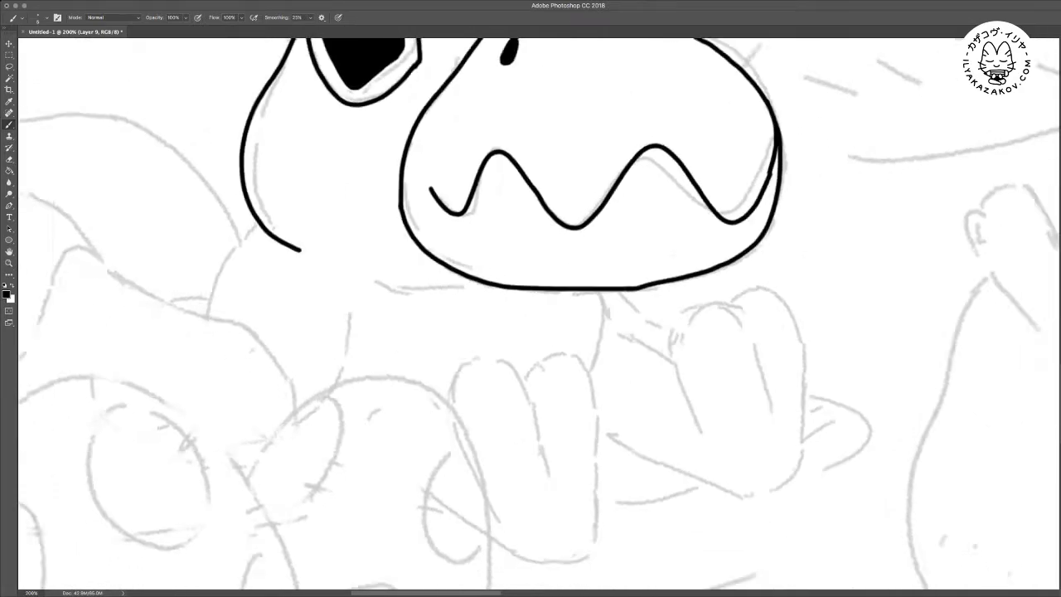
mouse_move(530, 282)
mouse_down()
mouse_move(490, 336)
mouse_move(513, 324)
mouse_up()
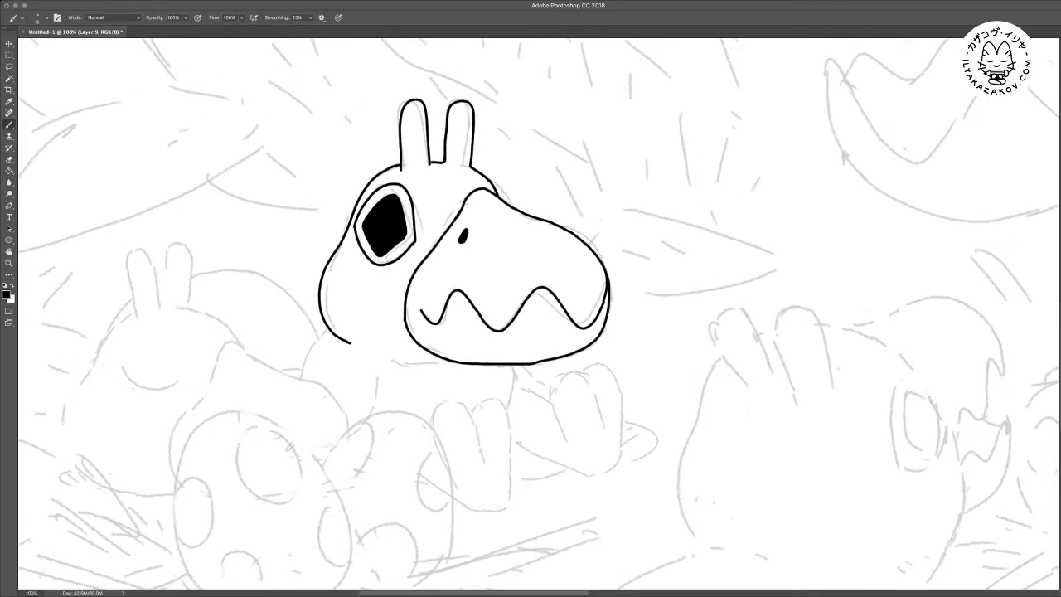
scroll(548, 305, up, 3)
scroll(530, 313, left, 2)
scroll(530, 313, left, 4)
scroll(530, 313, down, 2)
drag(362, 233, 303, 323)
scroll(530, 313, right, 2)
scroll(531, 314, up, 1)
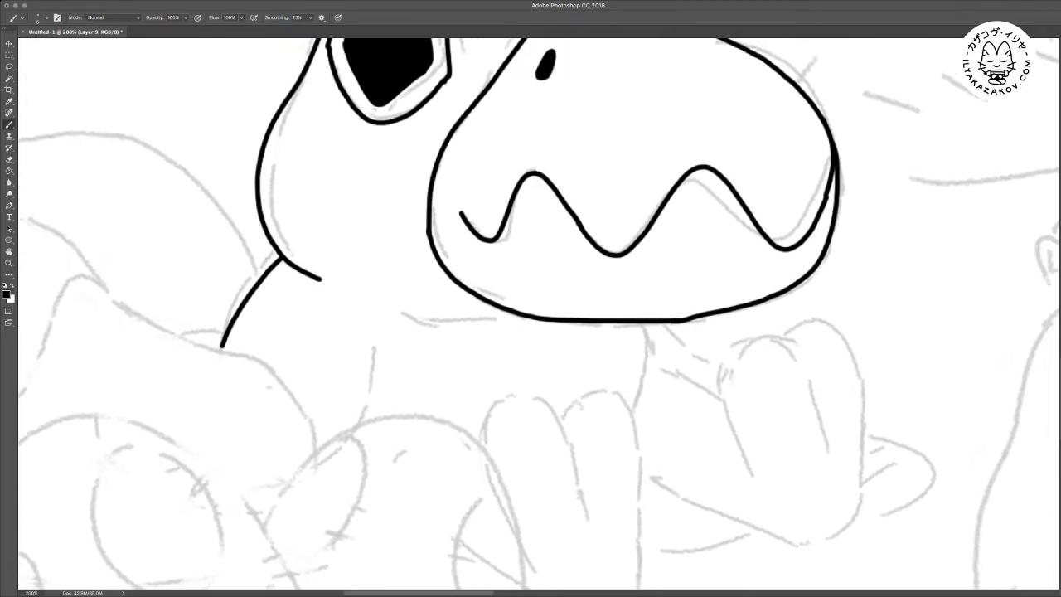
mouse_move(370, 302)
mouse_down()
mouse_move(475, 330)
mouse_move(559, 323)
mouse_up()
scroll(530, 313, right, 1)
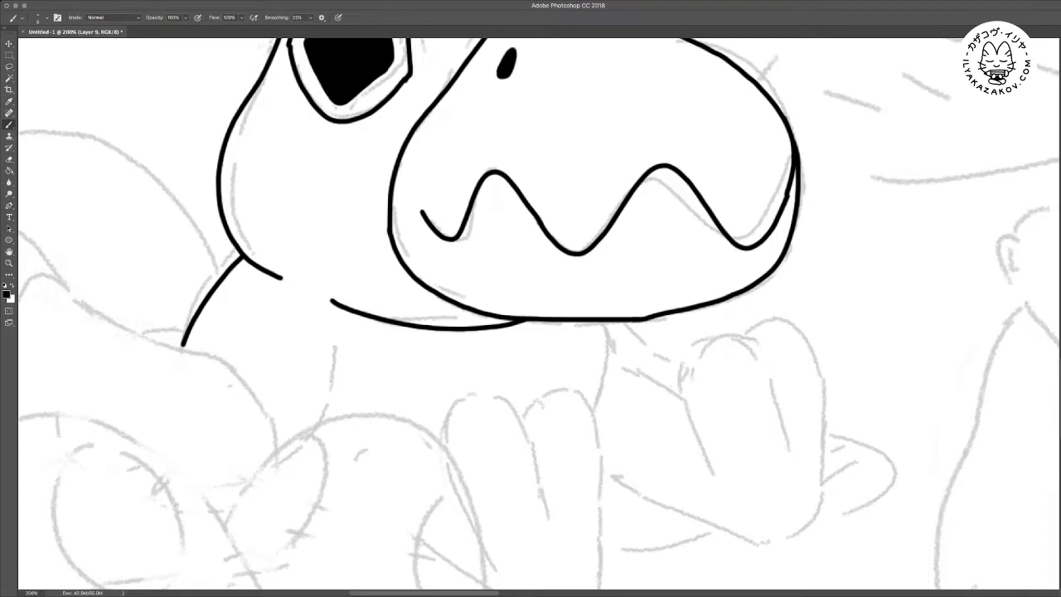
Ink the raised two-toed foot and the short front edge of the body beneath the snout
scroll(538, 313, up, 3)
key(super+minus)
scroll(539, 313, right, 3)
scroll(538, 313, down, 3)
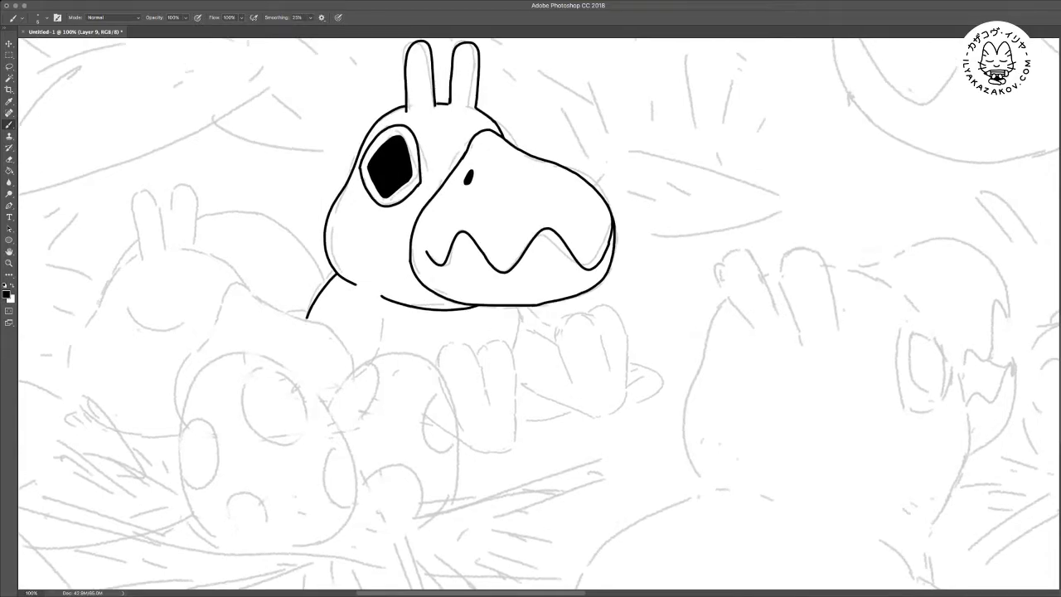
mouse_move(576, 384)
mouse_down()
mouse_move(562, 336)
mouse_move(579, 313)
mouse_move(601, 335)
mouse_move(612, 374)
mouse_up()
mouse_move(596, 317)
mouse_down()
mouse_move(615, 304)
mouse_move(629, 318)
mouse_move(629, 350)
mouse_move(618, 411)
mouse_move(595, 418)
mouse_move(656, 446)
mouse_up()
key(ctrl+z)
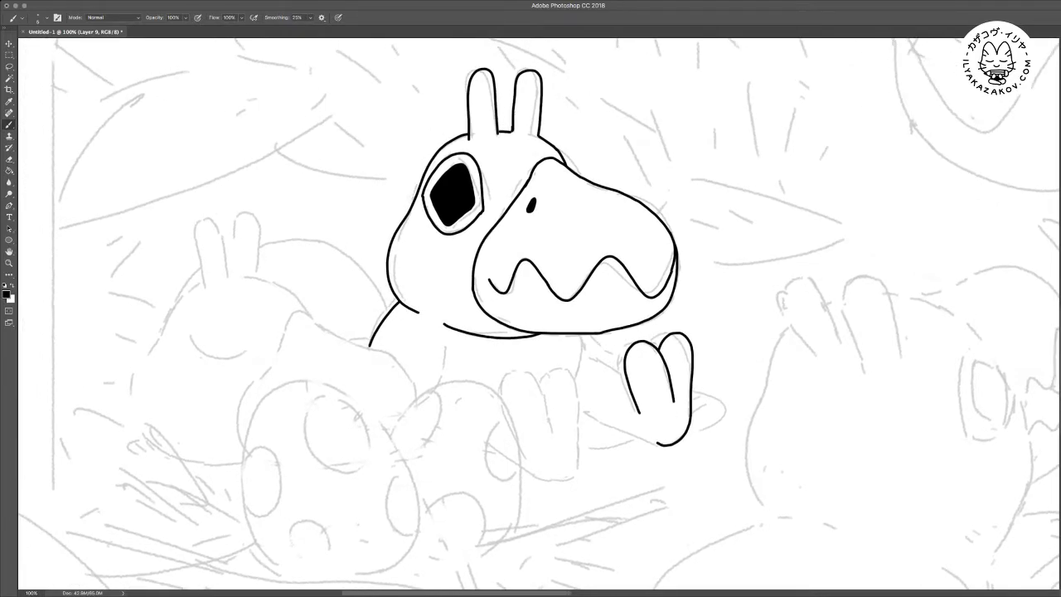
mouse_move(582, 336)
mouse_down()
mouse_move(577, 379)
mouse_move(631, 393)
mouse_move(335, 422)
mouse_up()
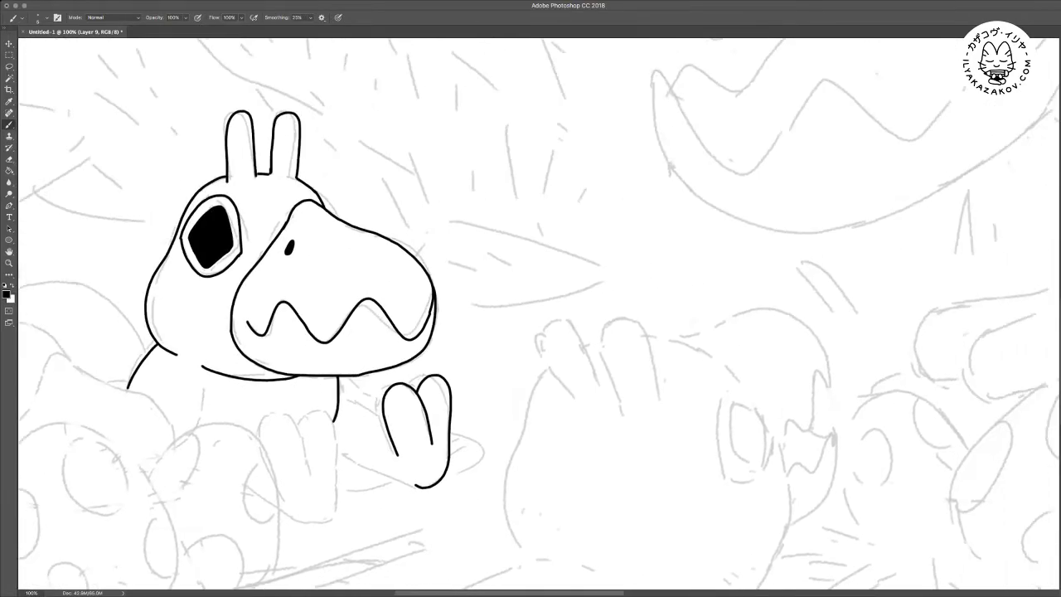
Ink the two rounded ears of the creature seen from behind, with small tick marks near their tips
key(super+0)
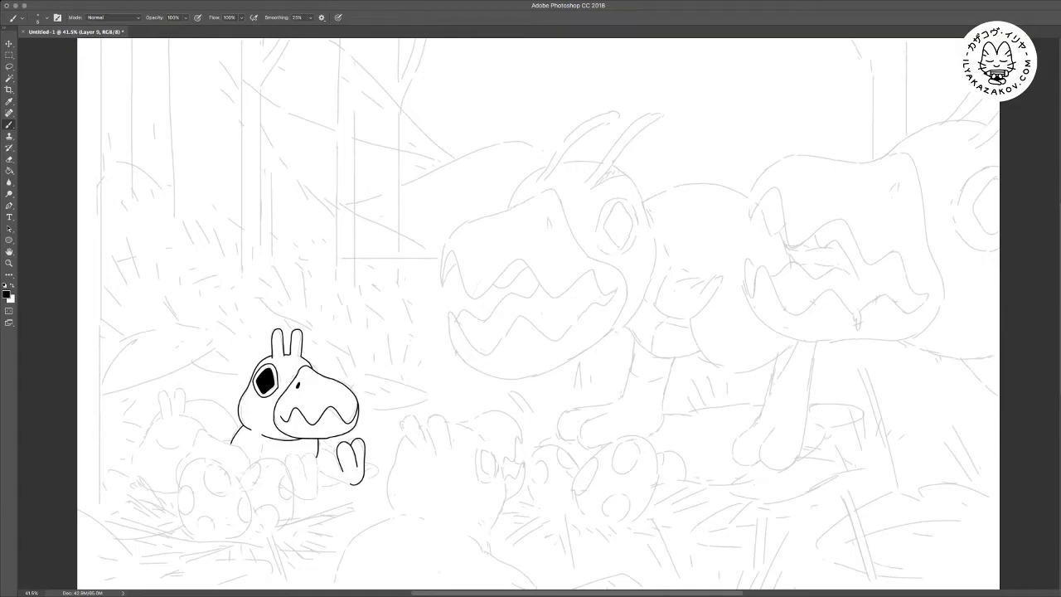
key(super+plus)
drag(538, 398, 363, 227)
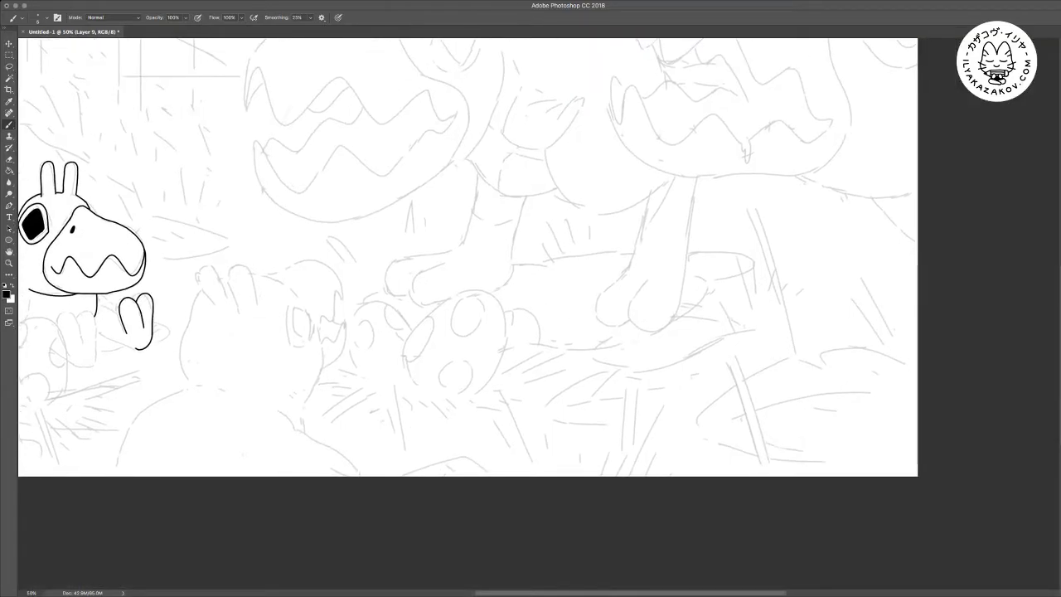
key(super+plus)
key(super+plus)
drag(302, 304, 775, 331)
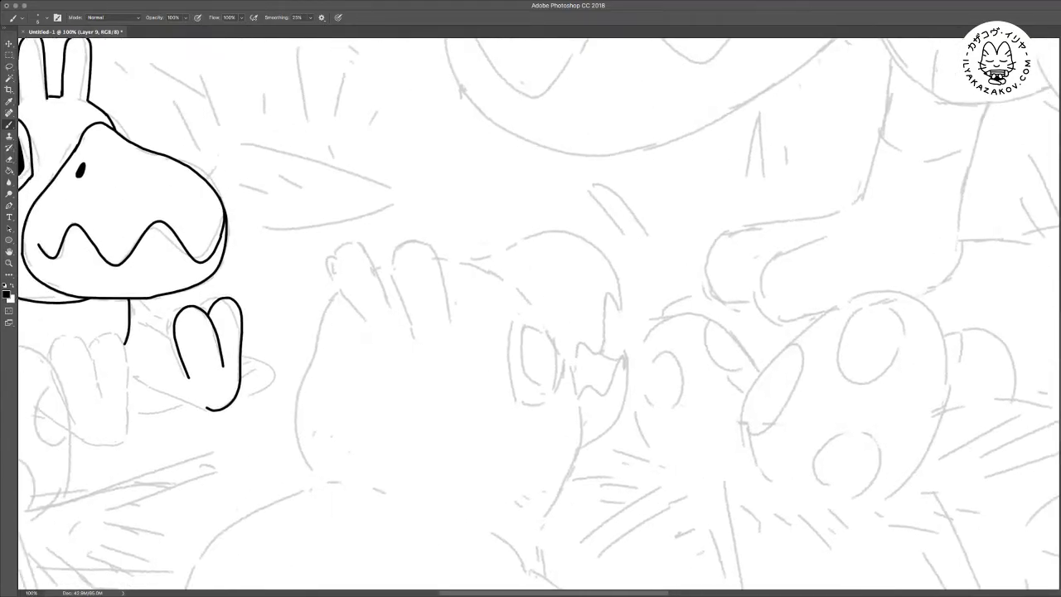
mouse_move(413, 332)
mouse_down()
mouse_move(394, 269)
mouse_move(417, 241)
mouse_up()
key(ctrl+z)
mouse_move(416, 332)
mouse_down()
mouse_move(395, 271)
mouse_move(403, 241)
mouse_move(433, 248)
mouse_move(455, 325)
mouse_up()
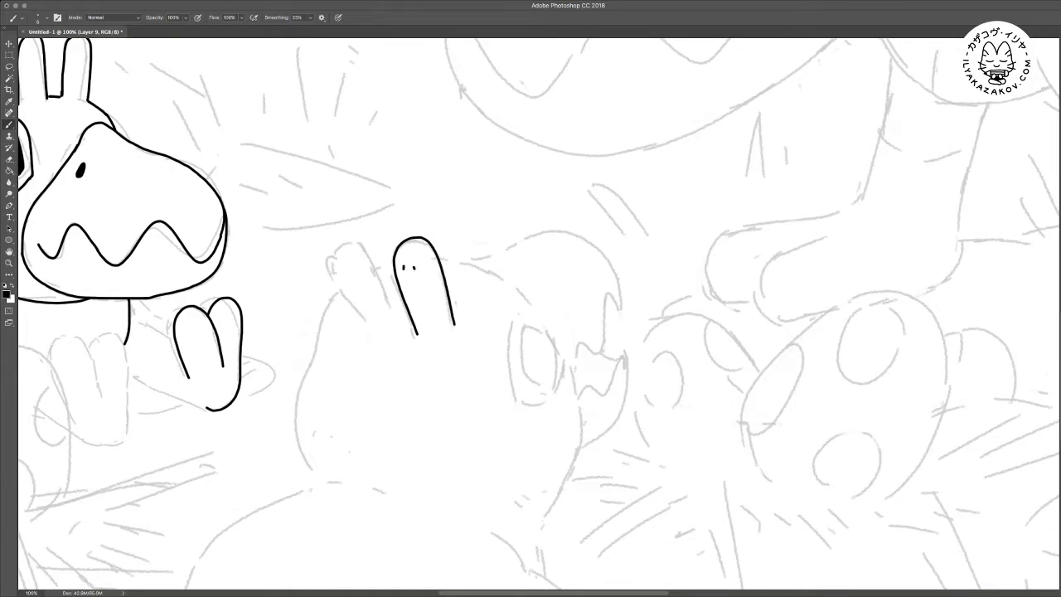
drag(429, 263, 445, 289)
mouse_move(375, 340)
mouse_down()
mouse_move(339, 285)
mouse_move(342, 252)
mouse_move(366, 250)
mouse_move(408, 318)
mouse_up()
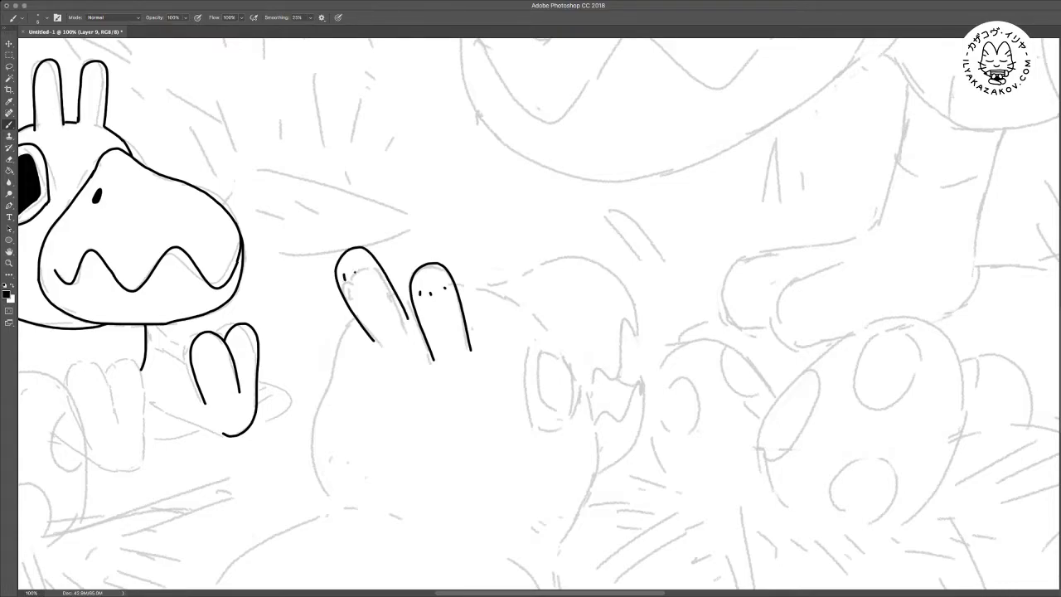
Ink the far side of the second creature's head from its first ear down to the neck
scroll(537, 313, down, 5)
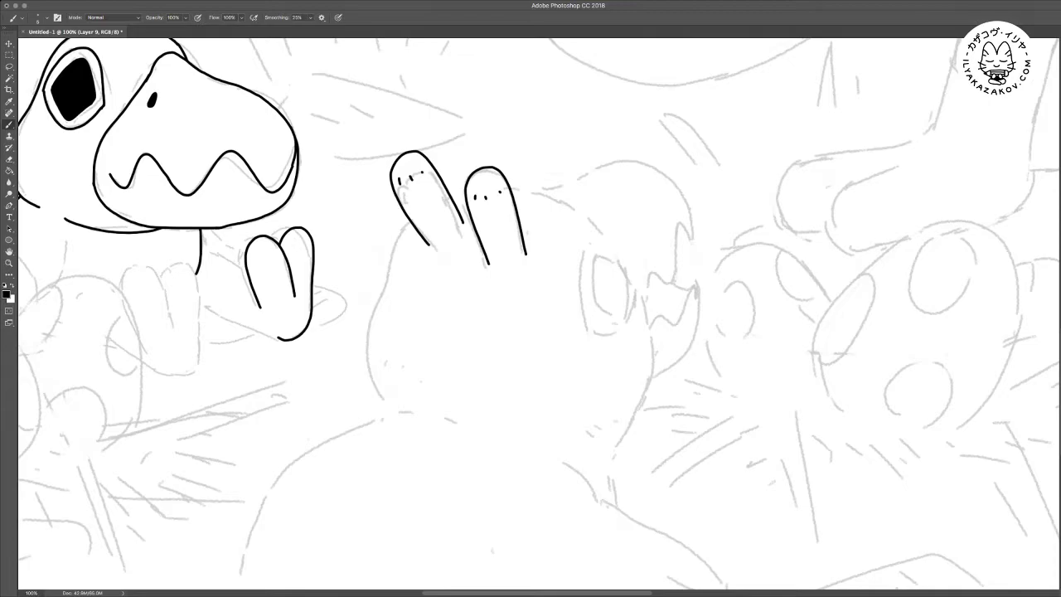
mouse_move(408, 224)
mouse_down()
mouse_move(376, 317)
mouse_move(367, 412)
mouse_up()
scroll(537, 313, down, 8)
drag(415, 231, 381, 247)
key(ctrl+z)
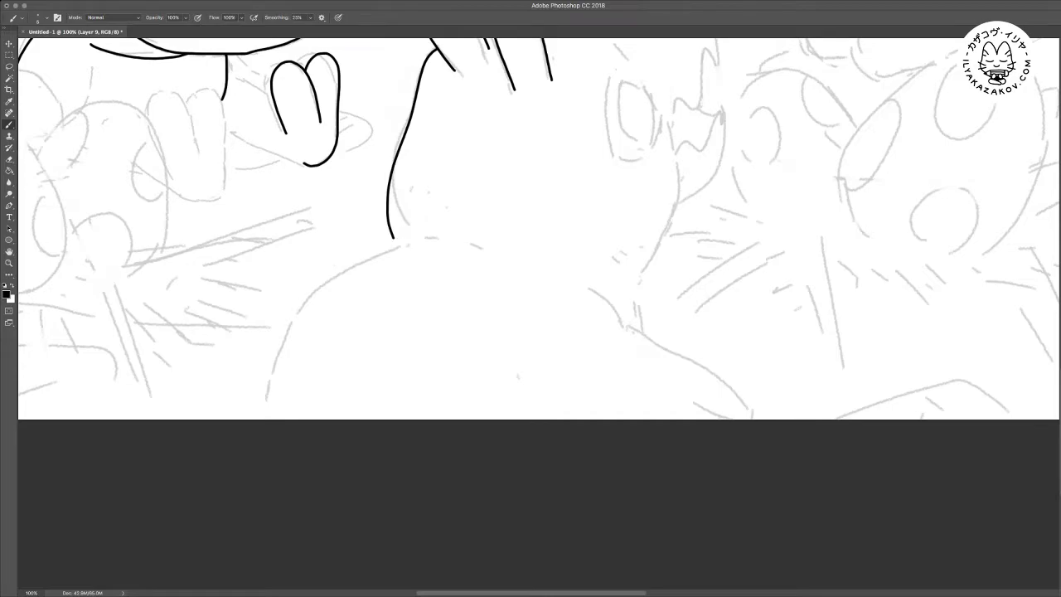
Ink both sides of the creature's back down to the canvas edge, with short neck marks and a small fold line
mouse_move(251, 419)
mouse_down()
mouse_move(280, 342)
mouse_move(340, 272)
mouse_move(409, 231)
mouse_move(342, 293)
mouse_up()
key(e)
key(b)
scroll(539, 257, down, 1)
scroll(539, 257, right, 1)
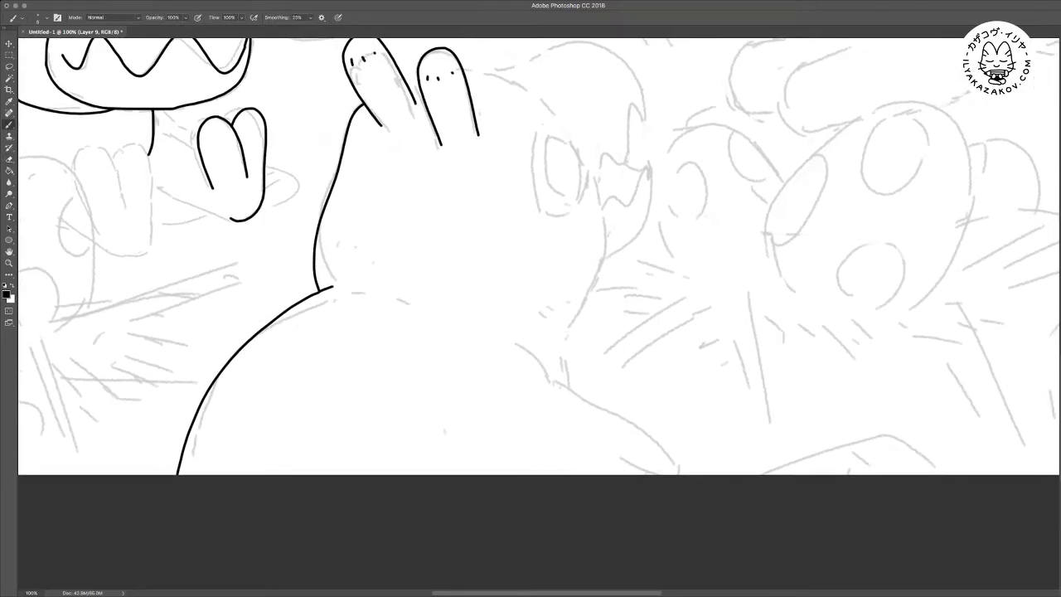
drag(357, 282, 367, 284)
mouse_move(477, 324)
mouse_down()
mouse_move(546, 381)
mouse_move(616, 414)
mouse_move(681, 474)
mouse_up()
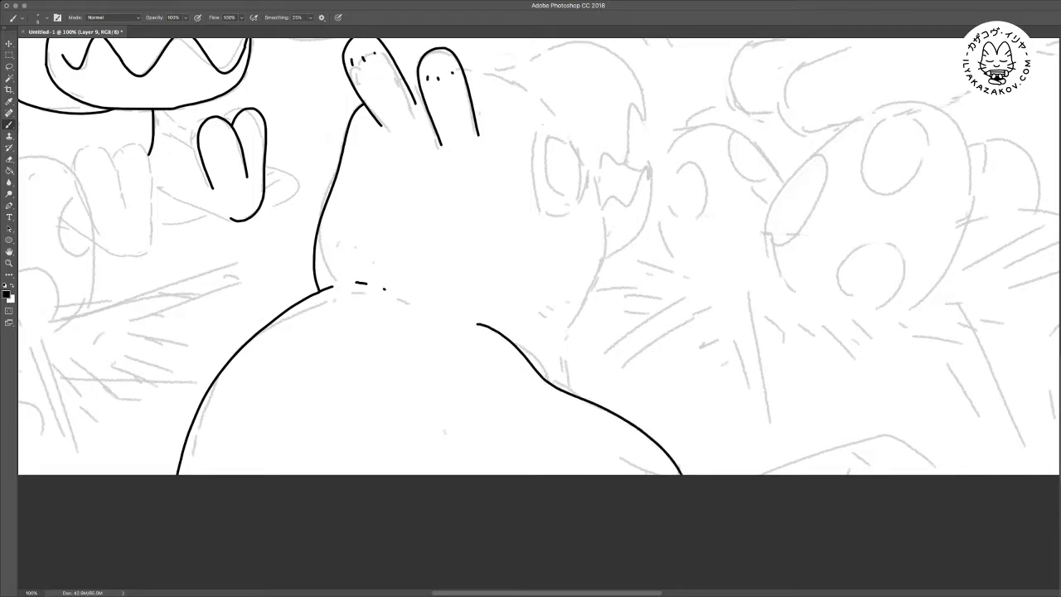
drag(600, 456, 632, 476)
scroll(539, 331, up, 5)
scroll(539, 331, left, 1)
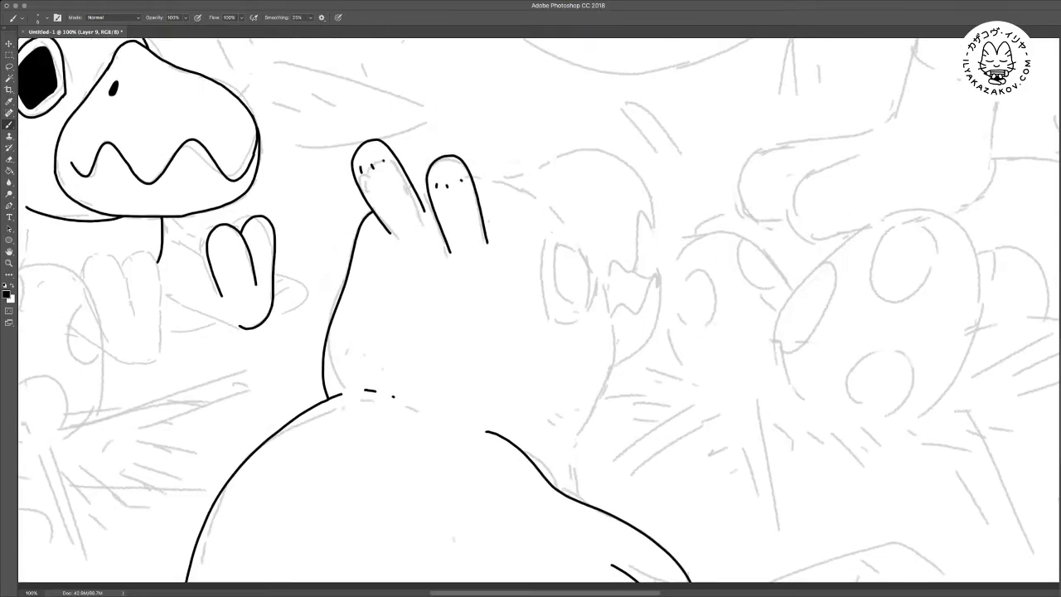
mouse_move(471, 178)
mouse_down()
mouse_move(535, 196)
mouse_move(572, 234)
mouse_move(615, 324)
mouse_move(627, 387)
mouse_move(620, 428)
mouse_move(557, 488)
mouse_up()
scroll(538, 314, up, 3)
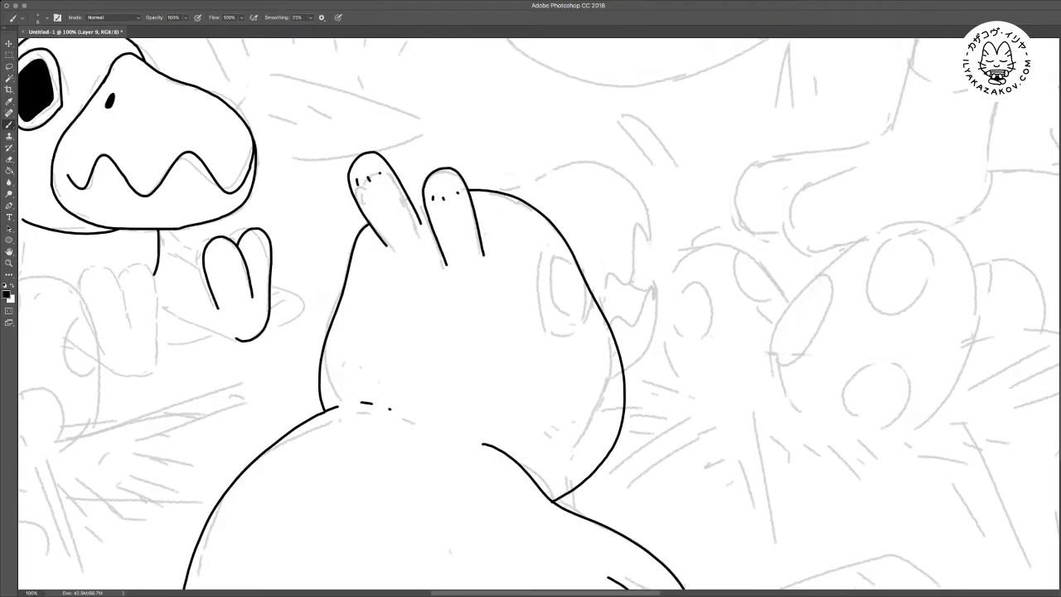
key(ctrl+z)
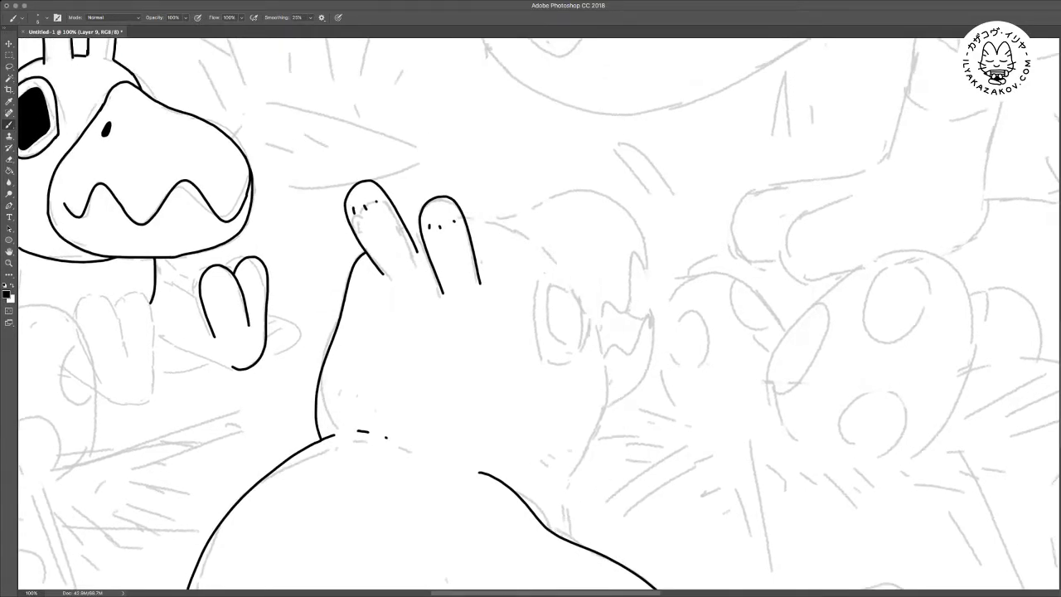
Ink the face side of the second creature's head from beside its ear down towards the shoulder
mouse_move(466, 218)
mouse_down()
mouse_move(501, 220)
mouse_move(537, 245)
mouse_move(613, 378)
mouse_move(618, 431)
mouse_move(587, 497)
mouse_up()
scroll(539, 313, down, 3)
scroll(539, 313, up, 5)
scroll(538, 313, right, 2)
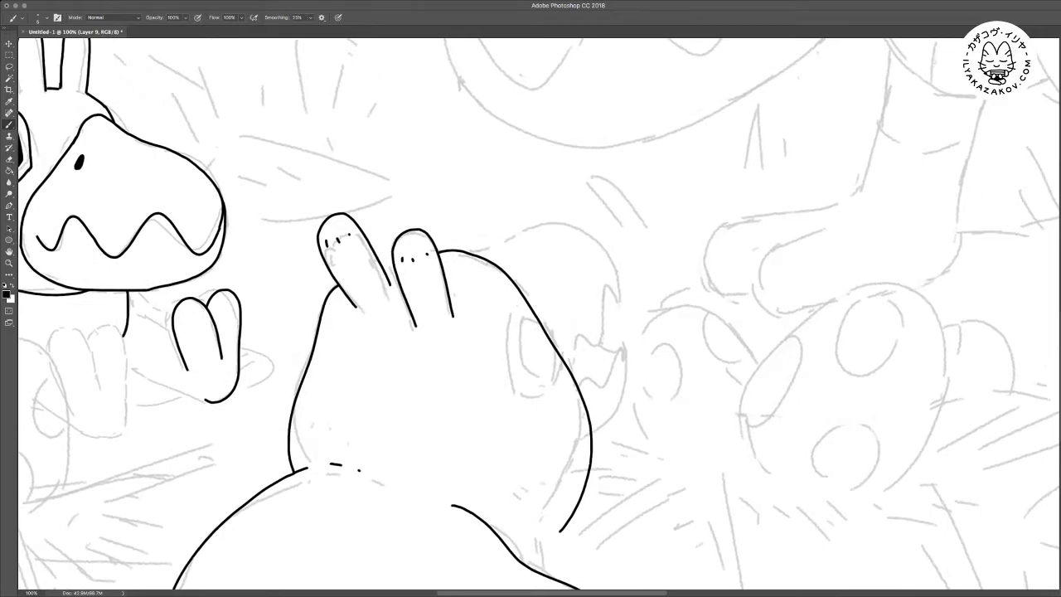
Ink the second creature's curved upper jaw with its pointed teeth and tidy the line with the eraser
mouse_move(473, 251)
mouse_down()
mouse_move(513, 215)
mouse_move(545, 210)
mouse_move(587, 244)
mouse_up()
key(super+z)
key(super+z)
mouse_move(469, 252)
mouse_down()
mouse_move(560, 204)
mouse_move(604, 230)
mouse_move(622, 286)
mouse_move(609, 278)
mouse_move(599, 343)
mouse_move(583, 335)
mouse_move(571, 370)
mouse_move(468, 358)
mouse_up()
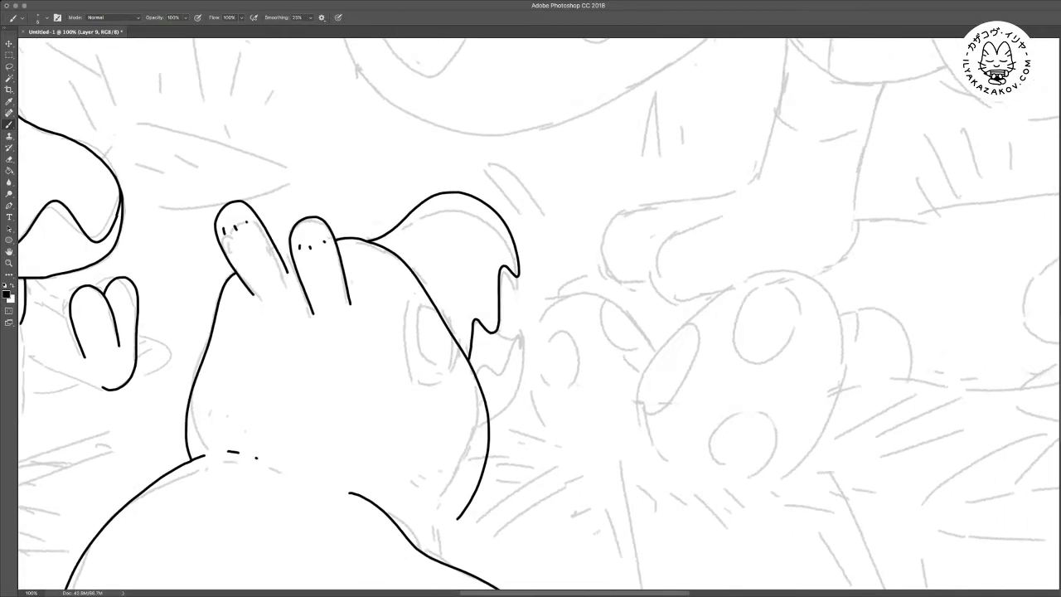
key(e)
mouse_move(473, 320)
mouse_down()
mouse_move(469, 352)
mouse_move(469, 325)
mouse_move(584, 349)
mouse_up()
key(b)
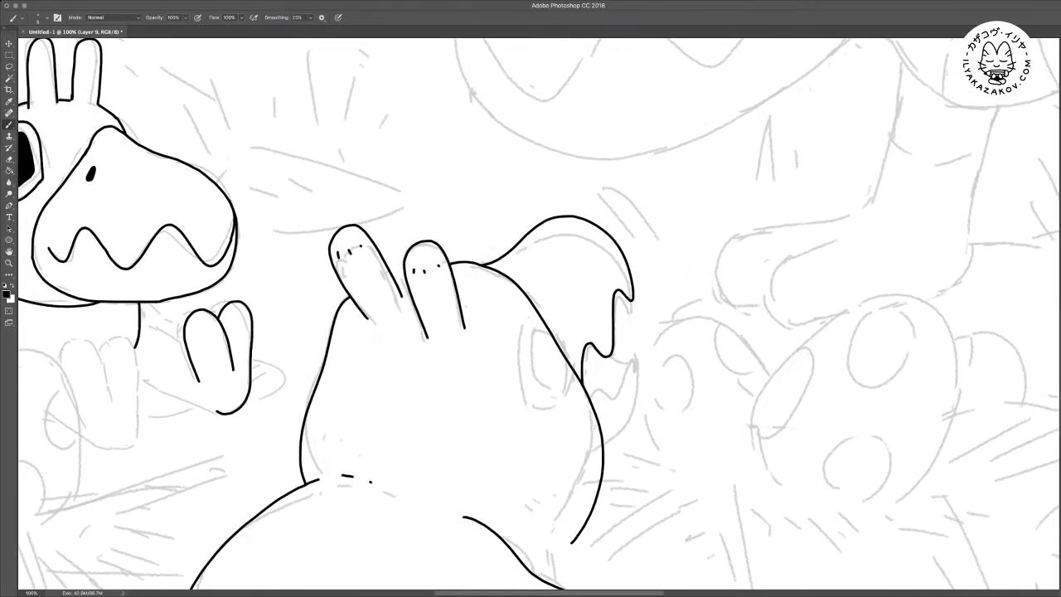
Ink the toothed lower jaw, fill the open mouth with black and clear the selection
mouse_move(593, 402)
mouse_down()
mouse_move(615, 398)
mouse_move(635, 346)
mouse_move(639, 404)
mouse_move(606, 448)
mouse_up()
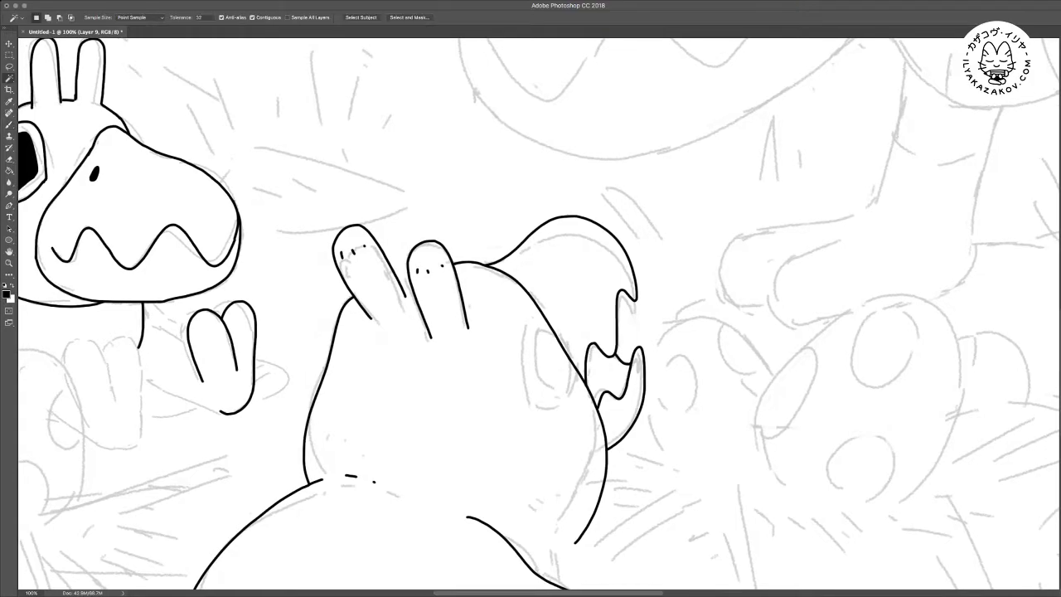
key(g)
click(607, 373)
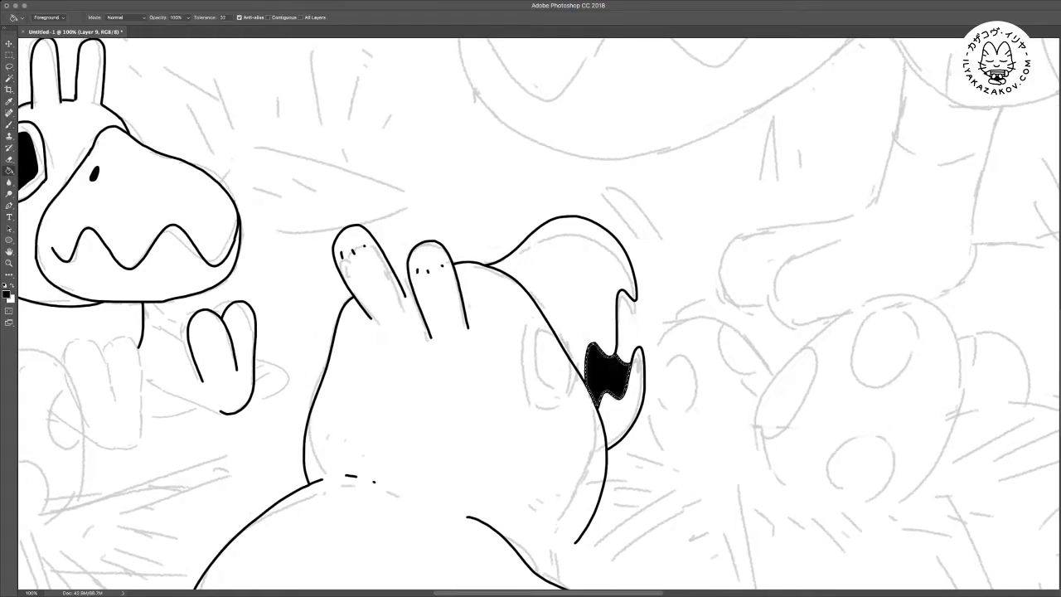
key(m)
key(super+d)
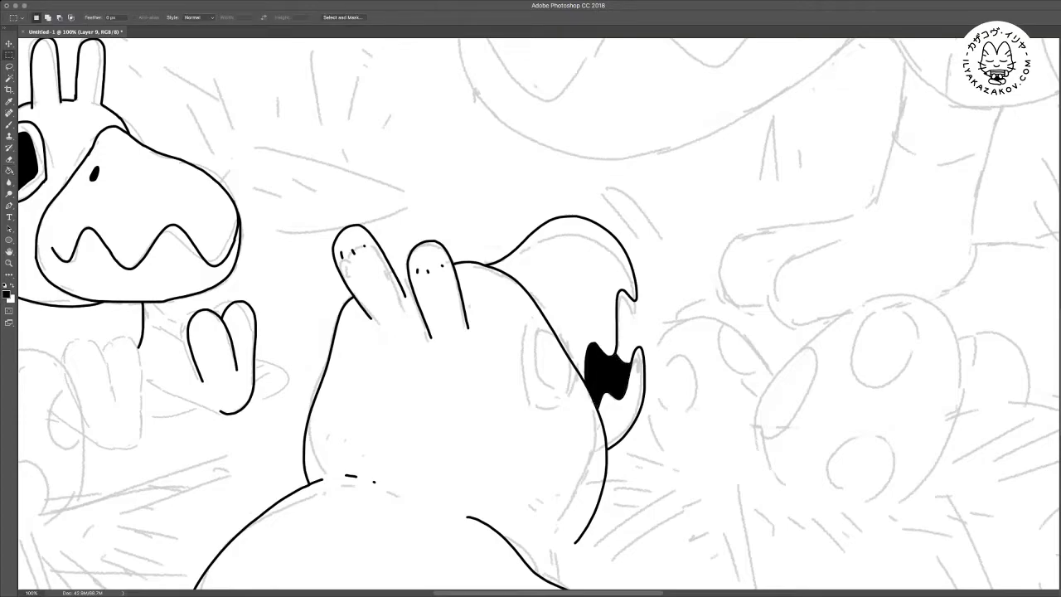
Ink the outline of the second creature's eye and erase the head line that crosses it
mouse_move(607, 373)
mouse_down()
mouse_move(649, 351)
mouse_move(645, 300)
mouse_up()
key(b)
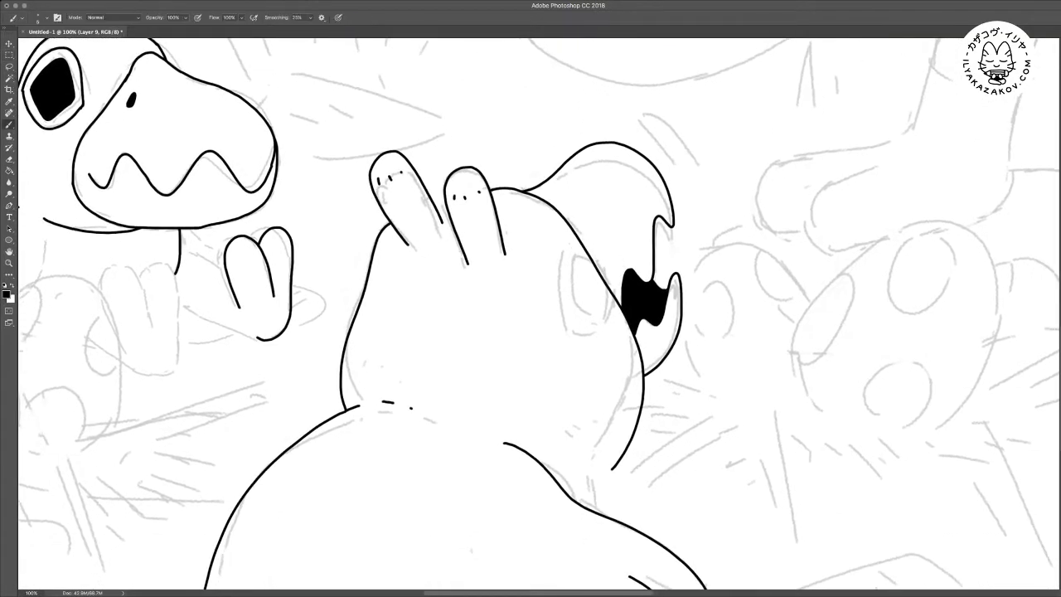
mouse_move(579, 244)
mouse_down()
mouse_move(563, 247)
mouse_move(566, 336)
mouse_move(585, 344)
mouse_move(607, 331)
mouse_move(616, 305)
mouse_move(495, 322)
mouse_up()
key(e)
drag(469, 272, 493, 313)
key(b)
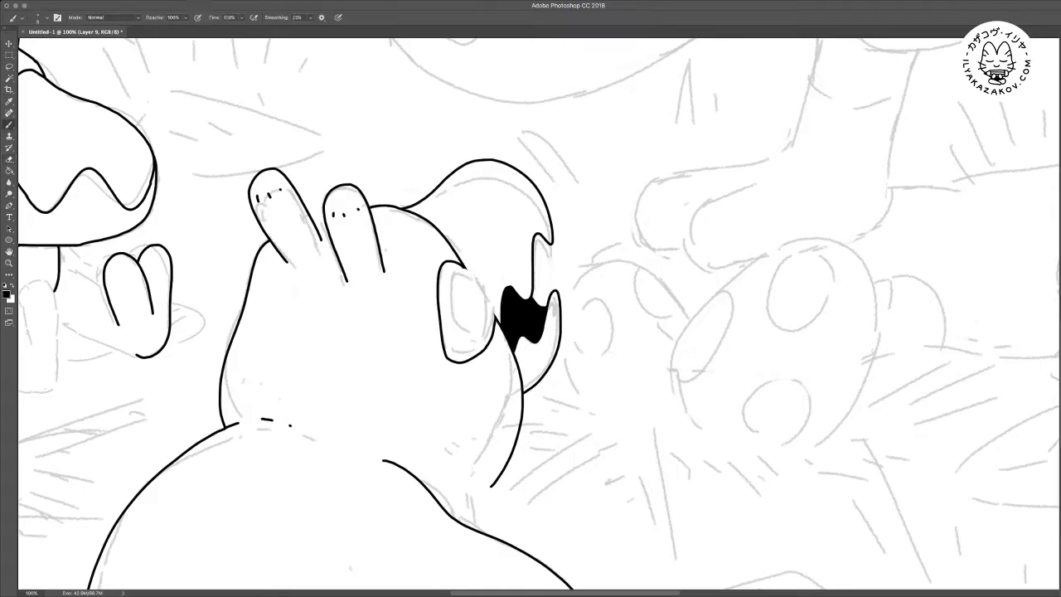
Ink the second creature's pupil against the face edge, fill it with black and clear the selection
drag(467, 269, 496, 317)
mouse_move(461, 268)
mouse_down()
mouse_move(470, 274)
mouse_move(454, 285)
mouse_move(459, 316)
mouse_move(470, 335)
mouse_move(489, 336)
mouse_up()
key(w)
click(472, 304)
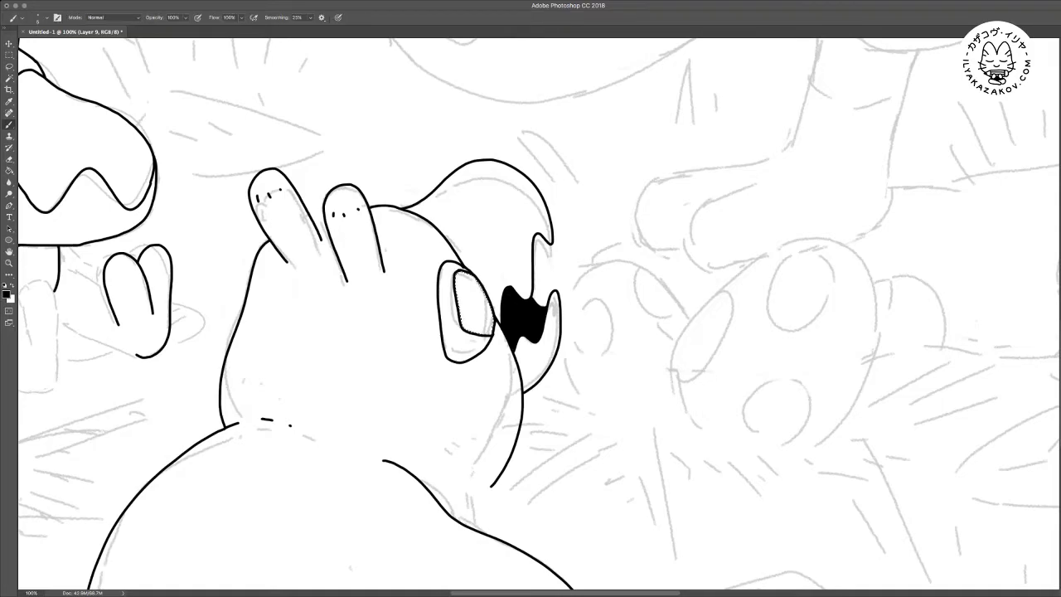
key(g)
click(472, 302)
key(ctrl+d)
key(m)
Add small dots to the second creature's upper jaw and extend its cheek line down to meet the shoulder
scroll(530, 313, down, 8)
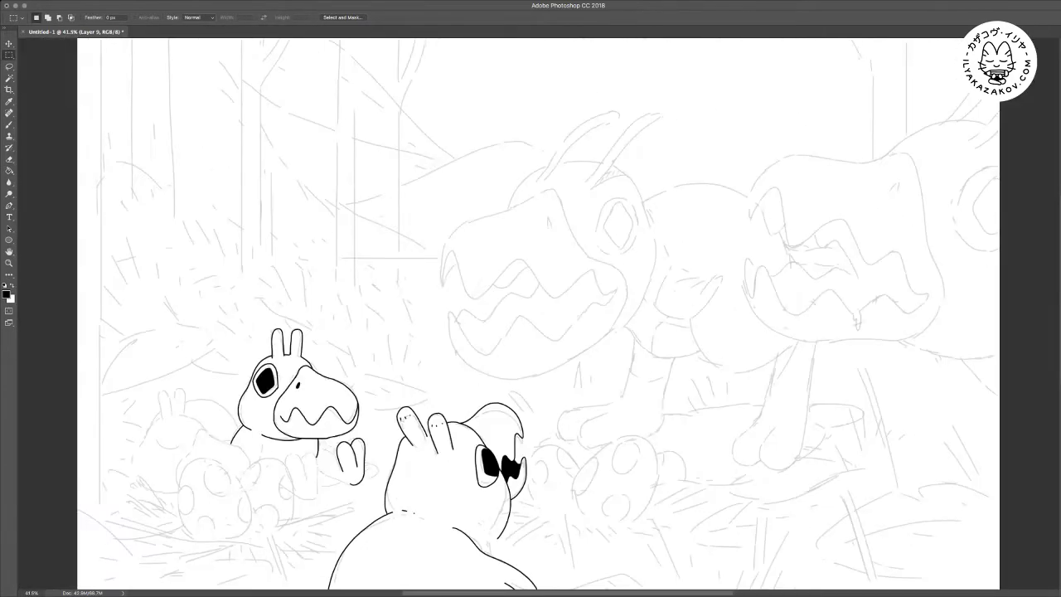
key(super+plus)
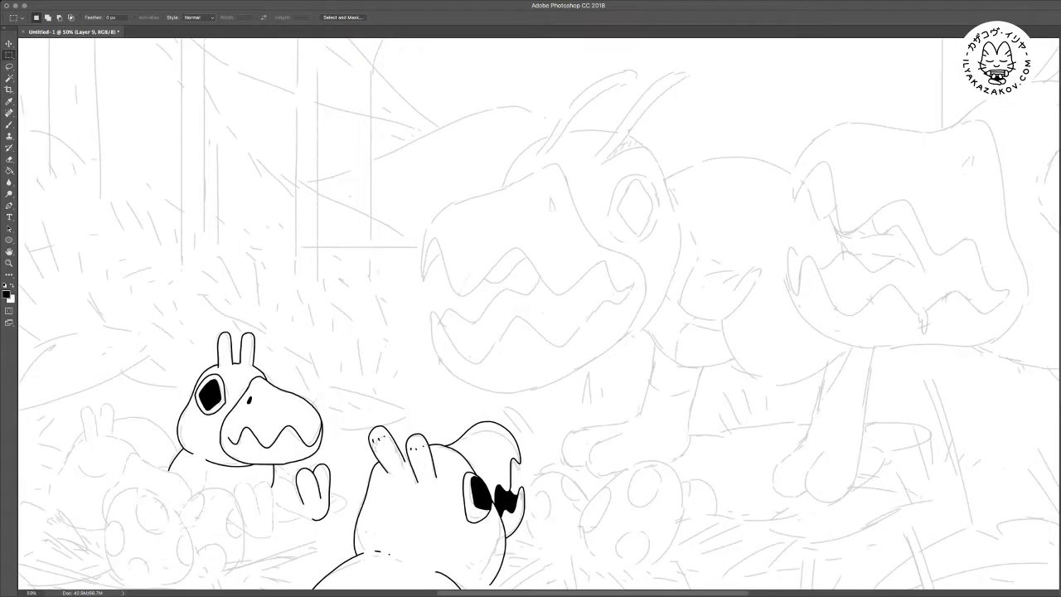
scroll(530, 315, down, 5)
scroll(531, 315, left, 3)
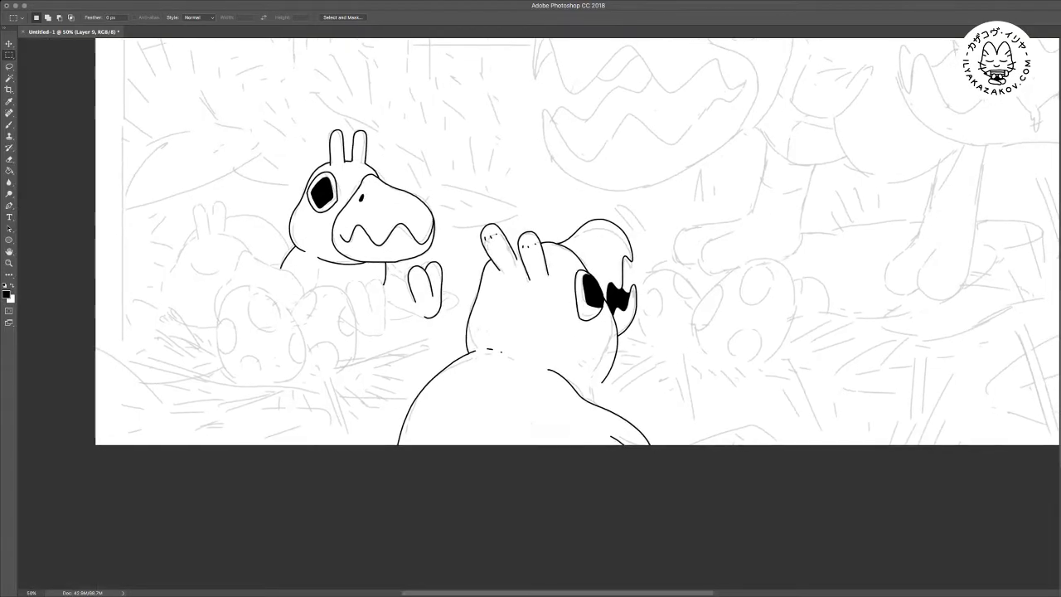
key(super+plus)
key(b)
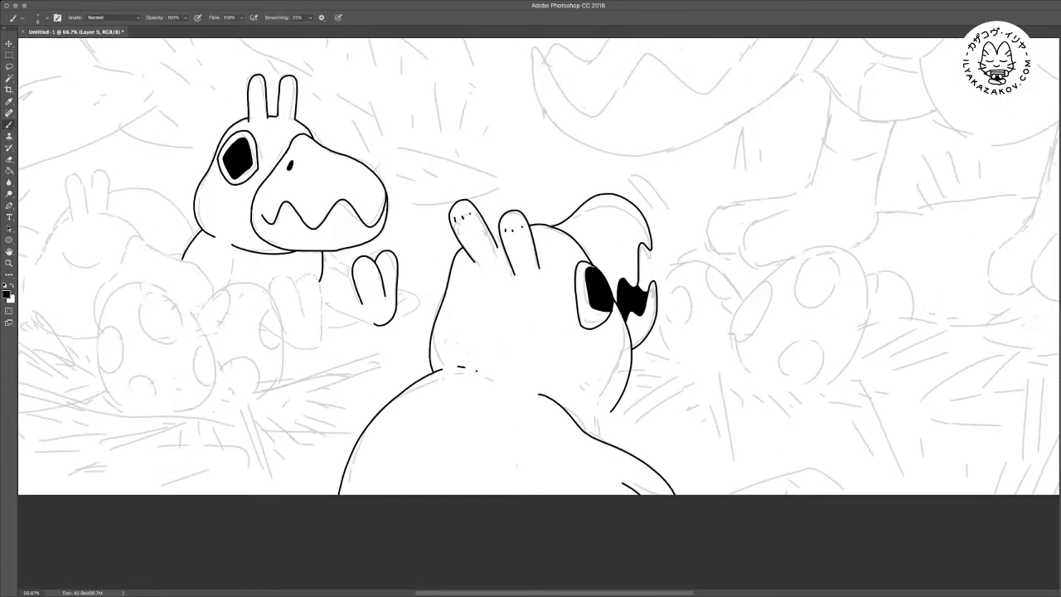
key(super+equal)
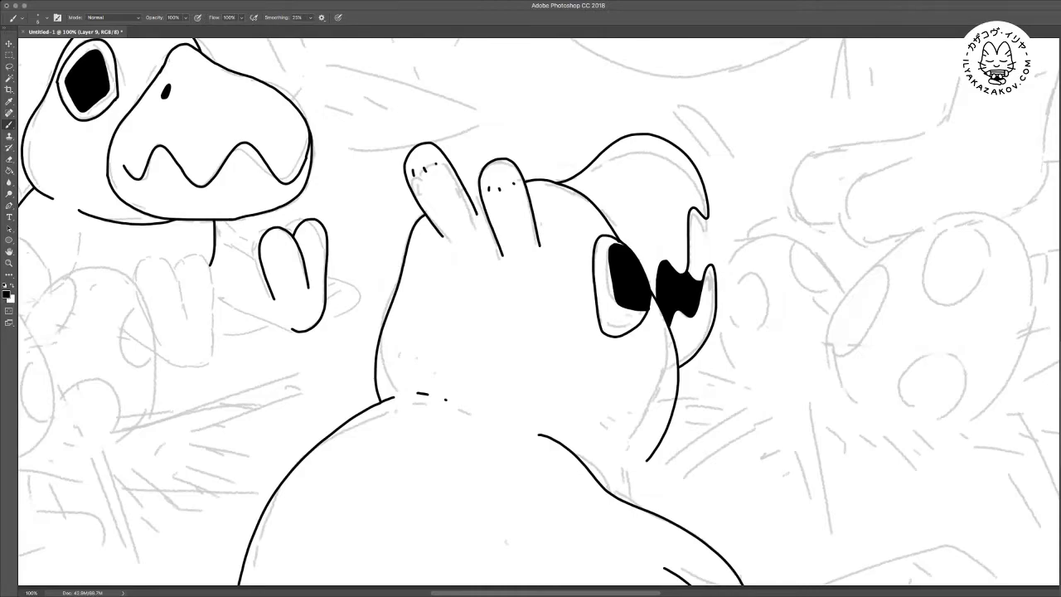
scroll(530, 315, right, 2)
scroll(531, 315, up, 1)
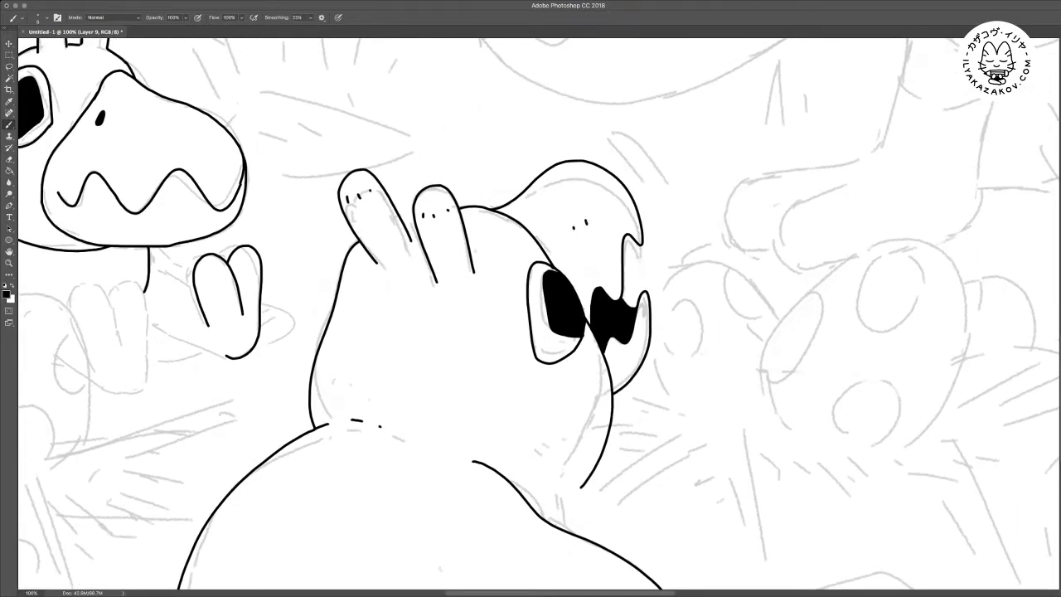
scroll(530, 315, down, 4)
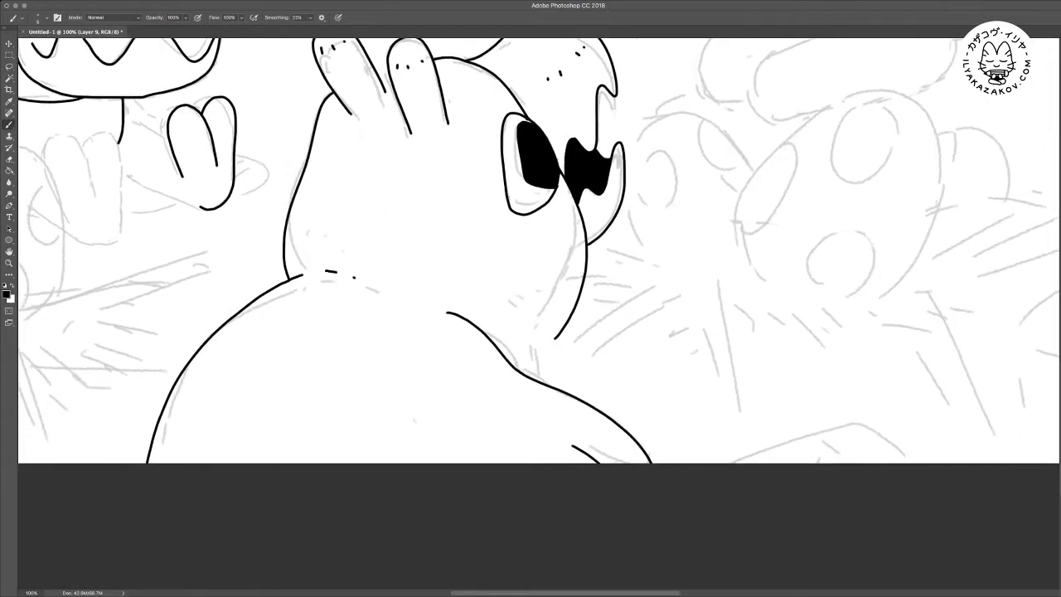
drag(555, 337, 531, 370)
Ink the outlines of the two overlapping nest eggs and the large upper spot on the front egg
scroll(531, 315, left, 4)
scroll(531, 315, up, 3)
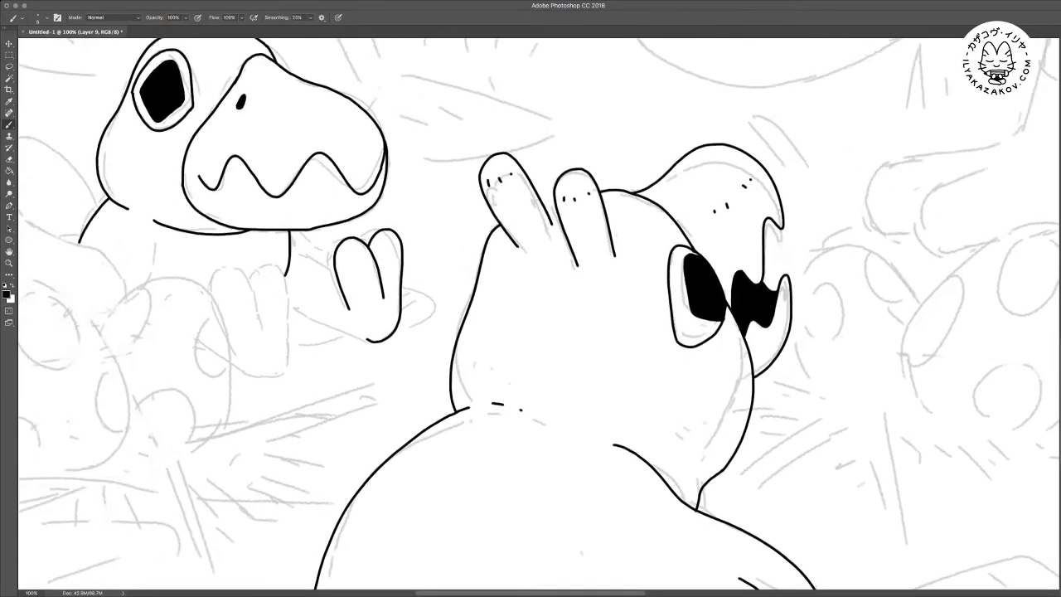
key(super+minus)
scroll(530, 315, left, 2)
scroll(531, 315, up, 1)
scroll(531, 315, left, 4)
scroll(530, 315, up, 1)
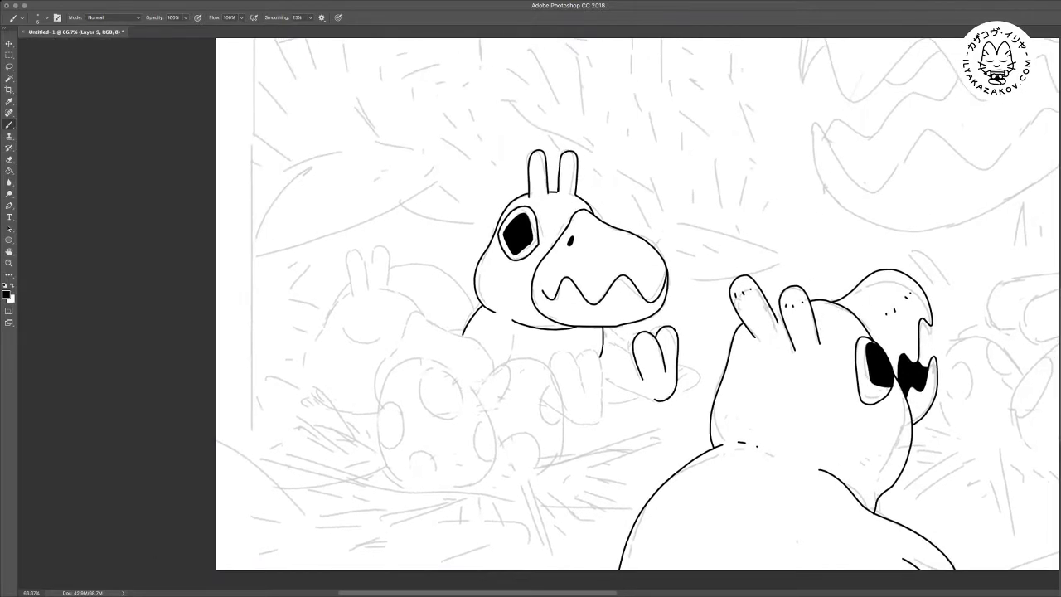
key(super+plus)
scroll(530, 315, down, 3)
scroll(531, 315, left, 1)
mouse_move(415, 281)
mouse_down()
mouse_move(414, 346)
mouse_move(438, 358)
mouse_move(456, 345)
mouse_move(460, 317)
mouse_move(428, 280)
mouse_up()
mouse_move(383, 457)
mouse_down()
mouse_move(335, 379)
mouse_move(334, 324)
mouse_move(344, 288)
mouse_move(388, 262)
mouse_move(451, 283)
mouse_move(493, 339)
mouse_move(508, 413)
mouse_move(477, 448)
mouse_up()
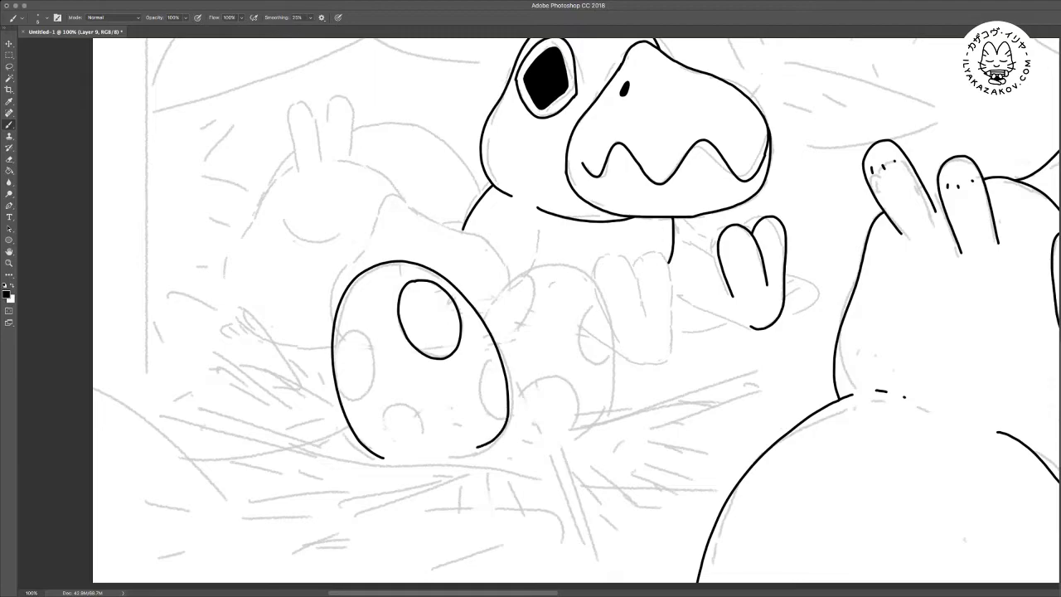
mouse_move(530, 315)
mouse_down()
mouse_move(457, 309)
mouse_move(424, 288)
mouse_move(467, 260)
mouse_move(537, 289)
mouse_move(548, 373)
mouse_move(535, 419)
mouse_up()
Ink a forked twig below the front egg, tidy it with the eraser and add a second twig above it
scroll(539, 306, down, 4)
scroll(538, 307, left, 4)
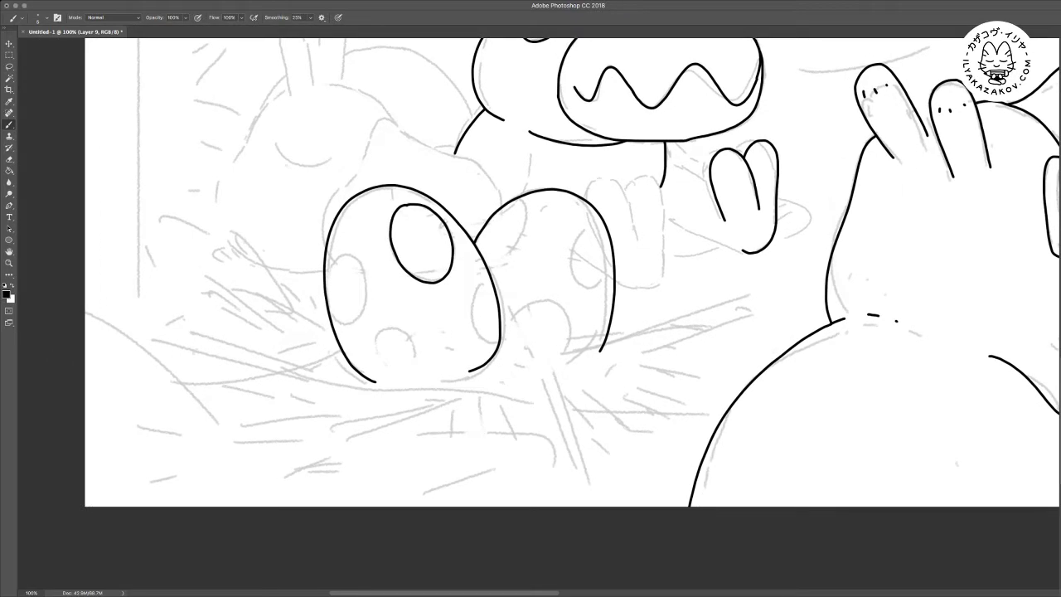
mouse_move(439, 390)
mouse_down()
mouse_move(304, 445)
mouse_move(260, 421)
mouse_move(280, 444)
mouse_move(247, 460)
mouse_move(330, 458)
mouse_move(476, 413)
mouse_up()
key(e)
drag(413, 430, 477, 414)
key(b)
mouse_move(411, 429)
mouse_down()
mouse_move(526, 375)
mouse_move(370, 380)
mouse_move(341, 370)
mouse_move(359, 383)
mouse_move(412, 387)
mouse_up()
key(super+z)
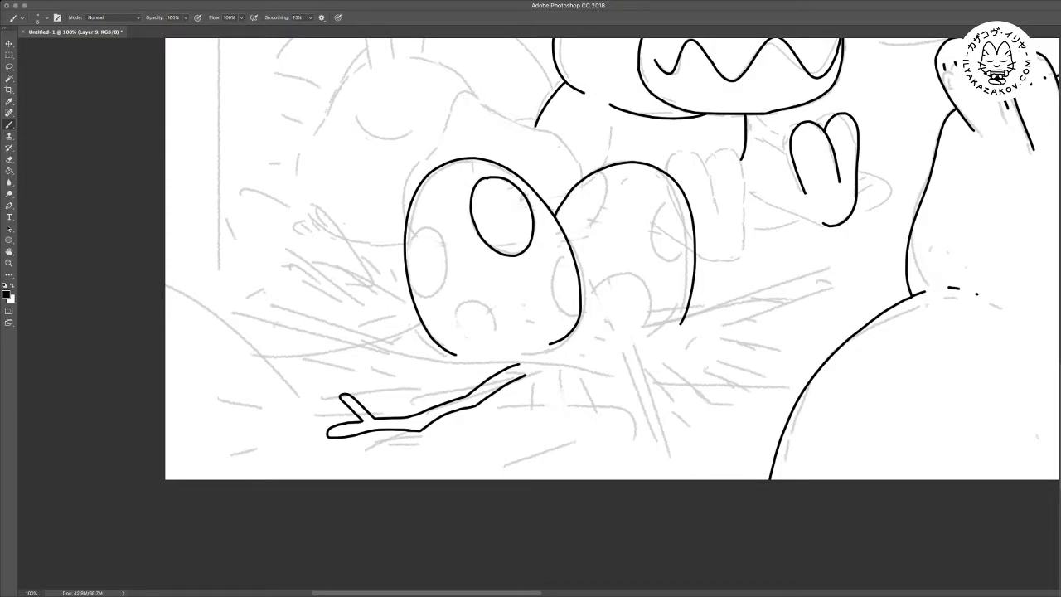
mouse_move(519, 364)
mouse_down()
mouse_move(351, 385)
mouse_move(486, 380)
mouse_move(461, 393)
mouse_up()
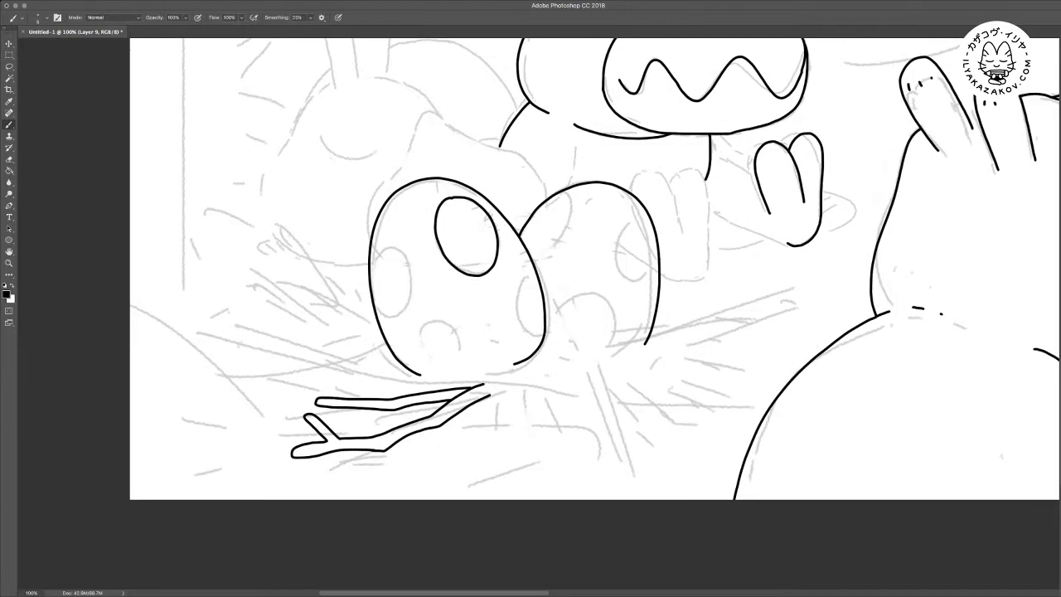
Ink a twig sticking out behind the front egg and a forked twig extending from below the rear egg
drag(274, 300, 378, 325)
drag(272, 303, 381, 340)
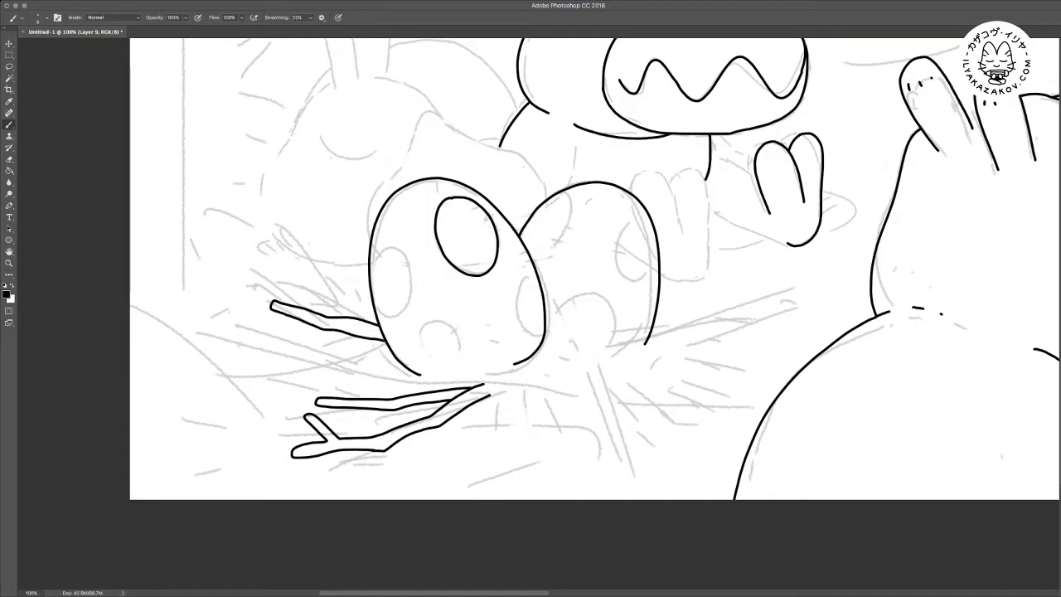
drag(497, 290, 470, 295)
scroll(581, 274, up, 1)
mouse_move(554, 384)
mouse_down()
mouse_move(590, 362)
mouse_move(668, 349)
mouse_move(723, 317)
mouse_move(690, 347)
mouse_move(755, 339)
mouse_move(696, 362)
mouse_move(578, 365)
mouse_up()
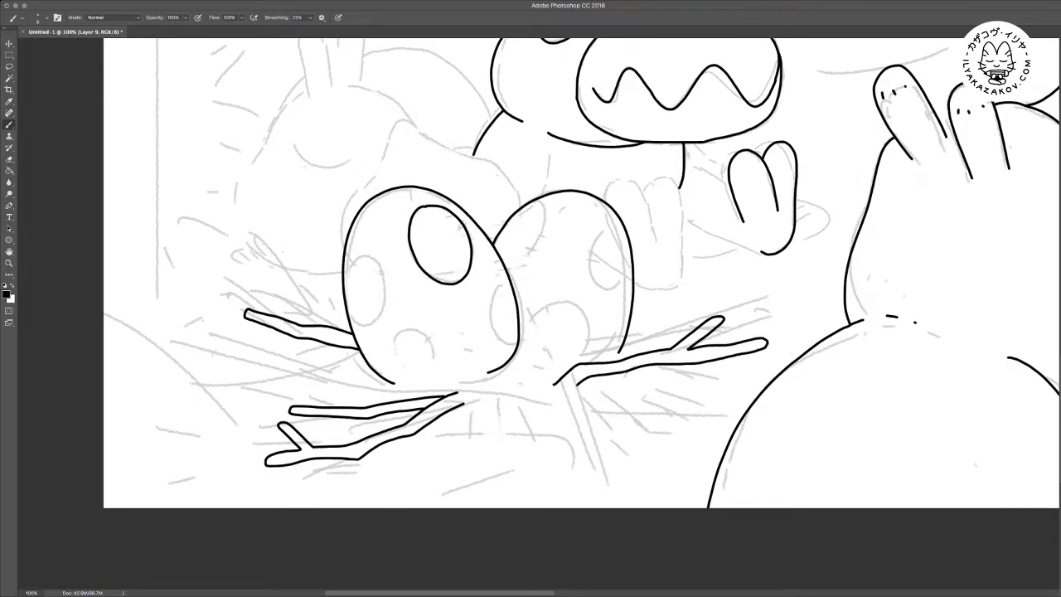
Add a lower branch joining the twig beside the front egg and clean up its end with the eraser
key(super+plus)
drag(539, 398, 569, 241)
key(super+minus)
scroll(580, 274, up, 3)
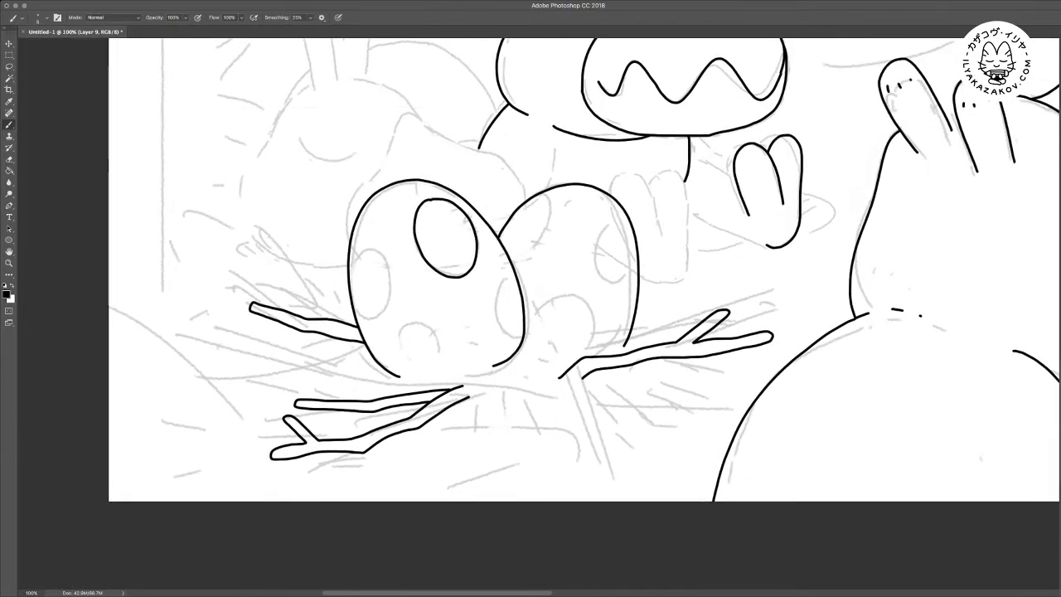
mouse_move(243, 342)
mouse_down()
mouse_move(305, 330)
mouse_move(228, 354)
mouse_move(326, 339)
mouse_up()
key(e)
click(247, 343)
key(b)
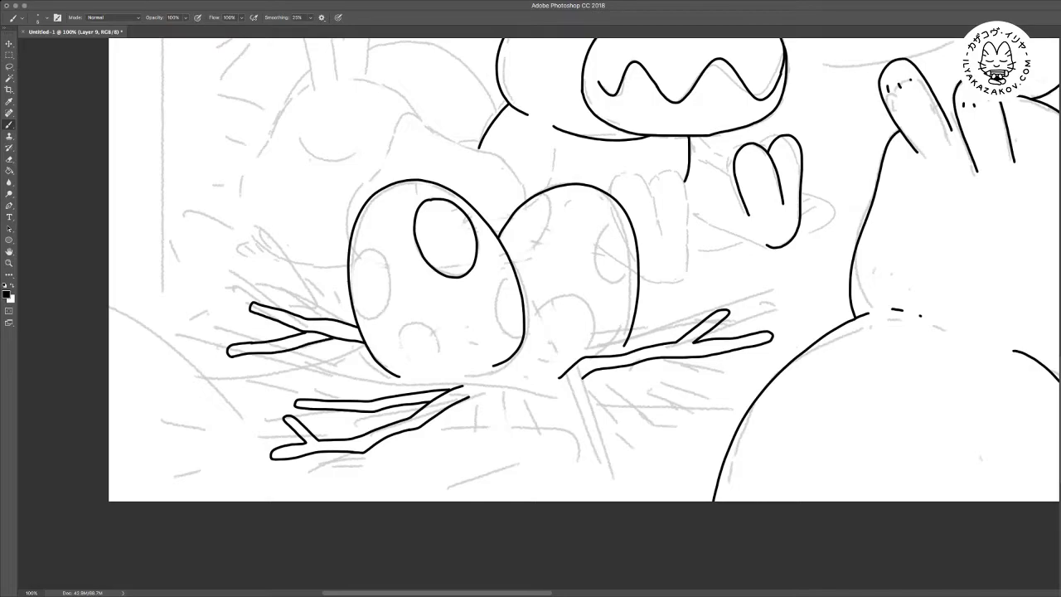
Ink the remaining oval spots on the front egg and two spots near the edges of the rear egg
drag(530, 298, 482, 325)
mouse_move(301, 292)
mouse_down()
mouse_move(330, 277)
mouse_move(341, 331)
mouse_move(316, 348)
mouse_move(349, 379)
mouse_move(384, 379)
mouse_move(366, 353)
mouse_up()
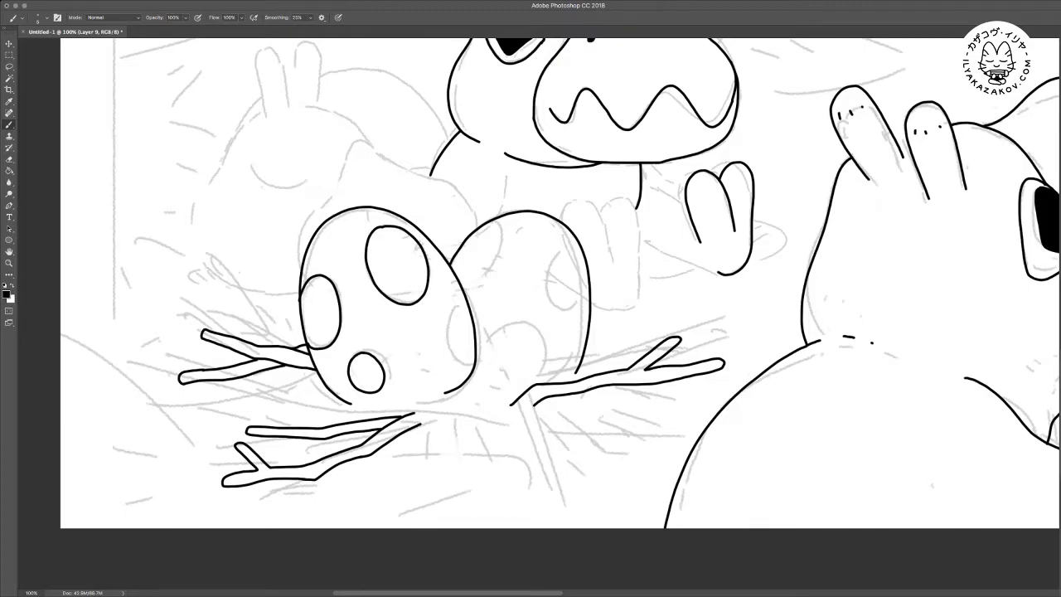
mouse_move(465, 304)
mouse_down()
mouse_move(454, 315)
mouse_move(457, 354)
mouse_move(469, 366)
mouse_up()
mouse_move(488, 221)
mouse_down()
mouse_move(501, 248)
mouse_move(474, 280)
mouse_up()
drag(531, 298, 444, 278)
mouse_move(482, 227)
mouse_down()
mouse_move(461, 263)
mouse_move(479, 290)
mouse_move(500, 271)
mouse_up()
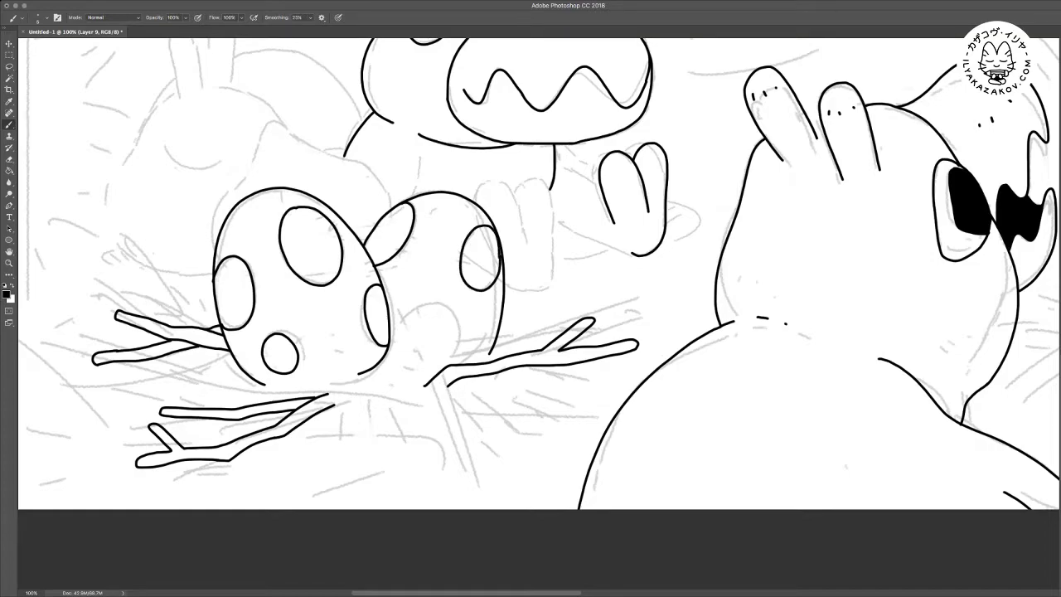
Ink a forked twig in front of the eggs, then the rear egg's large lower spot and its closing edge
scroll(539, 273, down, 2)
mouse_move(368, 358)
mouse_down()
mouse_move(412, 345)
mouse_move(478, 394)
mouse_up()
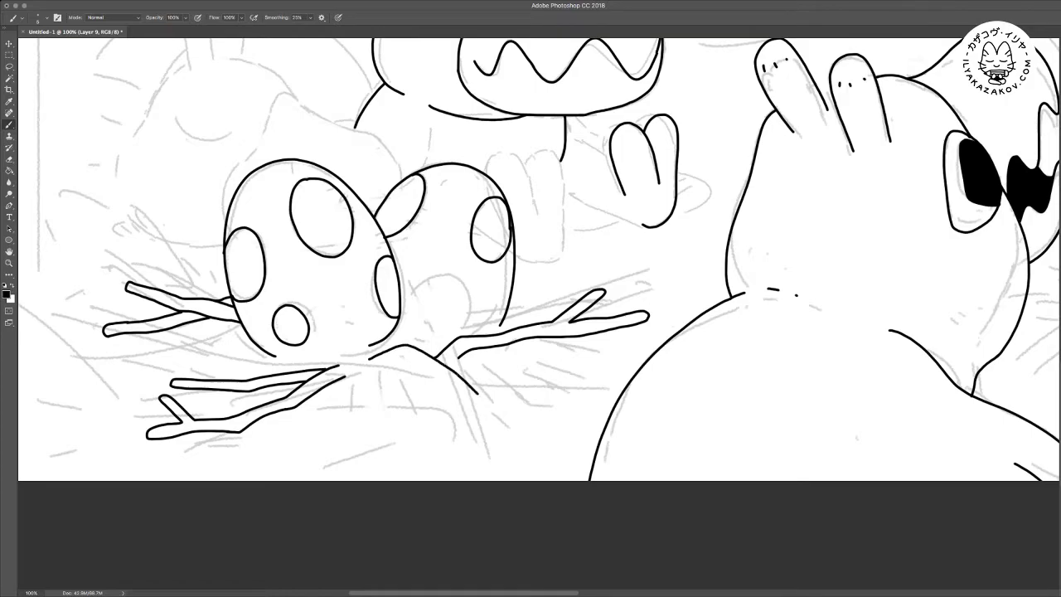
mouse_move(382, 367)
mouse_down()
mouse_move(429, 379)
mouse_move(437, 424)
mouse_move(441, 376)
mouse_move(443, 392)
mouse_move(496, 410)
mouse_up()
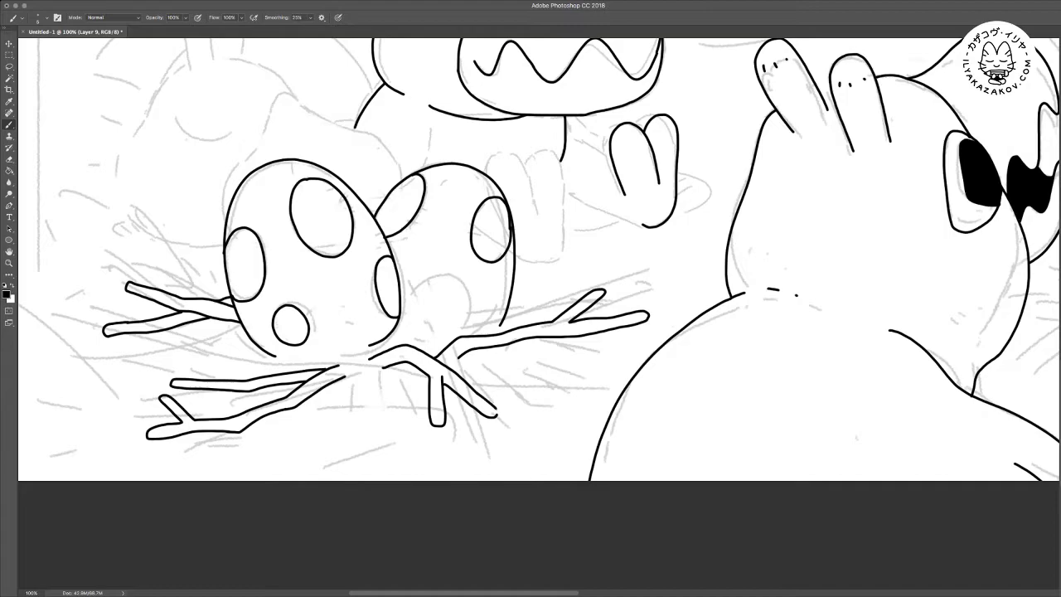
mouse_move(426, 346)
mouse_down()
mouse_move(409, 310)
mouse_move(429, 280)
mouse_move(451, 281)
mouse_move(472, 330)
mouse_up()
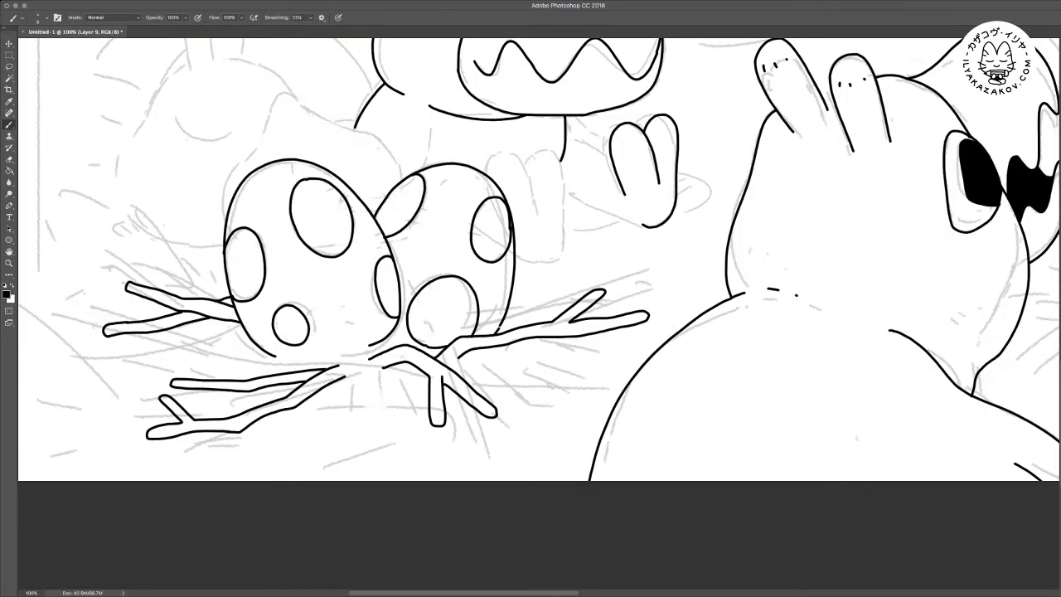
Select all seven egg spots together with the Magic Wand and fill them with black
scroll(530, 265, up, 1)
key(w)
click(324, 230)
shift+click(294, 338)
shift+click(248, 278)
shift+click(392, 301)
shift+click(408, 220)
shift+click(446, 325)
shift+click(494, 243)
key(m)
key(alt+BackSpace)
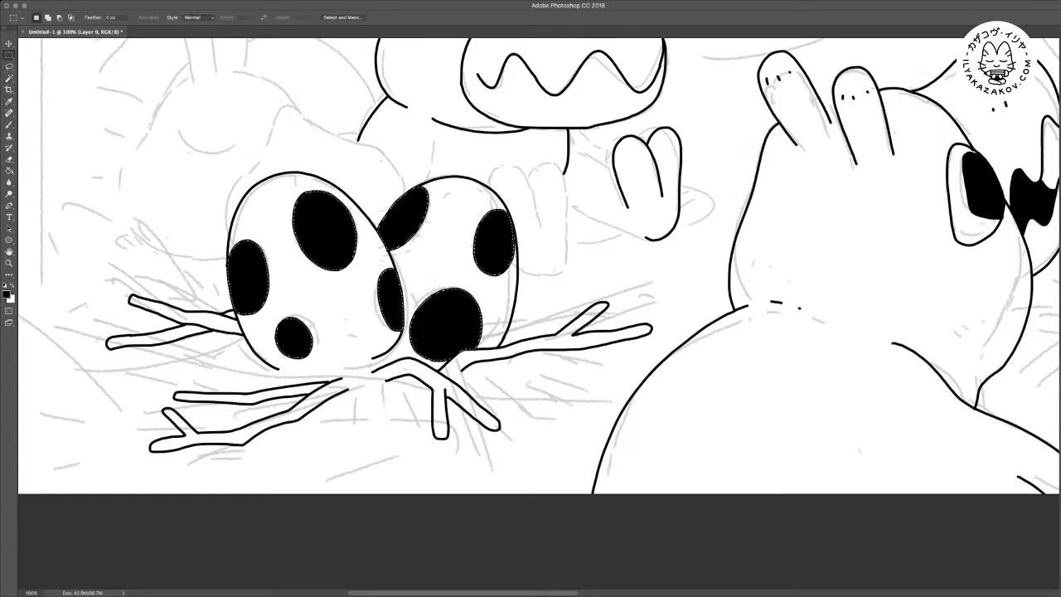
Ink the outer contour of the large middle creature's snout from its front tip over the brow to the jaw corner
key(super+0)
key(super+minus)
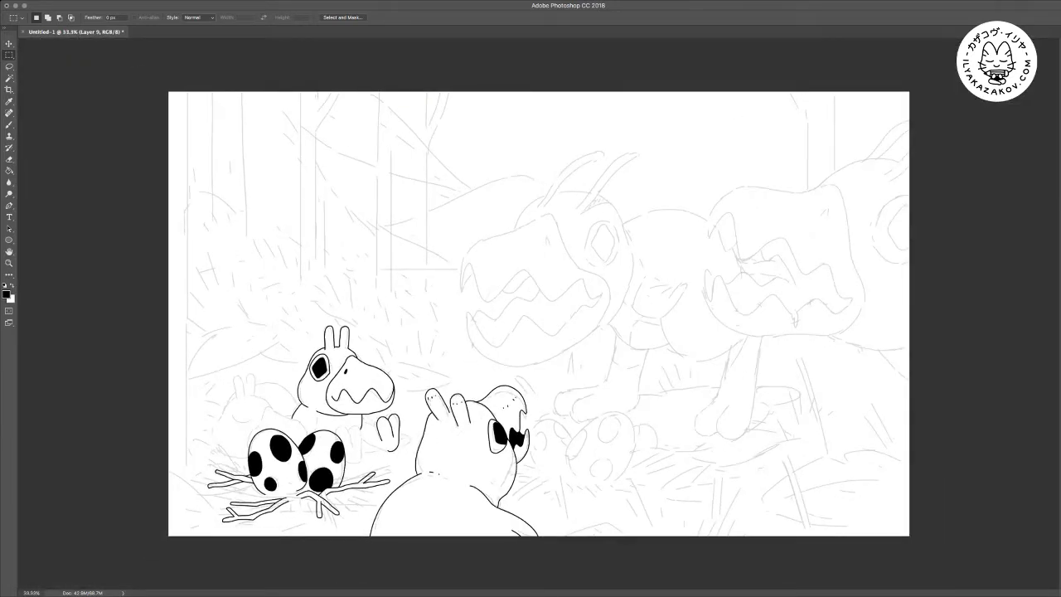
key(ctrl+plus)
scroll(539, 313, left, 5)
scroll(539, 314, down, 3)
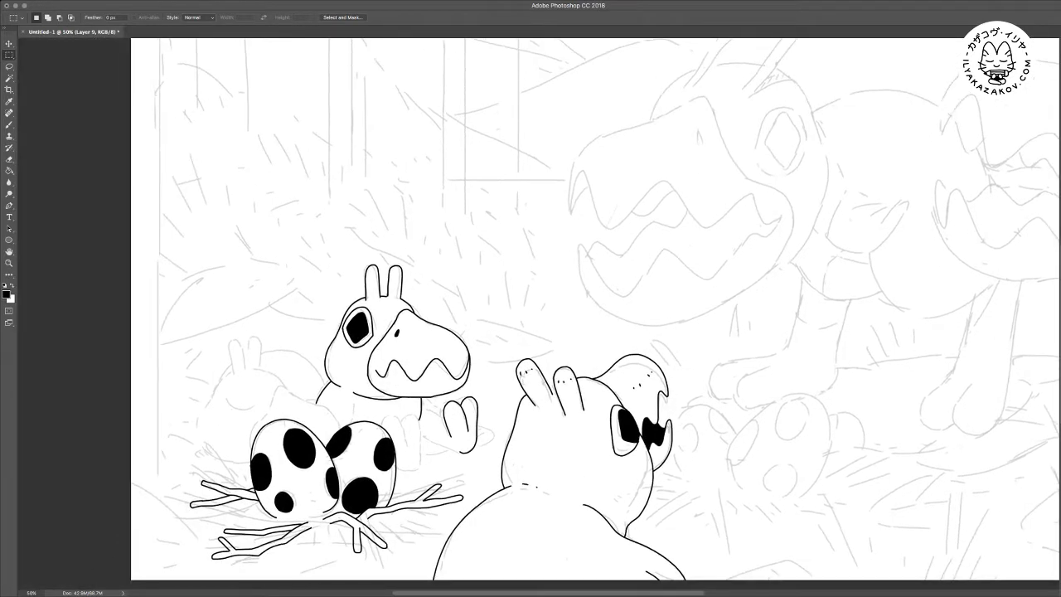
scroll(538, 314, right, 6)
scroll(538, 314, up, 4)
scroll(530, 315, down, 2)
scroll(531, 315, right, 2)
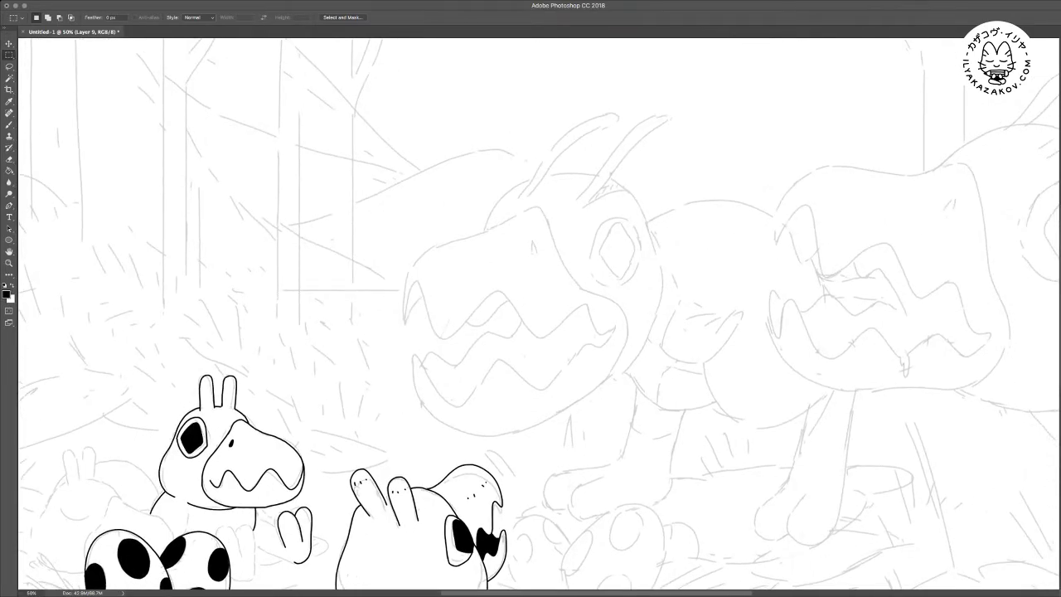
scroll(530, 315, up, 2)
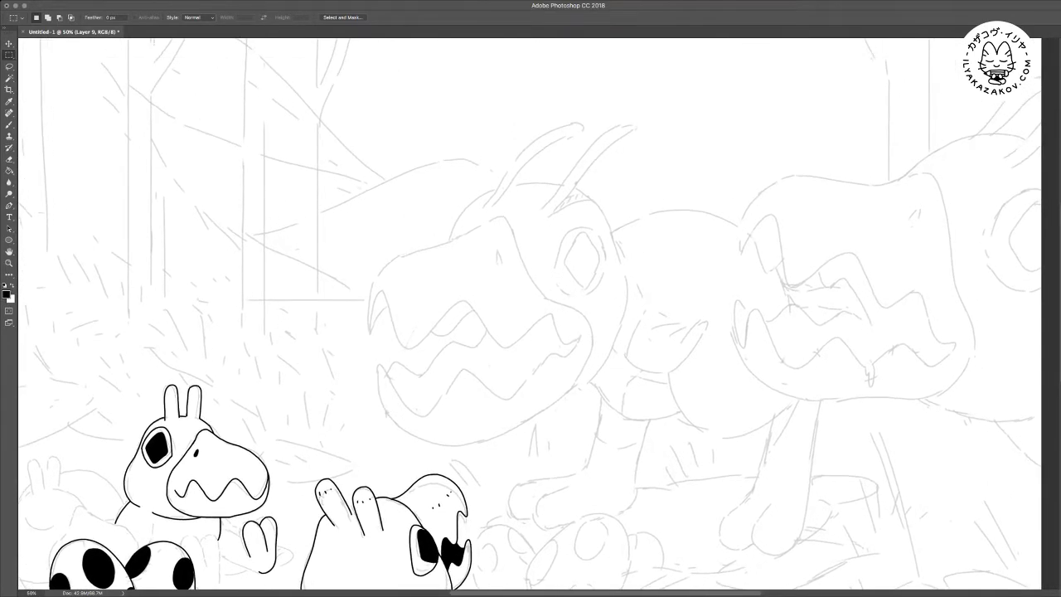
key(ctrl+plus)
scroll(530, 315, left, 2)
key(b)
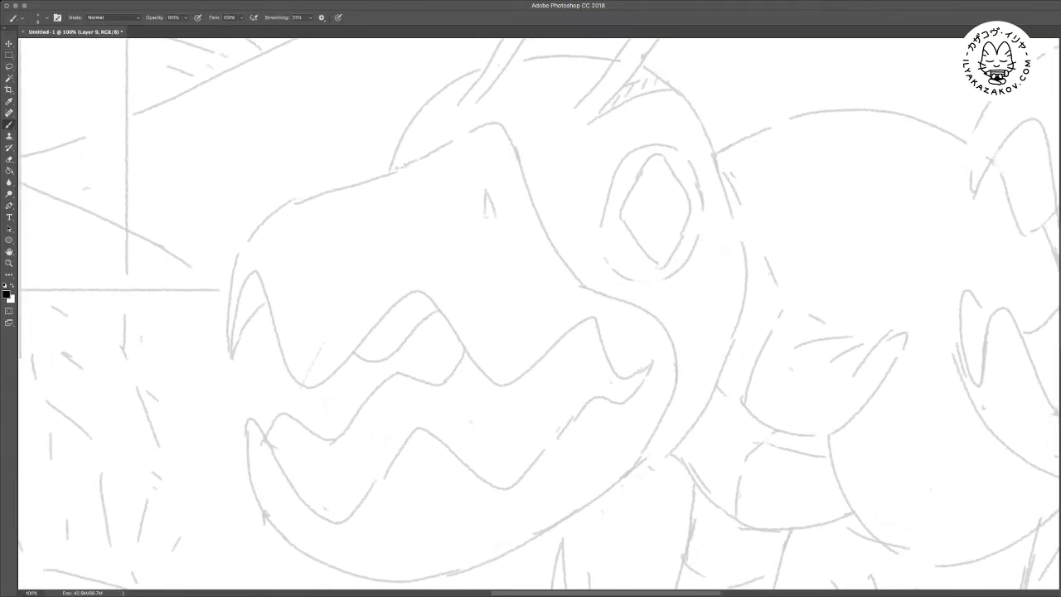
mouse_move(231, 359)
mouse_down()
mouse_move(233, 256)
mouse_move(282, 193)
mouse_move(403, 168)
mouse_move(484, 123)
mouse_move(502, 121)
mouse_move(520, 164)
mouse_up()
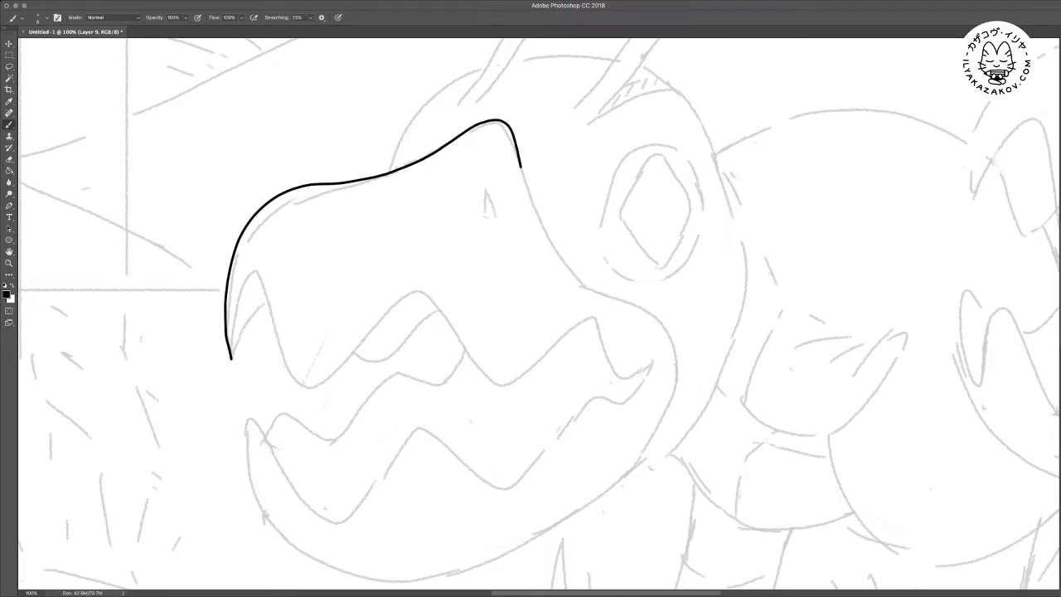
scroll(530, 315, down, 2)
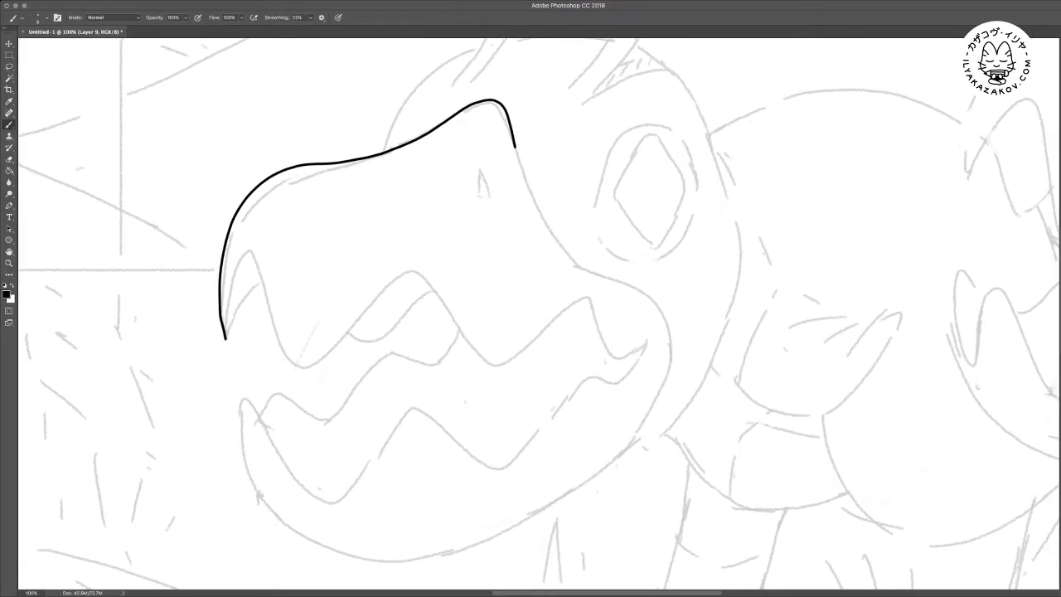
mouse_move(515, 147)
mouse_down()
mouse_move(542, 217)
mouse_move(646, 306)
mouse_move(662, 376)
mouse_move(648, 408)
mouse_up()
Ink the jagged upper and lower tooth lines of the large middle creature so they meet at the mouth corner
scroll(530, 315, down, 3)
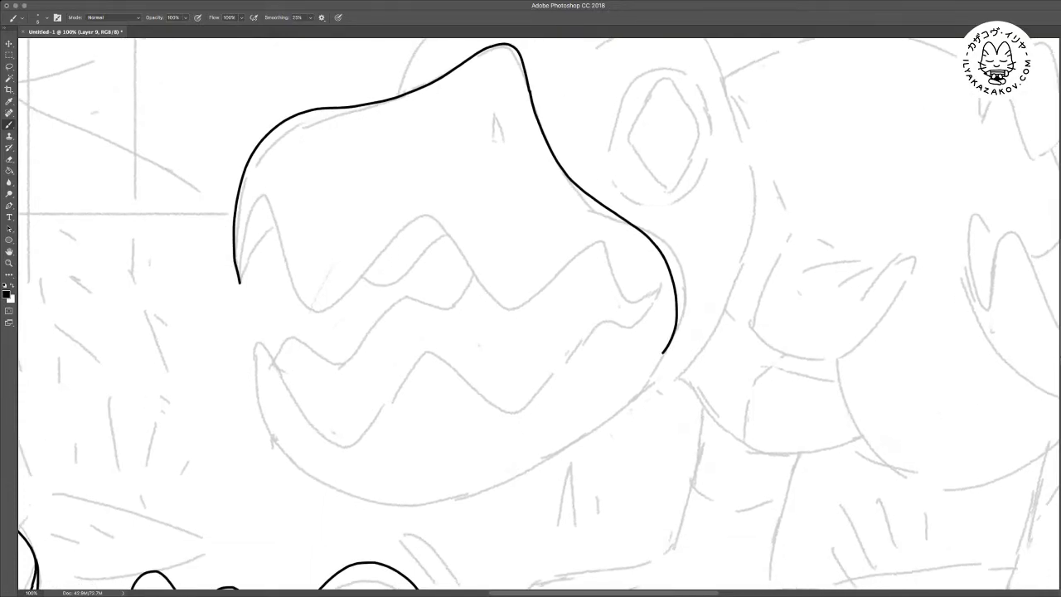
key(ctrl+z)
mouse_move(235, 262)
mouse_down()
mouse_move(239, 283)
mouse_move(273, 199)
mouse_move(290, 265)
mouse_move(325, 322)
mouse_move(417, 214)
mouse_move(447, 227)
mouse_move(497, 303)
mouse_move(543, 312)
mouse_move(582, 268)
mouse_move(619, 256)
mouse_move(630, 296)
mouse_move(652, 305)
mouse_up()
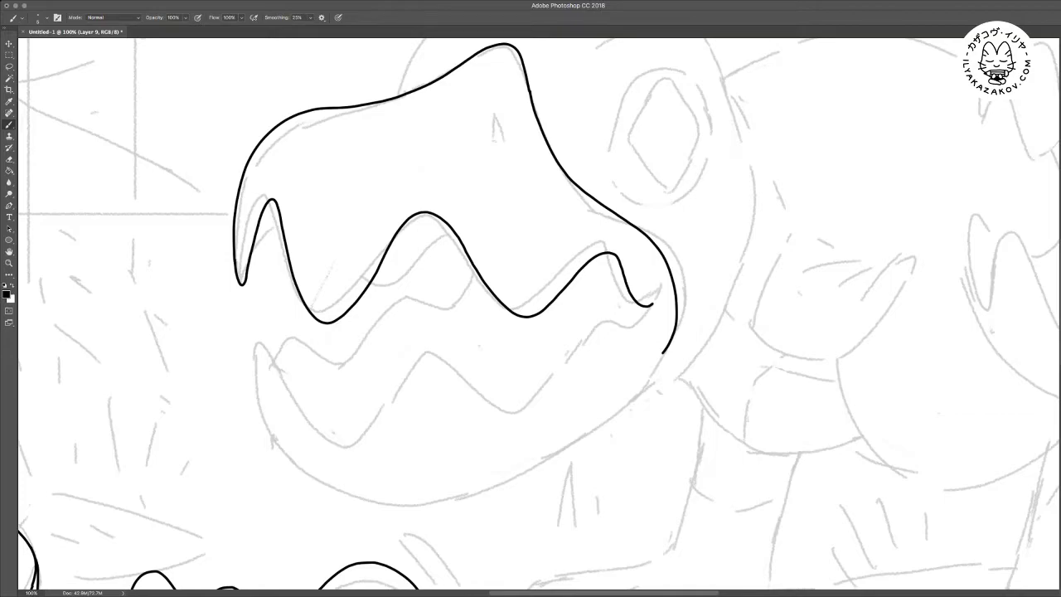
mouse_move(290, 460)
mouse_down()
mouse_move(273, 439)
mouse_move(256, 347)
mouse_move(308, 430)
mouse_move(349, 452)
mouse_move(385, 425)
mouse_move(424, 365)
mouse_move(476, 375)
mouse_move(524, 421)
mouse_move(607, 329)
mouse_move(628, 335)
mouse_move(651, 313)
mouse_up()
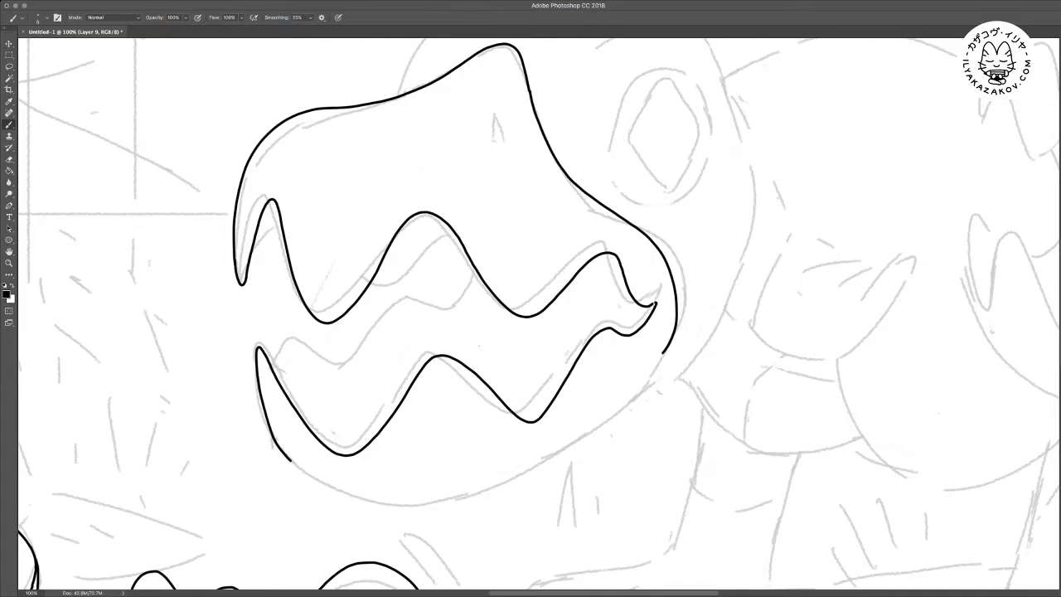
scroll(530, 315, down, 1)
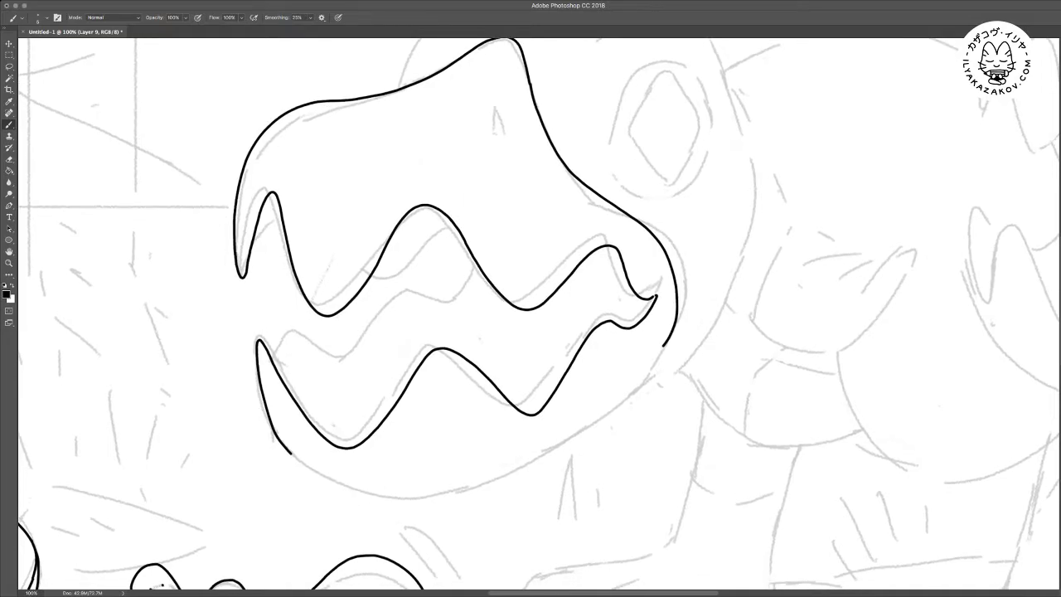
Undo the last stroke and ink the underside of the large middle creature's lower jaw from the front tooth to the jaw corner
key(ctrl+z)
scroll(530, 315, right, 1)
scroll(531, 315, down, 1)
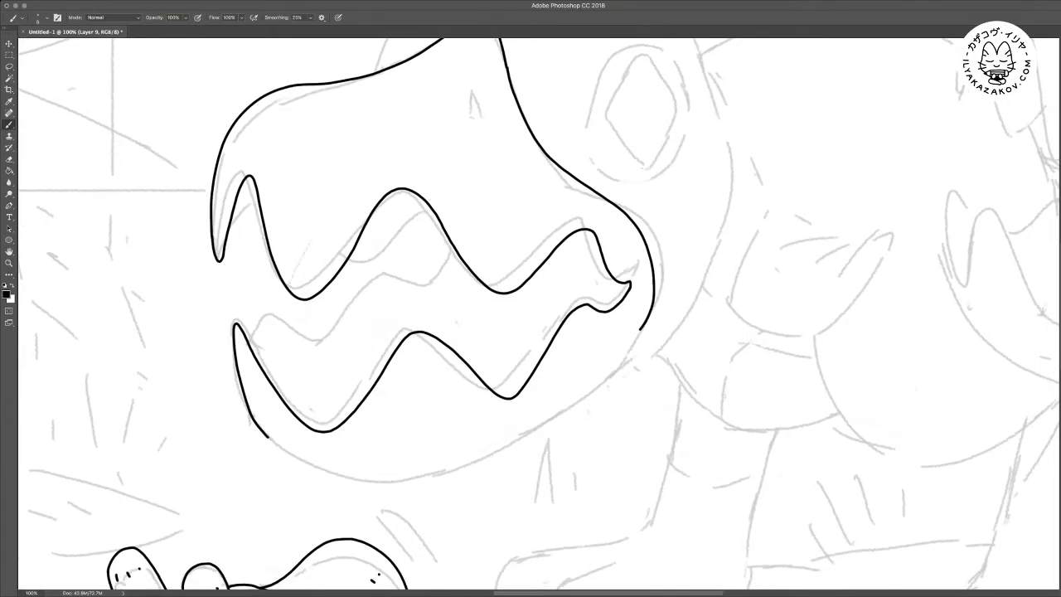
mouse_move(267, 437)
mouse_down()
mouse_move(350, 475)
mouse_move(454, 471)
mouse_move(565, 407)
mouse_move(635, 335)
mouse_up()
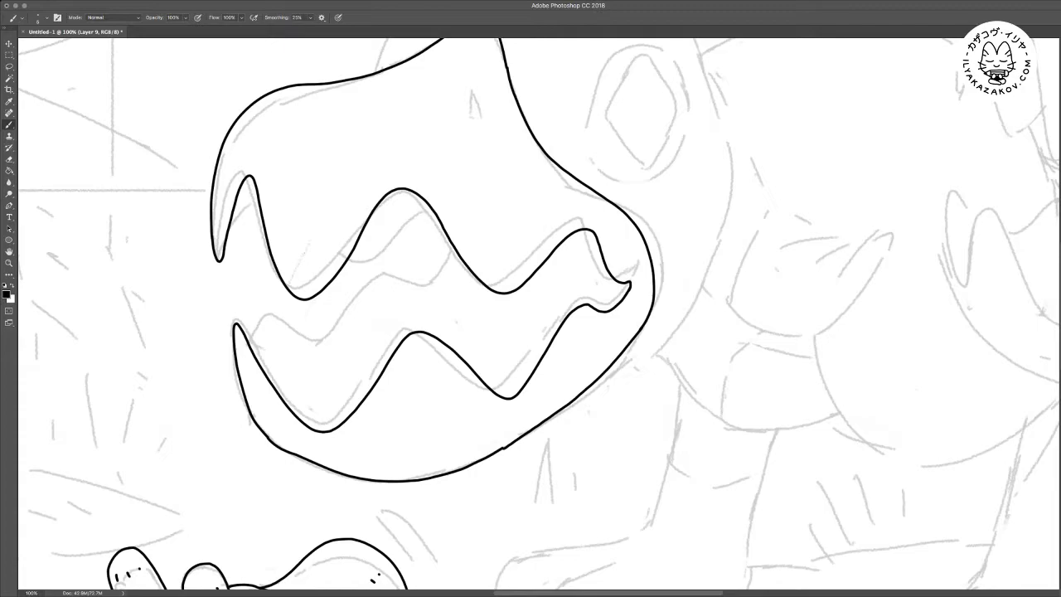
Ink the gum arc across the front upper tooth gap and the far-side tooth edge in the second gap
drag(228, 237, 243, 219)
mouse_move(348, 261)
mouse_down()
mouse_move(363, 265)
mouse_move(423, 202)
mouse_up()
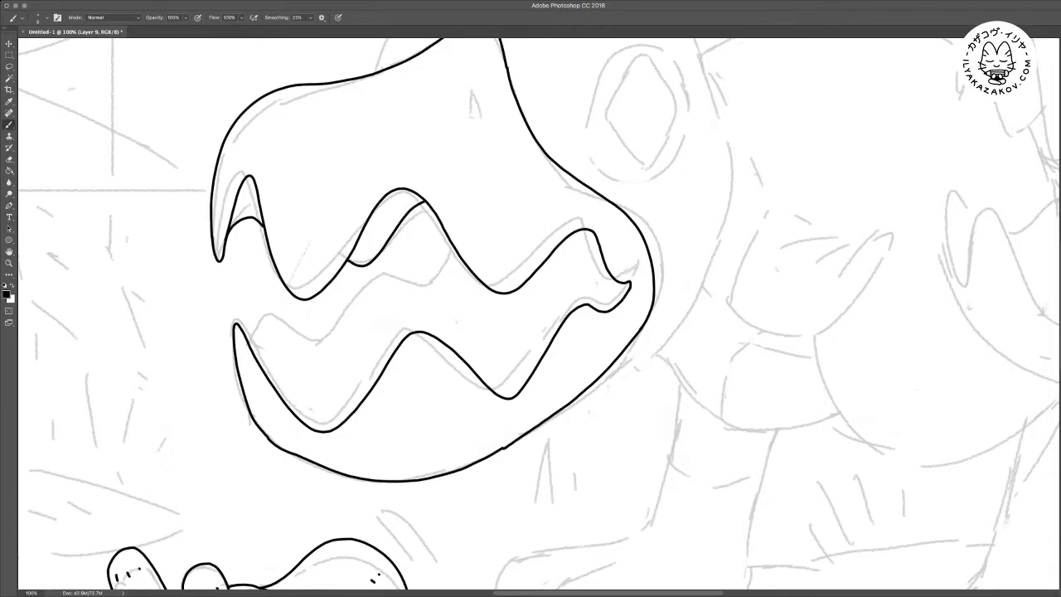
mouse_move(248, 341)
mouse_down()
mouse_move(259, 322)
mouse_move(280, 320)
mouse_move(304, 342)
mouse_up()
scroll(345, 333, down, 1)
key(super+z)
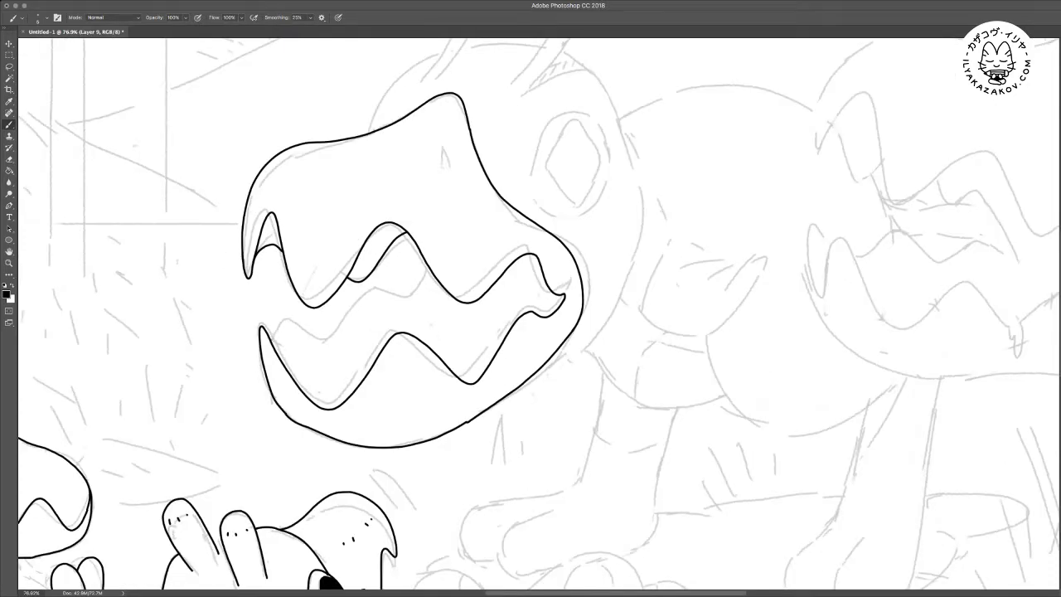
Ink a wavy far-side row of lower teeth across the inside of the large creature's open mouth
scroll(263, 202, up, 2)
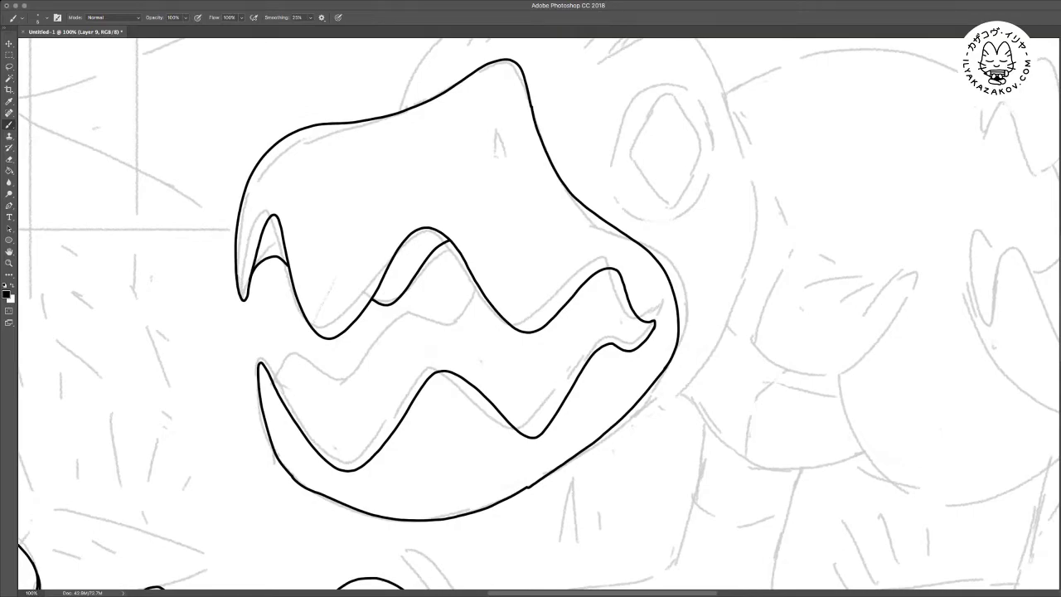
mouse_move(281, 388)
mouse_down()
mouse_move(304, 351)
mouse_move(335, 380)
mouse_up()
key(ctrl+z)
drag(271, 374, 295, 367)
mouse_move(309, 346)
mouse_down()
mouse_move(316, 336)
mouse_move(358, 344)
mouse_move(392, 365)
mouse_move(454, 313)
mouse_move(496, 318)
mouse_up()
Select the mouth interior and both upper tooth gaps with the Magic Wand and fill them with black
key(w)
click(487, 363)
shift+click(415, 265)
shift+click(272, 244)
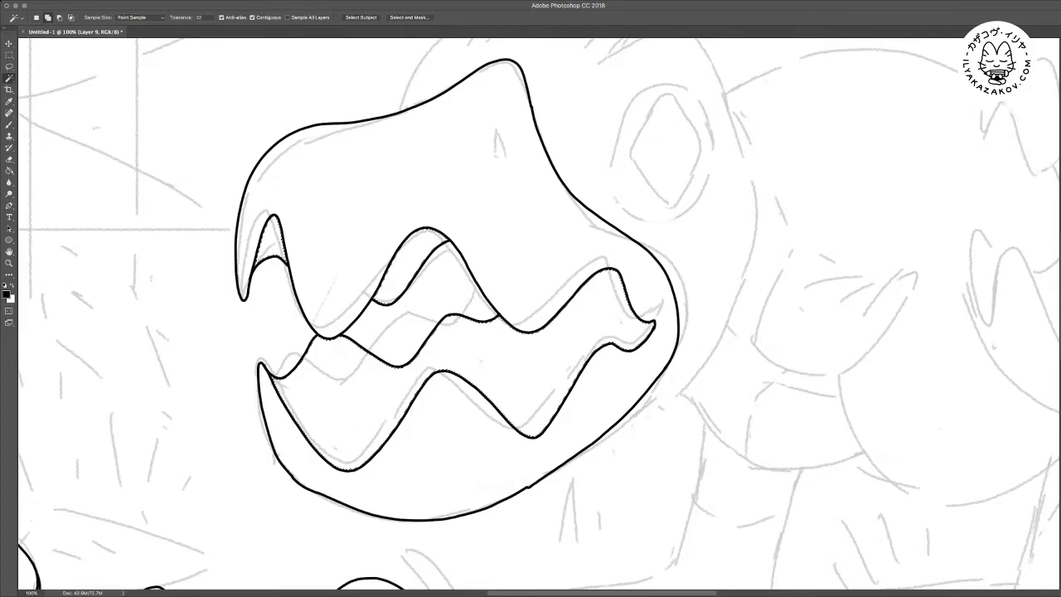
key(g)
click(487, 356)
key(ctrl+d)
key(m)
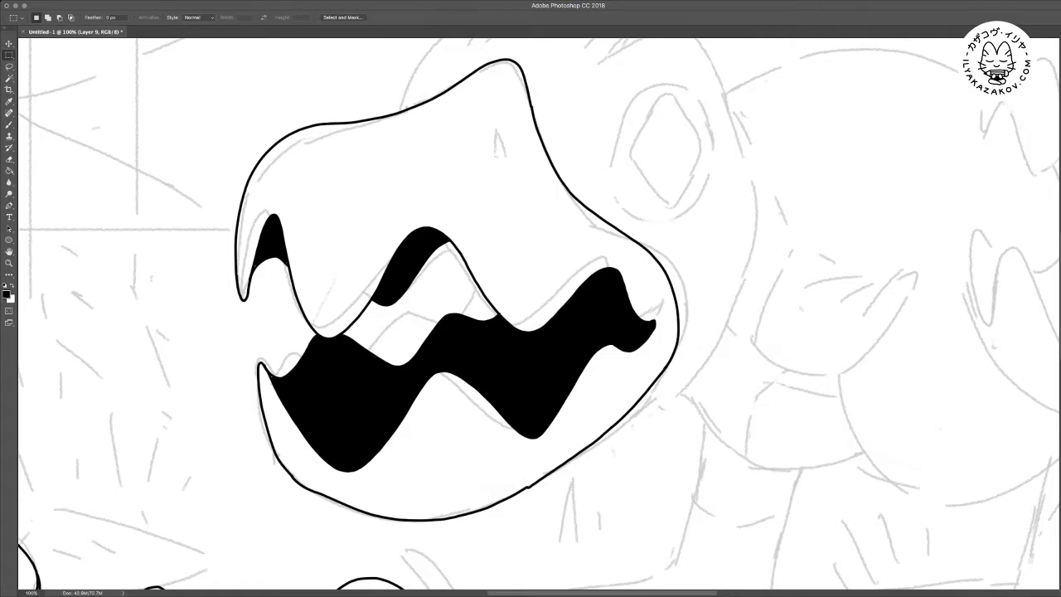
Undo the black mouth fill and clear the selection
key(b)
key(super+alt+z)
key(super+alt+z)
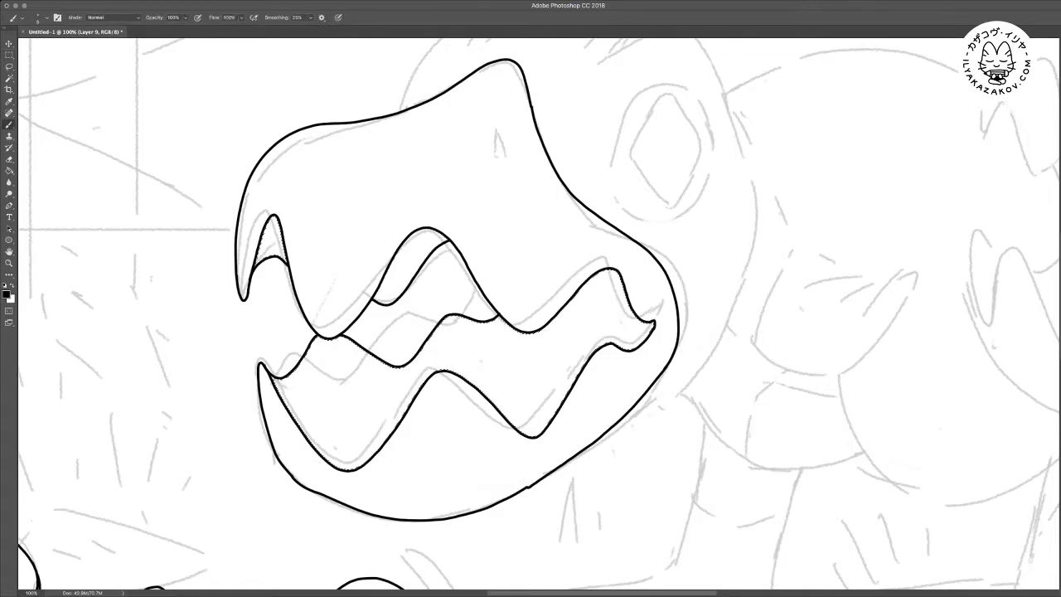
key(m)
key(super+d)
Erase the far-side tooth lines in the middle of the mouth and under the second upper gap
key(e)
drag(432, 252, 411, 283)
mouse_move(396, 364)
mouse_down()
mouse_move(461, 315)
mouse_move(490, 321)
mouse_up()
drag(398, 363, 400, 363)
key(b)
key(e)
mouse_move(400, 296)
mouse_down()
mouse_move(388, 362)
mouse_move(367, 350)
mouse_up()
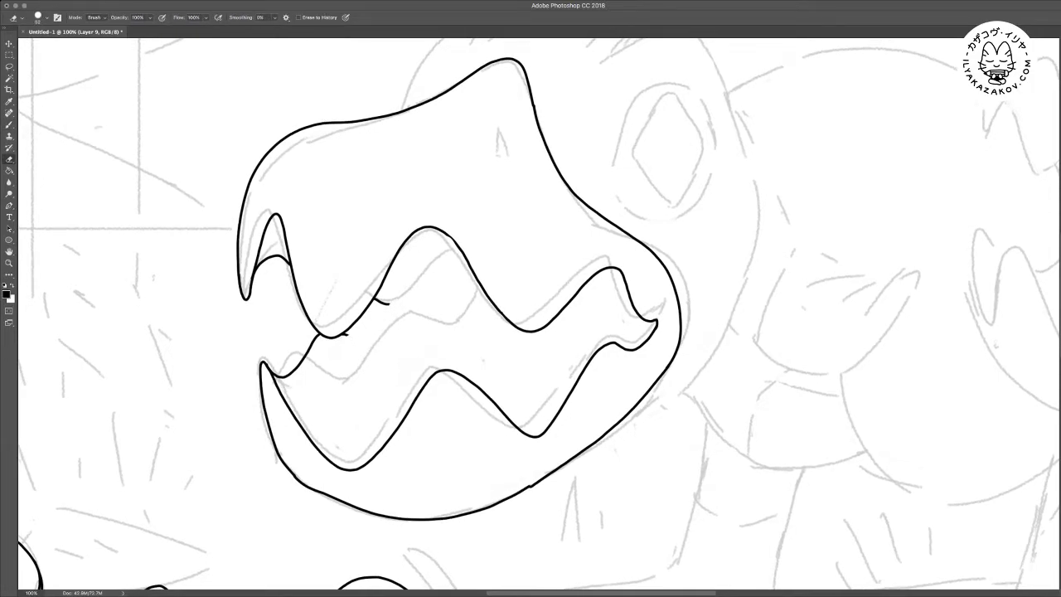
mouse_move(388, 302)
mouse_down()
mouse_move(372, 296)
mouse_move(334, 336)
mouse_move(373, 298)
mouse_move(679, 254)
mouse_up()
Redraw the damaged stretch of the upper tooth line and erase the far-side line between the upper fang and the lower front tooth
key(b)
key(super+plus)
key(super+z)
mouse_move(424, 284)
mouse_down()
mouse_move(475, 247)
mouse_move(510, 199)
mouse_up()
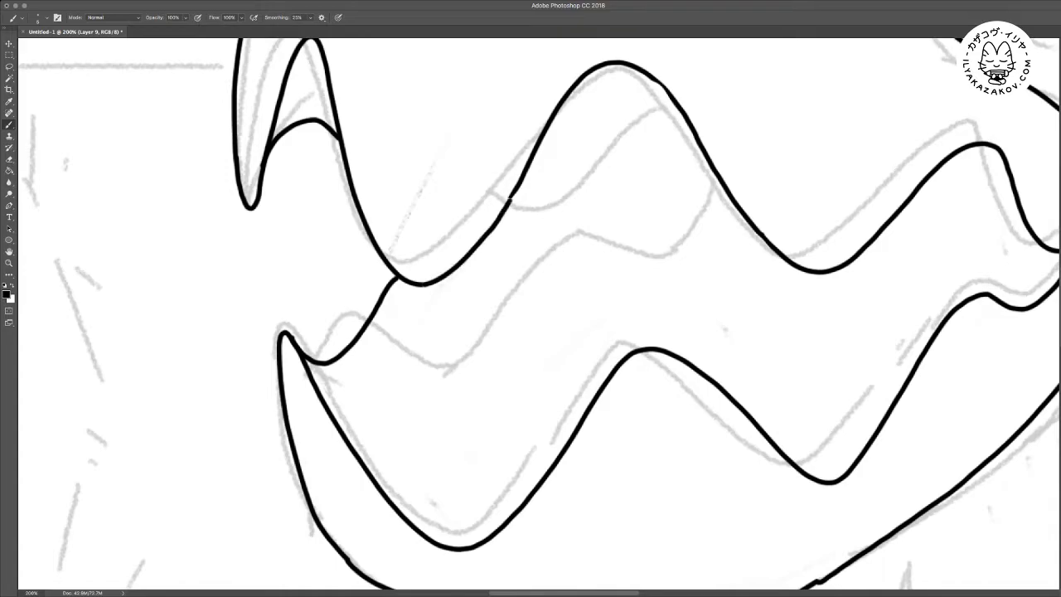
scroll(539, 315, right, 5)
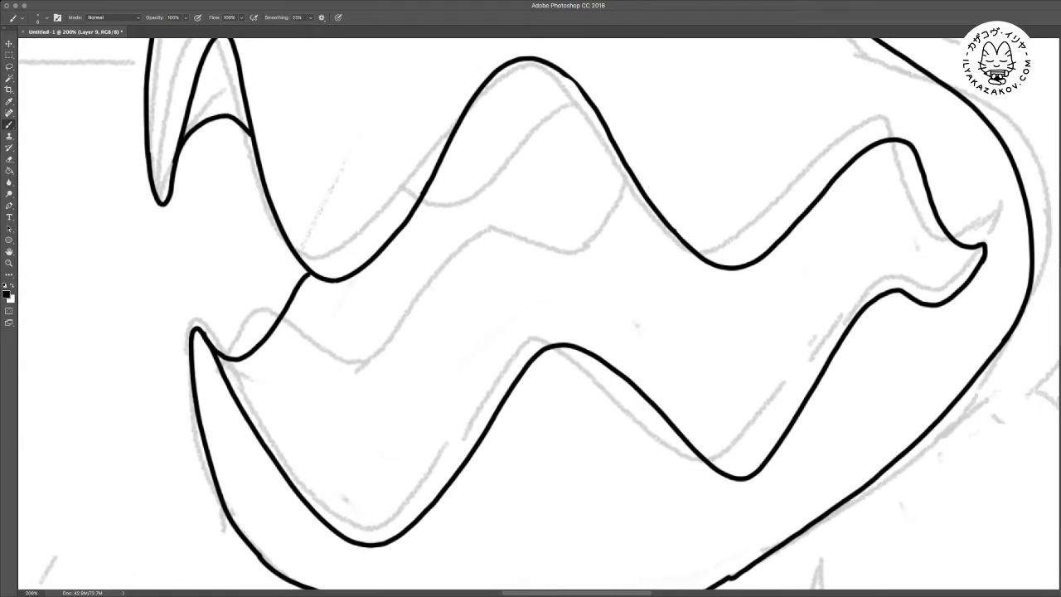
scroll(539, 315, up, 2)
scroll(539, 315, right, 2)
key(e)
mouse_move(315, 277)
mouse_down()
mouse_move(236, 365)
mouse_move(197, 369)
mouse_up()
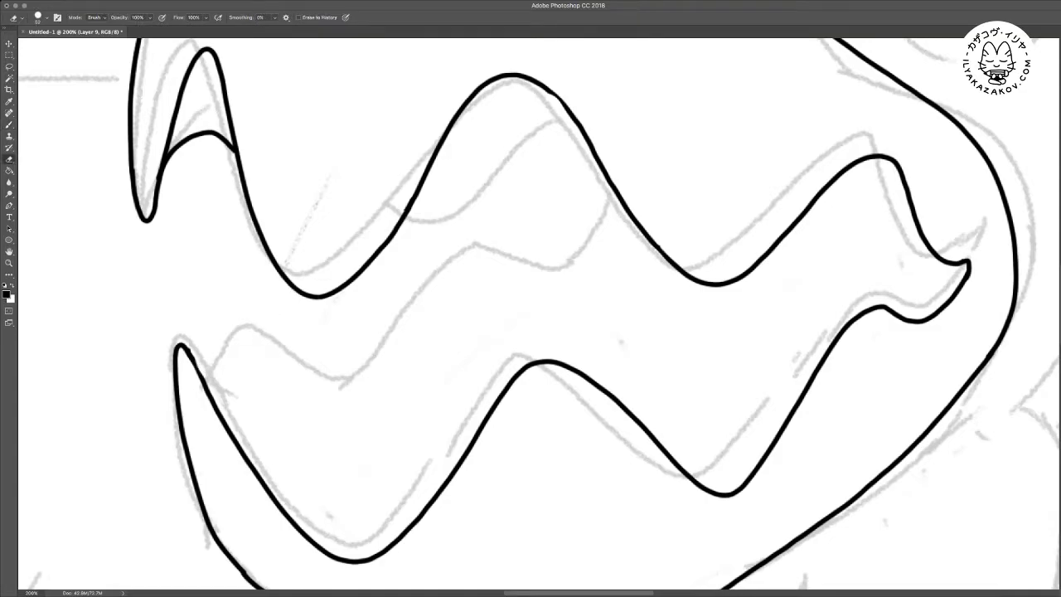
Ink new far-side teeth inside the open mouth, with the lower row and the upper tooth edge meeting at a point
scroll(197, 369, up, 1)
scroll(198, 369, right, 1)
key(b)
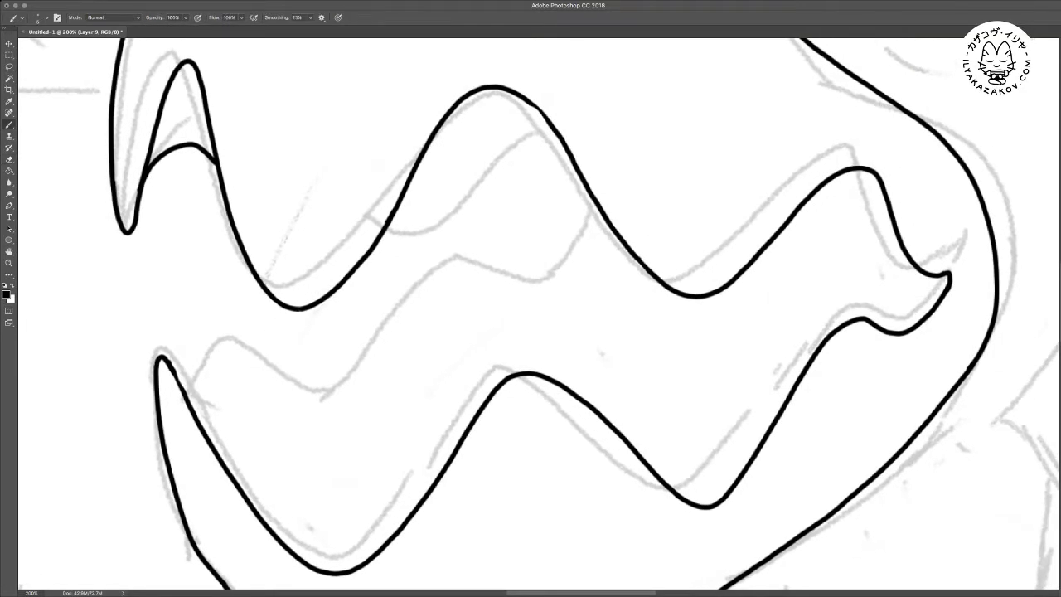
mouse_move(520, 247)
mouse_down()
mouse_move(470, 255)
mouse_move(428, 328)
mouse_move(391, 328)
mouse_move(336, 288)
mouse_move(286, 311)
mouse_move(231, 419)
mouse_move(174, 378)
mouse_up()
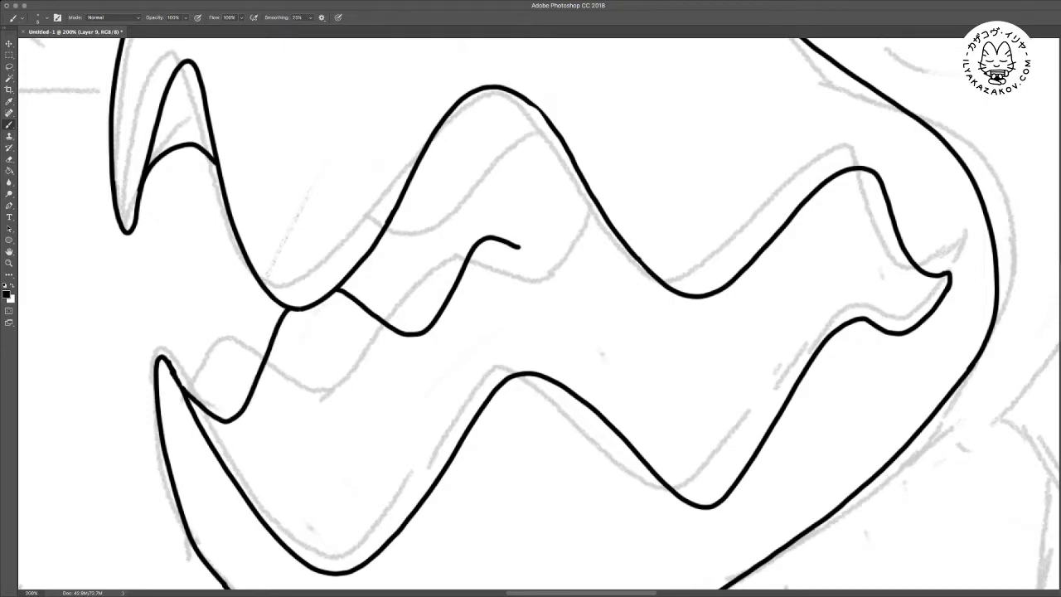
drag(531, 266, 513, 344)
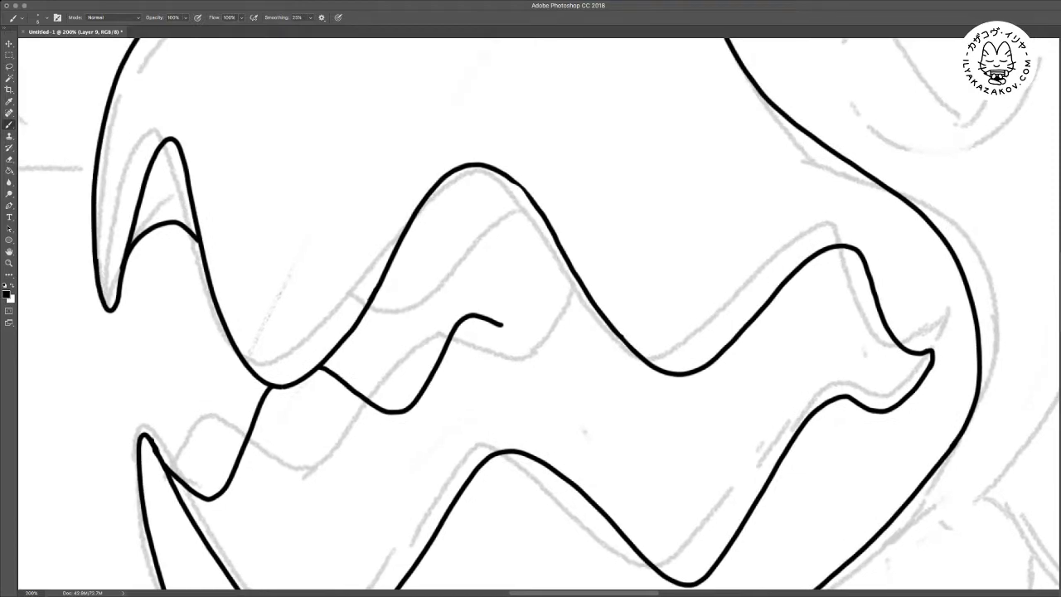
mouse_move(368, 305)
mouse_down()
mouse_move(388, 313)
mouse_move(417, 269)
mouse_move(441, 267)
mouse_move(496, 320)
mouse_up()
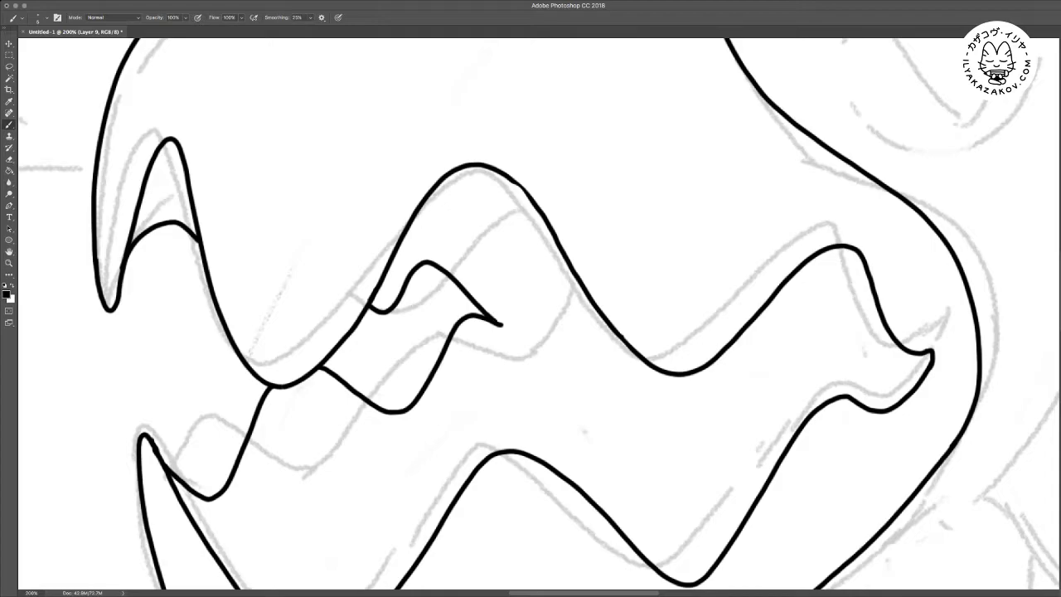
Select the mouth interior and the front upper tooth gap with the Magic Wand, fill them with black, and deselect
key(ctrl+minus)
key(ctrl+minus)
key(w)
click(539, 336)
shift+click(415, 277)
key(g)
click(538, 336)
key(m)
key(ctrl+d)
drag(514, 373, 526, 237)
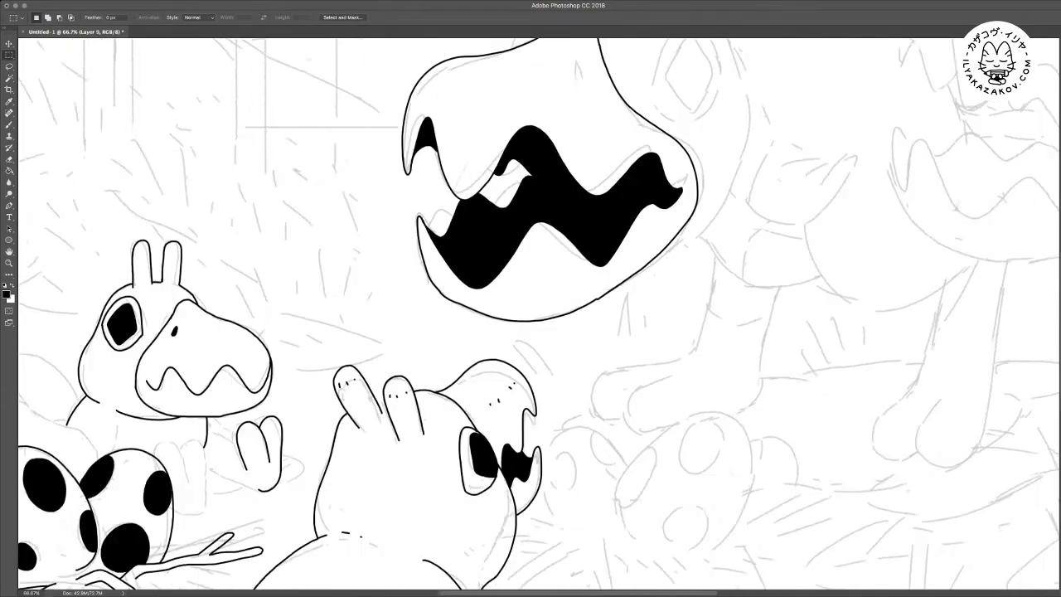
Ink three pairs of short texture dashes along the large creature's snout and outline the narrow nostril near the brow
key(ctrl+minus)
key(ctrl+minus)
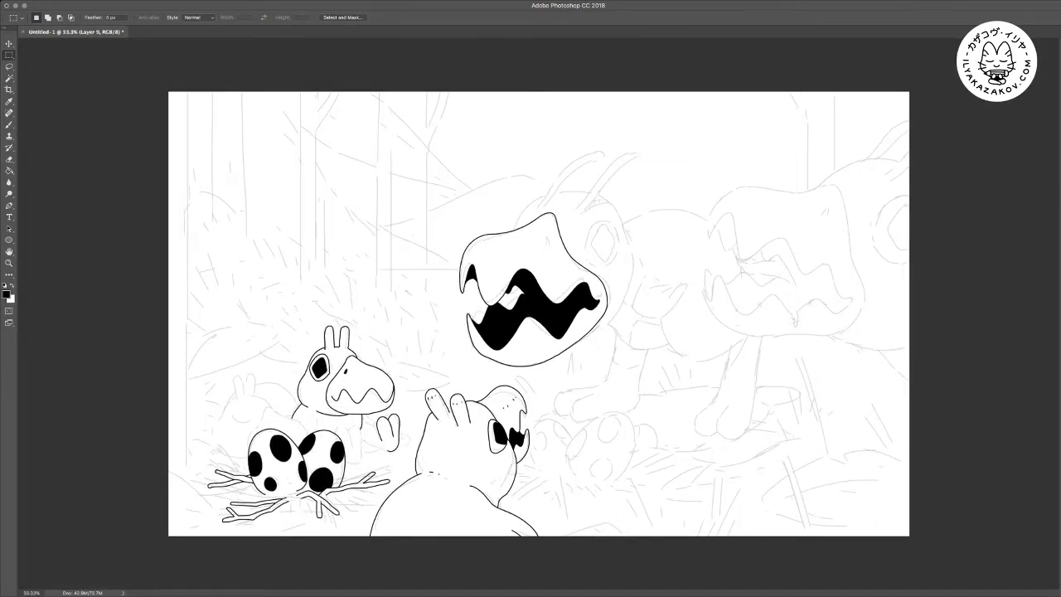
key(ctrl+plus)
key(ctrl+plus)
key(ctrl+plus)
key(b)
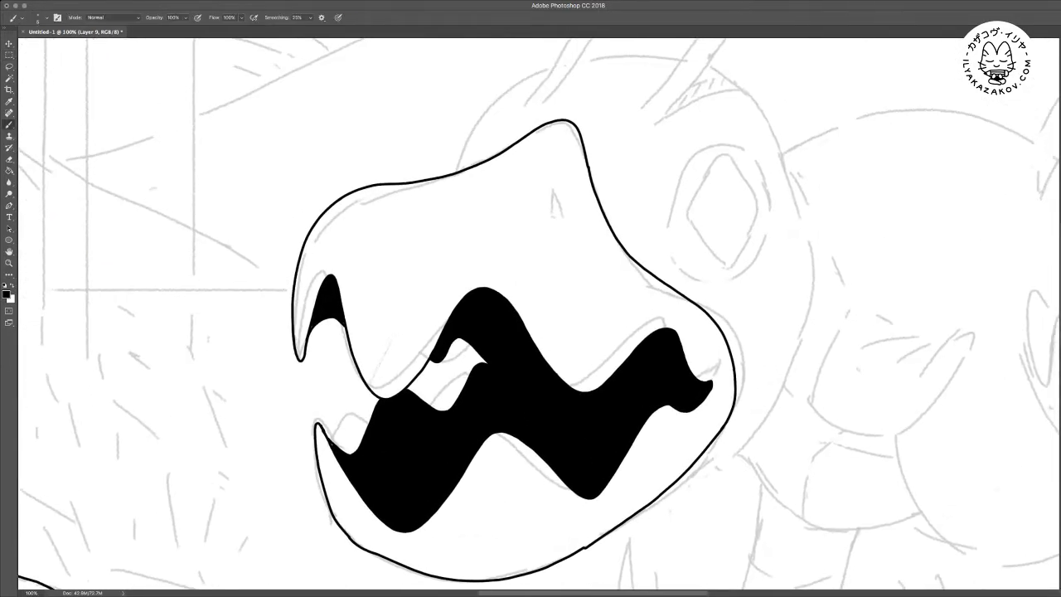
mouse_move(345, 215)
mouse_down()
mouse_move(337, 226)
mouse_move(351, 233)
mouse_up()
drag(442, 237, 438, 254)
mouse_move(581, 218)
mouse_down()
mouse_move(572, 187)
mouse_move(568, 213)
mouse_up()
Select the inside of the nostril with the Magic Wand, fill it with black, and deselect
key(w)
click(575, 208)
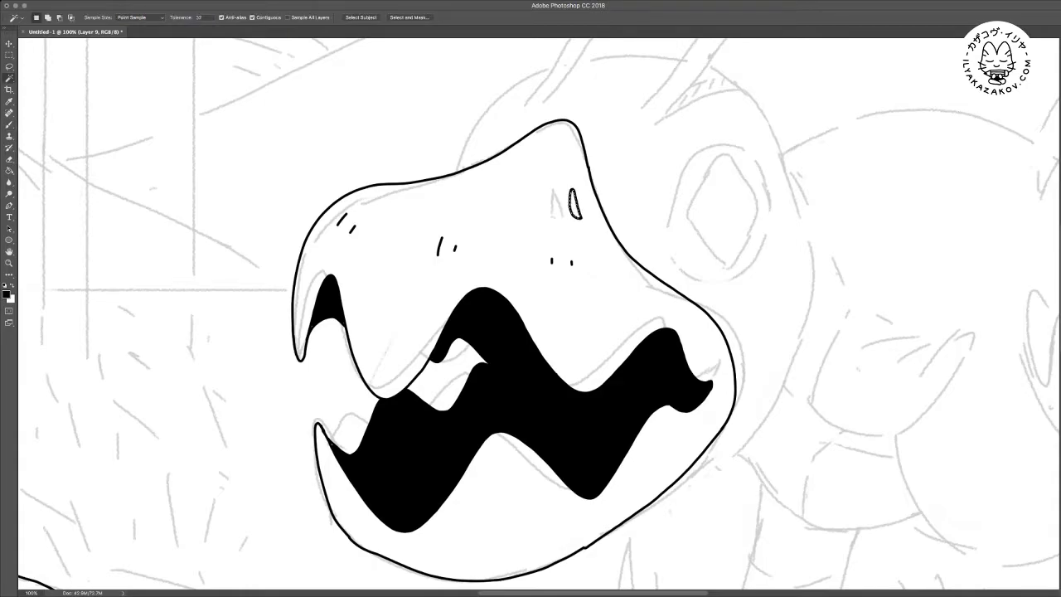
key(alt+BackSpace)
key(m)
key(ctrl+d)
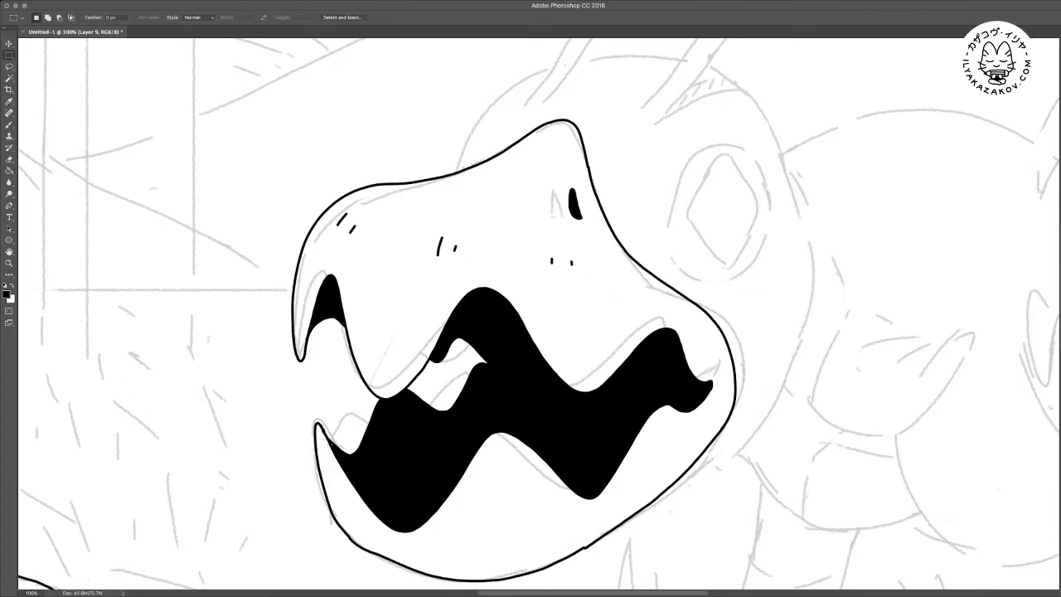
Ink the large creature's head contour from behind the snout over the crown and down the back to the lower jaw
scroll(531, 315, up, 8)
scroll(531, 315, right, 6)
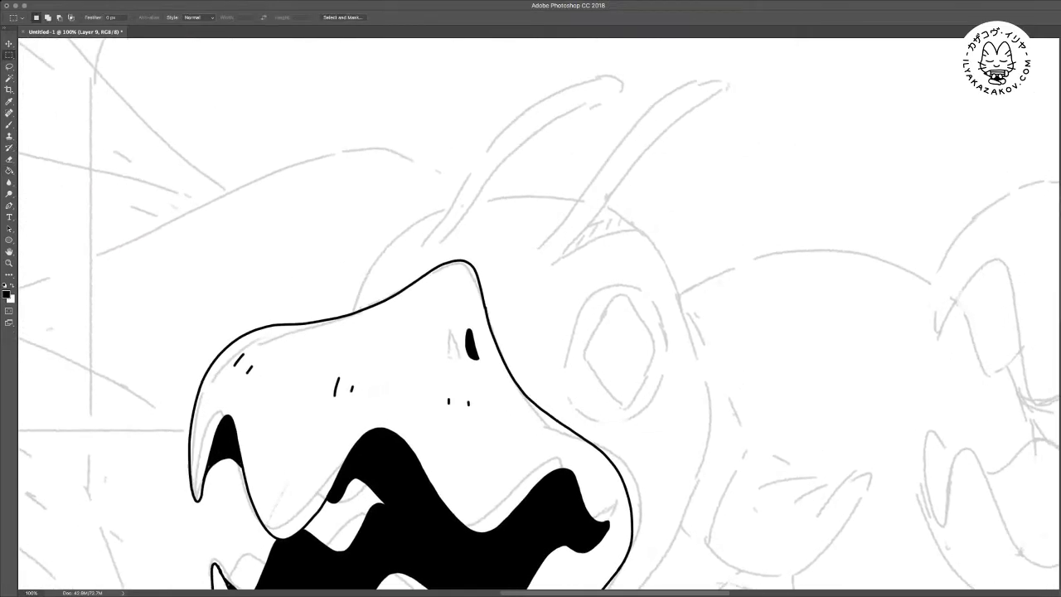
scroll(530, 315, down, 1)
key(b)
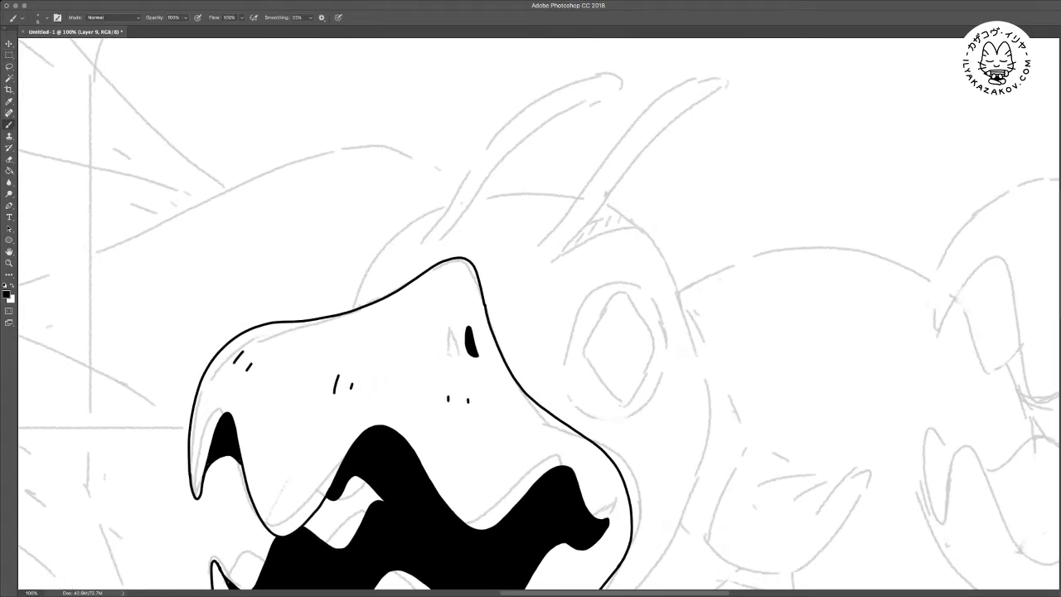
drag(354, 305, 410, 238)
key(ctrl+z)
mouse_move(354, 305)
mouse_down()
mouse_move(406, 235)
mouse_move(456, 204)
mouse_move(527, 194)
mouse_move(615, 209)
mouse_move(666, 259)
mouse_move(715, 406)
mouse_up()
scroll(539, 315, down, 5)
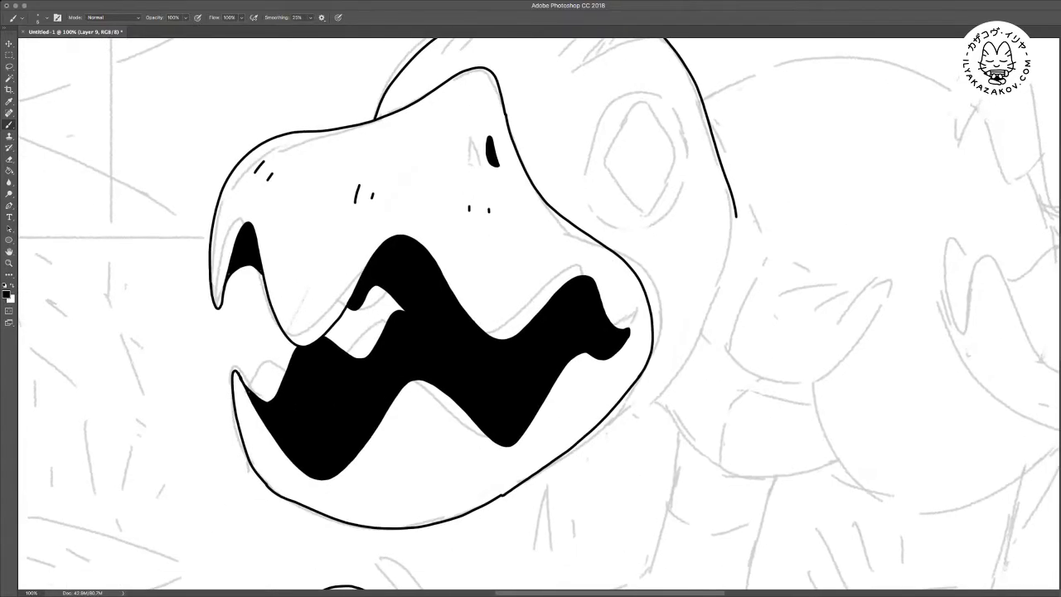
mouse_move(735, 217)
mouse_down()
mouse_move(717, 308)
mouse_move(682, 366)
mouse_move(633, 392)
mouse_up()
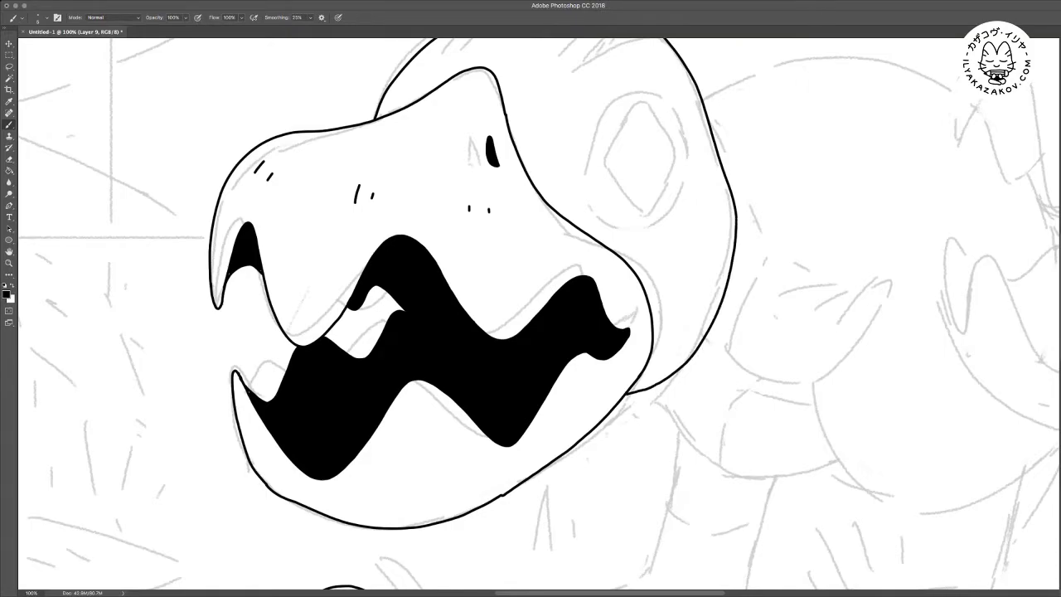
Open a gap in the crown contour and ink the rear curved horn with a lobed tip through it
scroll(539, 315, up, 5)
key(e)
drag(537, 215, 548, 219)
key(b)
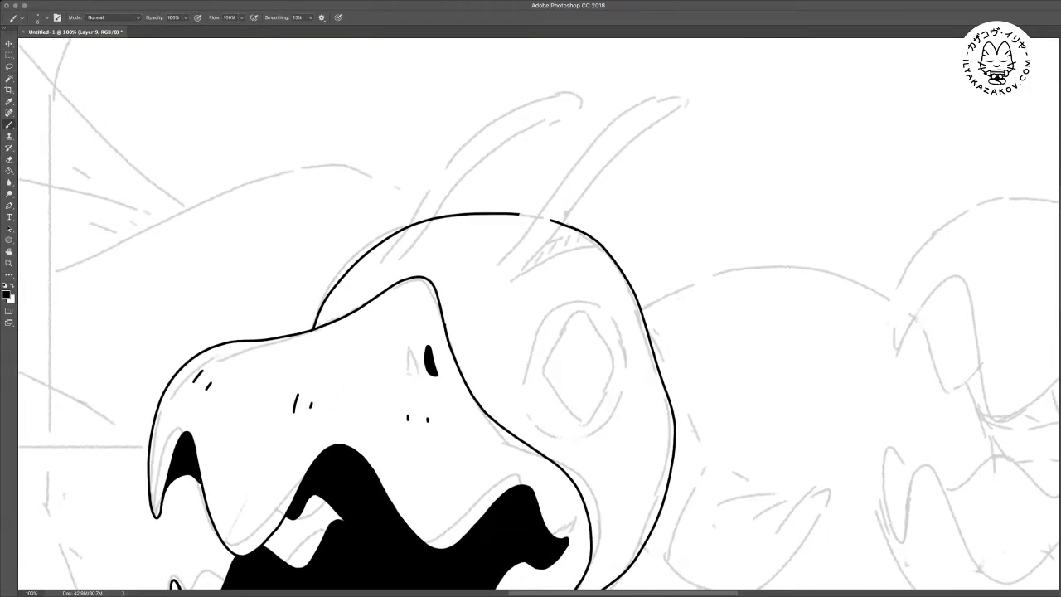
mouse_move(490, 260)
mouse_down()
mouse_move(591, 93)
mouse_move(616, 74)
mouse_move(651, 69)
mouse_move(658, 97)
mouse_move(634, 106)
mouse_move(643, 115)
mouse_move(614, 131)
mouse_move(504, 269)
mouse_up()
key(e)
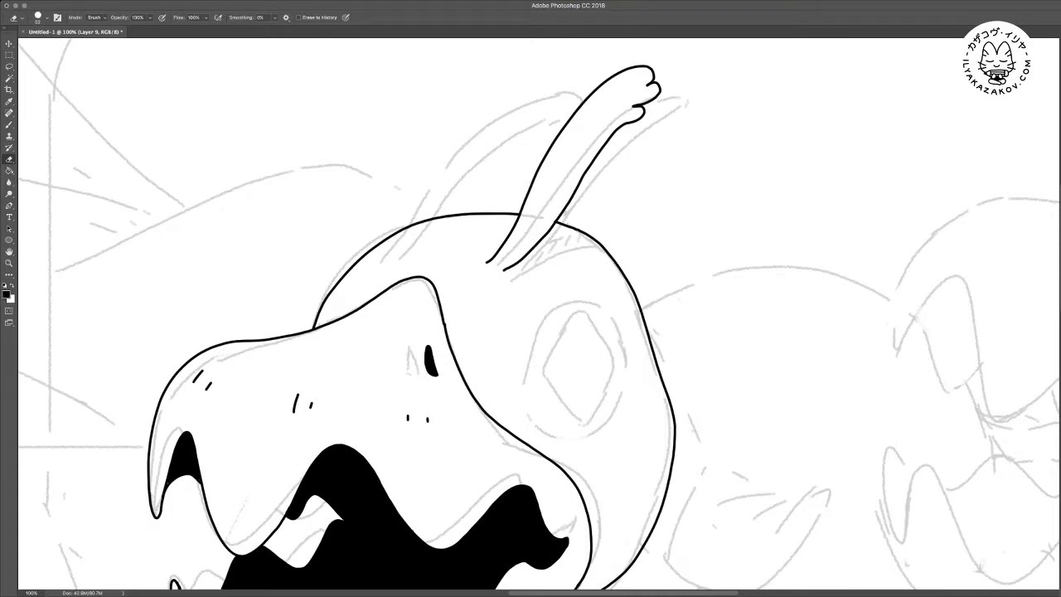
Ink the lower edge of a wedge-shaped shadow behind the rear horn's base and fill the wedge with black
scroll(539, 315, left, 5)
key(b)
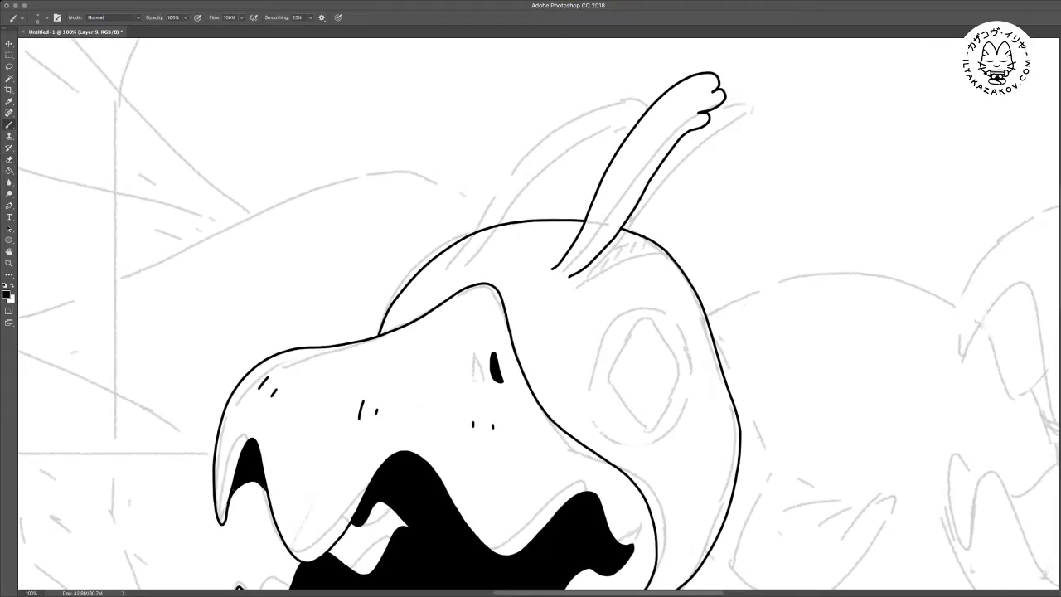
drag(570, 277, 655, 246)
key(w)
click(628, 242)
key(g)
click(634, 242)
key(b)
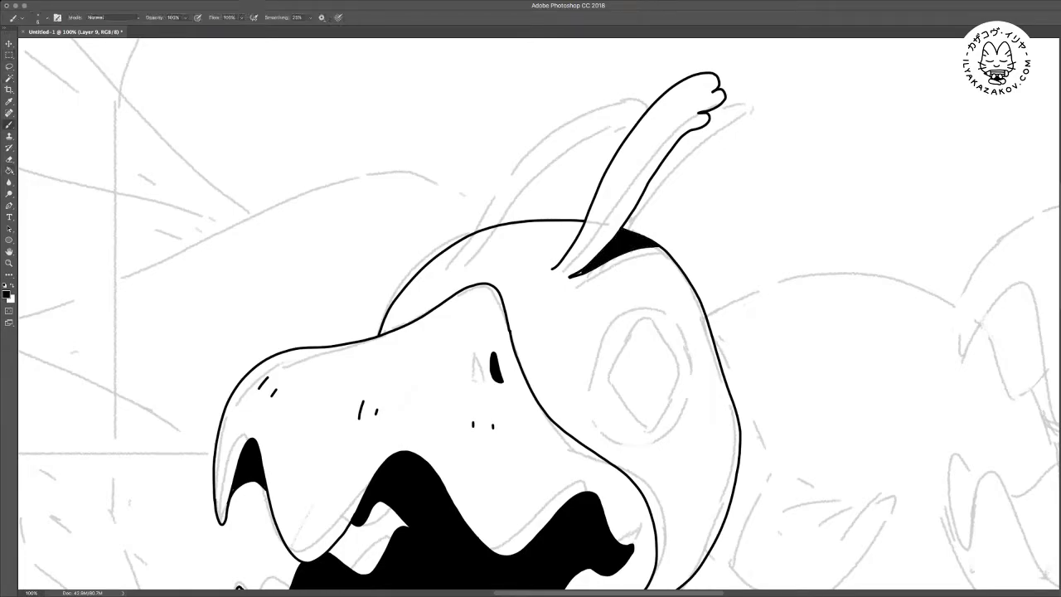
Erase the crown contour at the front horn's base and ink both sides and the rounded tip of that horn
scroll(539, 313, up, 1)
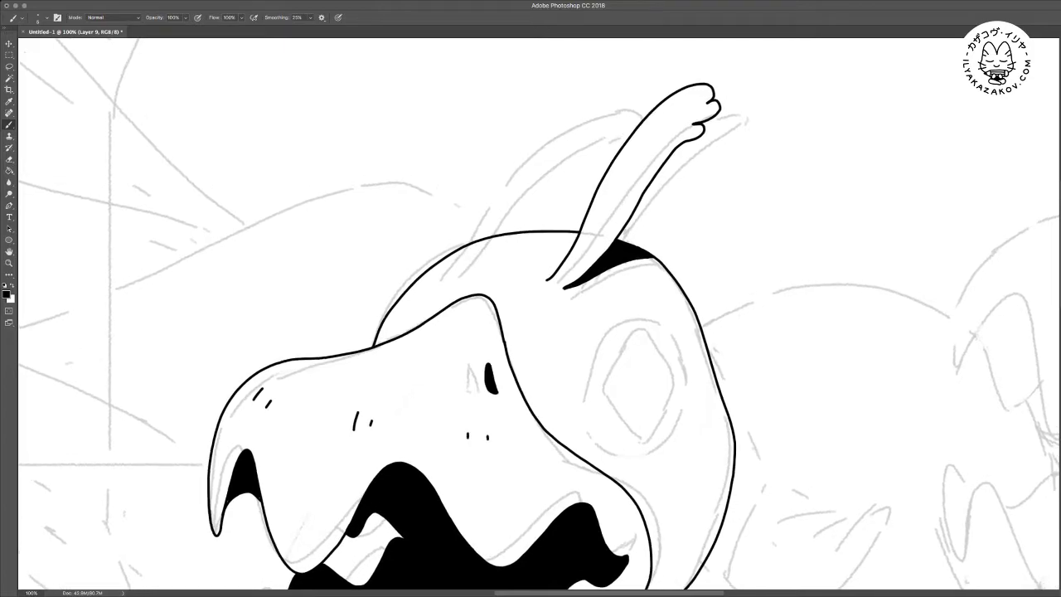
key(e)
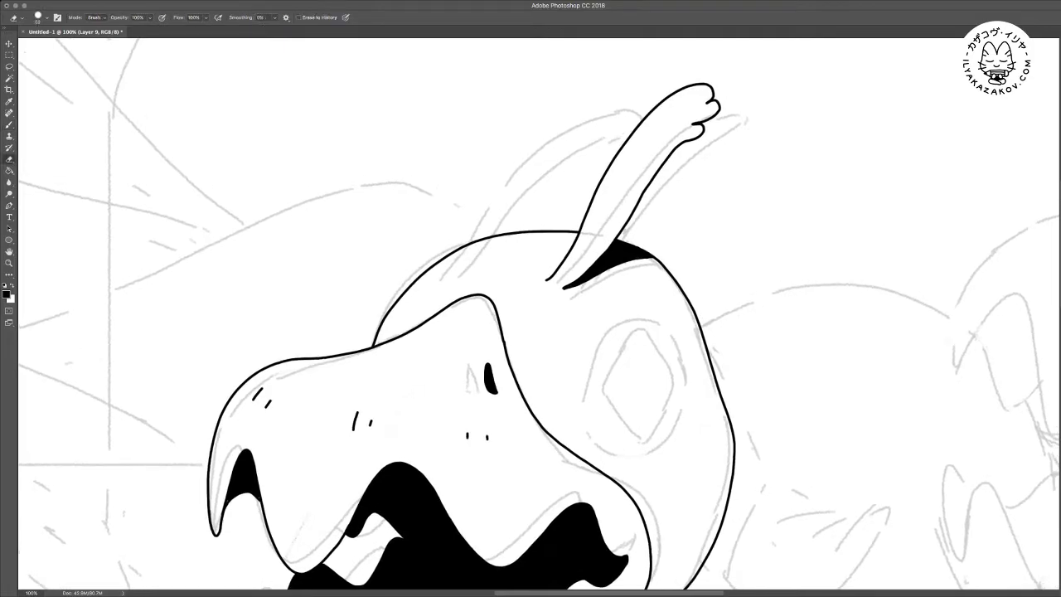
mouse_move(499, 236)
mouse_down()
mouse_move(471, 243)
mouse_move(484, 257)
mouse_move(502, 233)
mouse_up()
key(b)
key(e)
drag(464, 273, 472, 269)
key(b)
mouse_move(503, 233)
mouse_down()
mouse_move(541, 171)
mouse_move(605, 135)
mouse_up()
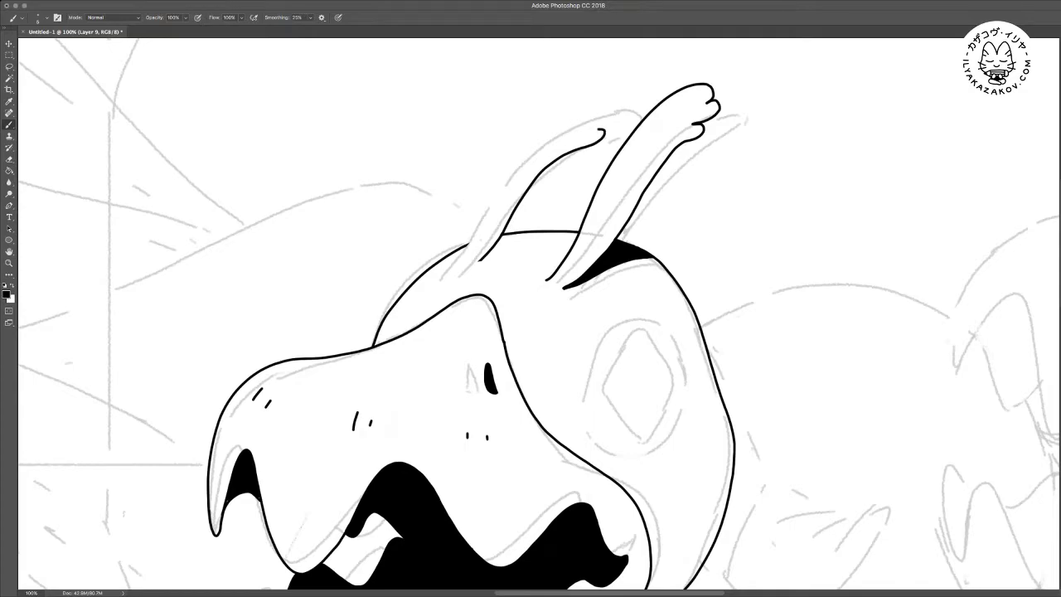
mouse_move(453, 262)
mouse_down()
mouse_move(527, 141)
mouse_move(567, 108)
mouse_move(598, 96)
mouse_move(615, 104)
mouse_up()
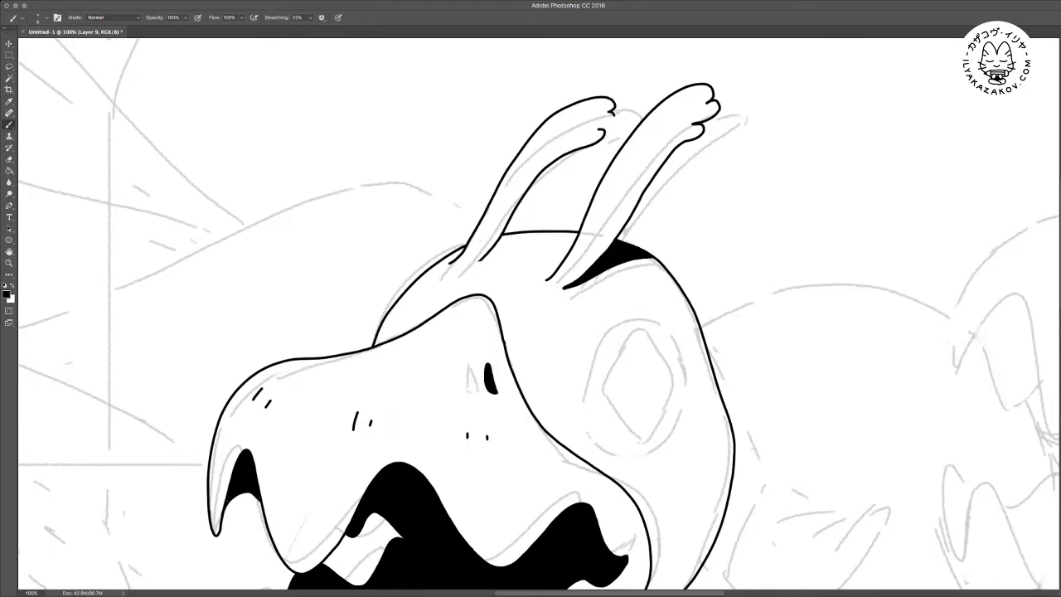
Ink a small shadow wedge behind the front horn's base and fill it with black using the Magic Wand selection
drag(530, 348, 550, 265)
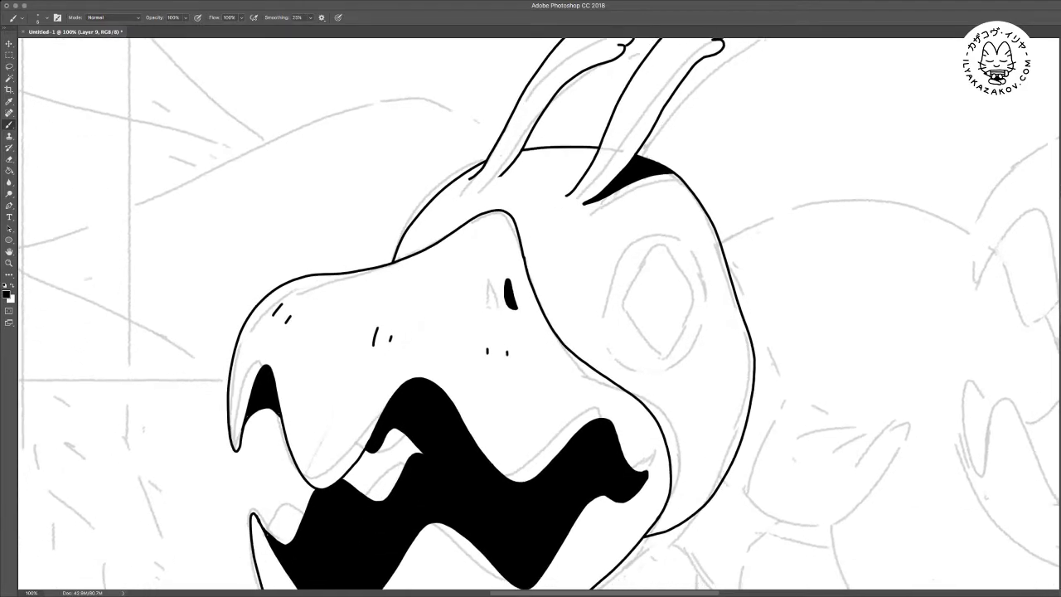
drag(501, 178, 543, 151)
key(w)
click(523, 160)
key(g)
click(531, 155)
key(m)
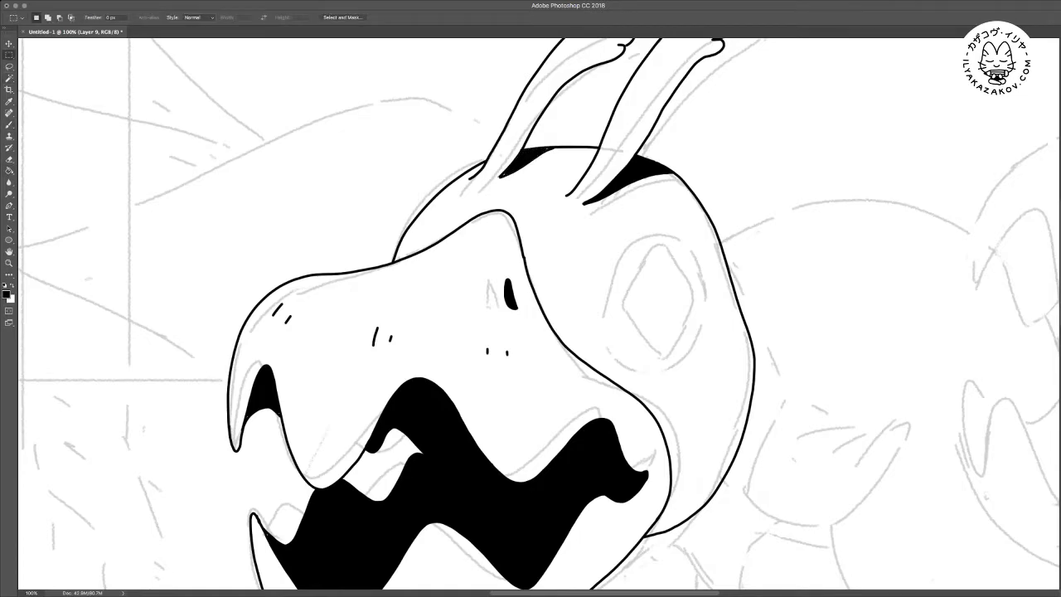
Ink the middle creature's eye as a pointed oval rim with a rounded diamond-shaped pupil inside it
scroll(539, 315, up, 2)
scroll(539, 315, right, 2)
key(b)
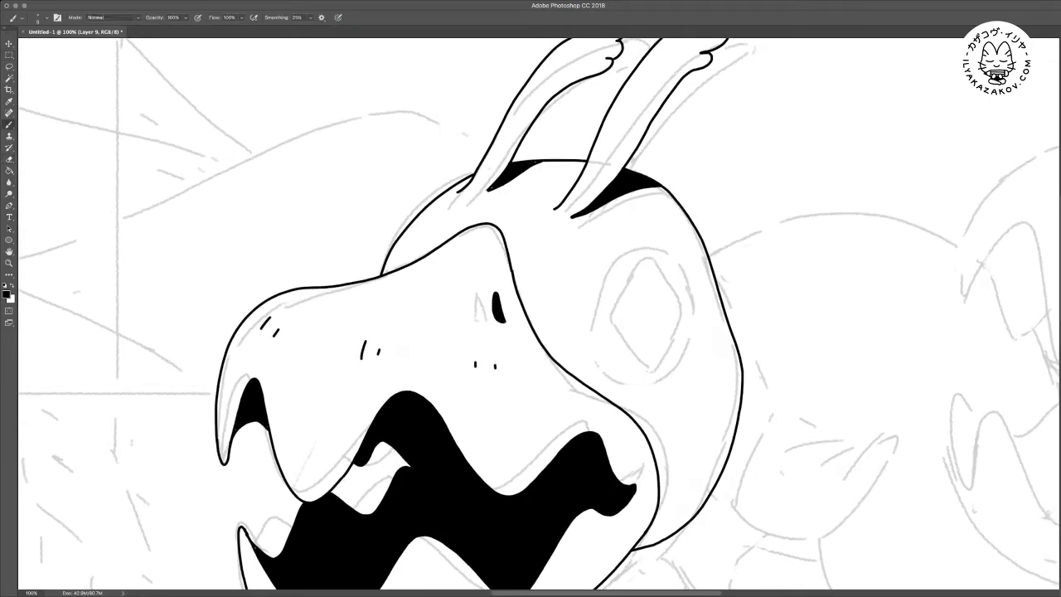
scroll(538, 315, right, 1)
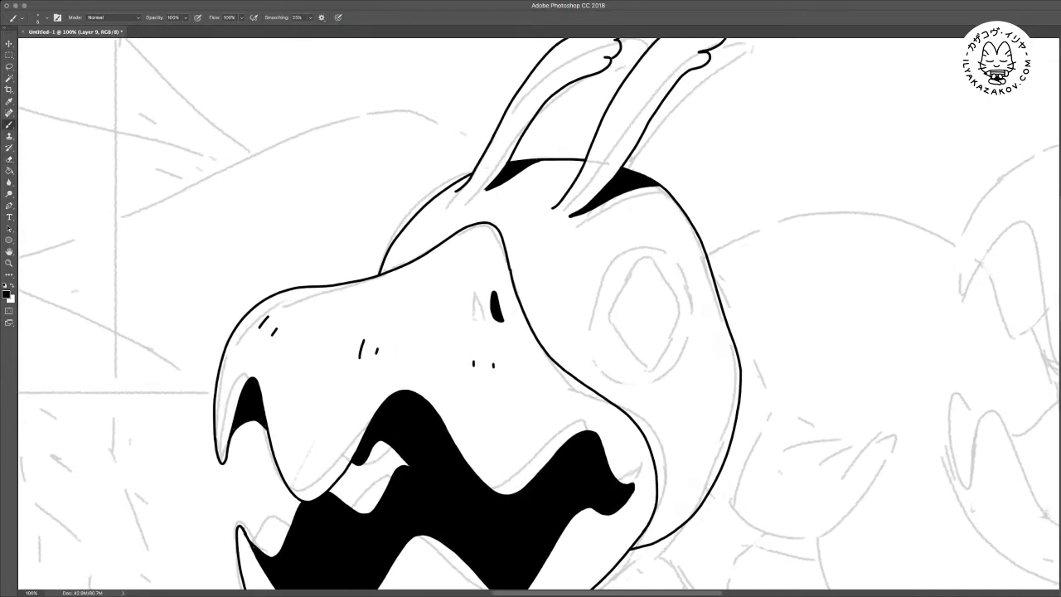
key(super+0)
key(ctrl+minus)
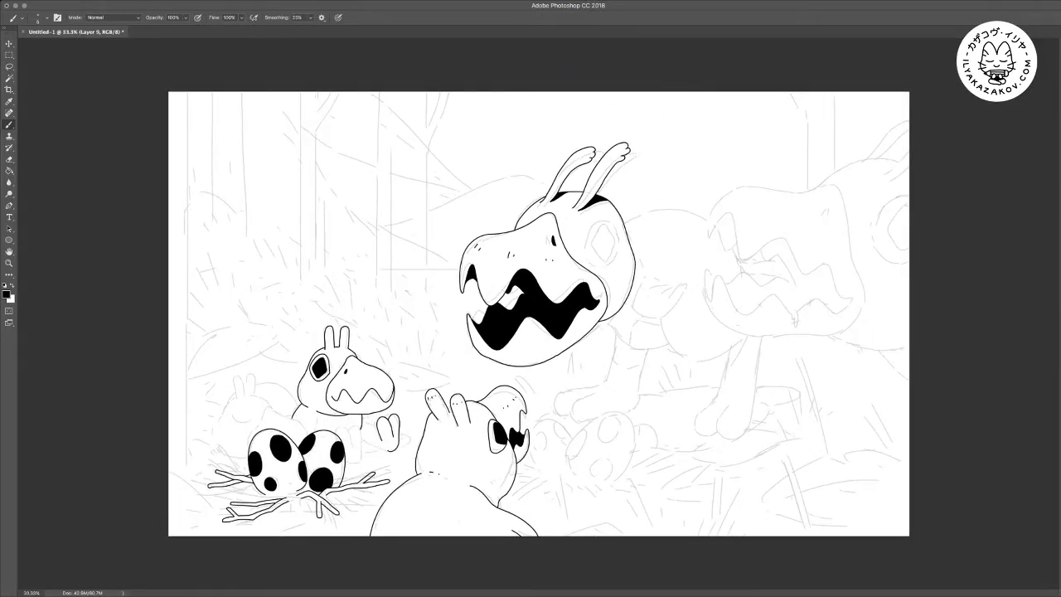
key(ctrl+plus)
key(ctrl+plus)
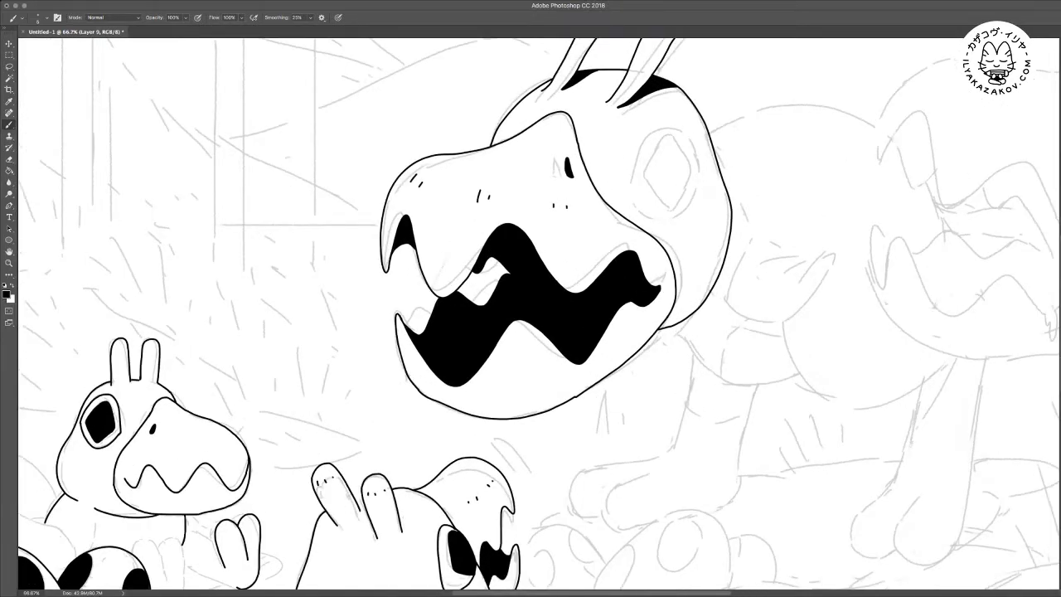
key(super+plus)
scroll(539, 314, up, 3)
scroll(539, 313, right, 3)
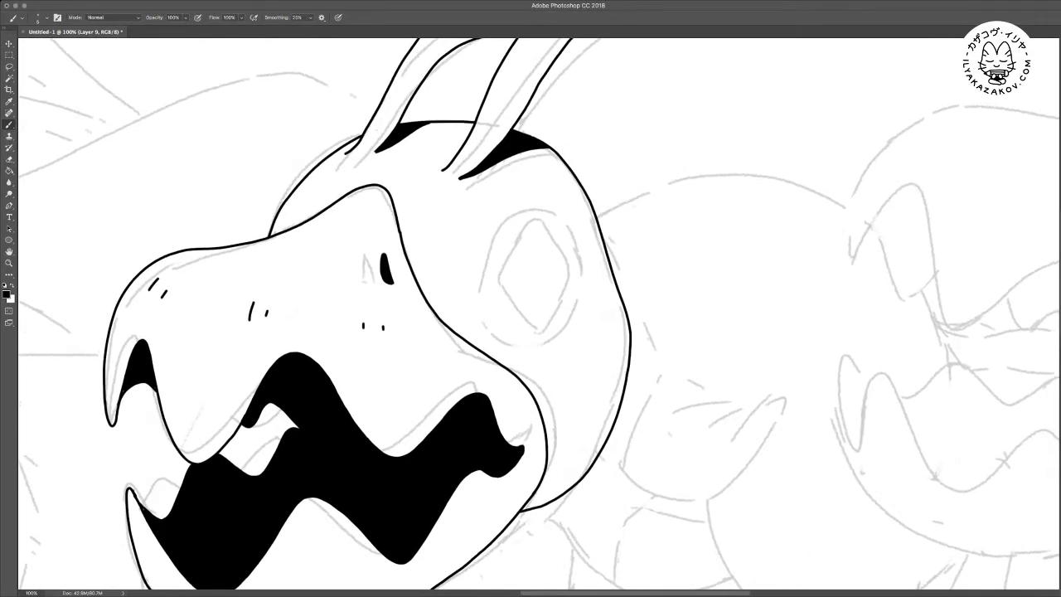
scroll(539, 313, up, 1)
scroll(539, 314, right, 1)
mouse_move(467, 307)
mouse_down()
mouse_move(483, 250)
mouse_move(514, 215)
mouse_move(549, 218)
mouse_move(575, 269)
mouse_up()
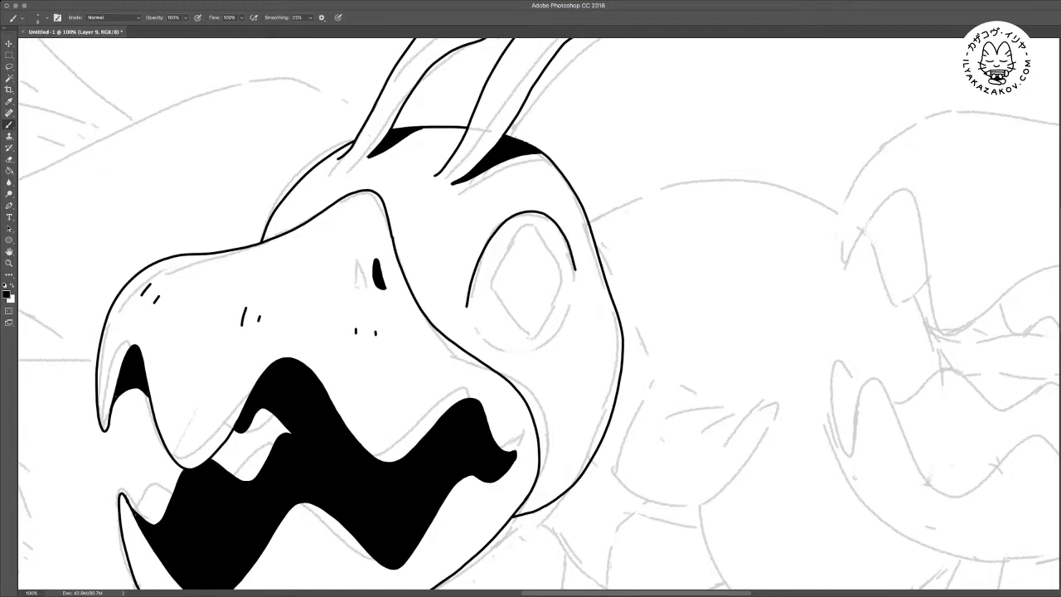
mouse_move(465, 311)
mouse_down()
mouse_move(518, 356)
mouse_move(541, 354)
mouse_move(575, 279)
mouse_up()
mouse_move(490, 300)
mouse_down()
mouse_move(517, 232)
mouse_move(532, 236)
mouse_move(558, 279)
mouse_move(554, 297)
mouse_move(536, 330)
mouse_move(500, 314)
mouse_up()
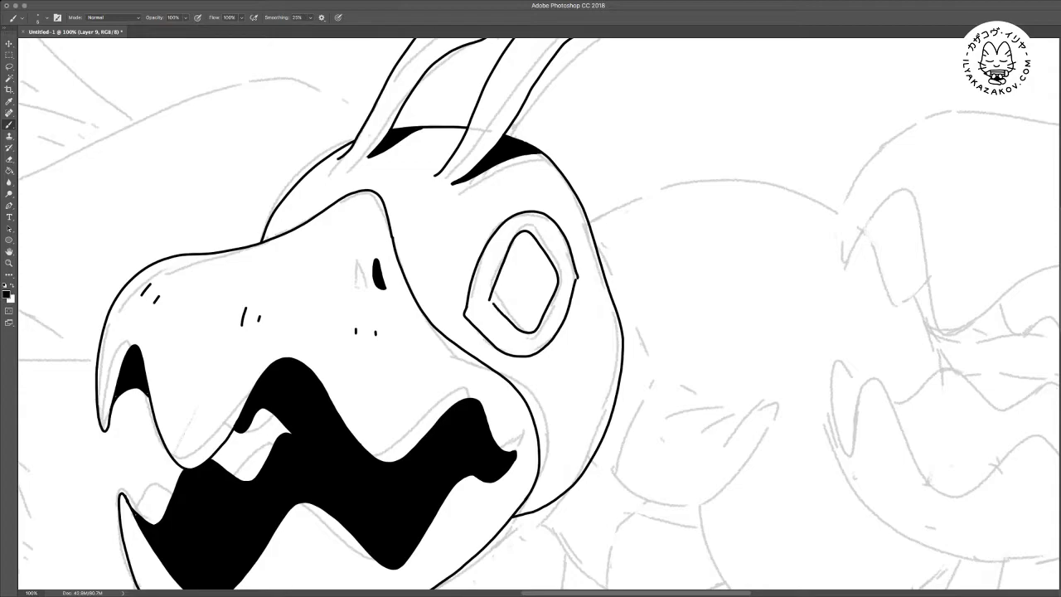
Select the inside of the middle creature's diamond pupil, fill it with solid black and deselect
key(e)
key(w)
click(524, 283)
key(g)
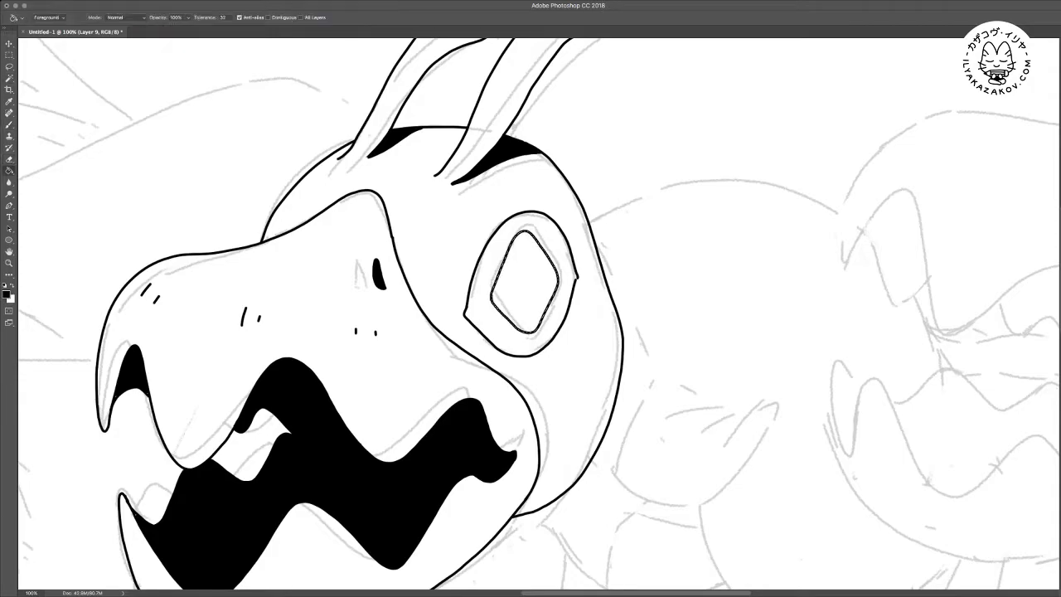
click(525, 283)
key(m)
click(524, 283)
Ink three long straight vertical trunk lines in the background just in front of the middle creature's snout
key(super+0)
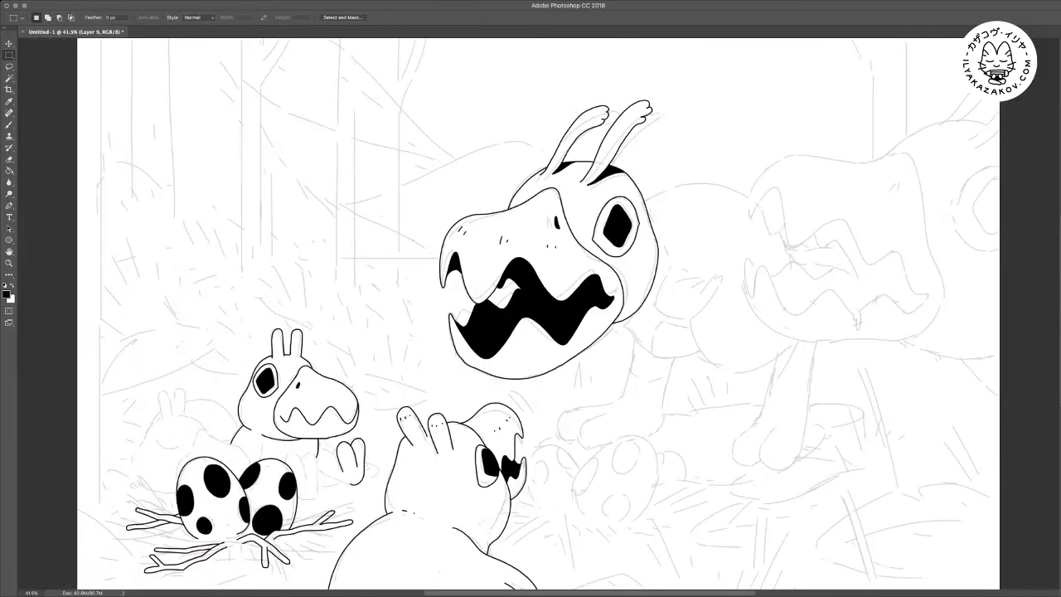
key(super+minus)
key(super+minus)
key(super+equal)
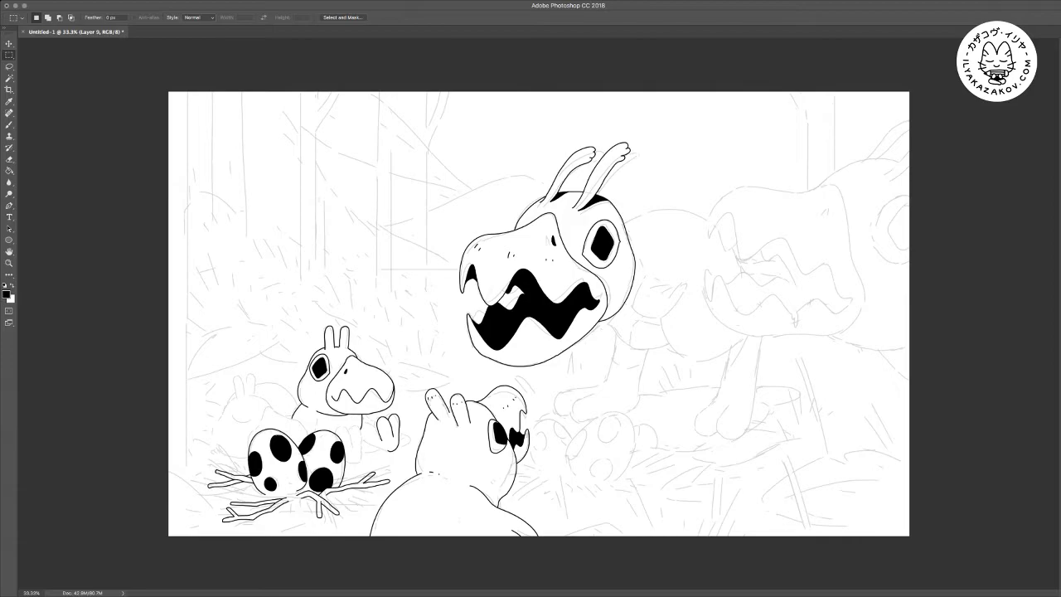
key(b)
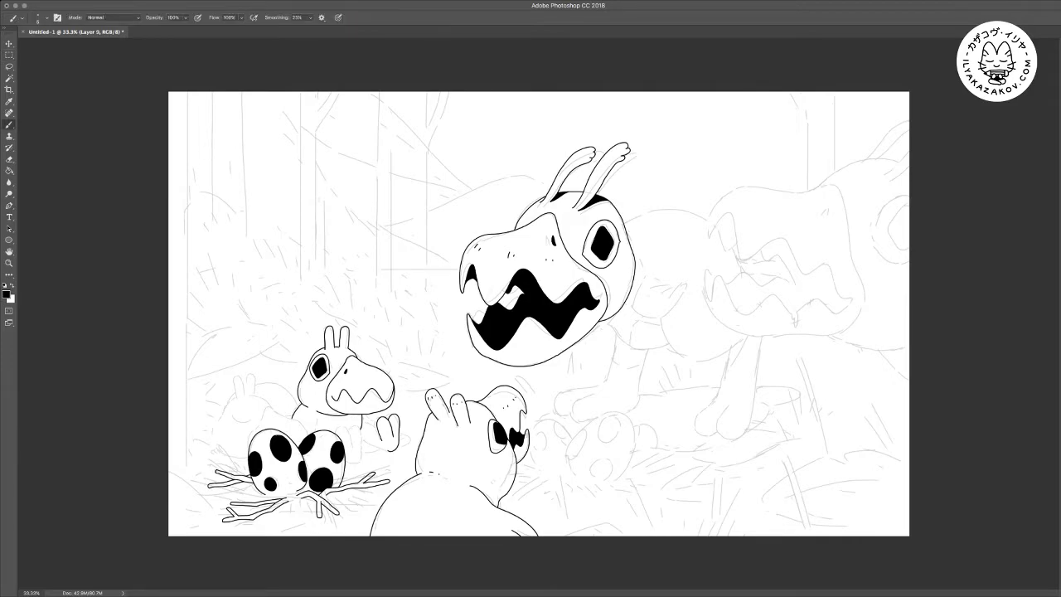
key(ctrl+plus)
drag(444, 327, 445, 54)
scroll(444, 54, up, 1)
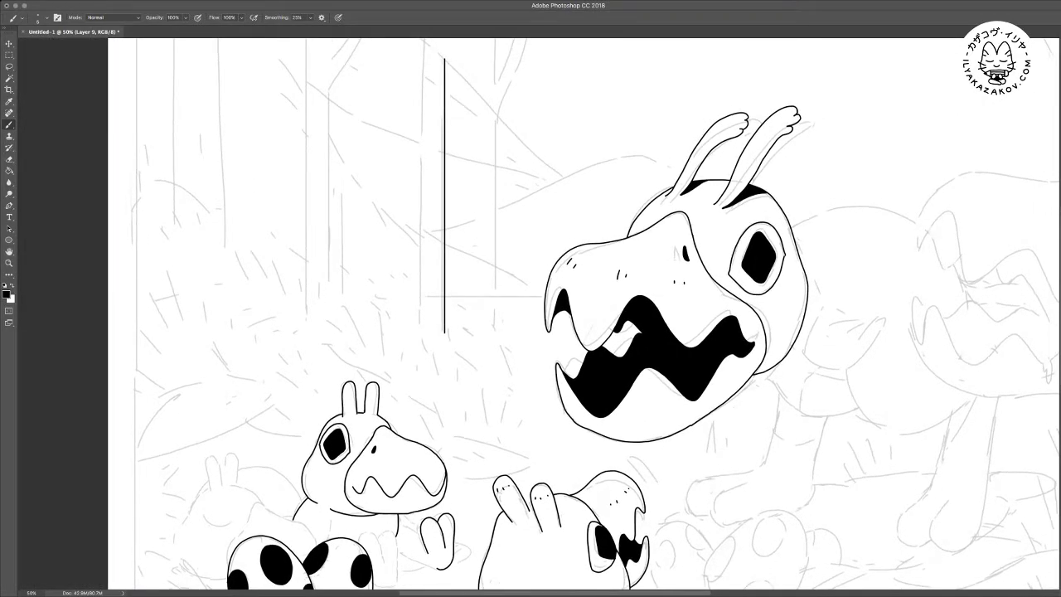
key(super+minus)
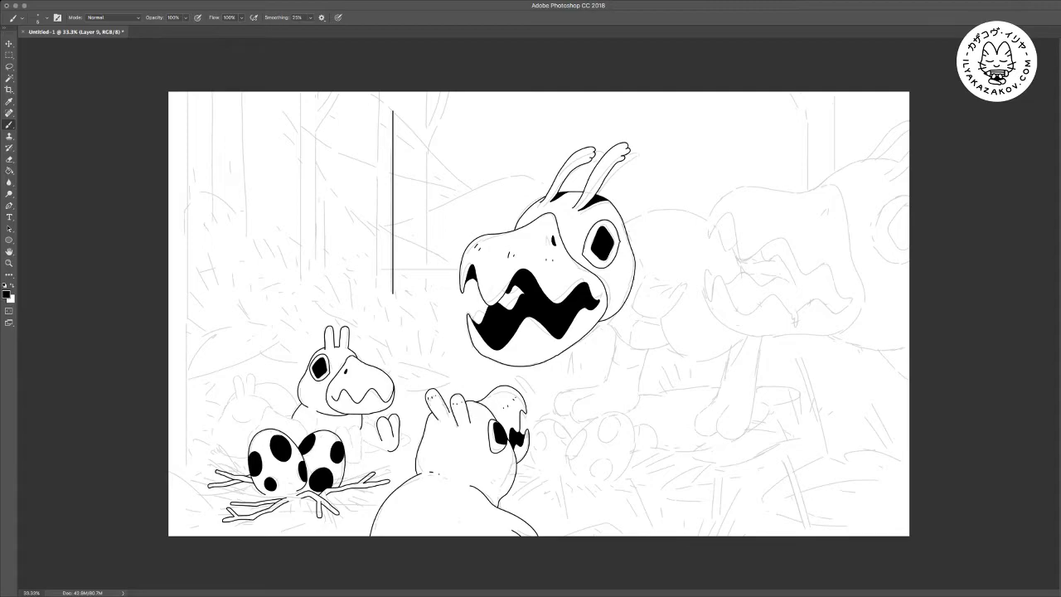
drag(427, 305, 427, 162)
drag(377, 304, 376, 92)
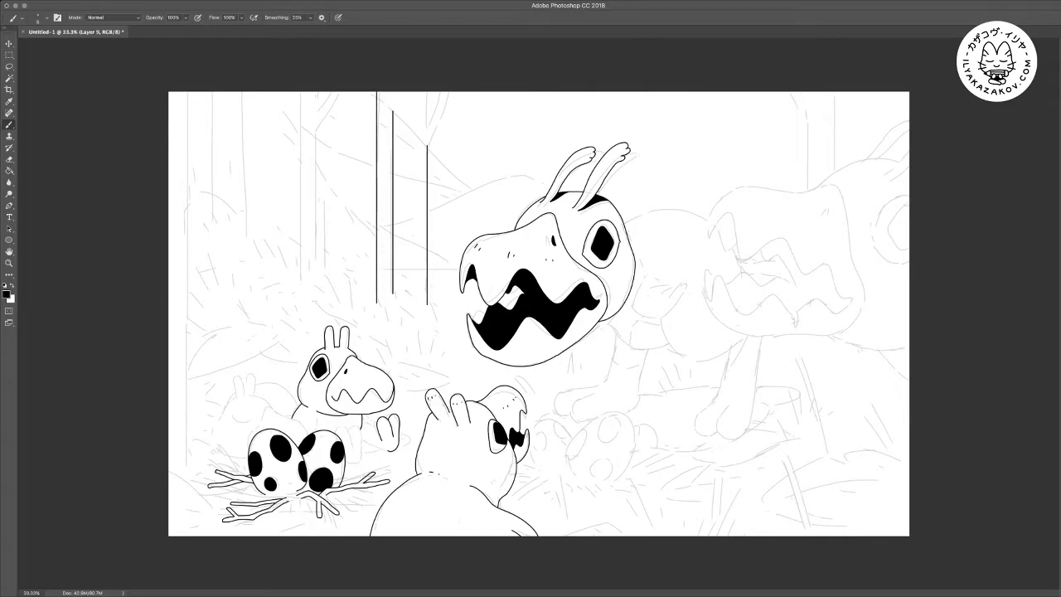
Ink six more straight vertical trunk lines across the forest at the far left of the canvas, over the sketch
drag(325, 281, 325, 97)
drag(316, 283, 316, 129)
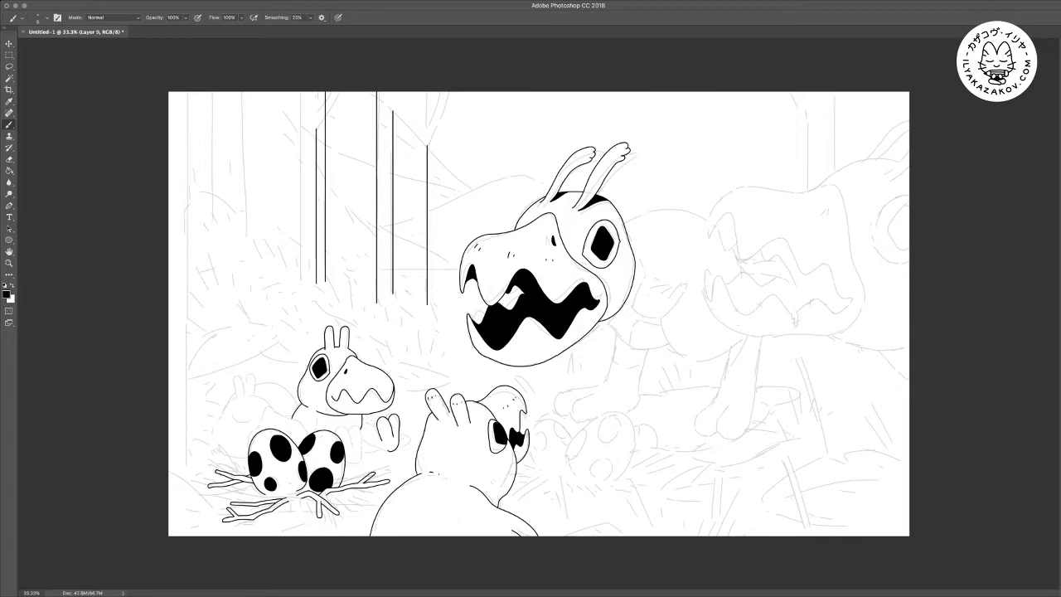
drag(299, 280, 299, 92)
drag(247, 238, 247, 92)
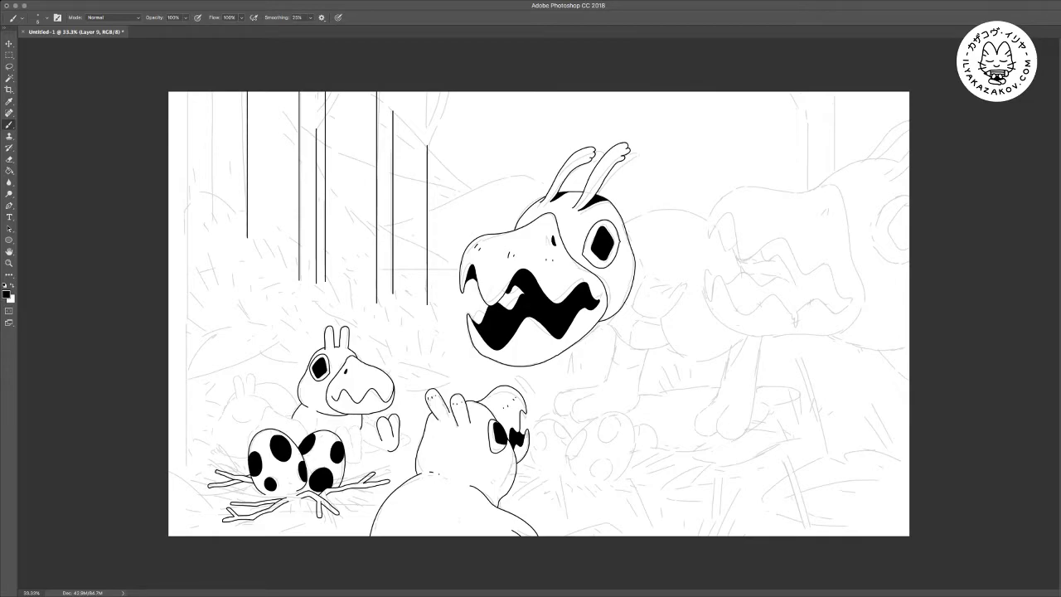
drag(210, 211, 211, 91)
drag(188, 473, 187, 91)
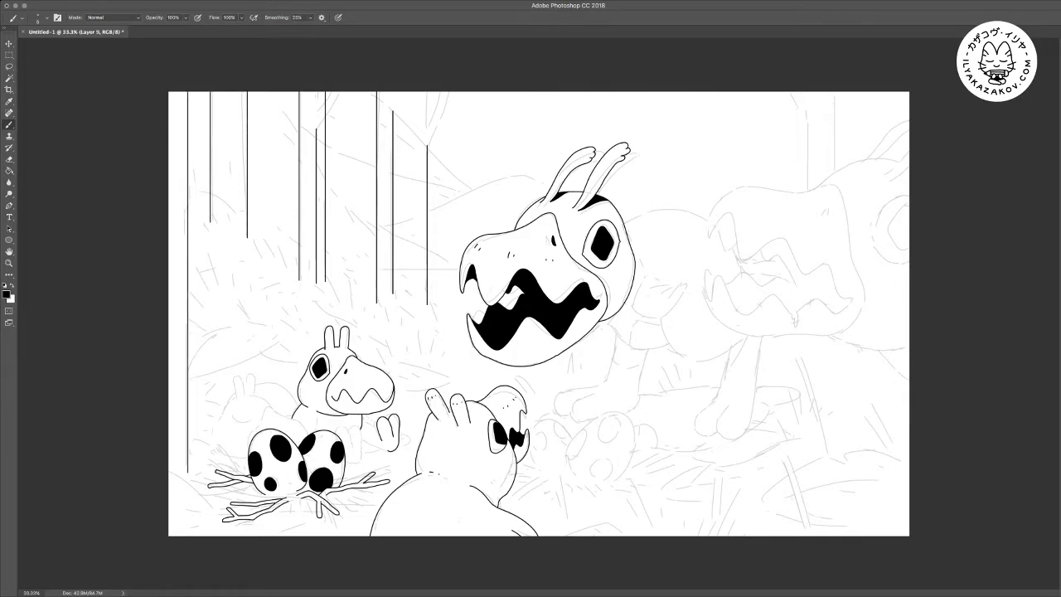
Ink a forked branch growing from the upper end of the trunk nearest the middle creature, redrawing its first stroke
key(super+plus)
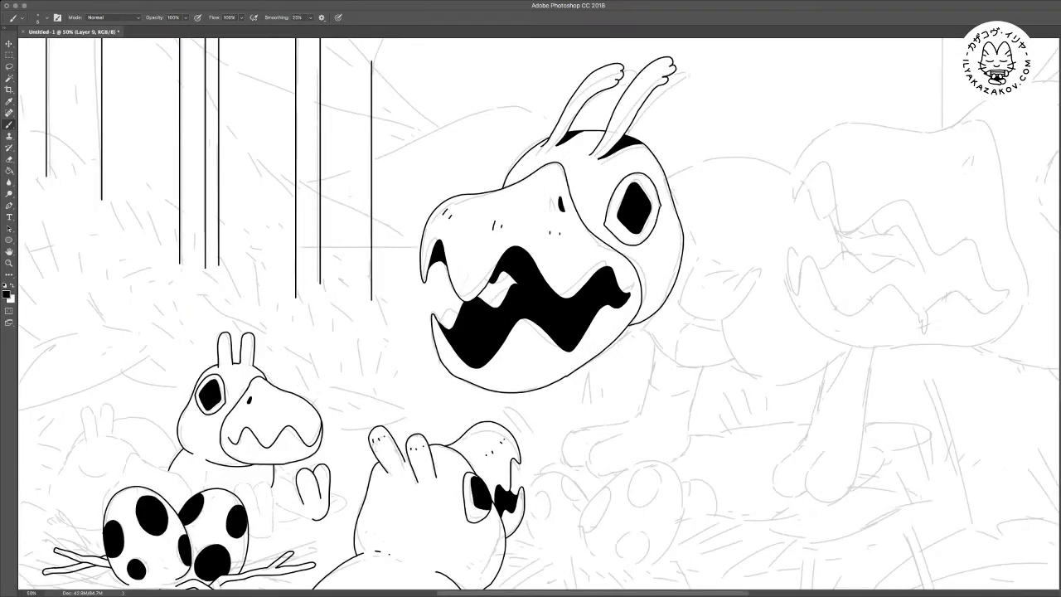
scroll(539, 344, up, 5)
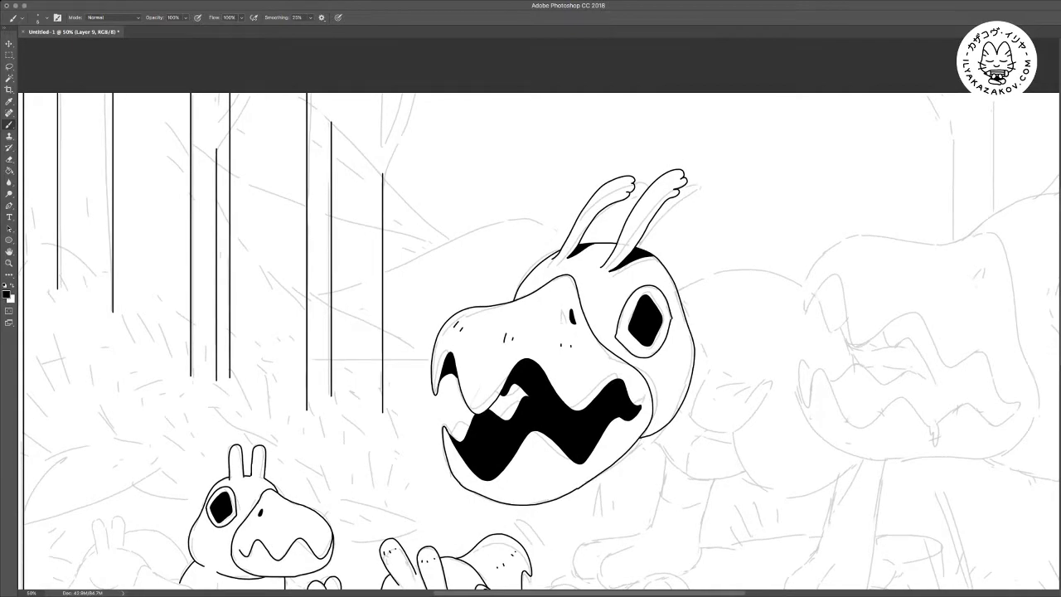
key(super+plus)
scroll(539, 344, up, 5)
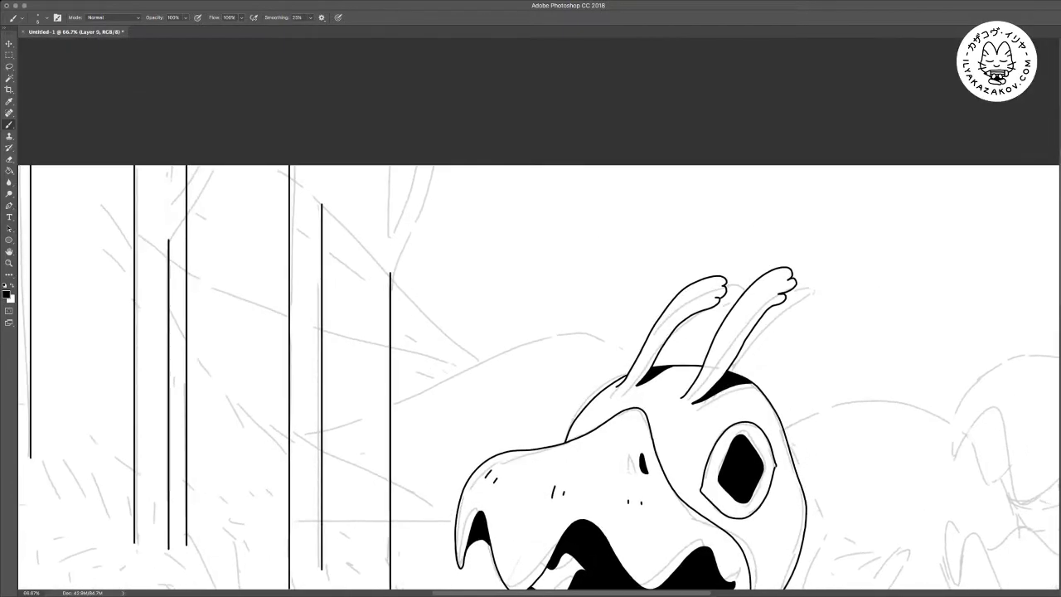
drag(391, 267, 440, 171)
key(super+z)
mouse_move(390, 267)
mouse_down()
mouse_move(442, 198)
mouse_move(489, 164)
mouse_up()
drag(389, 238, 435, 165)
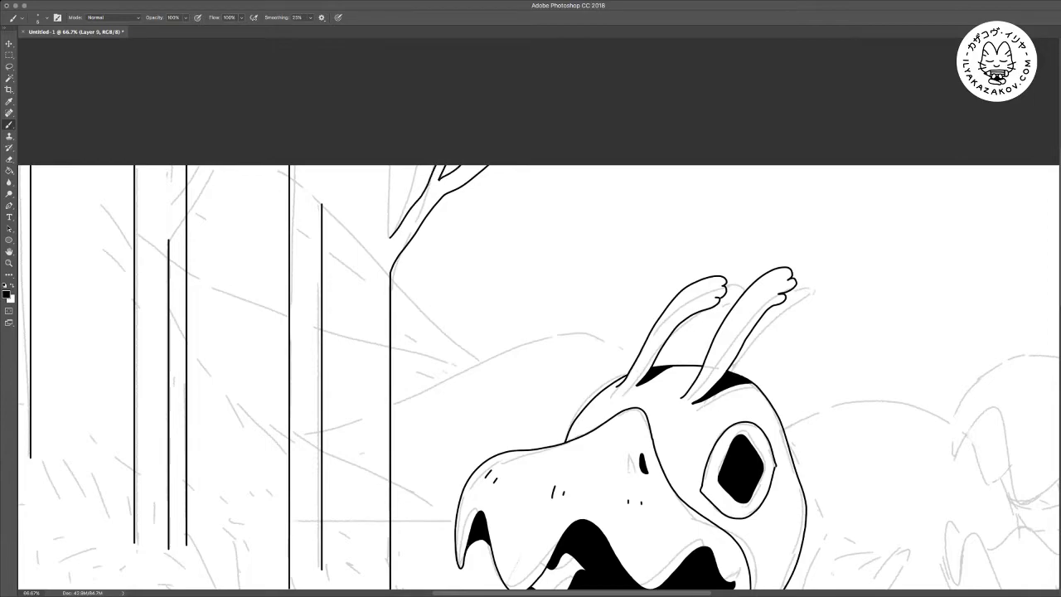
Continue the branching trunk and the neighbouring trunk line straight up to the canvas's upper edge
drag(389, 239, 390, 164)
drag(322, 204, 321, 164)
scroll(539, 357, down, 5)
key(ctrl+minus)
key(ctrl+minus)
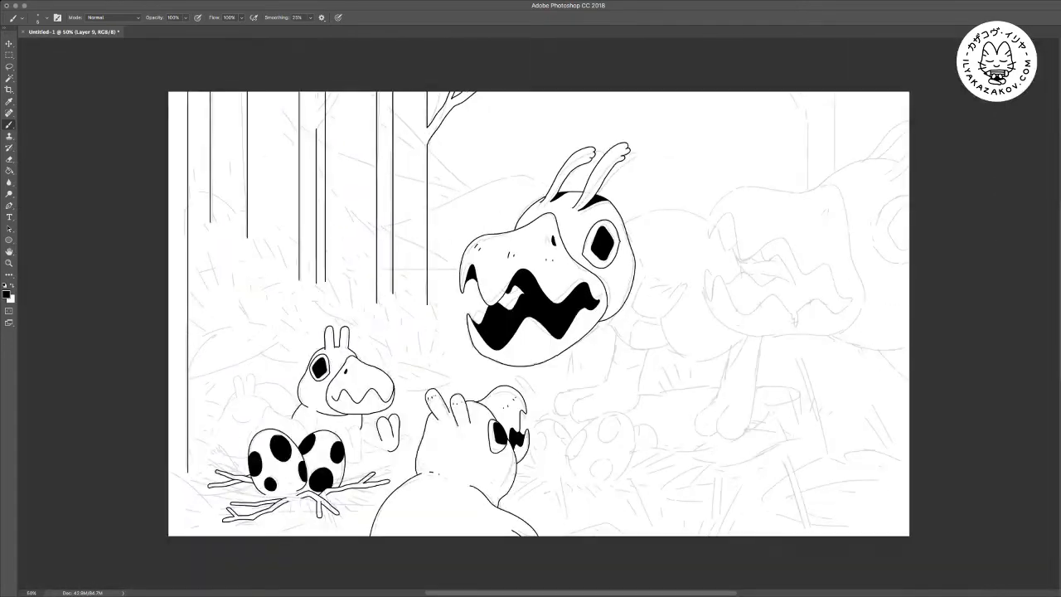
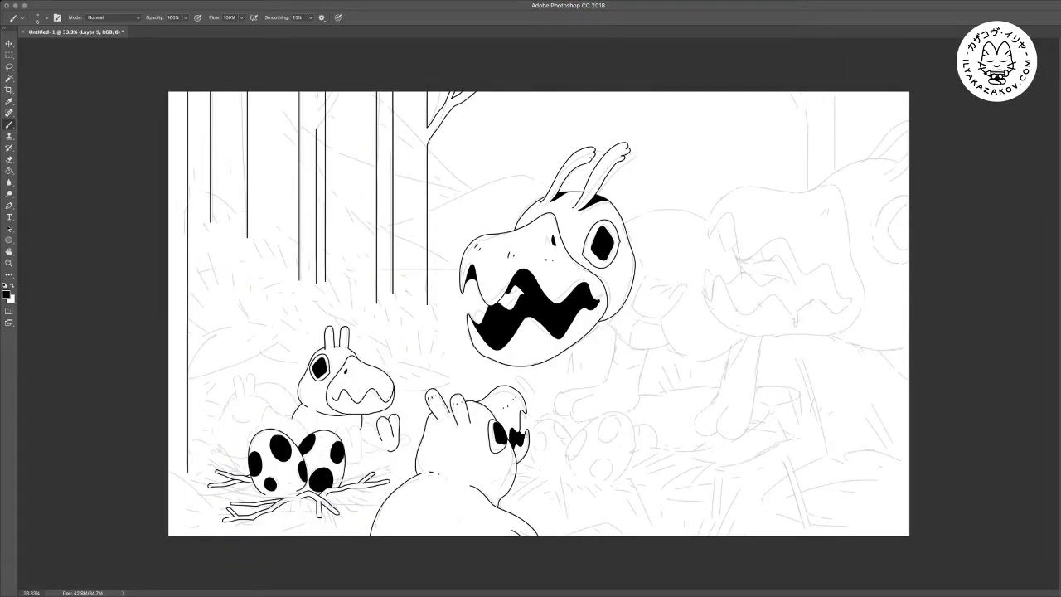
Ink the right creature's snout contour over the muzzle and down the back of the jaw
key(ctrl+plus)
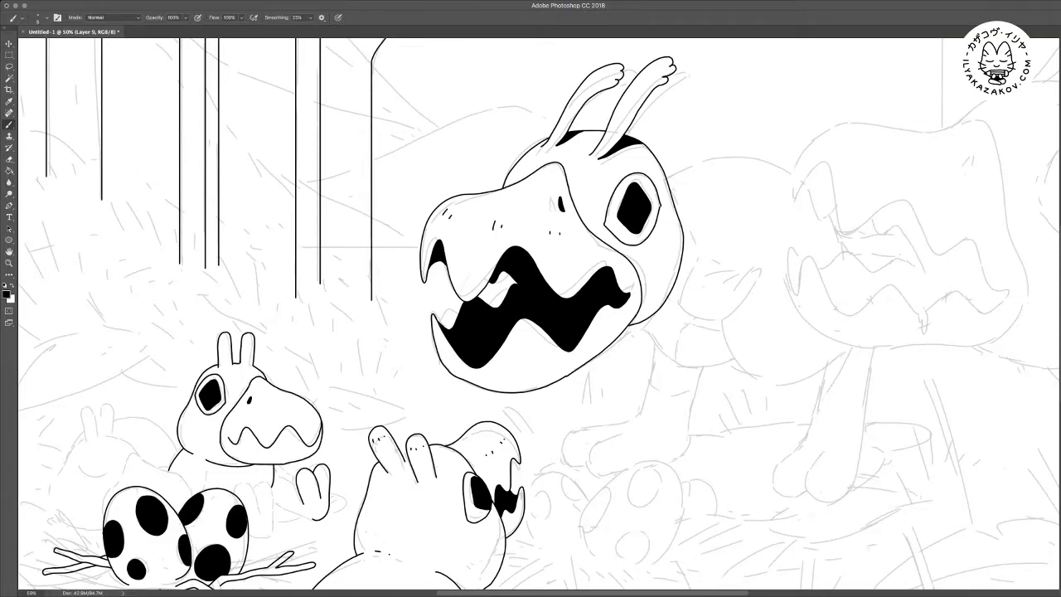
scroll(539, 314, right, 6)
key(ctrl+plus)
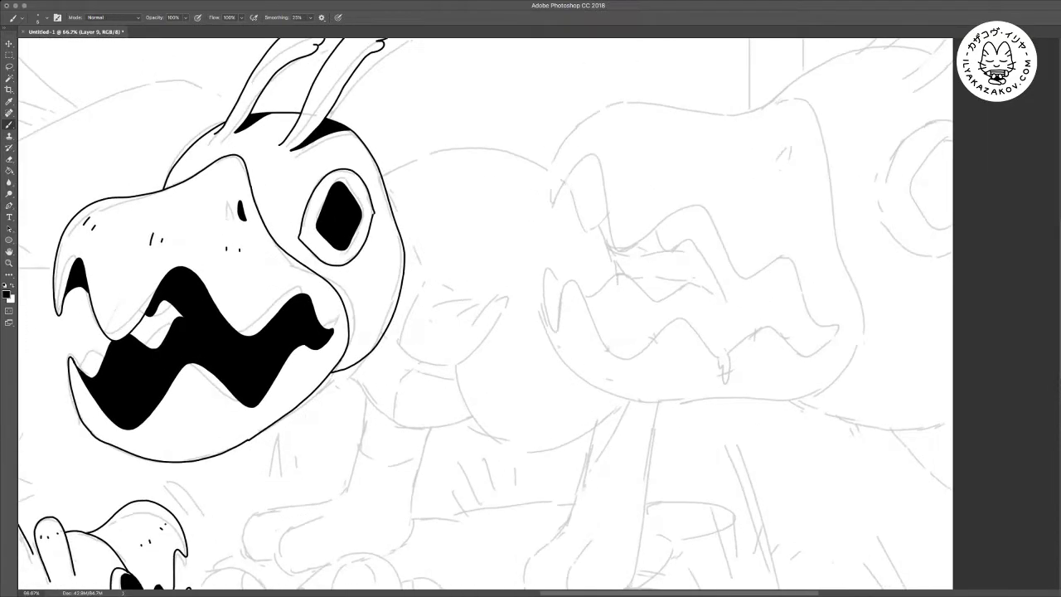
scroll(539, 314, right, 2)
scroll(456, 314, up, 1)
scroll(456, 313, right, 1)
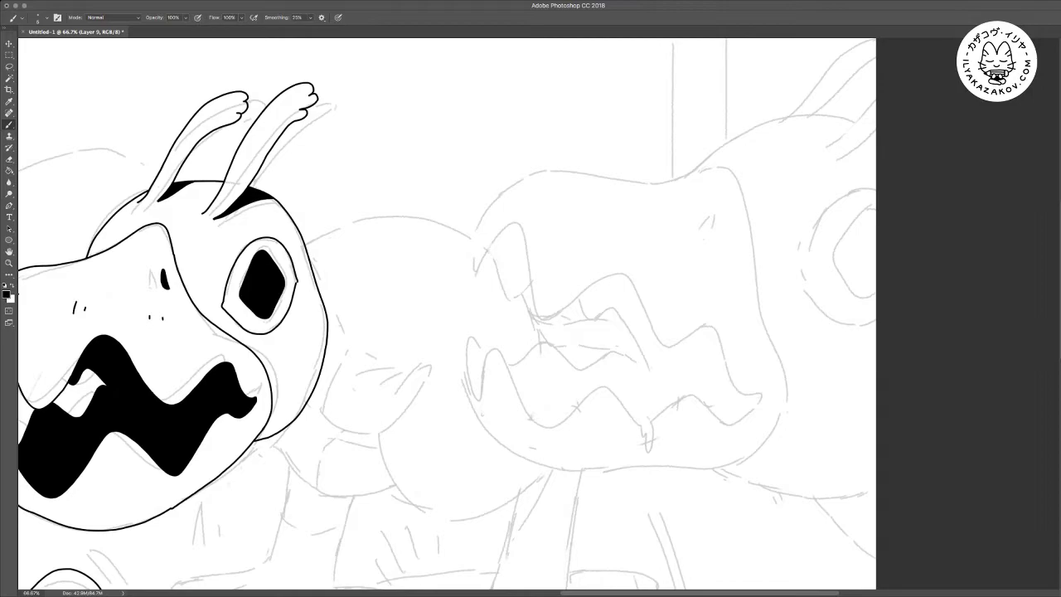
mouse_move(470, 278)
mouse_down()
mouse_move(499, 189)
mouse_move(532, 165)
mouse_move(656, 173)
mouse_move(710, 163)
mouse_move(744, 189)
mouse_up()
scroll(744, 189, down, 2)
scroll(744, 189, right, 4)
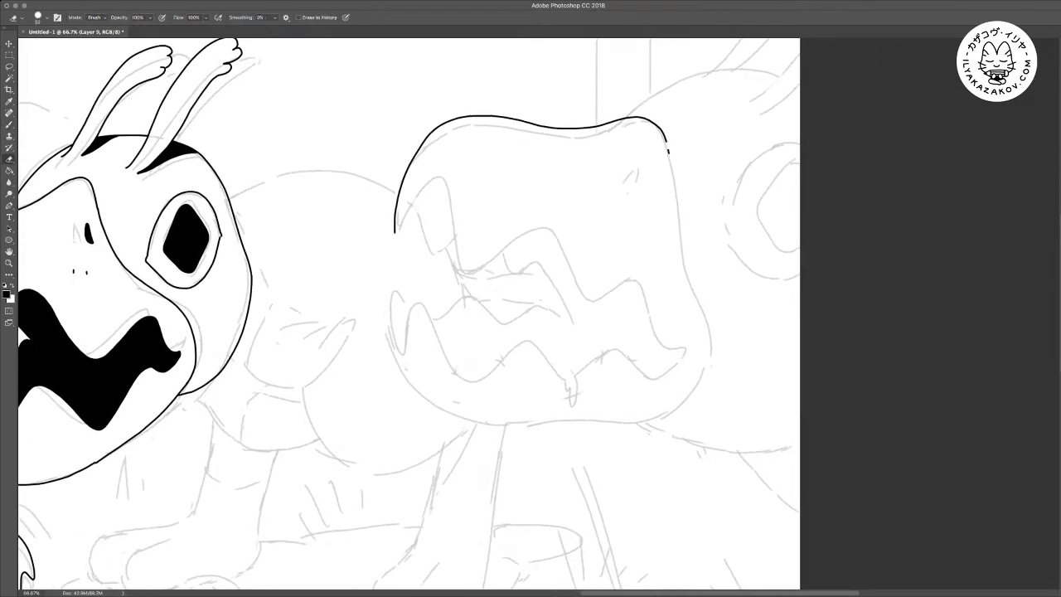
mouse_move(670, 157)
mouse_down()
mouse_move(713, 358)
mouse_move(698, 397)
mouse_move(660, 419)
mouse_up()
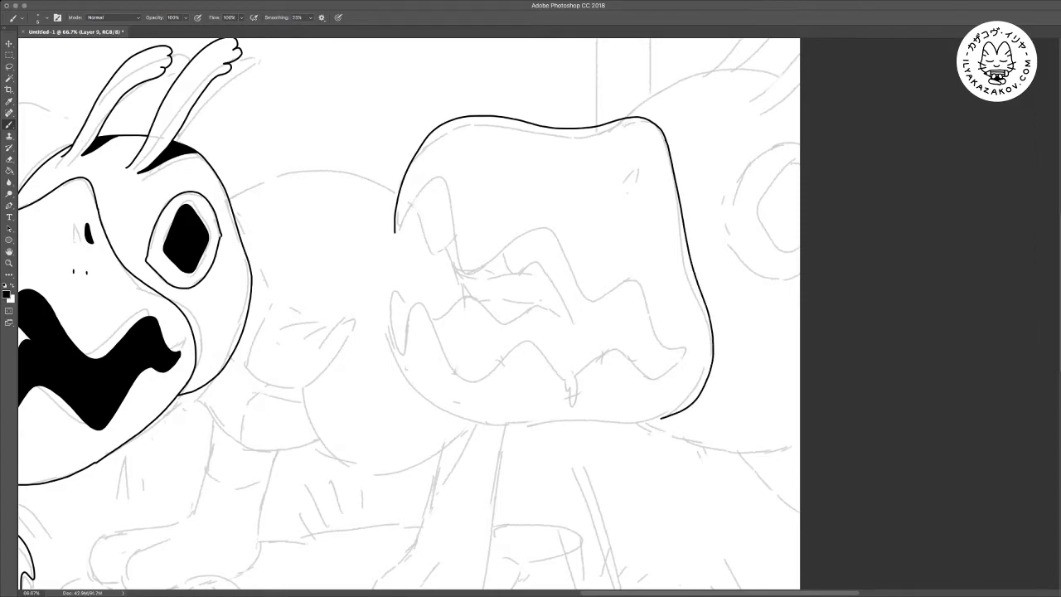
Ink the wavy upper tooth line from the right creature's snout tip to the mouth corner, plus the gap edge behind the front tooth
mouse_move(409, 209)
mouse_down()
mouse_move(424, 187)
mouse_move(448, 188)
mouse_move(471, 270)
mouse_move(537, 231)
mouse_move(572, 254)
mouse_move(589, 294)
mouse_move(648, 295)
mouse_move(673, 348)
mouse_move(645, 337)
mouse_up()
key(super+plus)
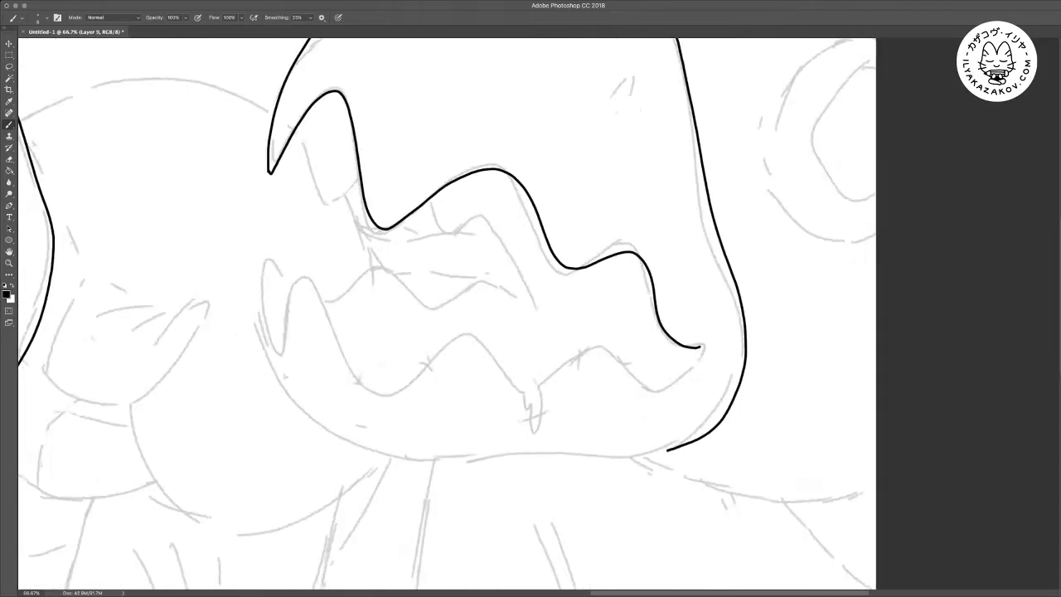
drag(530, 282, 537, 395)
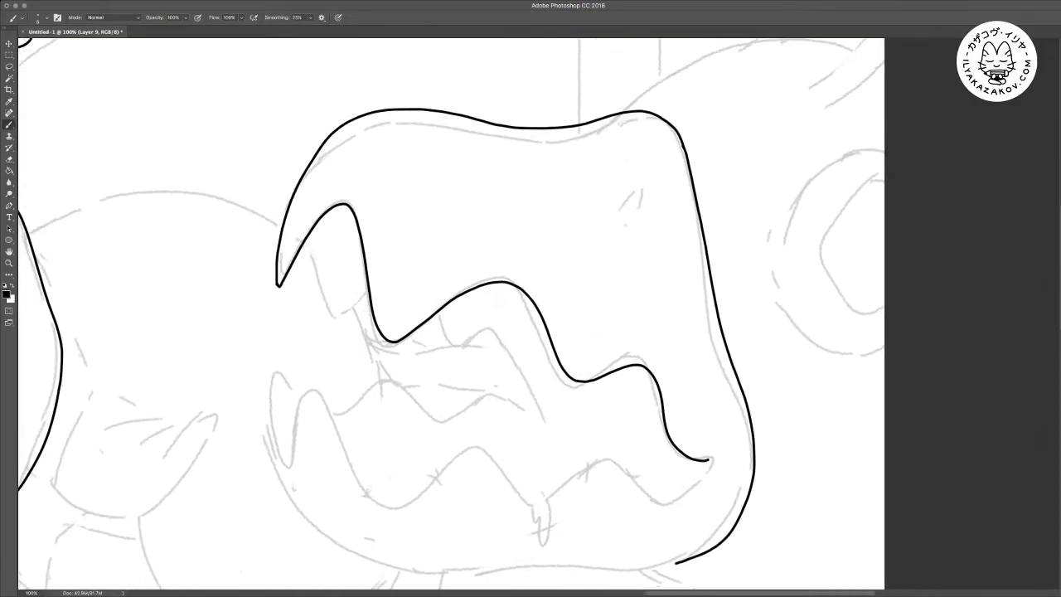
mouse_move(298, 247)
mouse_down()
mouse_move(328, 307)
mouse_move(366, 302)
mouse_up()
Ink the far-side teeth and the wavy lower tooth line, closing the right creature's mouth shape
scroll(450, 314, down, 3)
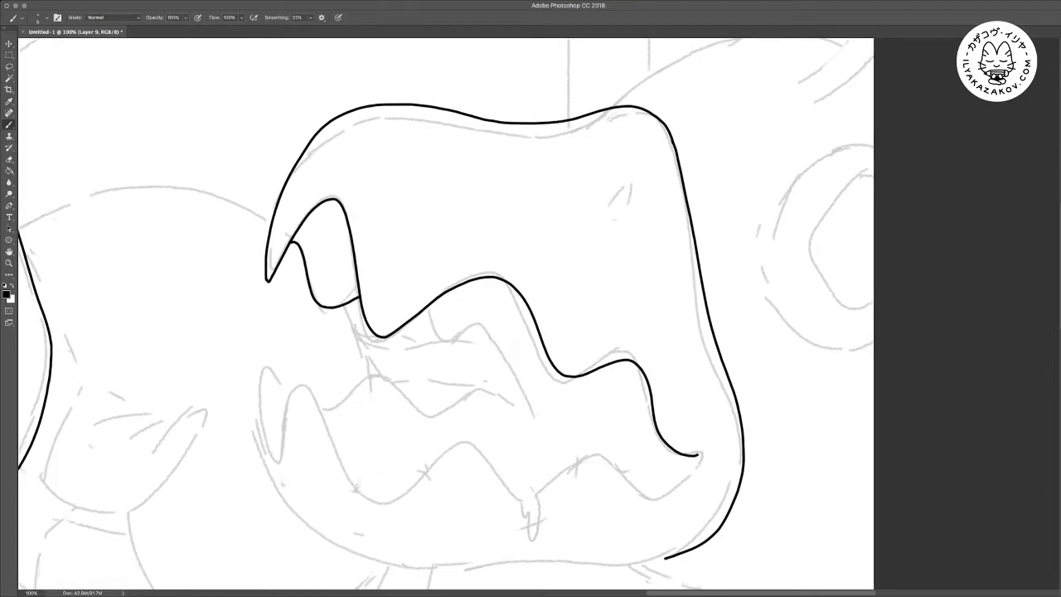
scroll(450, 313, right, 2)
mouse_move(381, 224)
mouse_down()
mouse_move(398, 256)
mouse_move(441, 252)
mouse_move(483, 316)
mouse_move(432, 294)
mouse_move(403, 306)
mouse_move(304, 290)
mouse_move(270, 307)
mouse_move(240, 282)
mouse_move(219, 282)
mouse_move(217, 361)
mouse_move(230, 375)
mouse_move(242, 303)
mouse_move(260, 316)
mouse_move(289, 382)
mouse_move(333, 417)
mouse_move(388, 378)
mouse_move(439, 369)
mouse_move(480, 413)
mouse_move(543, 356)
mouse_move(585, 396)
mouse_move(625, 399)
mouse_move(645, 378)
mouse_up()
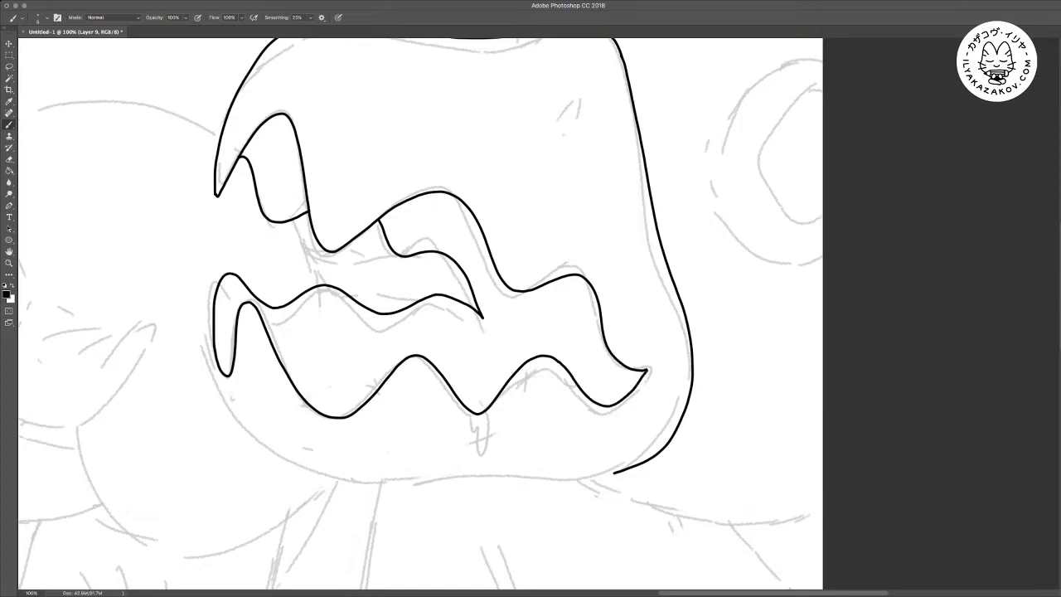
Select the right creature's open mouth and the gap behind its front tooth, fill both with black and deselect
key(w)
shift+click(364, 356)
shift+click(277, 178)
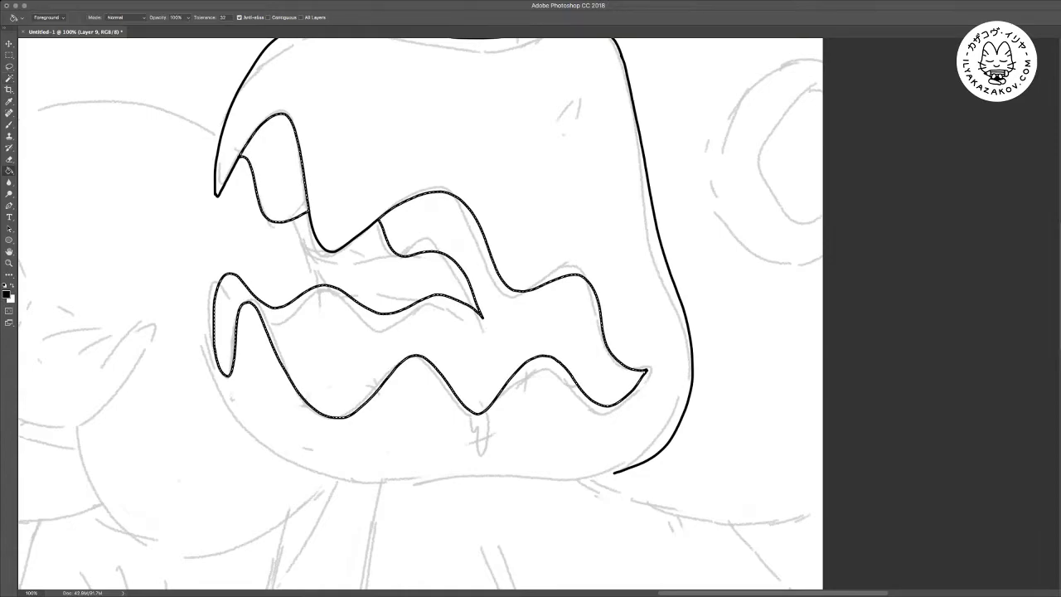
key(alt+BackSpace)
key(m)
key(super+d)
Ink the right creature's lower jaw contour from the front tooth to the rear of the head and clean up the line joins
scroll(420, 313, right, 1)
key(b)
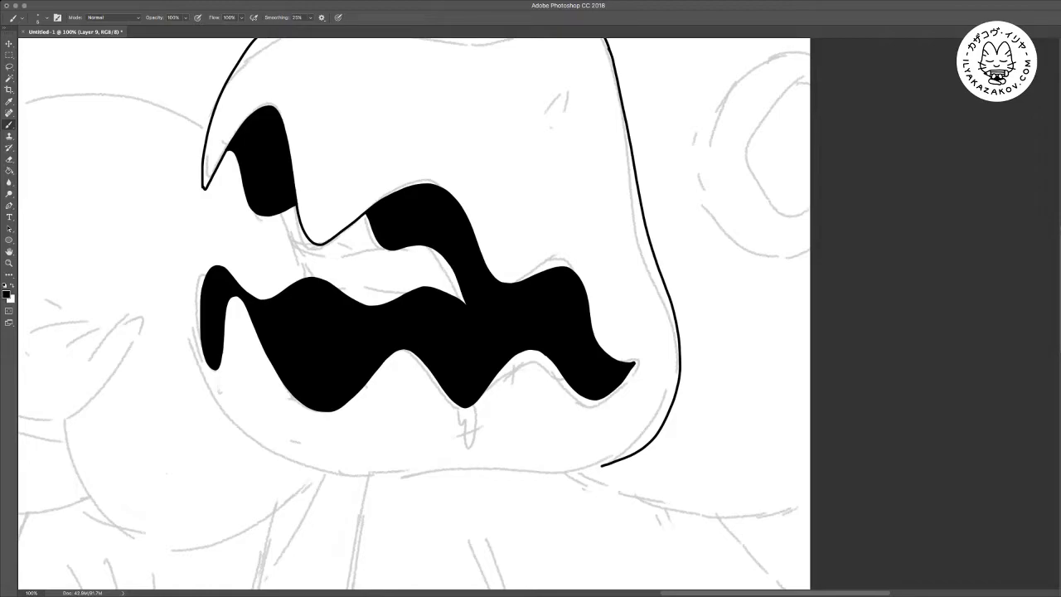
mouse_move(212, 264)
mouse_down()
mouse_move(199, 280)
mouse_move(193, 358)
mouse_move(236, 428)
mouse_move(298, 461)
mouse_move(277, 448)
mouse_move(416, 469)
mouse_move(533, 455)
mouse_up()
scroll(414, 313, down, 1)
scroll(414, 313, right, 1)
key(e)
key(b)
scroll(407, 313, left, 6)
scroll(407, 313, down, 2)
key(e)
mouse_move(560, 421)
mouse_down()
mouse_move(665, 407)
mouse_move(497, 417)
mouse_move(705, 404)
mouse_move(598, 445)
mouse_move(630, 433)
mouse_move(530, 360)
mouse_up()
key(b)
key(e)
key(b)
key(e)
key(b)
key(super+minus)
key(super+minus)
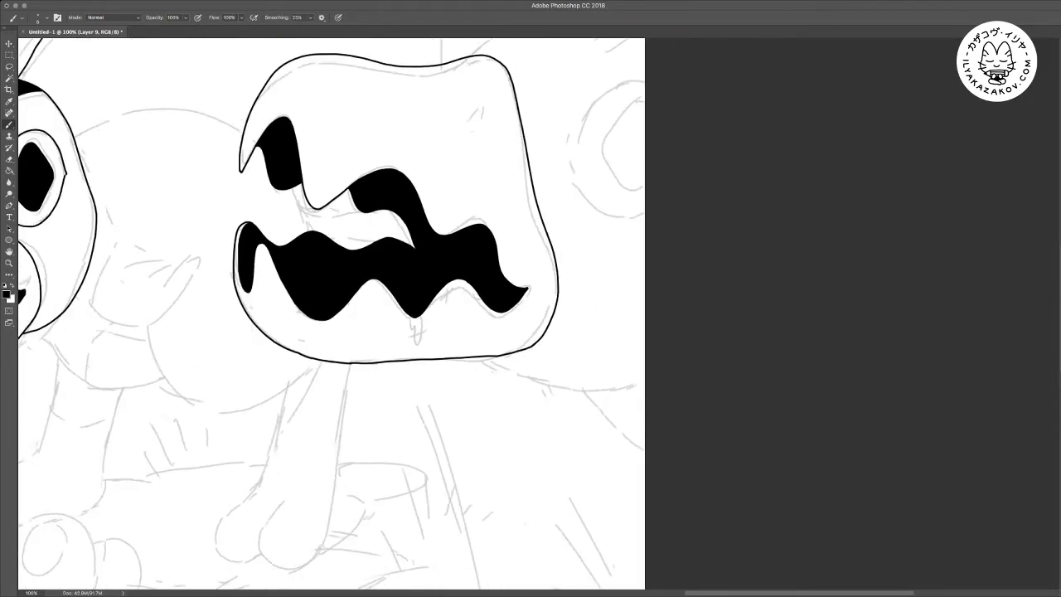
Ink the body line running from under the right creature's jaw toward the canvas edge, plus the line branching off below it
key(super+plus)
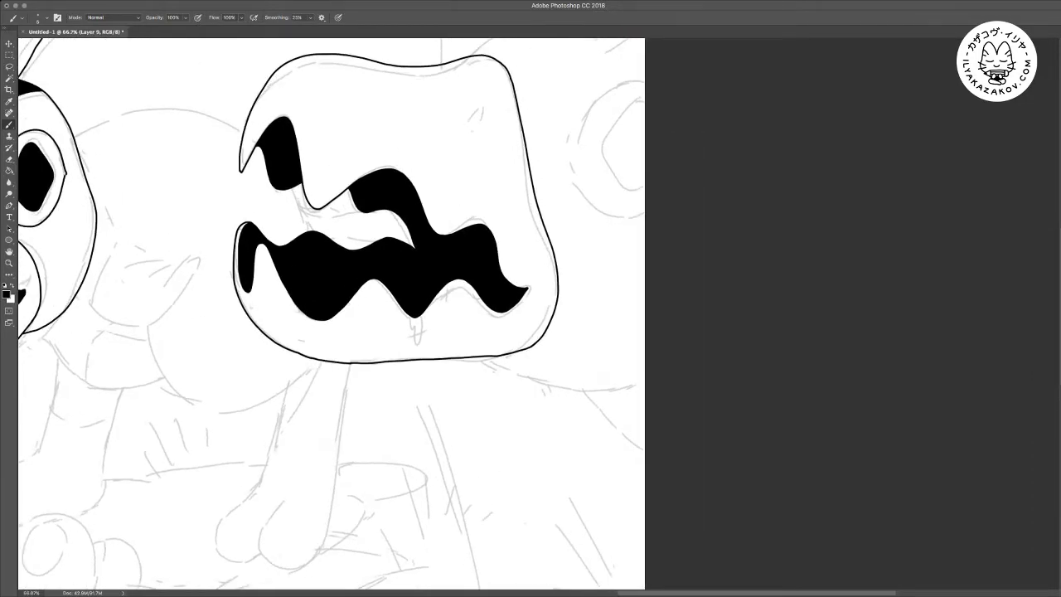
mouse_move(470, 360)
mouse_down()
mouse_move(558, 396)
mouse_move(634, 402)
mouse_move(597, 405)
mouse_move(646, 450)
mouse_up()
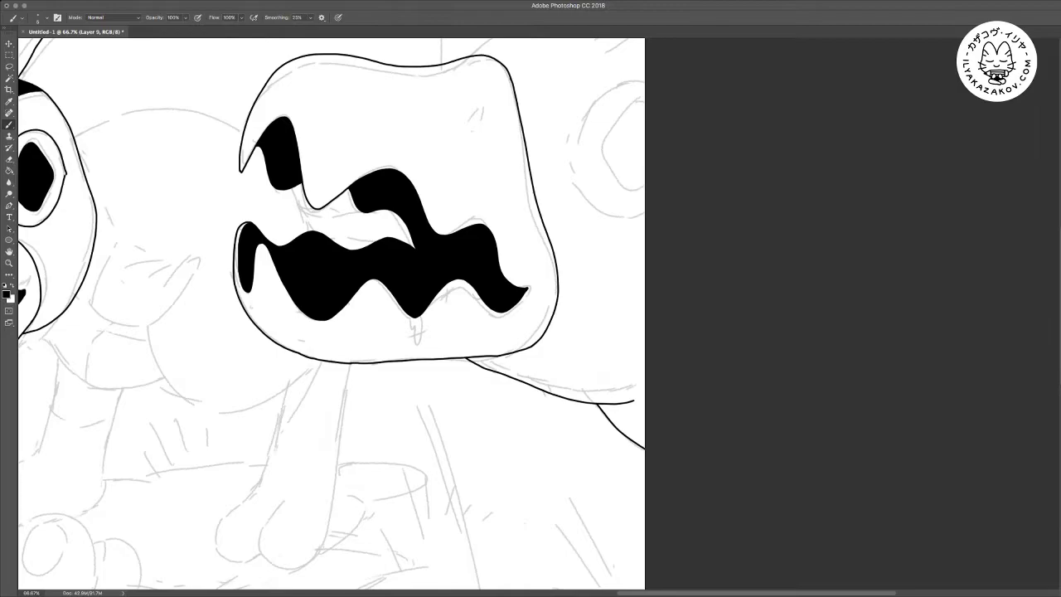
Ink a curve from the rear of the right creature's head down to the body line, enclosing the area behind the jaw
key(super+plus)
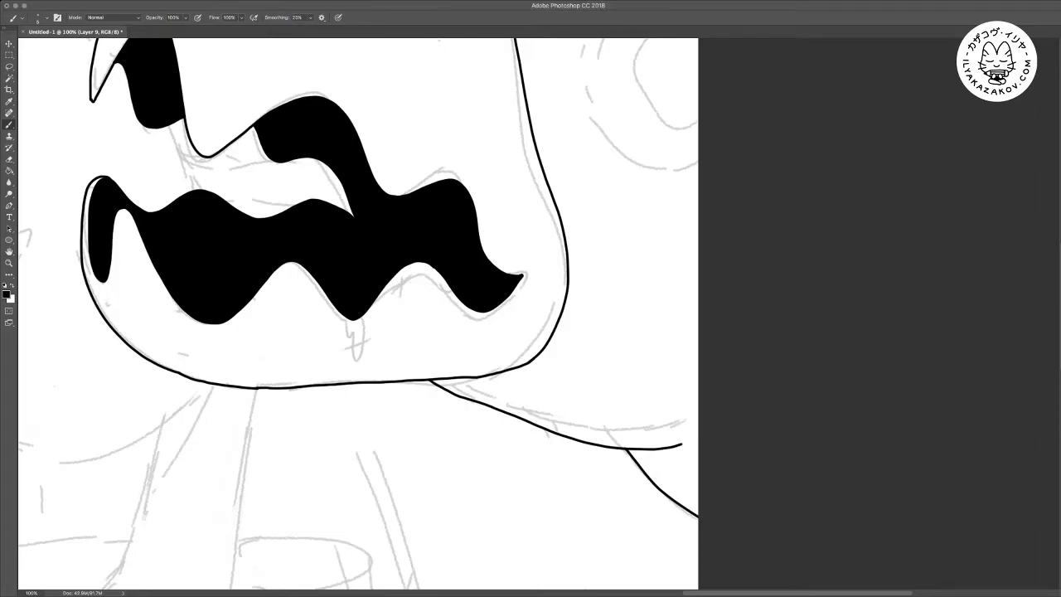
key(super+plus)
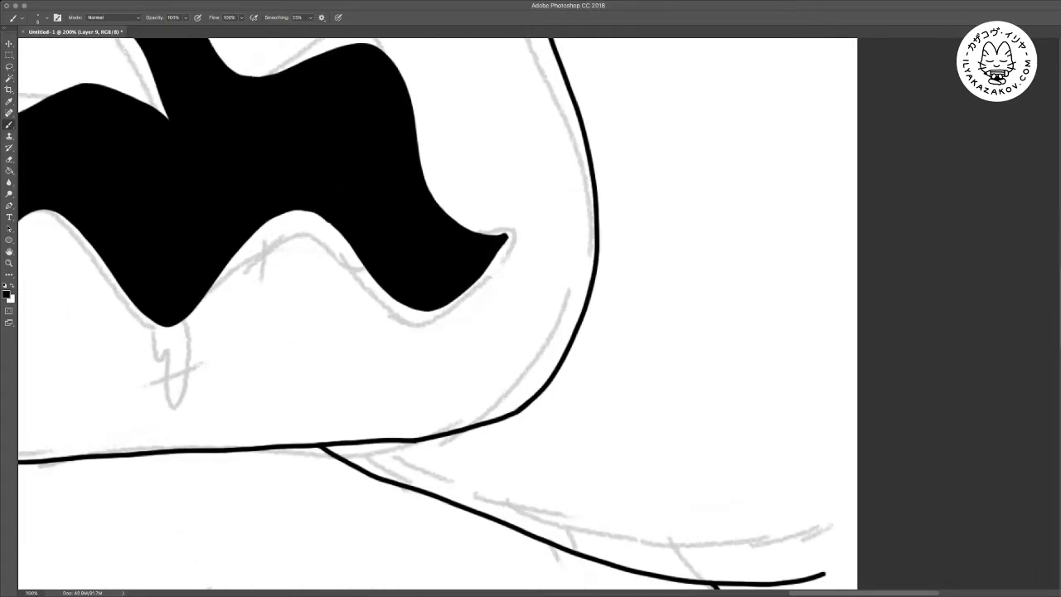
mouse_move(594, 167)
mouse_down()
mouse_move(626, 453)
mouse_move(649, 543)
mouse_move(670, 572)
mouse_up()
Select the enclosed shadow area behind the right creature's jaw, fill it with black and deselect
key(w)
click(572, 464)
key(F2)
key(g)
click(572, 464)
key(m)
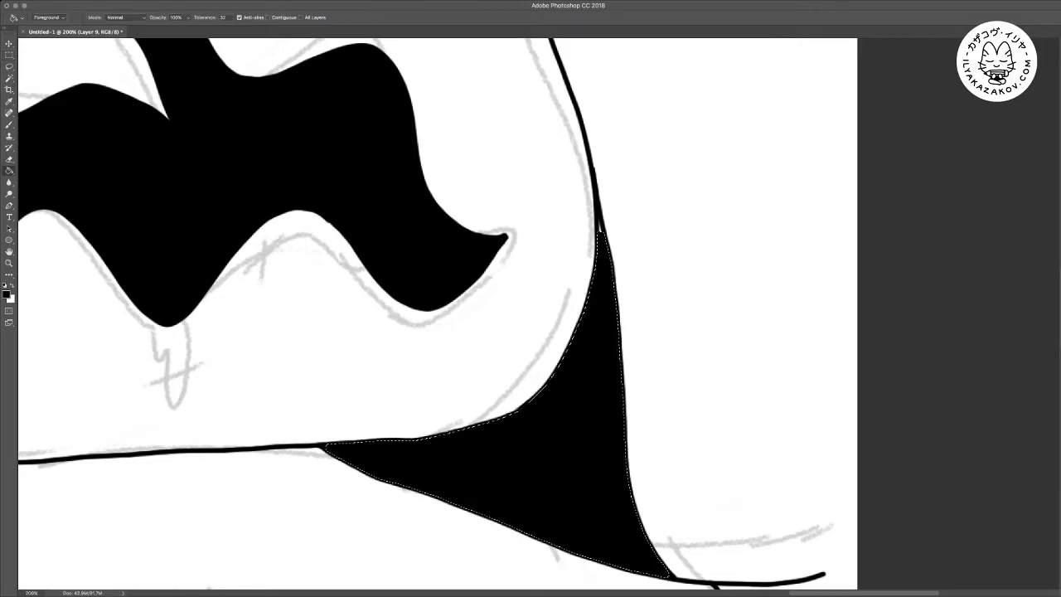
key(ctrl+d)
key(b)
scroll(431, 315, up, 1)
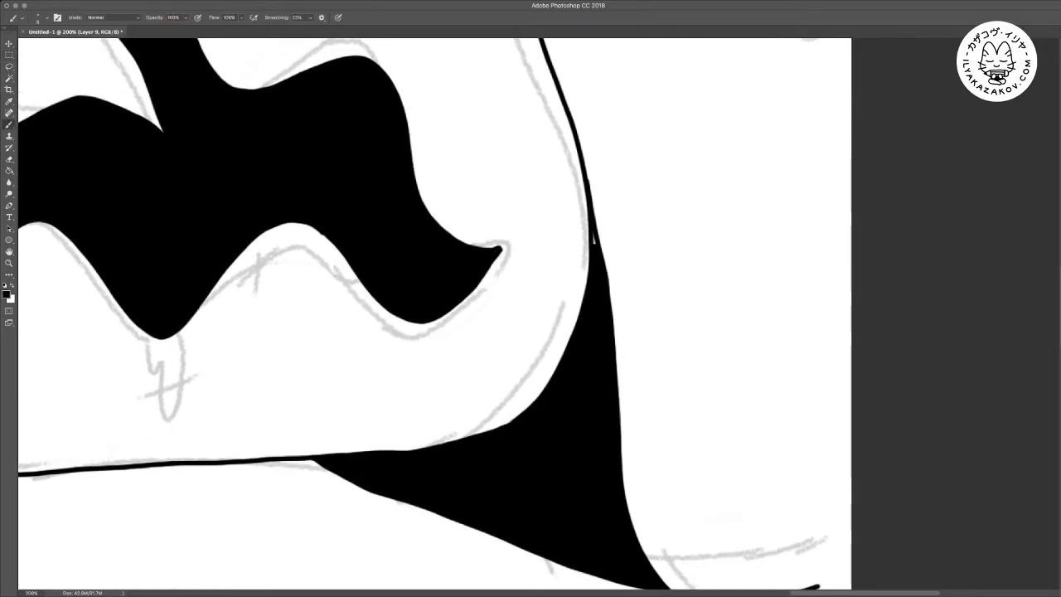
Doodle a small smiling swirl with two dot eyes on the large right creature's neck, beside the black shadow
mouse_move(753, 336)
mouse_down()
mouse_move(705, 345)
mouse_move(701, 328)
mouse_move(713, 314)
mouse_move(695, 314)
mouse_move(719, 256)
mouse_move(733, 260)
mouse_move(742, 292)
mouse_move(771, 307)
mouse_move(743, 323)
mouse_up()
click(719, 333)
click(756, 313)
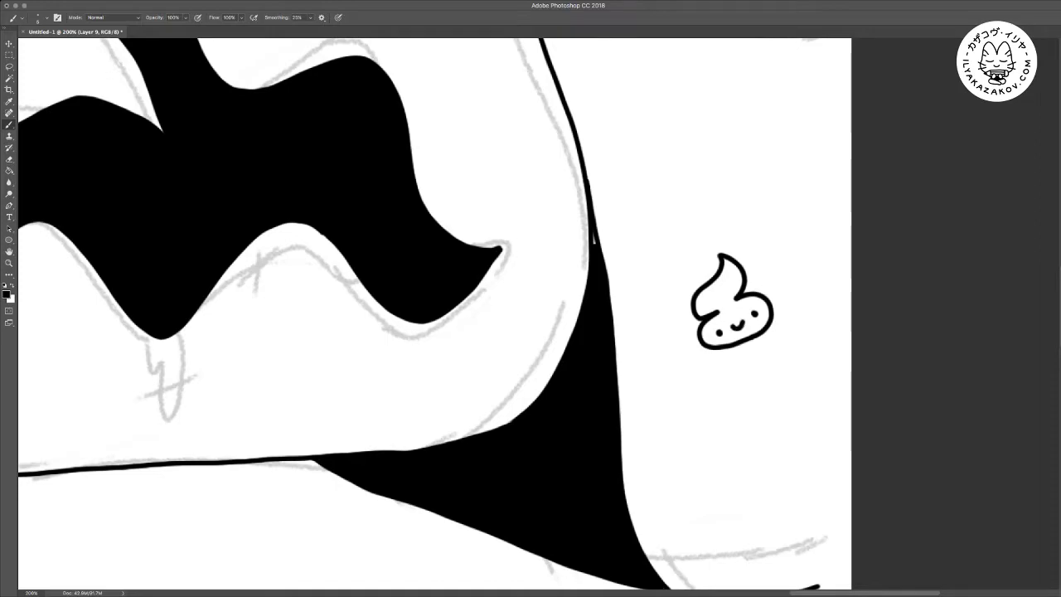
Ink the large right creature's eye outline over the sketch, with curved crease lines above and below it
key(super+minus)
key(super+minus)
key(super+minus)
key(super+minus)
key(super+minus)
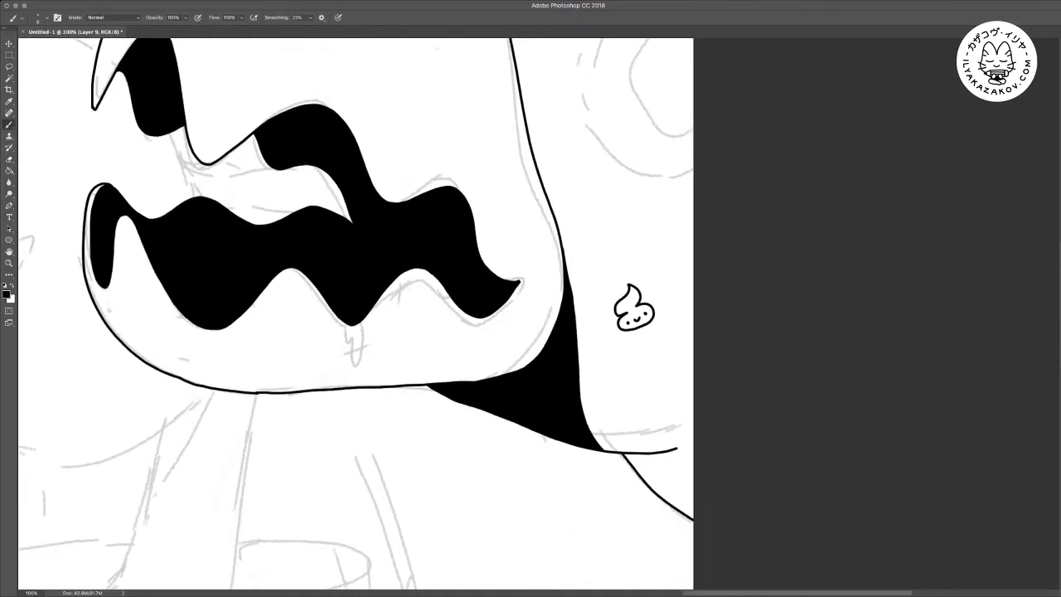
key(super+equal)
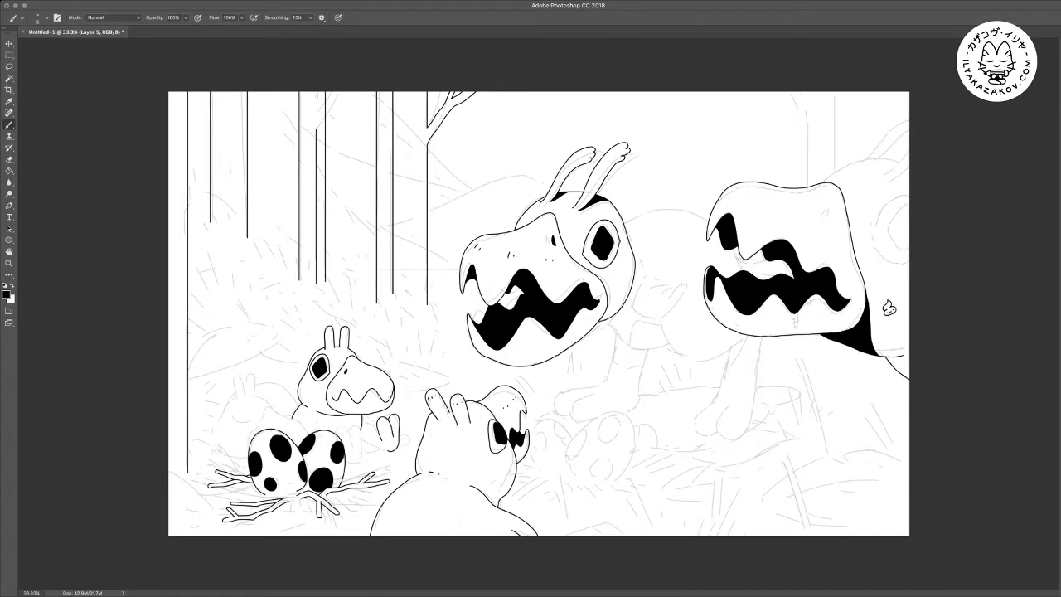
key(super+equal)
key(super+equal)
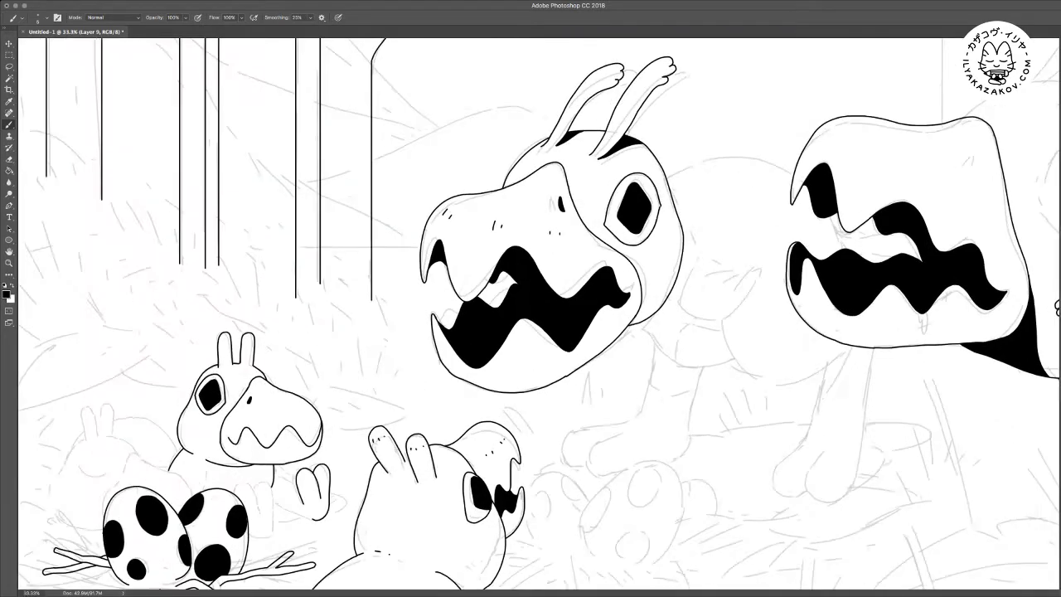
drag(737, 274, 244, 394)
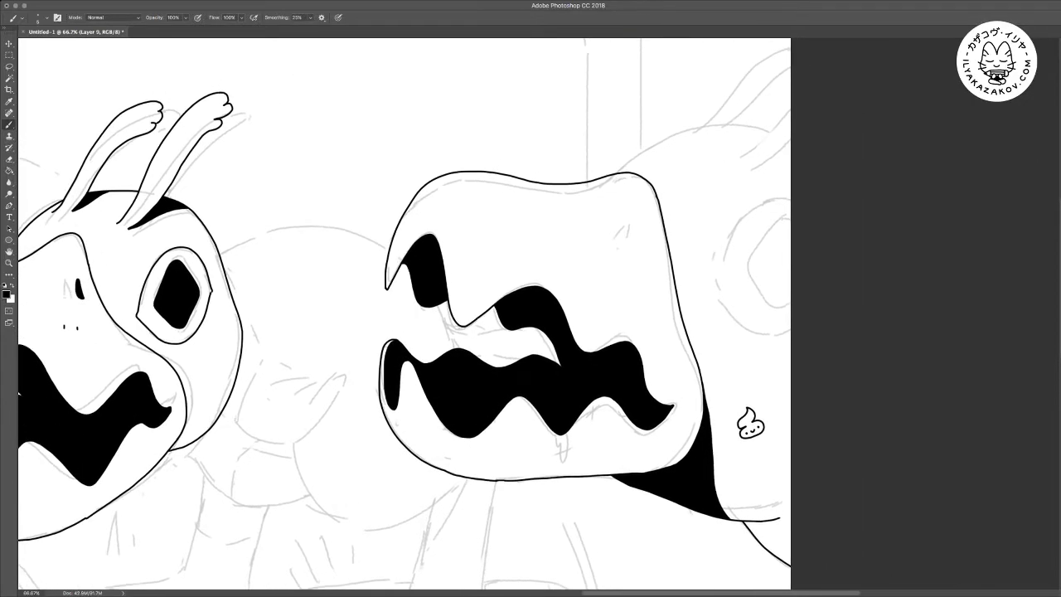
mouse_move(713, 275)
mouse_down()
mouse_move(752, 221)
mouse_move(791, 206)
mouse_up()
mouse_move(723, 242)
mouse_down()
mouse_move(762, 192)
mouse_move(788, 188)
mouse_up()
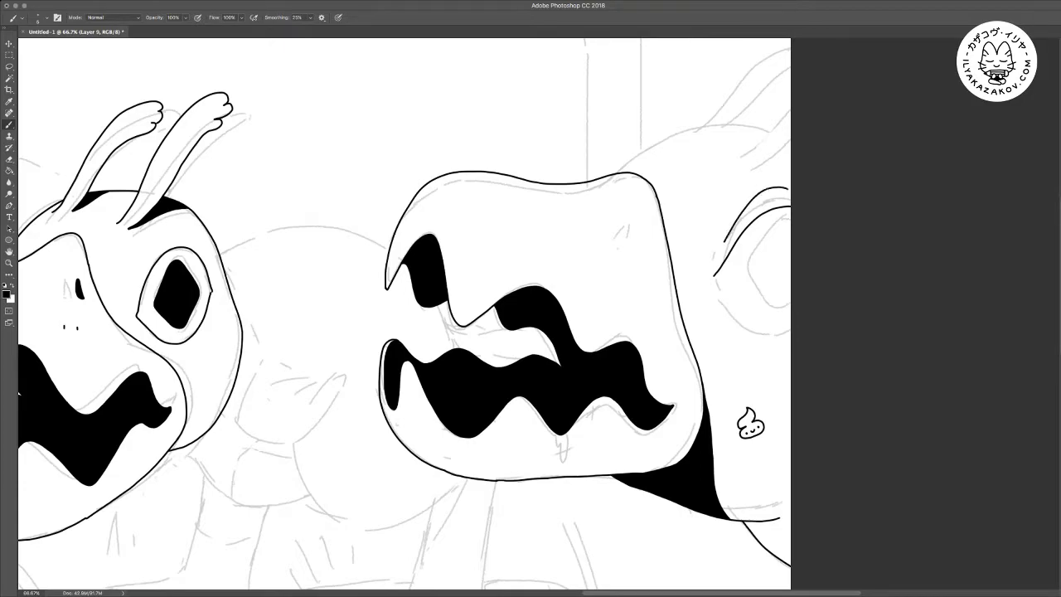
mouse_move(719, 293)
mouse_down()
mouse_move(733, 318)
mouse_move(791, 346)
mouse_move(748, 356)
mouse_move(778, 367)
mouse_up()
key(super+plus)
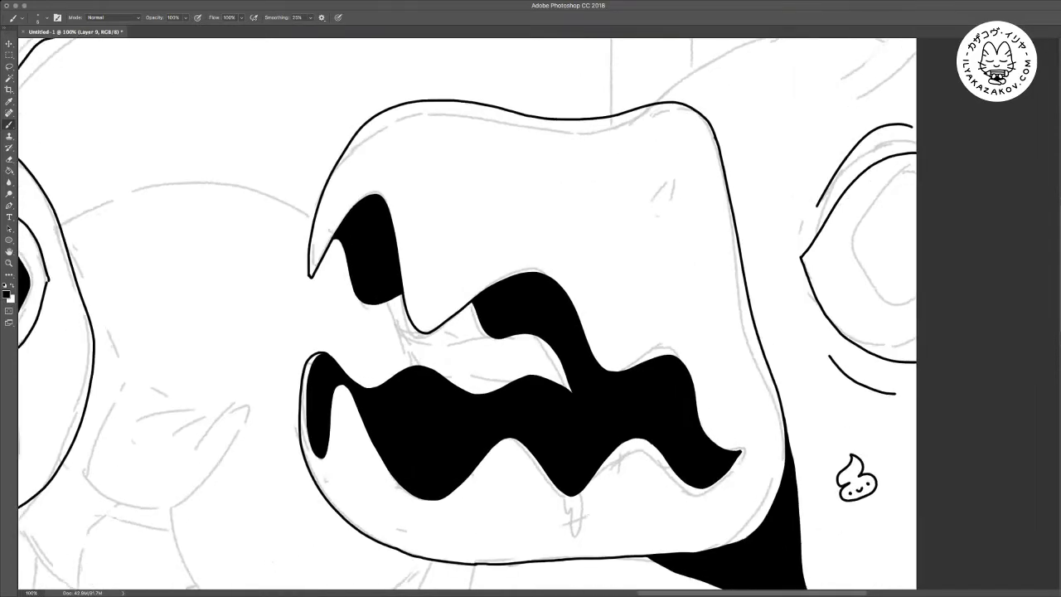
Clean up the pointed corner of the right creature's eye outline with the Eraser
drag(802, 270, 536, 279)
key(e)
click(537, 266)
key(b)
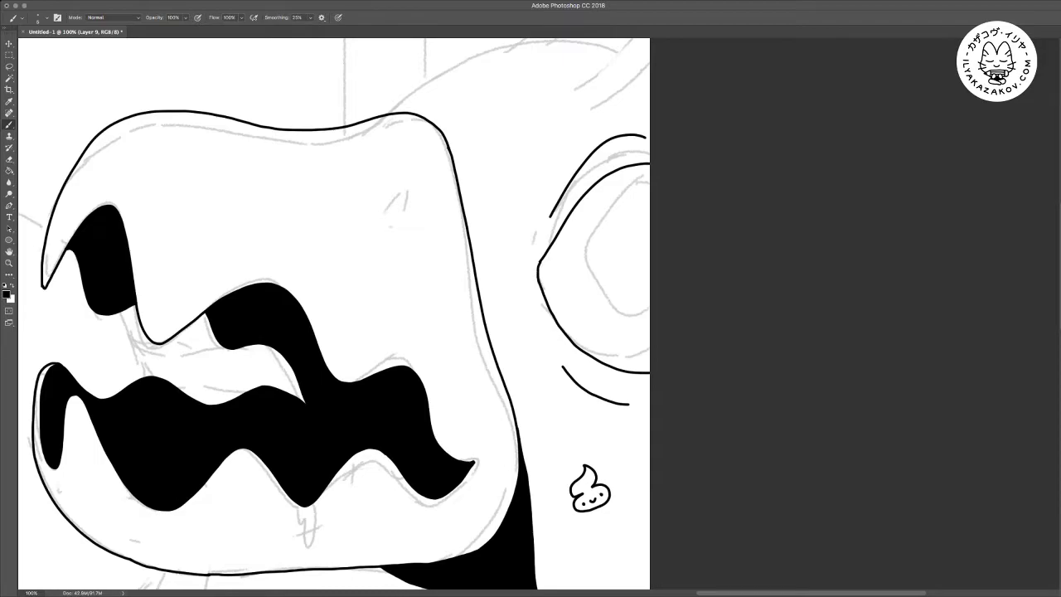
Draw the right creature's diamond-shaped pupil at the canvas edge and fill it with black
drag(576, 266, 615, 211)
mouse_move(572, 273)
mouse_down()
mouse_move(618, 340)
mouse_move(650, 349)
mouse_up()
key(g)
click(613, 265)
key(m)
key(ctrl+d)
Ink the two wavy contour lines of the right creature's near ear, above the eye and out to the canvas edge
scroll(332, 315, up, 5)
key(b)
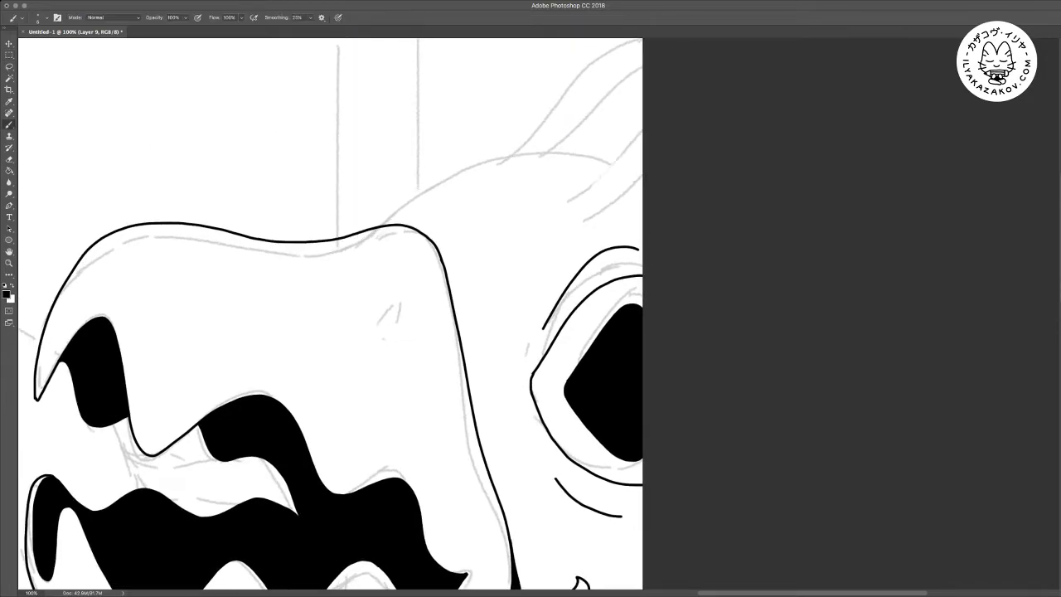
scroll(331, 315, up, 3)
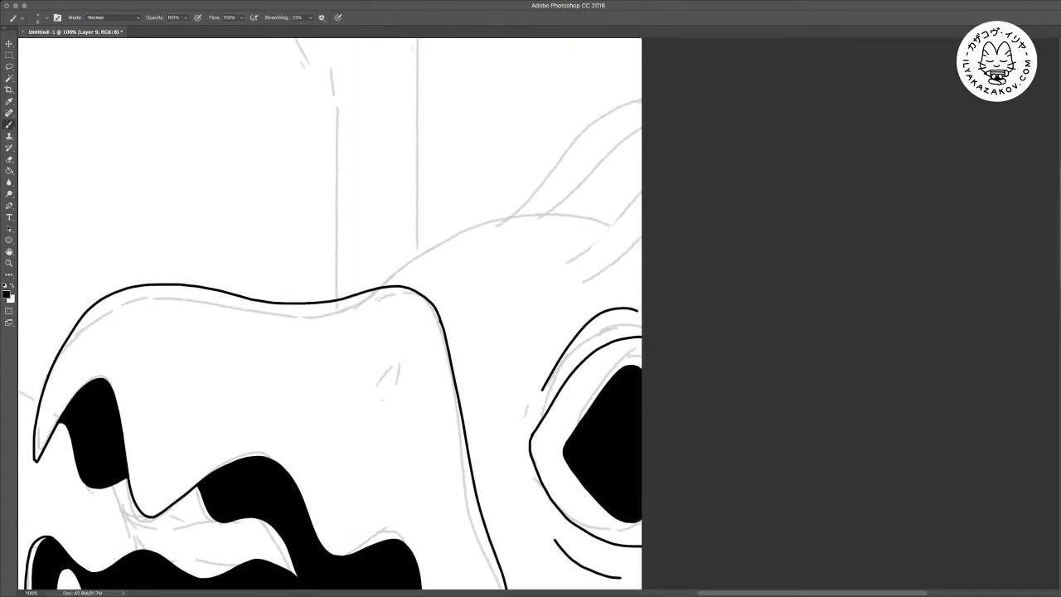
drag(524, 260, 642, 169)
drag(554, 280, 642, 229)
scroll(332, 315, up, 2)
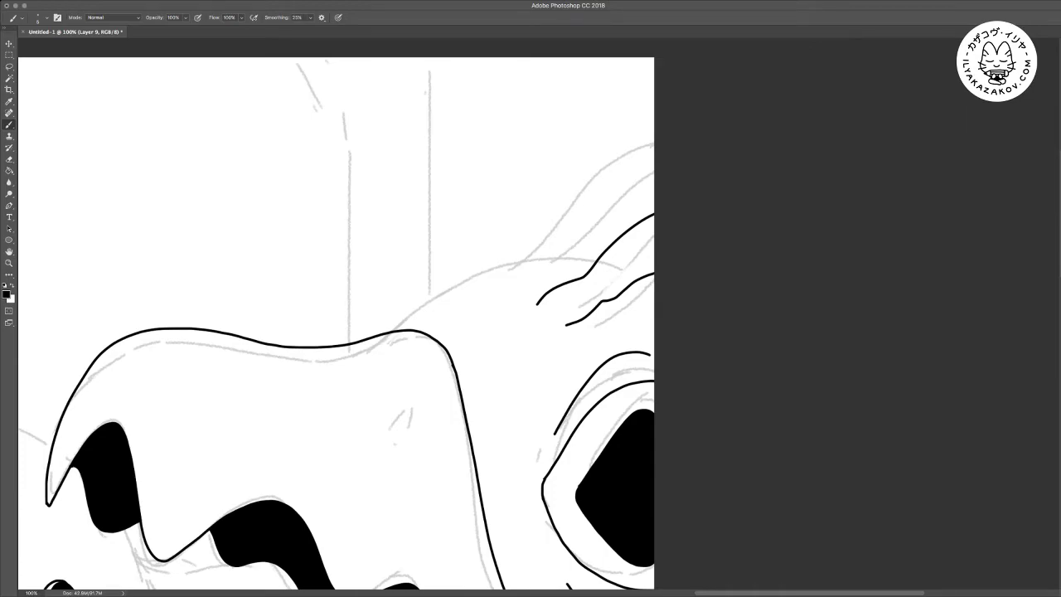
Ink the top of the right creature's head from the beak upward and the two contour lines of its far ear
mouse_move(396, 330)
mouse_down()
mouse_move(510, 257)
mouse_move(594, 256)
mouse_up()
mouse_move(475, 272)
mouse_down()
mouse_move(597, 154)
mouse_move(654, 143)
mouse_up()
mouse_move(557, 250)
mouse_down()
mouse_move(592, 211)
mouse_move(654, 176)
mouse_up()
Draw the lower edge of a shadow beneath the right creature's near ear and fill the enclosed area with black
drag(464, 332, 374, 271)
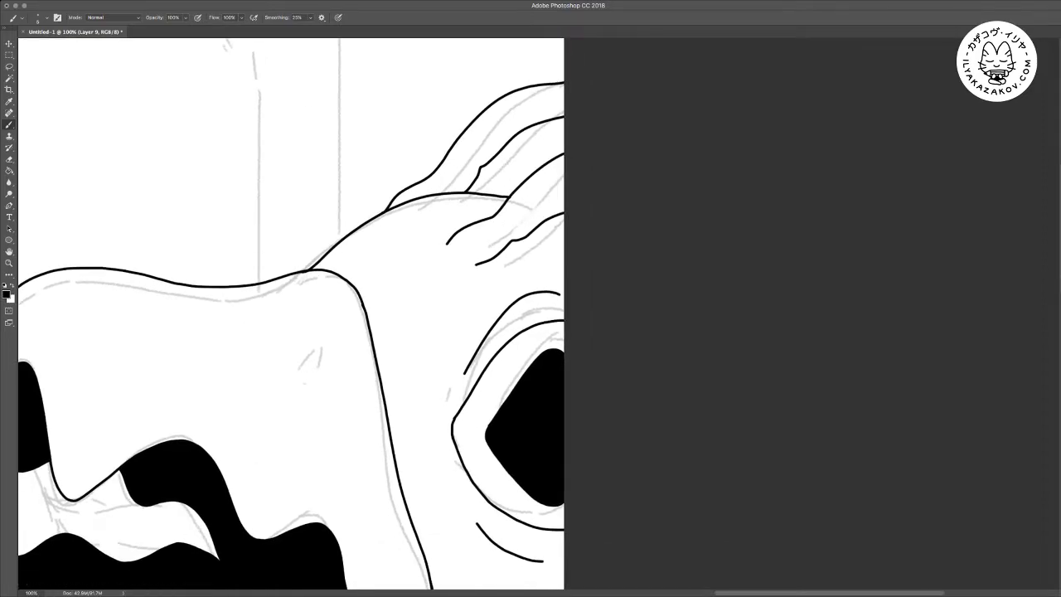
mouse_move(477, 264)
mouse_down()
mouse_move(564, 258)
mouse_move(564, 225)
mouse_up()
key(w)
click(534, 246)
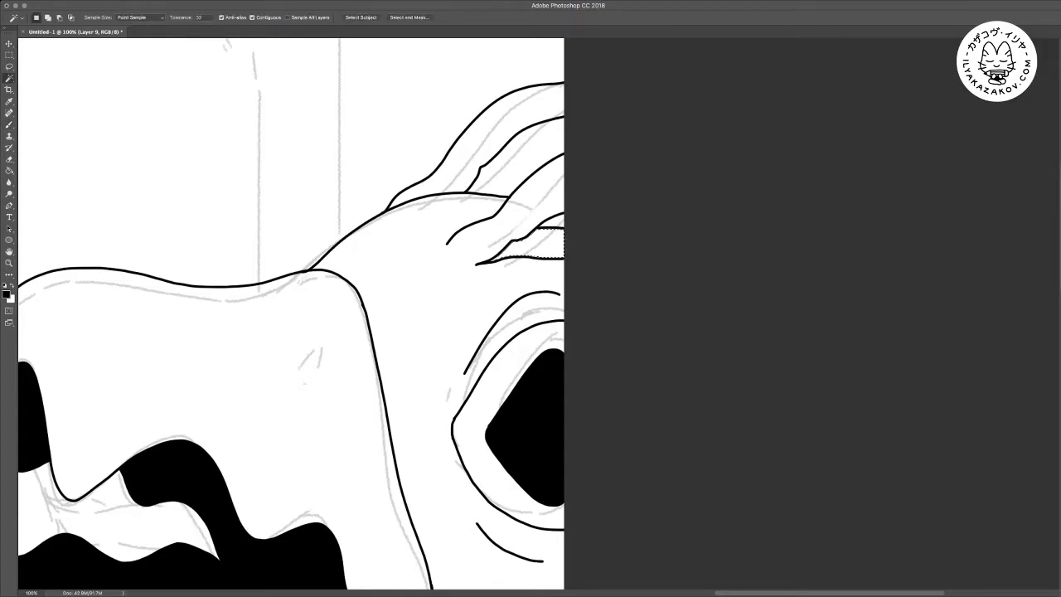
key(g)
click(535, 246)
key(m)
click(534, 247)
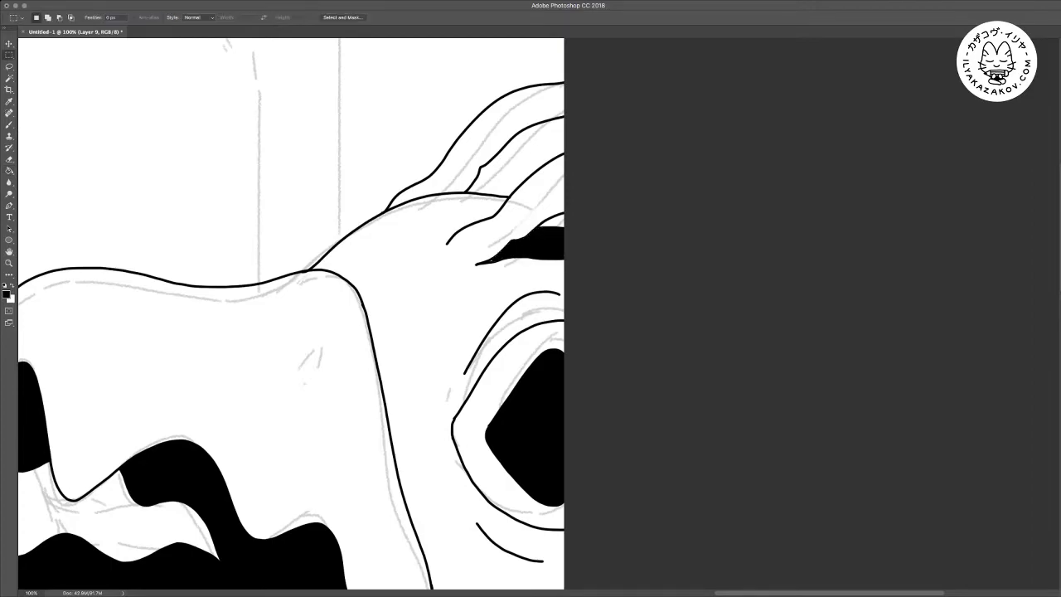
Draw a teardrop-shaped nostril on the right creature's beak and fill it with black
key(b)
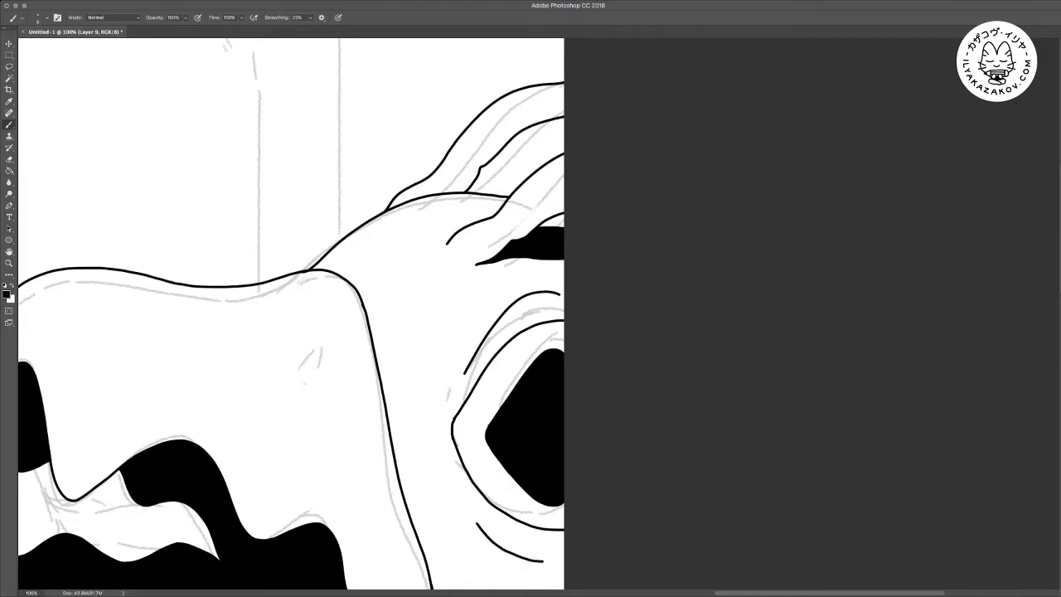
key(super+minus)
mouse_move(398, 382)
mouse_down()
mouse_move(440, 315)
mouse_move(490, 277)
mouse_move(478, 226)
mouse_move(487, 224)
mouse_move(489, 247)
mouse_up()
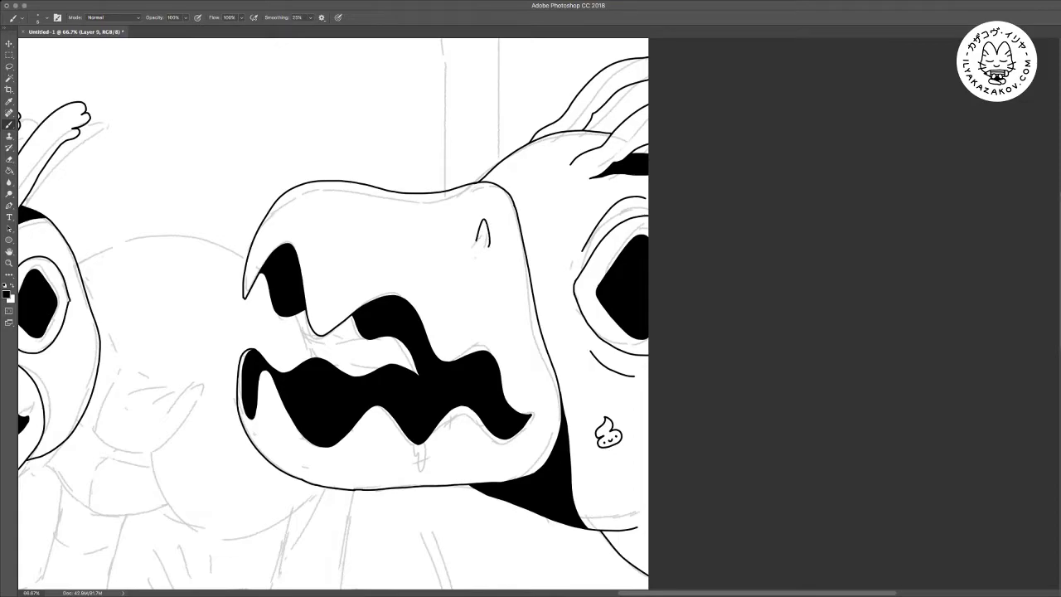
key(w)
click(483, 237)
key(b)
key(g)
click(482, 238)
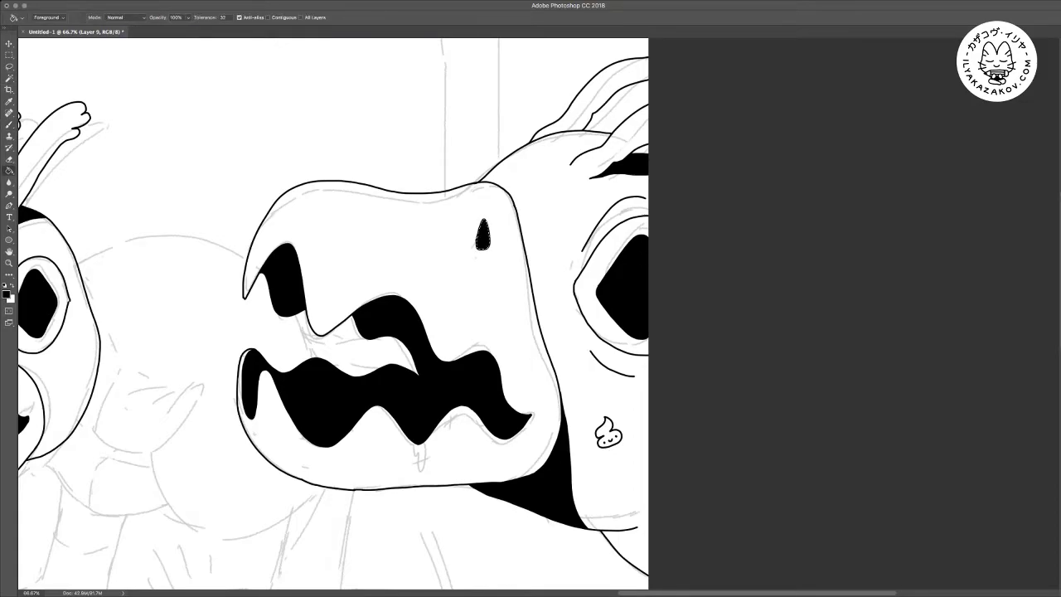
key(m)
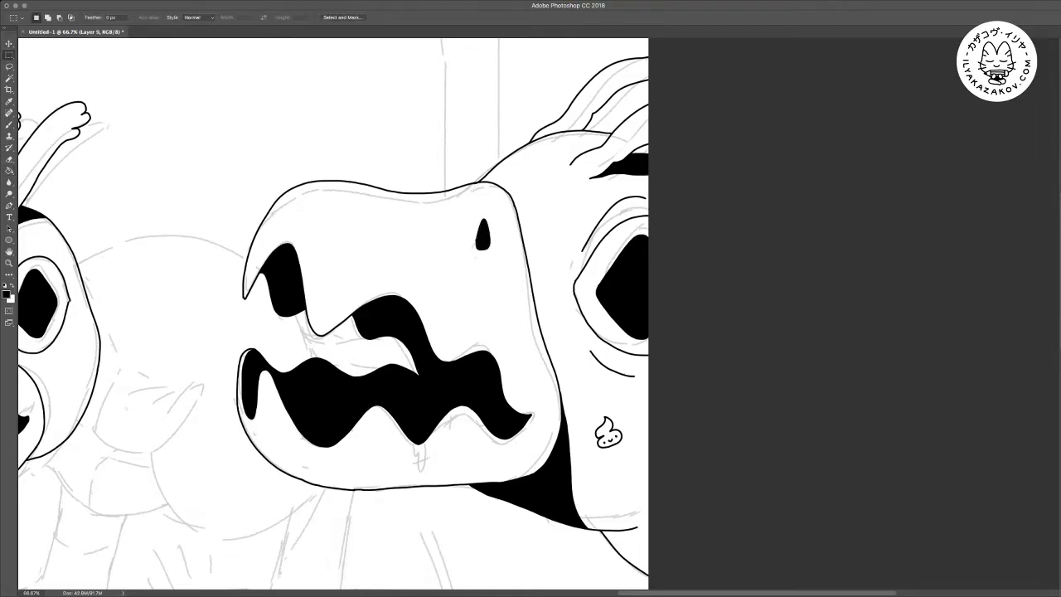
Add a curved line beside the right creature's nostril and small dashes and dots across its beak and jaw
key(super+1)
key(b)
drag(473, 205, 470, 221)
key(e)
key(b)
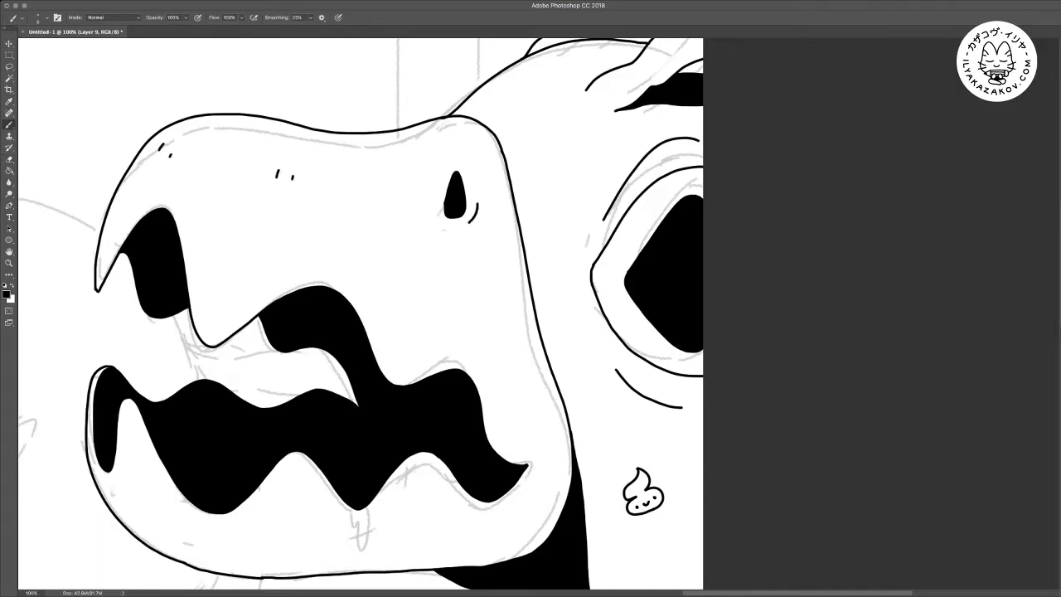
scroll(361, 314, down, 5)
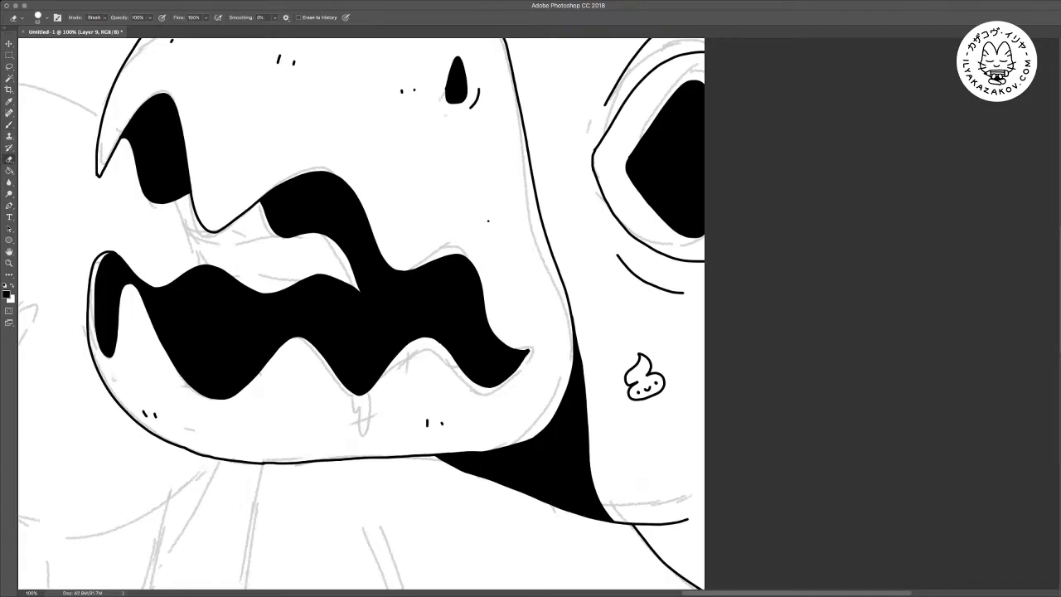
drag(494, 255, 497, 265)
Ink crease lines above and below the middle creature's eye and two short wrinkles on its cheek
key(super+minus)
key(super+minus)
key(super+minus)
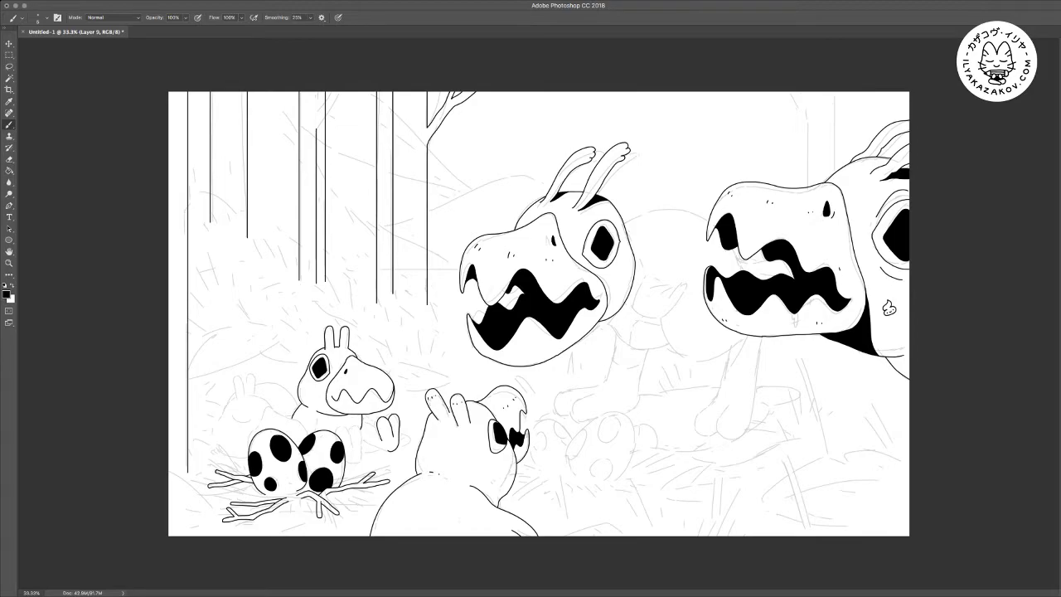
key(super+comma)
key(super+comma)
key(super+plus)
mouse_move(580, 298)
mouse_down()
mouse_move(443, 337)
mouse_move(343, 228)
mouse_move(638, 199)
mouse_move(516, 334)
mouse_up()
key(super+plus)
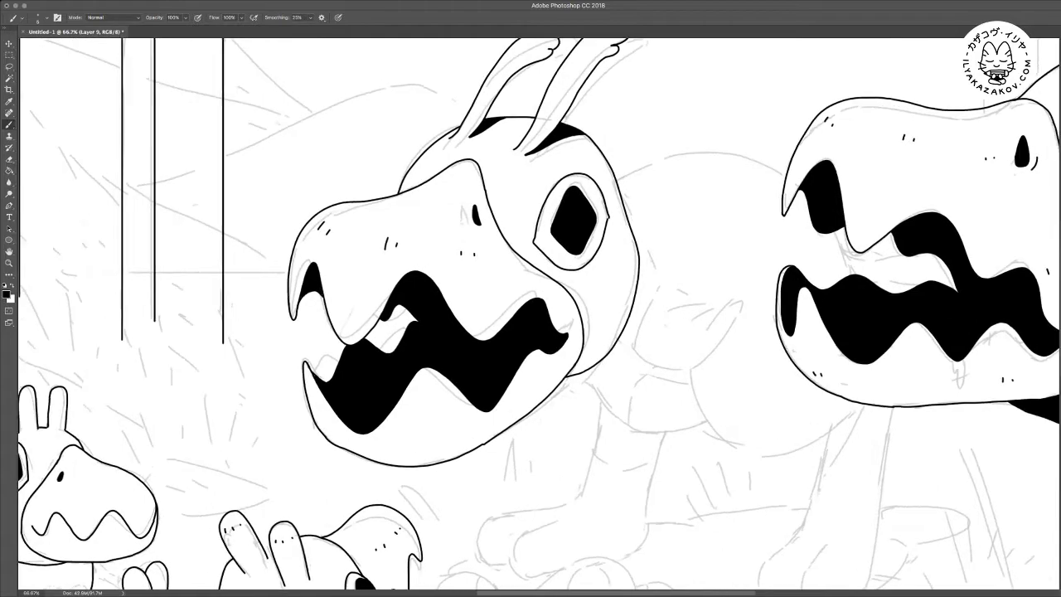
scroll(530, 315, up, 2)
scroll(530, 315, right, 2)
key(super+equal)
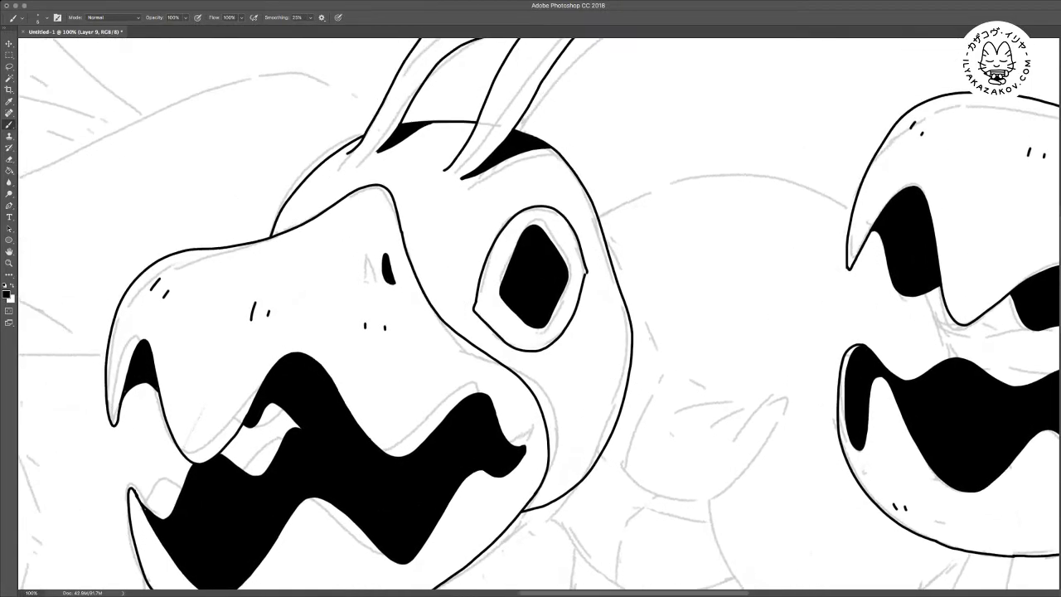
scroll(530, 315, right, 3)
mouse_move(412, 245)
mouse_down()
mouse_move(436, 189)
mouse_move(487, 187)
mouse_up()
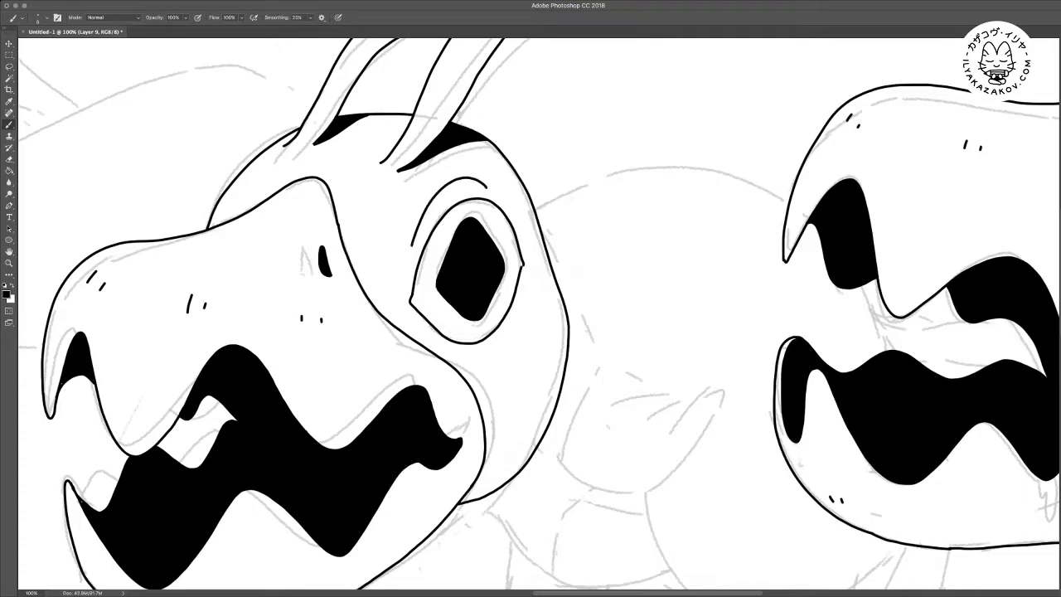
mouse_move(445, 349)
mouse_down()
mouse_move(485, 357)
mouse_move(478, 377)
mouse_move(511, 410)
mouse_up()
Ink the middle creature's arched back up to the right creature's beak, and the hand below it with curled fingers
scroll(531, 315, right, 2)
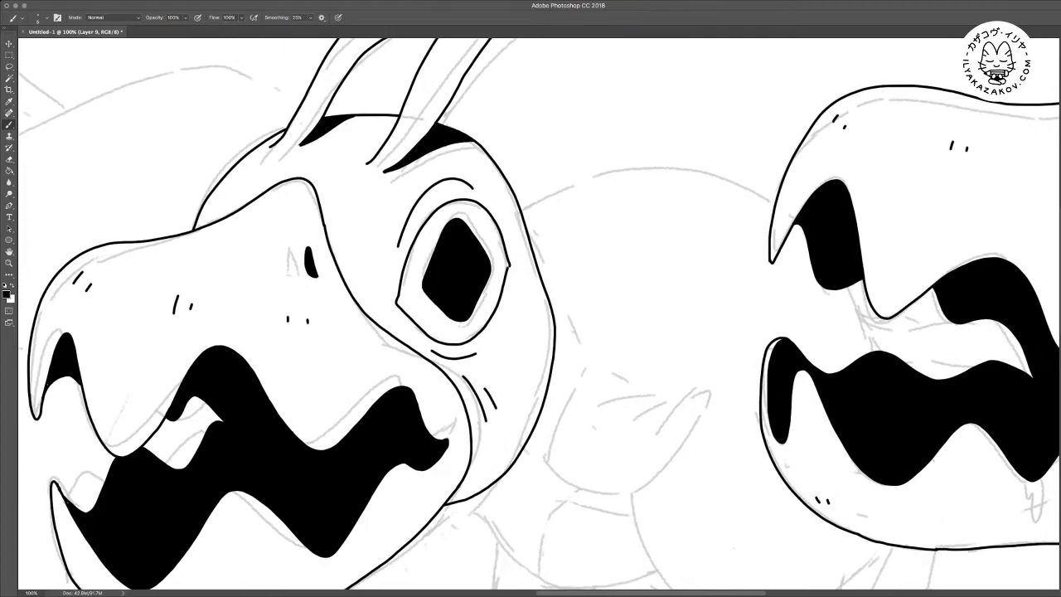
mouse_move(519, 202)
mouse_down()
mouse_move(619, 168)
mouse_move(713, 169)
mouse_move(774, 201)
mouse_up()
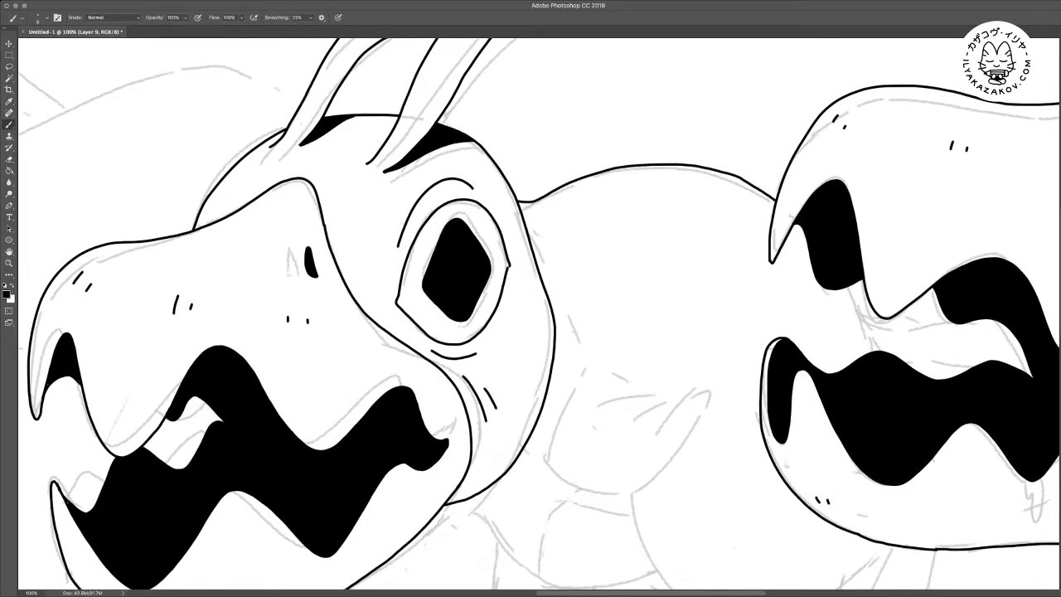
scroll(774, 201, down, 5)
scroll(774, 202, right, 4)
mouse_move(419, 217)
mouse_down()
mouse_move(461, 284)
mouse_move(519, 304)
mouse_move(561, 261)
mouse_move(574, 206)
mouse_move(552, 210)
mouse_move(527, 243)
mouse_up()
scroll(539, 313, up, 3)
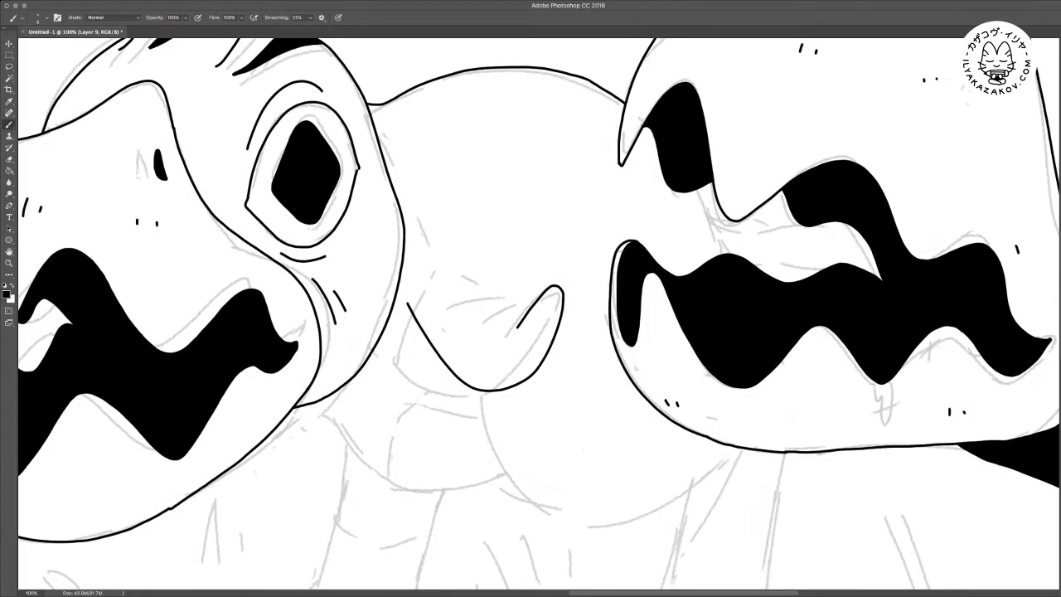
mouse_move(496, 310)
mouse_down()
mouse_move(540, 291)
mouse_move(492, 286)
mouse_move(520, 295)
mouse_up()
drag(452, 280, 492, 283)
scroll(539, 314, down, 2)
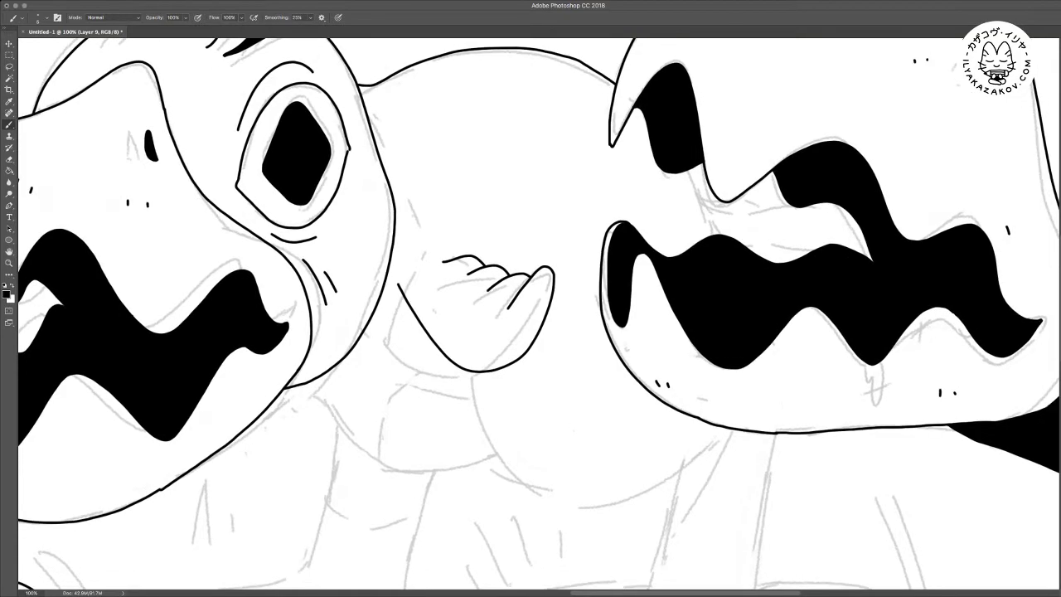
Ink the curved body line under the middle creature's head and the forearm line joining its head to the hand
scroll(539, 314, down, 5)
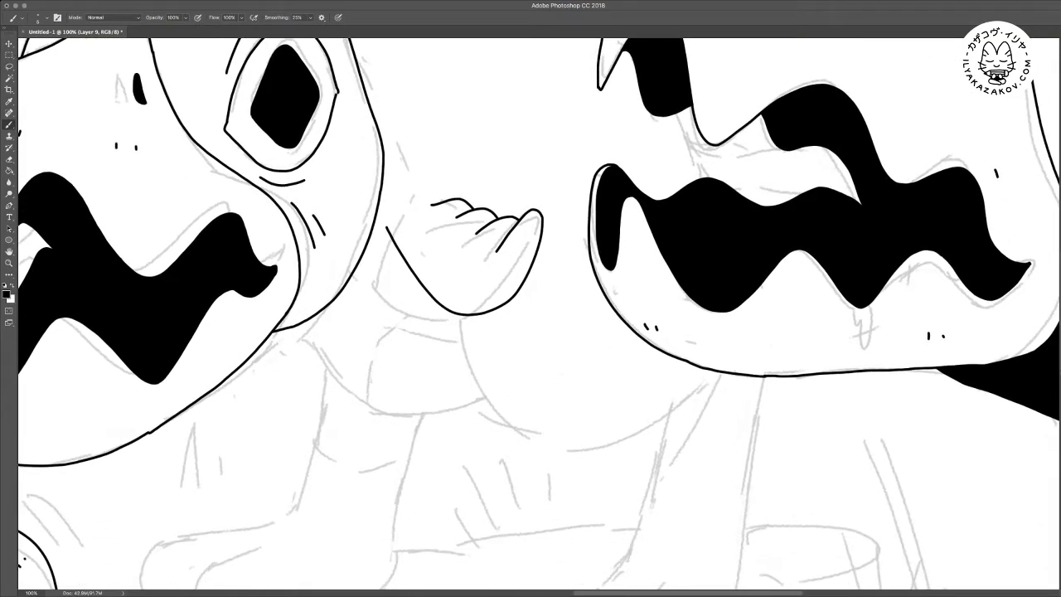
mouse_move(297, 325)
mouse_down()
mouse_move(361, 369)
mouse_move(425, 387)
mouse_move(476, 384)
mouse_up()
scroll(539, 313, up, 6)
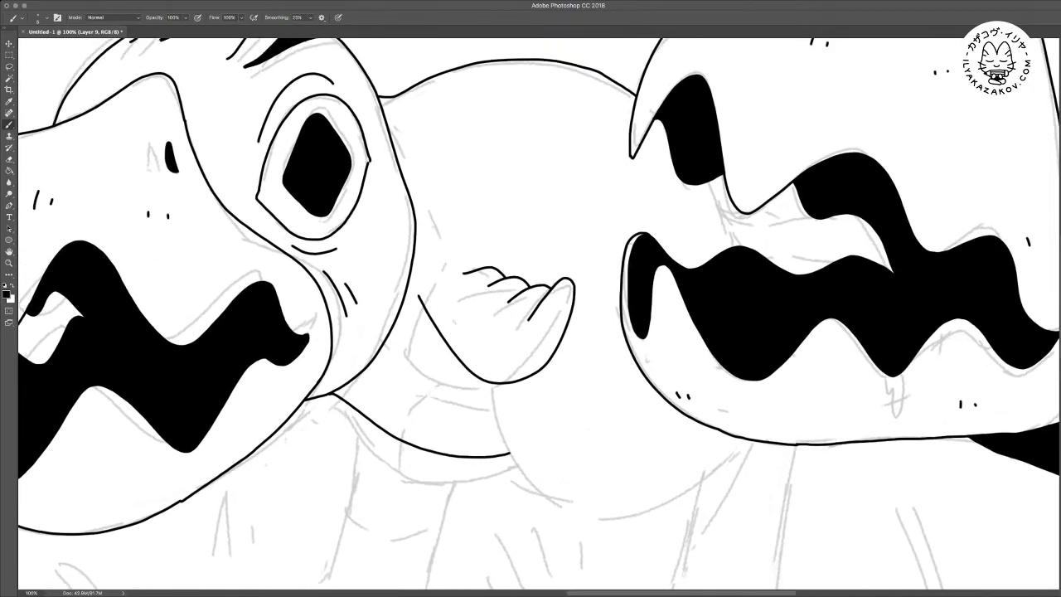
mouse_move(413, 213)
mouse_down()
mouse_move(432, 277)
mouse_move(417, 308)
mouse_up()
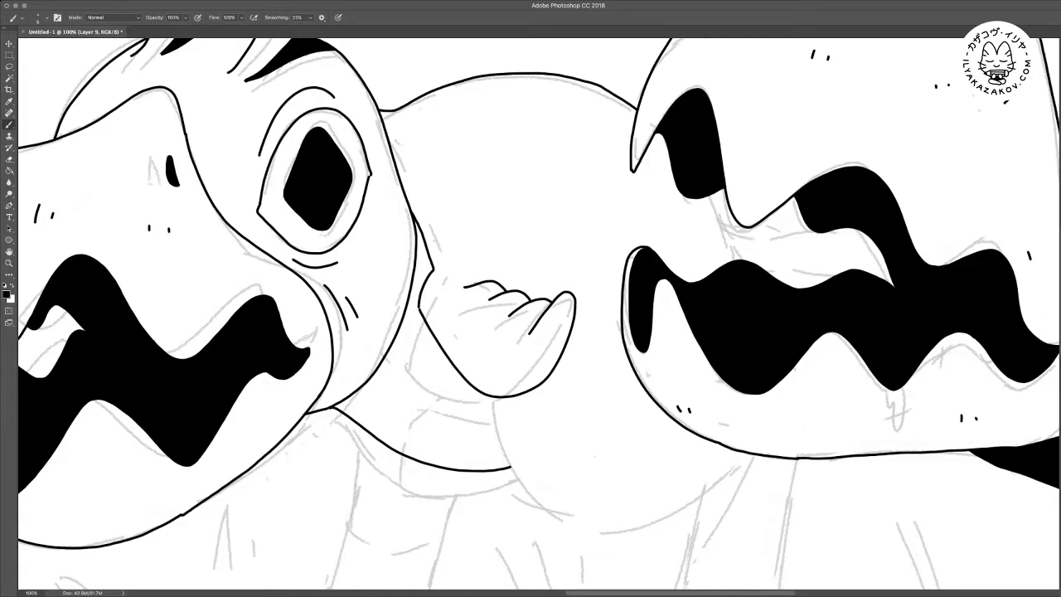
Ink the large rounded body curve from below the hand to the underside of the right creature's jaw
scroll(539, 315, down, 6)
scroll(538, 315, right, 8)
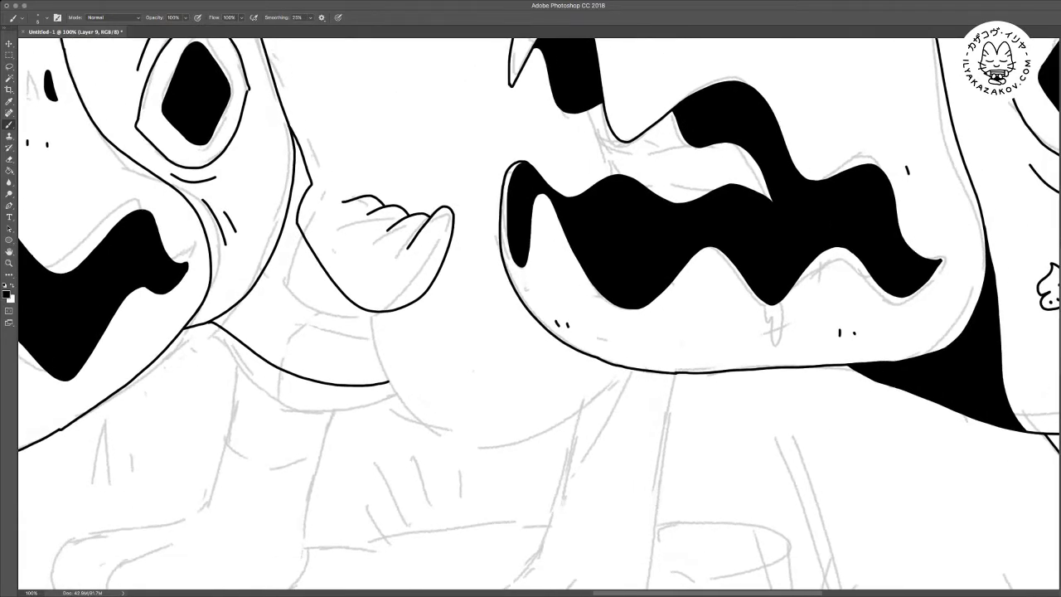
mouse_move(370, 319)
mouse_down()
mouse_move(395, 394)
mouse_move(455, 448)
mouse_move(504, 452)
mouse_move(620, 374)
mouse_up()
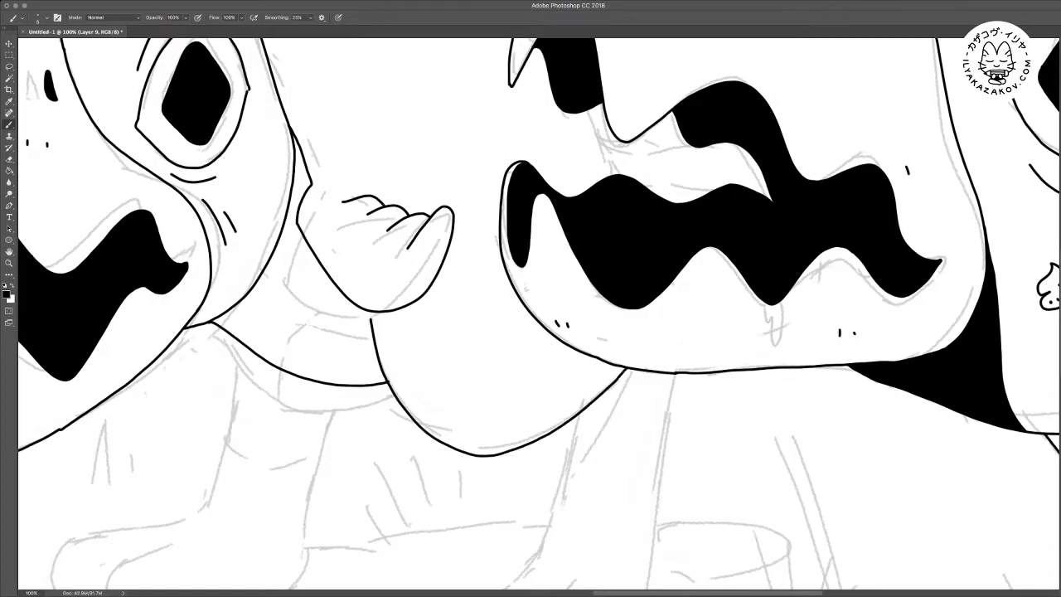
Ink the front edge of the middle creature's hind leg, curving down around its first toe
scroll(539, 315, down, 5)
scroll(539, 315, left, 2)
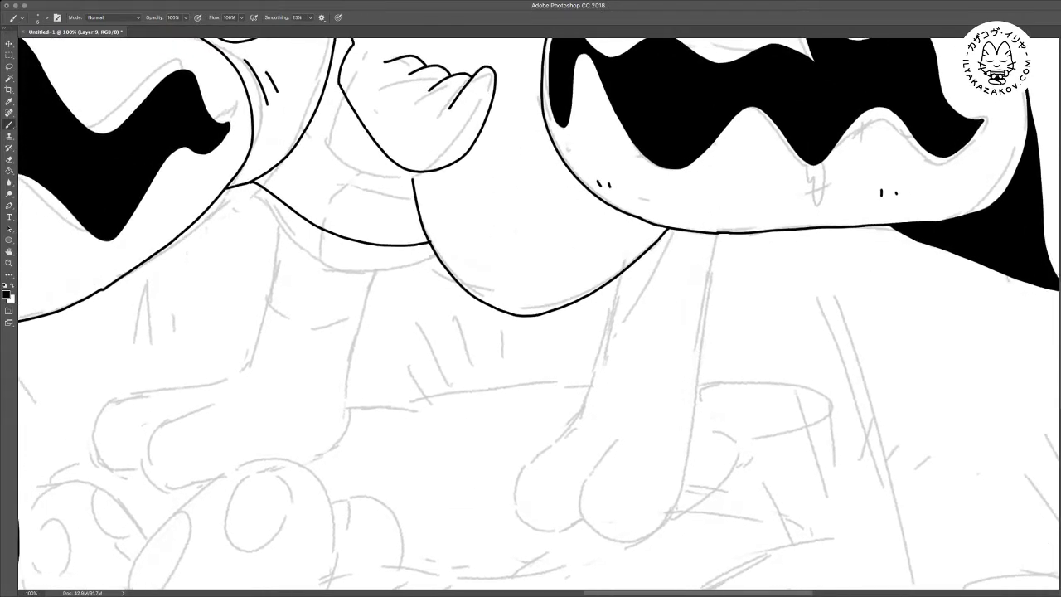
mouse_move(637, 282)
mouse_down()
mouse_move(623, 398)
mouse_move(554, 455)
mouse_move(545, 481)
mouse_move(549, 506)
mouse_move(598, 523)
mouse_up()
scroll(599, 524, right, 2)
scroll(538, 313, right, 4)
scroll(539, 313, down, 1)
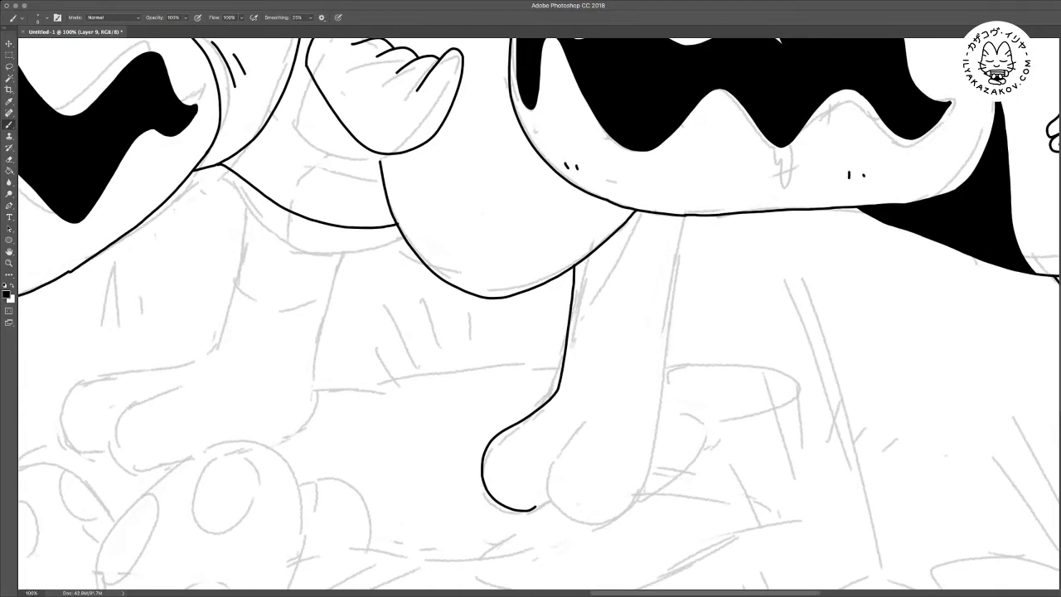
mouse_move(595, 411)
mouse_down()
mouse_move(541, 486)
mouse_move(557, 524)
mouse_move(598, 528)
mouse_move(634, 502)
mouse_move(681, 429)
mouse_move(677, 317)
mouse_move(691, 223)
mouse_up()
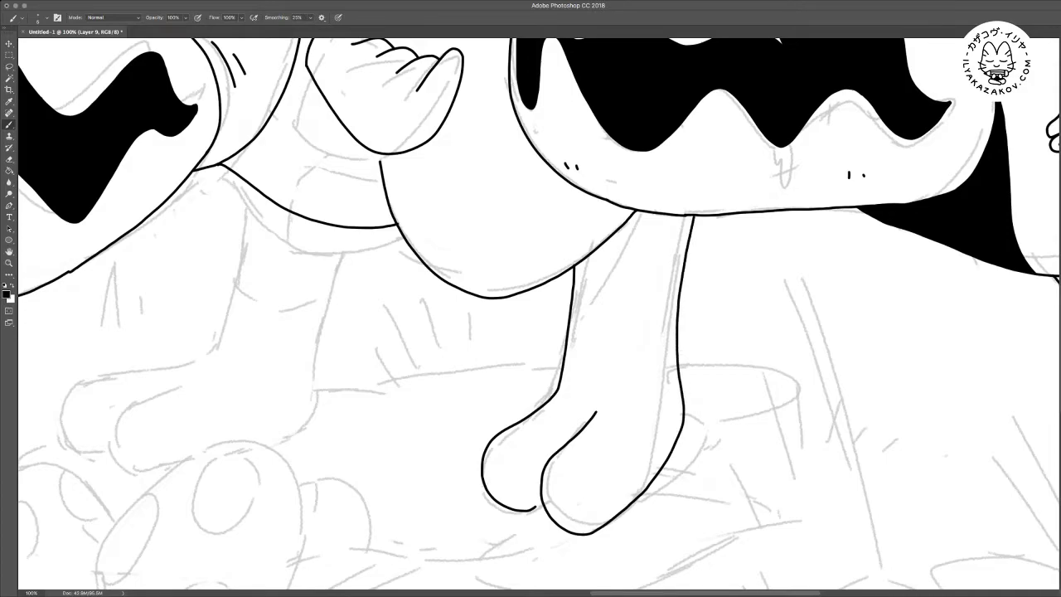
key(e)
drag(682, 275, 671, 452)
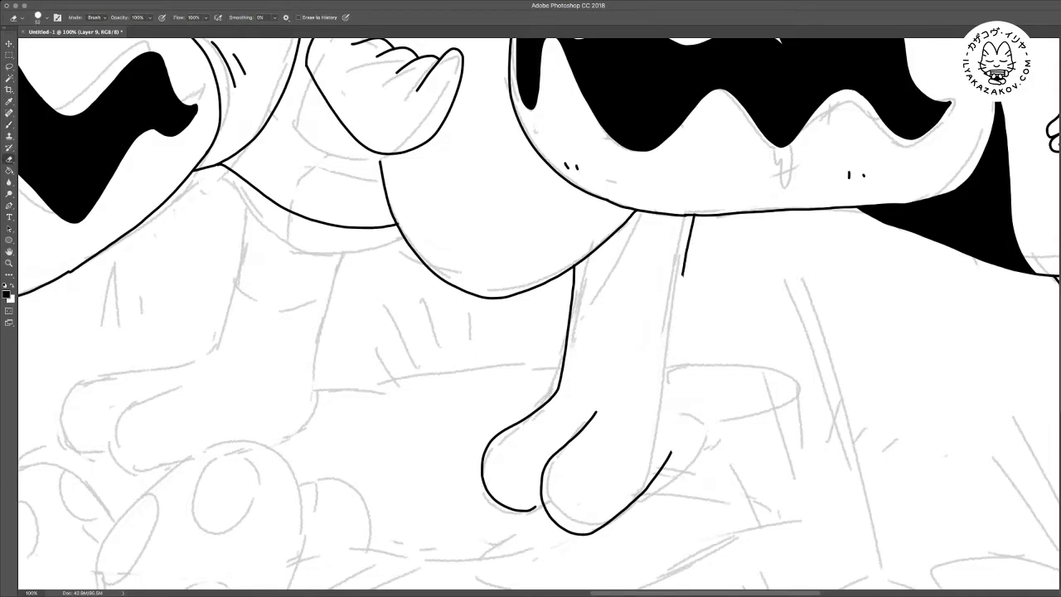
key(super+alt+z)
key(super+alt+z)
key(b)
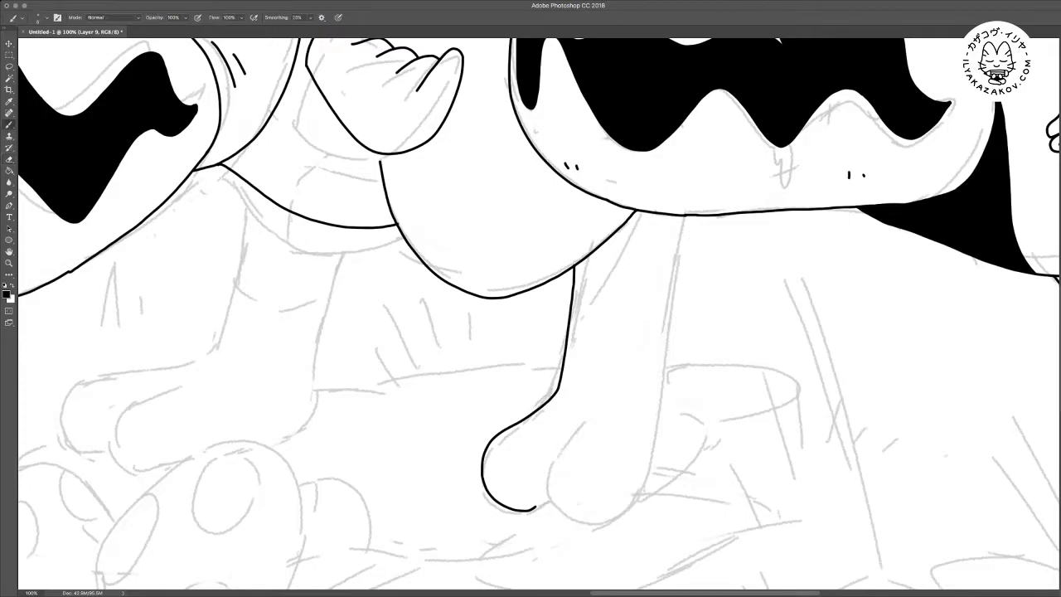
Ink the second toe and back edge of the middle creature's hind leg, closing the gap between the toes
mouse_move(590, 417)
mouse_down()
mouse_move(543, 471)
mouse_move(545, 497)
mouse_move(584, 529)
mouse_move(629, 505)
mouse_move(664, 462)
mouse_move(691, 214)
mouse_up()
drag(431, 373, 612, 270)
key(e)
key(b)
drag(717, 402, 728, 401)
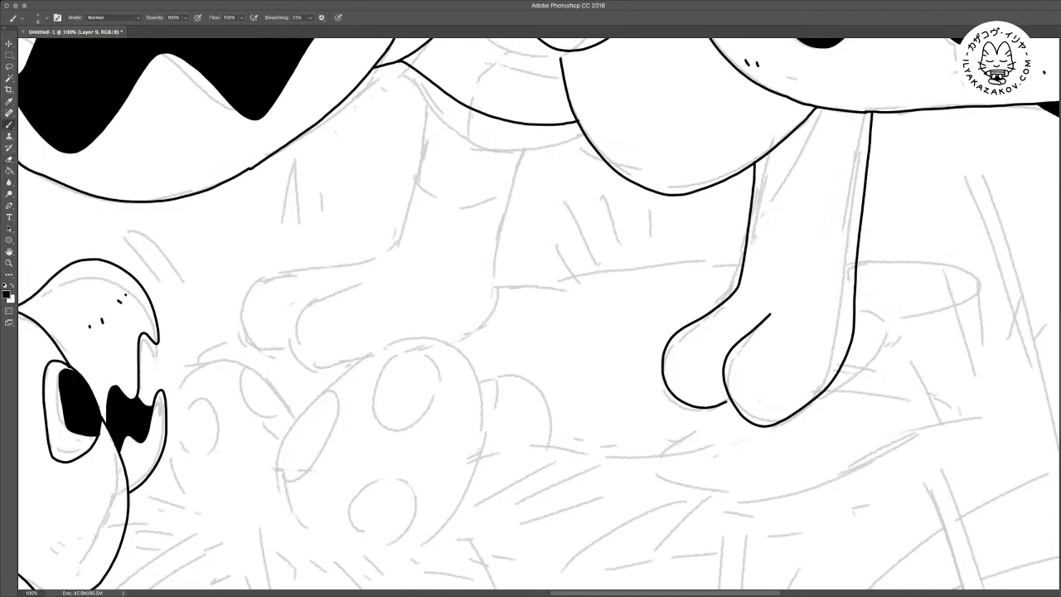
Ink the front edge of the middle creature's front leg and its two rounded toes
scroll(539, 315, up, 4)
scroll(539, 315, right, 3)
key(e)
mouse_move(683, 466)
mouse_down()
mouse_move(665, 419)
mouse_move(666, 456)
mouse_move(696, 474)
mouse_up()
key(b)
drag(439, 265, 640, 376)
mouse_move(570, 241)
mouse_down()
mouse_move(545, 379)
mouse_move(523, 405)
mouse_move(440, 419)
mouse_move(414, 441)
mouse_move(408, 481)
mouse_move(424, 489)
mouse_up()
mouse_move(525, 422)
mouse_down()
mouse_move(443, 446)
mouse_move(429, 479)
mouse_move(456, 515)
mouse_move(502, 515)
mouse_up()
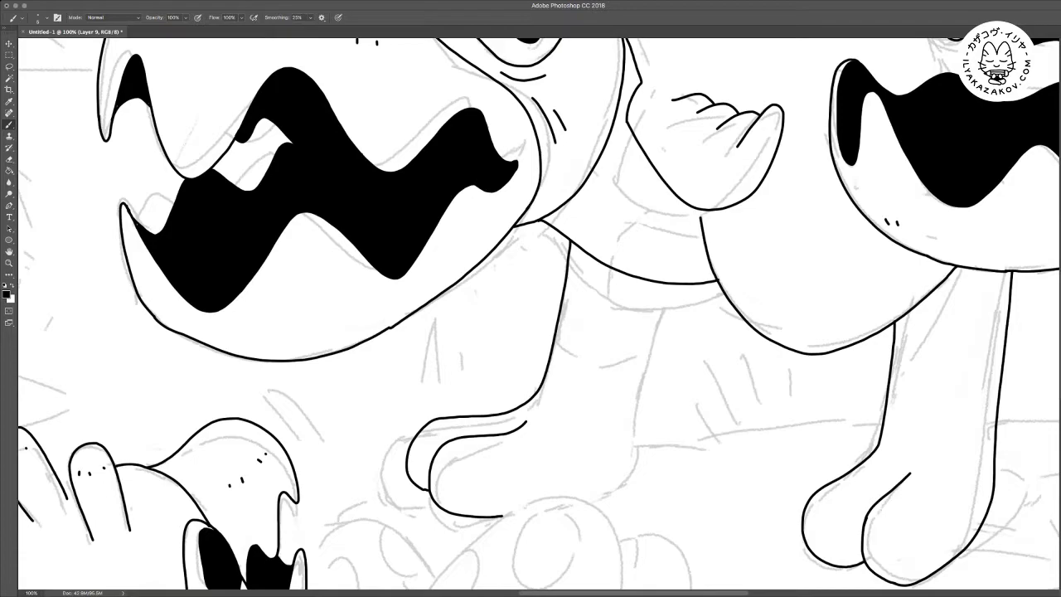
Ink the outline of the large egg overlapping the middle creature's front foot, leaving its base open
scroll(539, 315, down, 5)
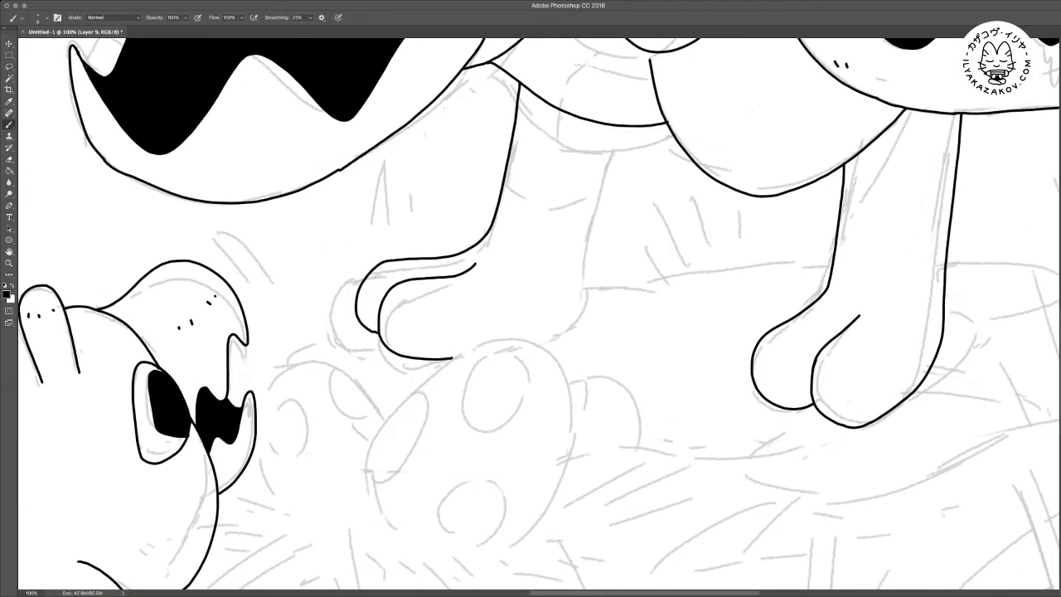
mouse_move(399, 537)
mouse_down()
mouse_move(363, 492)
mouse_move(362, 463)
mouse_move(399, 408)
mouse_move(486, 339)
mouse_move(547, 332)
mouse_up()
key(ctrl+z)
mouse_move(399, 531)
mouse_down()
mouse_move(368, 491)
mouse_move(363, 460)
mouse_move(378, 425)
mouse_move(448, 359)
mouse_move(509, 329)
mouse_move(551, 341)
mouse_move(571, 377)
mouse_move(566, 466)
mouse_move(522, 540)
mouse_up()
Ink the back edge of the middle creature's front leg from the belly line down to the large egg
scroll(522, 540, up, 2)
scroll(538, 313, up, 2)
key(e)
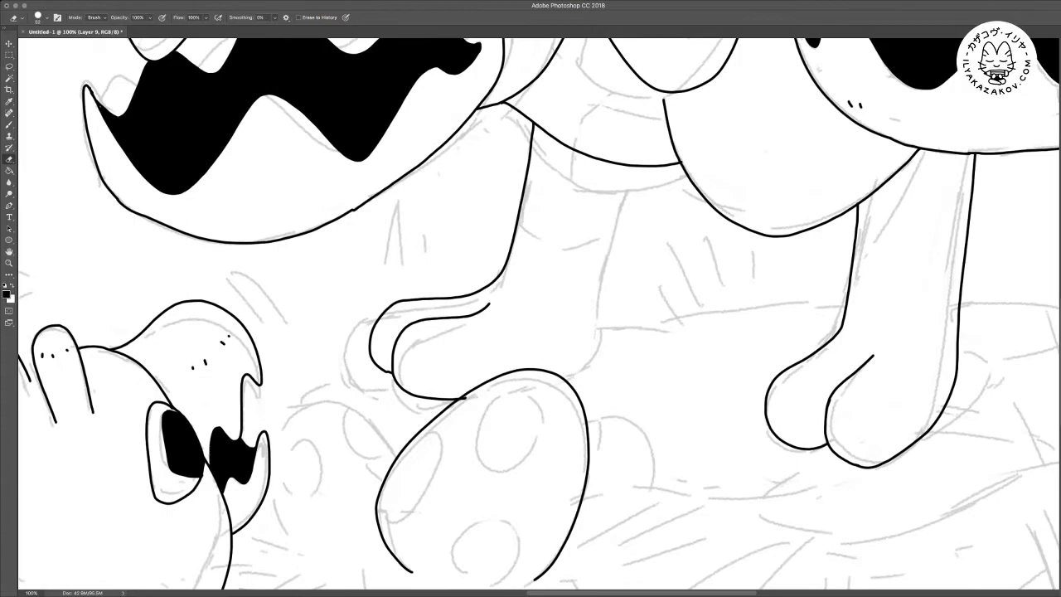
scroll(539, 313, right, 3)
scroll(538, 314, up, 2)
key(b)
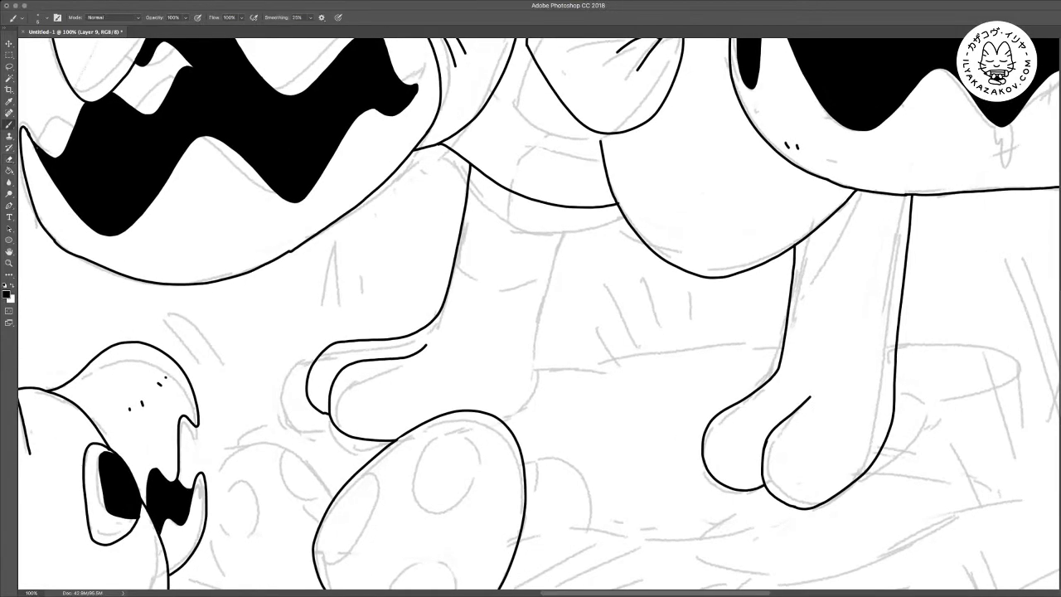
mouse_move(505, 420)
mouse_down()
mouse_move(522, 406)
mouse_move(561, 251)
mouse_up()
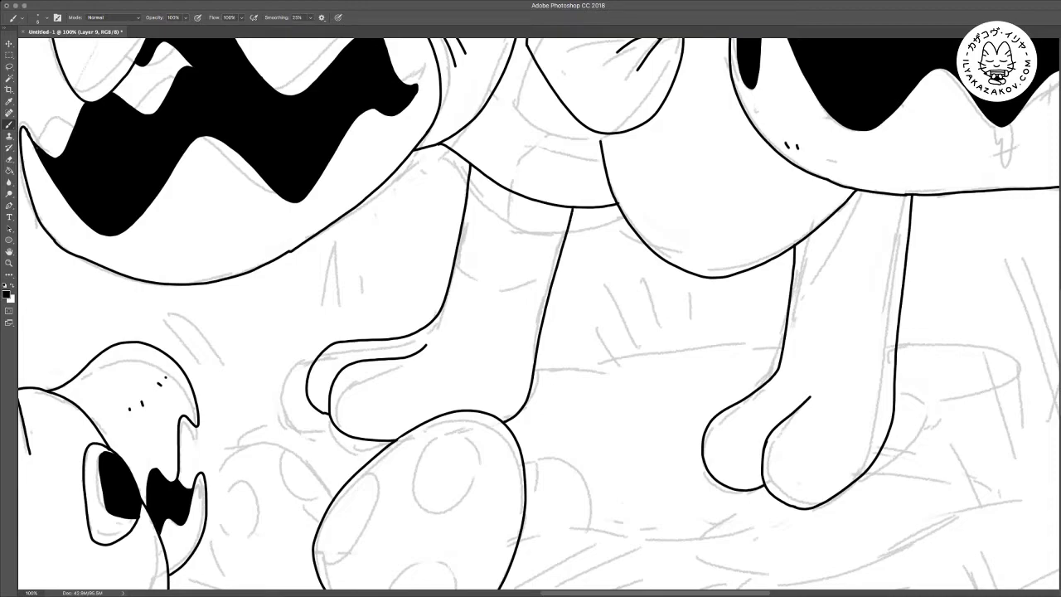
Ink a curved shadow outline under the middle creature's raised hand, ending at the belly line
scroll(538, 313, up, 5)
scroll(538, 314, right, 3)
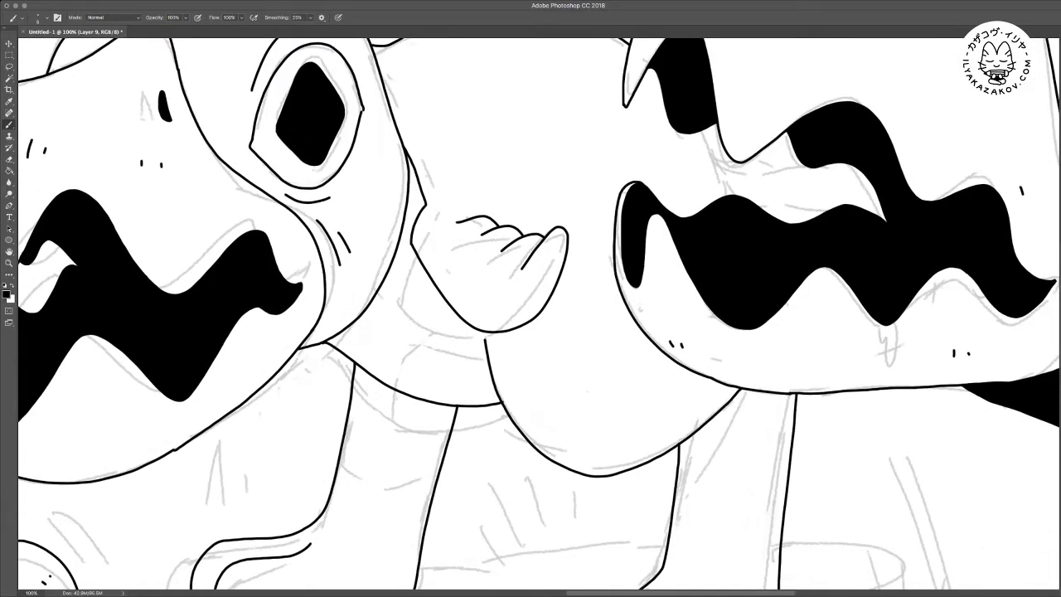
mouse_move(563, 285)
mouse_down()
mouse_move(535, 345)
mouse_move(496, 367)
mouse_up()
scroll(530, 315, down, 3)
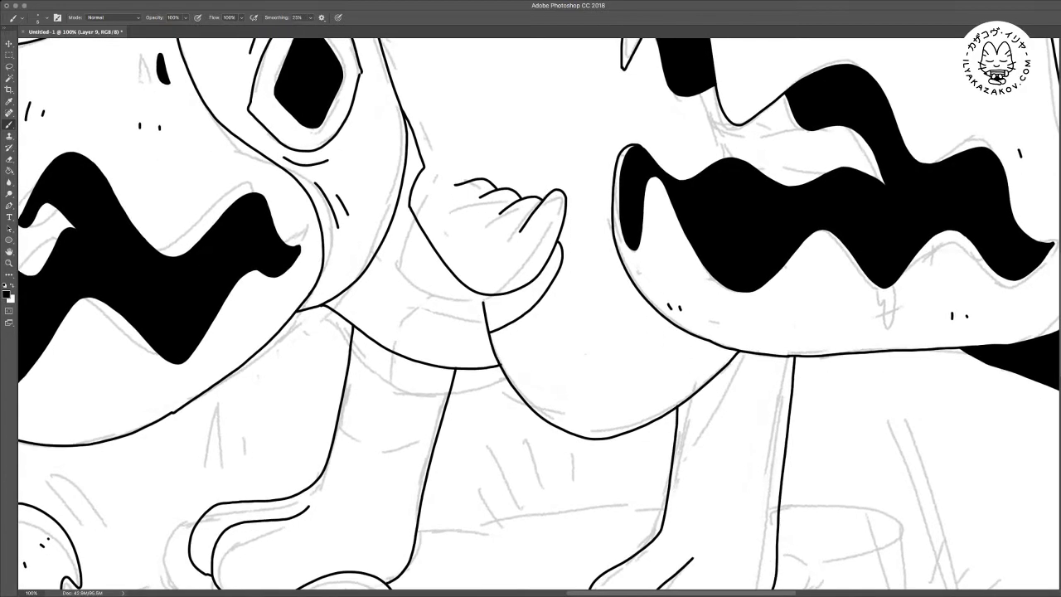
Ink a curved shadow boundary across the top of the middle creature's front leg and hind leg
drag(346, 388, 443, 400)
scroll(531, 315, right, 4)
scroll(530, 315, down, 3)
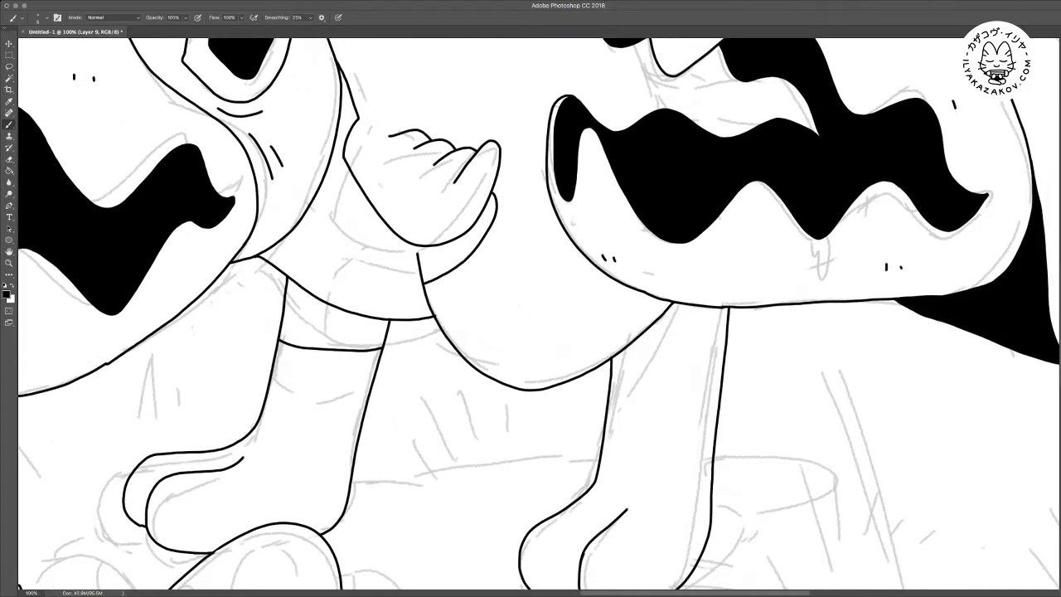
drag(613, 375, 720, 337)
scroll(531, 315, up, 4)
scroll(531, 315, down, 4)
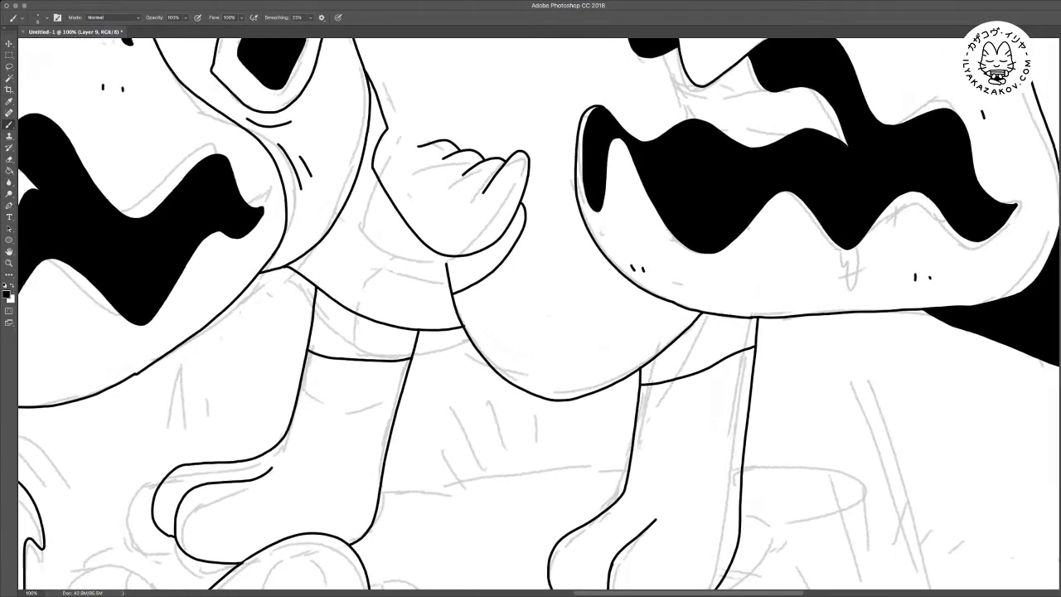
key(w)
click(389, 286)
shift+click(365, 336)
shift+click(703, 349)
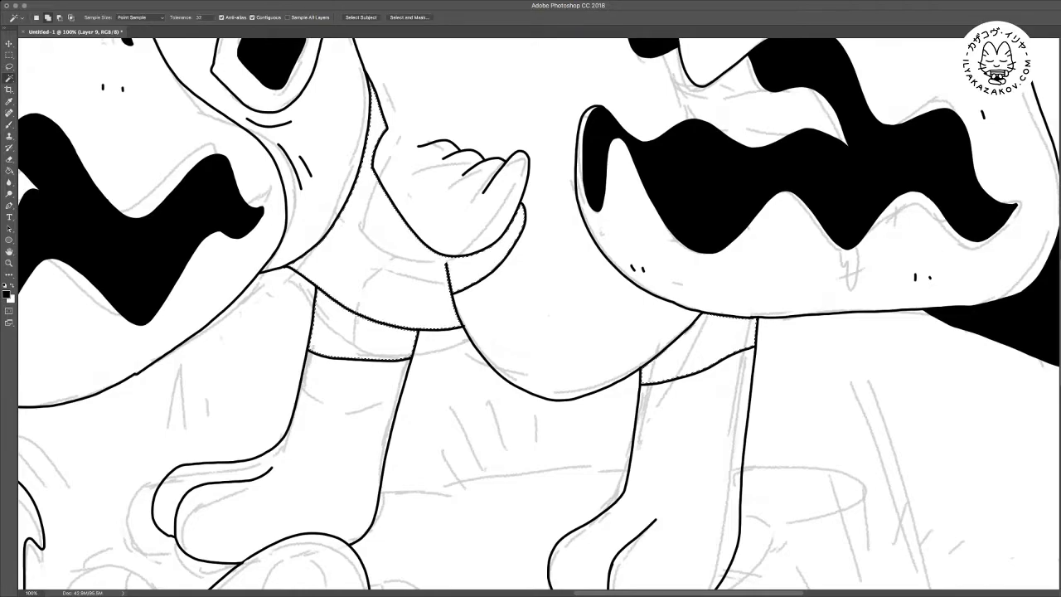
key(m)
key(alt+BackSpace)
key(super+d)
key(super+minus)
key(super+minus)
key(super+minus)
key(super+minus)
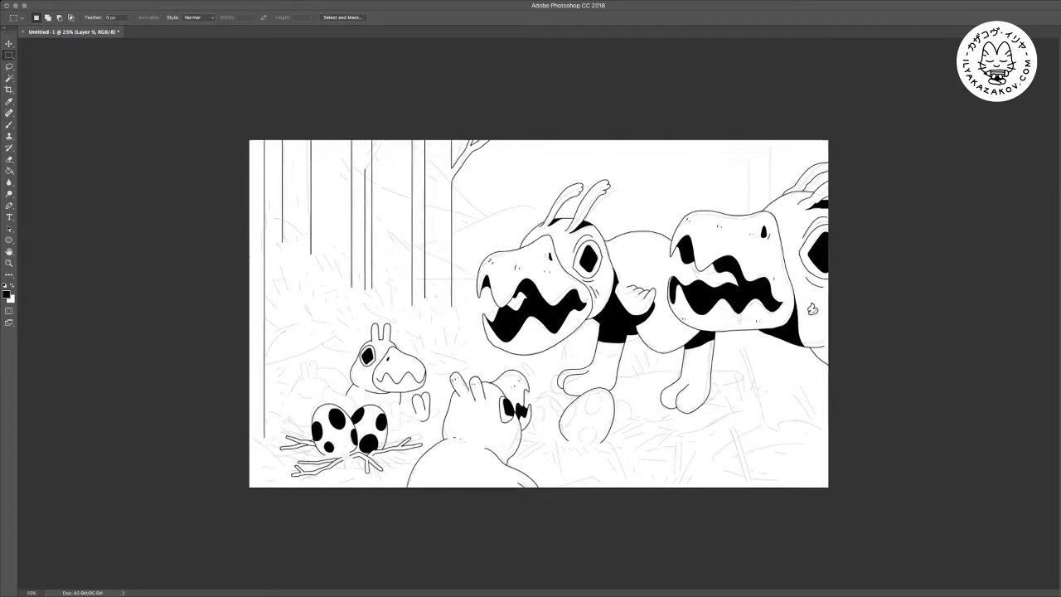
key(super+equal)
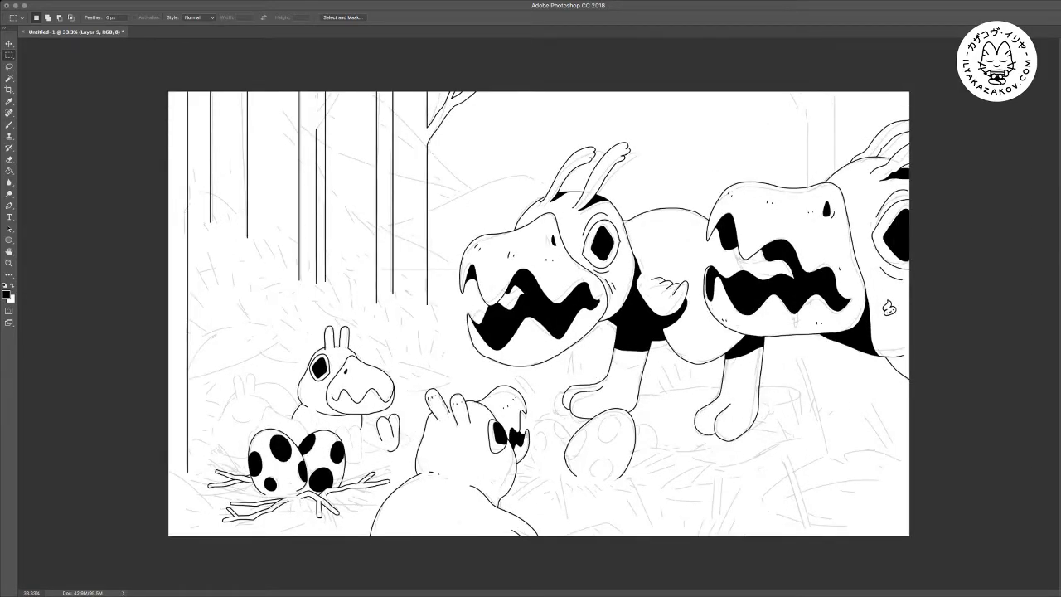
key(Delete)
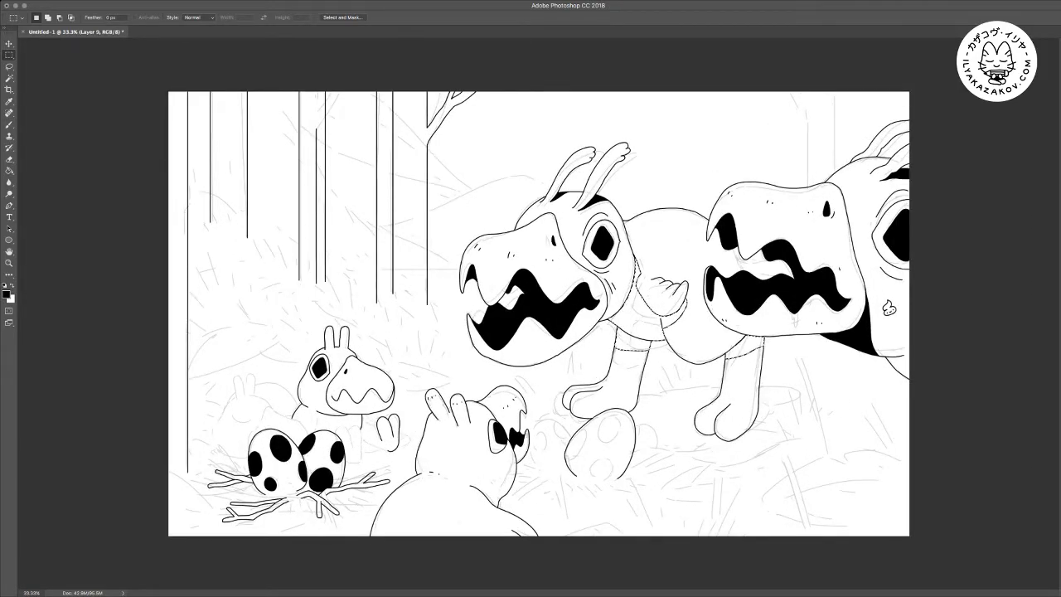
Ink a peaked line across the middle creature's chest, separating the neck shadow from the lower chest
key(super+equal)
key(super+equal)
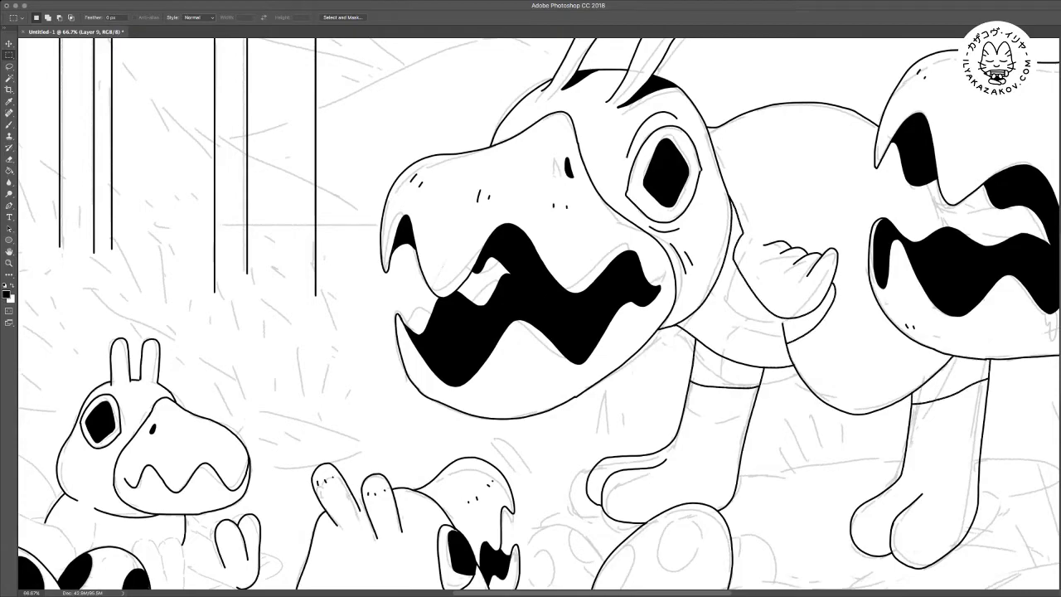
scroll(531, 315, right, 6)
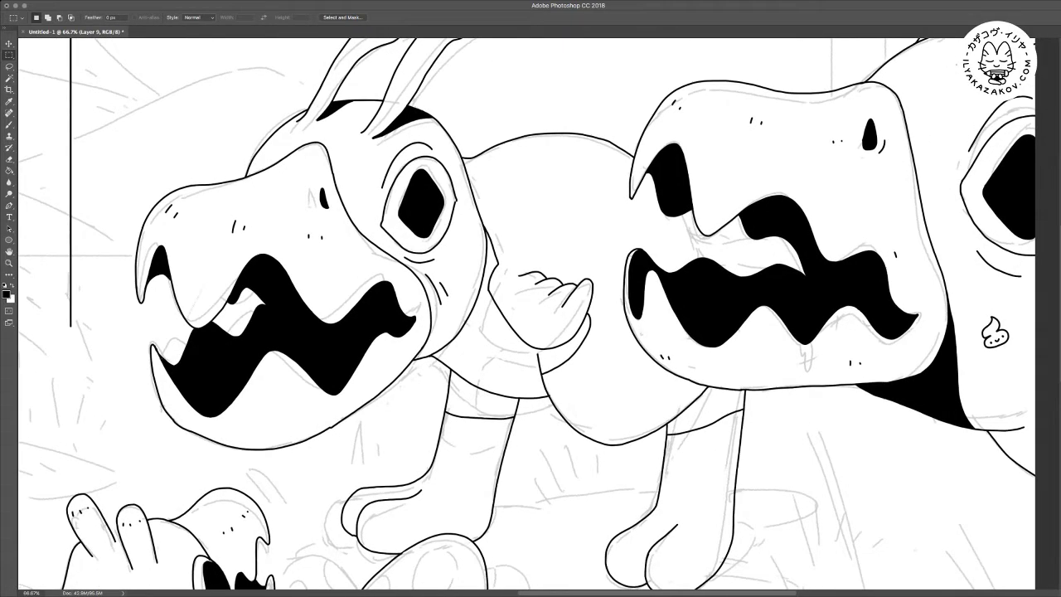
scroll(531, 315, up, 3)
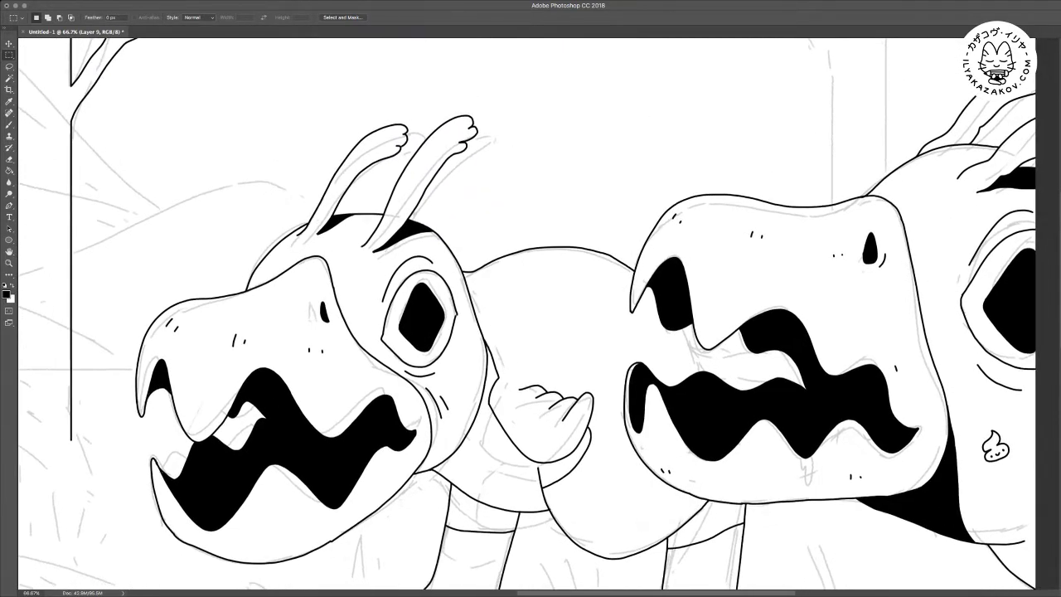
scroll(530, 314, down, 5)
scroll(530, 315, right, 1)
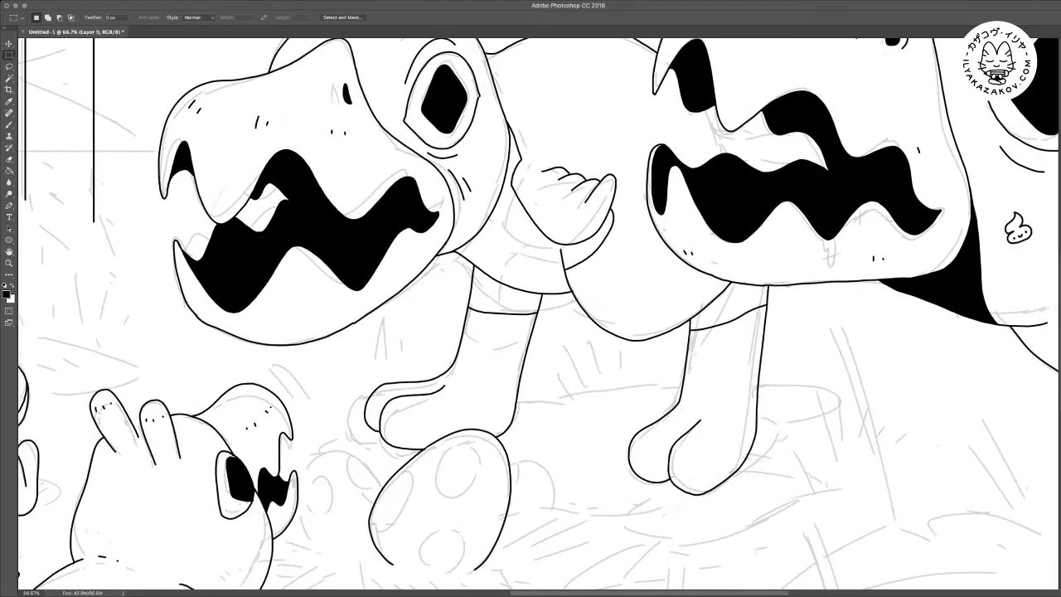
key(super+plus)
scroll(531, 315, up, 3)
key(b)
scroll(531, 315, up, 1)
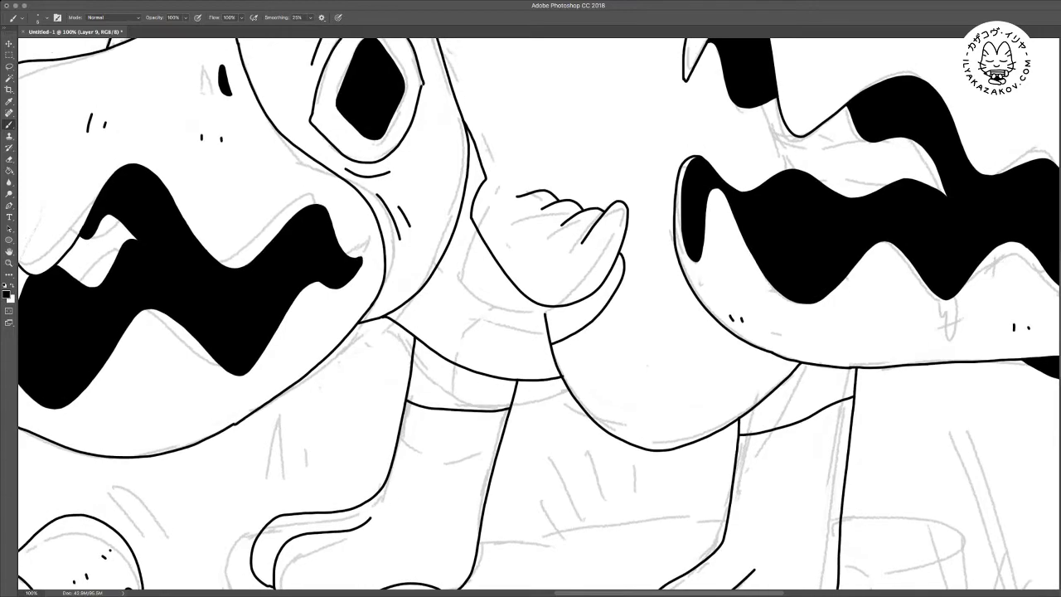
mouse_move(391, 318)
mouse_down()
mouse_move(470, 285)
mouse_move(536, 323)
mouse_up()
Fill the middle creature's neck shadow and the tops of both legs with solid black using Magic Wand selections
key(w)
click(461, 389)
shift+click(471, 259)
shift+click(802, 402)
key(m)
key(alt+BackSpace)
key(super+minus)
key(super+minus)
key(super+minus)
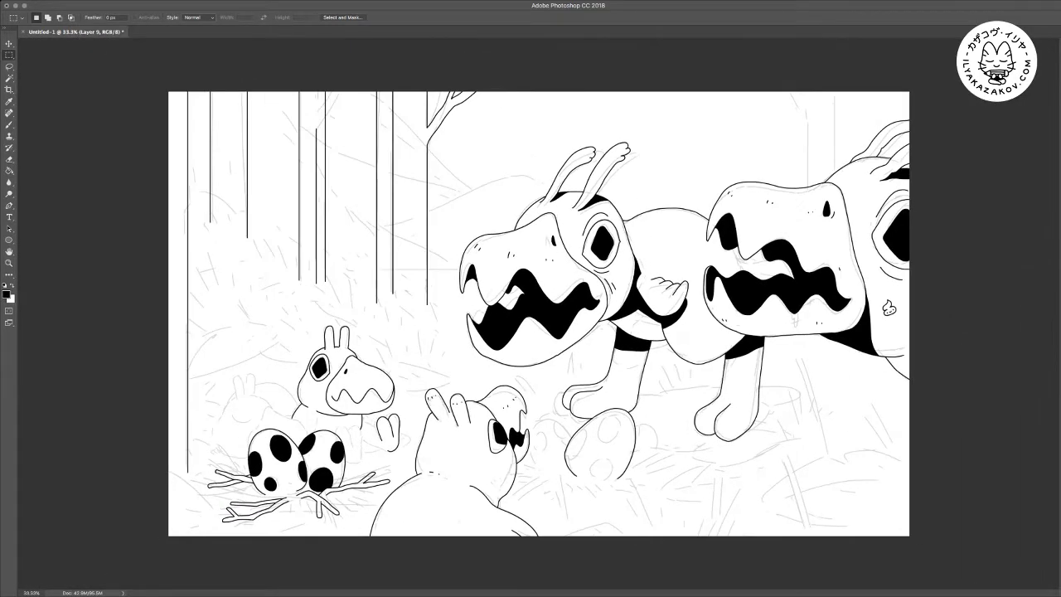
Clean up the outline at the middle creature's shoulder, beside the black neck shadow, with short eraser strokes
key(super+plus)
key(super+plus)
key(super+plus)
drag(712, 282, 373, 311)
key(e)
drag(509, 219, 500, 243)
mouse_move(503, 218)
mouse_down()
mouse_move(496, 246)
mouse_move(493, 218)
mouse_up()
key(b)
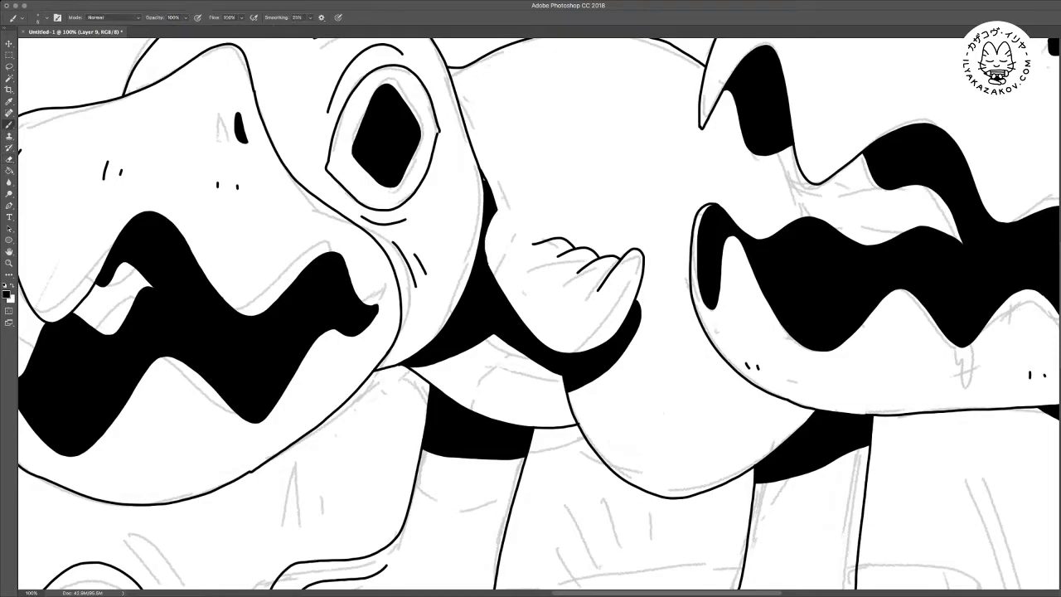
Ink the outline of the smaller egg between the small creature's beak and the large egg, leaving its base open
scroll(531, 315, down, 5)
scroll(530, 315, left, 5)
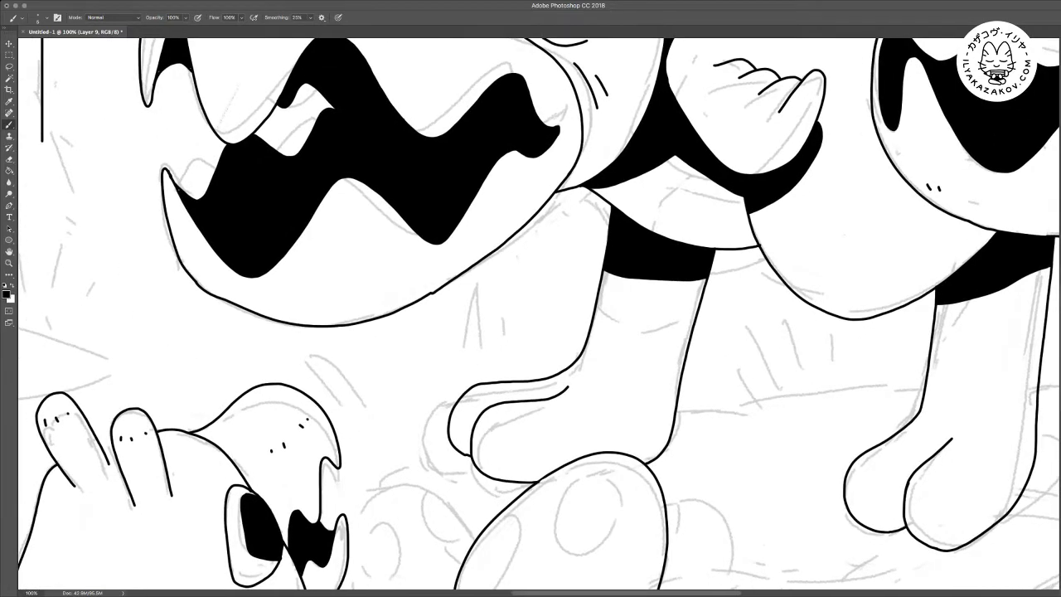
key(super+minus)
key(super+minus)
key(super+minus)
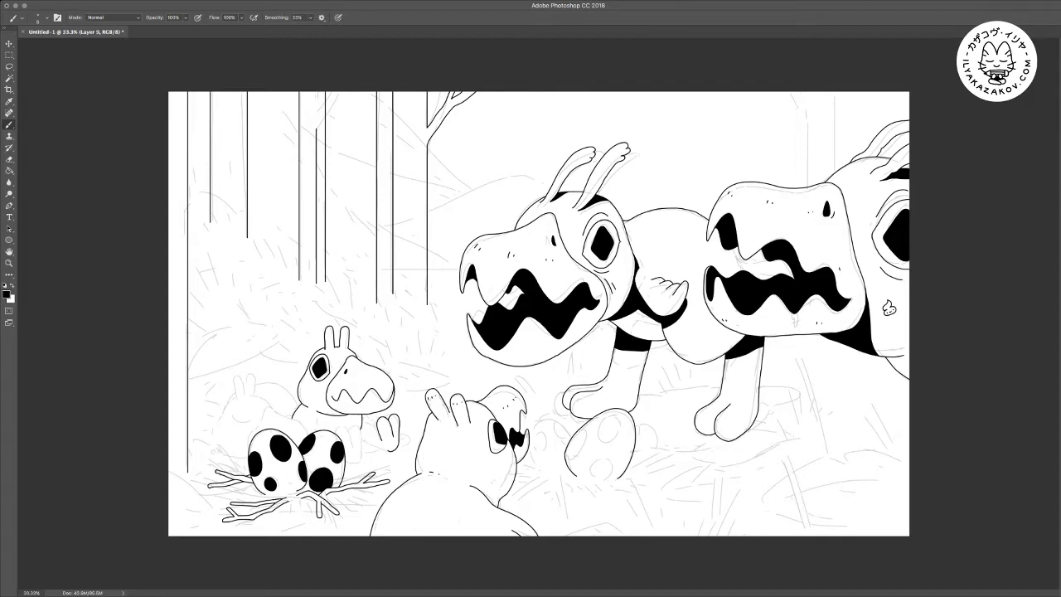
key(super+plus)
key(super+plus)
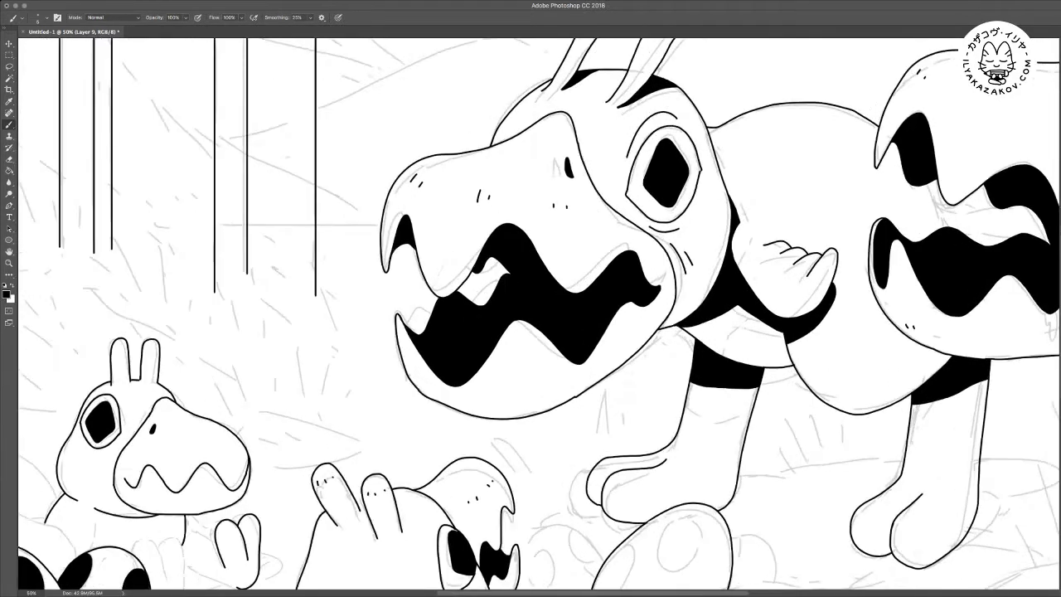
scroll(531, 315, down, 3)
scroll(531, 315, right, 4)
scroll(531, 315, down, 3)
scroll(530, 315, right, 1)
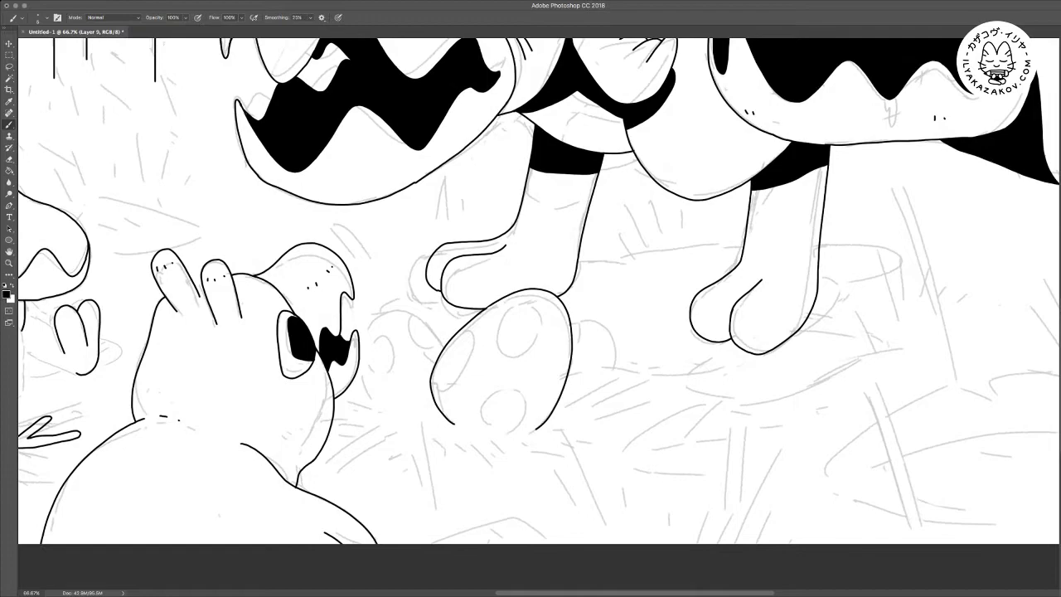
key(super+plus)
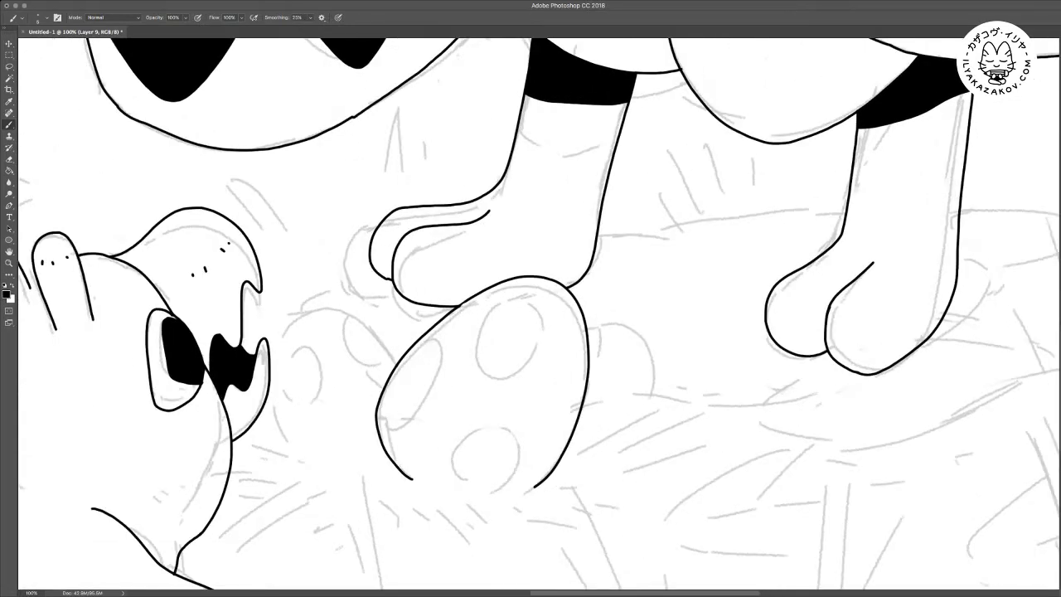
mouse_move(304, 454)
mouse_down()
mouse_move(285, 415)
mouse_move(282, 361)
mouse_move(305, 326)
mouse_move(354, 336)
mouse_move(388, 376)
mouse_up()
scroll(531, 315, down, 4)
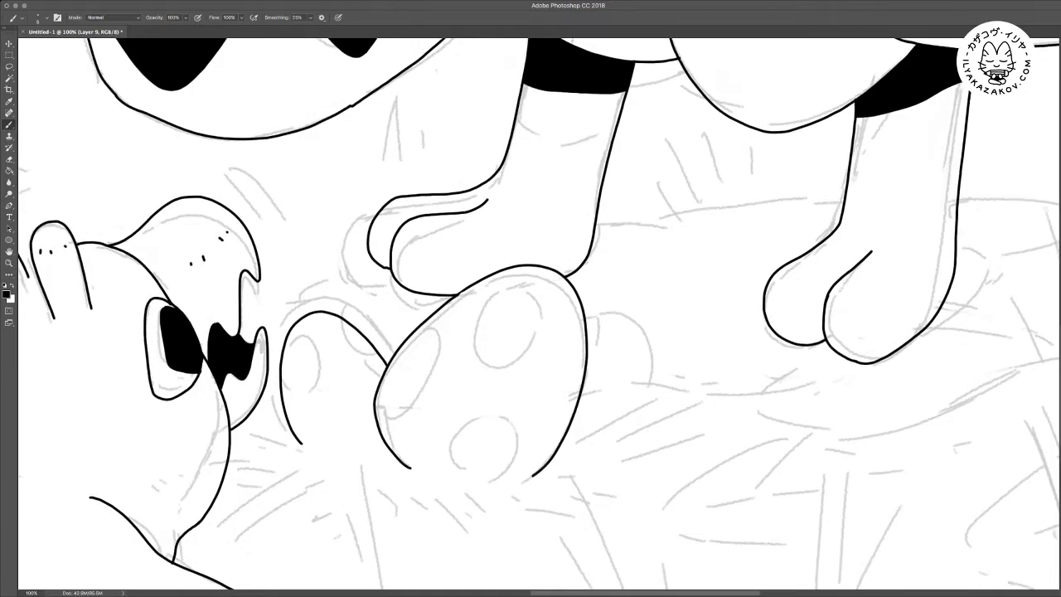
Ink a thin forked twig extending from under the large egg toward the middle creature's hind foot
scroll(530, 315, up, 2)
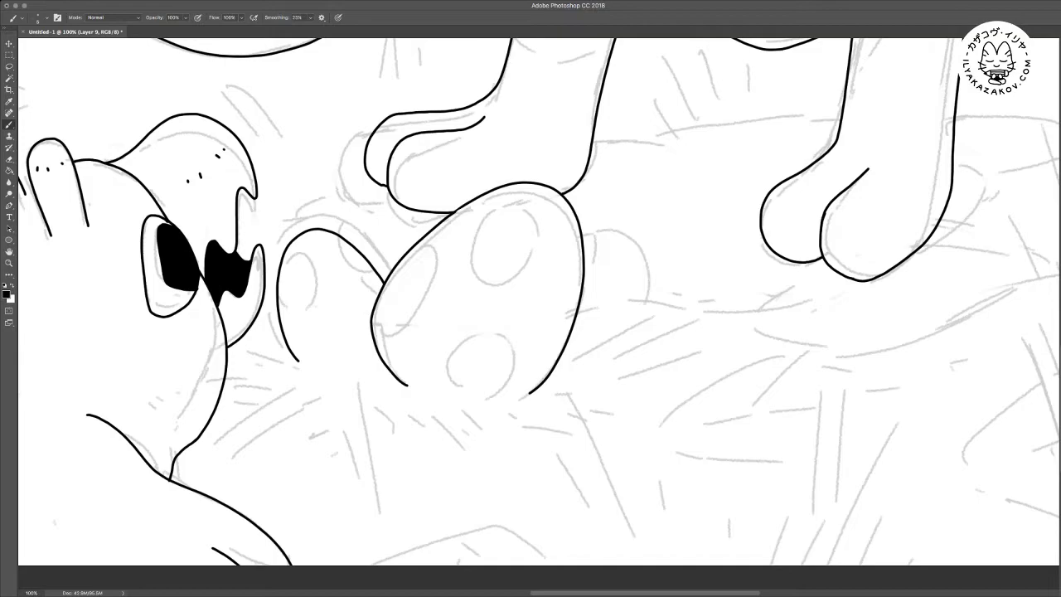
mouse_move(506, 404)
mouse_down()
mouse_move(529, 391)
mouse_move(496, 402)
mouse_move(626, 364)
mouse_move(653, 332)
mouse_move(645, 358)
mouse_move(755, 320)
mouse_move(779, 324)
mouse_move(695, 358)
mouse_move(598, 377)
mouse_move(623, 364)
mouse_up()
key(ctrl+z)
key(e)
key(b)
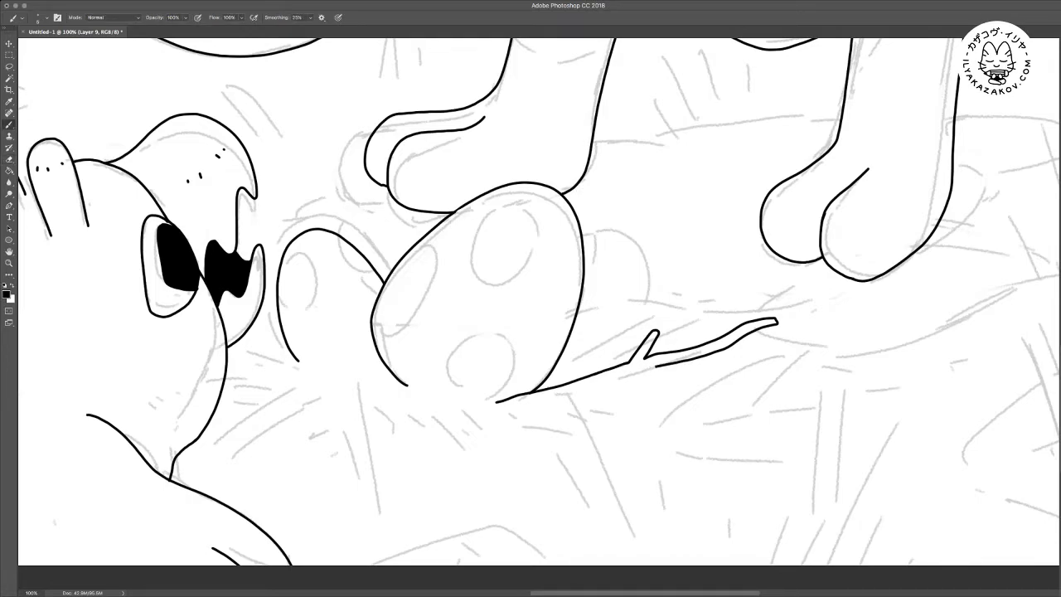
drag(504, 412, 650, 367)
scroll(539, 314, up, 2)
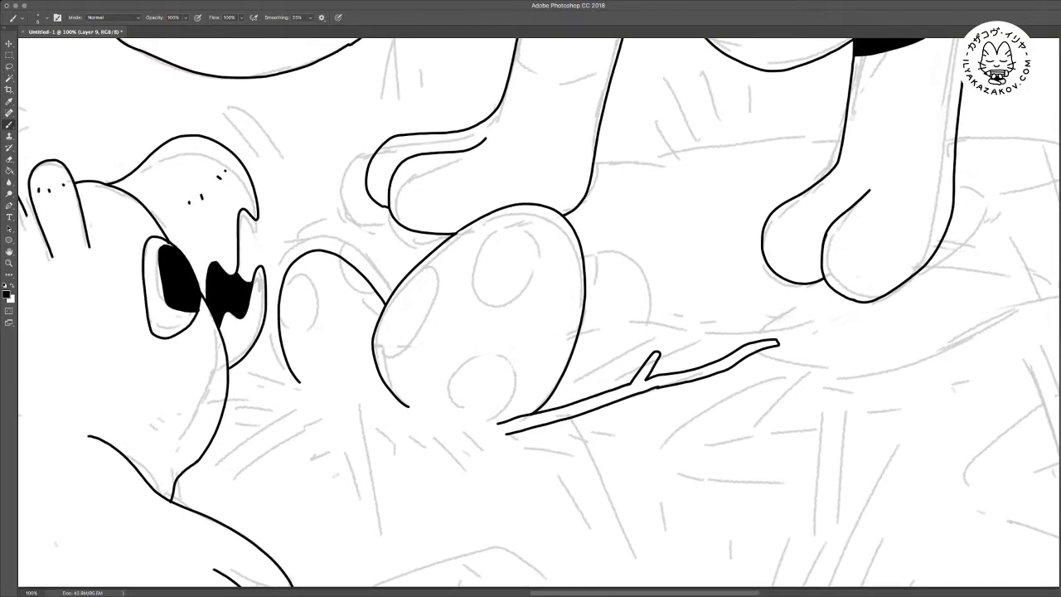
Ink a forked twig from behind the small creature's beak to the large egg and erase the egg's lower-left outline around its end
scroll(538, 314, left, 2)
scroll(539, 313, left, 1)
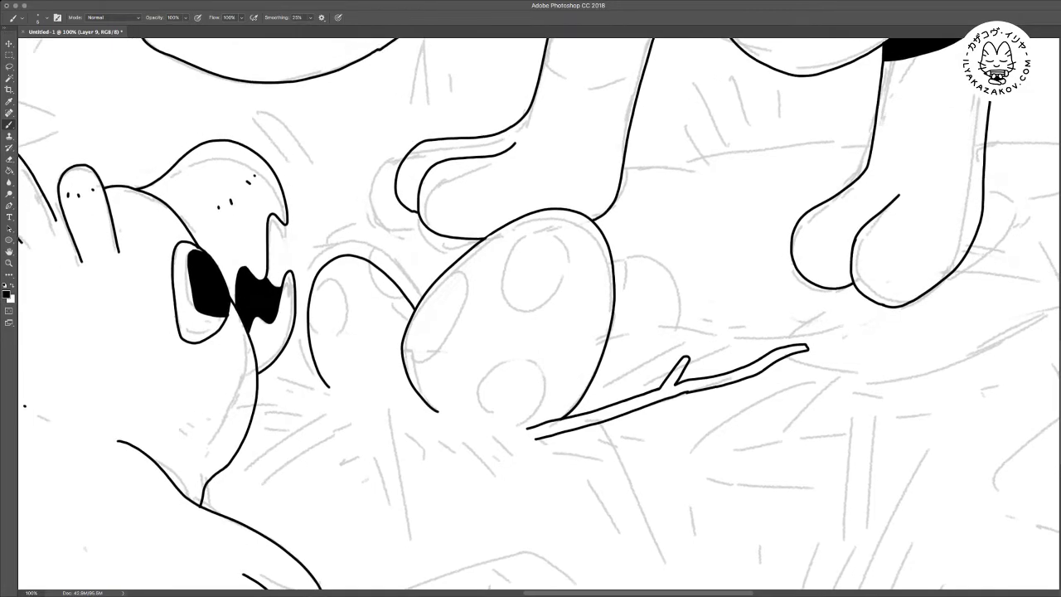
mouse_move(257, 390)
mouse_down()
mouse_move(279, 376)
mouse_move(278, 389)
mouse_move(409, 395)
mouse_up()
drag(258, 401, 431, 410)
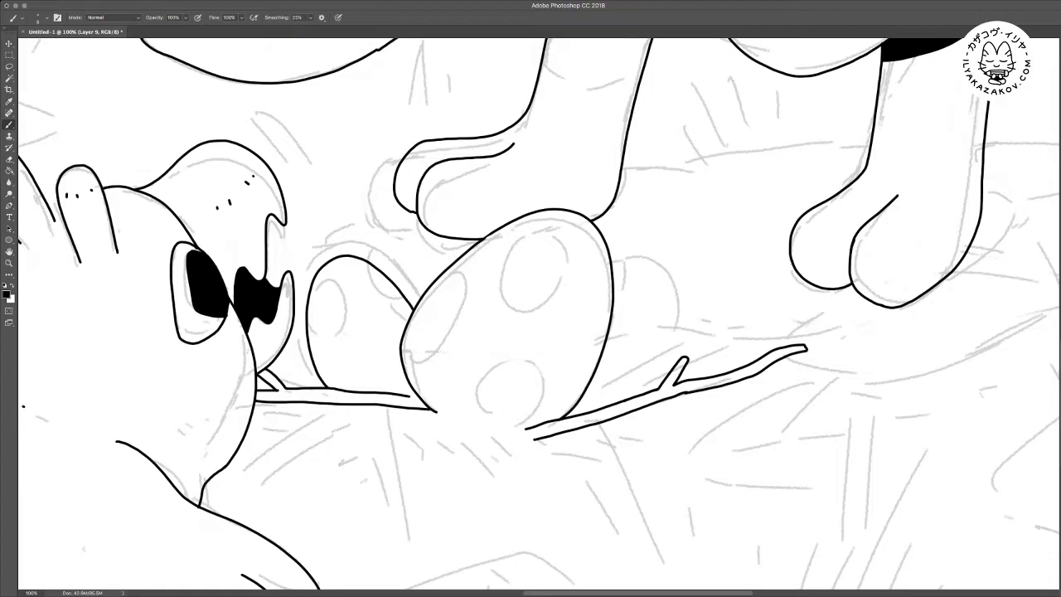
key(e)
mouse_move(406, 377)
mouse_down()
mouse_move(431, 409)
mouse_move(404, 371)
mouse_up()
key(b)
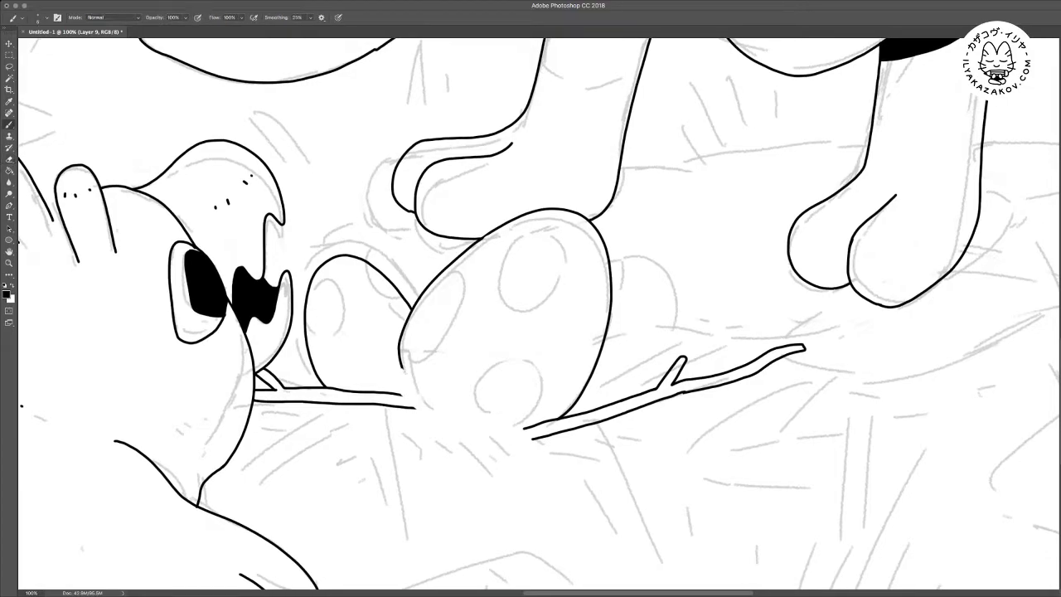
Ink a diagonal twig crossing the large egg's lower left edge and another twig below it sloping down toward the small creature
mouse_move(360, 345)
mouse_down()
mouse_move(439, 397)
mouse_move(482, 447)
mouse_up()
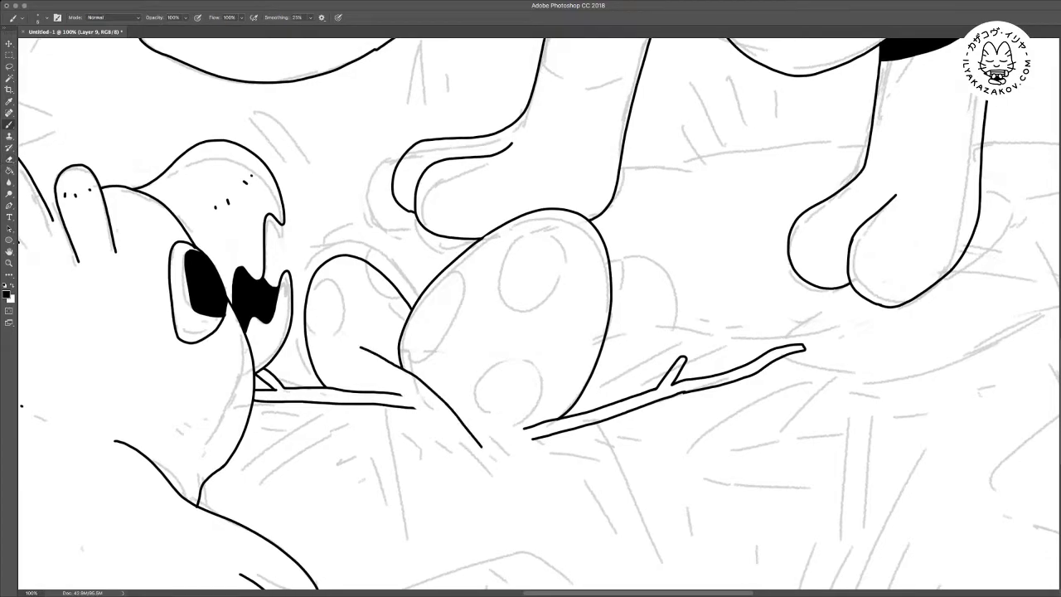
mouse_move(357, 356)
mouse_down()
mouse_move(418, 397)
mouse_move(462, 449)
mouse_up()
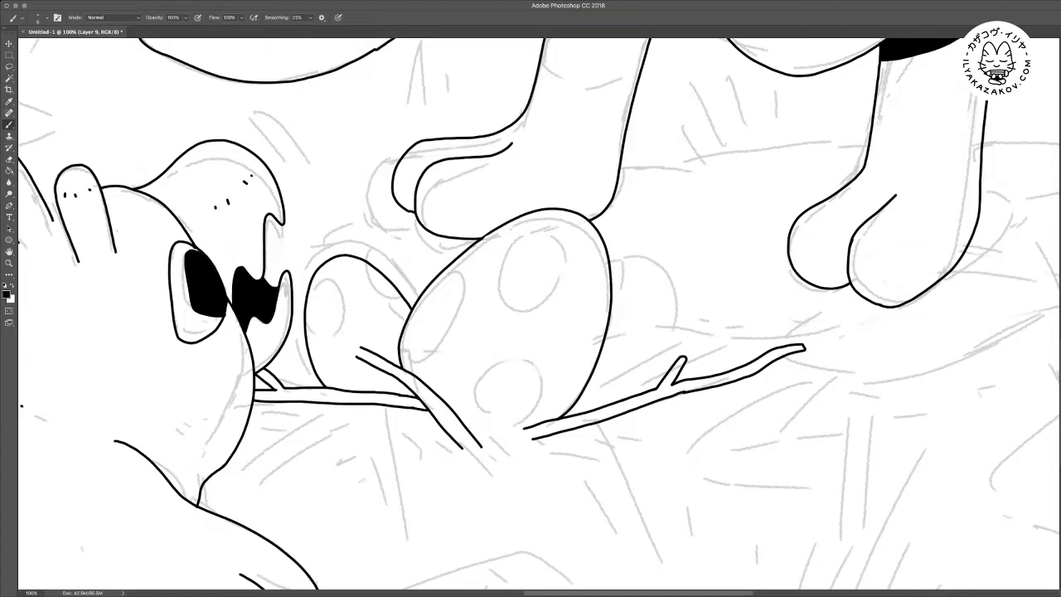
scroll(539, 313, up, 2)
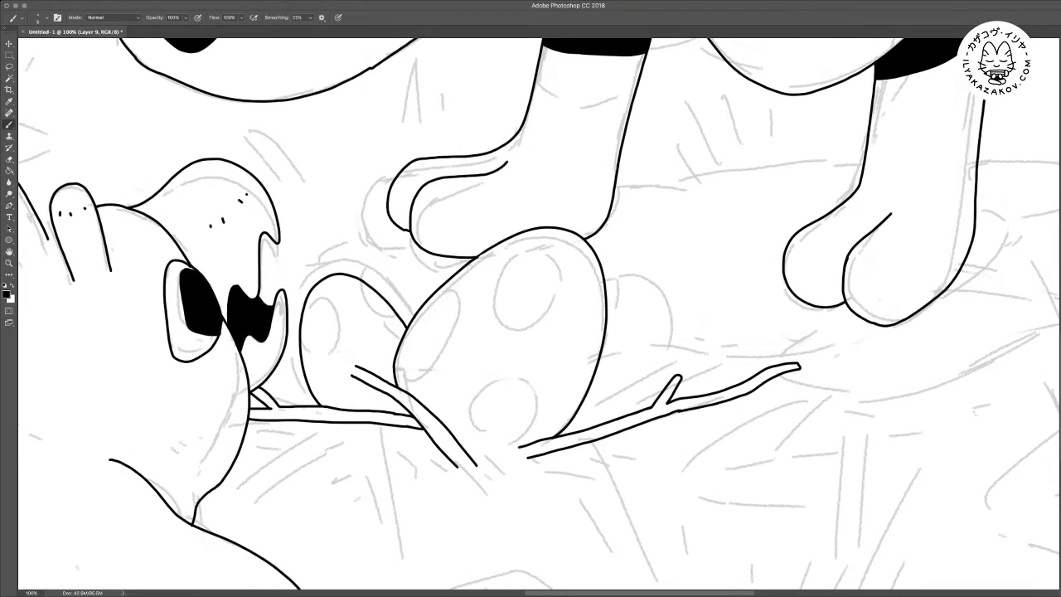
drag(278, 489, 393, 441)
drag(286, 494, 424, 446)
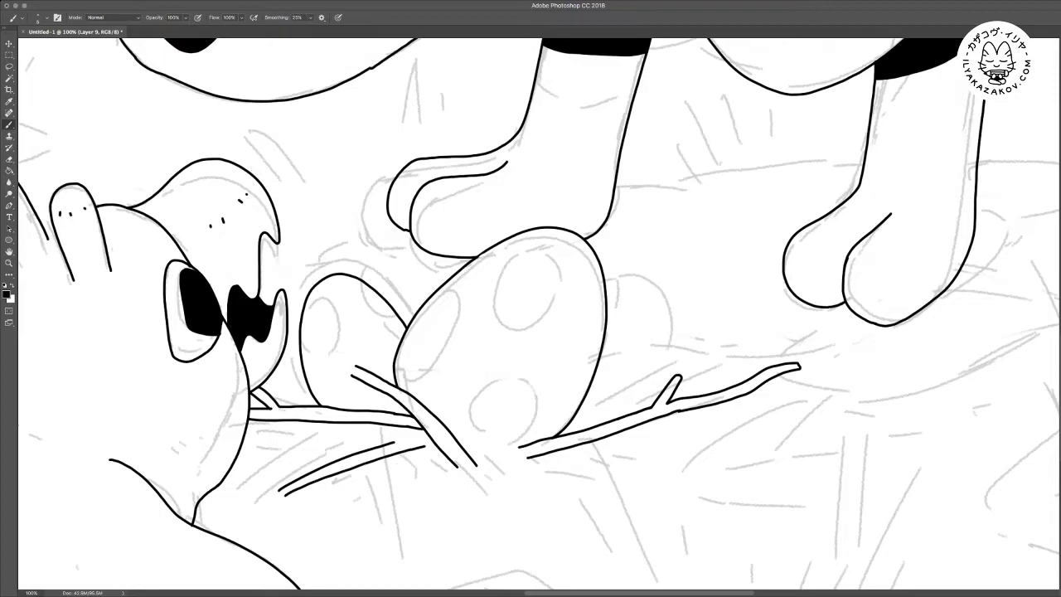
Ink a small oval stone between the twigs below the smaller egg and erase the twig lines it overlaps
scroll(539, 313, left, 3)
key(e)
mouse_move(418, 401)
mouse_down()
mouse_move(463, 408)
mouse_move(422, 425)
mouse_up()
key(b)
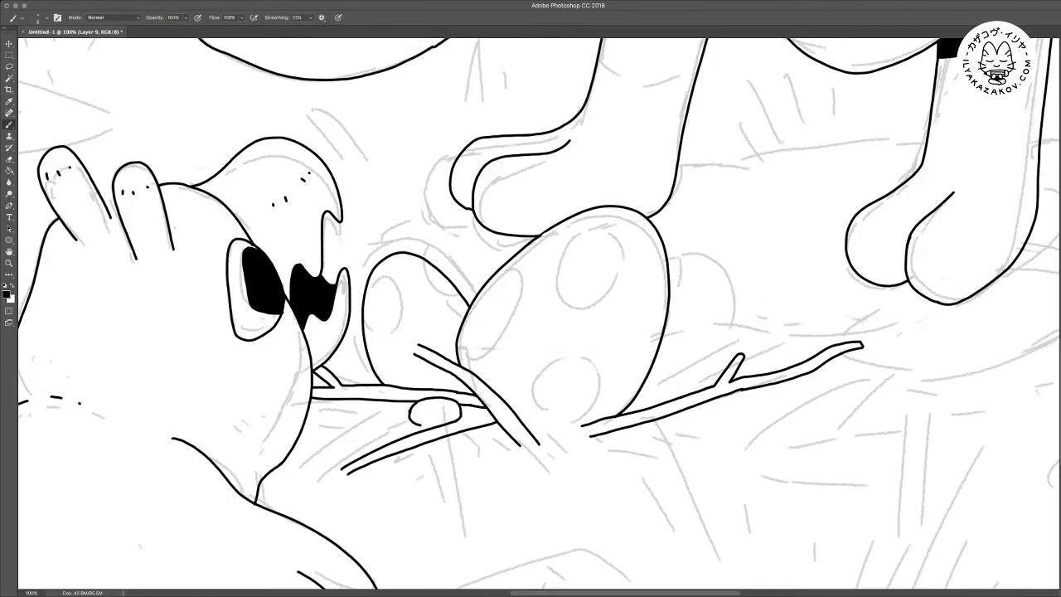
scroll(538, 314, up, 2)
scroll(538, 313, right, 2)
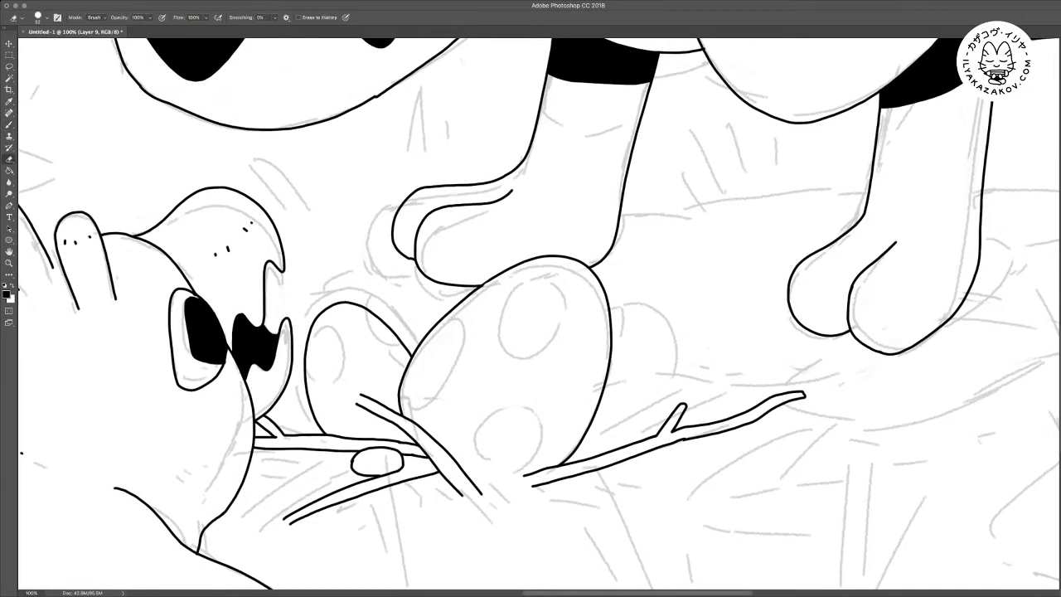
drag(404, 469, 419, 463)
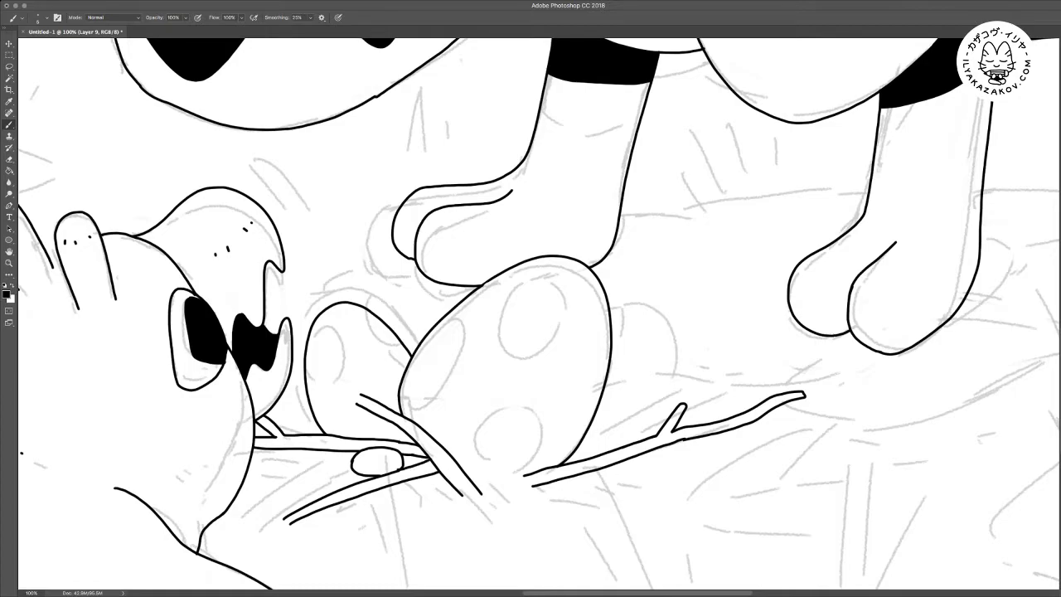
Ink the back of the sleeping creature's head and its beak outline behind the spotted eggs
key(super+0)
key(super+minus)
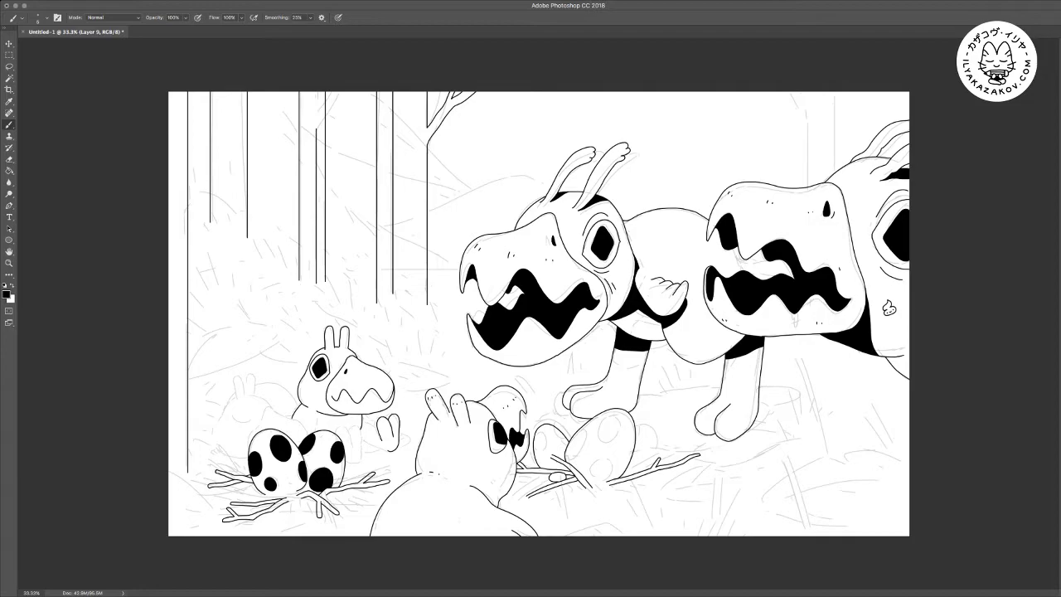
key(w)
key(super+plus)
key(super+plus)
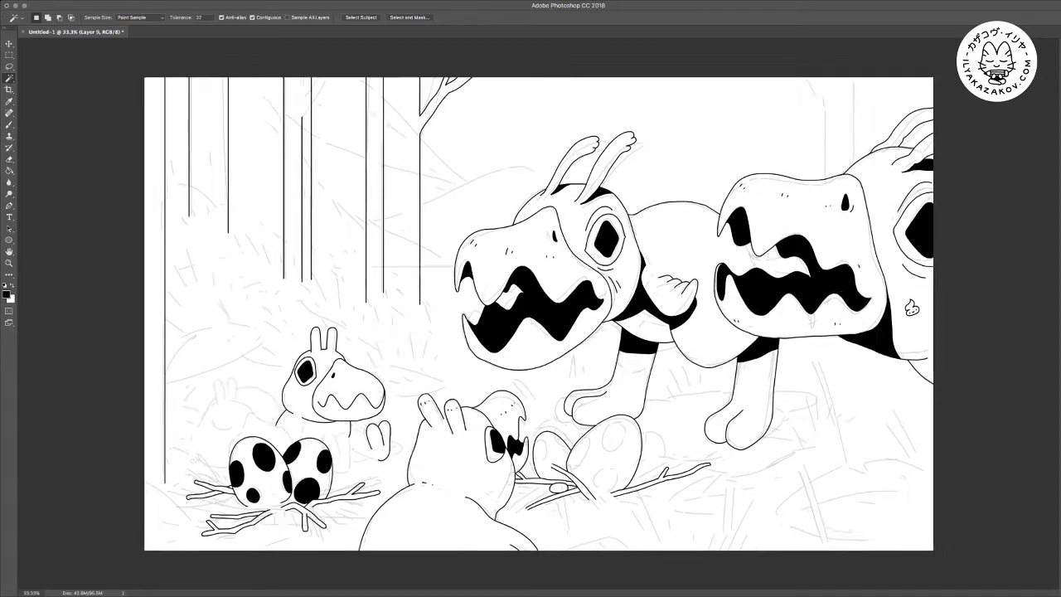
drag(348, 389, 719, 246)
key(super+plus)
key(super+plus)
drag(332, 398, 782, 241)
key(super+minus)
key(b)
drag(539, 315, 498, 344)
mouse_move(360, 307)
mouse_down()
mouse_move(299, 396)
mouse_move(293, 437)
mouse_up()
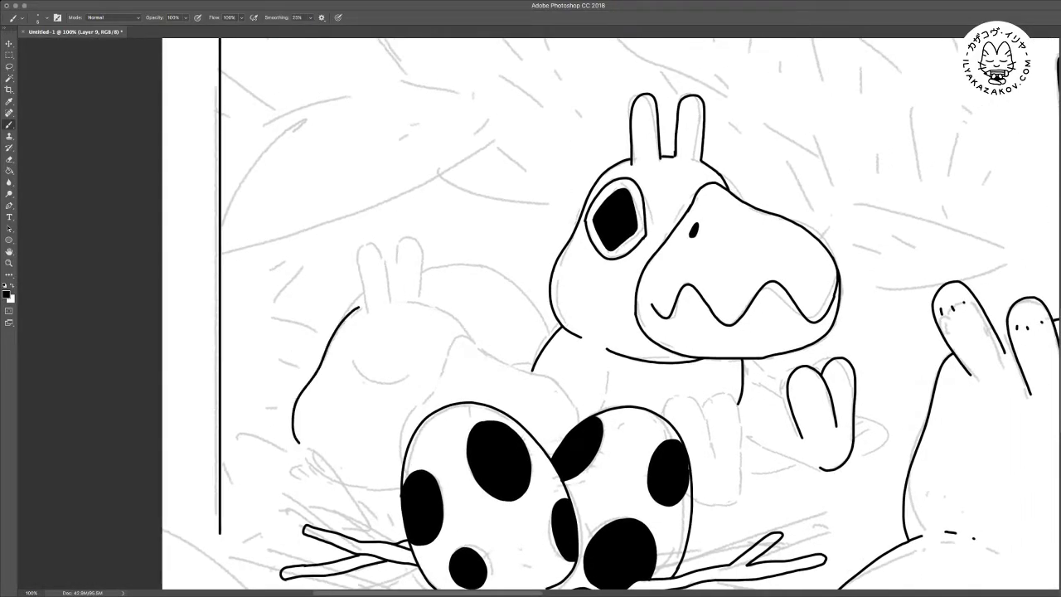
mouse_move(399, 480)
mouse_down()
mouse_move(400, 421)
mouse_move(451, 336)
mouse_move(475, 336)
mouse_move(502, 363)
mouse_move(550, 380)
mouse_move(582, 420)
mouse_up()
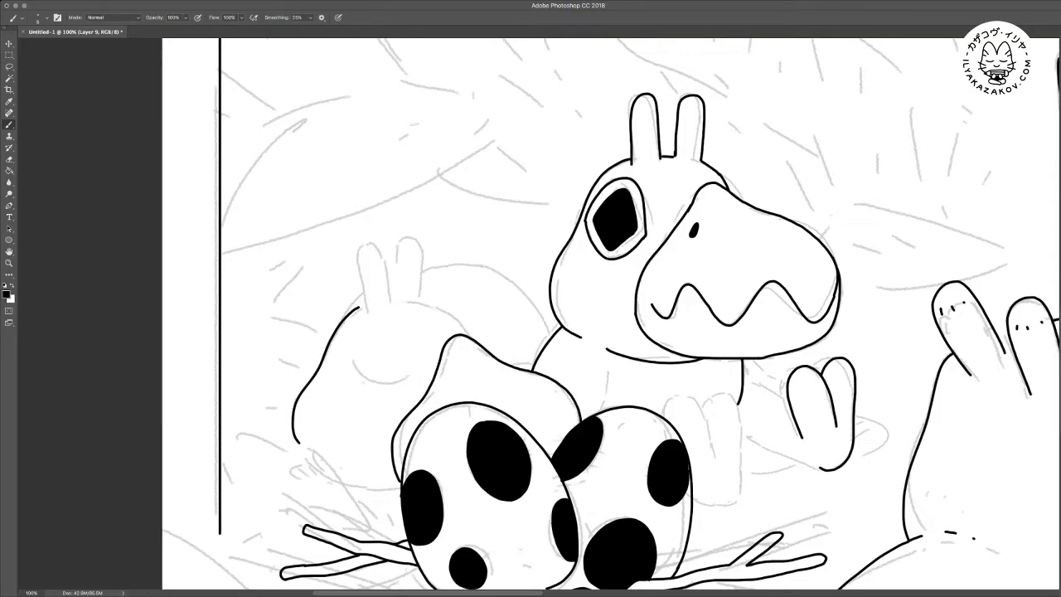
Ink the sleeping creature's closed eye, two ears, top of the head and the rounded back behind it
mouse_move(340, 366)
mouse_down()
mouse_move(378, 382)
mouse_move(395, 374)
mouse_up()
mouse_move(360, 314)
mouse_down()
mouse_move(354, 252)
mouse_move(375, 247)
mouse_move(384, 308)
mouse_move(400, 299)
mouse_move(407, 251)
mouse_move(426, 243)
mouse_move(428, 302)
mouse_move(466, 333)
mouse_up()
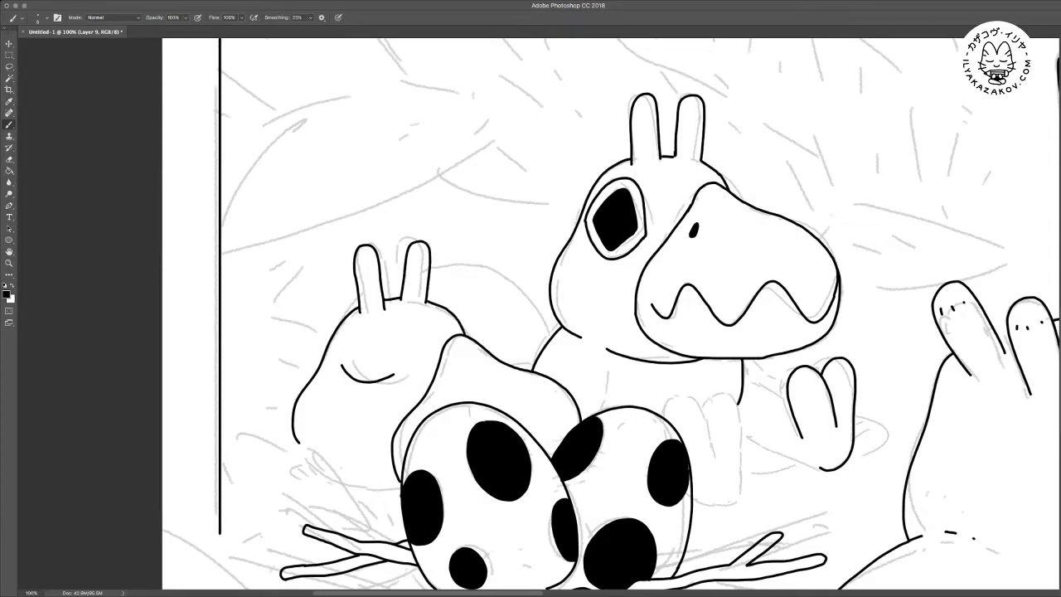
key(e)
key(b)
mouse_move(384, 293)
mouse_down()
mouse_move(459, 264)
mouse_move(505, 278)
mouse_move(547, 341)
mouse_up()
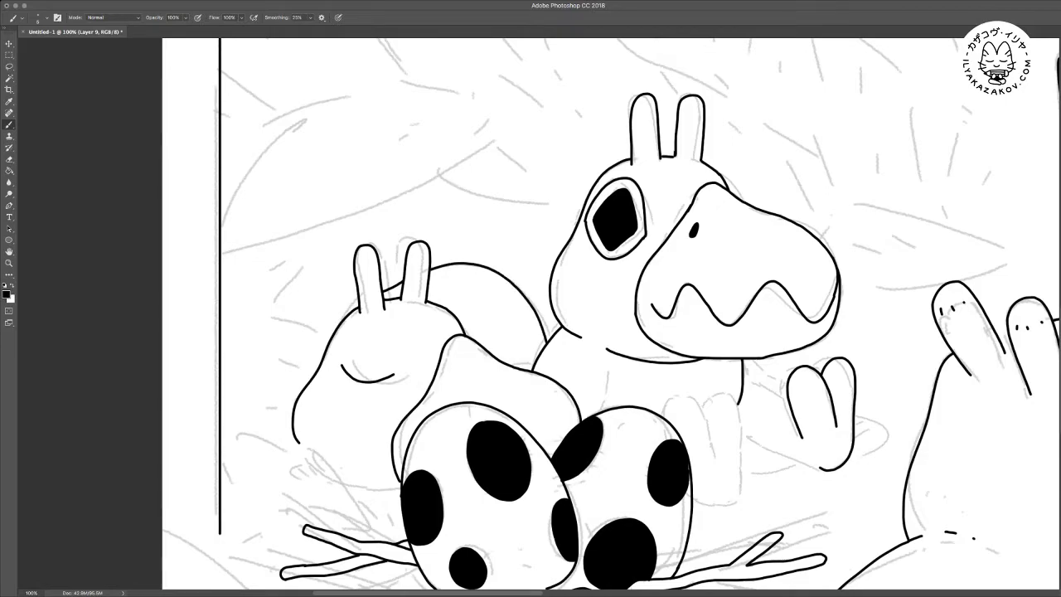
Ink the upper and lower leg lines joining the sitting creature's body to its outstretched two-toed foot
drag(630, 332, 413, 302)
key(super+plus)
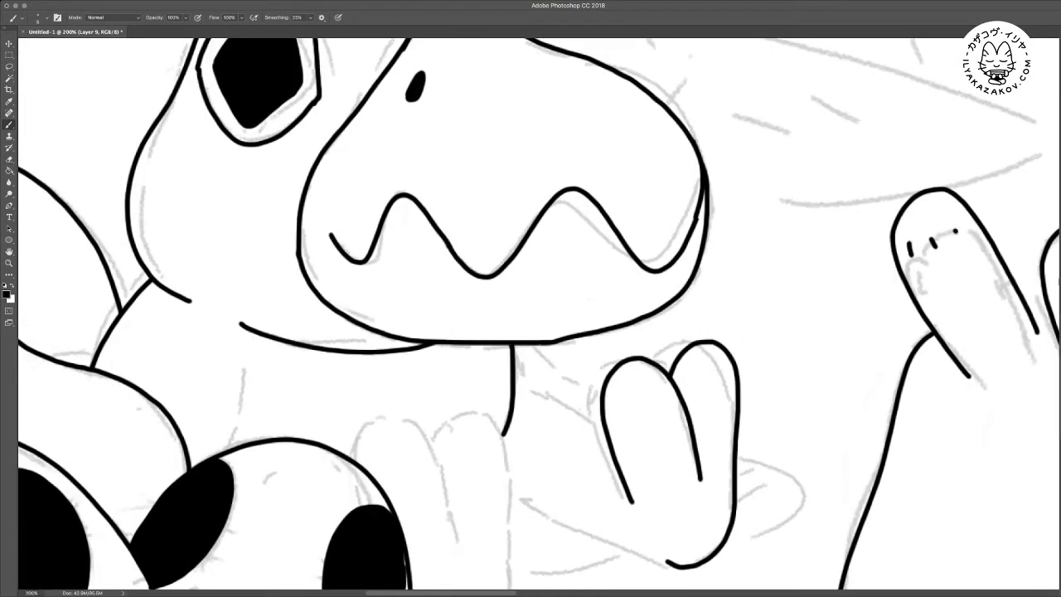
drag(580, 373, 488, 262)
drag(416, 397, 522, 449)
key(ctrl+z)
drag(416, 396, 579, 455)
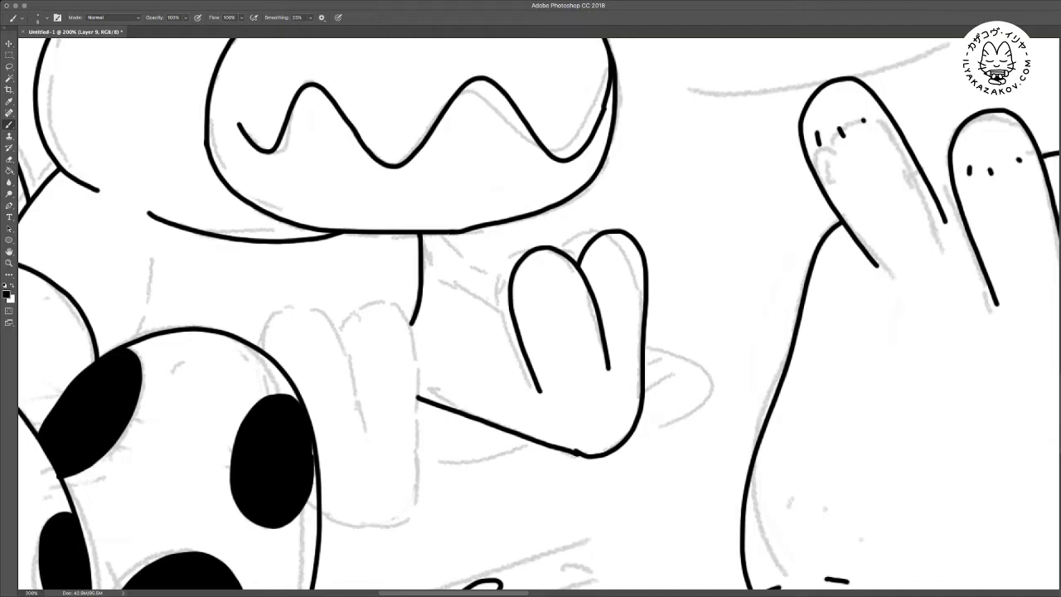
drag(418, 310, 521, 349)
scroll(538, 315, left, 3)
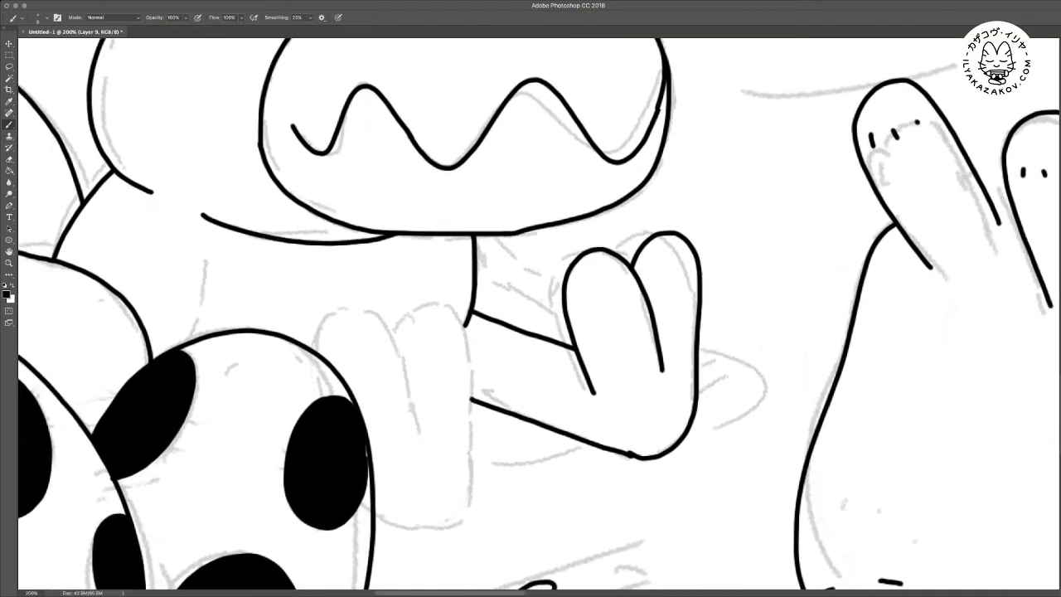
Ink the sitting creature's second two-toed foot beside the spotted egg and erase the line ends overlapping it
mouse_move(353, 391)
mouse_down()
mouse_move(355, 370)
mouse_move(393, 346)
mouse_move(431, 393)
mouse_move(441, 466)
mouse_up()
key(e)
drag(477, 404, 492, 411)
mouse_move(430, 398)
mouse_down()
mouse_move(441, 340)
mouse_move(474, 333)
mouse_move(495, 377)
mouse_move(482, 554)
mouse_move(441, 575)
mouse_move(379, 546)
mouse_up()
drag(531, 348, 462, 257)
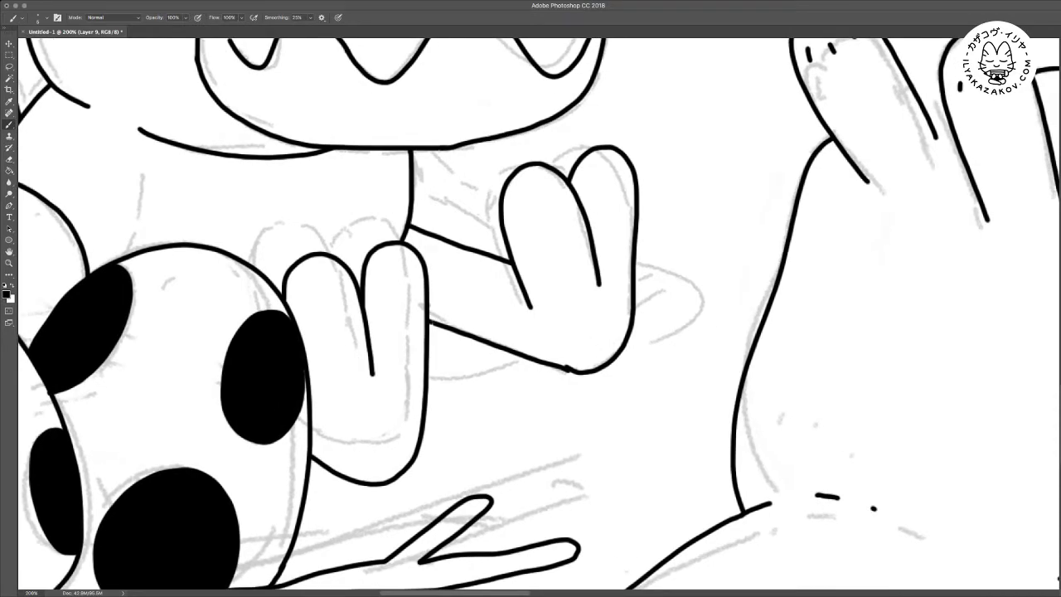
Ink a short vertical line on the sitting creature's body just above the right-hand spotted egg
key(super+minus)
key(super+minus)
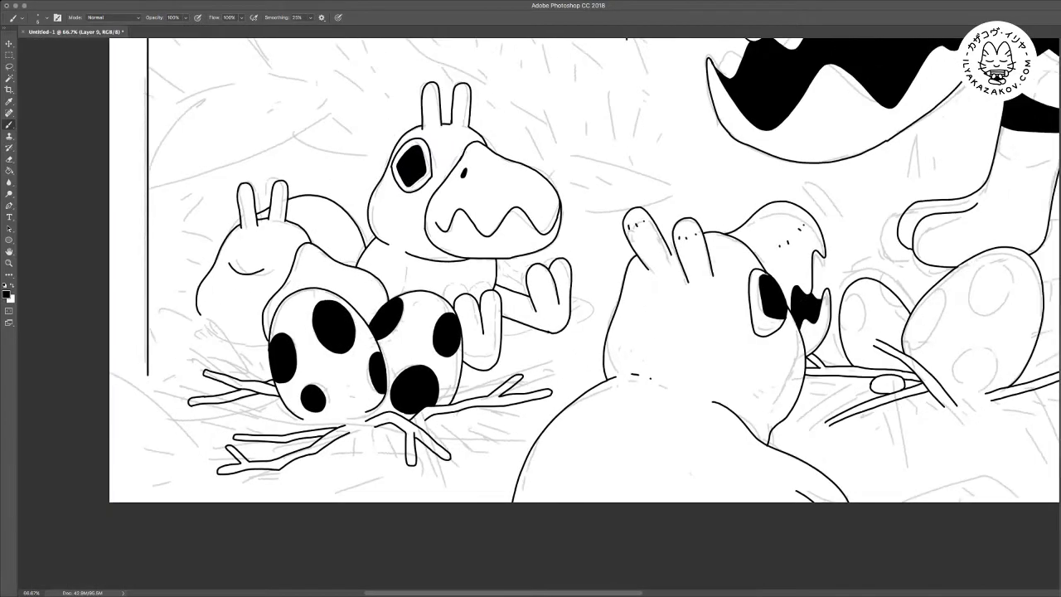
key(super+plus)
key(super+plus)
mouse_move(497, 290)
mouse_down()
mouse_move(854, 396)
mouse_move(485, 293)
mouse_move(483, 353)
mouse_up()
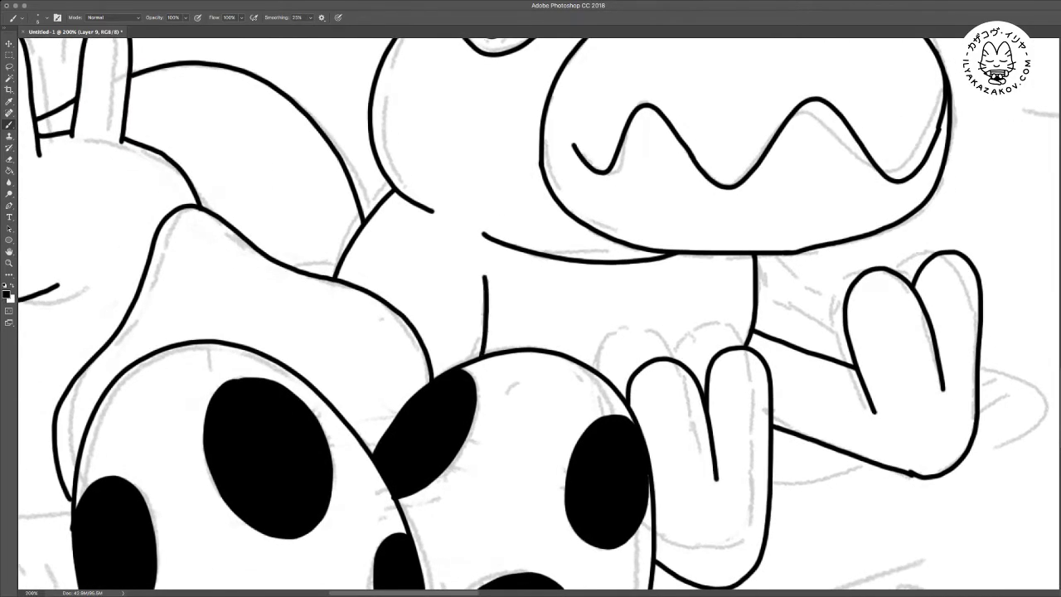
Ink the outlines of two spots on the smaller egg beside the beaked creature seen from behind
key(ctrl+minus)
key(ctrl+minus)
key(ctrl+minus)
key(ctrl+minus)
key(ctrl+minus)
key(ctrl+plus)
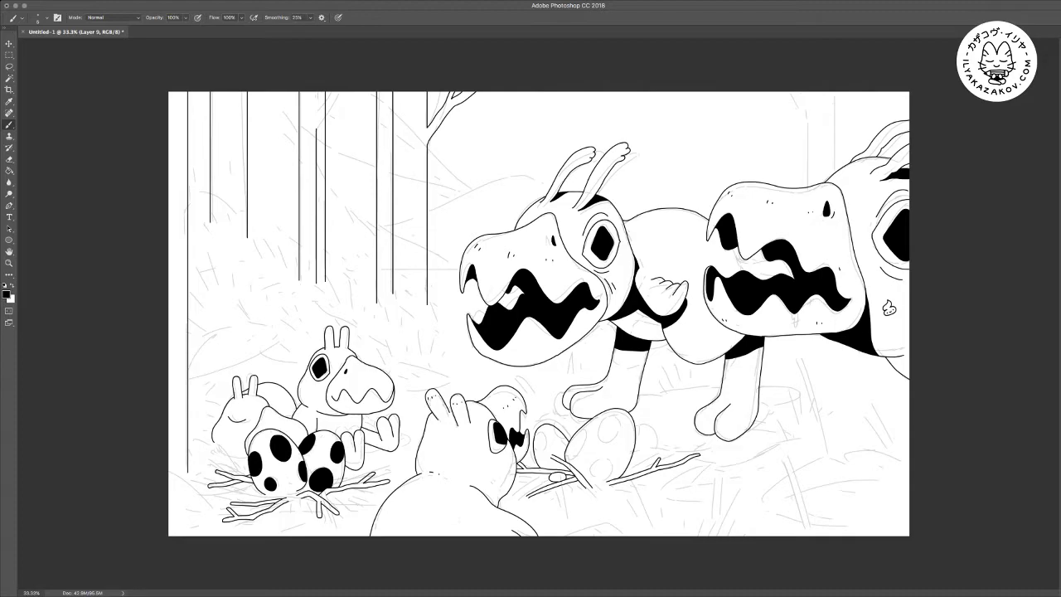
key(super+equal)
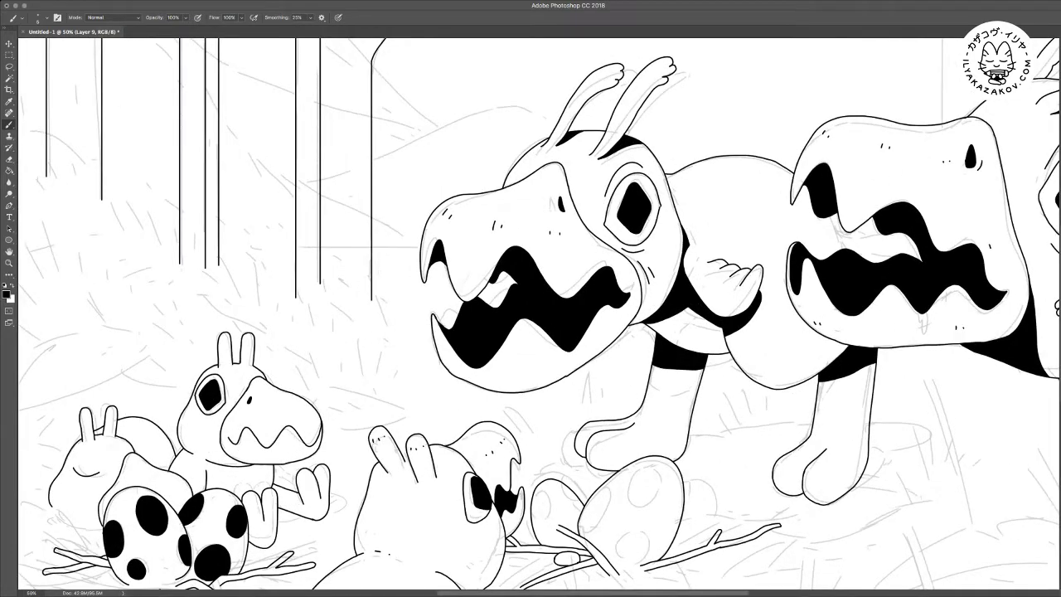
drag(530, 331, 656, 179)
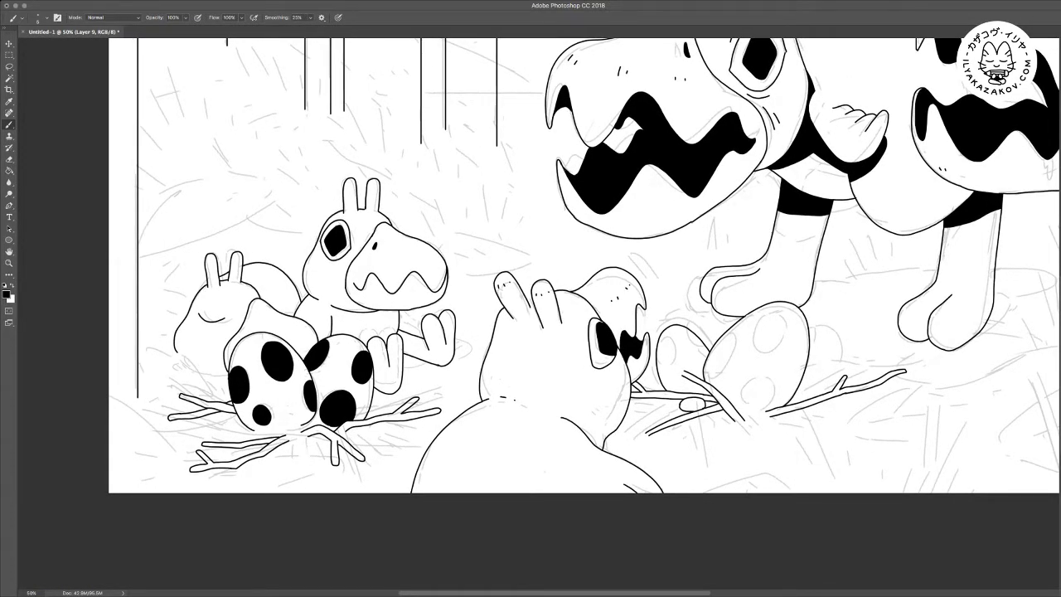
key(super+equal)
key(super+equal)
drag(688, 356, 380, 262)
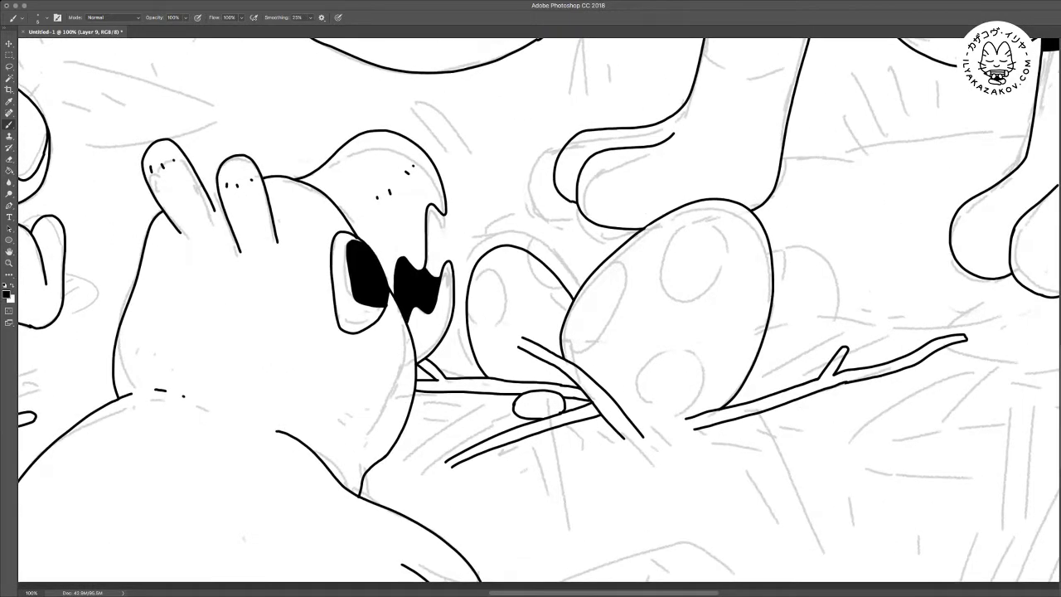
key(super+equal)
mouse_move(403, 253)
mouse_down()
mouse_move(420, 234)
mouse_move(461, 288)
mouse_move(439, 356)
mouse_move(403, 355)
mouse_move(398, 342)
mouse_up()
mouse_move(514, 192)
mouse_down()
mouse_move(541, 248)
mouse_move(590, 262)
mouse_up()
Ink the outlines of four spots on the large egg, leaving the lowest one open at the base
mouse_move(659, 222)
mouse_down()
mouse_move(678, 210)
mouse_move(713, 262)
mouse_move(655, 358)
mouse_move(607, 382)
mouse_move(585, 360)
mouse_up()
mouse_move(877, 128)
mouse_down()
mouse_move(798, 182)
mouse_move(784, 258)
mouse_move(864, 291)
mouse_move(920, 236)
mouse_move(931, 170)
mouse_move(910, 131)
mouse_move(872, 126)
mouse_up()
drag(713, 357, 531, 278)
mouse_move(820, 205)
mouse_down()
mouse_move(782, 257)
mouse_move(776, 348)
mouse_up()
mouse_move(541, 435)
mouse_down()
mouse_move(539, 400)
mouse_move(625, 317)
mouse_move(701, 377)
mouse_move(682, 422)
mouse_up()
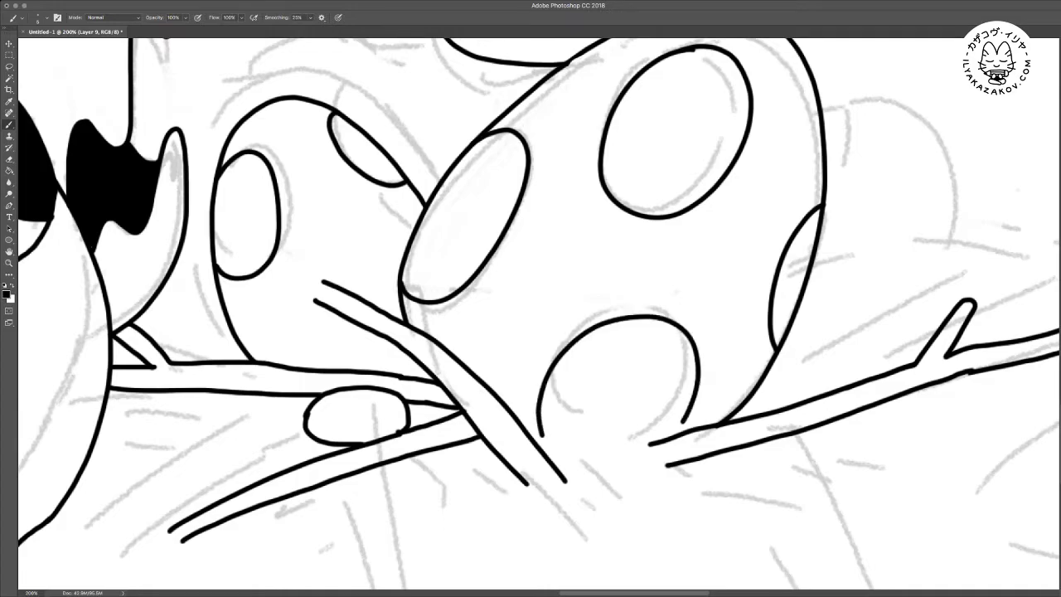
Fill both spots on the smaller egg and the three closed spots on the large egg with solid black using Magic Wand selections
key(w)
click(246, 213)
shift+click(364, 150)
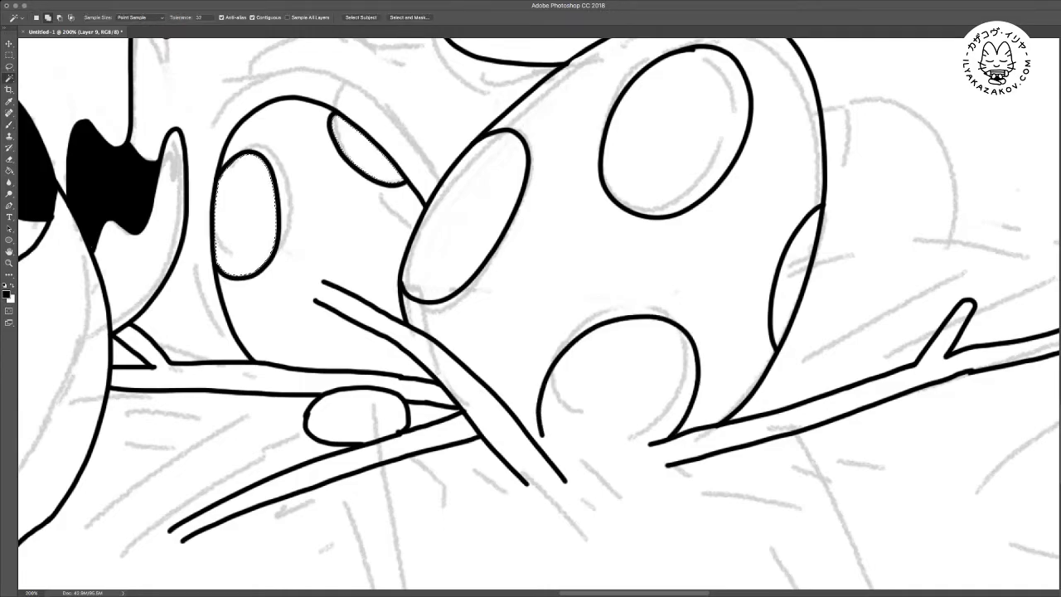
shift+click(467, 218)
shift+click(676, 133)
shift+click(621, 378)
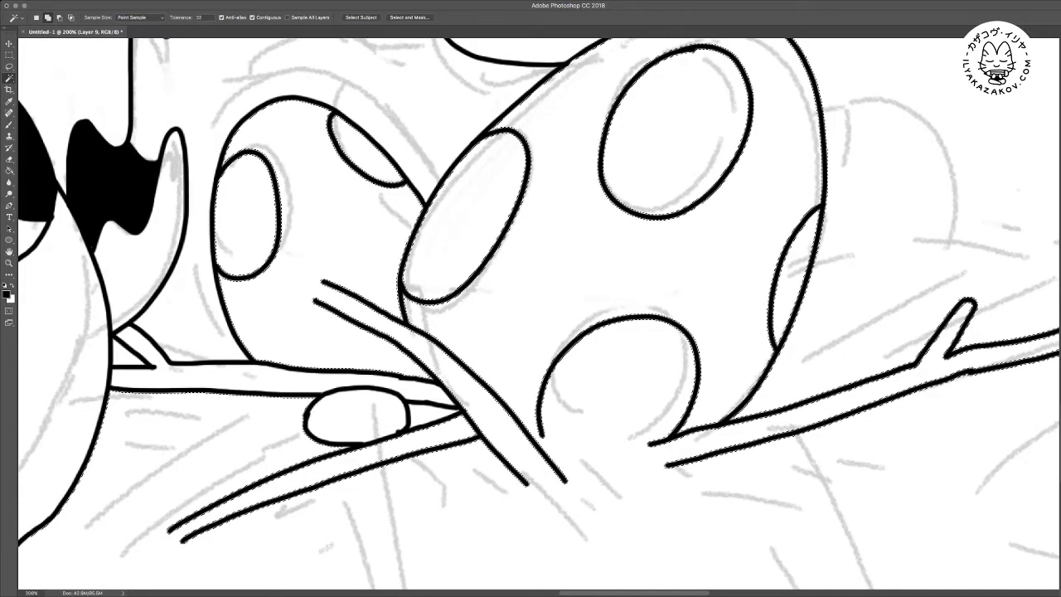
key(super+z)
shift+click(798, 278)
key(F2)
key(m)
key(alt+BackSpace)
key(super+d)
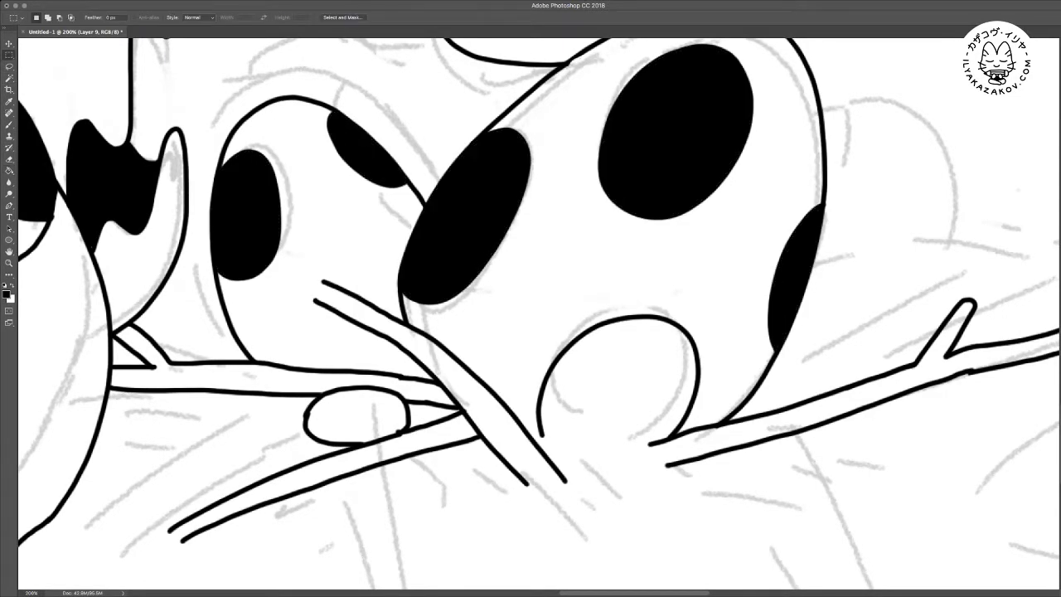
Ink the short stretch of the middle creature's back contour showing through the right creature's open beak
key(super+0)
key(super+minus)
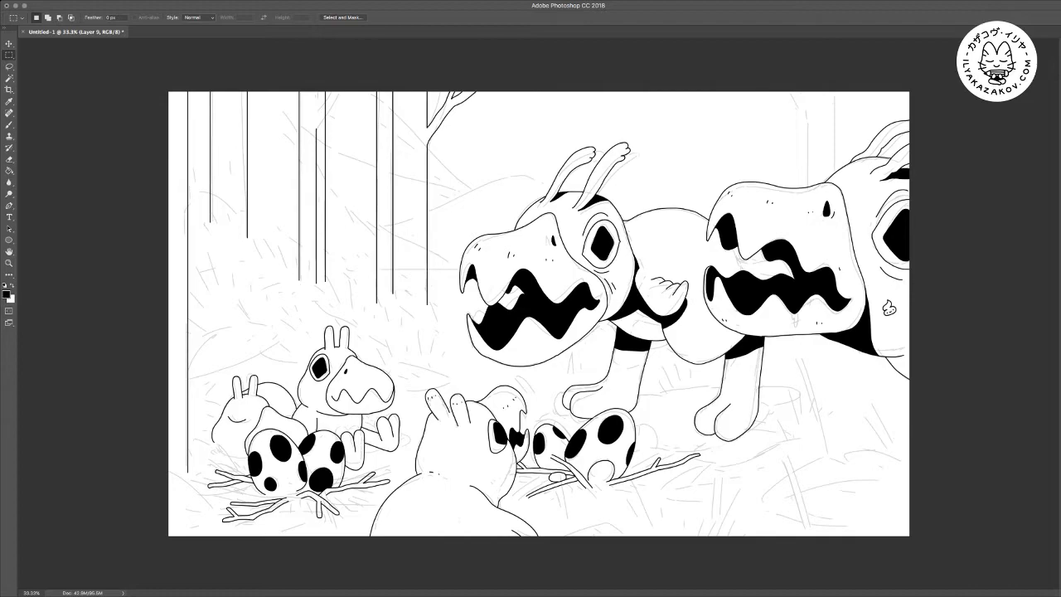
key(i)
key(m)
key(super+plus)
scroll(539, 314, right, 5)
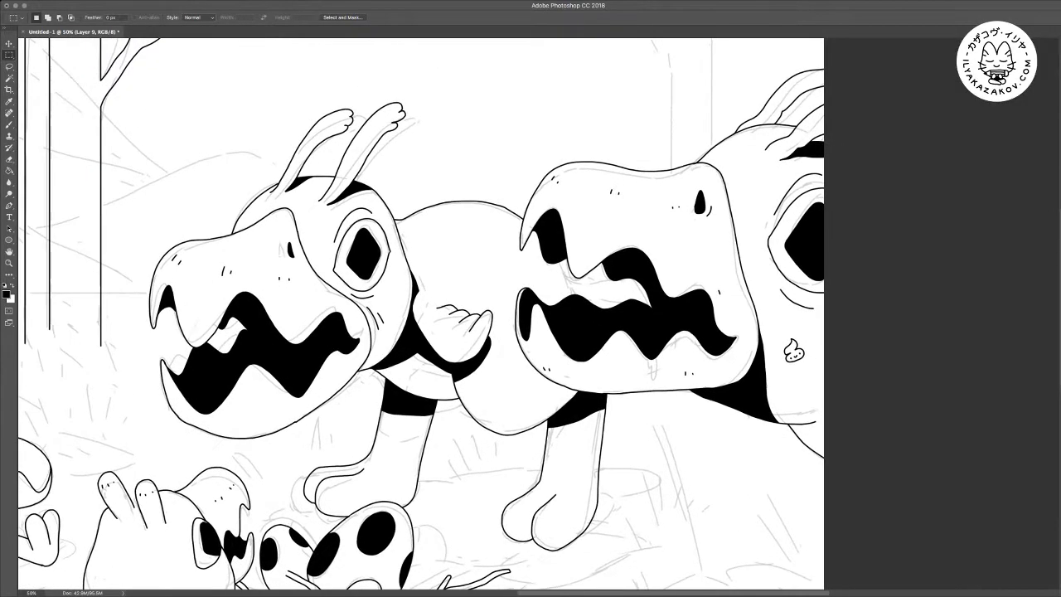
scroll(420, 313, right, 5)
scroll(419, 314, down, 3)
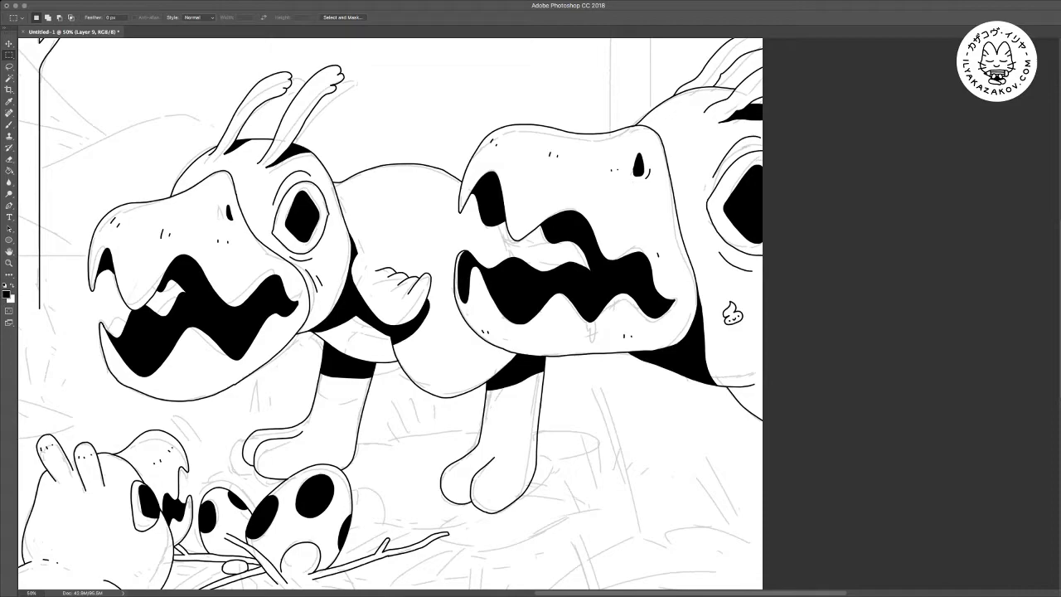
key(super+plus)
key(b)
drag(486, 201, 502, 233)
Ink short rounded grass blades around the middle creature's front foot, with a denser cluster beside its heel
scroll(428, 313, left, 10)
scroll(428, 313, down, 7)
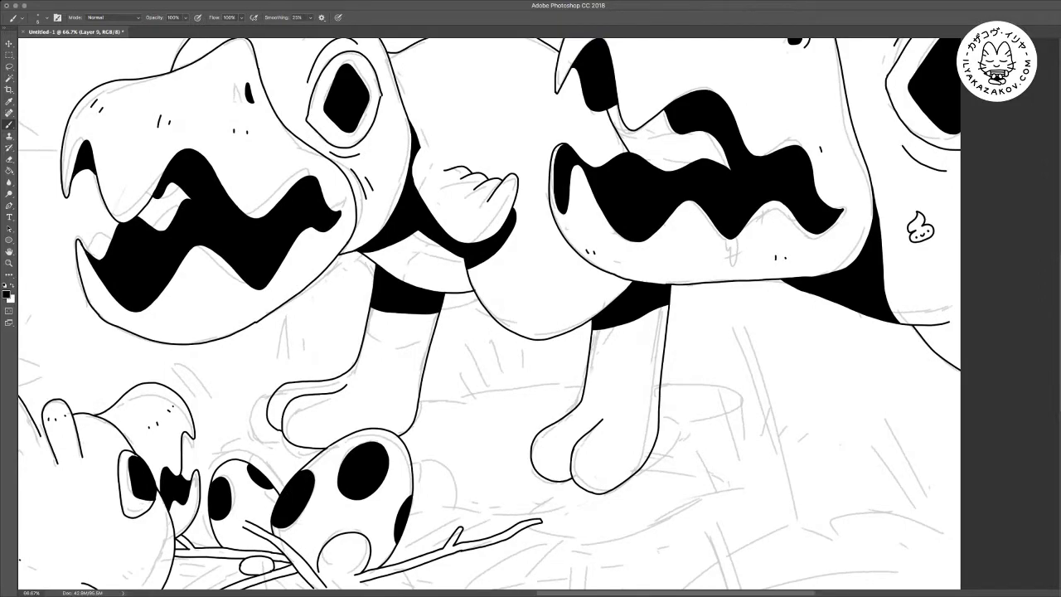
scroll(489, 313, down, 5)
scroll(489, 313, right, 5)
key(super+plus)
scroll(489, 313, down, 1)
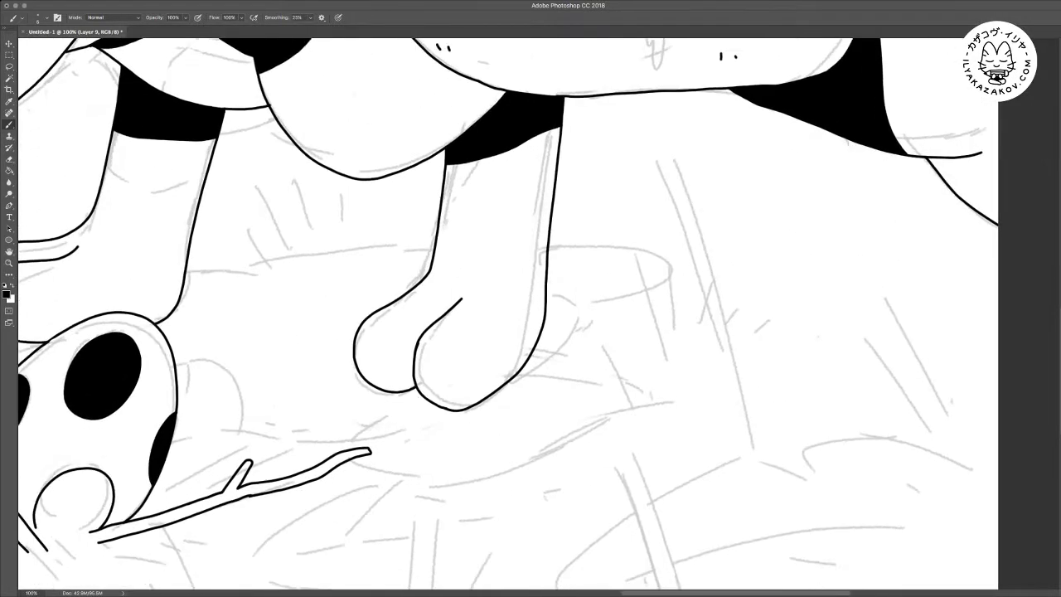
scroll(508, 314, down, 5)
scroll(508, 314, left, 2)
mouse_move(441, 411)
mouse_down()
mouse_move(440, 346)
mouse_move(452, 408)
mouse_up()
mouse_move(491, 358)
mouse_down()
mouse_move(497, 302)
mouse_move(502, 346)
mouse_move(558, 345)
mouse_move(571, 315)
mouse_move(571, 353)
mouse_move(598, 321)
mouse_move(606, 270)
mouse_move(608, 321)
mouse_move(621, 319)
mouse_move(627, 280)
mouse_move(639, 299)
mouse_move(639, 317)
mouse_move(590, 306)
mouse_up()
mouse_move(614, 268)
mouse_down()
mouse_move(621, 219)
mouse_move(623, 259)
mouse_move(655, 252)
mouse_up()
mouse_move(406, 237)
mouse_down()
mouse_move(400, 196)
mouse_move(413, 232)
mouse_up()
mouse_move(434, 194)
mouse_down()
mouse_move(437, 154)
mouse_move(443, 195)
mouse_move(451, 189)
mouse_up()
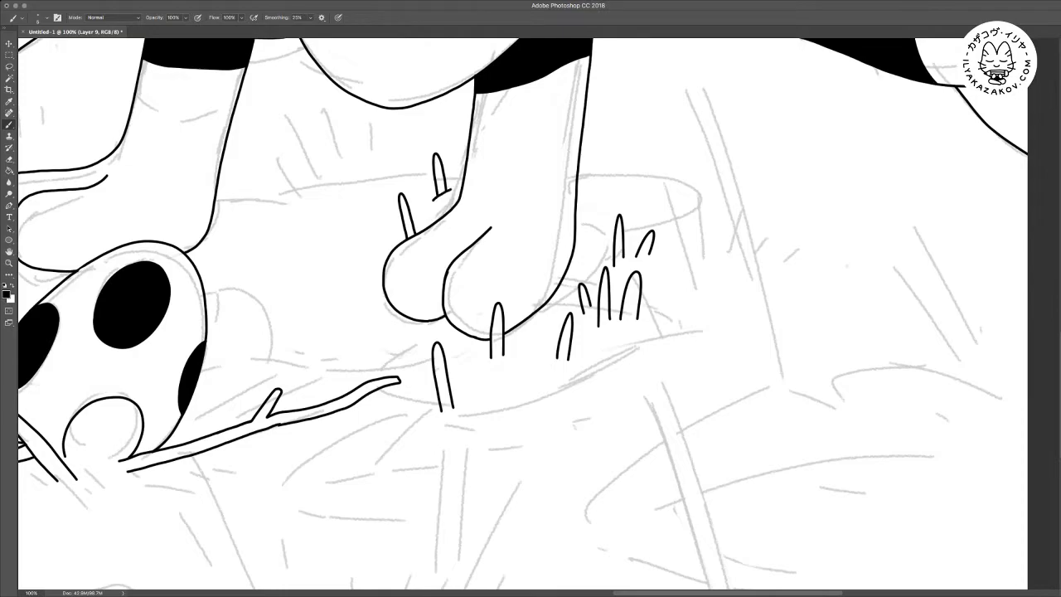
mouse_move(596, 196)
mouse_down()
mouse_move(604, 145)
mouse_move(605, 192)
mouse_up()
Ink four scattered grass blades on the ground between the middle creature's two legs, beyond the large egg
scroll(530, 315, left, 8)
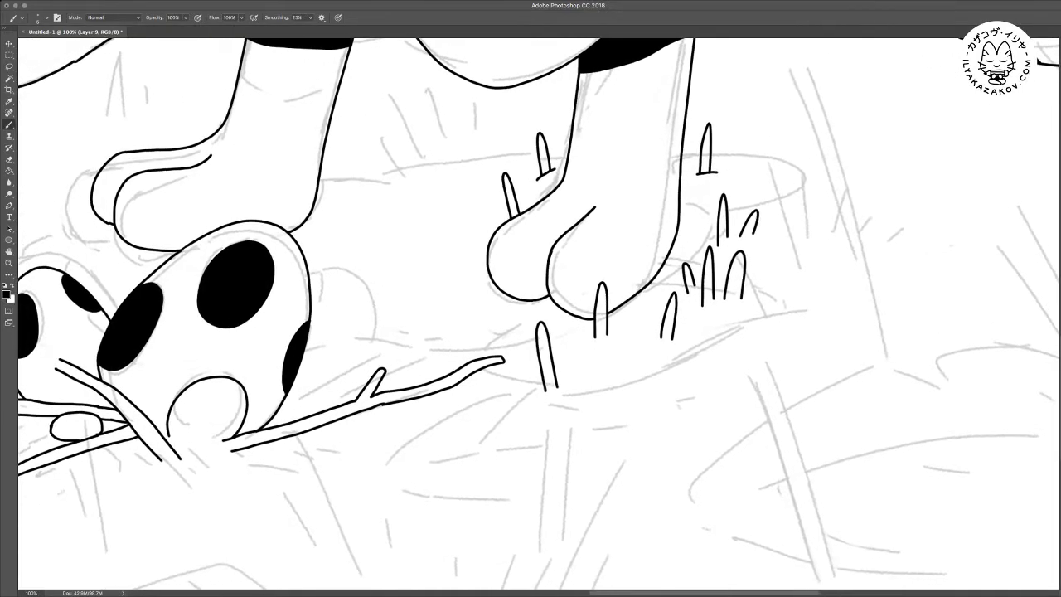
scroll(530, 315, left, 4)
scroll(531, 315, up, 2)
mouse_move(478, 340)
mouse_down()
mouse_move(477, 293)
mouse_move(487, 340)
mouse_up()
mouse_move(543, 365)
mouse_down()
mouse_move(546, 328)
mouse_move(554, 363)
mouse_up()
mouse_move(502, 227)
mouse_down()
mouse_move(502, 181)
mouse_move(511, 225)
mouse_up()
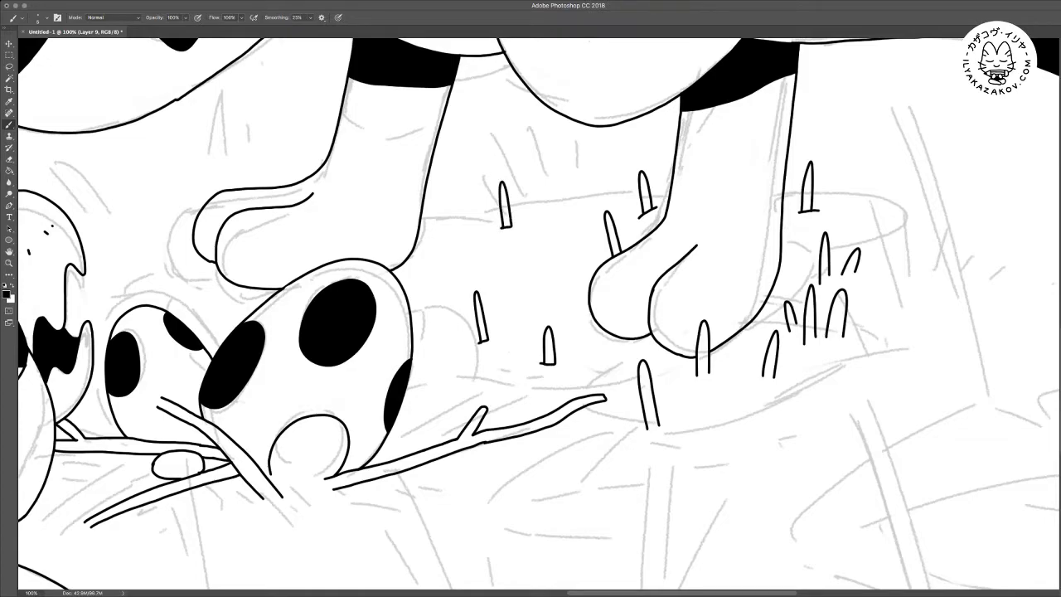
mouse_move(442, 217)
mouse_down()
mouse_move(449, 185)
mouse_move(452, 217)
mouse_up()
mouse_move(531, 332)
mouse_down()
mouse_move(558, 324)
mouse_move(469, 239)
mouse_up()
key(super+minus)
key(super+minus)
key(super+minus)
key(super+minus)
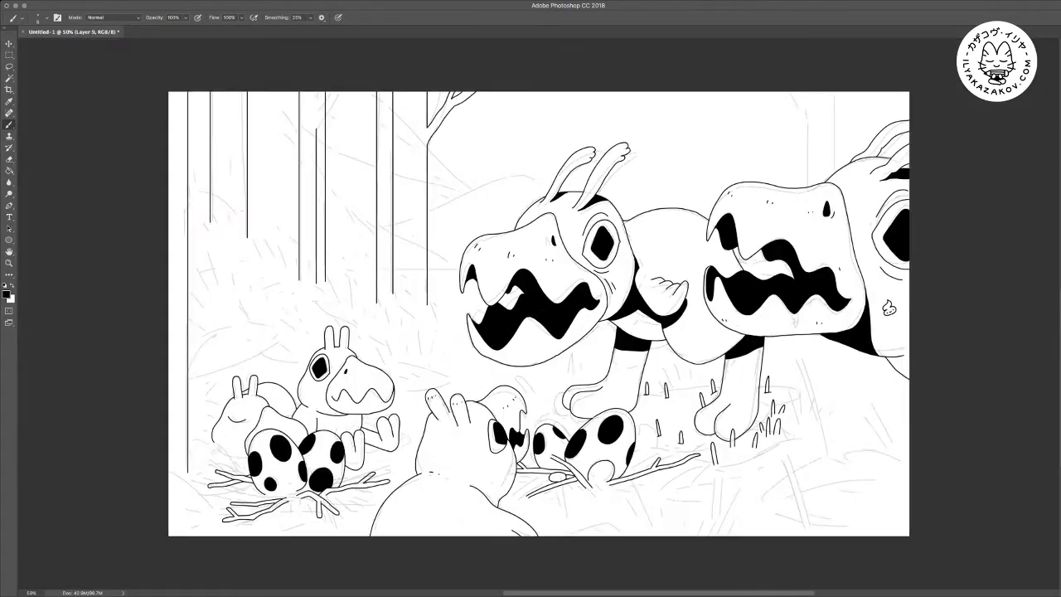
Ink the outline of a large leaf with notched, wavy edges in the lower right corner of the canvas
key(super+plus)
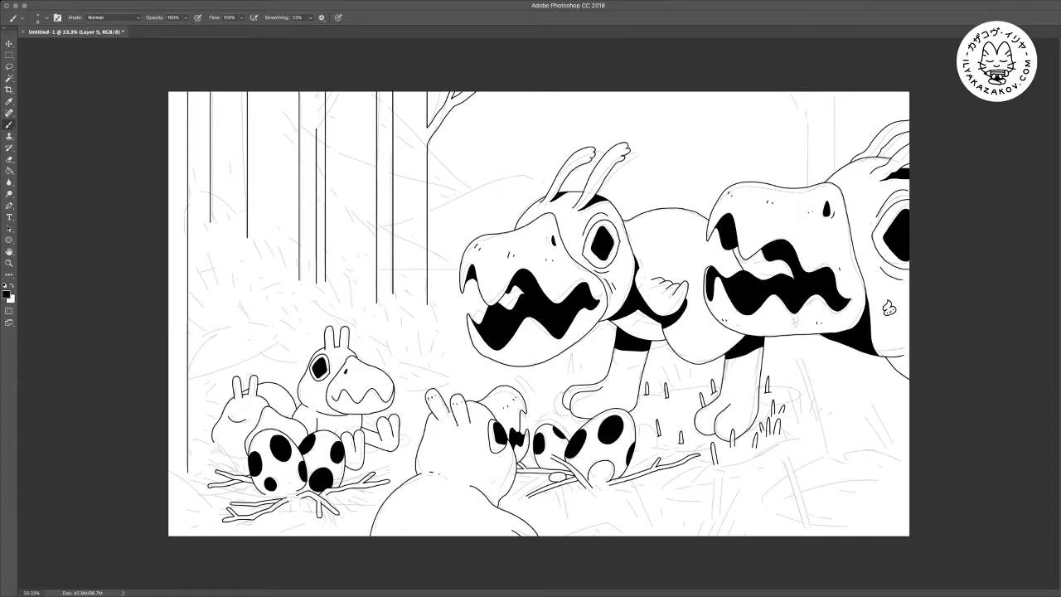
key(i)
key(b)
key(super+plus)
drag(663, 432, 371, 223)
key(super+plus)
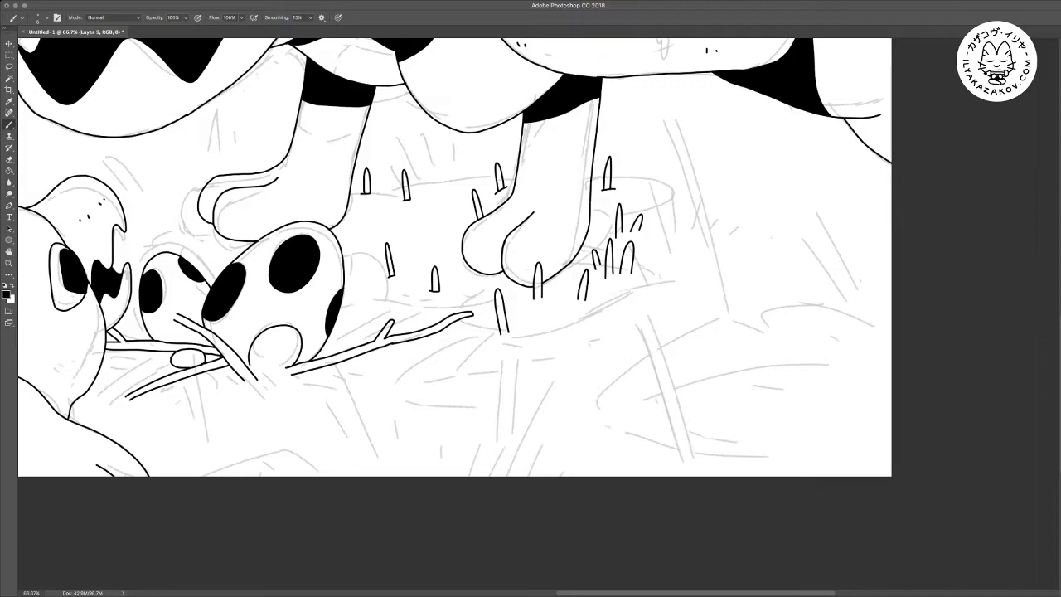
mouse_move(889, 281)
mouse_down()
mouse_move(817, 288)
mouse_move(821, 305)
mouse_move(810, 312)
mouse_move(763, 312)
mouse_move(746, 320)
mouse_move(751, 335)
mouse_move(682, 354)
mouse_move(681, 375)
mouse_move(623, 402)
mouse_move(599, 445)
mouse_move(641, 465)
mouse_move(705, 469)
mouse_move(755, 440)
mouse_move(779, 460)
mouse_move(810, 460)
mouse_move(837, 424)
mouse_move(855, 422)
mouse_move(891, 449)
mouse_up()
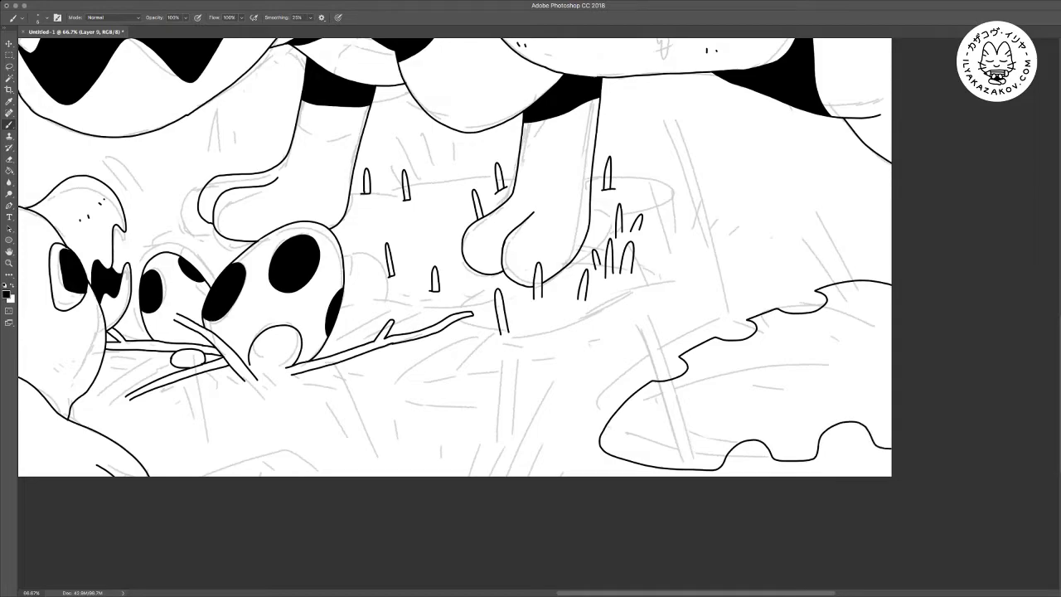
Ink the large leaf's broken central vein and the side veins branching off both sides of it
mouse_move(654, 422)
mouse_down()
mouse_move(783, 365)
mouse_move(887, 338)
mouse_up()
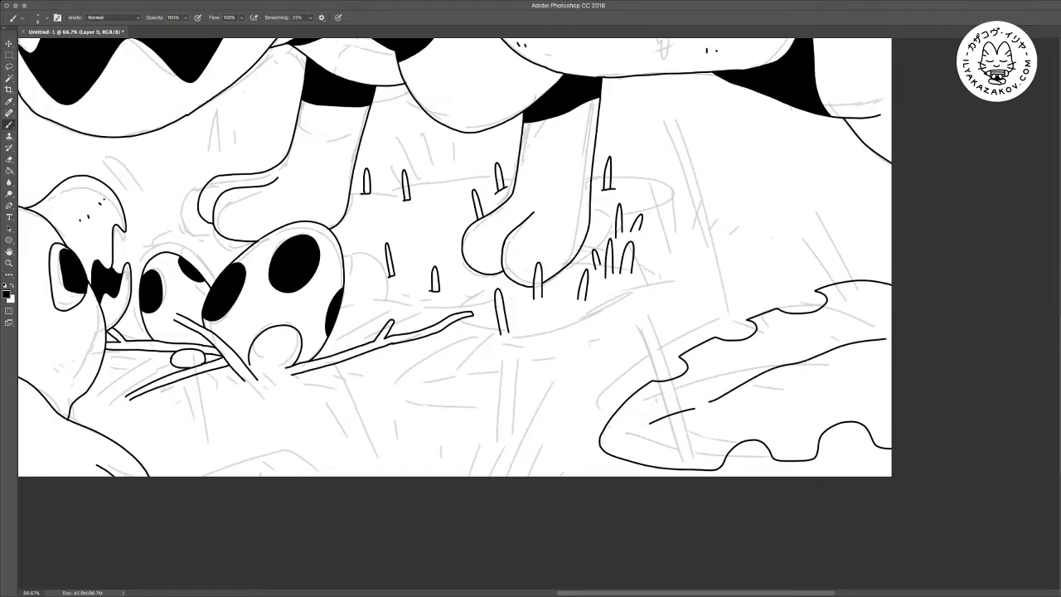
key(super+minus)
drag(397, 216, 684, 439)
key(super+plus)
drag(787, 497, 275, 130)
drag(572, 296, 619, 310)
mouse_move(657, 261)
mouse_down()
mouse_move(694, 281)
mouse_move(654, 302)
mouse_move(633, 346)
mouse_up()
drag(546, 362, 564, 344)
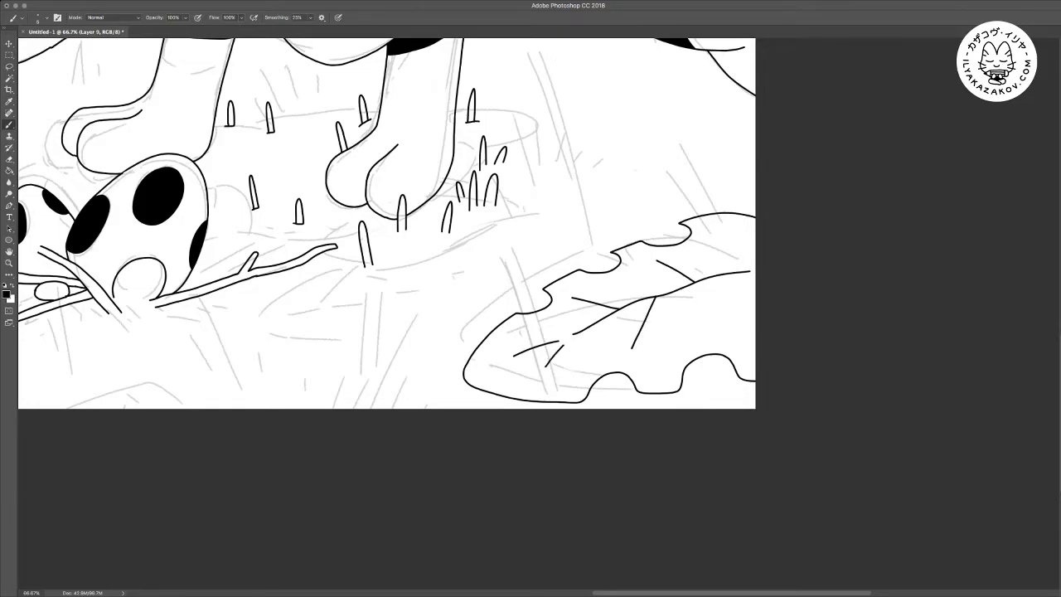
drag(714, 329, 749, 279)
drag(731, 238, 754, 253)
drag(373, 240, 465, 258)
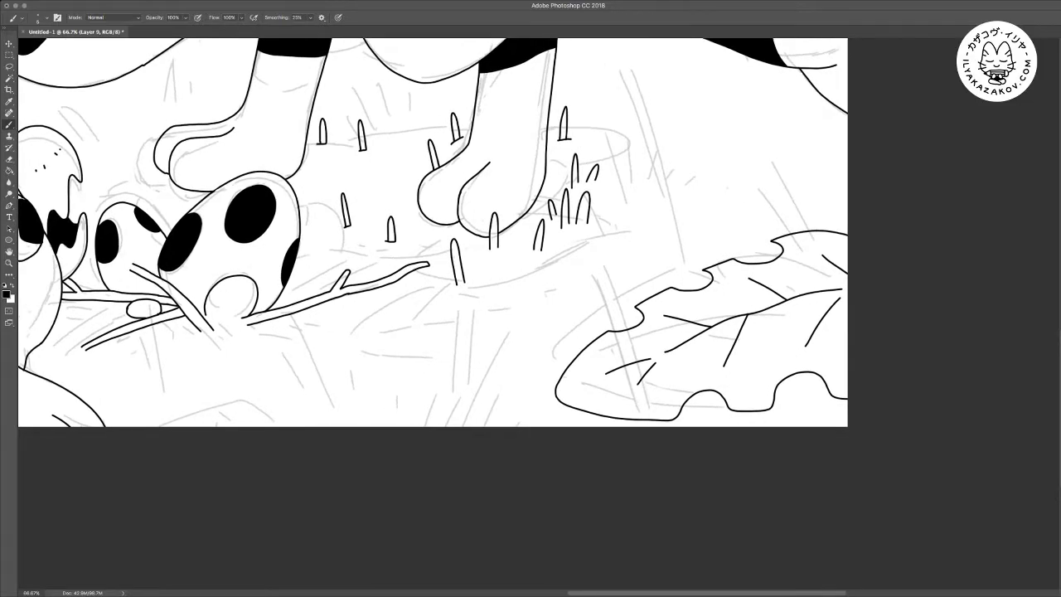
Erase the leaf's outline and vein lines where the sketched slanting stalk crosses in front of it
key(super+plus)
mouse_move(539, 315)
mouse_down()
mouse_move(471, 285)
mouse_move(416, 281)
mouse_up()
key(e)
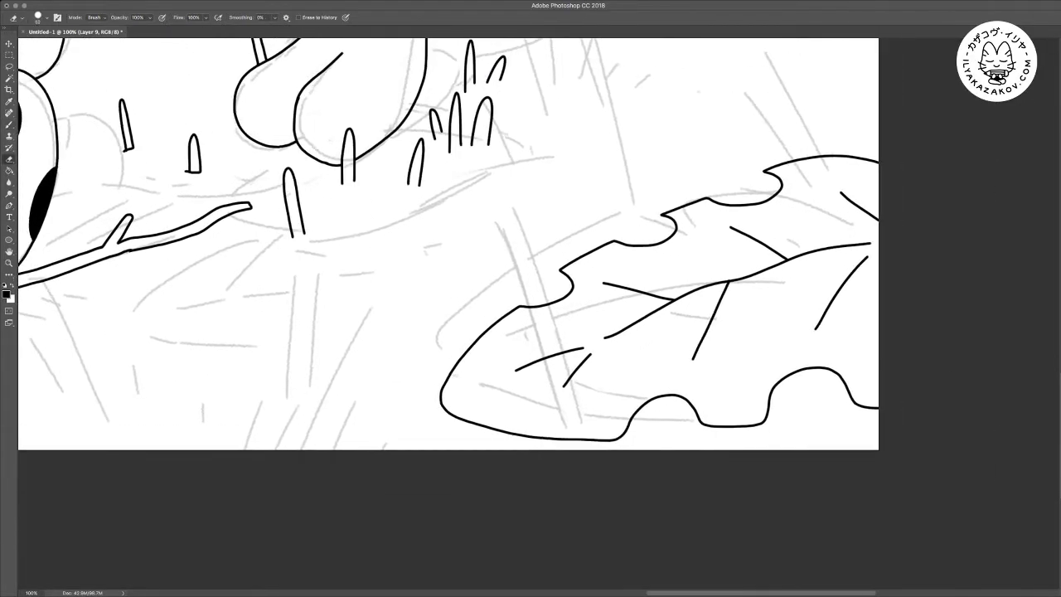
drag(531, 302, 578, 441)
key(b)
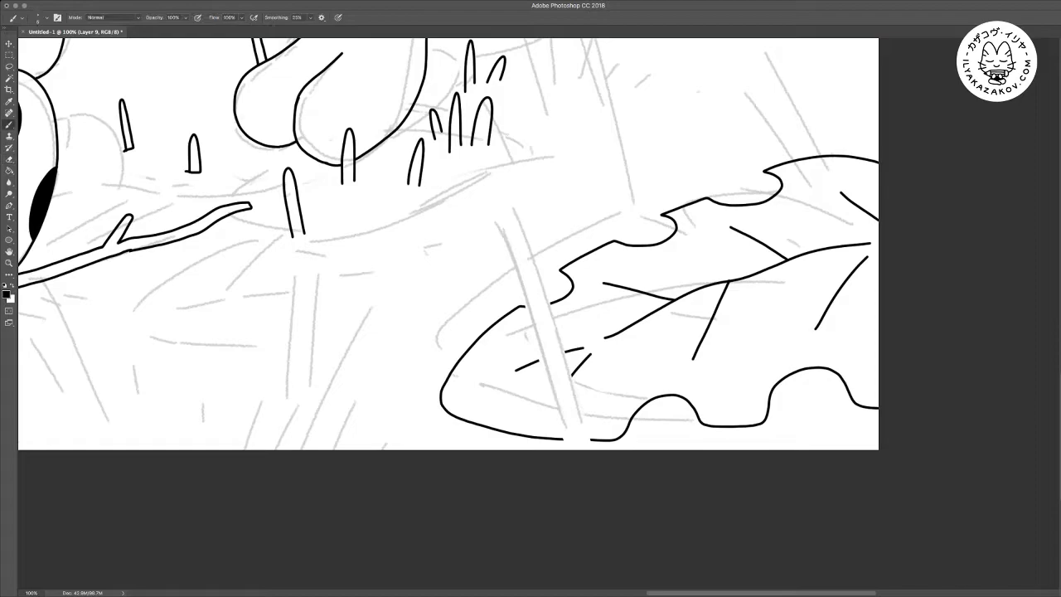
Ink both long edges of the slanting stalk that crosses the leaf, down to the canvas's bottom edge
drag(496, 218, 539, 335)
key(super+z)
drag(516, 276, 562, 449)
key(e)
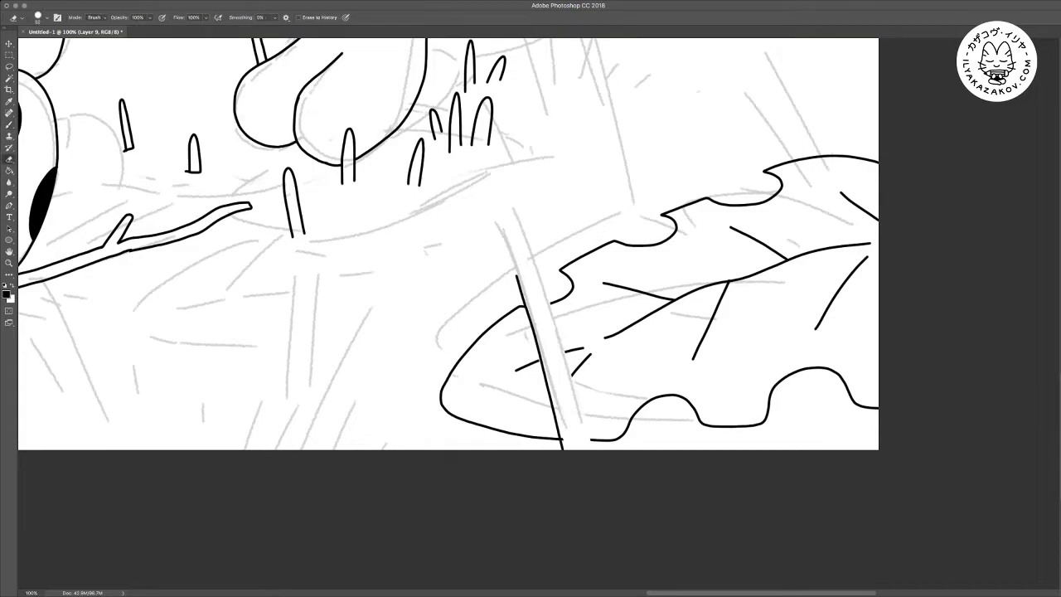
key(b)
drag(520, 217, 586, 443)
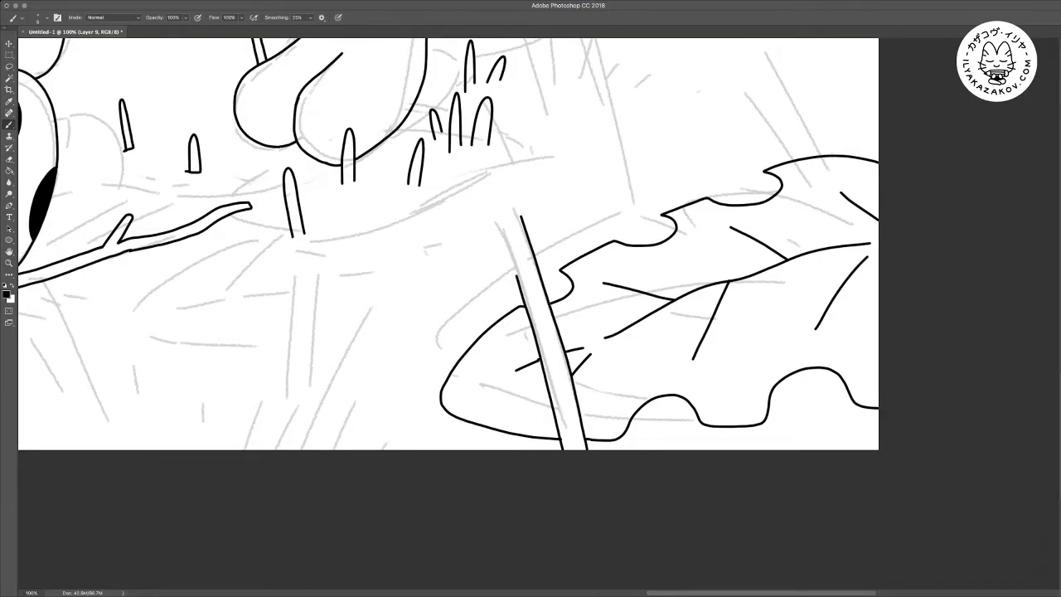
scroll(448, 299, up, 3)
drag(511, 332, 532, 384)
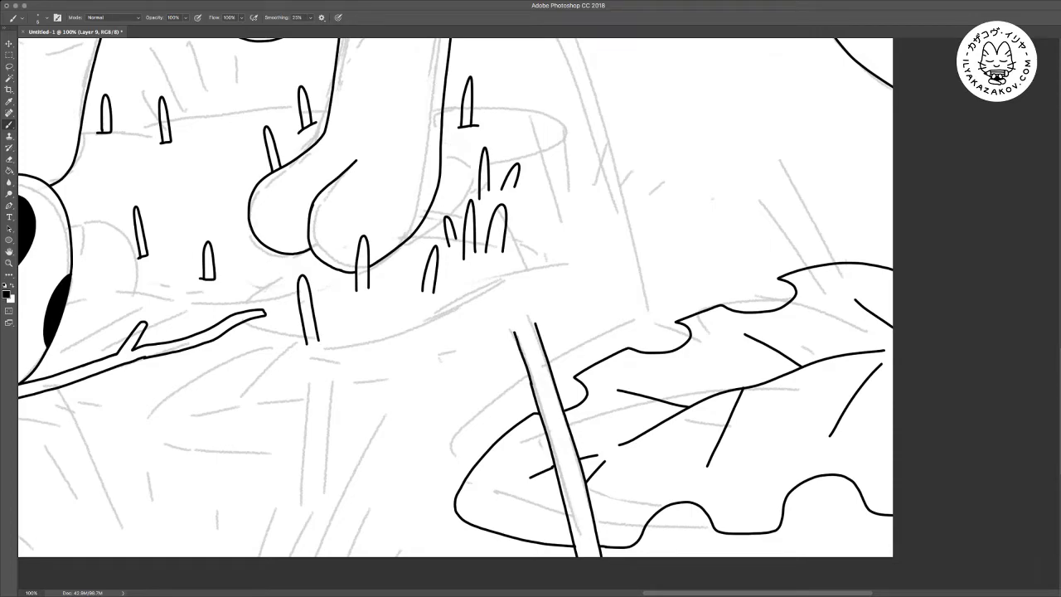
key(super+minus)
key(super+minus)
key(super+minus)
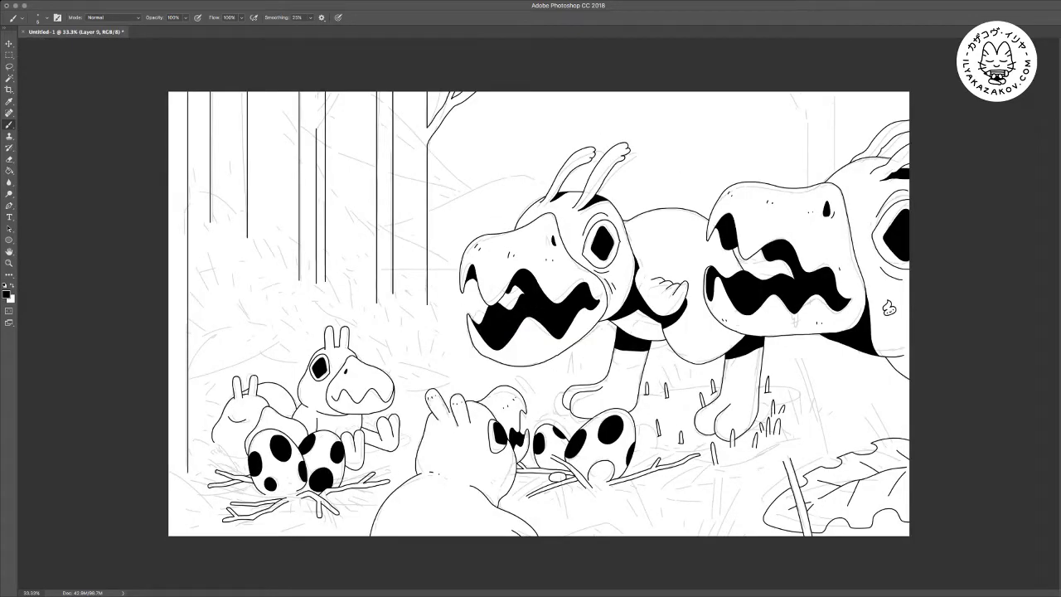
Finish the stalk's upper end with a pointed offshoot on each side and a jagged broken tip
key(super+plus)
key(super+plus)
scroll(539, 314, down, 5)
scroll(538, 313, right, 4)
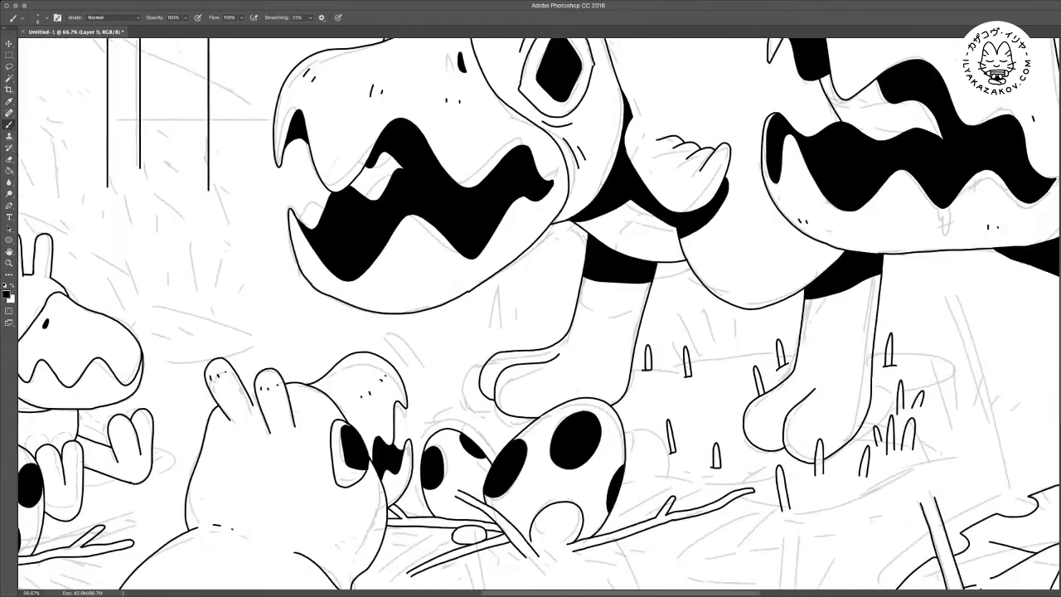
scroll(539, 313, right, 4)
key(super+plus)
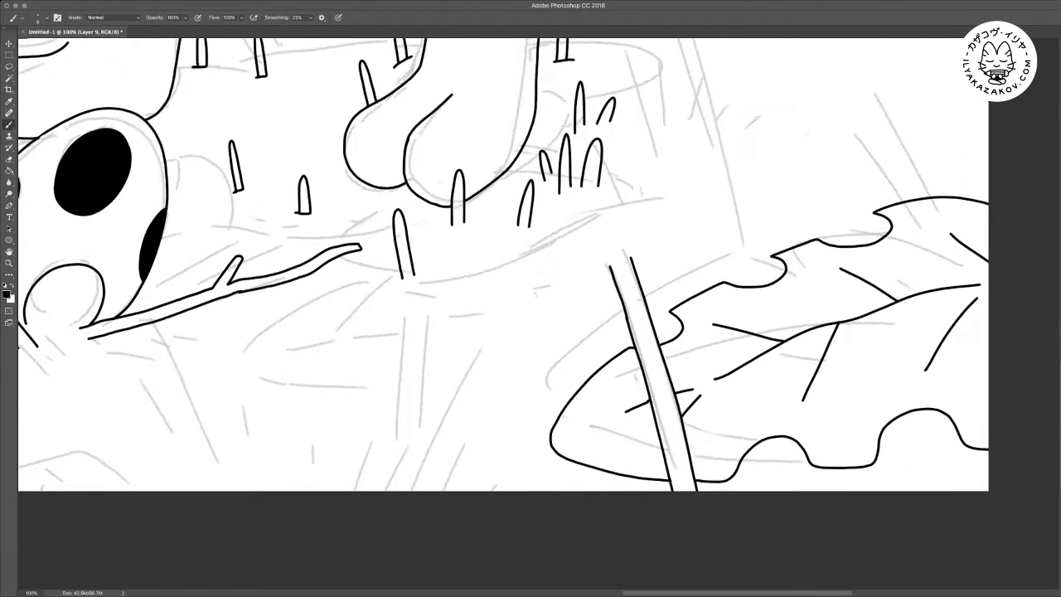
key(e)
mouse_move(638, 308)
mouse_down()
mouse_move(569, 263)
mouse_move(594, 303)
mouse_move(630, 326)
mouse_move(567, 434)
mouse_move(585, 391)
mouse_move(562, 293)
mouse_up()
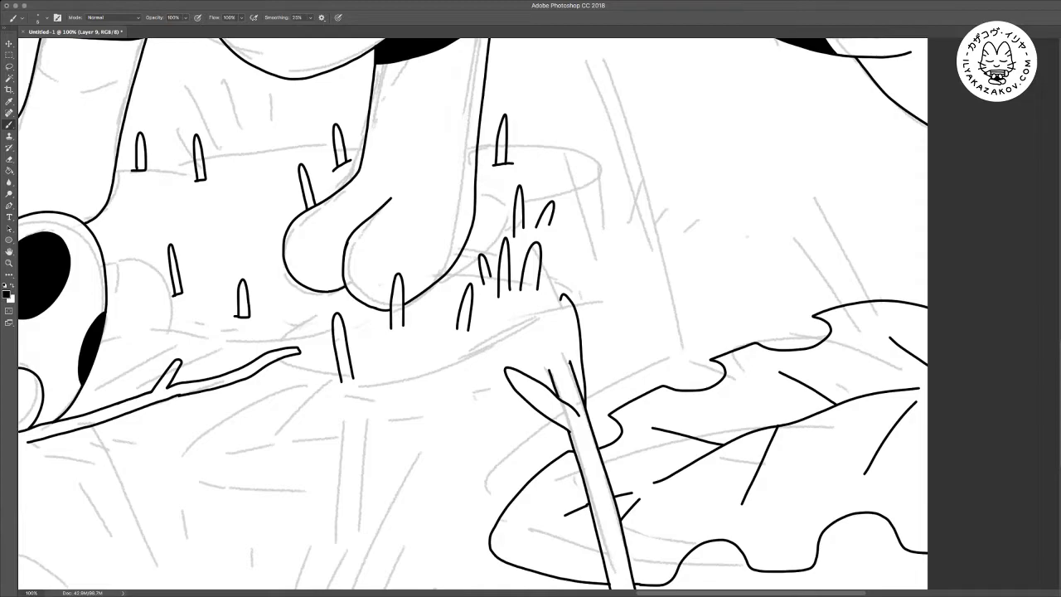
mouse_move(572, 368)
mouse_down()
mouse_move(547, 306)
mouse_move(533, 337)
mouse_move(549, 361)
mouse_move(554, 323)
mouse_move(547, 365)
mouse_up()
key(super+z)
drag(561, 299, 568, 351)
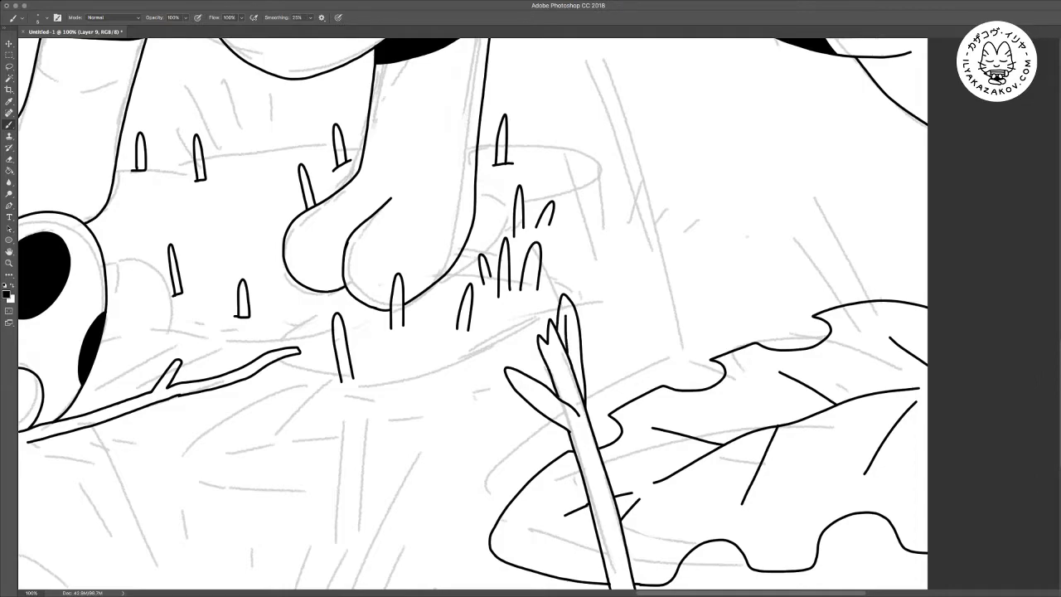
key(super+minus)
key(super+minus)
key(super+minus)
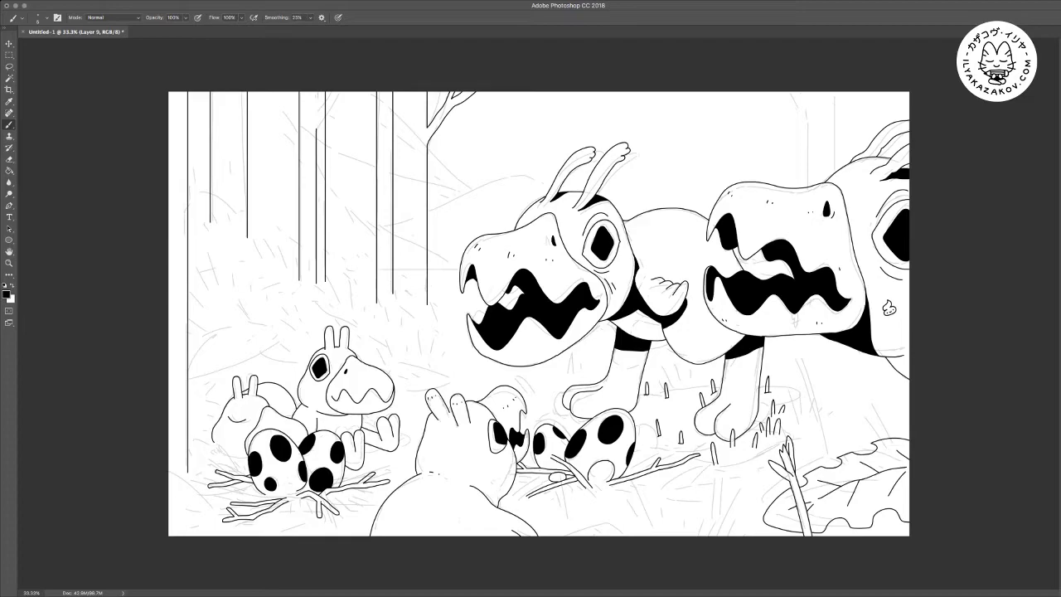
Ink a row of short dashes and a small curved fold on the lower back of the creature seen from behind
key(super+plus)
key(super+plus)
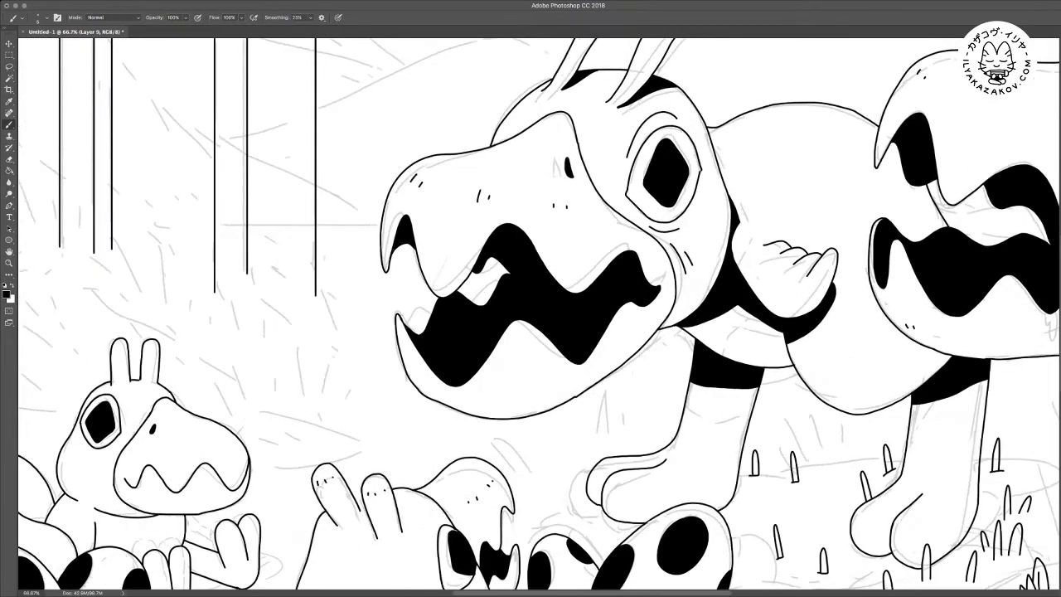
drag(375, 454, 701, 173)
key(super+plus)
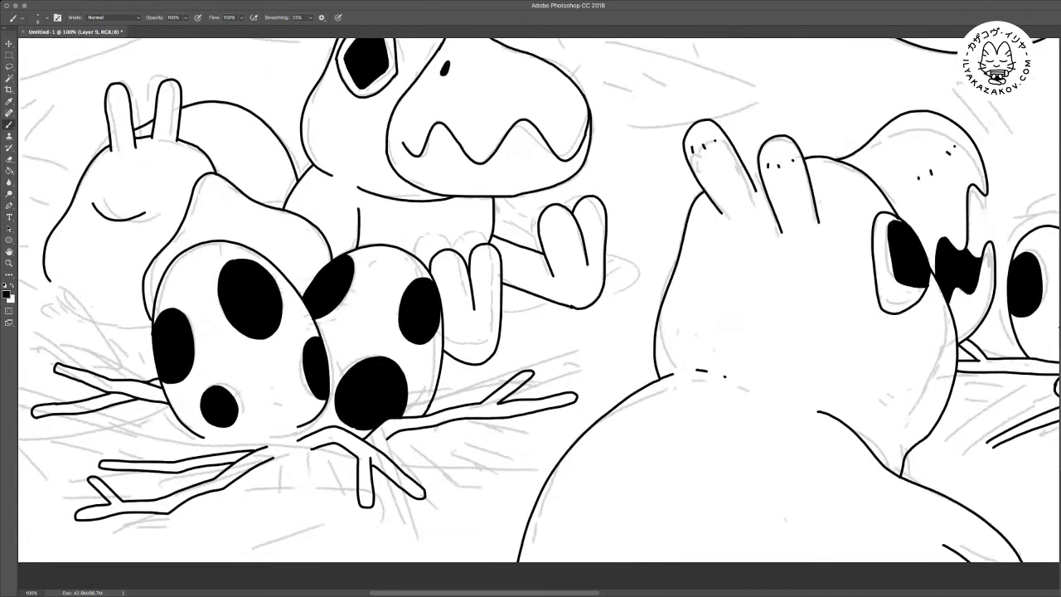
scroll(530, 315, up, 2)
scroll(531, 315, right, 3)
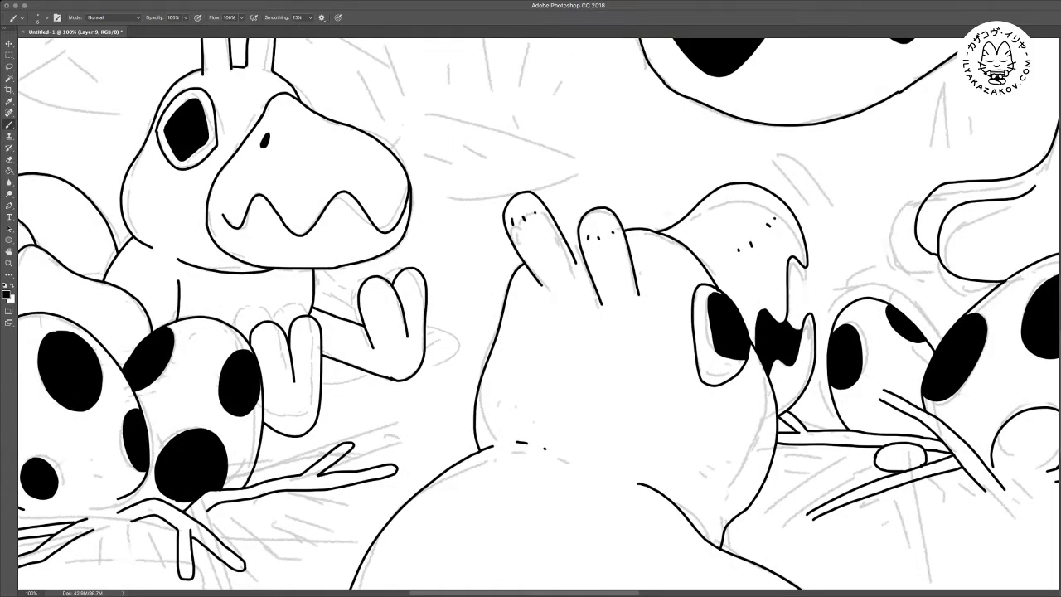
scroll(530, 315, down, 3)
scroll(530, 315, right, 3)
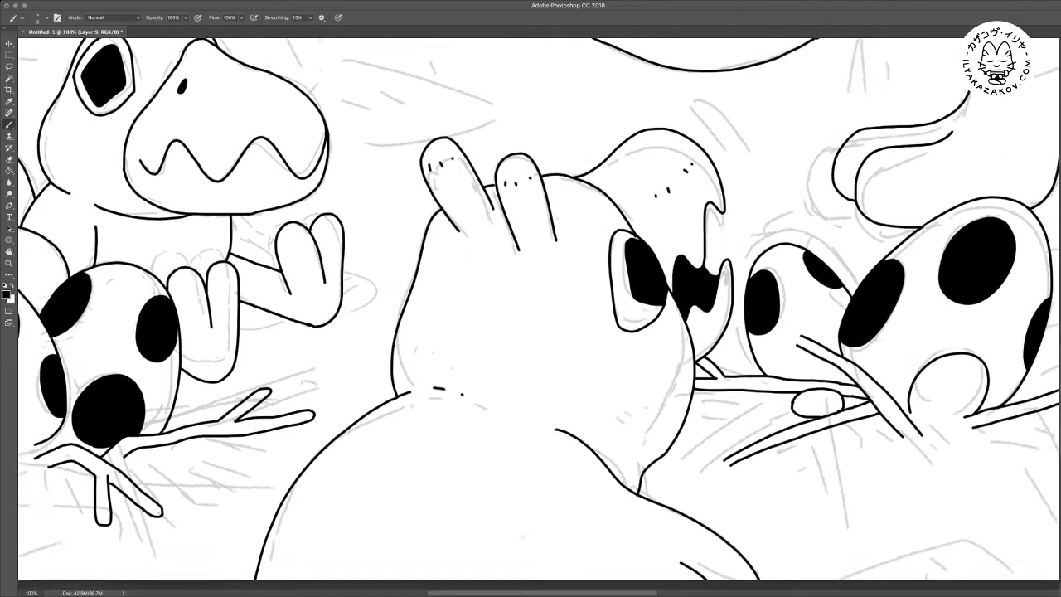
scroll(531, 315, left, 2)
scroll(531, 315, down, 1)
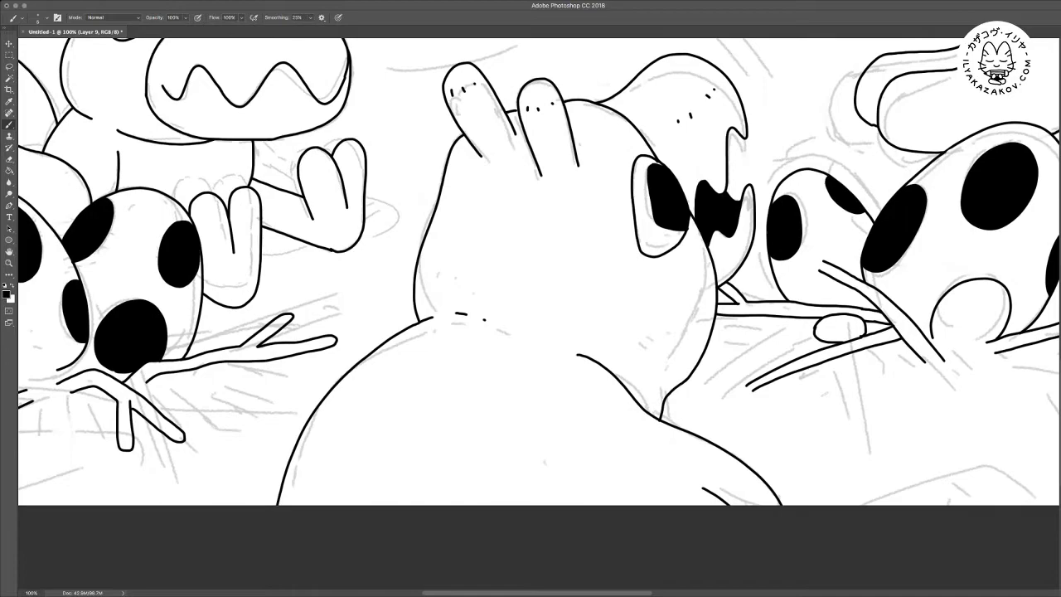
mouse_move(551, 460)
mouse_down()
mouse_move(570, 504)
mouse_move(560, 491)
mouse_up()
scroll(539, 315, left, 8)
scroll(539, 315, up, 4)
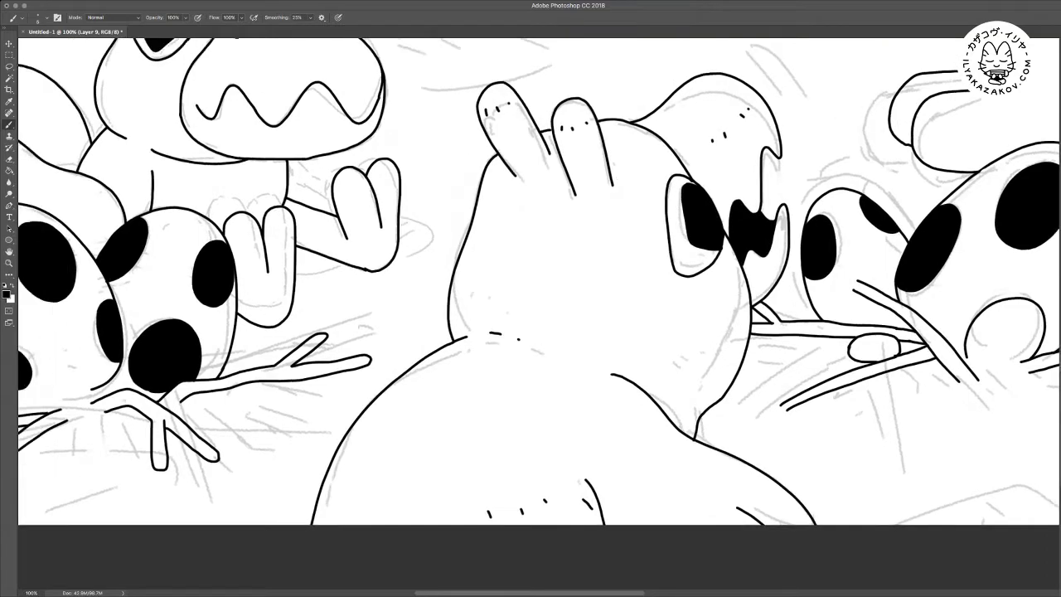
Ink the shadow contours under the seated young creature's beak and around its outstretched leg
scroll(538, 315, up, 2)
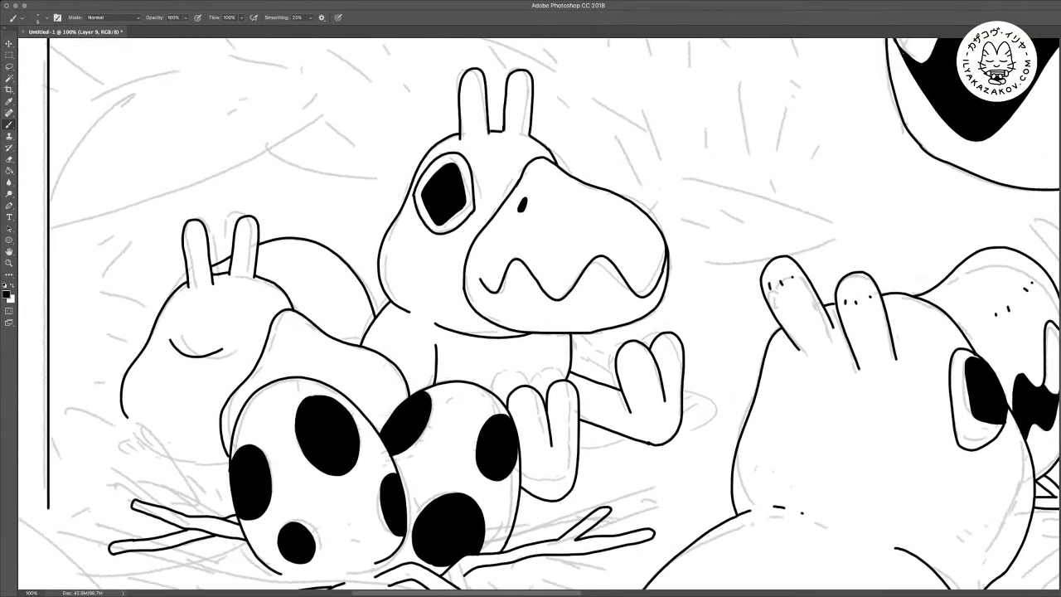
mouse_move(437, 326)
mouse_down()
mouse_move(499, 349)
mouse_move(570, 351)
mouse_move(582, 407)
mouse_up()
drag(581, 365, 511, 350)
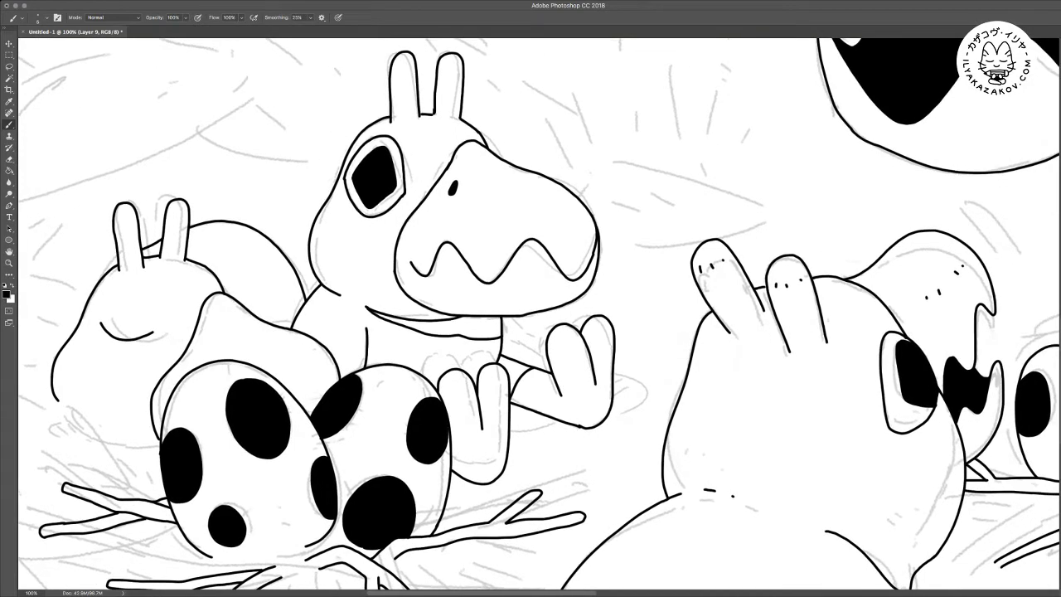
drag(509, 444, 545, 419)
key(e)
key(b)
Ink six small grass blades around the seated young creature's outstretched foot
mouse_move(533, 439)
mouse_down()
mouse_move(541, 401)
mouse_move(543, 437)
mouse_move(611, 407)
mouse_move(615, 428)
mouse_move(645, 418)
mouse_up()
mouse_move(572, 471)
mouse_down()
mouse_move(577, 440)
mouse_move(582, 469)
mouse_move(610, 458)
mouse_move(617, 473)
mouse_up()
mouse_move(621, 396)
mouse_down()
mouse_move(626, 369)
mouse_move(632, 398)
mouse_up()
Fill the shadow areas under the seated young creature's beak and above and below its outstretched leg with black using Magic Wand selections
key(w)
click(521, 418)
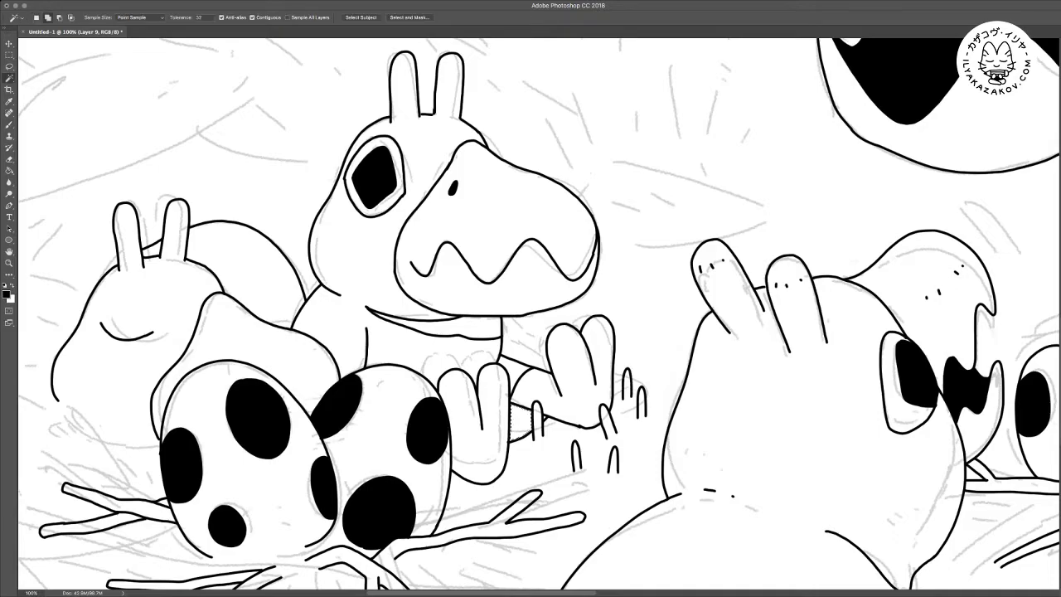
shift+click(516, 374)
shift+click(479, 327)
key(F2)
key(m)
key(alt+BackSpace)
key(ctrl+d)
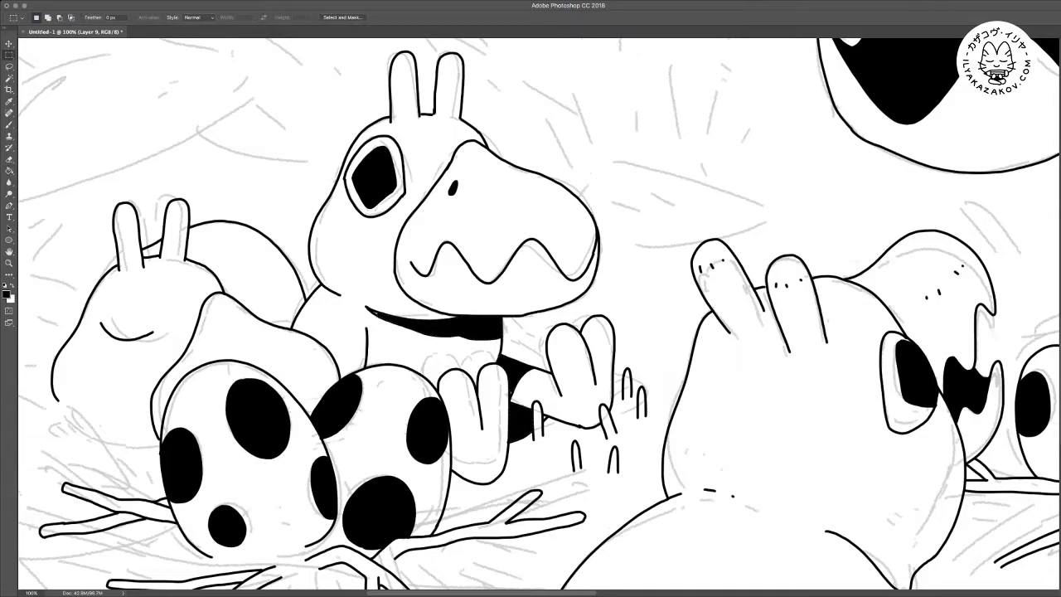
key(super+minus)
key(super+minus)
key(super+minus)
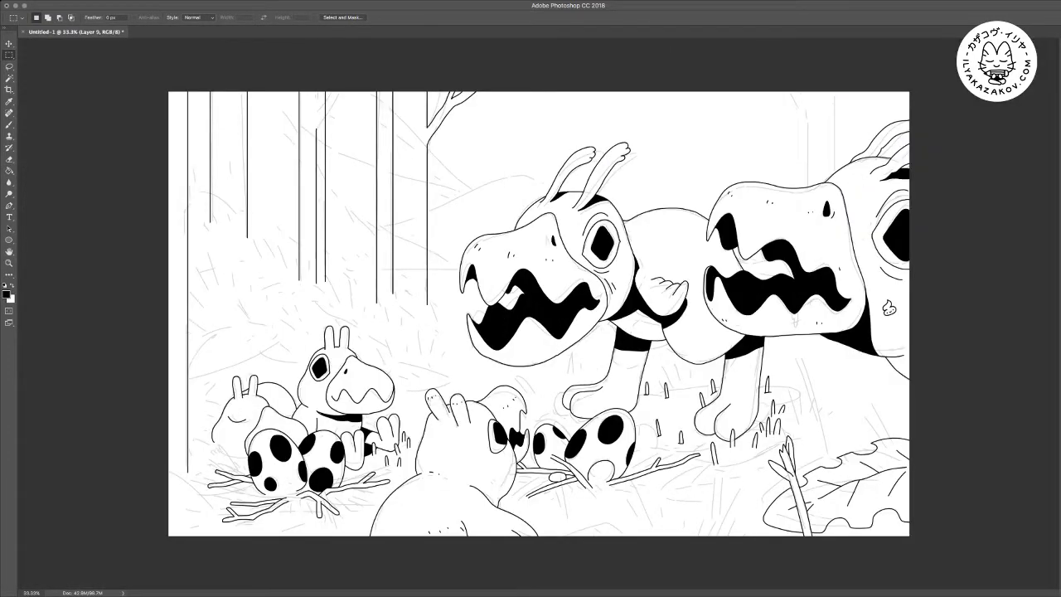
key(super+plus)
drag(530, 348, 627, 277)
scroll(539, 307, down, 2)
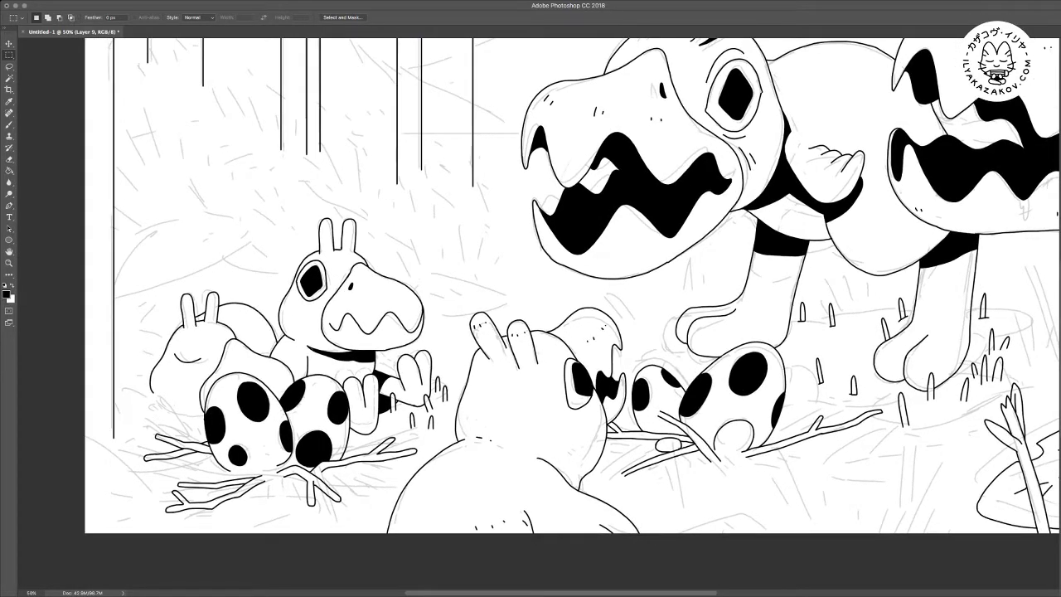
Ink the curved outline of the mound in the drawing's lower-left corner and pointed grass blades along its upper edge
key(ctrl+plus)
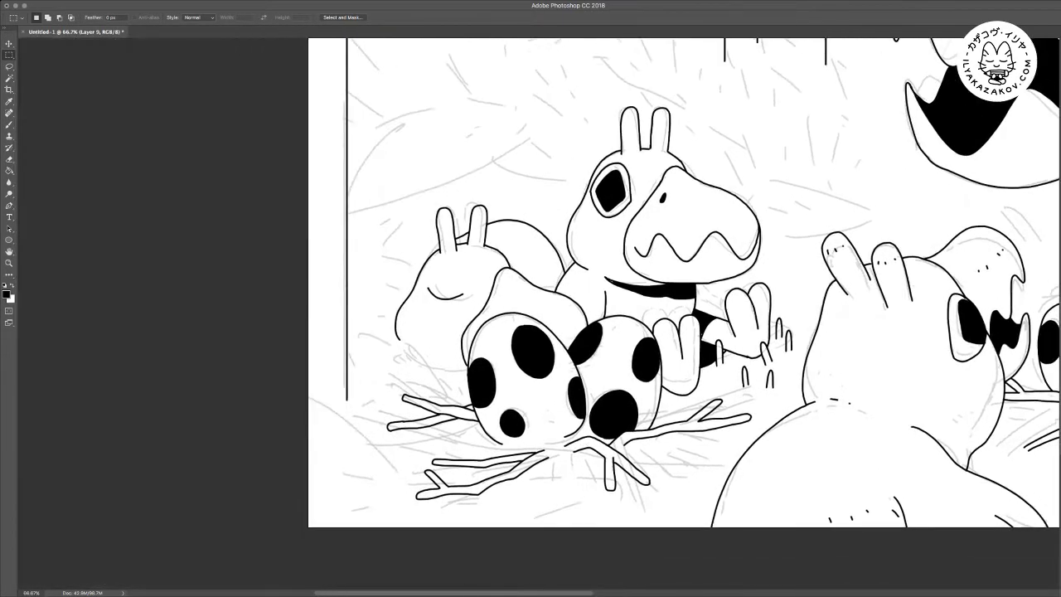
key(ctrl+plus)
scroll(613, 285, down, 1)
key(b)
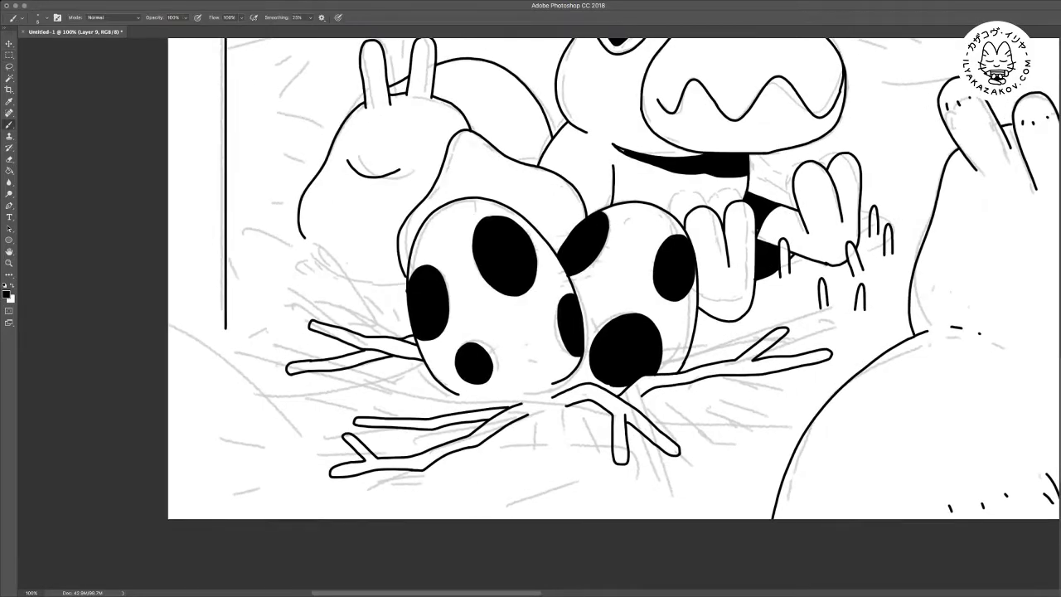
mouse_move(183, 341)
mouse_down()
mouse_move(186, 304)
mouse_move(190, 340)
mouse_move(211, 333)
mouse_move(211, 352)
mouse_move(235, 314)
mouse_move(237, 350)
mouse_up()
mouse_move(238, 377)
mouse_down()
mouse_move(241, 365)
mouse_move(247, 373)
mouse_up()
mouse_move(169, 311)
mouse_down()
mouse_move(267, 355)
mouse_move(324, 443)
mouse_up()
Ink long curved strokes, short texture dashes and a remaining grass blade on the lower-left mound
mouse_move(214, 421)
mouse_down()
mouse_move(241, 423)
mouse_move(274, 461)
mouse_up()
mouse_move(262, 391)
mouse_down()
mouse_move(299, 427)
mouse_move(302, 465)
mouse_up()
drag(191, 461, 204, 469)
drag(177, 389, 180, 402)
mouse_move(201, 356)
mouse_down()
mouse_move(206, 367)
mouse_move(187, 366)
mouse_up()
key(ctrl+z)
drag(208, 369, 211, 375)
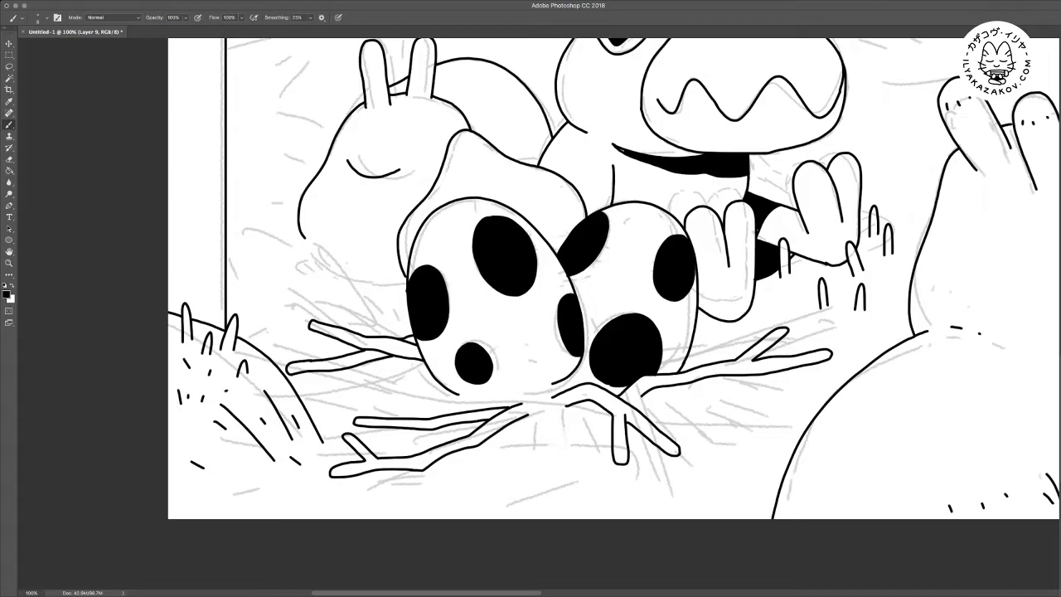
drag(258, 337, 261, 361)
Ink a thick branch descending from beneath the two spotted eggs, ending in a rounded tip with a spiral
key(ctrl+plus)
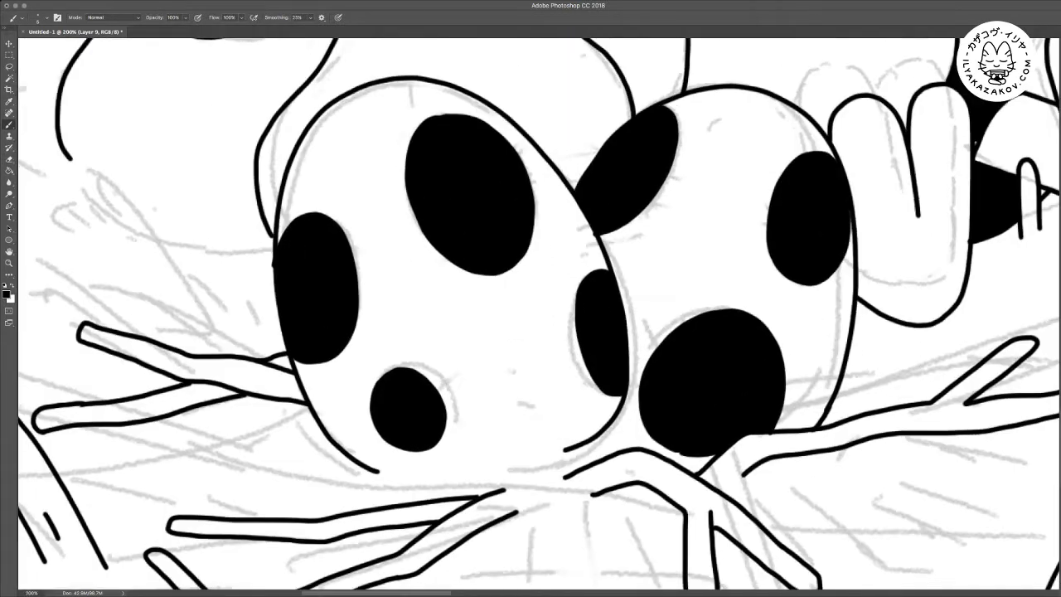
scroll(538, 313, down, 5)
scroll(539, 232, up, 3)
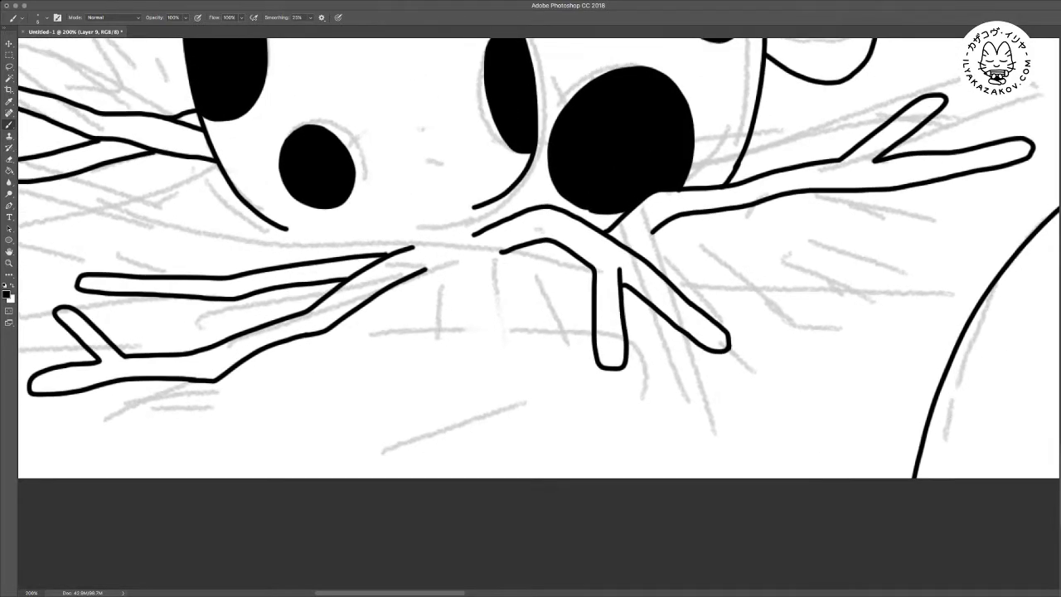
mouse_move(440, 247)
mouse_down()
mouse_move(340, 422)
mouse_move(364, 414)
mouse_move(352, 410)
mouse_move(371, 441)
mouse_move(396, 385)
mouse_move(513, 215)
mouse_move(531, 208)
mouse_up()
key(e)
key(b)
mouse_move(440, 247)
mouse_down()
mouse_move(529, 203)
mouse_move(542, 220)
mouse_move(528, 207)
mouse_move(494, 257)
mouse_up()
drag(495, 257, 465, 352)
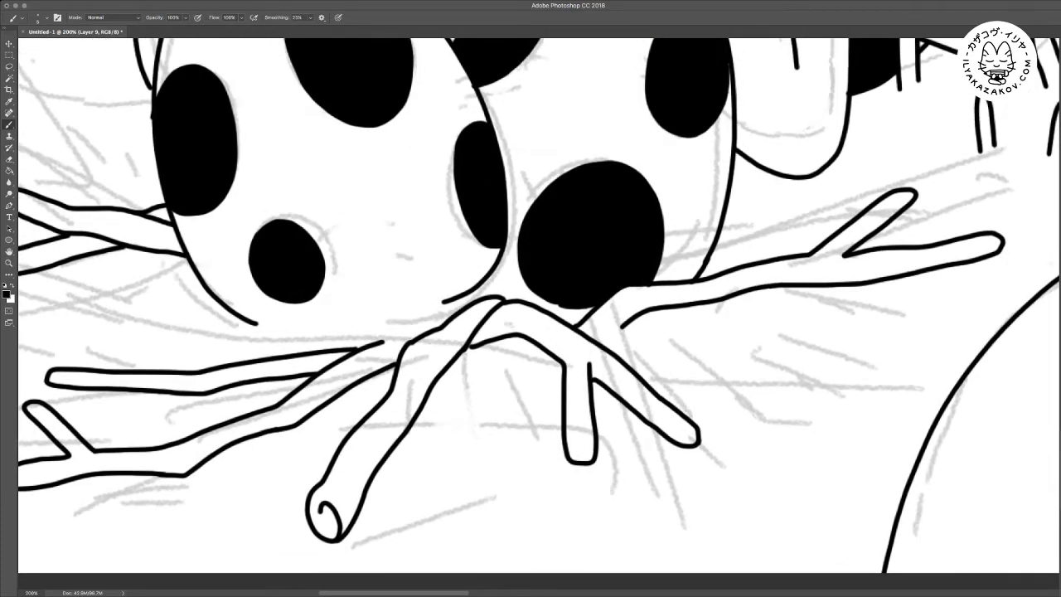
Ink the twig edge under the front spotted egg and a short side stub on the spiral-ended branch
mouse_move(456, 312)
mouse_down()
mouse_move(297, 324)
mouse_move(221, 350)
mouse_up()
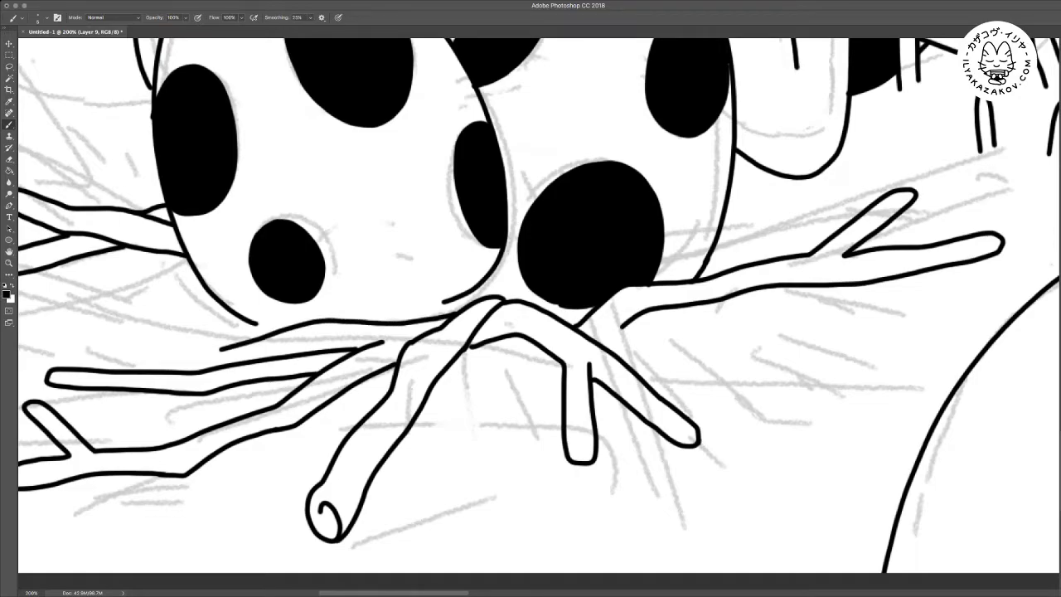
key(super+minus)
scroll(583, 244, up, 2)
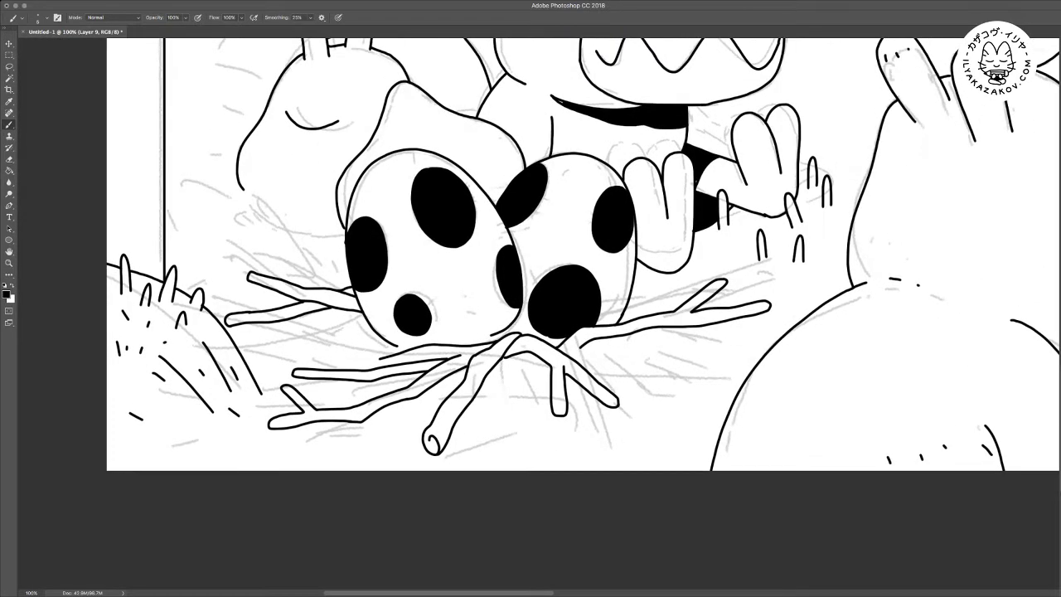
key(super+minus)
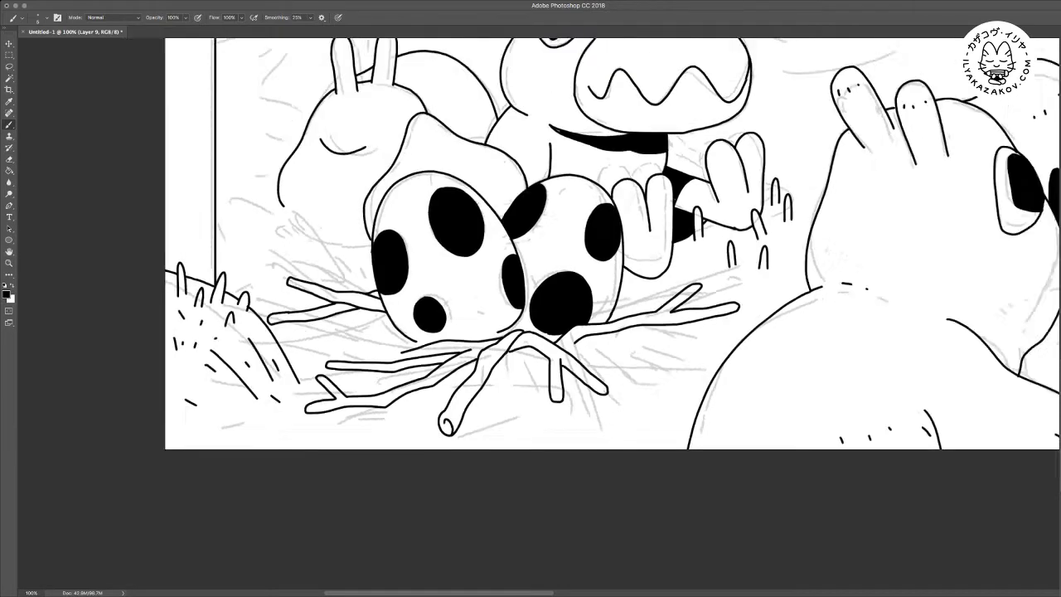
key(e)
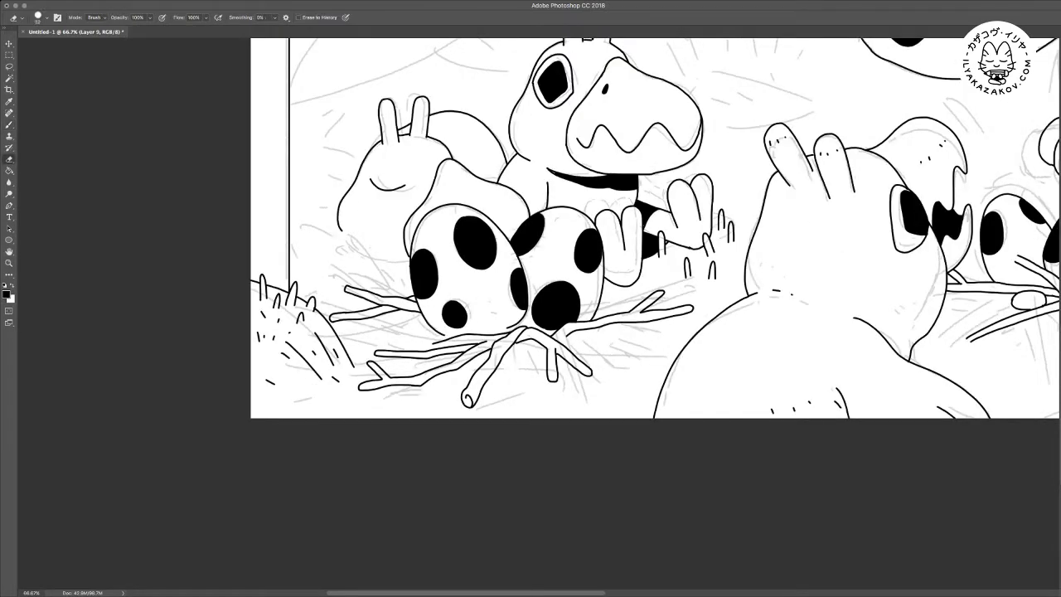
key(b)
drag(497, 357, 499, 384)
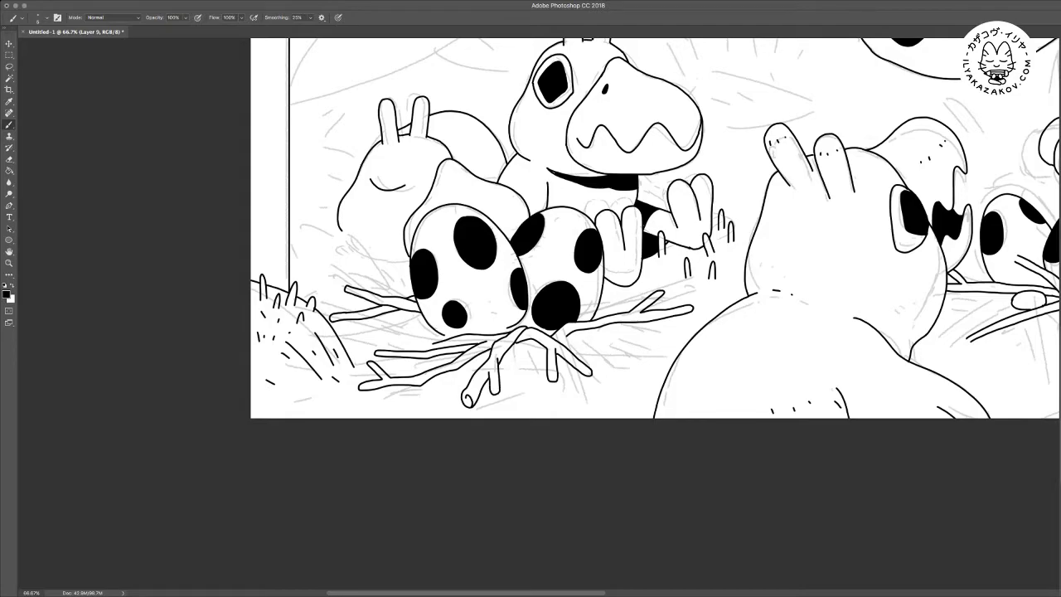
Ink the two-lobed top, side and lower edge of the large leaf shape behind the sleeping creature
scroll(630, 274, up, 5)
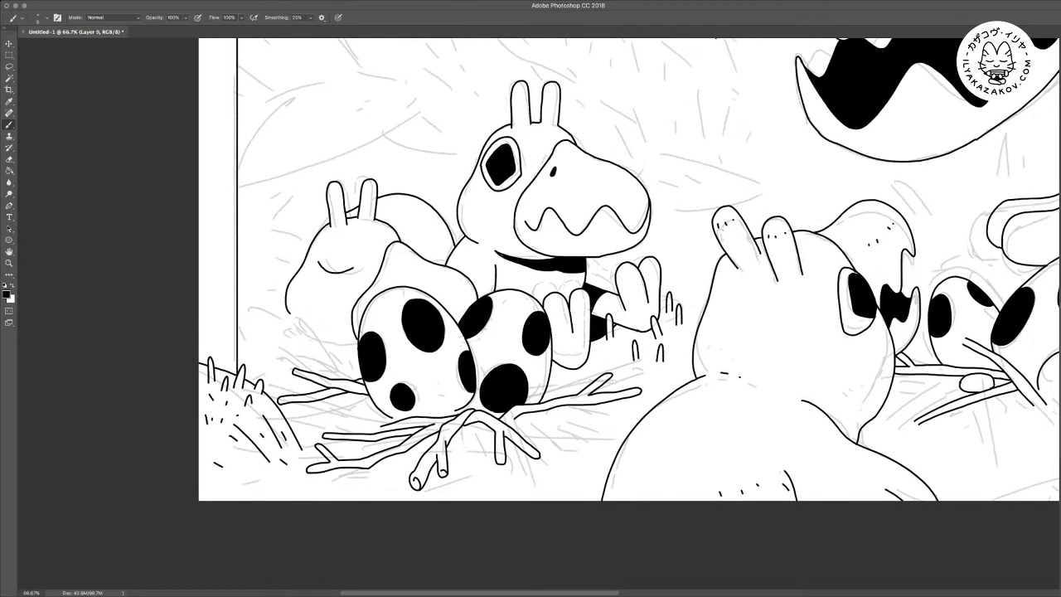
scroll(630, 274, up, 2)
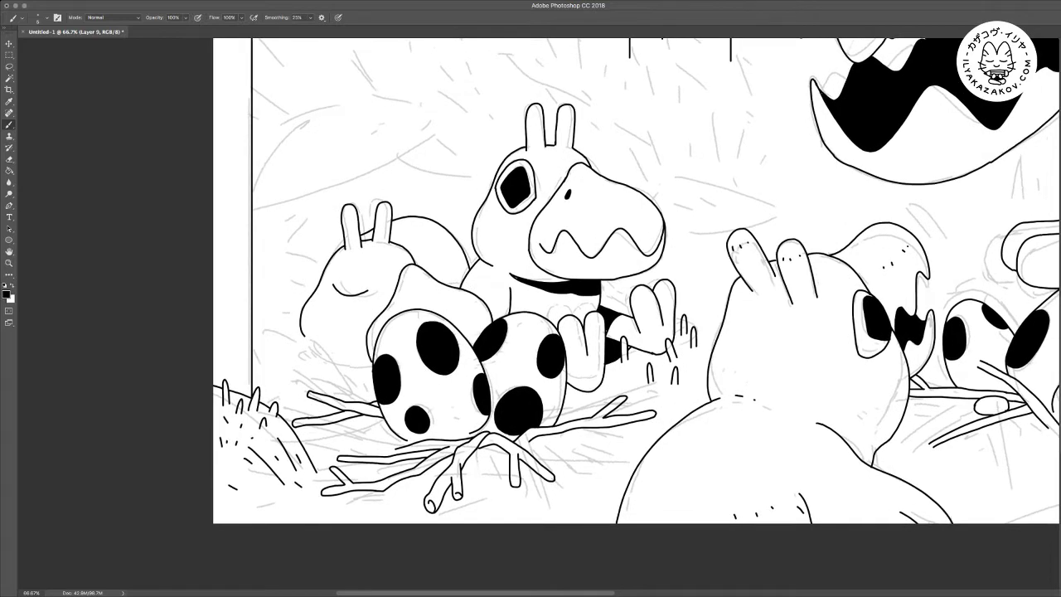
key(super+plus)
scroll(539, 314, up, 10)
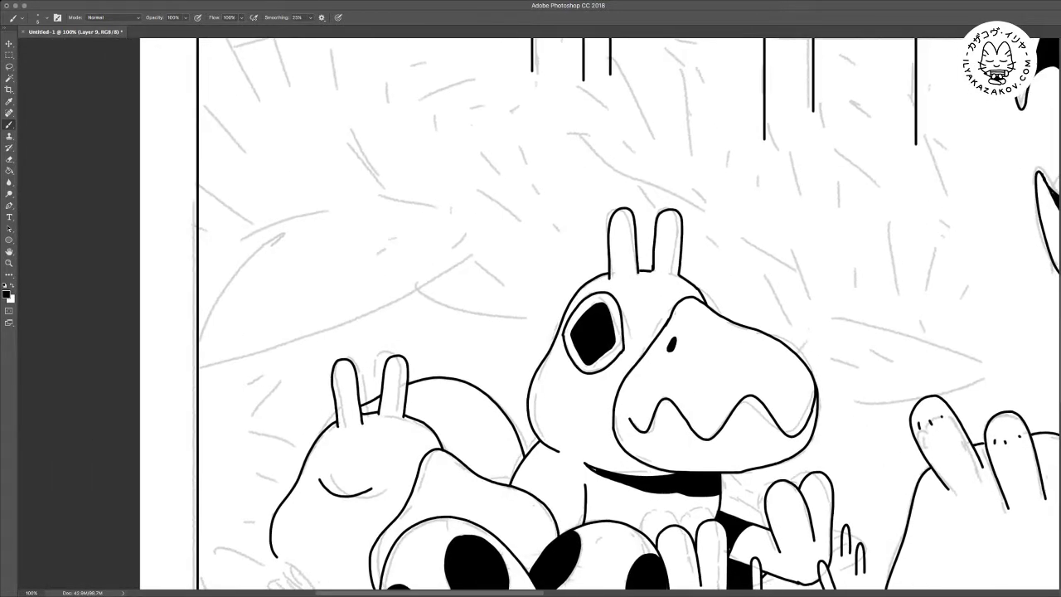
scroll(603, 313, up, 4)
scroll(603, 314, right, 4)
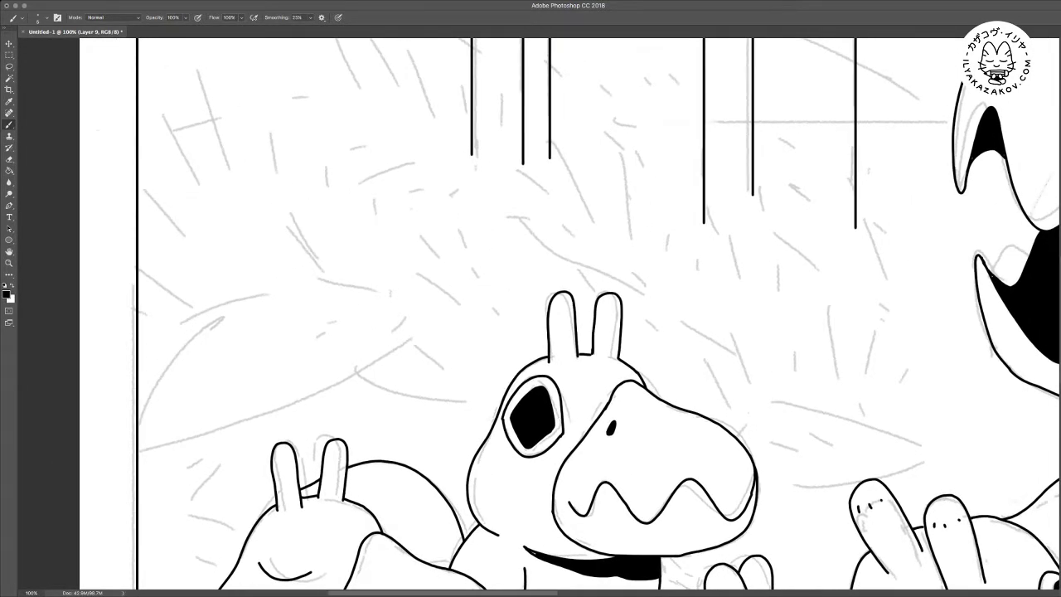
mouse_move(139, 451)
mouse_down()
mouse_move(302, 408)
mouse_move(421, 343)
mouse_up()
mouse_move(138, 361)
mouse_down()
mouse_move(224, 301)
mouse_move(258, 298)
mouse_move(307, 314)
mouse_move(297, 319)
mouse_move(349, 309)
mouse_move(412, 315)
mouse_move(439, 352)
mouse_move(437, 365)
mouse_move(405, 360)
mouse_move(436, 370)
mouse_move(401, 462)
mouse_up()
key(e)
key(b)
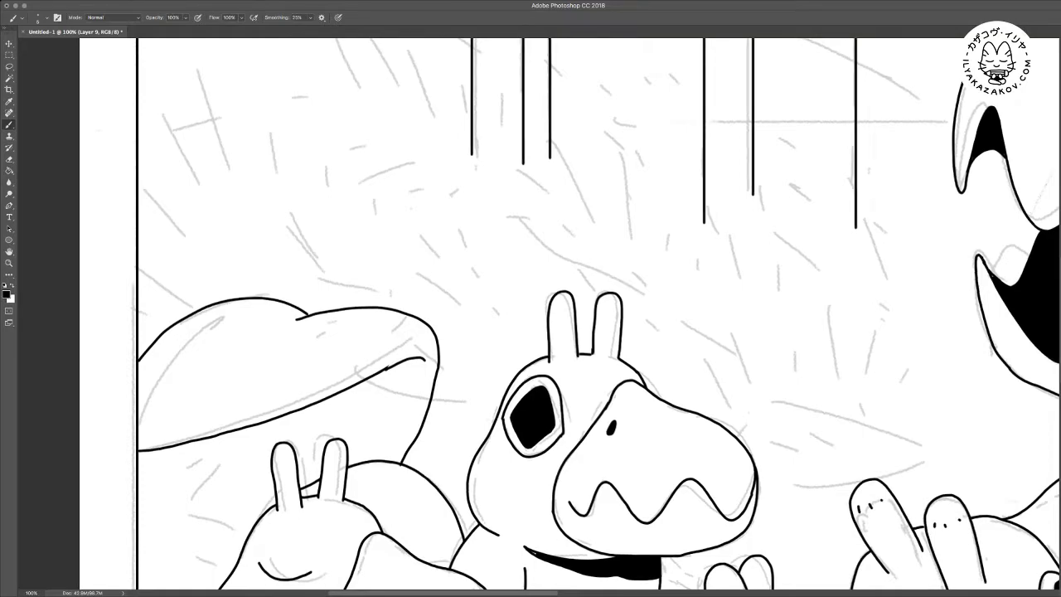
Ink curved, branching vein lines across the surface of the large leaf behind the sleeping creature
key(super+plus)
drag(282, 489, 702, 416)
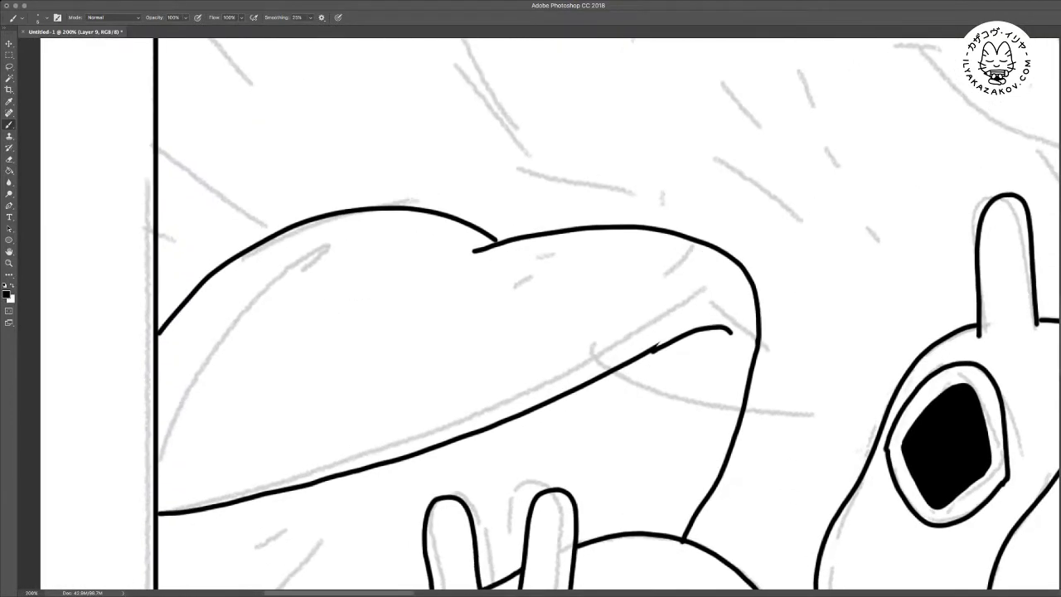
mouse_move(174, 418)
mouse_down()
mouse_move(308, 316)
mouse_move(400, 272)
mouse_up()
drag(294, 252, 376, 281)
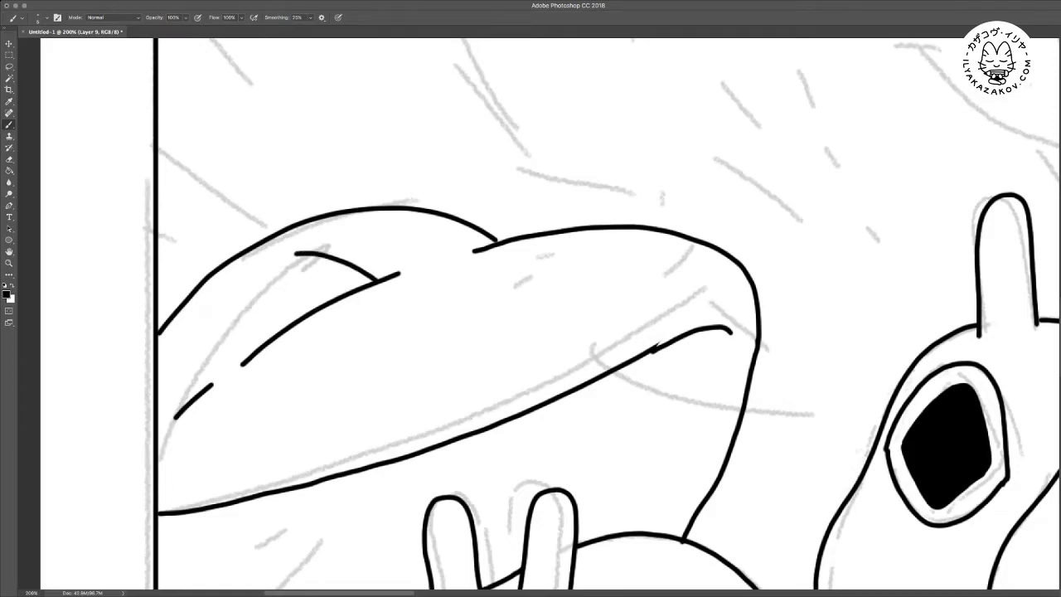
drag(184, 340, 246, 356)
drag(302, 332, 343, 435)
key(ctrl+z)
mouse_move(276, 336)
mouse_down()
mouse_move(302, 381)
mouse_move(308, 425)
mouse_up()
drag(422, 277, 535, 355)
drag(515, 247, 682, 291)
drag(597, 373, 502, 221)
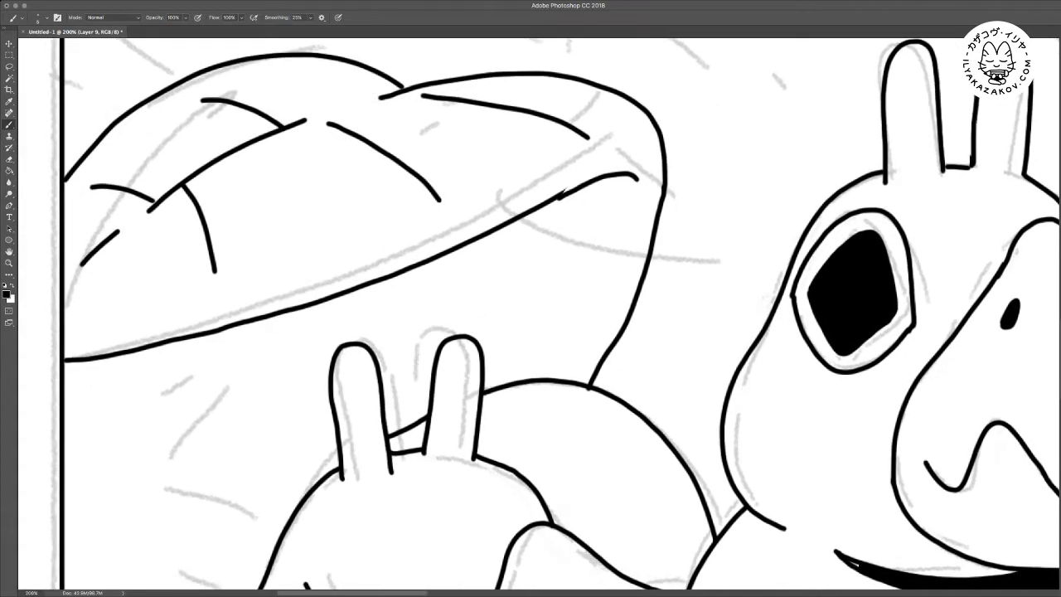
Erase the side edge of the large leaf and the spot where it meets the sleeping creature's back
key(super+minus)
key(super+minus)
key(super+minus)
key(super+plus)
key(super+plus)
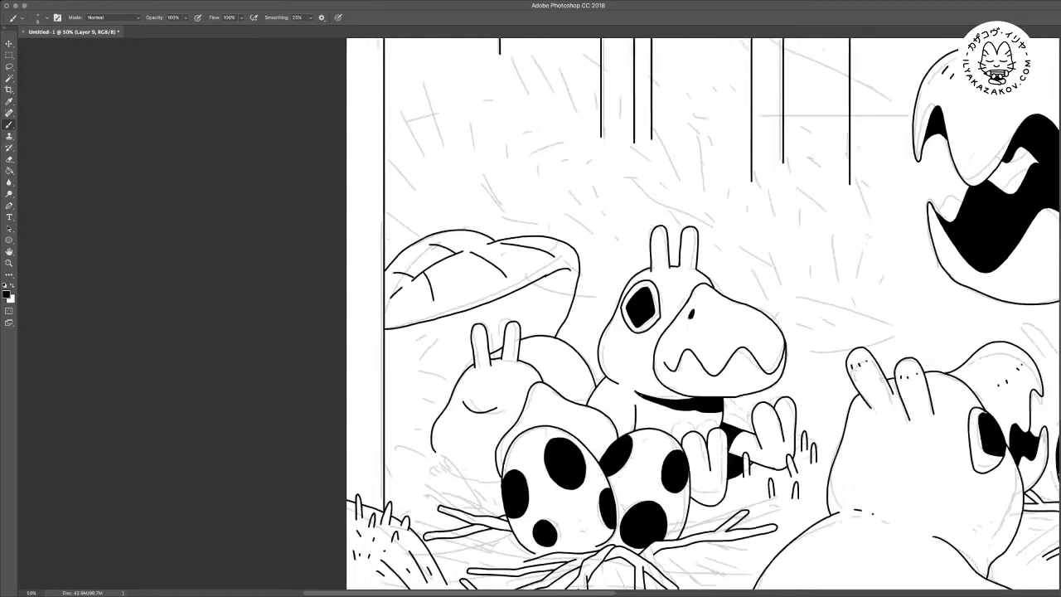
key(e)
drag(598, 219, 568, 343)
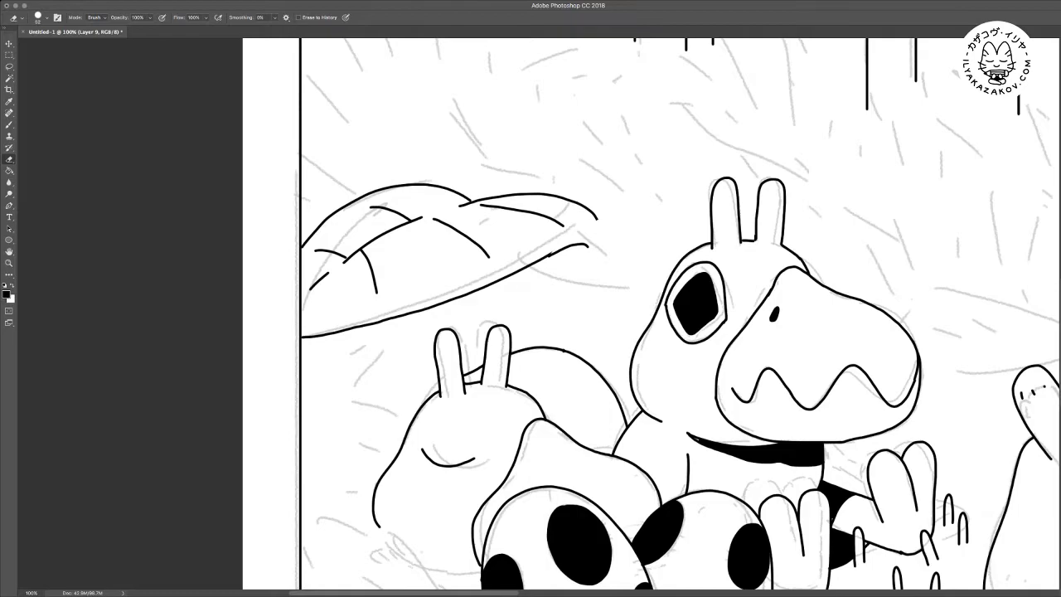
key(b)
key(e)
click(563, 350)
drag(630, 332, 589, 311)
key(b)
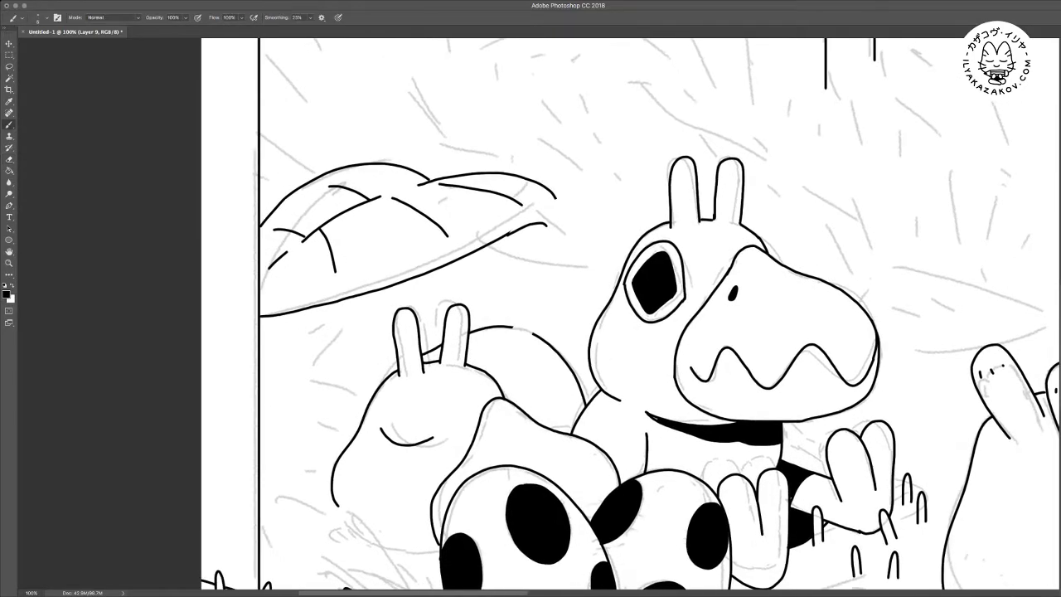
Redraw the large leaf's side edge, the gap in the sleeping creature's back and the vein near the leaf's tip
mouse_move(514, 328)
mouse_down()
mouse_move(530, 335)
mouse_move(557, 199)
mouse_up()
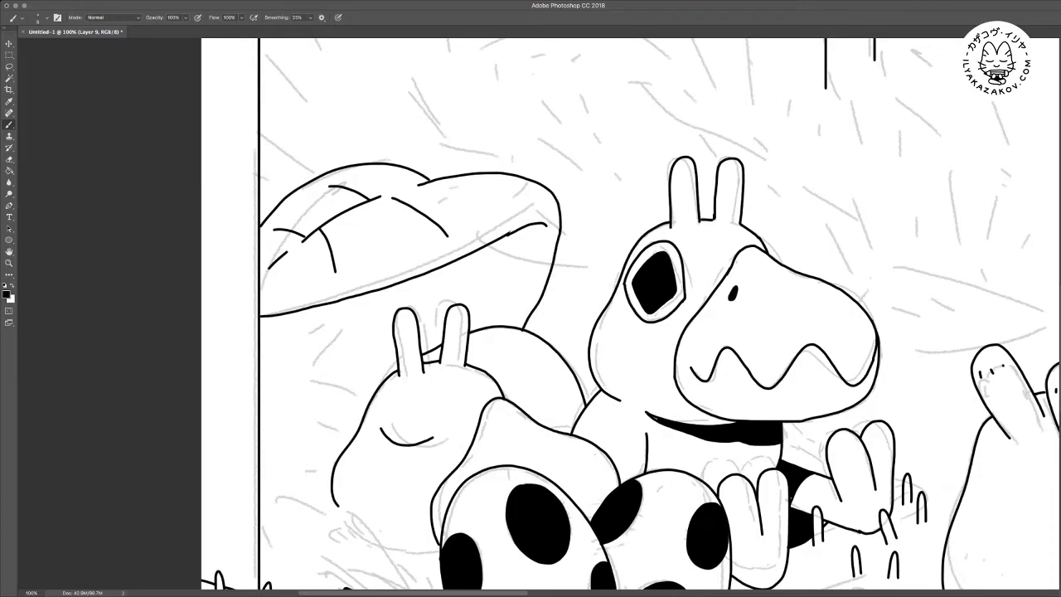
drag(463, 181, 529, 199)
scroll(547, 315, up, 2)
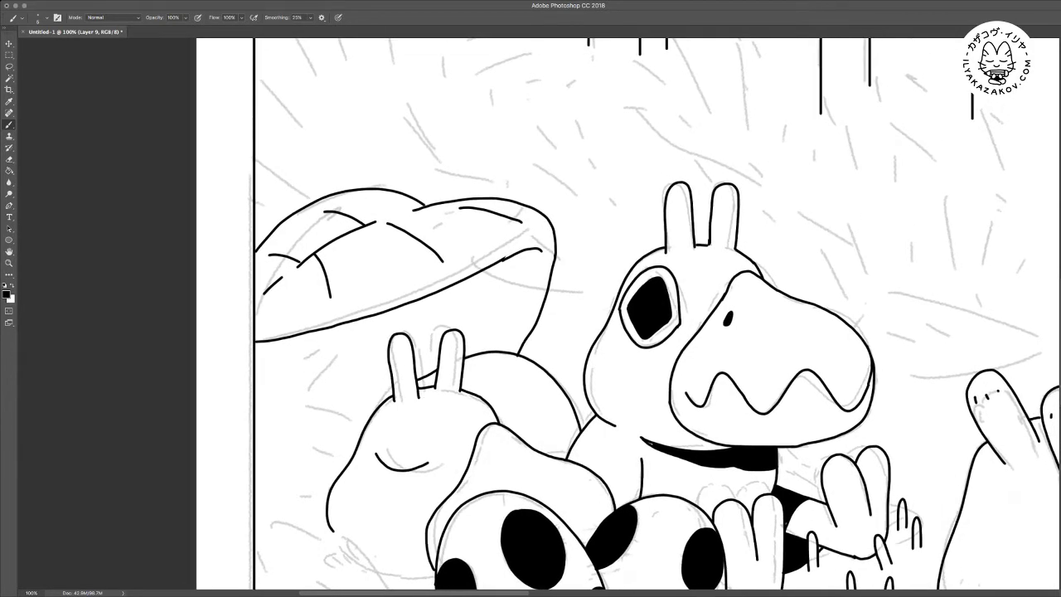
scroll(548, 315, up, 10)
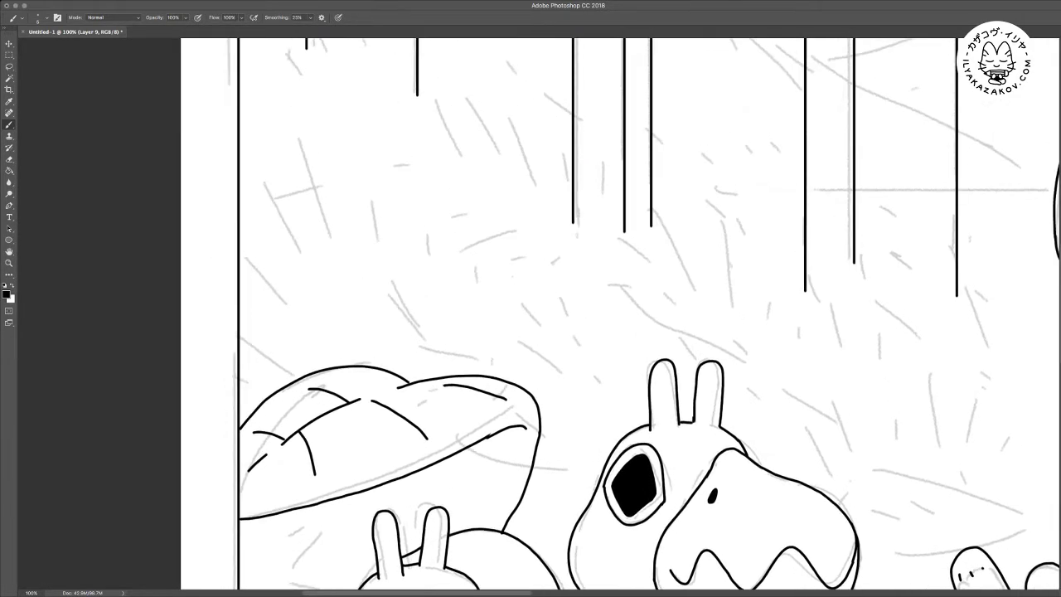
Erase the lower part of the large leaf's side edge above the sleeping creature's back
scroll(547, 315, down, 10)
scroll(547, 315, right, 5)
key(e)
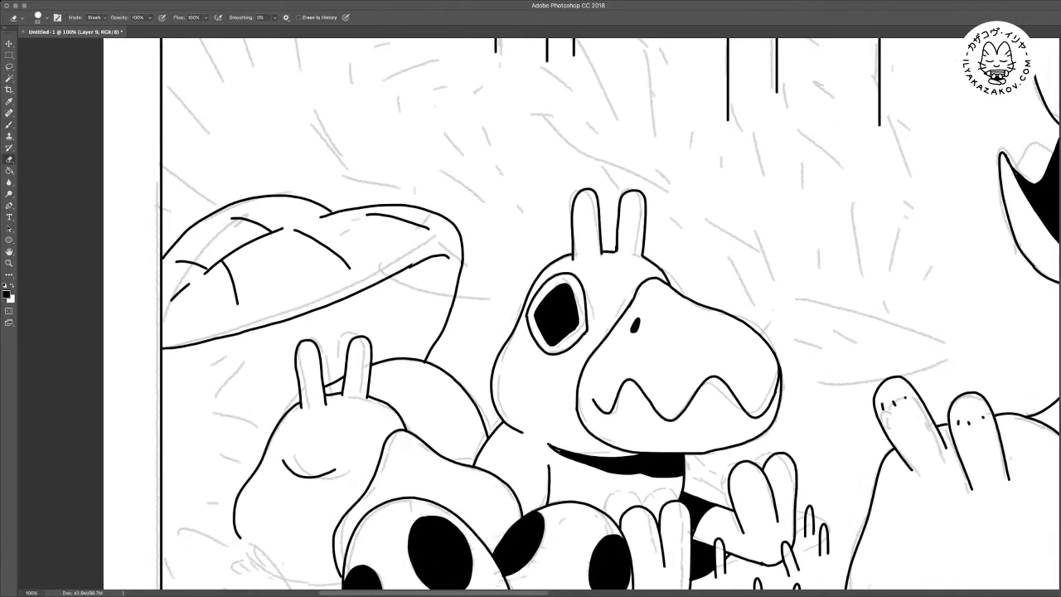
drag(446, 323, 430, 351)
key(b)
Ink a curved contour joining the large leaf's side edge to the seated young creature's head
scroll(531, 315, right, 2)
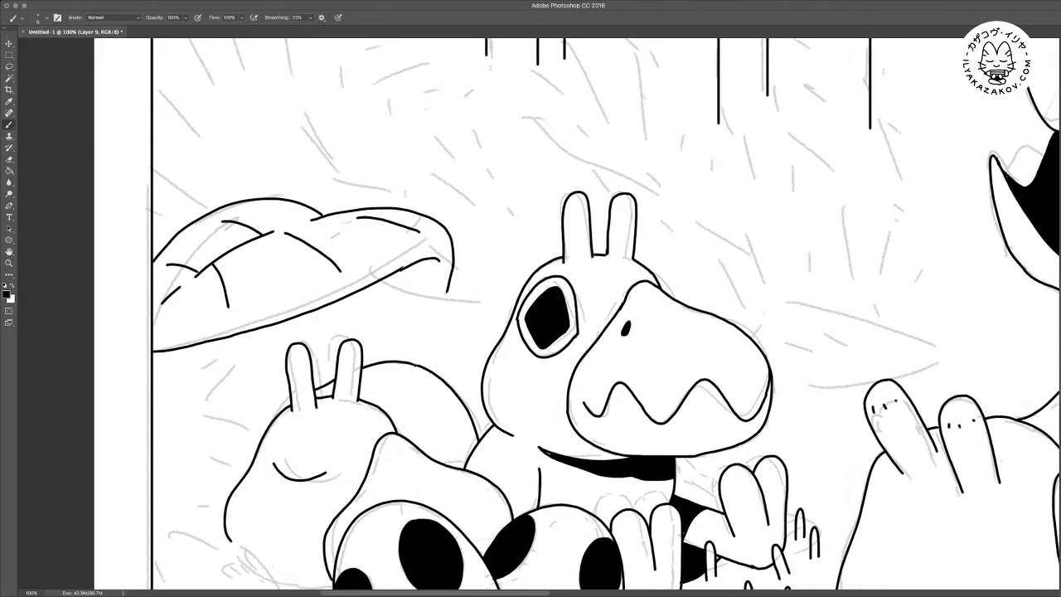
drag(494, 261, 519, 270)
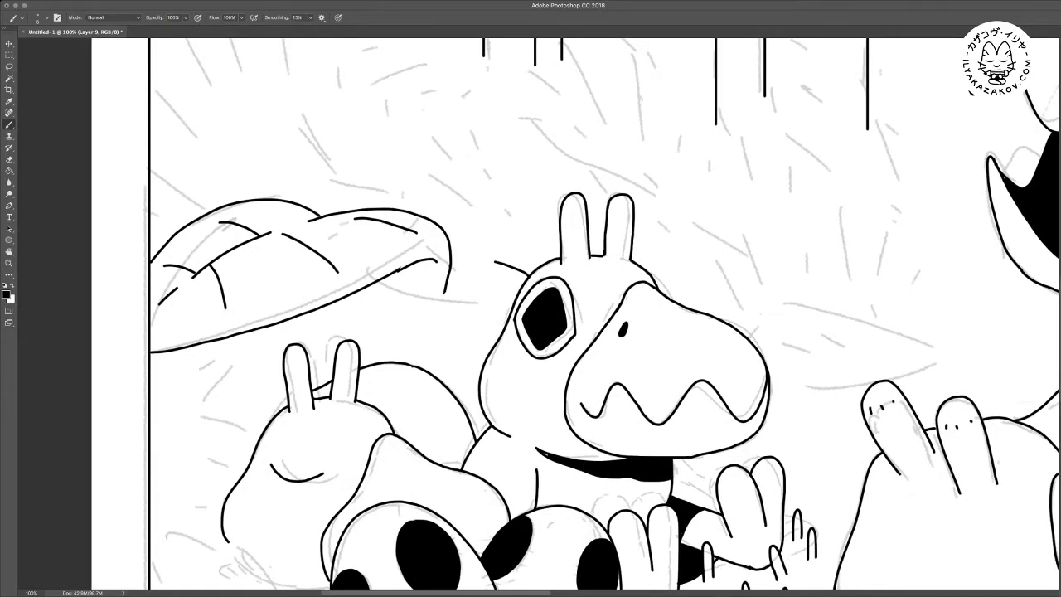
drag(483, 258, 458, 254)
scroll(531, 315, right, 3)
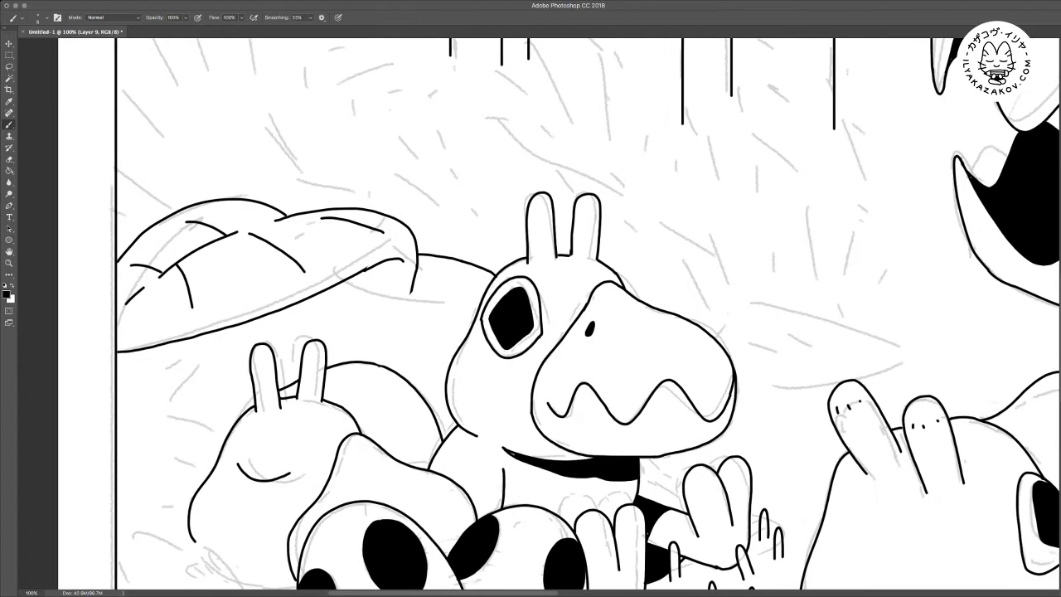
Ink the curved form beneath the large leaf, beside the sleeping creature's head, with a dividing line across it
scroll(558, 314, left, 1)
scroll(559, 313, down, 1)
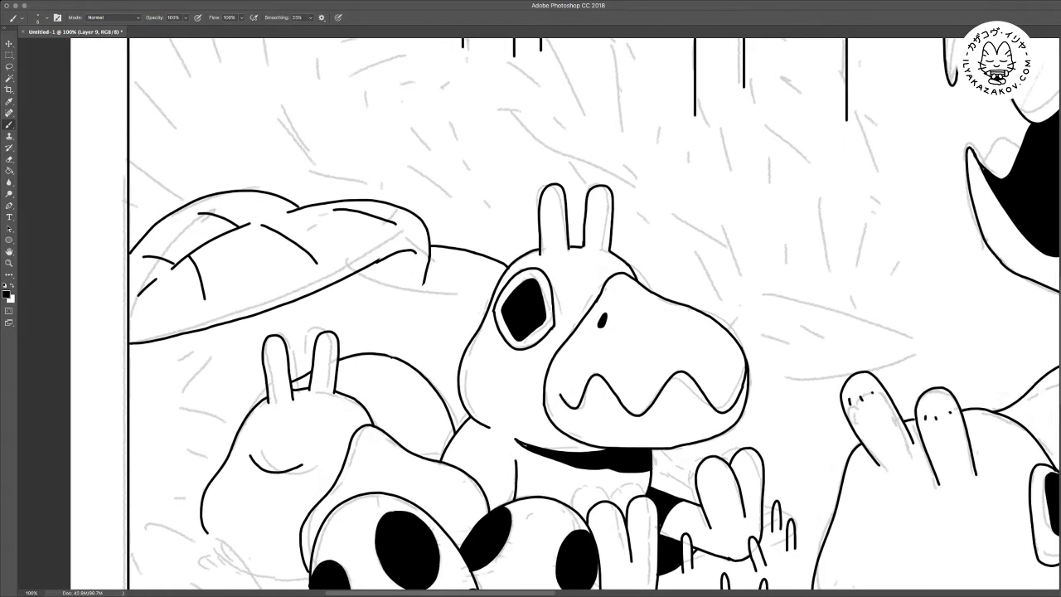
mouse_move(196, 346)
mouse_down()
mouse_move(172, 463)
mouse_move(178, 488)
mouse_move(205, 478)
mouse_up()
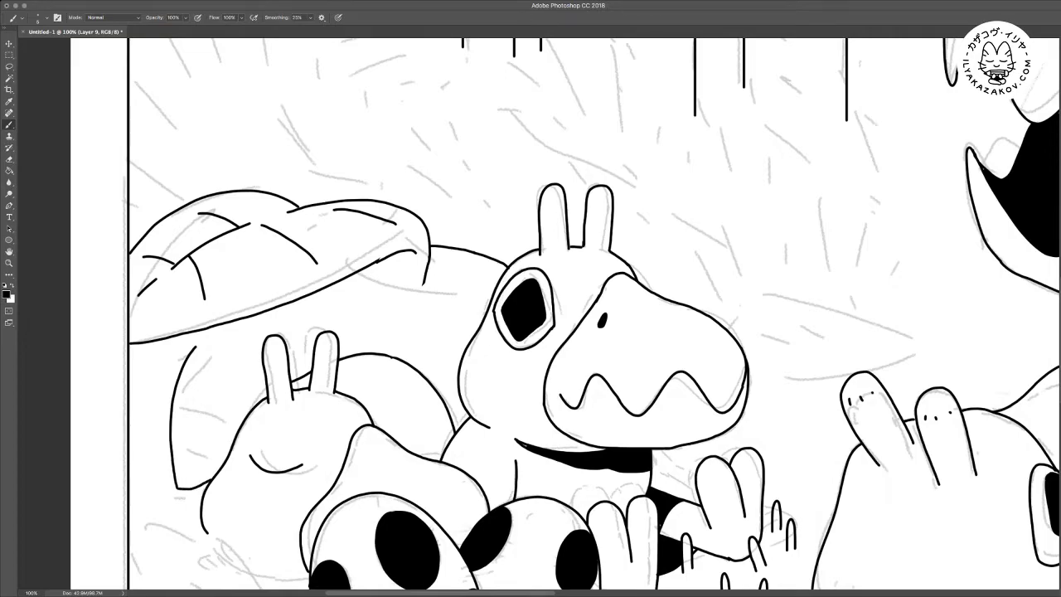
drag(195, 345, 222, 325)
drag(173, 415, 266, 387)
Ink the large leaf's pointed folded tip and its underside edge running down behind the sleeping creature's horns
scroll(531, 315, right, 1)
scroll(530, 315, up, 1)
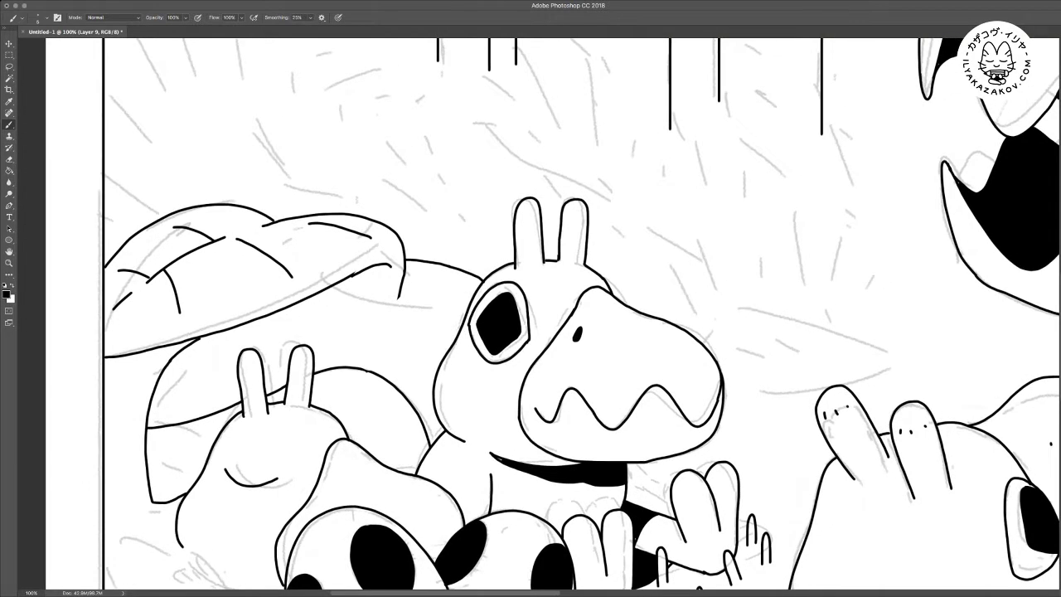
drag(389, 267, 395, 288)
drag(266, 387, 390, 304)
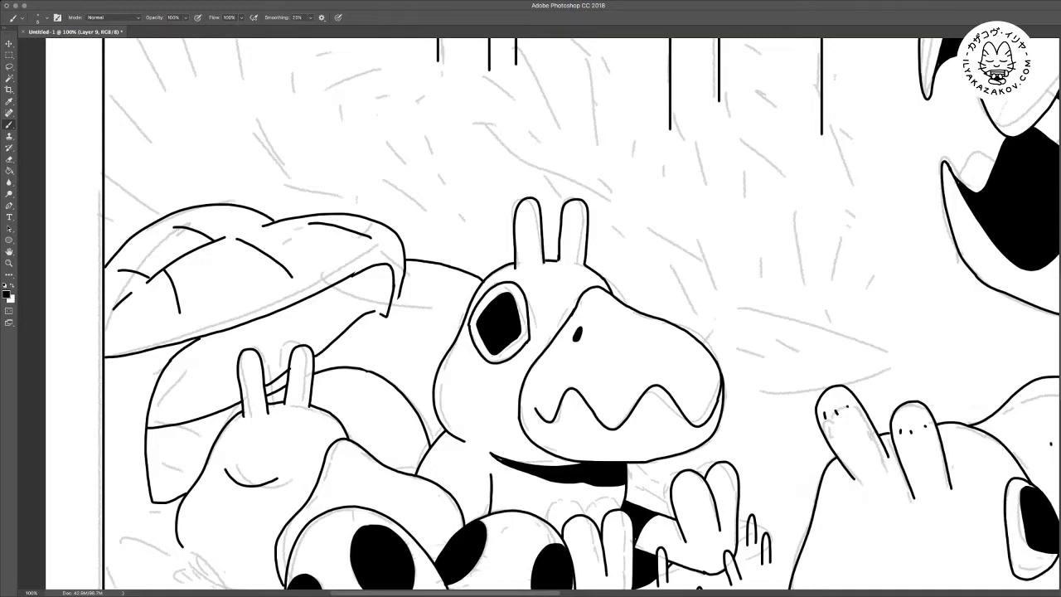
drag(581, 331, 518, 314)
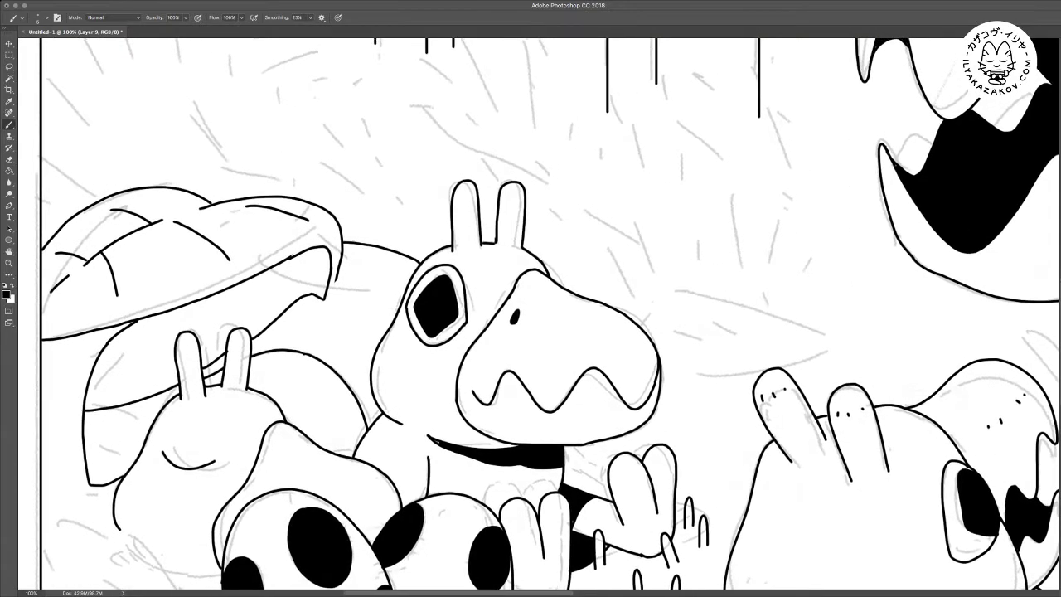
scroll(540, 314, up, 3)
scroll(540, 313, right, 1)
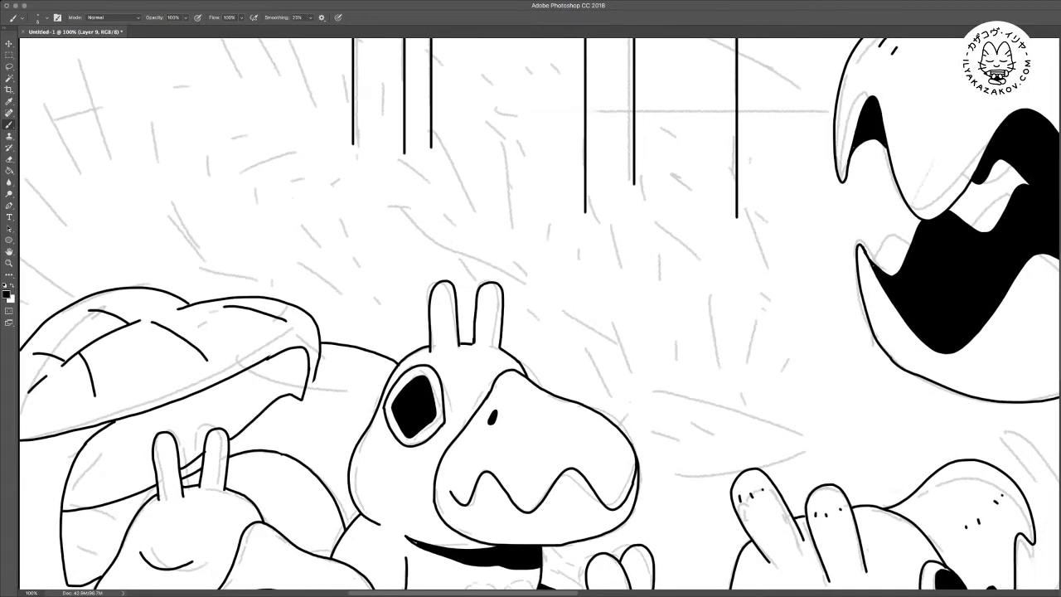
Ink the folded second leaf behind the seated young creature's horns, with its rolled upper rim and underside edges meeting the creature's head
mouse_move(275, 253)
mouse_down()
mouse_move(372, 247)
mouse_move(444, 280)
mouse_up()
mouse_move(274, 253)
mouse_down()
mouse_move(262, 294)
mouse_move(295, 304)
mouse_move(363, 294)
mouse_move(428, 314)
mouse_up()
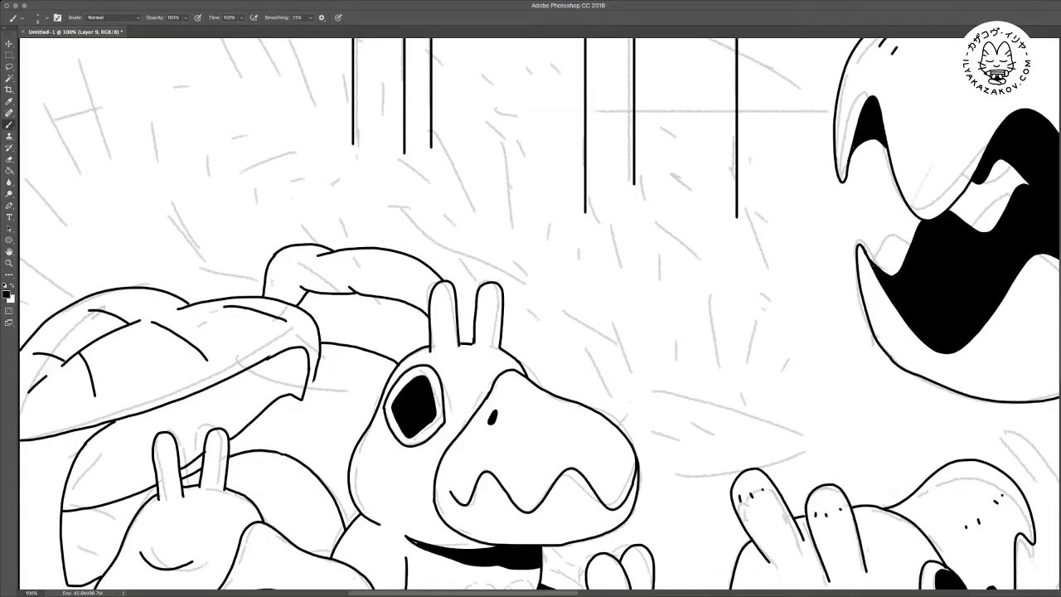
scroll(539, 313, up, 1)
scroll(538, 314, down, 2)
scroll(539, 313, left, 1)
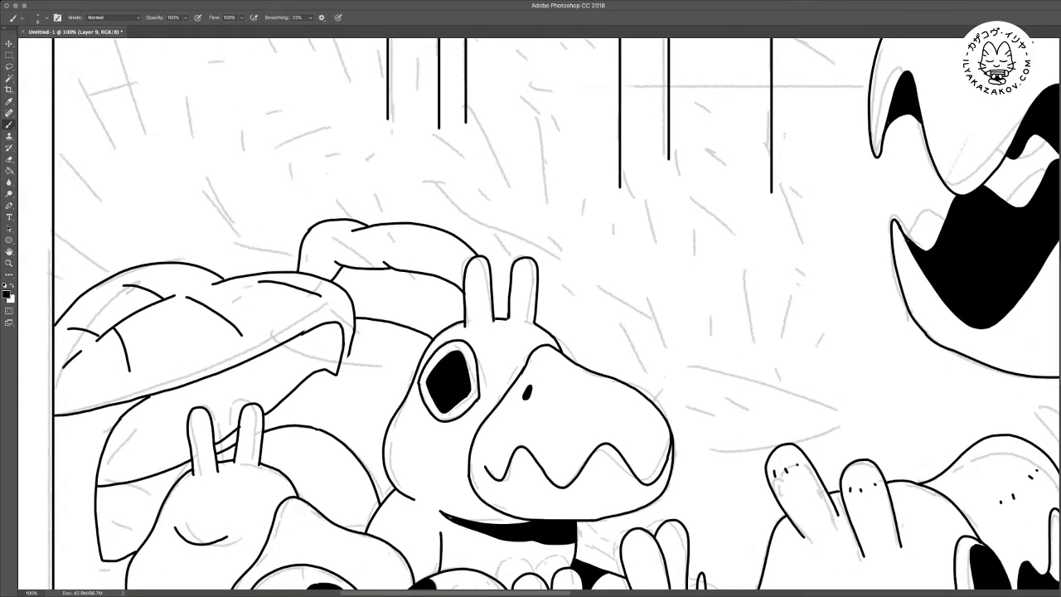
drag(351, 270, 437, 330)
key(e)
key(b)
scroll(539, 315, right, 2)
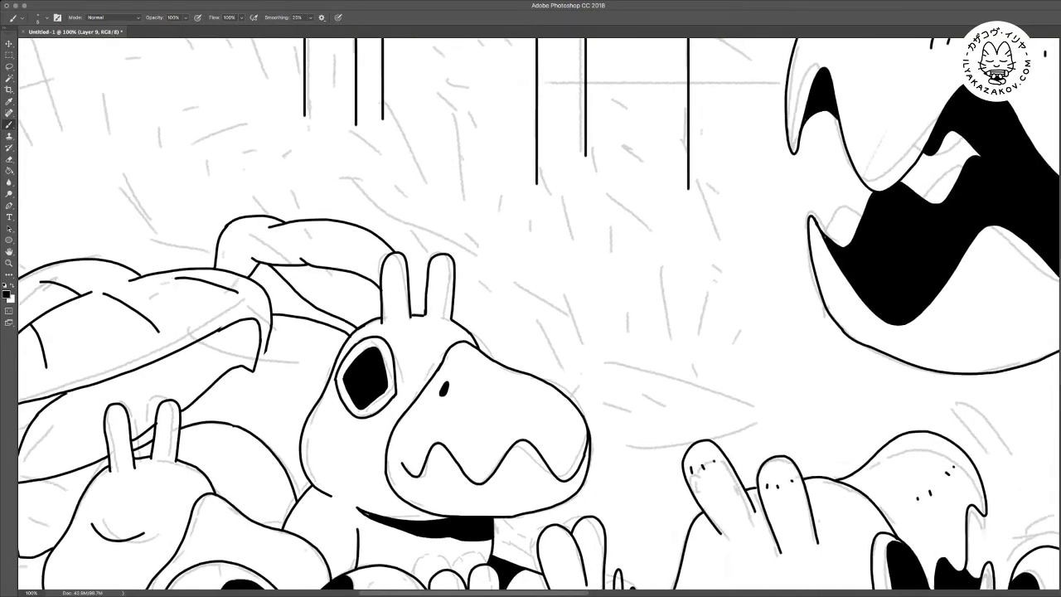
Ink a line running down from the large leaf's drooping tip and a short contour between the leaf's underside and the panel border
scroll(538, 315, down, 2)
scroll(539, 315, left, 3)
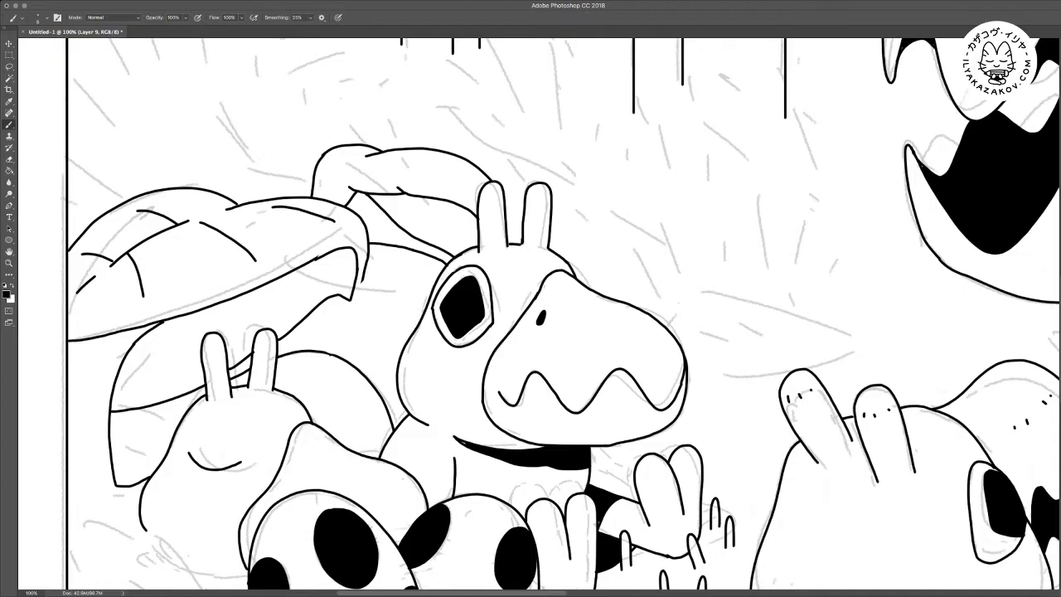
drag(362, 282, 357, 307)
drag(357, 318, 352, 335)
scroll(539, 315, left, 1)
scroll(539, 315, up, 1)
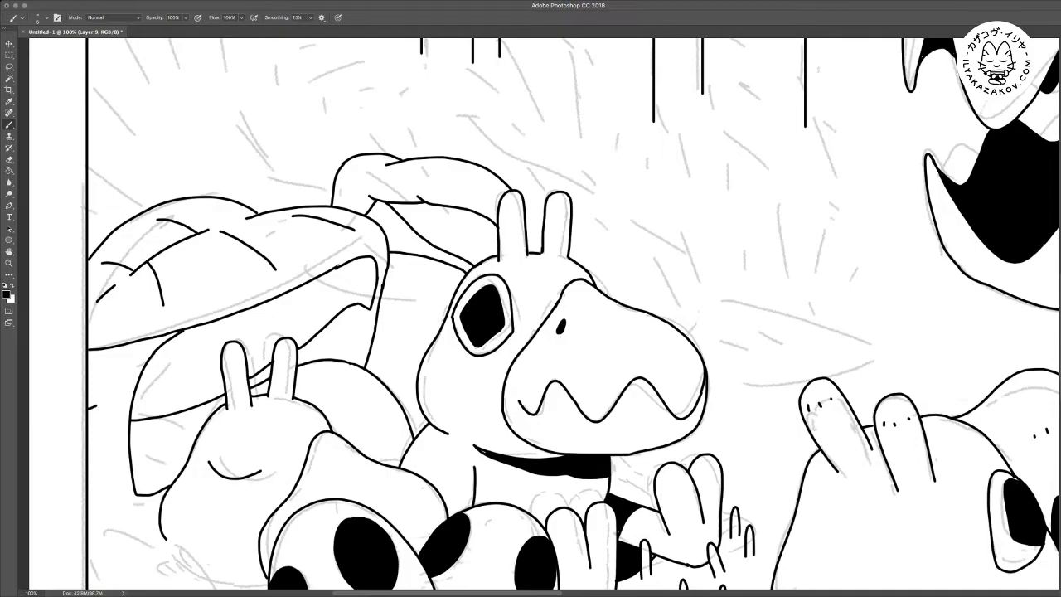
scroll(531, 315, up, 3)
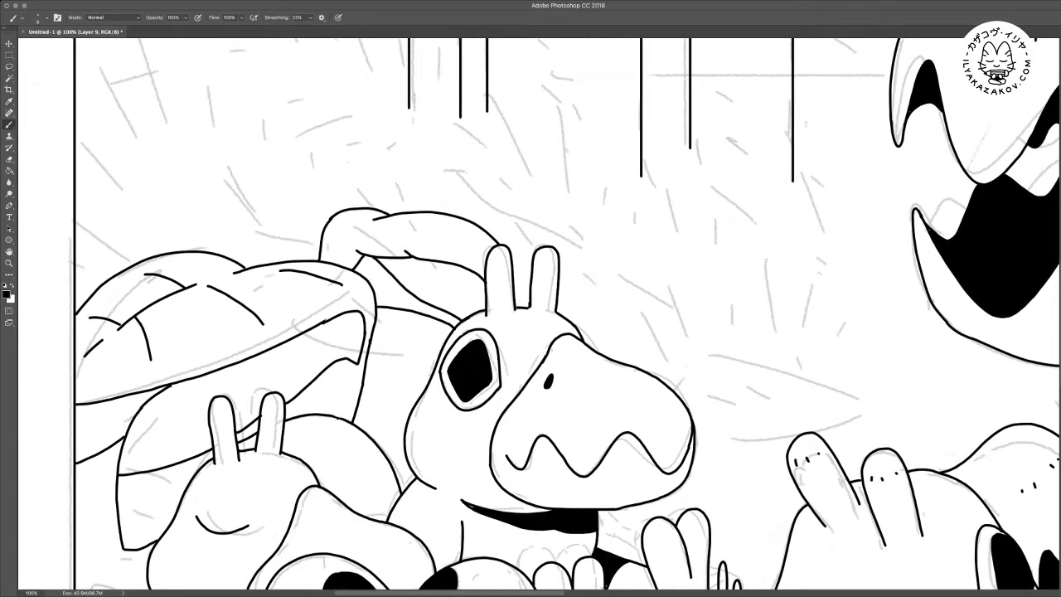
Erase the line hanging below the large leaf's tip and the nearby contour it crosses
key(super+minus)
scroll(541, 321, down, 3)
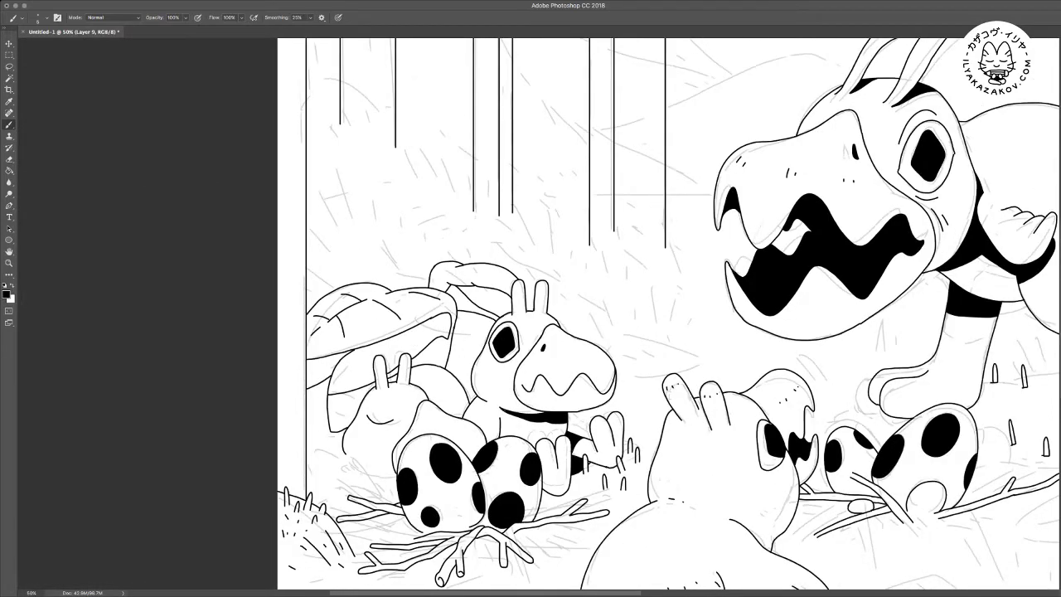
scroll(543, 323, up, 3)
scroll(543, 323, down, 2)
key(e)
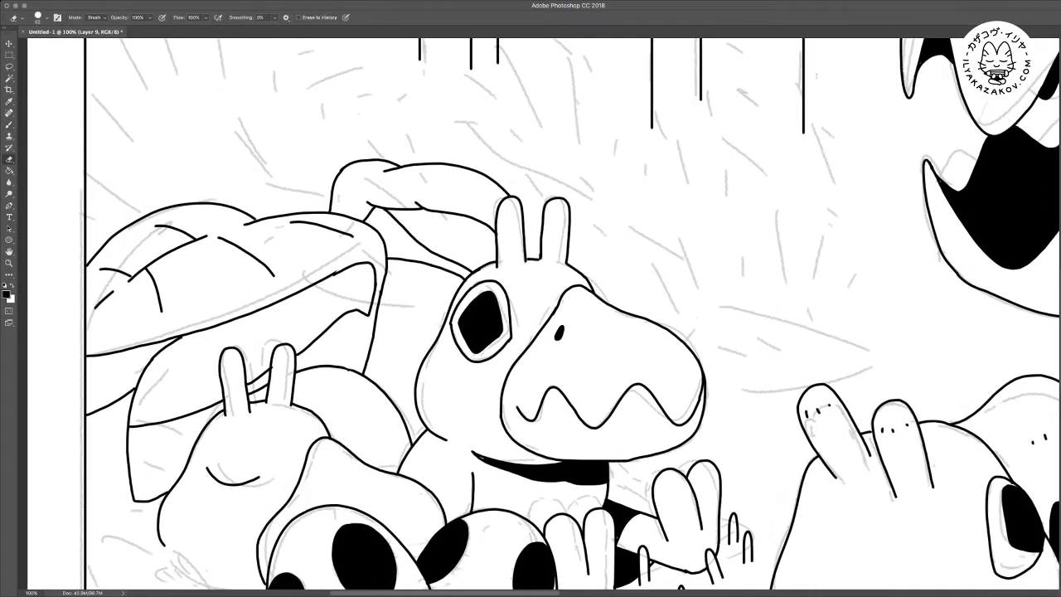
mouse_move(379, 300)
mouse_down()
mouse_move(359, 378)
mouse_move(397, 406)
mouse_up()
Ink the side and bottom edges of a small leaf between the two young creatures, with a narrow strip beneath it
key(b)
mouse_move(375, 329)
mouse_down()
mouse_move(352, 349)
mouse_move(342, 388)
mouse_move(364, 418)
mouse_move(406, 407)
mouse_up()
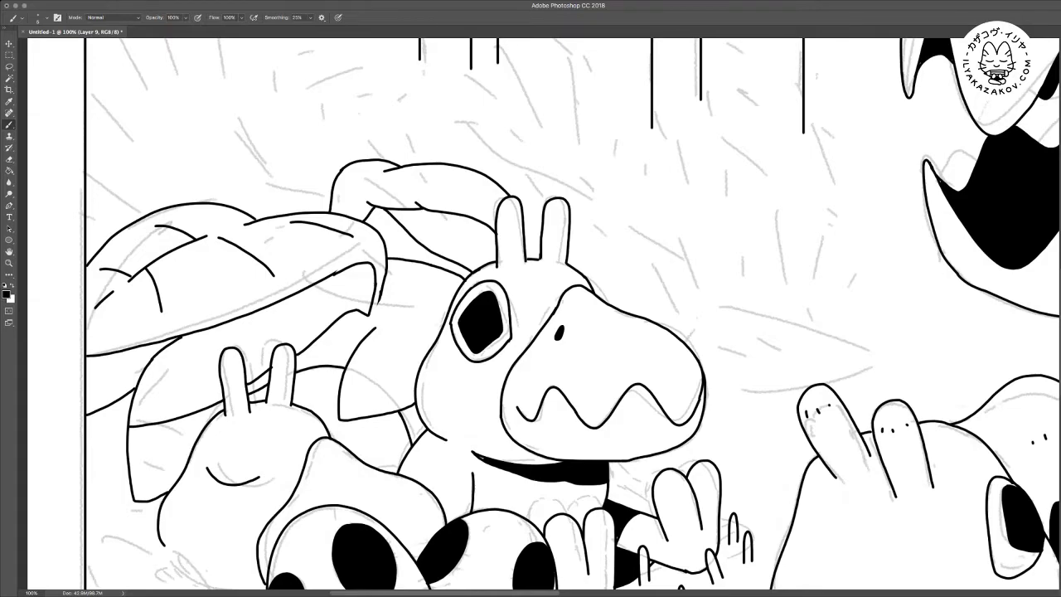
key(super+plus)
drag(390, 423, 729, 178)
mouse_move(493, 282)
mouse_down()
mouse_move(530, 310)
mouse_move(611, 295)
mouse_up()
scroll(539, 313, up, 2)
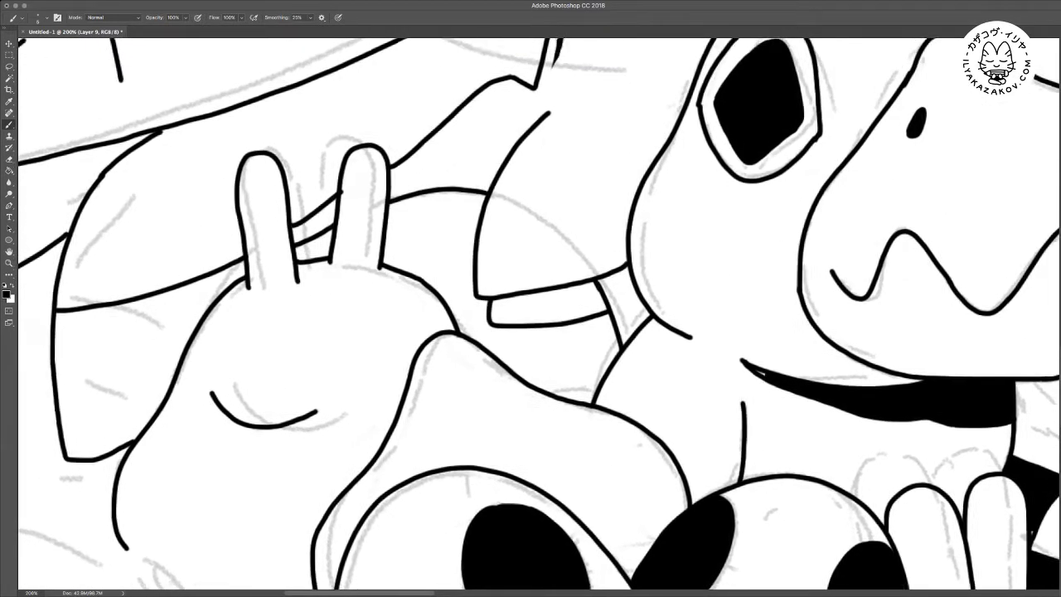
Ink the small leaf's midrib and veins, and close its curved top edge against the seated creature's head
scroll(539, 315, up, 10)
scroll(539, 315, right, 4)
mouse_move(450, 414)
mouse_down()
mouse_move(495, 342)
mouse_move(547, 306)
mouse_up()
drag(444, 359, 487, 357)
drag(495, 293, 545, 297)
drag(513, 347, 523, 415)
drag(572, 307, 574, 315)
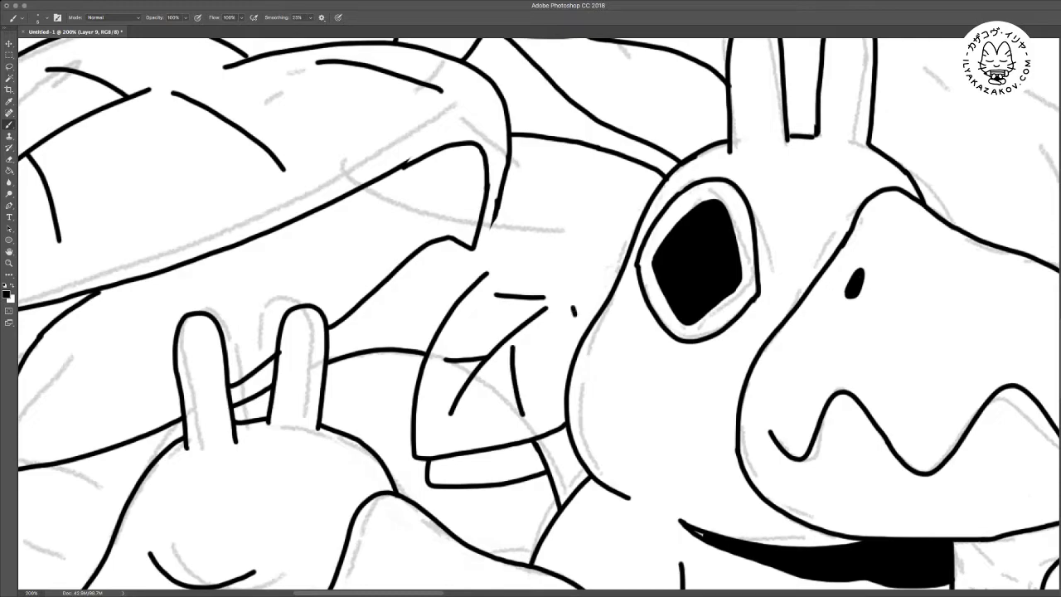
mouse_move(486, 277)
mouse_down()
mouse_move(544, 248)
mouse_move(627, 249)
mouse_up()
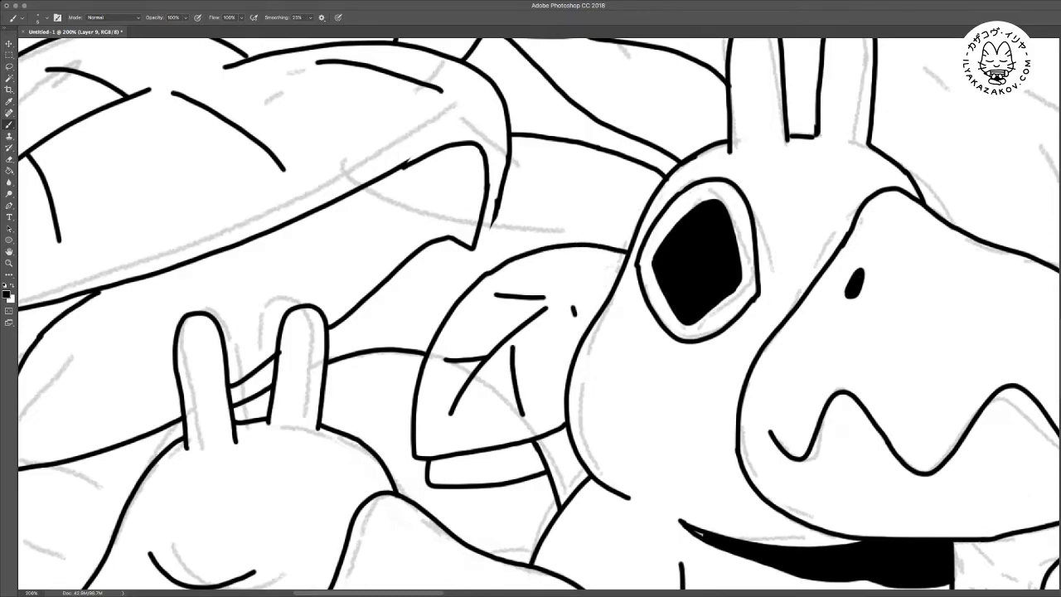
Select the shaded undersides of the large leaf, the rear leaf and the small leaf, fill them black, and deselect
key(ctrl+minus)
key(ctrl+minus)
key(ctrl+plus)
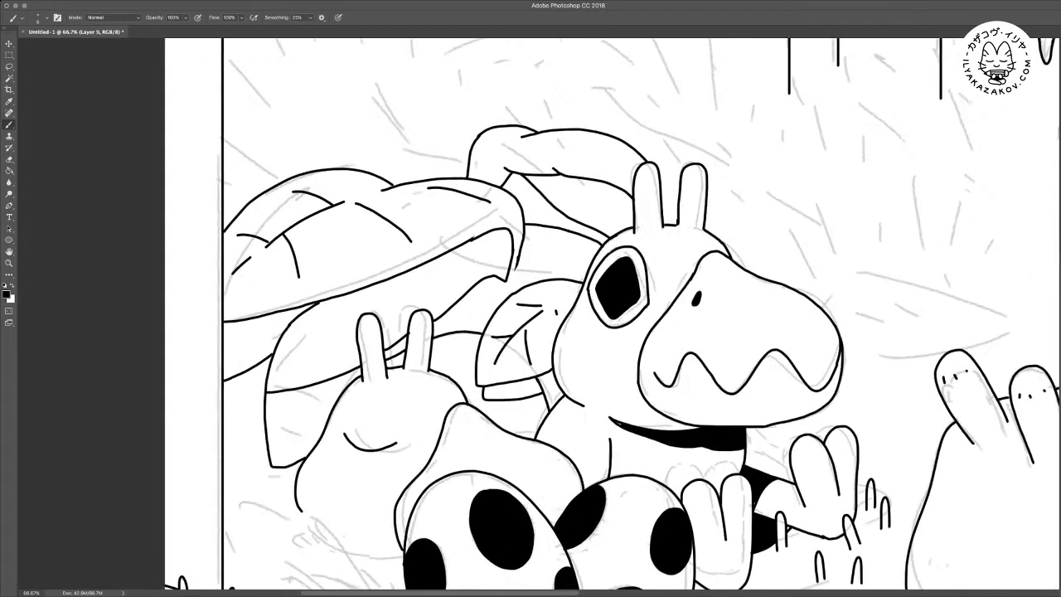
key(w)
shift+click(398, 297)
shift+click(584, 200)
key(g)
click(408, 290)
key(m)
key(ctrl+d)
Erase a narrow vertical gap through the large leaf and its black underside for a plant stem
key(super+minus)
key(super+minus)
key(super+minus)
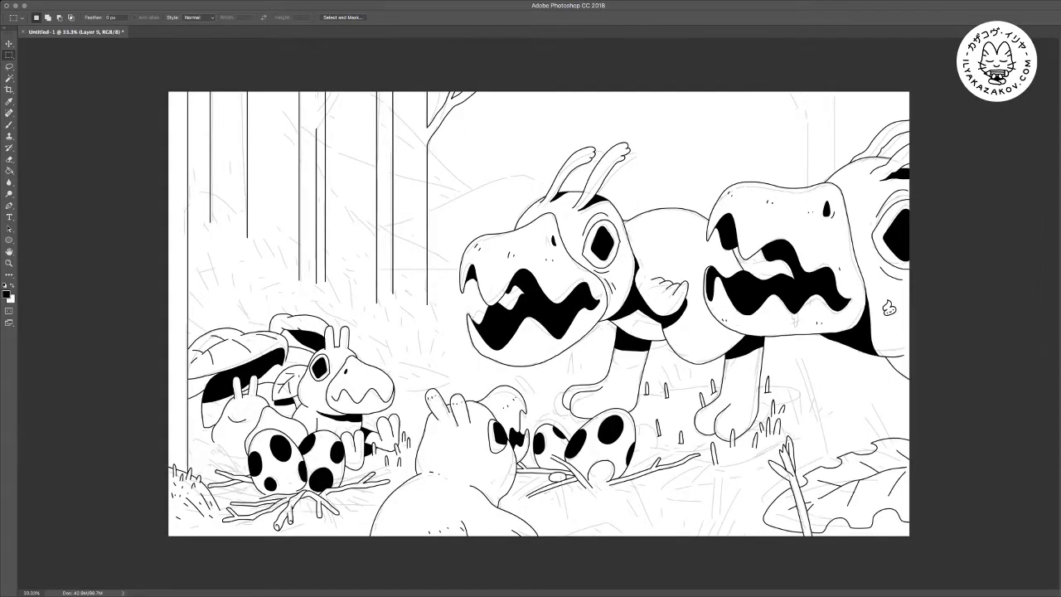
key(super+plus)
key(super+plus)
drag(414, 348, 721, 264)
key(e)
mouse_move(300, 350)
mouse_down()
mouse_move(297, 267)
mouse_move(884, 370)
mouse_up()
key(super+plus)
key(super+plus)
Ink the two long edges of a thin upright stem through the gap in the large leaf, rising above its top
key(b)
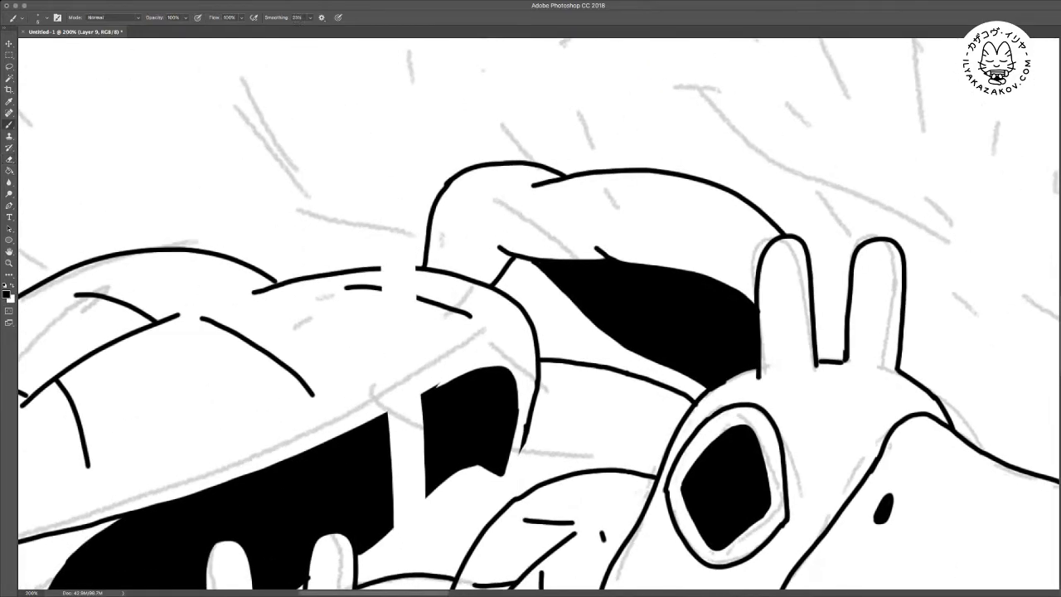
drag(396, 582, 380, 226)
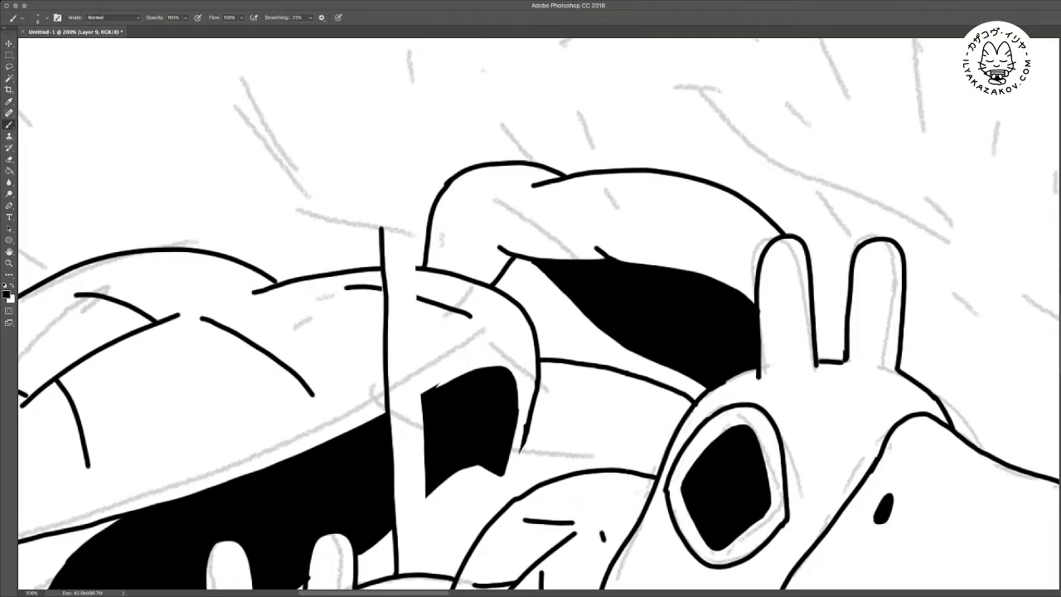
key(e)
key(b)
mouse_move(384, 268)
mouse_down()
mouse_move(385, 308)
mouse_move(381, 222)
mouse_up()
key(e)
key(b)
drag(383, 265, 373, 90)
drag(428, 574, 405, 89)
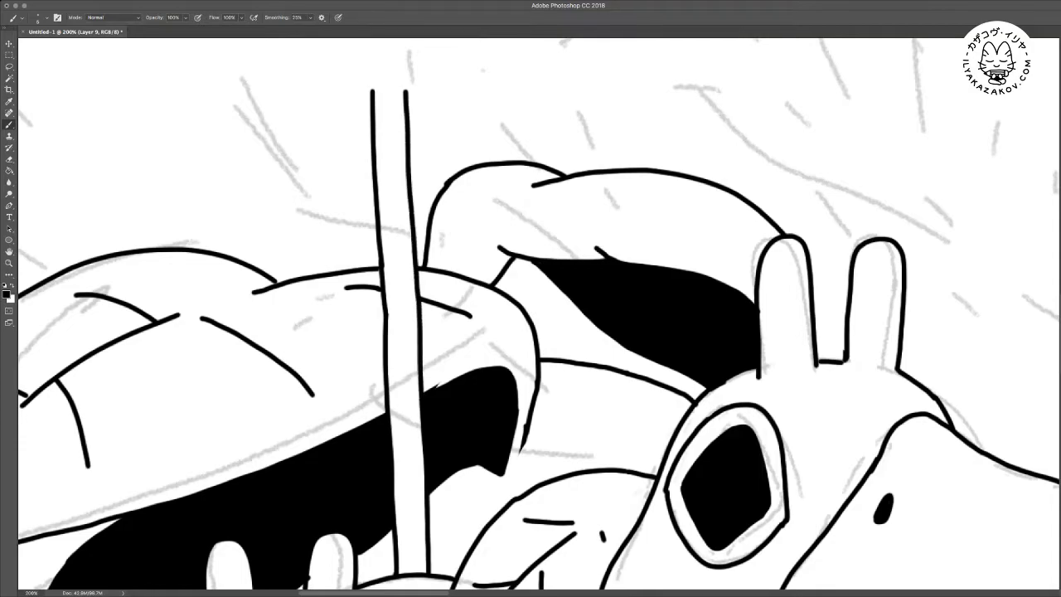
Erase a narrow vertical gap through the rear leaf and its black underside beside the seated creature's head
key(super+0)
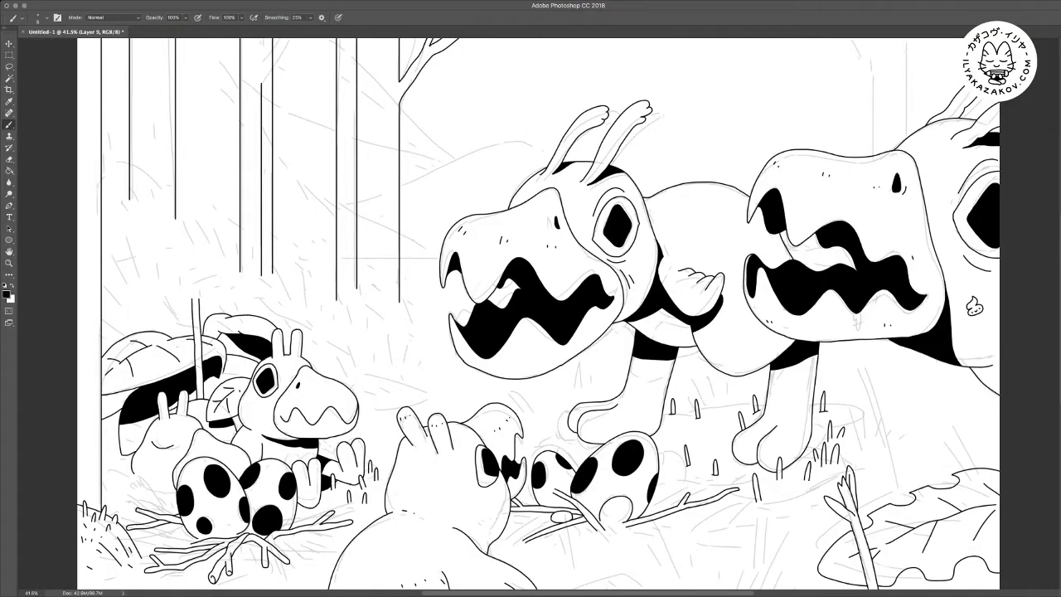
key(super+plus)
key(super+plus)
drag(100, 89, 438, 127)
scroll(599, 315, down, 3)
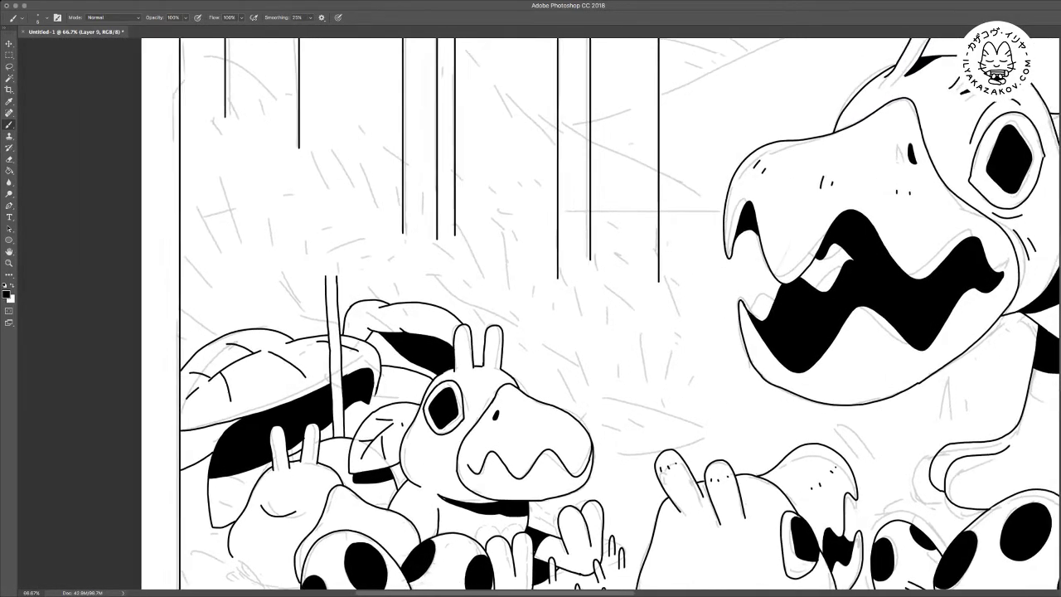
scroll(577, 316, down, 2)
scroll(577, 316, right, 3)
key(super+equal)
key(e)
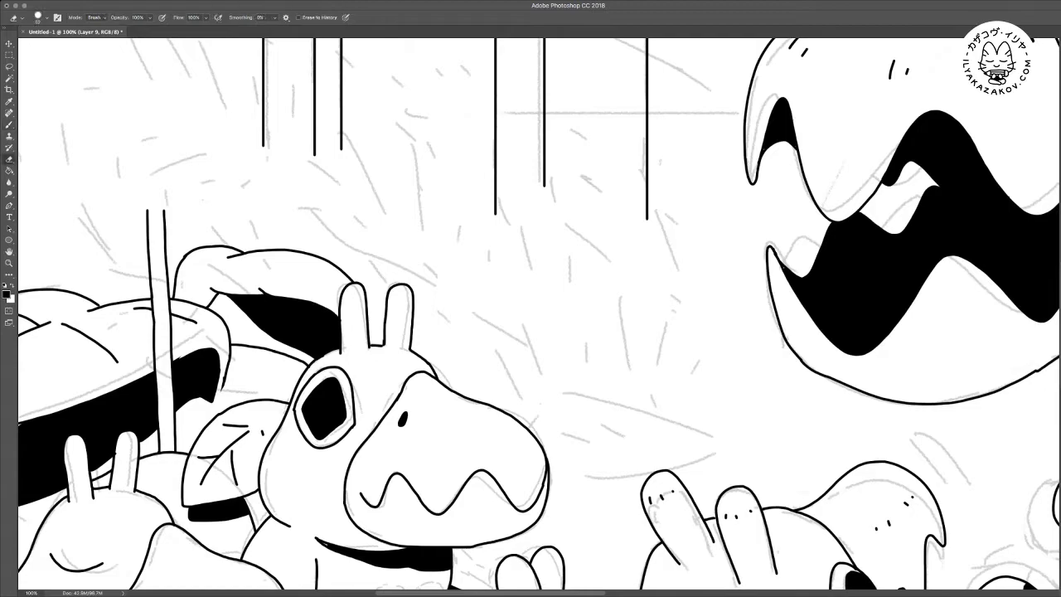
drag(271, 354, 278, 243)
Ink the two edges of a second upright stem through the gap in the rear leaf
key(b)
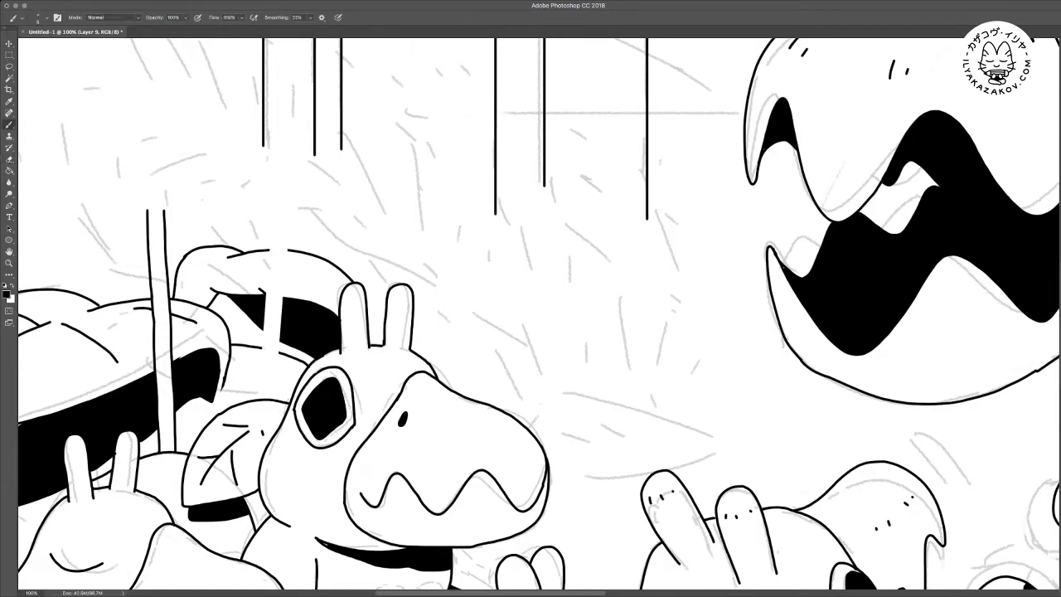
drag(259, 398, 271, 175)
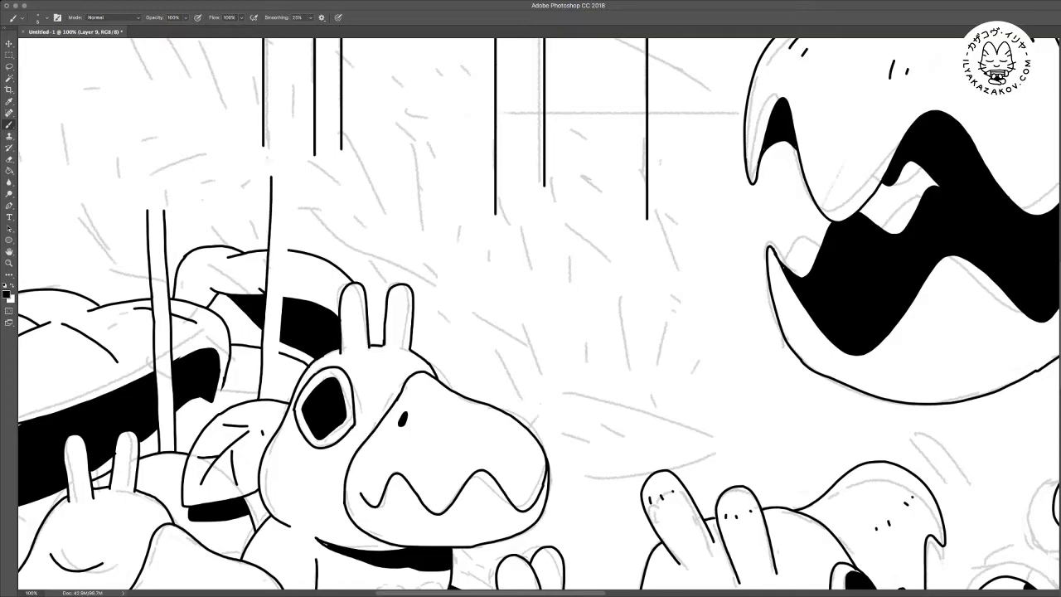
drag(273, 399, 292, 178)
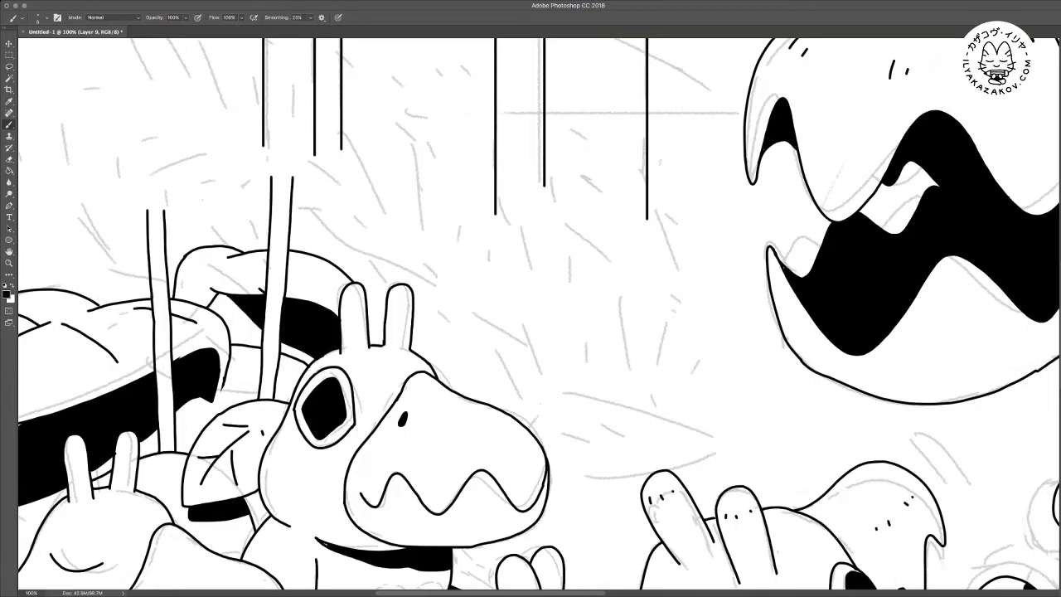
Add two pointed side shoots to the upper part of the first stem, reworking the stem edges where they join
mouse_move(348, 298)
mouse_down()
mouse_move(533, 234)
mouse_move(541, 268)
mouse_up()
key(super+plus)
mouse_move(398, 174)
mouse_down()
mouse_move(525, 485)
mouse_move(546, 458)
mouse_up()
key(e)
mouse_move(318, 328)
mouse_down()
mouse_move(315, 386)
mouse_move(374, 240)
mouse_move(372, 204)
mouse_move(303, 316)
mouse_move(292, 355)
mouse_move(282, 330)
mouse_move(284, 141)
mouse_up()
key(b)
mouse_move(314, 279)
mouse_down()
mouse_move(315, 300)
mouse_move(317, 136)
mouse_up()
key(e)
mouse_move(286, 432)
mouse_down()
mouse_move(287, 469)
mouse_move(249, 350)
mouse_move(244, 286)
mouse_move(263, 247)
mouse_move(278, 284)
mouse_up()
Ink small texture dots down the first stem, below the shoots and near its base
key(b)
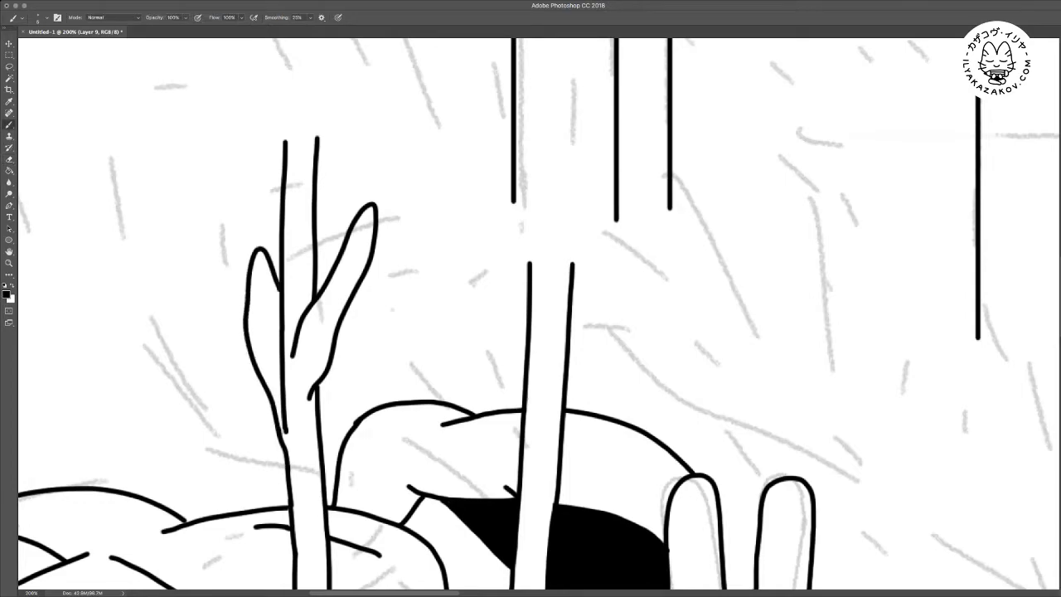
mouse_move(307, 456)
mouse_down()
mouse_move(269, 279)
mouse_move(271, 220)
mouse_up()
click(262, 234)
click(265, 252)
click(265, 275)
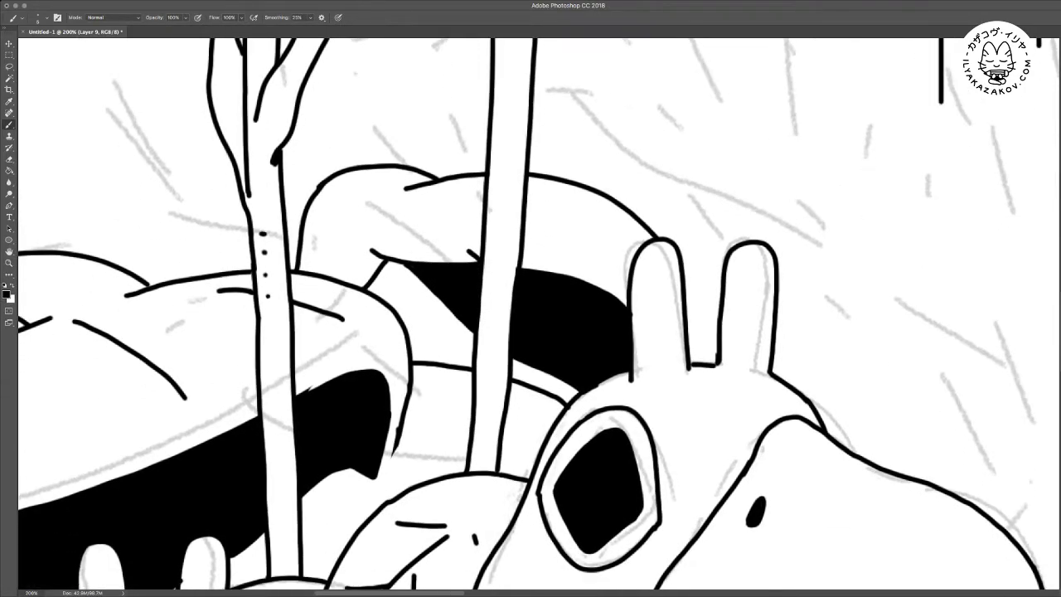
click(277, 494)
click(276, 477)
click(272, 448)
Ink small texture dots on the lower and upper parts of the second stem
drag(484, 415, 427, 496)
click(428, 499)
click(428, 470)
scroll(539, 315, up, 6)
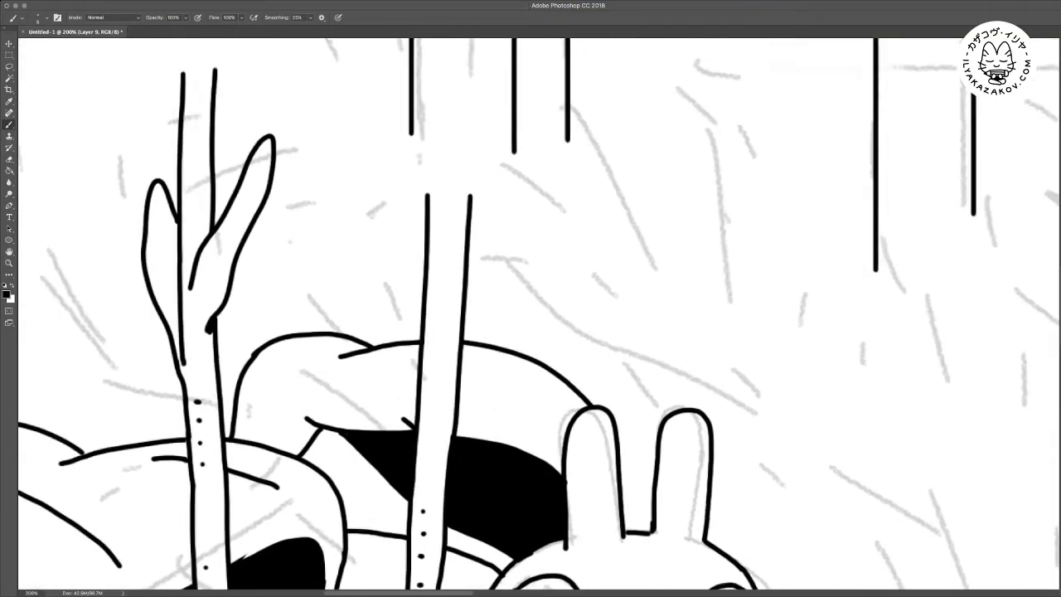
click(429, 339)
click(431, 317)
click(435, 298)
scroll(539, 315, up, 6)
scroll(539, 315, right, 1)
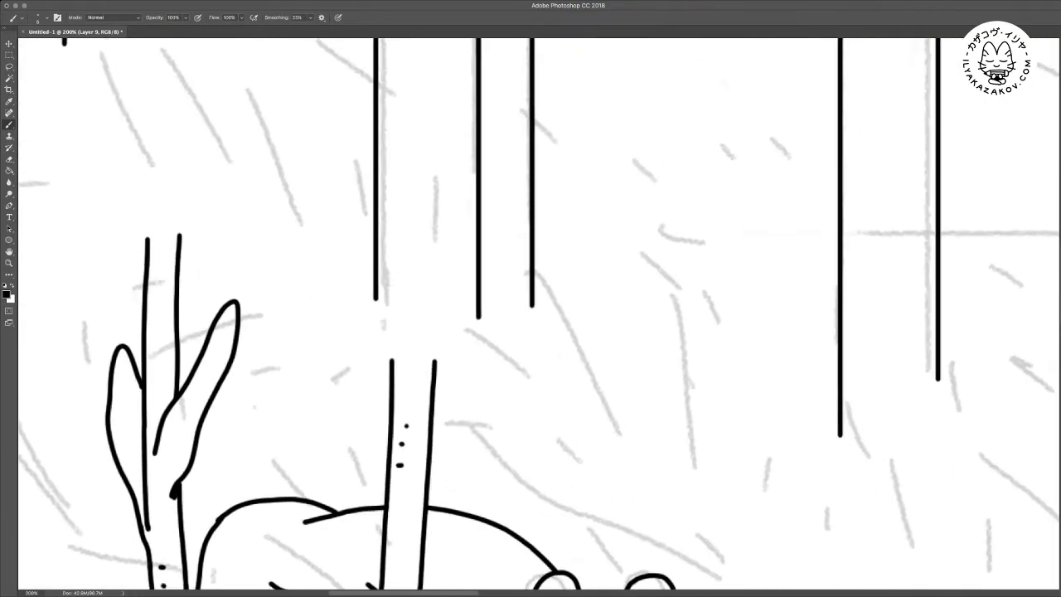
Extend the second stem upward and add two pointed side shoots, erasing the stem edges and dots they overlap
mouse_move(390, 383)
mouse_down()
mouse_move(373, 267)
mouse_move(377, 179)
mouse_move(390, 169)
mouse_up()
drag(392, 361, 412, 93)
drag(434, 361, 449, 94)
drag(392, 169, 401, 182)
key(e)
mouse_move(439, 270)
mouse_down()
mouse_move(425, 508)
mouse_move(452, 440)
mouse_move(456, 358)
mouse_move(454, 282)
mouse_move(435, 272)
mouse_move(399, 451)
mouse_up()
key(b)
key(e)
drag(405, 426, 405, 488)
key(b)
mouse_move(404, 419)
mouse_down()
mouse_move(397, 493)
mouse_move(443, 510)
mouse_move(471, 468)
mouse_up()
Ink two near-vertical edges of a third stem rising from behind the seated creature's head
key(super+0)
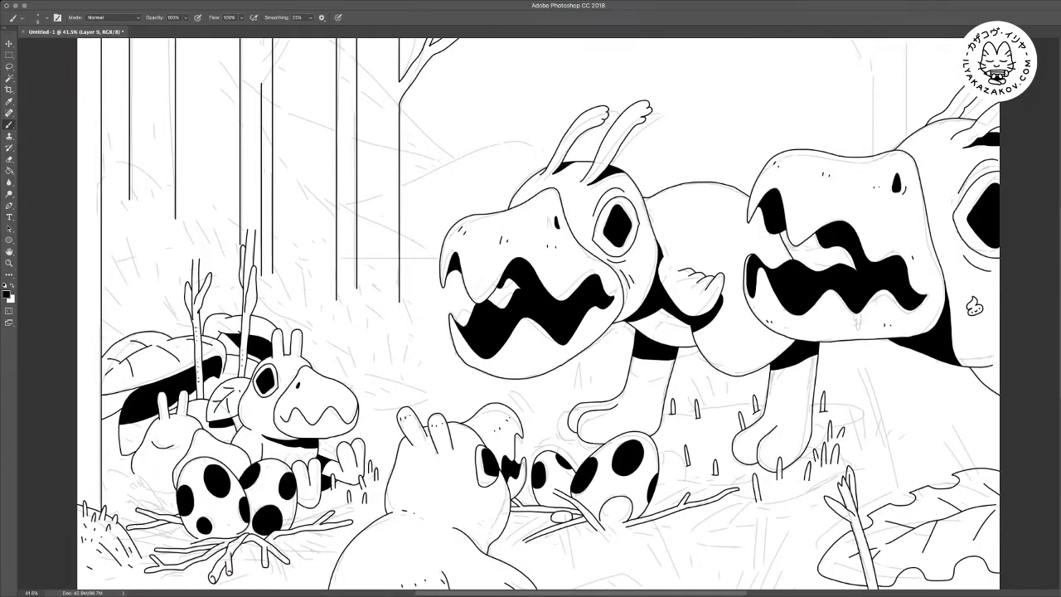
key(super+minus)
key(super+plus)
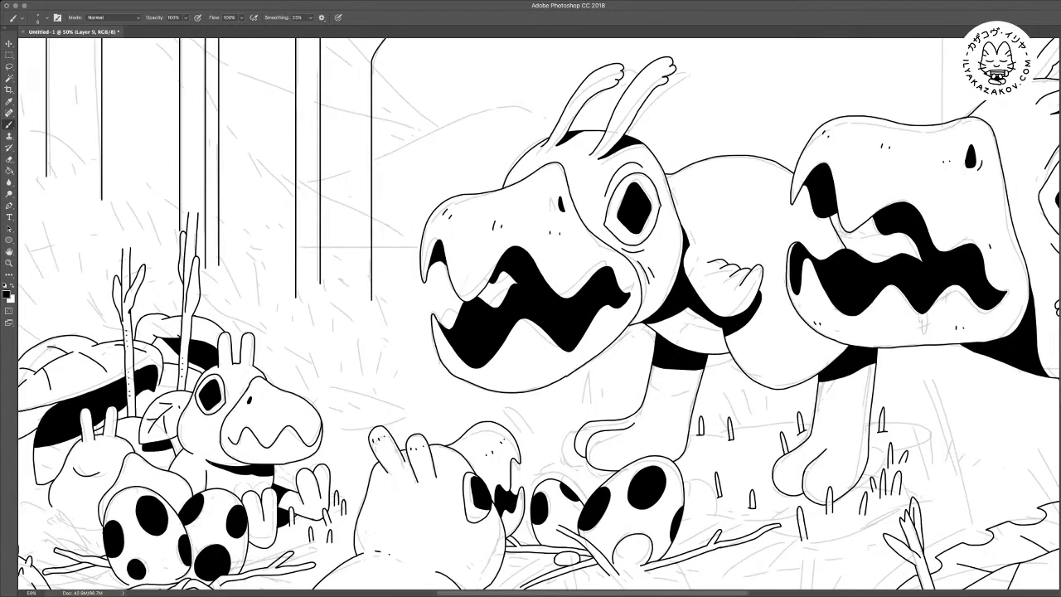
key(super+plus)
drag(398, 357, 668, 274)
scroll(530, 315, left, 3)
scroll(530, 315, up, 2)
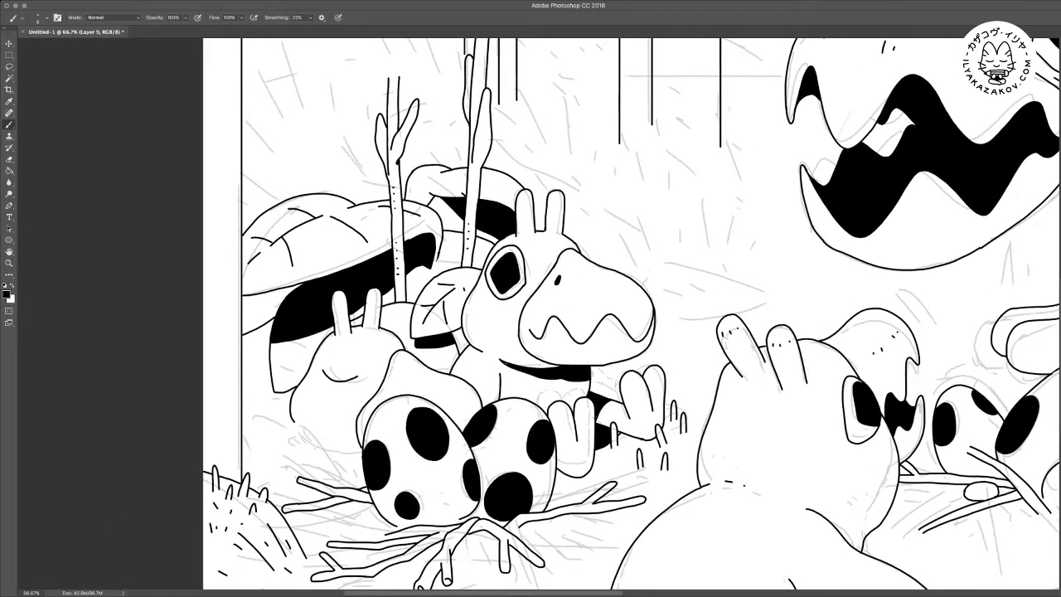
scroll(530, 315, up, 2)
scroll(530, 315, right, 1)
drag(534, 219, 535, 309)
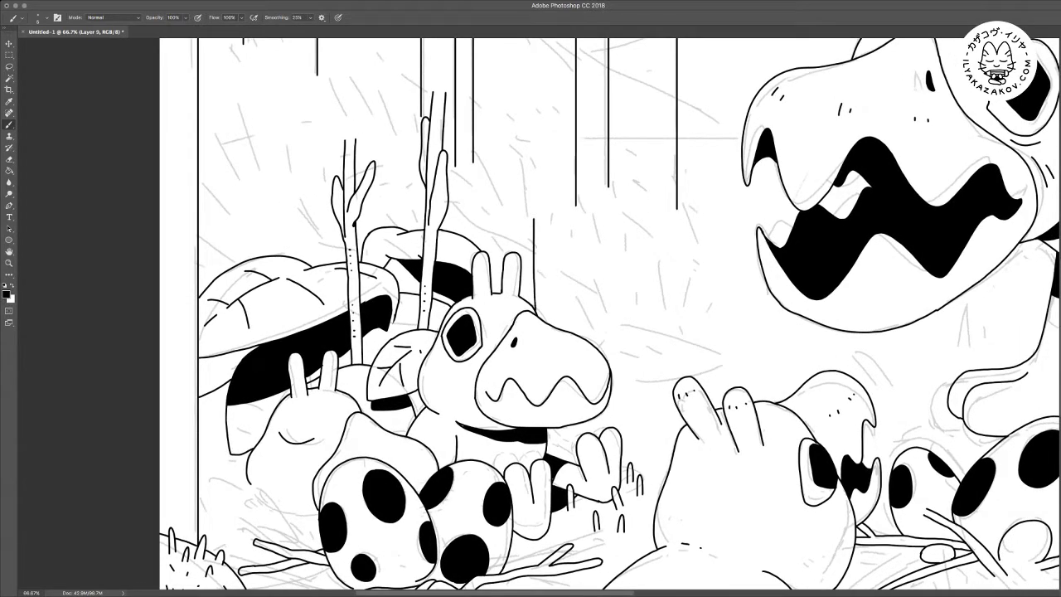
drag(544, 201, 547, 316)
Ink short veins on the hanging leaf section beside the sleeping creature and undo the last stray stroke
scroll(531, 315, down, 1)
scroll(531, 315, right, 1)
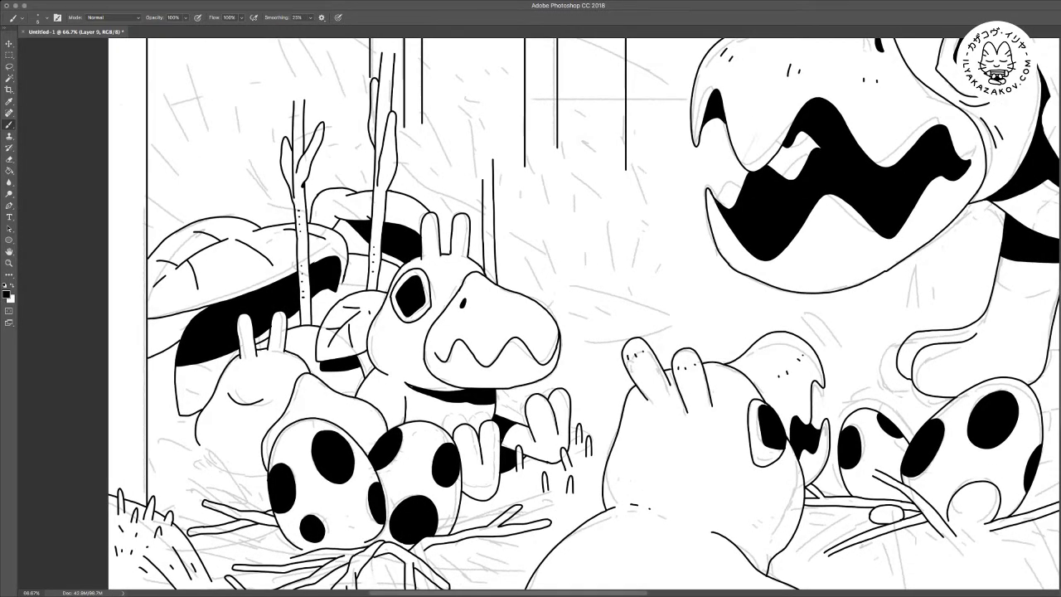
key(super+plus)
scroll(539, 313, left, 3)
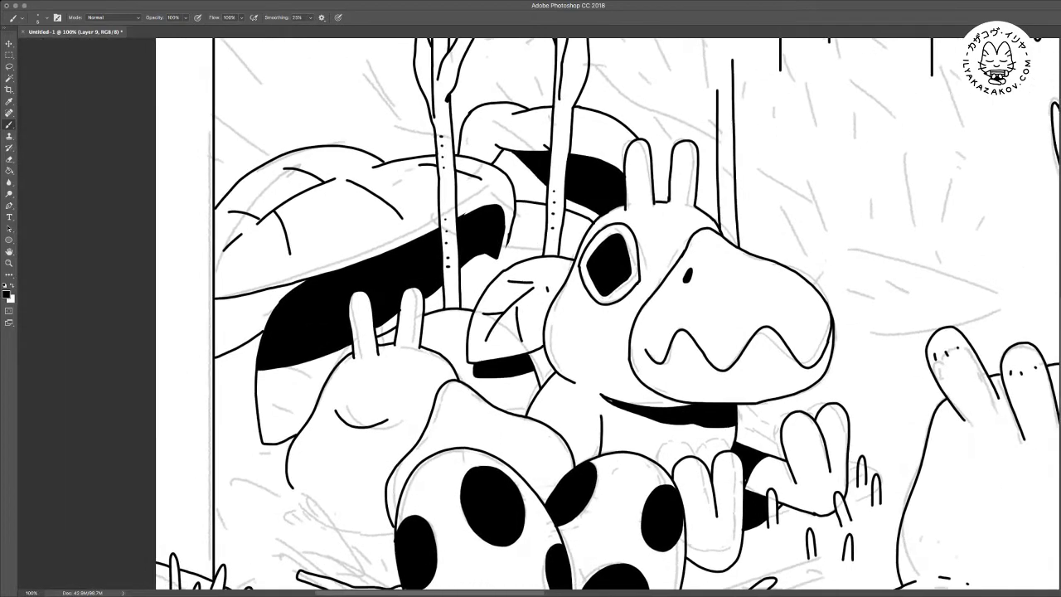
drag(483, 254, 468, 263)
scroll(530, 315, down, 1)
scroll(530, 315, left, 1)
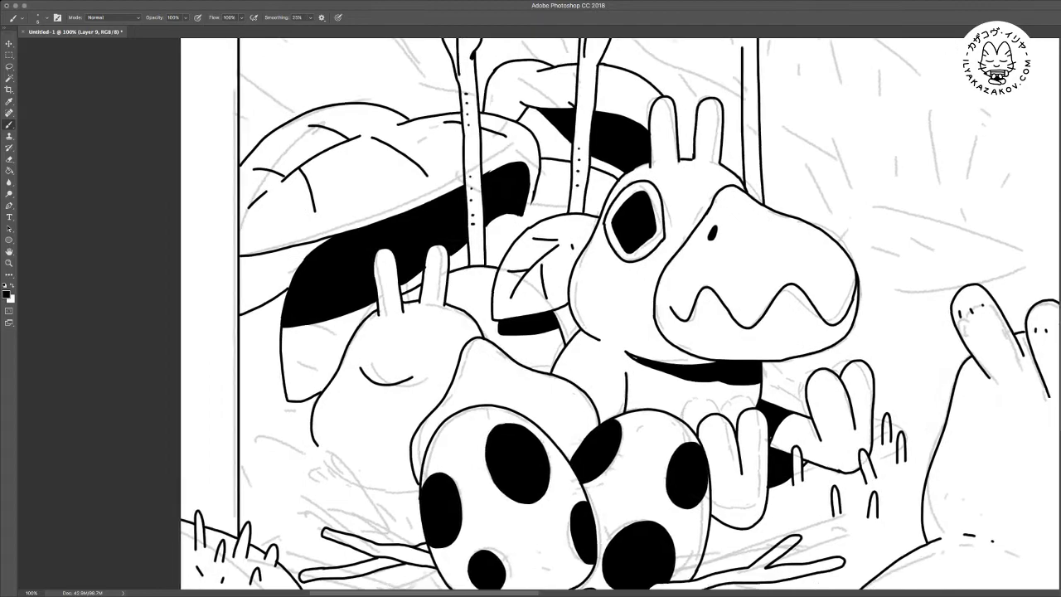
drag(305, 368, 335, 313)
mouse_move(295, 343)
mouse_down()
mouse_move(335, 329)
mouse_move(340, 338)
mouse_up()
drag(366, 304, 360, 311)
key(super+z)
Ink the ground edge with two grass blades below the sleeping creature and its lower body line reaching the egg
drag(531, 398, 515, 209)
mouse_move(266, 235)
mouse_down()
mouse_move(292, 249)
mouse_move(314, 233)
mouse_move(322, 270)
mouse_move(331, 263)
mouse_move(398, 334)
mouse_up()
drag(365, 297, 408, 308)
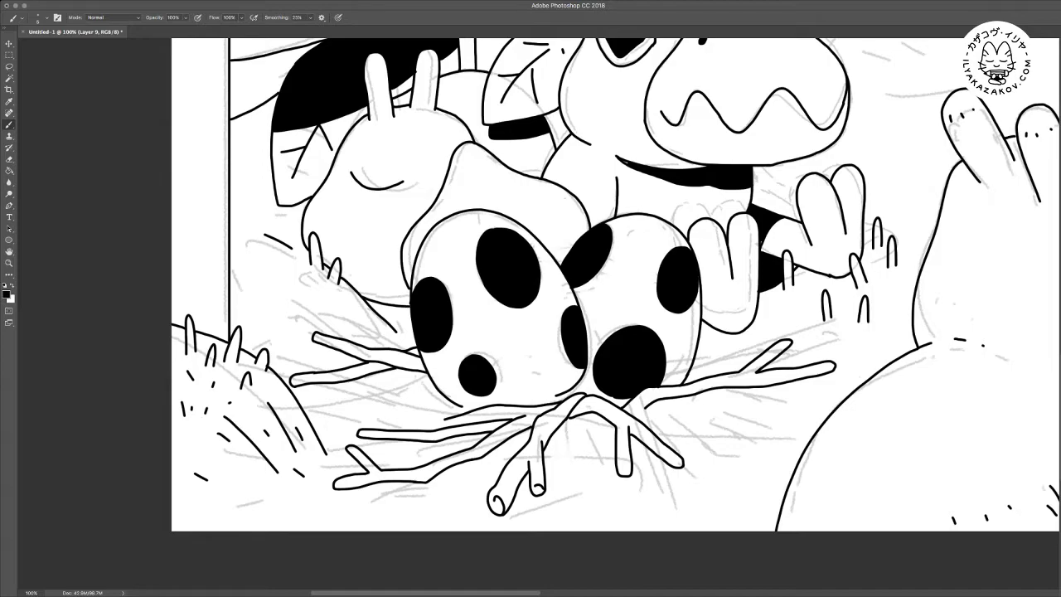
Ink grass blades, short dashes and a broken upper edge on the mound beside the sleeping creature, redoing the unsatisfactory edge strokes
mouse_move(238, 220)
mouse_down()
mouse_move(241, 195)
mouse_move(245, 221)
mouse_up()
mouse_move(248, 284)
mouse_down()
mouse_move(253, 251)
mouse_move(258, 281)
mouse_move(271, 264)
mouse_up()
drag(280, 258, 281, 266)
drag(241, 238, 266, 237)
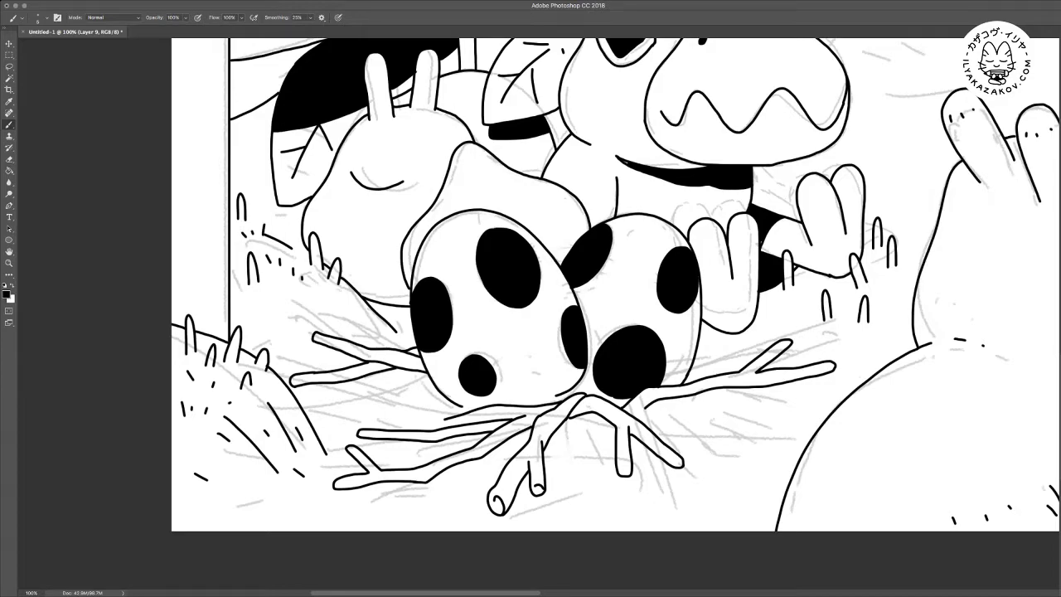
drag(248, 222, 299, 245)
key(ctrl+z)
key(ctrl+z)
key(ctrl+z)
drag(245, 221, 304, 246)
Ink a higher ground edge behind the sleeping creature with a grass blade and short marks, erasing the overlapping line
drag(762, 243, 748, 320)
drag(218, 244, 289, 313)
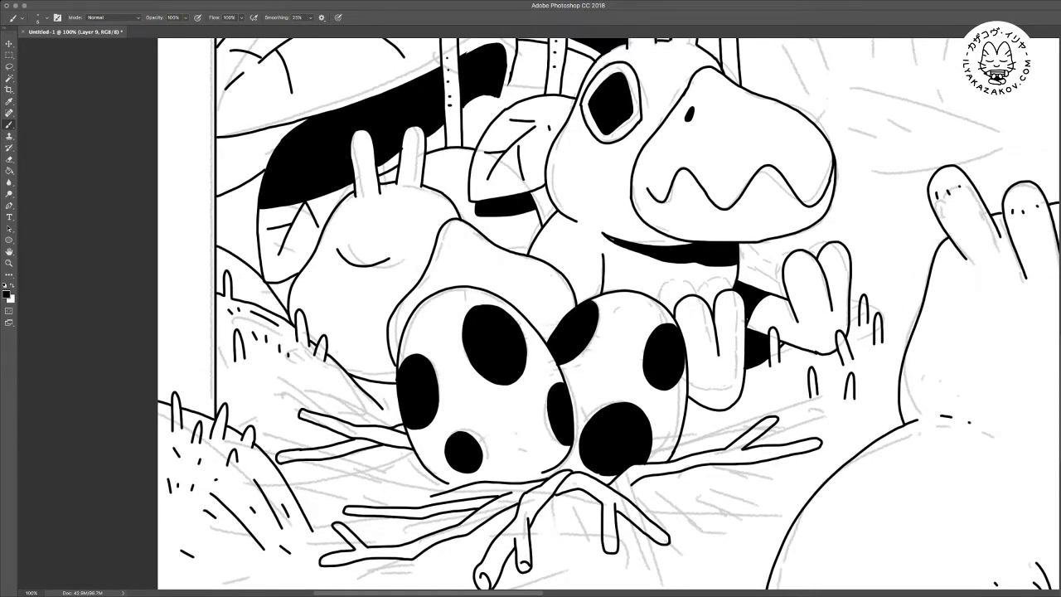
mouse_move(240, 256)
mouse_down()
mouse_move(255, 261)
mouse_move(243, 271)
mouse_up()
scroll(531, 315, down, 1)
drag(255, 281, 256, 285)
key(e)
mouse_move(233, 250)
mouse_down()
mouse_move(241, 255)
mouse_move(235, 238)
mouse_move(243, 264)
mouse_up()
key(b)
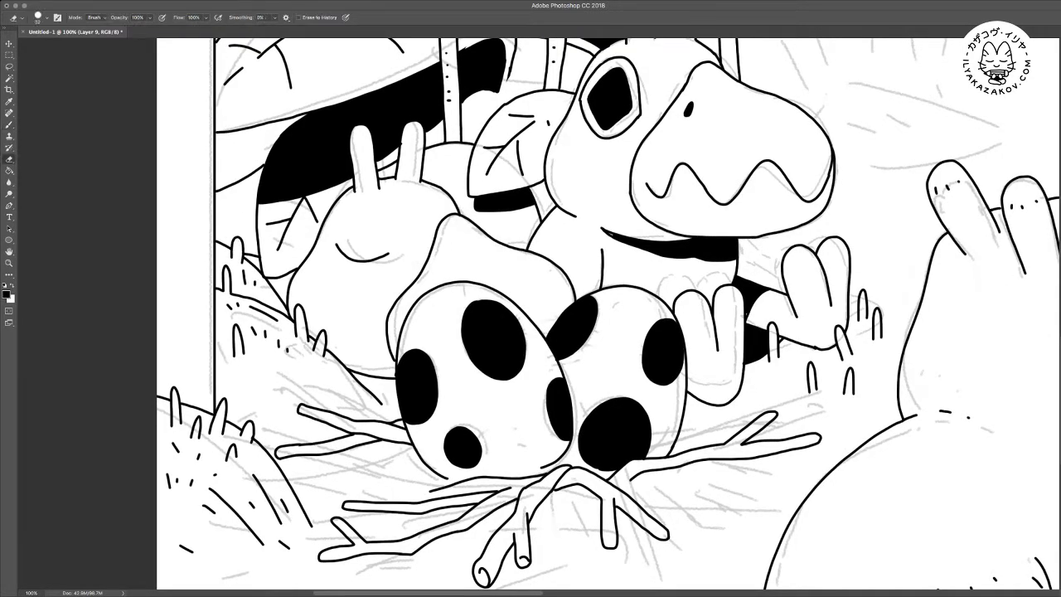
Add dots across the mound's slope and fill the gap between the trunk line and the front grassy mound with black
mouse_move(331, 381)
mouse_down()
mouse_move(282, 296)
mouse_move(226, 300)
mouse_up()
mouse_move(234, 291)
mouse_down()
mouse_move(236, 300)
mouse_move(203, 292)
mouse_move(172, 312)
mouse_move(192, 331)
mouse_up()
key(w)
shift+click(184, 334)
key(g)
click(184, 335)
key(b)
scroll(580, 290, up, 2)
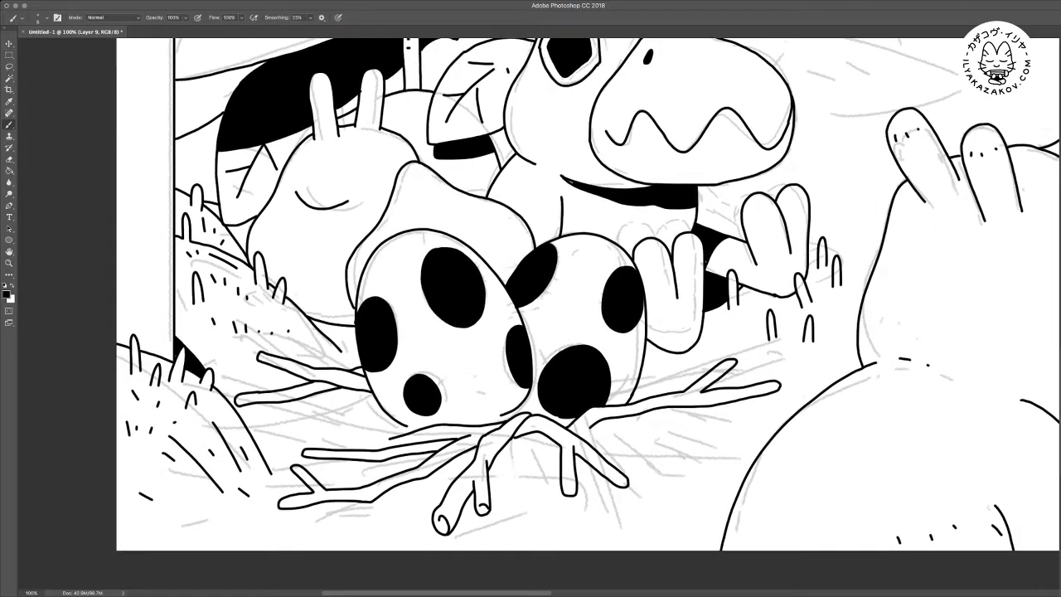
Examine the whole illustration and the inked nest area around the small creatures
scroll(589, 313, up, 3)
scroll(589, 314, left, 3)
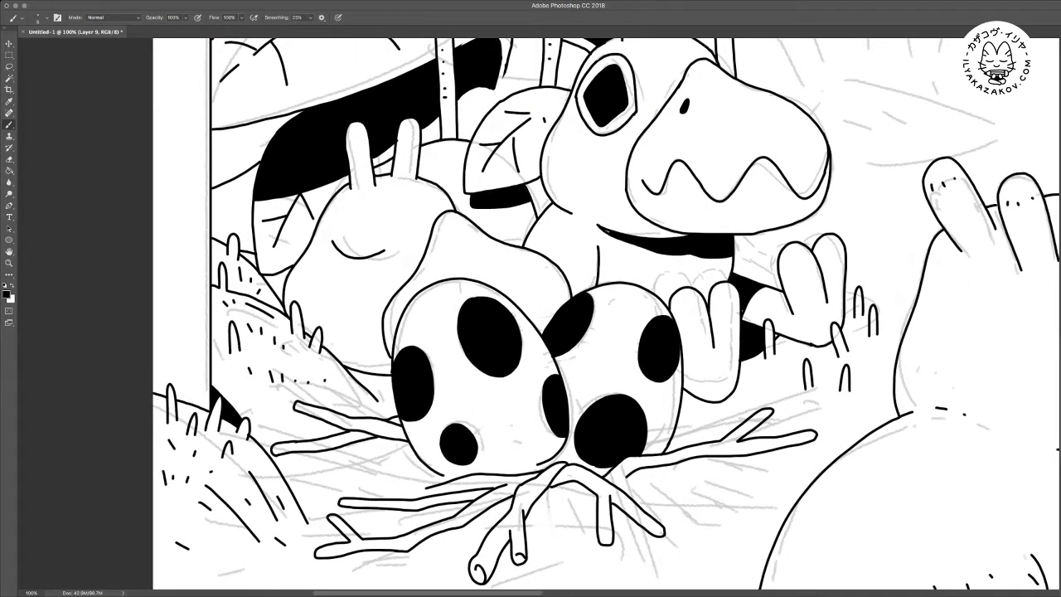
key(super+minus)
key(super+minus)
key(super+minus)
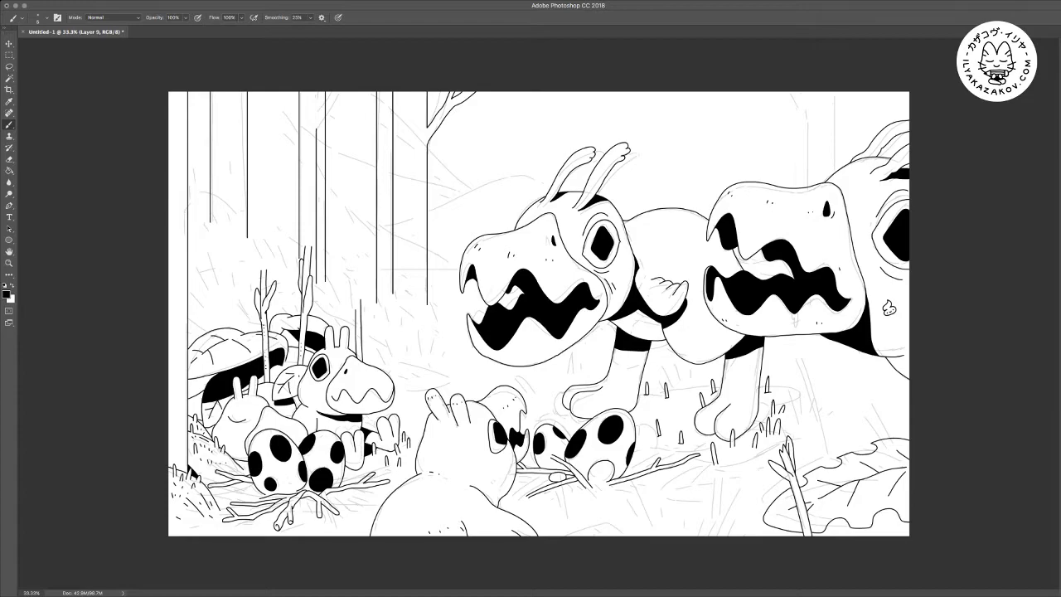
key(super+plus)
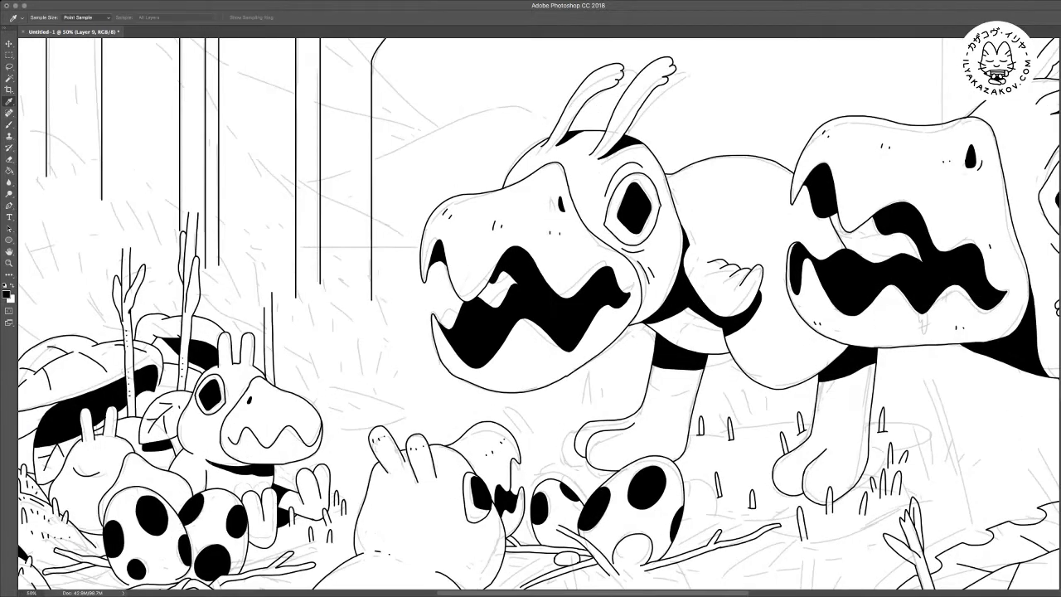
scroll(539, 314, left, 2)
scroll(539, 314, down, 1)
scroll(539, 313, left, 5)
scroll(539, 314, down, 3)
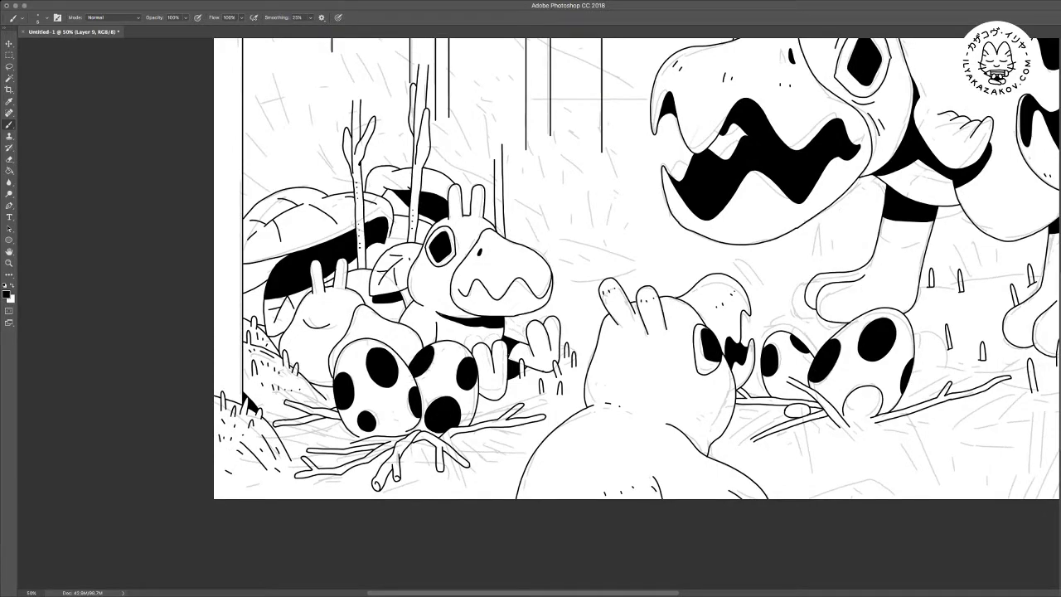
key(ctrl+minus)
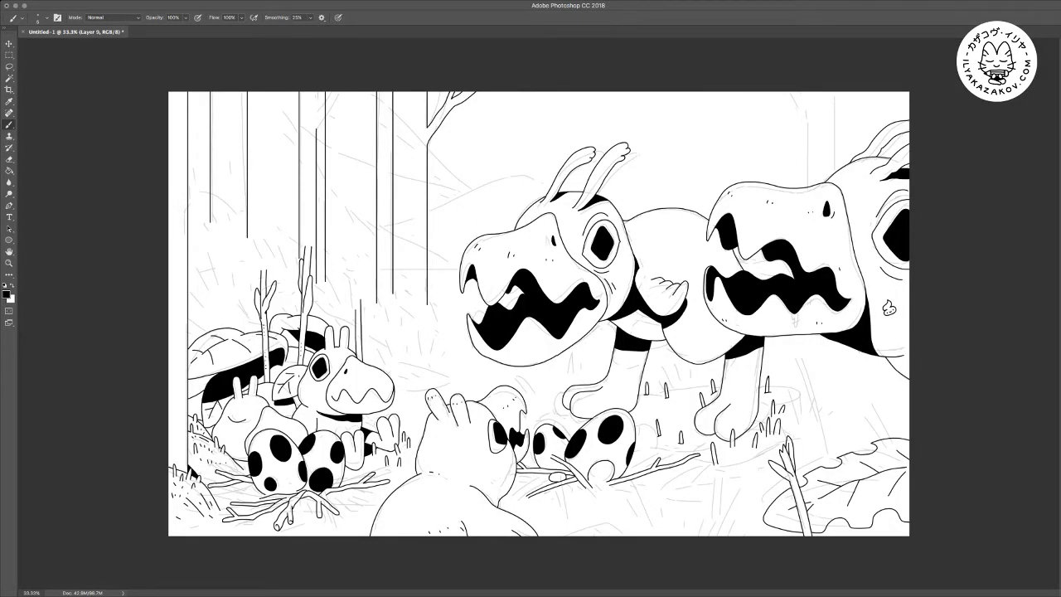
Ink two near-vertical edges of a new stem rising from behind the large leaf, beside the first forked stem
key(ctrl+plus)
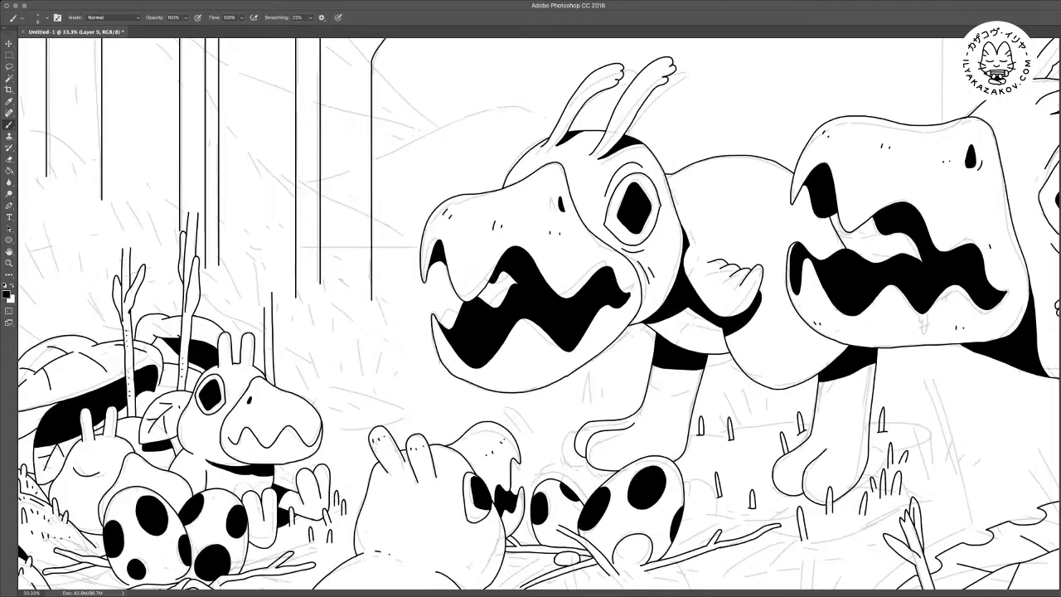
key(ctrl+plus)
scroll(539, 315, down, 3)
scroll(539, 315, left, 2)
scroll(539, 315, left, 5)
scroll(539, 315, down, 1)
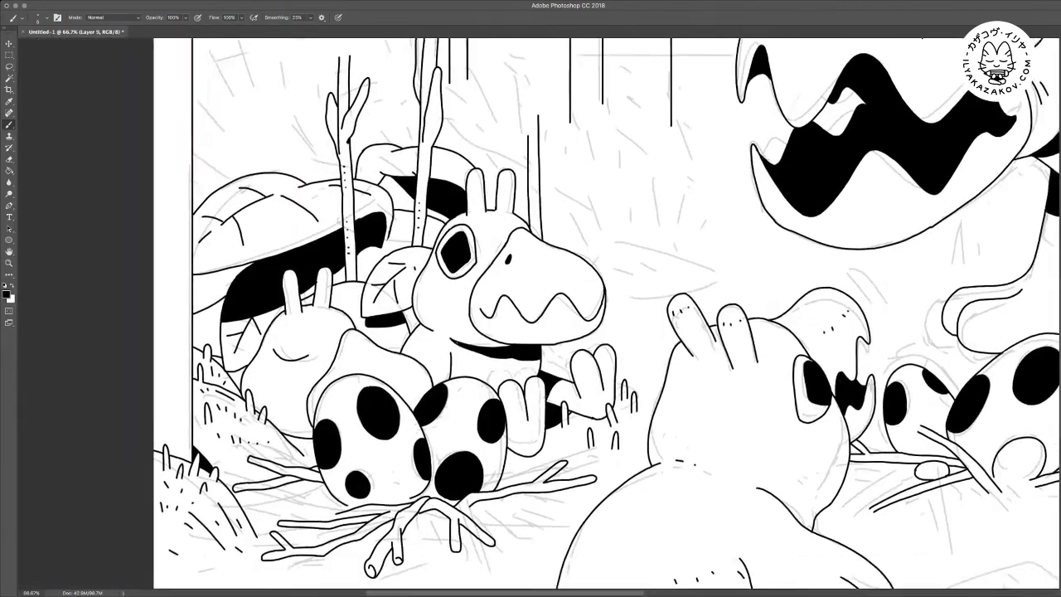
scroll(630, 315, up, 5)
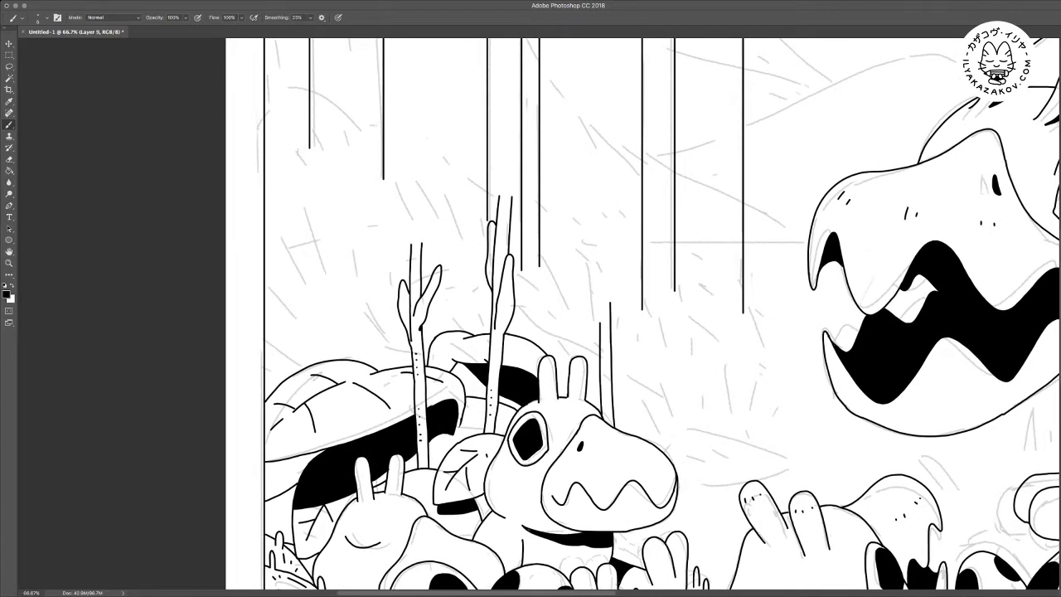
drag(376, 364, 371, 226)
drag(363, 365, 356, 220)
scroll(630, 315, down, 5)
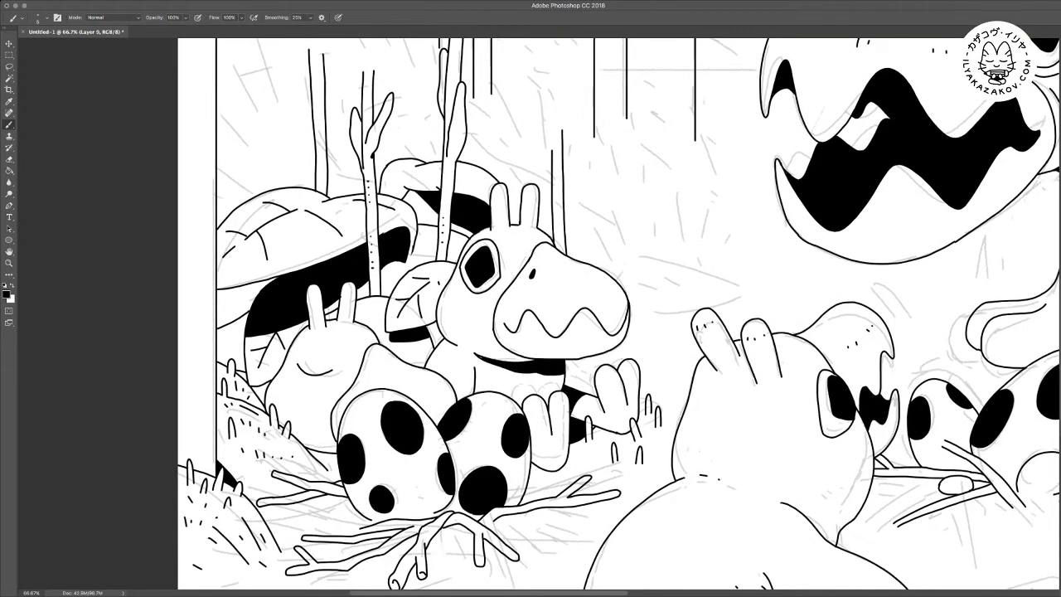
Extend the stem behind the seated creature's head upward and add a rounded side shoot on each side
key(super+plus)
scroll(539, 314, up, 10)
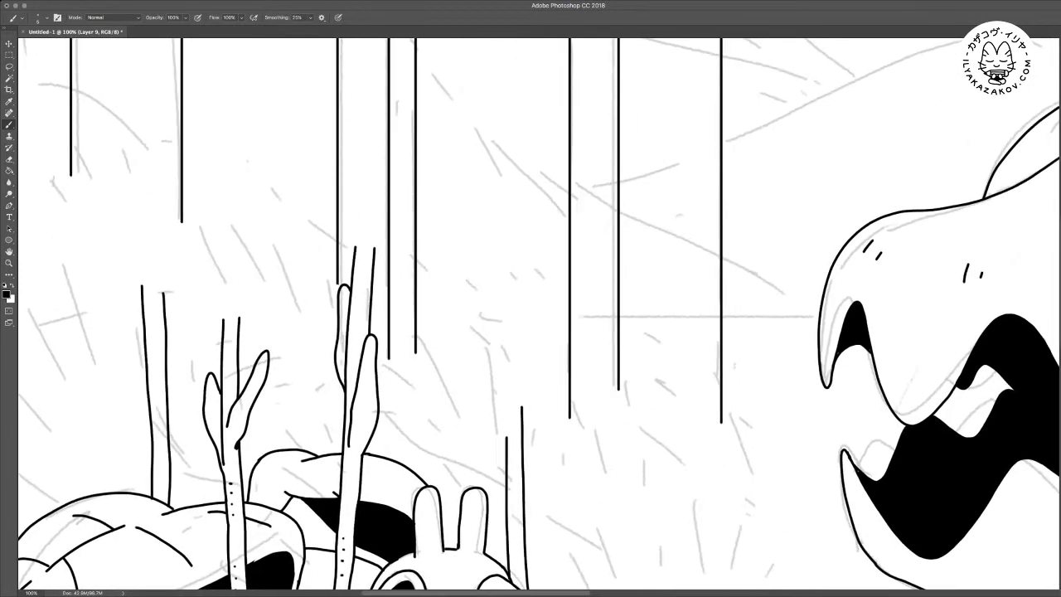
key(super+plus)
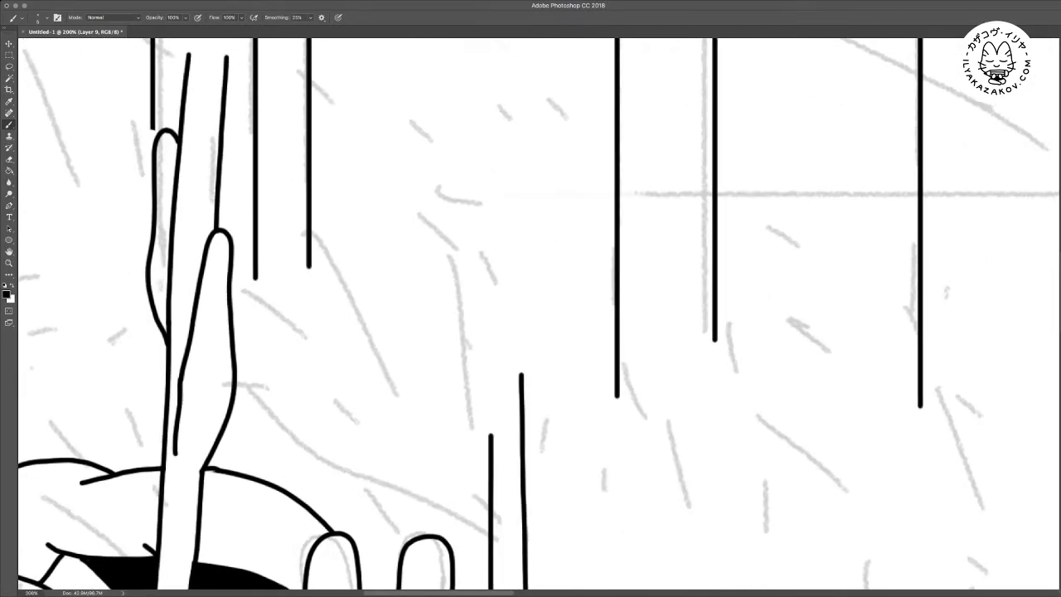
mouse_move(490, 435)
mouse_down()
mouse_move(468, 382)
mouse_move(463, 237)
mouse_move(478, 204)
mouse_move(496, 253)
mouse_move(510, 390)
mouse_move(523, 340)
mouse_move(515, 71)
mouse_up()
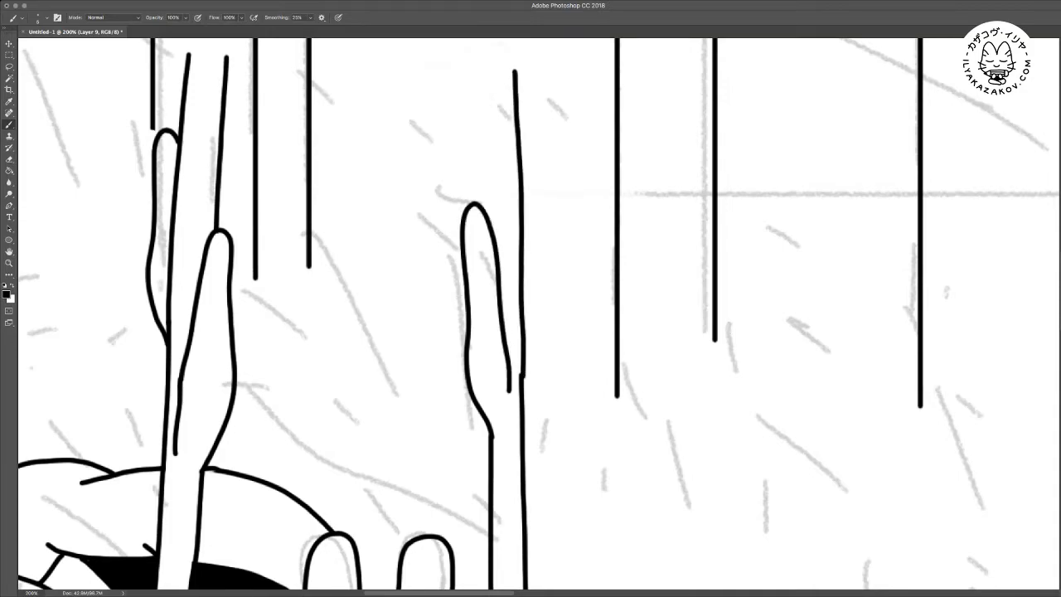
mouse_move(524, 382)
mouse_down()
mouse_move(548, 241)
mouse_move(542, 222)
mouse_move(524, 242)
mouse_up()
scroll(538, 315, up, 5)
drag(475, 350, 461, 199)
key(ctrl+minus)
key(ctrl+minus)
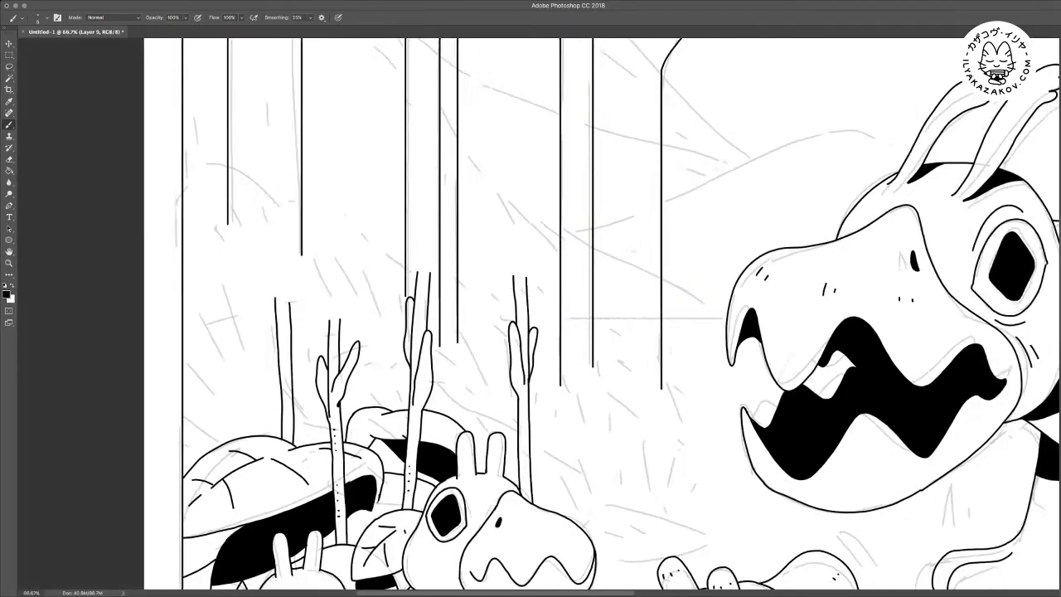
key(ctrl+minus)
key(ctrl+minus)
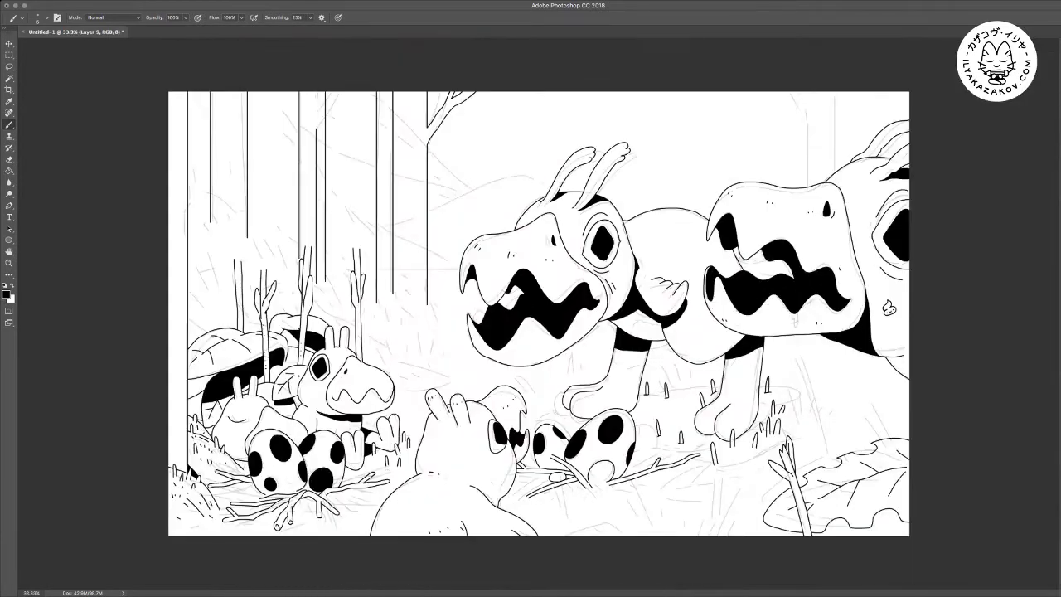
Ink two short veins on the lower leaf section beneath the large leaf, next to the outermost trunk line
key(ctrl+plus)
drag(448, 331, 630, 284)
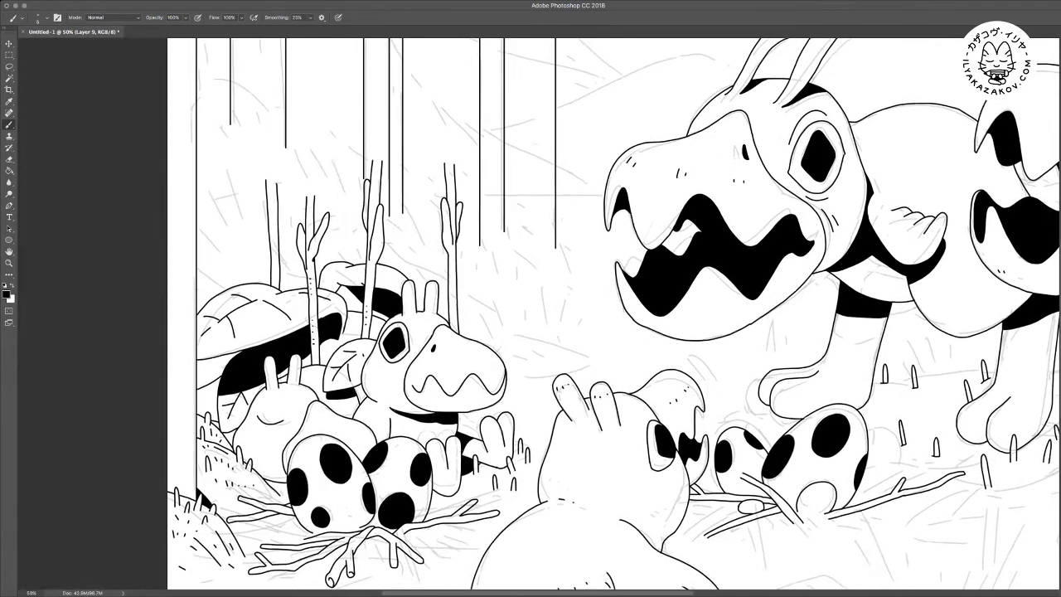
key(ctrl+plus)
key(ctrl+plus)
drag(364, 348, 829, 284)
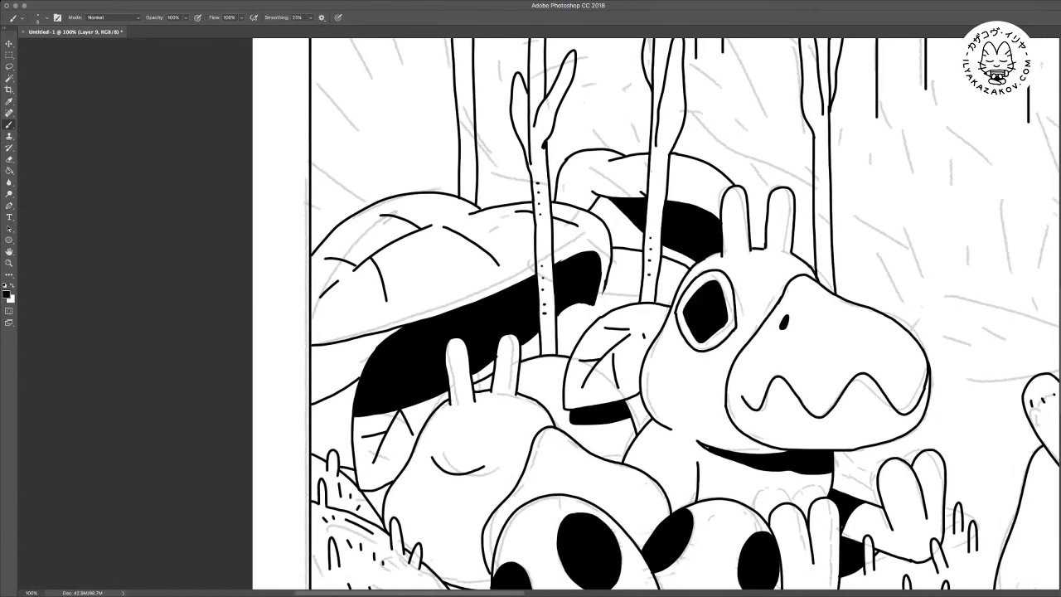
drag(325, 348, 329, 378)
drag(361, 339, 364, 347)
scroll(539, 315, right, 1)
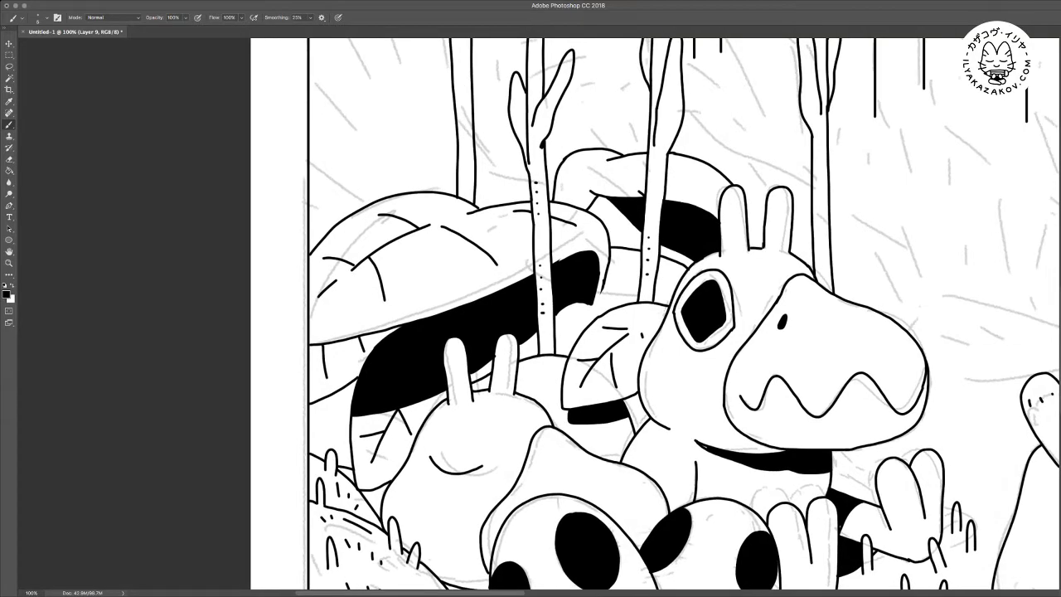
Ink stem edges beneath the large leaf near the outermost trunk line and fill the gap beside them with black
drag(327, 399, 330, 449)
key(super+z)
drag(320, 400, 321, 454)
drag(337, 395, 338, 461)
key(w)
click(328, 406)
key(alt+BackSpace)
key(m)
Ink the two edges of the outermost stem rising above the large leaf
scroll(655, 315, up, 5)
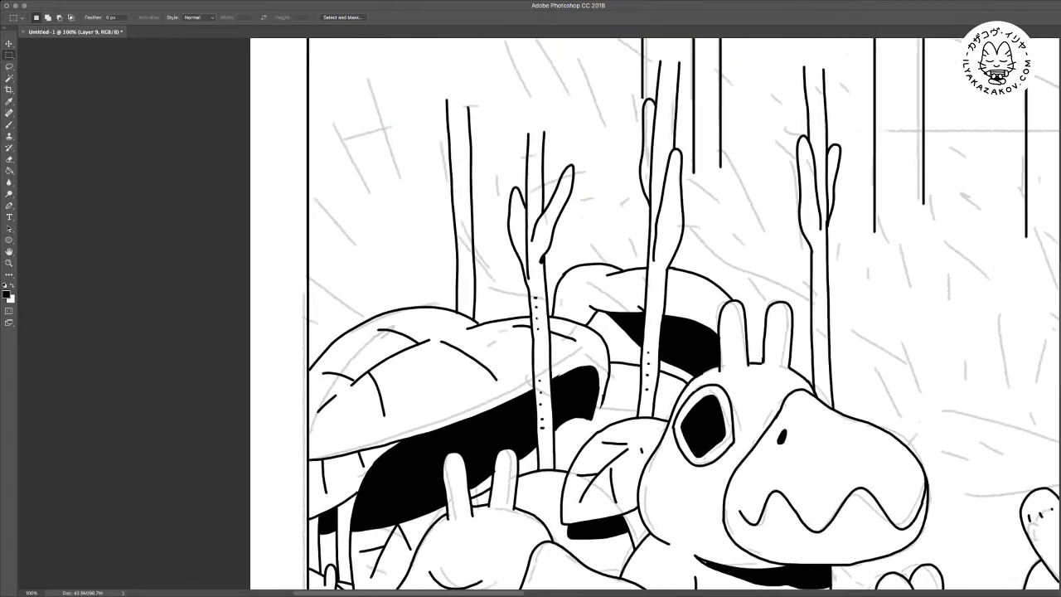
key(b)
drag(318, 358, 333, 147)
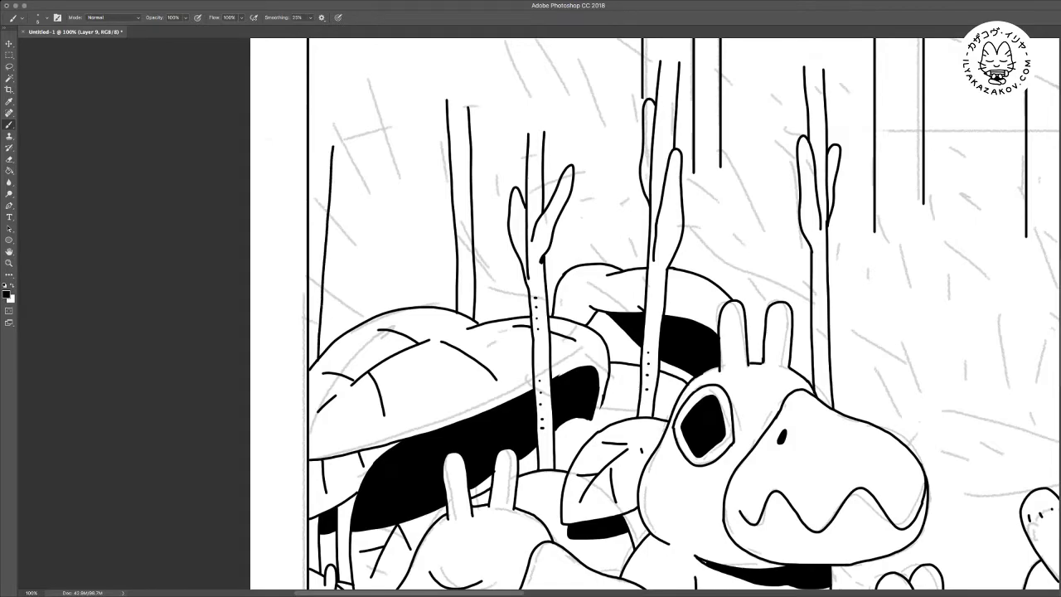
drag(336, 338, 342, 214)
Add a rounded side shoot to each of the two outermost stems, erasing the stem edges they overlap
scroll(342, 214, up, 6)
key(super+plus)
scroll(539, 315, left, 3)
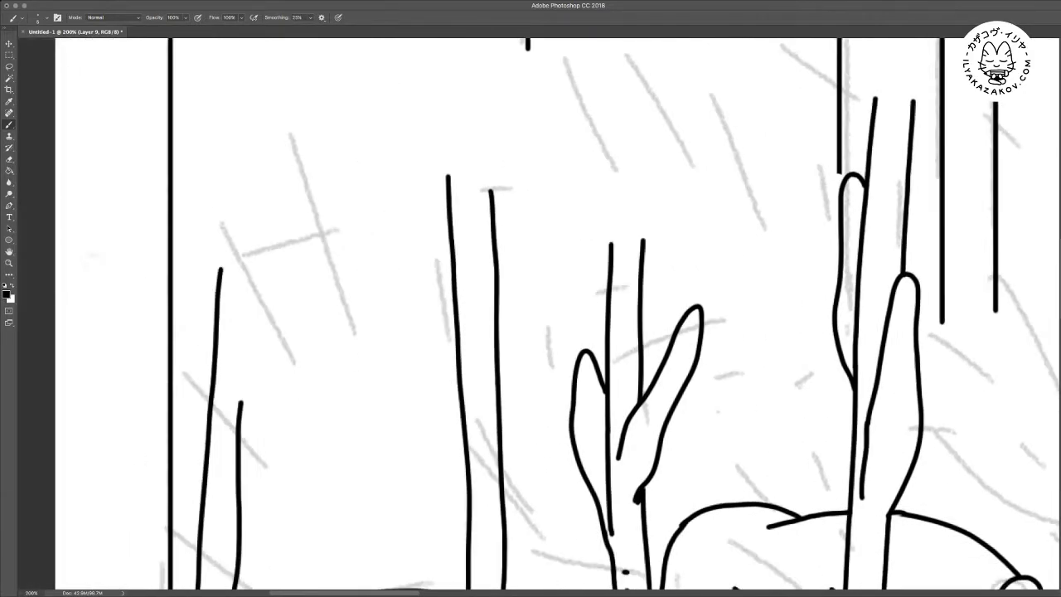
key(e)
mouse_move(498, 267)
mouse_down()
mouse_move(501, 428)
mouse_move(486, 336)
mouse_move(502, 244)
mouse_move(537, 220)
mouse_move(520, 414)
mouse_move(496, 428)
mouse_up()
mouse_move(236, 401)
mouse_down()
mouse_move(289, 294)
mouse_move(299, 247)
mouse_move(290, 221)
mouse_move(233, 335)
mouse_up()
mouse_move(266, 464)
mouse_down()
mouse_move(320, 274)
mouse_move(292, 343)
mouse_up()
key(e)
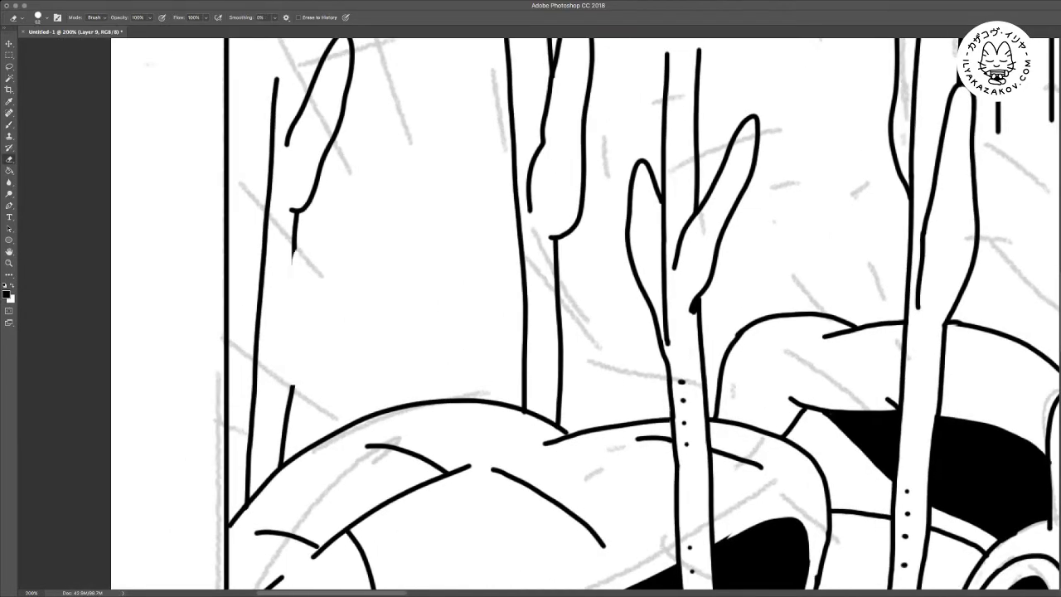
Redraw the broken edge of the outermost stem, extend both edges upward and add a second side shoot
drag(292, 384, 285, 429)
key(b)
mouse_move(293, 249)
mouse_down()
mouse_move(282, 444)
mouse_move(229, 401)
mouse_move(245, 233)
mouse_up()
scroll(531, 315, up, 7)
scroll(531, 315, right, 2)
drag(235, 377, 263, 155)
drag(267, 383, 292, 160)
drag(244, 235, 252, 230)
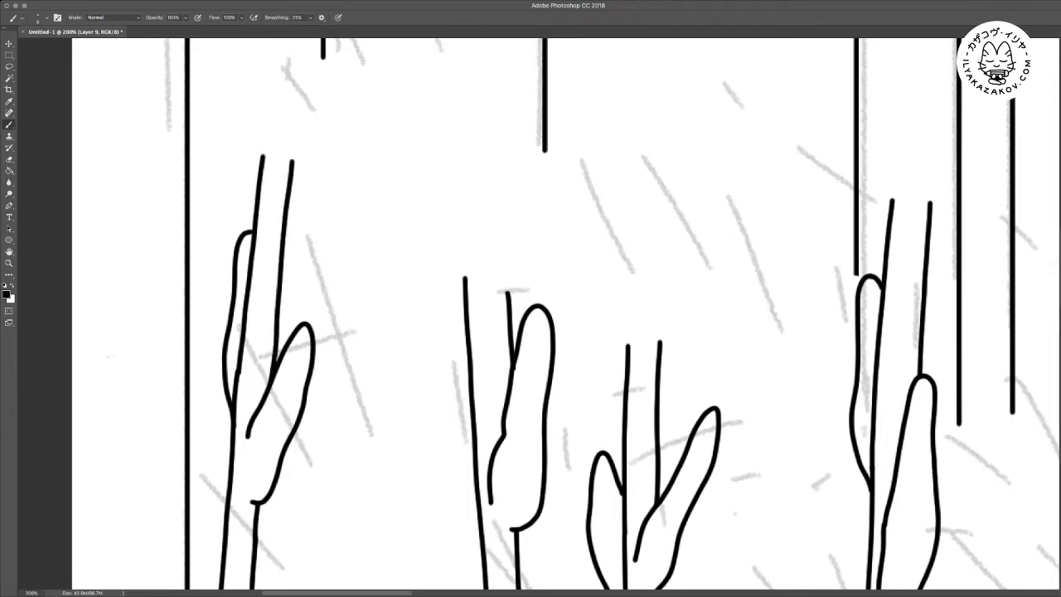
key(super+minus)
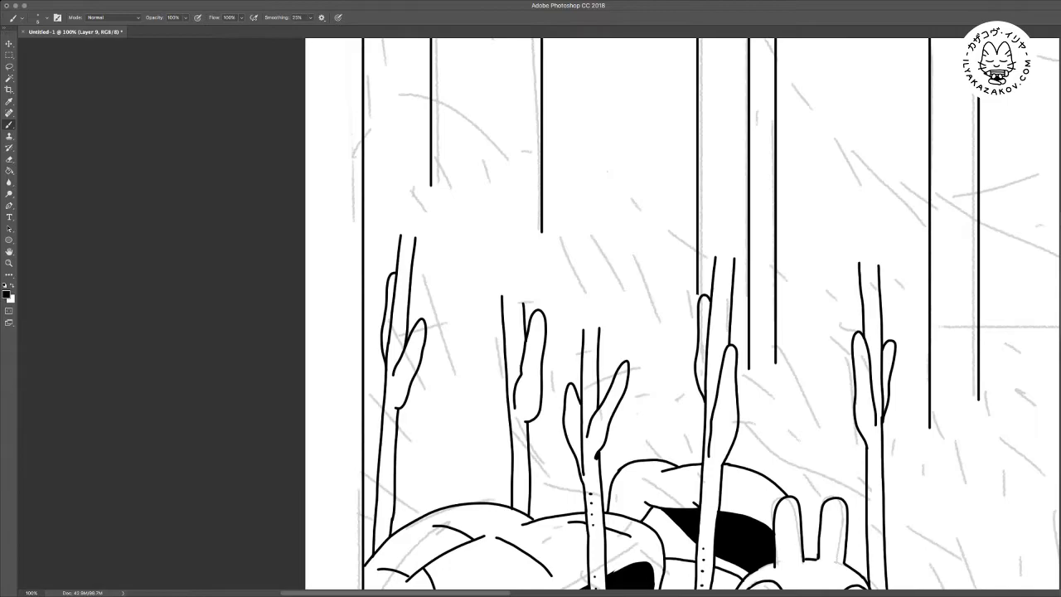
key(super+minus)
key(super+minus)
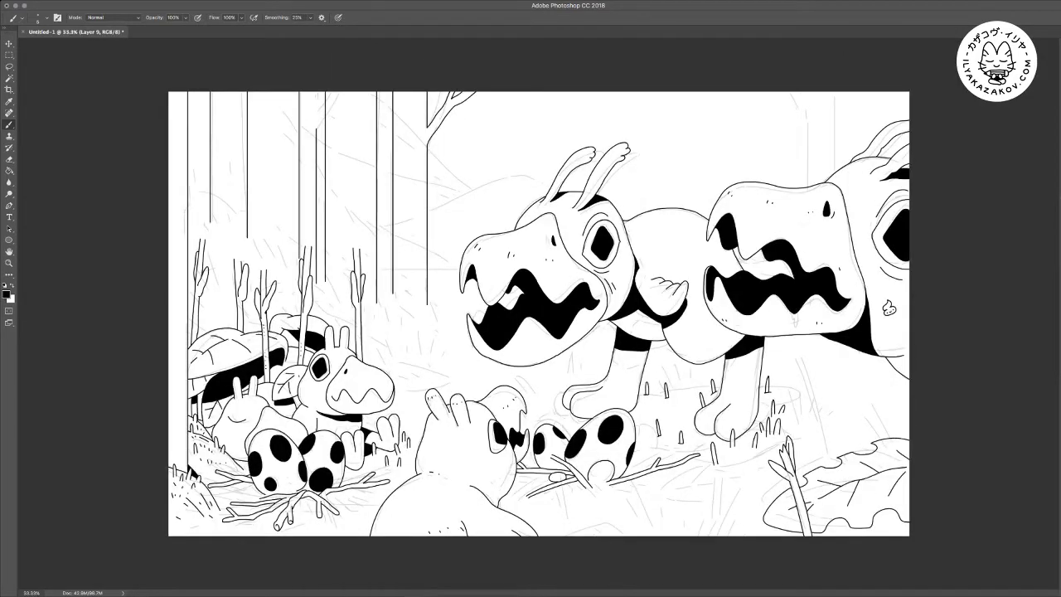
Ink a curved hill outline from the last tree trunk to behind the open-mouthed creature's antennae
key(super+plus)
key(super+minus)
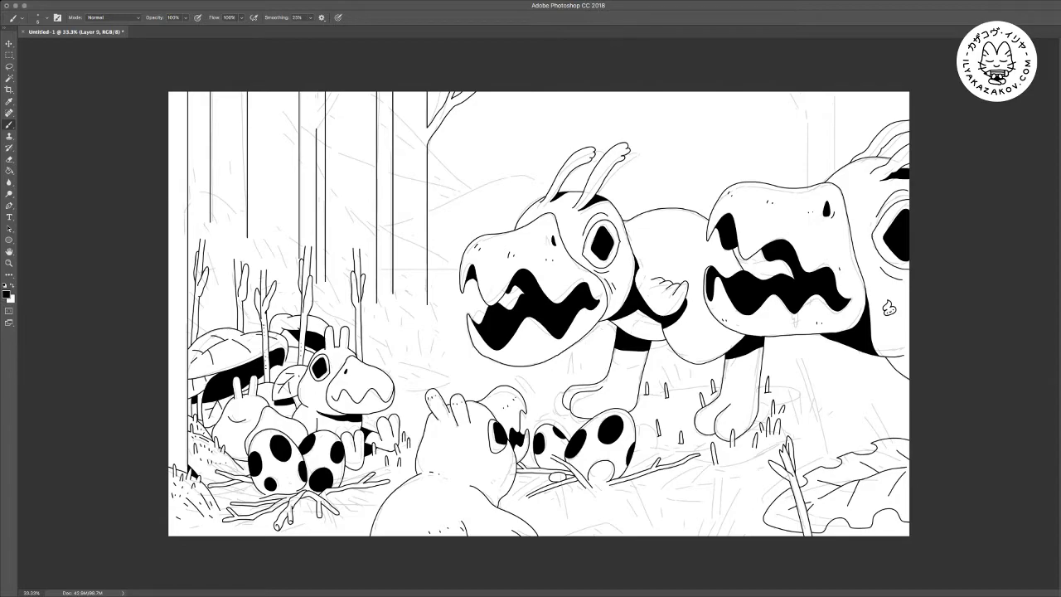
key(super+plus)
scroll(538, 313, up, 4)
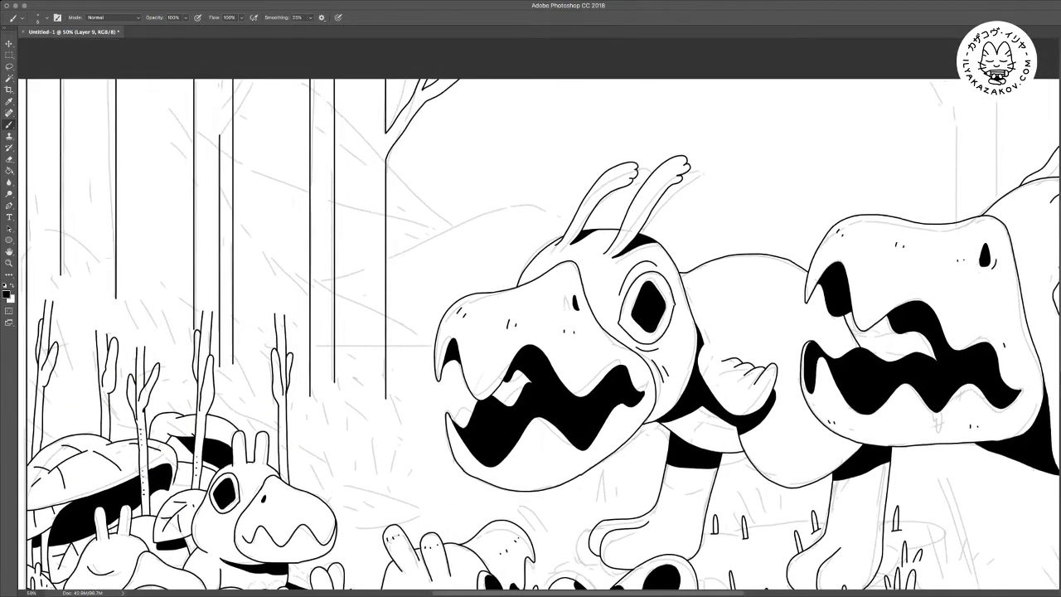
mouse_move(382, 259)
mouse_down()
mouse_move(508, 209)
mouse_move(570, 217)
mouse_up()
scroll(570, 217, right, 3)
scroll(570, 217, up, 1)
scroll(539, 348, left, 3)
scroll(539, 348, up, 1)
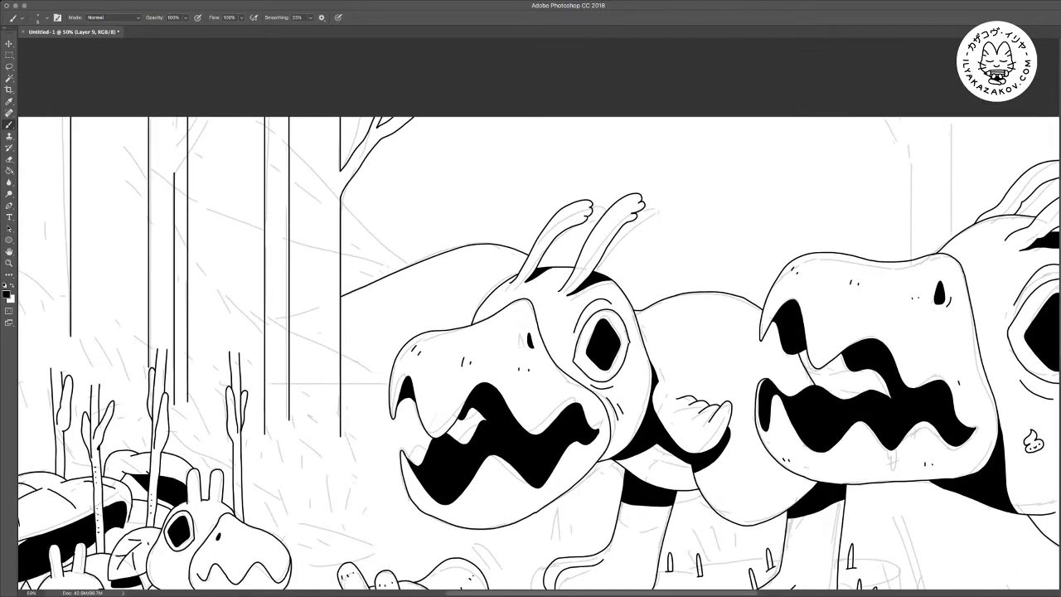
Ink a second slope descending from the trunk below the branch to the hill outline, redoing the first stroke
drag(356, 217, 411, 262)
key(super+z)
drag(340, 200, 414, 257)
scroll(539, 353, down, 1)
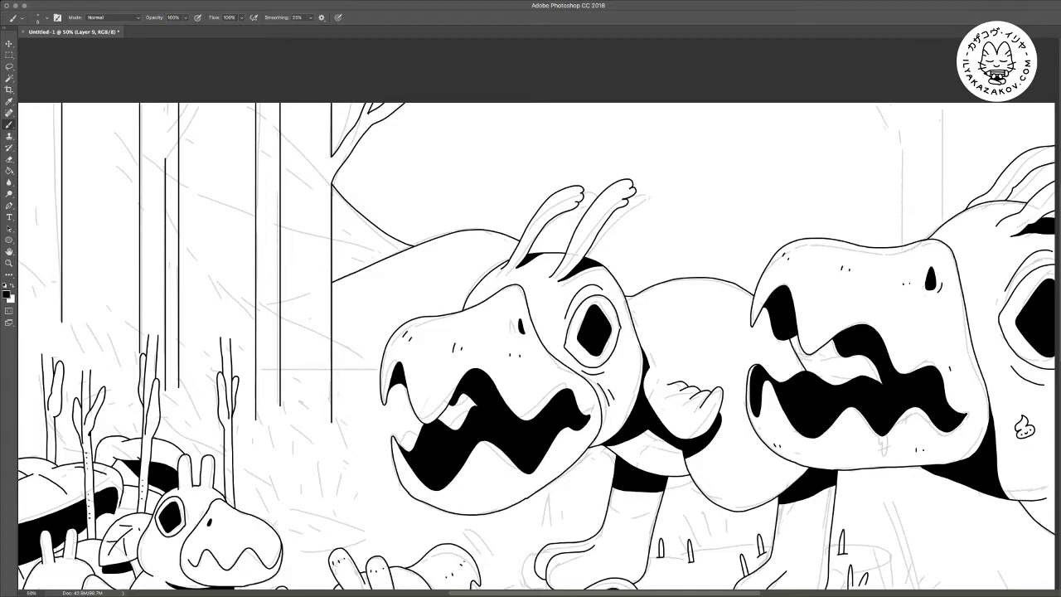
Continue the hill outline with a short stroke between the creature's two antennae
key(super+equal)
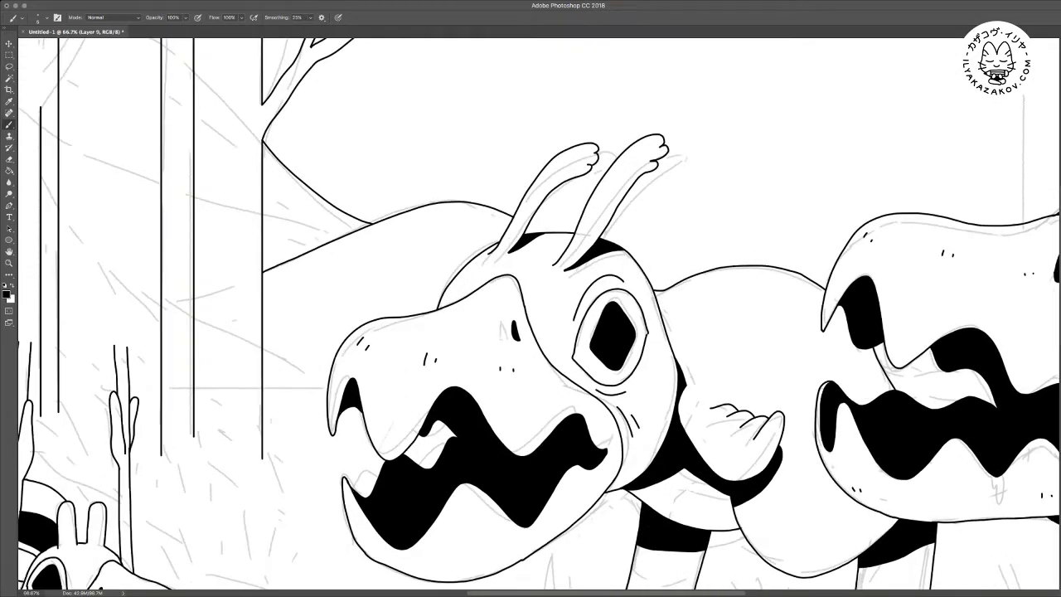
drag(530, 228, 540, 233)
scroll(539, 315, right, 3)
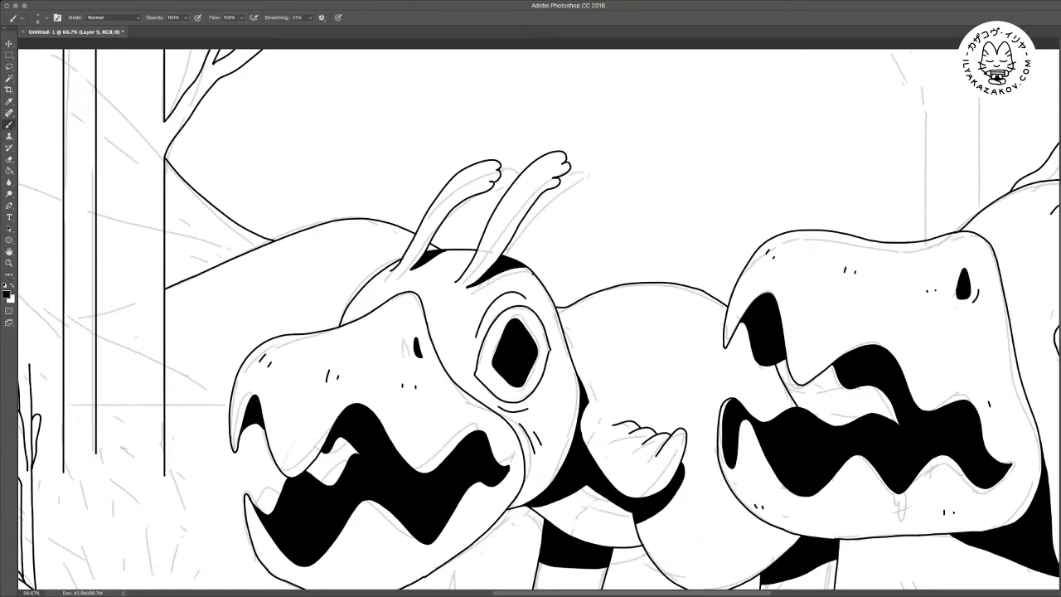
Try to ink a background line behind the open-mouthed creature's head and back, and undo it
drag(540, 273, 682, 250)
key(ctrl+z)
scroll(539, 315, right, 5)
scroll(539, 315, up, 2)
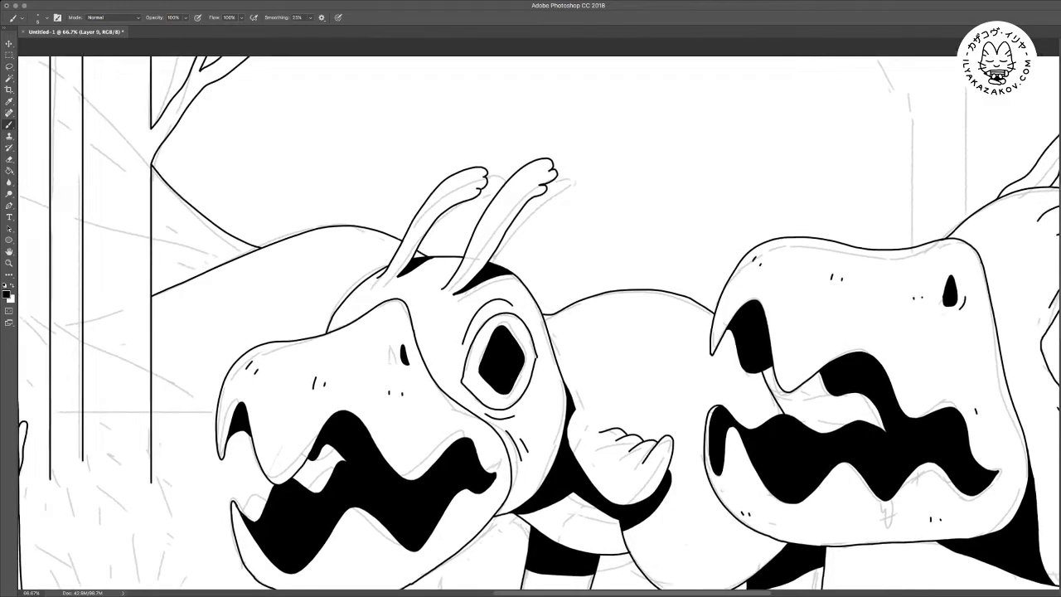
Ink a forked tree trunk rising behind the snout of the largest creature up to the canvas edge
mouse_move(729, 111)
mouse_down()
mouse_move(781, 181)
mouse_move(784, 293)
mouse_up()
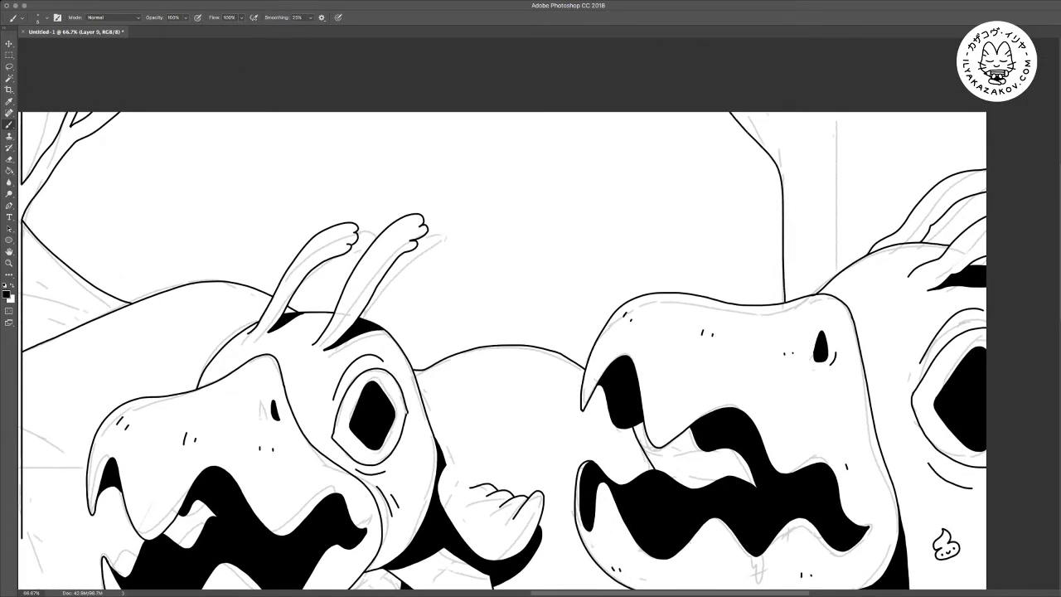
drag(842, 272, 837, 111)
drag(750, 111, 778, 131)
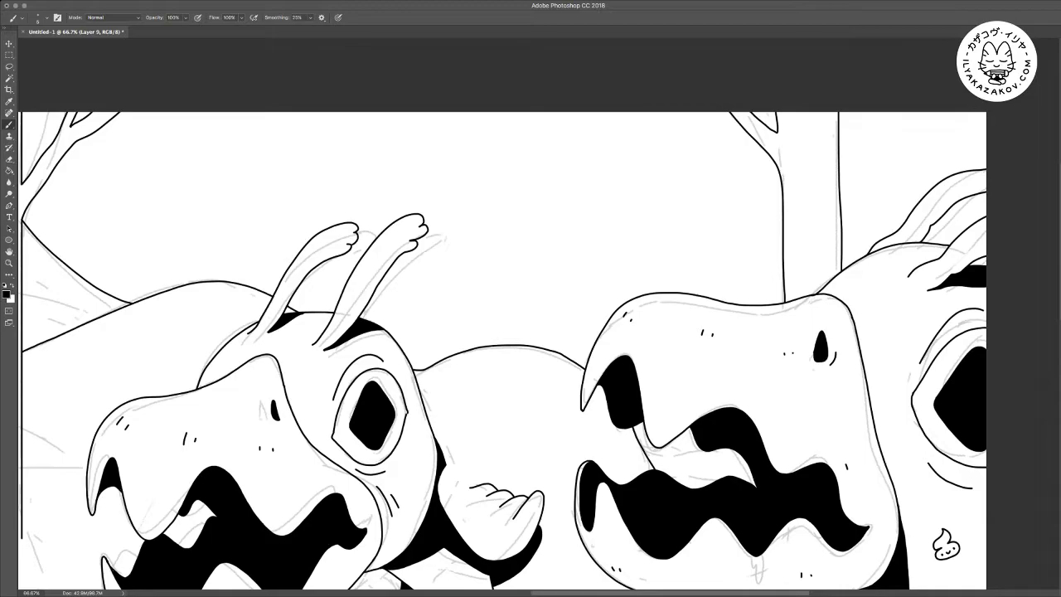
key(super+minus)
key(super+minus)
key(super+minus)
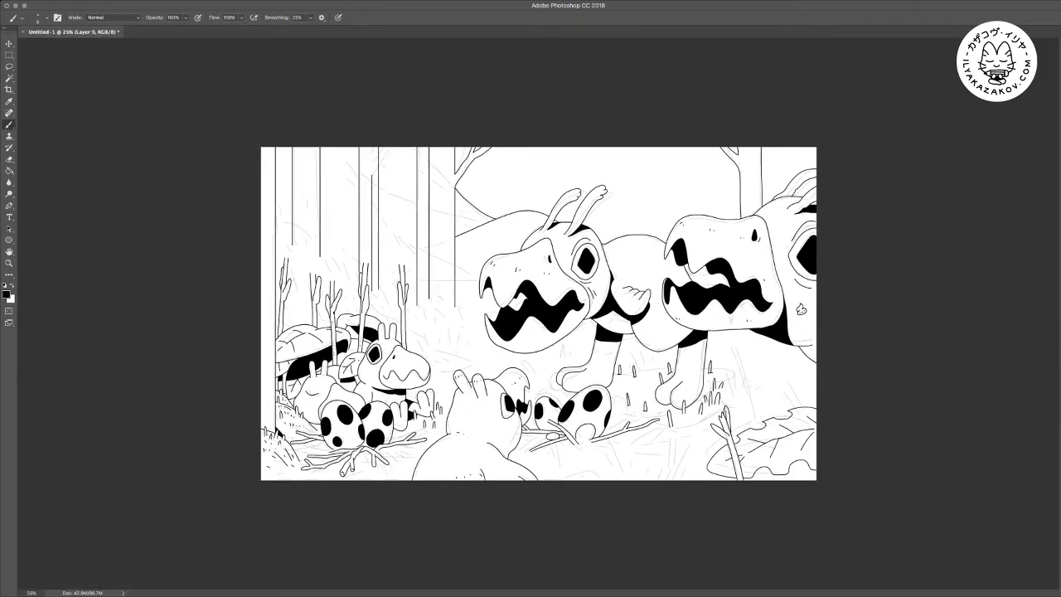
Continue the descending hill outline with a short curved stroke between the two thin trunks beside the branching tree
key(super+plus)
key(super+plus)
key(super+plus)
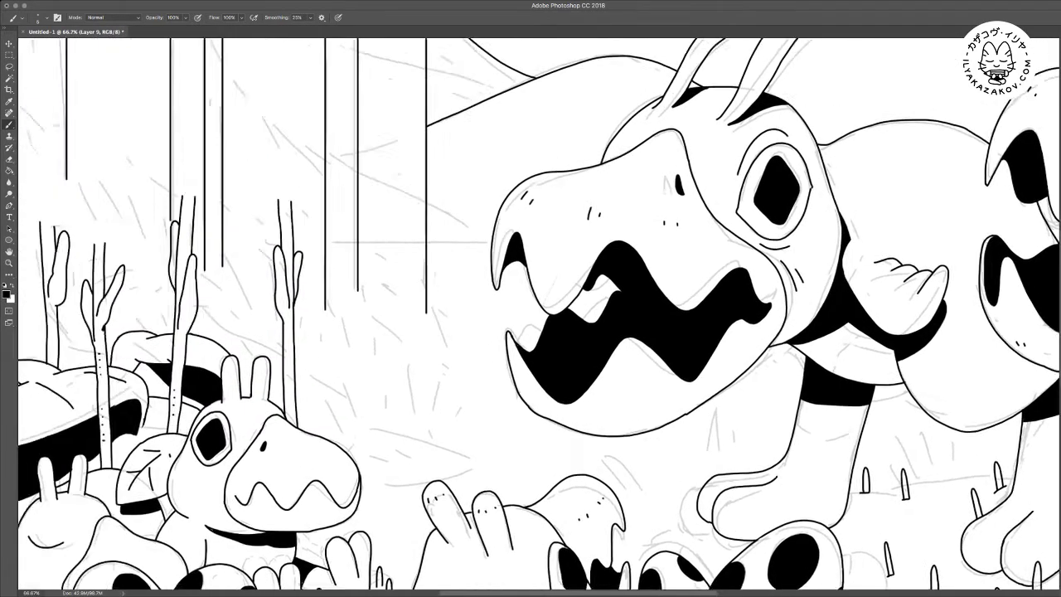
drag(464, 313, 595, 317)
scroll(717, 426, up, 5)
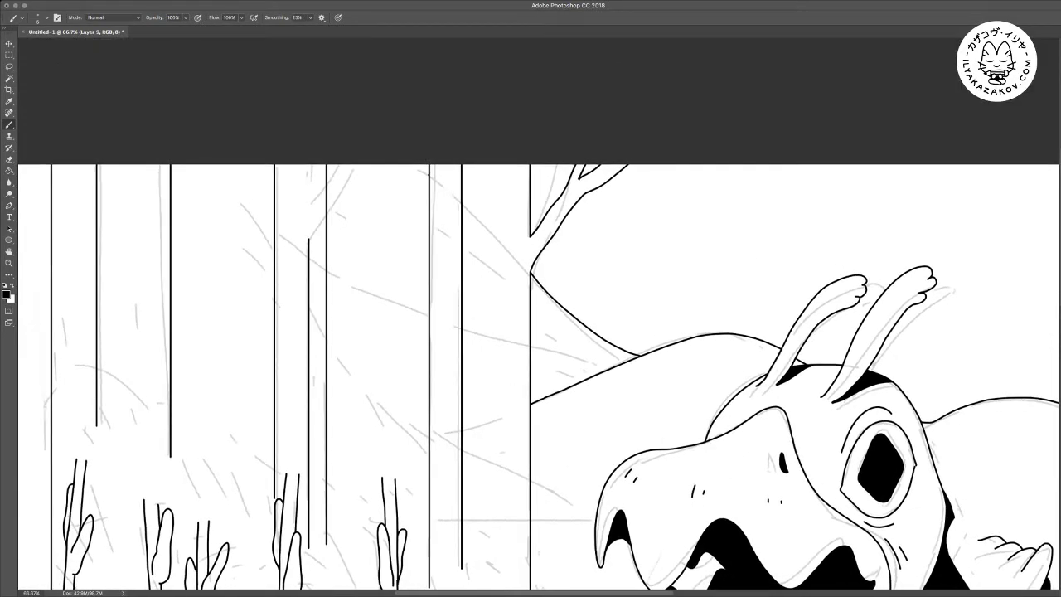
drag(428, 169, 460, 199)
Ink the bumpy outline of a large cloud extending from behind the forked trunk toward the open sky
scroll(530, 373, right, 10)
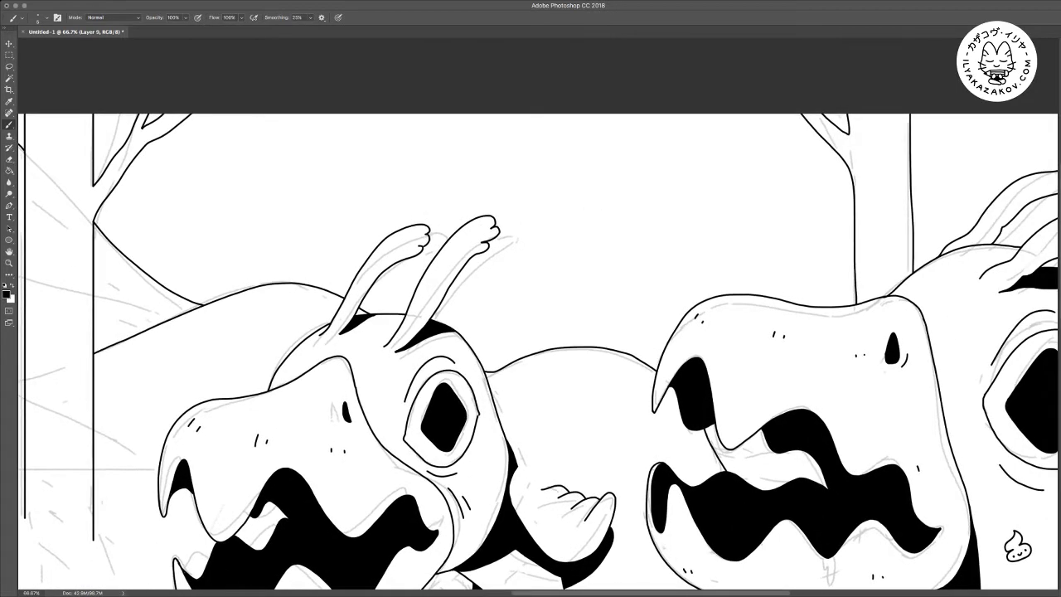
key(e)
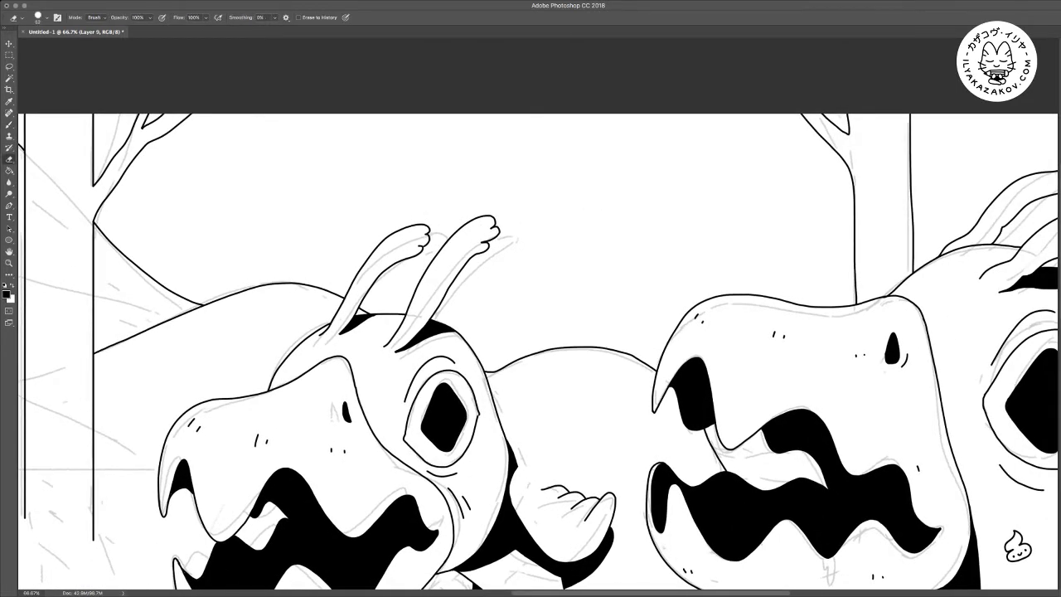
key(super+plus)
scroll(539, 331, right, 5)
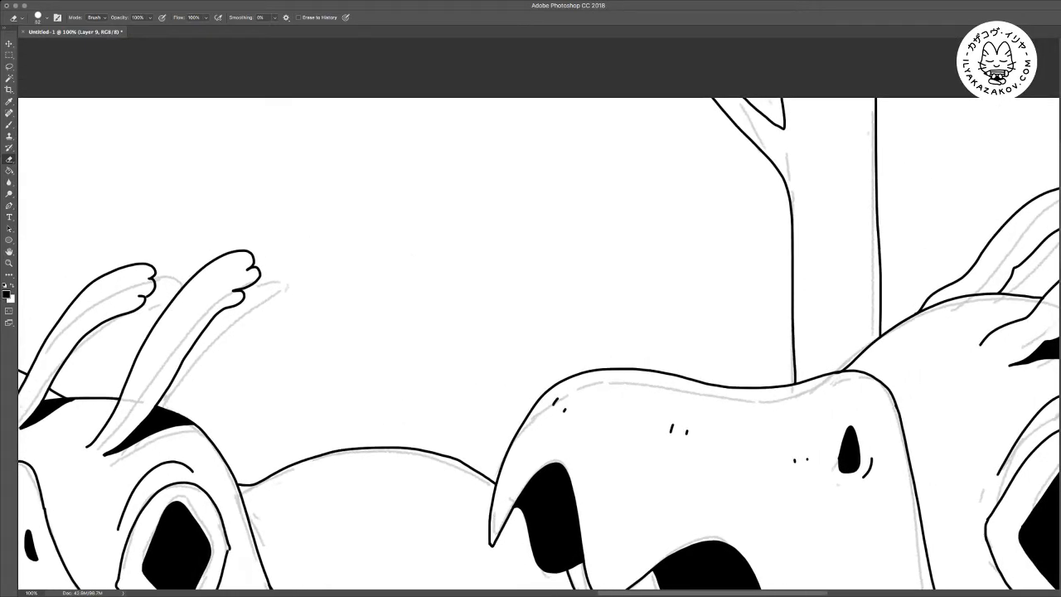
scroll(530, 340, left, 2)
key(b)
mouse_move(552, 228)
mouse_down()
mouse_move(580, 197)
mouse_move(783, 126)
mouse_up()
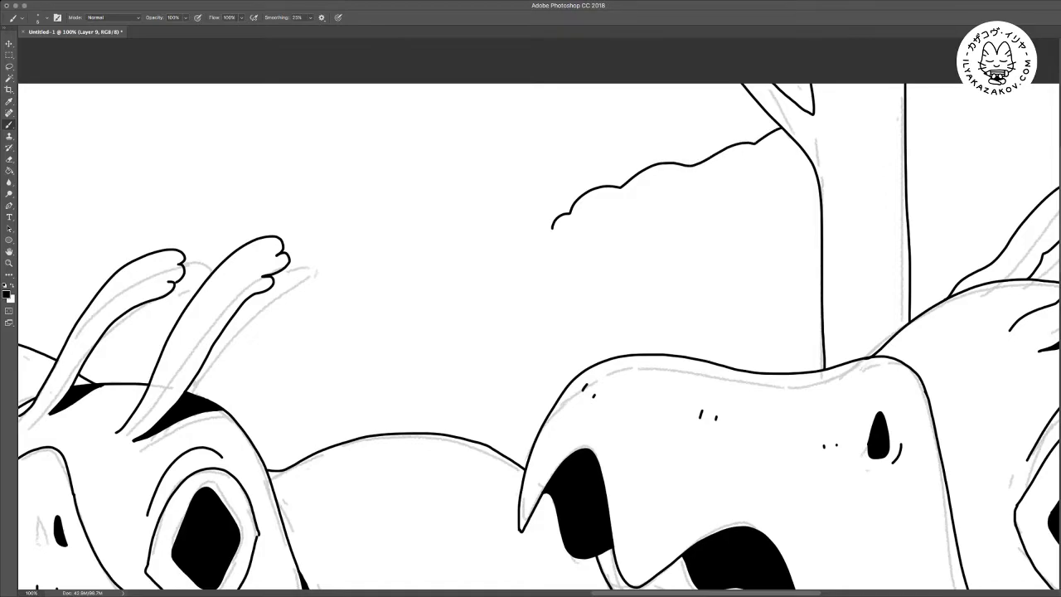
mouse_move(553, 222)
mouse_down()
mouse_move(560, 239)
mouse_move(638, 245)
mouse_up()
Ink a smaller flat-bottomed cloud in front and complete the large cloud's base line and inner puff curves
mouse_move(688, 208)
mouse_down()
mouse_move(627, 252)
mouse_move(660, 219)
mouse_up()
key(e)
key(b)
mouse_move(629, 259)
mouse_down()
mouse_move(614, 246)
mouse_move(632, 223)
mouse_move(669, 208)
mouse_move(721, 216)
mouse_move(773, 243)
mouse_move(756, 264)
mouse_move(631, 266)
mouse_move(478, 313)
mouse_up()
key(e)
key(b)
key(e)
key(b)
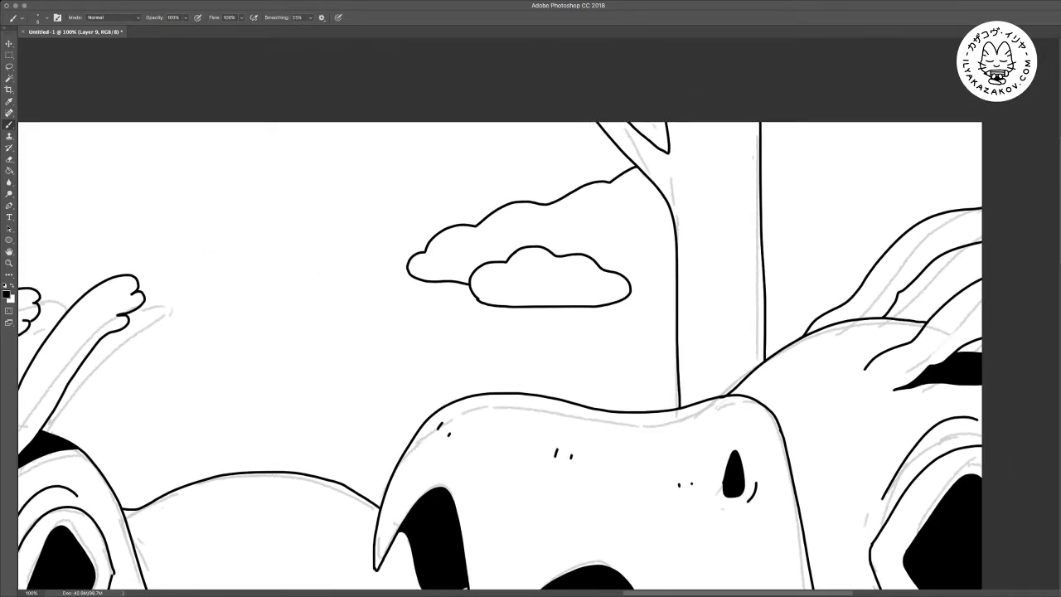
drag(631, 288, 661, 288)
mouse_move(581, 208)
mouse_down()
mouse_move(630, 240)
mouse_move(657, 245)
mouse_up()
Continue the cloud bank on the other side of the forked trunk with a bumpy top, base line and inner curves
scroll(497, 357, right, 2)
scroll(497, 356, up, 1)
scroll(498, 356, left, 1)
mouse_move(698, 159)
mouse_down()
mouse_move(736, 162)
mouse_move(797, 201)
mouse_up()
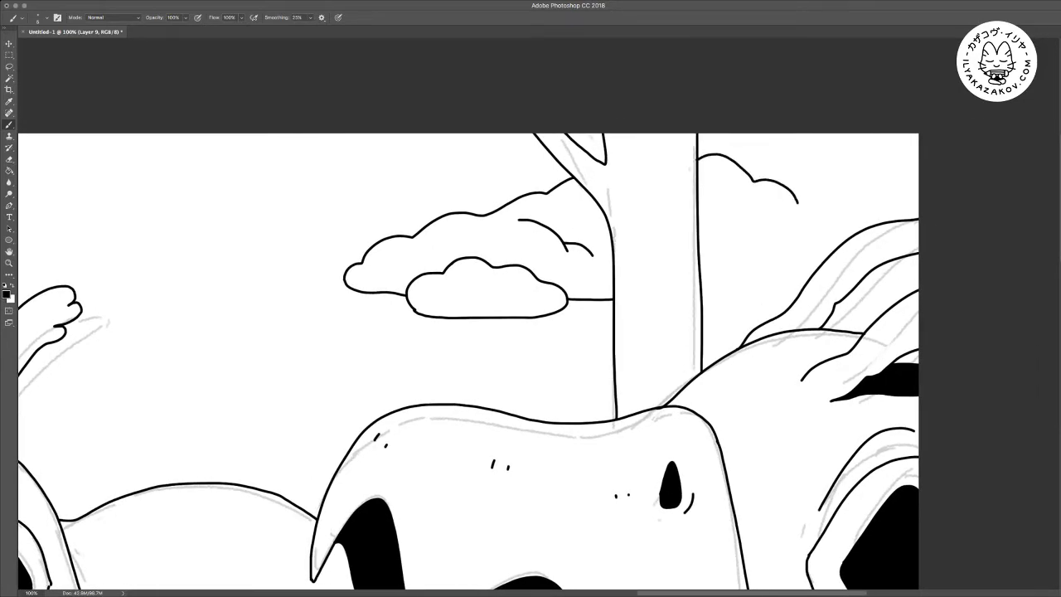
mouse_move(700, 271)
mouse_down()
mouse_move(741, 273)
mouse_move(741, 261)
mouse_move(752, 279)
mouse_move(809, 280)
mouse_up()
mouse_move(761, 238)
mouse_down()
mouse_move(796, 208)
mouse_move(836, 200)
mouse_move(878, 220)
mouse_up()
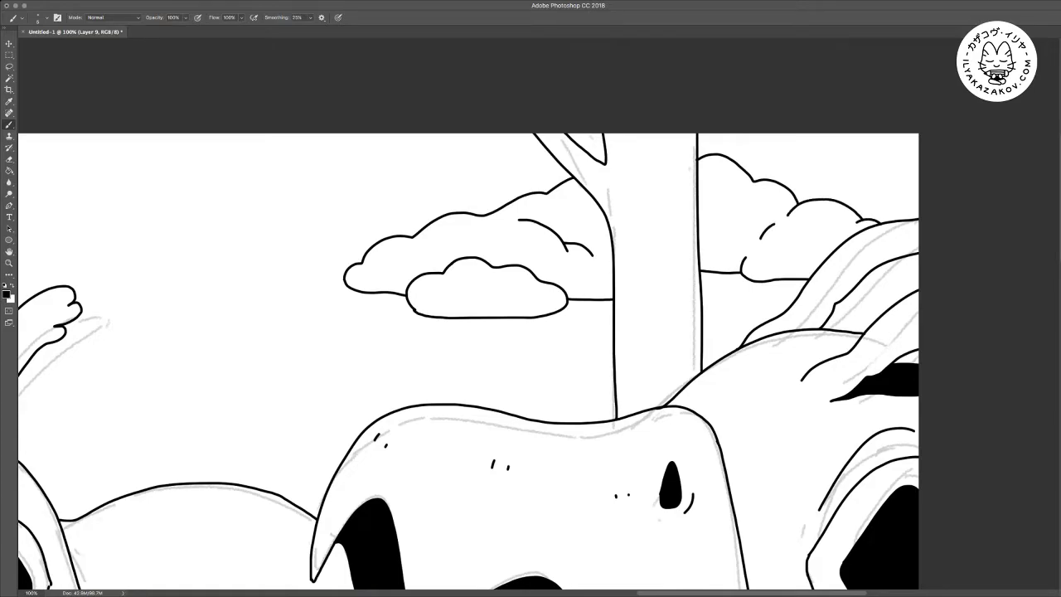
mouse_move(713, 196)
mouse_down()
mouse_move(735, 194)
mouse_move(749, 214)
mouse_up()
Mark the gaps between the forest's tree trunks near the top of the canvas with small X marks
key(super+minus)
key(super+minus)
key(super+minus)
key(super+minus)
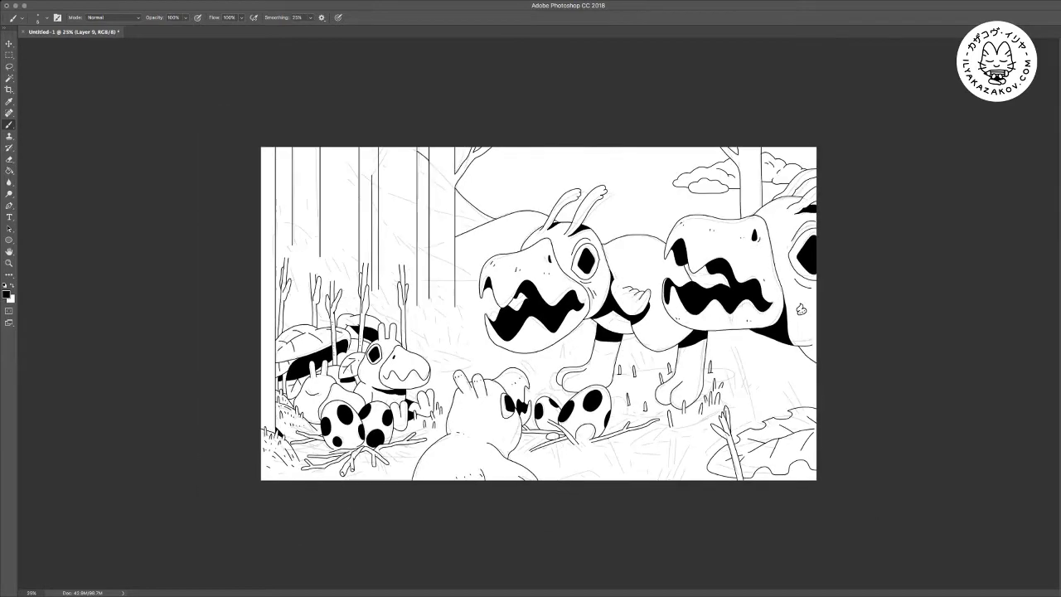
key(super+plus)
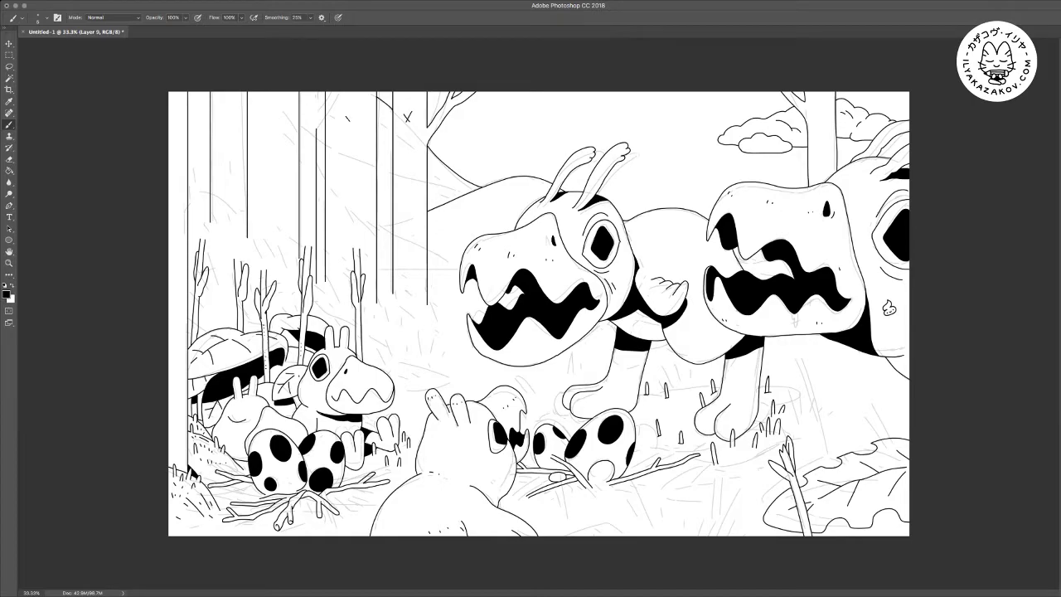
mouse_move(267, 121)
mouse_down()
mouse_move(277, 133)
mouse_move(267, 133)
mouse_up()
key(e)
drag(267, 132, 272, 122)
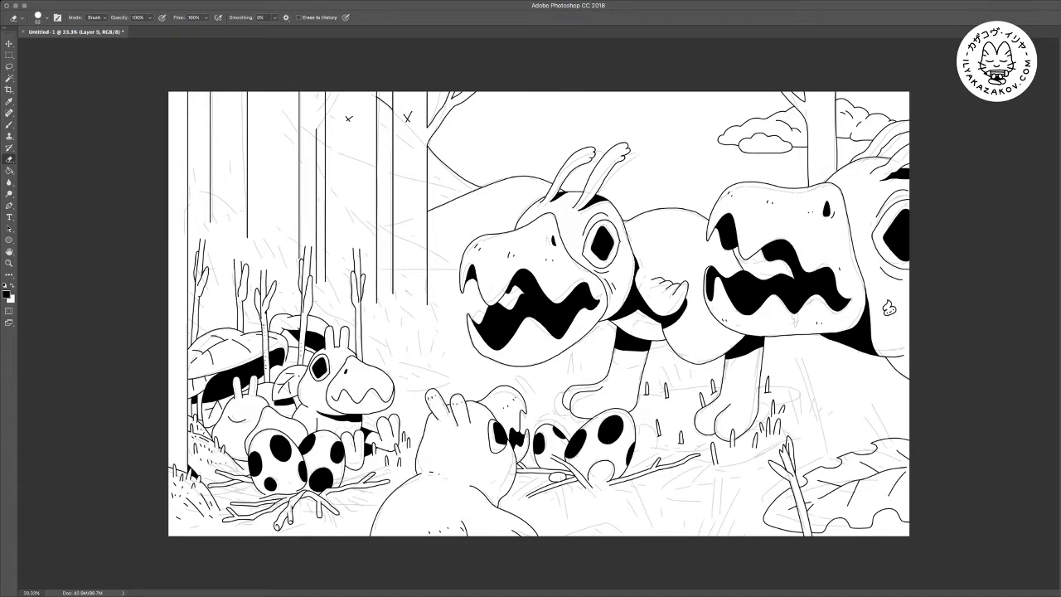
key(b)
mouse_move(219, 121)
mouse_down()
mouse_move(229, 134)
mouse_move(171, 148)
mouse_up()
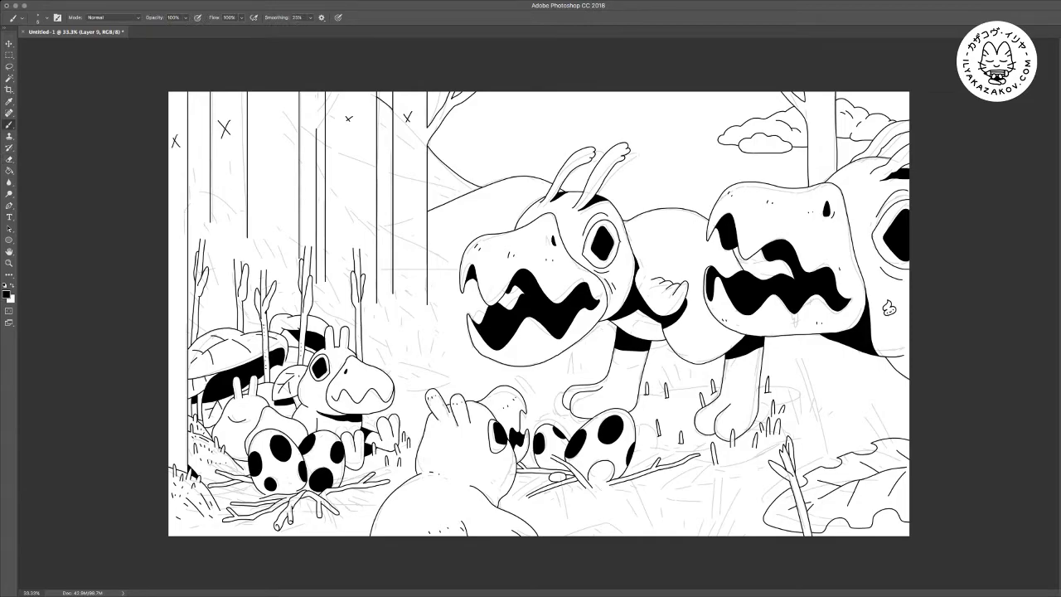
Ink a forked branch splitting off the narrow trunk near the canvas's upper edge, overlapping the thin trunk line behind it
key(super+plus)
key(super+plus)
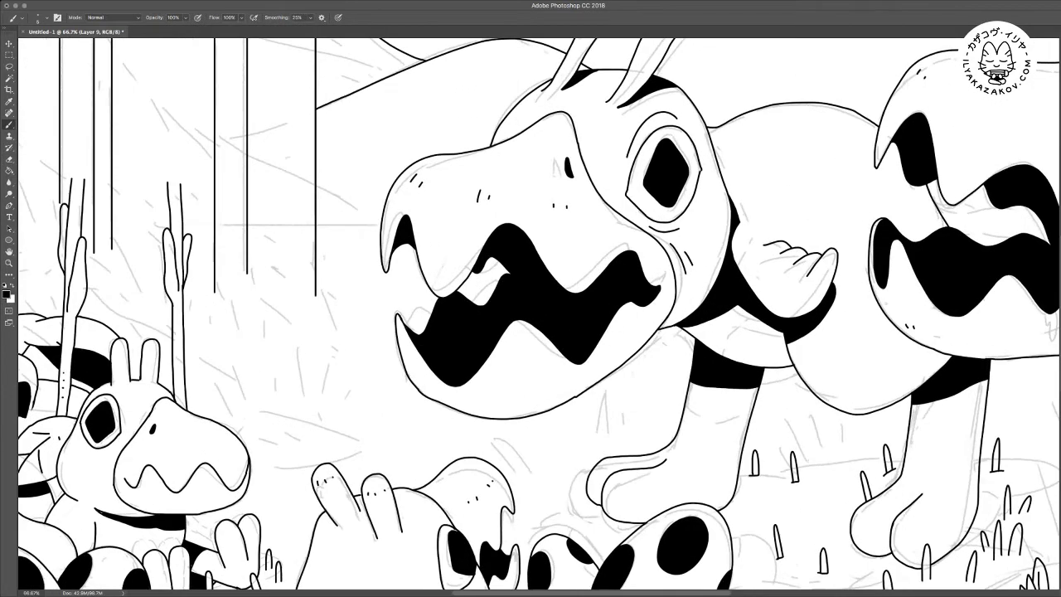
drag(498, 281, 795, 573)
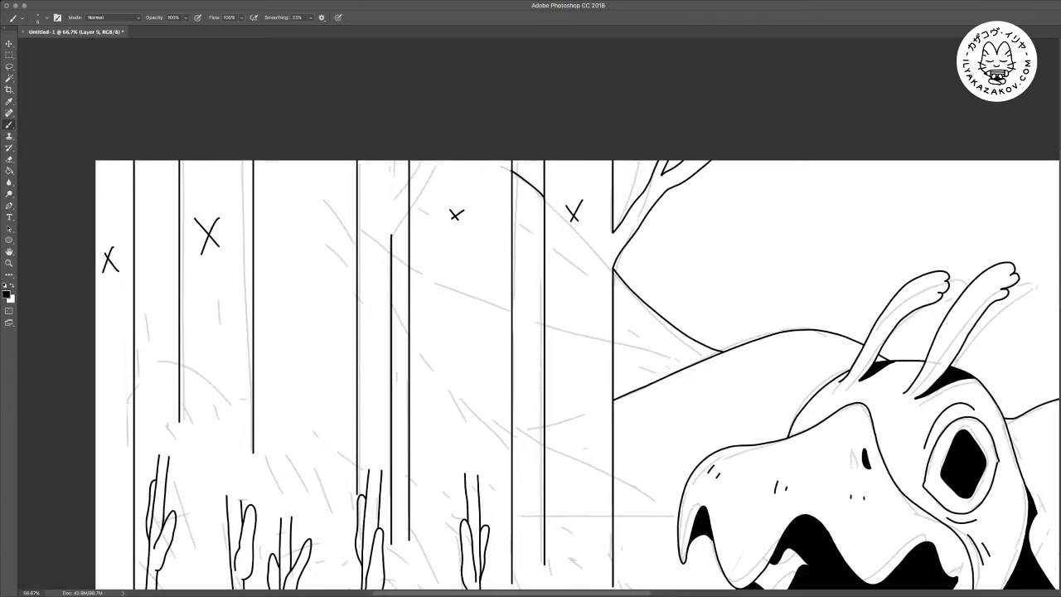
drag(391, 236, 391, 201)
key(super+plus)
mouse_move(348, 149)
mouse_down()
mouse_move(402, 271)
mouse_move(398, 214)
mouse_up()
key(e)
key(b)
drag(371, 295, 444, 202)
drag(375, 249, 424, 203)
mouse_move(373, 247)
mouse_down()
mouse_move(372, 207)
mouse_move(397, 231)
mouse_up()
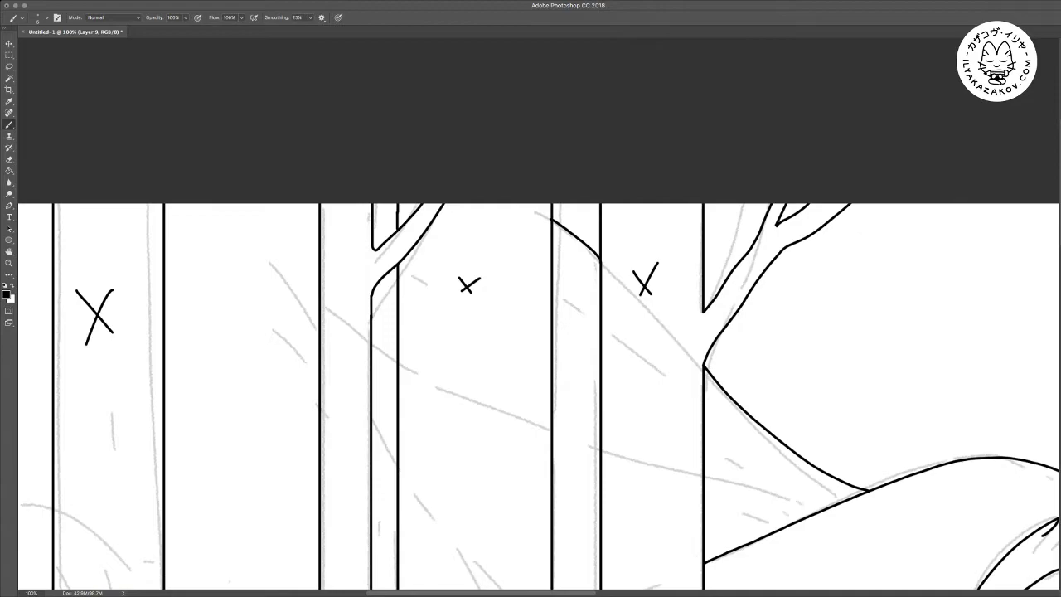
Mark the gap beside the newly forked trunk with a small X
key(super+minus)
key(super+minus)
key(super+minus)
key(super+minus)
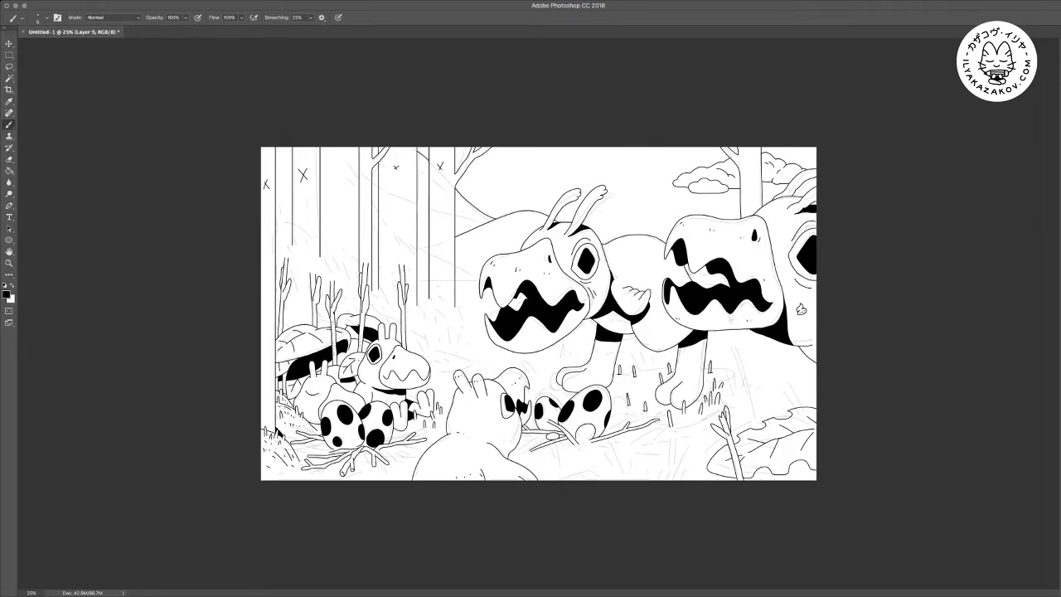
key(super+plus)
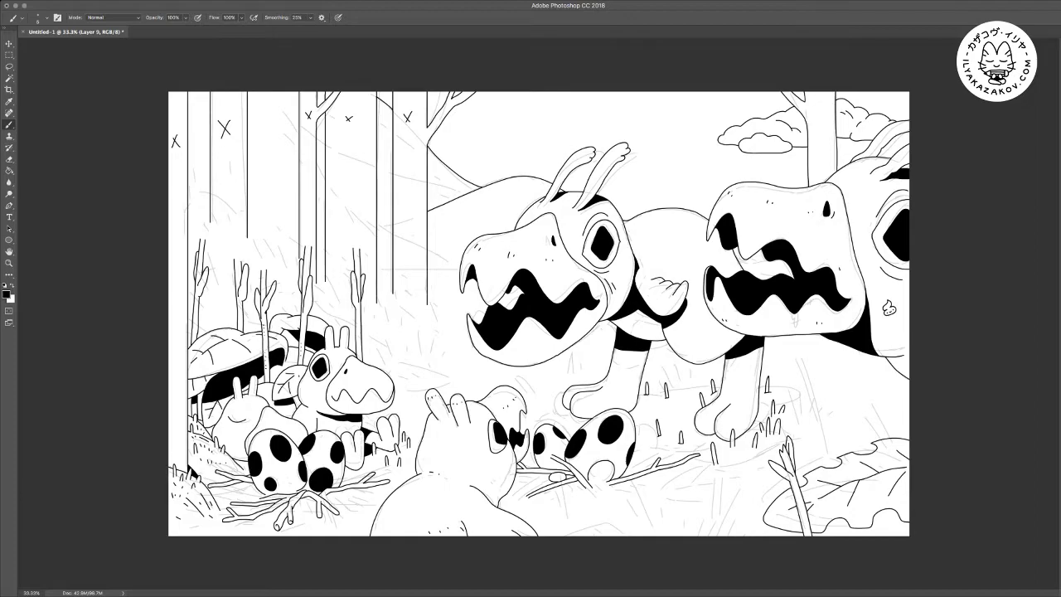
Ink a round fruit with a ruffled collar on top of the tall stem behind the small beaked creature
key(super+plus)
key(super+plus)
drag(414, 240, 731, 455)
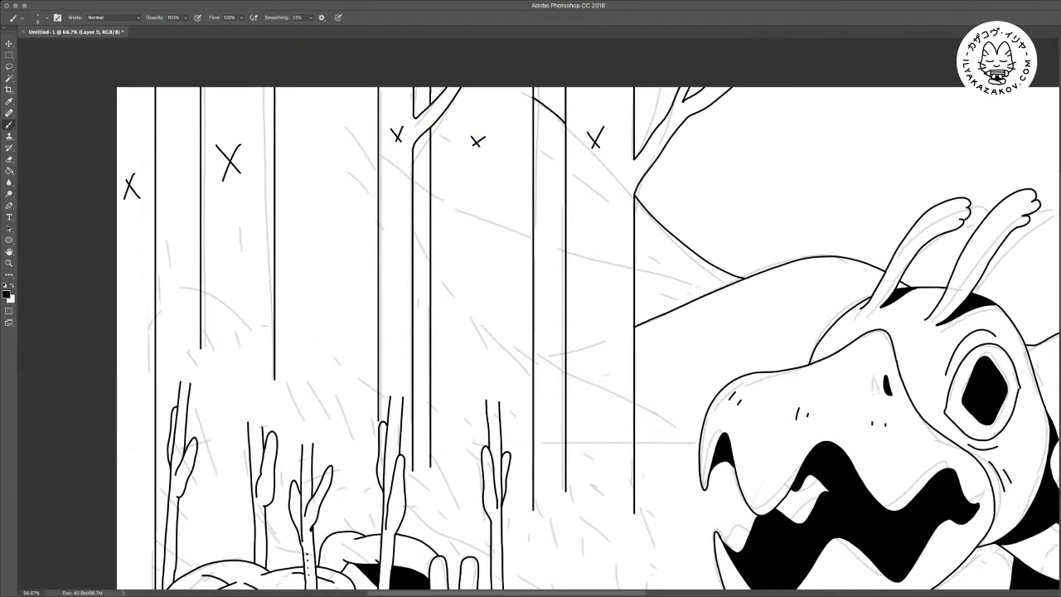
key(super+plus)
key(super+plus)
drag(514, 398, 556, 223)
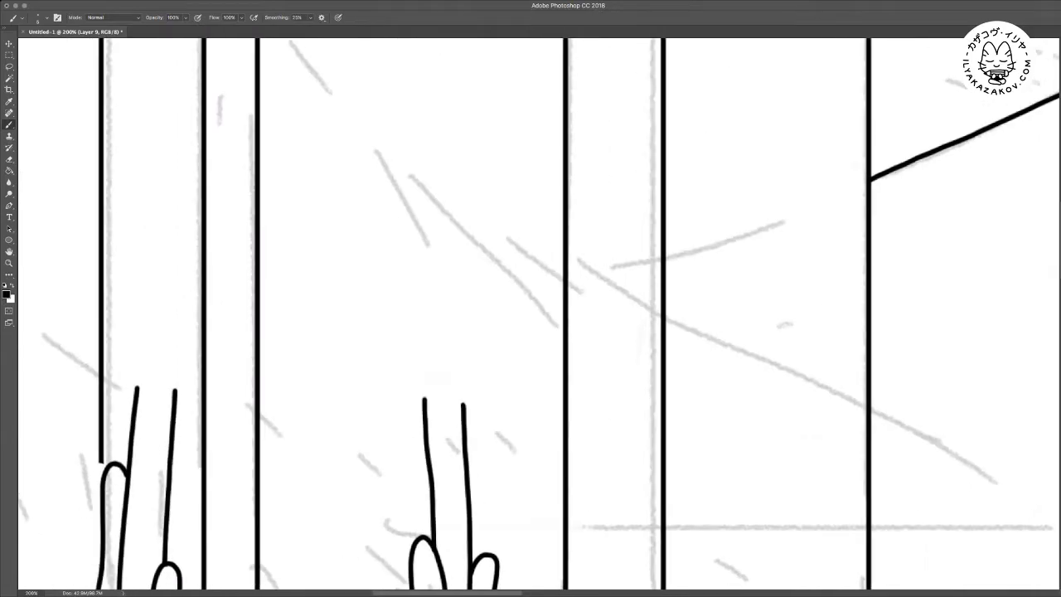
key(ctrl+0)
key(super+plus)
mouse_move(448, 249)
mouse_down()
mouse_move(497, 308)
mouse_move(603, 365)
mouse_up()
key(super+plus)
key(super+plus)
drag(498, 315, 605, 320)
mouse_move(389, 327)
mouse_down()
mouse_move(391, 345)
mouse_move(408, 340)
mouse_move(417, 351)
mouse_move(422, 336)
mouse_move(395, 354)
mouse_up()
mouse_move(415, 356)
mouse_down()
mouse_move(403, 407)
mouse_move(342, 358)
mouse_move(332, 329)
mouse_move(358, 265)
mouse_move(387, 255)
mouse_move(421, 264)
mouse_move(446, 305)
mouse_move(442, 349)
mouse_move(409, 383)
mouse_move(450, 241)
mouse_move(543, 303)
mouse_up()
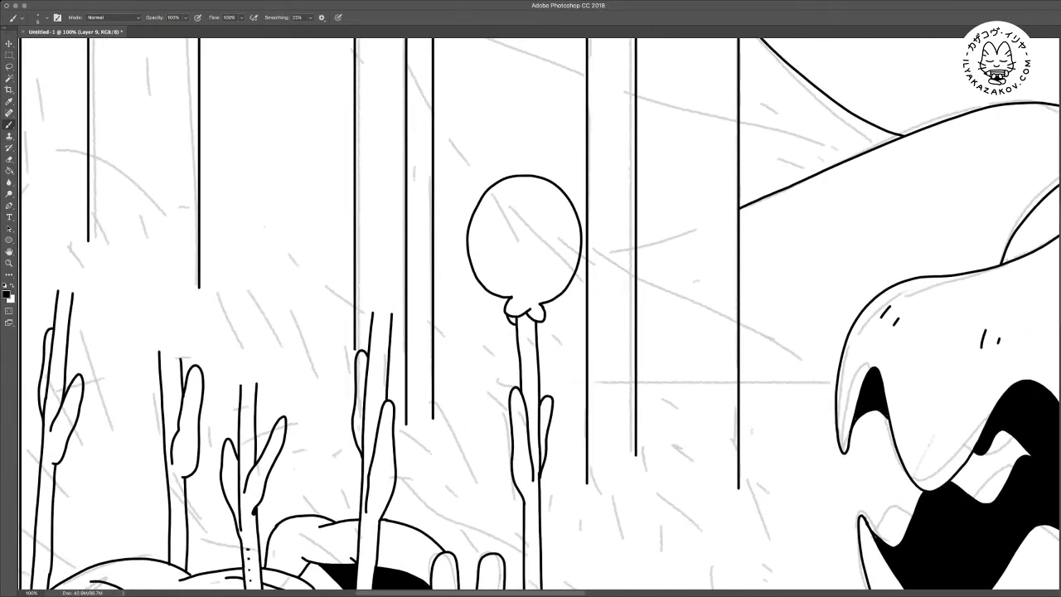
Erase the sections of the three trunk lines above the neighbouring stem to clear room for a second fruit
key(e)
mouse_move(356, 217)
mouse_down()
mouse_move(356, 273)
mouse_move(386, 308)
mouse_move(356, 293)
mouse_move(406, 312)
mouse_move(431, 275)
mouse_move(431, 304)
mouse_up()
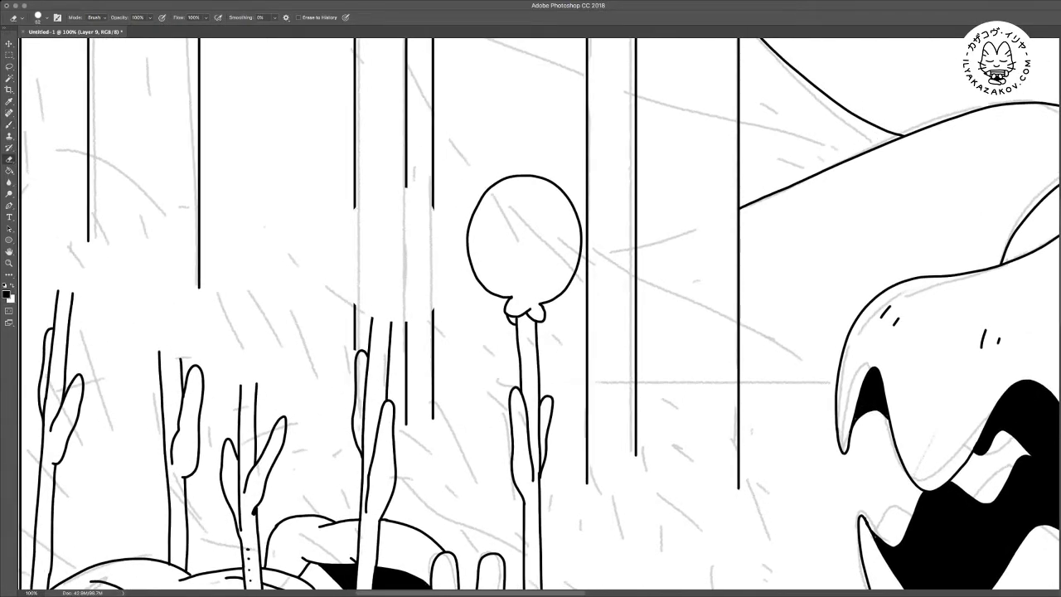
drag(356, 199, 356, 209)
key(b)
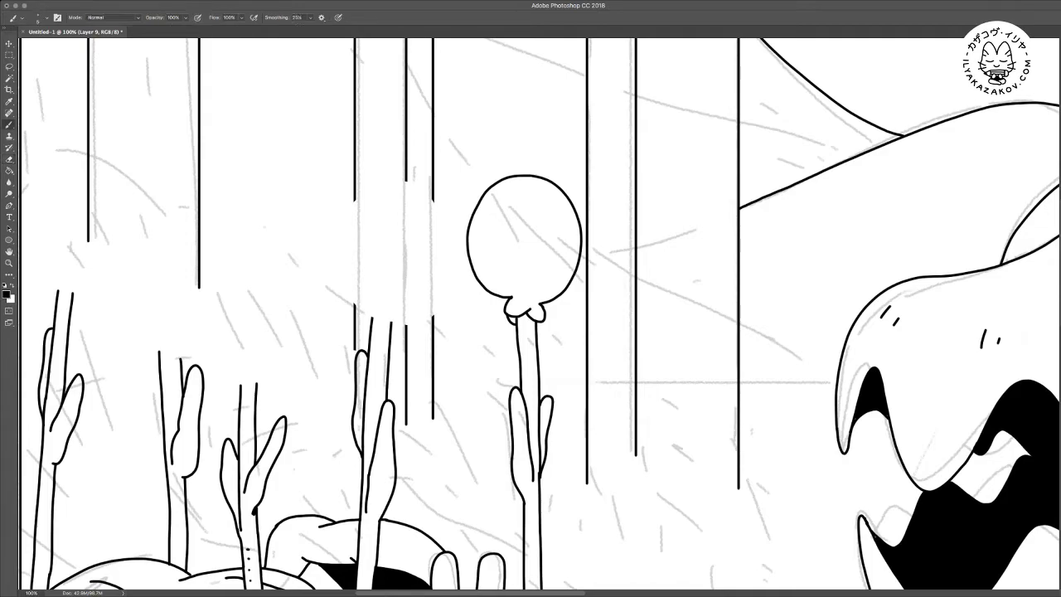
Ink a second round fruit with a ruffled collar on the neighbouring stem, redoing the first collar strokes
mouse_move(370, 298)
mouse_down()
mouse_move(368, 318)
mouse_move(387, 310)
mouse_move(398, 323)
mouse_move(403, 306)
mouse_up()
mouse_move(359, 290)
mouse_down()
mouse_move(340, 270)
mouse_move(330, 218)
mouse_move(377, 159)
mouse_move(417, 156)
mouse_move(444, 172)
mouse_move(460, 215)
mouse_move(455, 267)
mouse_move(431, 298)
mouse_move(408, 307)
mouse_move(352, 289)
mouse_move(330, 253)
mouse_move(335, 212)
mouse_move(365, 181)
mouse_move(412, 172)
mouse_move(443, 192)
mouse_move(458, 247)
mouse_move(448, 290)
mouse_move(406, 310)
mouse_up()
key(super+z)
key(super+plus)
drag(274, 171, 399, 293)
key(e)
key(b)
drag(403, 176, 416, 182)
Erase the trunk line ends inside the second fruit and extend the trunk lines up to its underside
drag(415, 182, 401, 162)
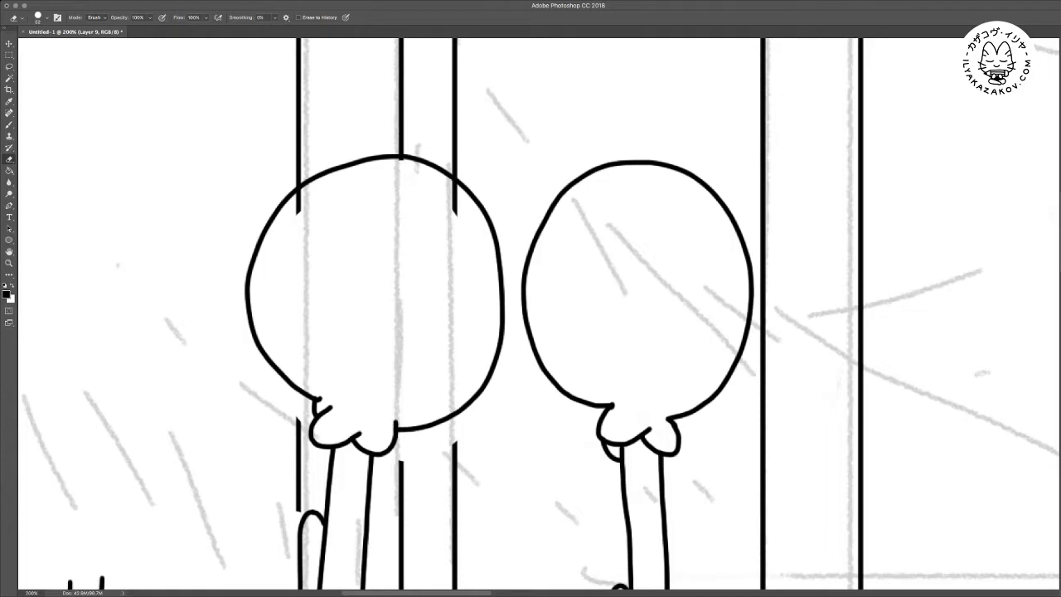
drag(455, 216, 455, 179)
drag(299, 215, 299, 191)
mouse_move(464, 398)
mouse_down()
mouse_move(466, 214)
mouse_move(448, 250)
mouse_move(395, 249)
mouse_move(394, 272)
mouse_up()
key(b)
drag(292, 199, 292, 232)
key(super+minus)
key(super+minus)
key(super+minus)
key(super+minus)
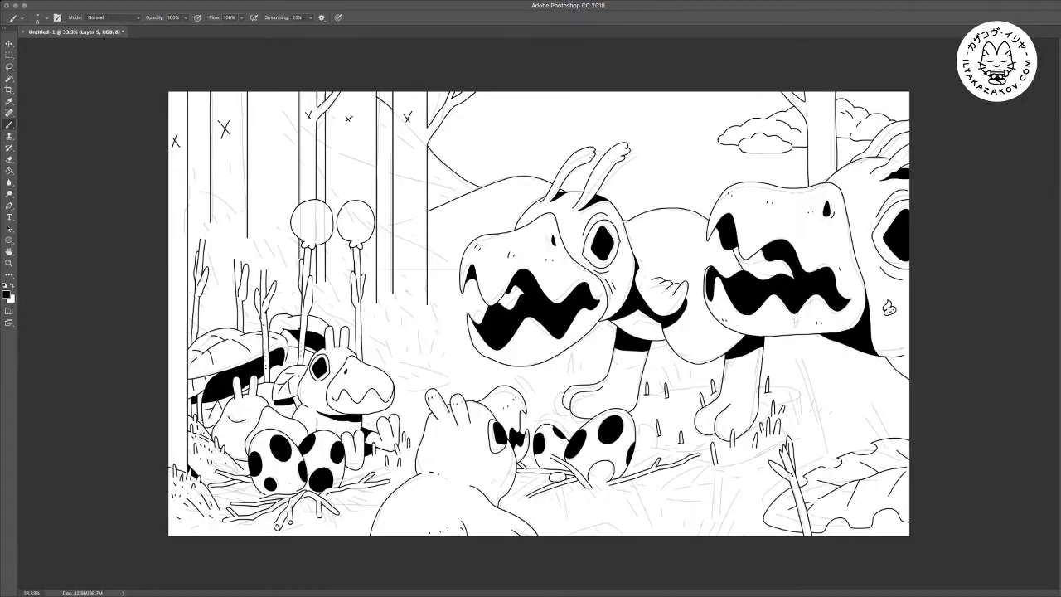
Ink a third round fruit with a ruffled collar and a scalloped bite missing on the next stem
key(super+0)
key(ctrl+plus)
drag(464, 315, 661, 388)
scroll(580, 323, left, 2)
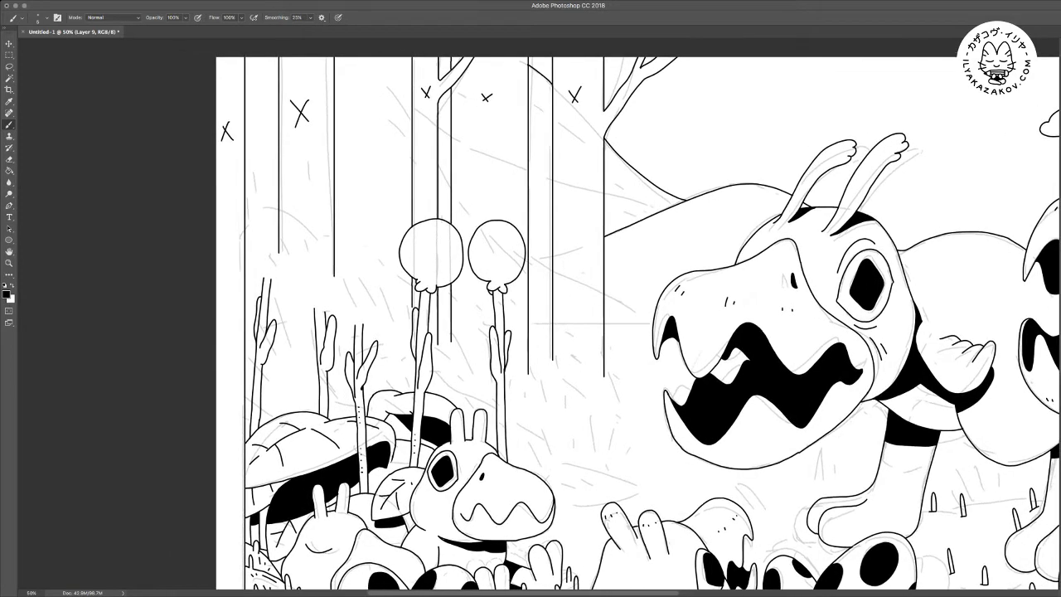
key(ctrl+plus)
scroll(580, 315, left, 4)
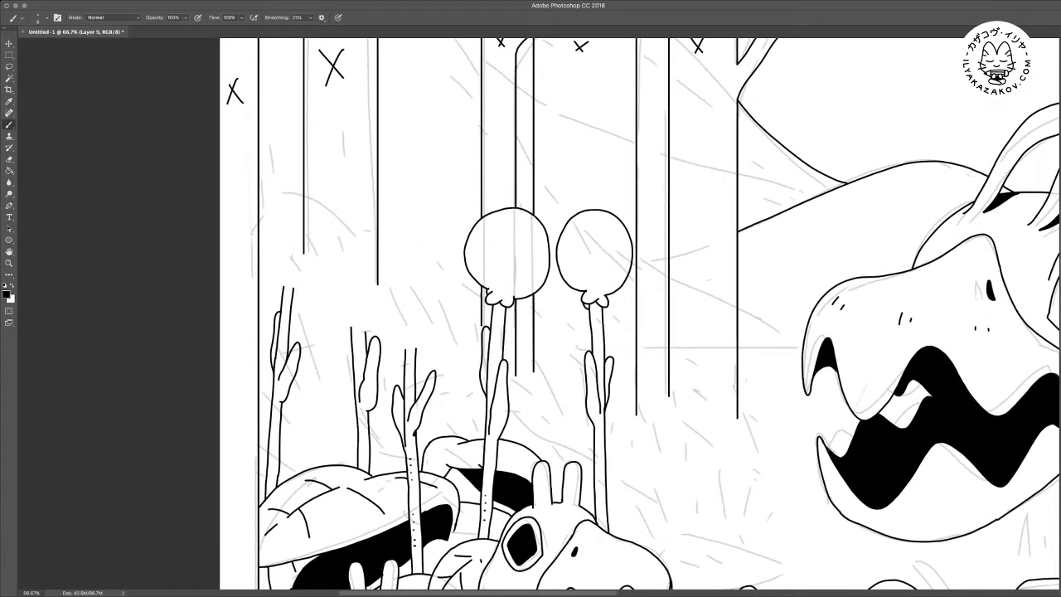
key(ctrl+plus)
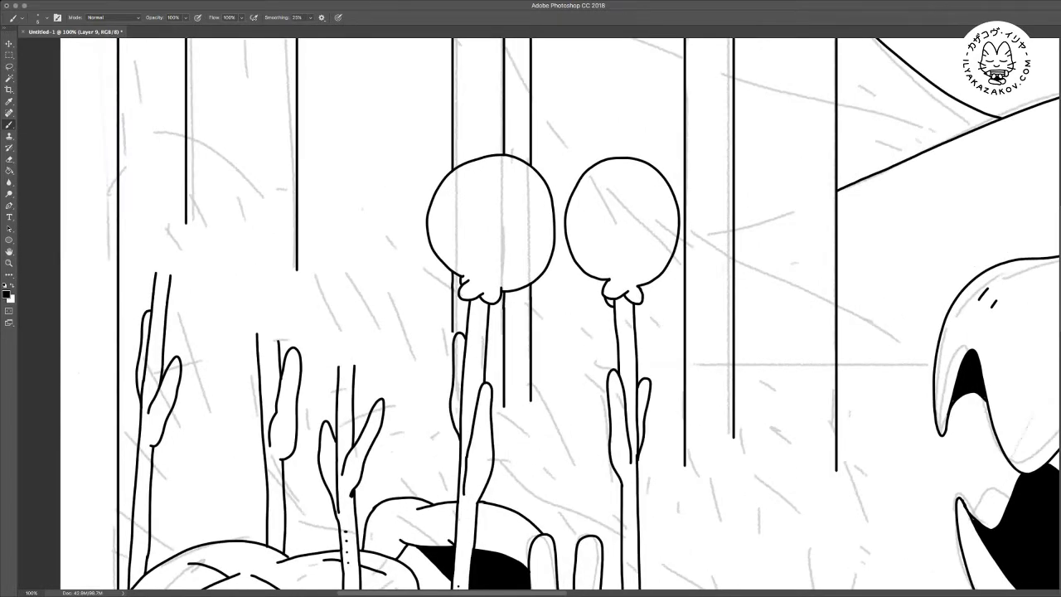
mouse_move(340, 338)
mouse_down()
mouse_move(332, 345)
mouse_move(353, 365)
mouse_move(365, 361)
mouse_move(323, 324)
mouse_move(312, 280)
mouse_move(314, 270)
mouse_move(336, 280)
mouse_move(346, 269)
mouse_move(378, 268)
mouse_move(386, 246)
mouse_move(363, 220)
mouse_move(396, 232)
mouse_move(424, 269)
mouse_up()
key(e)
mouse_move(370, 221)
mouse_down()
mouse_move(395, 231)
mouse_move(422, 267)
mouse_up()
key(b)
mouse_move(358, 219)
mouse_down()
mouse_move(385, 215)
mouse_move(417, 232)
mouse_move(436, 274)
mouse_move(431, 325)
mouse_move(385, 357)
mouse_up()
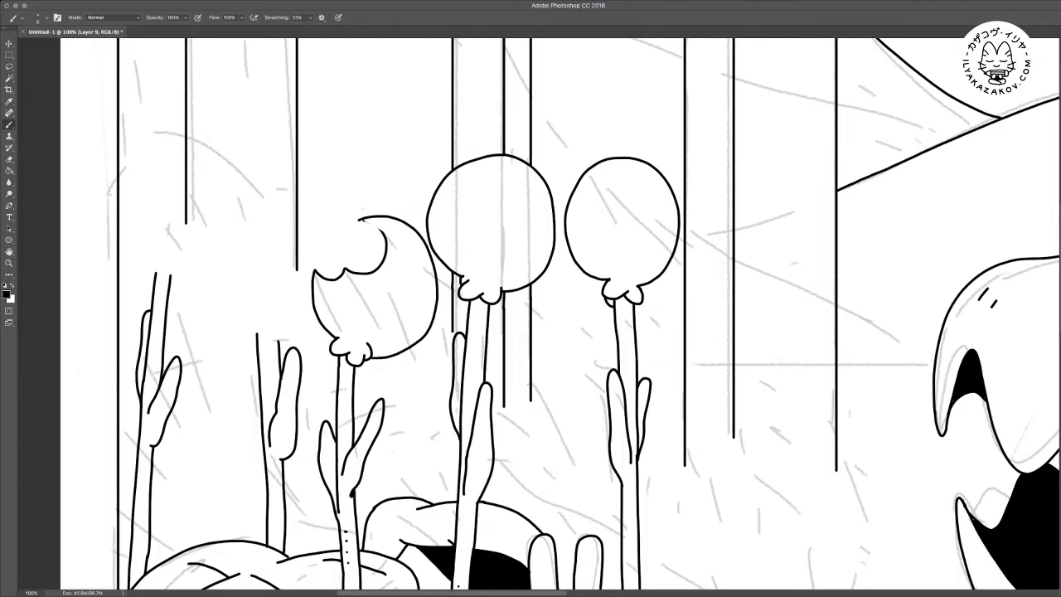
Sharpen the upper tip of the bitten fruit and ink a second wavy contour along the bite
key(super+plus)
key(super+plus)
key(super+0)
key(super+plus)
drag(373, 249, 812, 386)
key(ctrl+plus)
key(ctrl+plus)
key(ctrl+plus)
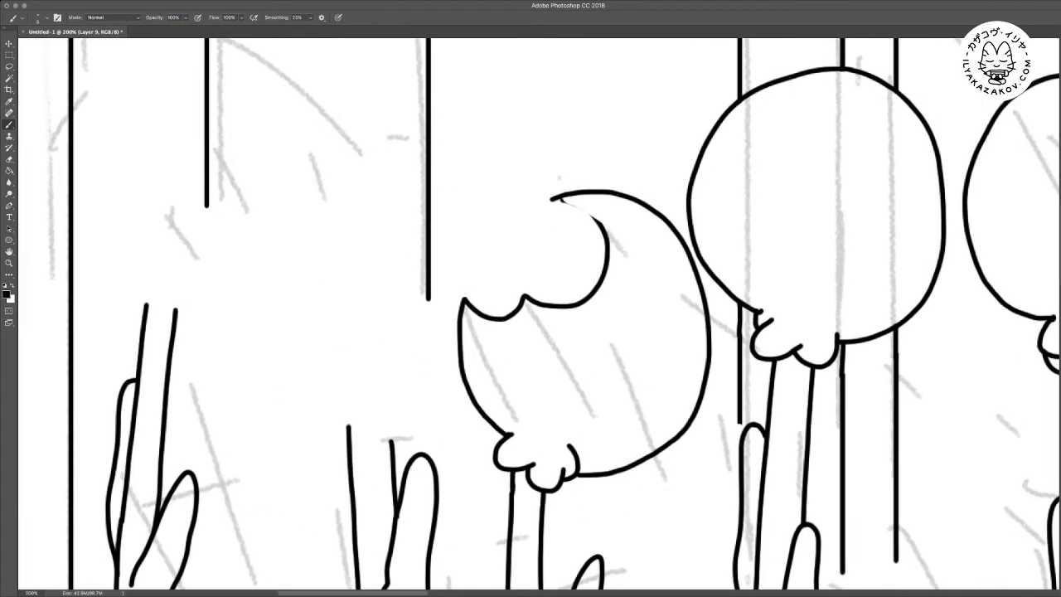
drag(554, 199, 601, 233)
mouse_move(551, 199)
mouse_down()
mouse_move(561, 267)
mouse_move(531, 275)
mouse_move(527, 289)
mouse_move(467, 301)
mouse_move(495, 294)
mouse_move(516, 268)
mouse_move(527, 291)
mouse_up()
Select the area between the two bite contours, fill it with black and clear the selection
key(e)
key(w)
click(583, 267)
key(g)
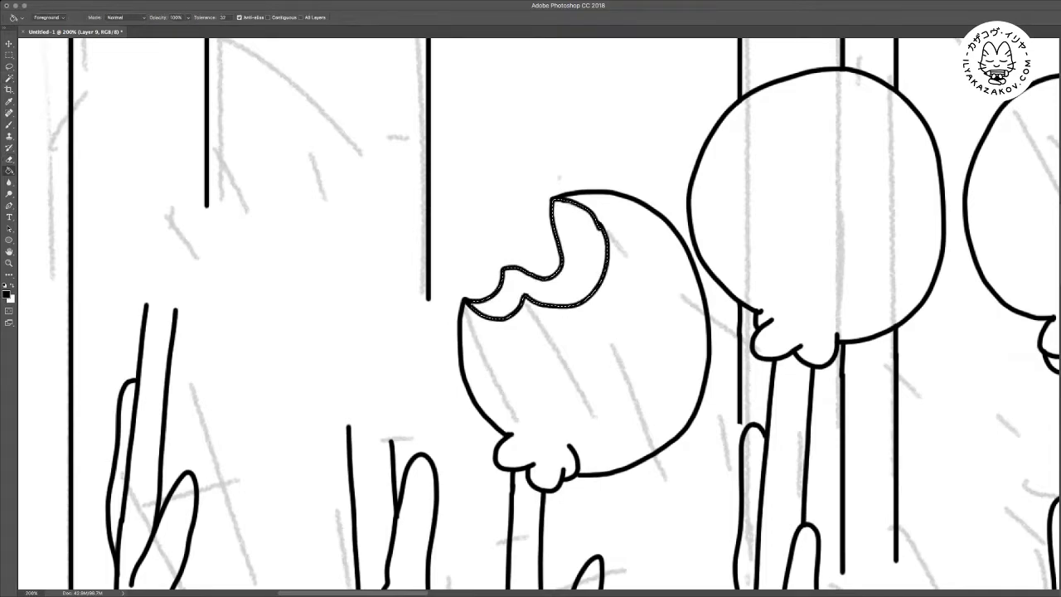
click(584, 267)
key(m)
key(super+d)
key(super+minus)
key(super+minus)
key(super+minus)
key(super+minus)
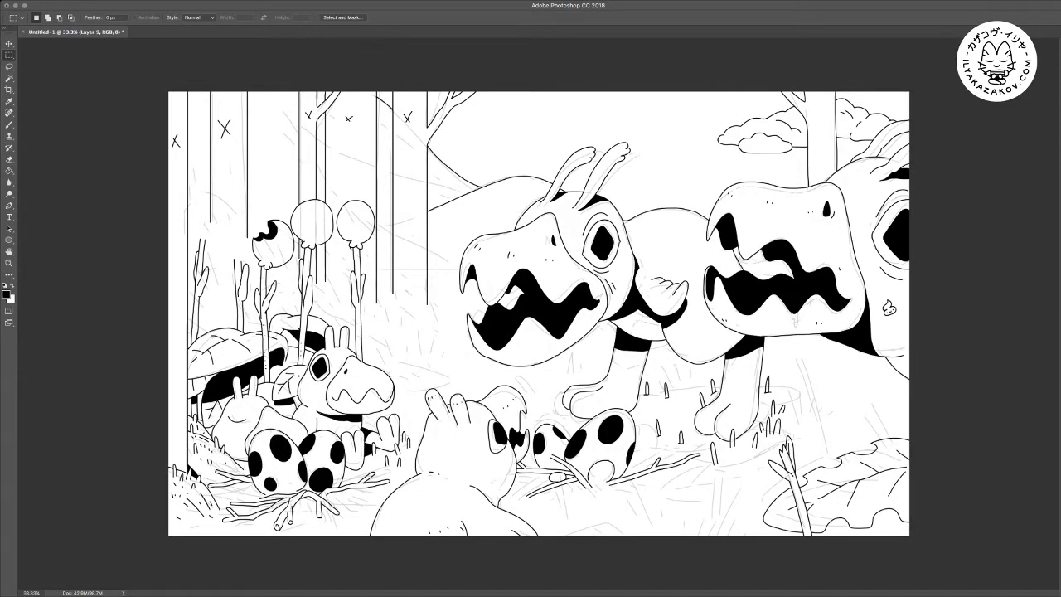
Erase the lower end of the trunk line just above the stem beside the bitten fruit
key(super+plus)
drag(414, 282, 756, 372)
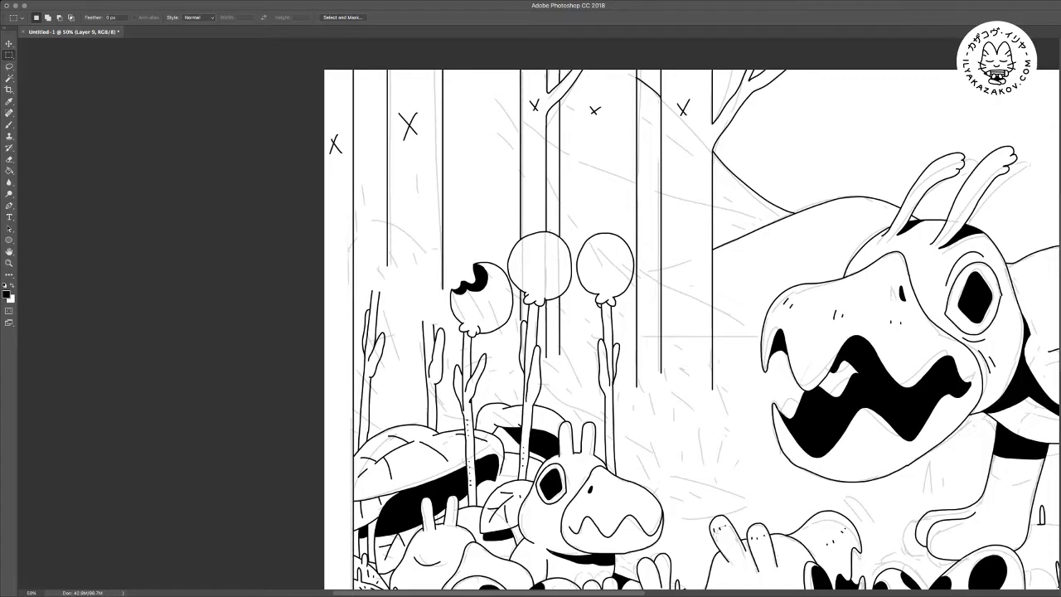
scroll(692, 330, down, 2)
scroll(692, 330, right, 2)
key(ctrl+plus)
key(ctrl+plus)
key(e)
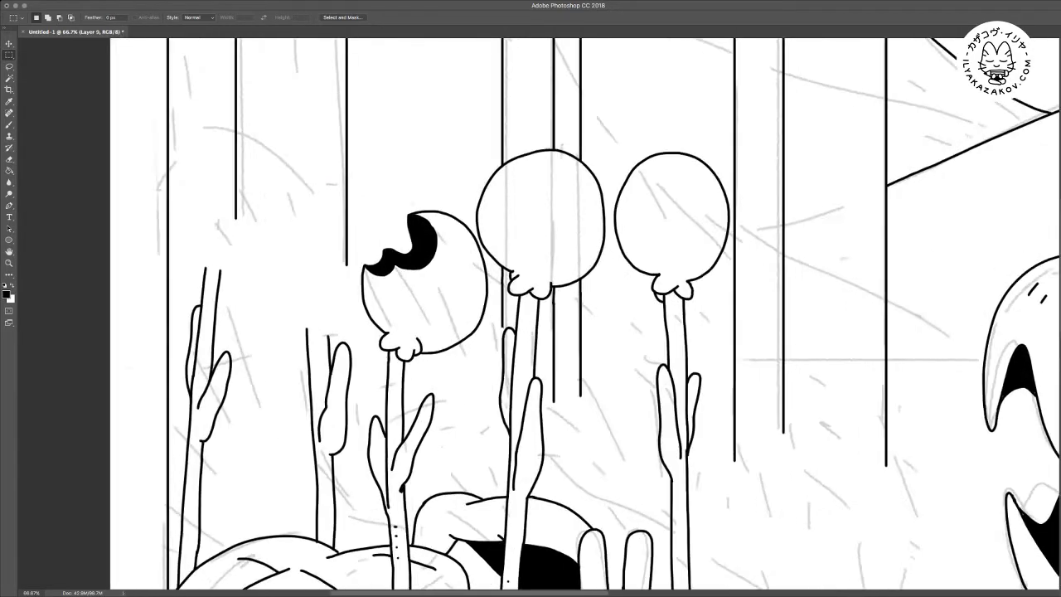
drag(346, 267, 346, 214)
key(b)
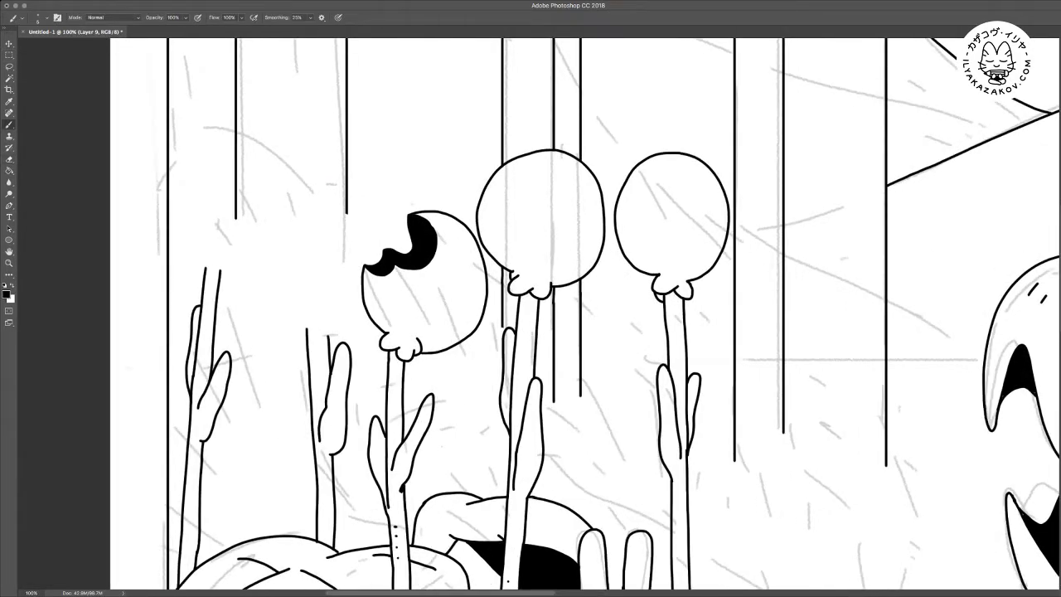
Ink a round fruit with a ruffled collar behind the bitten fruit and erase the trunk line end inside it
mouse_move(303, 308)
mouse_down()
mouse_move(330, 334)
mouse_move(341, 314)
mouse_move(345, 323)
mouse_move(286, 313)
mouse_move(268, 294)
mouse_move(267, 230)
mouse_move(300, 201)
mouse_move(331, 199)
mouse_move(359, 207)
mouse_move(380, 258)
mouse_up()
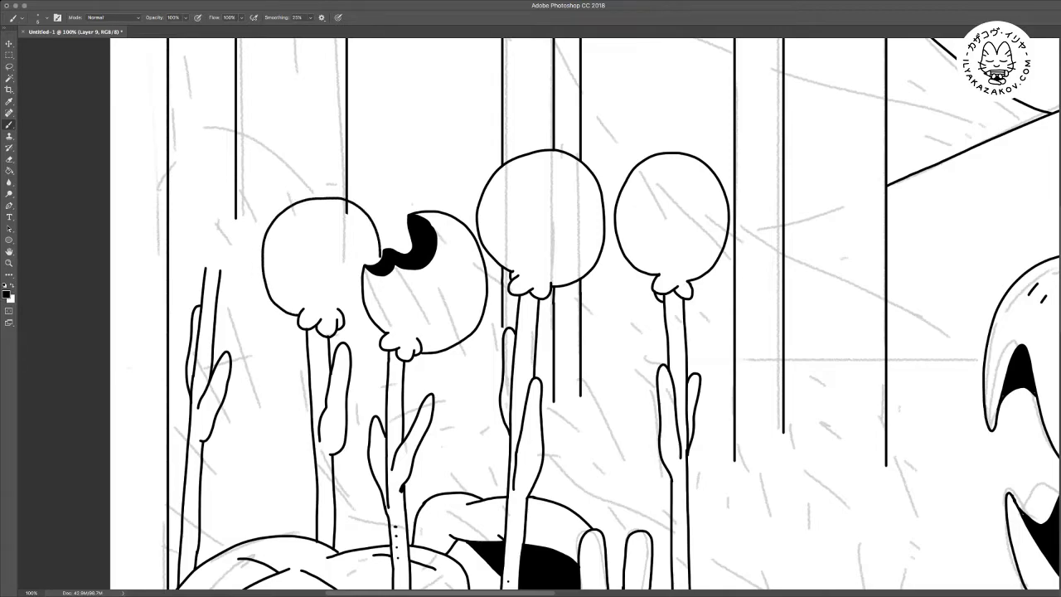
drag(363, 307, 348, 316)
key(e)
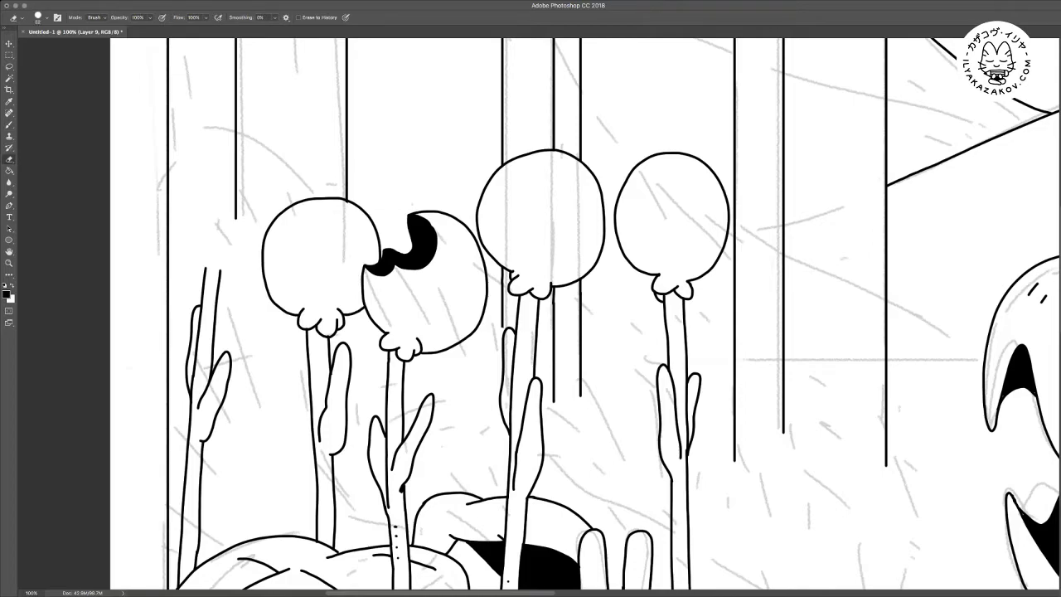
drag(414, 290, 501, 306)
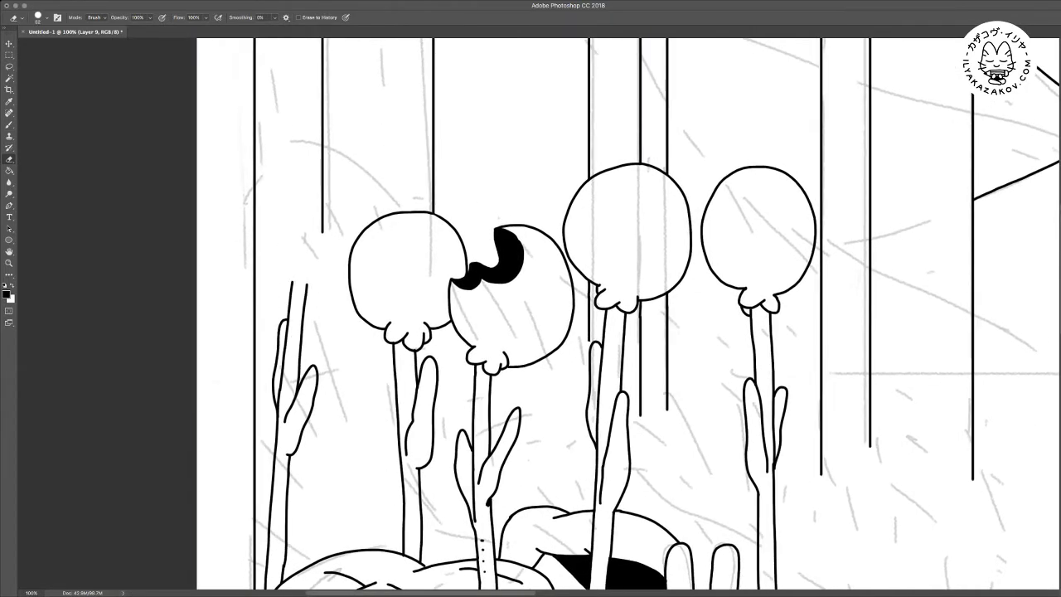
Add two tiny dashes to the newest fruit's collar and paint a black shadow on the stem beneath it
key(super+plus)
mouse_move(414, 331)
mouse_down()
mouse_move(454, 312)
mouse_move(506, 239)
mouse_up()
drag(333, 238, 325, 247)
key(b)
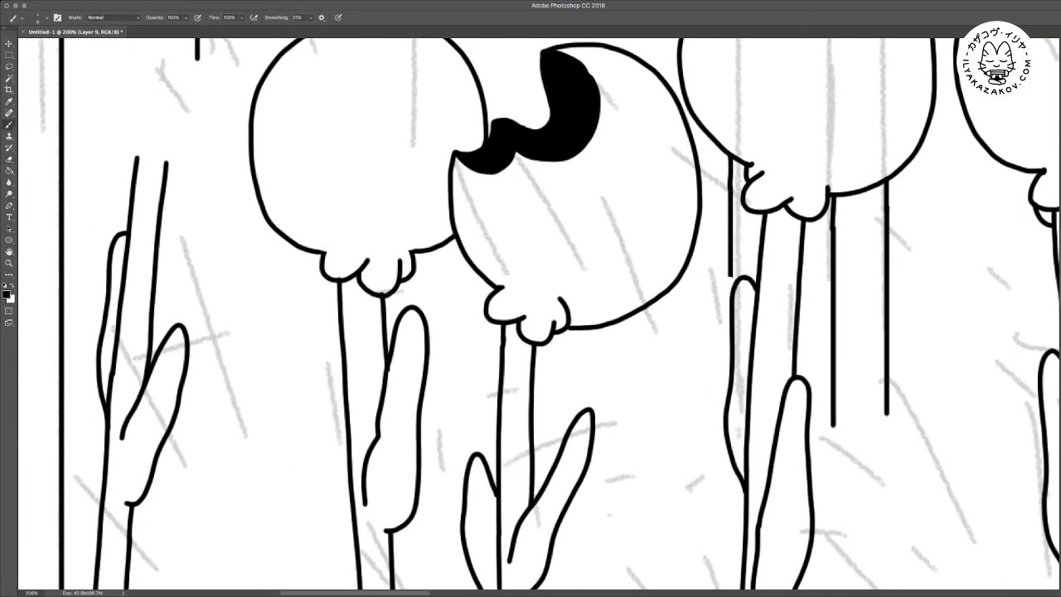
drag(337, 249, 351, 255)
mouse_move(343, 298)
mouse_down()
mouse_move(381, 302)
mouse_move(354, 280)
mouse_move(351, 294)
mouse_up()
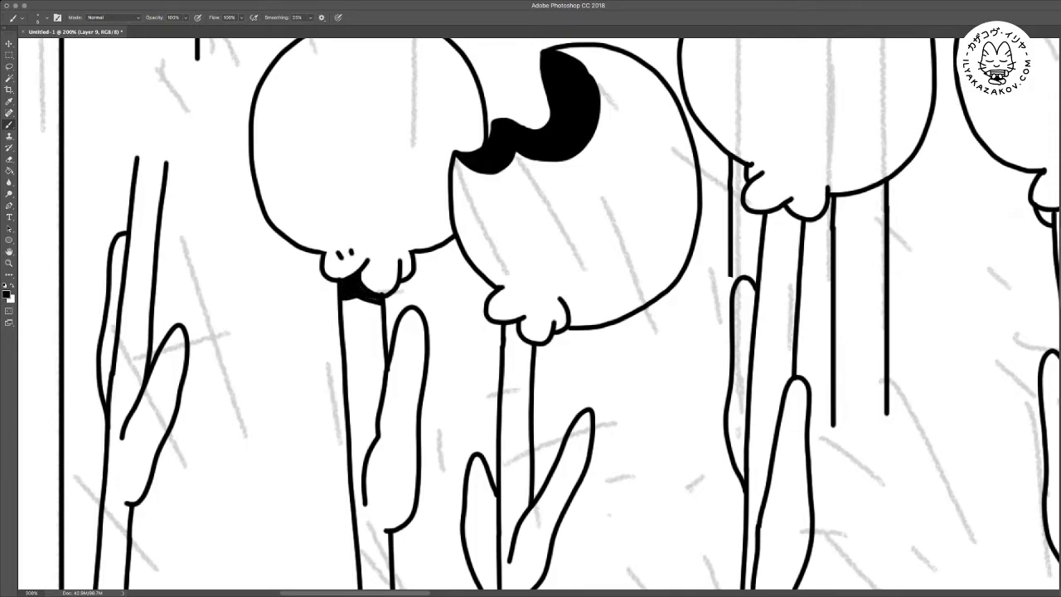
Paint black shadows under the collars of the other three fruits and add two small dashes to the bitten fruit
mouse_move(505, 335)
mouse_down()
mouse_move(509, 327)
mouse_move(531, 346)
mouse_up()
mouse_move(659, 194)
mouse_down()
mouse_move(667, 198)
mouse_move(644, 224)
mouse_move(564, 245)
mouse_up()
click(659, 217)
mouse_move(675, 252)
mouse_down()
mouse_move(703, 257)
mouse_move(688, 240)
mouse_move(675, 247)
mouse_move(699, 251)
mouse_move(473, 278)
mouse_up()
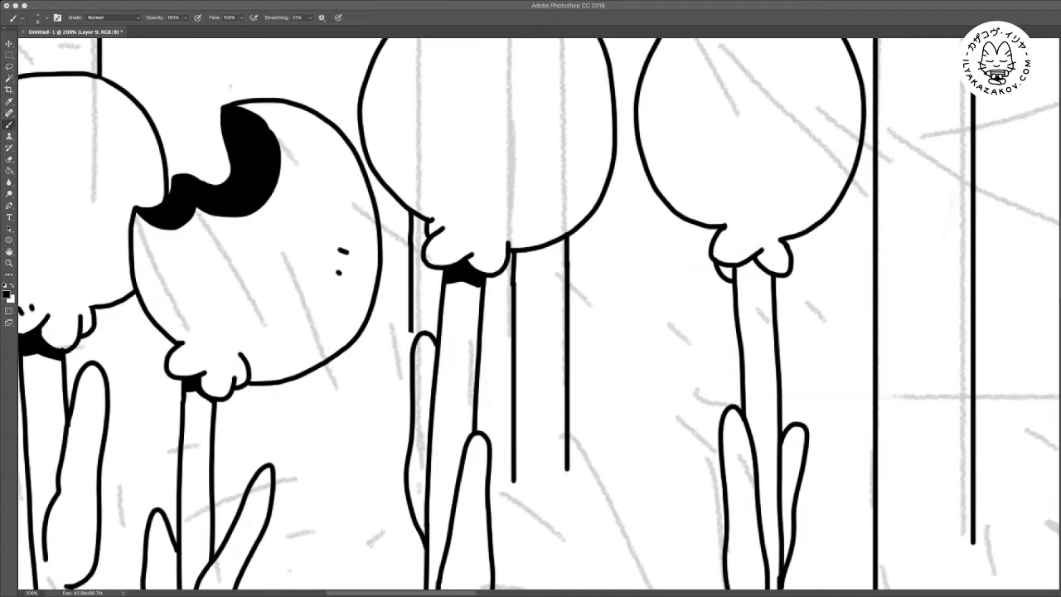
mouse_move(737, 277)
mouse_down()
mouse_move(771, 277)
mouse_move(746, 262)
mouse_move(739, 276)
mouse_move(762, 273)
mouse_up()
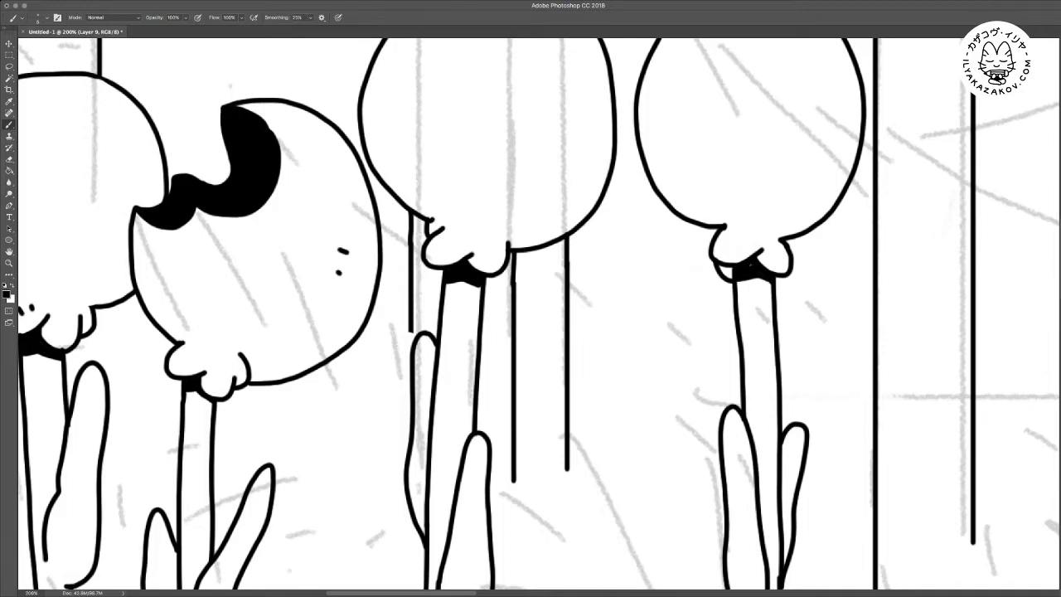
Erase the rear stretch of the large foreground creature's lower jaw line, from just behind its front leg
key(super+minus)
key(super+minus)
key(super+minus)
key(super+minus)
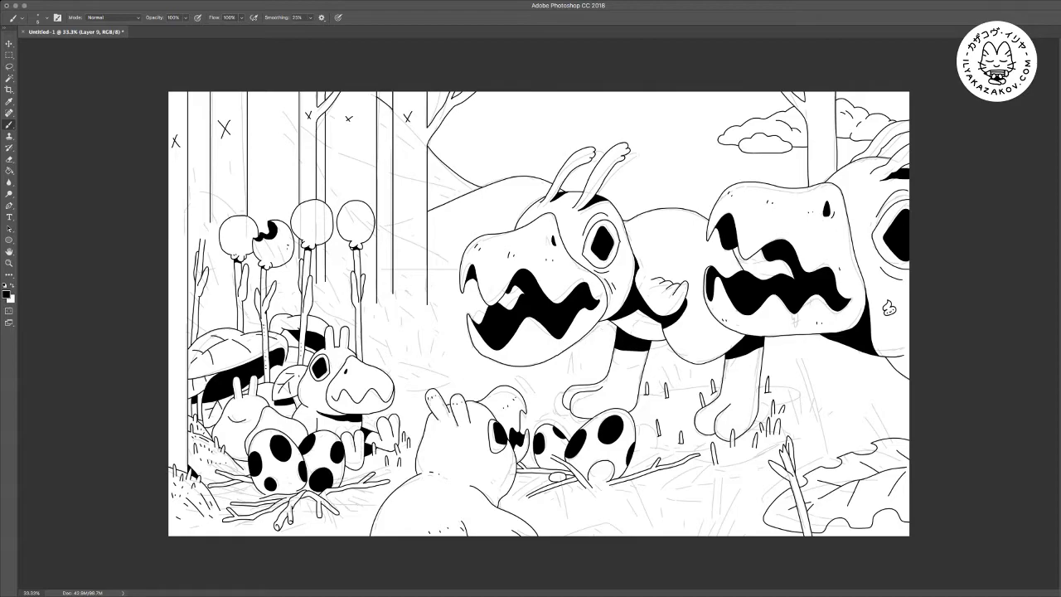
key(super+plus)
drag(580, 332, 365, 268)
scroll(446, 308, right, 3)
scroll(445, 309, down, 1)
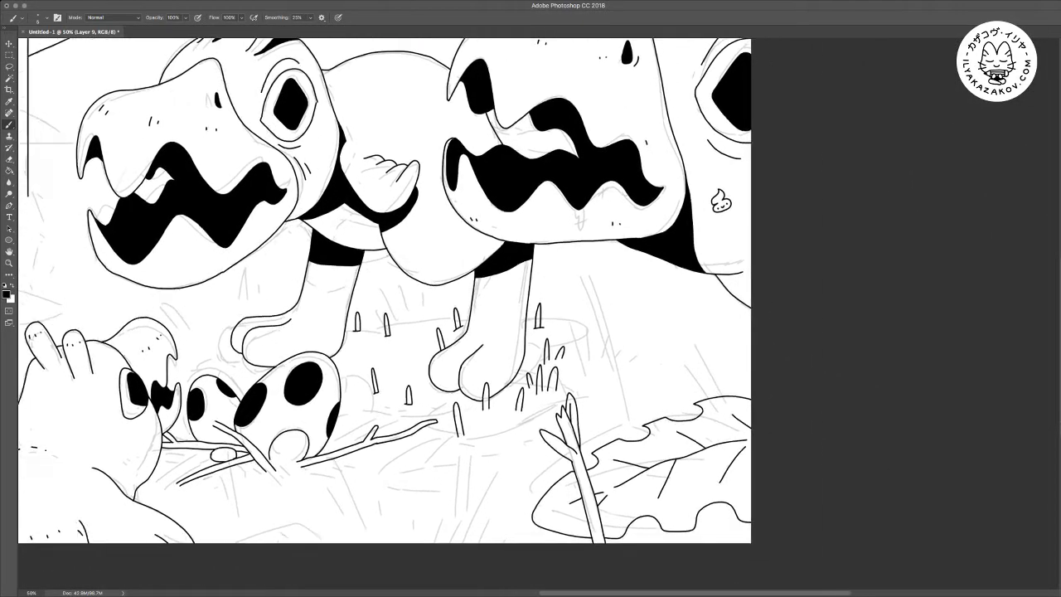
key(super+plus)
drag(539, 315, 441, 304)
key(e)
mouse_move(523, 209)
mouse_down()
mouse_move(569, 210)
mouse_move(630, 241)
mouse_up()
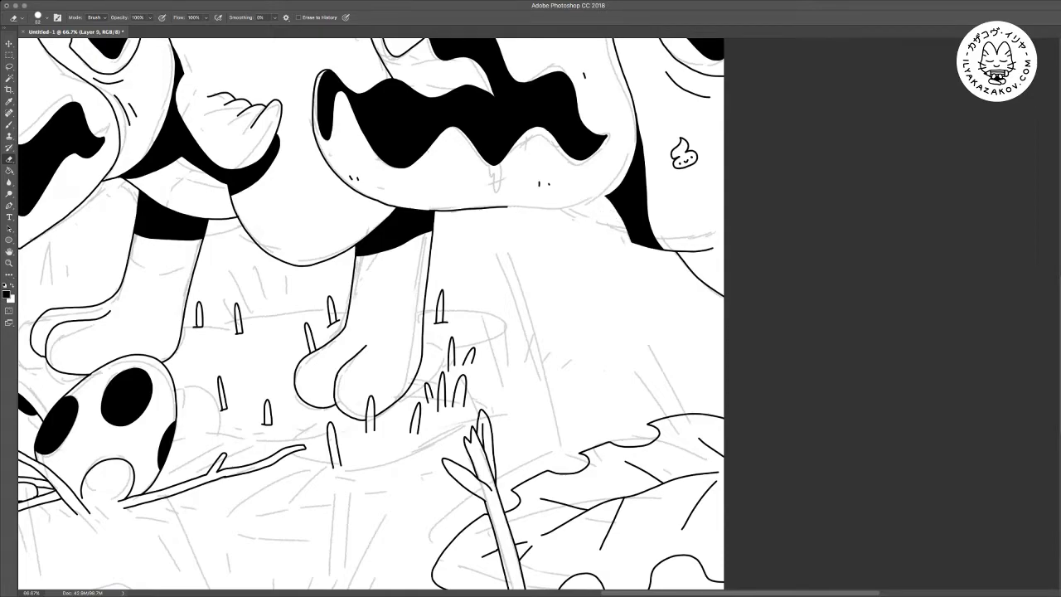
key(b)
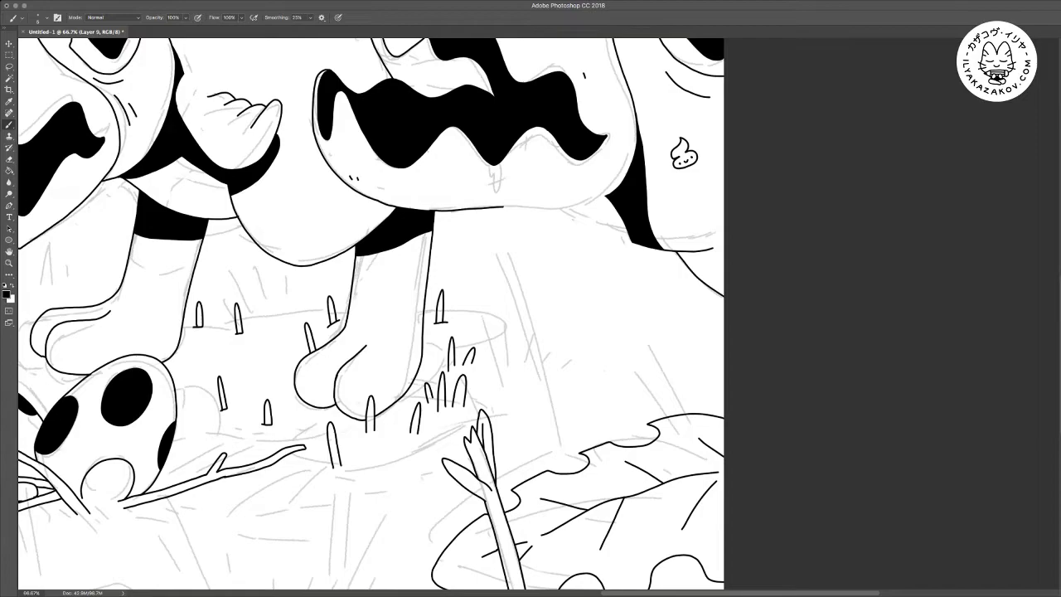
Ink a large round fruit outline, open at the underside, overlapping the big creature's jaw and black neck shadow
mouse_move(497, 285)
mouse_down()
mouse_move(482, 267)
mouse_move(488, 213)
mouse_move(523, 177)
mouse_move(566, 169)
mouse_move(601, 184)
mouse_up()
key(e)
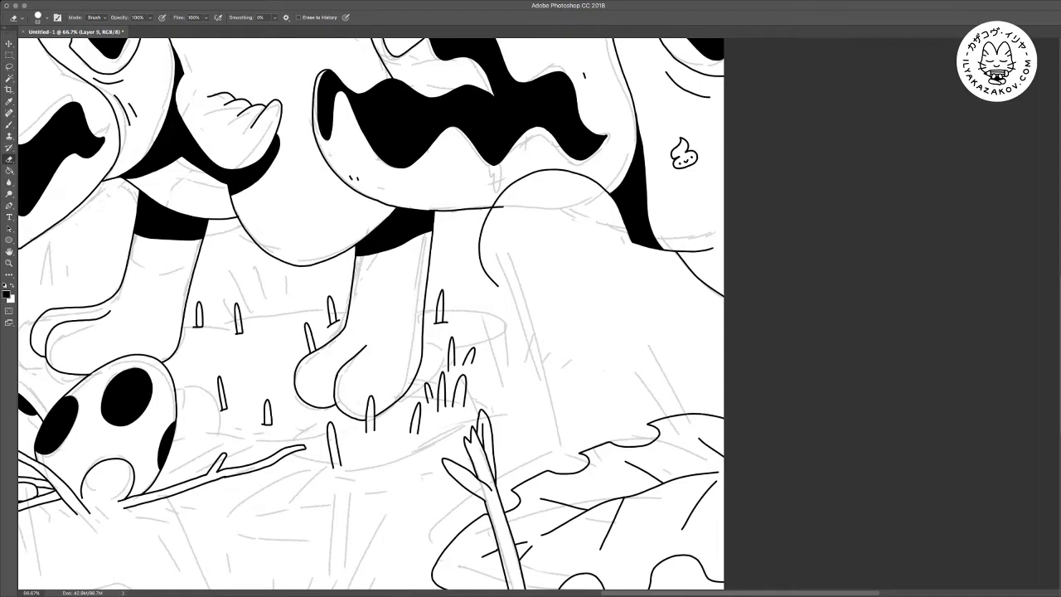
key(b)
mouse_move(611, 199)
mouse_down()
mouse_move(626, 252)
mouse_move(614, 292)
mouse_move(519, 324)
mouse_up()
key(super+plus)
key(e)
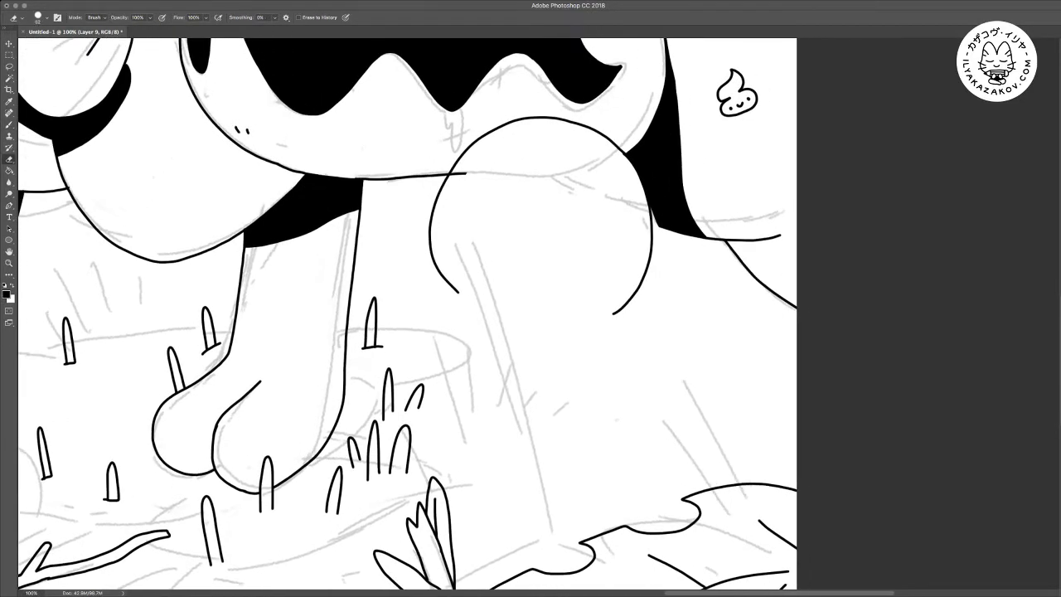
Clean the overlaps inside the large fruit, ink its ruffled collar and redraw the outline down to the collar
mouse_move(458, 292)
mouse_down()
mouse_move(364, 245)
mouse_move(336, 213)
mouse_move(364, 264)
mouse_move(416, 290)
mouse_move(411, 315)
mouse_move(436, 309)
mouse_move(466, 323)
mouse_move(550, 226)
mouse_move(554, 153)
mouse_move(561, 170)
mouse_up()
key(b)
key(e)
key(b)
key(e)
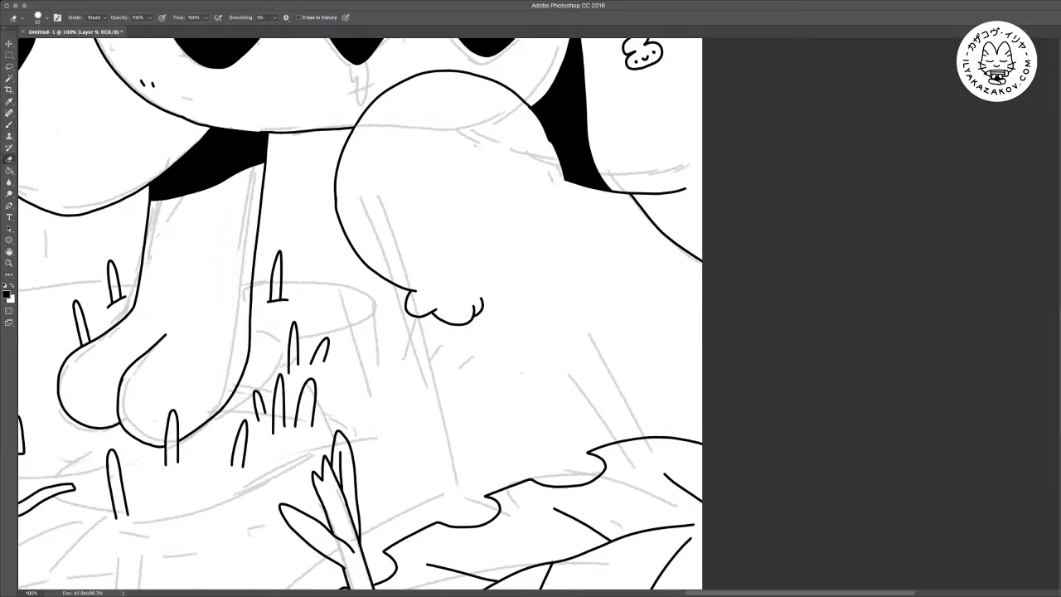
key(b)
mouse_move(481, 298)
mouse_down()
mouse_move(528, 282)
mouse_move(554, 253)
mouse_move(567, 207)
mouse_move(555, 154)
mouse_up()
Ink the large fruit's stem down to the big leaf with a rounded shoot on each side, erasing overlapping lines
scroll(360, 313, down, 3)
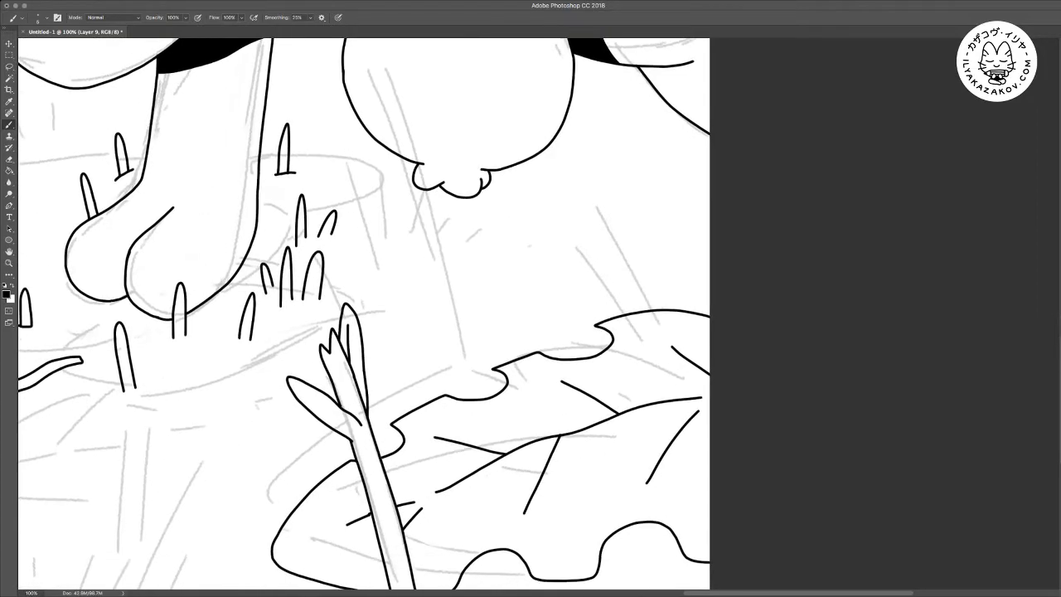
mouse_move(433, 187)
mouse_down()
mouse_move(420, 362)
mouse_move(395, 337)
mouse_move(387, 289)
mouse_move(404, 245)
mouse_move(423, 274)
mouse_up()
drag(466, 205, 453, 393)
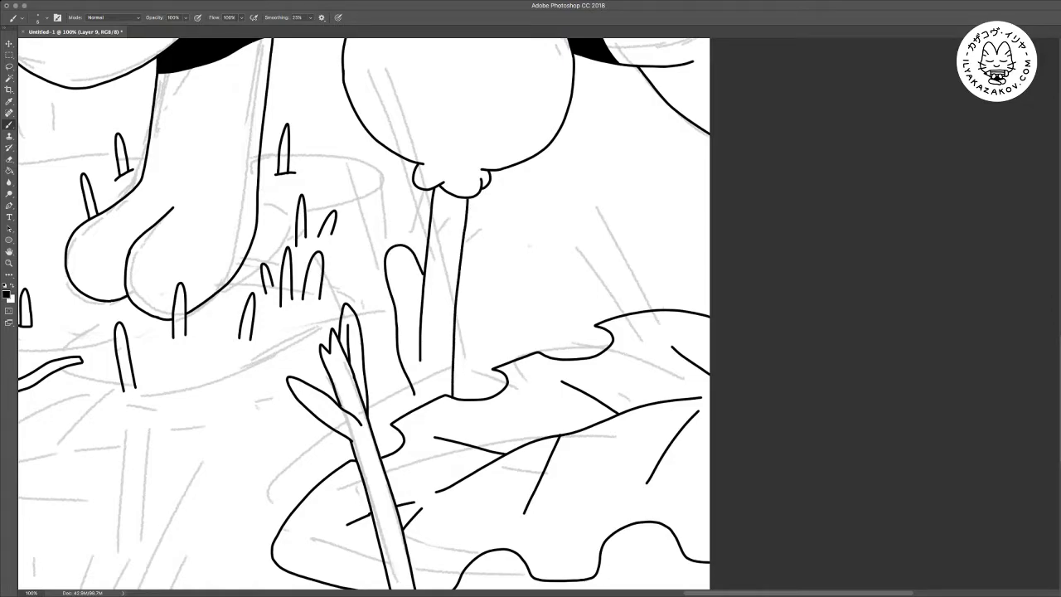
drag(419, 358, 415, 404)
key(e)
mouse_move(453, 347)
mouse_down()
mouse_move(452, 391)
mouse_move(438, 368)
mouse_move(487, 273)
mouse_move(496, 305)
mouse_move(487, 391)
mouse_up()
key(b)
Draw a line across the stem just below the large fruit's collar, fill the enclosed band with black and deselect
scroll(364, 314, up, 3)
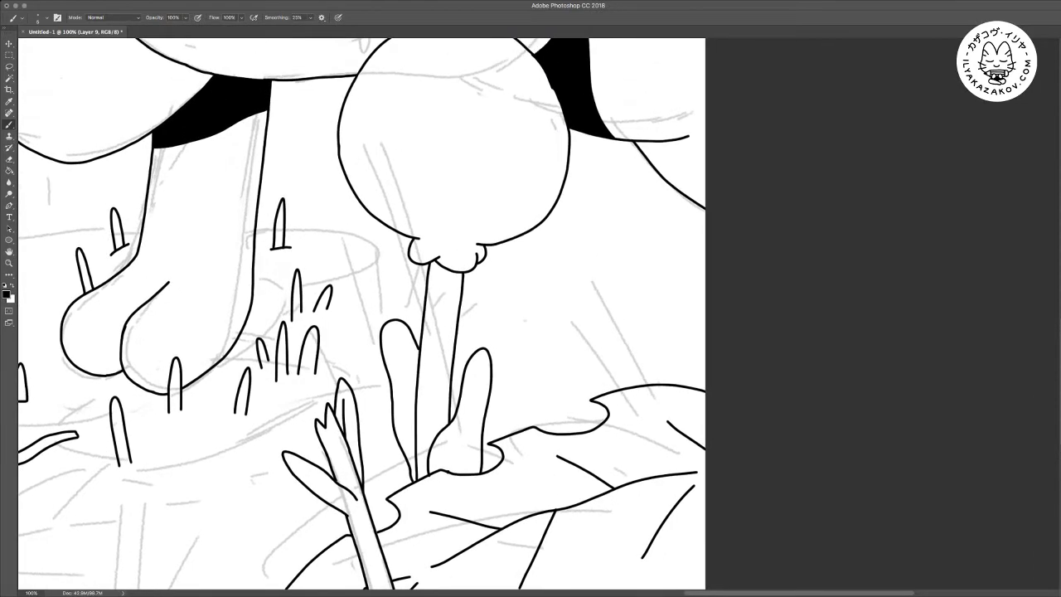
drag(428, 281, 462, 287)
key(w)
click(446, 275)
key(m)
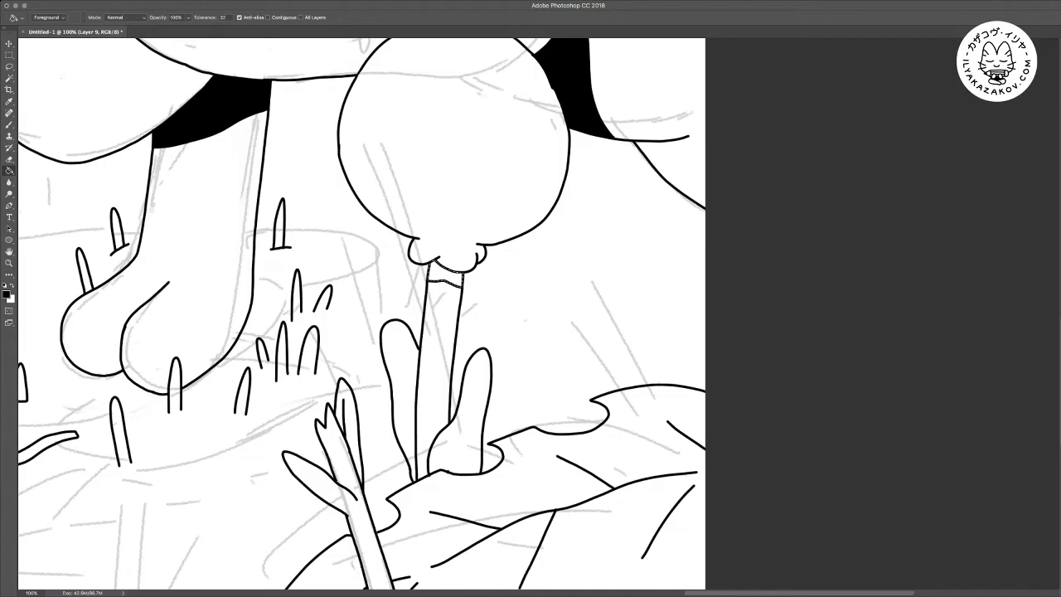
key(alt+BackSpace)
key(ctrl+d)
Ink a midrib and short side veins on the taller shoot beside the large fruit's stem
key(ctrl+minus)
key(ctrl+minus)
key(ctrl+minus)
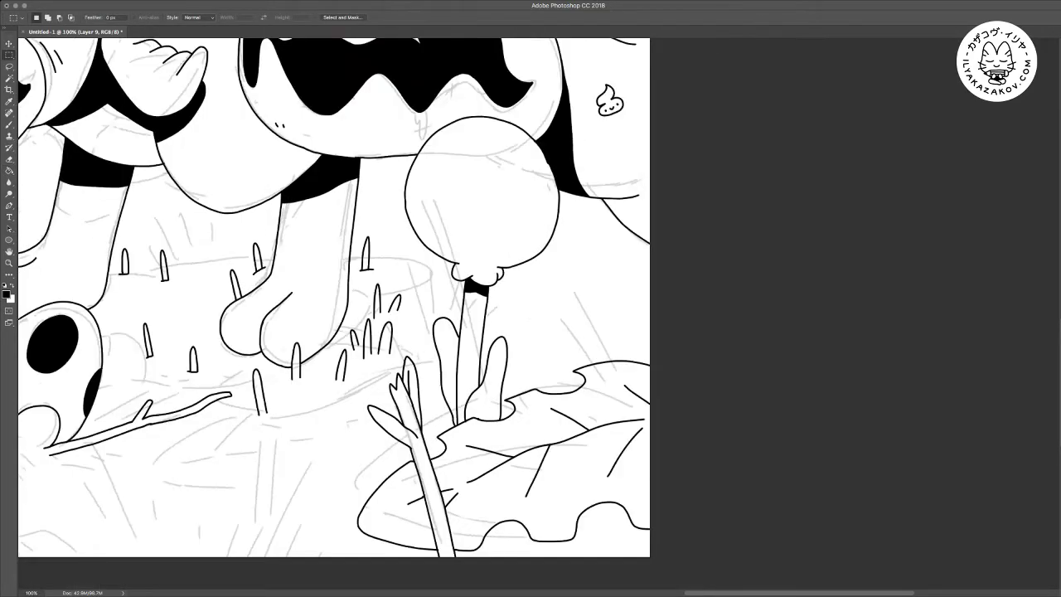
key(ctrl+plus)
key(ctrl+plus)
drag(829, 407, 269, 186)
key(ctrl+plus)
key(ctrl+plus)
key(b)
mouse_move(347, 273)
mouse_down()
mouse_move(380, 383)
mouse_move(368, 377)
mouse_move(379, 383)
mouse_up()
drag(355, 431, 379, 442)
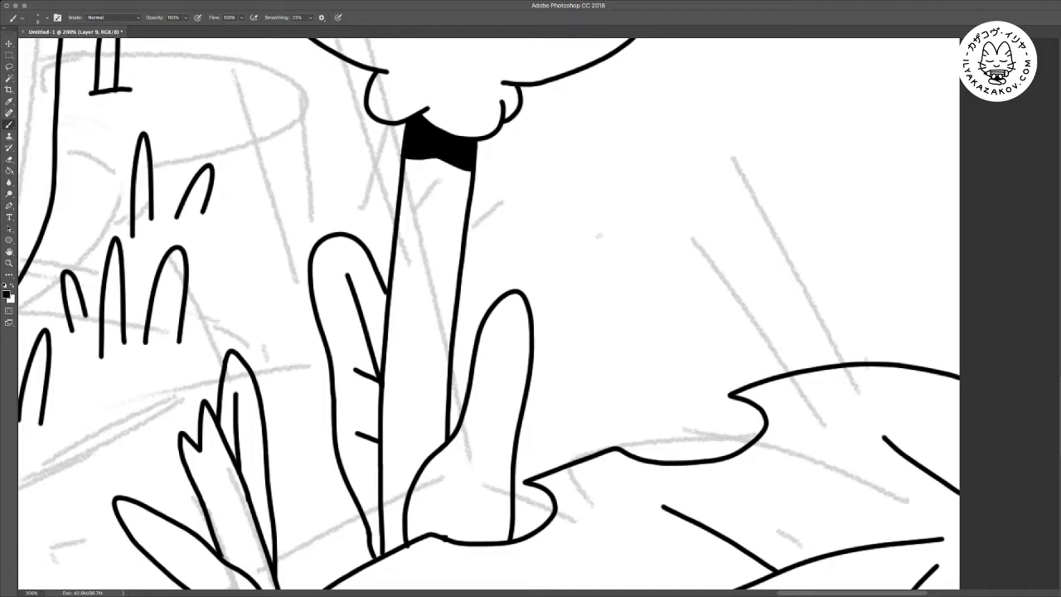
drag(372, 301, 365, 328)
Extend the grassy mound's line to the spotted egg, fill the gap between mound, creature and egg with black and deselect
key(ctrl+minus)
key(ctrl+minus)
key(ctrl+minus)
key(ctrl+minus)
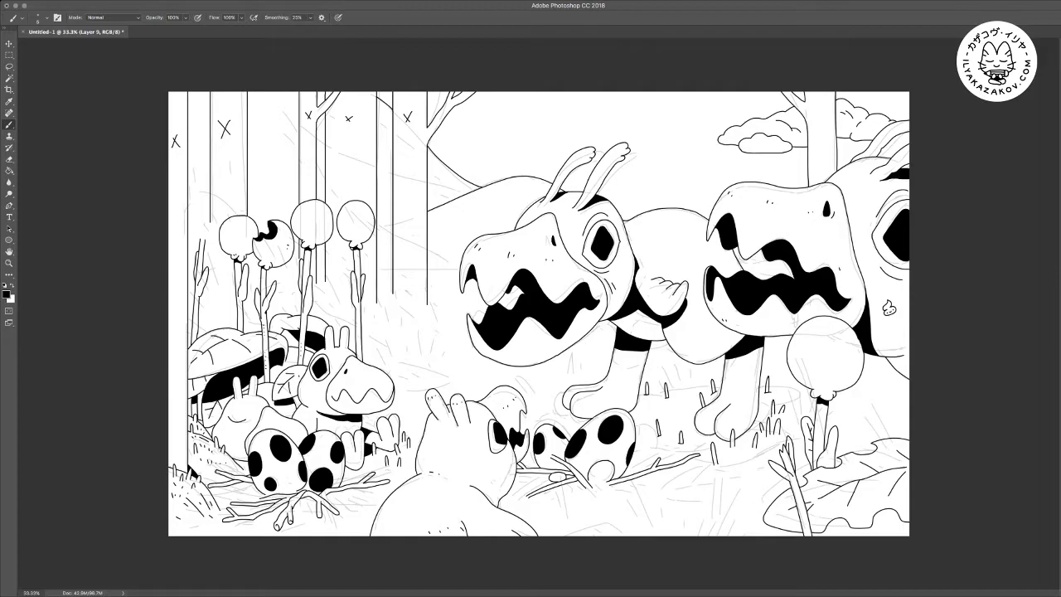
key(super+plus)
key(super+plus)
drag(332, 414, 688, 217)
key(super+plus)
key(super+plus)
drag(332, 456, 669, 282)
drag(406, 352, 671, 205)
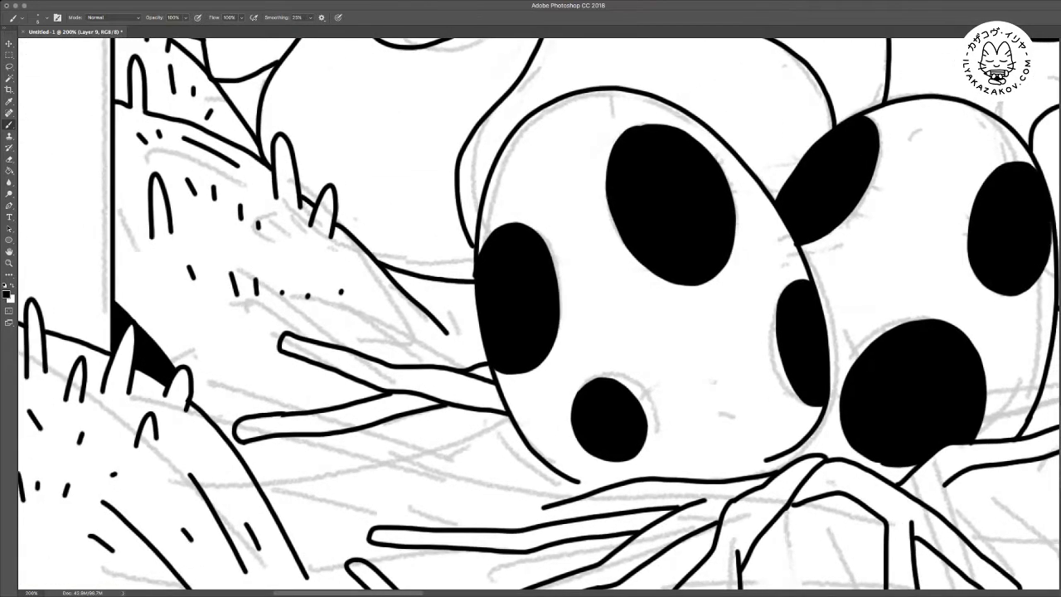
mouse_move(449, 331)
mouse_down()
mouse_move(420, 341)
mouse_move(428, 355)
mouse_move(486, 356)
mouse_up()
key(w)
click(452, 308)
key(F2)
key(g)
click(452, 307)
key(m)
key(ctrl+d)
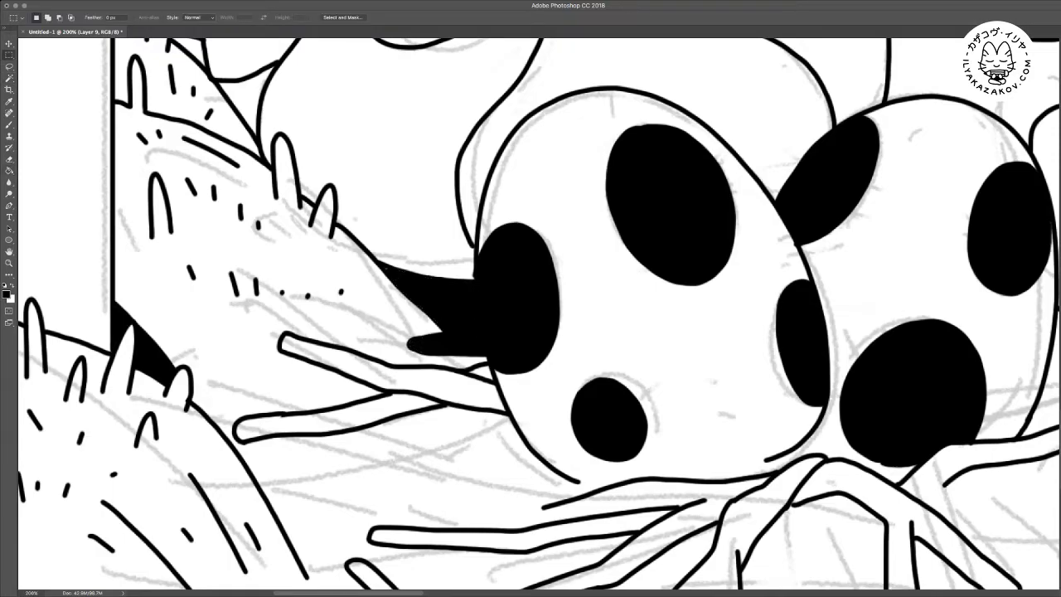
Straighten the lower edge of the black hollow under the large mushroom cap, between the dotted stem and the leaf
key(super+minus)
key(super+minus)
key(super+minus)
key(super+plus)
scroll(663, 315, up, 5)
scroll(664, 315, right, 4)
key(b)
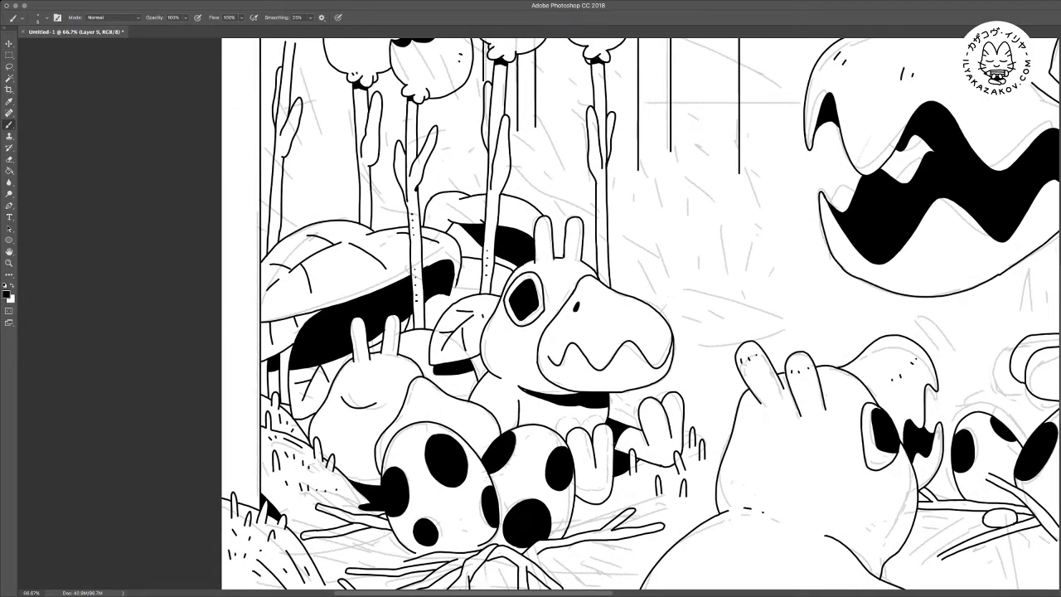
scroll(489, 308, up, 5)
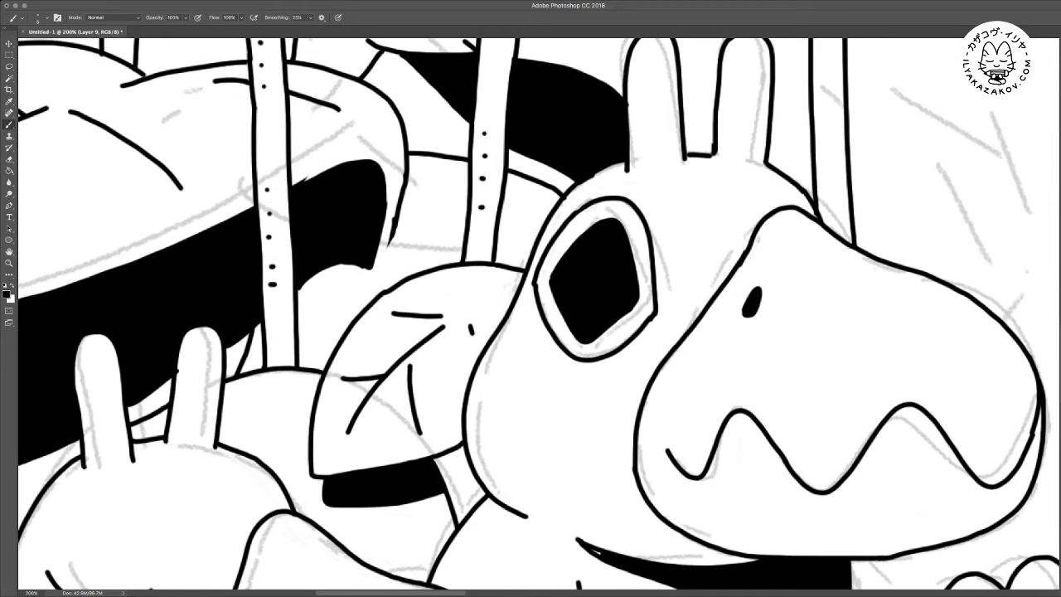
mouse_move(299, 294)
mouse_down()
mouse_move(370, 267)
mouse_move(305, 286)
mouse_move(357, 265)
mouse_up()
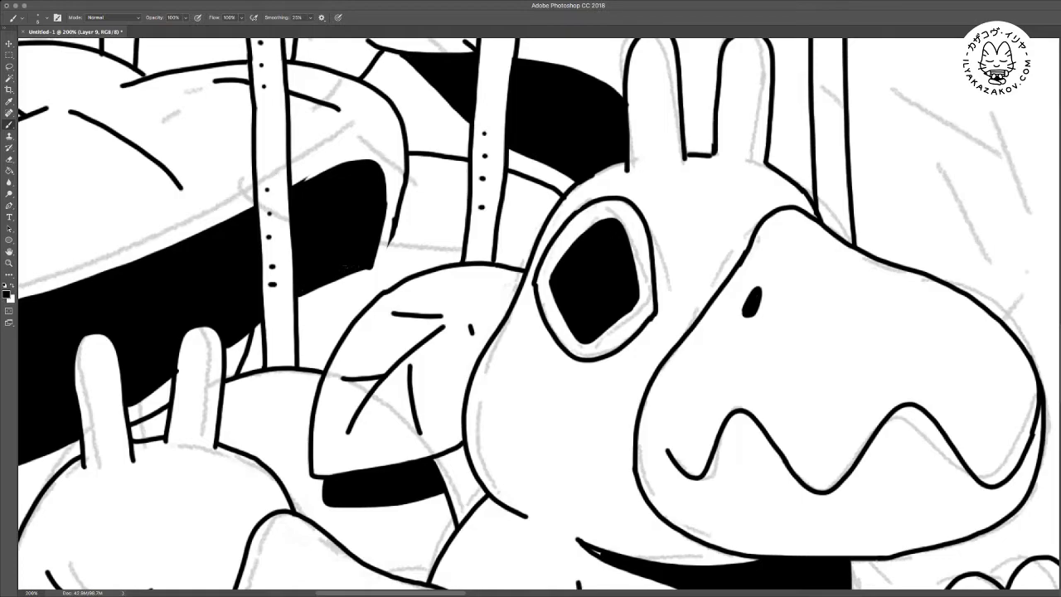
mouse_move(300, 295)
mouse_down()
mouse_move(362, 277)
mouse_move(353, 272)
mouse_up()
Redraw the mushroom cap's side edge and ink a small veined leaf between the dotted stem and the existing leaf
key(e)
drag(407, 154, 390, 247)
key(b)
mouse_move(408, 150)
mouse_down()
mouse_move(396, 254)
mouse_move(381, 274)
mouse_move(417, 270)
mouse_up()
drag(306, 306, 348, 326)
drag(352, 289, 366, 311)
drag(302, 364, 346, 330)
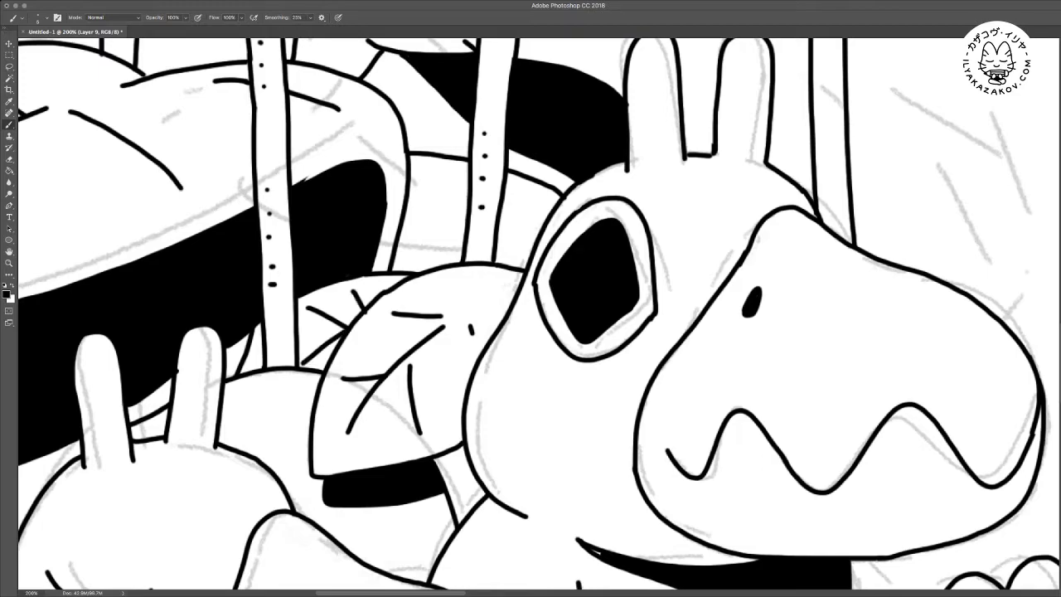
Review the whole scene and examine the eggs and twigs of the nest beside the foreground creature
key(super+0)
key(super+minus)
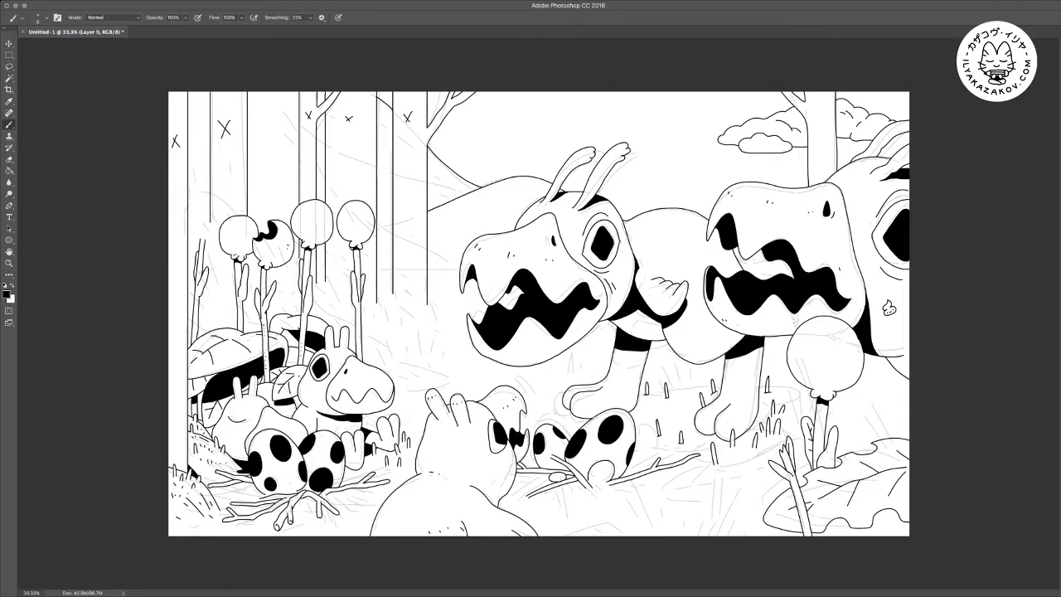
key(super+plus)
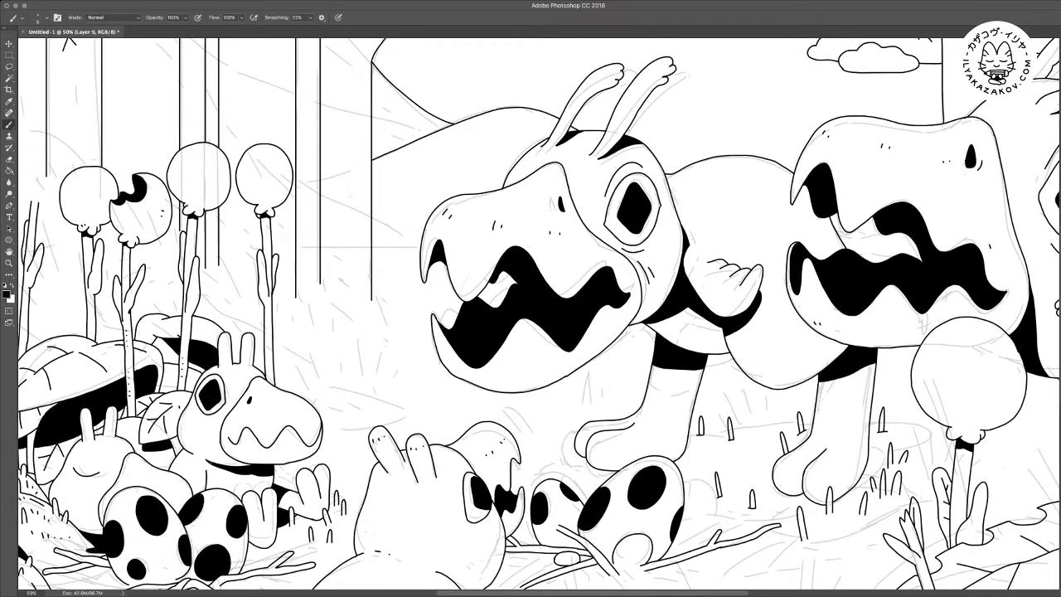
scroll(538, 315, left, 5)
scroll(539, 315, down, 5)
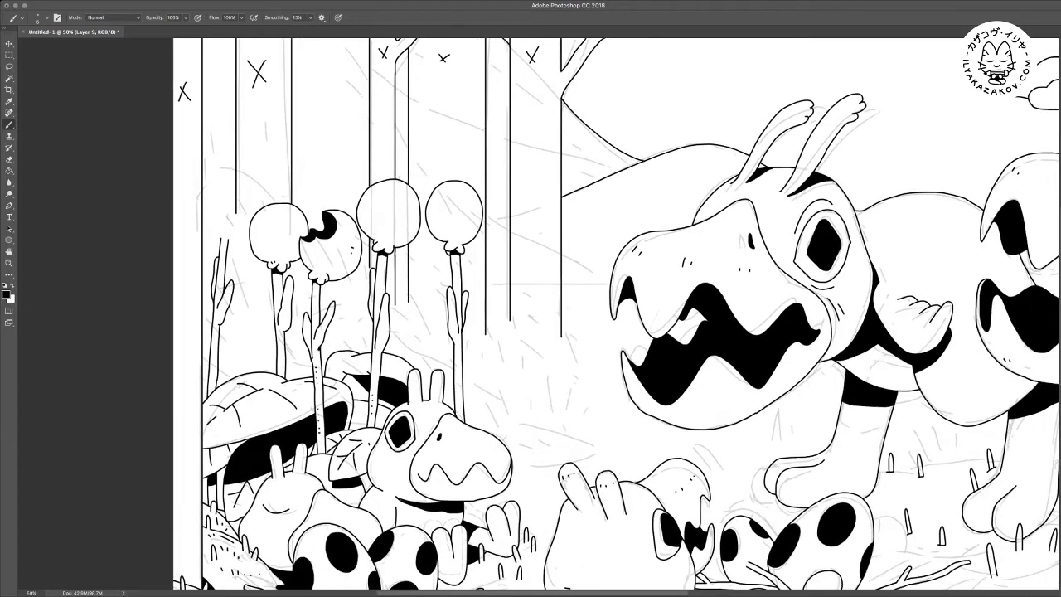
scroll(539, 315, right, 3)
scroll(539, 315, down, 3)
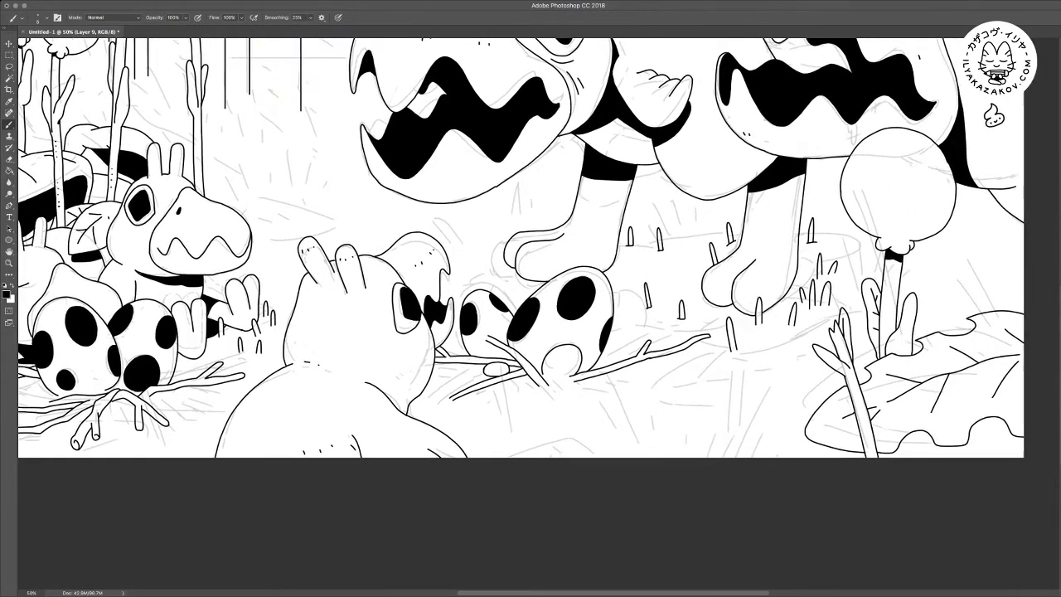
key(super+plus)
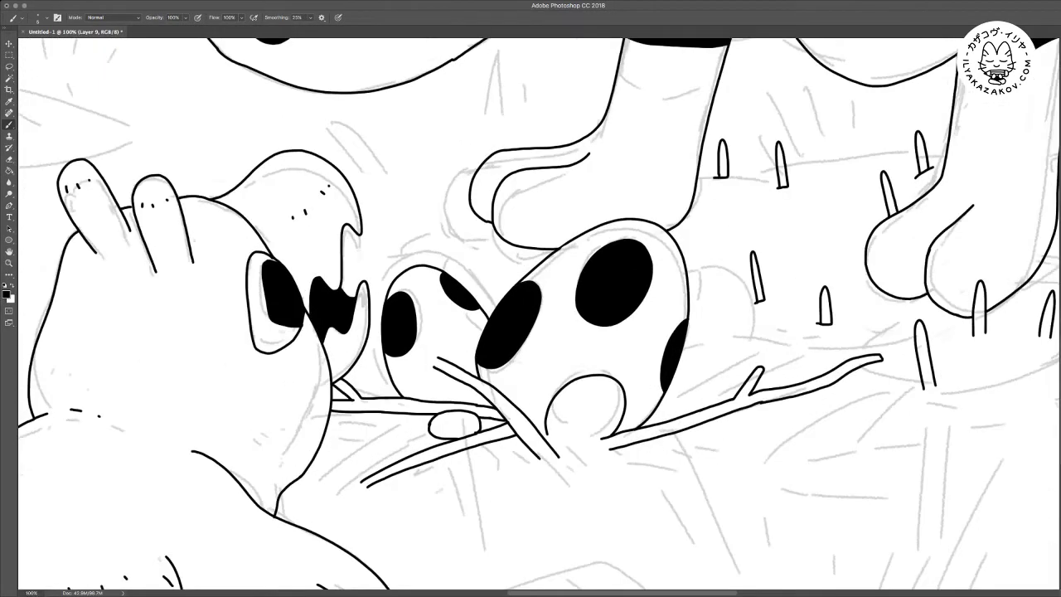
Ink the curved upper edge and jagged, thorny inner rim of the broken stump below the spotted eggs
scroll(539, 315, down, 2)
scroll(538, 315, right, 1)
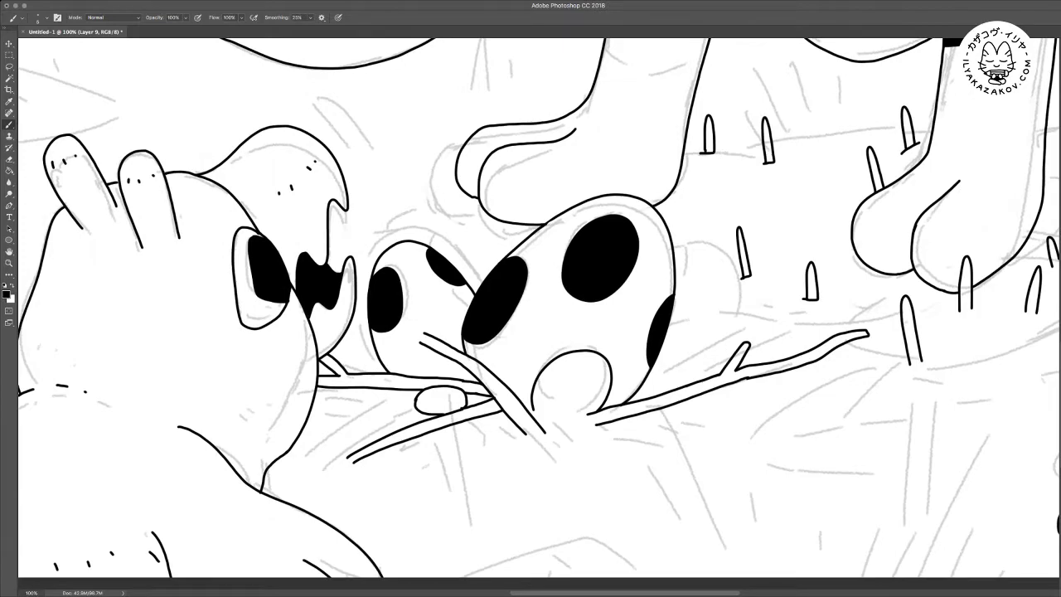
scroll(539, 315, down, 6)
scroll(539, 315, right, 5)
mouse_move(381, 414)
mouse_down()
mouse_move(448, 363)
mouse_move(504, 347)
mouse_move(614, 342)
mouse_move(715, 372)
mouse_move(684, 394)
mouse_move(660, 385)
mouse_move(576, 419)
mouse_move(568, 433)
mouse_move(571, 420)
mouse_move(524, 384)
mouse_move(572, 410)
mouse_move(570, 432)
mouse_move(631, 401)
mouse_up()
key(e)
key(b)
mouse_move(568, 423)
mouse_down()
mouse_move(567, 438)
mouse_move(573, 413)
mouse_move(568, 439)
mouse_move(574, 412)
mouse_move(632, 403)
mouse_up()
key(e)
key(b)
drag(580, 373, 663, 332)
mouse_move(648, 378)
mouse_down()
mouse_move(601, 401)
mouse_move(486, 408)
mouse_up()
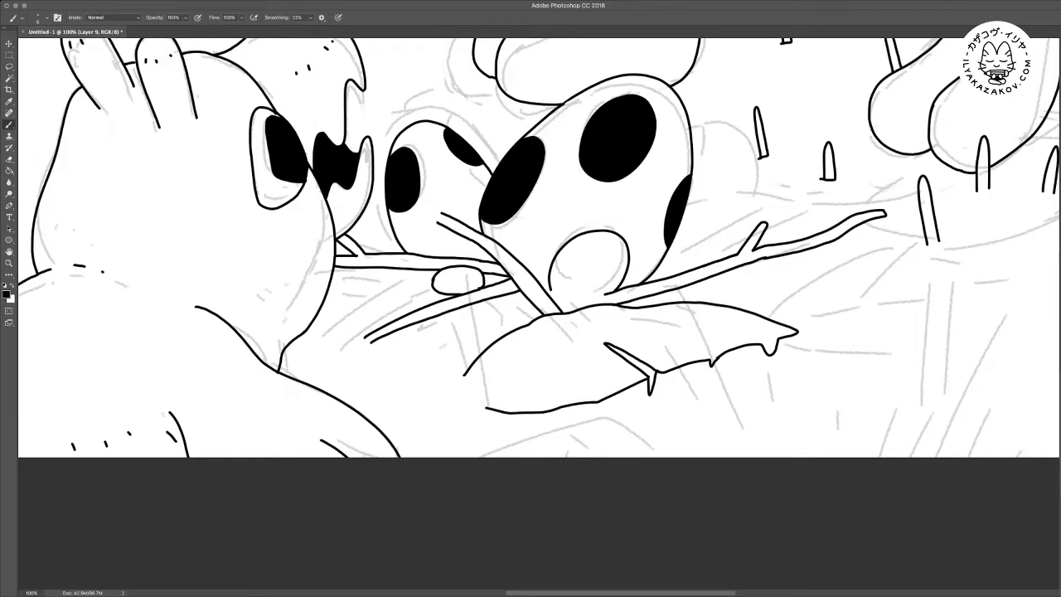
Ink both sides of the stump, a splinter at the rim's corner and the wavy lower edge with its thorn
scroll(539, 248, down, 3)
scroll(538, 248, right, 5)
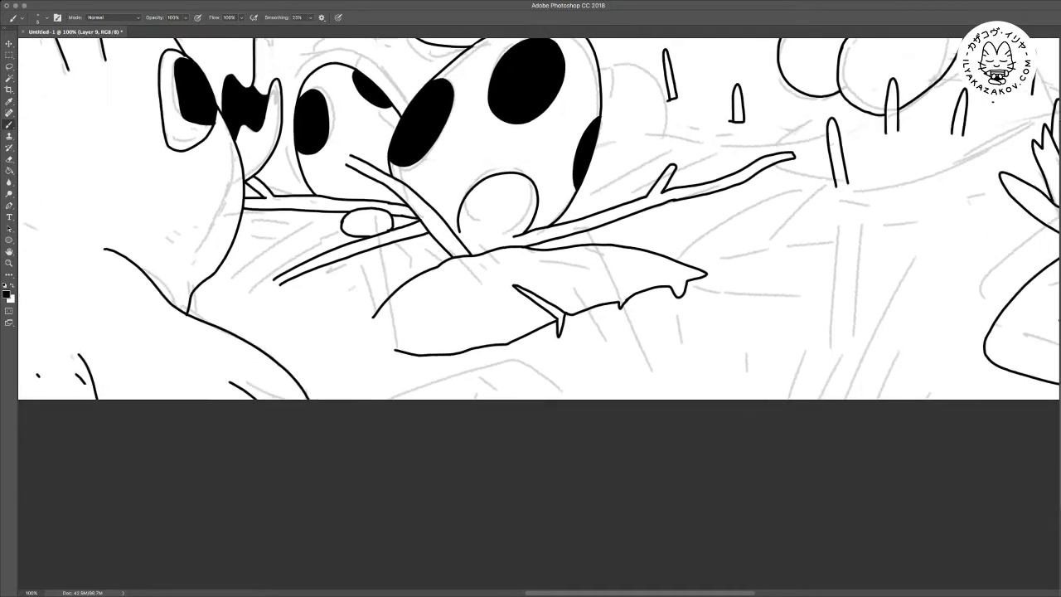
drag(699, 270, 676, 360)
mouse_move(681, 272)
mouse_down()
mouse_move(644, 267)
mouse_move(657, 278)
mouse_up()
scroll(539, 232, up, 2)
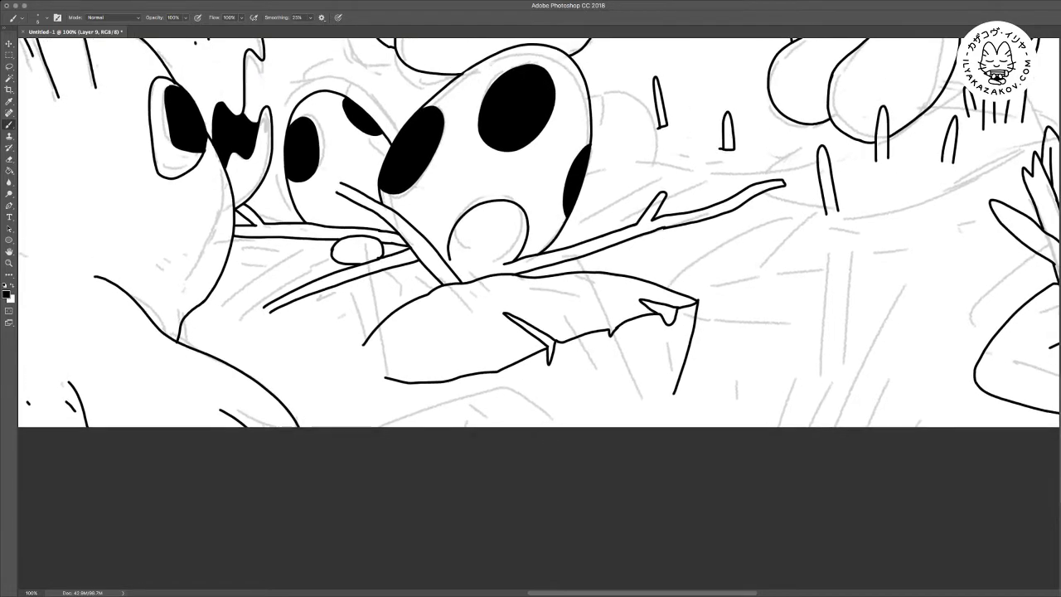
mouse_move(361, 347)
mouse_down()
mouse_move(384, 378)
mouse_move(358, 374)
mouse_move(372, 425)
mouse_move(393, 408)
mouse_move(524, 373)
mouse_move(659, 419)
mouse_up()
scroll(539, 232, down, 1)
scroll(539, 232, right, 1)
mouse_move(450, 387)
mouse_down()
mouse_move(482, 408)
mouse_move(475, 400)
mouse_up()
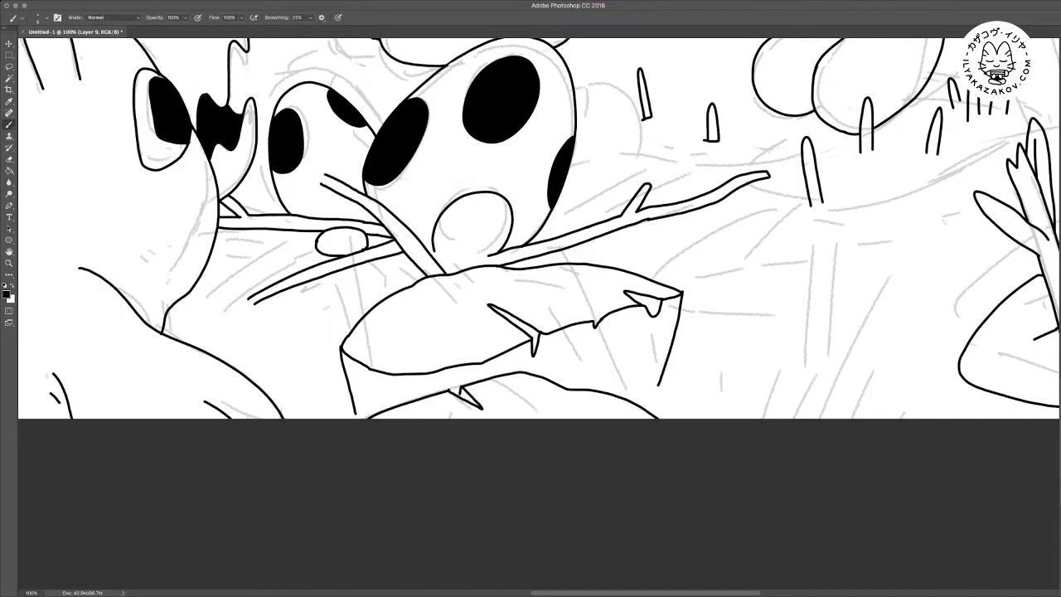
Ink grass blades beside the stump, extend its side line and outline a small rounded patch at its base
drag(580, 249, 411, 342)
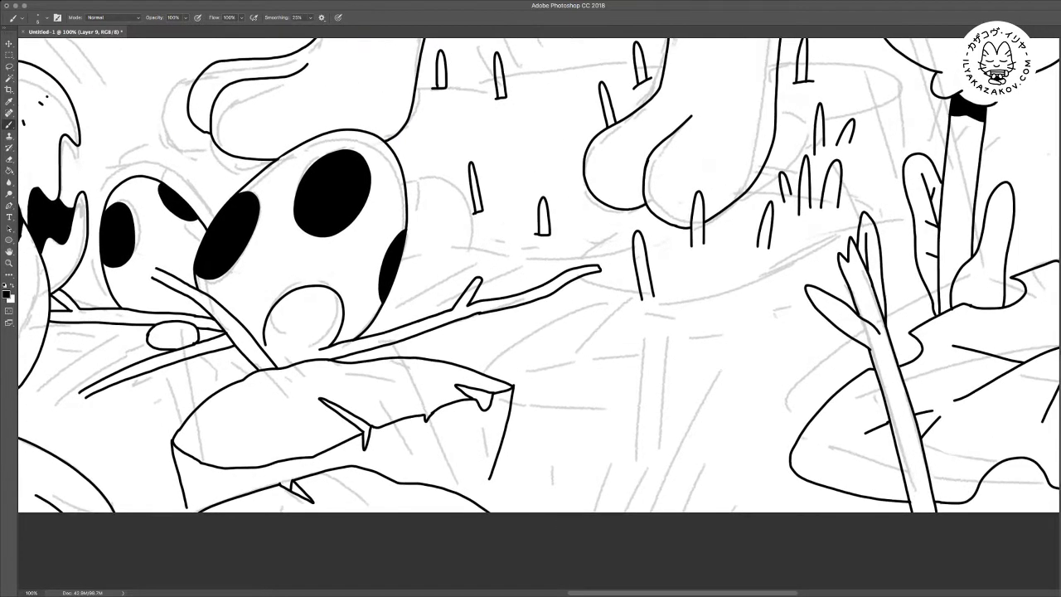
mouse_move(459, 493)
mouse_down()
mouse_move(469, 451)
mouse_move(483, 461)
mouse_move(477, 489)
mouse_up()
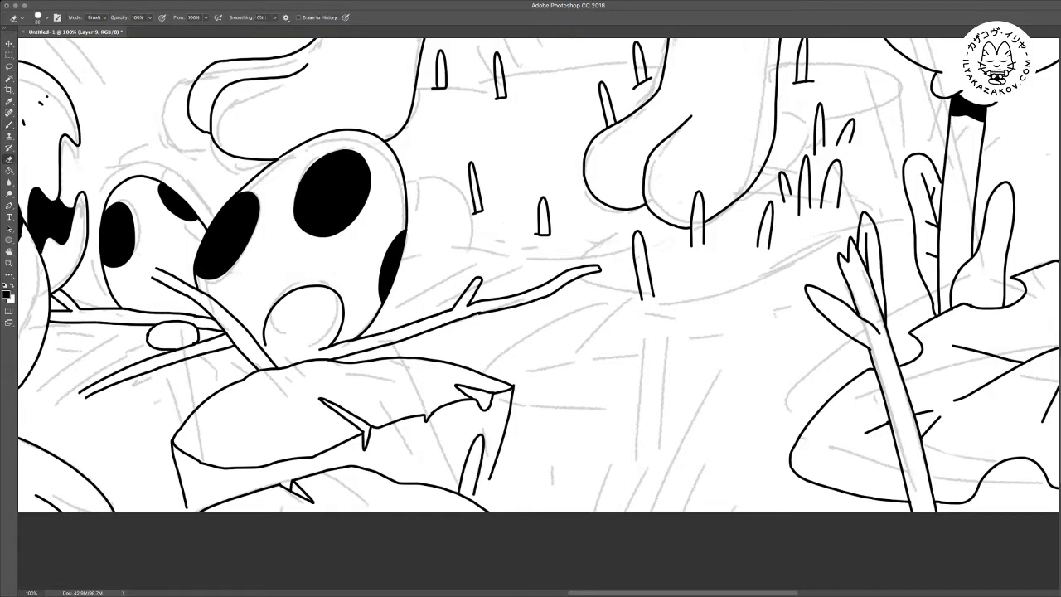
scroll(539, 274, down, 4)
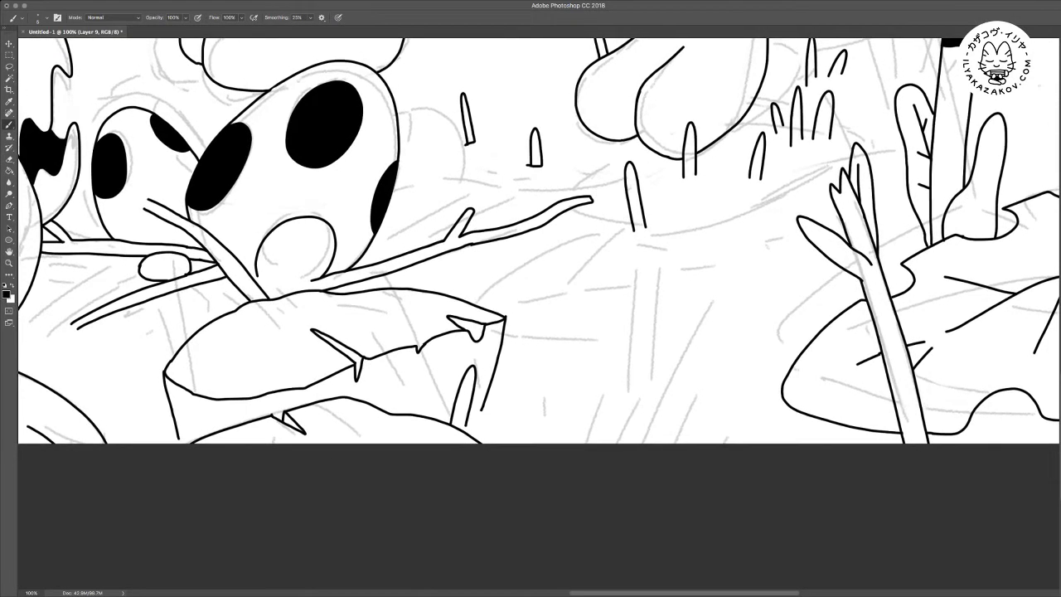
drag(476, 427, 480, 412)
scroll(539, 274, right, 1)
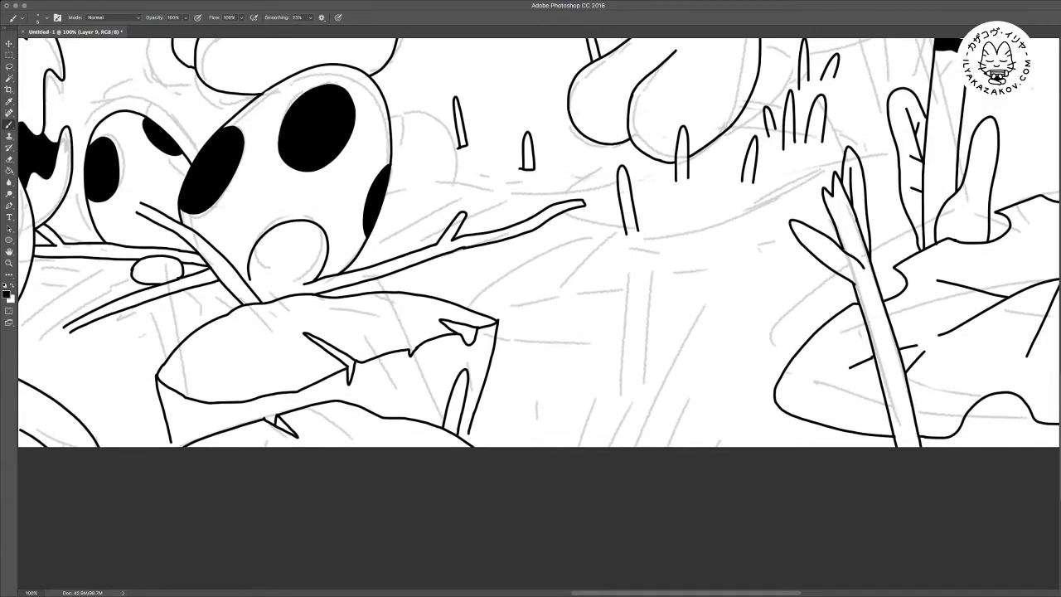
mouse_move(466, 443)
mouse_down()
mouse_move(471, 428)
mouse_move(485, 448)
mouse_up()
mouse_move(521, 412)
mouse_down()
mouse_move(520, 382)
mouse_move(533, 425)
mouse_move(475, 411)
mouse_move(510, 417)
mouse_move(515, 426)
mouse_move(496, 446)
mouse_up()
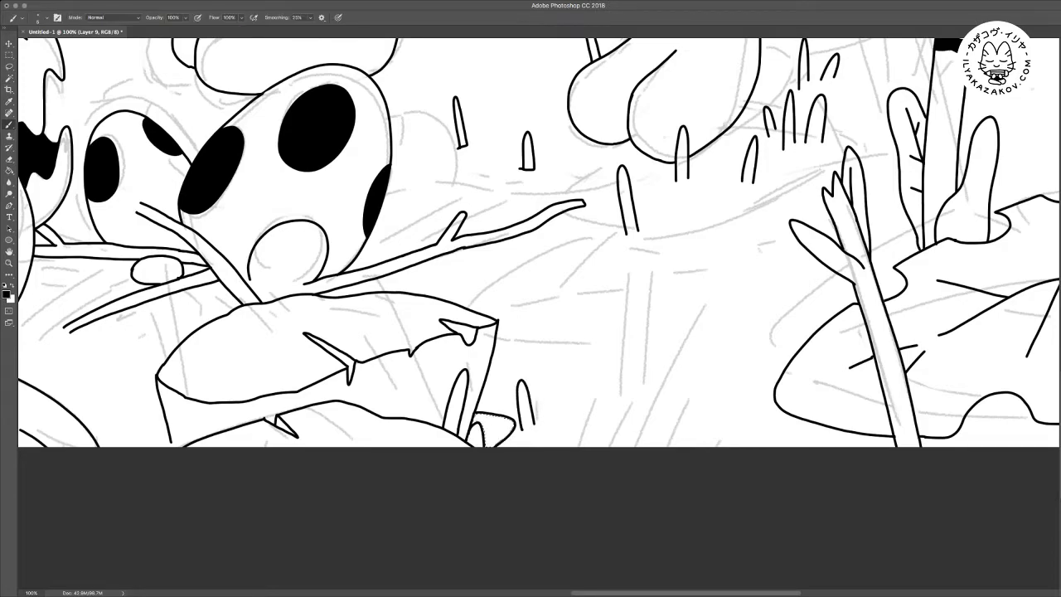
Fill the small rounded patch at the stump's base with black and deselect
key(g)
click(494, 427)
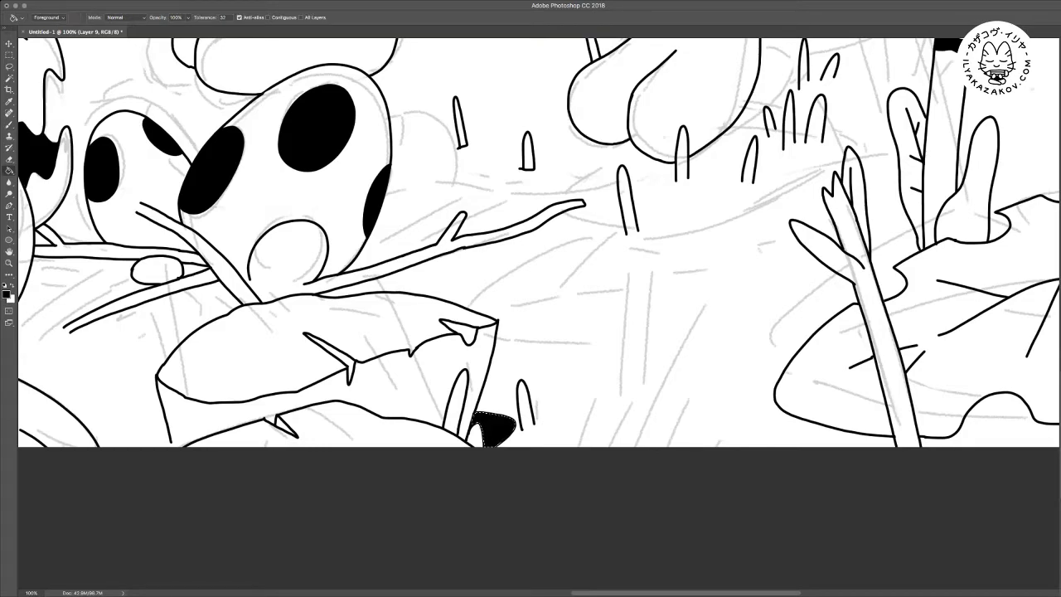
key(m)
key(super+d)
scroll(538, 242, left, 1)
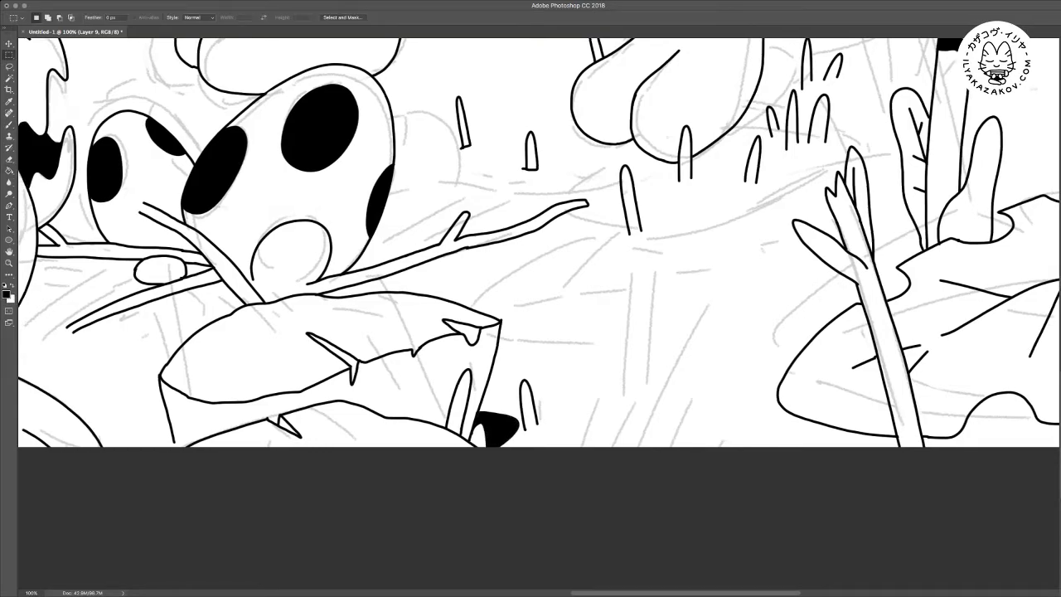
Ink a round-ended twig sticking out behind the stump and a short twig line under the nest branch
scroll(539, 242, left, 4)
scroll(539, 242, left, 2)
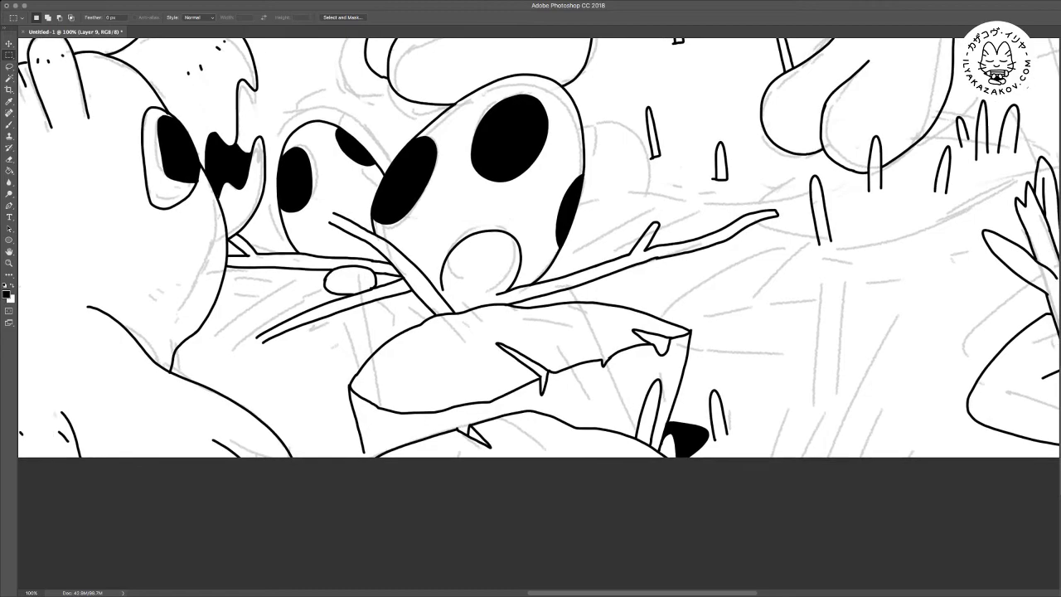
key(b)
scroll(539, 249, up, 2)
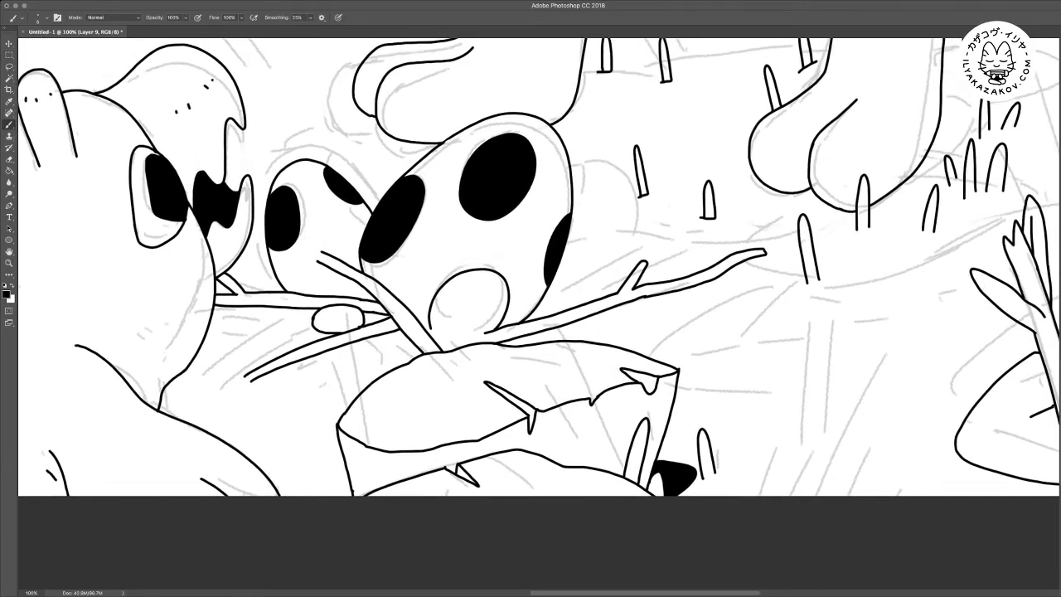
scroll(539, 248, right, 2)
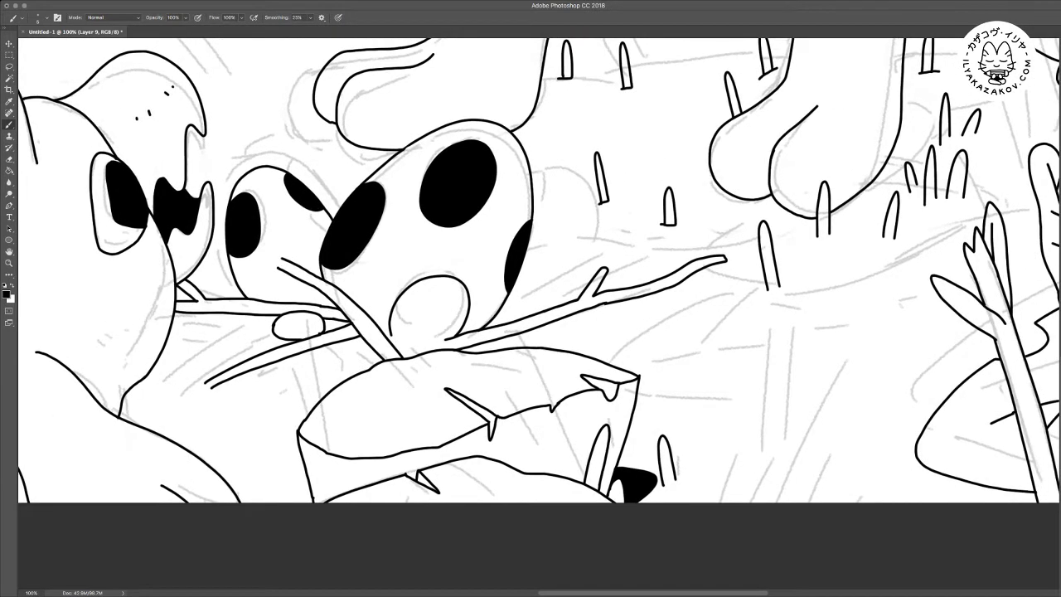
drag(508, 337, 533, 347)
mouse_move(644, 396)
mouse_down()
mouse_move(685, 407)
mouse_move(695, 424)
mouse_move(638, 410)
mouse_up()
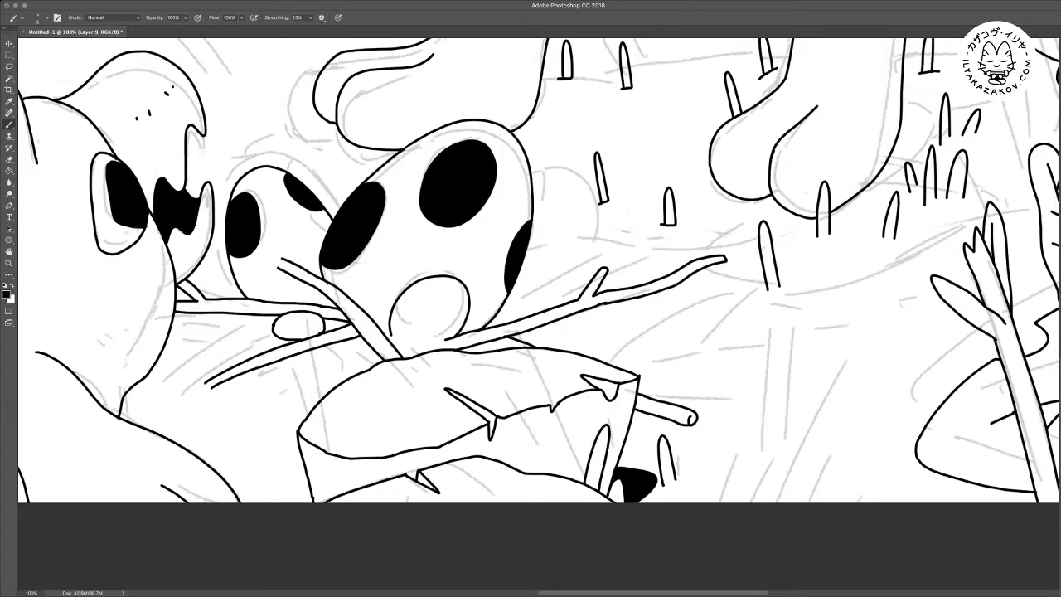
Ink a rounded mound between the stump and the large veined leaf, plus a short line beneath the leaf
scroll(539, 269, right, 3)
scroll(539, 269, down, 2)
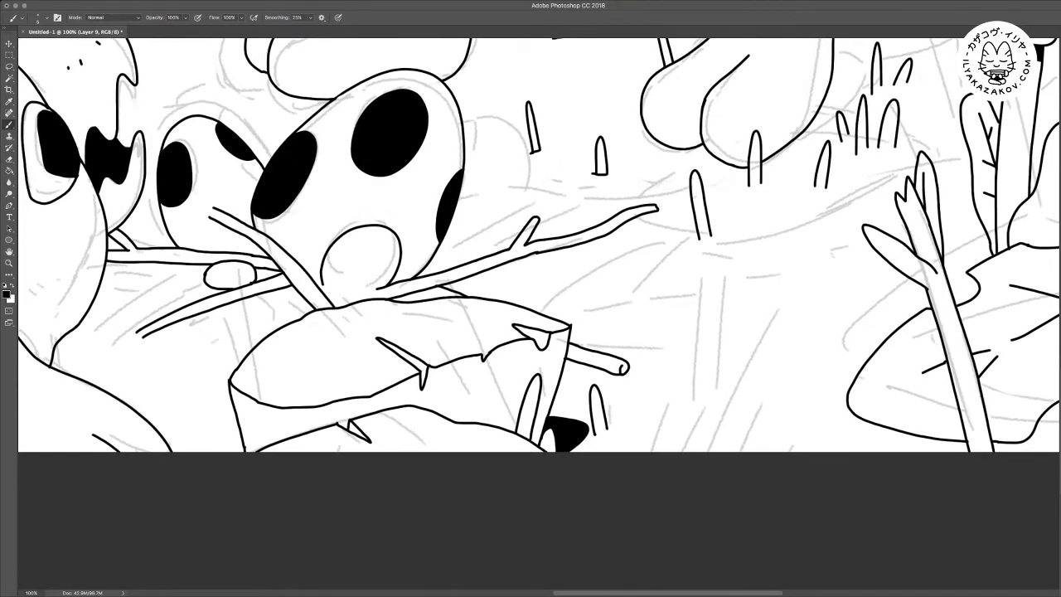
scroll(538, 270, right, 3)
scroll(539, 269, up, 1)
scroll(539, 259, right, 2)
mouse_move(551, 474)
mouse_down()
mouse_move(674, 347)
mouse_move(711, 338)
mouse_move(763, 377)
mouse_up()
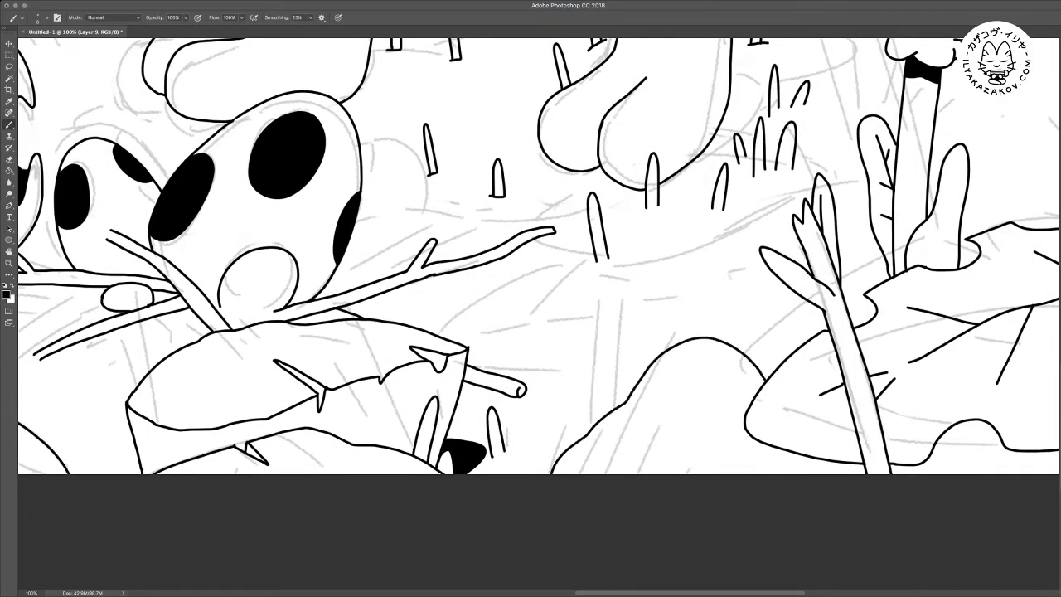
drag(809, 457, 817, 474)
Ink several long nest twigs extending to the right from behind the large spotted egg
scroll(539, 299, up, 3)
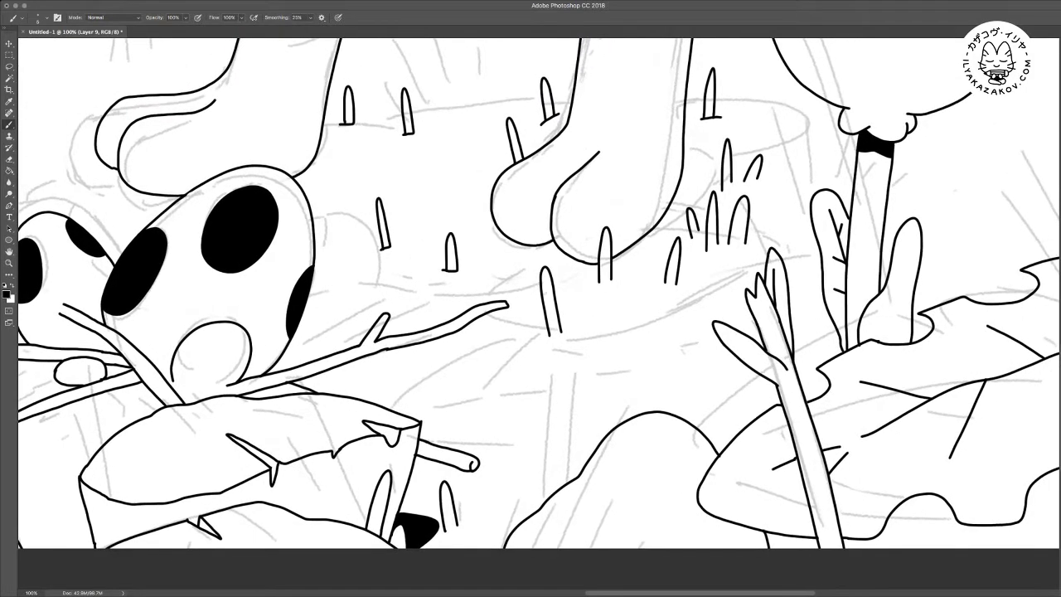
scroll(539, 299, left, 5)
scroll(538, 298, left, 4)
scroll(539, 298, down, 1)
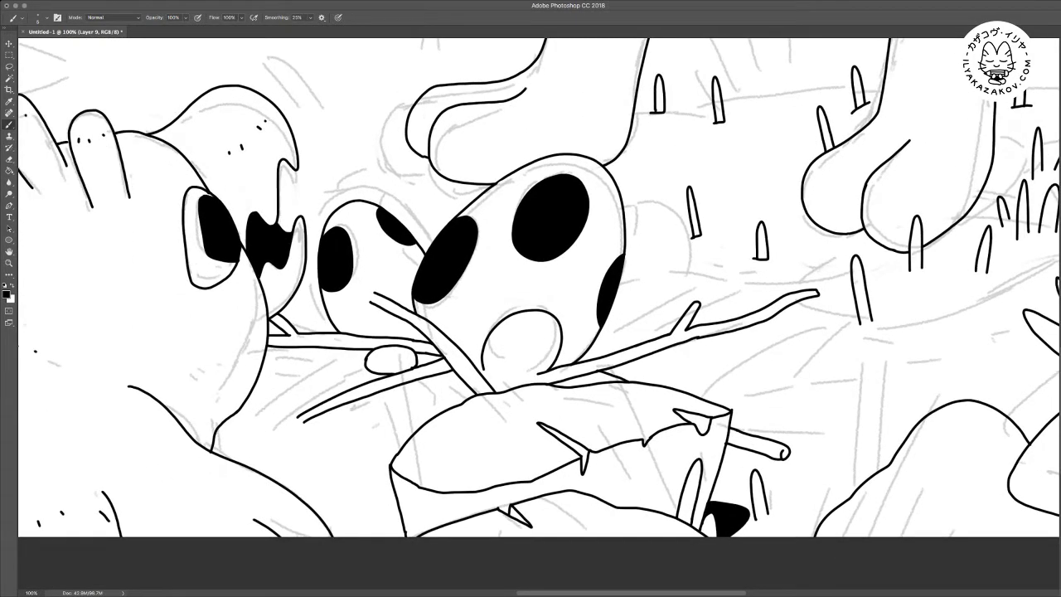
drag(639, 358, 757, 347)
mouse_move(635, 370)
mouse_down()
mouse_move(814, 351)
mouse_move(808, 344)
mouse_move(776, 347)
mouse_move(813, 346)
mouse_move(824, 388)
mouse_up()
key(e)
key(b)
mouse_move(620, 355)
mouse_down()
mouse_move(773, 317)
mouse_move(723, 332)
mouse_move(714, 349)
mouse_up()
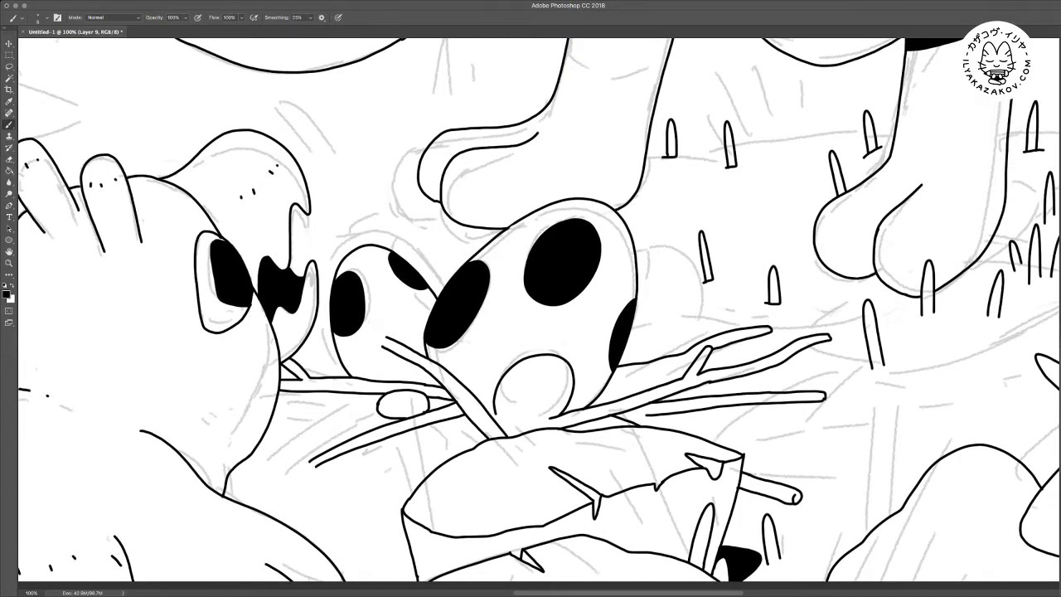
drag(630, 379, 691, 362)
mouse_move(630, 340)
mouse_down()
mouse_move(676, 332)
mouse_move(627, 354)
mouse_up()
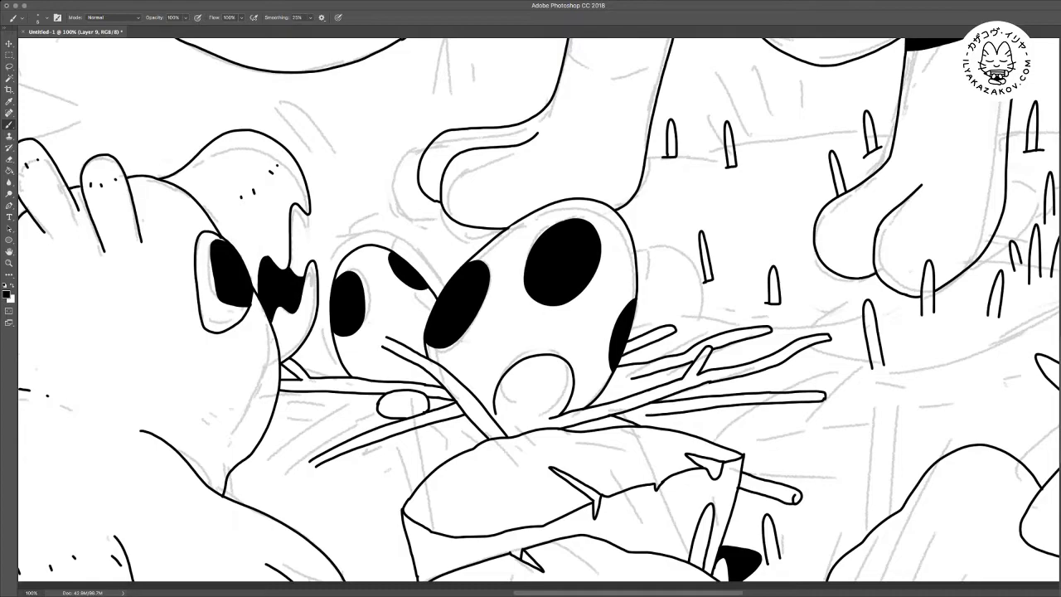
Add a grass blade among the right-hand nest twigs and ink a long twig between the creature's neck and the nest
mouse_move(580, 315)
mouse_down()
mouse_move(598, 308)
mouse_move(516, 339)
mouse_up()
key(e)
key(b)
drag(684, 385, 689, 406)
drag(531, 315, 603, 298)
drag(277, 440, 384, 414)
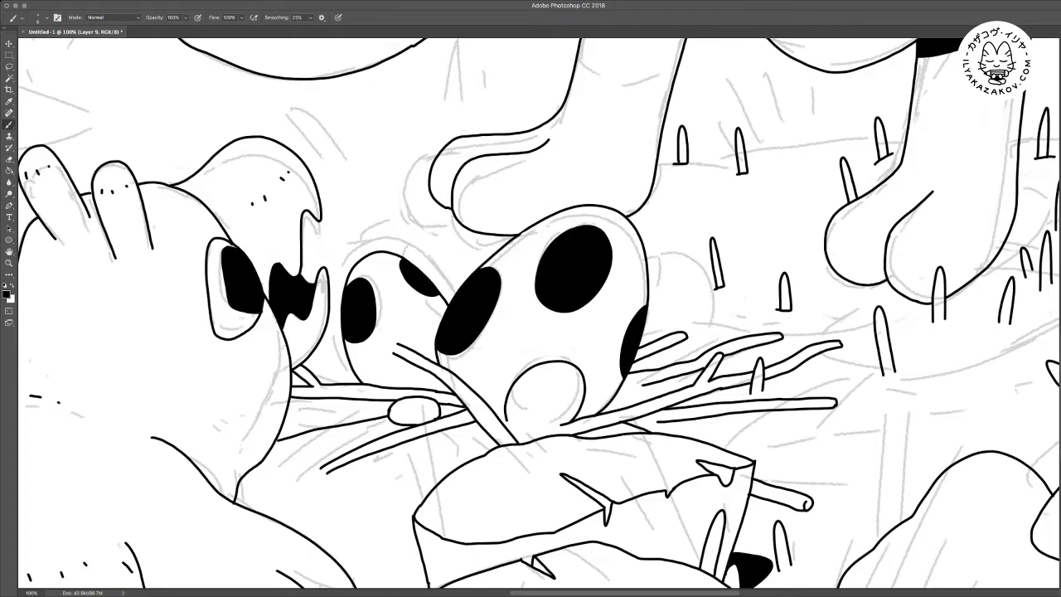
drag(269, 452, 398, 425)
scroll(539, 313, left, 1)
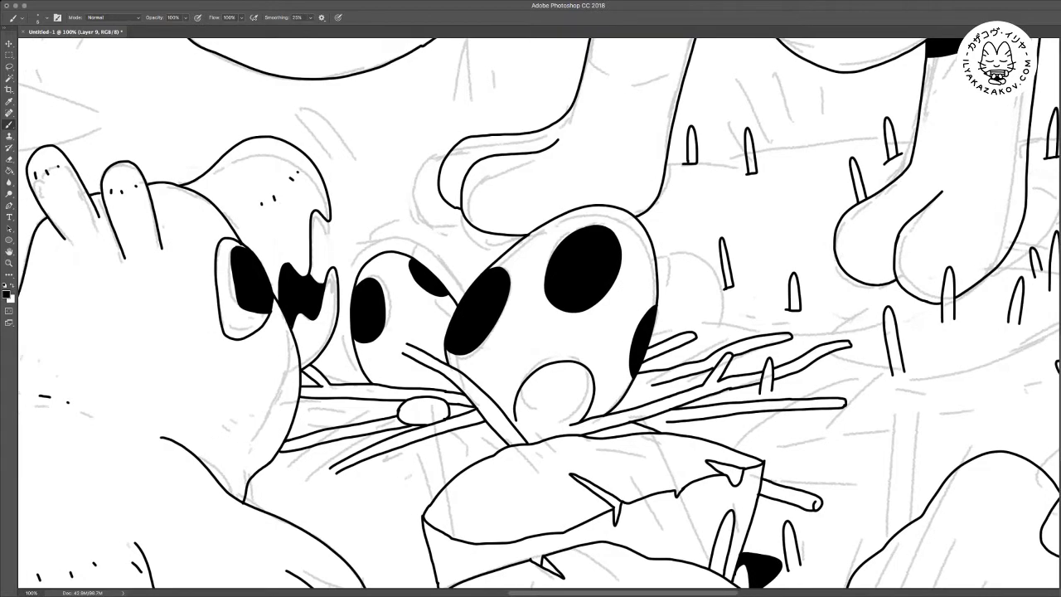
Outline a small pebble at the base of the large egg, fill the egg's lower spot with black and deselect
mouse_move(515, 424)
mouse_down()
mouse_move(539, 411)
mouse_move(575, 430)
mouse_up()
key(w)
click(557, 392)
key(g)
click(557, 391)
key(m)
click(557, 391)
Ink a pebble behind the twigs right of the large egg and another pebble against the stump's left side
scroll(539, 313, right, 4)
key(b)
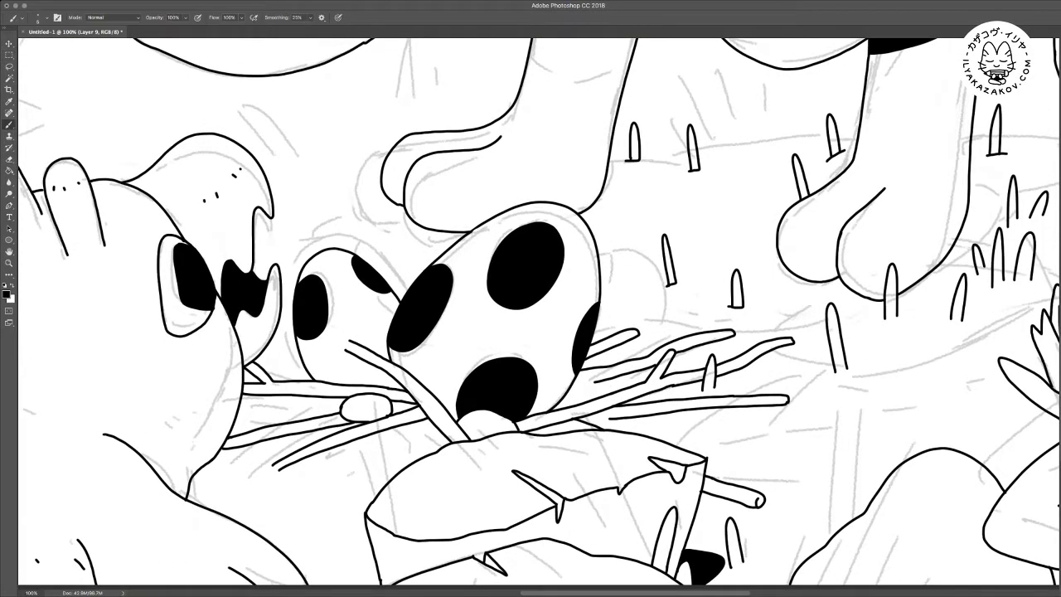
mouse_move(572, 386)
mouse_down()
mouse_move(590, 378)
mouse_move(601, 393)
mouse_up()
scroll(539, 315, up, 1)
scroll(539, 315, left, 1)
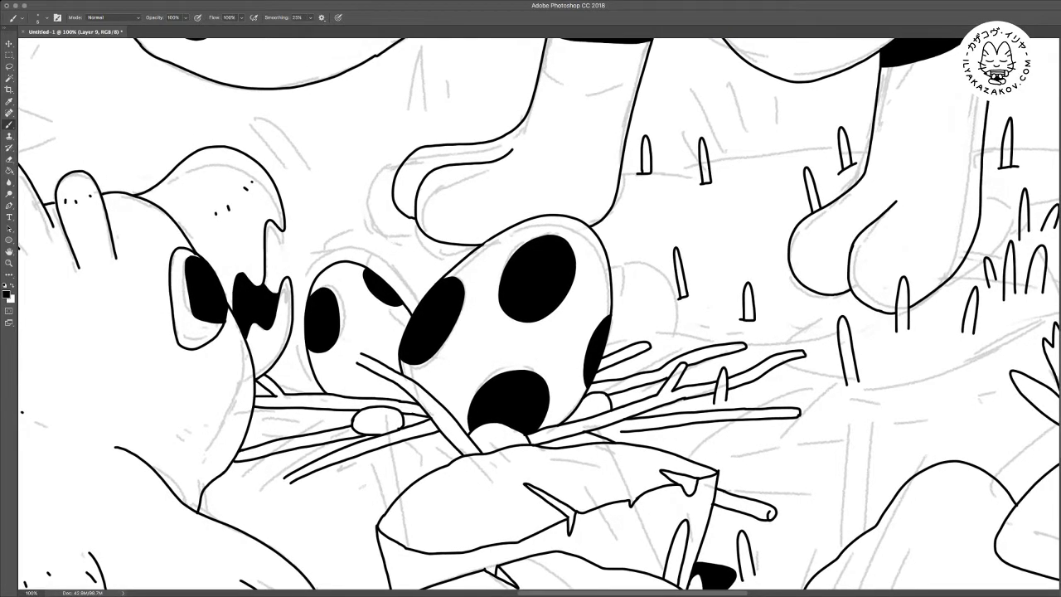
mouse_move(327, 579)
mouse_down()
mouse_move(339, 544)
mouse_move(371, 535)
mouse_up()
mouse_move(327, 578)
mouse_down()
mouse_move(350, 588)
mouse_move(336, 585)
mouse_move(384, 578)
mouse_up()
key(super+z)
Ink a long round-ended twig and a short upright twig left of the stump, and close the neighbouring twig's open end
drag(530, 323, 605, 271)
mouse_move(340, 474)
mouse_down()
mouse_move(385, 449)
mouse_move(348, 453)
mouse_move(366, 441)
mouse_move(391, 441)
mouse_move(346, 449)
mouse_move(357, 459)
mouse_move(482, 390)
mouse_up()
key(e)
key(b)
key(e)
key(b)
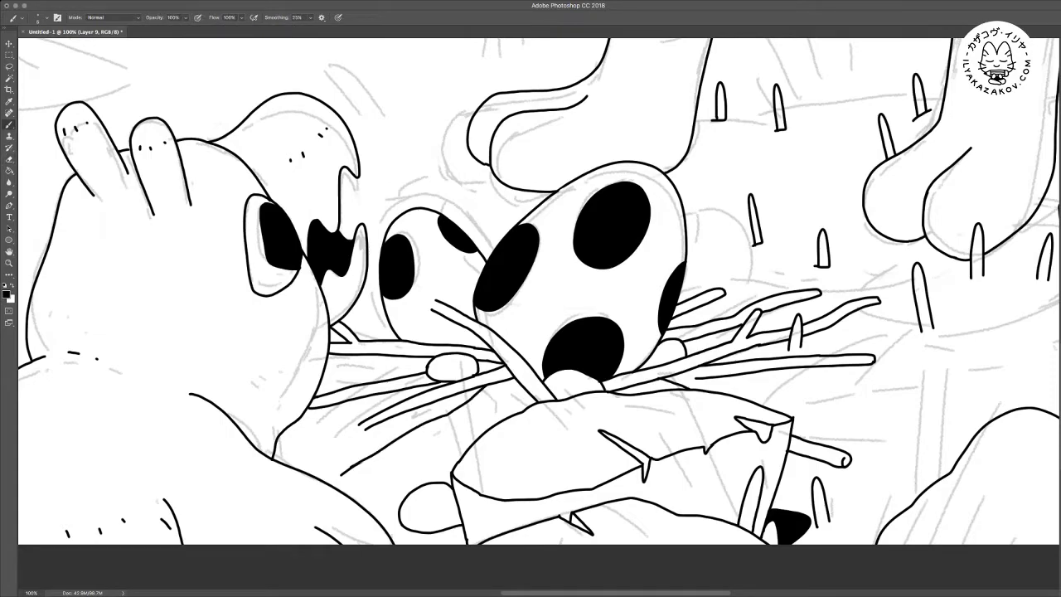
mouse_move(342, 476)
mouse_down()
mouse_move(353, 489)
mouse_move(351, 476)
mouse_move(373, 476)
mouse_move(470, 425)
mouse_move(460, 452)
mouse_move(477, 409)
mouse_move(484, 429)
mouse_move(524, 390)
mouse_up()
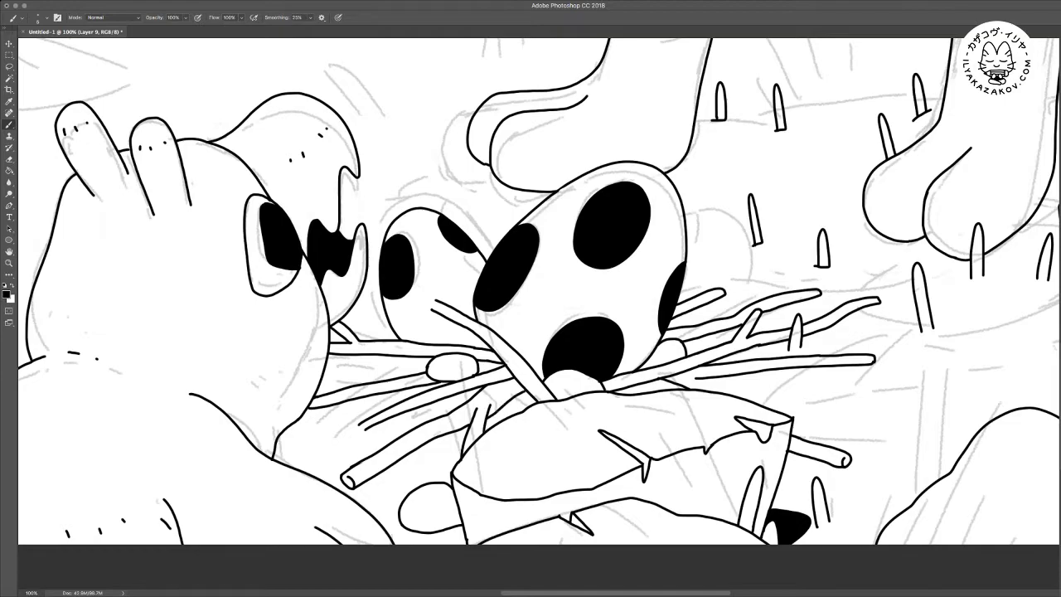
drag(362, 425, 359, 433)
scroll(538, 314, up, 3)
scroll(539, 315, down, 3)
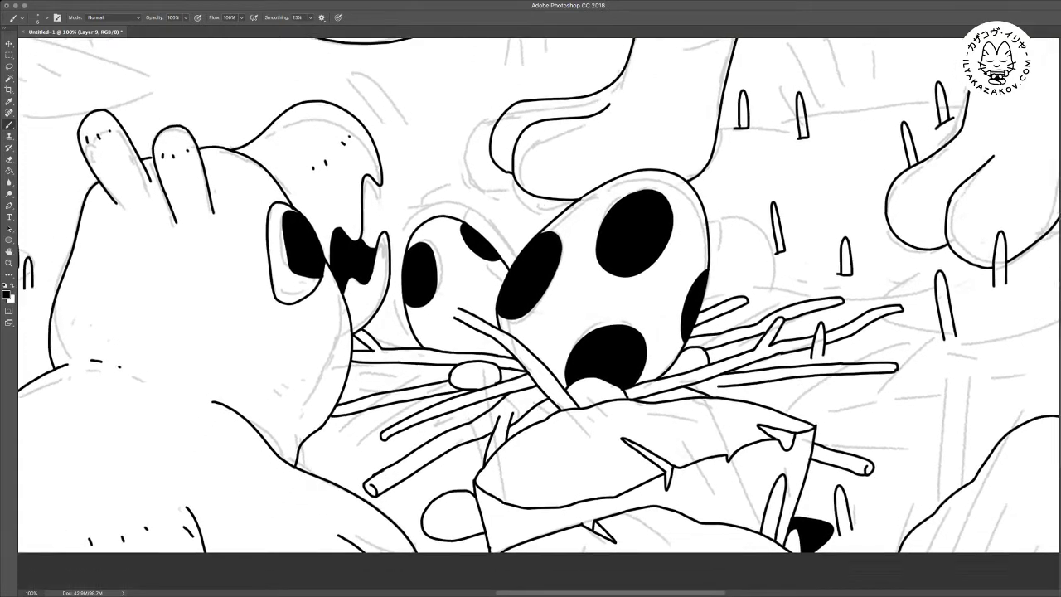
Clean up the tip of the branch crossing the eggs and add a short side shoot to it
key(super+equal)
scroll(539, 314, up, 3)
key(e)
mouse_move(394, 349)
mouse_down()
mouse_move(453, 380)
mouse_move(418, 330)
mouse_move(434, 373)
mouse_move(358, 352)
mouse_move(388, 373)
mouse_up()
key(b)
key(ctrl+minus)
key(ctrl+minus)
key(ctrl+minus)
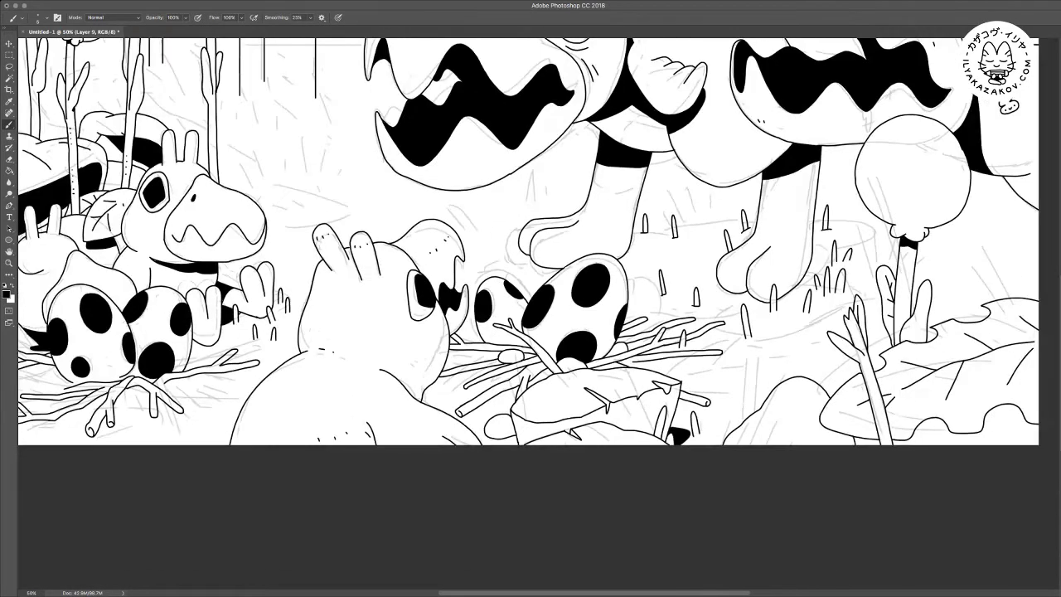
key(ctrl+plus)
key(ctrl+plus)
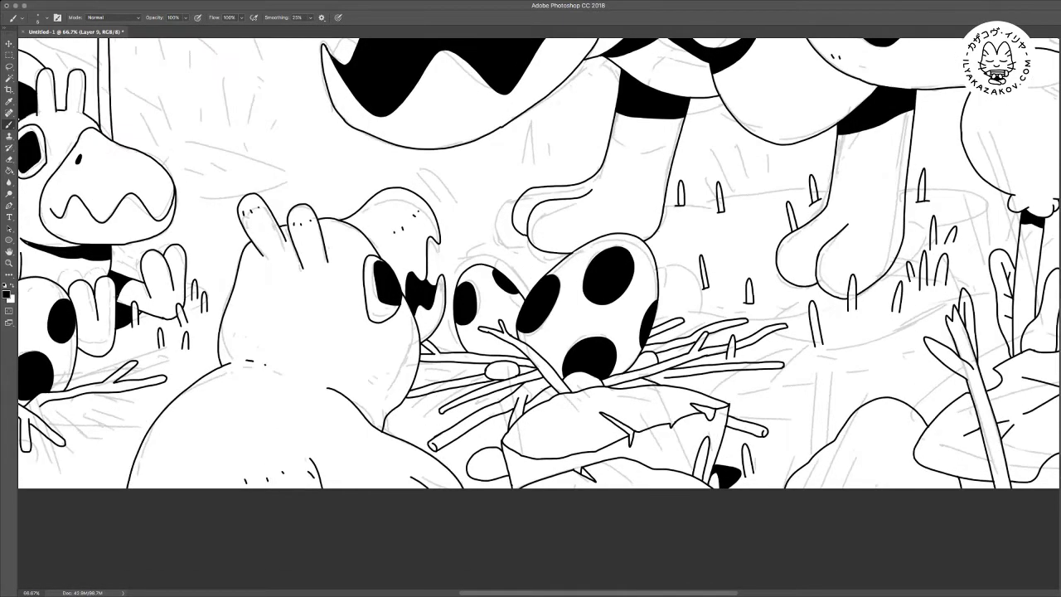
Ink two more round-ended twigs, one with a small offshoot, in the nest beside the foreground creature's neck
mouse_move(368, 411)
mouse_down()
mouse_move(369, 425)
mouse_move(405, 402)
mouse_move(465, 390)
mouse_up()
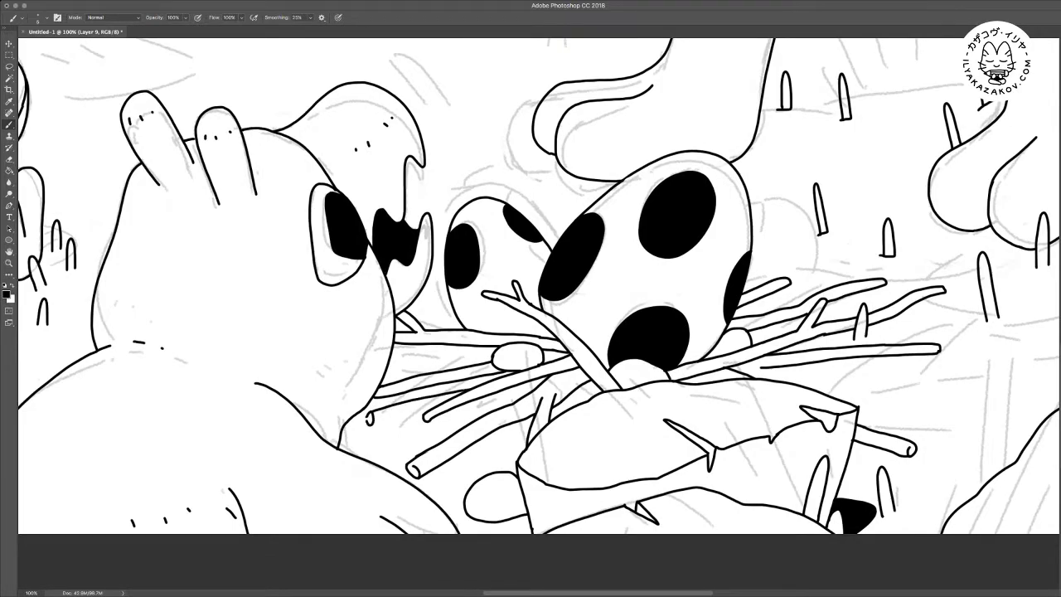
drag(375, 423, 429, 409)
drag(368, 445, 524, 393)
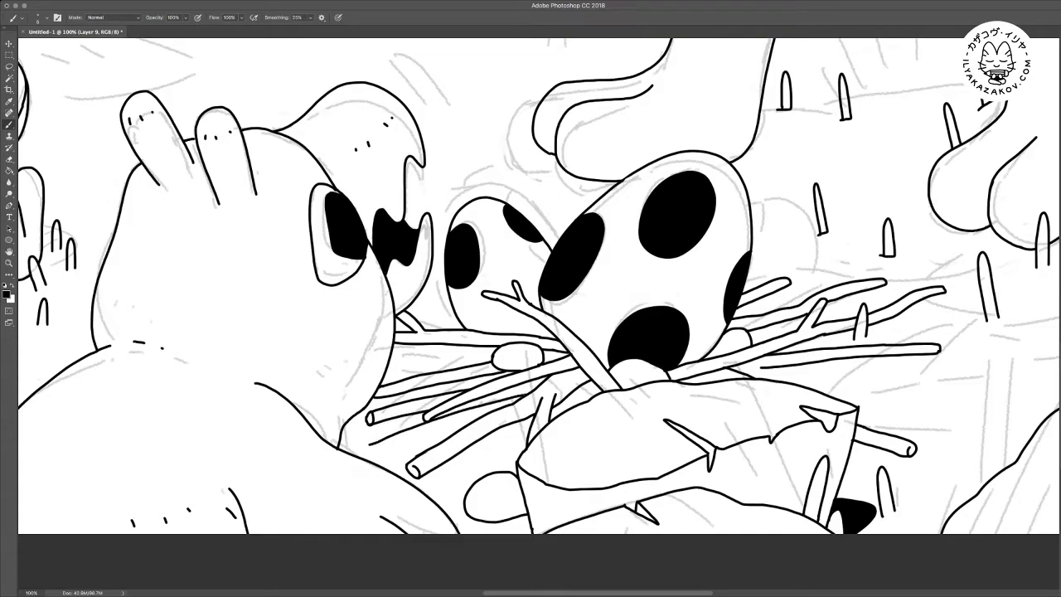
drag(374, 446, 422, 437)
mouse_move(422, 437)
mouse_down()
mouse_move(405, 452)
mouse_move(466, 423)
mouse_move(454, 463)
mouse_up()
Ink a short twig between the upper nest branch and the lower twigs, left of the pebble
drag(386, 405, 450, 387)
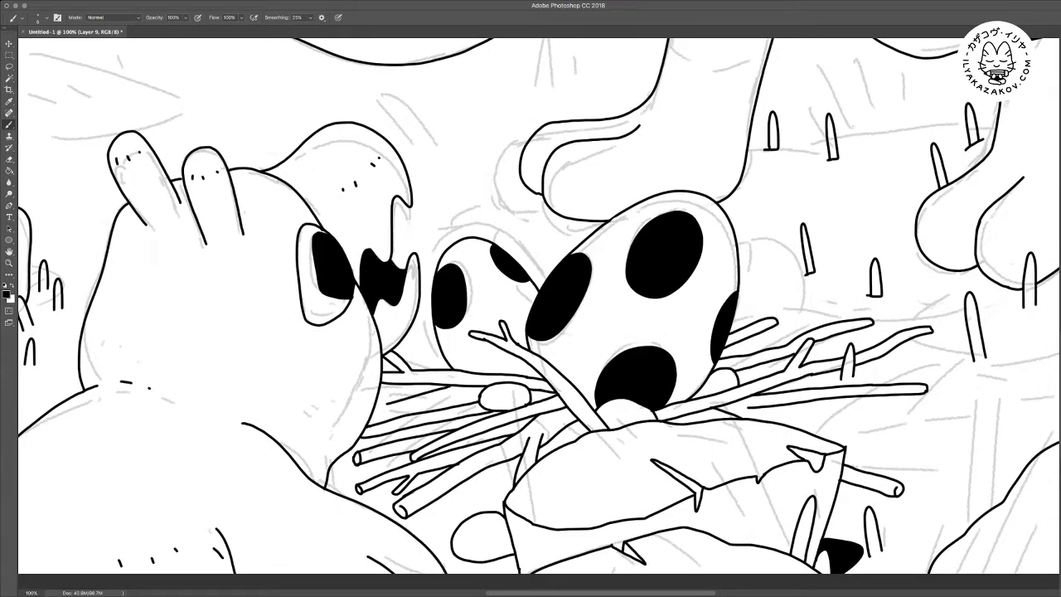
drag(387, 409, 475, 387)
key(ctrl+plus)
drag(498, 331, 583, 273)
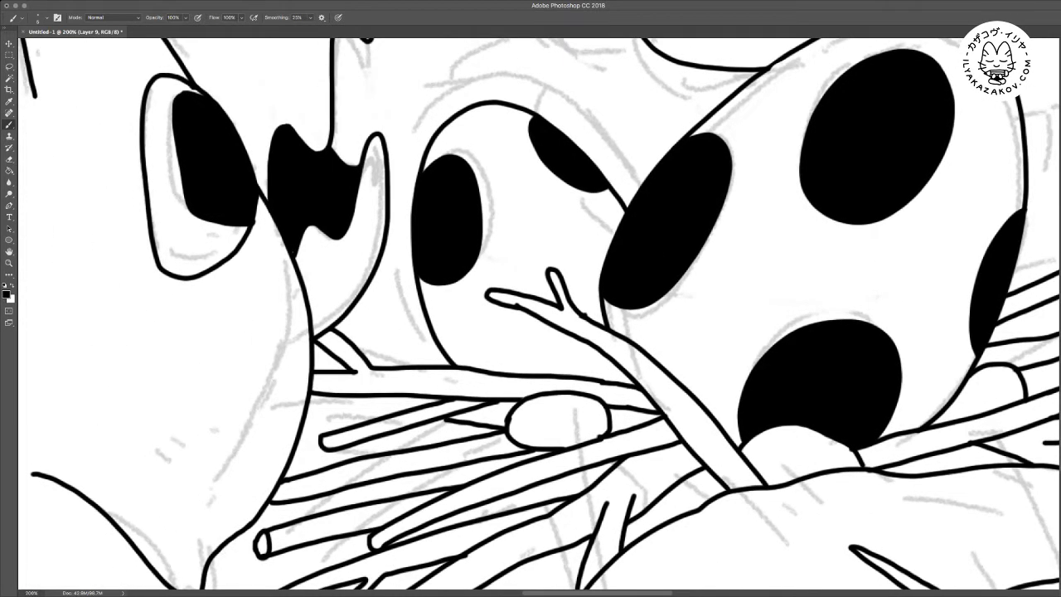
Ink a thin twig between the foreground creature's beak and the small egg, and another just under the long upper branch
drag(347, 397, 405, 411)
mouse_move(368, 319)
mouse_down()
mouse_move(427, 321)
mouse_move(342, 318)
mouse_move(371, 338)
mouse_move(436, 343)
mouse_up()
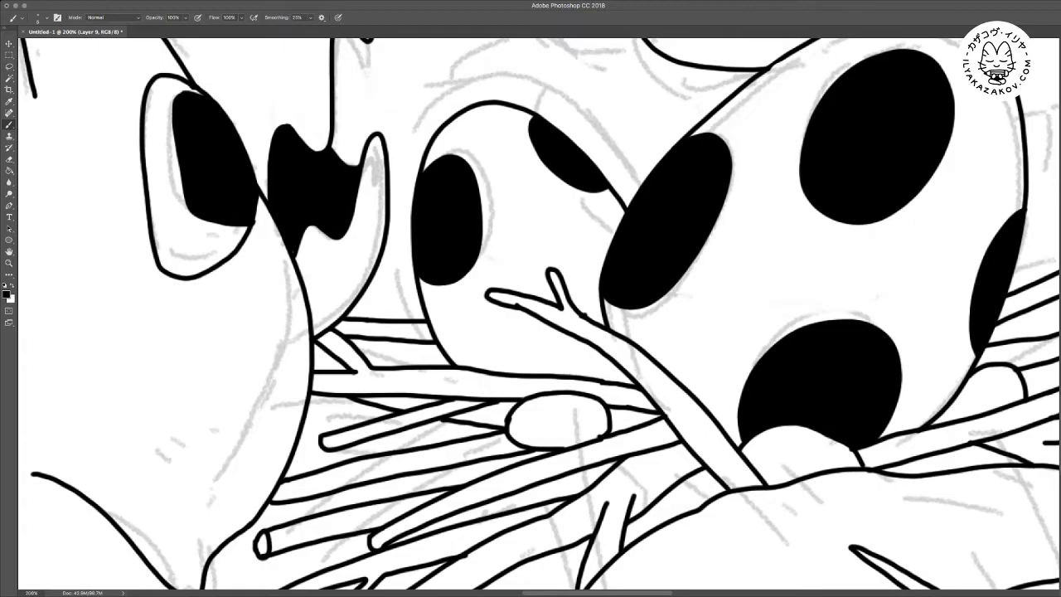
key(ctrl+0)
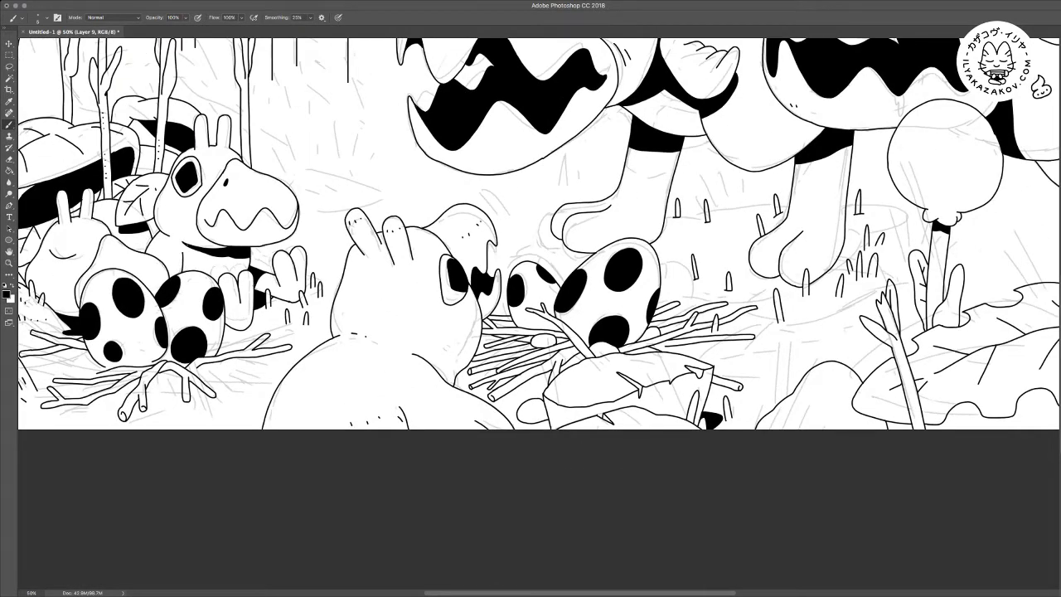
Ink a round-ended twig running up from just above the pebble toward the nest branches left of the stump
key(ctrl+plus)
drag(630, 266, 445, 274)
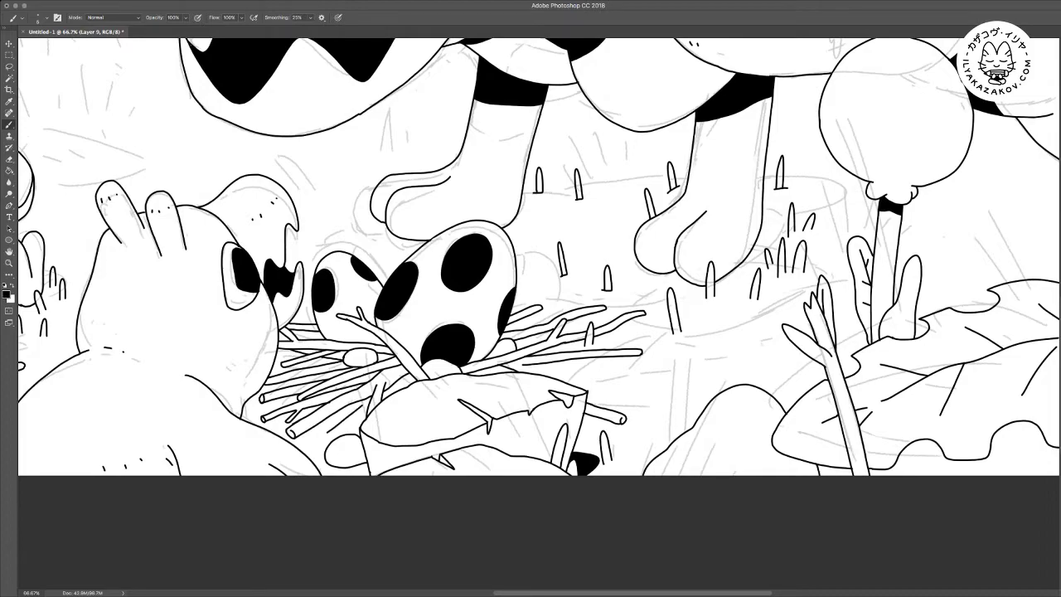
key(ctrl+plus)
drag(464, 332, 534, 309)
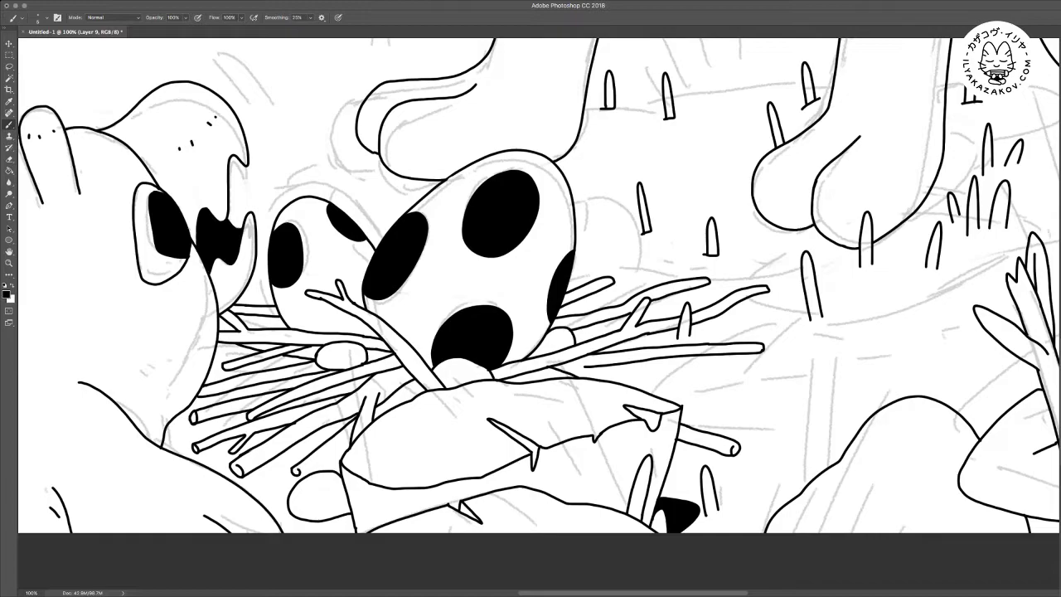
drag(300, 469, 323, 454)
mouse_move(374, 417)
mouse_down()
mouse_move(420, 385)
mouse_move(413, 379)
mouse_move(397, 409)
mouse_move(506, 345)
mouse_up()
key(super+z)
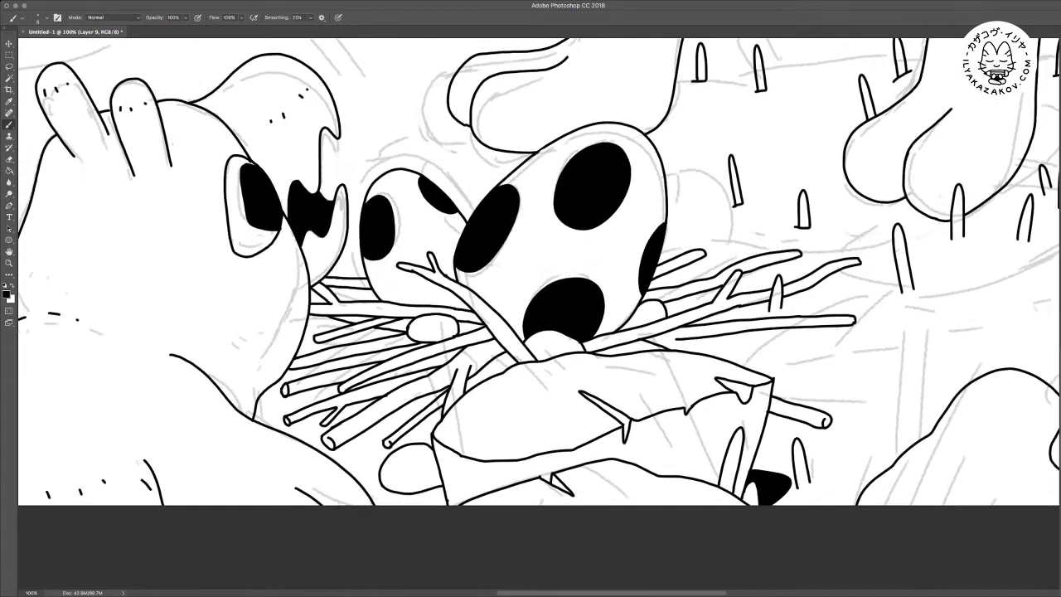
Erase the overlapped twig lines left of the small stone in the nest and ink a short twig across them
key(super+equal)
drag(398, 373, 597, 309)
key(e)
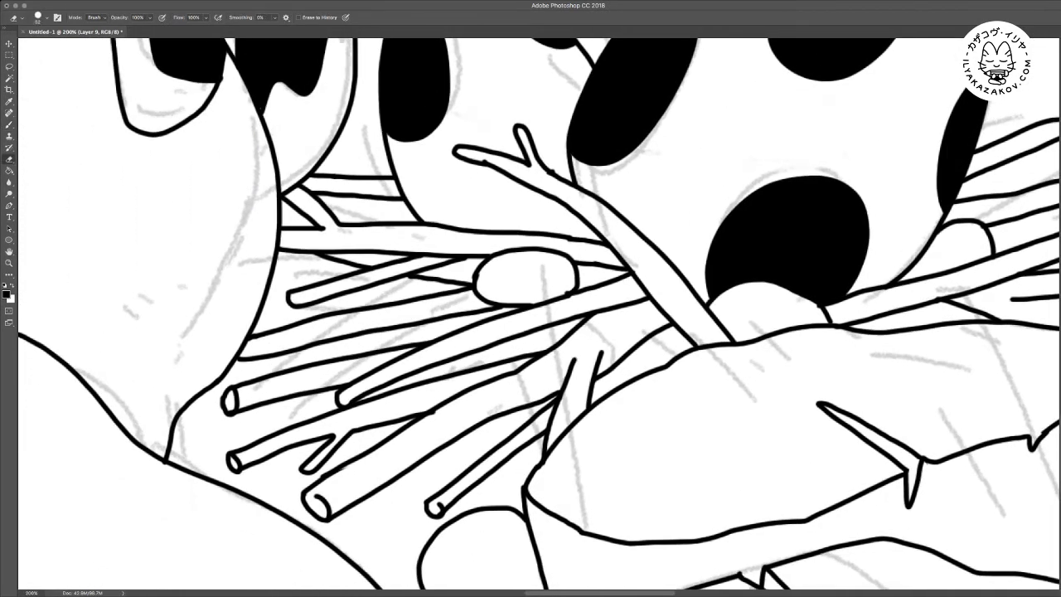
drag(386, 326, 488, 320)
key(b)
drag(366, 327, 469, 339)
mouse_move(366, 318)
mouse_down()
mouse_move(507, 322)
mouse_move(512, 362)
mouse_move(515, 312)
mouse_up()
Erase part of the lower twig outlines left of the stump and ink a short curved twig over the gap
key(e)
drag(414, 397, 449, 411)
key(b)
drag(387, 400, 460, 412)
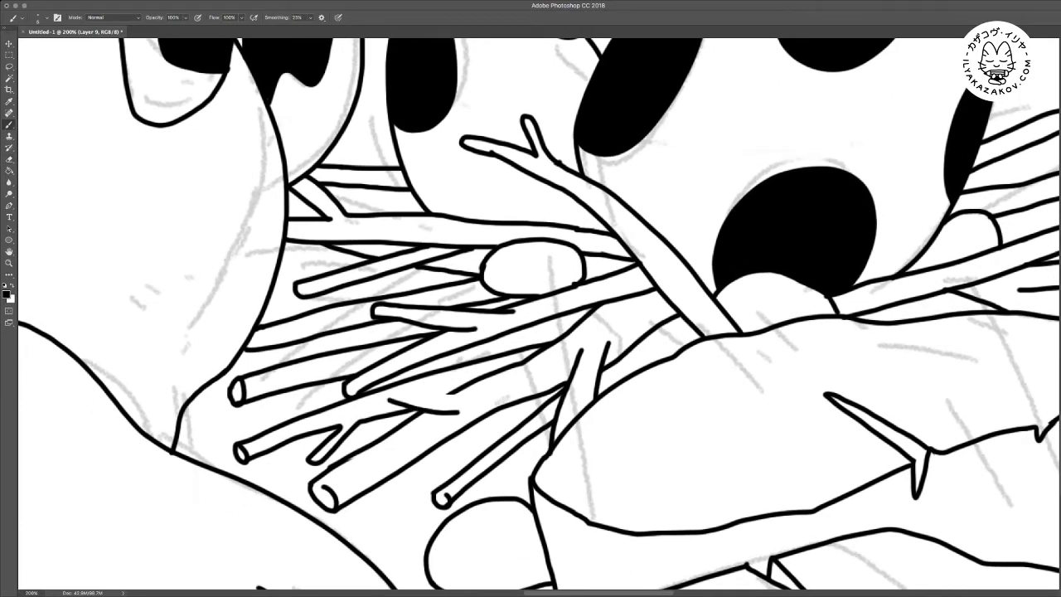
mouse_move(386, 400)
mouse_down()
mouse_move(406, 390)
mouse_move(481, 394)
mouse_up()
Ink an upright twig with a cut end rising from the branch that crosses the eggs, and clean up overlapping nest lines
scroll(539, 315, right, 3)
scroll(539, 315, up, 2)
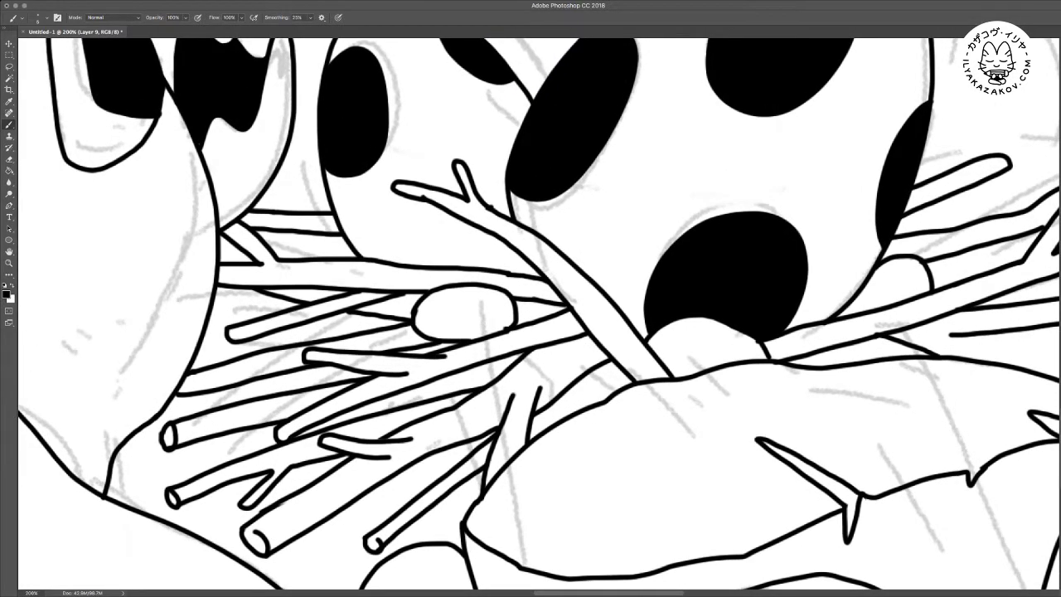
mouse_move(592, 310)
mouse_down()
mouse_move(587, 226)
mouse_move(604, 228)
mouse_move(592, 222)
mouse_move(609, 248)
mouse_move(620, 332)
mouse_up()
key(e)
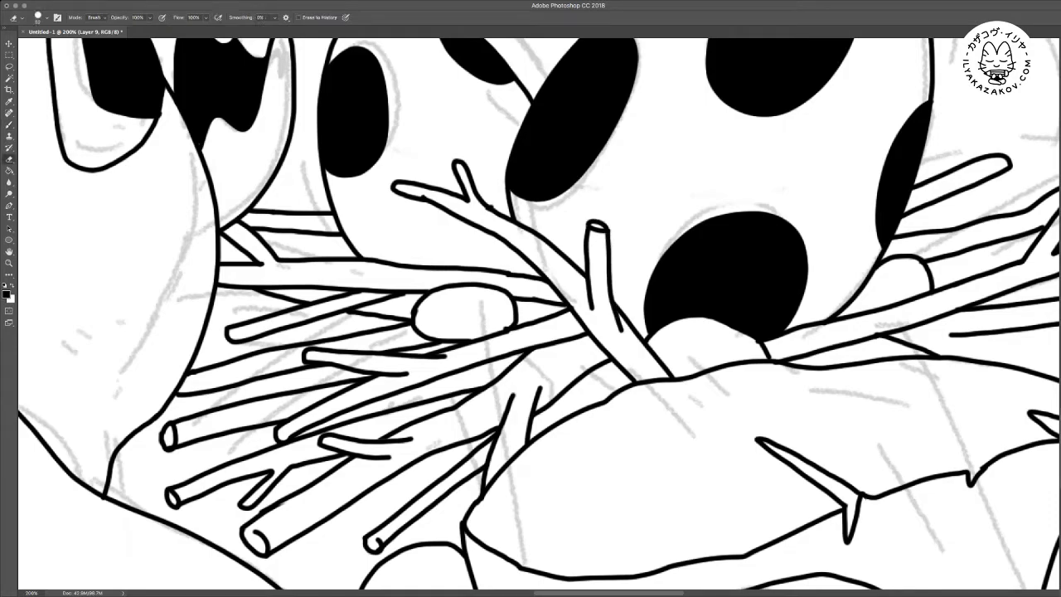
drag(385, 264, 412, 266)
key(b)
mouse_move(356, 222)
mouse_down()
mouse_move(418, 270)
mouse_move(354, 223)
mouse_move(396, 275)
mouse_up()
Ink tall grass blades between the foreground creature's beak and the large creature's foot, erasing the foot outline inside the overlapping blade
key(ctrl+minus)
key(ctrl+minus)
key(ctrl+minus)
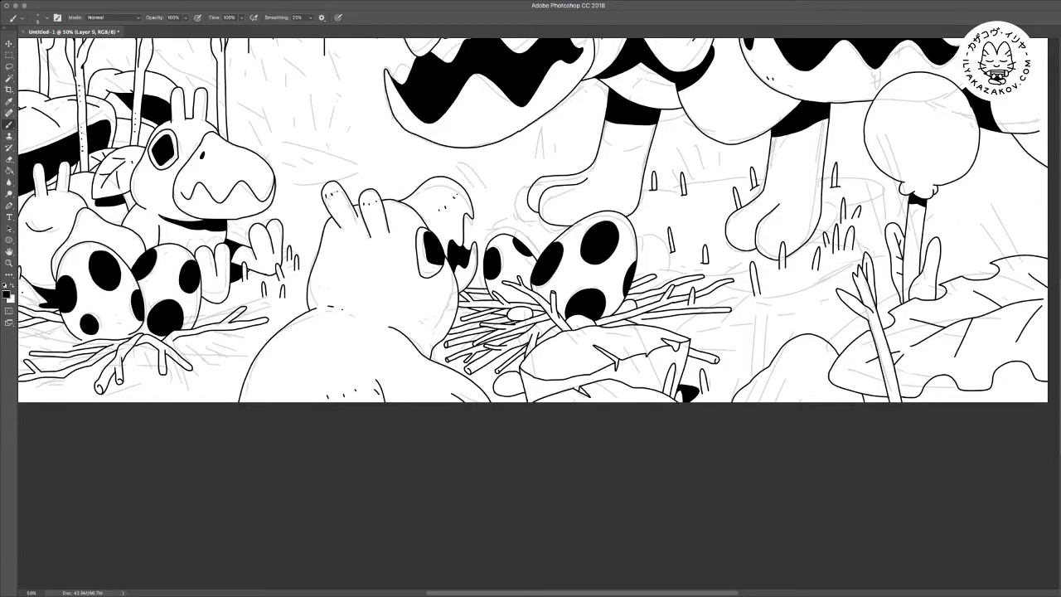
key(ctrl+minus)
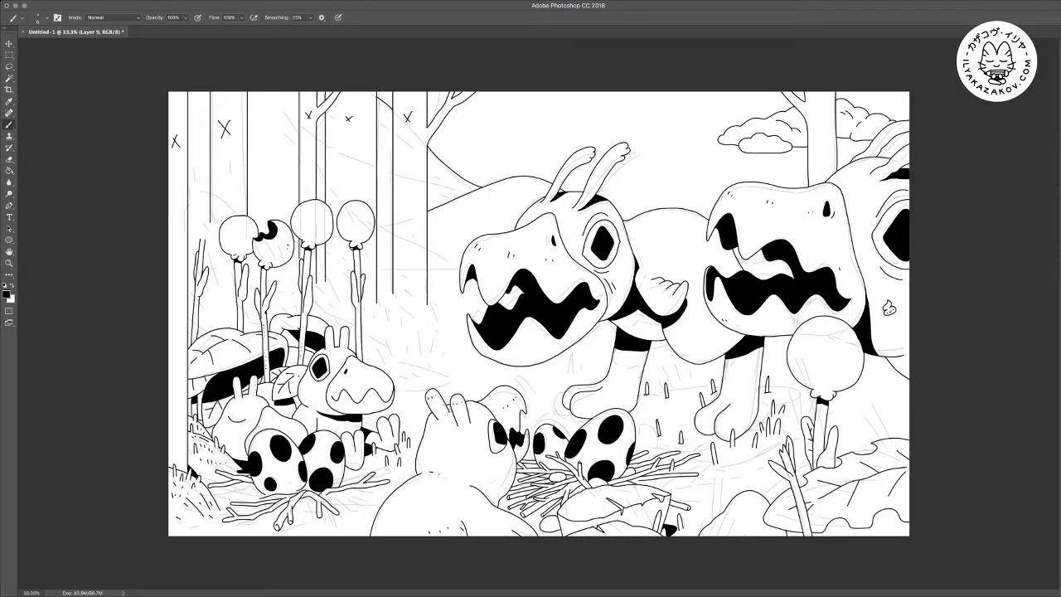
key(ctrl+plus)
key(ctrl+plus)
drag(590, 406, 485, 196)
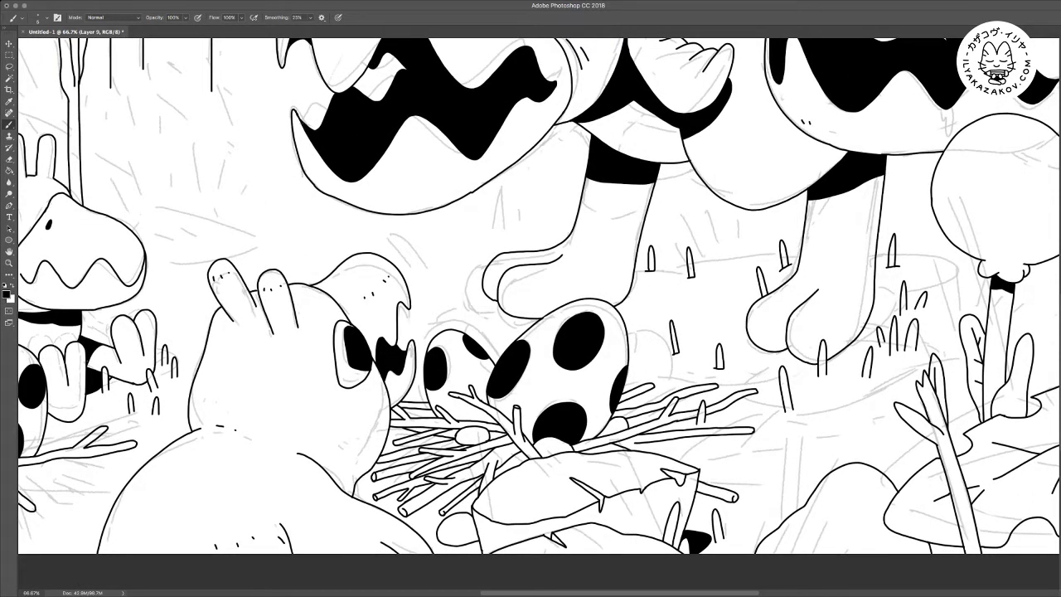
key(ctrl+plus)
key(ctrl+plus)
drag(498, 273, 589, 386)
mouse_move(368, 378)
mouse_down()
mouse_move(337, 256)
mouse_move(363, 295)
mouse_move(384, 366)
mouse_move(374, 219)
mouse_move(389, 218)
mouse_move(393, 332)
mouse_up()
mouse_move(456, 434)
mouse_down()
mouse_move(436, 356)
mouse_move(450, 343)
mouse_move(474, 432)
mouse_up()
key(e)
mouse_move(537, 423)
mouse_down()
mouse_move(552, 431)
mouse_move(541, 362)
mouse_move(562, 425)
mouse_move(553, 456)
mouse_move(490, 417)
mouse_move(502, 455)
mouse_up()
key(b)
Add smaller grass blades along the left side of the grass cluster behind the small egg
key(e)
key(b)
mouse_move(284, 410)
mouse_down()
mouse_move(278, 354)
mouse_move(300, 404)
mouse_up()
mouse_move(308, 365)
mouse_down()
mouse_move(311, 304)
mouse_move(324, 361)
mouse_up()
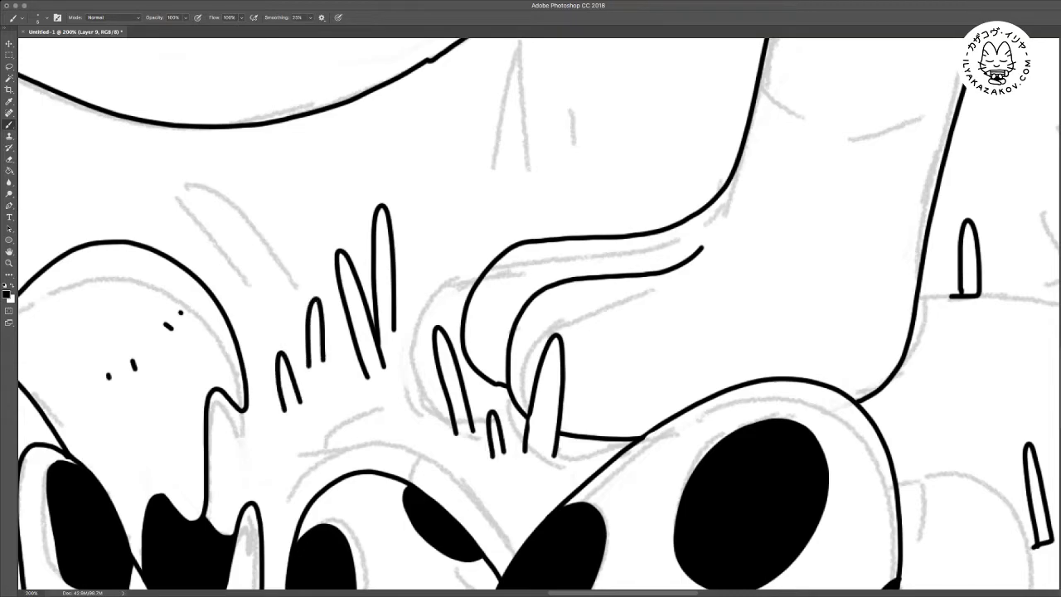
mouse_move(272, 330)
mouse_down()
mouse_move(260, 281)
mouse_move(296, 324)
mouse_up()
mouse_move(439, 292)
mouse_down()
mouse_move(440, 228)
mouse_move(451, 303)
mouse_move(478, 280)
mouse_move(478, 194)
mouse_move(492, 195)
mouse_move(496, 257)
mouse_up()
Erase the small stray doodle beside the right creature's jaw, above the large balloon-shaped plant
key(super+minus)
key(super+minus)
key(super+minus)
key(super+minus)
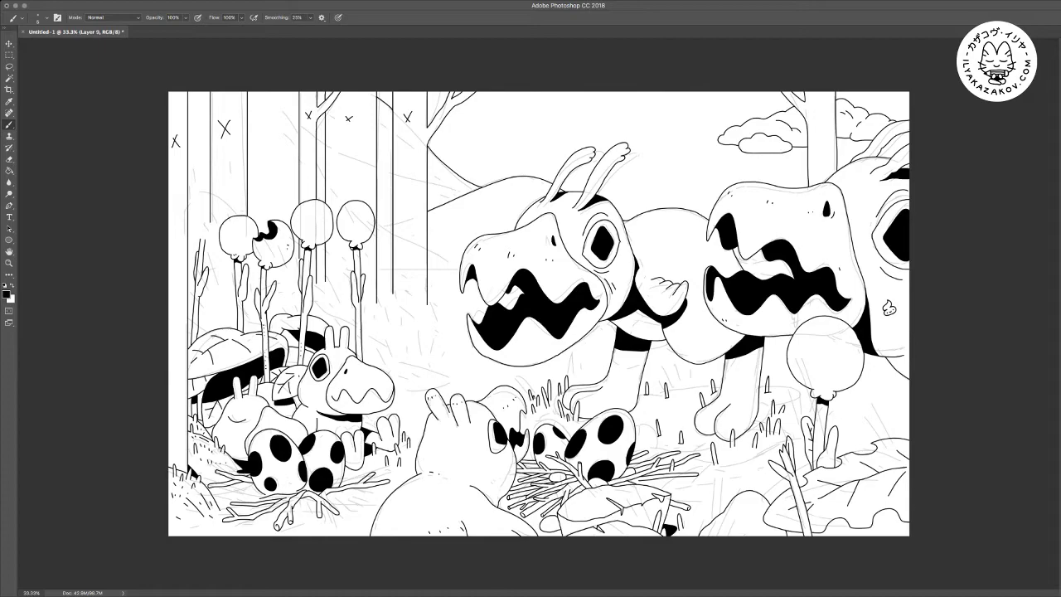
key(super+plus)
key(super+minus)
key(super+minus)
key(super+plus)
key(e)
drag(887, 301, 895, 310)
Close off the gap under the right creature's belly at the canvas edge and fill it with solid black
key(super+plus)
key(super+plus)
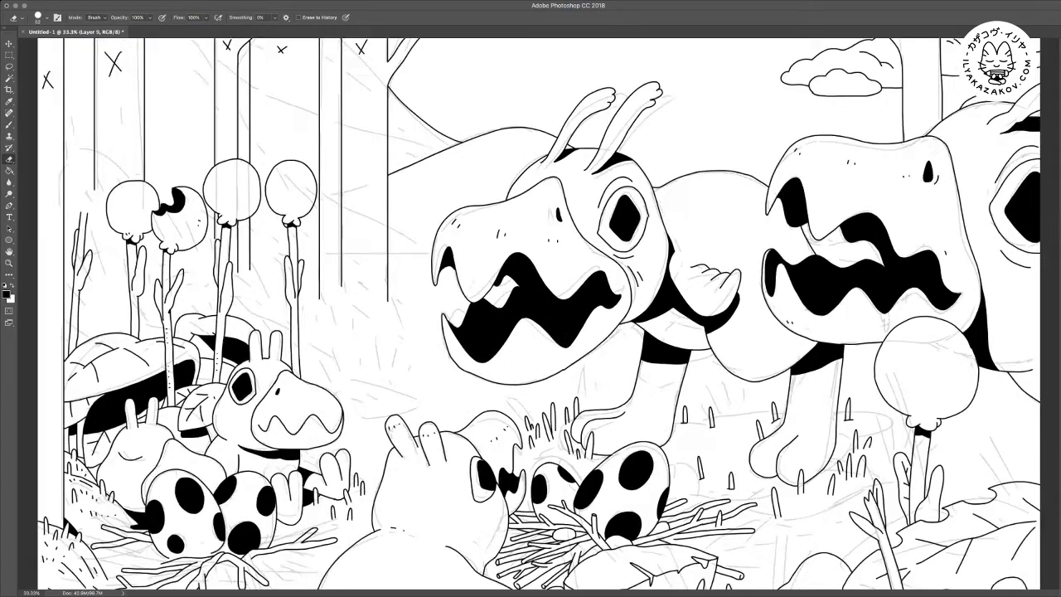
drag(771, 348, 283, 249)
key(b)
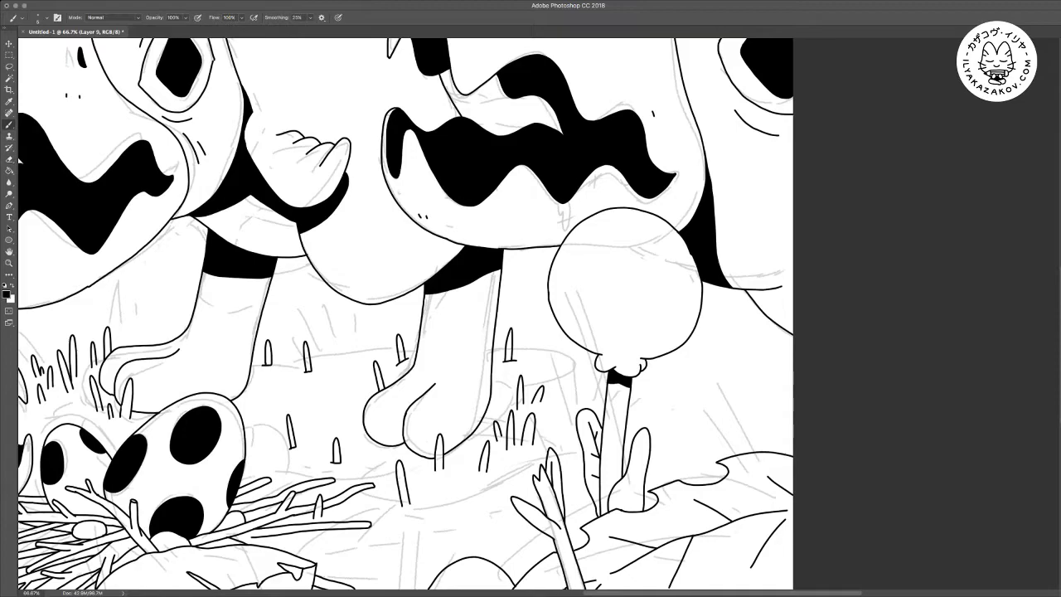
drag(759, 308, 792, 296)
key(w)
click(772, 297)
key(g)
click(772, 298)
key(super+d)
Ink two rounded stones in the left nest, one in front of the left egg and one behind the right egg
key(m)
drag(398, 332, 529, 253)
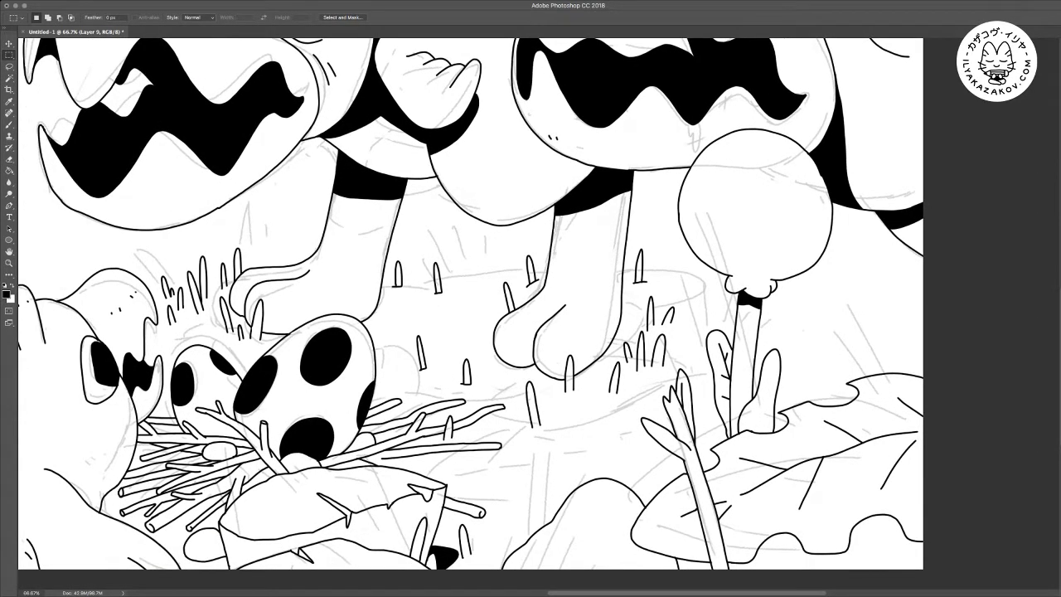
scroll(480, 303, down, 1)
scroll(479, 304, left, 2)
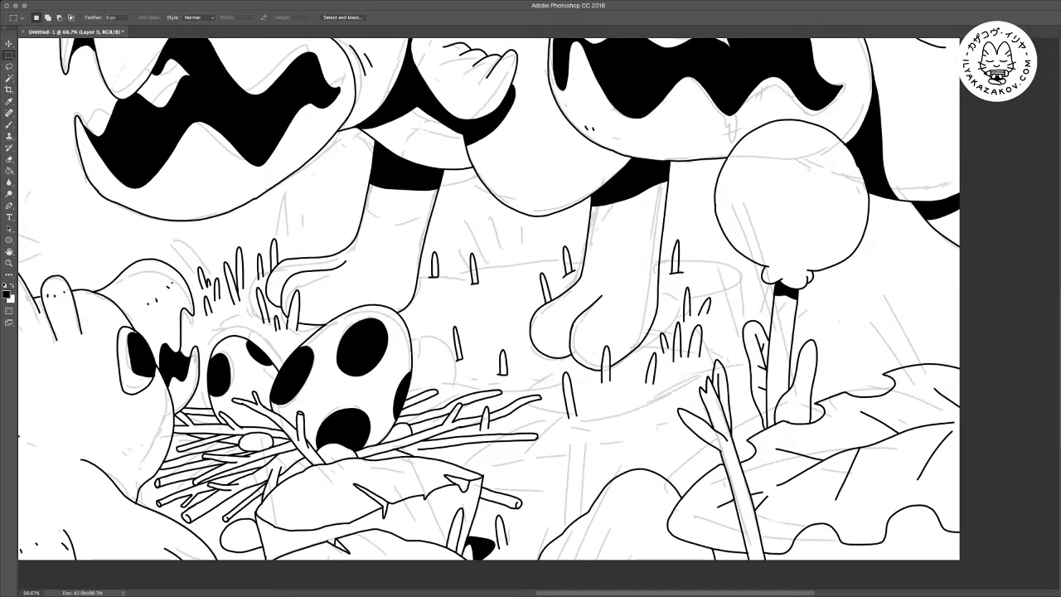
scroll(489, 298, down, 4)
scroll(489, 299, left, 6)
scroll(539, 257, left, 15)
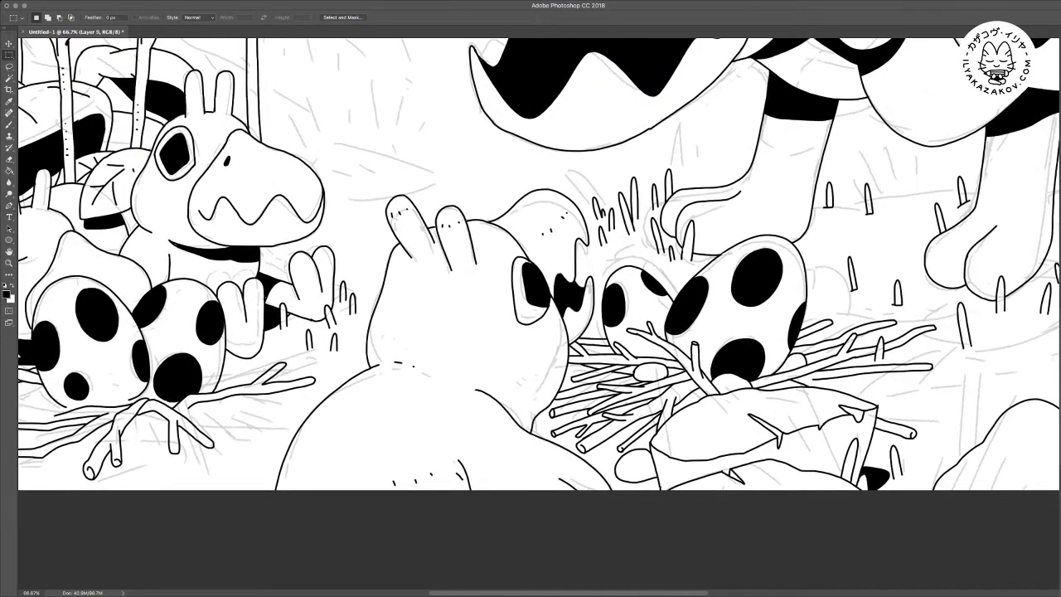
key(super+plus)
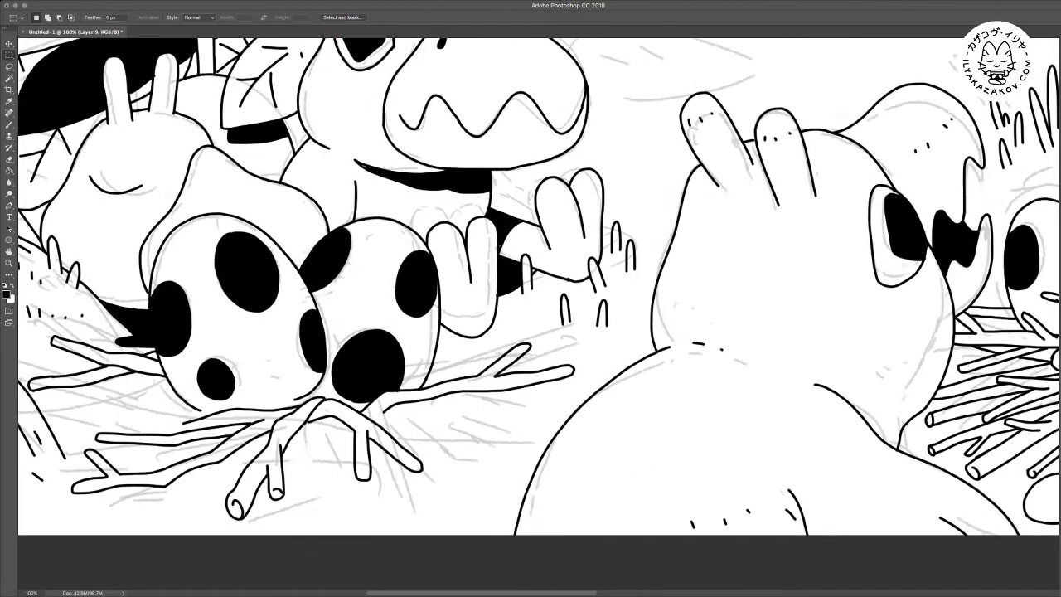
scroll(538, 314, left, 8)
scroll(538, 314, down, 2)
scroll(504, 311, up, 2)
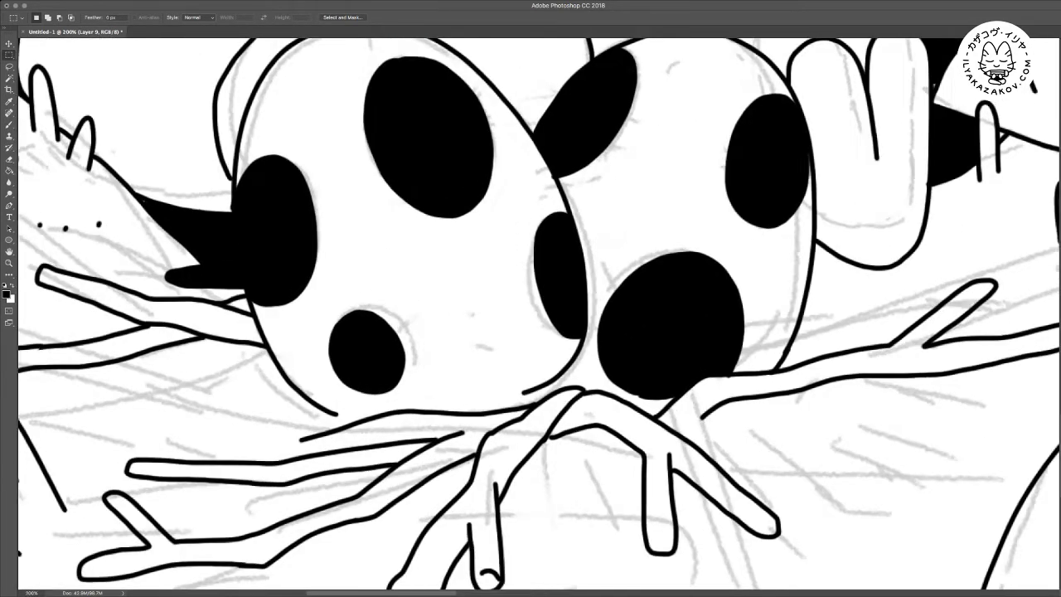
key(b)
mouse_move(433, 410)
mouse_down()
mouse_move(459, 368)
mouse_move(504, 365)
mouse_move(524, 407)
mouse_up()
scroll(539, 313, right, 4)
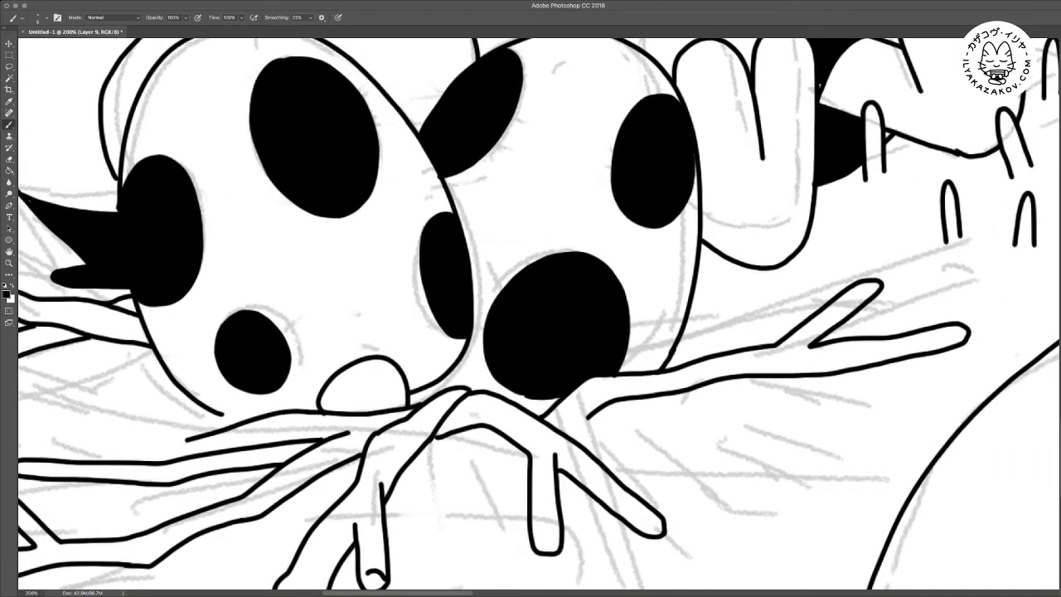
drag(693, 298, 735, 347)
Ink more round-ended twigs with short offshoots below the right-hand branch of the left nest, erasing lines where they overlap
scroll(736, 346, down, 5)
scroll(736, 347, right, 2)
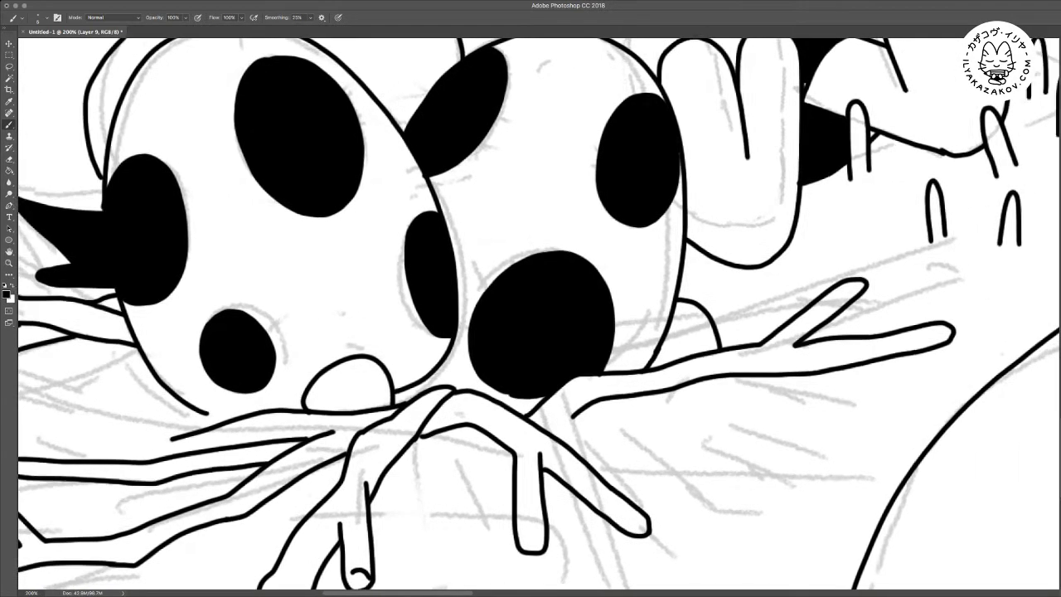
mouse_move(486, 272)
mouse_down()
mouse_move(764, 299)
mouse_move(799, 309)
mouse_move(808, 330)
mouse_move(793, 317)
mouse_move(790, 334)
mouse_move(679, 319)
mouse_move(711, 345)
mouse_move(721, 375)
mouse_move(731, 363)
mouse_move(681, 349)
mouse_move(627, 306)
mouse_move(604, 317)
mouse_move(532, 307)
mouse_move(504, 323)
mouse_up()
key(ctrl+z)
mouse_move(575, 300)
mouse_down()
mouse_move(701, 262)
mouse_move(734, 245)
mouse_move(708, 250)
mouse_move(733, 232)
mouse_move(728, 264)
mouse_move(796, 247)
mouse_move(873, 251)
mouse_move(859, 243)
mouse_up()
key(e)
key(b)
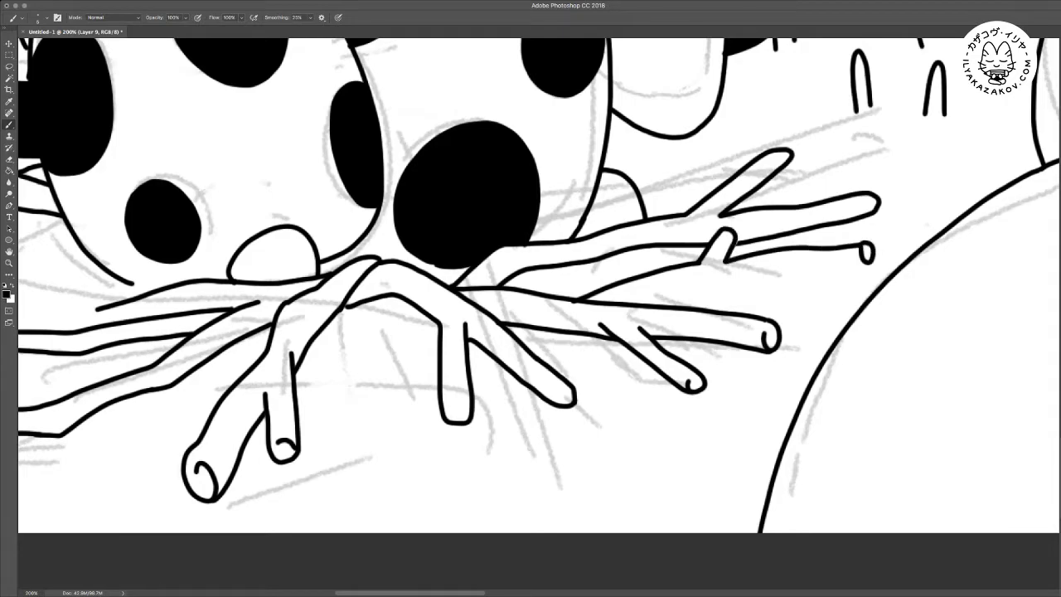
Ink the lower edge of the long capped twig on the nest's right side and add a small offshoot to the twig behind it
drag(652, 302, 867, 260)
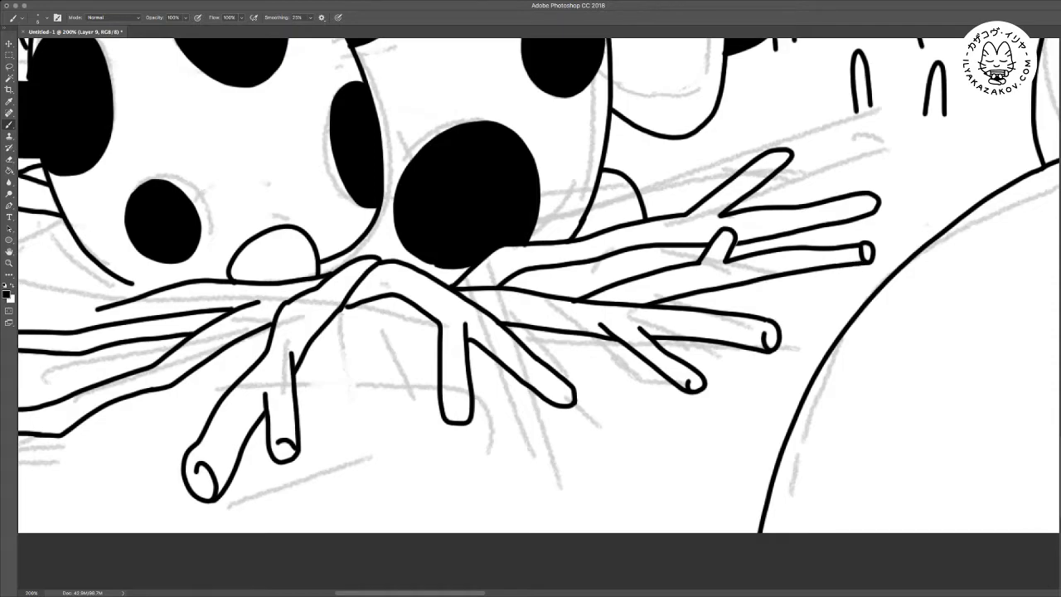
key(e)
mouse_move(585, 260)
mouse_down()
mouse_move(610, 243)
mouse_move(590, 273)
mouse_move(642, 276)
mouse_up()
key(b)
drag(564, 281, 501, 287)
Ink a thin capped twig low on the nest's right side and longer forked twigs behind its uppermost branches
drag(647, 291, 510, 322)
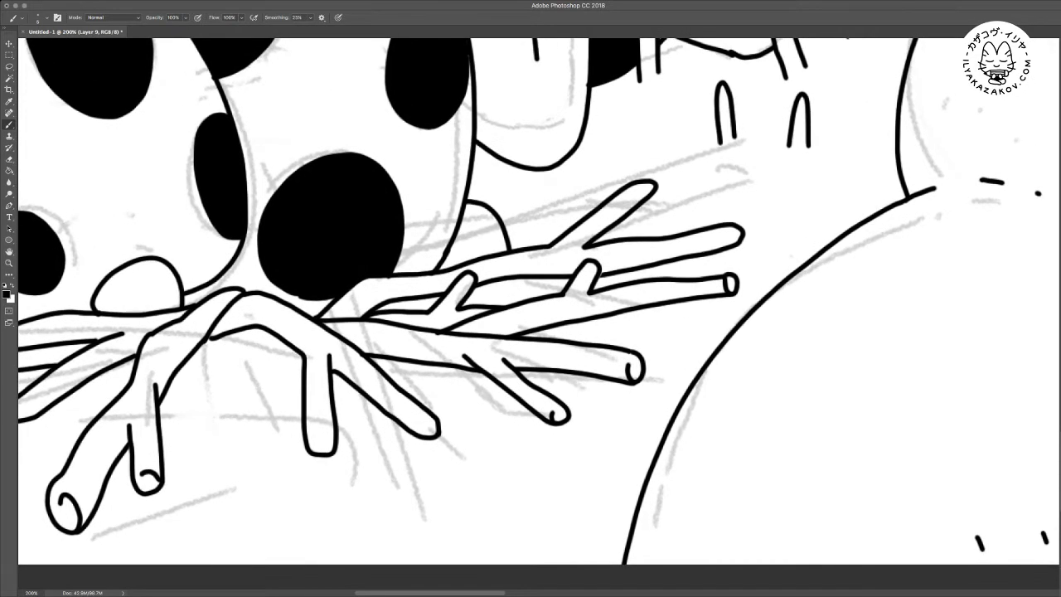
mouse_move(576, 321)
mouse_down()
mouse_move(687, 323)
mouse_move(703, 347)
mouse_move(537, 333)
mouse_up()
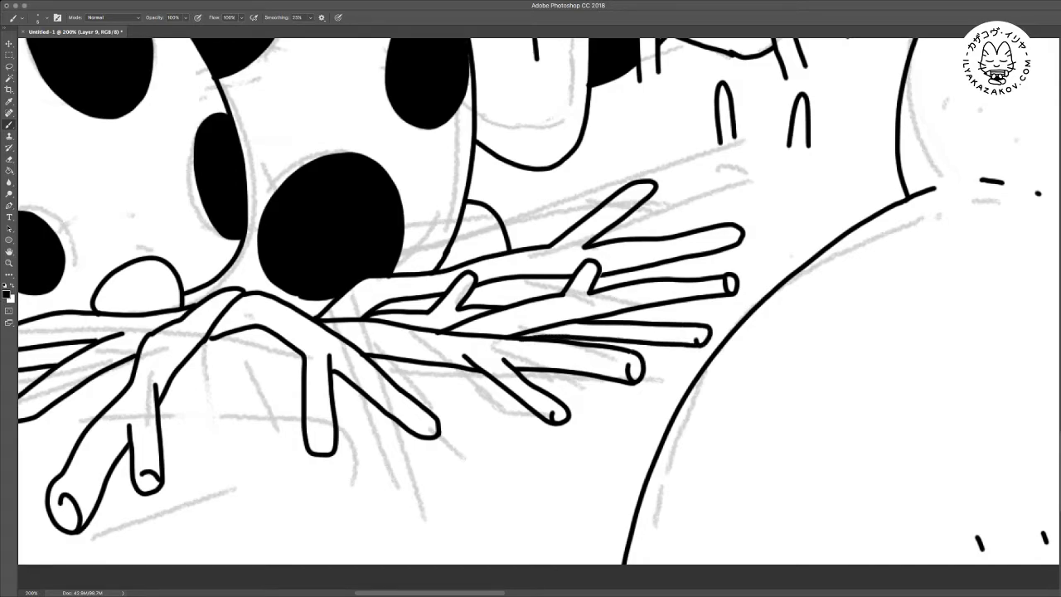
scroll(539, 315, up, 3)
key(e)
key(b)
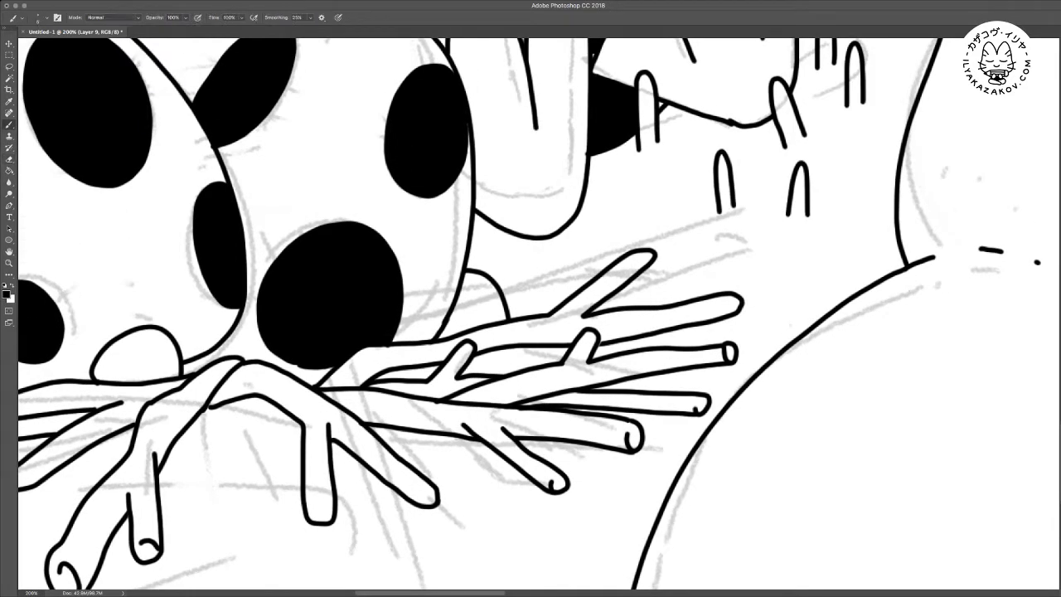
mouse_move(469, 263)
mouse_down()
mouse_move(547, 267)
mouse_move(605, 247)
mouse_move(594, 268)
mouse_move(771, 286)
mouse_move(754, 286)
mouse_move(755, 297)
mouse_up()
mouse_move(498, 286)
mouse_down()
mouse_move(577, 289)
mouse_move(554, 276)
mouse_up()
drag(617, 291, 690, 299)
Ink thick and thin crossing twigs hanging from the nest's front down to the canvas edge, erasing overlapping lines
mouse_move(530, 332)
mouse_down()
mouse_move(858, 249)
mouse_move(524, 332)
mouse_move(791, 256)
mouse_move(663, 256)
mouse_move(553, 292)
mouse_move(535, 257)
mouse_up()
mouse_move(558, 327)
mouse_down()
mouse_move(594, 277)
mouse_move(579, 277)
mouse_move(594, 291)
mouse_move(558, 405)
mouse_move(545, 352)
mouse_move(535, 383)
mouse_move(579, 387)
mouse_move(569, 476)
mouse_up()
drag(459, 475, 539, 250)
drag(579, 380, 613, 253)
key(e)
mouse_move(573, 443)
mouse_down()
mouse_move(569, 476)
mouse_move(595, 418)
mouse_move(637, 372)
mouse_up()
key(b)
mouse_move(549, 475)
mouse_down()
mouse_move(640, 393)
mouse_move(668, 476)
mouse_move(713, 457)
mouse_move(668, 323)
mouse_up()
key(e)
key(b)
drag(635, 378, 607, 283)
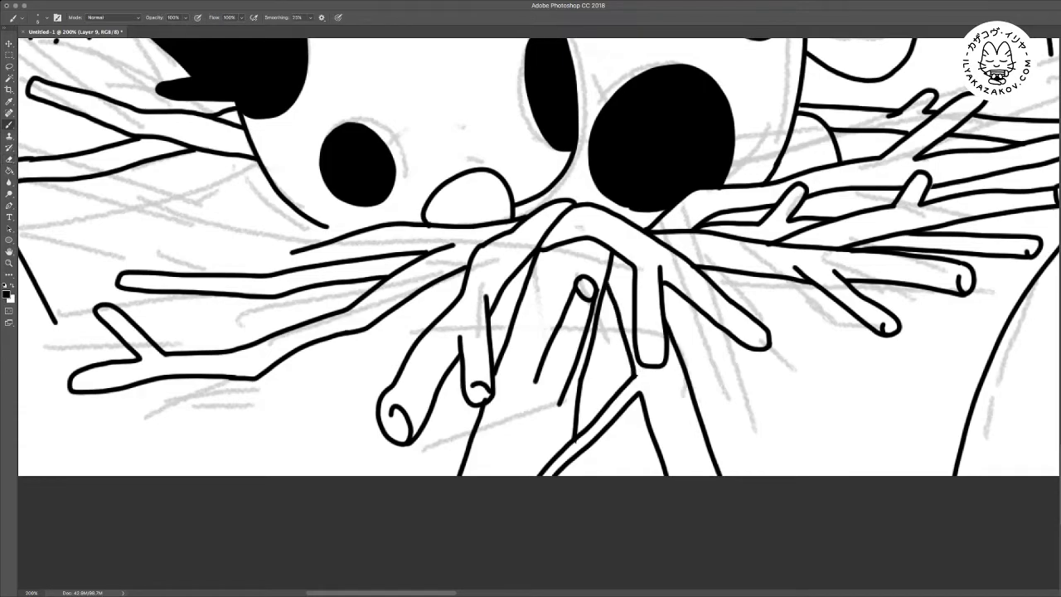
Review the whole inked scene for areas that still lack line art
key(ctrl+0)
key(ctrl+minus)
key(ctrl+minus)
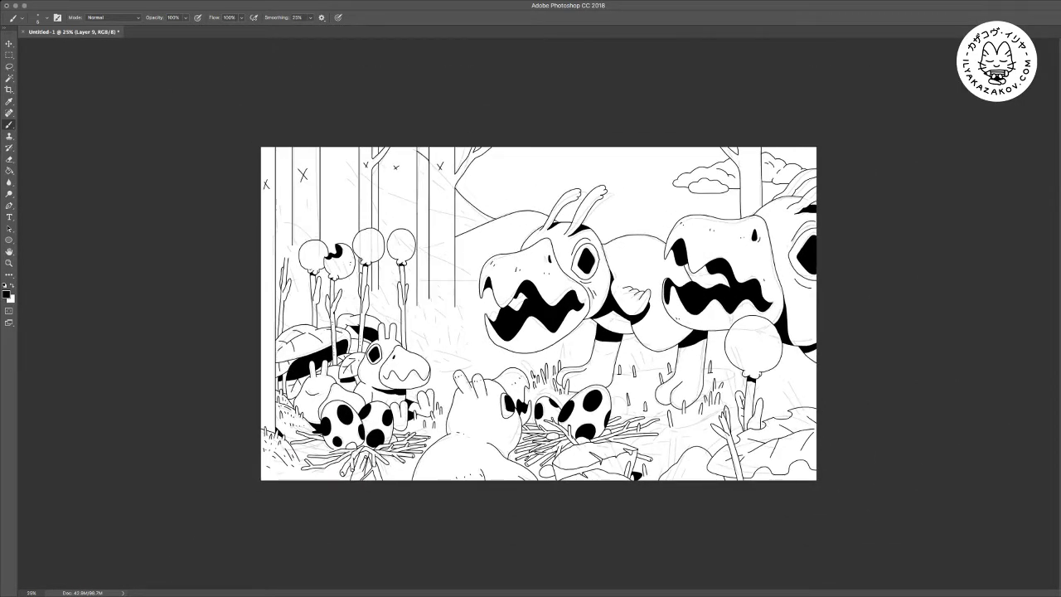
key(ctrl+plus)
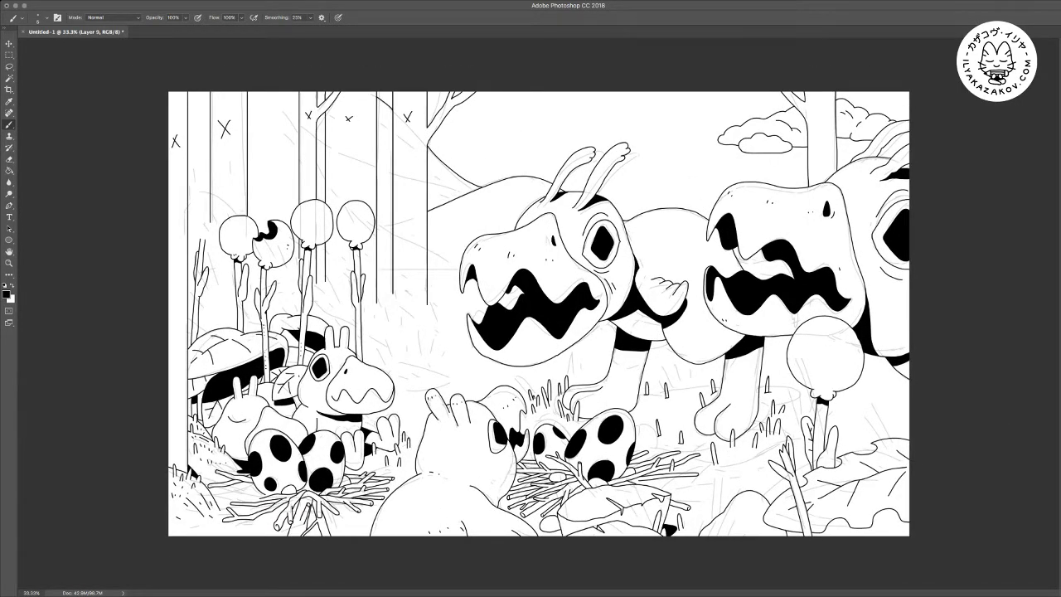
key(i)
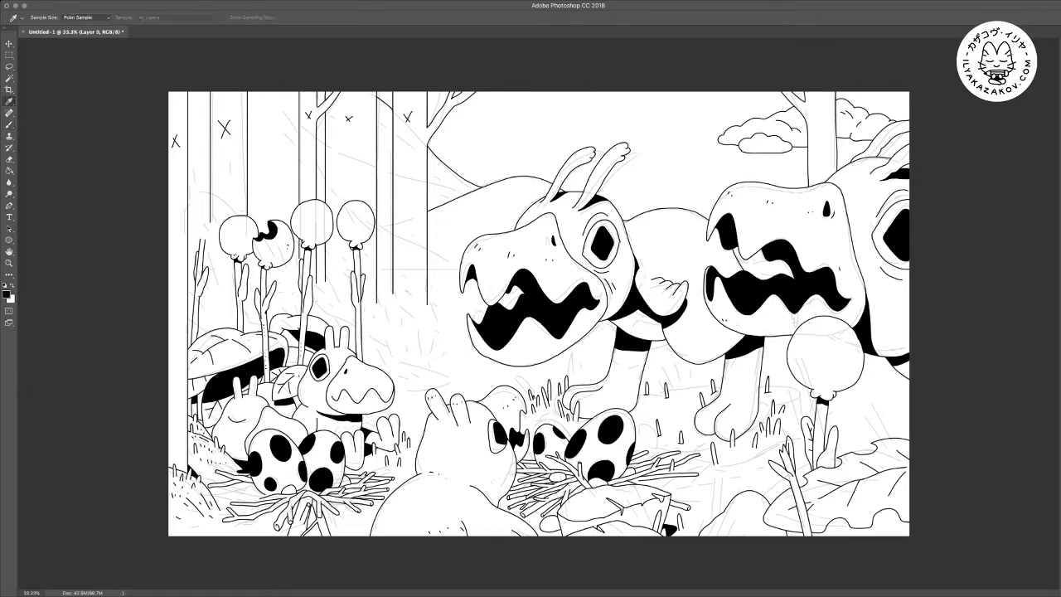
key(b)
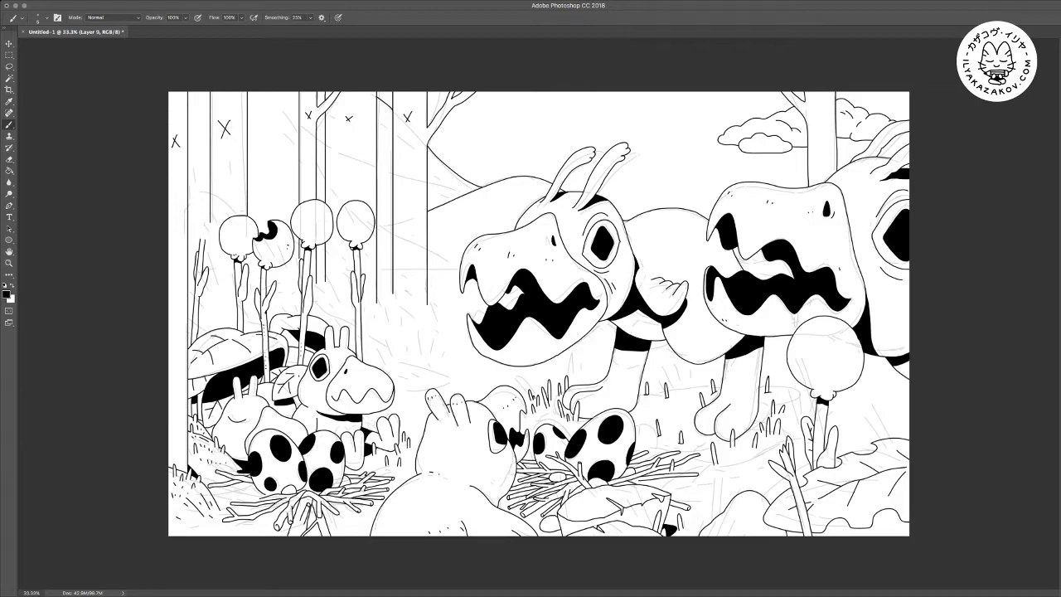
key(super+plus)
key(super+plus)
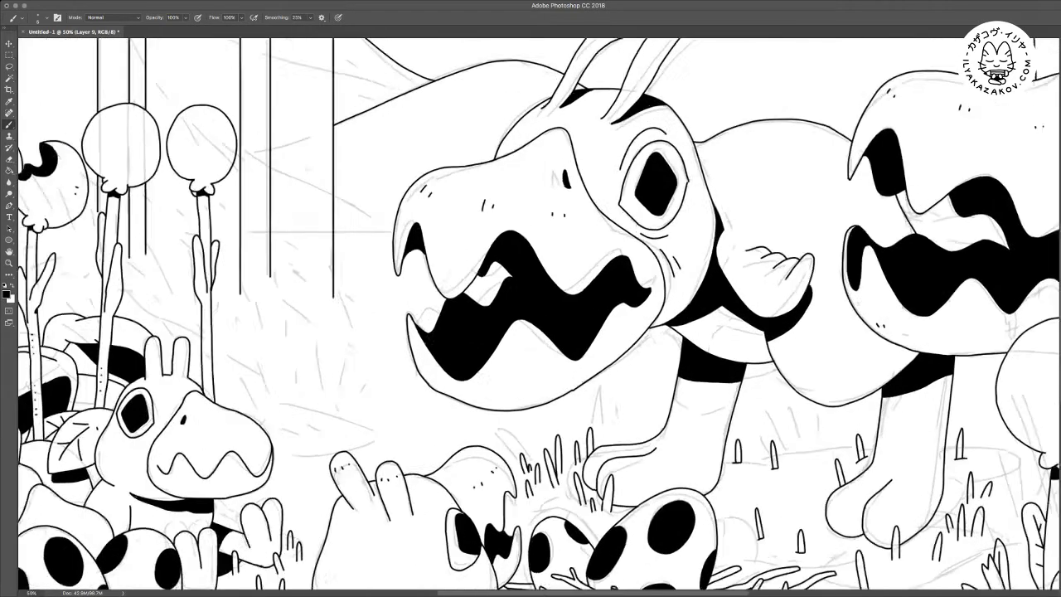
Trim the line under the large creature's belly and ink a round bulb above the big leaf, cut off by the canvas's right edge
mouse_move(796, 415)
mouse_down()
mouse_move(330, 204)
mouse_move(239, 148)
mouse_up()
key(e)
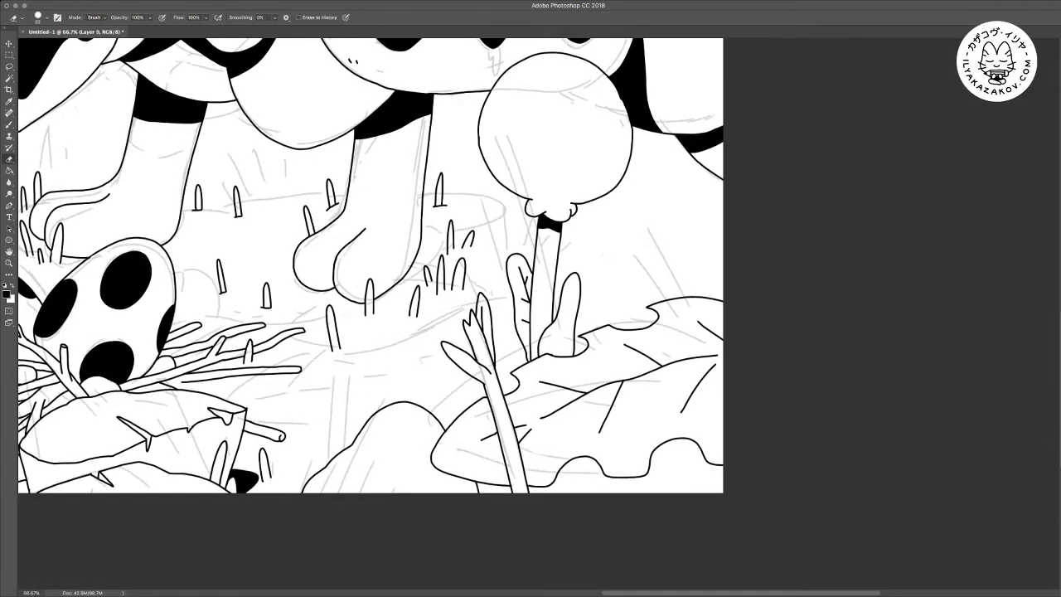
key(b)
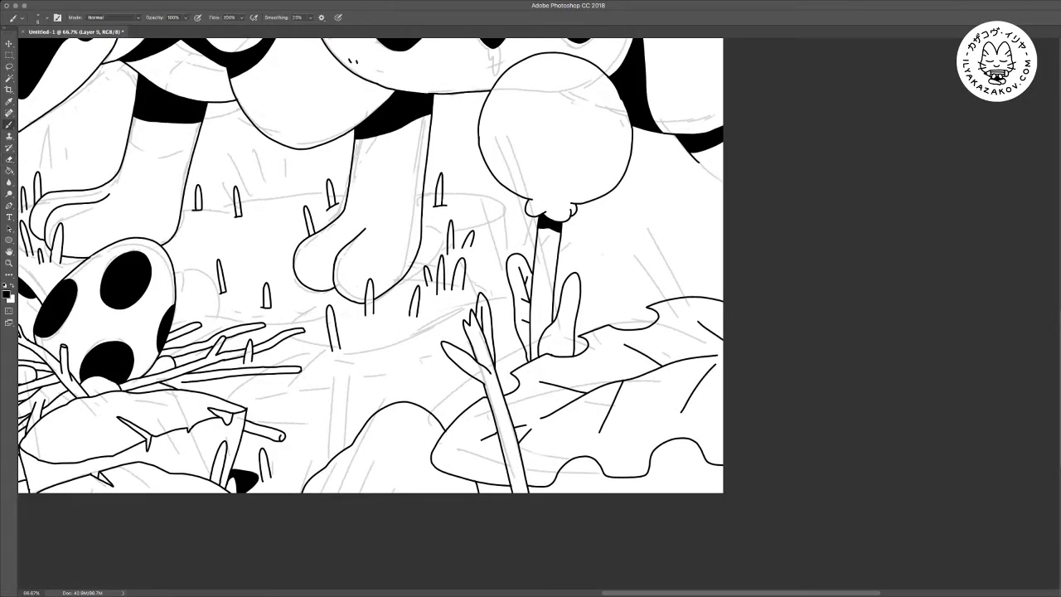
mouse_move(680, 264)
mouse_down()
mouse_move(659, 212)
mouse_move(674, 182)
mouse_up()
key(super+plus)
key(super+plus)
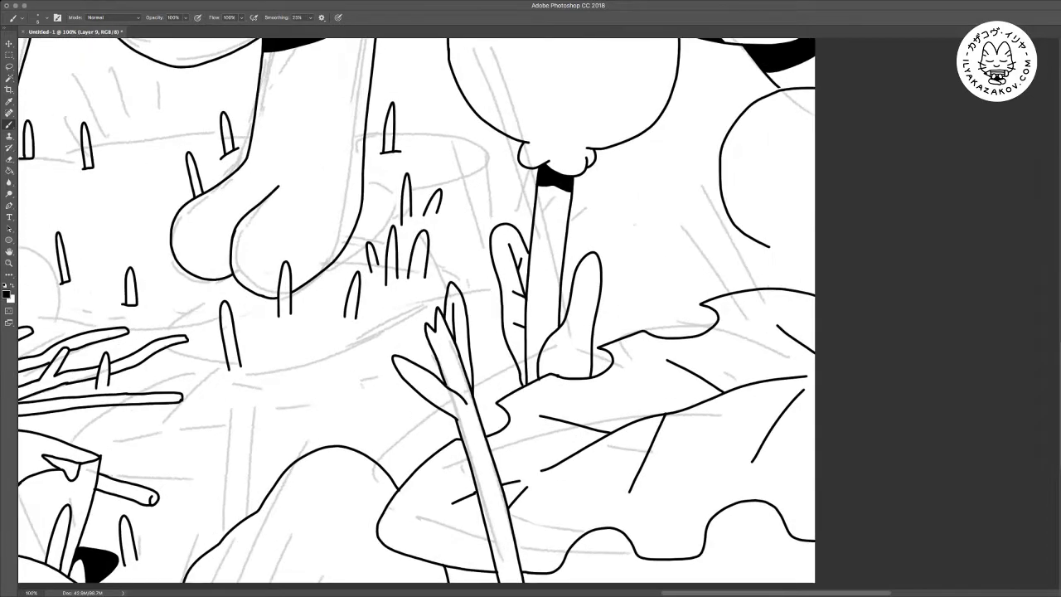
drag(829, 207, 288, 407)
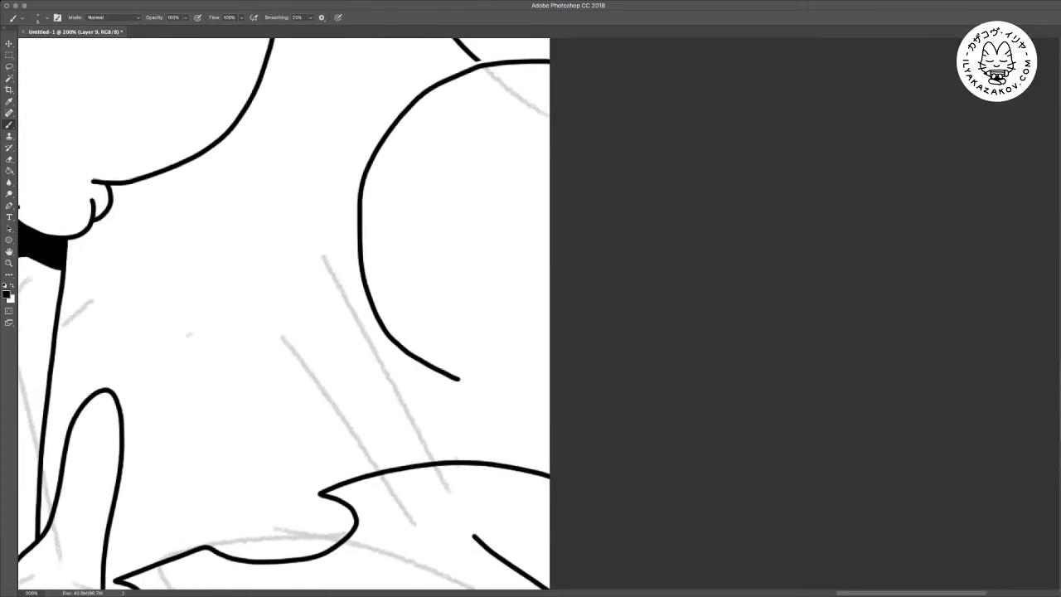
drag(459, 378, 549, 396)
scroll(549, 396, up, 1)
scroll(293, 313, up, 2)
drag(494, 213, 498, 217)
Look over the inked creatures, front nests and bulb plants across the scene
key(super+minus)
key(super+minus)
key(super+minus)
key(super+minus)
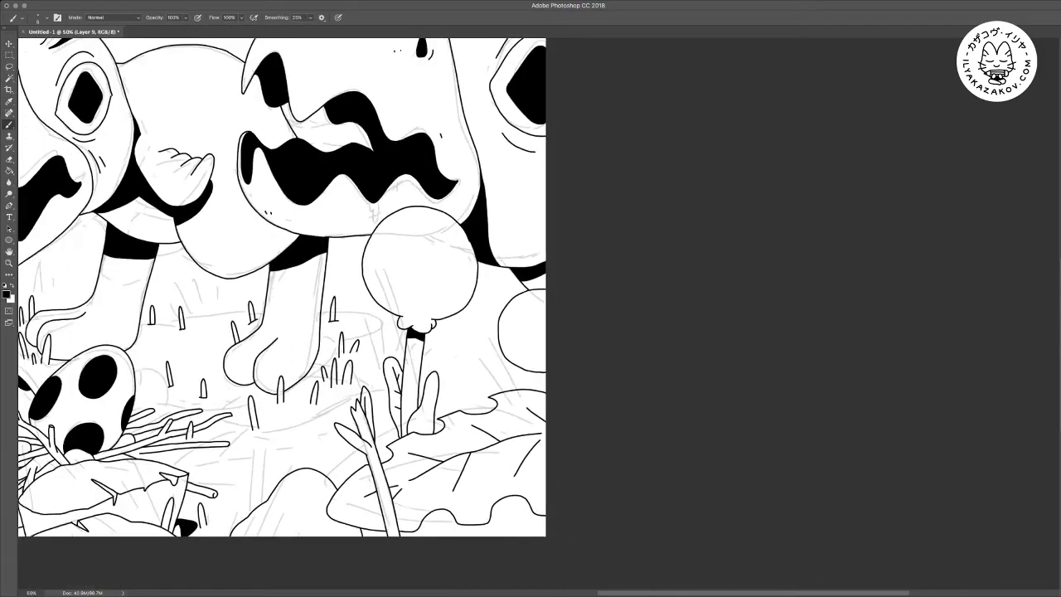
scroll(537, 313, up, 1)
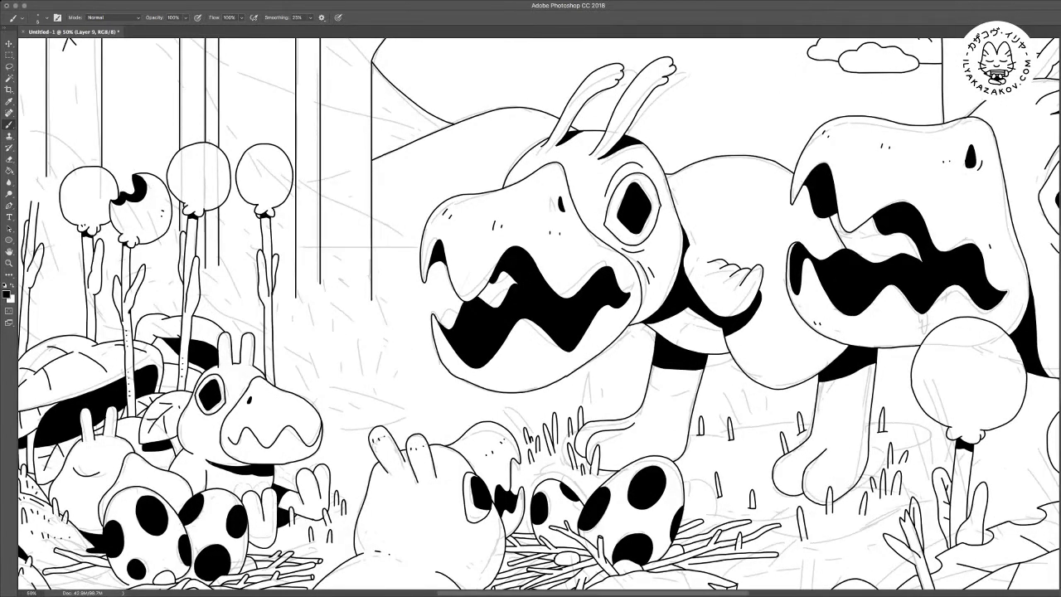
drag(422, 332, 647, 215)
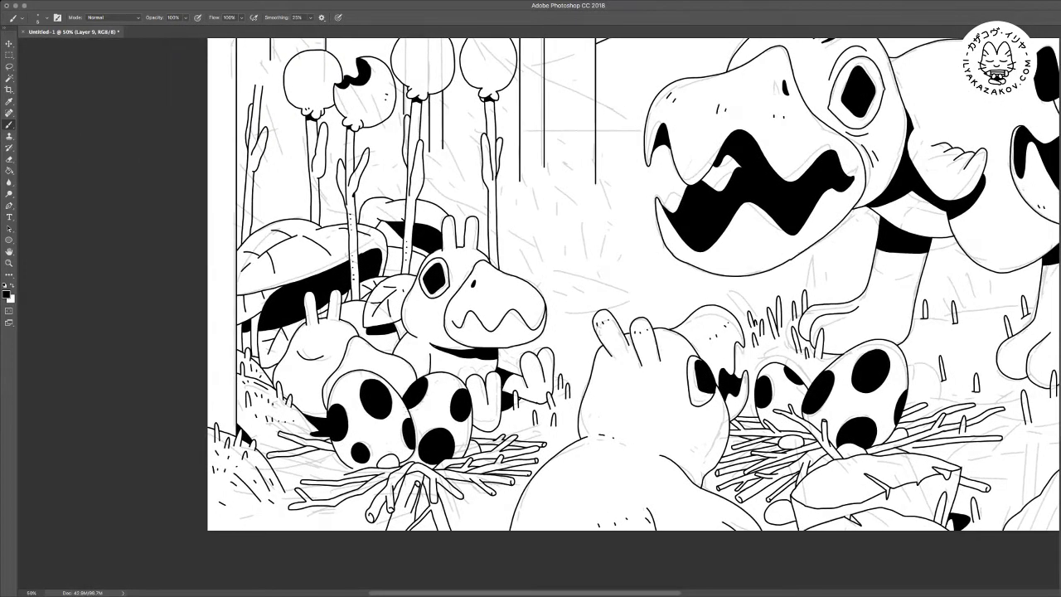
scroll(663, 315, left, 3)
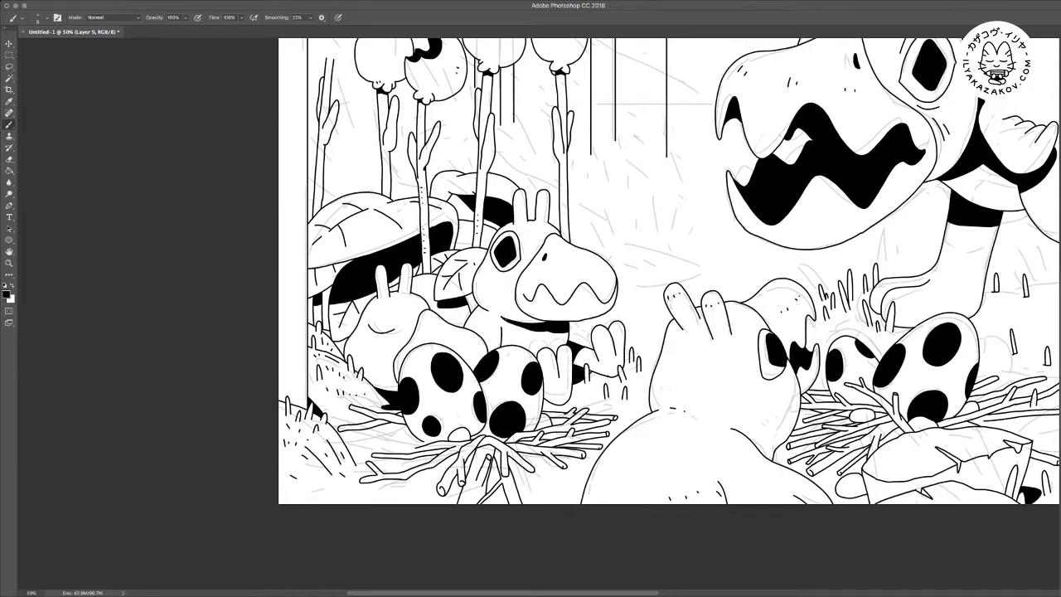
scroll(663, 315, up, 3)
scroll(663, 315, up, 2)
scroll(663, 315, right, 1)
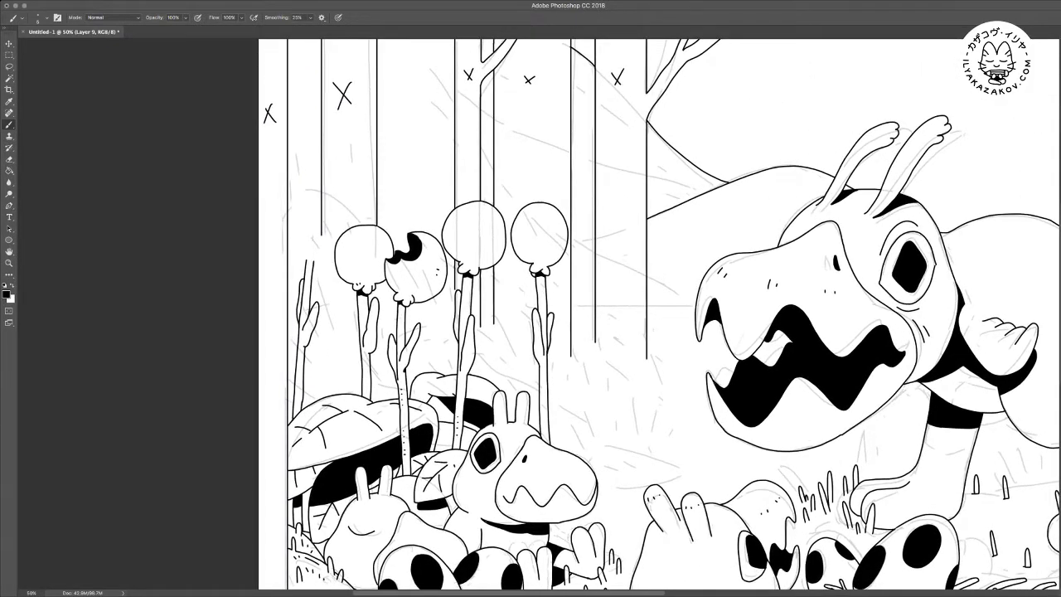
Erase the lower part of the tree trunk line above the leftmost bulb stem and ink a ruffled collar on that stem
scroll(530, 299, up, 1)
scroll(717, 315, up, 3)
scroll(717, 315, left, 4)
key(super+plus)
key(super+plus)
scroll(538, 314, down, 4)
scroll(539, 314, left, 2)
key(e)
mouse_move(453, 124)
mouse_down()
mouse_move(453, 267)
mouse_move(453, 81)
mouse_up()
key(b)
mouse_move(378, 349)
mouse_down()
mouse_move(401, 363)
mouse_move(441, 363)
mouse_move(447, 350)
mouse_move(452, 370)
mouse_move(437, 370)
mouse_up()
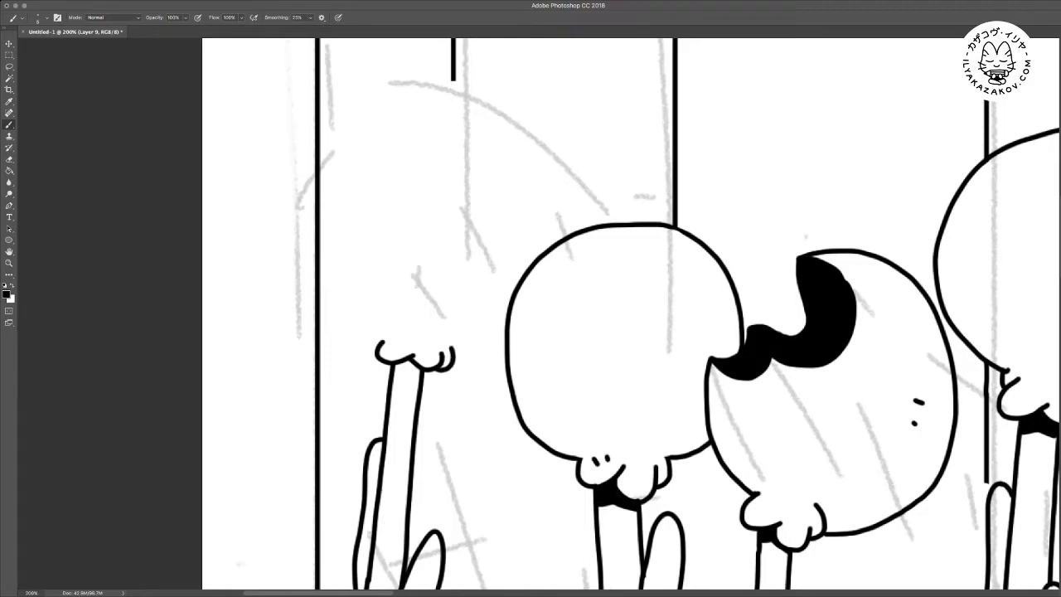
Ink a two-lobed bulb above the leftmost stem's collar, with a small black notch beside the neighbouring bulb
mouse_move(382, 343)
mouse_down()
mouse_move(328, 286)
mouse_move(324, 218)
mouse_move(334, 186)
mouse_move(387, 134)
mouse_move(429, 126)
mouse_move(453, 76)
mouse_move(481, 66)
mouse_move(519, 64)
mouse_move(559, 80)
mouse_move(597, 141)
mouse_move(580, 217)
mouse_move(519, 248)
mouse_up()
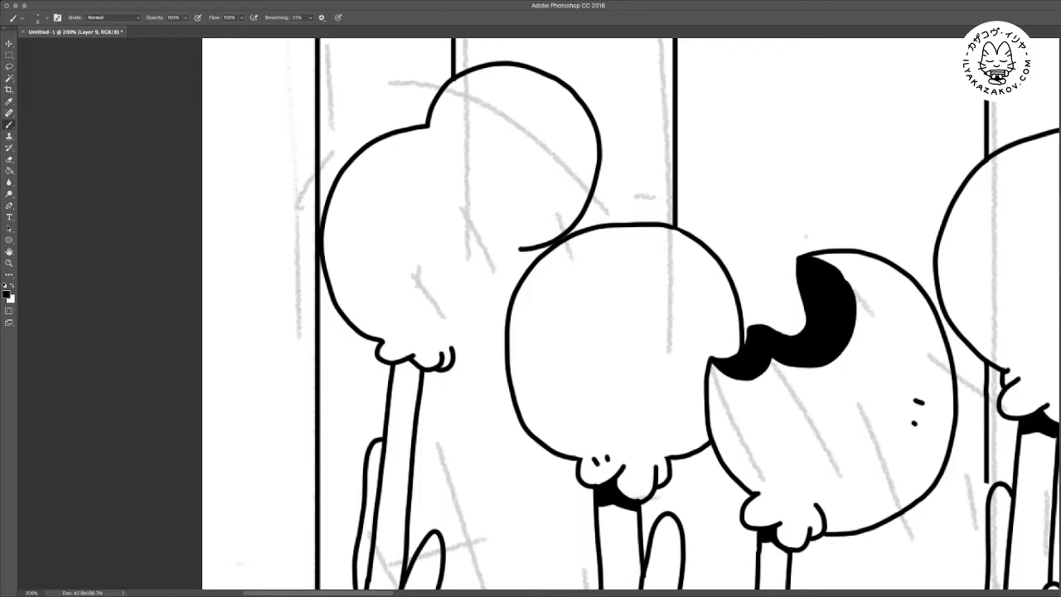
drag(454, 355, 505, 335)
drag(521, 249, 531, 252)
scroll(630, 313, up, 4)
scroll(630, 313, down, 6)
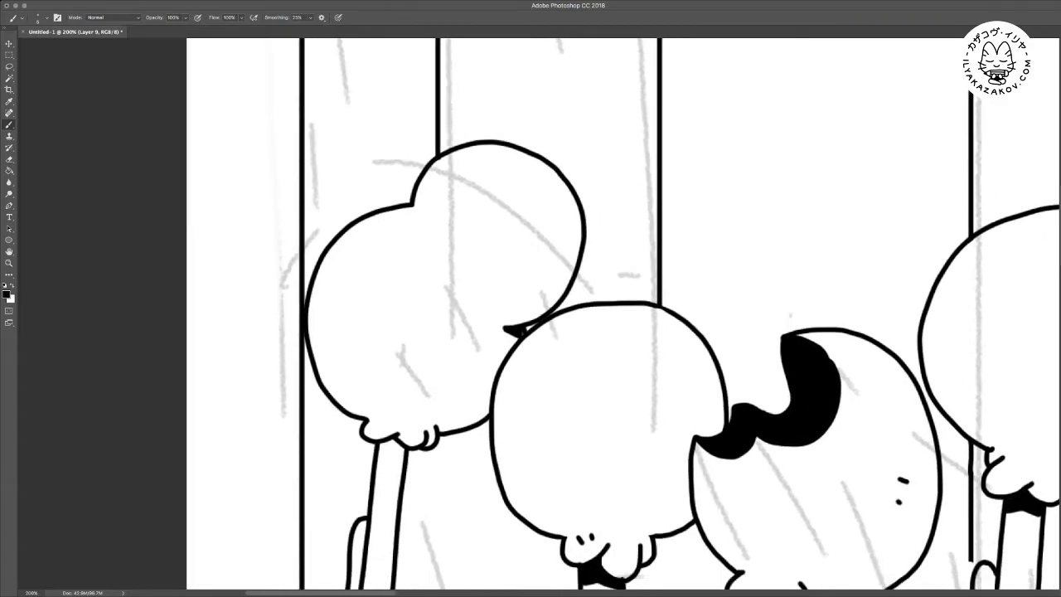
Fill the band at the top of the leftmost bulb stem with black and clear the selection
key(w)
click(410, 310)
key(m)
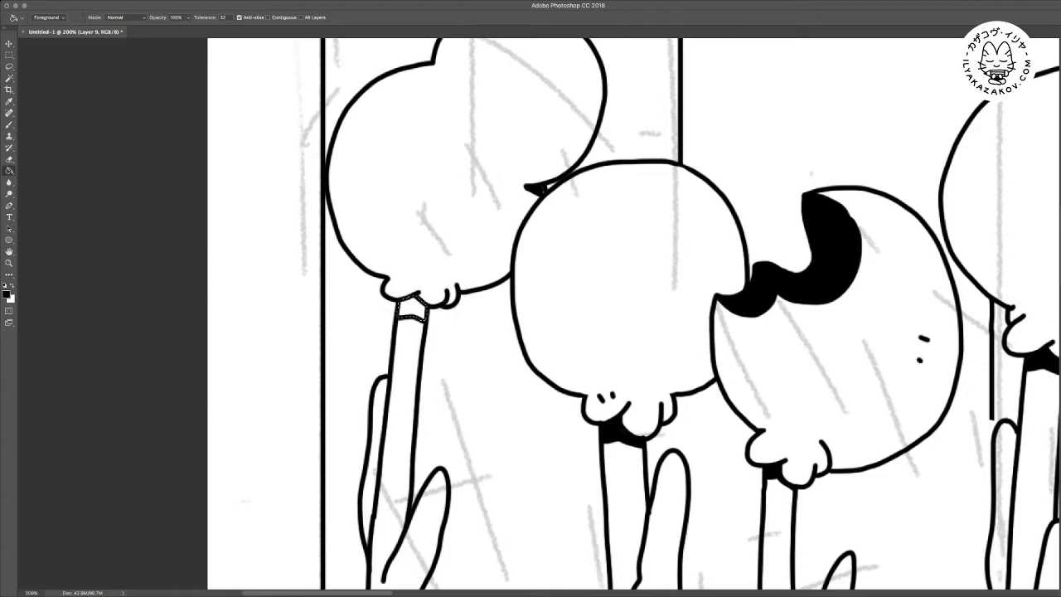
key(alt+BackSpace)
key(ctrl+d)
key(super+minus)
key(super+minus)
key(super+minus)
key(super+minus)
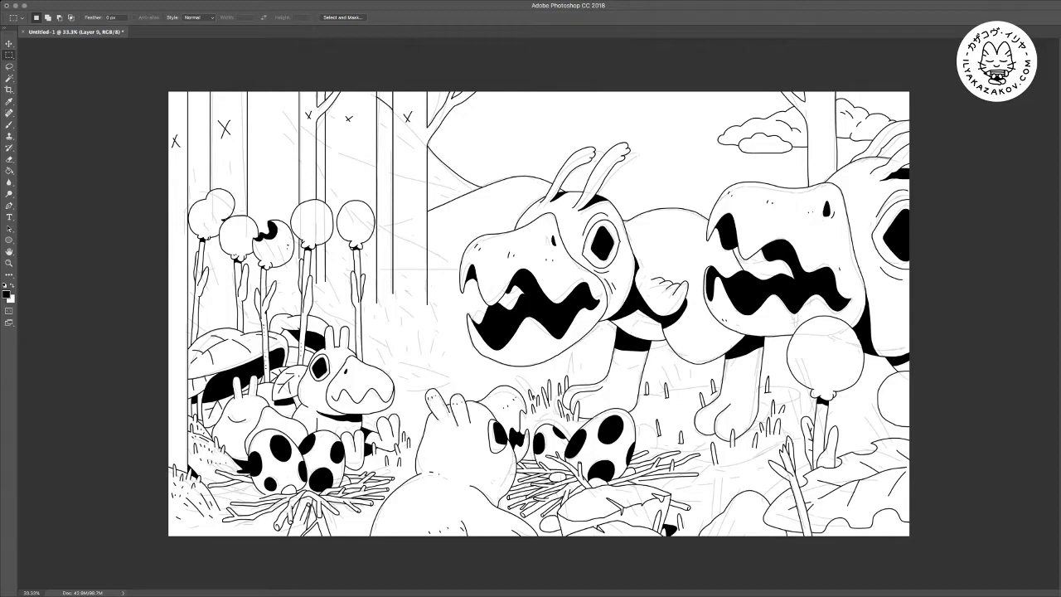
Erase part of the lower outline of the forked twig on the left side of the spotted eggs' nest
key(ctrl+plus)
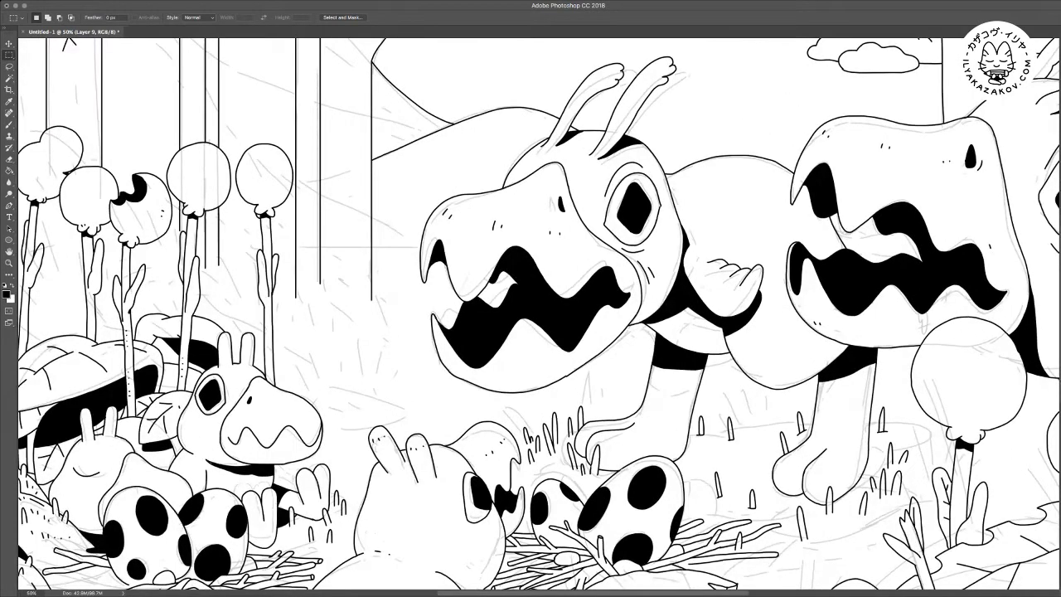
key(super+plus)
drag(514, 348, 814, 131)
key(b)
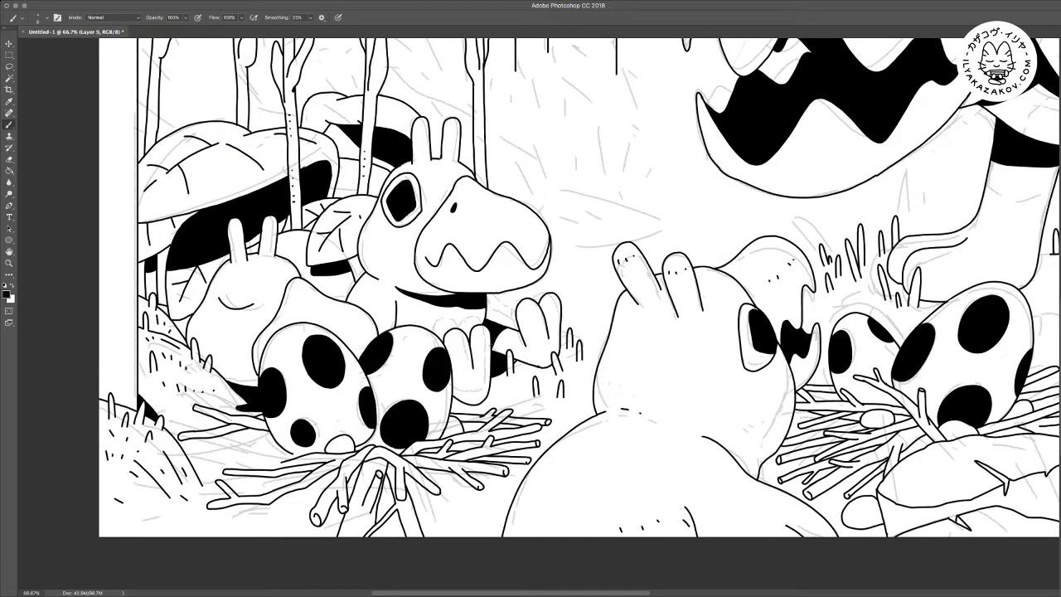
scroll(530, 315, down, 2)
scroll(531, 315, left, 3)
key(ctrl+plus)
key(e)
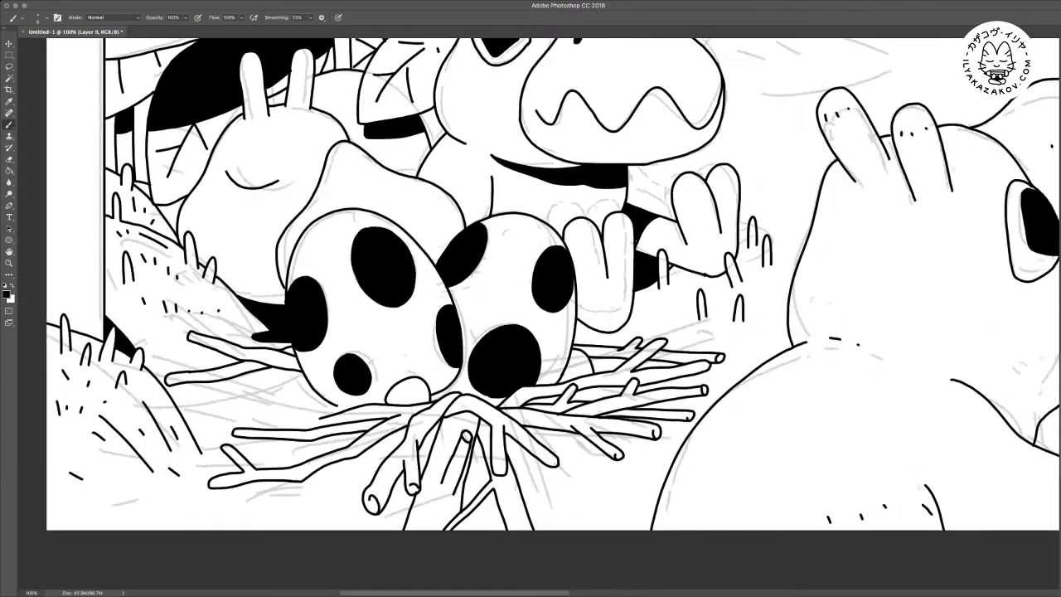
scroll(531, 315, down, 2)
scroll(530, 315, left, 3)
key(b)
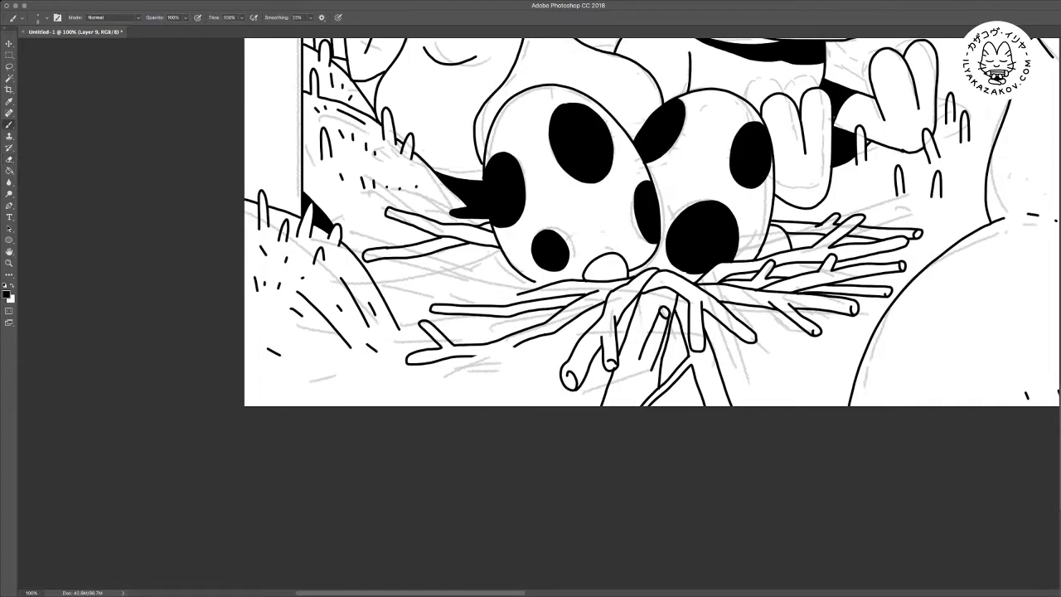
Ink a mound with short surface marks below the nest's left twigs and a notched ground line toward the foreground creature's back
mouse_move(381, 406)
mouse_down()
mouse_move(403, 384)
mouse_move(514, 345)
mouse_move(565, 352)
mouse_move(599, 375)
mouse_move(605, 391)
mouse_move(560, 401)
mouse_move(529, 388)
mouse_move(553, 403)
mouse_up()
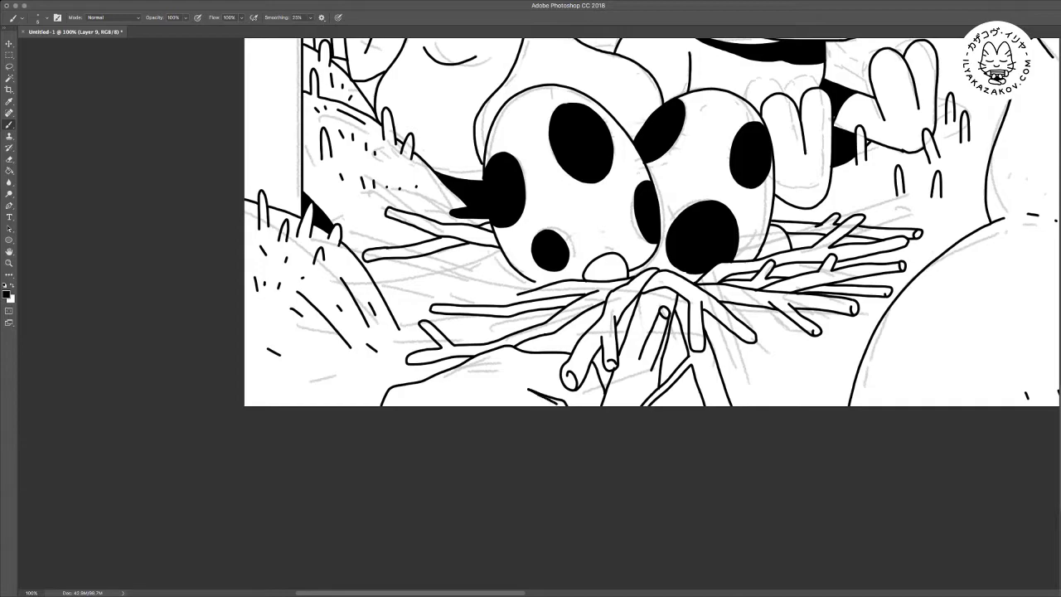
drag(435, 399, 484, 406)
drag(501, 366, 501, 377)
drag(630, 249, 442, 321)
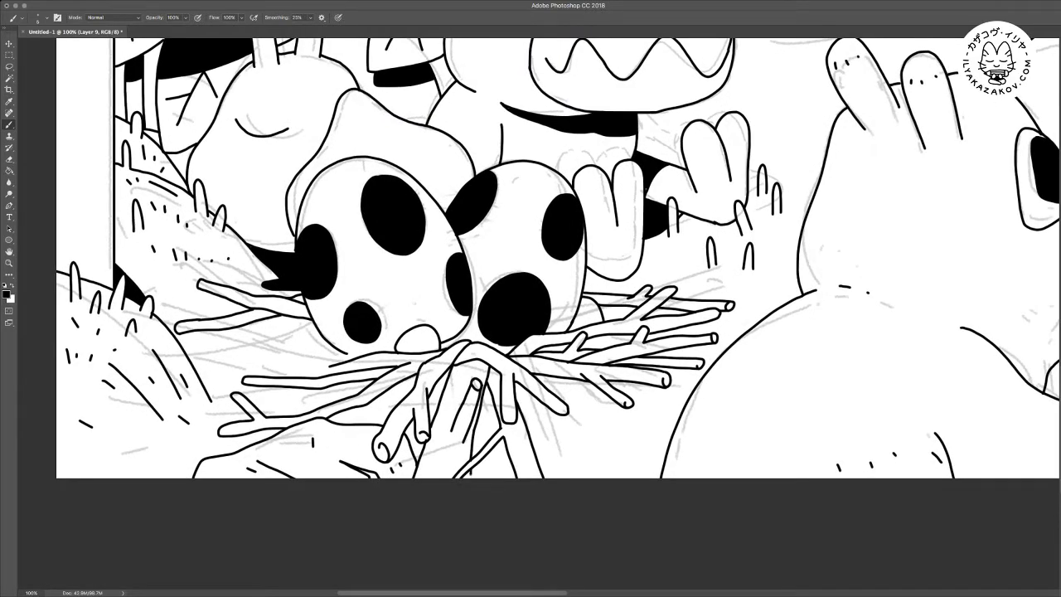
mouse_move(479, 479)
mouse_down()
mouse_move(550, 417)
mouse_move(643, 425)
mouse_move(643, 440)
mouse_move(666, 434)
mouse_up()
Ink the outline of a pointed shadow shape beneath the left spotted egg
drag(646, 357, 535, 431)
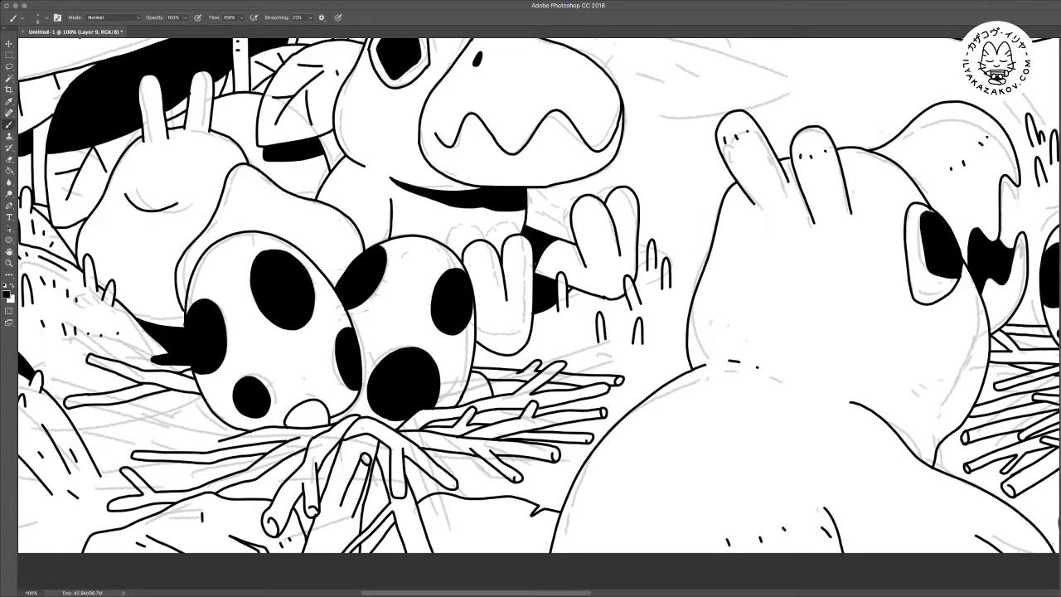
mouse_move(214, 409)
mouse_down()
mouse_move(164, 421)
mouse_move(215, 441)
mouse_up()
scroll(539, 295, down, 2)
scroll(539, 295, right, 2)
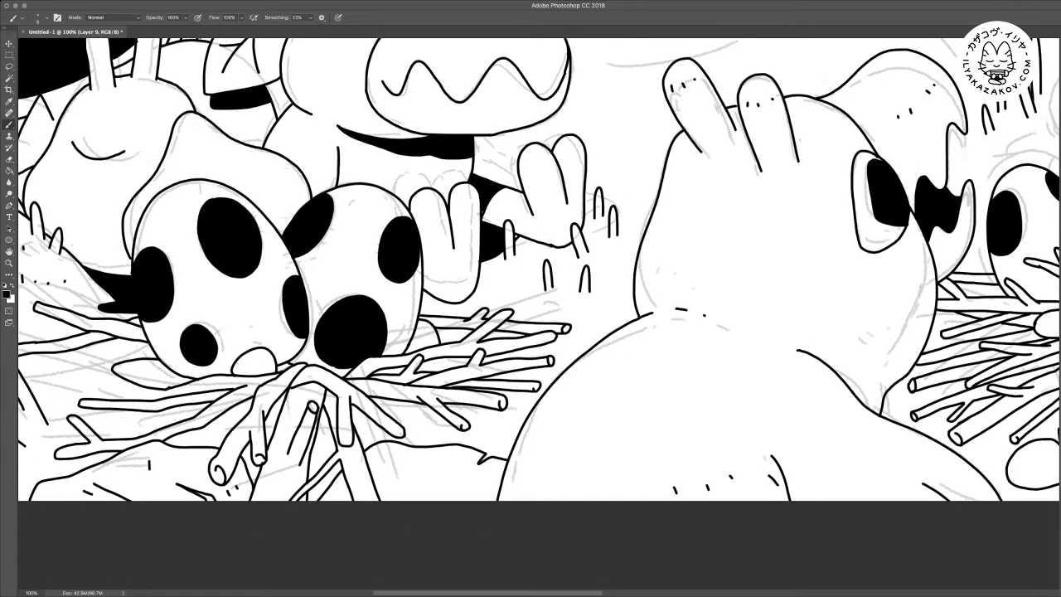
Fill the shadow shape and the small gap beneath the left spotted egg with black, and clear the selection
key(w)
shift+click(283, 367)
shift+click(145, 372)
key(g)
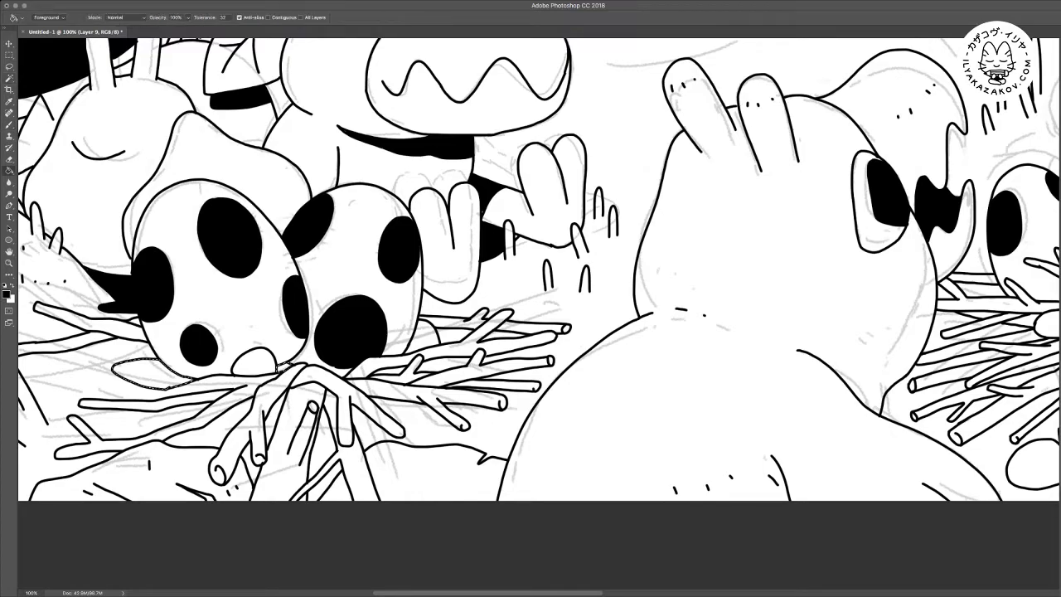
click(145, 373)
key(m)
click(145, 372)
scroll(538, 295, left, 4)
scroll(605, 274, left, 3)
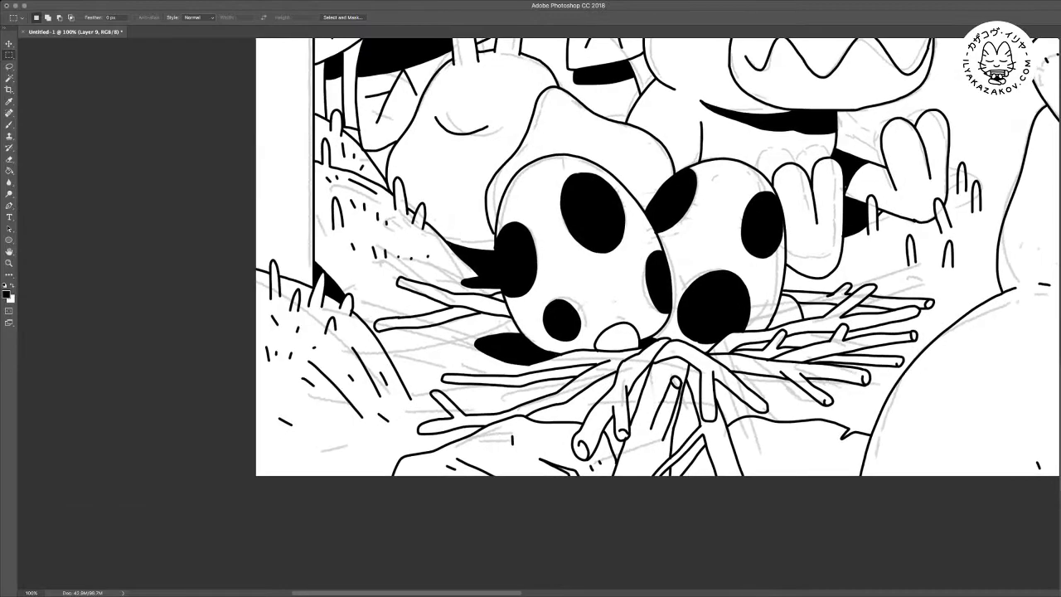
scroll(605, 273, up, 2)
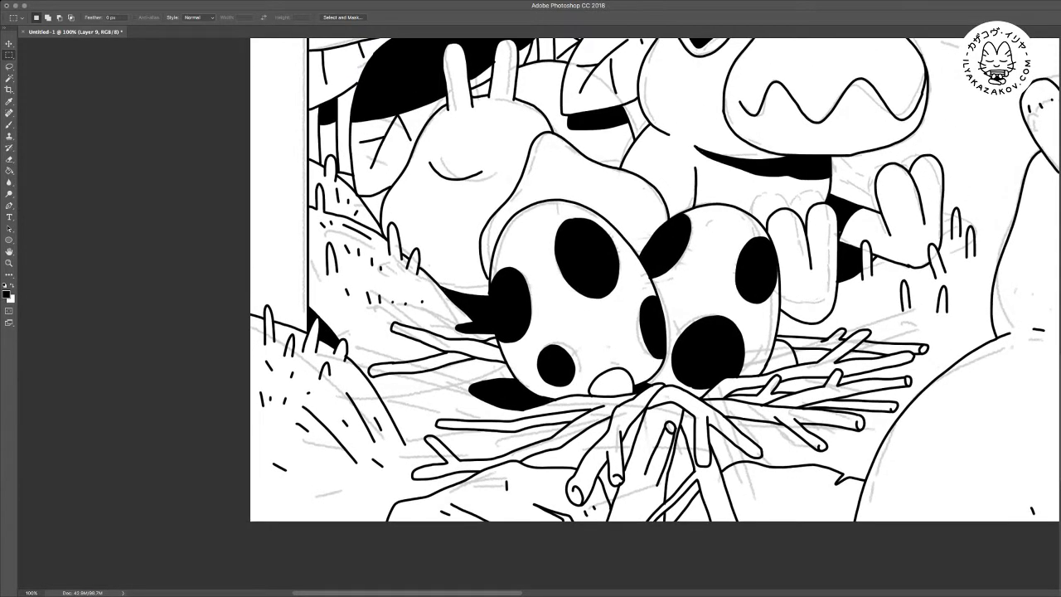
Clear a spot at the left end of the left egg's shadow and ink a small grass blade overlapping it
key(super+plus)
scroll(539, 313, down, 5)
key(e)
mouse_move(454, 334)
mouse_down()
mouse_move(446, 368)
mouse_move(452, 333)
mouse_move(465, 387)
mouse_up()
key(b)
drag(497, 348, 531, 392)
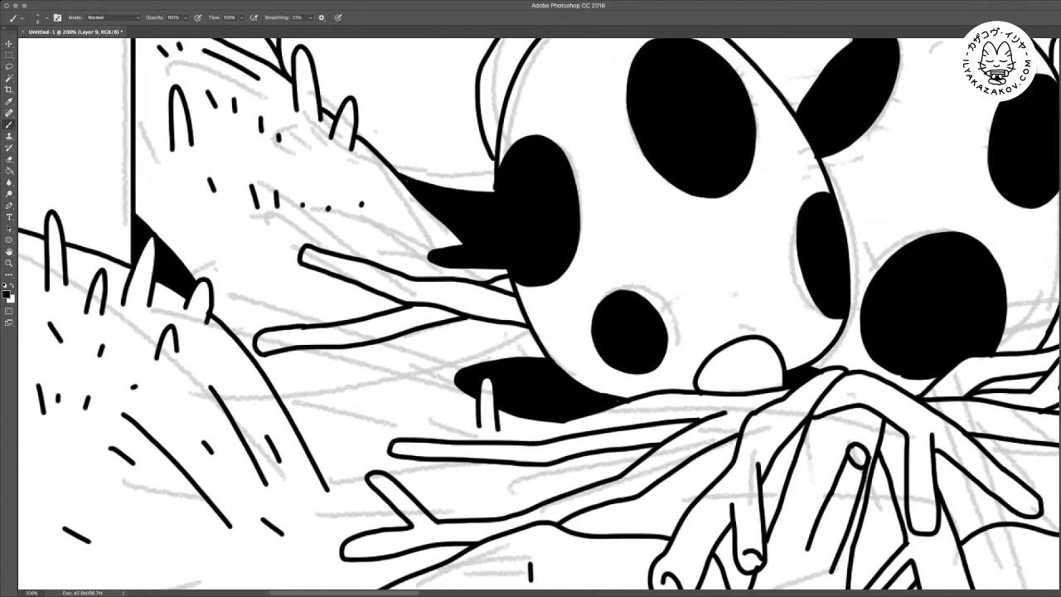
Extend the left nest with a long twig line and a short side branch, plus a short twig line beneath the egg's shadow
drag(373, 363, 543, 351)
mouse_move(378, 363)
mouse_down()
mouse_move(272, 360)
mouse_move(245, 340)
mouse_move(291, 314)
mouse_move(265, 290)
mouse_move(272, 280)
mouse_move(329, 322)
mouse_up()
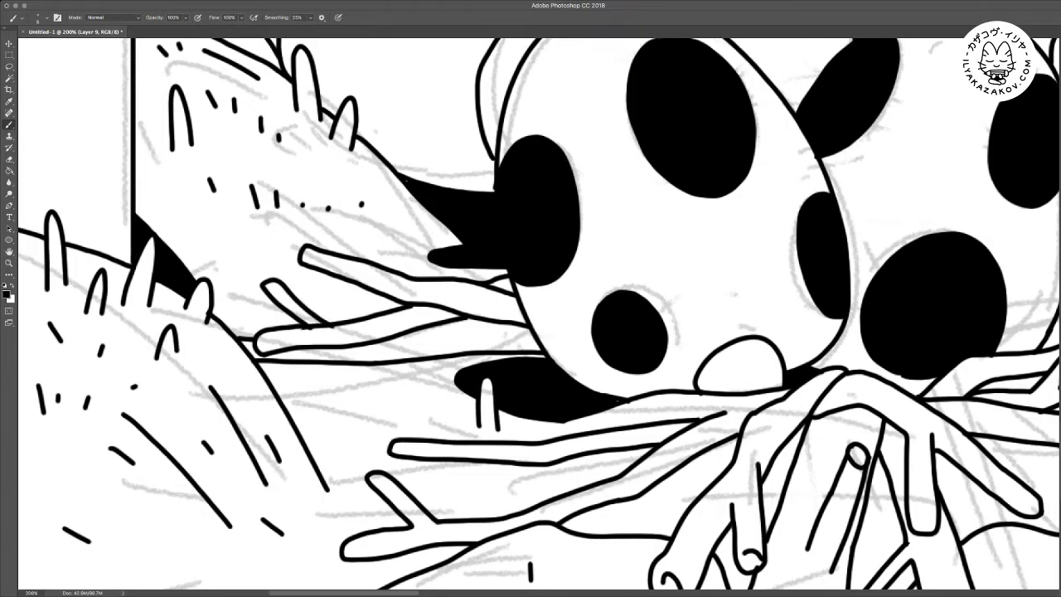
scroll(537, 314, down, 3)
scroll(538, 313, down, 5)
scroll(538, 314, left, 3)
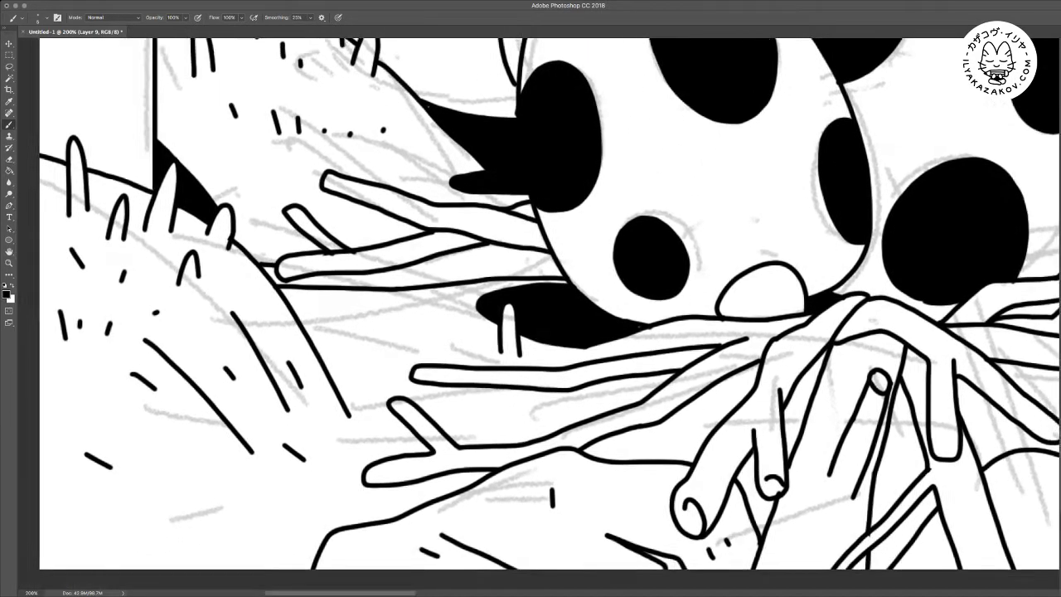
drag(628, 295, 568, 315)
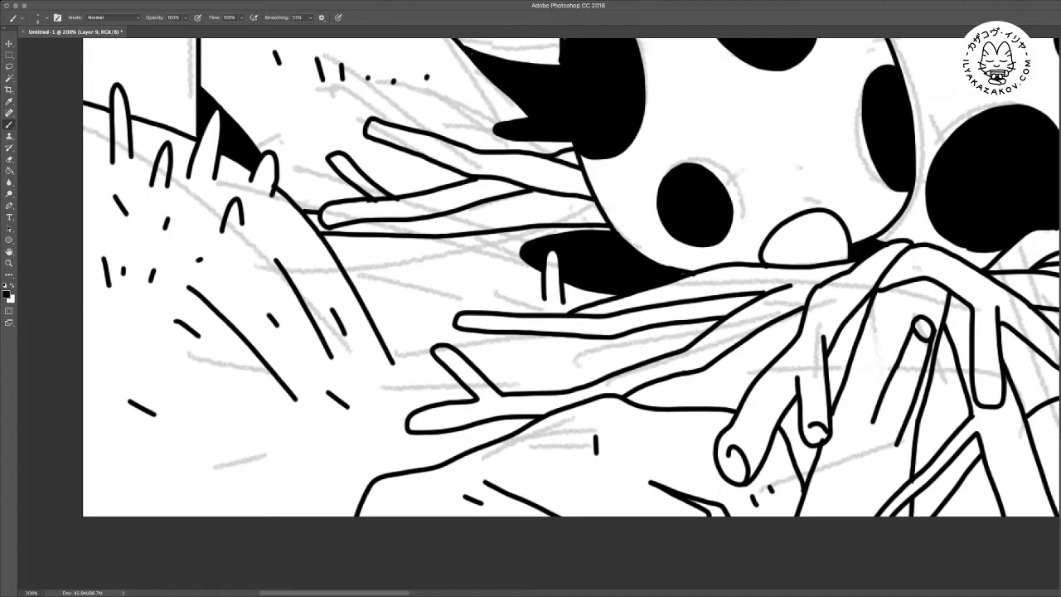
Ink two more short surface strokes on the grassy mound in the scene's lower-left corner
scroll(563, 282, down, 2)
scroll(563, 282, right, 1)
drag(210, 393, 237, 413)
drag(235, 368, 250, 390)
key(super+minus)
key(super+minus)
key(super+minus)
key(super+minus)
key(super+minus)
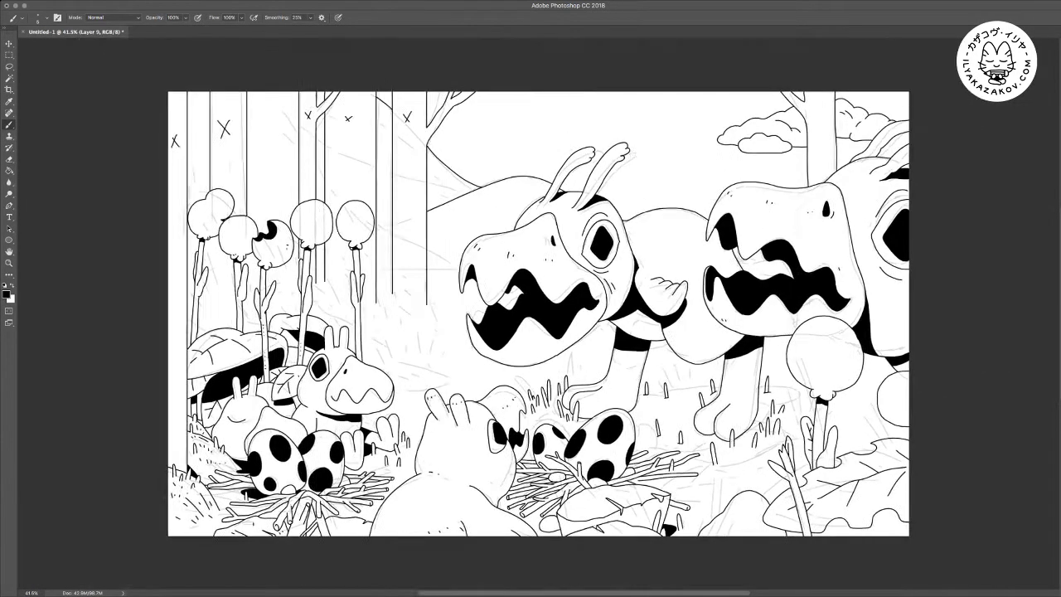
Fade the grey sketch on Layer 8 and return to the line art on Layer 9
key(super+plus)
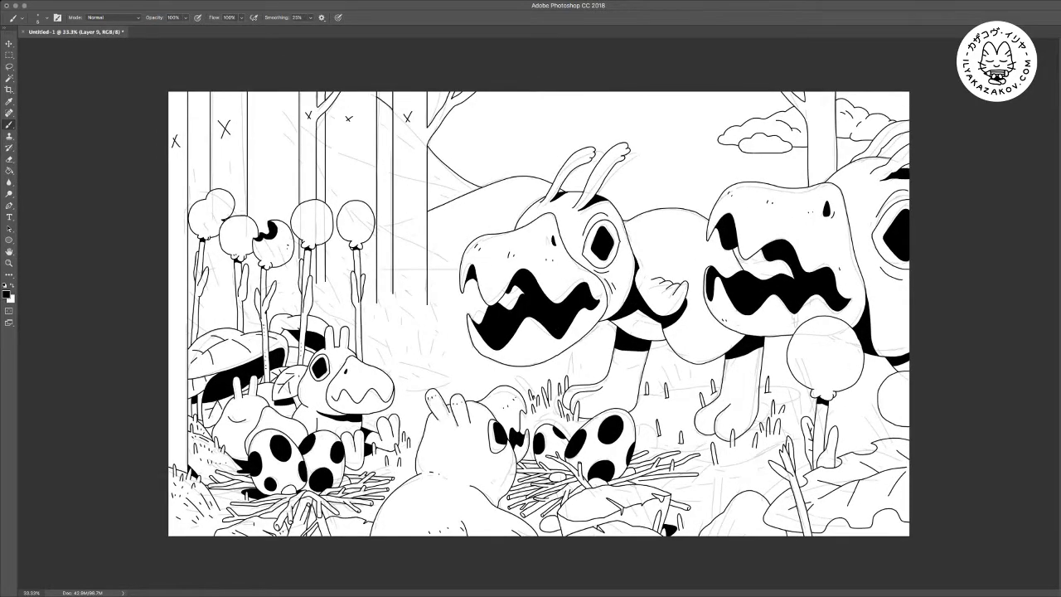
click(9, 43)
click(91, 125)
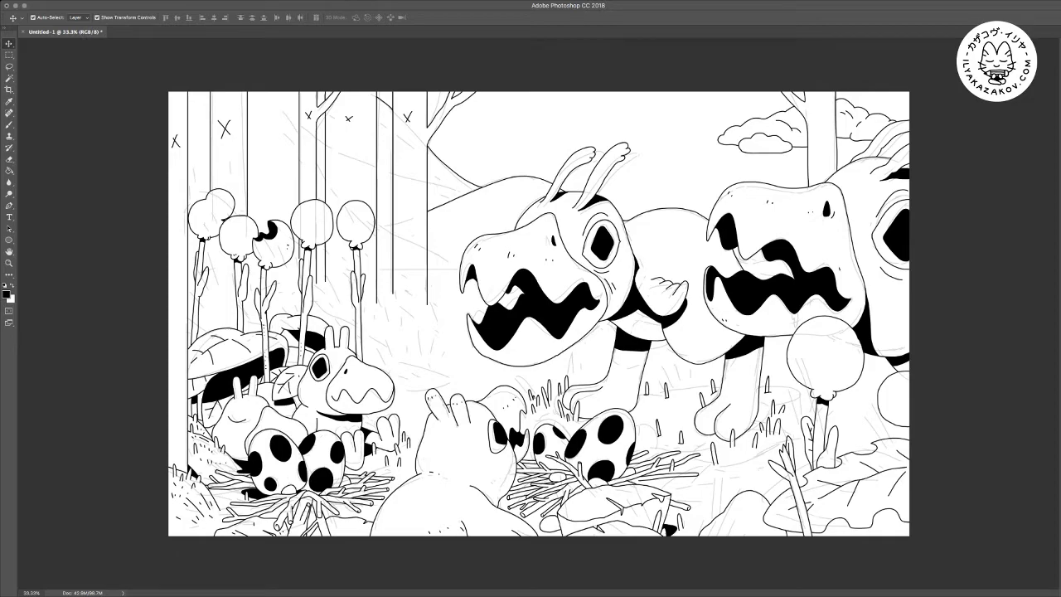
click(539, 313)
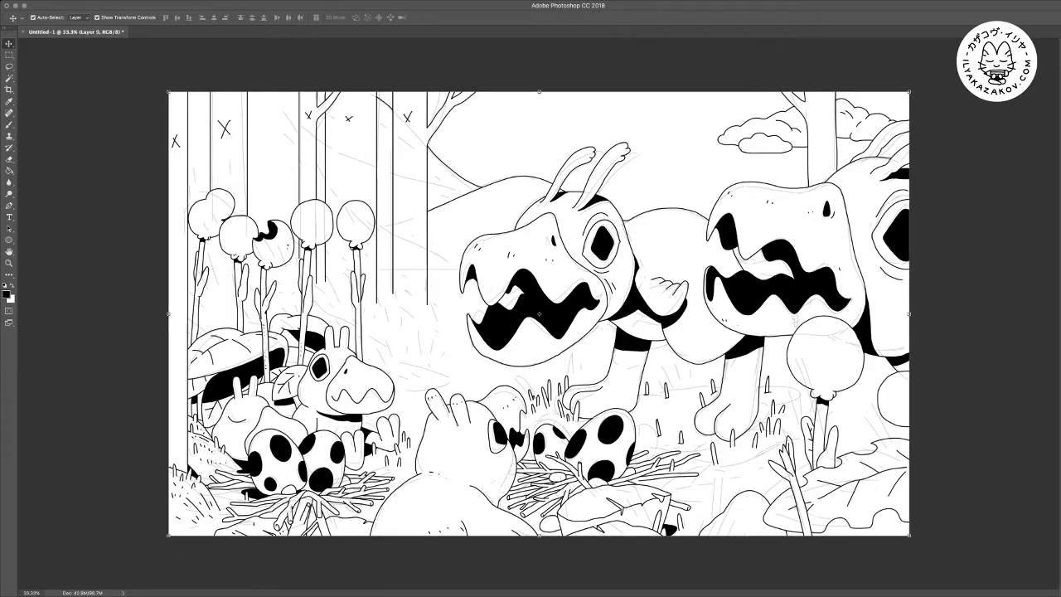
key(Delete)
key(super+z)
key(super+comma)
key(super+comma)
key(alt+bracketleft)
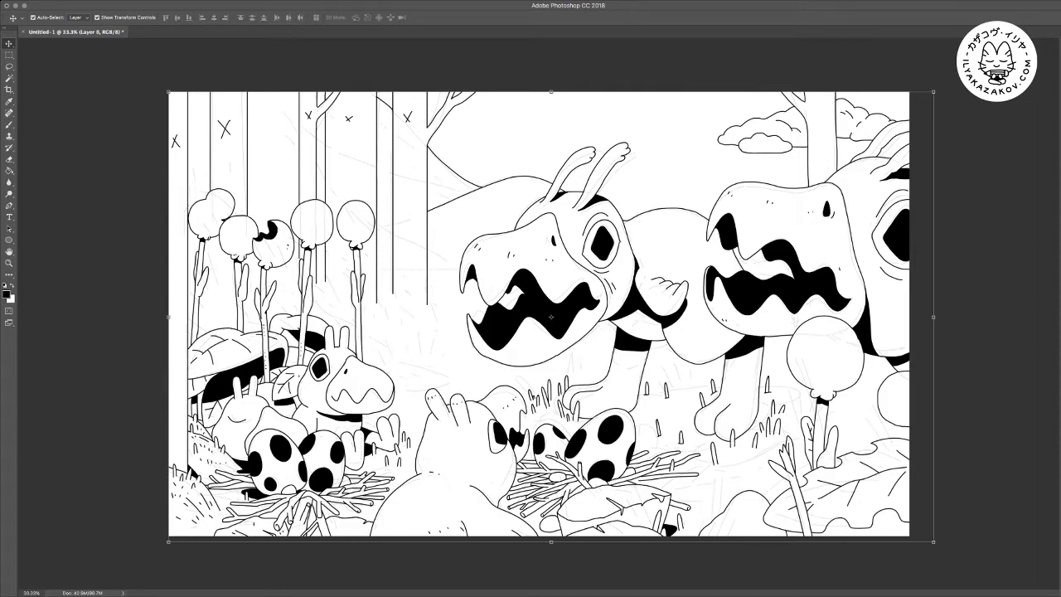
key(Escape)
key(alt+bracketright)
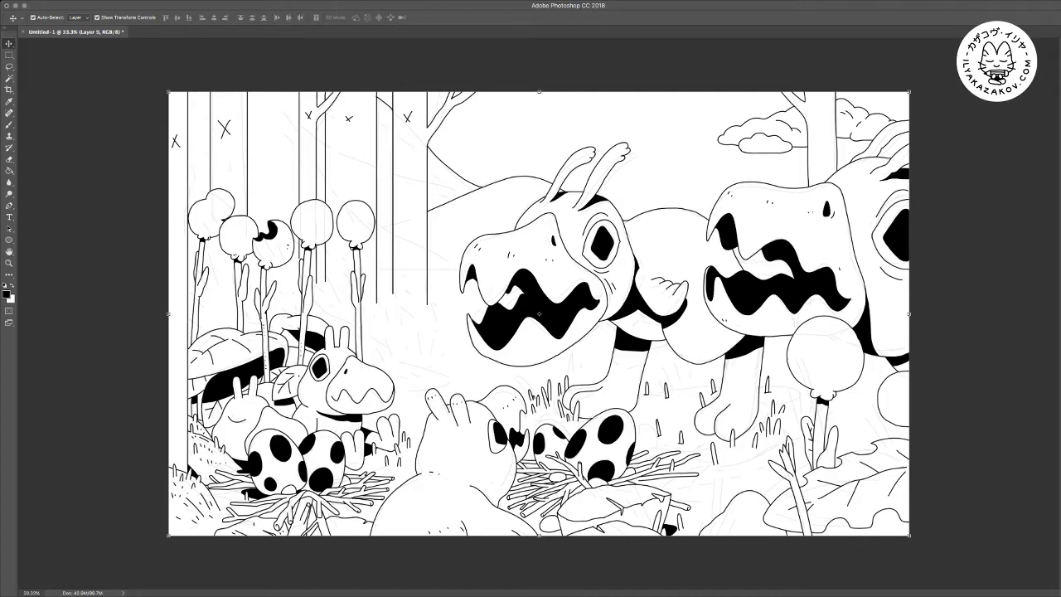
Ink short ground line segments through the grass tuft between the foreground creature's beak and the large creature's left foot
key(super+equal)
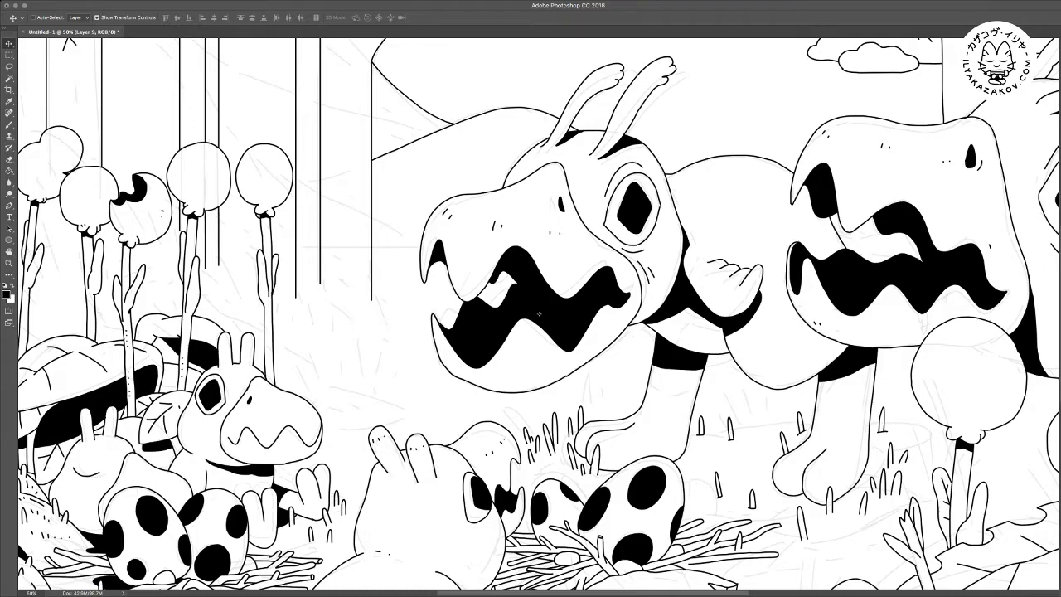
key(super+minus)
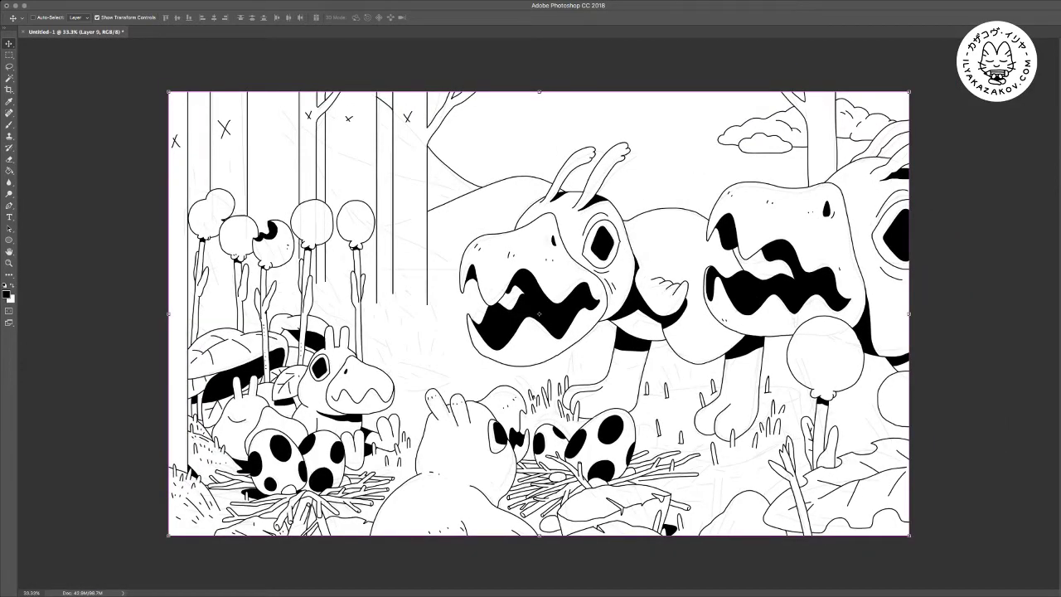
key(super+equal)
key(super+equal)
scroll(539, 315, down, 5)
scroll(539, 314, right, 5)
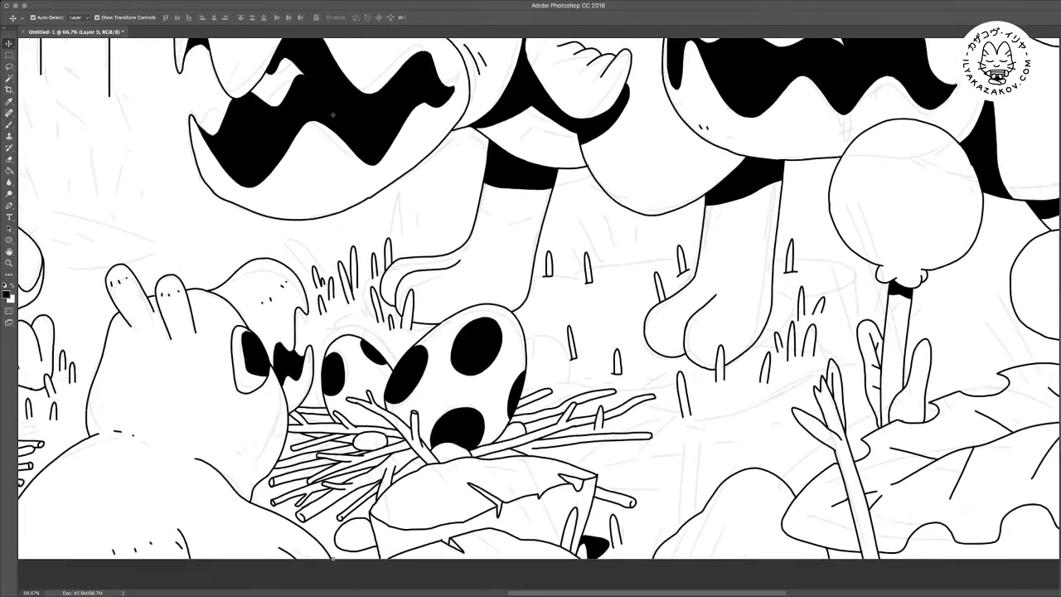
scroll(539, 314, up, 1)
key(super+equal)
scroll(538, 315, down, 1)
scroll(539, 314, left, 4)
key(b)
drag(358, 283, 388, 278)
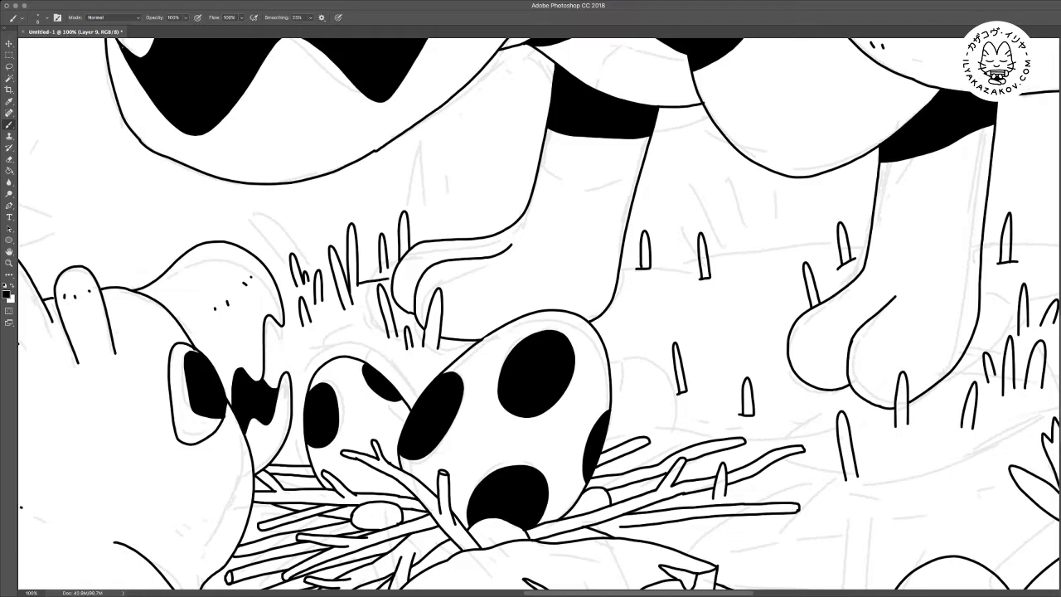
drag(323, 295, 336, 289)
Close the bases of the grass blades beside the left foot and draw short ground lines around the smaller spotted egg
key(e)
key(b)
mouse_move(312, 295)
mouse_down()
mouse_move(283, 303)
mouse_move(313, 322)
mouse_move(355, 309)
mouse_move(397, 338)
mouse_move(440, 345)
mouse_up()
drag(270, 362, 313, 372)
drag(538, 315, 413, 308)
drag(266, 376, 300, 379)
drag(539, 315, 506, 313)
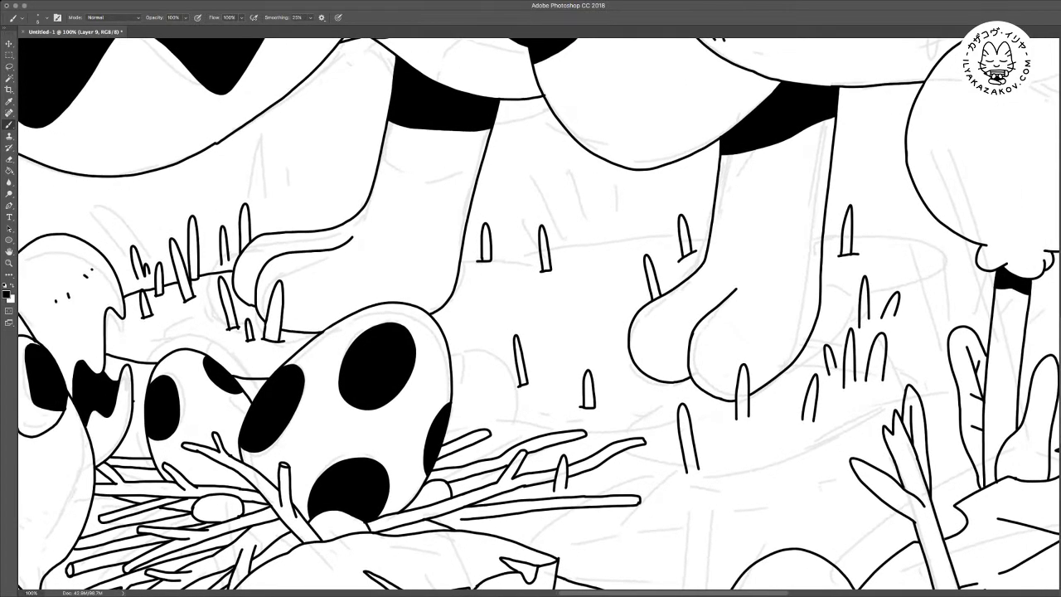
key(super+minus)
key(super+minus)
key(super+minus)
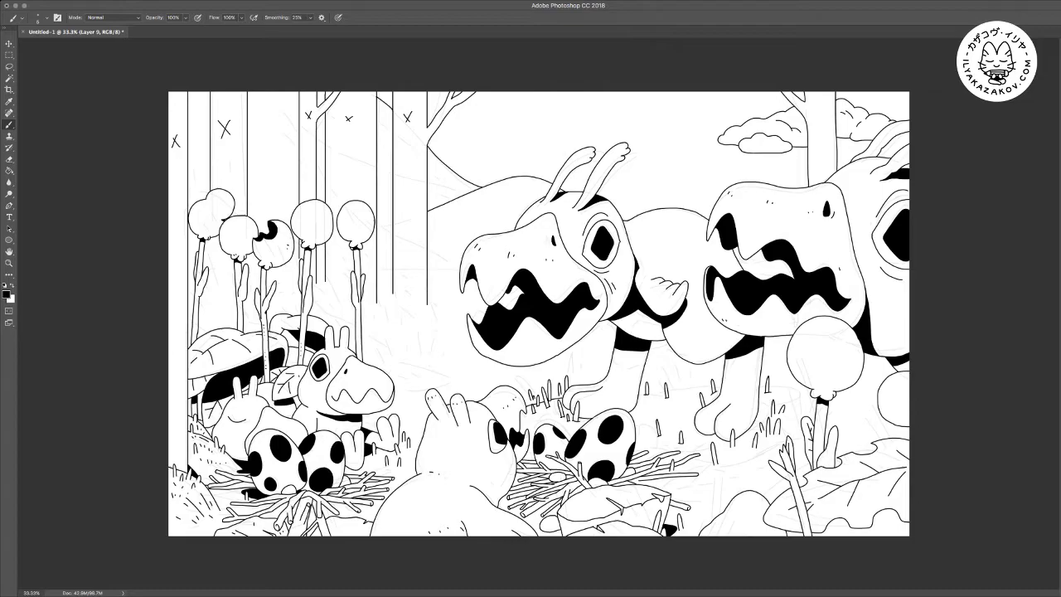
Ink the lower edge of the ground shadow from the right nest's twigs to the grass blades below the second foot
key(super+plus)
drag(630, 398, 397, 215)
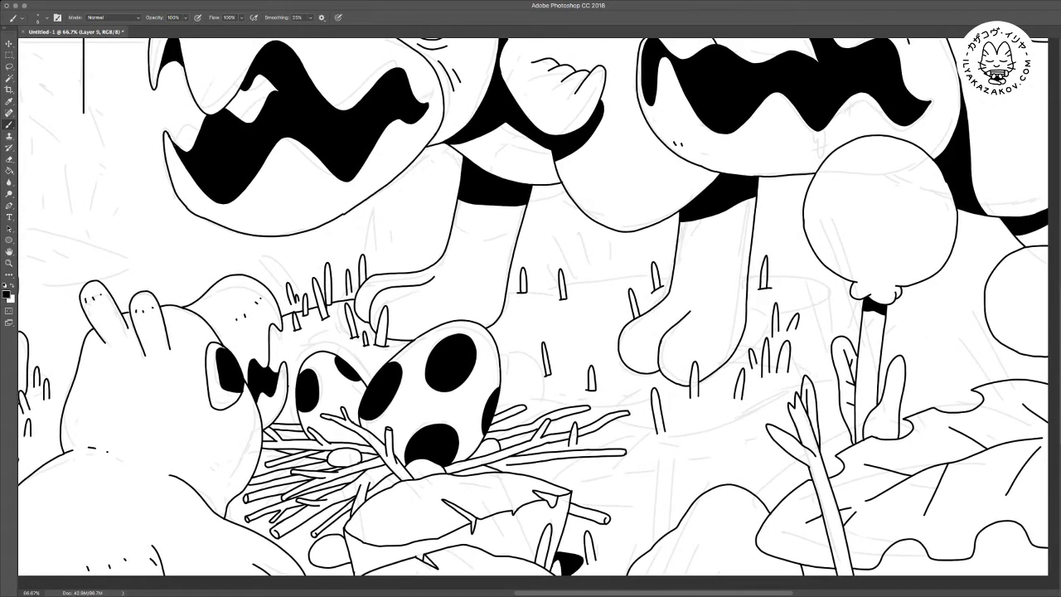
scroll(533, 309, right, 2)
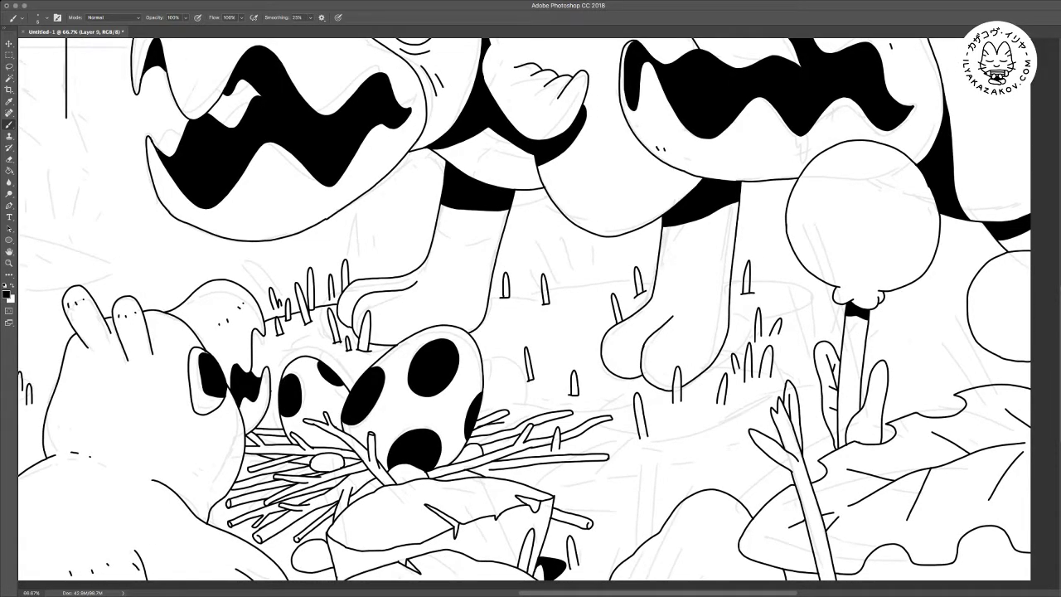
scroll(523, 316, up, 2)
scroll(524, 316, right, 1)
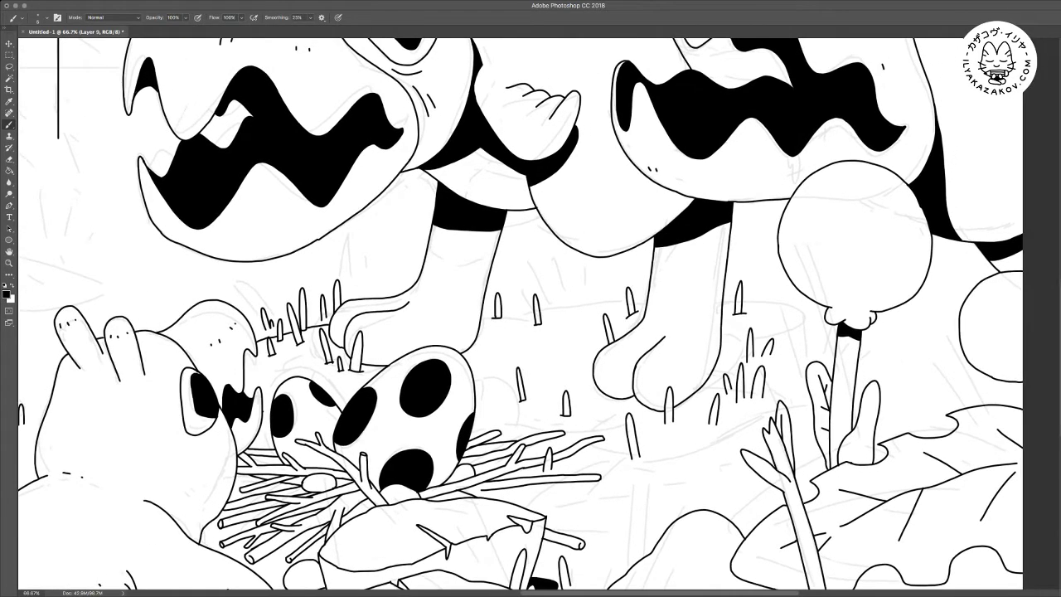
drag(543, 440, 581, 438)
drag(607, 438, 675, 422)
scroll(524, 316, right, 1)
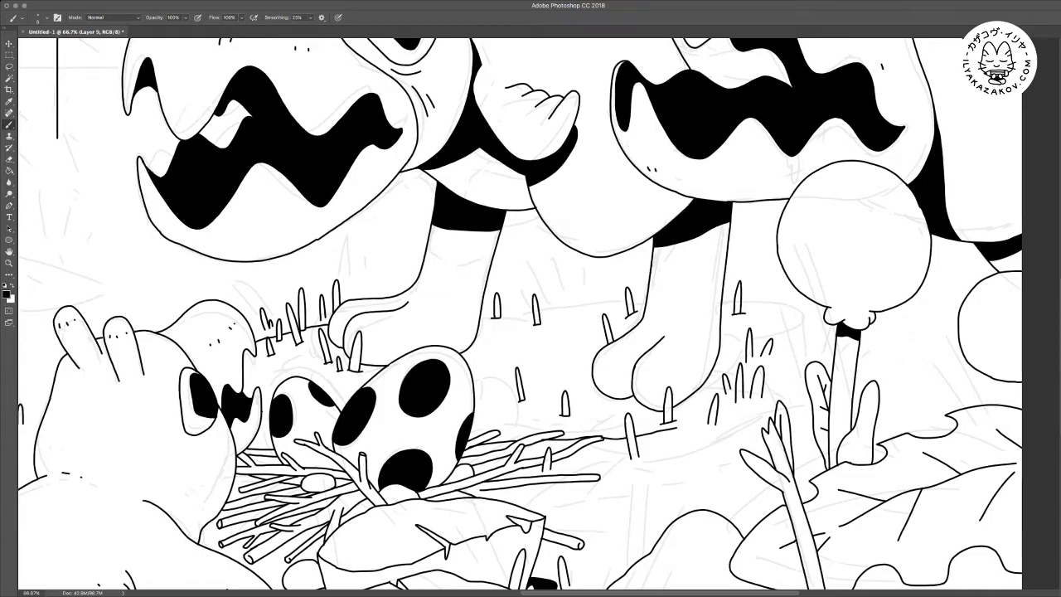
Ink the upper edge of the ground shadow behind the large creature's legs, curving round at its right end
scroll(520, 315, right, 3)
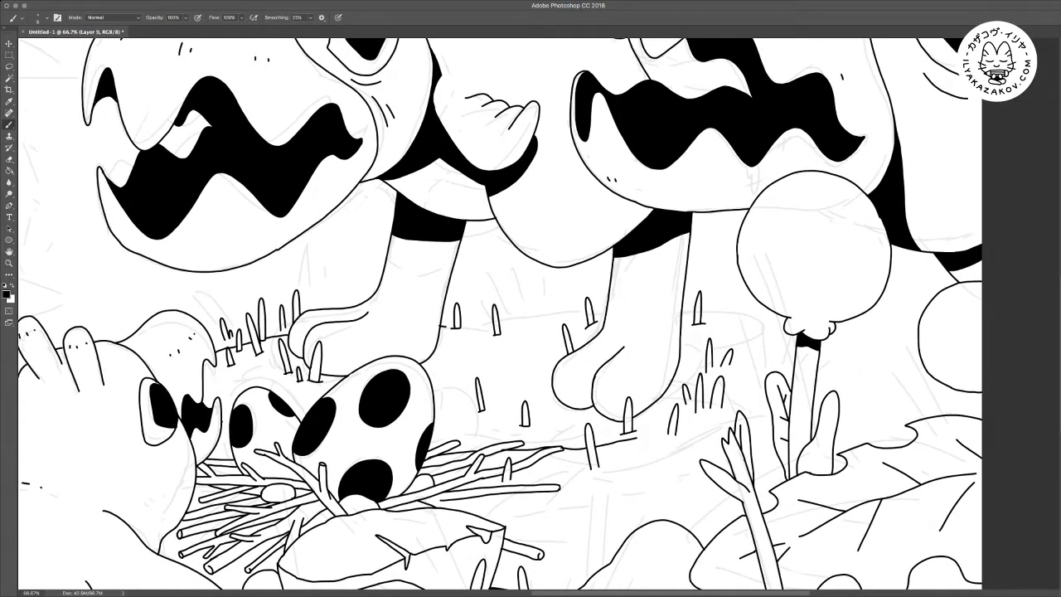
drag(465, 325, 581, 316)
mouse_move(683, 313)
mouse_down()
mouse_move(764, 319)
mouse_move(758, 340)
mouse_move(718, 351)
mouse_up()
key(e)
key(b)
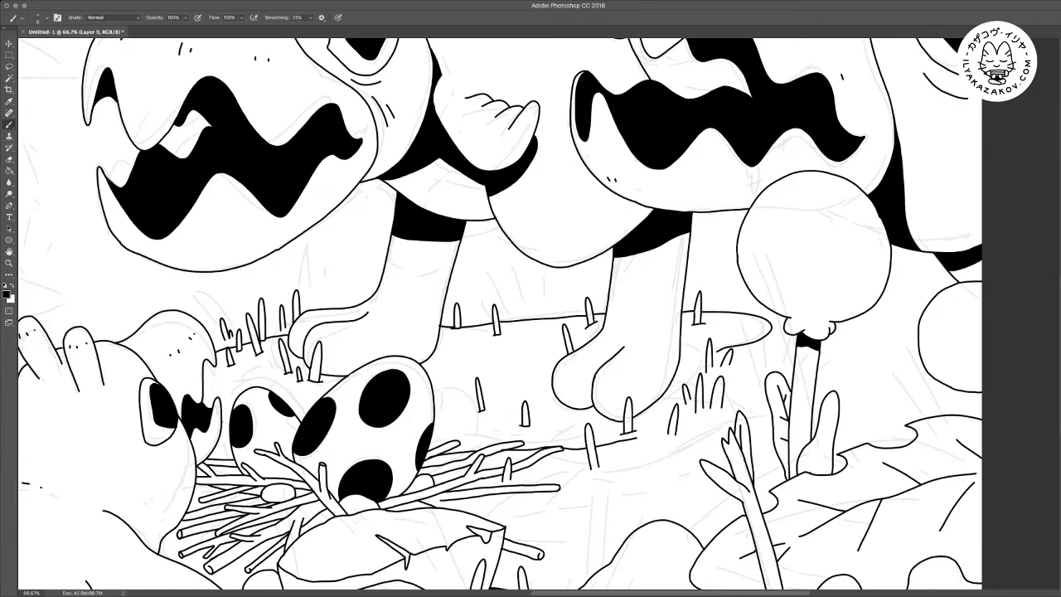
Clean up and continue the shadow's lower edge through the right grass tuft to close its outline
key(e)
drag(641, 436, 686, 414)
key(b)
drag(705, 398, 711, 372)
Fill the ground shadow beneath the large creature and around the spotted eggs with black, and clear the selection
key(w)
click(515, 373)
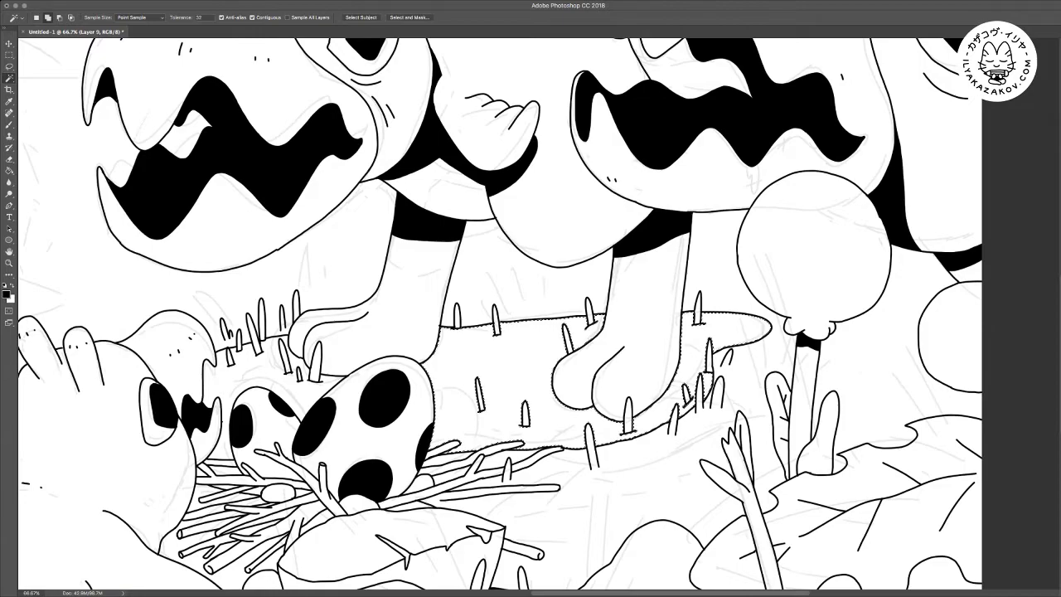
shift+click(256, 371)
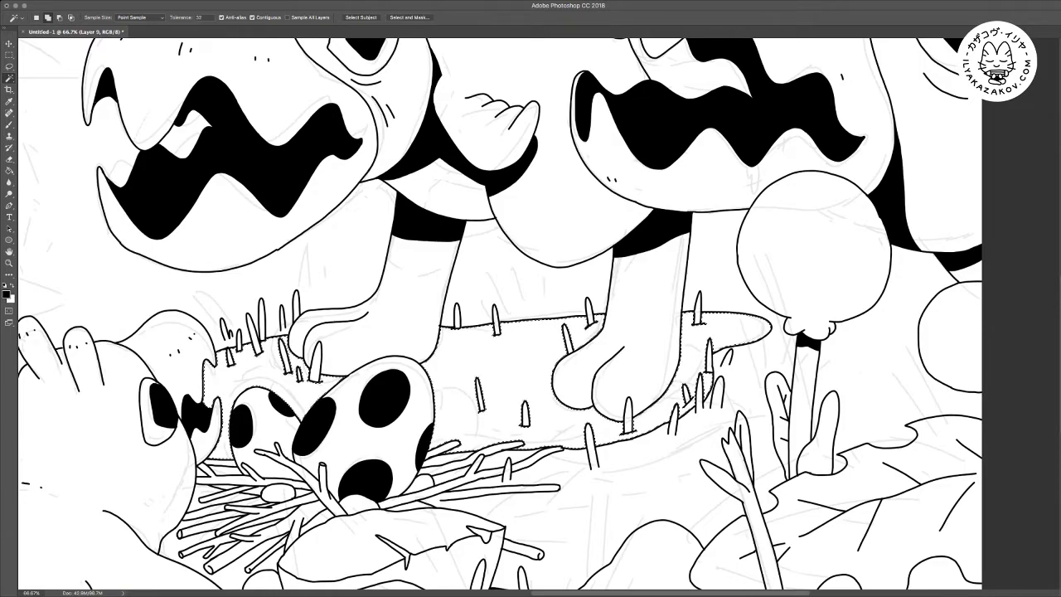
key(alt+BackSpace)
key(m)
key(ctrl+d)
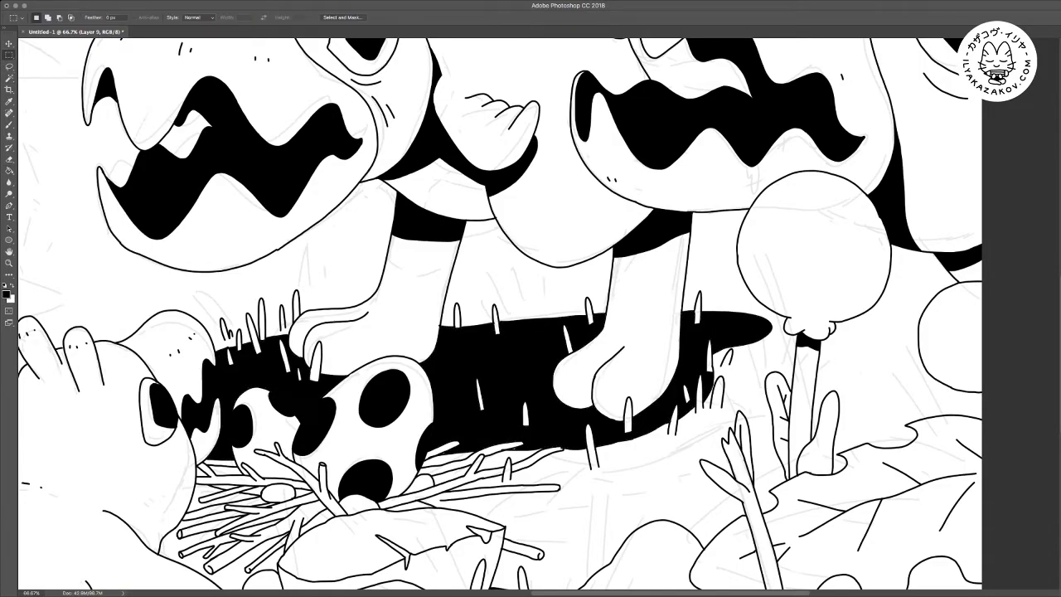
Review the whole scene, then examine the bulb plants, both egg nests and the new black ground shadow
key(ctrl+minus)
key(ctrl+minus)
key(ctrl+minus)
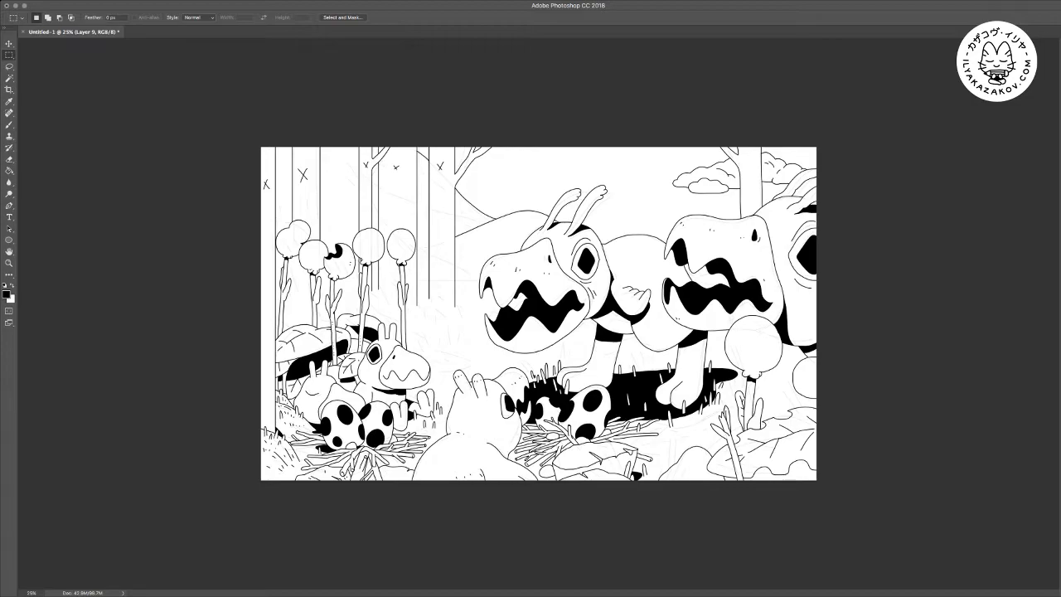
key(super+plus)
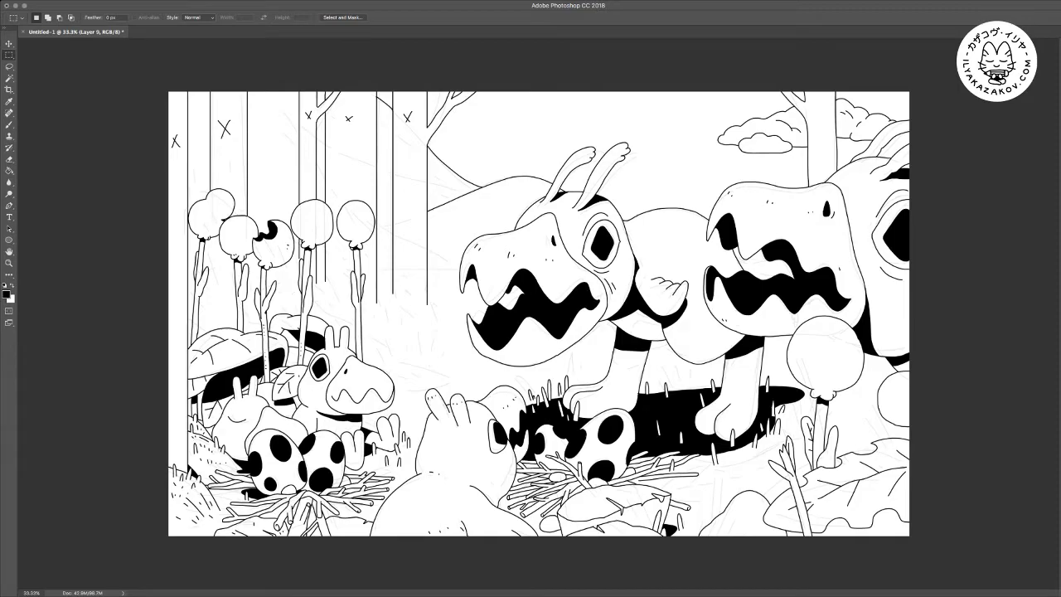
key(super+plus)
key(super+plus)
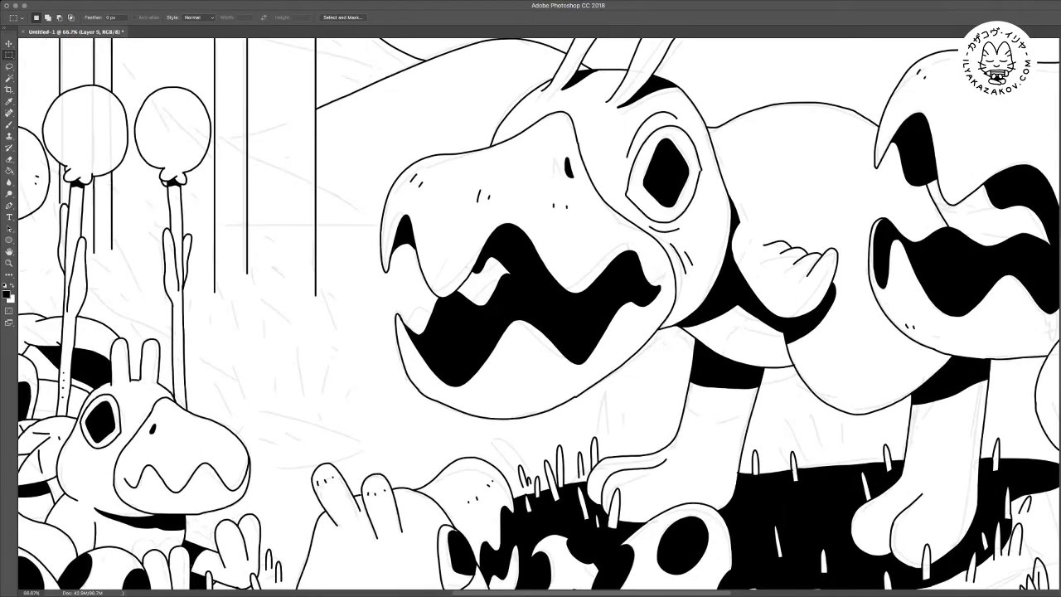
scroll(539, 315, left, 2)
scroll(539, 315, up, 4)
scroll(539, 315, left, 7)
scroll(538, 315, down, 4)
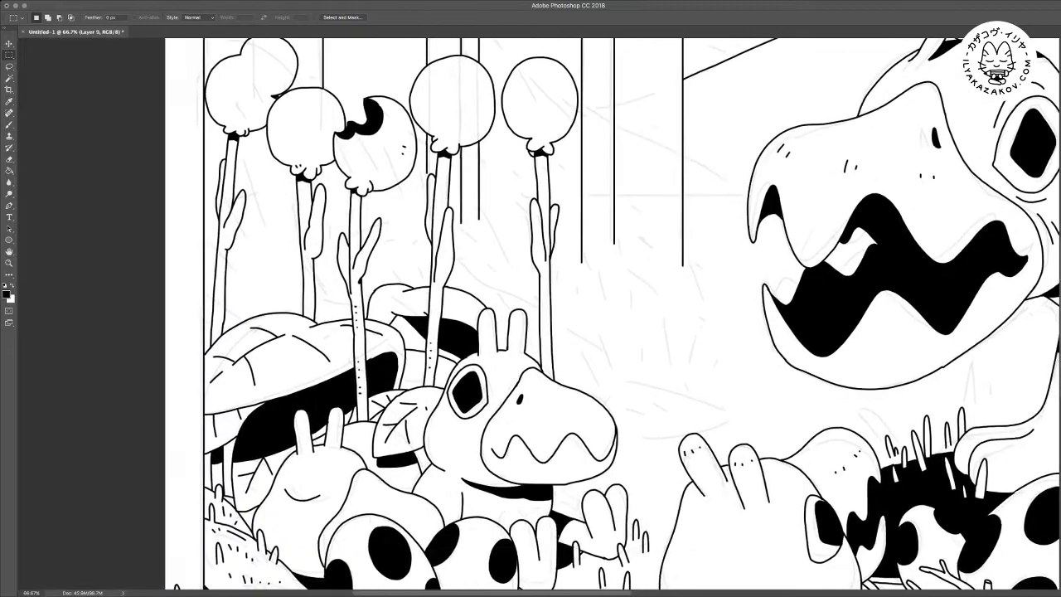
scroll(539, 315, down, 5)
scroll(539, 315, right, 3)
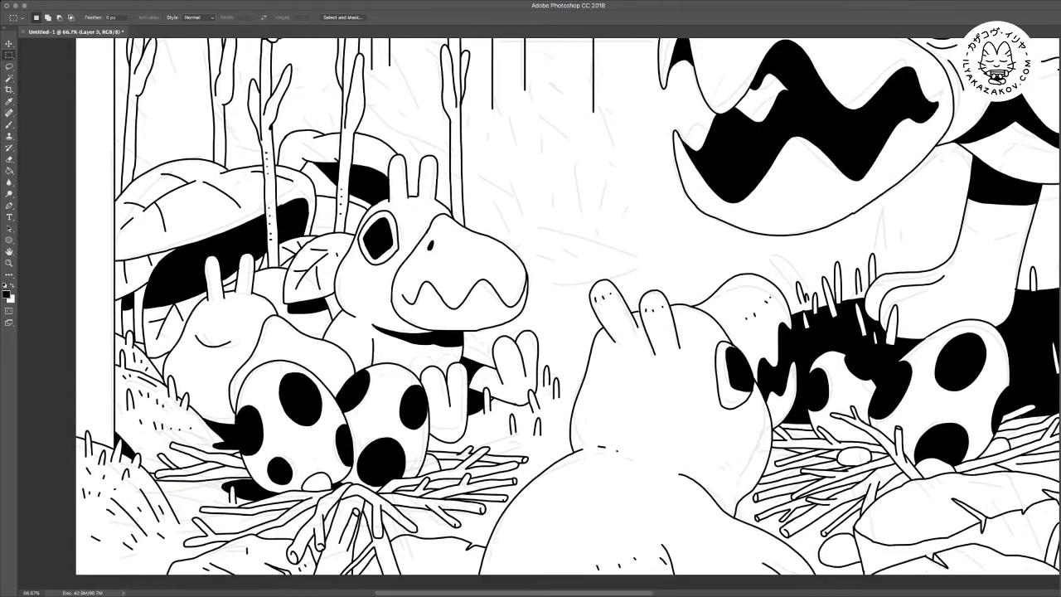
scroll(539, 315, down, 3)
scroll(539, 315, right, 8)
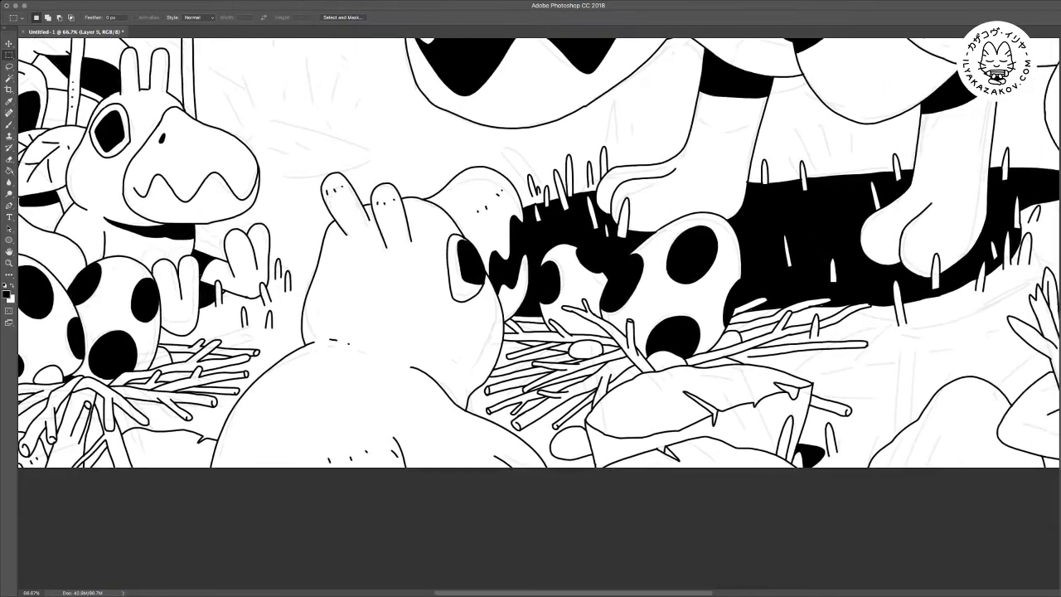
Ink a small extra twig behind the forked branch on the right side of the right nest
scroll(539, 315, right, 1)
key(super+plus)
key(super+plus)
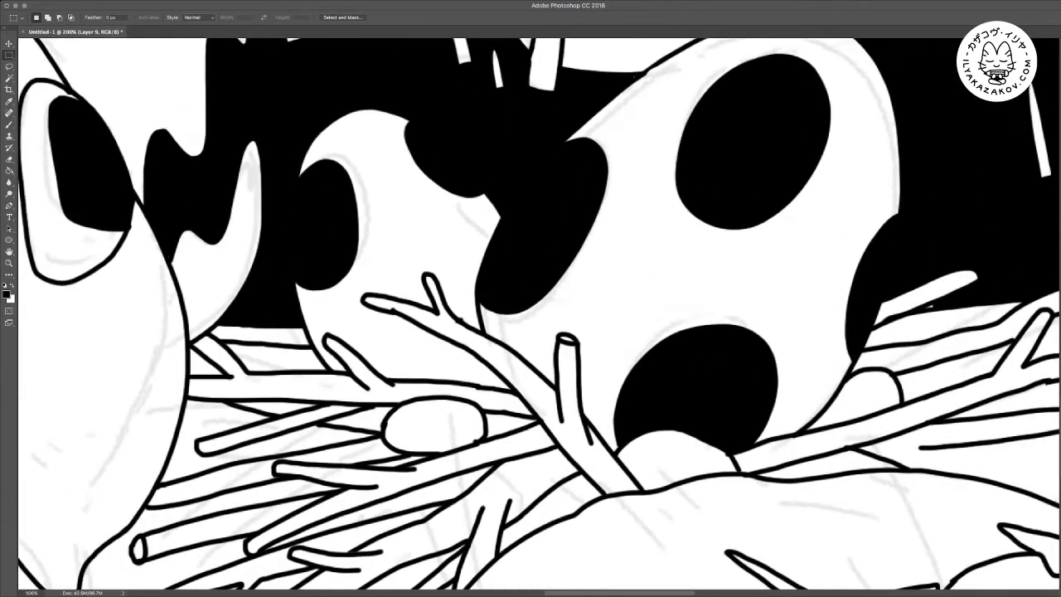
scroll(539, 315, right, 10)
scroll(539, 315, down, 2)
key(b)
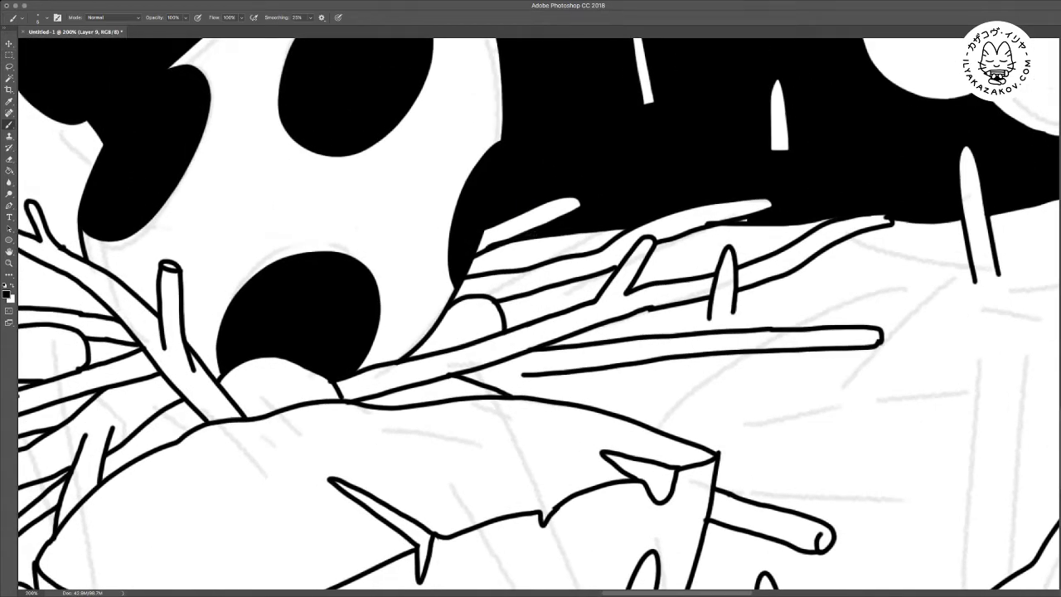
scroll(539, 314, down, 1)
scroll(539, 315, right, 1)
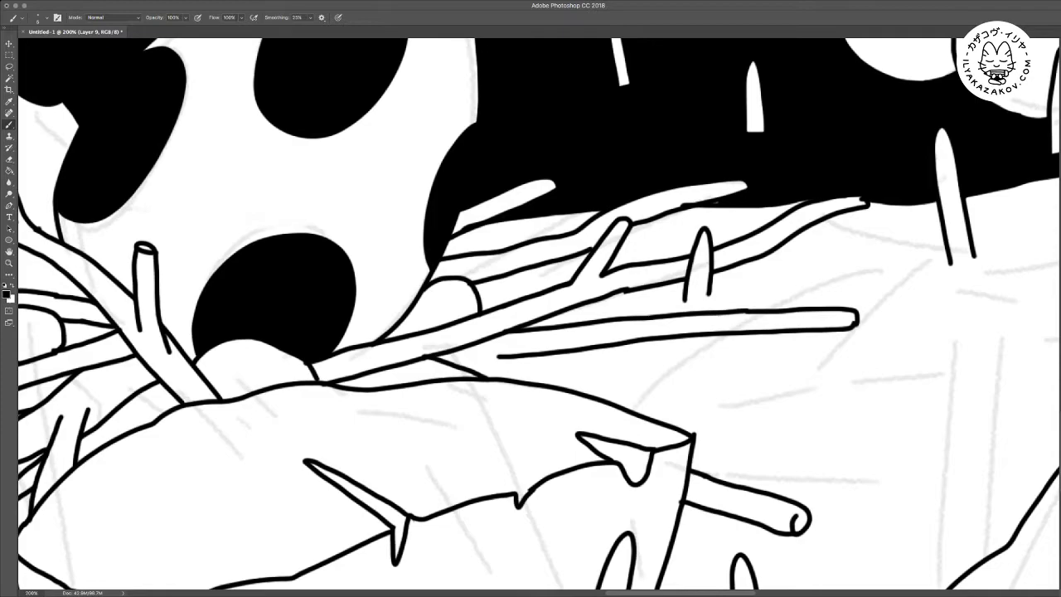
key(e)
key(b)
mouse_move(547, 289)
mouse_down()
mouse_move(529, 283)
mouse_move(578, 268)
mouse_up()
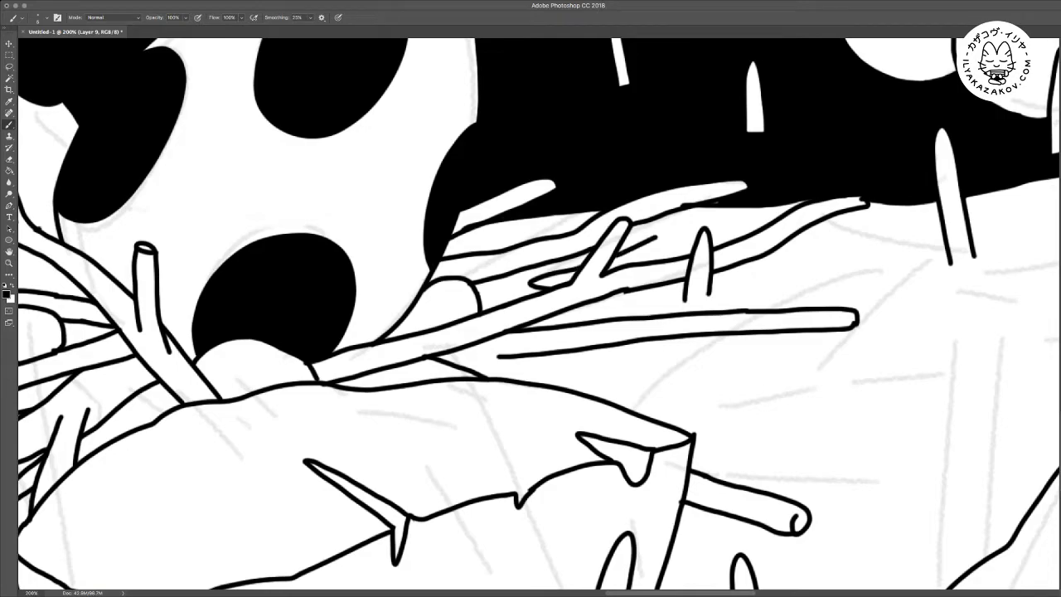
Fill the gaps between the upper twigs on the right nest's right side with solid black and clear the selection
key(w)
click(515, 286)
click(655, 232)
key(m)
key(alt+BackSpace)
key(ctrl+d)
key(b)
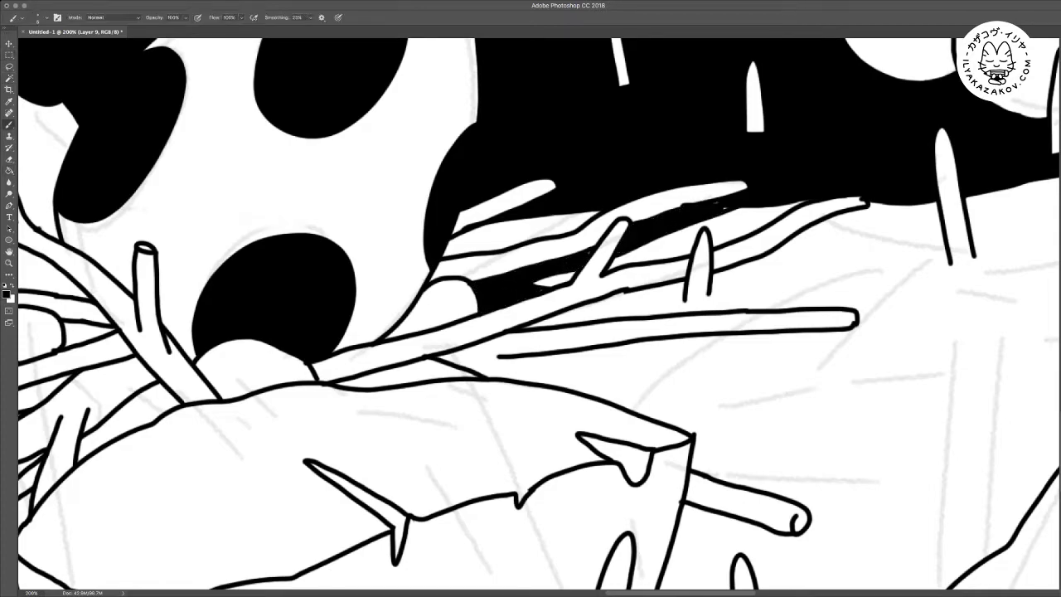
Outline small shadows beside the large egg's lower right edge, near the small stone and upper twig, and fill them black
drag(429, 285, 429, 330)
drag(466, 230, 506, 248)
key(w)
click(474, 242)
shift+click(417, 320)
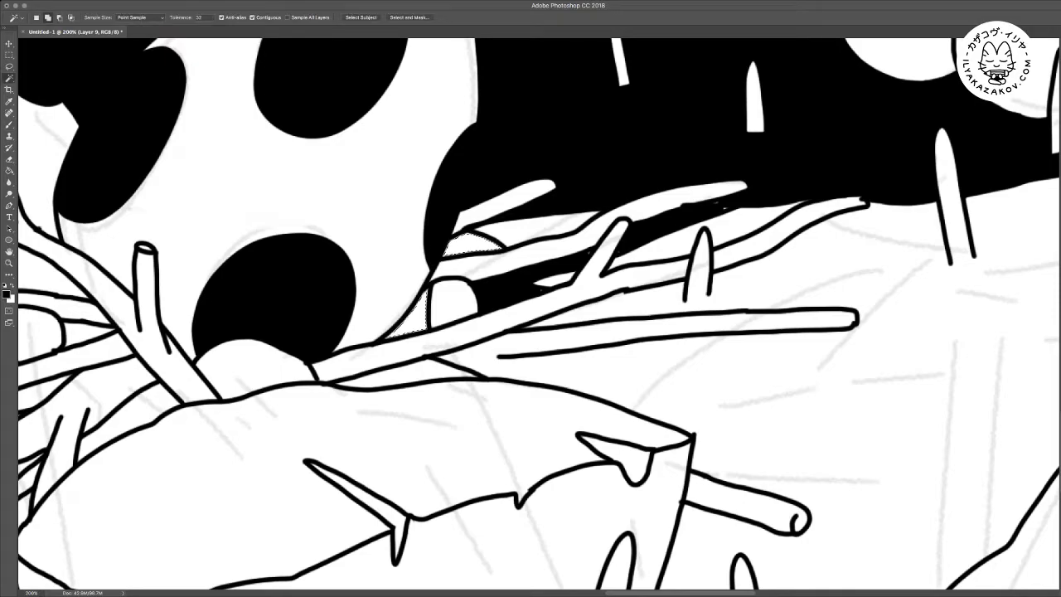
key(m)
key(alt+BackSpace)
key(super+d)
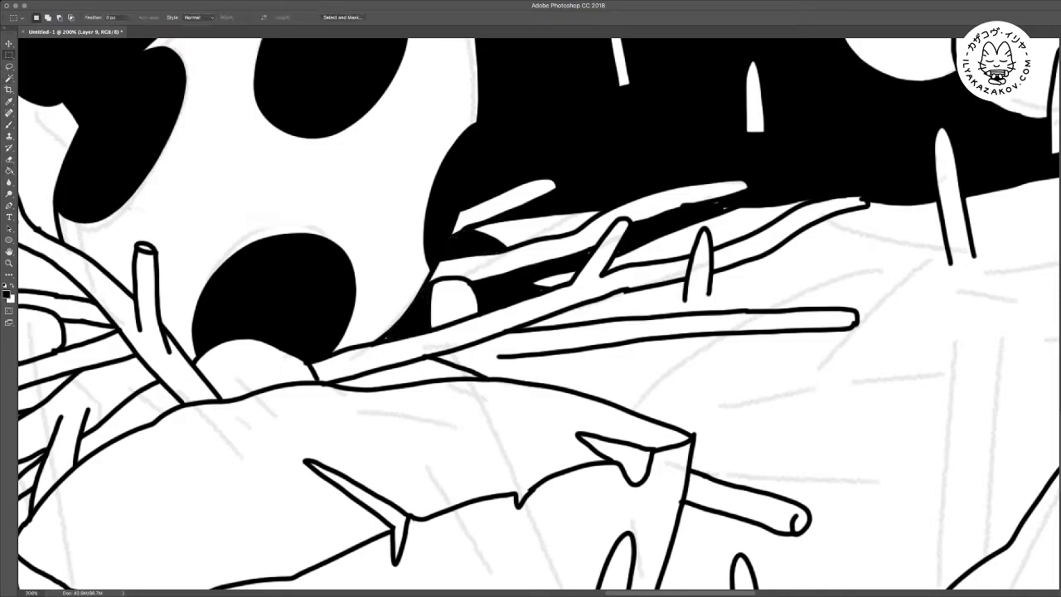
Ink shadow outlines beneath the long twigs on the nest's right side, including a band crossing the lower twig
key(b)
scroll(539, 315, down, 5)
scroll(538, 315, left, 5)
drag(653, 245, 600, 250)
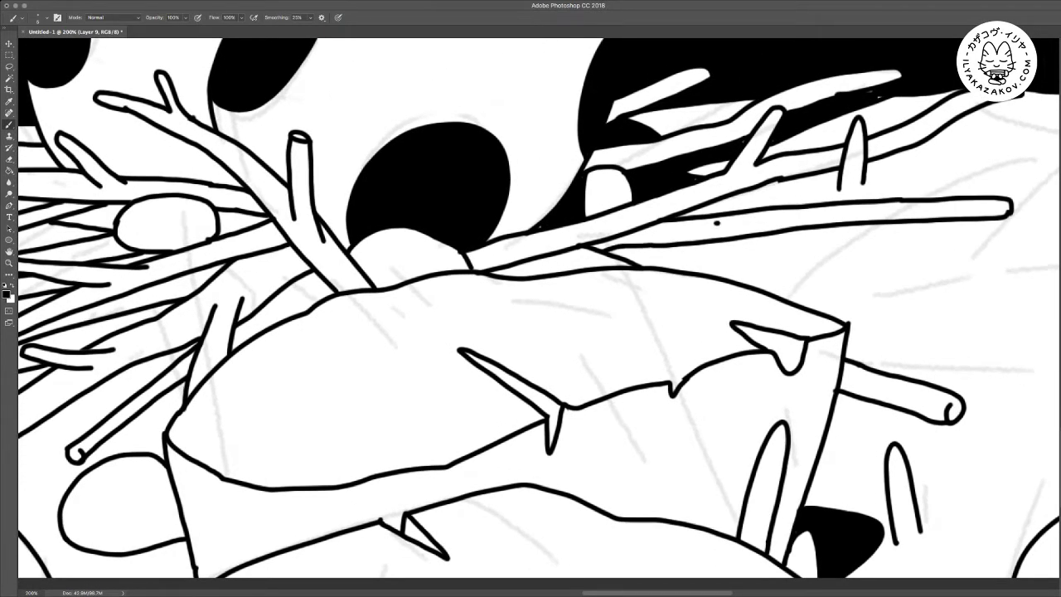
mouse_move(718, 218)
mouse_down()
mouse_move(707, 238)
mouse_move(680, 230)
mouse_move(658, 256)
mouse_move(970, 252)
mouse_move(980, 240)
mouse_move(797, 230)
mouse_move(607, 330)
mouse_up()
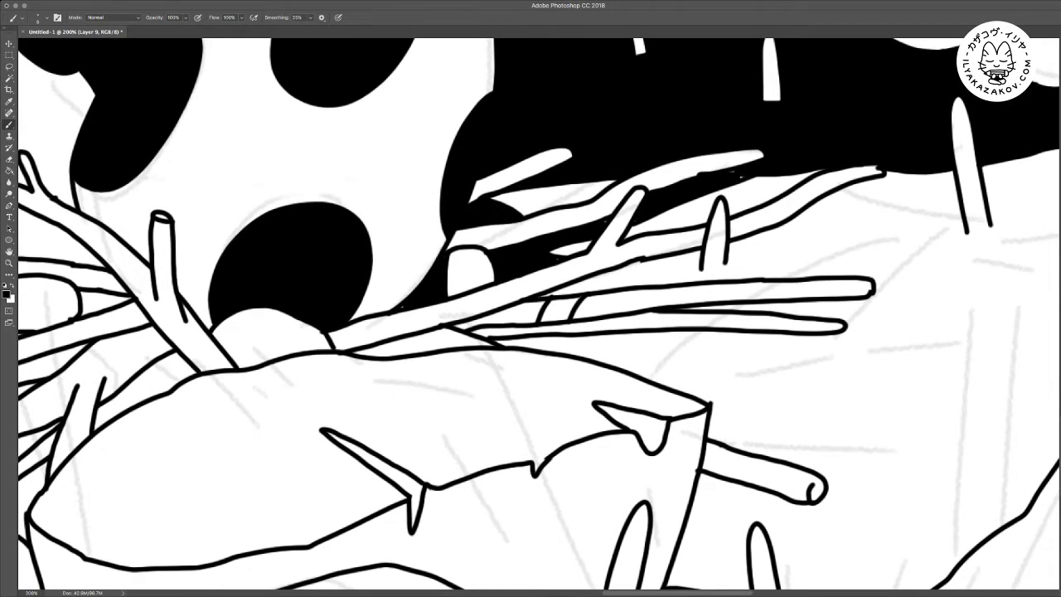
mouse_move(611, 289)
mouse_down()
mouse_move(681, 254)
mouse_move(700, 260)
mouse_move(794, 230)
mouse_move(872, 184)
mouse_move(857, 185)
mouse_up()
Fill the outlined shadows beneath the nest's long right-hand twigs with black and clear the selection
key(w)
click(795, 222)
key(b)
key(w)
shift+click(673, 270)
shift+click(591, 328)
shift+click(561, 310)
key(F2)
key(g)
click(561, 310)
key(m)
key(super+d)
key(b)
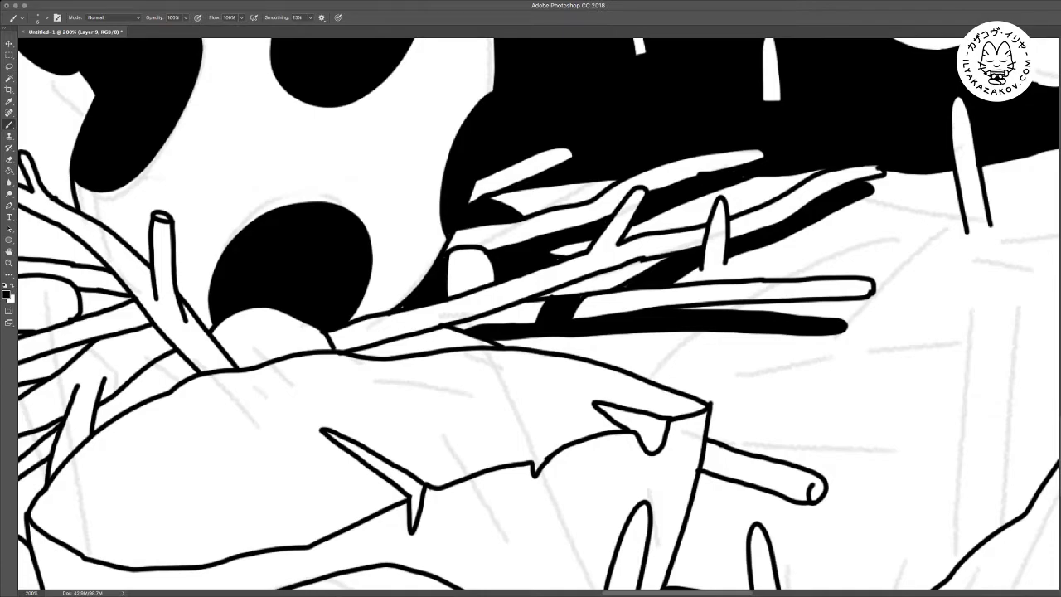
Close off the narrow gap between the thick right twig and the large jagged foreground shape, and fill it with black
scroll(537, 315, down, 3)
scroll(537, 315, left, 5)
drag(647, 262, 627, 284)
key(w)
click(602, 278)
key(b)
key(F2)
key(g)
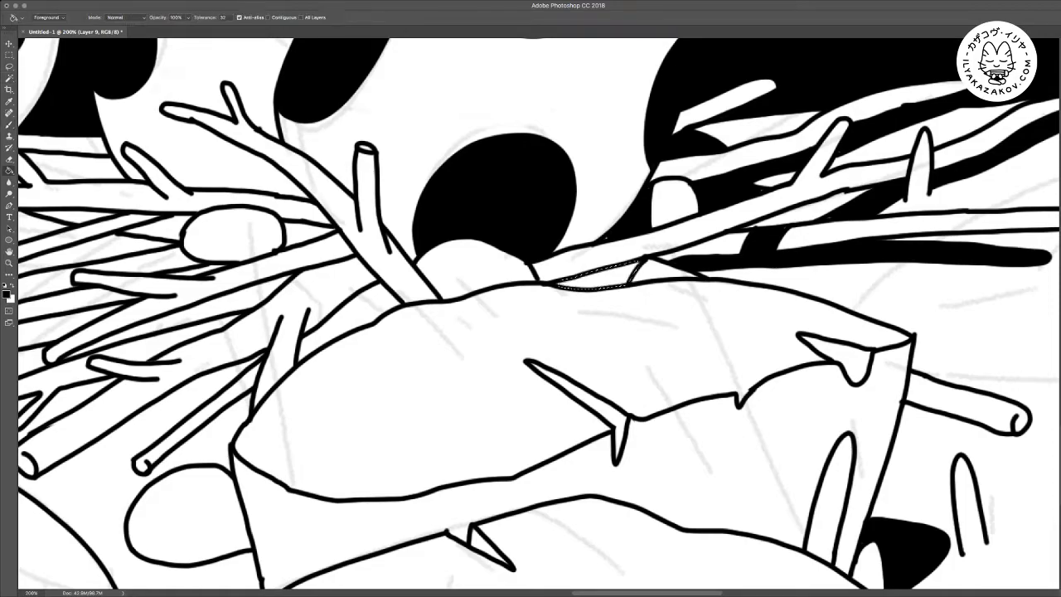
click(603, 279)
key(m)
key(super+d)
Ink shadow outlines along the undersides of the two lowest twigs on the nest's left side
scroll(603, 278, right, 4)
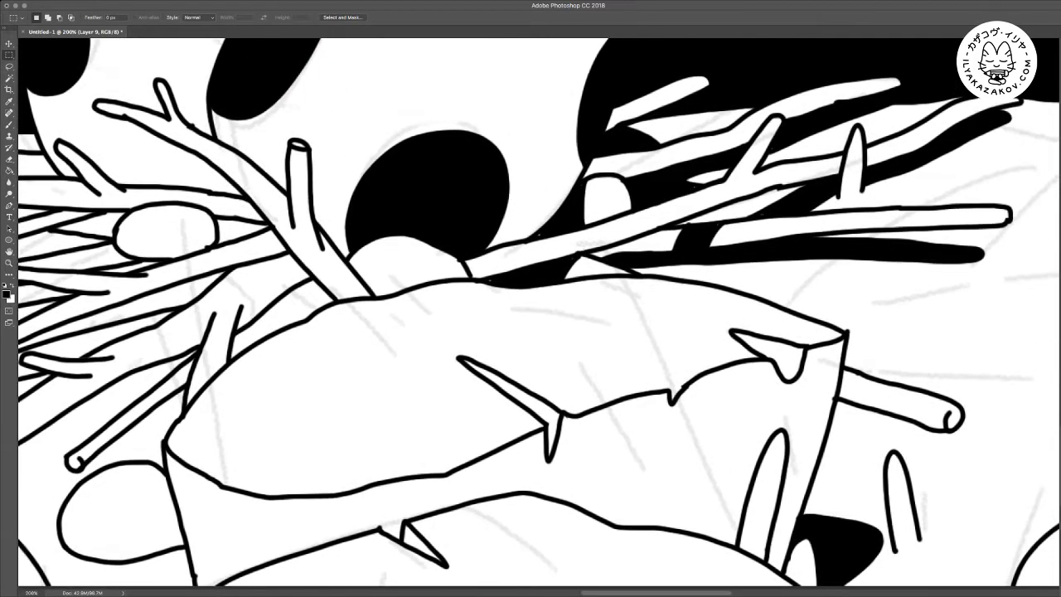
key(b)
key(m)
key(b)
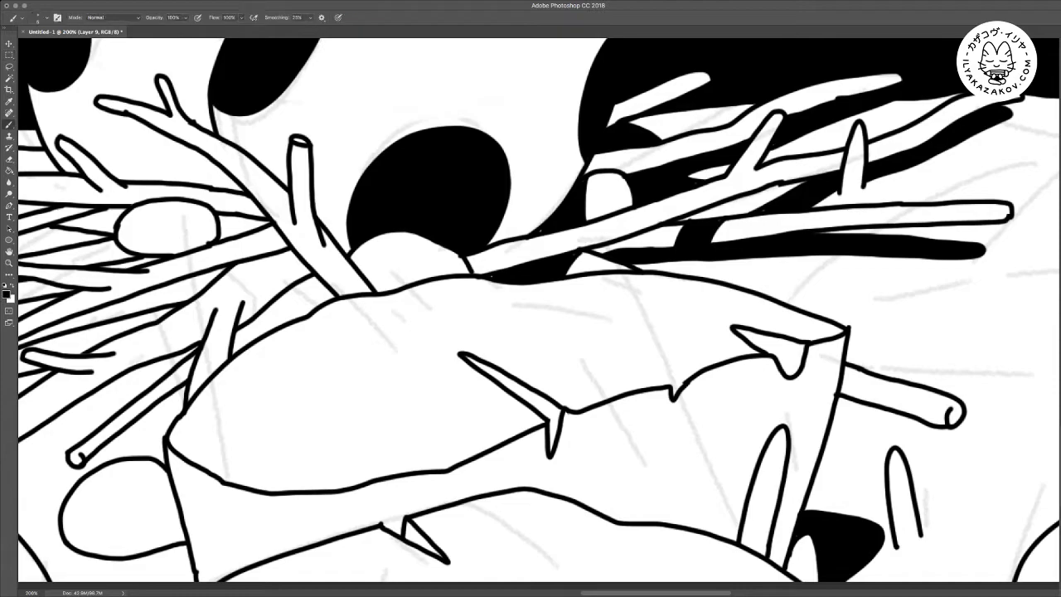
scroll(538, 311, left, 5)
scroll(538, 311, down, 1)
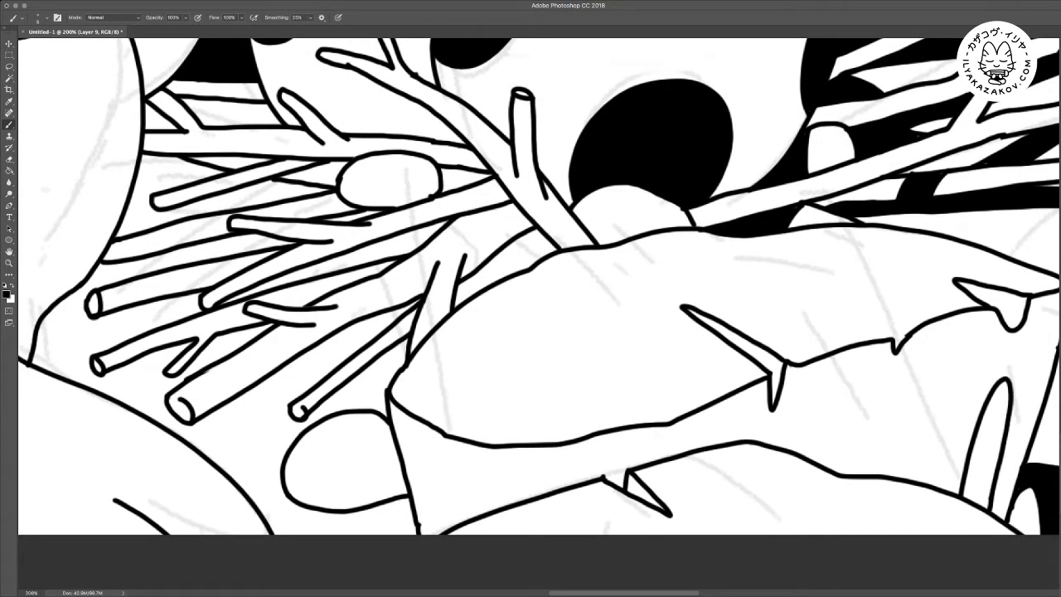
mouse_move(181, 425)
mouse_down()
mouse_move(193, 441)
mouse_move(224, 433)
mouse_move(384, 329)
mouse_up()
mouse_move(309, 417)
mouse_down()
mouse_move(317, 421)
mouse_move(406, 352)
mouse_up()
Select only the outlined shadows under the two lowest left twigs, fill them with black, and clear the selection
key(w)
click(406, 355)
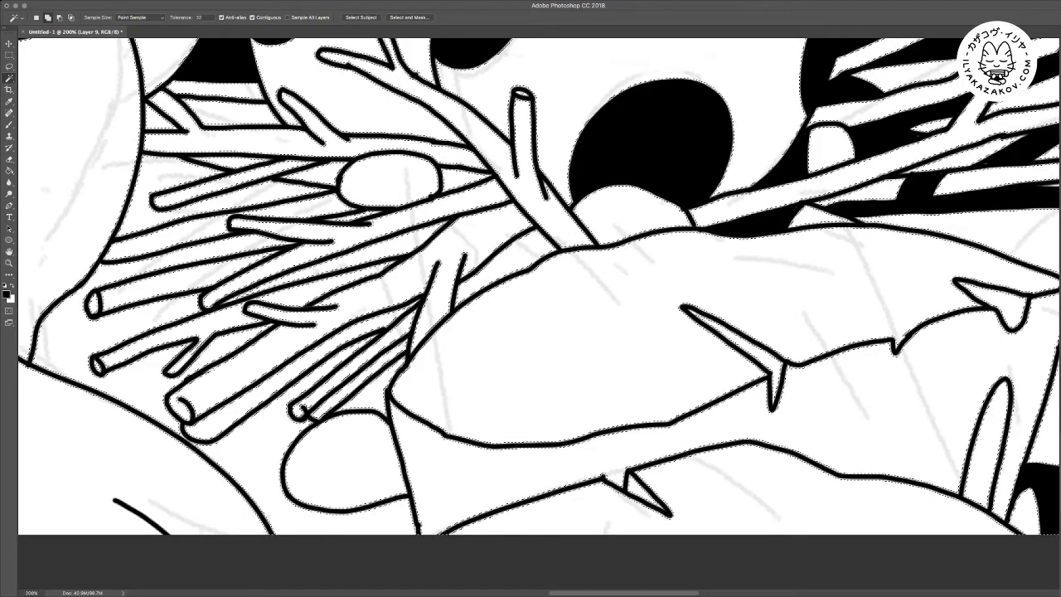
key(super+z)
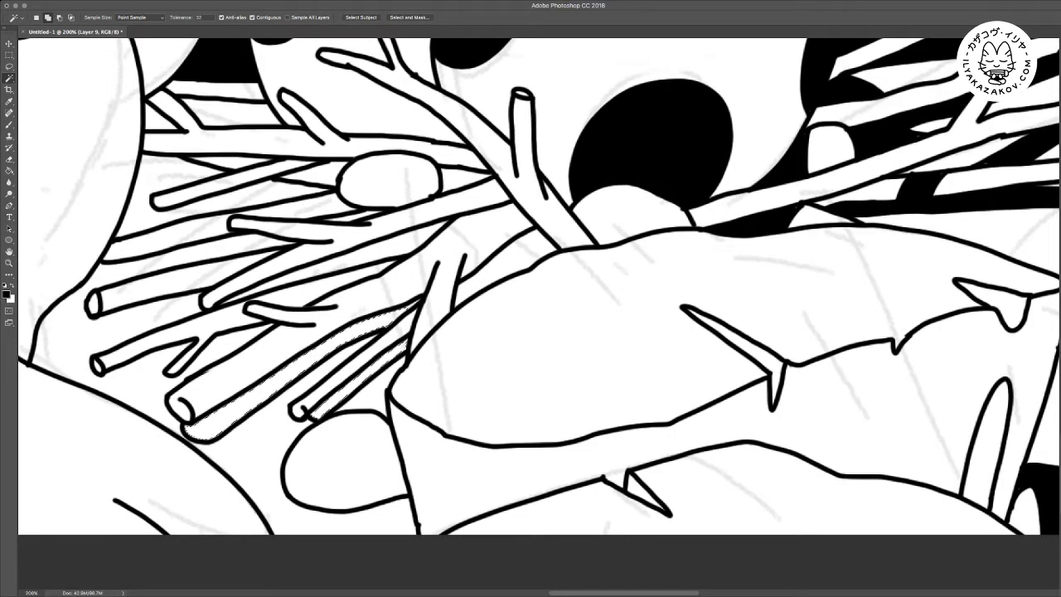
key(m)
key(alt+BackSpace)
key(ctrl+d)
key(b)
Blacken the thin gap between the nest twig and the upper-left edge of the large jagged foreground shape
mouse_move(411, 306)
mouse_down()
mouse_move(418, 302)
mouse_move(416, 369)
mouse_move(405, 380)
mouse_move(448, 371)
mouse_move(494, 338)
mouse_up()
drag(452, 371, 497, 343)
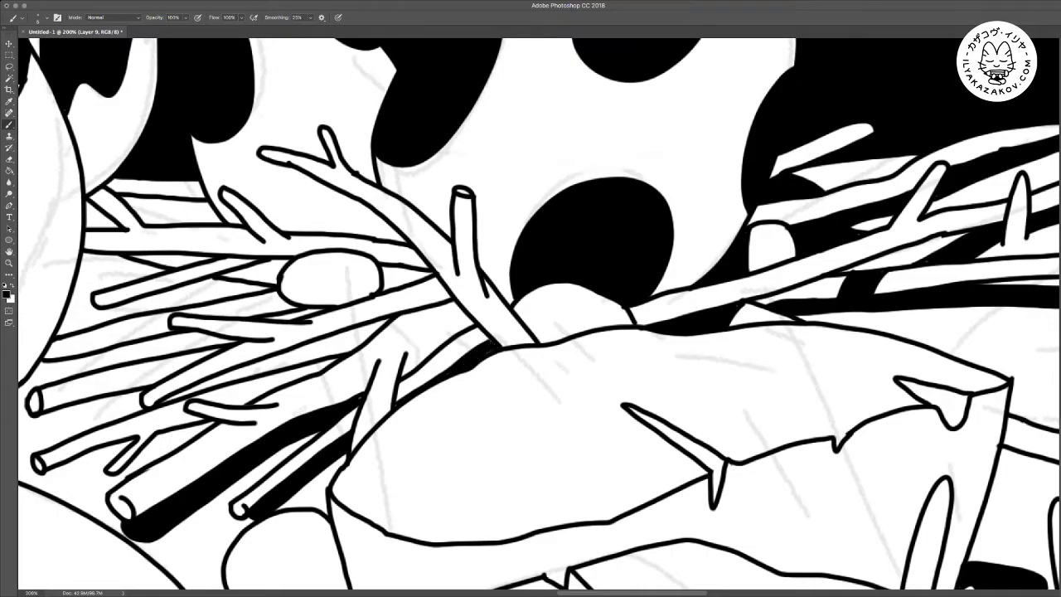
scroll(539, 315, up, 1)
scroll(539, 315, up, 1)
Ink a curved shadow edge across the thick twig behind the short upright stub, erasing and redrawing the overlapping lines
mouse_move(407, 339)
mouse_down()
mouse_move(449, 368)
mouse_move(413, 341)
mouse_move(424, 349)
mouse_up()
key(e)
key(b)
drag(370, 373, 429, 351)
mouse_move(387, 383)
mouse_down()
mouse_move(416, 373)
mouse_move(376, 407)
mouse_up()
key(e)
key(b)
key(e)
drag(417, 375, 411, 383)
key(b)
drag(406, 340, 426, 334)
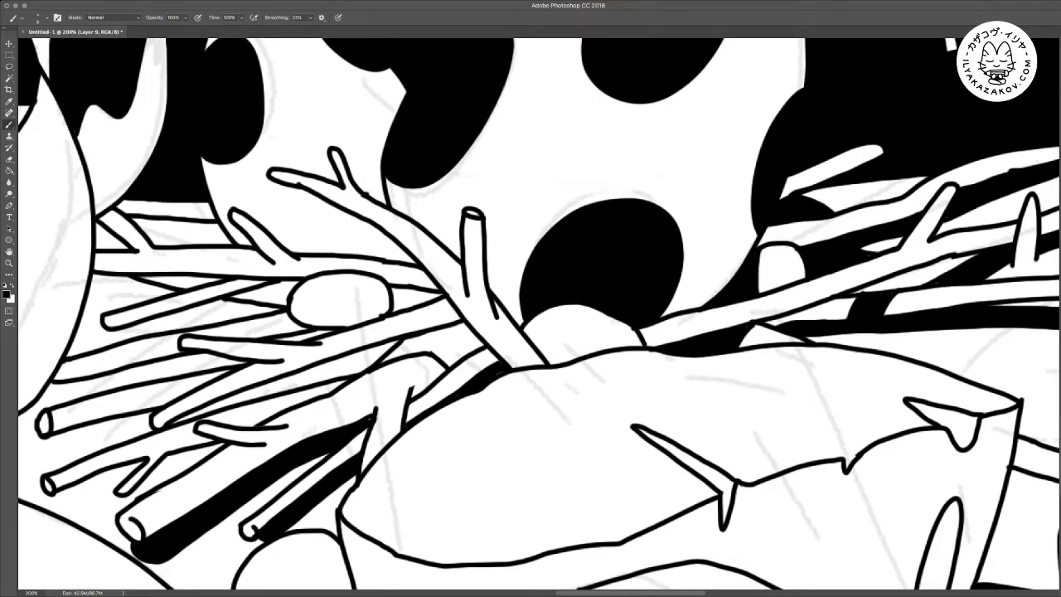
Ink shadow outlines beneath the two cut twigs at the far left end of the nest
drag(34, 454, 153, 428)
drag(34, 449, 125, 418)
drag(46, 438, 83, 428)
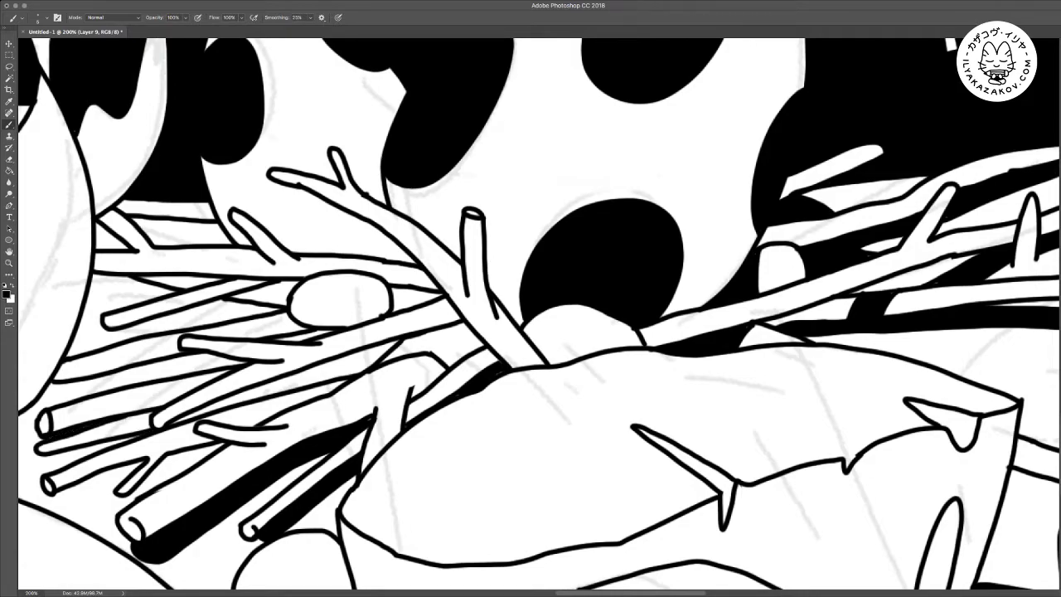
drag(46, 507, 116, 492)
mouse_move(45, 505)
mouse_down()
mouse_move(150, 458)
mouse_move(196, 463)
mouse_up()
Fill the shadows under the left-hand twigs and the long central twig with black, deselect, and touch up a remaining gap
key(w)
click(177, 463)
shift+click(93, 495)
click(103, 433)
click(437, 341)
click(326, 372)
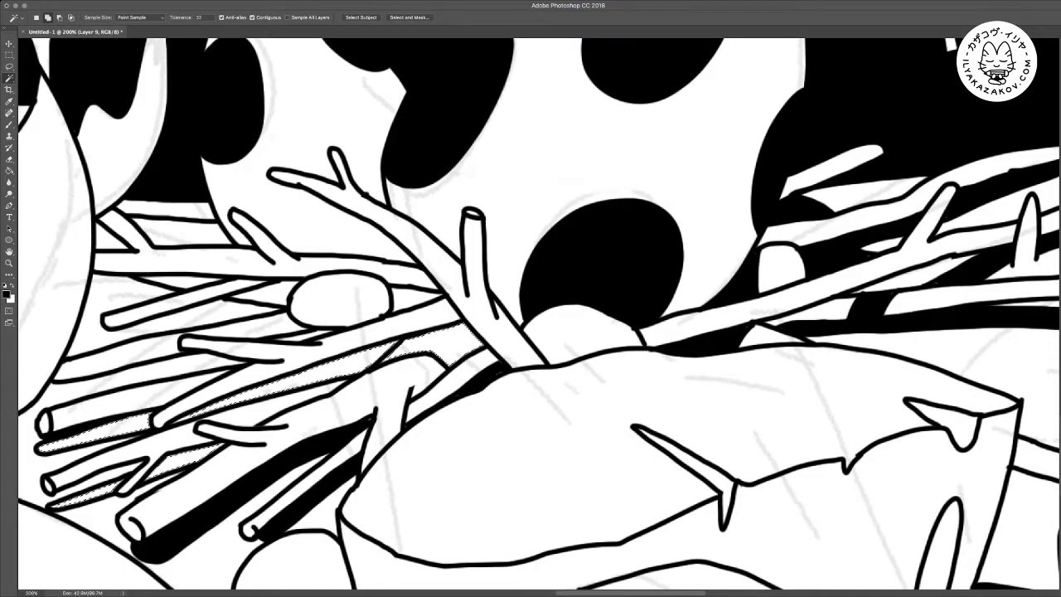
key(alt+BackSpace)
key(m)
key(ctrl+d)
key(b)
drag(187, 417, 179, 421)
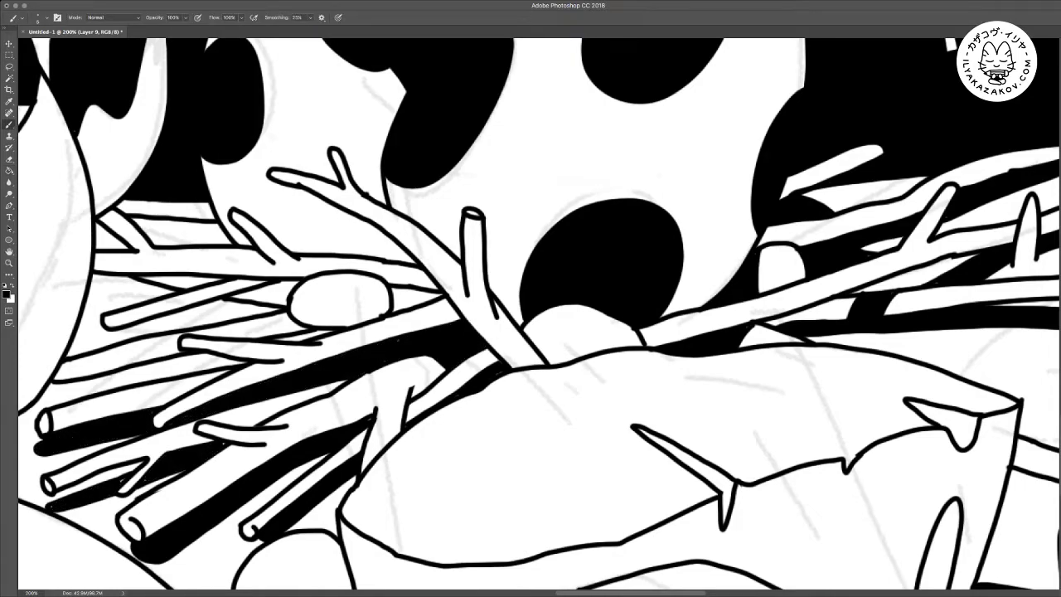
Ink shadow outlines among the upper-left nest twigs, to the left of the small round stone
mouse_move(531, 315)
mouse_down()
mouse_move(562, 313)
mouse_move(569, 355)
mouse_up()
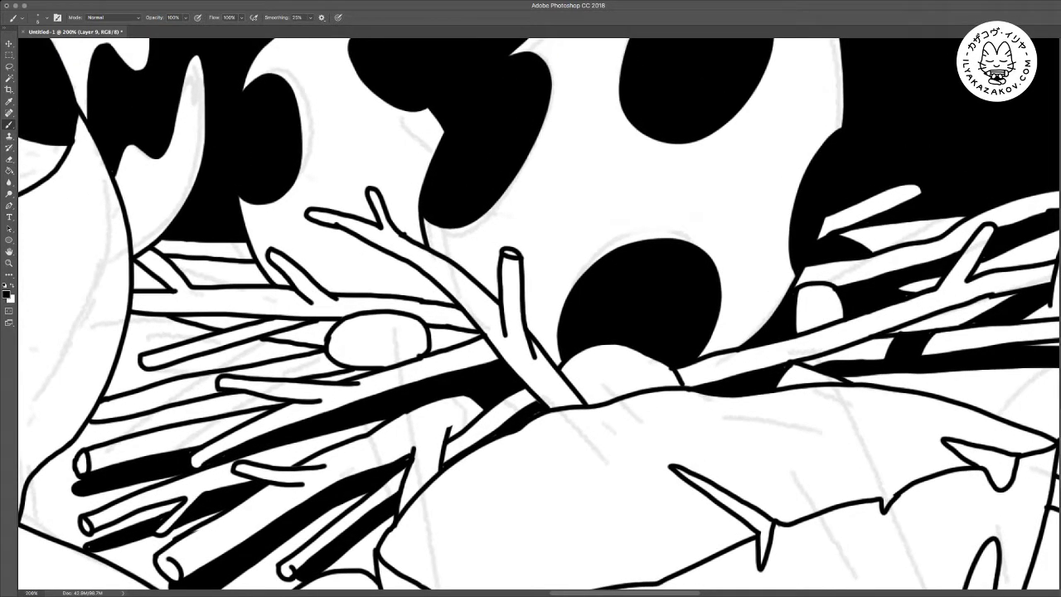
drag(150, 374, 317, 349)
drag(202, 357, 275, 346)
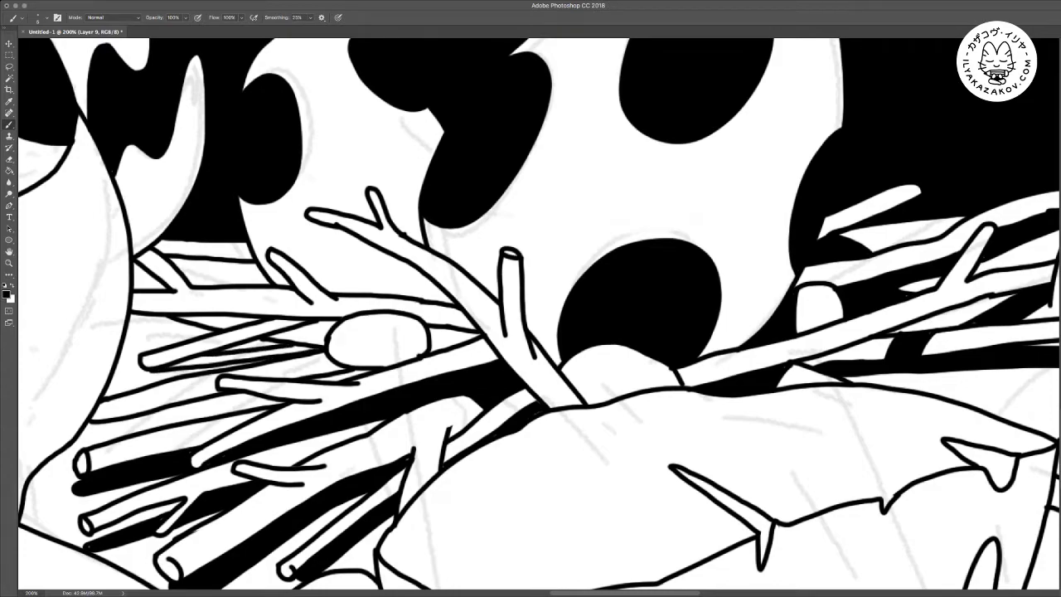
mouse_move(153, 339)
mouse_down()
mouse_move(126, 338)
mouse_move(186, 326)
mouse_up()
Fill the upper-left twig shadows and the gap between the small stone and forked branch with black, and clear the selection
key(w)
click(166, 332)
shift+click(251, 356)
shift+click(447, 338)
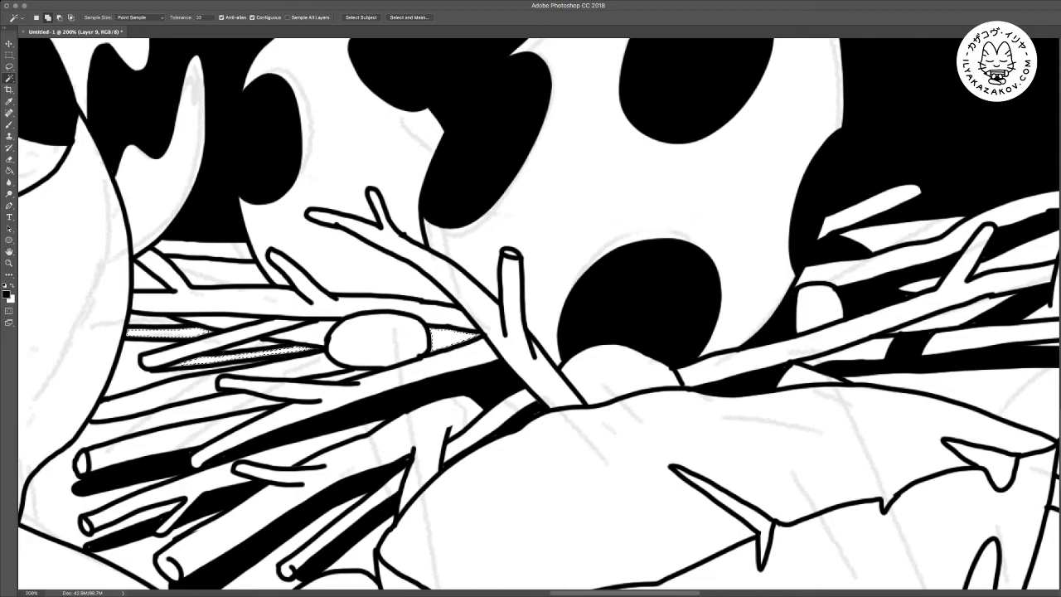
key(F2)
key(g)
click(448, 338)
key(m)
key(ctrl+d)
key(b)
Outline a shadow beneath the middle left twig next to the foreground creature, fill it black, and touch up its thin end
drag(531, 332, 555, 307)
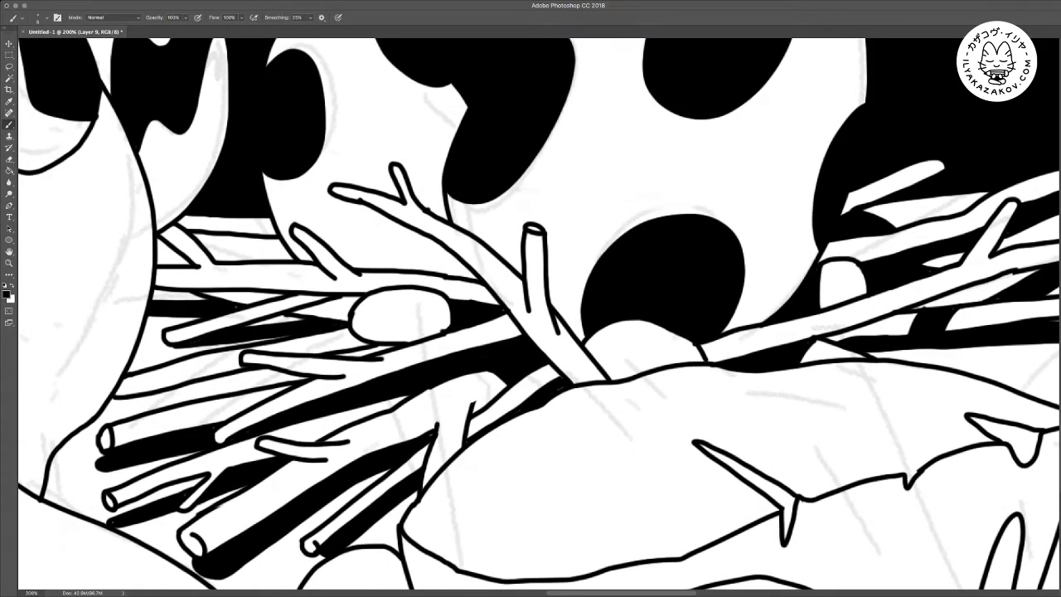
scroll(539, 315, down, 1)
scroll(539, 315, left, 2)
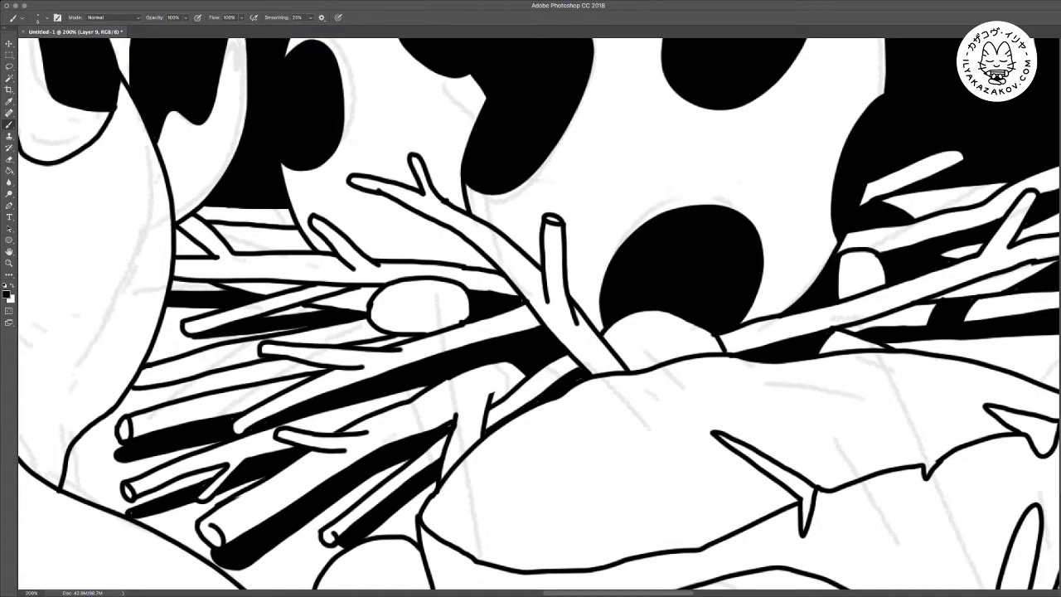
drag(124, 399, 310, 366)
key(w)
click(240, 372)
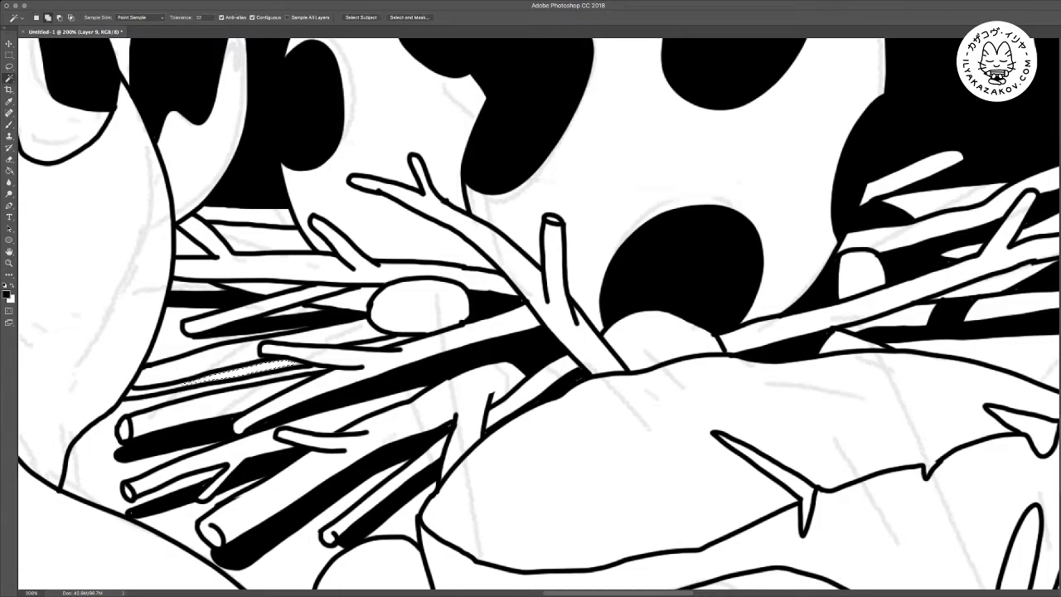
key(alt+BackSpace)
key(m)
key(b)
drag(128, 393, 179, 386)
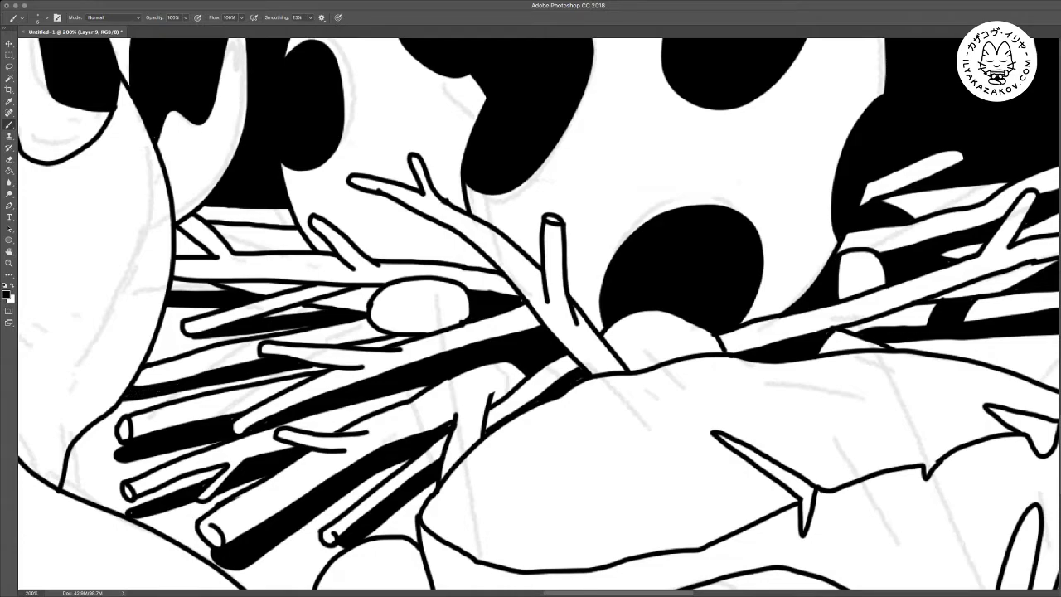
Paint black shadow across the twigs between the small left stone and the base of the forked branch
drag(360, 347, 408, 337)
drag(597, 290, 479, 353)
mouse_move(297, 408)
mouse_down()
mouse_move(343, 414)
mouse_move(317, 421)
mouse_up()
drag(370, 456, 403, 441)
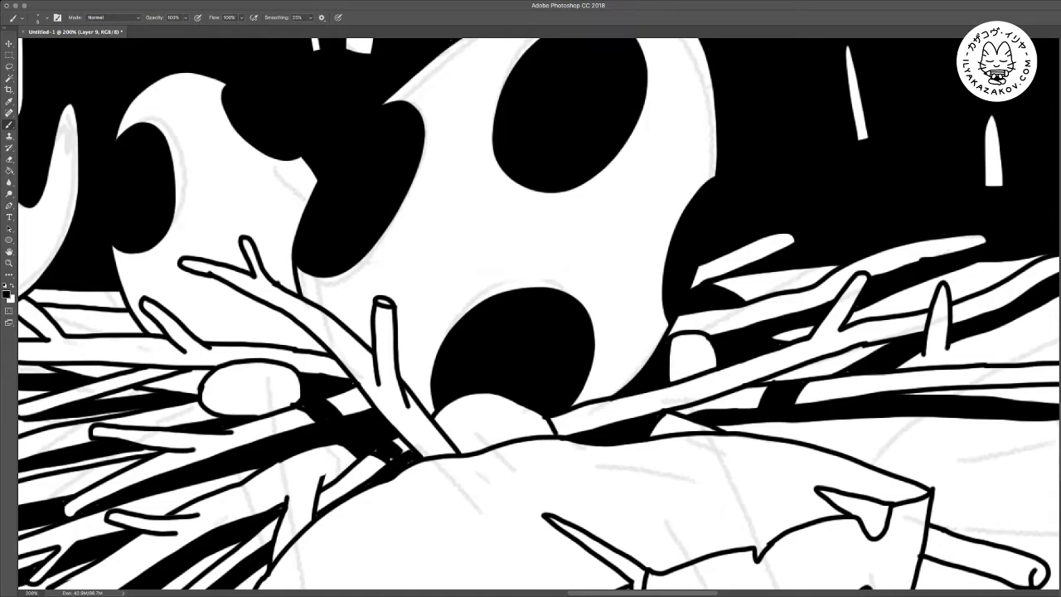
drag(465, 331, 508, 368)
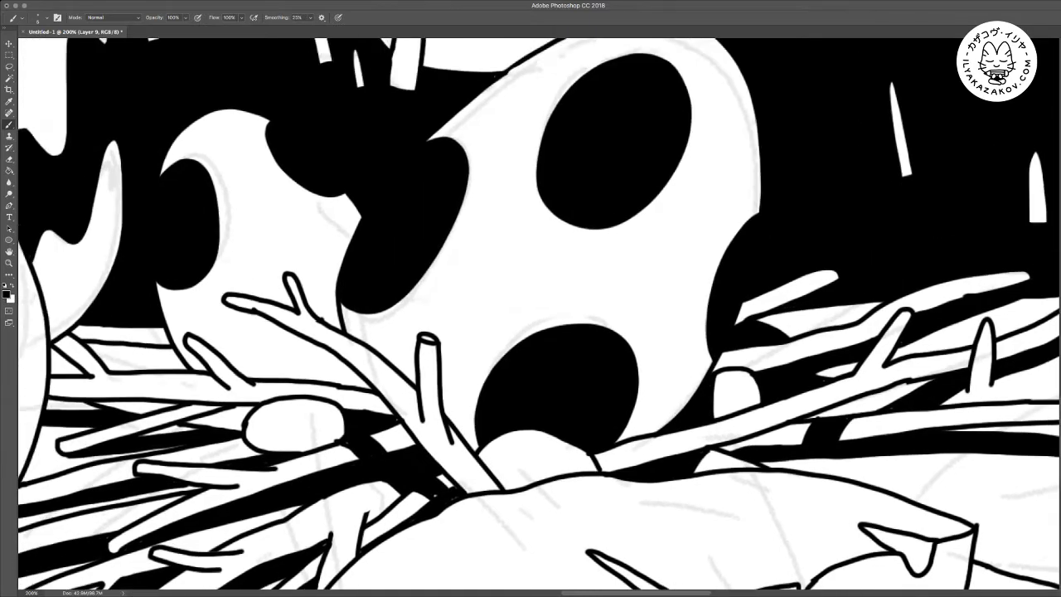
Outline shadows on the small left stone's right side and the twig above it, and fill them with black
drag(295, 399, 333, 443)
key(w)
shift+click(334, 418)
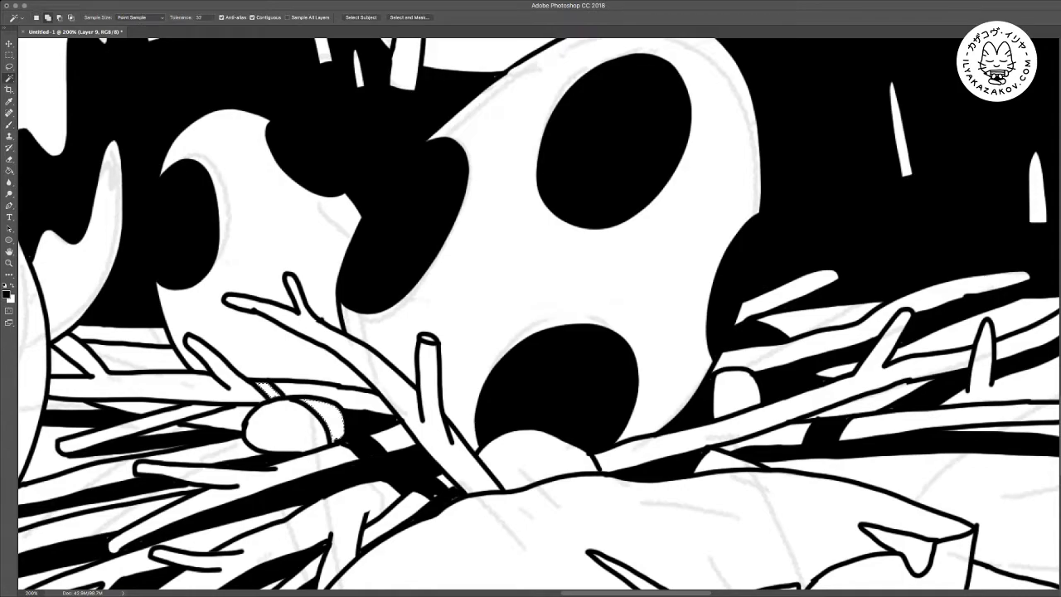
key(F2)
key(g)
click(333, 420)
key(m)
click(333, 420)
key(ctrl+minus)
key(ctrl+minus)
key(ctrl+minus)
key(ctrl+minus)
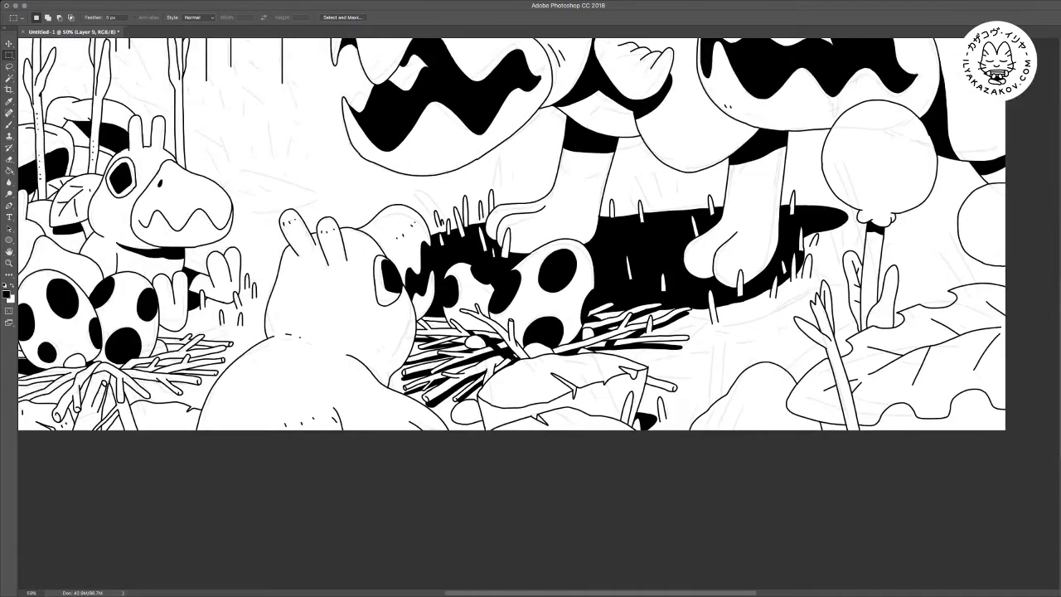
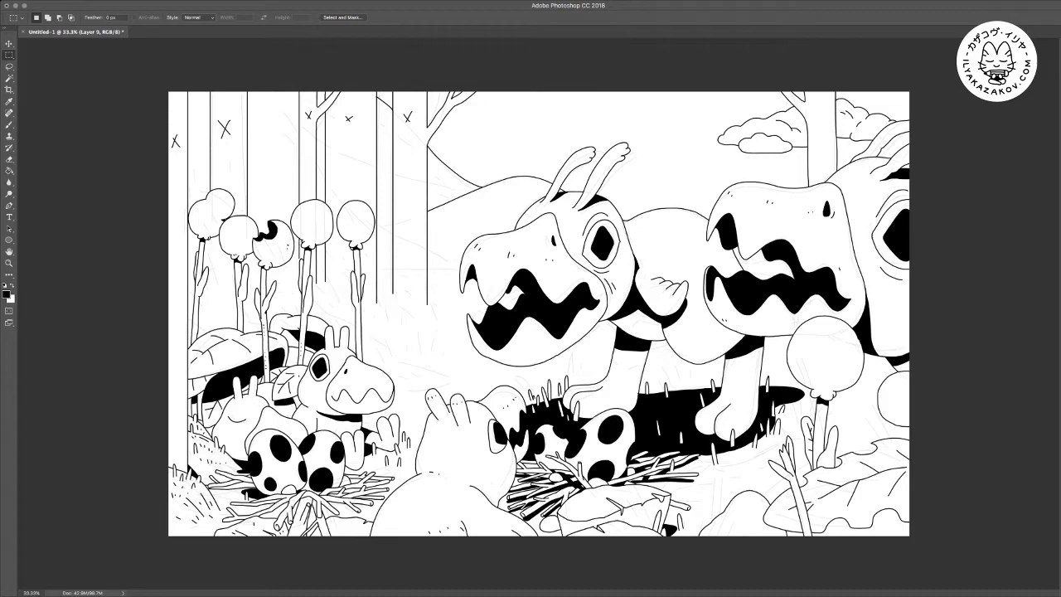
Merge the ink layer down with the grey sketch hidden, and add a new empty layer
key(v)
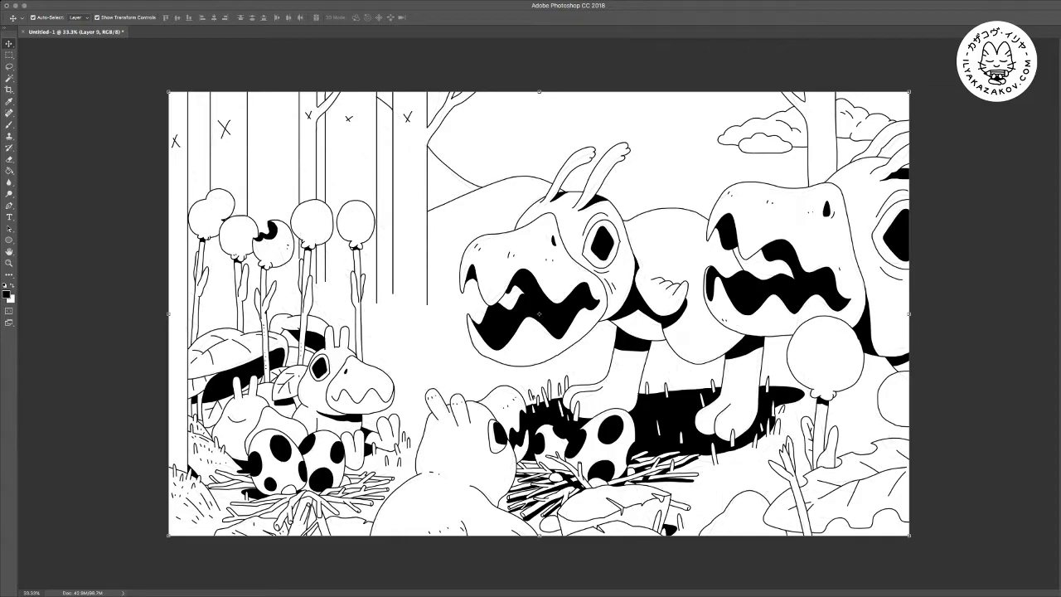
key(super+e)
key(ctrl+shift+alt+n)
key(g)
key(i)
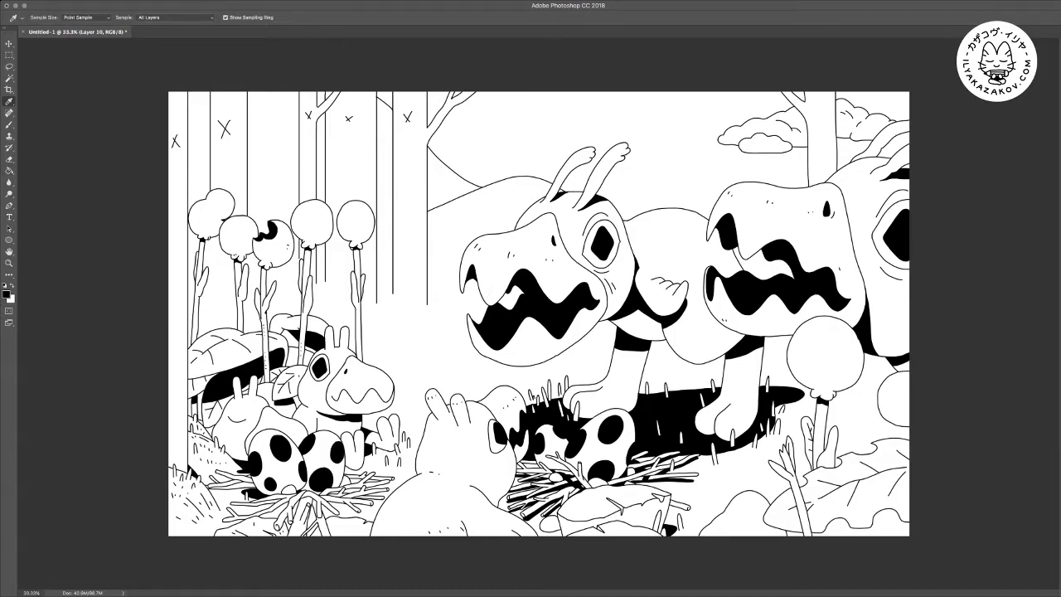
Select the sky areas behind the creatures and between the trees, sampling all layers, and fill them with black
key(w)
click(531, 133)
shift+click(435, 100)
shift+click(387, 96)
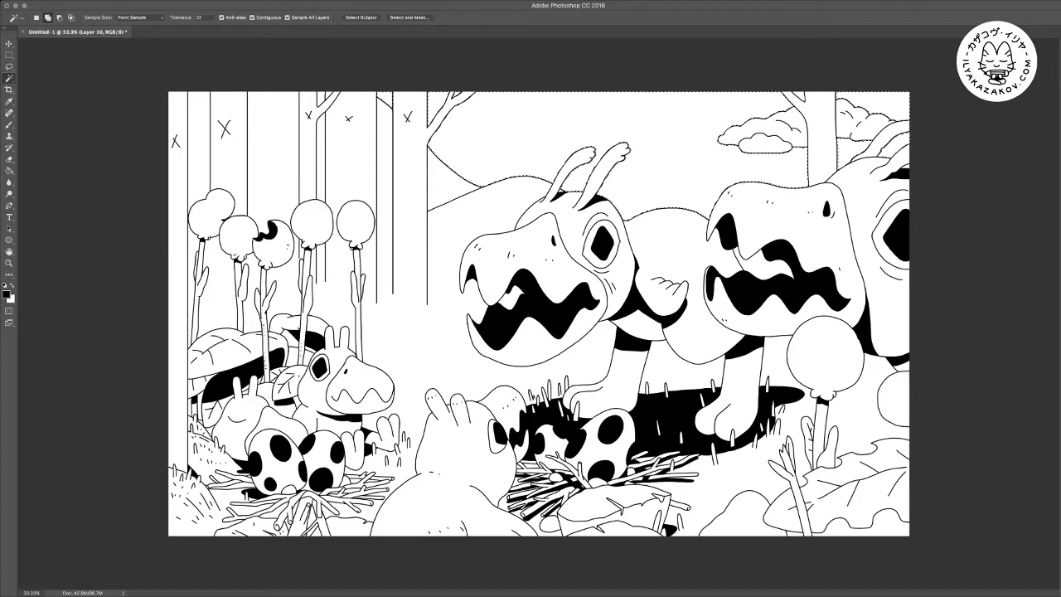
key(g)
click(663, 149)
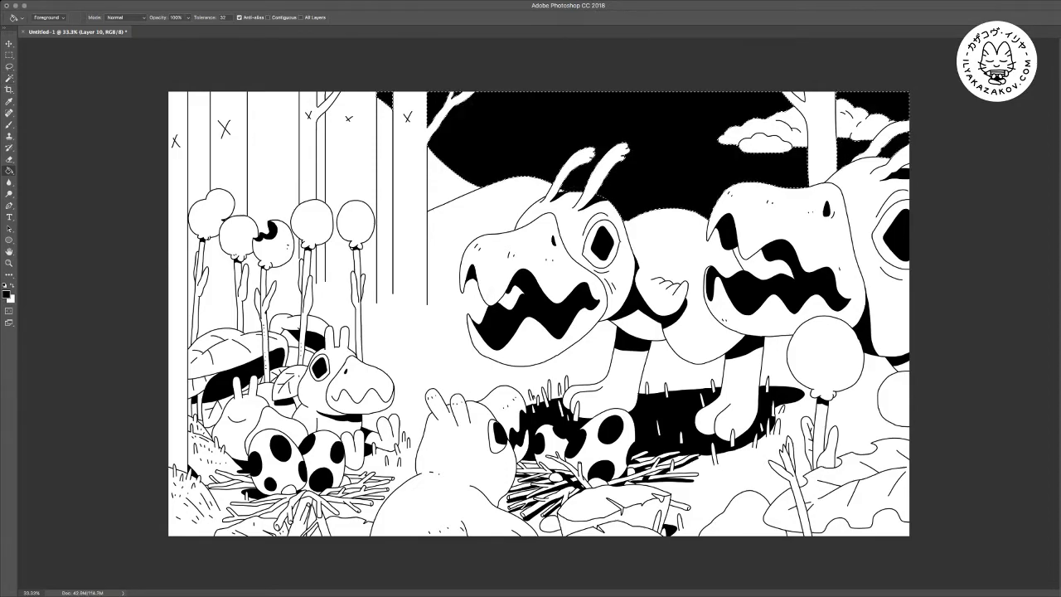
Pick a light blue as the foreground colour, fill the selected sky areas with it and deselect
key(i)
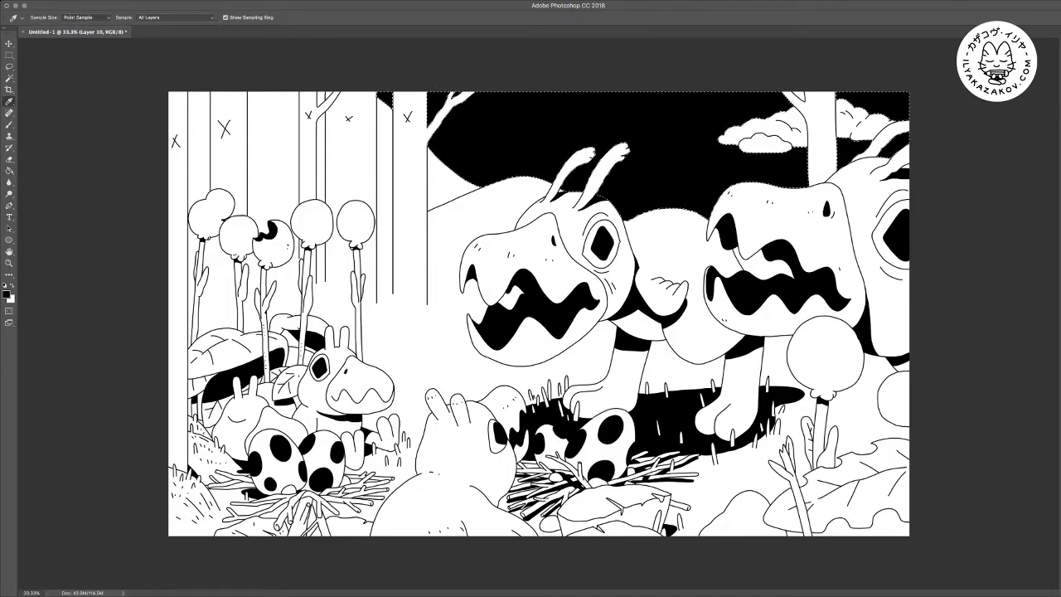
key(g)
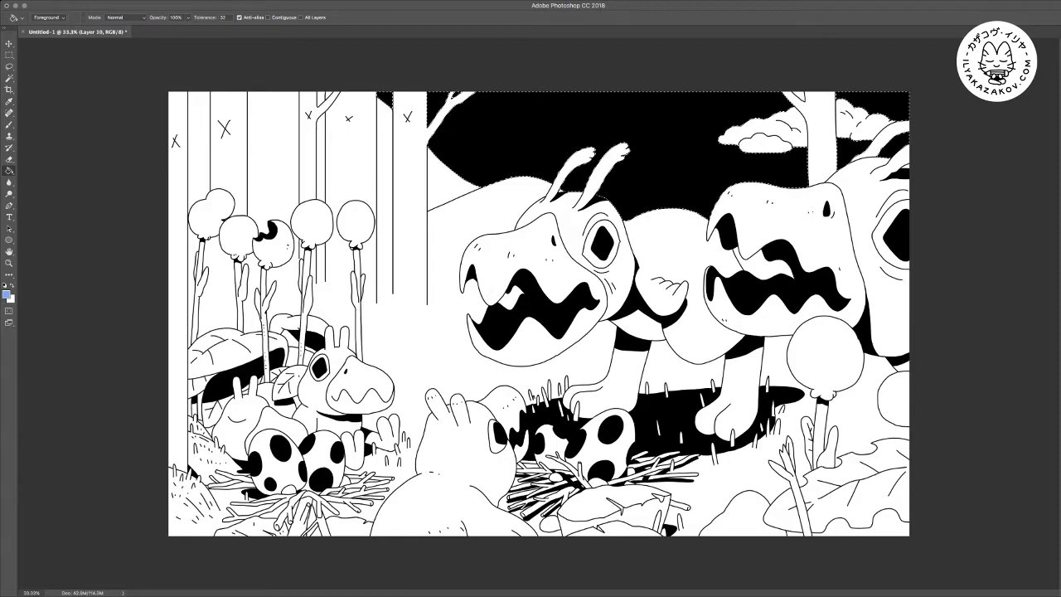
key(alt+BackSpace)
key(m)
key(ctrl+d)
key(v)
Add a new layer, fill it entirely with slate grey-blue, and clear that colour from the blue sky area
key(ctrl+shift+alt+n)
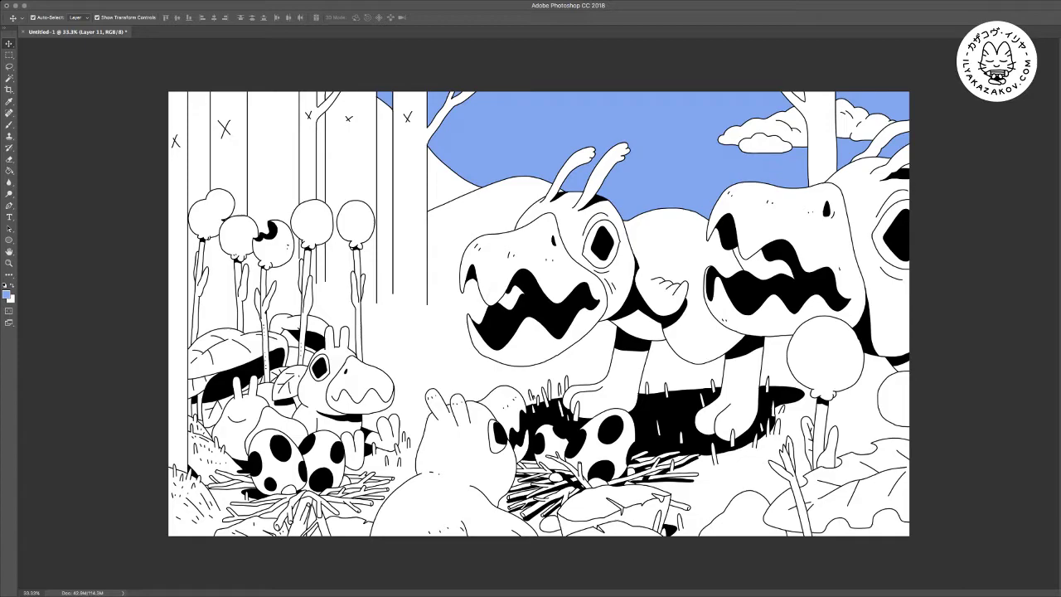
key(g)
key(i)
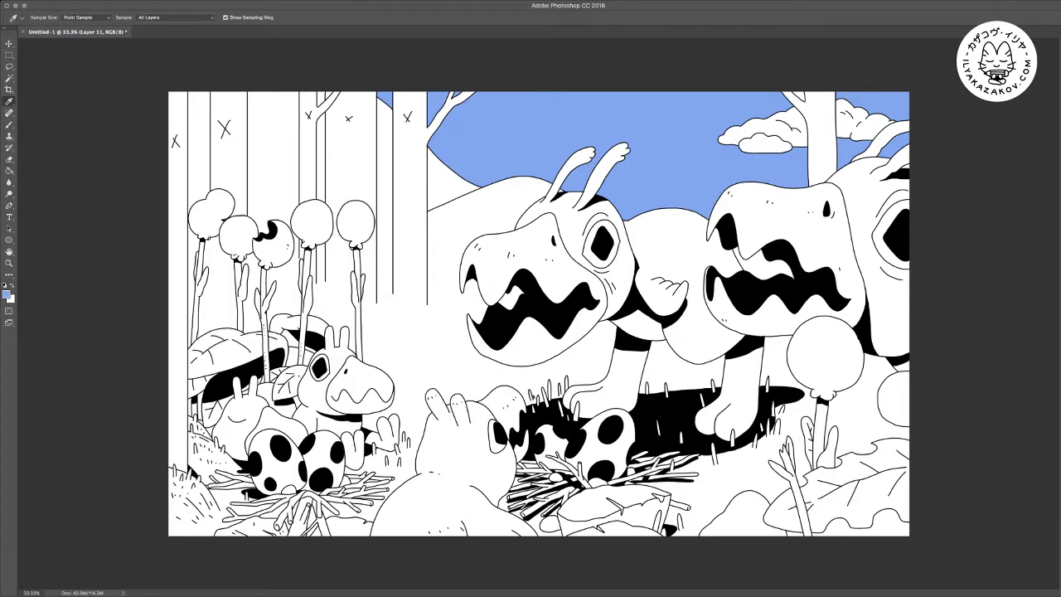
key(g)
click(539, 313)
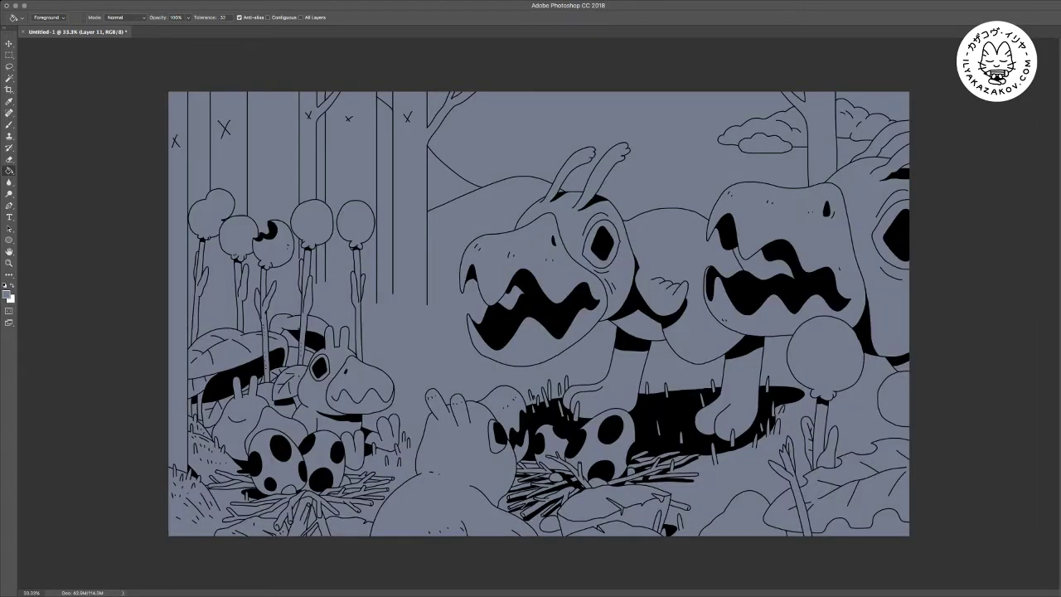
key(alt+super+g)
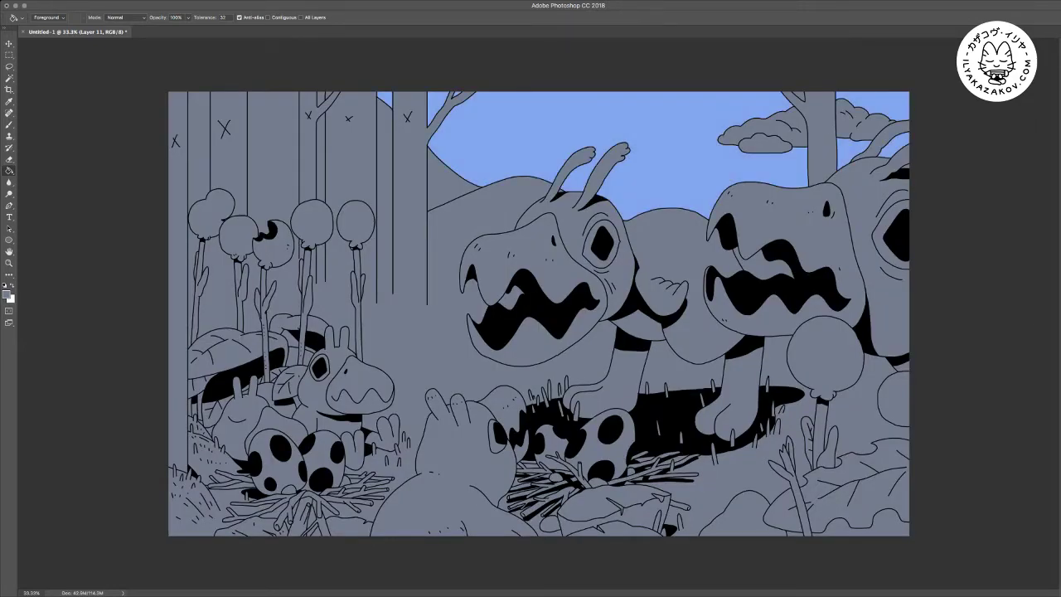
key(v)
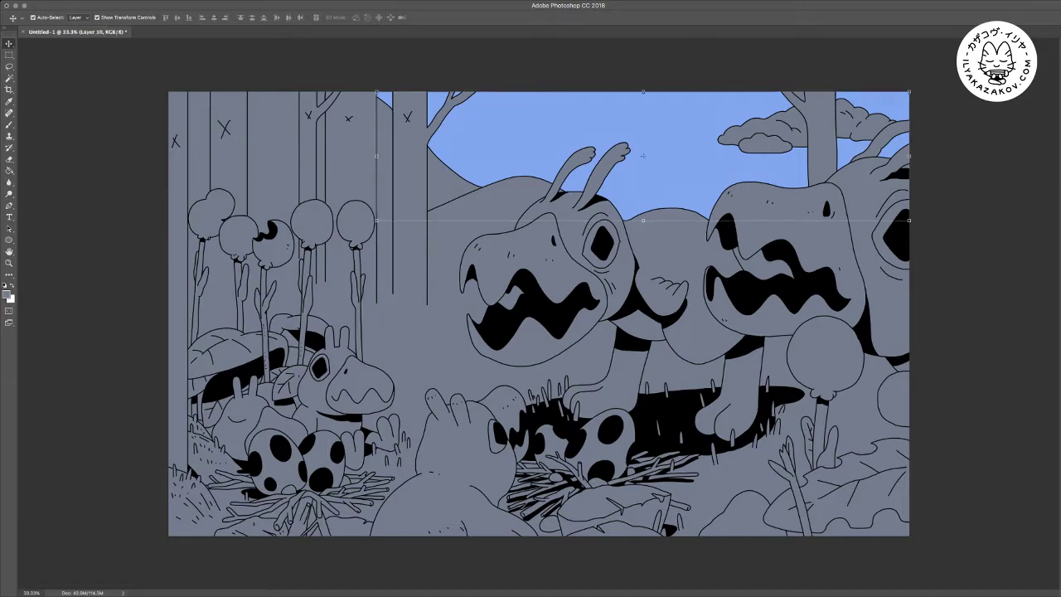
click(539, 313)
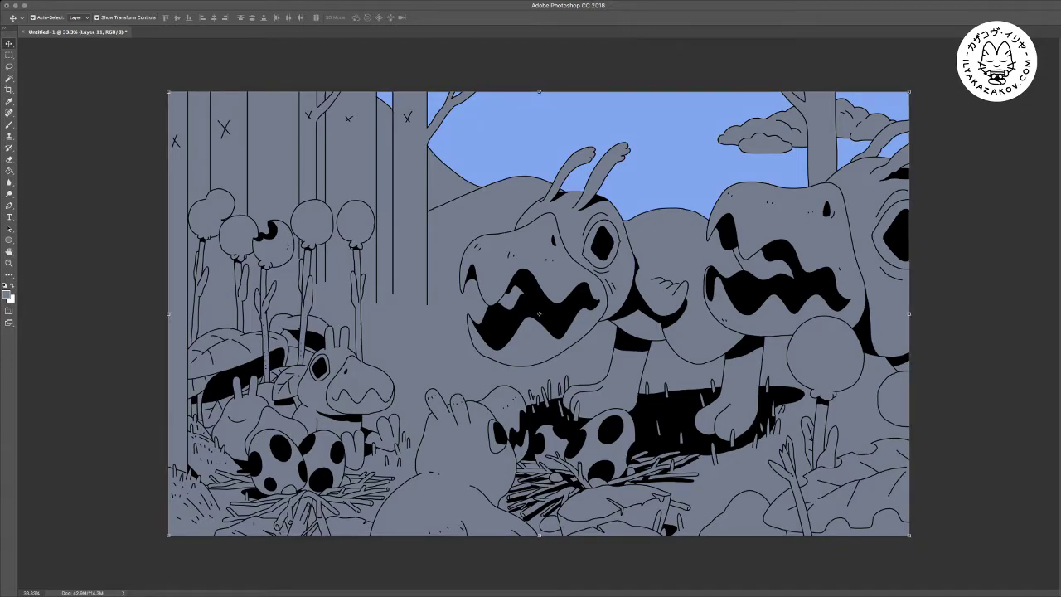
On a new layer, select the round balls on stalks on both sides of the scene and fill them with yellow
key(alt+])
key(w)
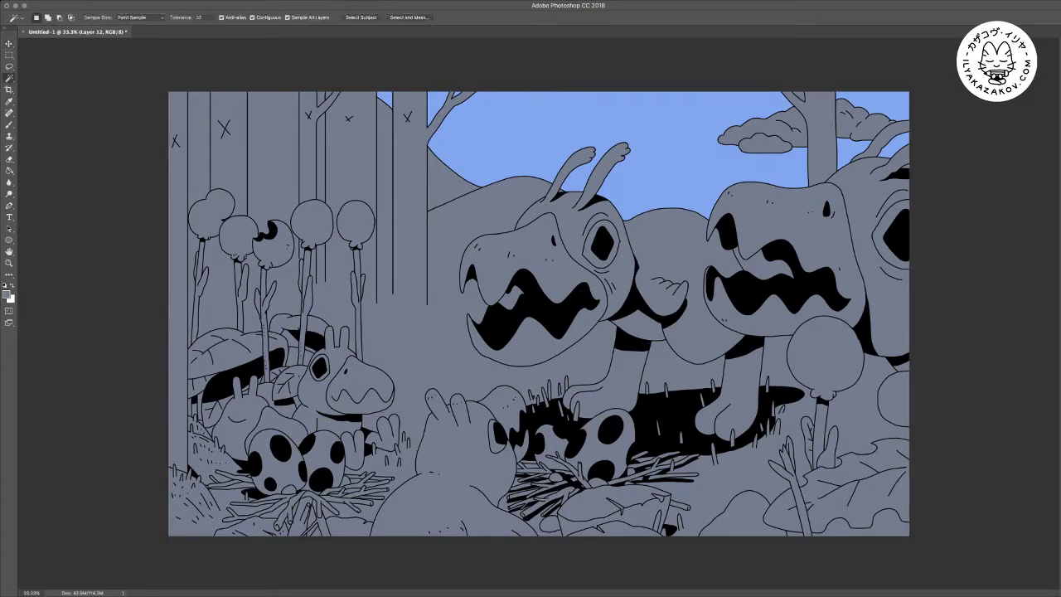
shift+click(355, 223)
shift+click(312, 223)
shift+click(274, 248)
shift+click(239, 236)
shift+click(210, 217)
shift+click(825, 354)
shift+click(894, 398)
key(g)
key(i)
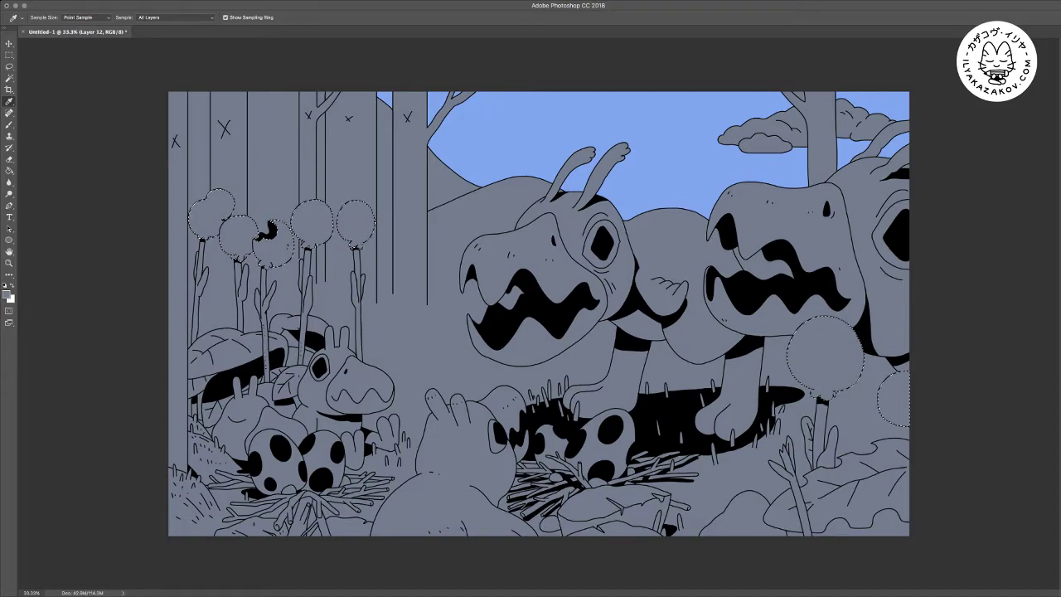
key(g)
key(alt+BackSpace)
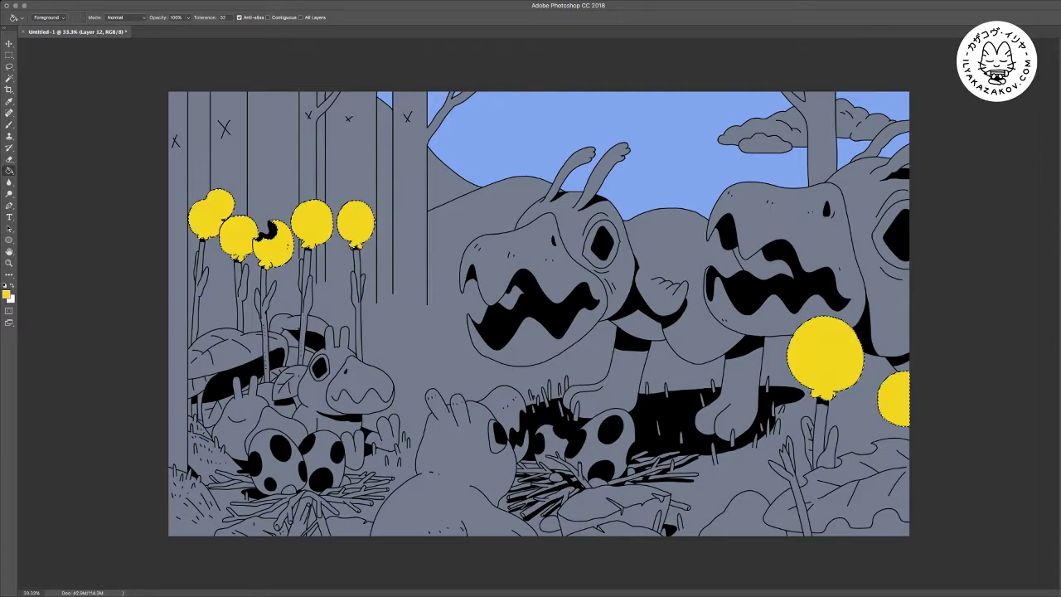
Deselect the round balls and shift their fill colour to orange
key(ctrl+d)
key(m)
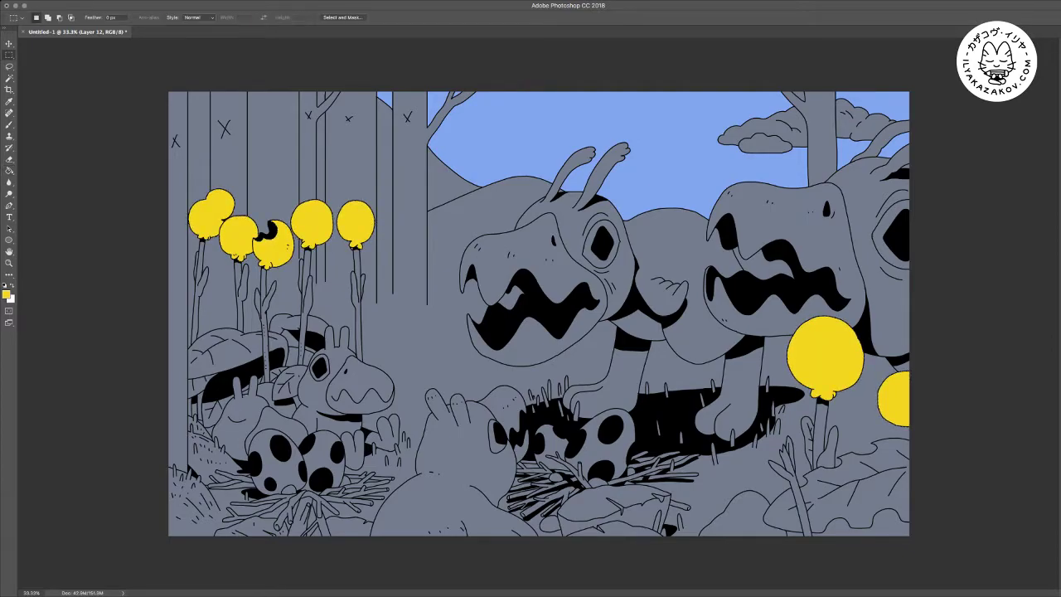
key(i)
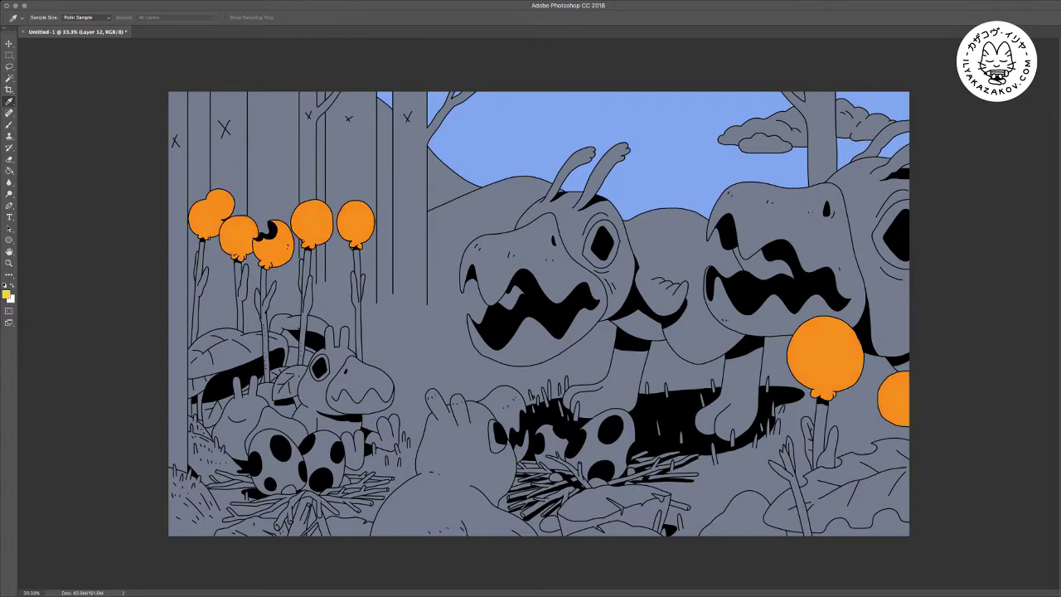
key(m)
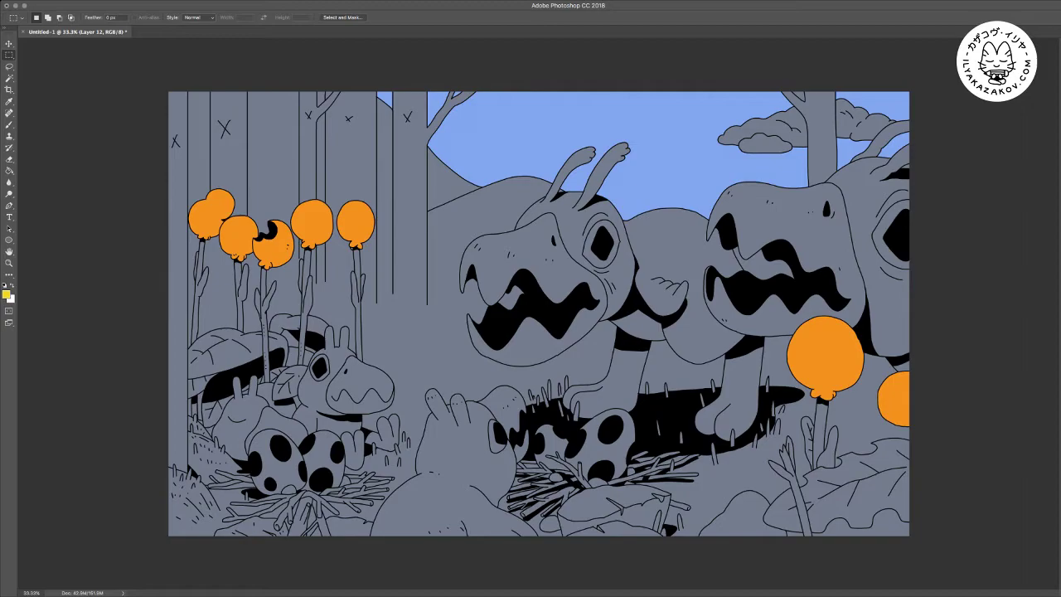
On a new layer, select the spotted eggs in both nests, fill them with green and deselect
key(w)
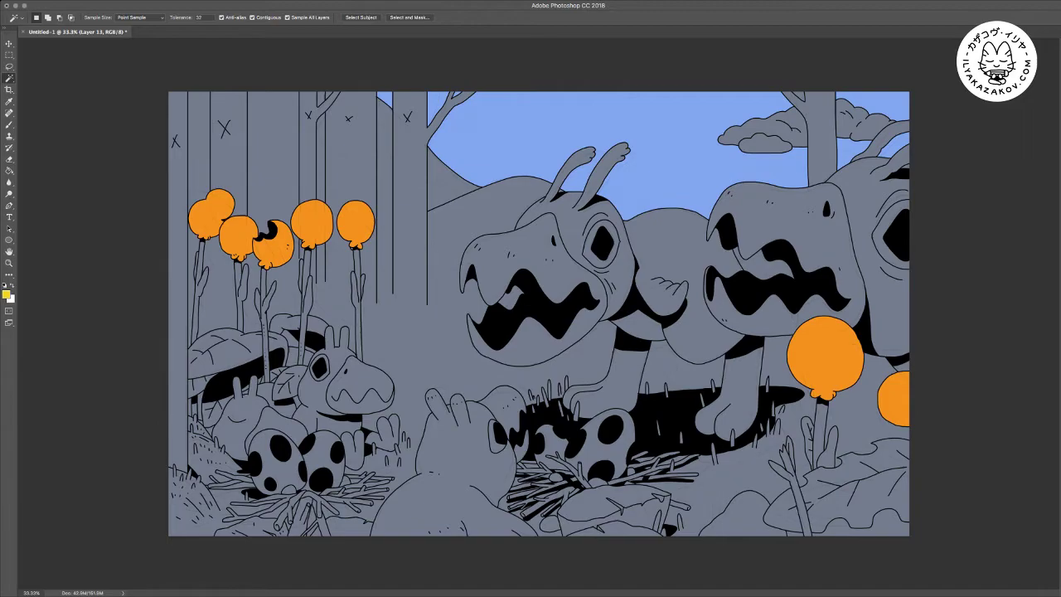
click(591, 448)
shift+click(324, 458)
shift+click(279, 471)
key(i)
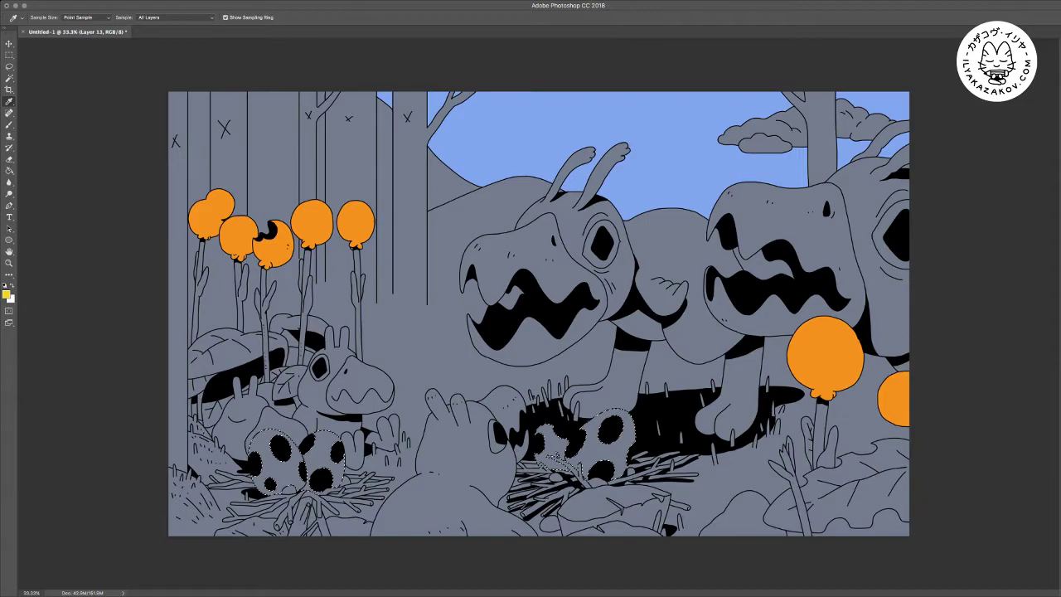
key(w)
key(g)
key(alt+BackSpace)
key(m)
key(ctrl+d)
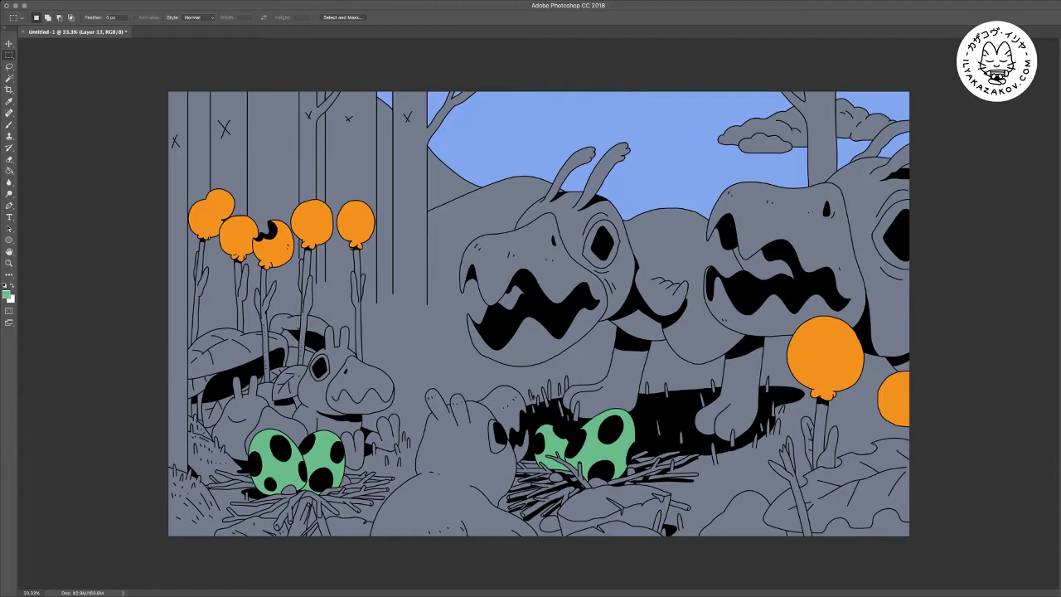
On a new layer, select the eye areas around the pupils of all four visible creature eyes, fill them with red and deselect
key(v)
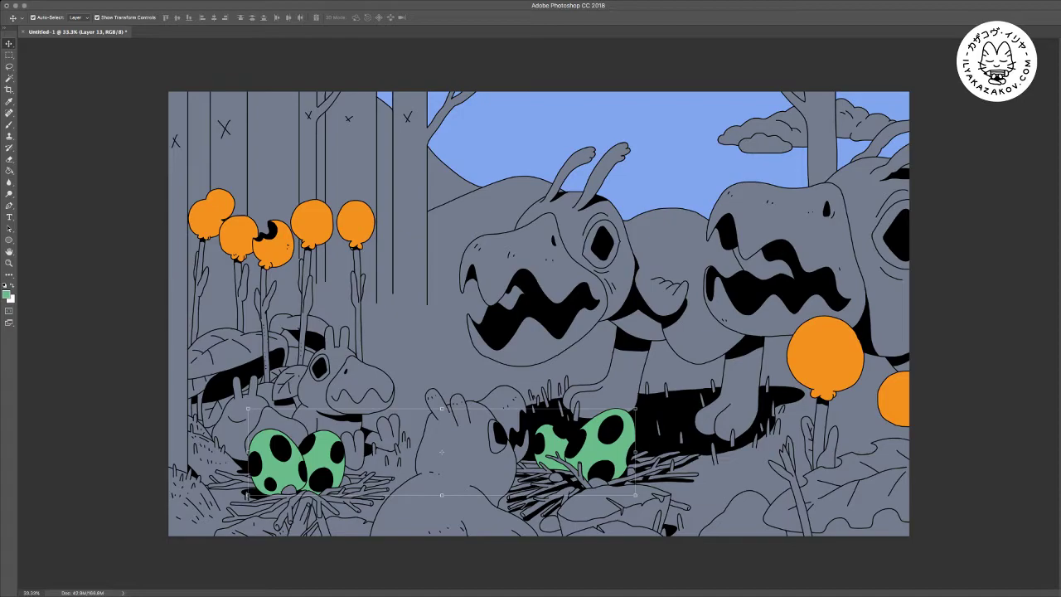
key(ctrl+shift+alt+n)
key(w)
shift+click(611, 257)
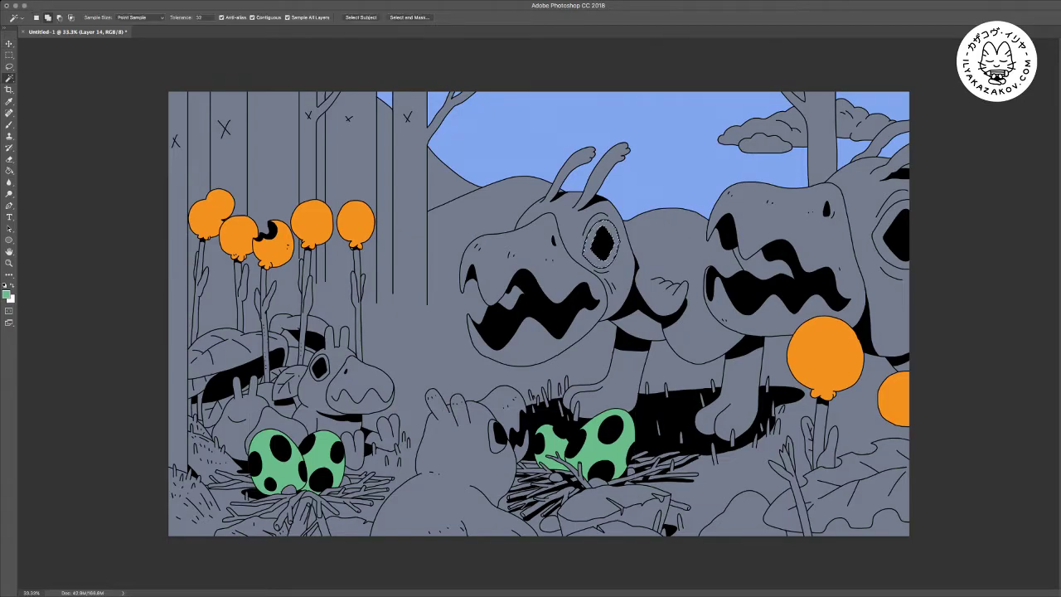
shift+click(887, 218)
shift+click(319, 367)
shift+click(496, 435)
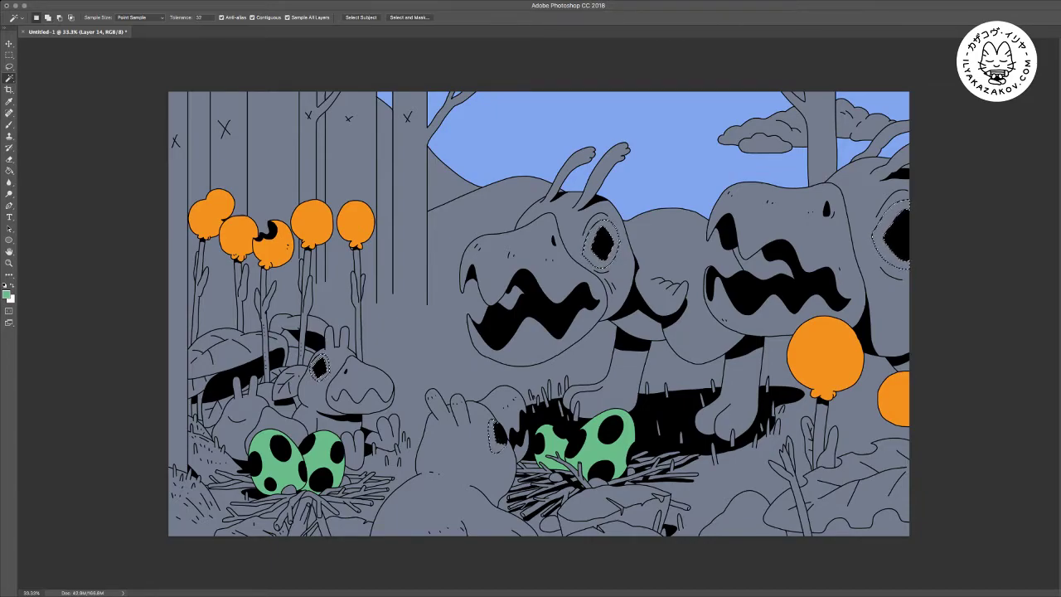
key(i)
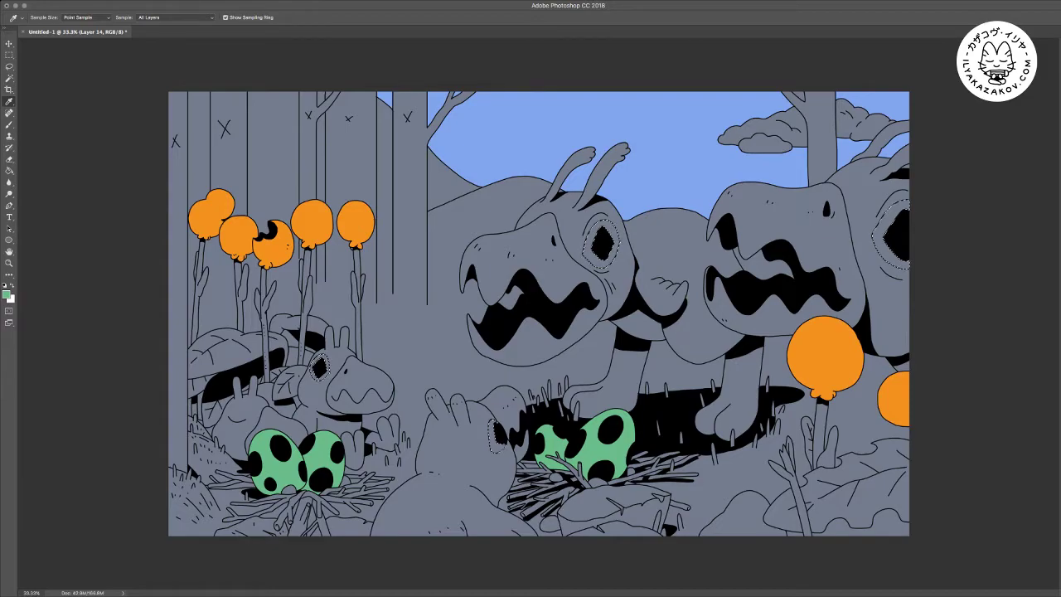
key(w)
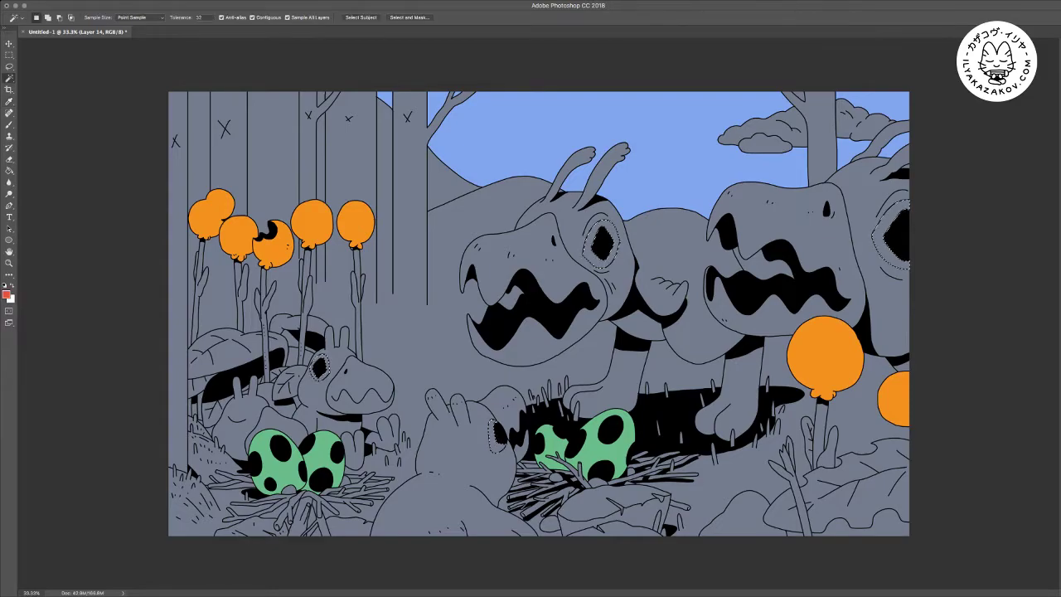
key(g)
key(alt+BackSpace)
key(super+d)
key(m)
Select the slate grey-blue base layer and recolour it to a dark slate grey at full opacity
key(v)
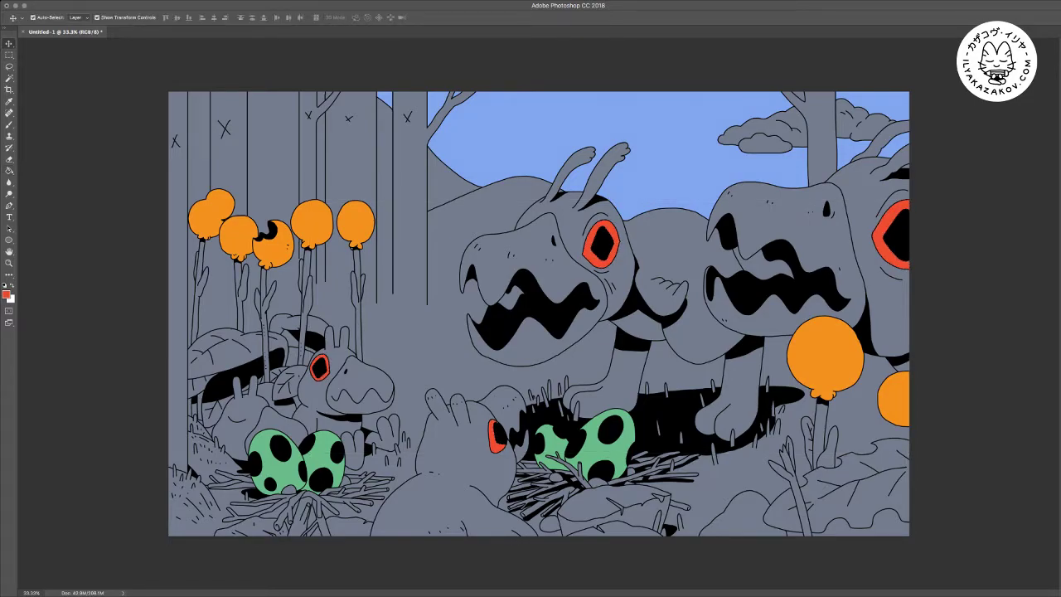
click(514, 232)
key(2)
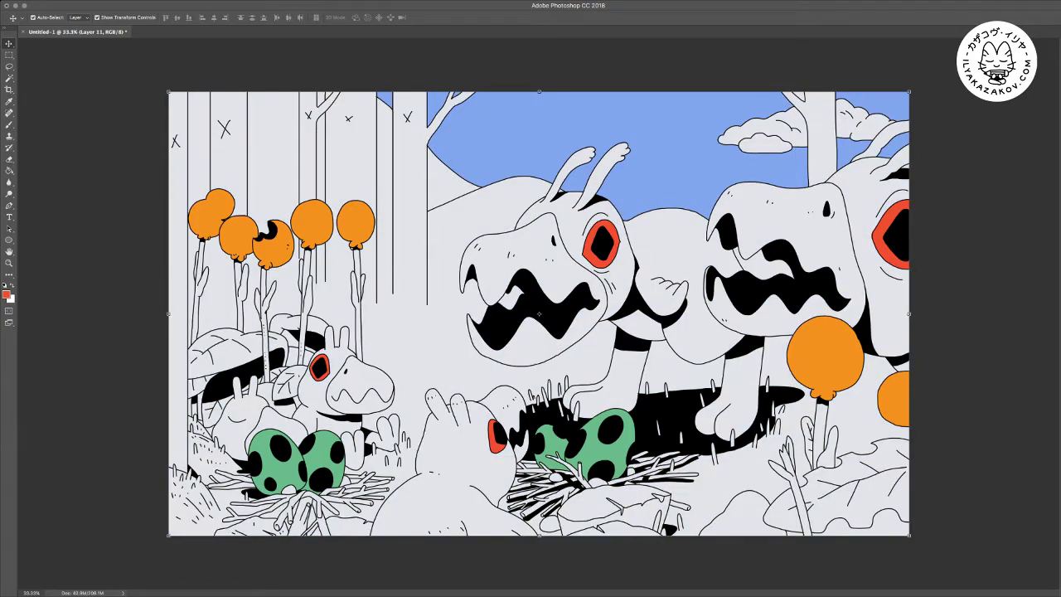
key(0)
key(i)
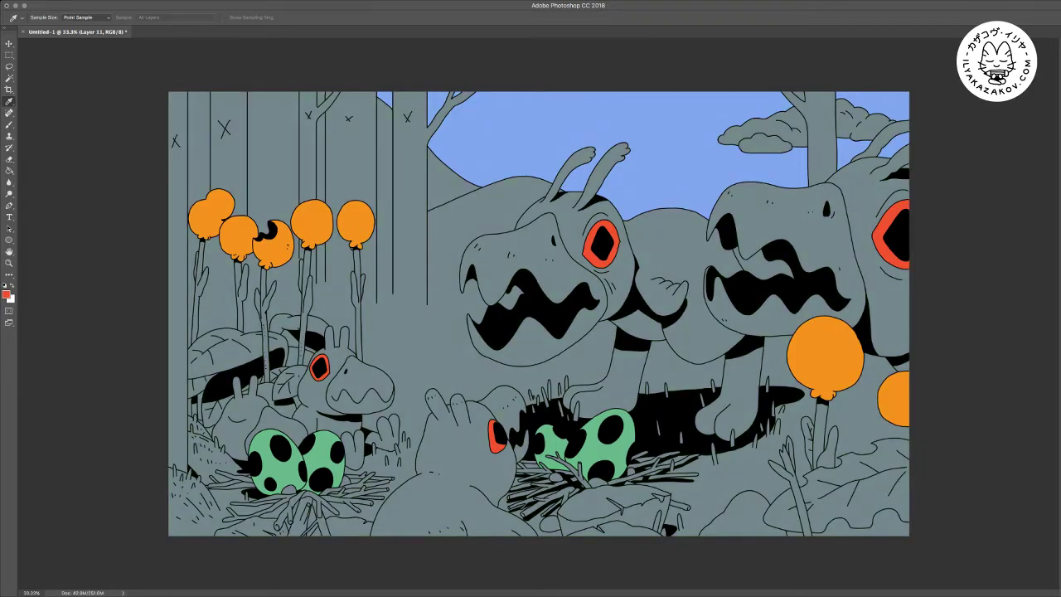
key(5)
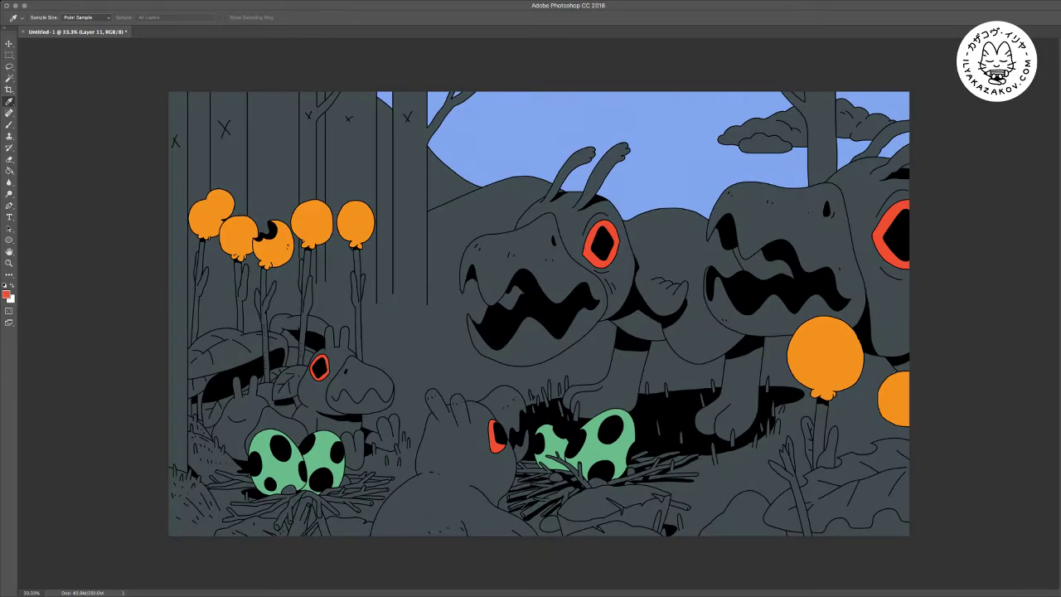
key(6)
key(4)
key(v)
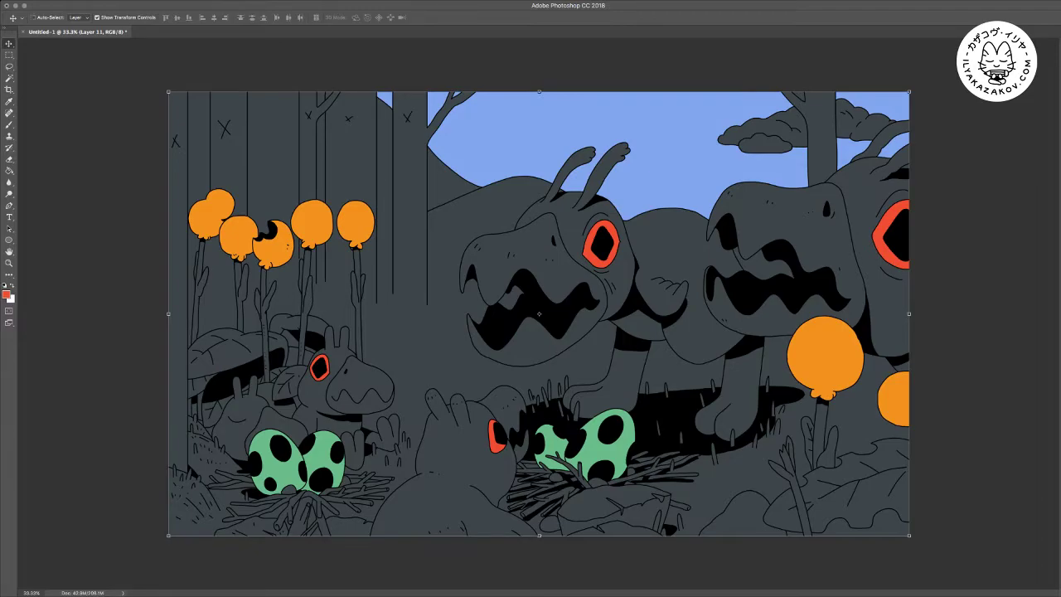
On a new layer, select the clouds on both sides of the tree trunk, fill them with white and deselect
key(w)
click(786, 137)
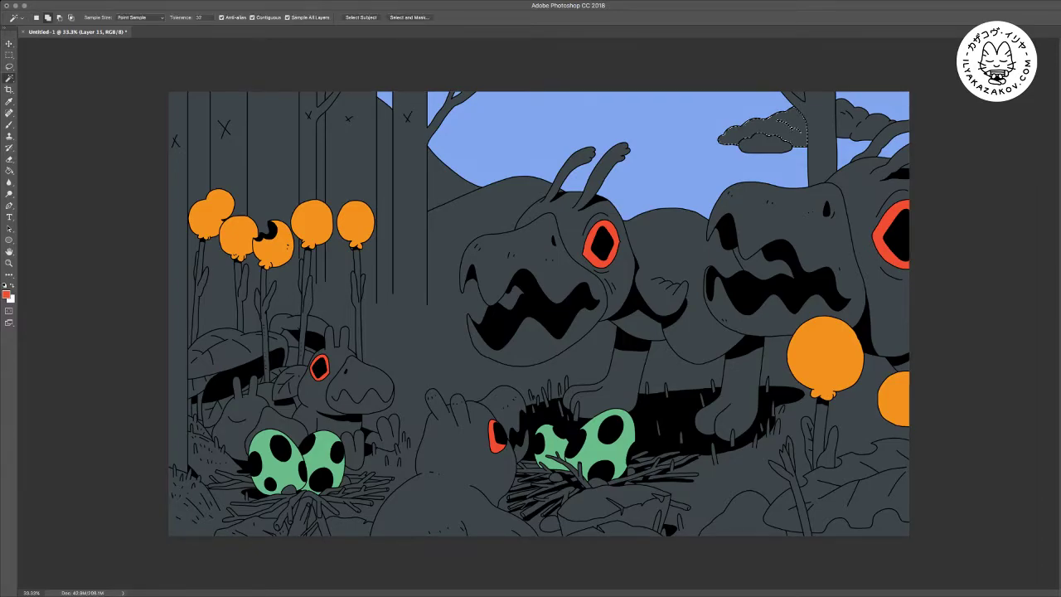
shift+click(792, 121)
shift+click(855, 123)
key(x)
key(g)
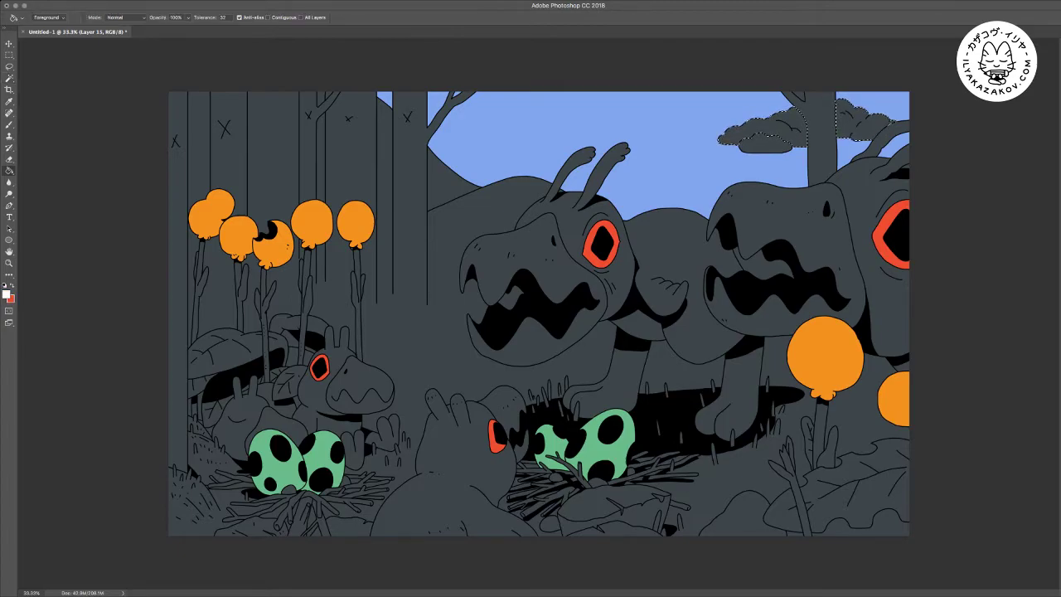
click(786, 128)
key(w)
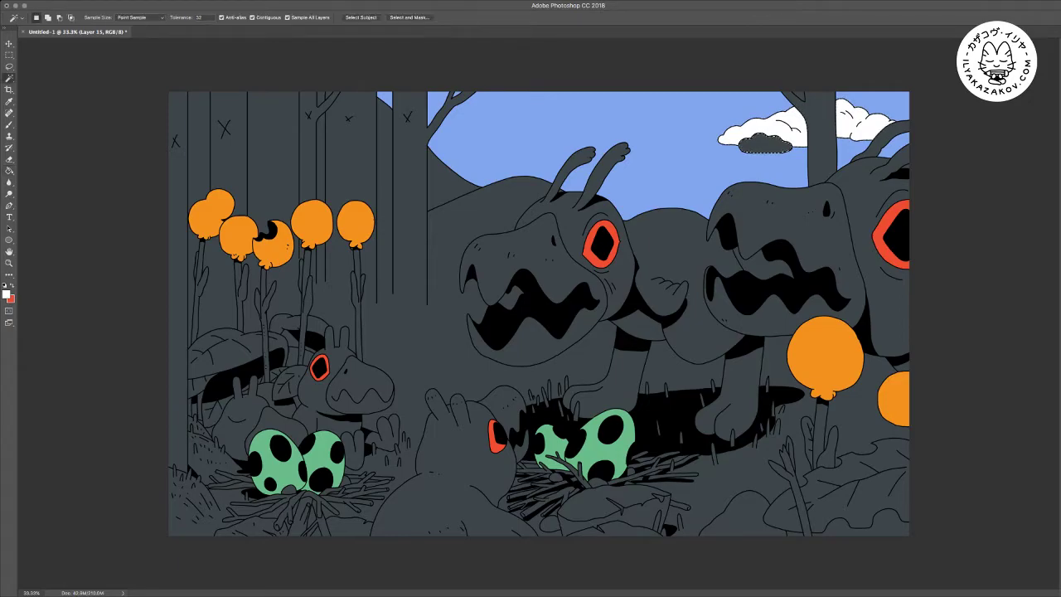
key(g)
key(m)
key(ctrl+d)
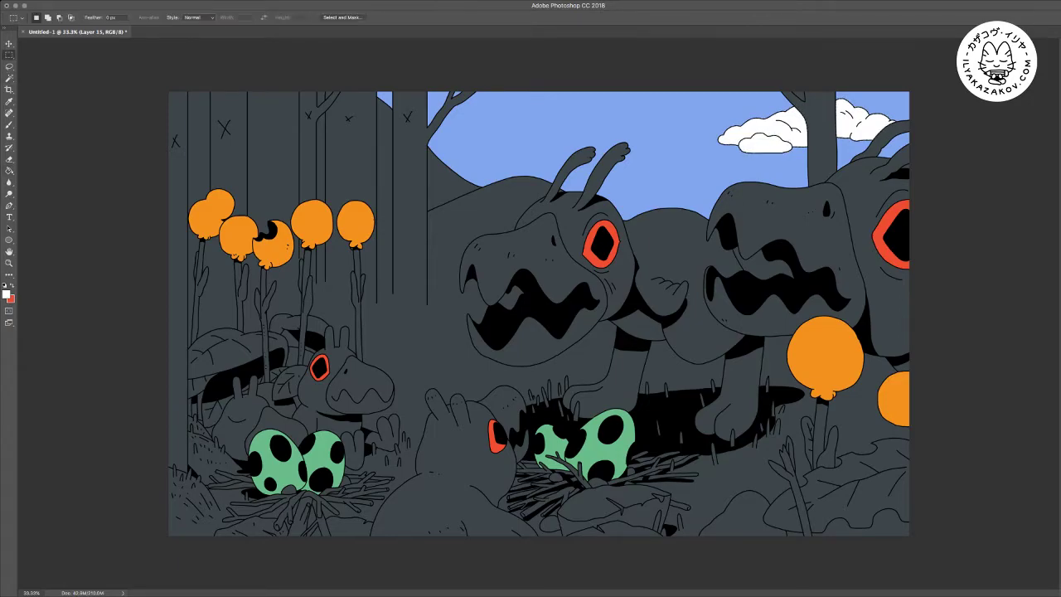
On the sky layer, select the small gap in the fork of the tree above the clouds and fill it with the sky blue
key(w)
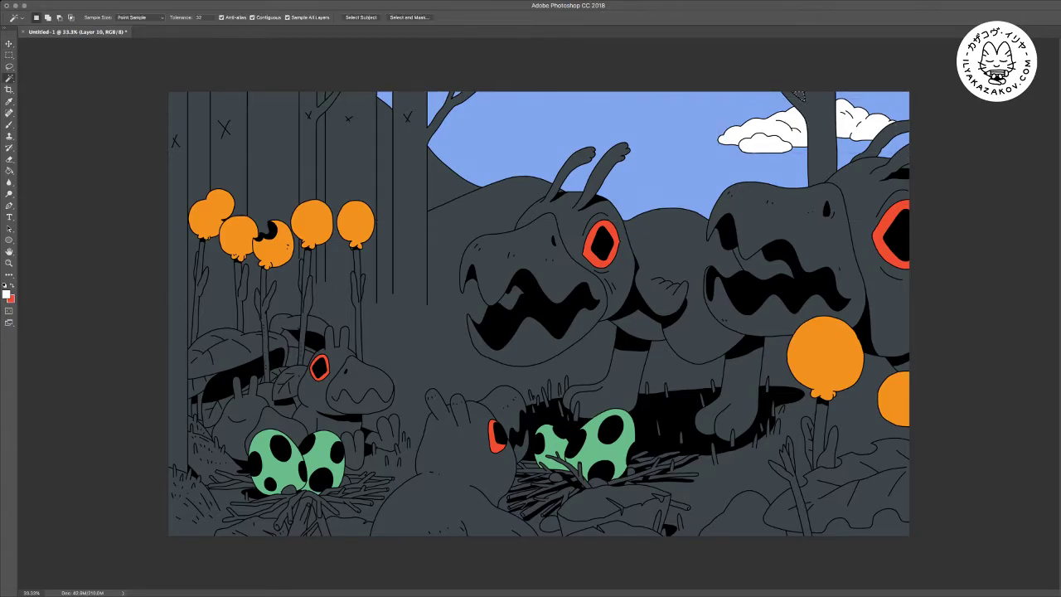
key(i)
click(797, 96)
key(g)
key(m)
On a new layer above the sky, select the beaks of both large creatures, fill them with the eyes' red and deselect
key(v)
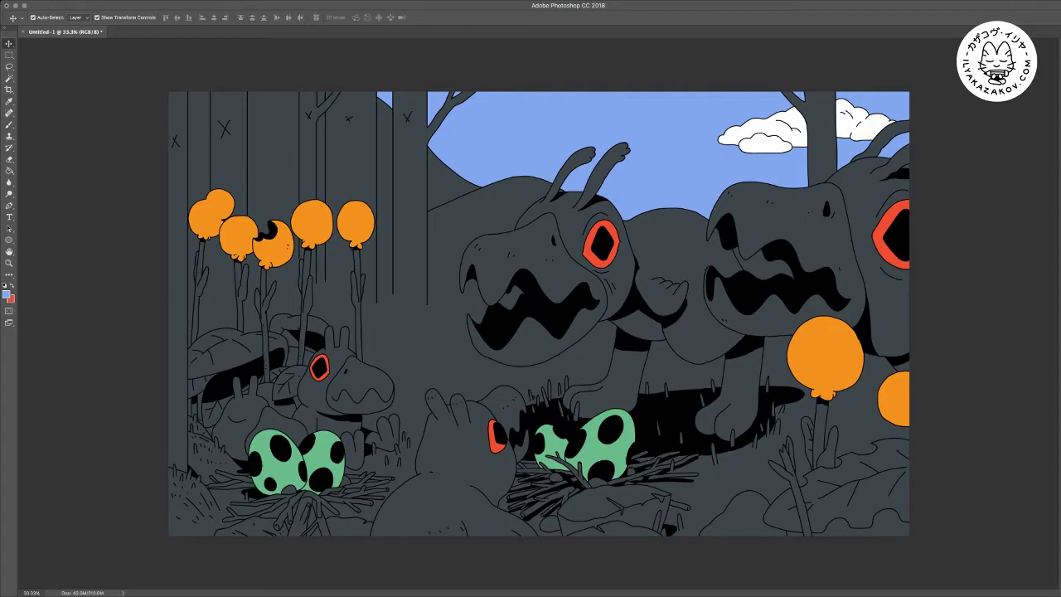
click(644, 156)
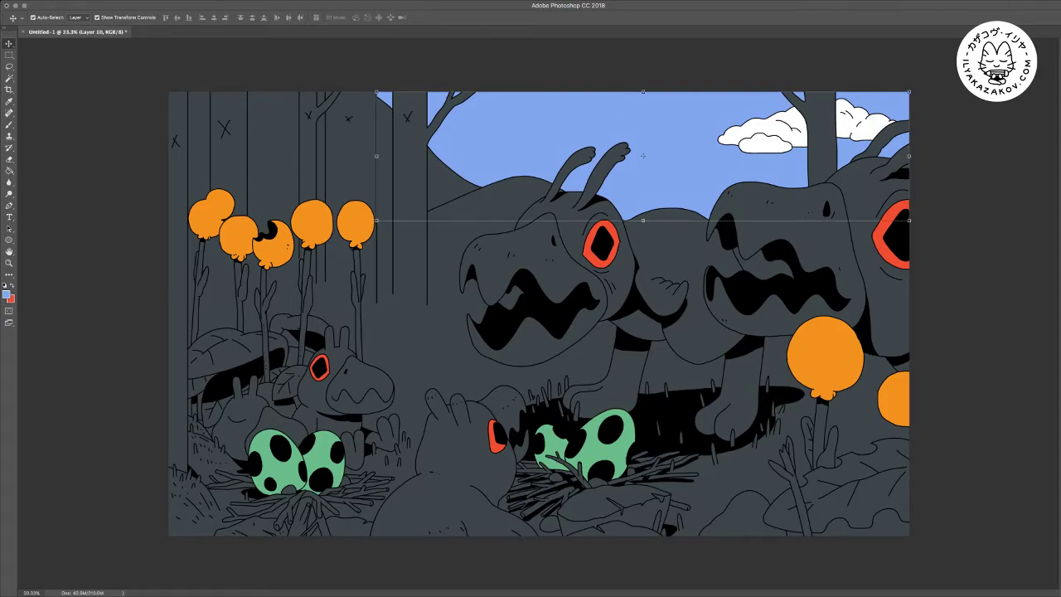
key(w)
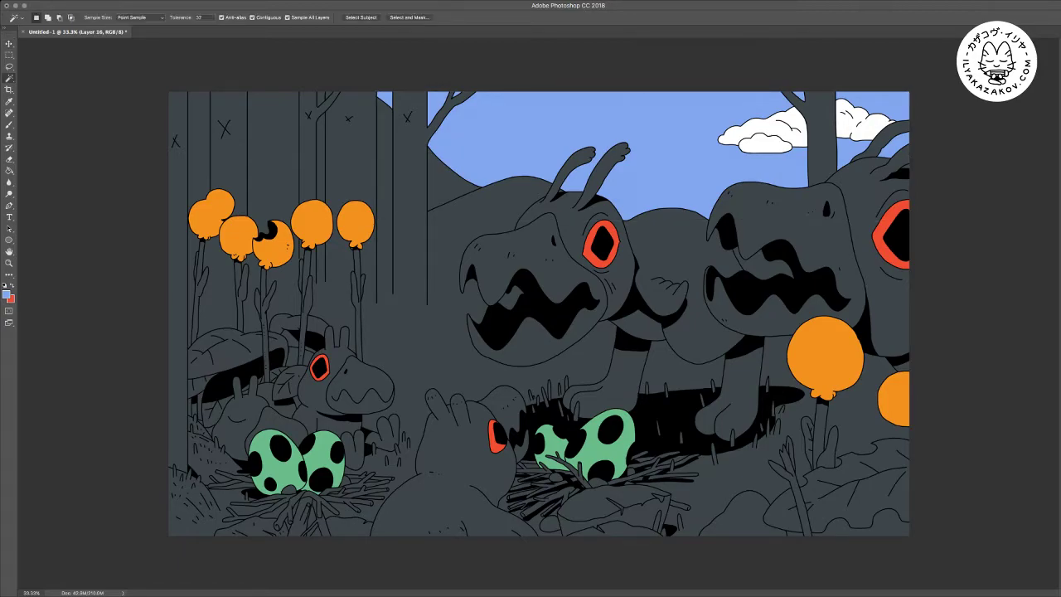
shift+click(527, 245)
shift+click(783, 219)
key(i)
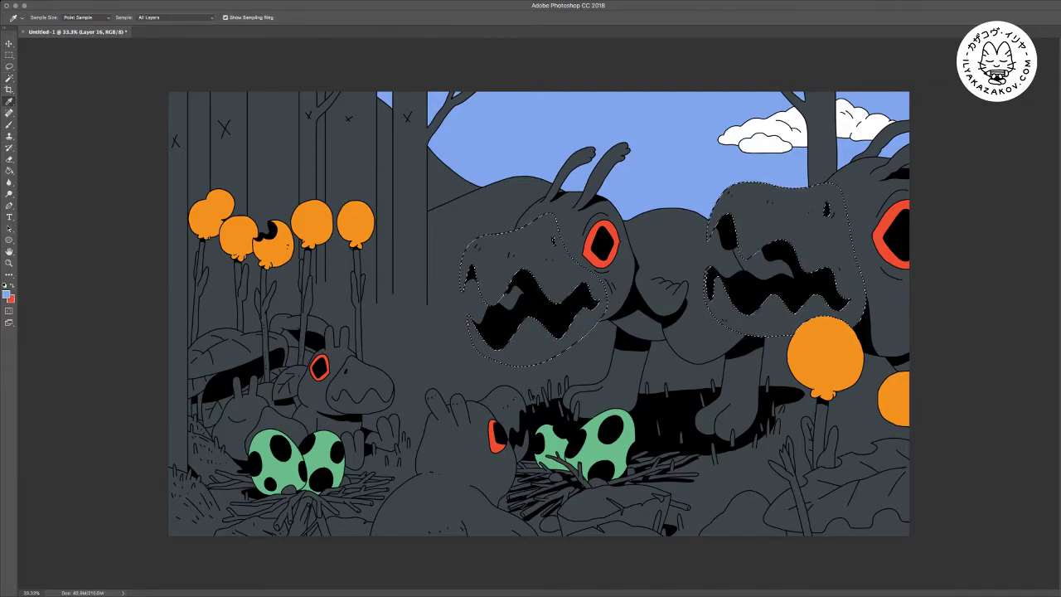
key(w)
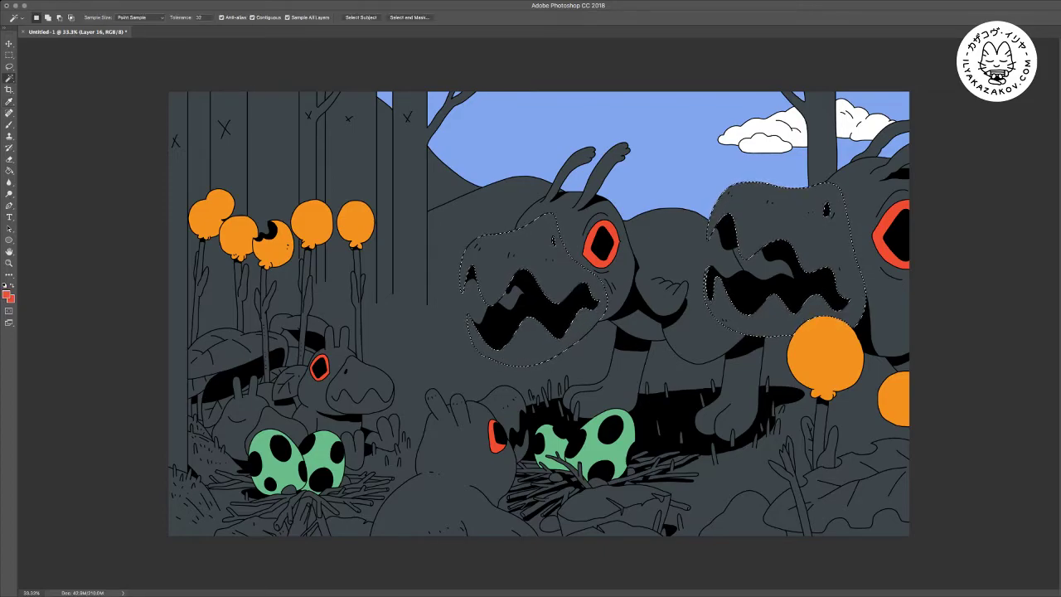
key(g)
click(787, 217)
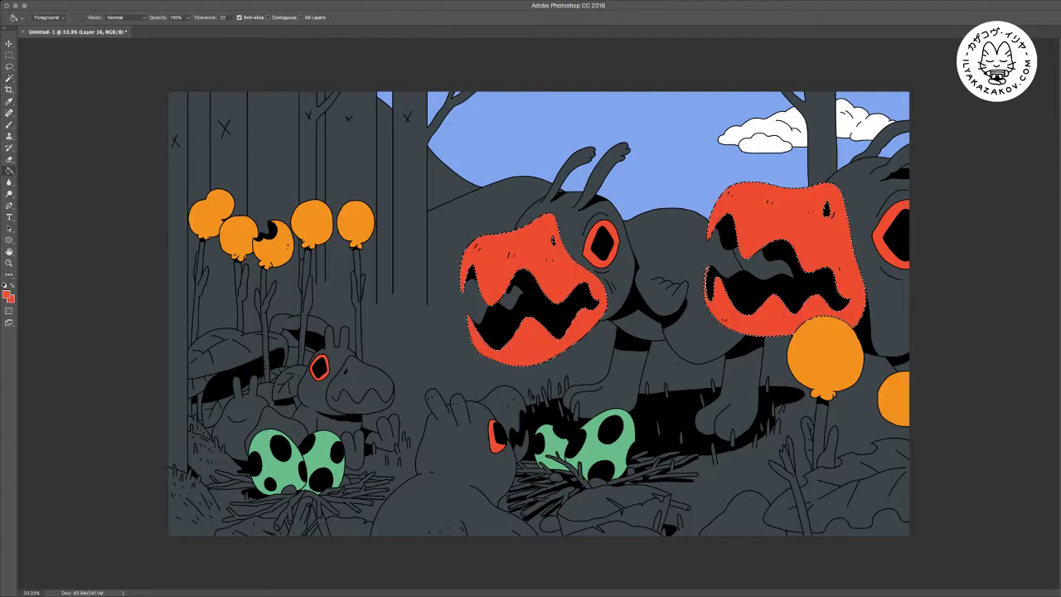
key(m)
key(ctrl+d)
Recolour the beaks of both large creatures to bright cyan
key(i)
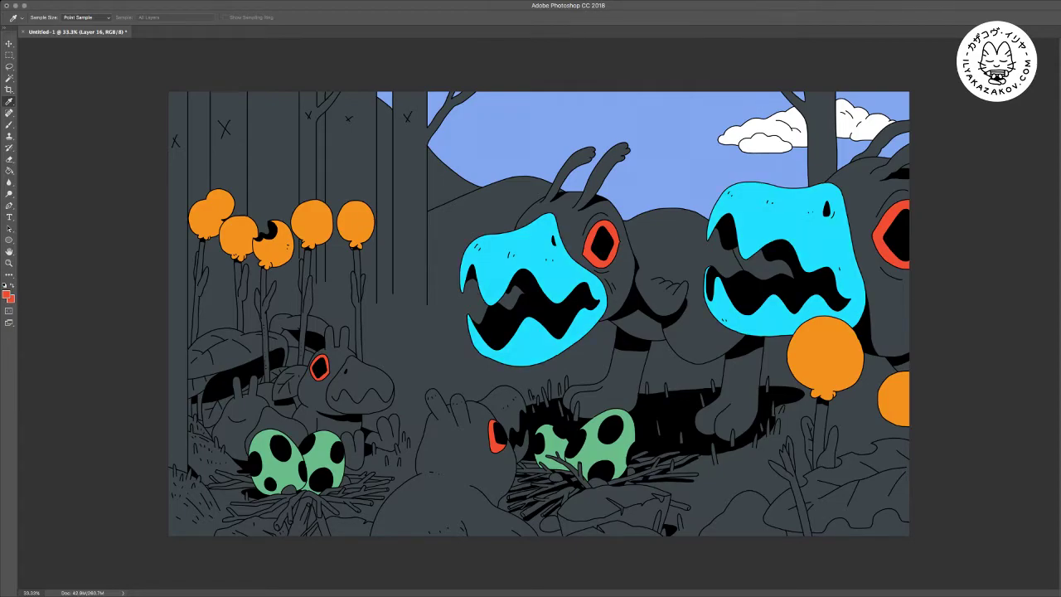
key(m)
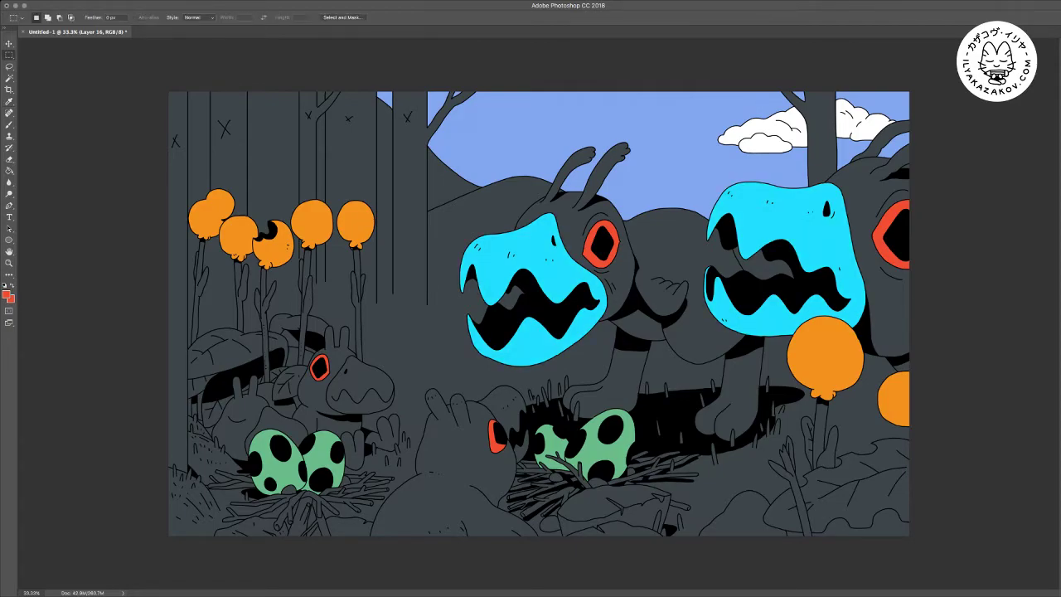
key(i)
key(m)
key(i)
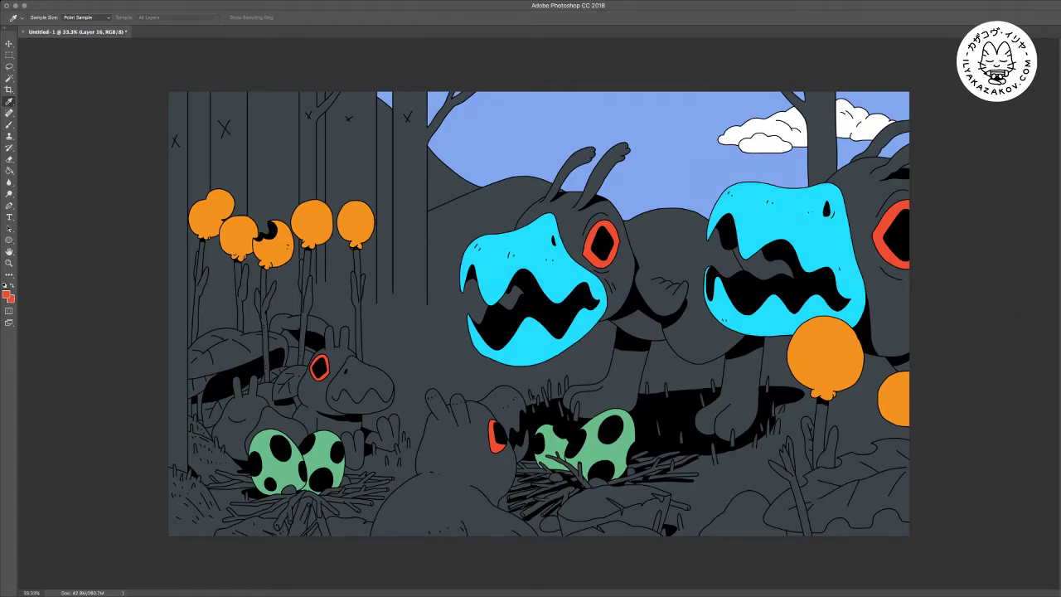
key(m)
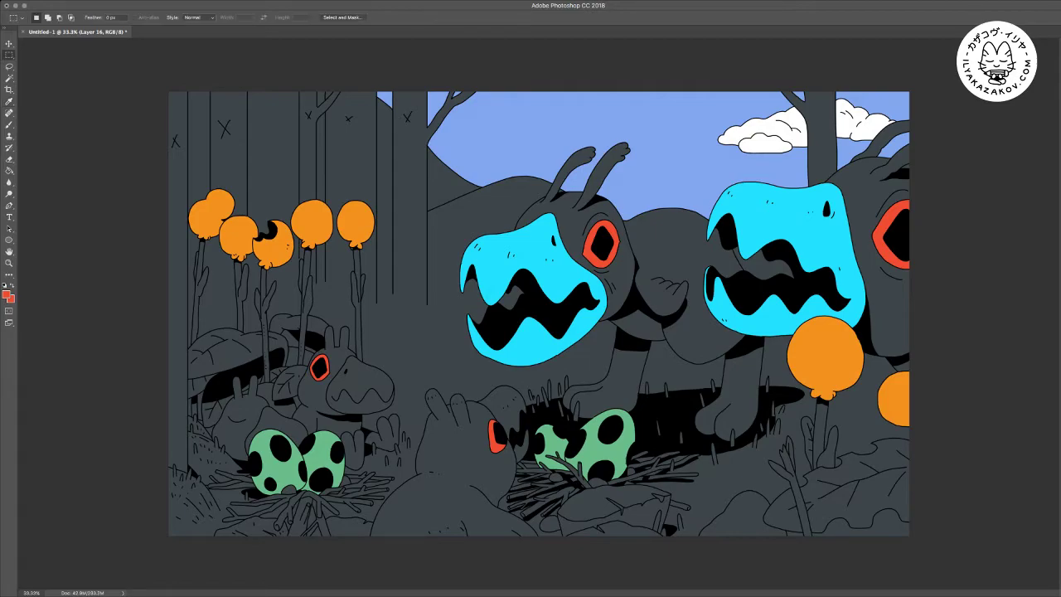
On a new layer, select the heads, antennae and bodies of both large creatures, leaving out the beaks, eyes and legs
key(w)
click(572, 217)
shift+click(671, 249)
shift+click(643, 326)
shift+click(864, 192)
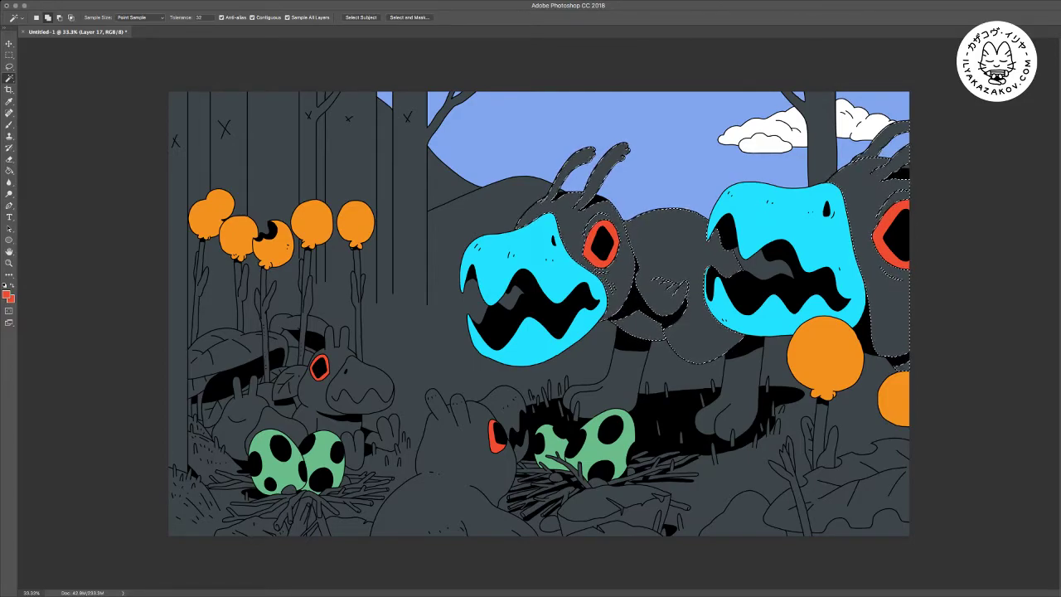
Fill the selected head and body areas with red, deselect and recolour them to dark maroon red
key(i)
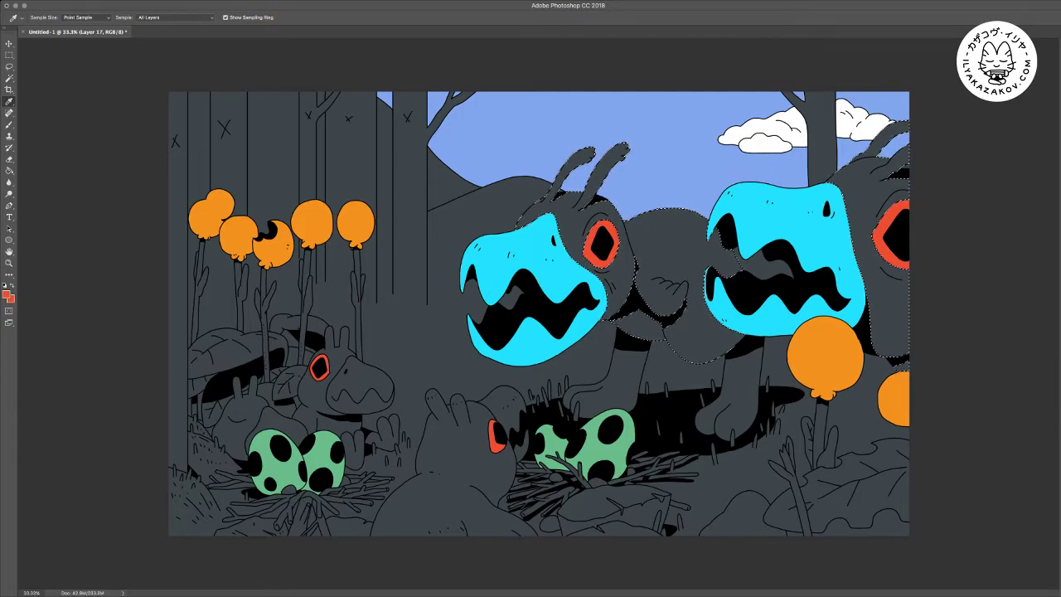
key(w)
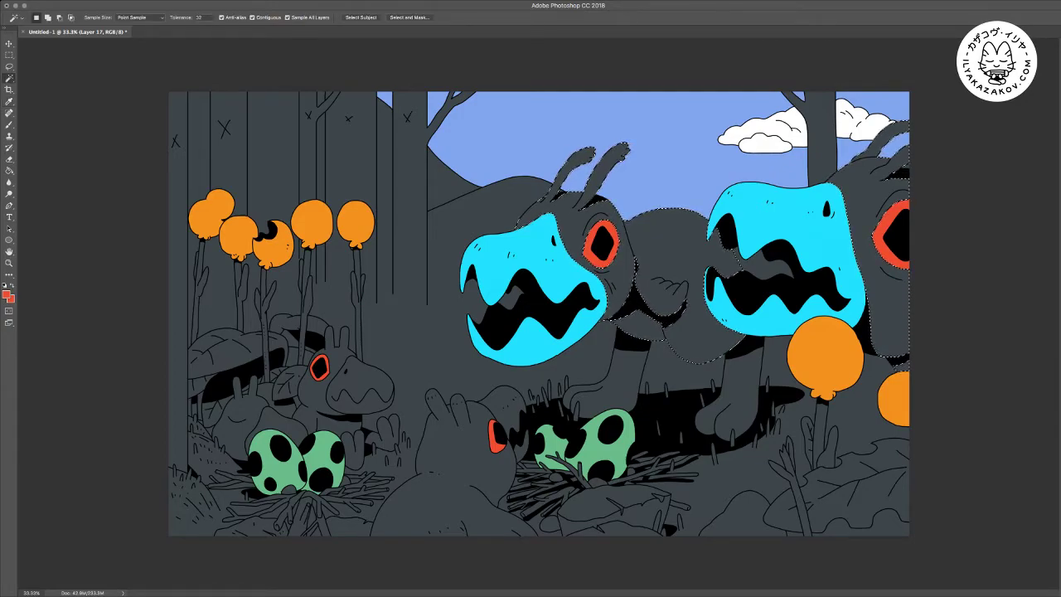
key(g)
click(670, 249)
key(m)
key(ctrl+d)
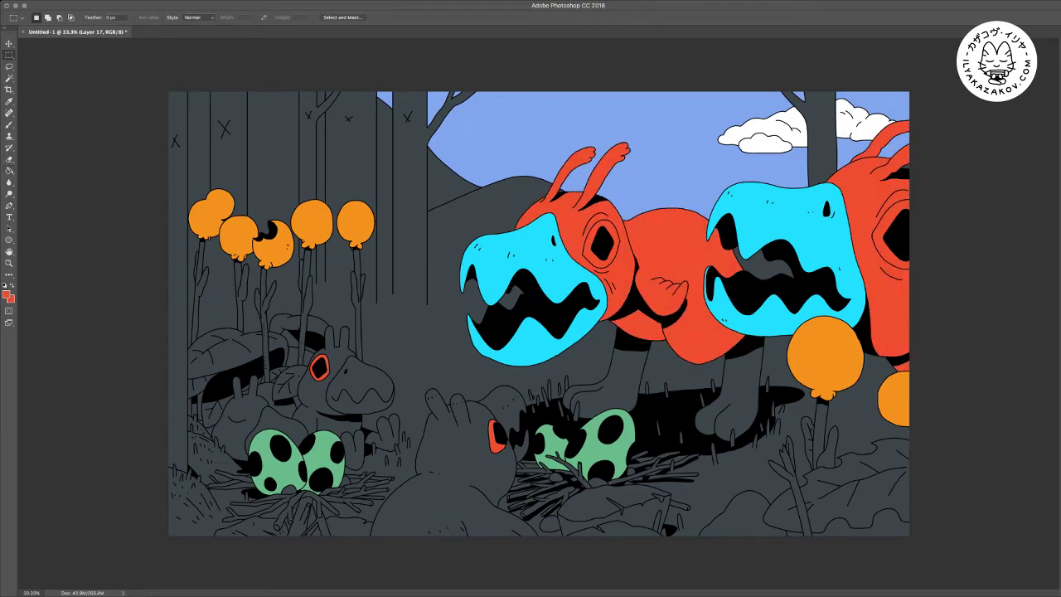
key(i)
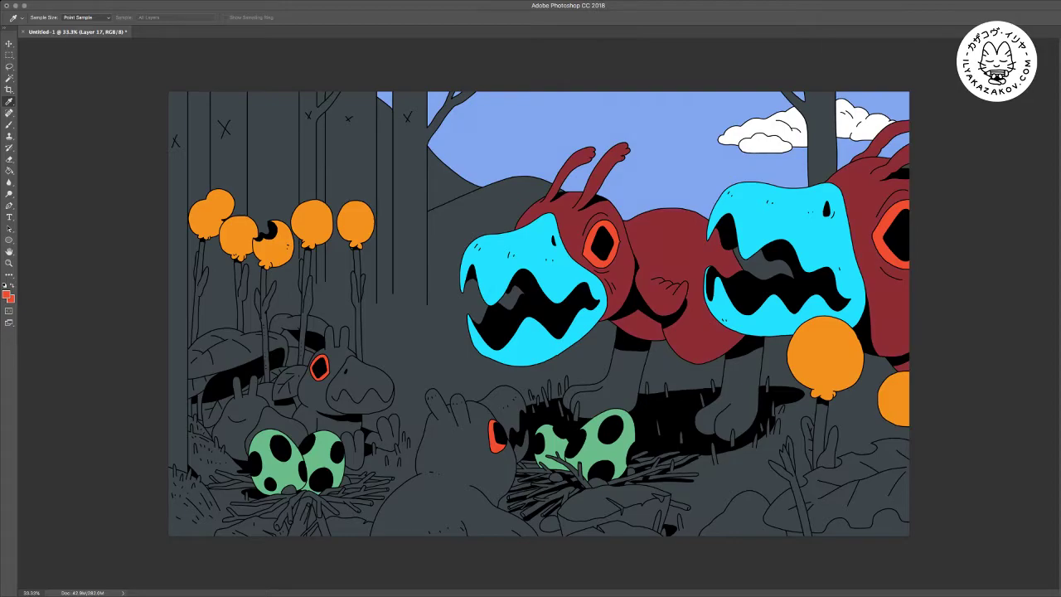
key(m)
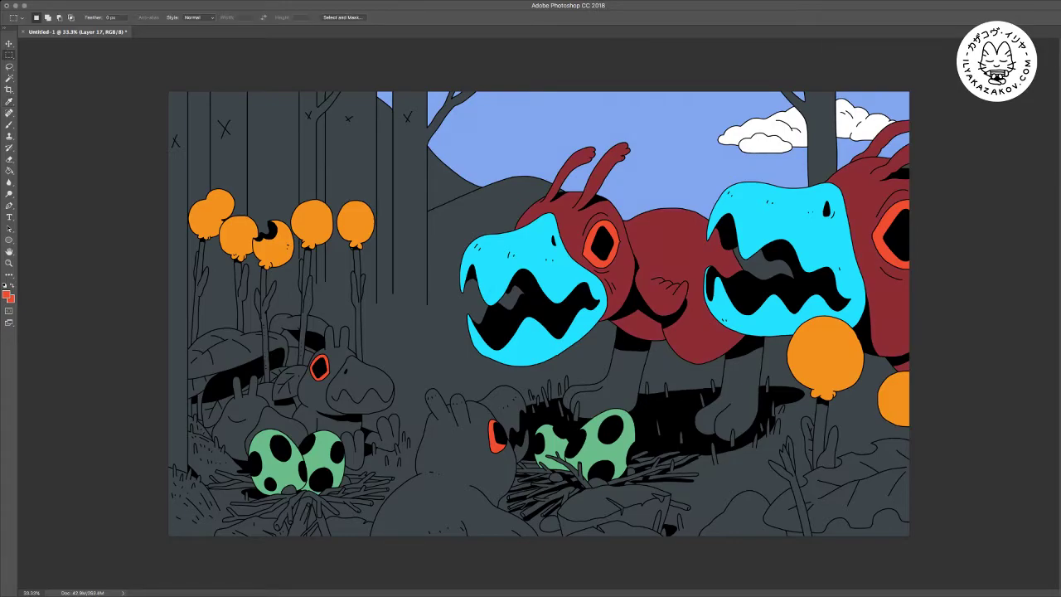
On a new layer, select the large creature's two legs, fill them with the round plants' orange and deselect
key(w)
shift+click(626, 388)
shift+click(740, 400)
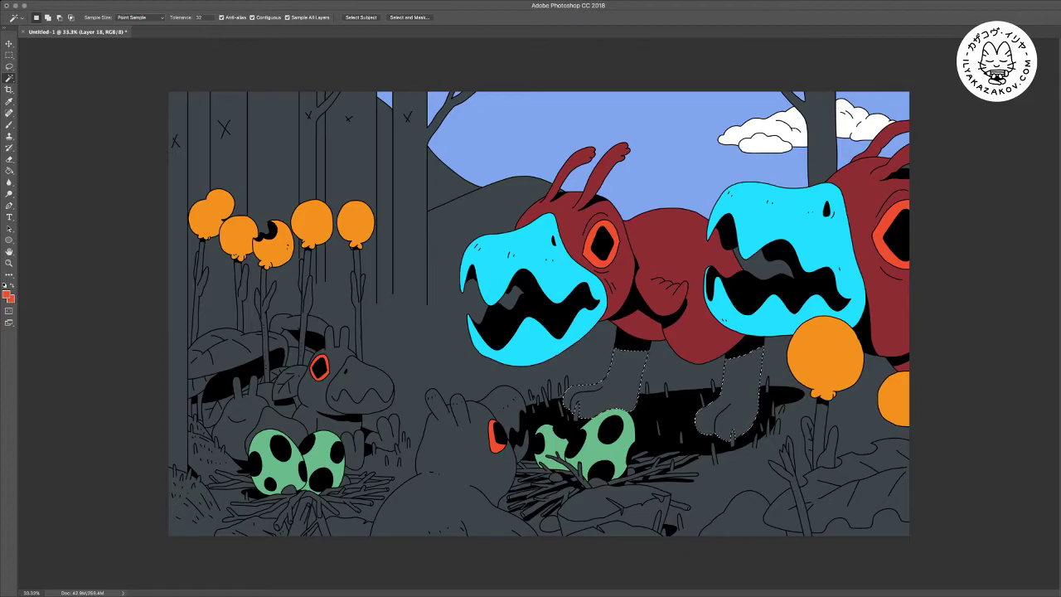
key(g)
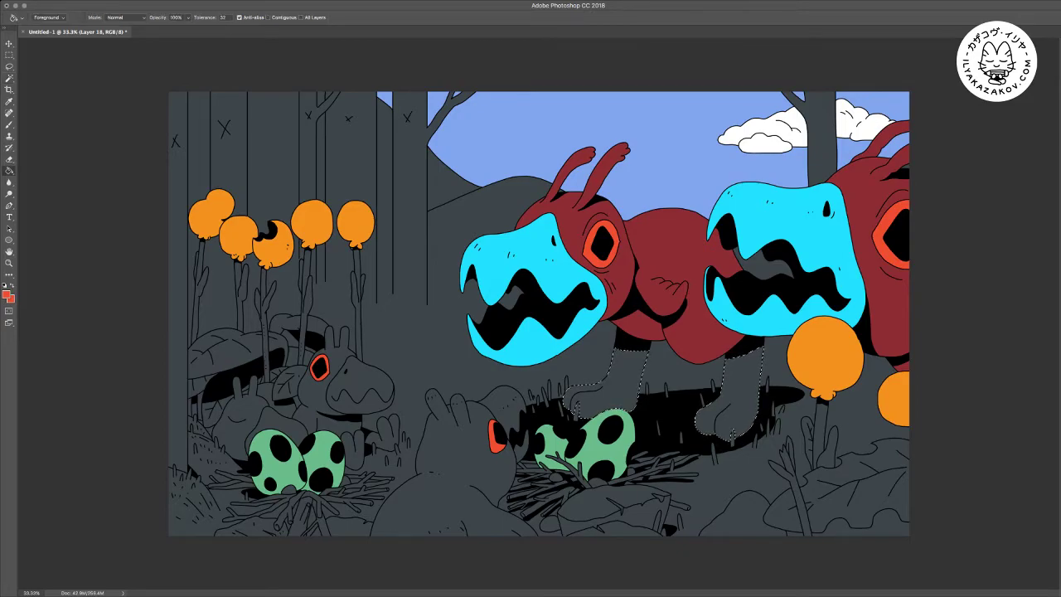
alt+click(823, 356)
key(alt+Delete)
key(ctrl+d)
key(m)
Try shifting the legs' hue through yellow and blue
key(i)
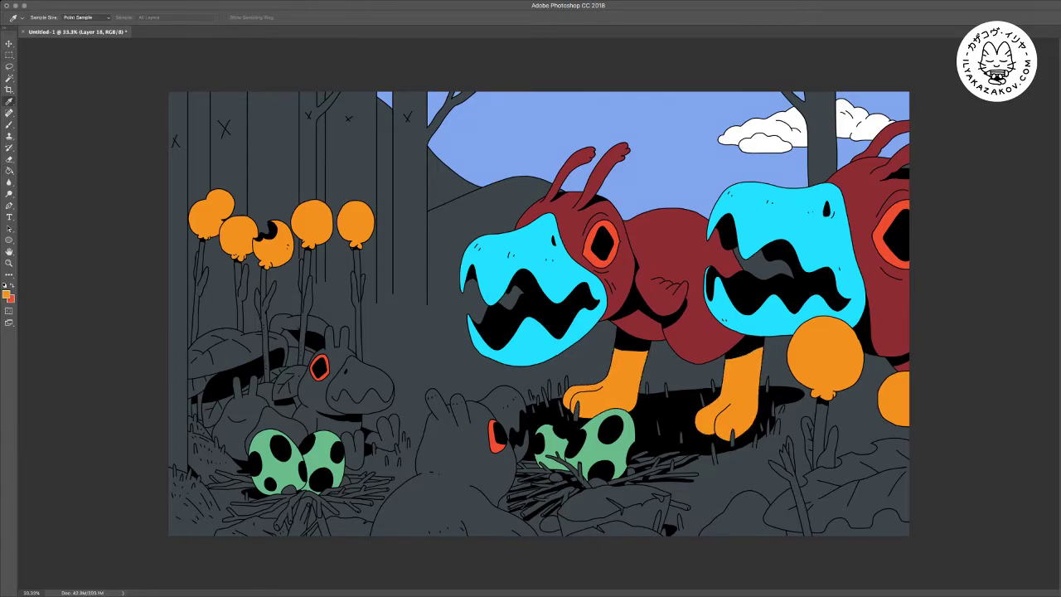
key(ctrl+z)
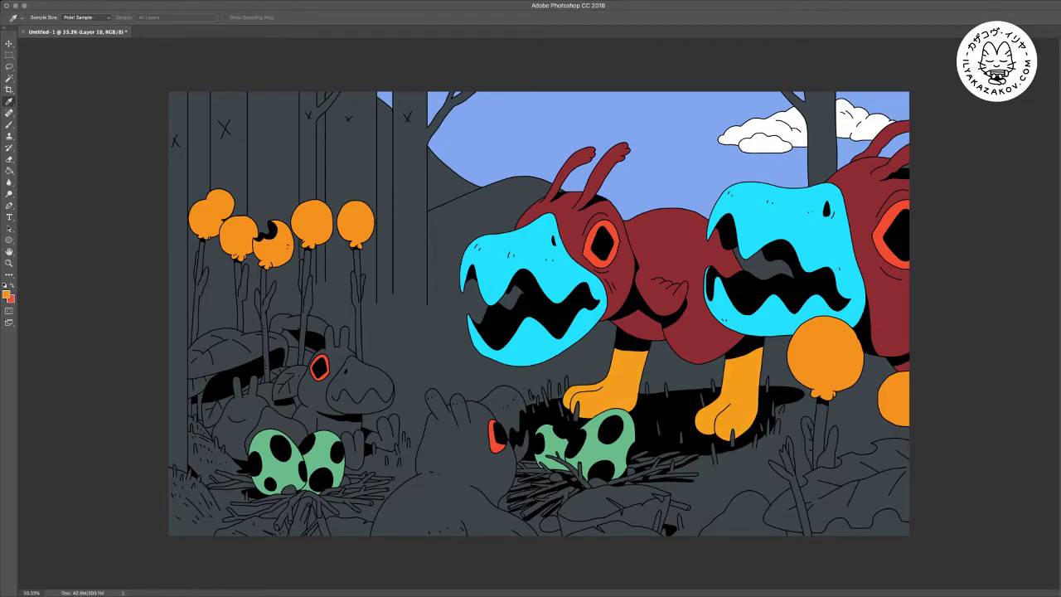
key(ctrl+z)
key(ctrl+shift+z)
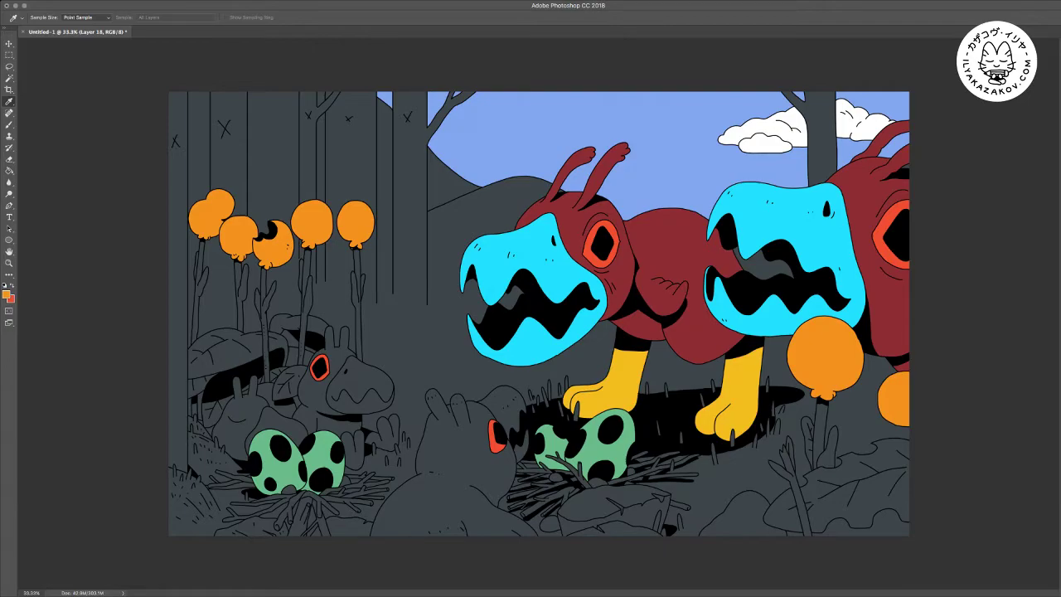
key(ctrl+shift+z)
key(ctrl+shift+z)
key(ctrl+shift+z)
key(ctrl+shift+z)
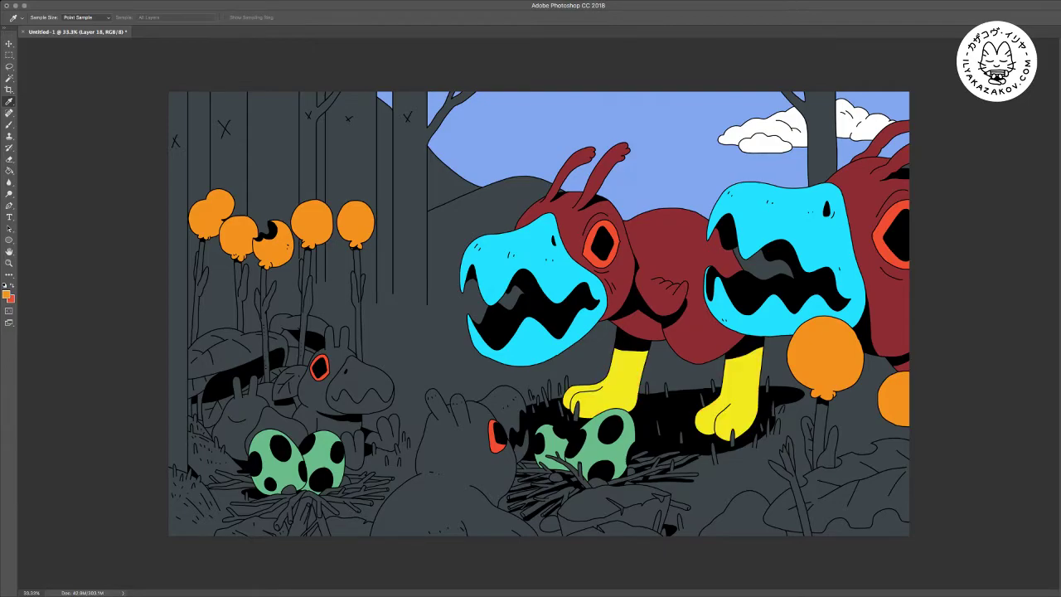
key(ctrl+shift+z)
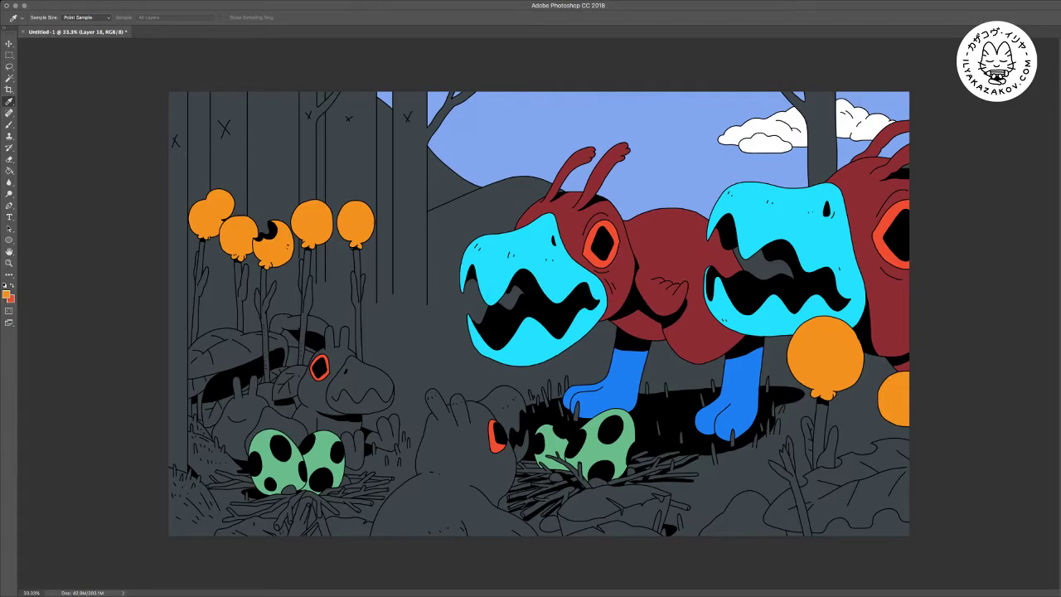
key(ctrl+shift+z)
key(m)
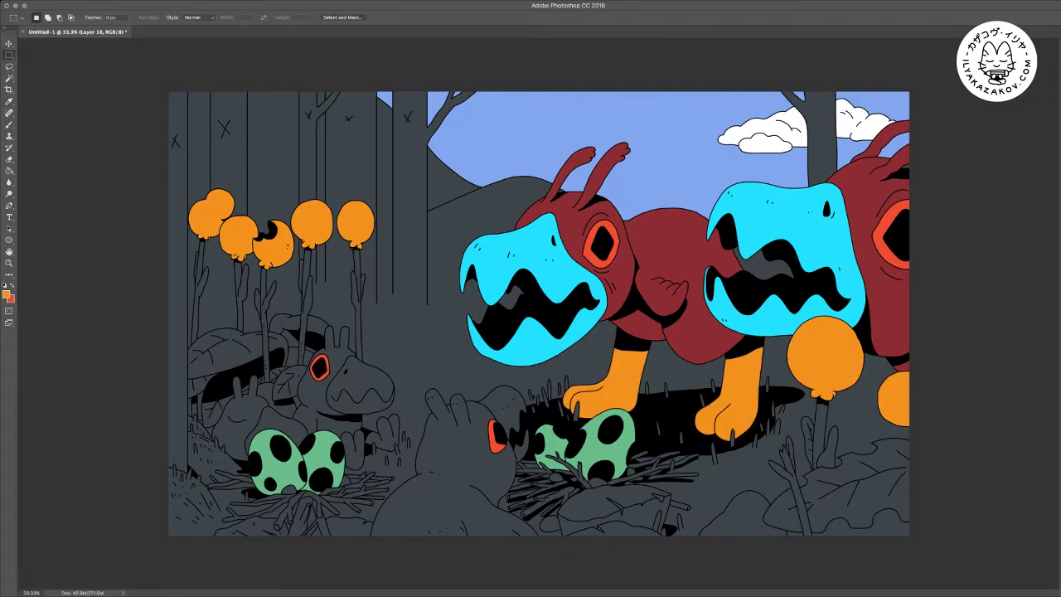
Apply a colour overlay to the legs layer, using the bright cyan sampled from the beak
key(h)
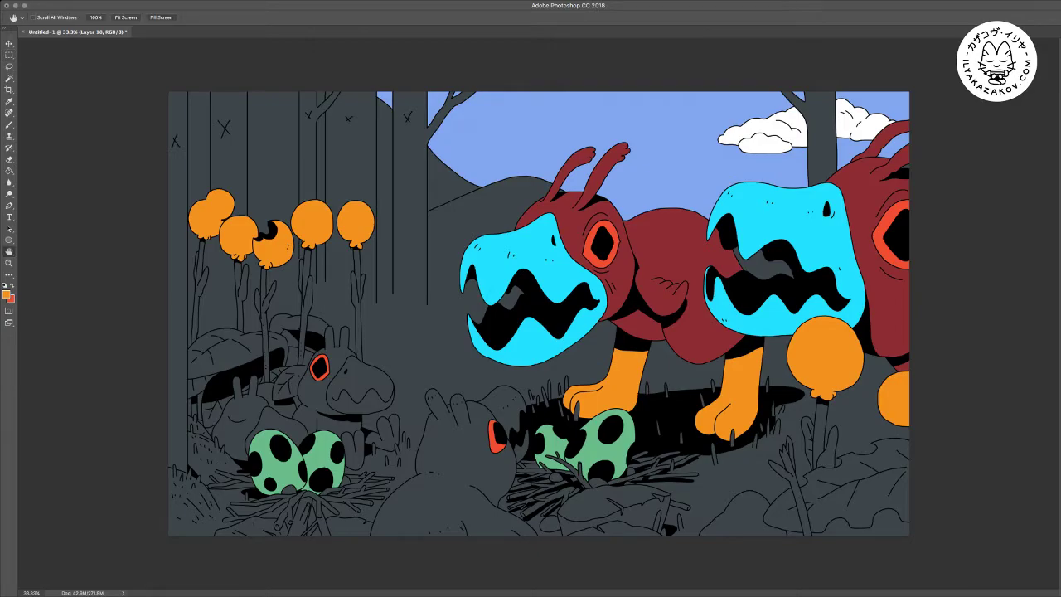
key(super+z)
key(i)
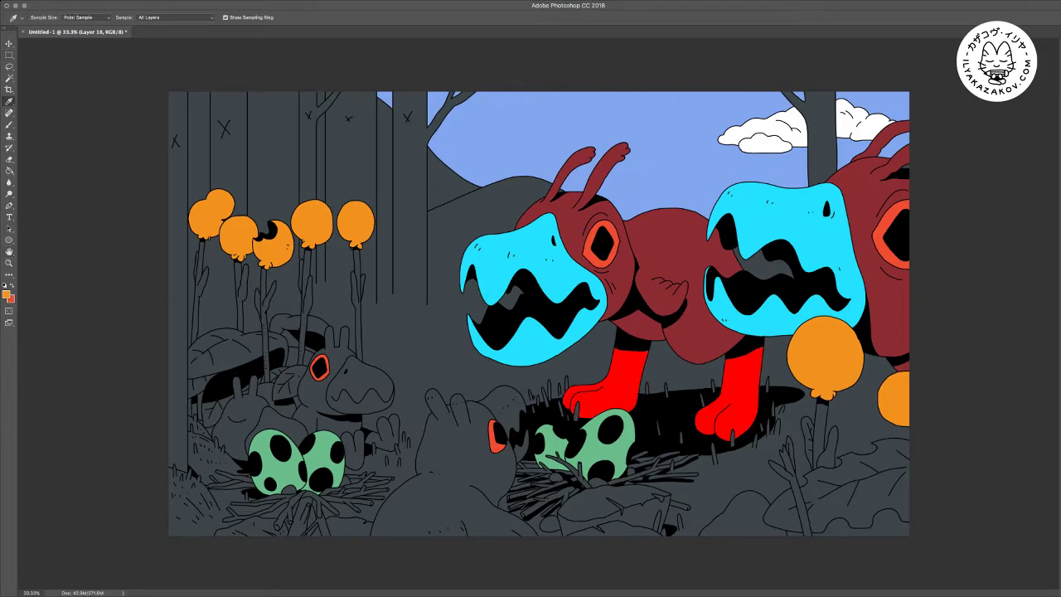
click(535, 253)
key(m)
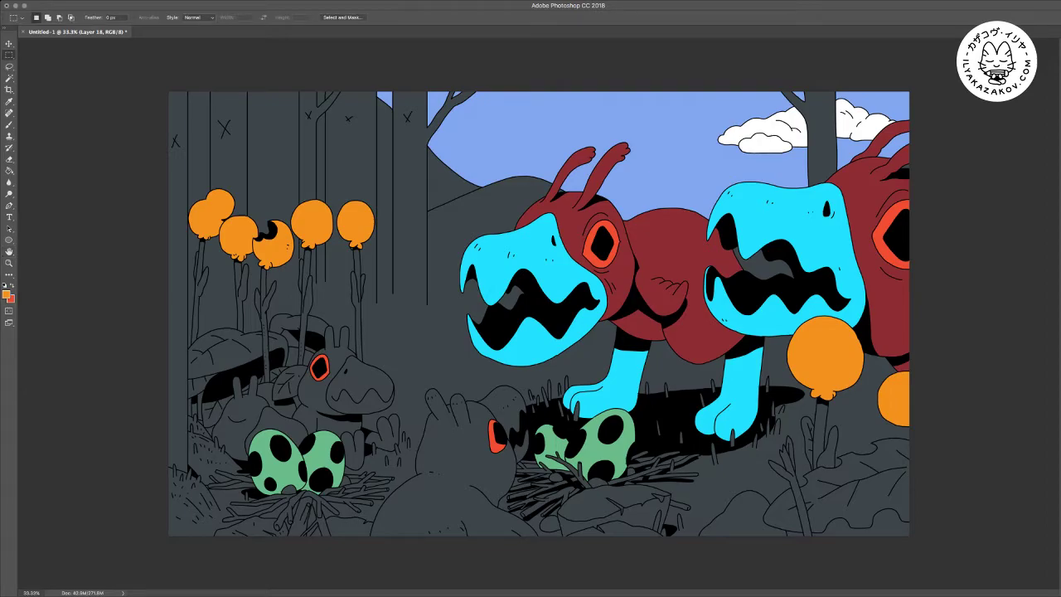
Try shifting the cyan legs towards mint green and turquoise
key(i)
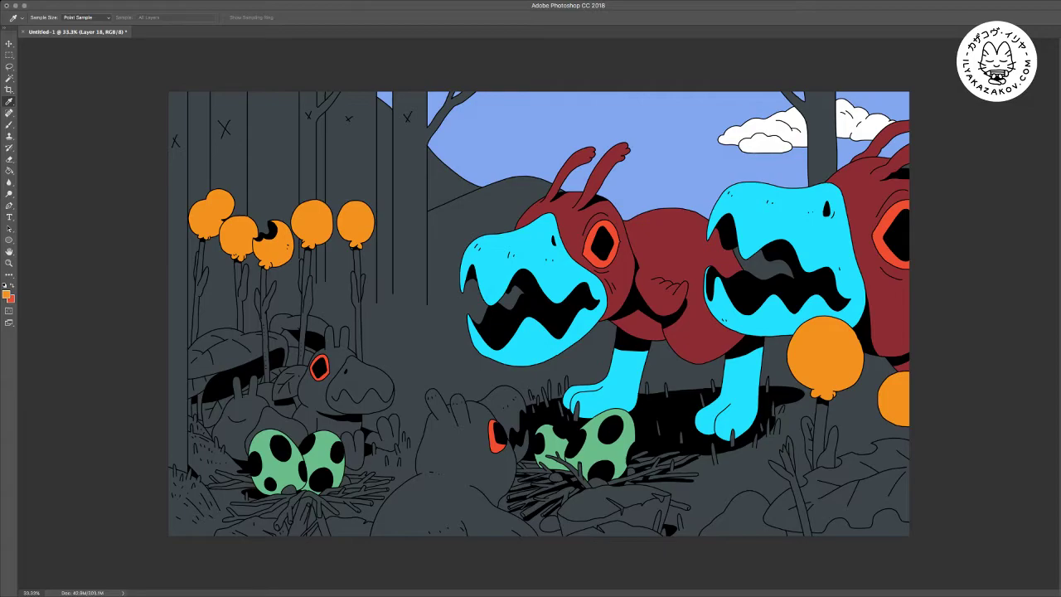
key(alt+BackSpace)
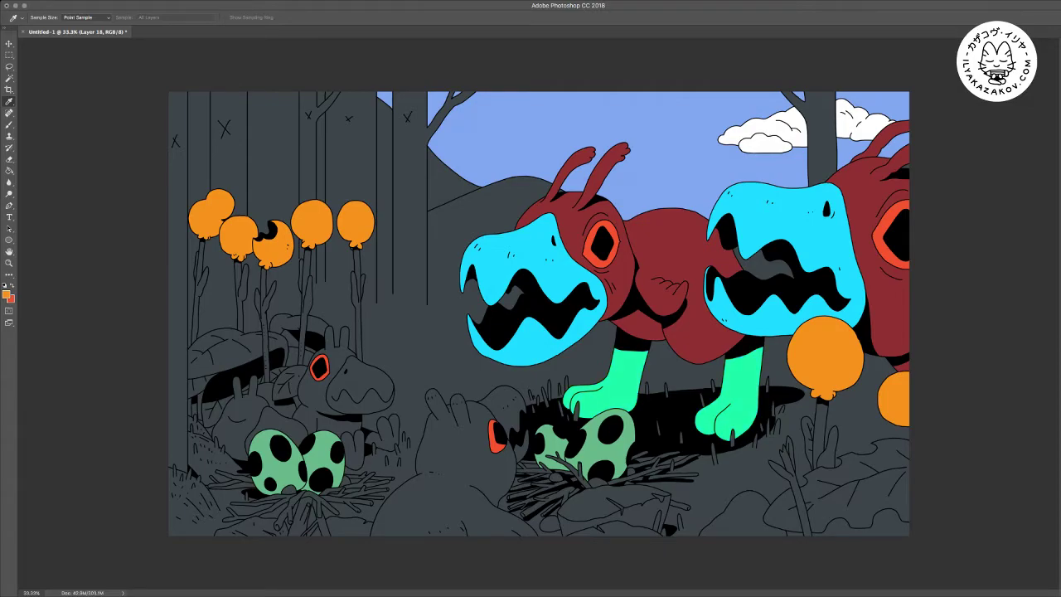
key(super+z)
key(super+z)
key(super+z)
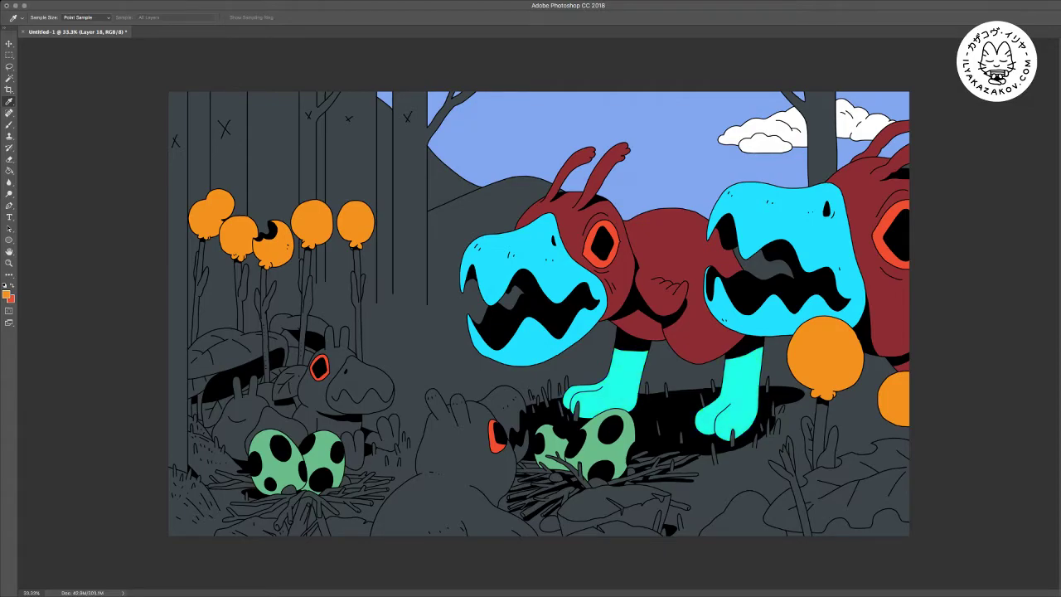
key(super+z)
key(m)
key(super+z)
key(super+z)
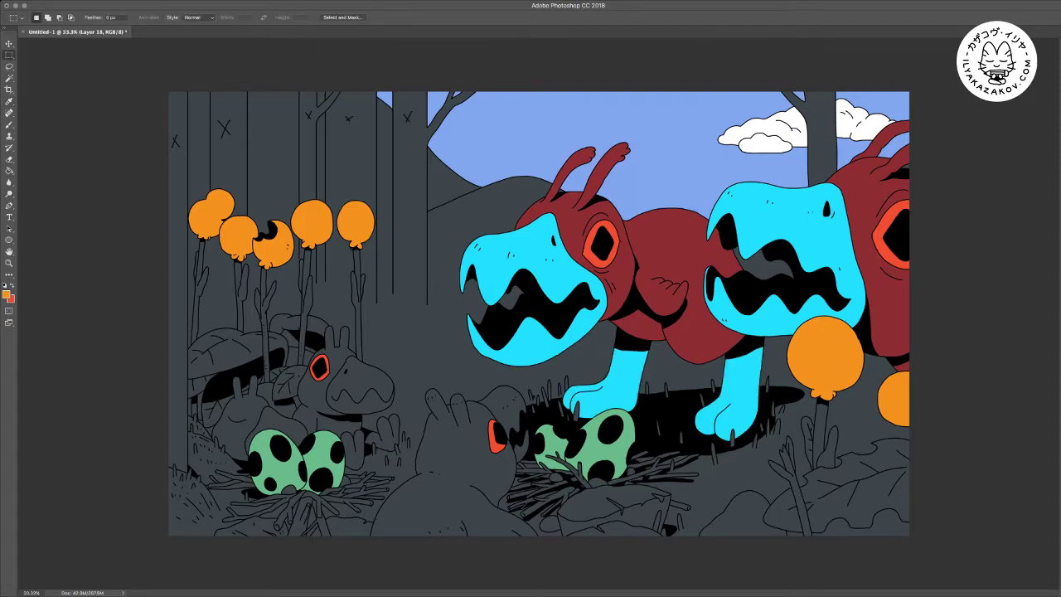
Select the large creatures' body layer and try shifting its maroon towards a brownish red
key(v)
click(678, 248)
key(i)
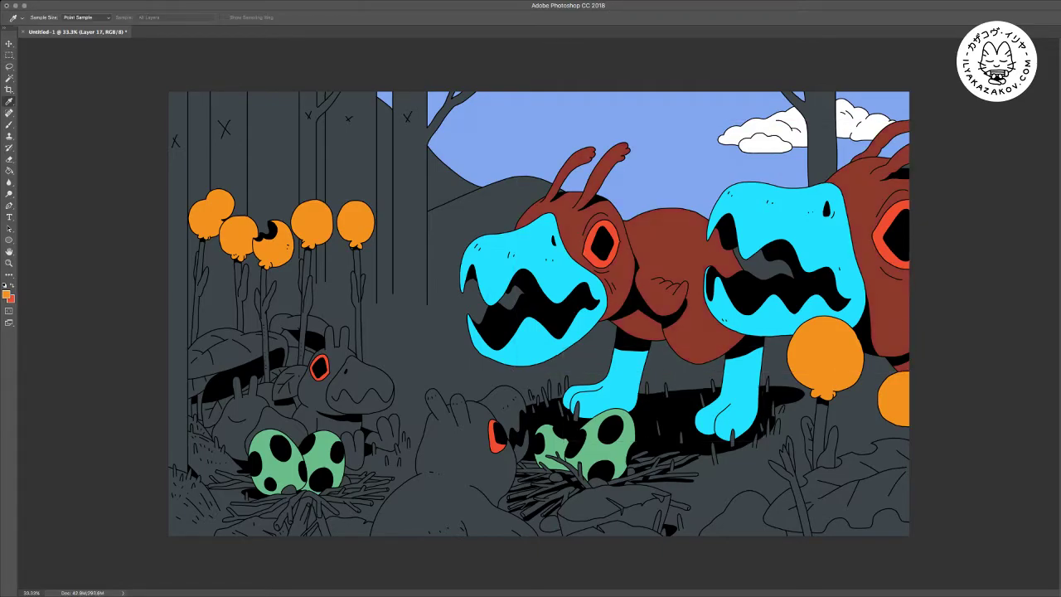
key(v)
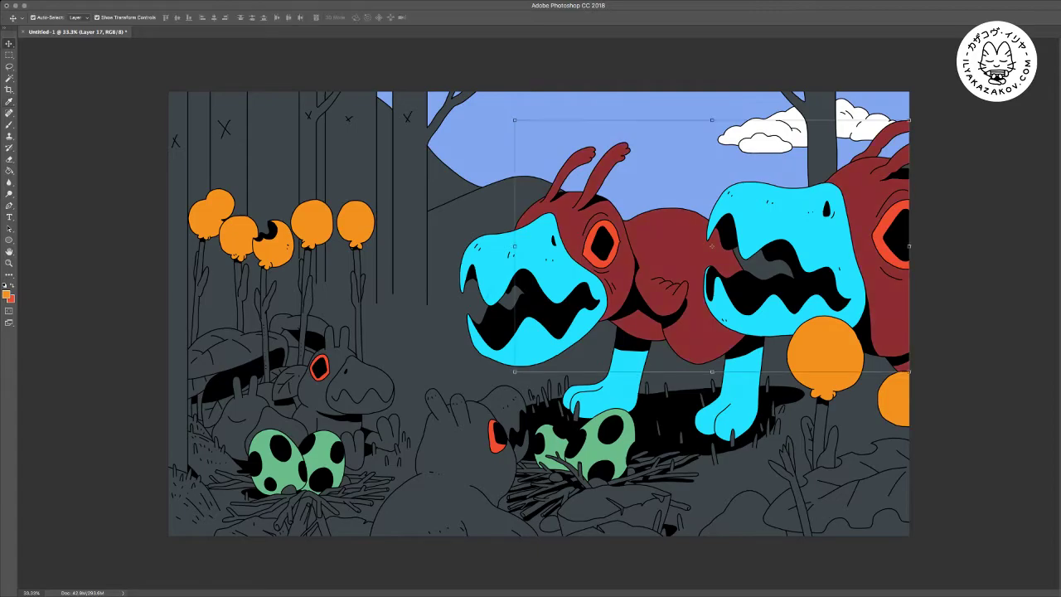
Select the legs layer and lower its opacity to mute the cyan to a dark teal
click(741, 385)
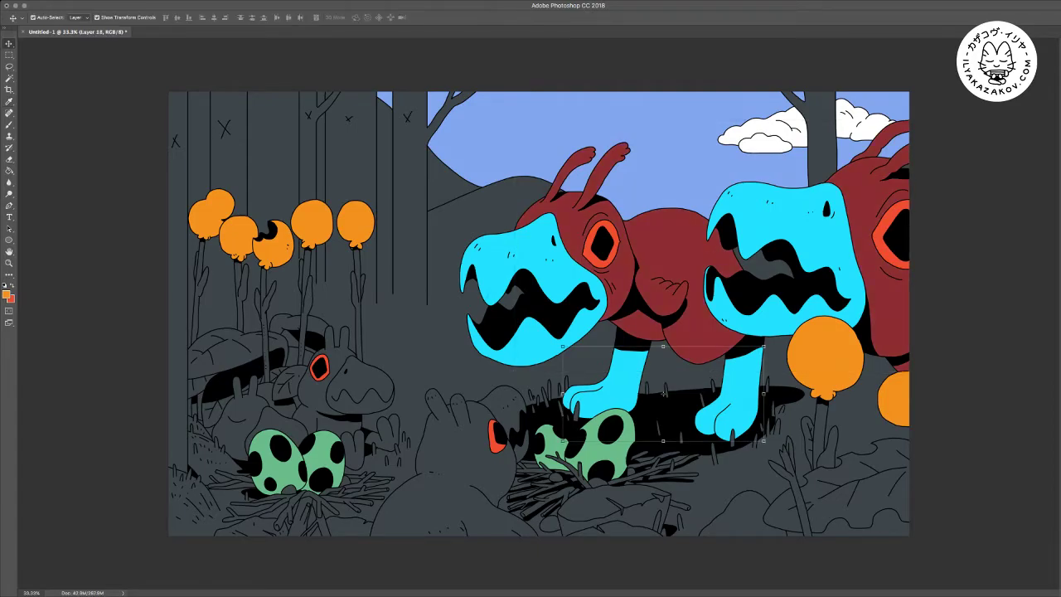
key(6)
key(ctrl+bracketright)
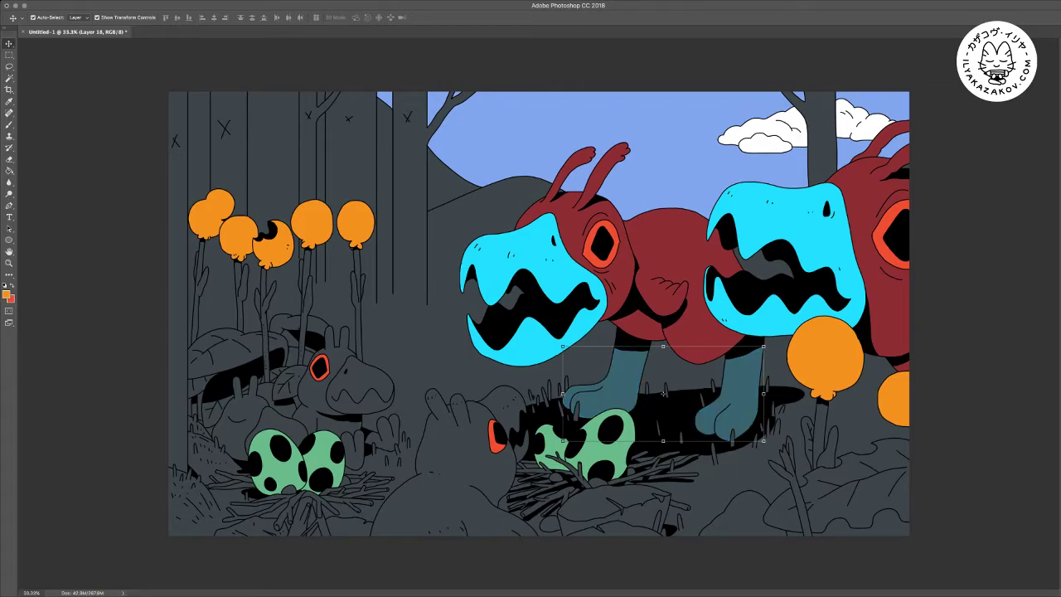
Move the large creature's legs layer one position down in the layer stack and deselect it
key(ctrl+bracketleft)
key(ctrl+bracketleft)
key(ctrl+bracketright)
click(953, 414)
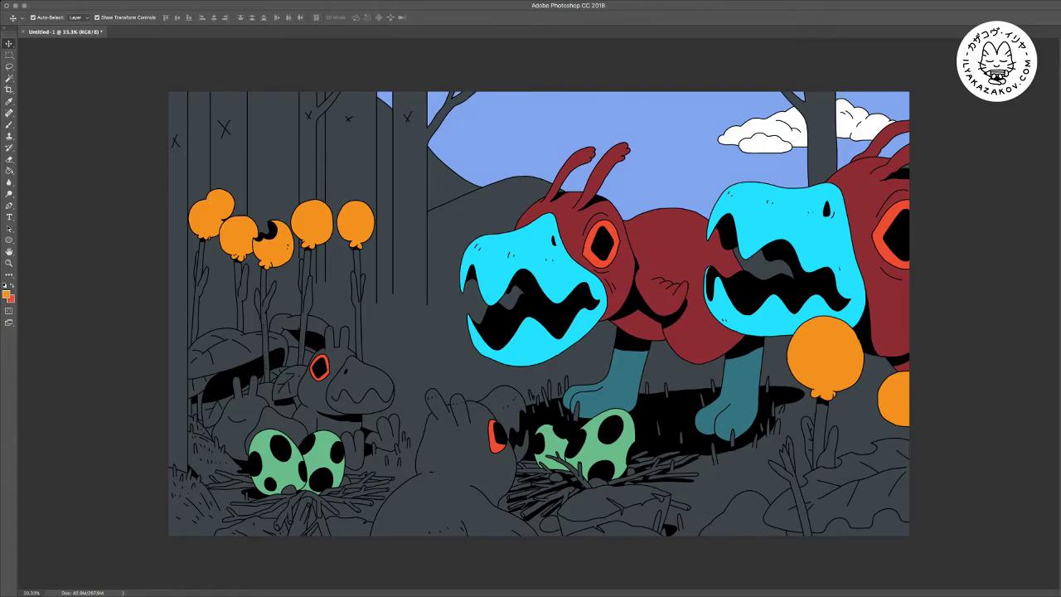
Select the spotted eggs layer and brighten its green, shifting it to a vivid mint turquoise
click(612, 449)
key(ctrl+e)
key(super+equal)
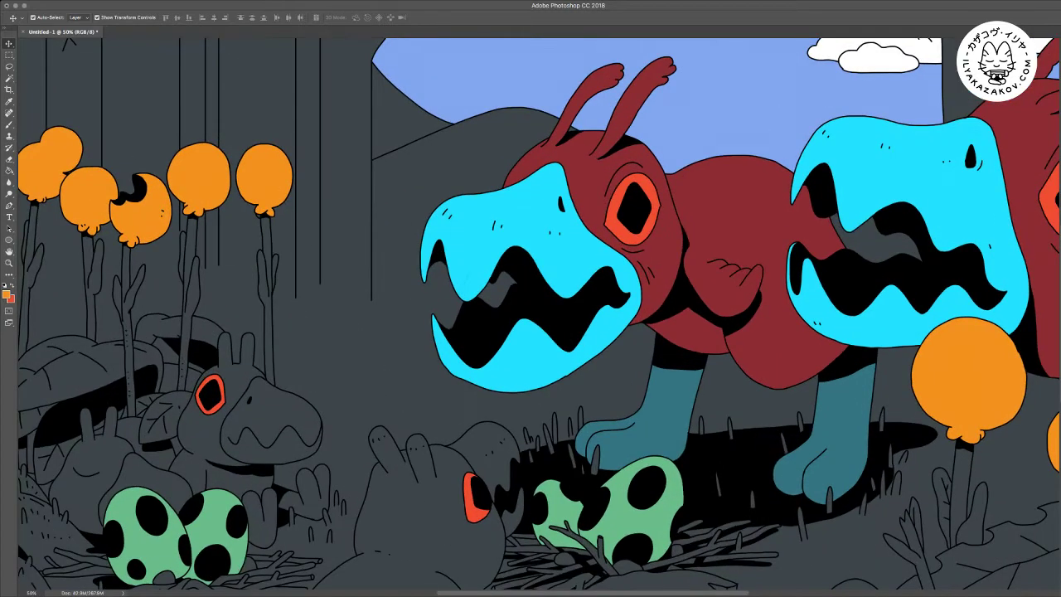
key(super+minus)
key(super+minus)
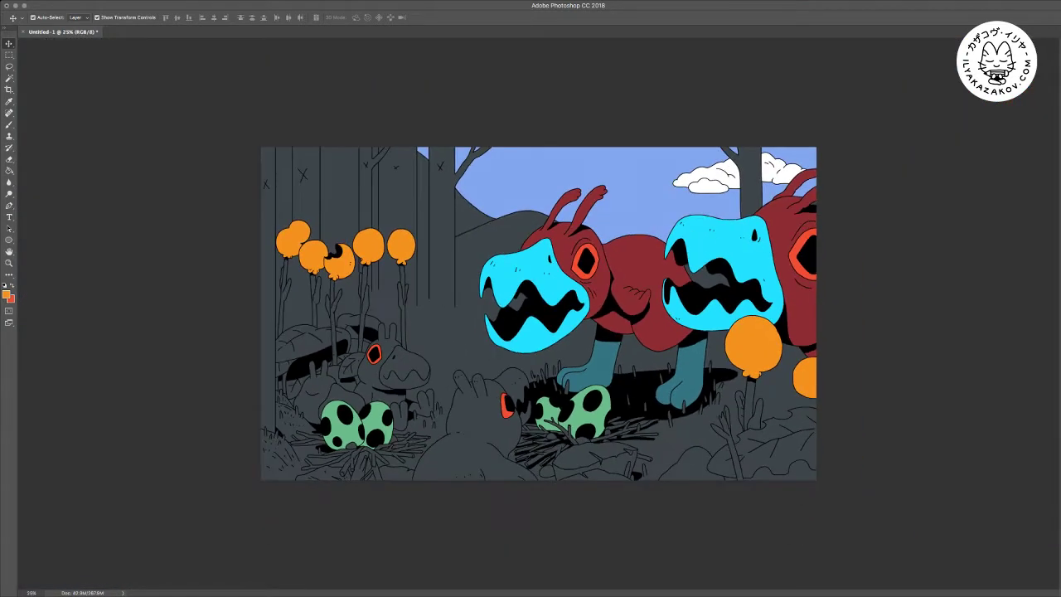
click(599, 416)
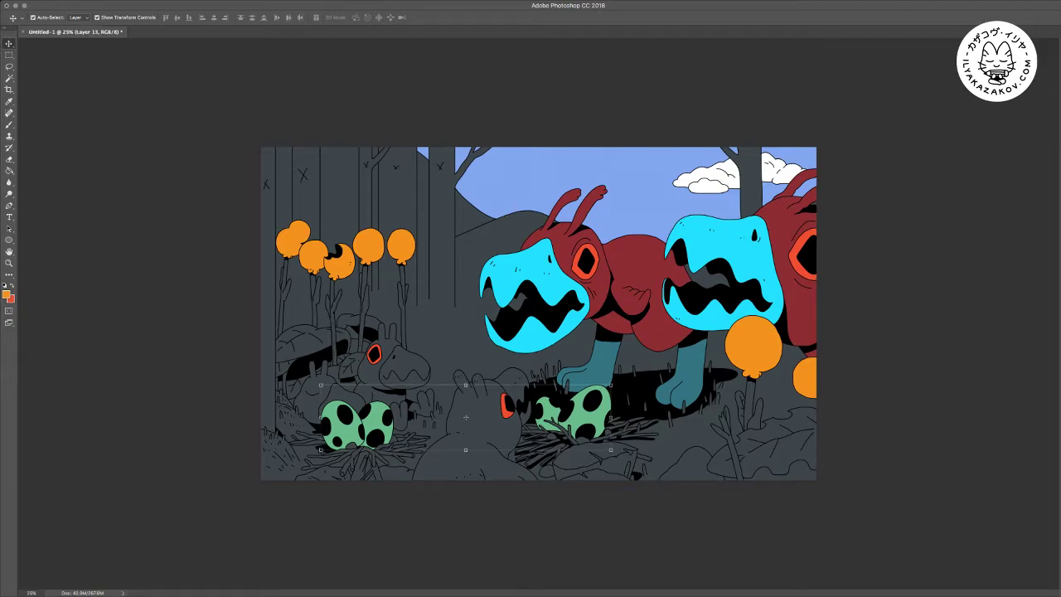
key(i)
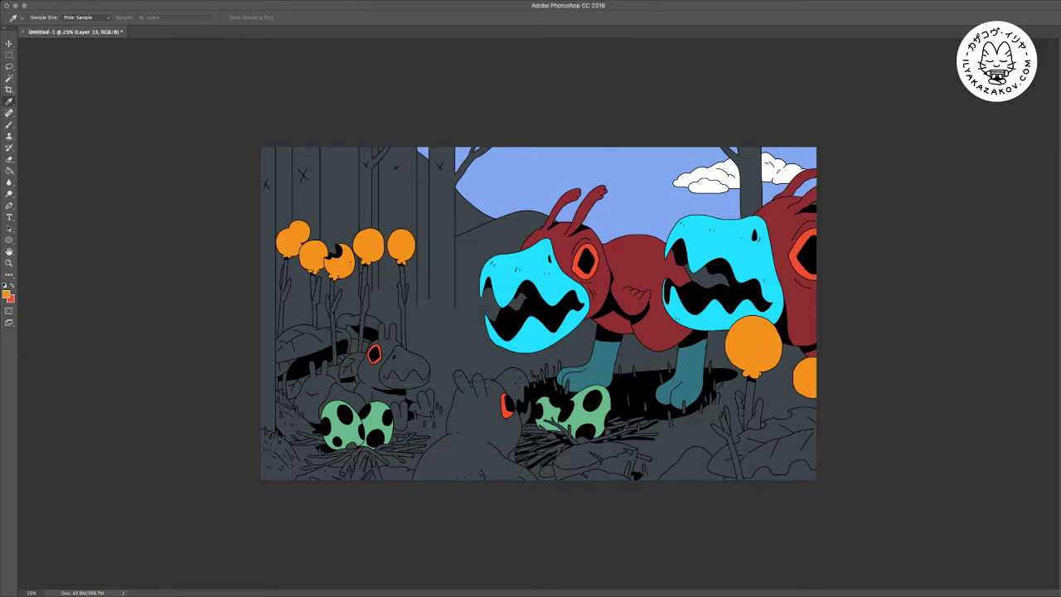
key(0)
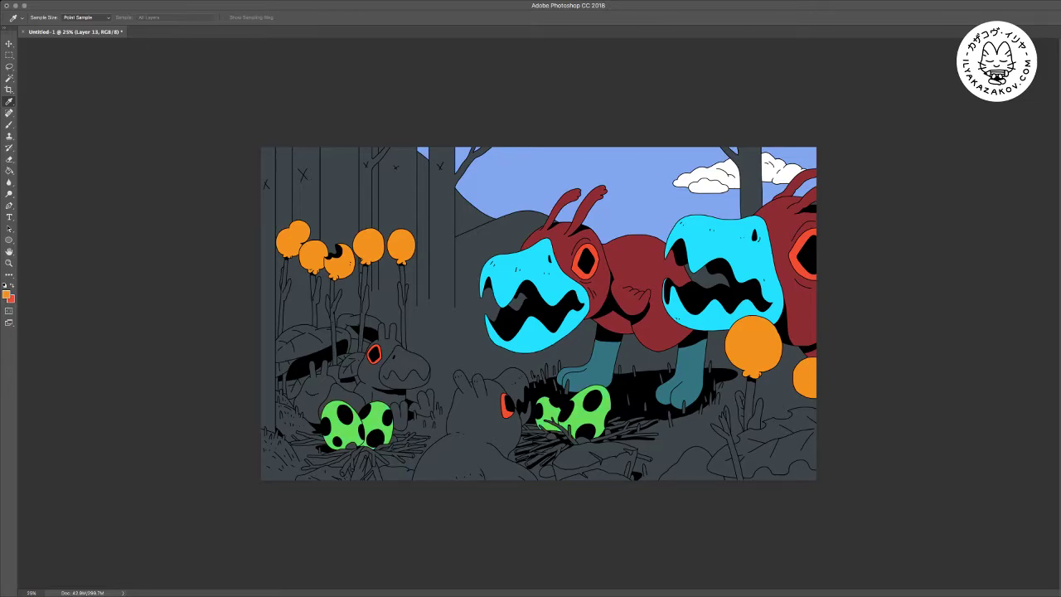
key(ctrl+z)
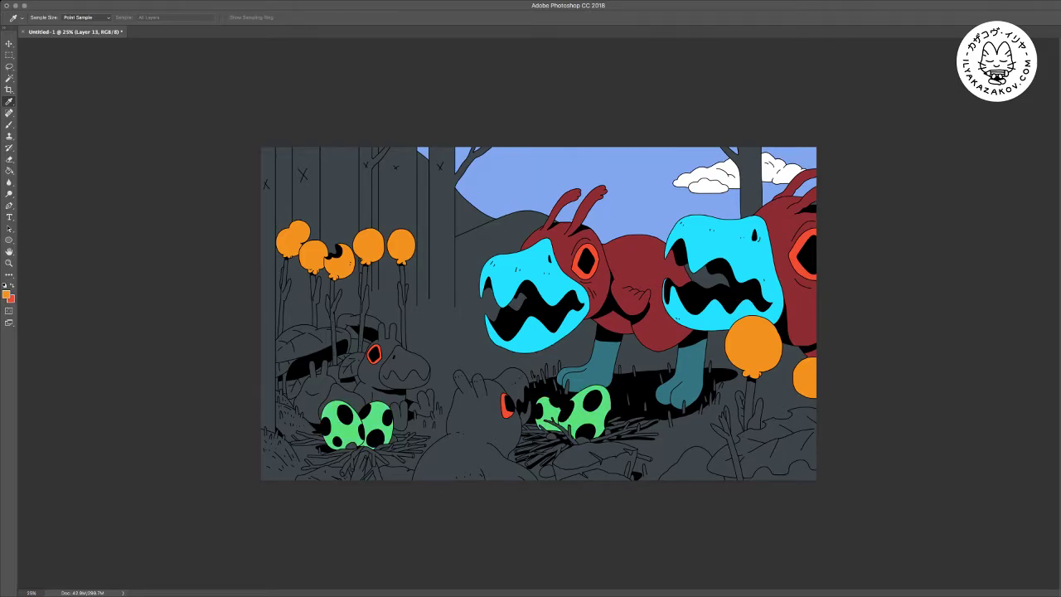
key(v)
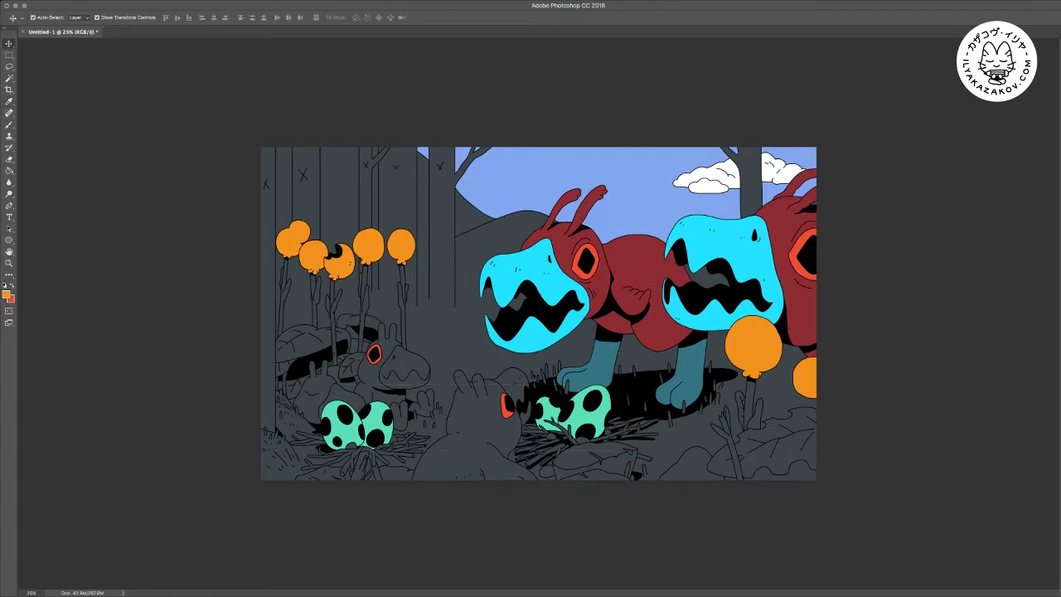
click(464, 332)
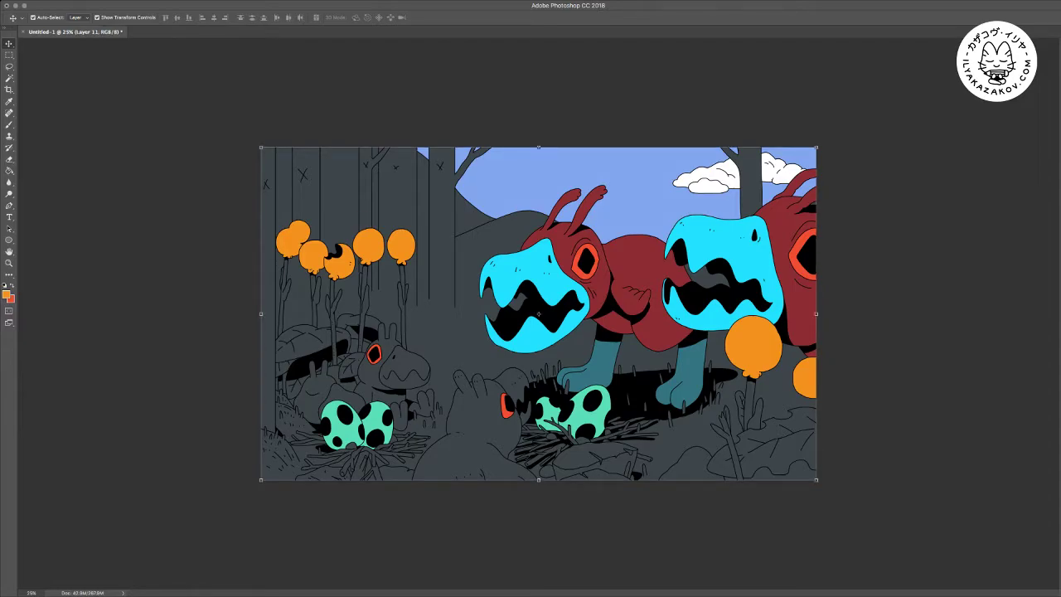
key(Return)
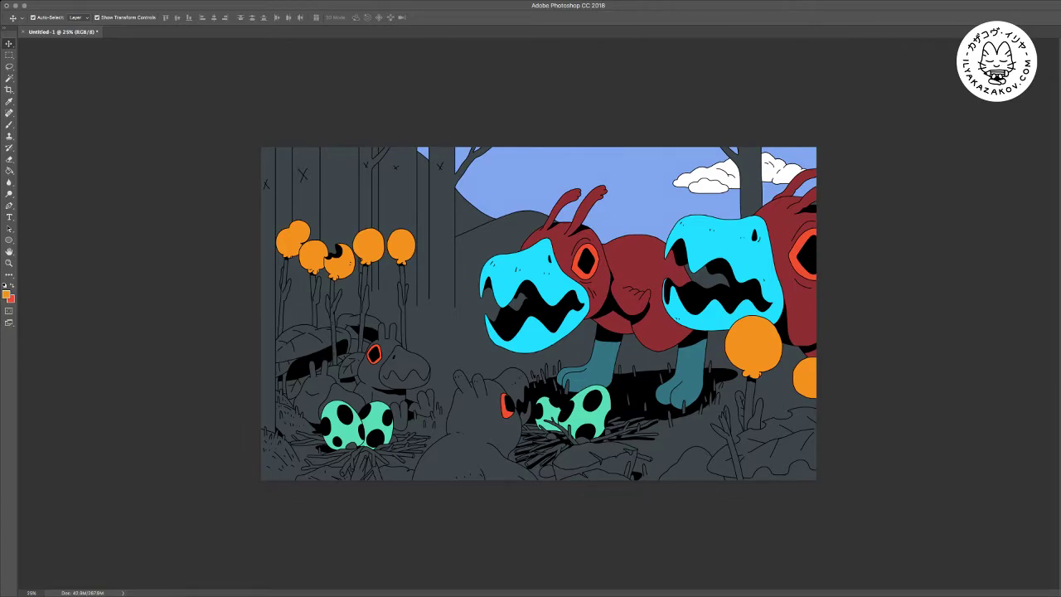
On the outline layer, brush small black specks onto the five round orange plants in front of the tree trunks, using sampled black
key(super+equal)
key(super+equal)
key(super+equal)
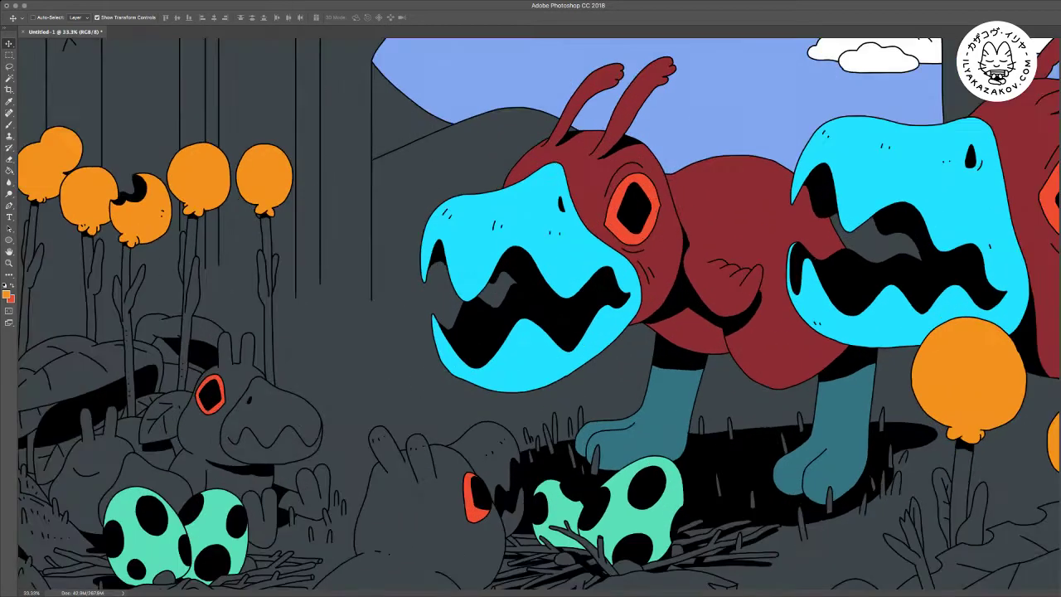
click(539, 312)
key(e)
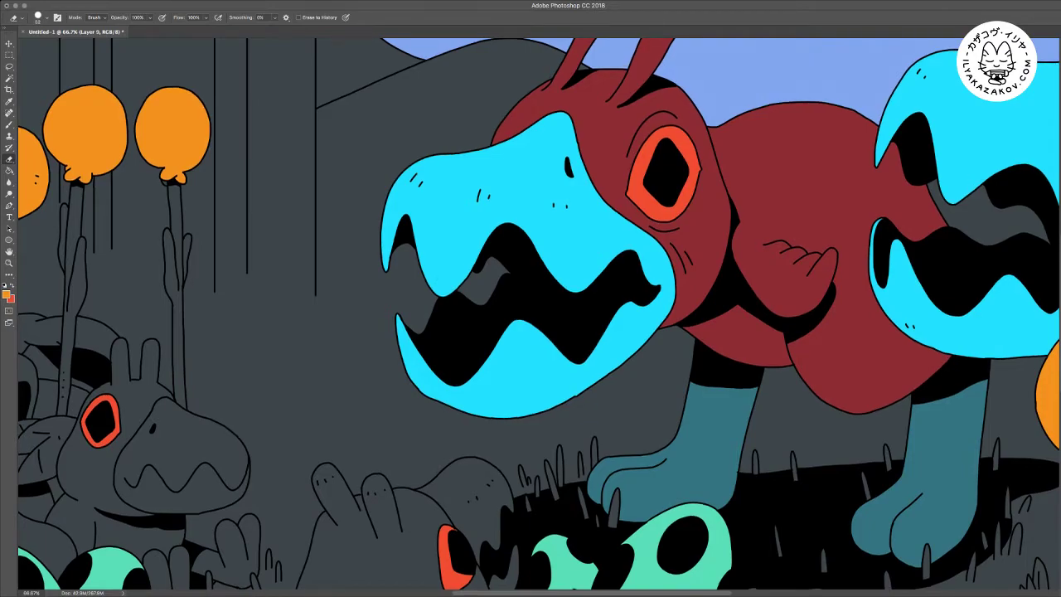
scroll(531, 315, down, 2)
key(v)
drag(548, 278, 975, 427)
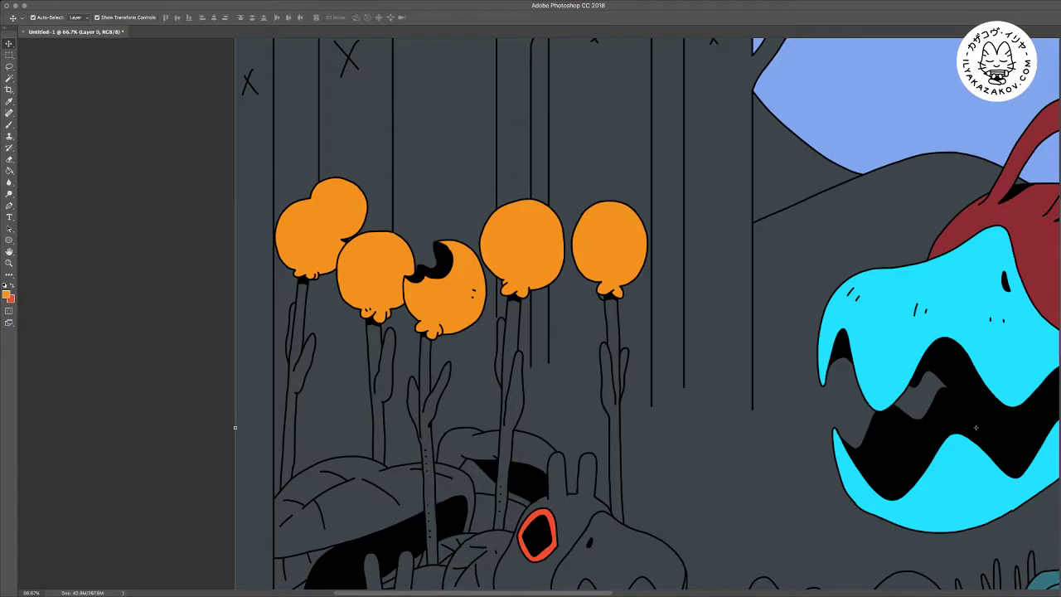
click(976, 428)
key(b)
alt+click(443, 261)
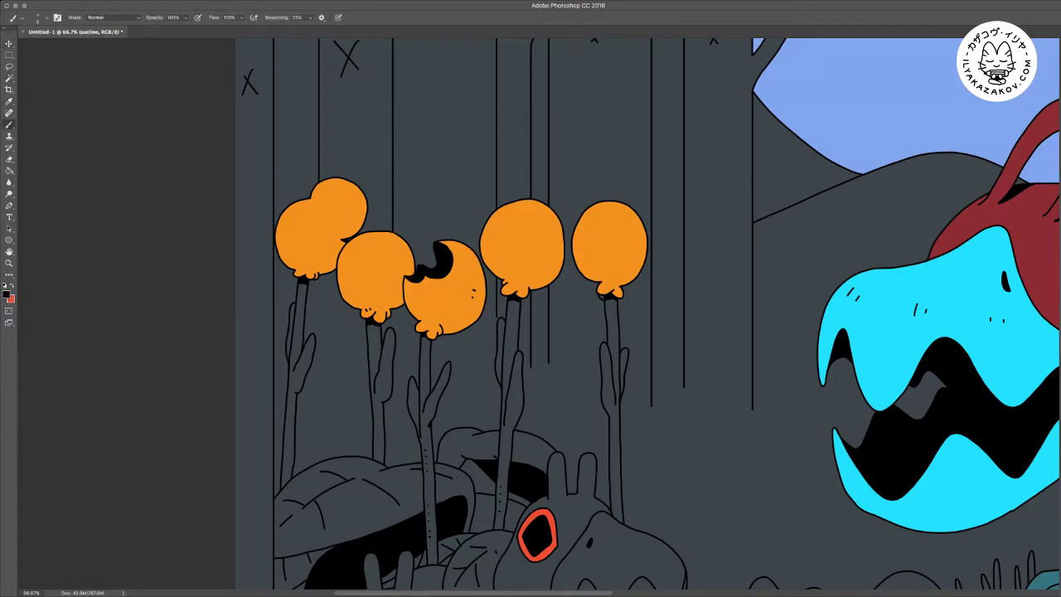
scroll(531, 298, up, 3)
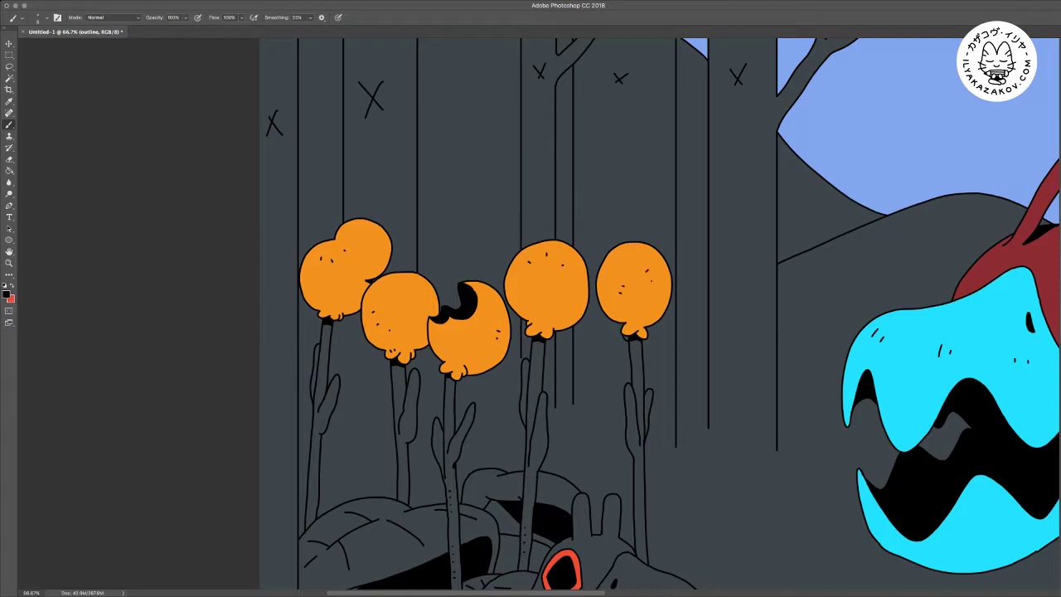
Draw a shadow contour beneath the log stub sticking out of the broken stump near the right nest
scroll(659, 313, down, 5)
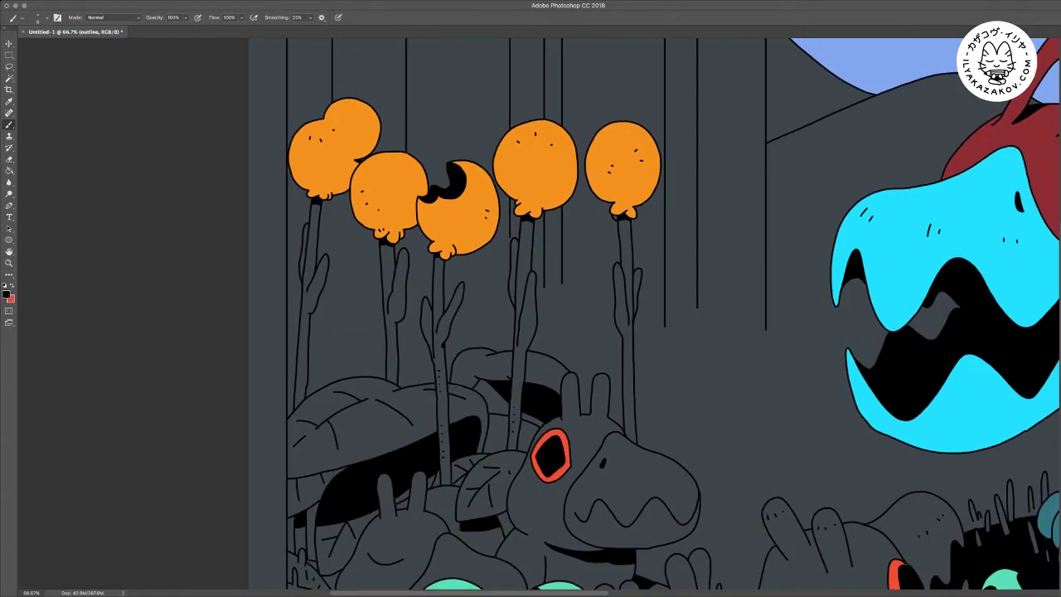
scroll(660, 313, down, 8)
scroll(660, 314, right, 5)
scroll(660, 313, left, 5)
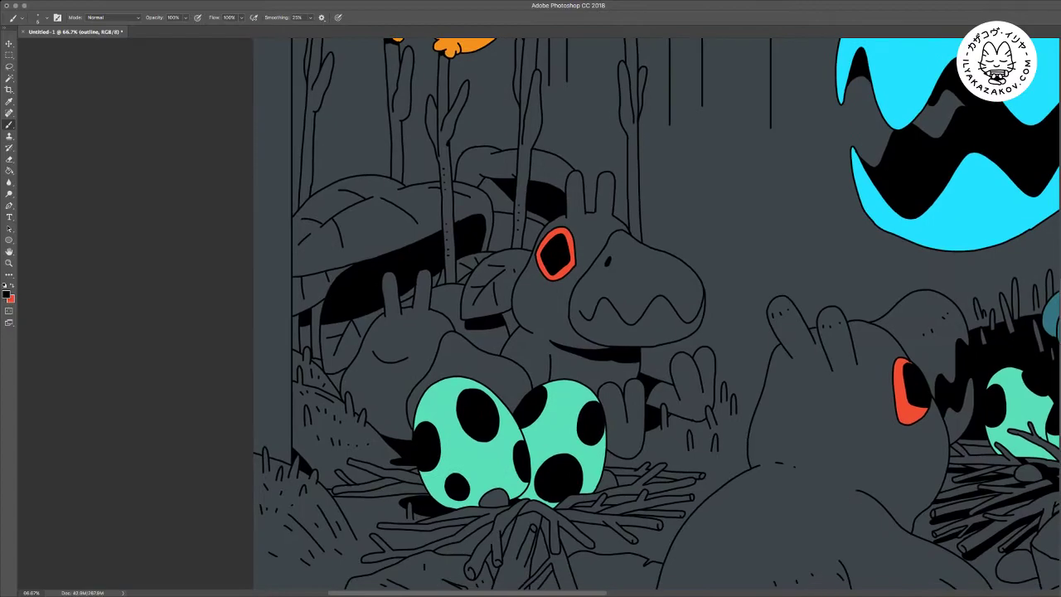
scroll(655, 315, right, 10)
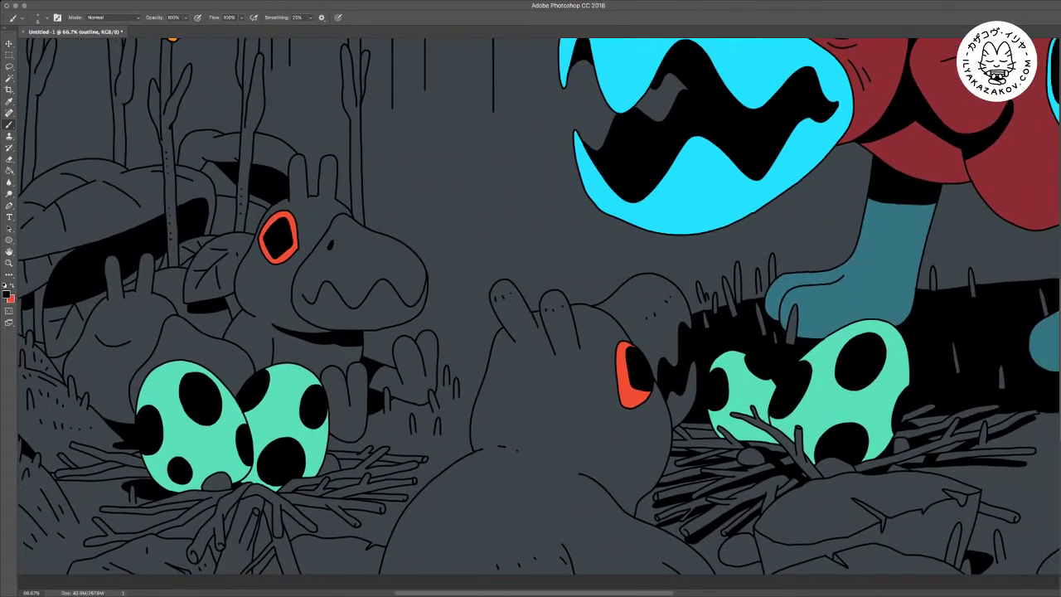
scroll(539, 314, right, 8)
scroll(539, 314, down, 3)
key(super+plus)
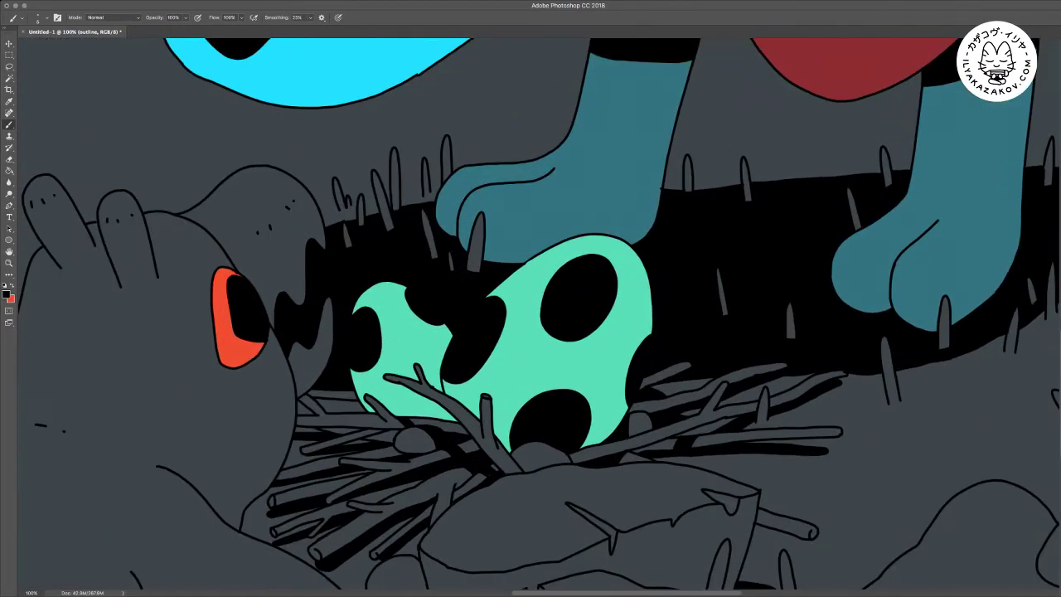
scroll(655, 315, right, 3)
scroll(654, 315, down, 3)
drag(657, 430, 718, 449)
Select the outlined strip beneath the log stub, fill it with black and deselect
key(w)
click(693, 438)
key(g)
click(693, 439)
key(m)
key(super+d)
scroll(539, 300, up, 3)
scroll(539, 300, left, 2)
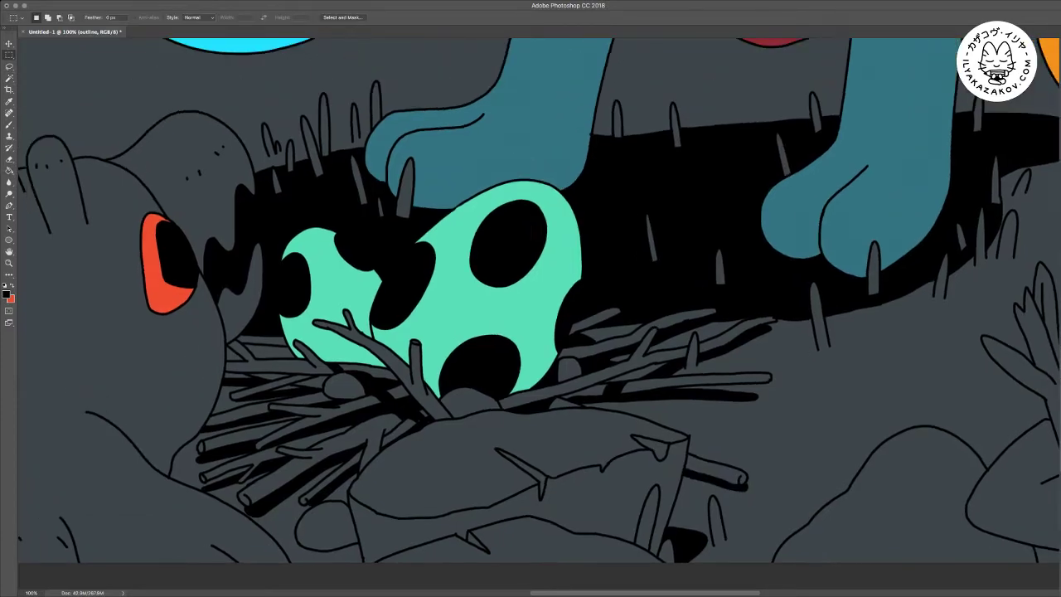
Draw two curved contour lines under the wavy lower edge of the large foreground leaf
key(b)
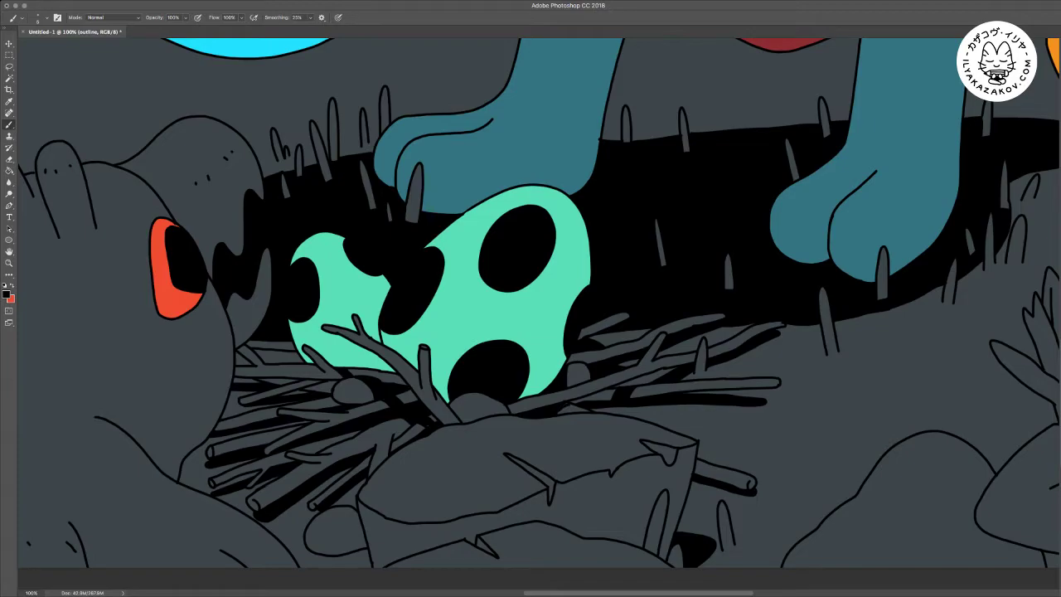
scroll(539, 303, right, 1)
scroll(539, 302, up, 1)
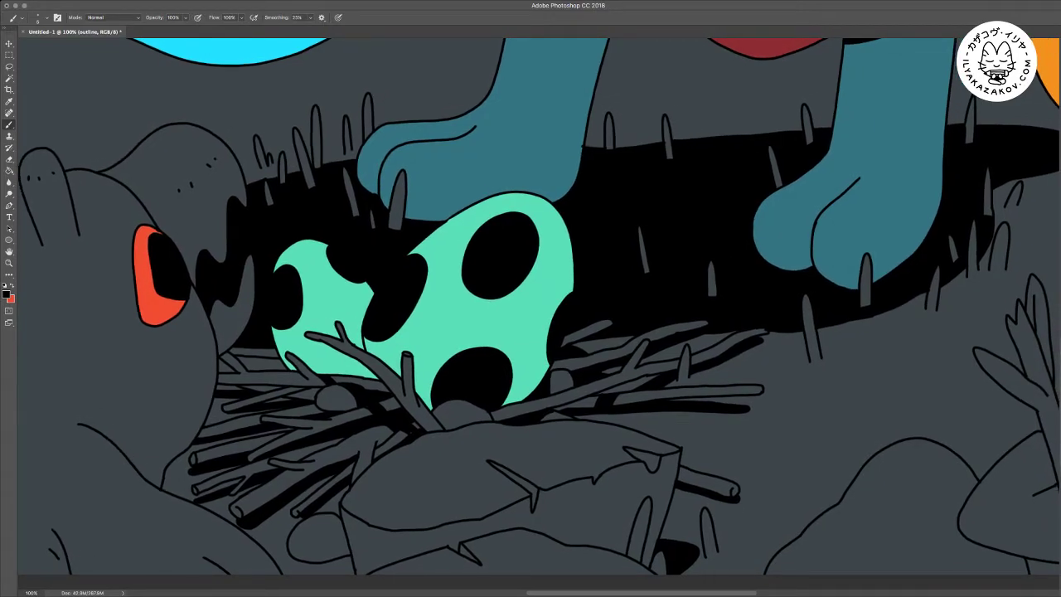
scroll(539, 307, right, 10)
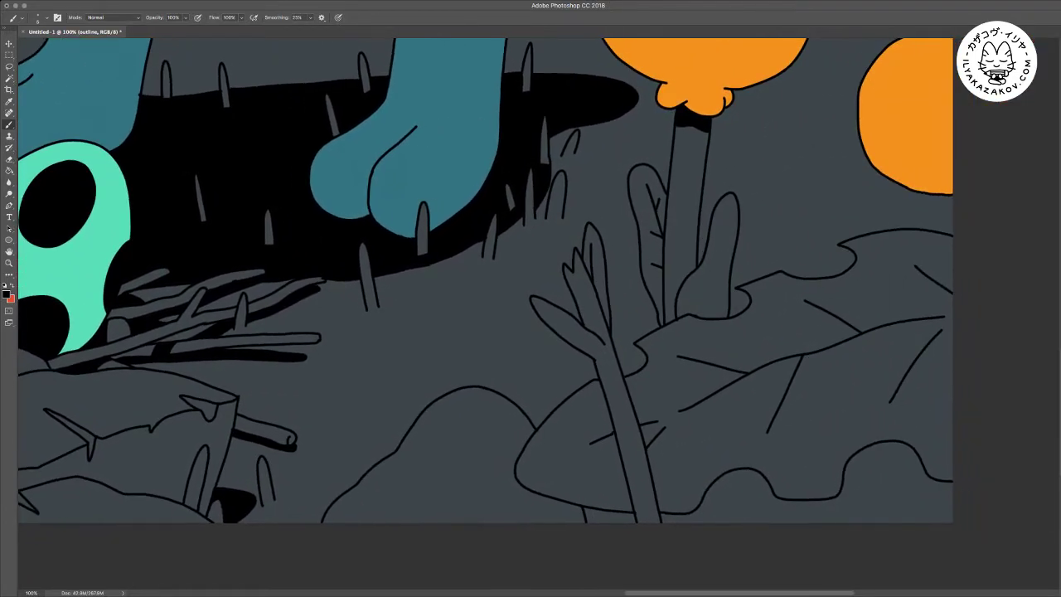
scroll(539, 307, right, 4)
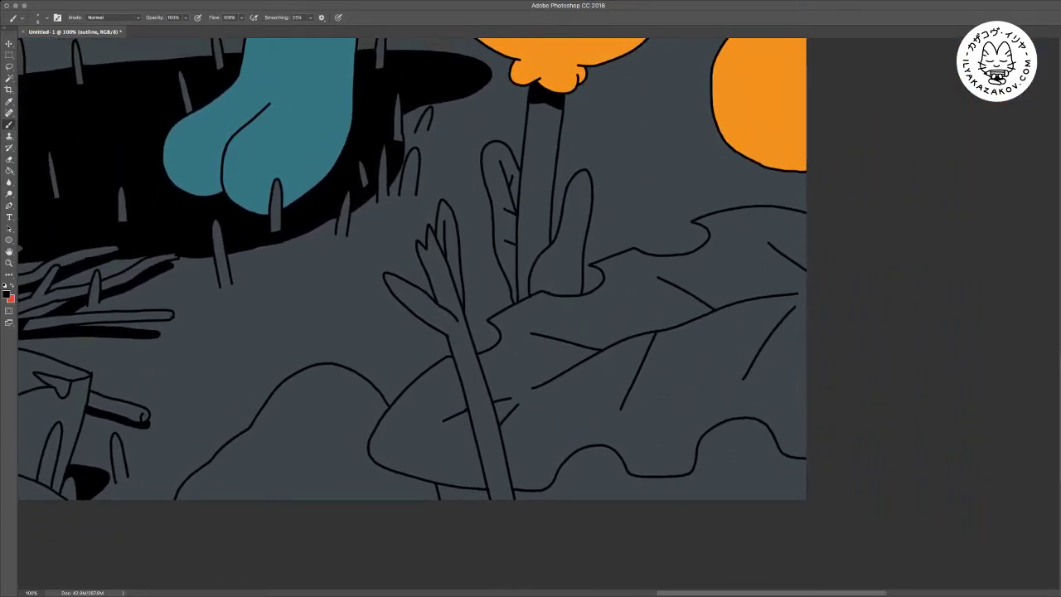
drag(698, 445, 766, 499)
drag(665, 500, 725, 467)
Select the gaps beneath the large leaf on both sides of the stem, fill them with black and deselect
key(w)
click(601, 483)
shift+click(466, 495)
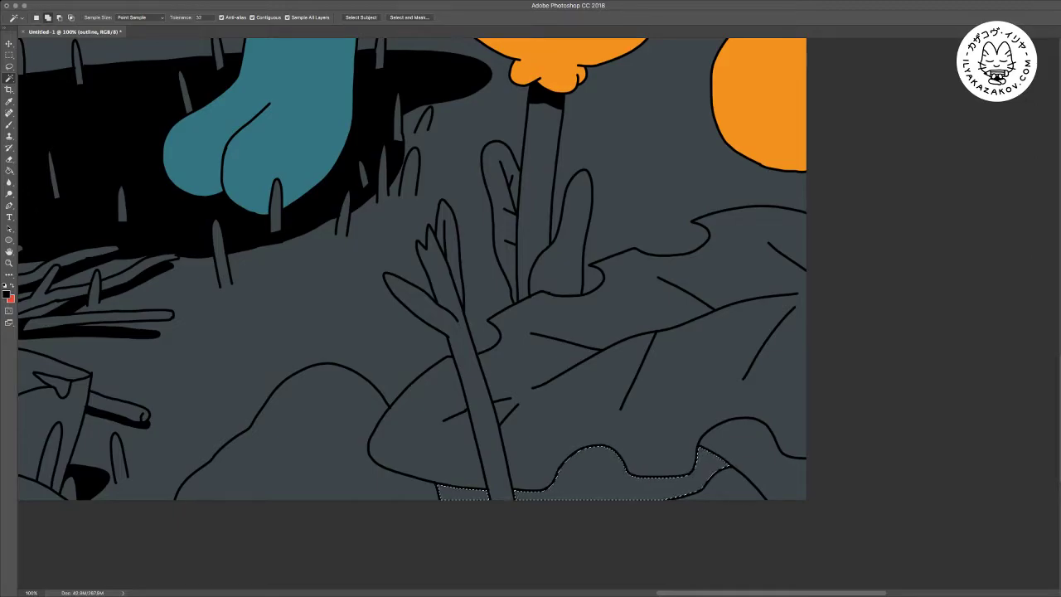
key(m)
key(alt+BackSpace)
key(ctrl+d)
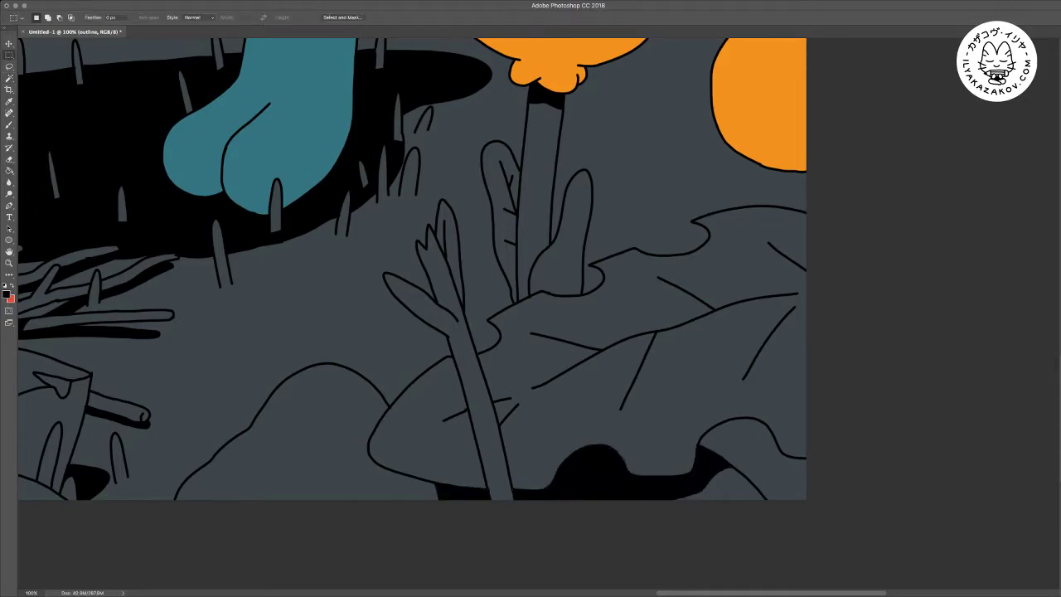
Brush small black dots and dashes onto the foreground plant's stem and the two large round orange plants
scroll(412, 269, up, 3)
scroll(412, 268, left, 3)
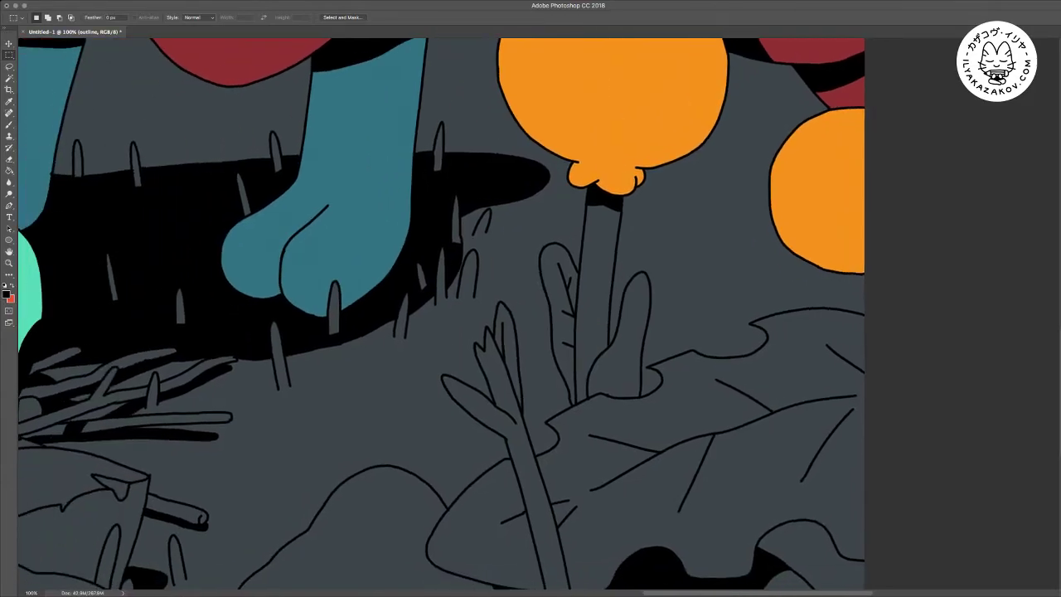
key(b)
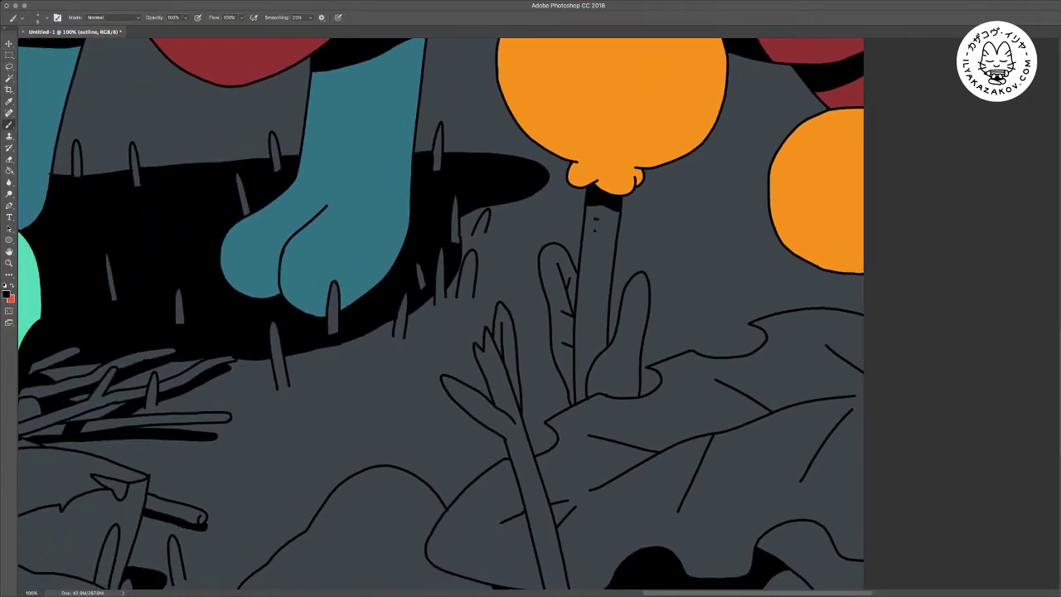
scroll(440, 315, up, 4)
scroll(441, 315, right, 2)
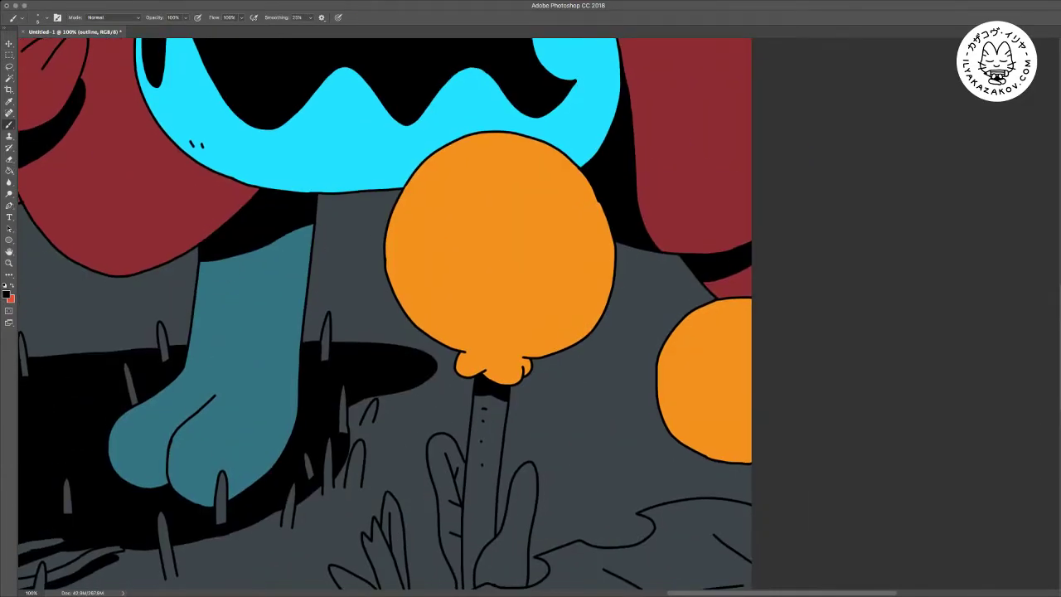
drag(407, 224, 430, 187)
drag(429, 274, 434, 284)
drag(571, 265, 580, 259)
click(685, 392)
mouse_move(680, 367)
mouse_down()
mouse_move(685, 392)
mouse_move(725, 347)
mouse_up()
scroll(385, 313, down, 3)
scroll(385, 313, left, 1)
scroll(431, 286, left, 1)
scroll(431, 286, down, 1)
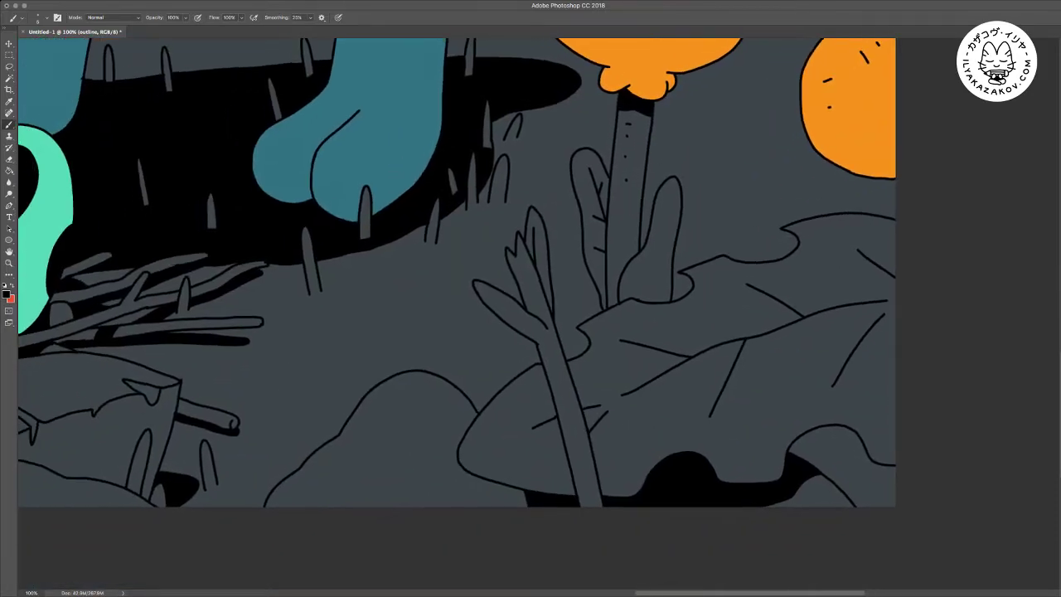
key(super+minus)
key(super+minus)
key(super+minus)
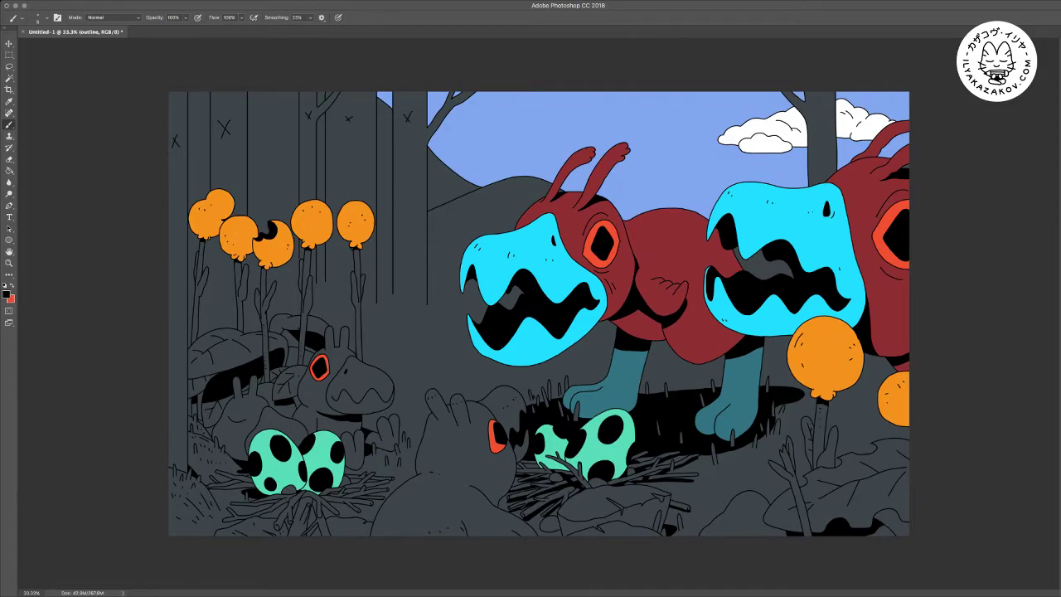
Draw shadow contours across and below the branches at the outer side of the left egg nest
key(super+plus)
key(super+plus)
drag(315, 398, 738, 116)
key(super+plus)
key(super+plus)
key(super+plus)
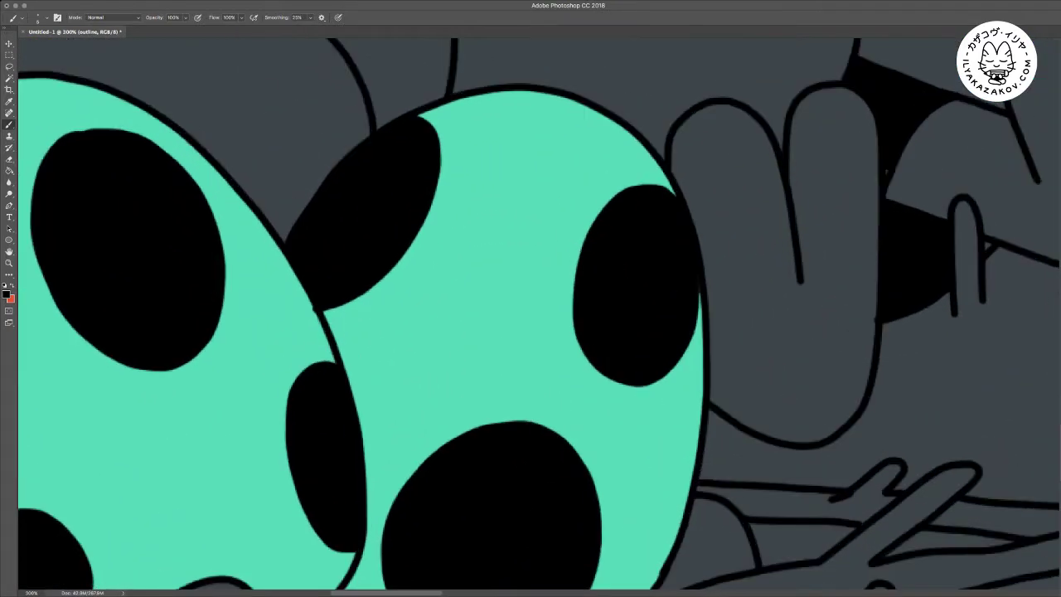
key(super+minus)
scroll(538, 315, down, 5)
scroll(539, 315, left, 5)
scroll(539, 315, up, 2)
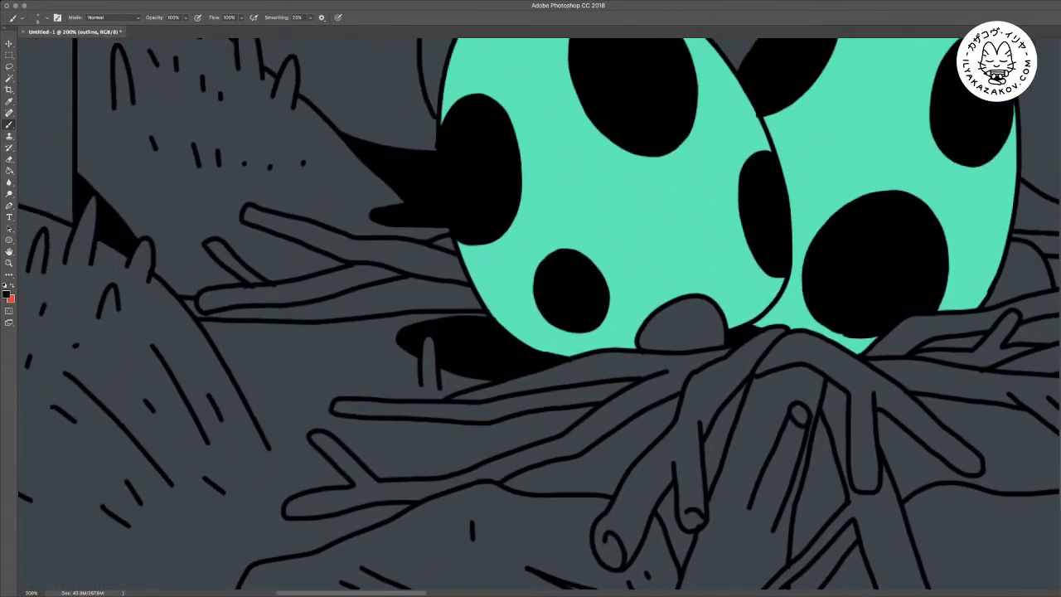
drag(227, 358, 415, 324)
drag(213, 341, 295, 324)
mouse_move(402, 279)
mouse_down()
mouse_move(376, 310)
mouse_move(341, 296)
mouse_move(328, 318)
mouse_up()
Select the outlined shadow areas around the left nest's branches, fill them with black and deselect
key(w)
click(311, 331)
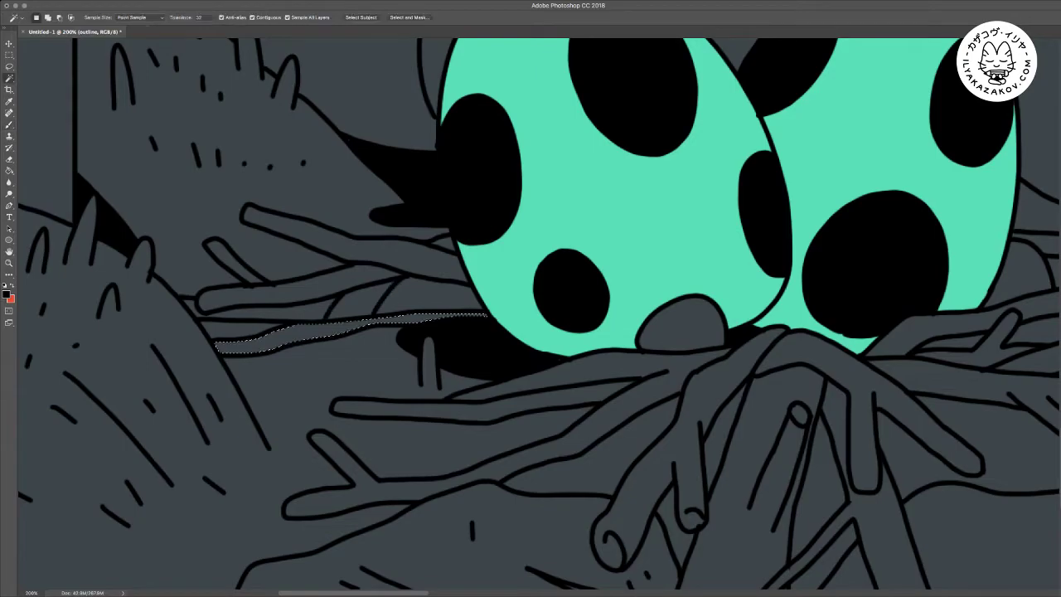
shift+click(357, 304)
key(g)
click(357, 304)
key(super+d)
key(m)
scroll(539, 315, right, 1)
scroll(539, 315, right, 3)
scroll(539, 315, down, 2)
key(b)
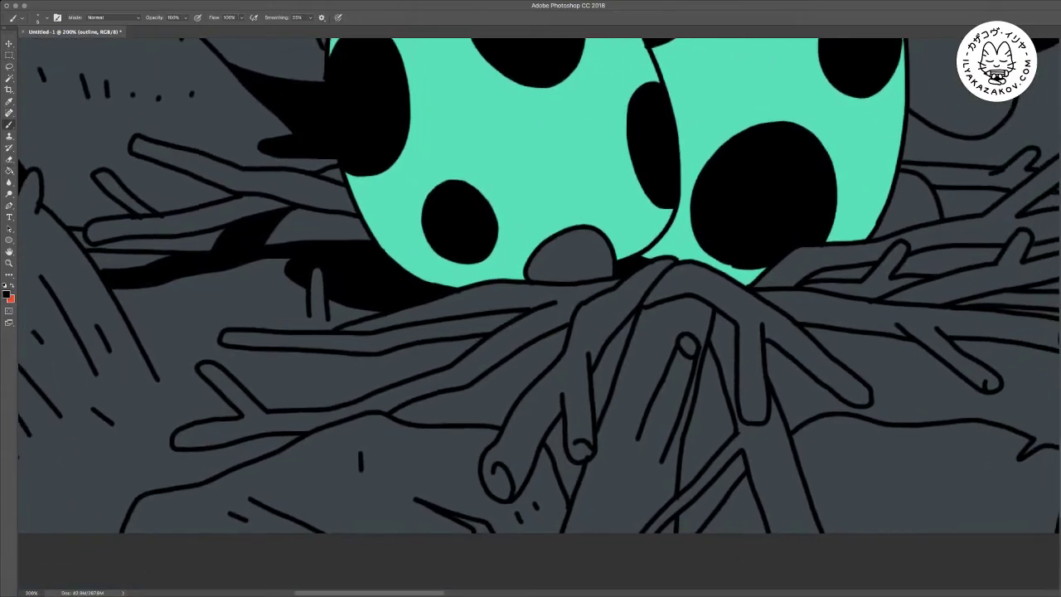
Touch up the upper branch shadow beside the left egg and draw shadow contours below the nest's lower-left branches
drag(243, 197, 278, 211)
drag(270, 199, 283, 207)
scroll(539, 282, down, 4)
scroll(539, 282, left, 2)
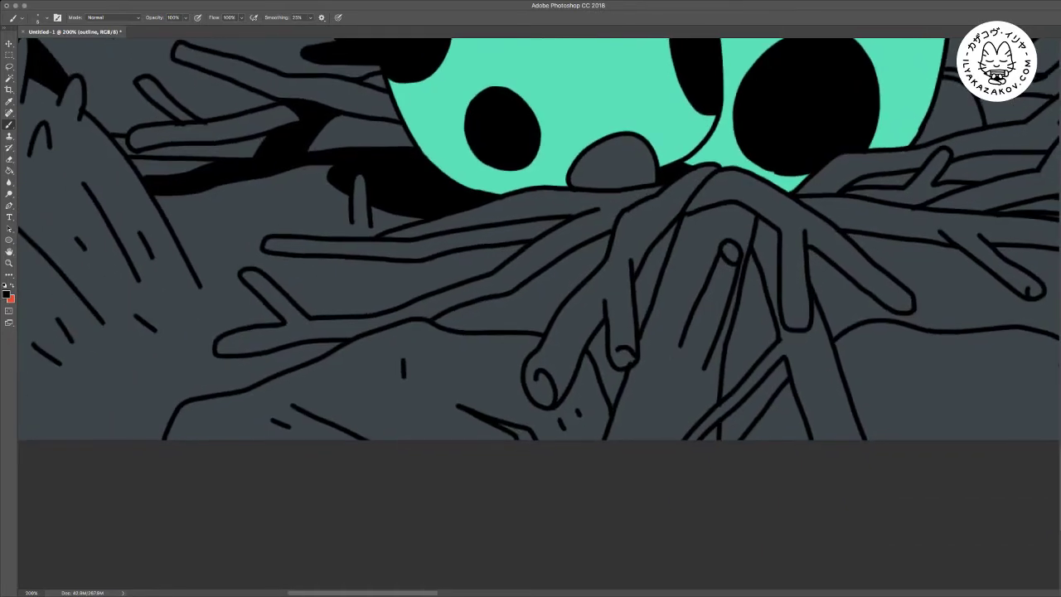
mouse_move(267, 262)
mouse_down()
mouse_move(312, 276)
mouse_move(474, 276)
mouse_up()
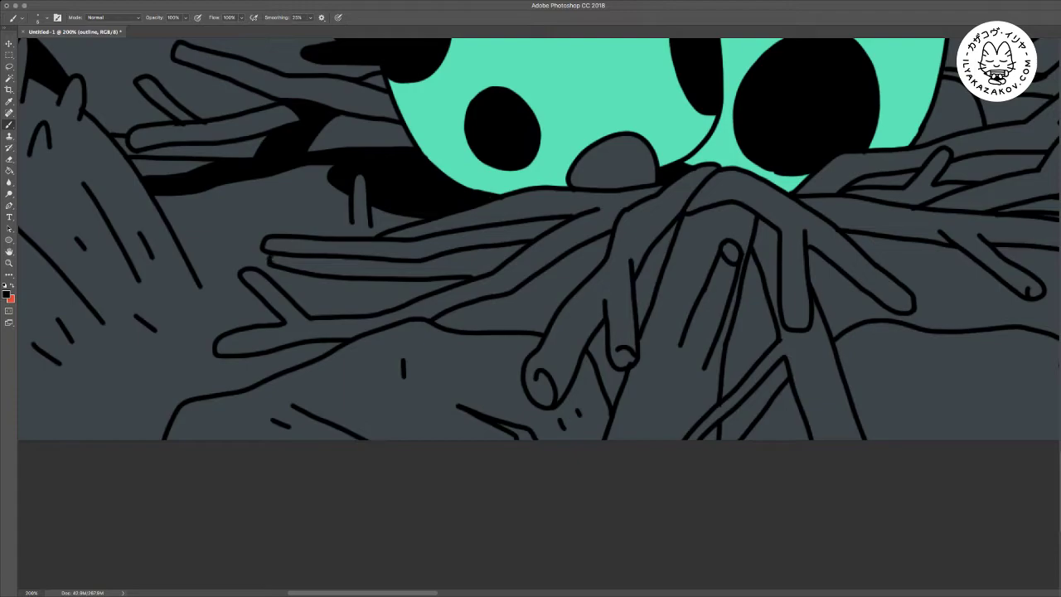
mouse_move(215, 367)
mouse_down()
mouse_move(251, 359)
mouse_move(218, 378)
mouse_move(247, 386)
mouse_move(267, 376)
mouse_up()
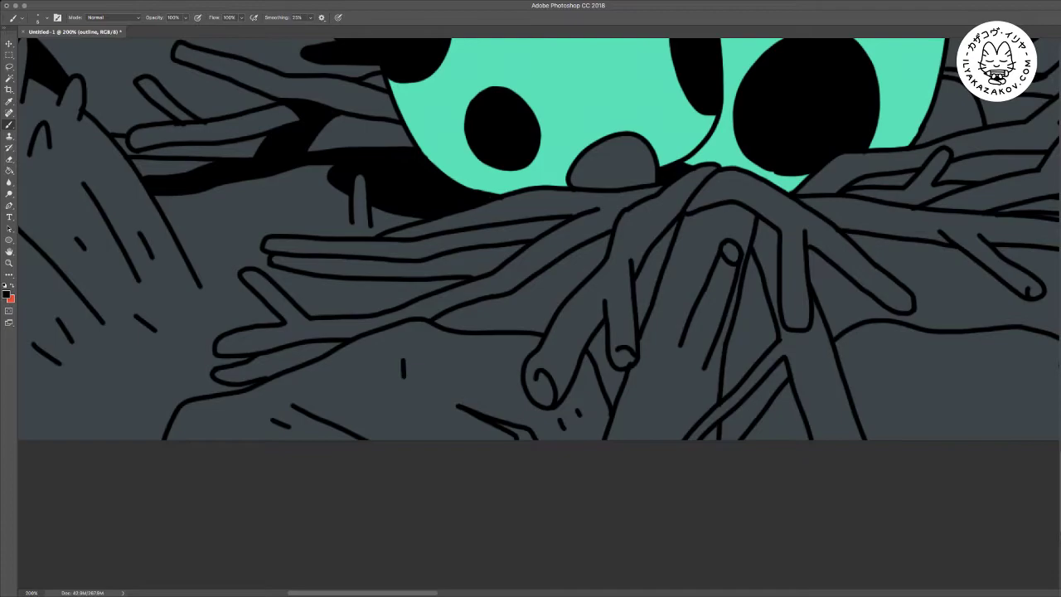
scroll(539, 249, up, 3)
scroll(539, 249, right, 4)
drag(365, 390, 509, 322)
Select the outlined shadow areas under the nest's lower-left branches, fill them with black and deselect
key(w)
click(365, 326)
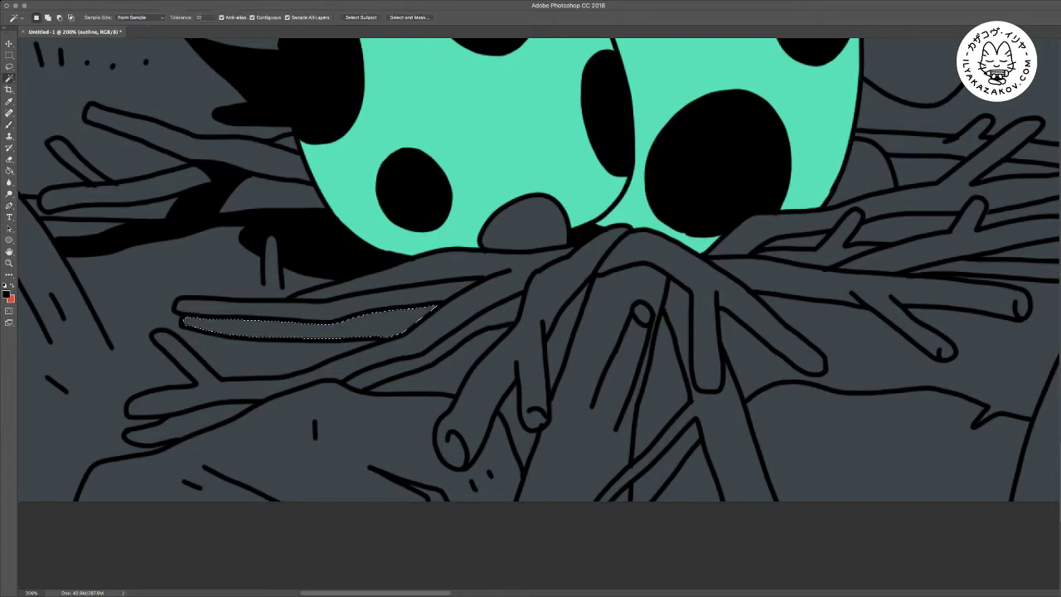
shift+click(444, 348)
shift+click(191, 423)
key(F2)
key(g)
click(191, 423)
key(m)
key(super+d)
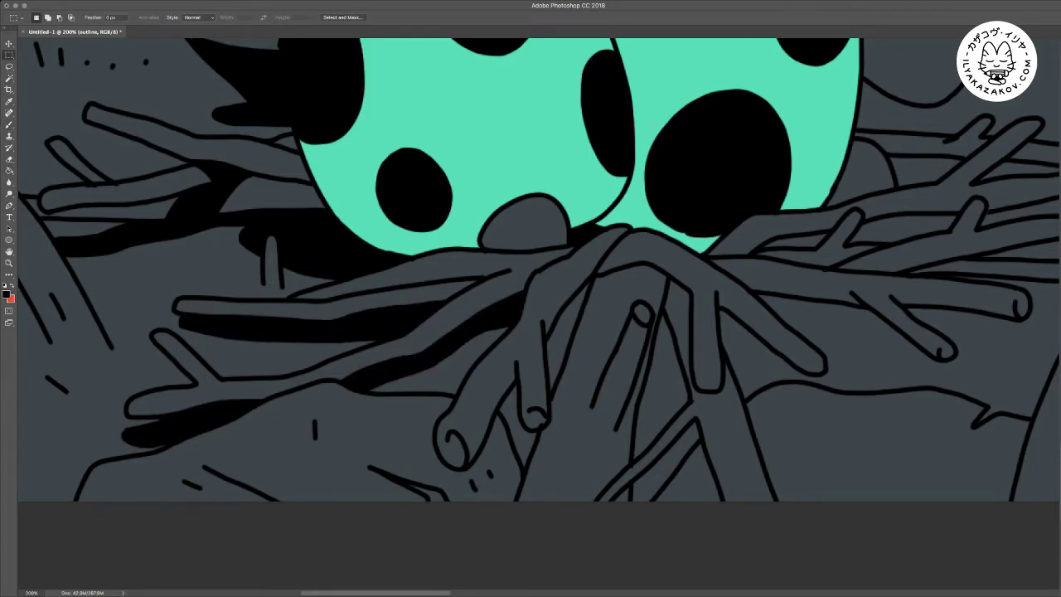
Draw shadow contours between and below the curled branch ends hanging from the front of the left nest
drag(539, 315, 443, 325)
key(b)
mouse_move(360, 483)
mouse_down()
mouse_move(373, 502)
mouse_move(410, 484)
mouse_move(425, 432)
mouse_up()
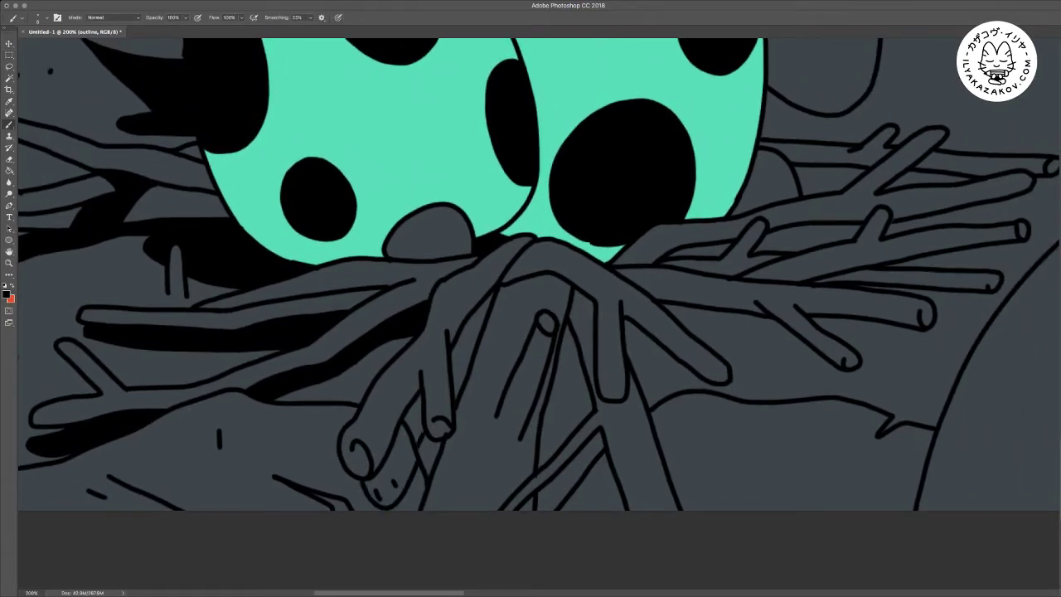
drag(453, 376, 467, 321)
Select the gaps around the curled hanging branch ends, fill them with black and deselect
key(w)
click(474, 340)
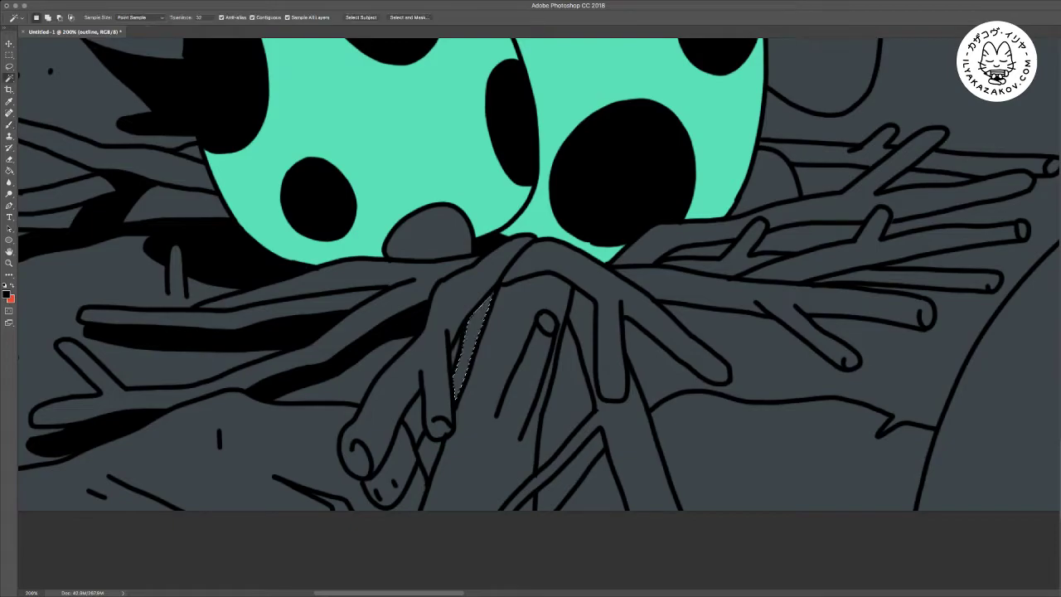
click(396, 465)
click(430, 456)
key(F2)
key(g)
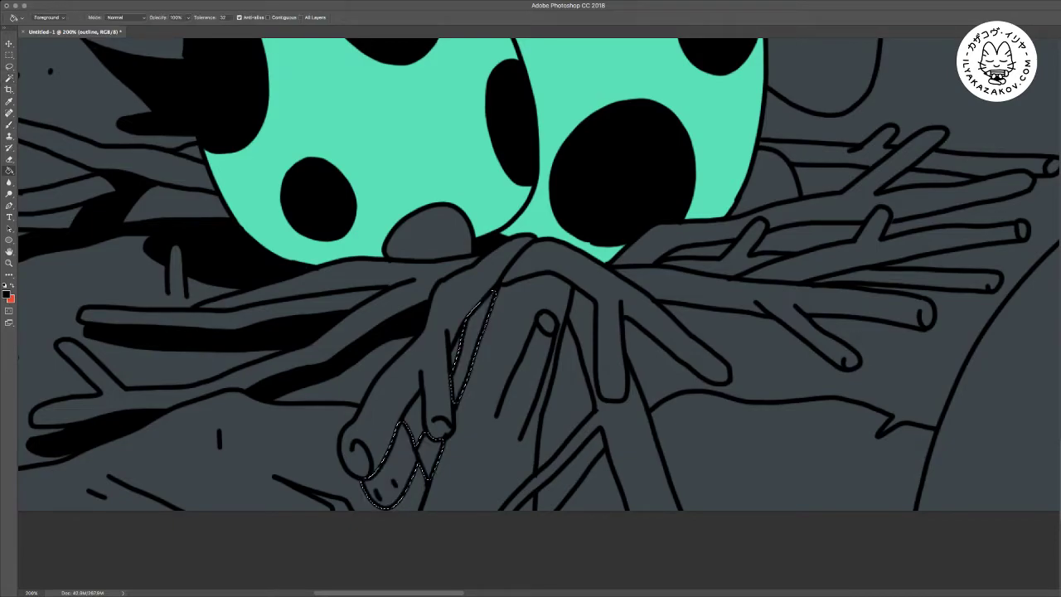
click(430, 456)
key(m)
click(430, 455)
Draw shadow contours beneath the arching front branch and below the blunt end of its hanging branch
key(b)
drag(531, 290, 418, 355)
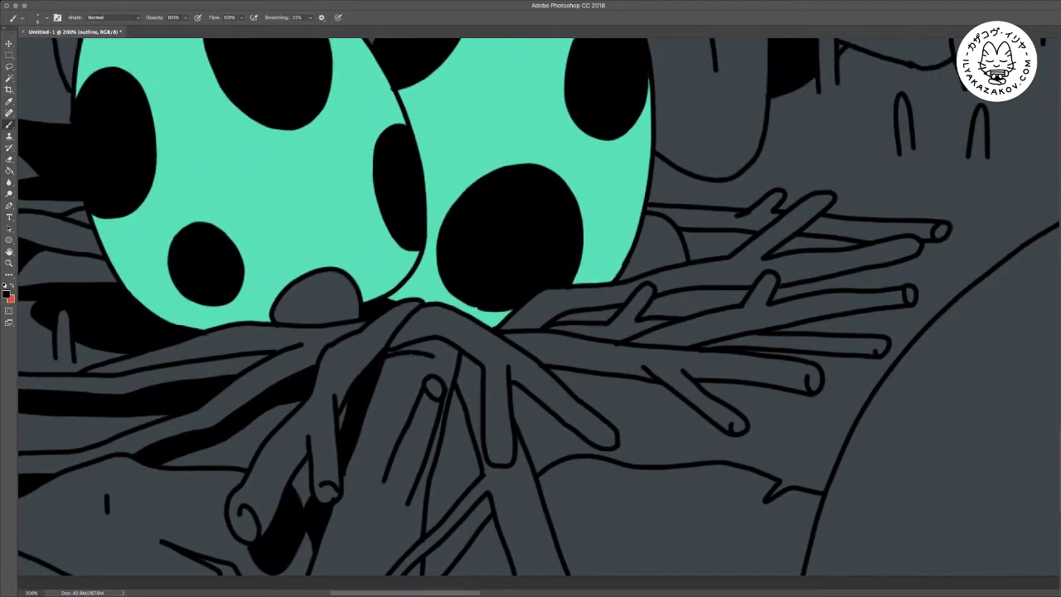
scroll(452, 373, down, 1)
scroll(452, 373, right, 3)
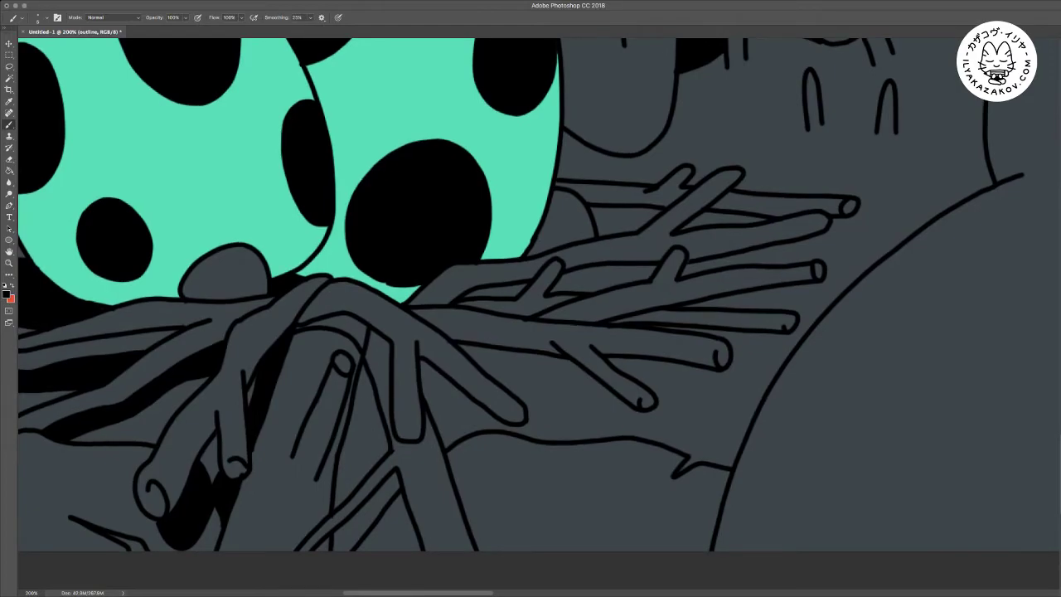
mouse_move(393, 448)
mouse_down()
mouse_move(416, 462)
mouse_move(431, 501)
mouse_move(450, 490)
mouse_move(433, 486)
mouse_up()
scroll(539, 295, down, 1)
scroll(539, 294, right, 2)
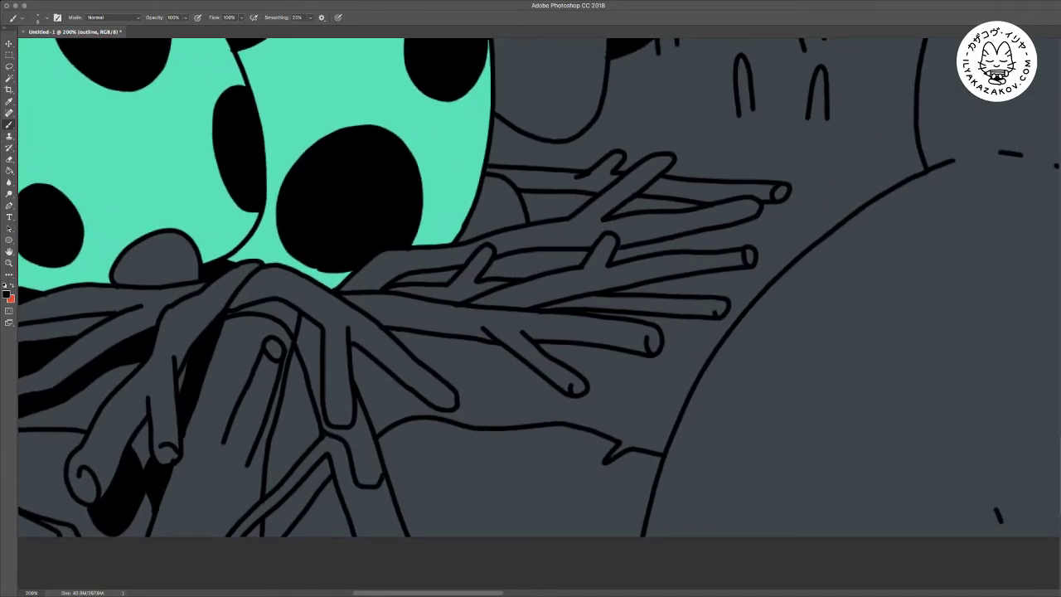
Select the outlined shadows under the arching front branch, fill them with black and deselect
key(w)
click(340, 518)
click(277, 310)
key(g)
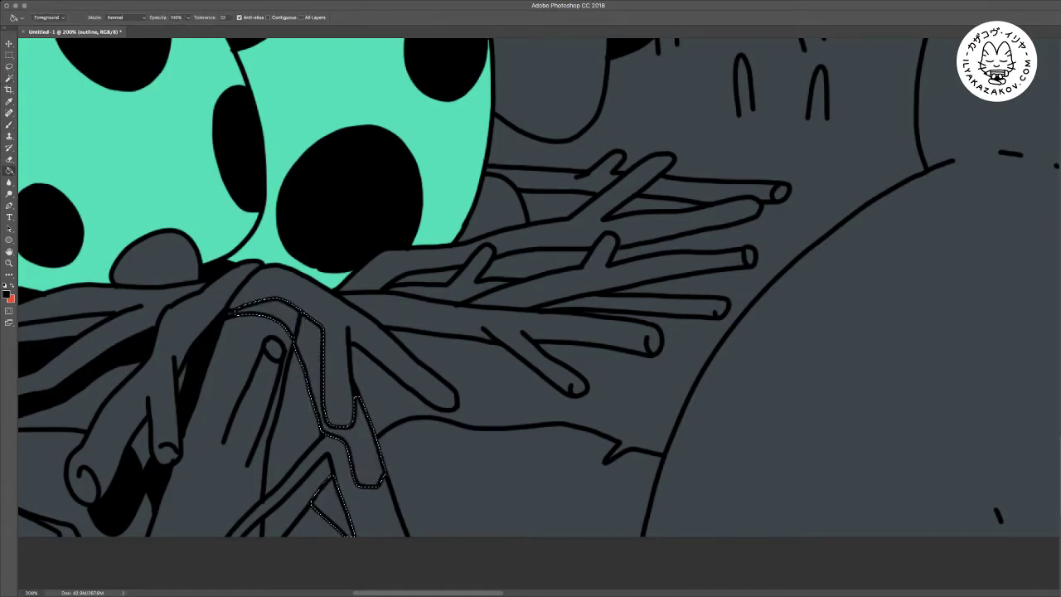
click(281, 309)
key(m)
key(super+d)
Draw shadow contours below the nest's thick right branch and its offshoot, on the ground ridge, and beside the front branches
scroll(539, 287, down, 1)
scroll(539, 287, left, 2)
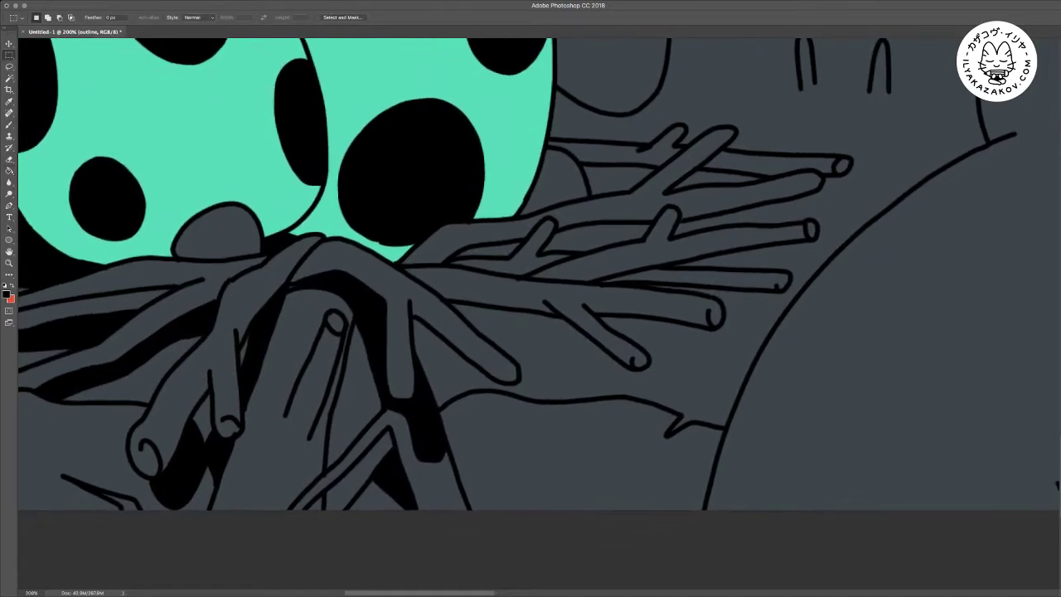
key(b)
mouse_move(451, 403)
mouse_down()
mouse_move(519, 411)
mouse_move(524, 401)
mouse_up()
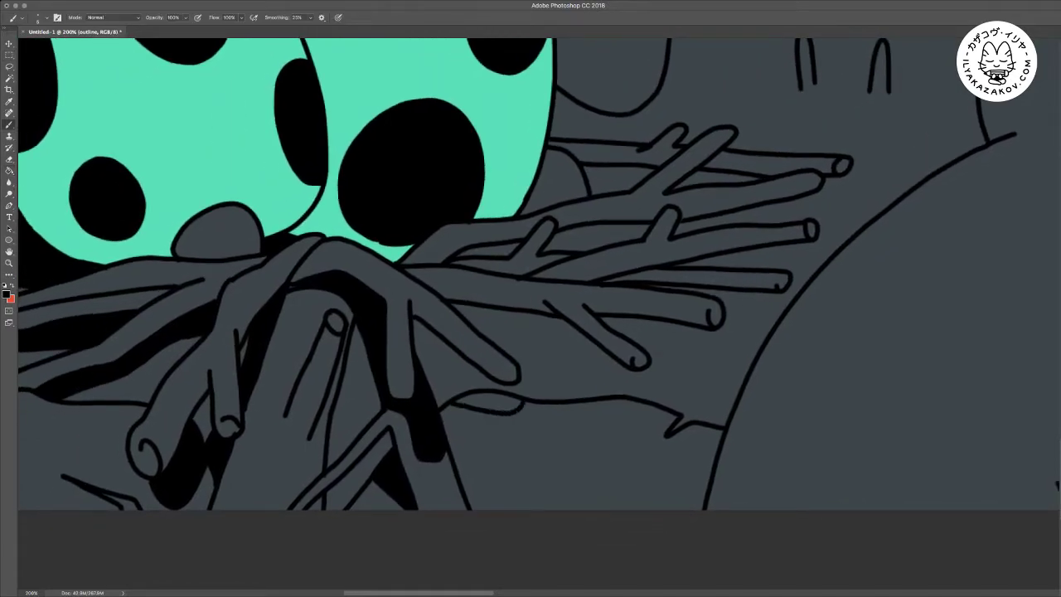
drag(344, 388, 370, 424)
key(super+z)
drag(347, 361, 383, 458)
mouse_move(461, 313)
mouse_down()
mouse_move(564, 327)
mouse_move(620, 371)
mouse_up()
mouse_move(612, 330)
mouse_down()
mouse_move(728, 338)
mouse_move(723, 325)
mouse_up()
Select the outlined shadows under the thick right branch, on the ground ridge and between the front branches, and fill them with black
key(w)
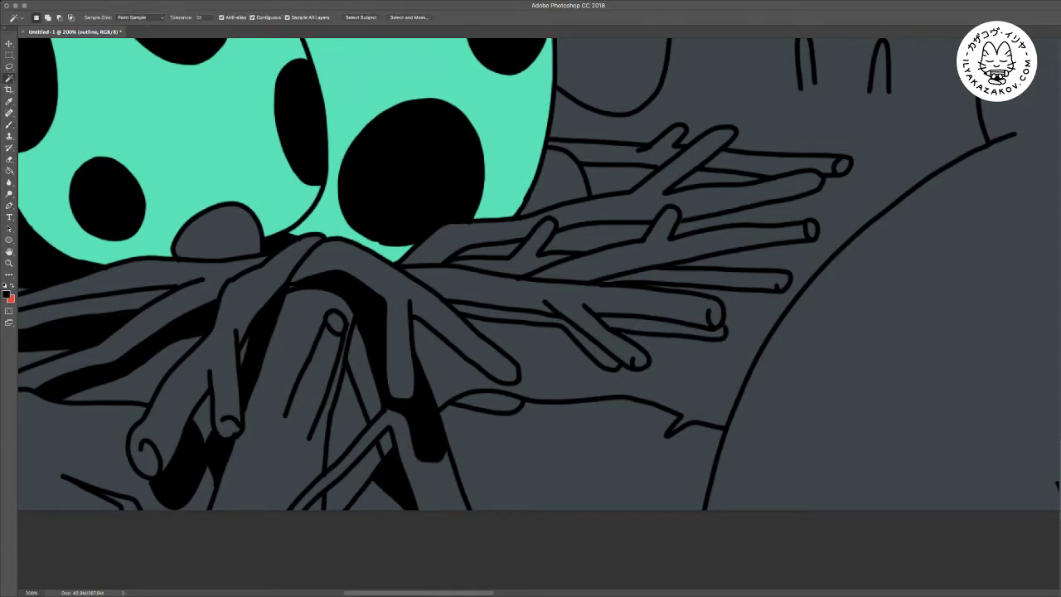
shift+click(663, 326)
shift+click(590, 344)
click(365, 377)
click(387, 444)
click(489, 402)
key(F2)
key(g)
key(alt+BackSpace)
key(m)
key(ctrl+d)
key(x)
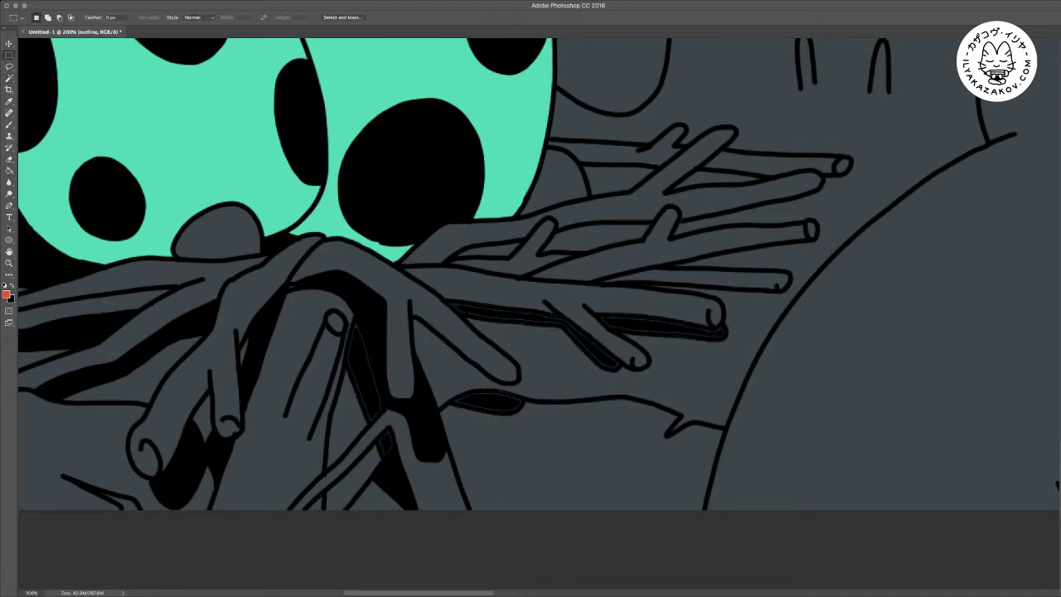
Redo the black fill in the selected shadows so it reaches the outlines, and deselect
key(g)
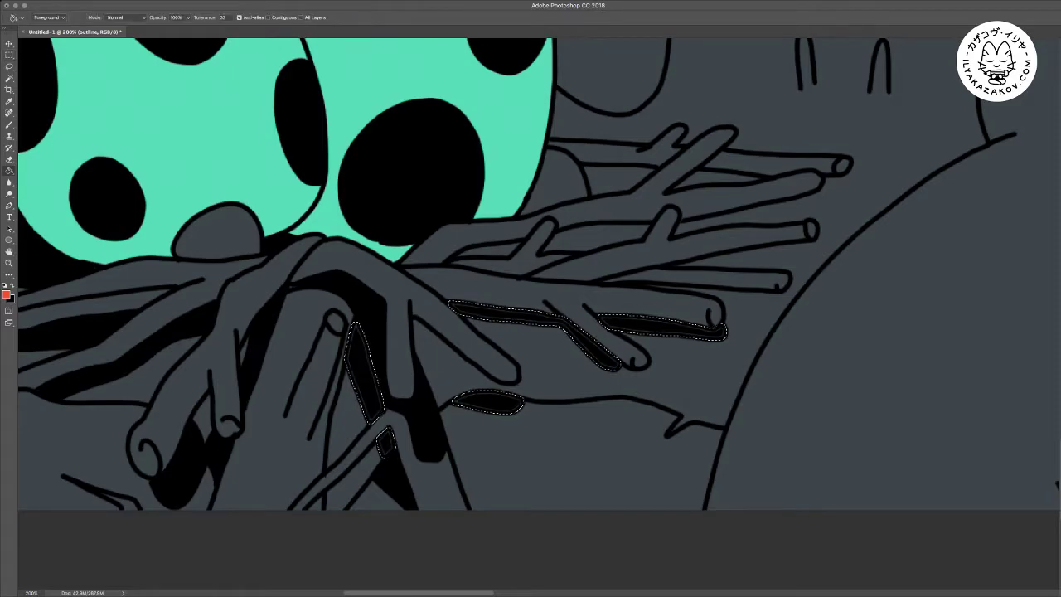
key(x)
key(m)
key(ctrl+d)
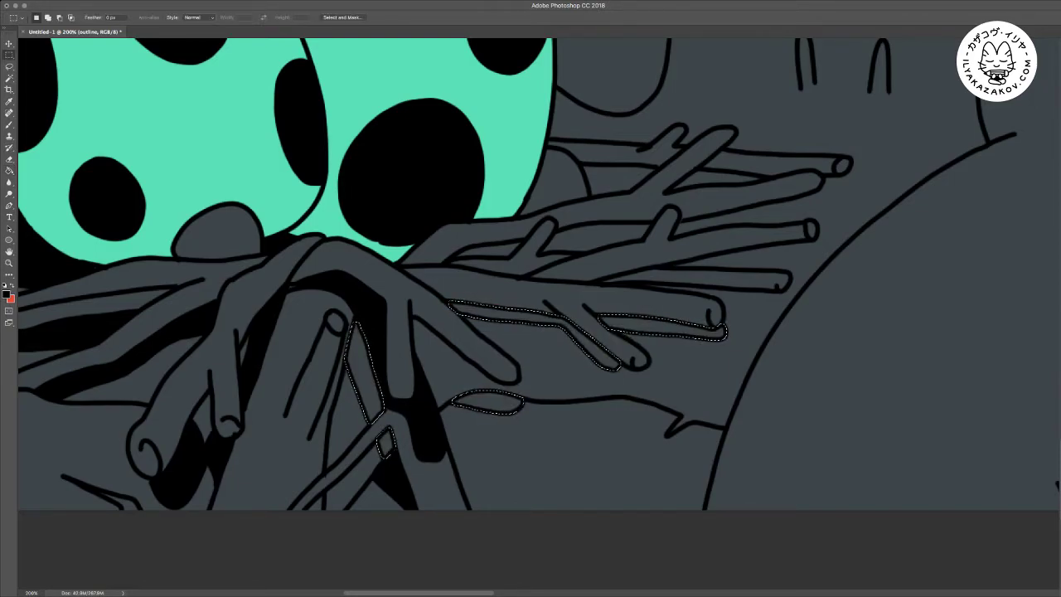
key(g)
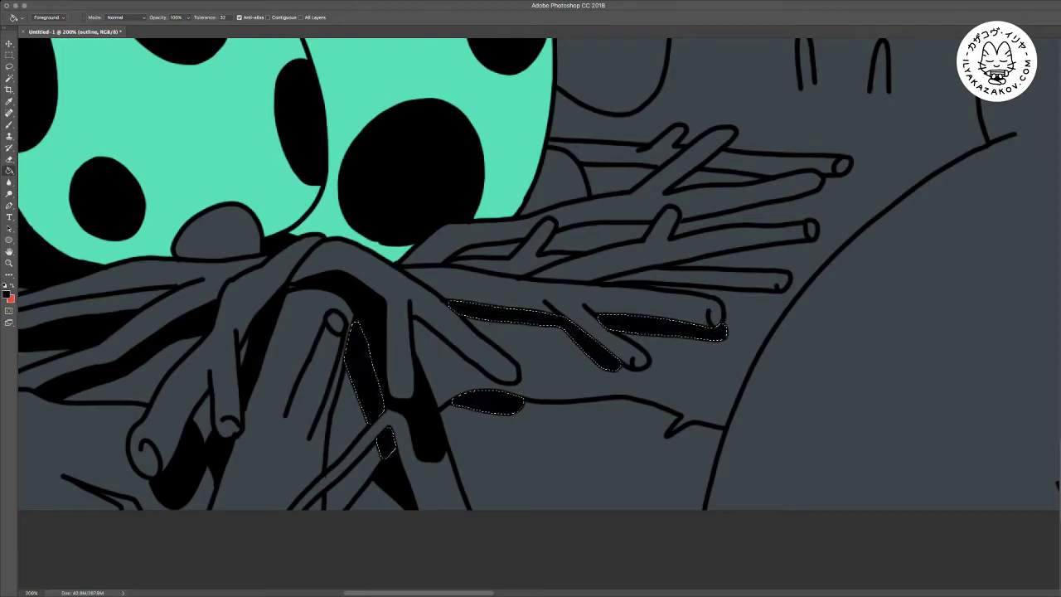
key(m)
key(ctrl+d)
Draw shadow contours around the small mound beside the right egg and beneath the nest's upper-right branches
scroll(539, 298, up, 1)
scroll(539, 299, right, 1)
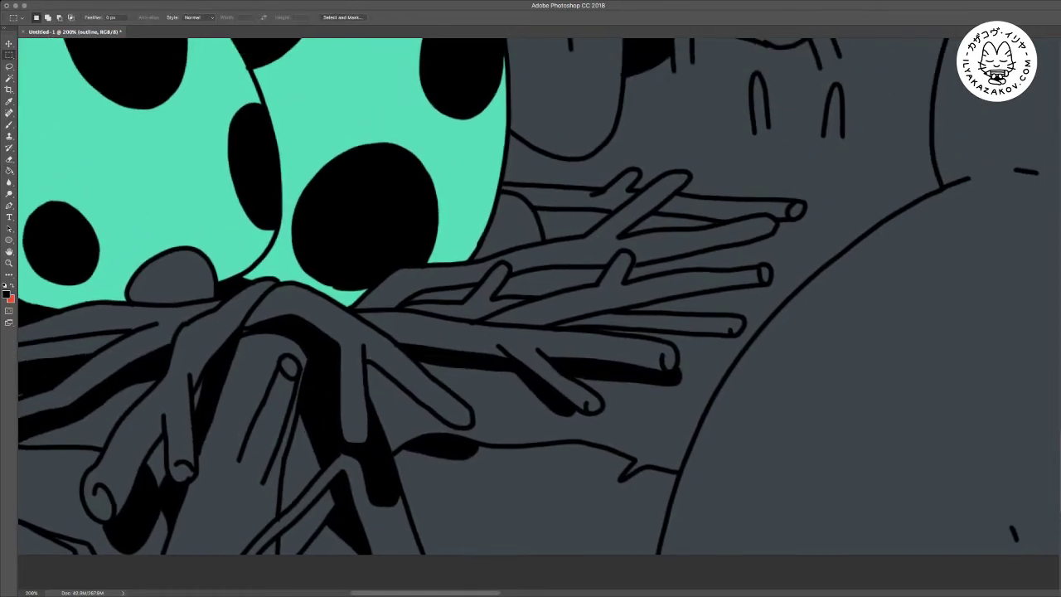
scroll(539, 299, right, 3)
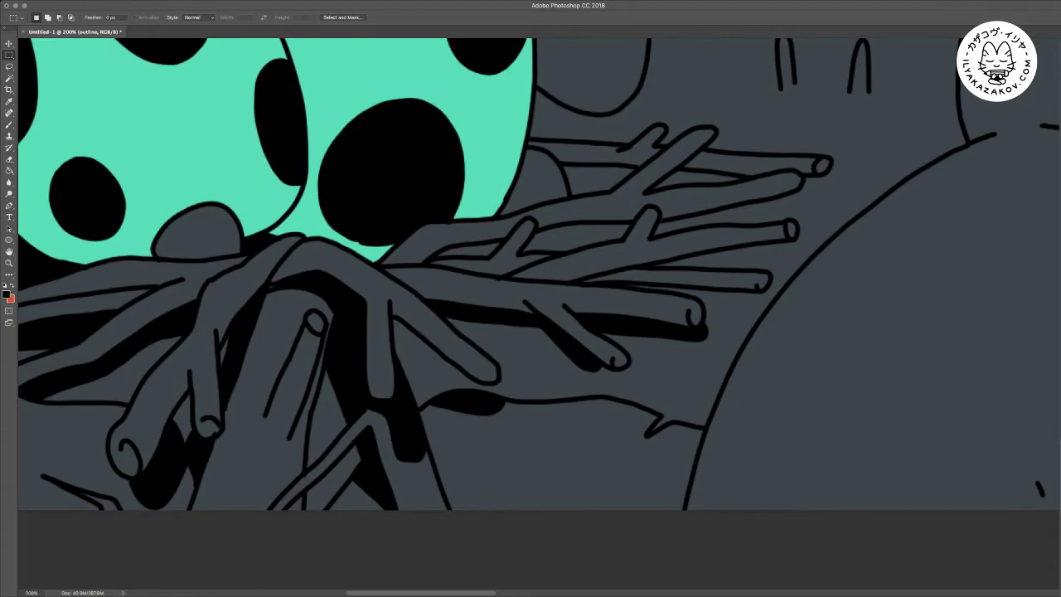
scroll(538, 315, up, 3)
scroll(539, 315, left, 1)
key(b)
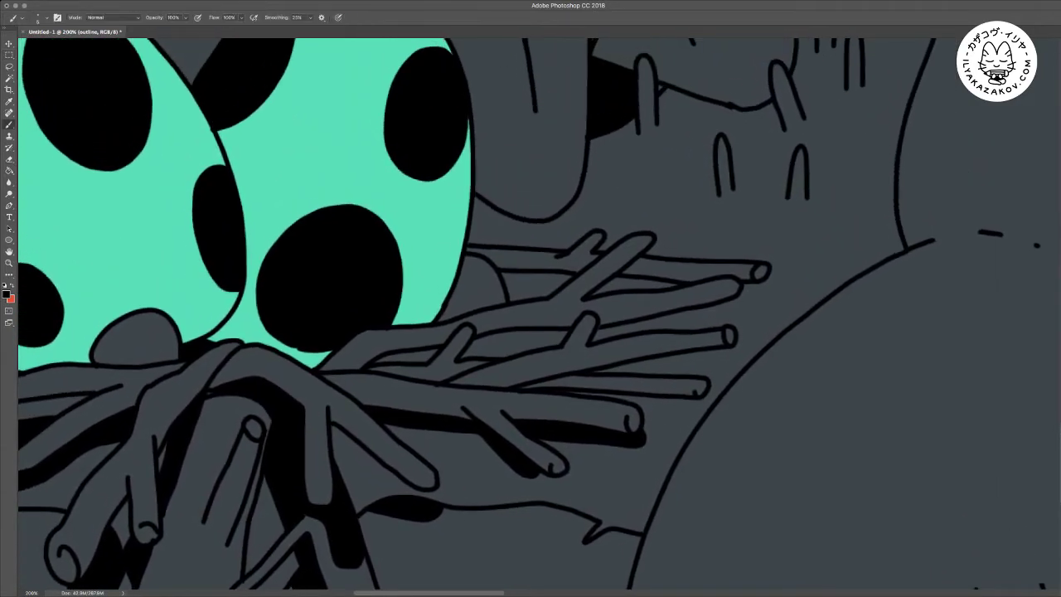
drag(477, 280, 455, 315)
drag(506, 287, 562, 287)
mouse_move(743, 285)
mouse_down()
mouse_move(778, 290)
mouse_move(736, 299)
mouse_up()
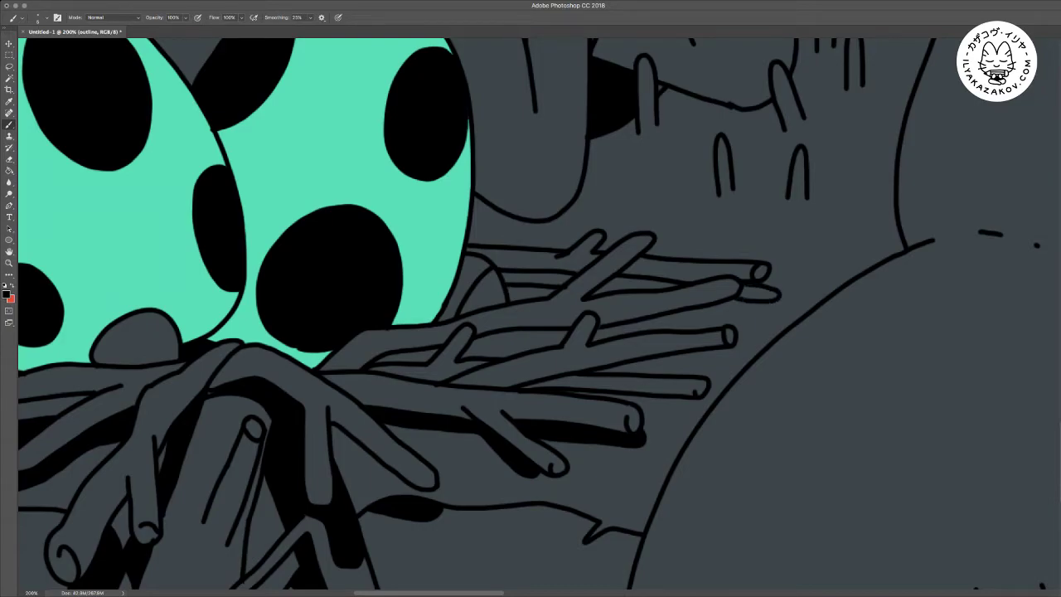
mouse_move(595, 334)
mouse_down()
mouse_move(721, 323)
mouse_move(738, 309)
mouse_move(683, 312)
mouse_up()
drag(468, 349, 562, 341)
Select the gaps and outlined shadows among the nest's upper-right branches and beside the mound, fill them with black and deselect
key(w)
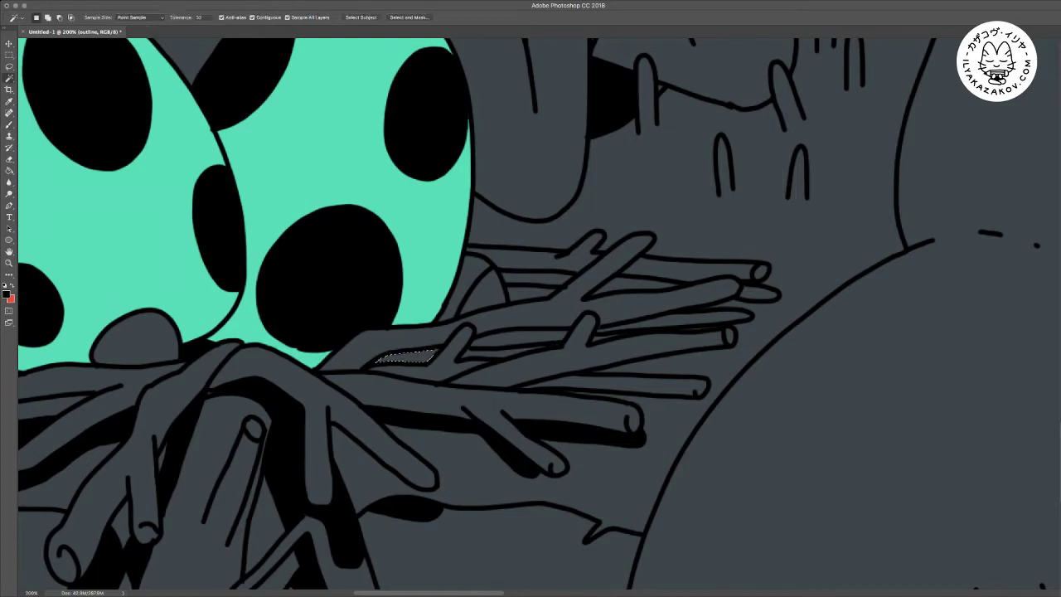
shift+click(419, 357)
shift+click(522, 338)
shift+click(688, 320)
shift+click(760, 293)
shift+click(632, 286)
shift+click(536, 279)
shift+click(473, 275)
key(F2)
key(g)
click(473, 275)
key(m)
key(super+d)
Draw shadow contours above and below the thin right branch, extending to the foreground creature's back
drag(473, 275, 554, 169)
key(b)
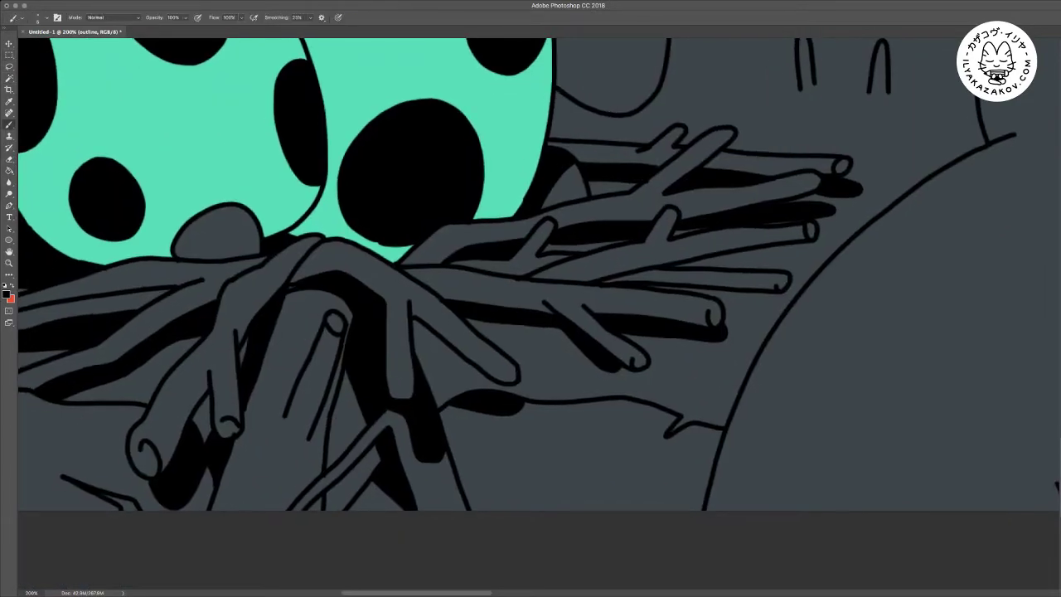
mouse_move(681, 271)
mouse_down()
mouse_move(749, 303)
mouse_move(801, 287)
mouse_up()
drag(699, 265, 832, 251)
drag(790, 276, 820, 265)
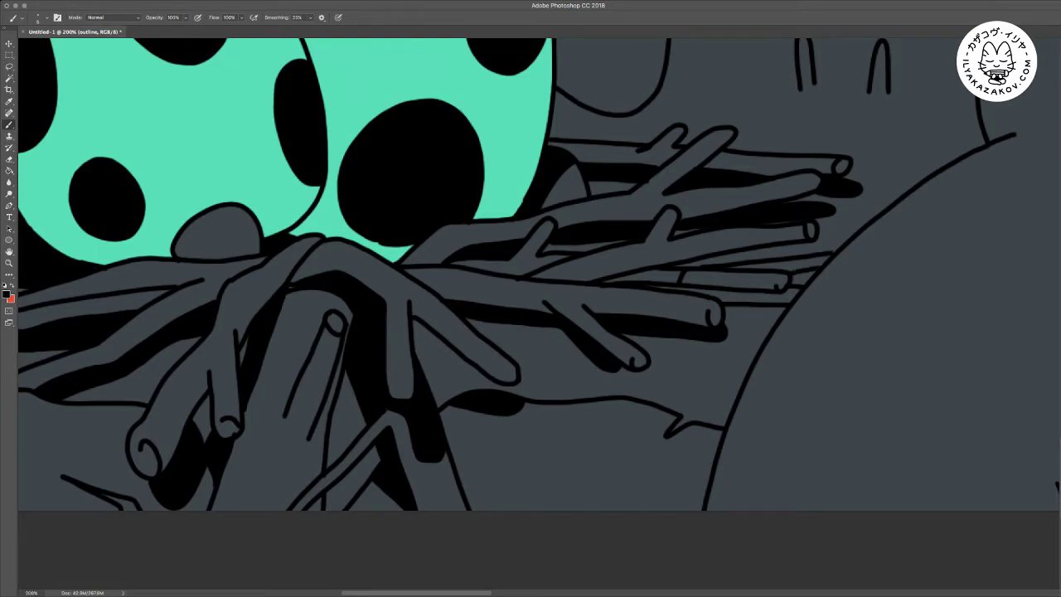
Select the outlined shadows around the thin right branch, fill them with black and deselect
key(w)
click(795, 263)
shift+click(754, 296)
shift+click(660, 276)
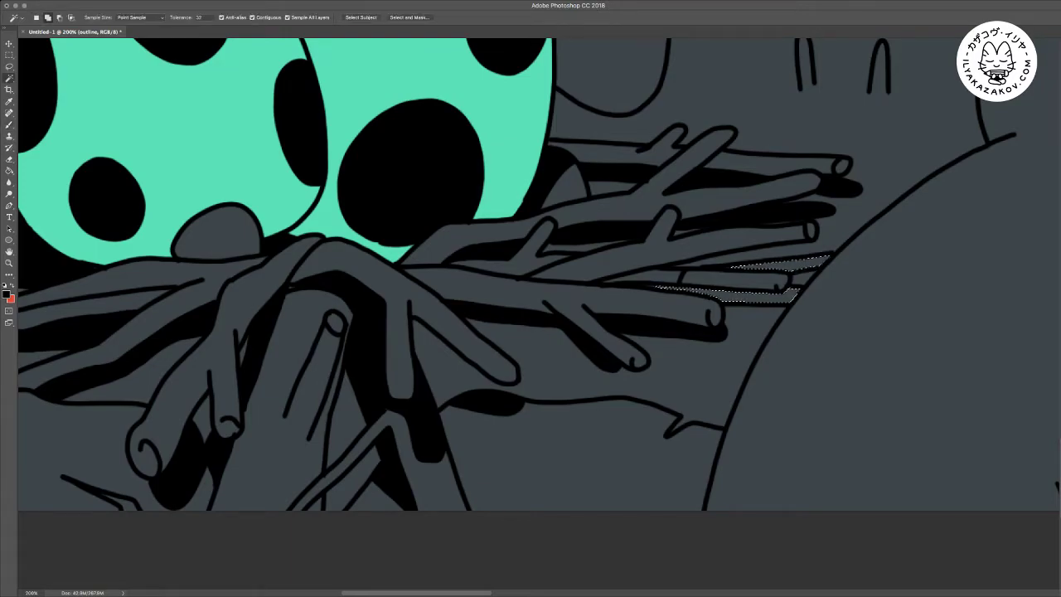
key(F2)
key(g)
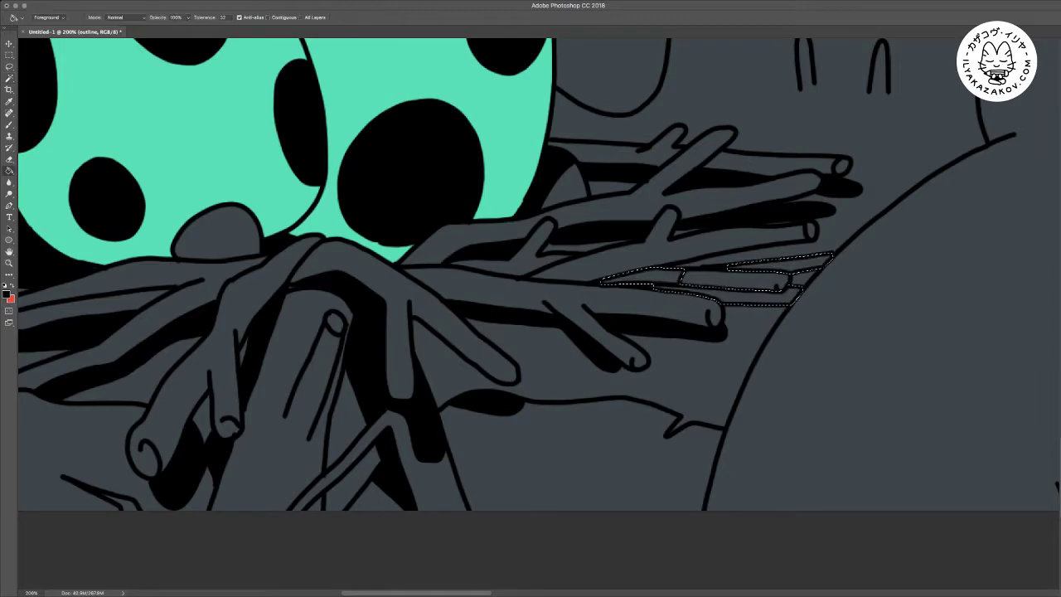
click(756, 296)
key(m)
key(ctrl+d)
Examine the shaded left nest in the context of the whole illustration
scroll(538, 286, up, 2)
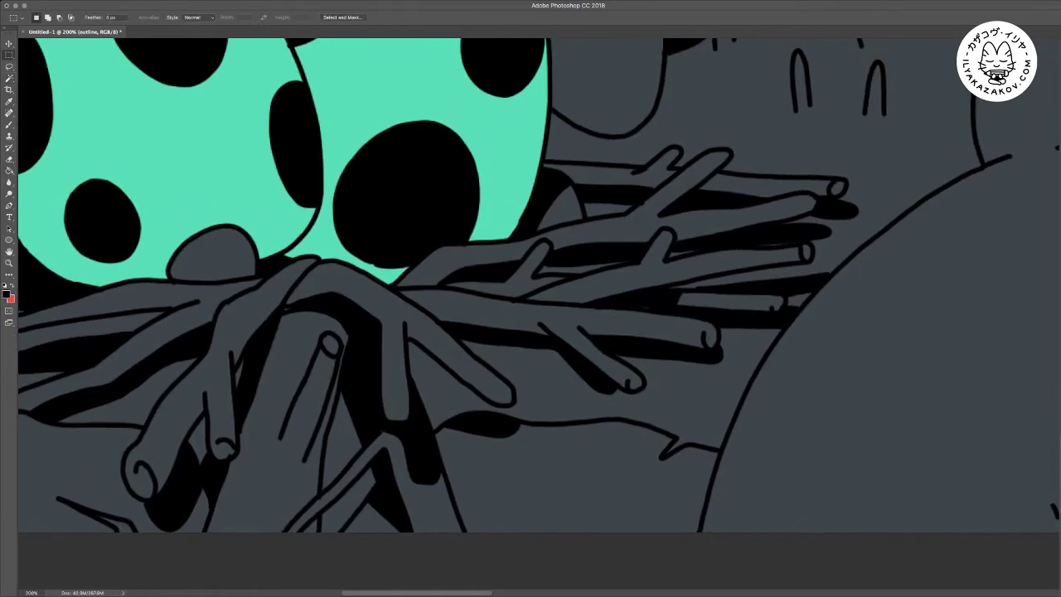
key(b)
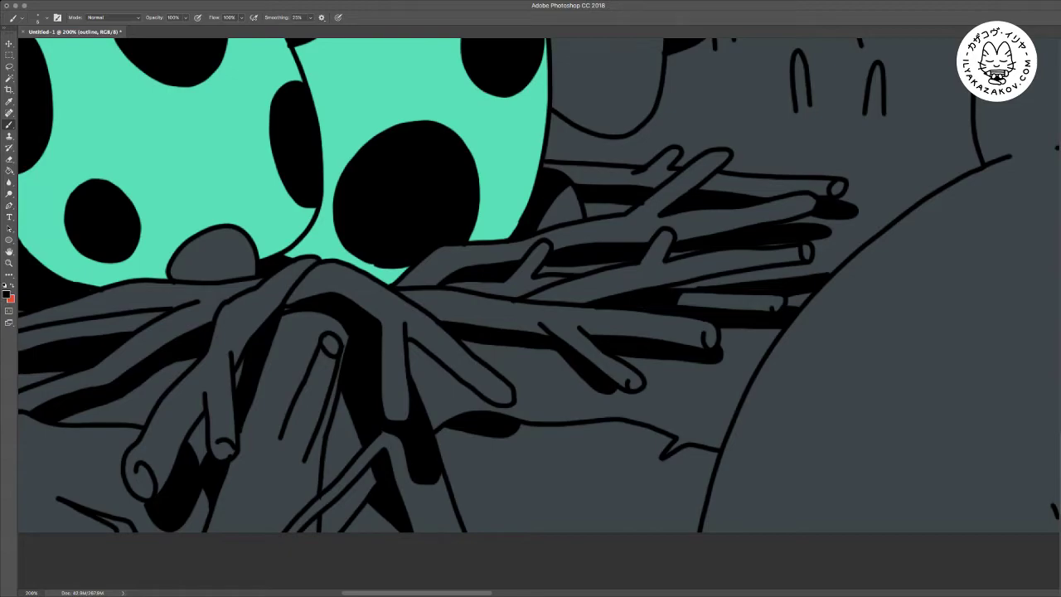
scroll(539, 313, up, 5)
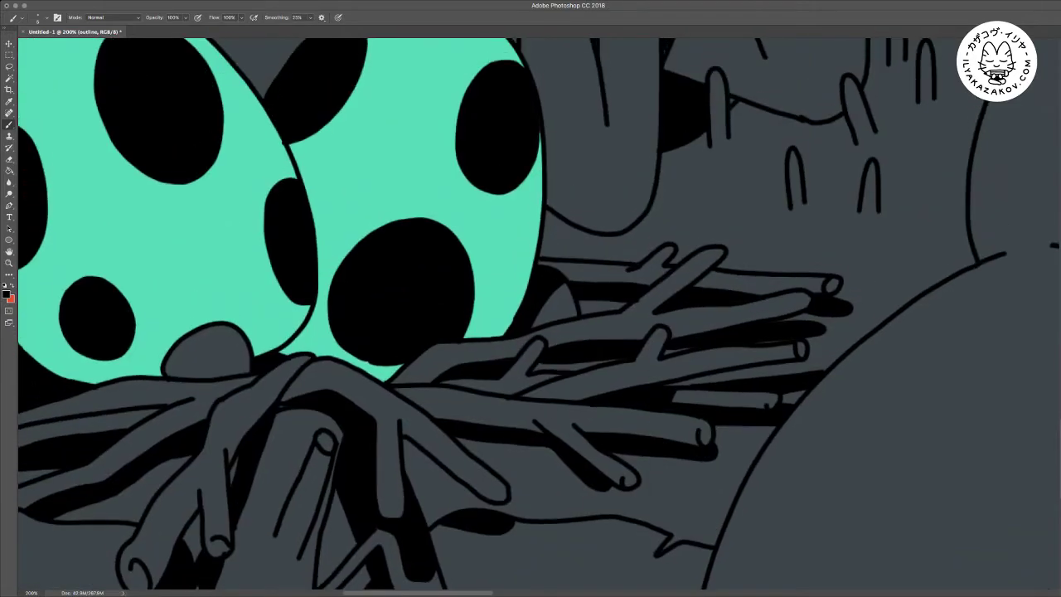
key(super+minus)
key(super+minus)
key(super+minus)
key(ctrl+minus)
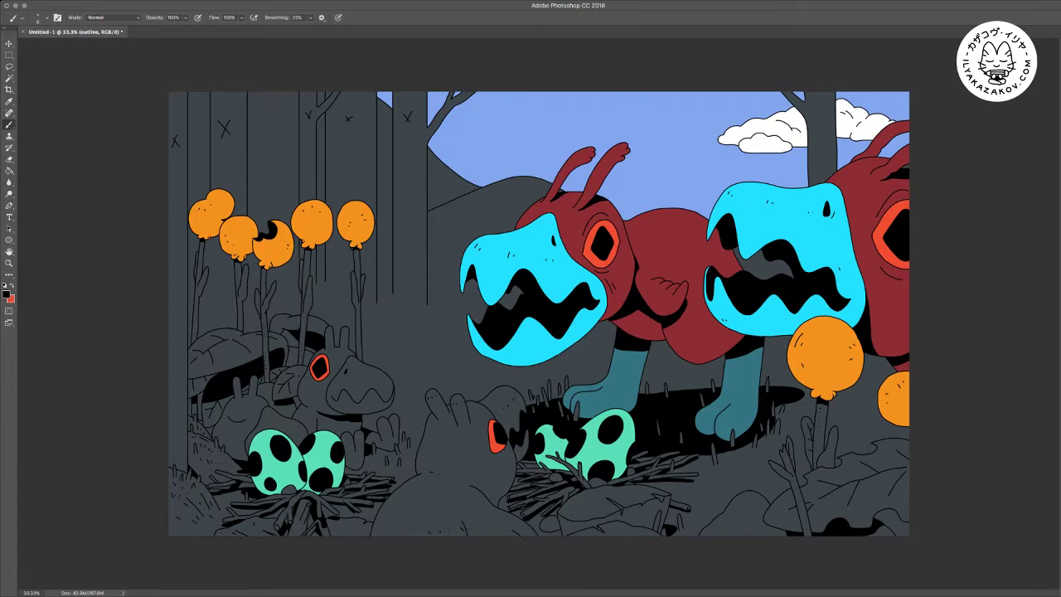
Brush small black dashes and dots onto the cheek and snout of the red-eyed creature behind the left nest
key(super+plus)
key(super+plus)
key(super+plus)
scroll(539, 314, left, 8)
scroll(538, 313, down, 3)
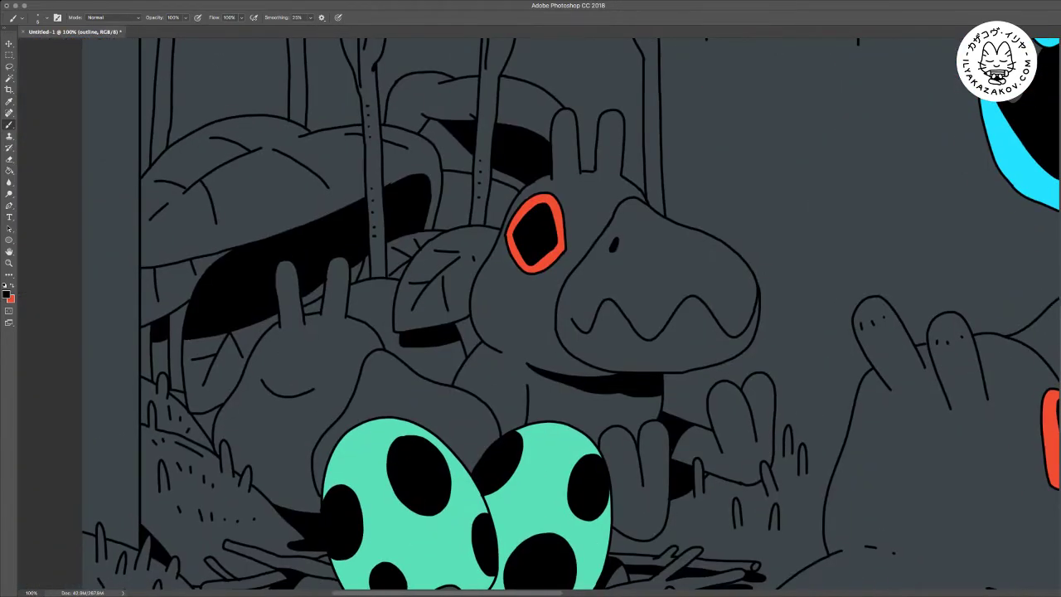
key(ctrl+plus)
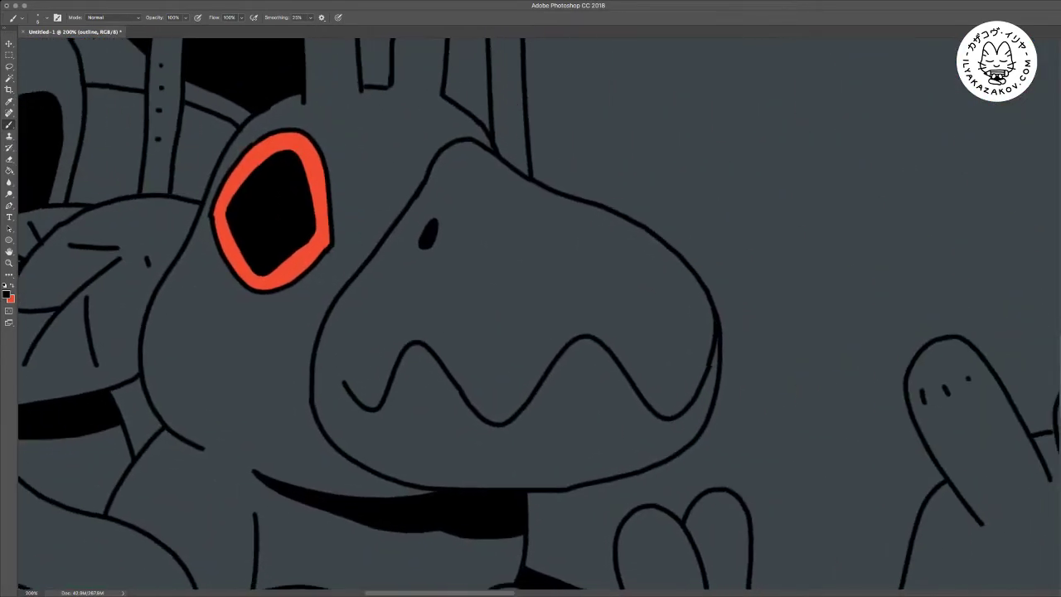
mouse_move(179, 309)
mouse_down()
mouse_move(176, 335)
mouse_move(193, 342)
mouse_up()
click(210, 357)
click(407, 294)
drag(436, 299, 437, 306)
scroll(538, 315, left, 6)
scroll(539, 315, down, 3)
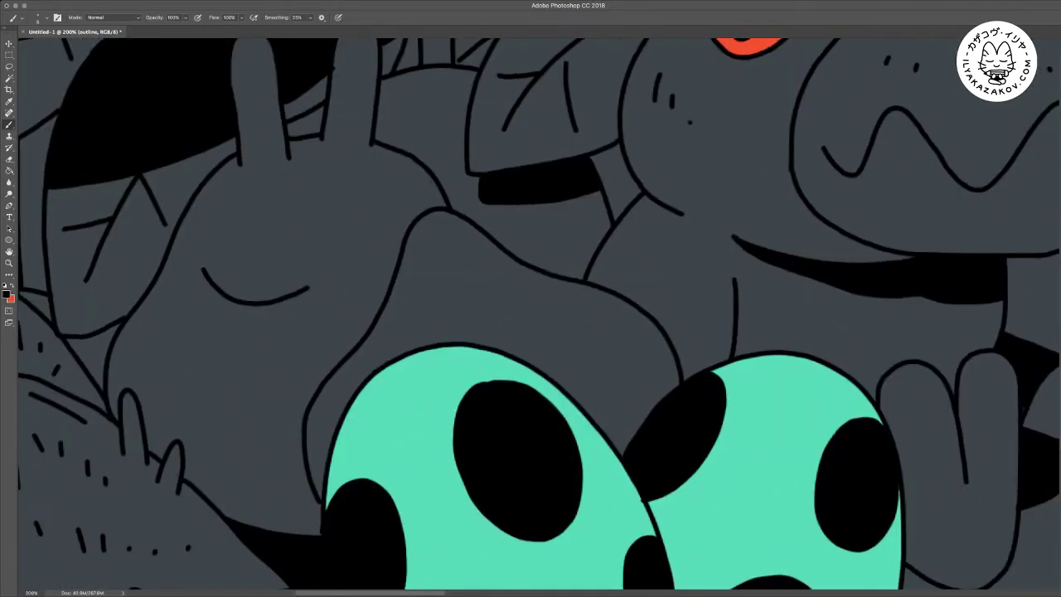
Brush small black dashes and dots onto the cheek and back of the sleeping creature behind the left nest
mouse_move(158, 355)
mouse_down()
mouse_move(153, 375)
mouse_move(185, 387)
mouse_up()
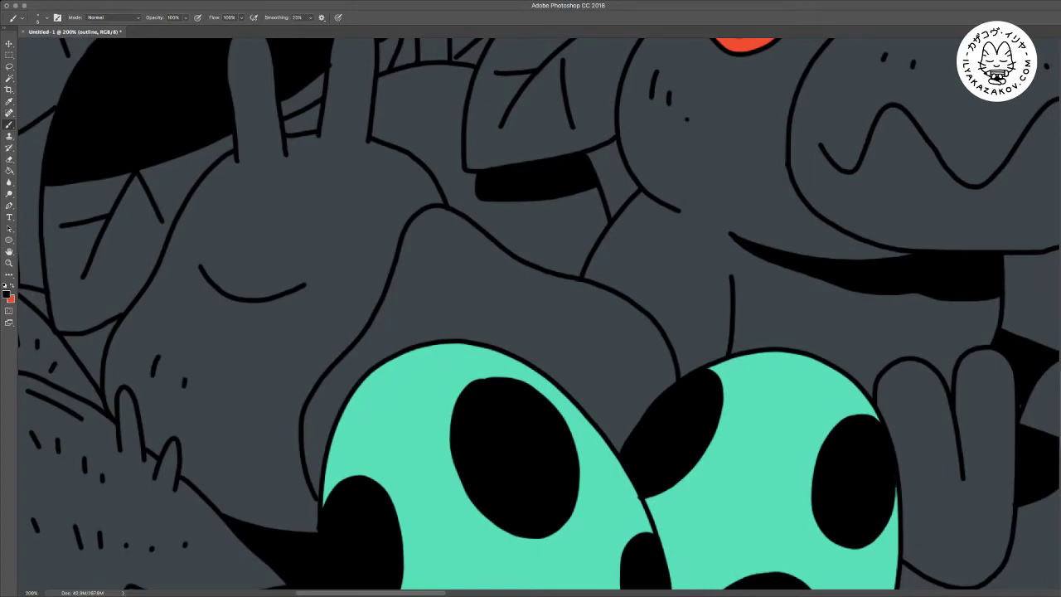
mouse_move(209, 312)
mouse_down()
mouse_move(242, 328)
mouse_move(266, 323)
mouse_up()
drag(424, 292, 445, 312)
drag(599, 340, 601, 348)
drag(620, 346, 642, 347)
key(super+minus)
key(super+minus)
key(super+minus)
key(super+minus)
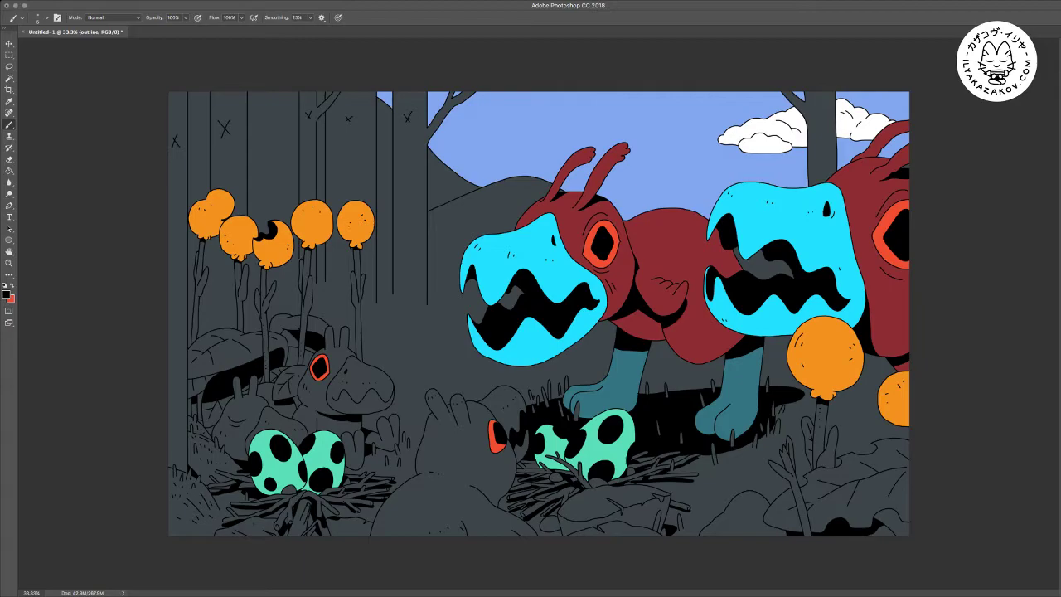
Fill the bodies of the three small creatures with the adult's dark red on the body colour layer, and deselect
key(v)
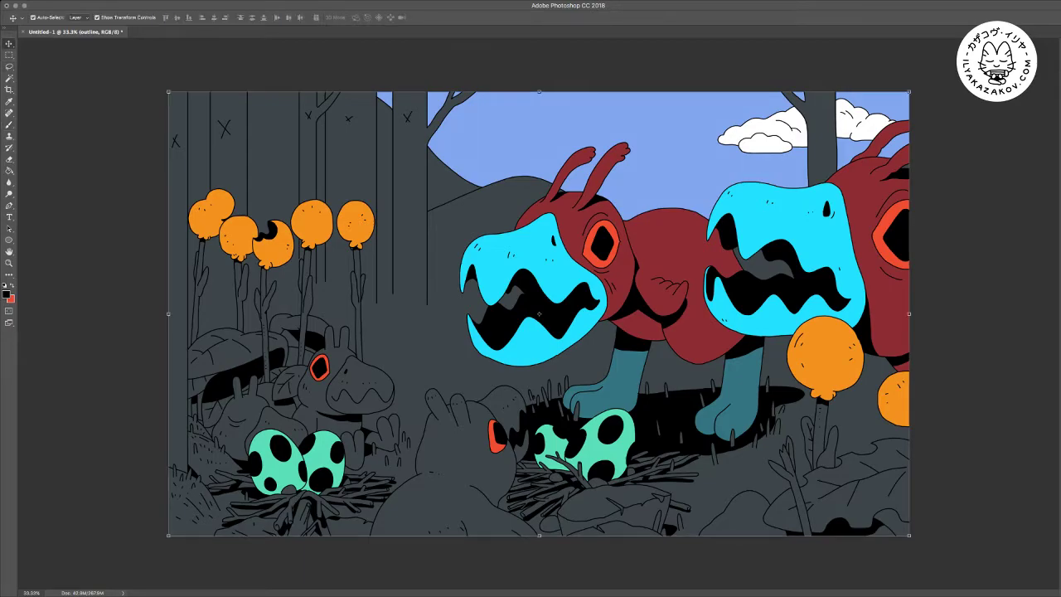
click(670, 249)
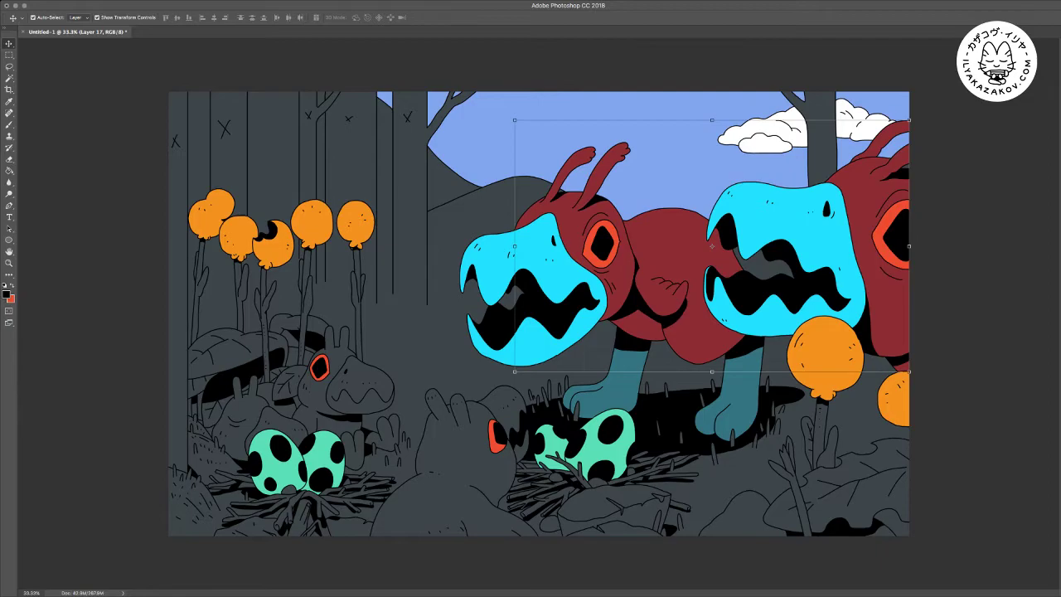
key(w)
click(457, 464)
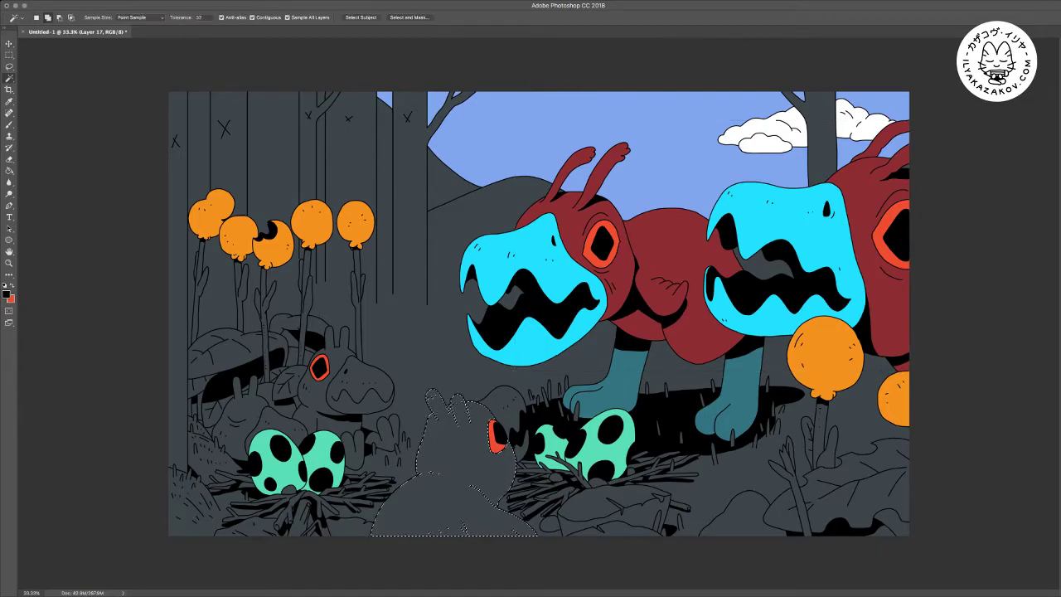
click(312, 398)
click(240, 425)
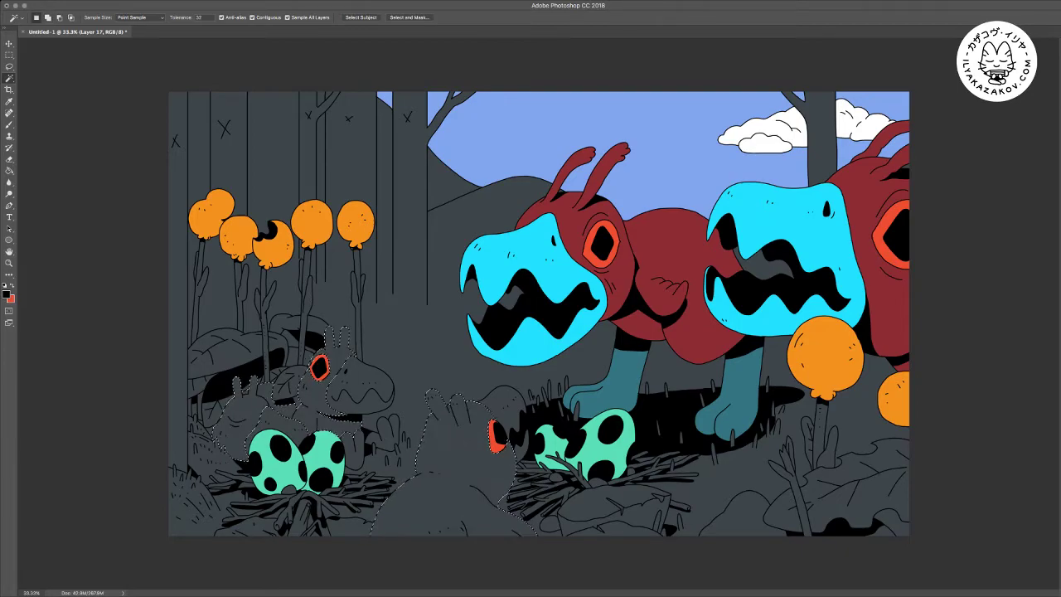
key(i)
click(663, 249)
key(g)
click(461, 452)
key(ctrl+d)
key(m)
Fill the beaks of the three small creatures with the adult's cyan on the beak colour layer, and deselect
key(v)
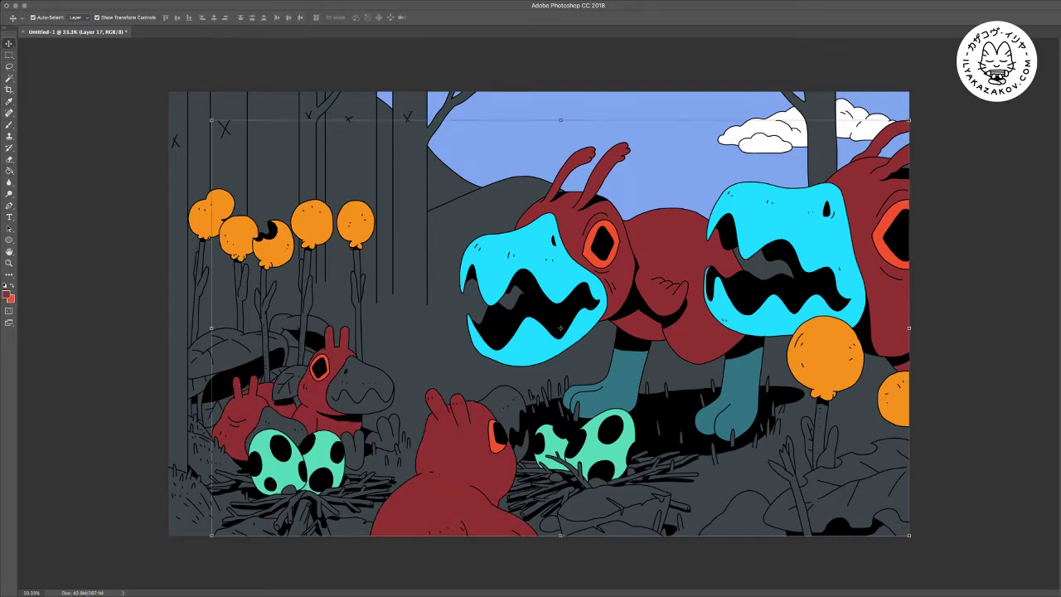
click(522, 253)
key(w)
click(363, 379)
shift+click(280, 421)
shift+click(505, 401)
shift+click(522, 450)
key(F2)
key(g)
click(507, 403)
key(i)
click(512, 347)
key(g)
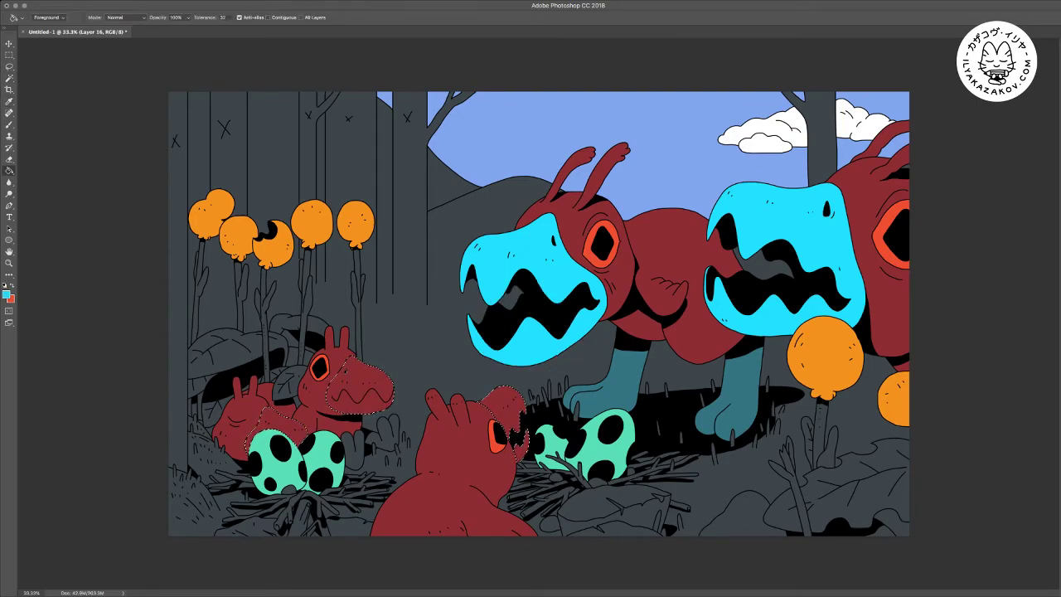
key(alt+BackSpace)
key(m)
key(ctrl+d)
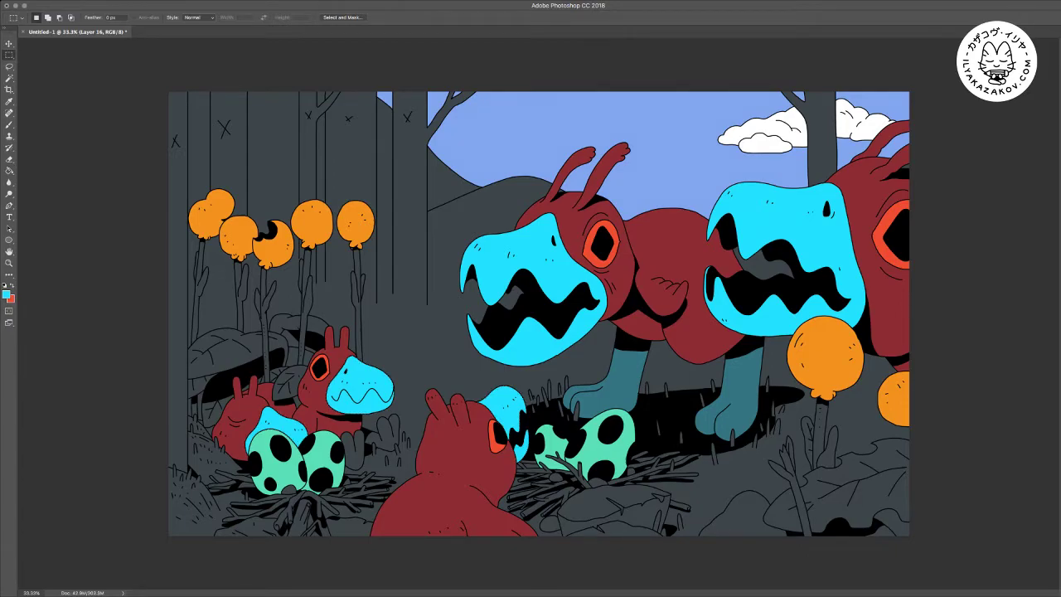
Set the adult's leg colour layer to full opacity
key(v)
click(664, 393)
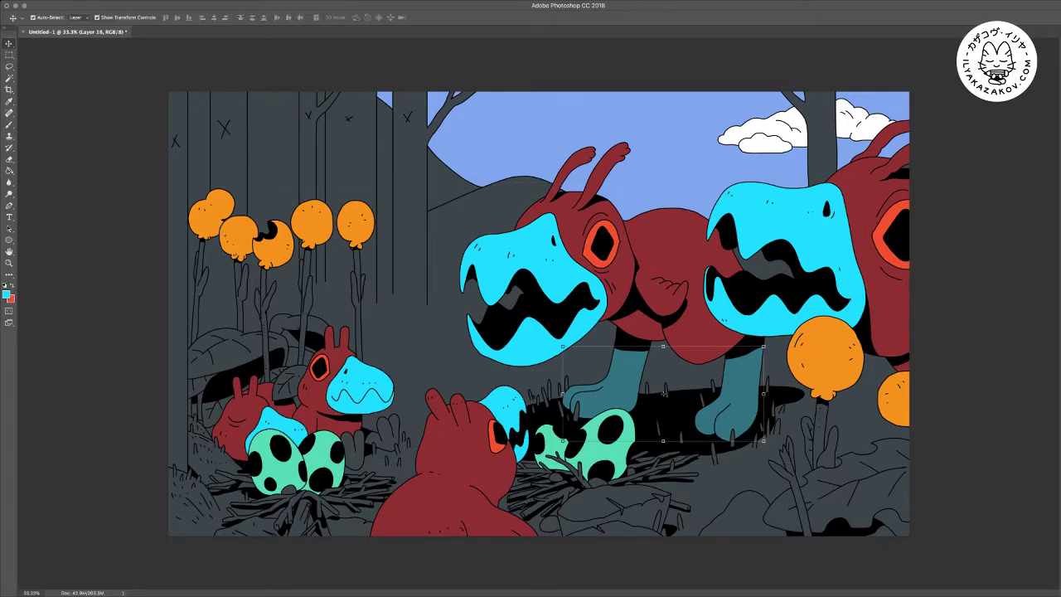
key(0)
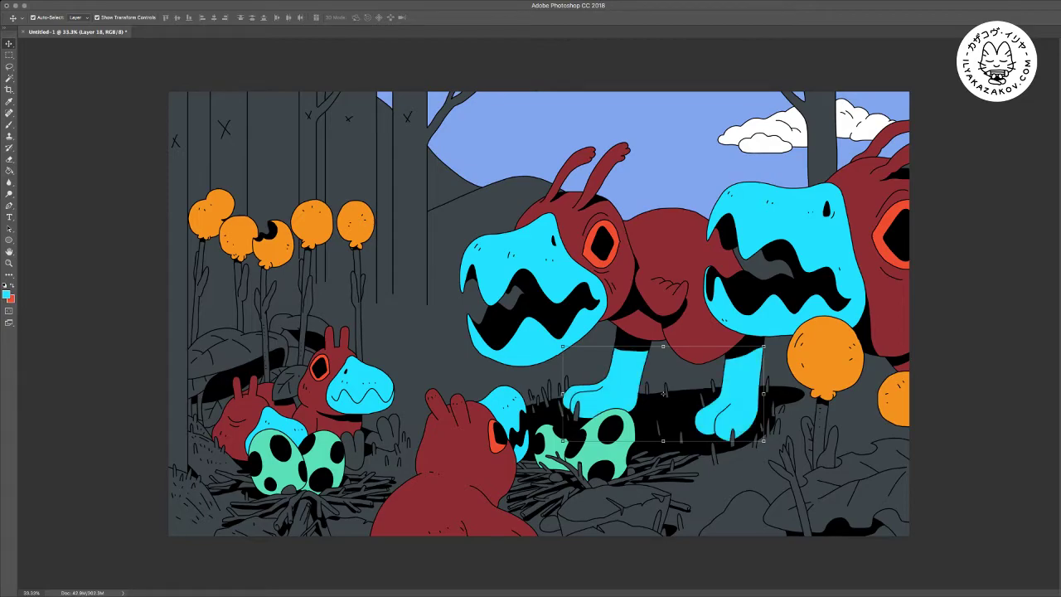
Fill the feet of the red-eyed creature by the left nest with cyan on the leg layer, and deselect
key(i)
key(w)
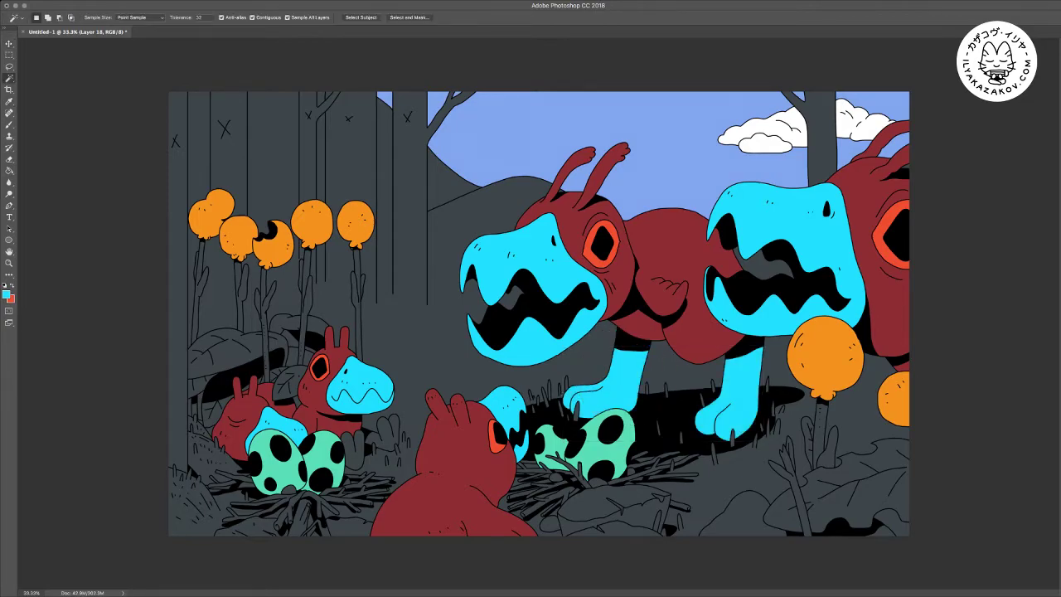
click(354, 454)
shift+click(360, 444)
shift+click(388, 431)
shift+click(375, 440)
key(g)
click(387, 430)
key(ctrl+d)
Try darkening the adult's legs and the small creature's feet together to teal
key(i)
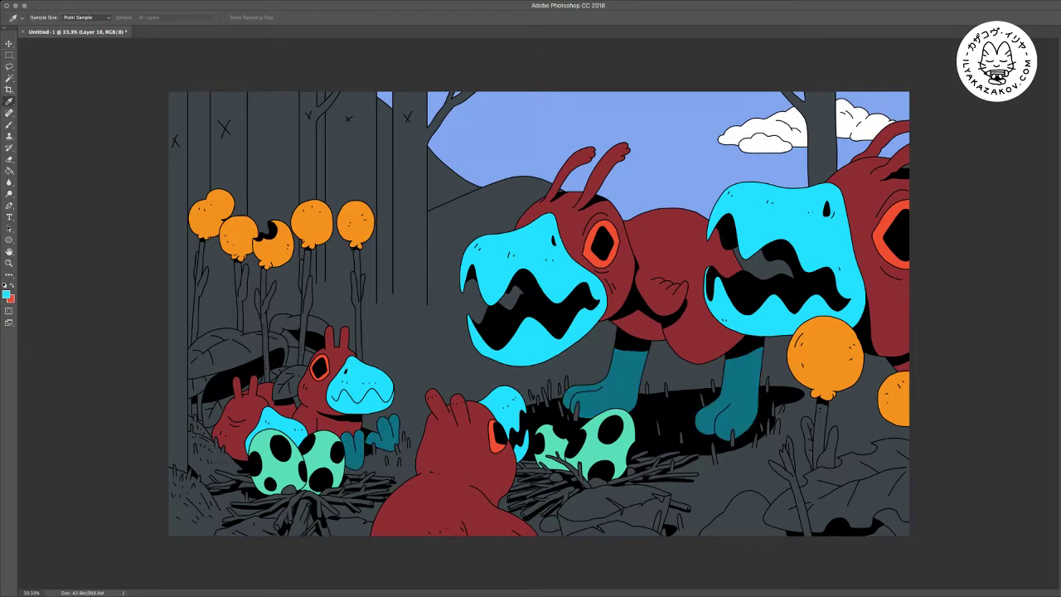
key(m)
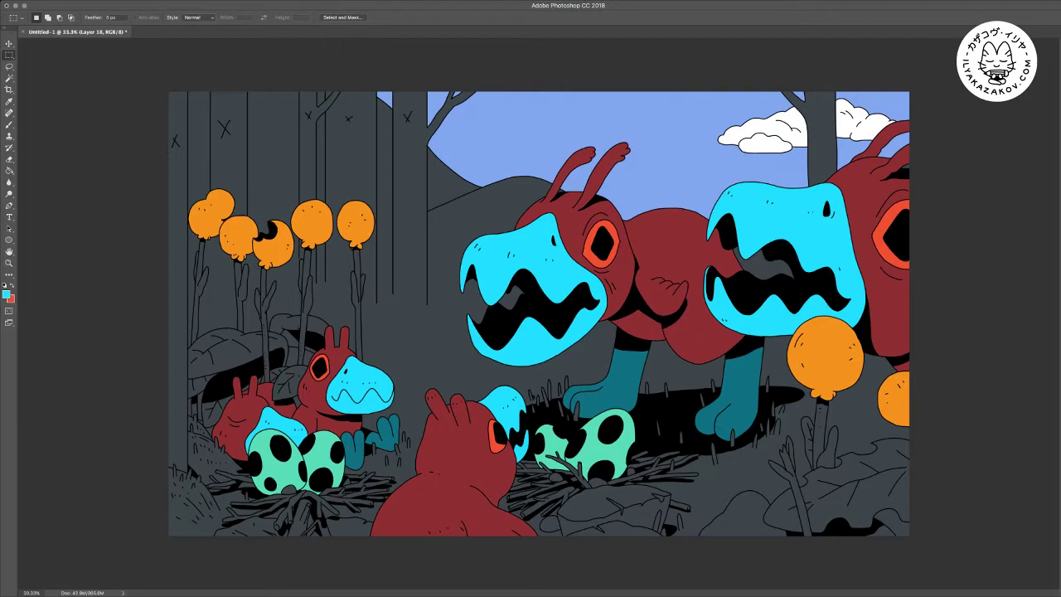
key(ctrl+z)
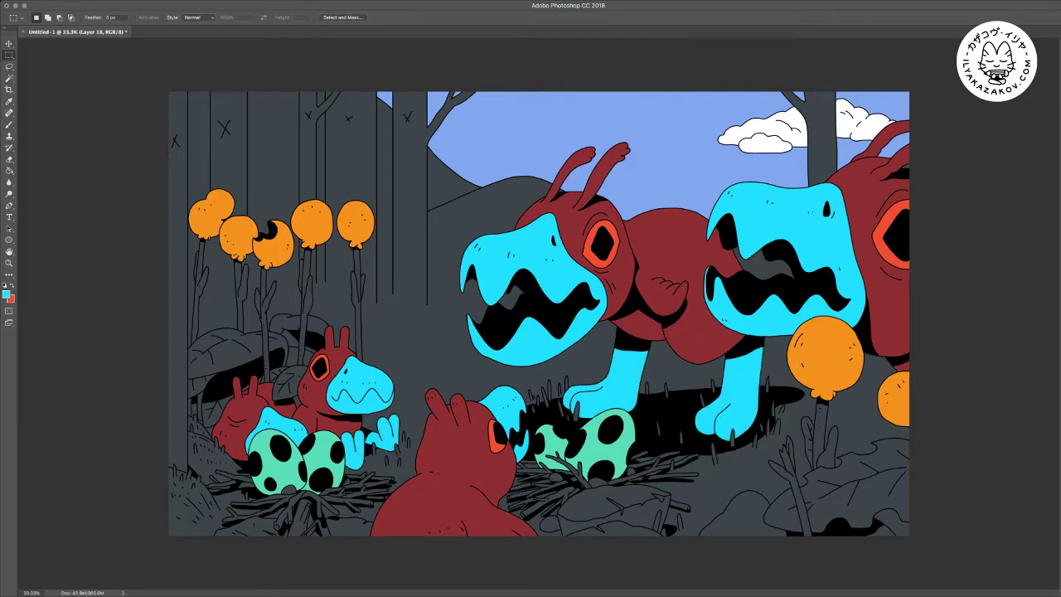
Select only the area around the adult's legs, darken them to teal with a value of -50, and deselect
drag(539, 317, 803, 485)
key(i)
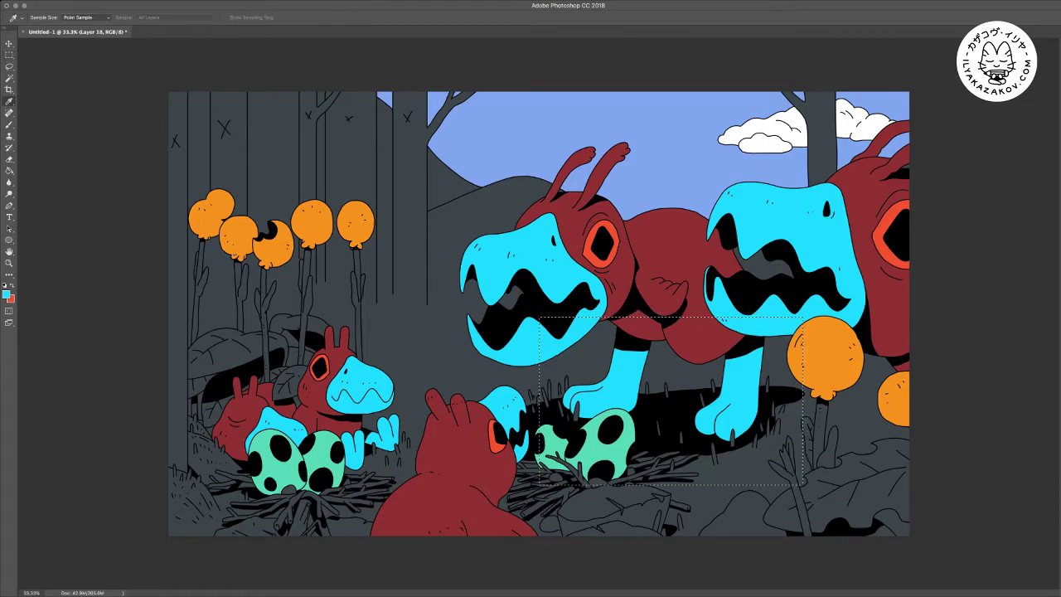
text(-50)
key(Return)
key(ctrl+d)
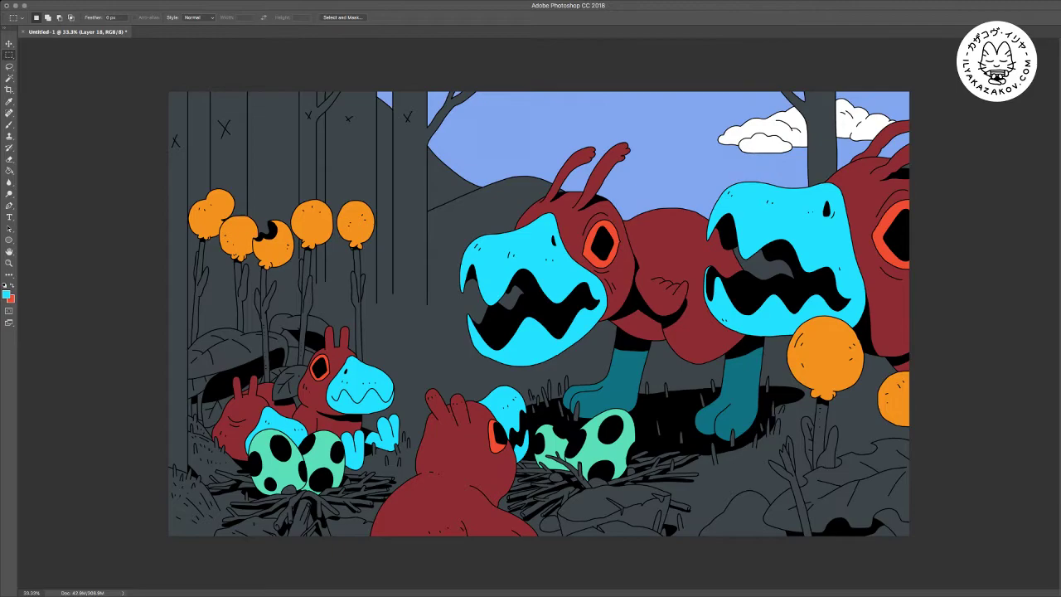
Create a new empty layer directly above the leg colour layer
key(v)
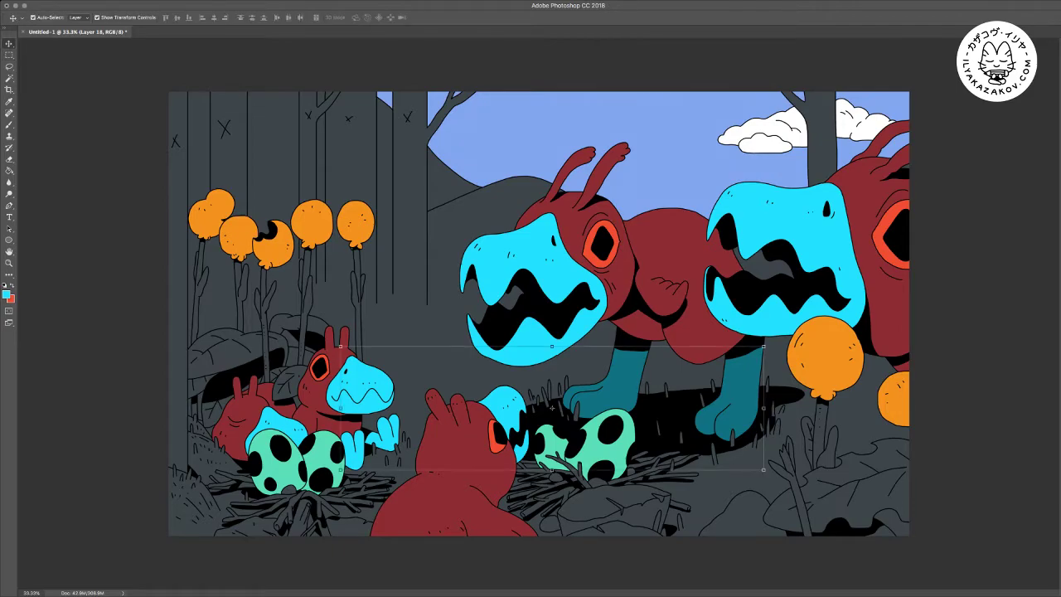
click(953, 373)
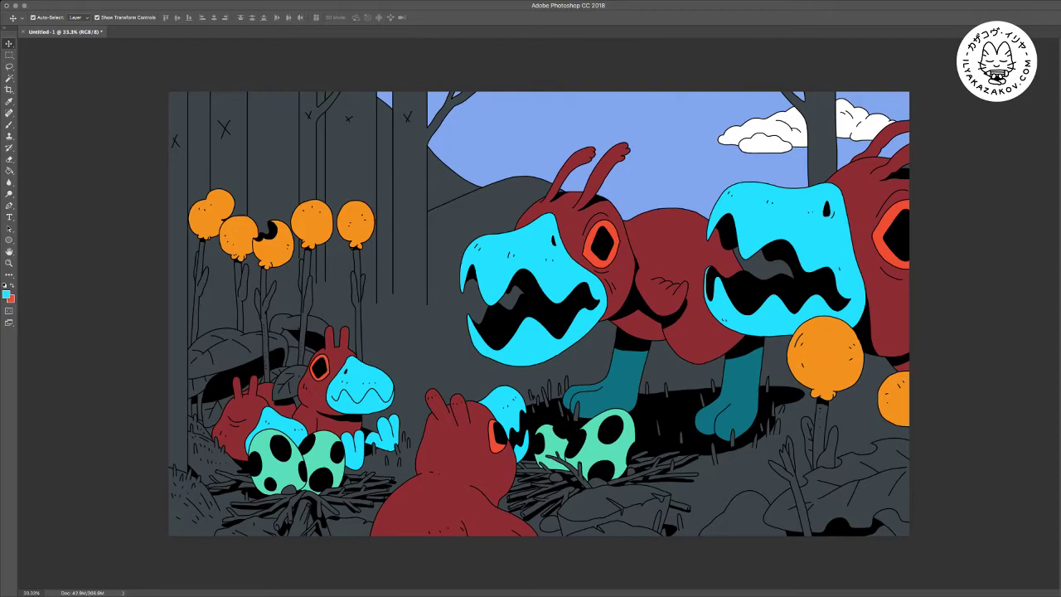
click(552, 407)
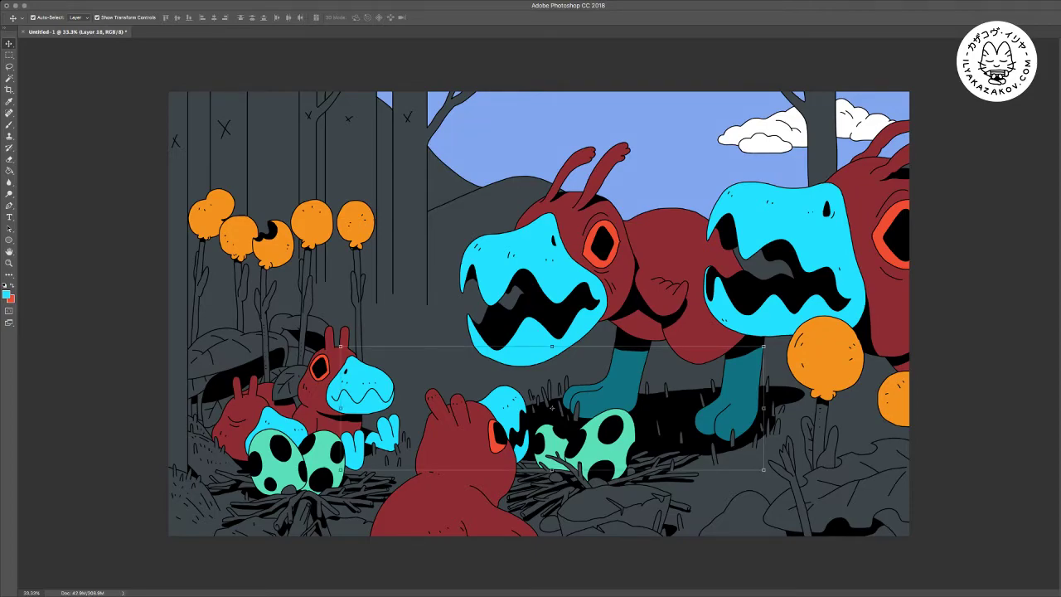
click(953, 373)
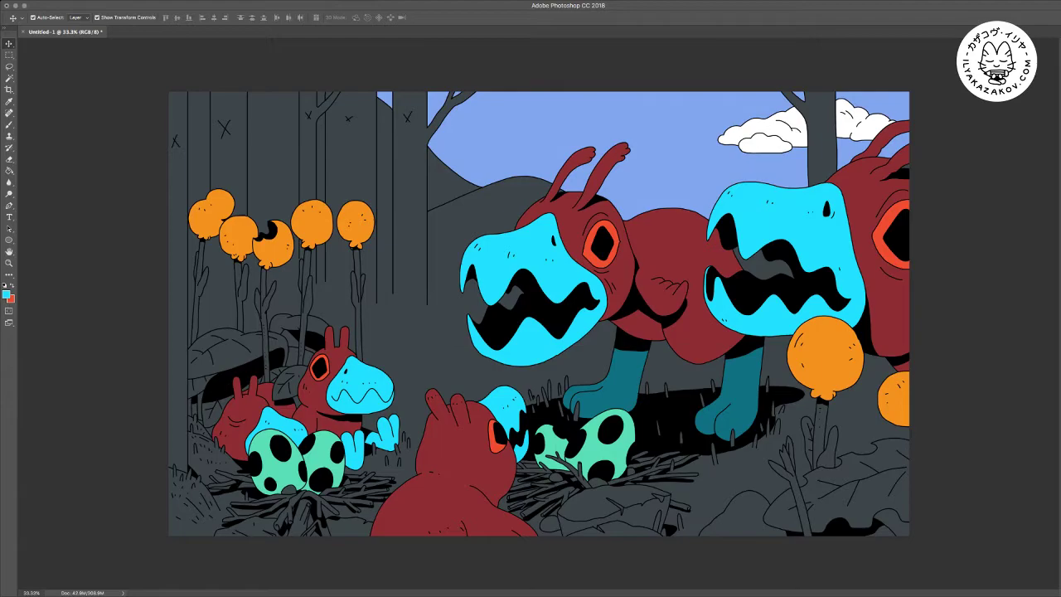
click(552, 408)
key(ctrl+shift+alt+n)
Fill the stems and large leaves of the orange-topped plants on both sides with bright yellow, and deselect
key(w)
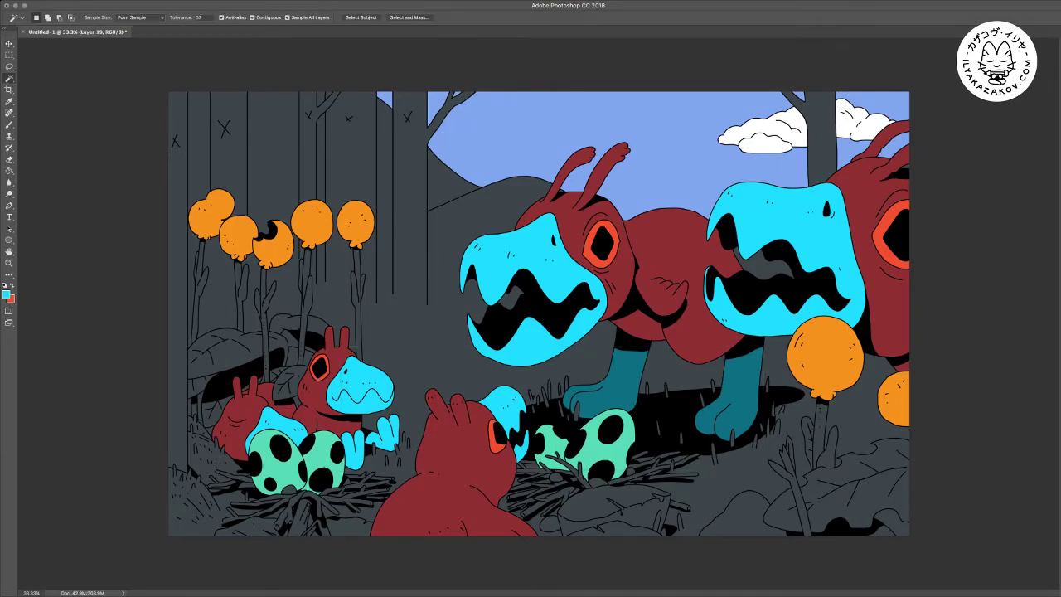
key(shift)
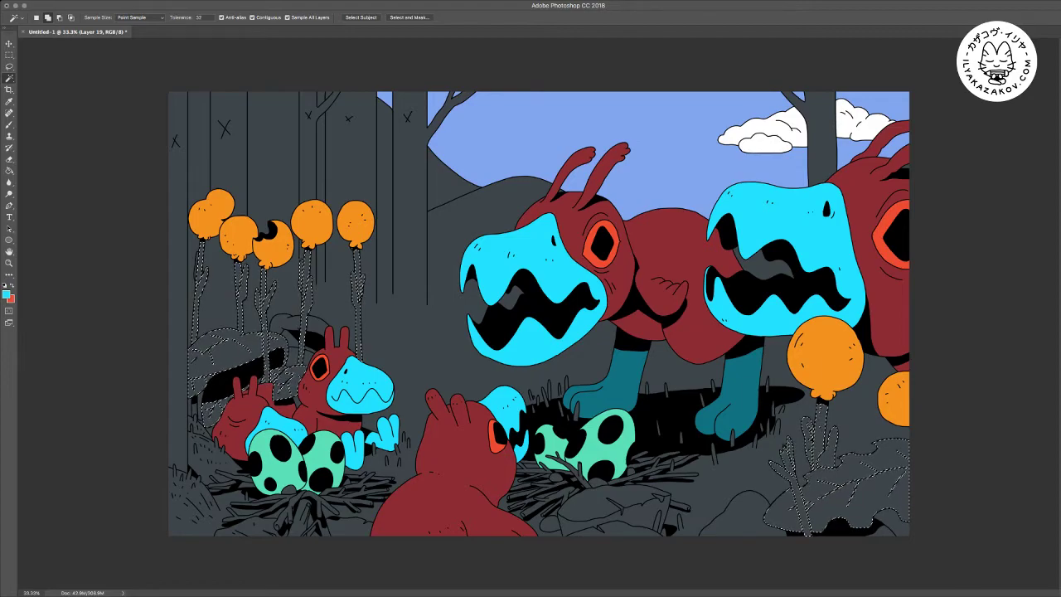
key(g)
key(i)
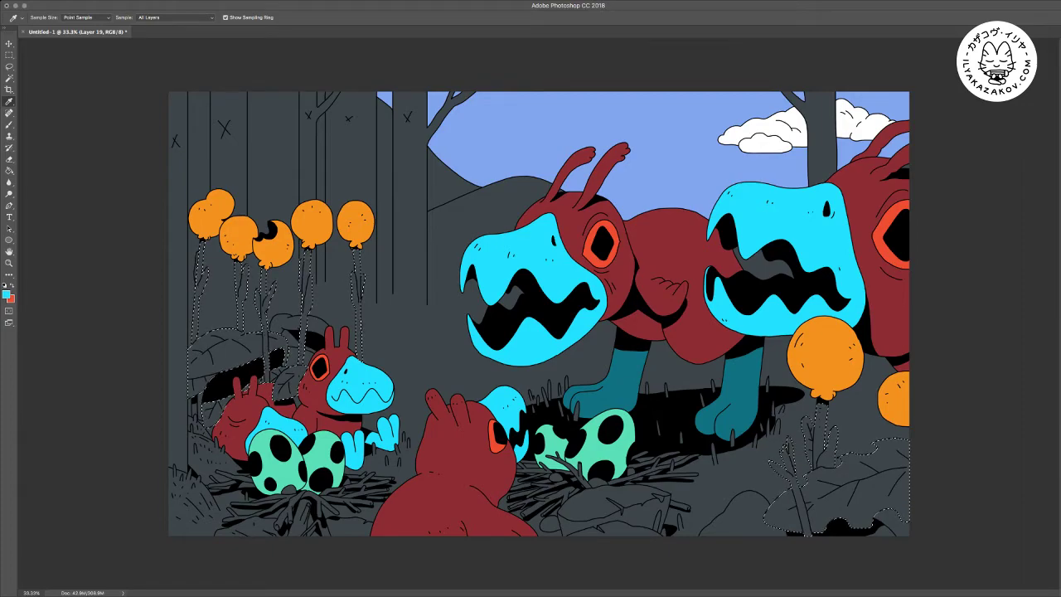
key(g)
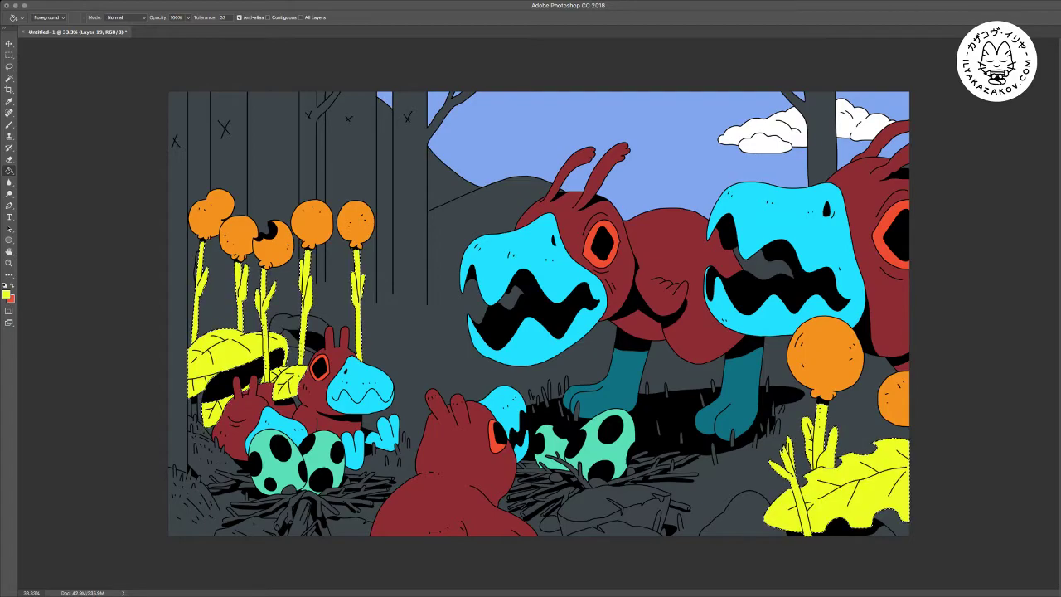
key(m)
key(i)
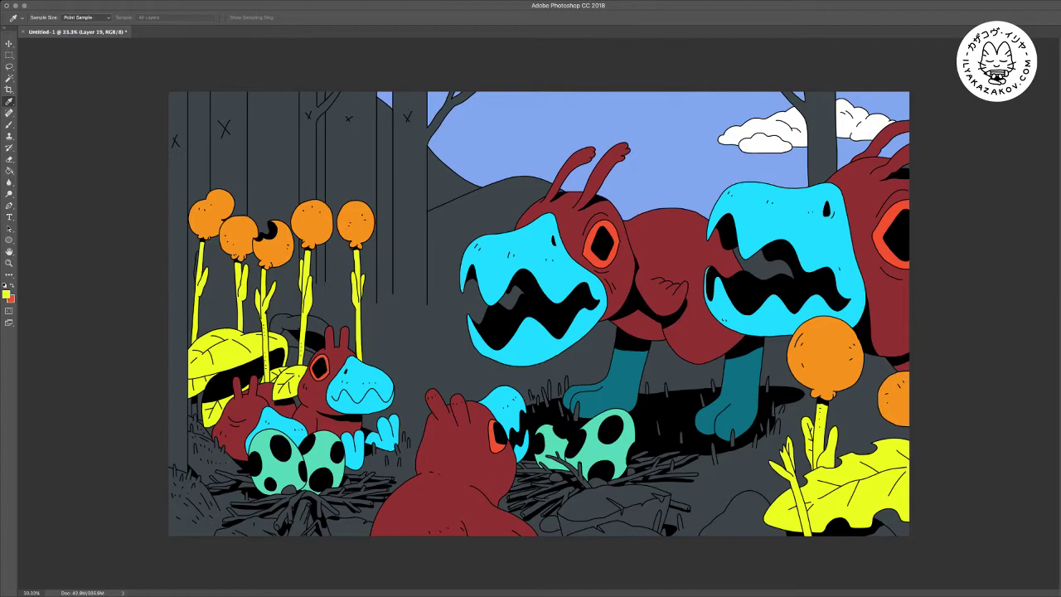
Shift the colour of the plant stems and leaves through red, gold and tan to a muted violet-blue
key(ctrl+BackSpace)
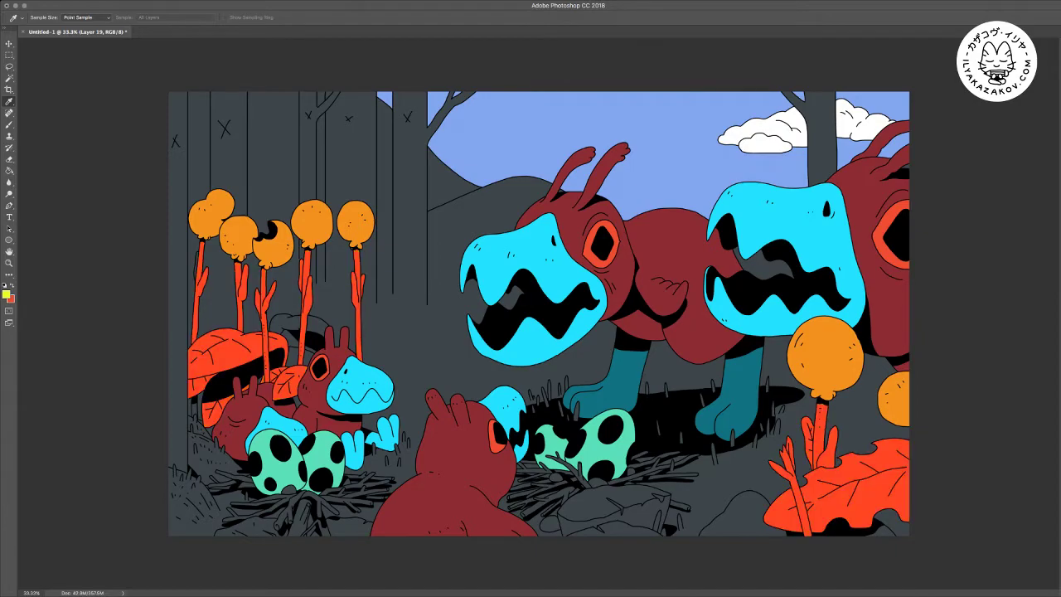
key(alt+BackSpace)
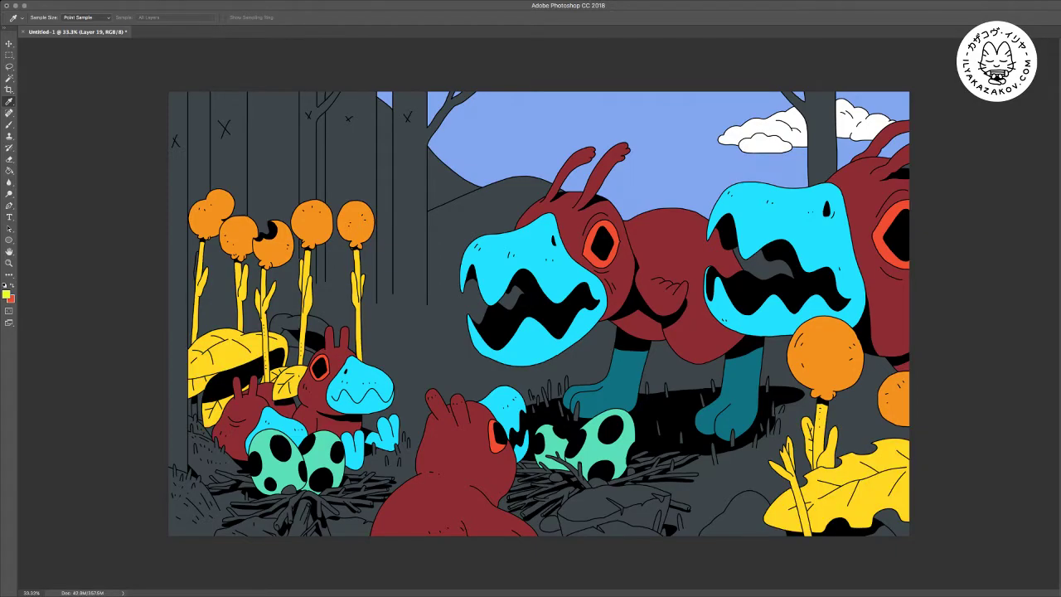
key(alt+BackSpace)
key(7)
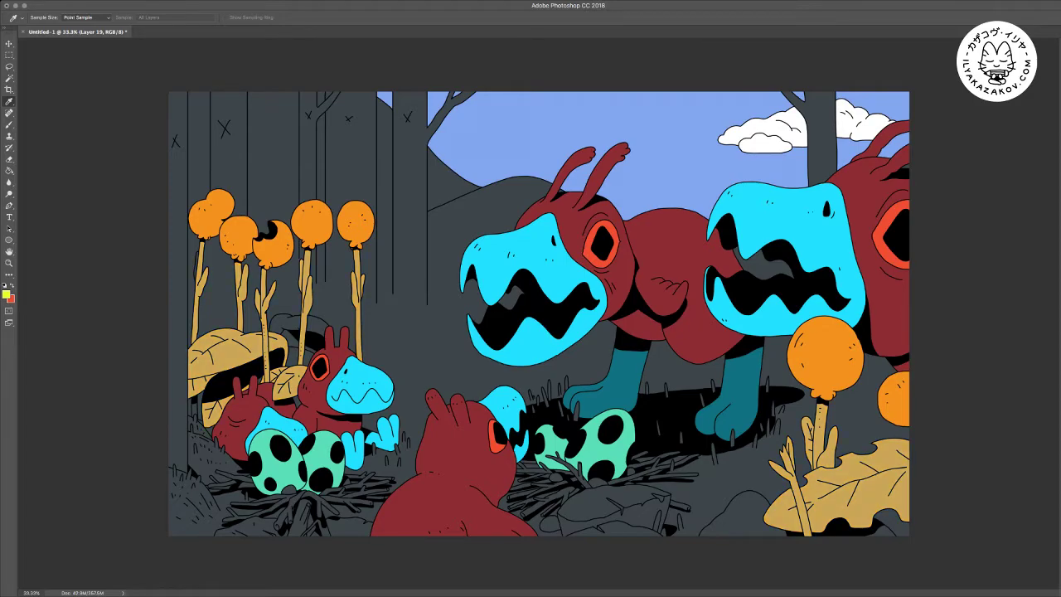
key(shift+equal)
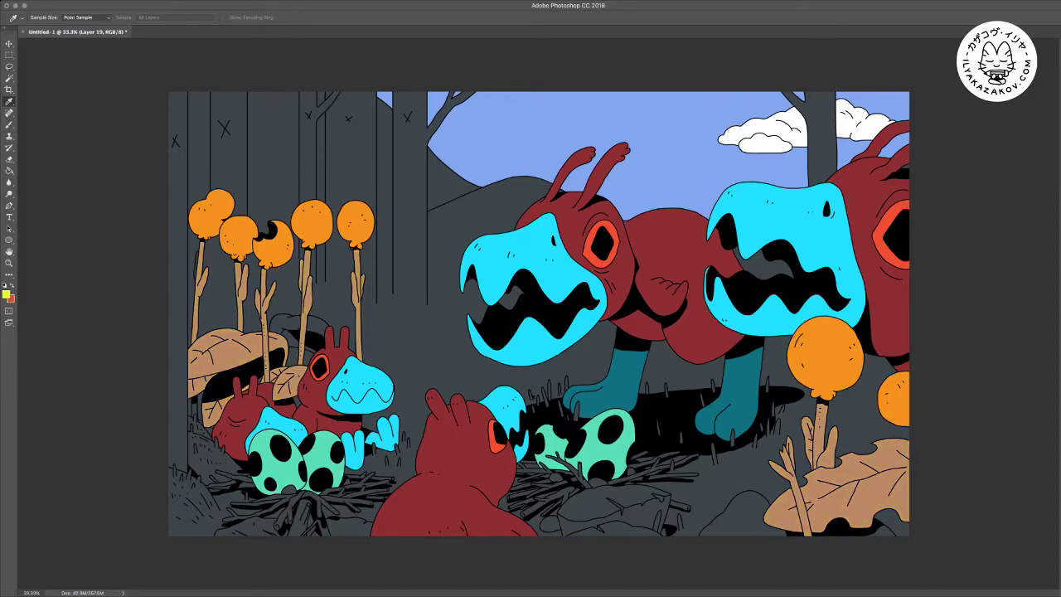
key(shift+equal)
key(shift+equal)
key(shift+equal)
key(shift+equal)
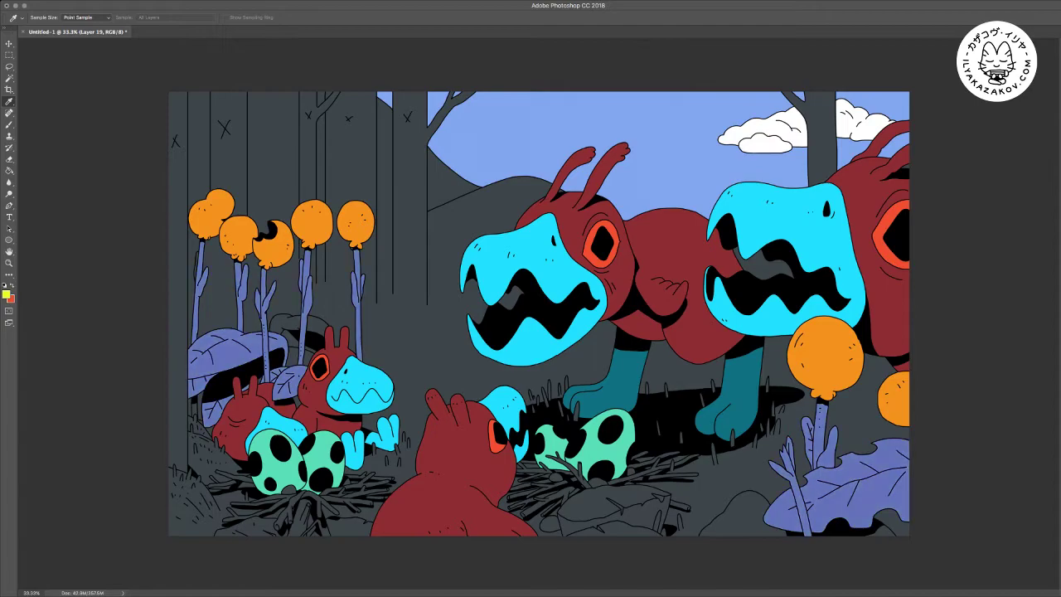
Try lightening the plant stems and leaves to a pale lavender
key(shift+equal)
key(shift+equal)
key(shift+equal)
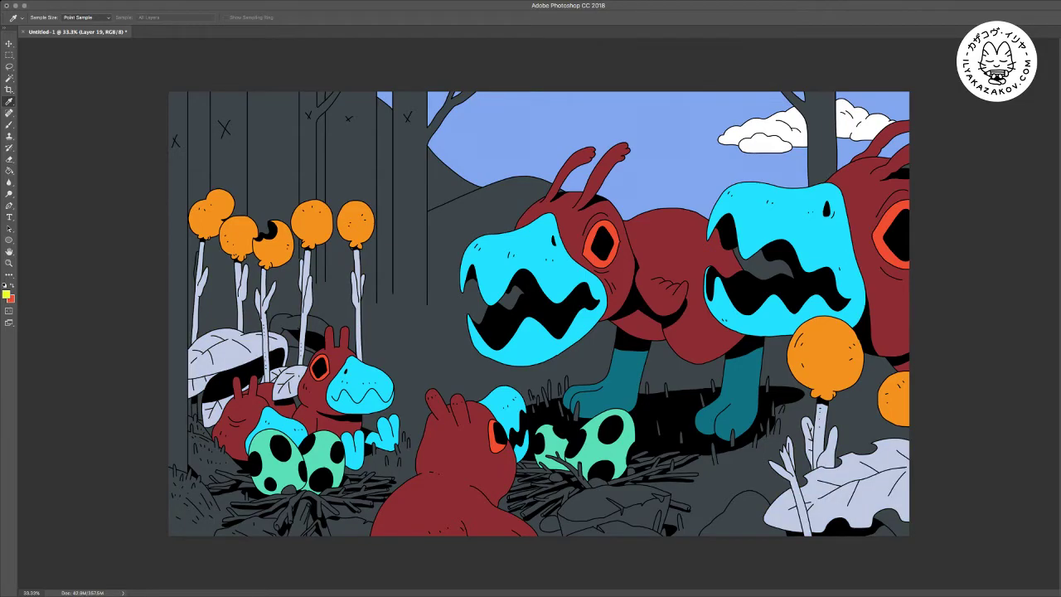
Return the plant stems and leaves to a darker muted blue and deselect their layer
key(ctrl+z)
key(ctrl+z)
key(ctrl+z)
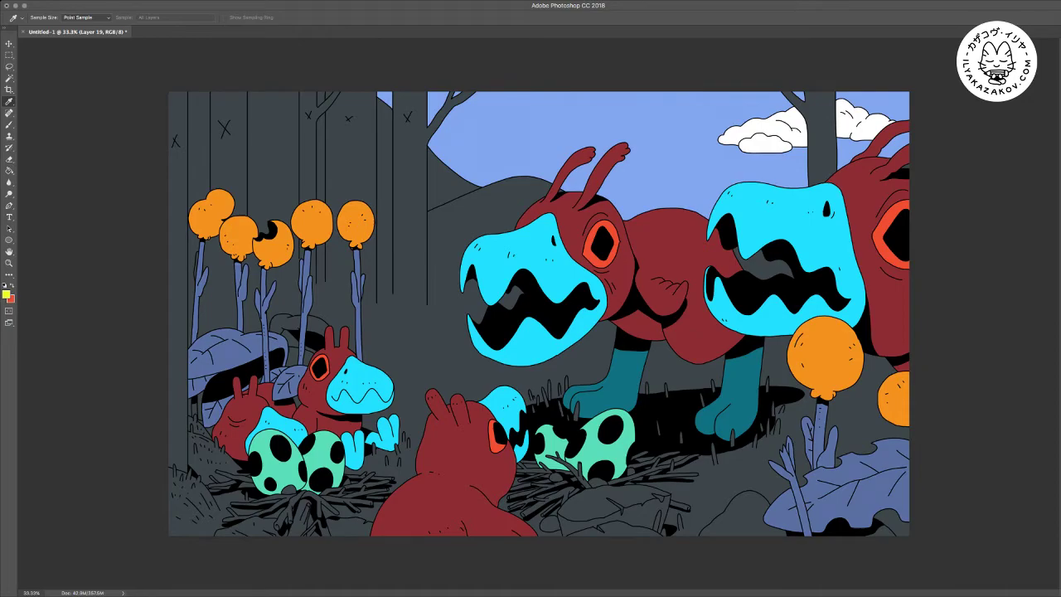
key(m)
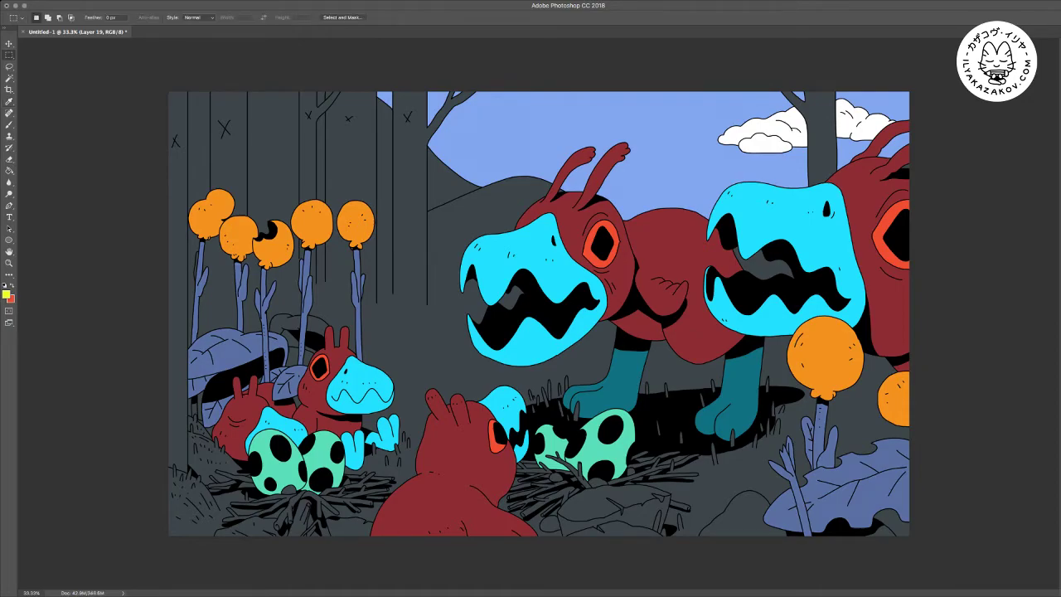
key(v)
key(ctrl+shift+e)
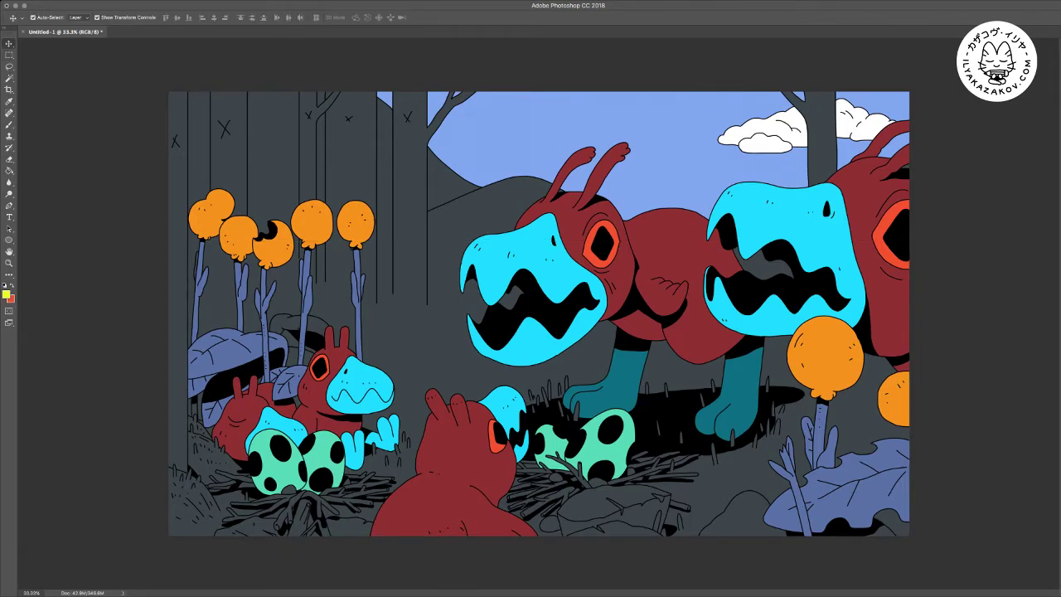
Fill the unpainted leaf behind the stems above the baby creature with the other leaves' muted blue, and deselect
key(ctrl+z)
key(w)
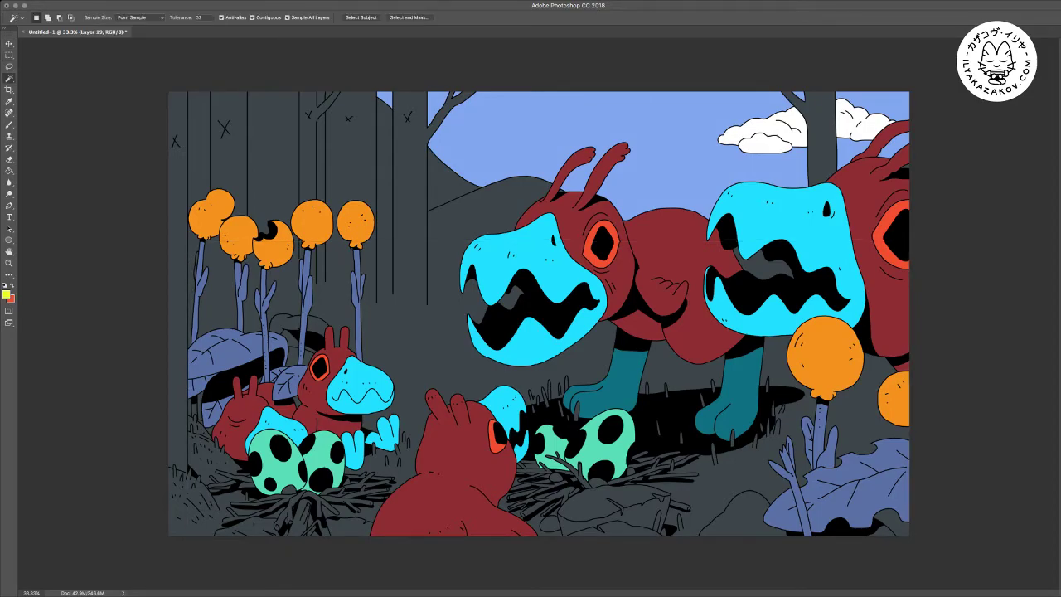
click(290, 356)
key(i)
click(262, 341)
key(g)
click(289, 324)
key(ctrl+d)
Fill the short stem piece beneath the large leaf by the nest with the same muted blue, and deselect
key(m)
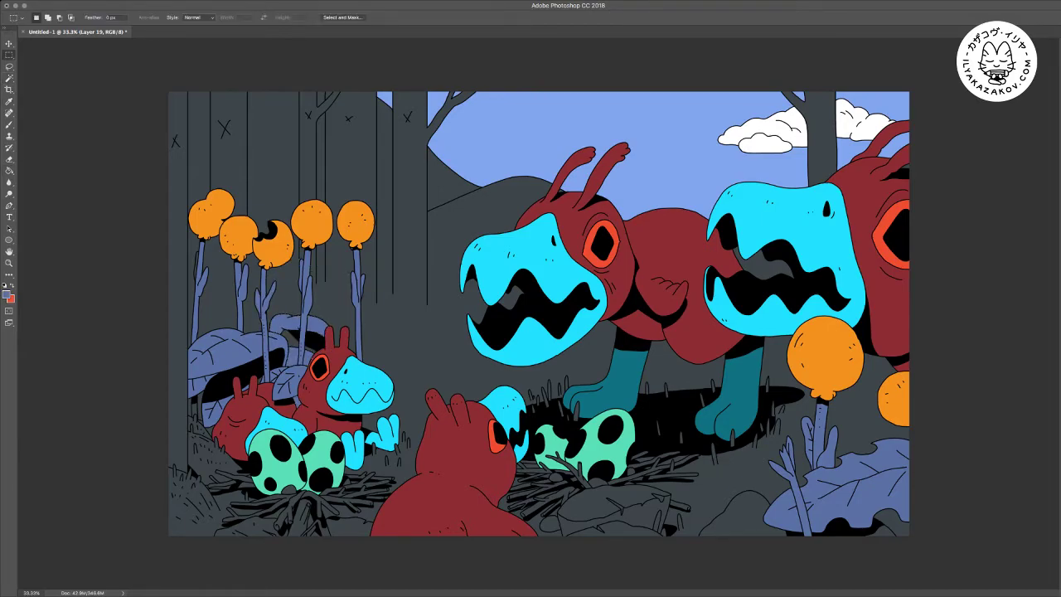
key(w)
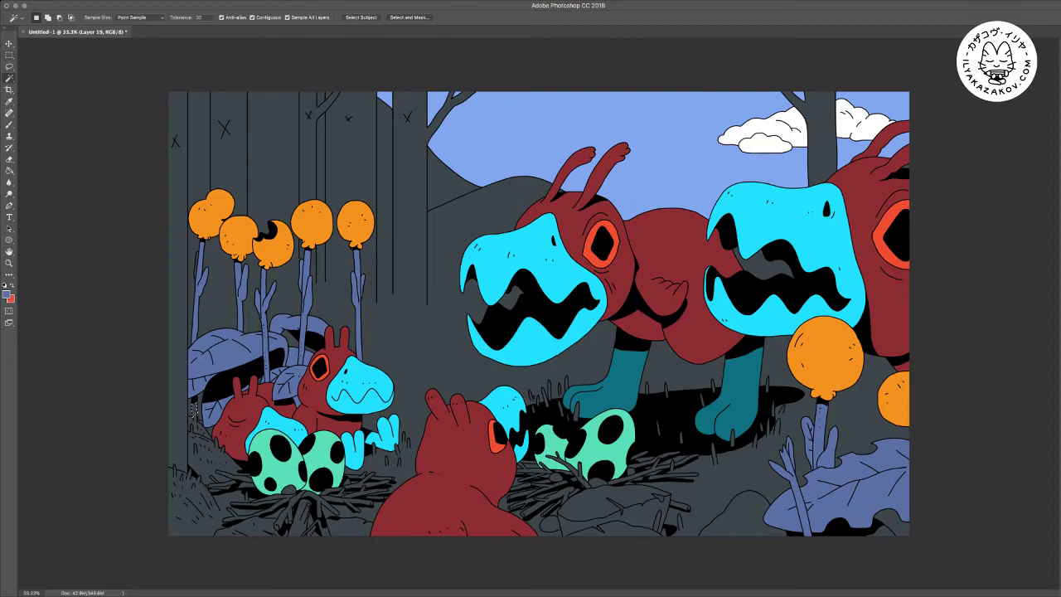
key(m)
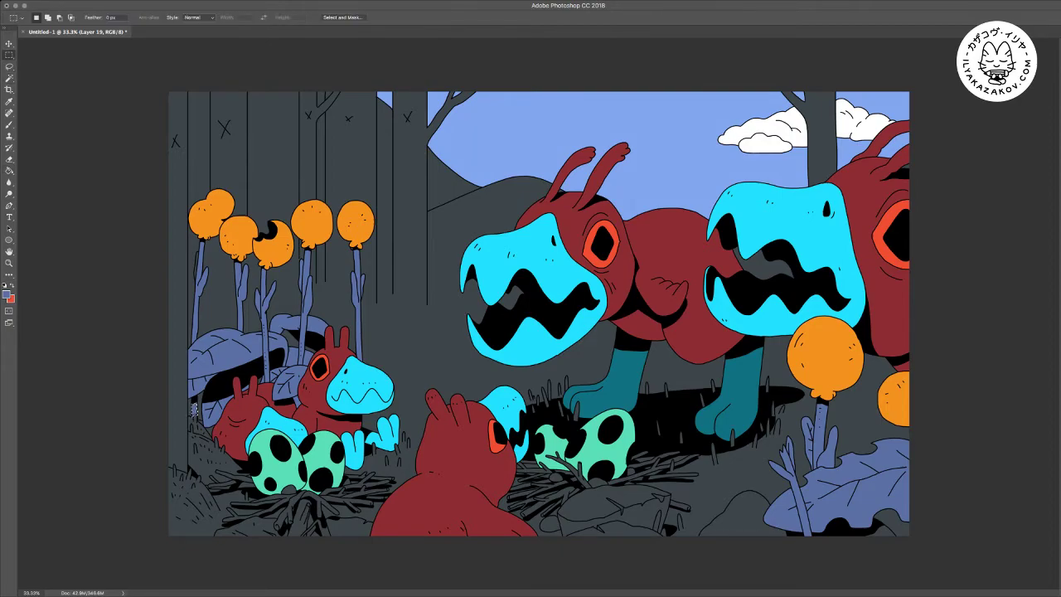
key(v)
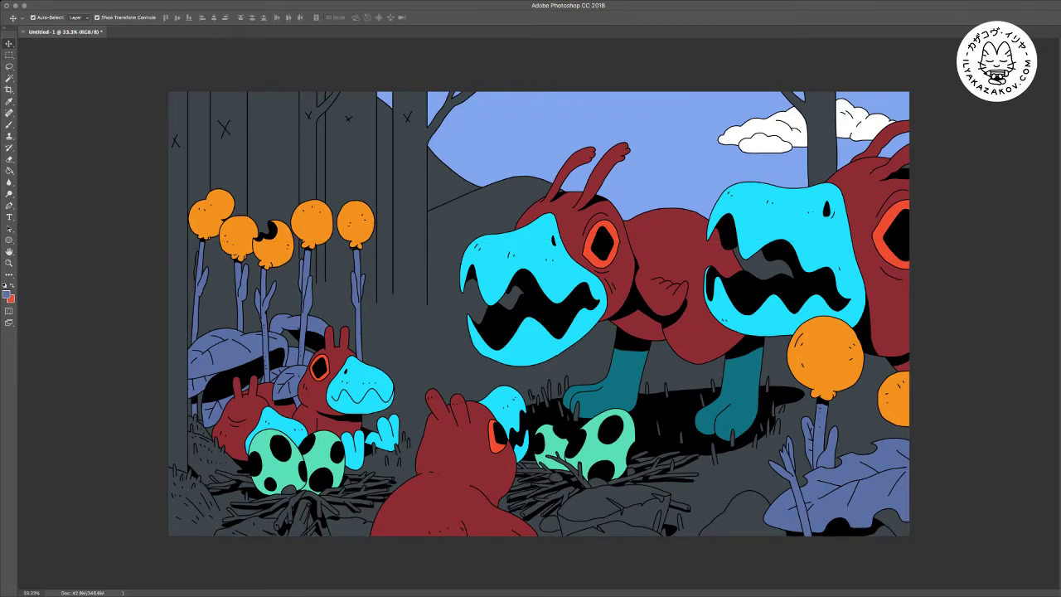
On the outline layer, brush short black dashes along both sides of the curled leaf behind the plant stems
key(alt+bracketleft)
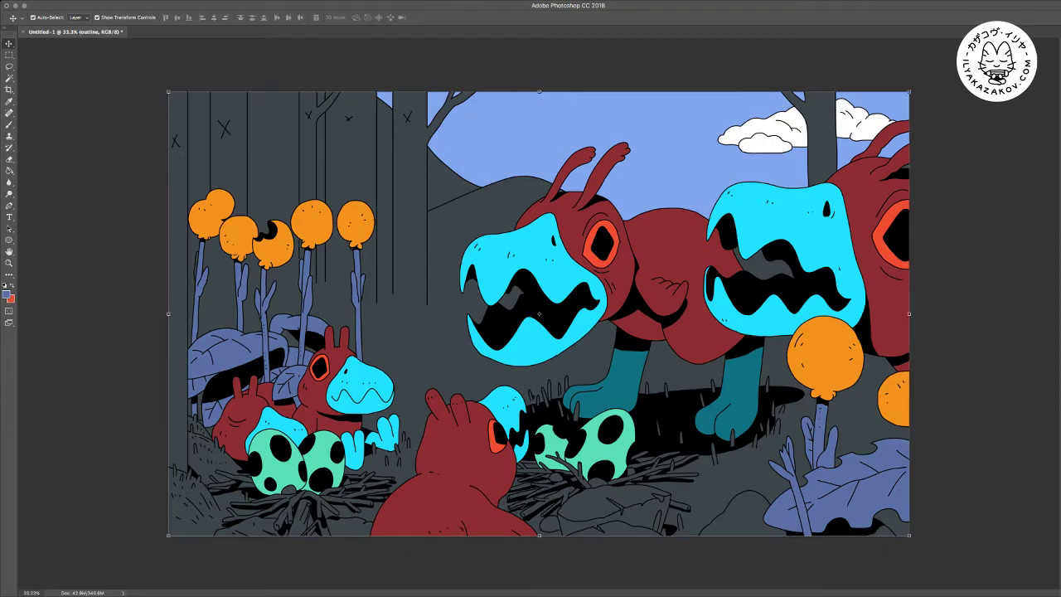
key(super+plus)
key(super+plus)
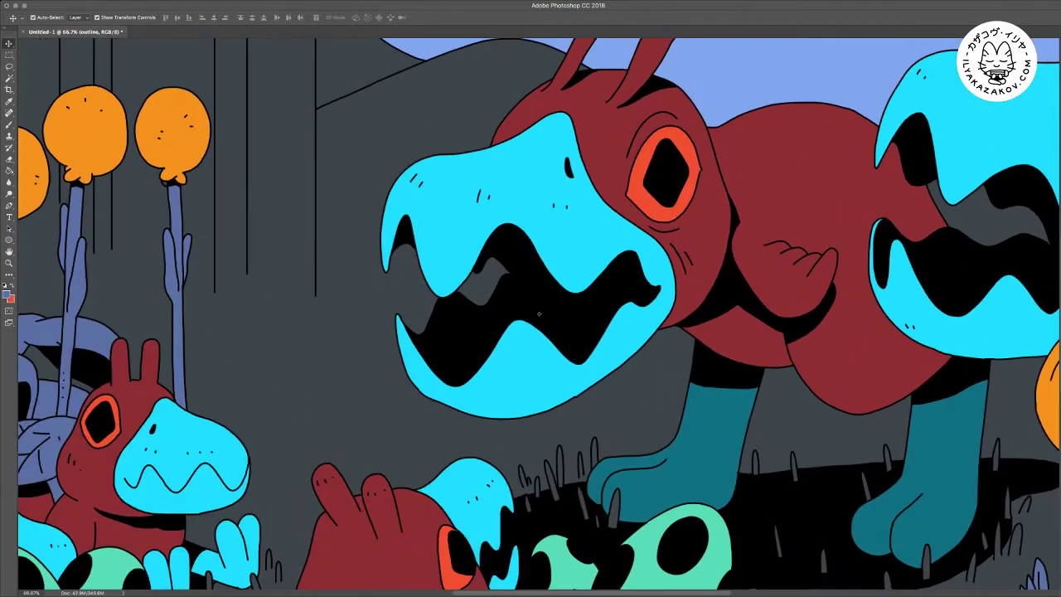
drag(540, 313, 706, 290)
scroll(707, 290, left, 2)
key(b)
scroll(706, 290, left, 5)
scroll(706, 290, down, 2)
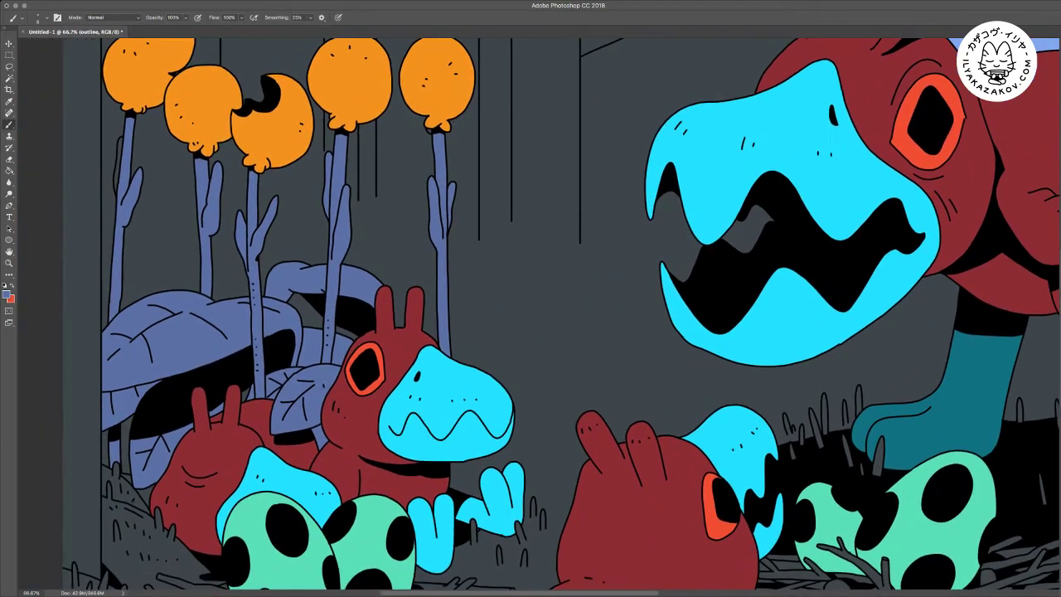
alt+click(365, 371)
key(super+plus)
key(super+plus)
scroll(539, 313, left, 8)
scroll(539, 313, down, 1)
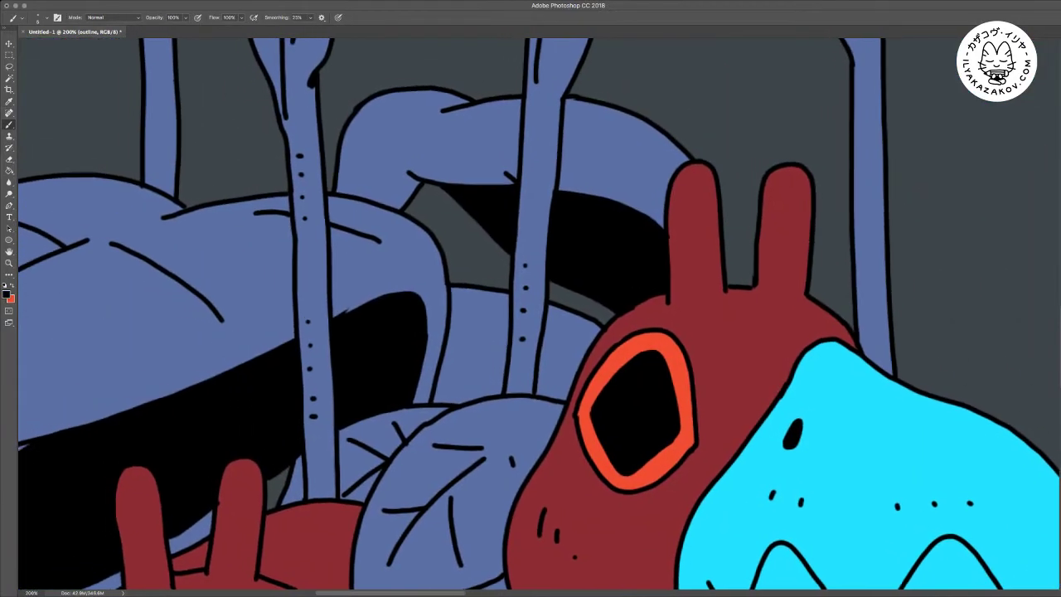
drag(374, 127, 382, 118)
drag(402, 122, 403, 129)
click(435, 131)
click(454, 133)
mouse_move(604, 131)
mouse_down()
mouse_move(607, 144)
mouse_move(636, 152)
mouse_up()
drag(650, 154, 654, 162)
Look over the nests, large creatures and foreground plants for areas that still lack outline detail
scroll(663, 171, down, 3)
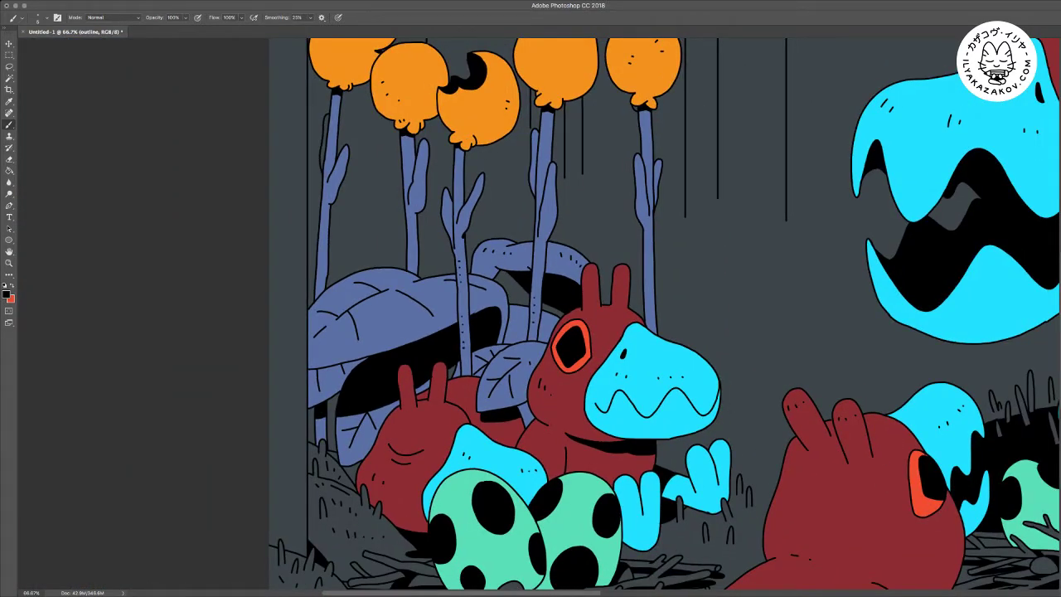
scroll(605, 315, down, 3)
scroll(605, 315, right, 3)
scroll(597, 315, down, 1)
scroll(596, 315, right, 2)
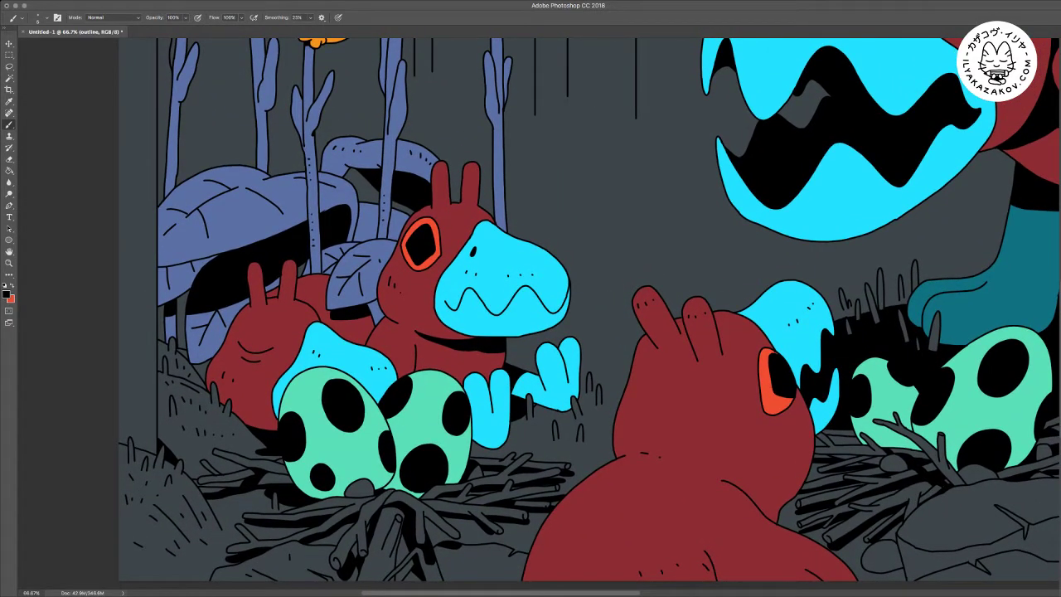
scroll(589, 311, right, 5)
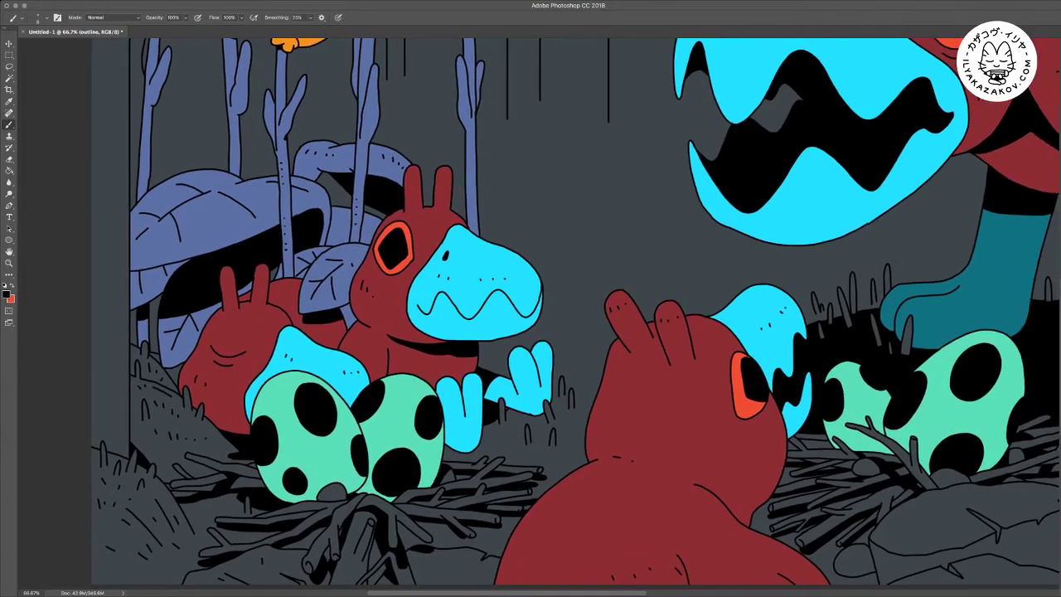
scroll(539, 315, right, 6)
scroll(538, 315, down, 1)
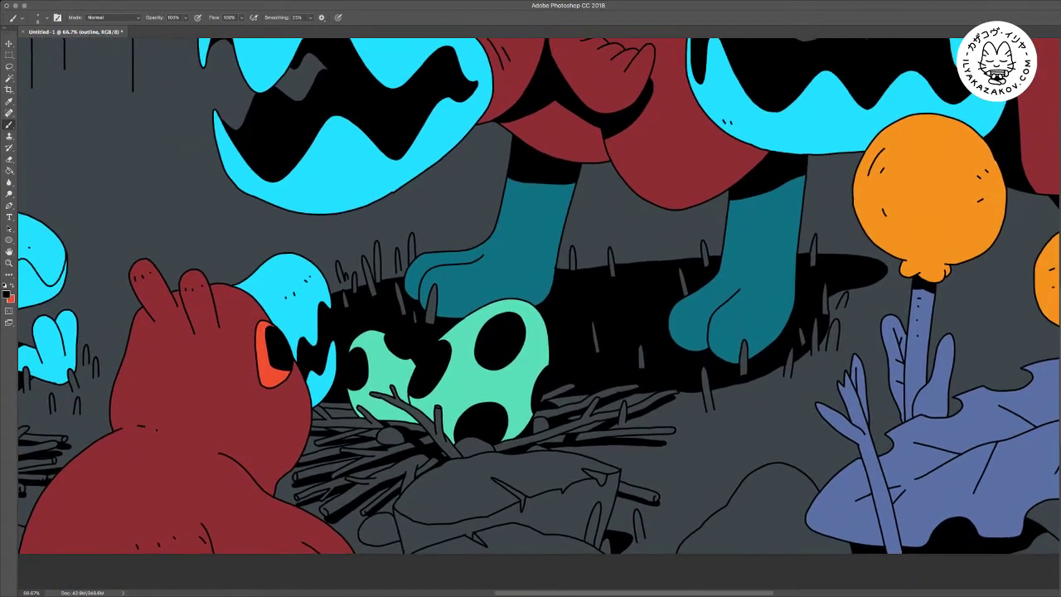
scroll(505, 331, down, 1)
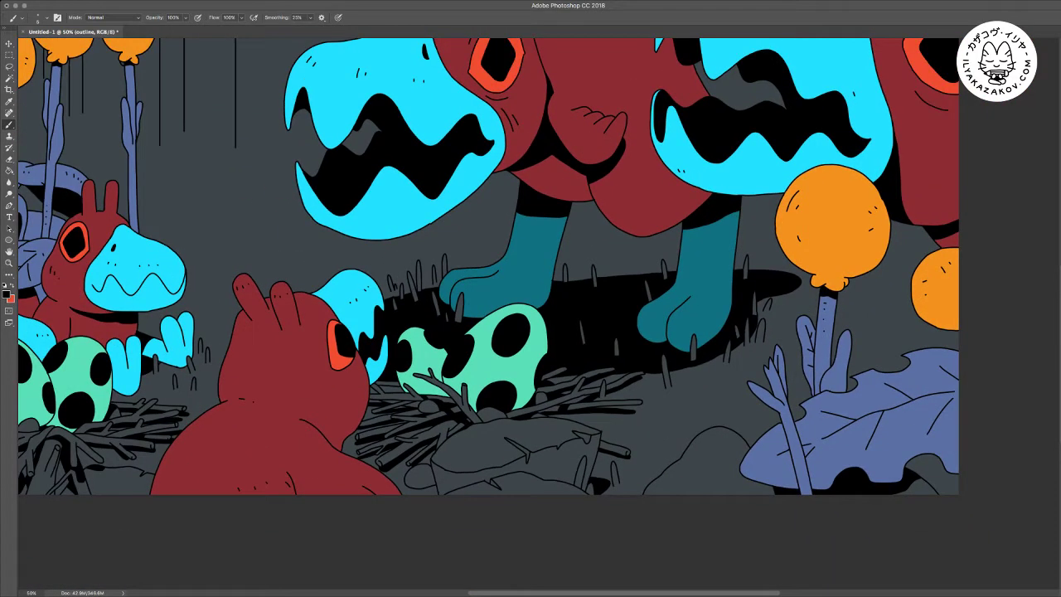
scroll(505, 332, down, 1)
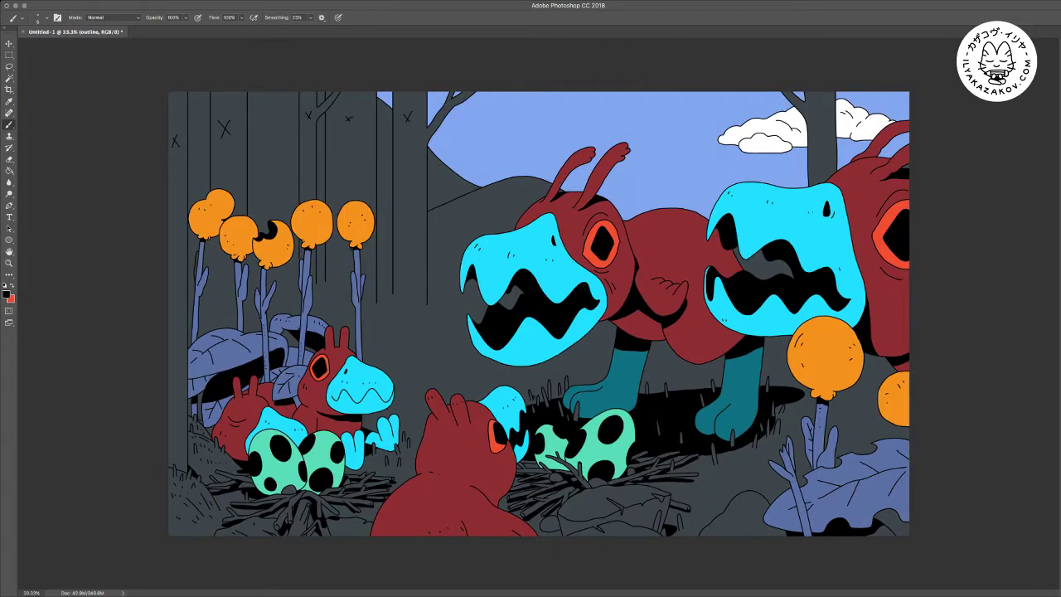
scroll(311, 283, up, 3)
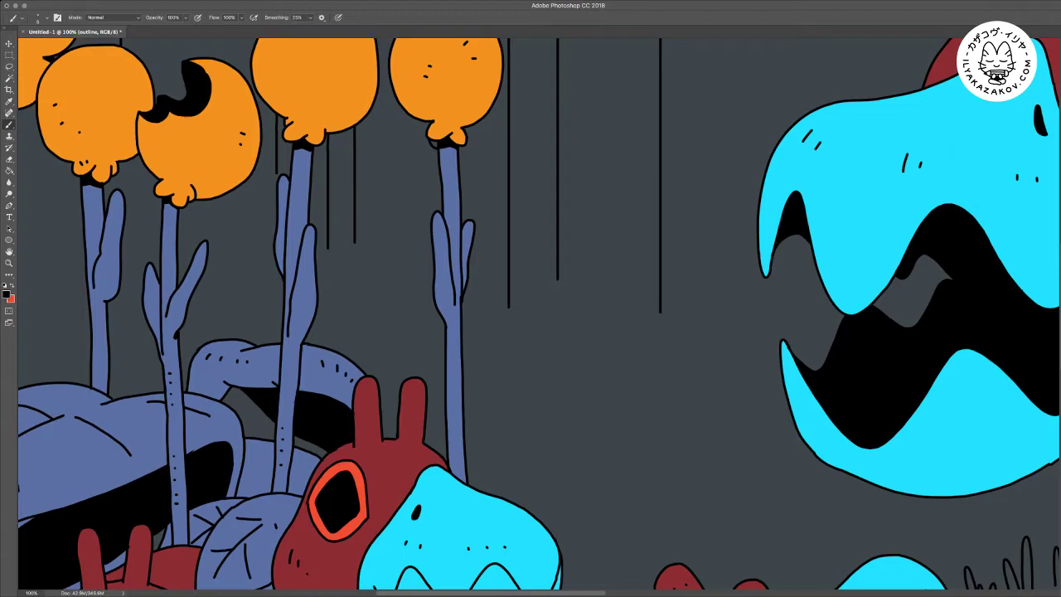
Draw the lower hill's ridge line between the tree trunks and the big creature's beak, with short hatch marks beneath it
drag(580, 273, 404, 416)
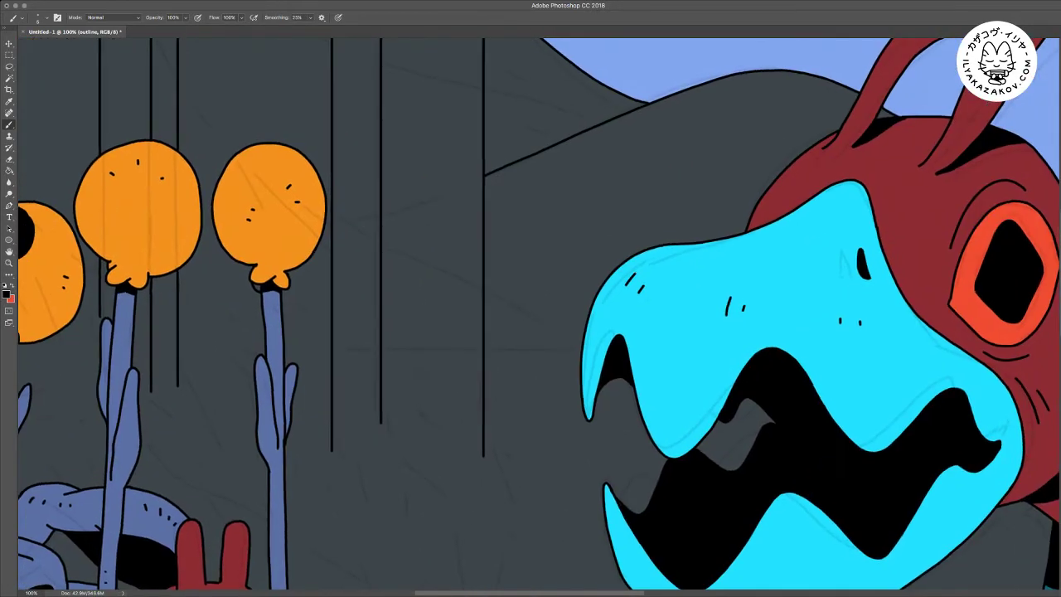
drag(481, 290, 573, 335)
scroll(539, 315, down, 3)
scroll(538, 315, right, 2)
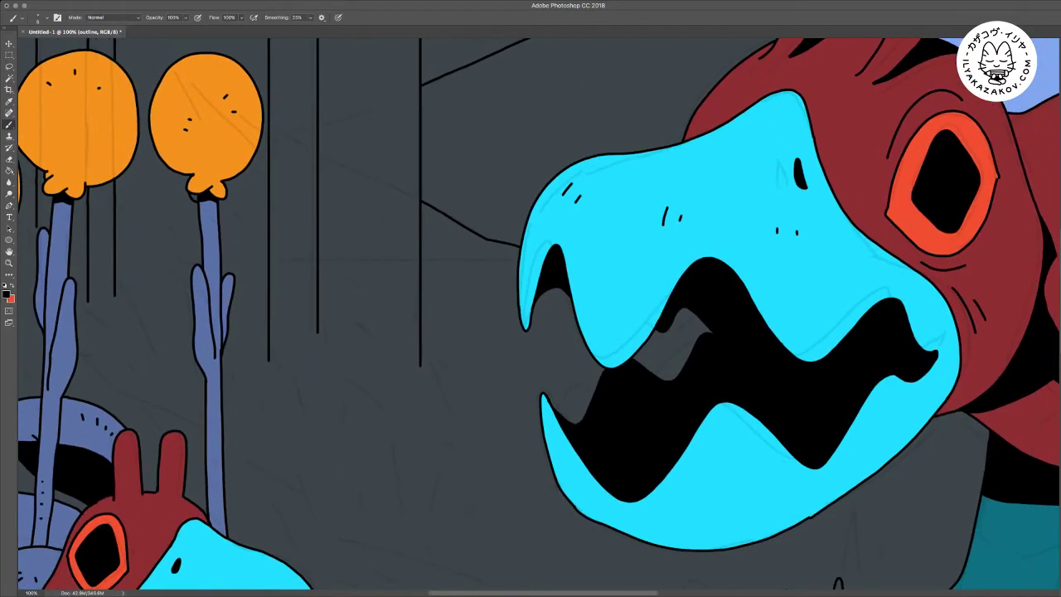
drag(427, 257, 454, 262)
mouse_move(456, 250)
mouse_down()
mouse_move(502, 271)
mouse_move(502, 257)
mouse_up()
scroll(513, 261, up, 3)
scroll(513, 261, left, 3)
drag(382, 298, 417, 328)
drag(397, 293, 407, 301)
drag(374, 222, 419, 253)
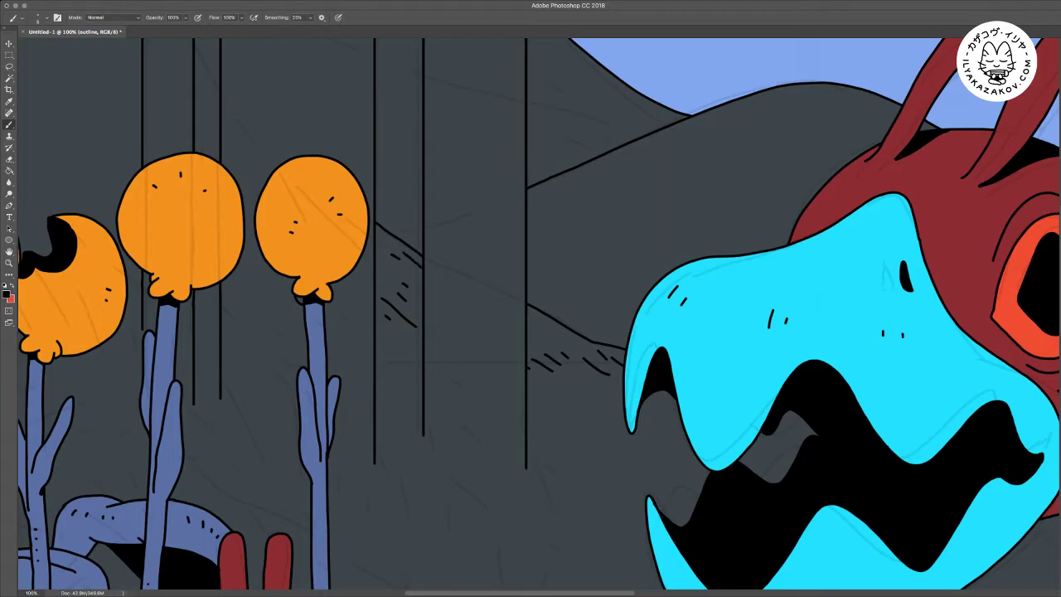
Add a small rise between the two trunks and brush slope lines and dashes across the middle hills
drag(392, 235, 422, 225)
mouse_move(550, 203)
mouse_down()
mouse_move(643, 154)
mouse_move(626, 177)
mouse_up()
drag(622, 192, 629, 187)
drag(537, 266, 564, 236)
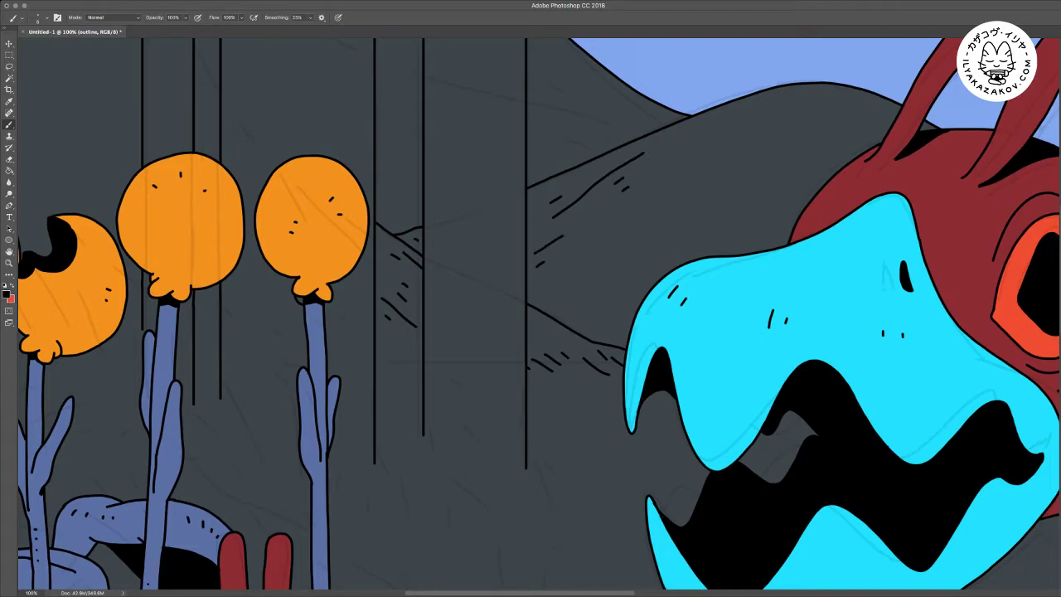
drag(529, 289, 628, 240)
drag(577, 280, 588, 275)
mouse_move(695, 195)
mouse_down()
mouse_move(707, 163)
mouse_move(777, 127)
mouse_move(750, 129)
mouse_up()
drag(753, 109, 780, 102)
Hatch the steep upper hill on both sides of the wide tree trunk with slope lines and short dashes
drag(780, 101, 761, 313)
mouse_move(524, 294)
mouse_down()
mouse_move(553, 292)
mouse_move(593, 332)
mouse_move(623, 340)
mouse_up()
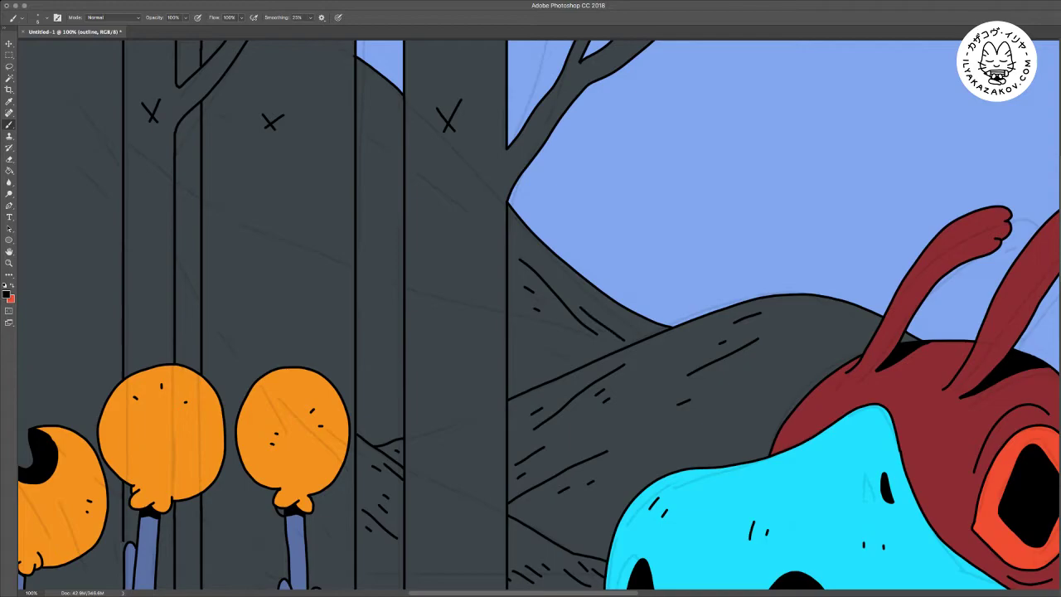
drag(508, 326, 560, 358)
drag(366, 329, 381, 342)
mouse_move(365, 309)
mouse_down()
mouse_move(425, 376)
mouse_move(464, 459)
mouse_up()
mouse_move(416, 286)
mouse_down()
mouse_move(446, 321)
mouse_move(439, 297)
mouse_up()
drag(424, 257, 432, 268)
key(e)
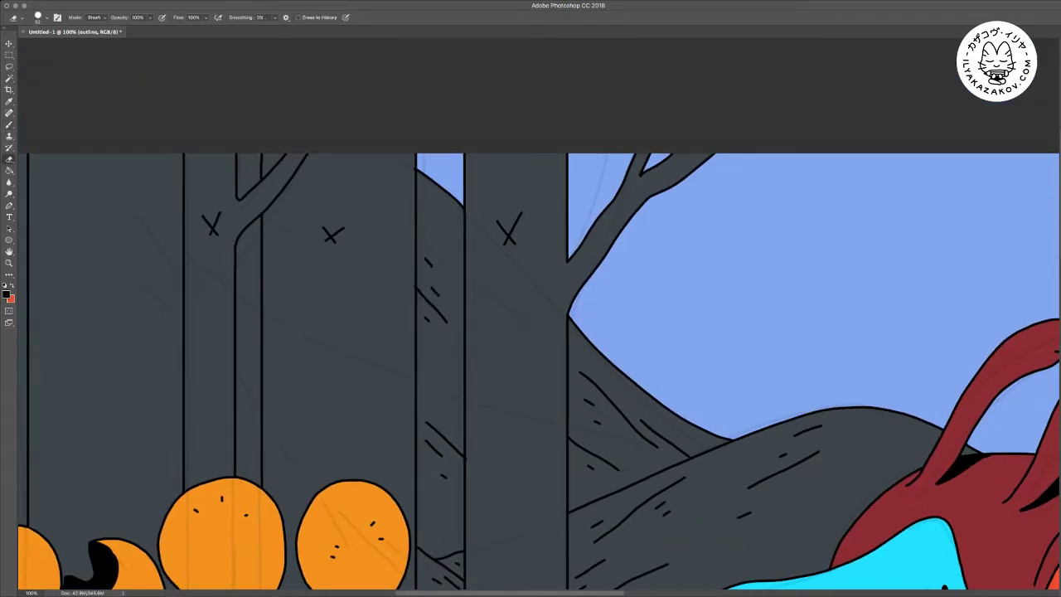
drag(431, 414, 546, 234)
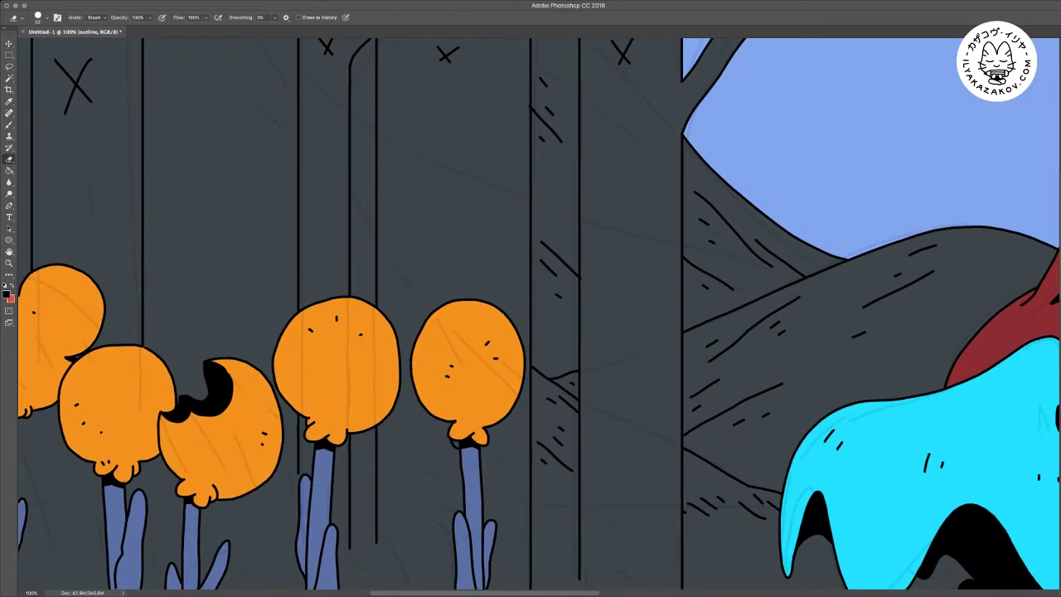
key(b)
scroll(538, 315, up, 2)
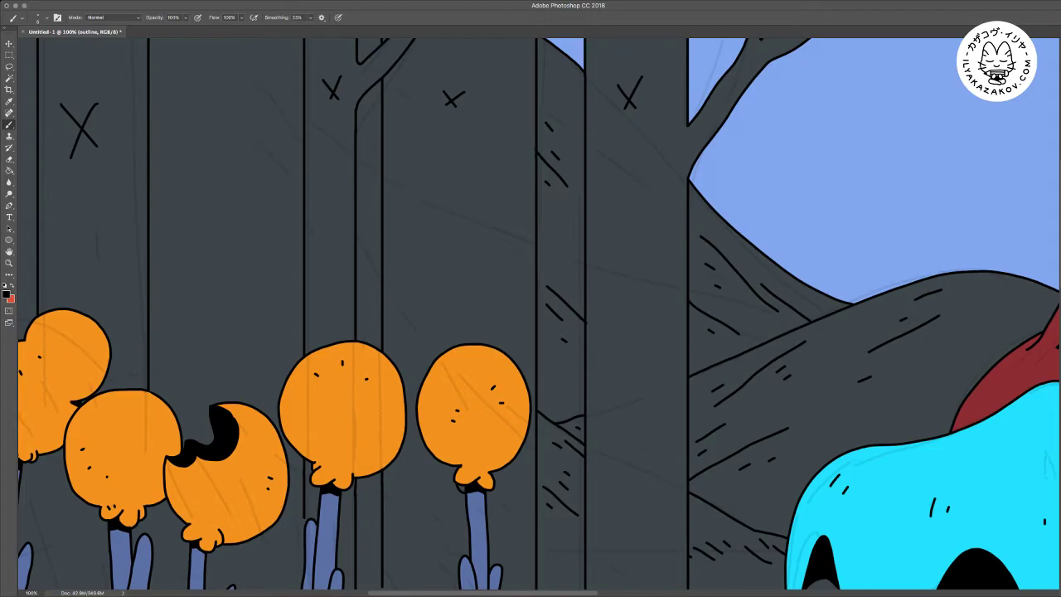
drag(539, 315, 527, 364)
key(super+minus)
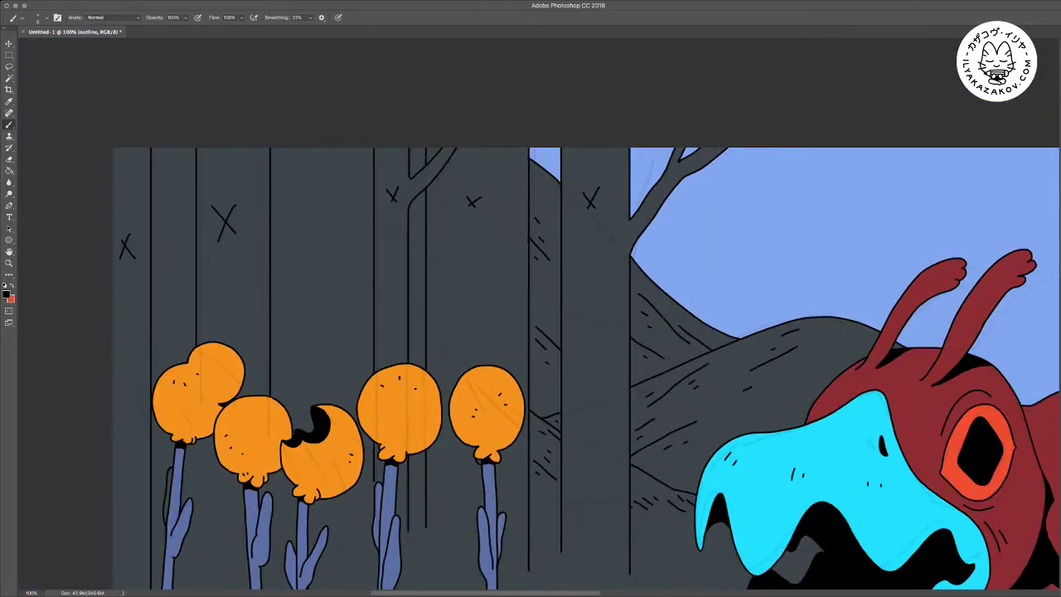
key(super+minus)
key(super+minus)
key(super+minus)
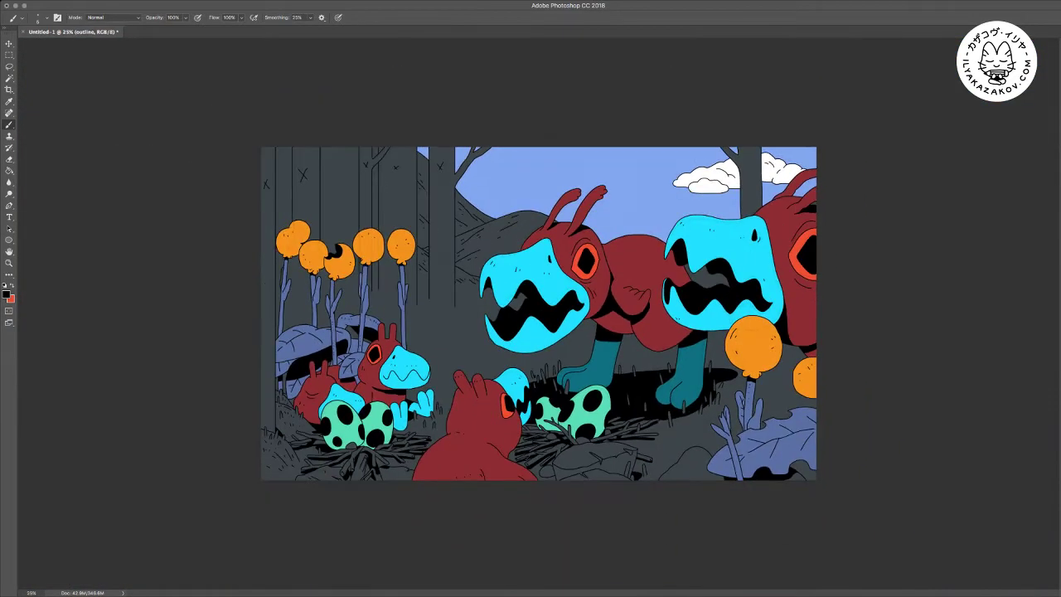
Start the black grass outline at the foot of the tree trunks with the first blades and tufts
key(super+plus)
key(super+plus)
key(super+plus)
key(super+plus)
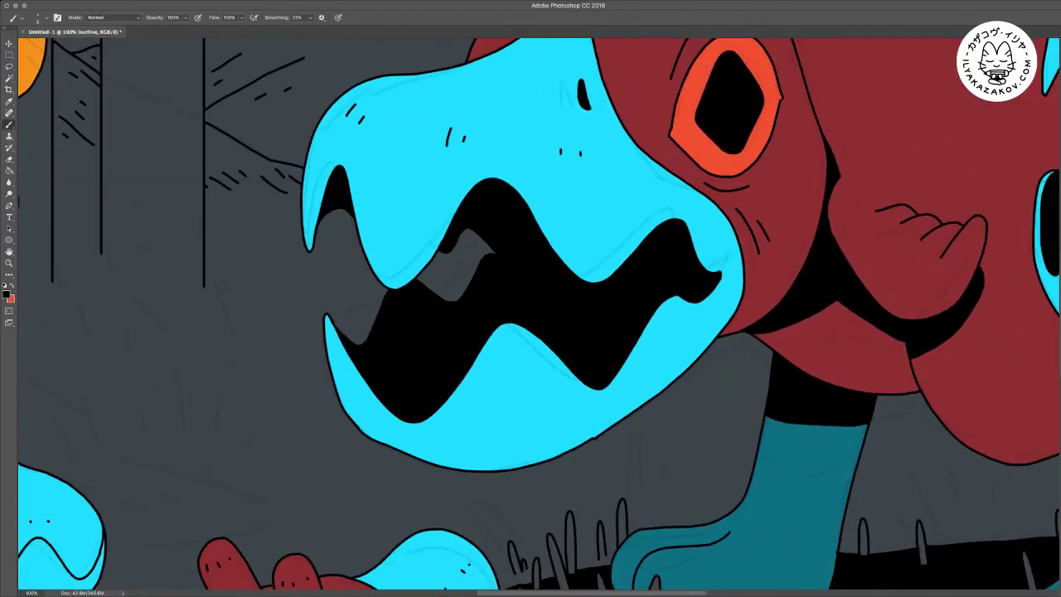
drag(348, 325, 751, 302)
key(ctrl+plus)
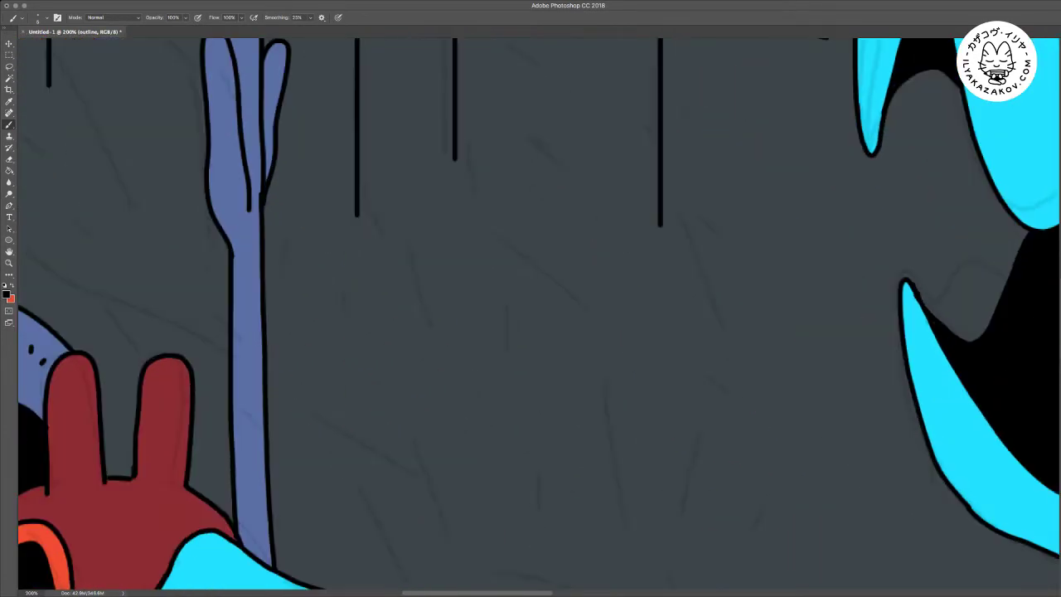
mouse_move(447, 197)
mouse_down()
mouse_move(447, 158)
mouse_move(508, 220)
mouse_move(528, 207)
mouse_up()
drag(514, 166, 600, 288)
drag(572, 215, 585, 238)
mouse_move(516, 222)
mouse_down()
mouse_move(497, 141)
mouse_move(595, 214)
mouse_move(611, 240)
mouse_move(619, 231)
mouse_move(658, 264)
mouse_up()
drag(648, 212, 693, 287)
mouse_move(668, 214)
mouse_down()
mouse_move(680, 227)
mouse_move(688, 218)
mouse_up()
mouse_move(597, 219)
mouse_down()
mouse_move(614, 172)
mouse_move(631, 175)
mouse_move(657, 211)
mouse_up()
Extend the grass around the trunk bases toward the creature's open beak with more blades and short inner strokes
scroll(530, 315, up, 5)
scroll(531, 315, up, 1)
drag(444, 410, 465, 386)
mouse_move(448, 368)
mouse_down()
mouse_move(463, 363)
mouse_move(483, 380)
mouse_move(481, 359)
mouse_up()
drag(478, 341, 484, 344)
drag(580, 398, 372, 234)
mouse_move(525, 338)
mouse_down()
mouse_move(522, 228)
mouse_move(559, 213)
mouse_move(591, 253)
mouse_move(628, 350)
mouse_up()
click(560, 265)
drag(561, 266, 578, 290)
mouse_move(574, 257)
mouse_down()
mouse_move(600, 310)
mouse_move(623, 382)
mouse_up()
drag(561, 303, 573, 320)
drag(540, 286, 545, 296)
mouse_move(488, 239)
mouse_down()
mouse_move(510, 275)
mouse_move(508, 238)
mouse_up()
drag(506, 203, 514, 214)
drag(632, 289, 647, 307)
drag(632, 248, 686, 350)
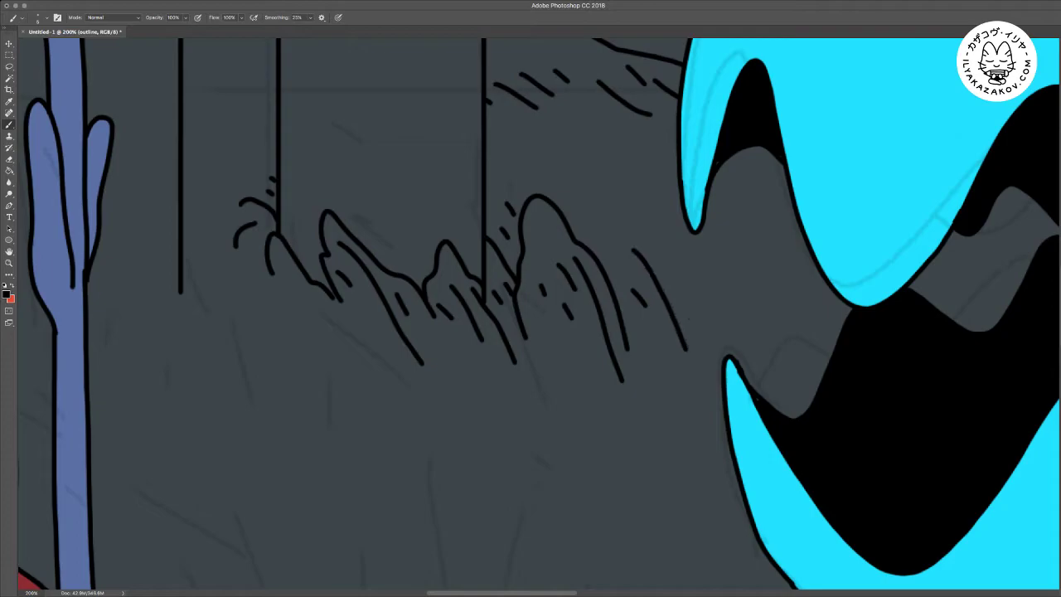
Check the new hill hatching and grass tufts against the whole illustration
key(super+minus)
key(super+minus)
key(super+minus)
key(super+minus)
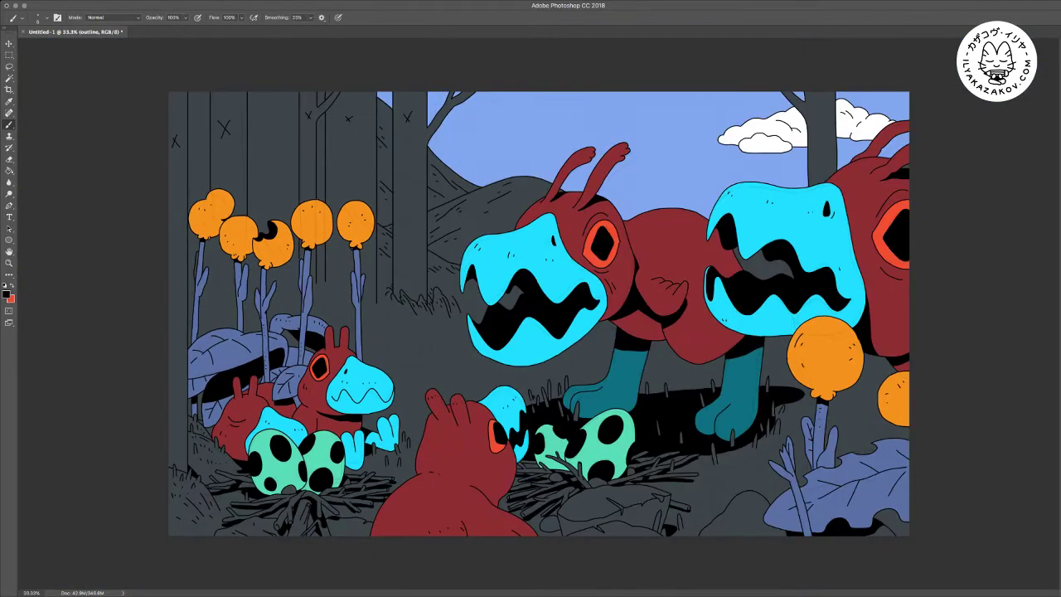
key(super+plus)
key(super+plus)
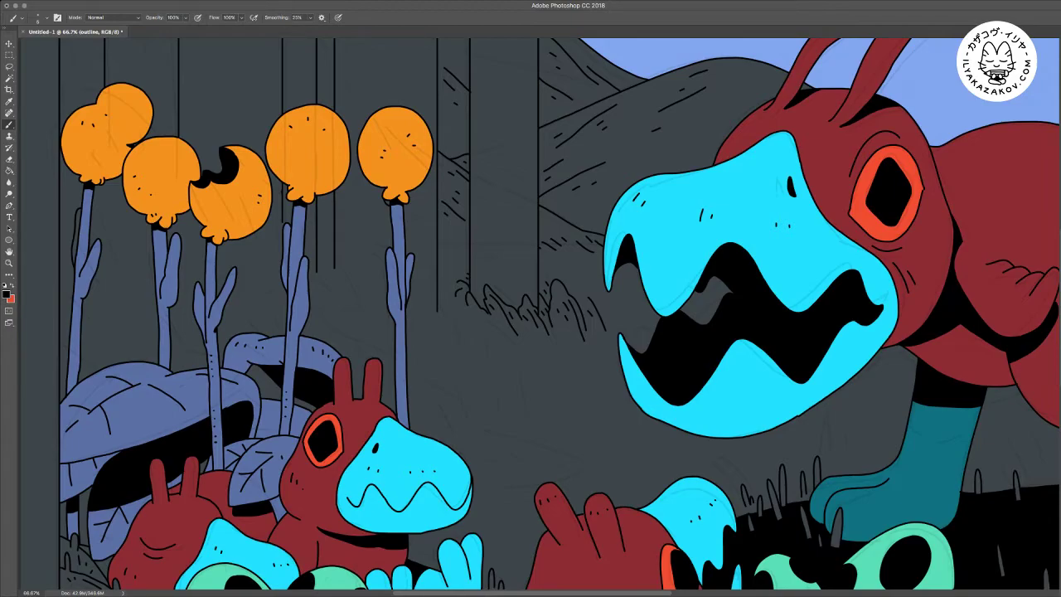
key(super+minus)
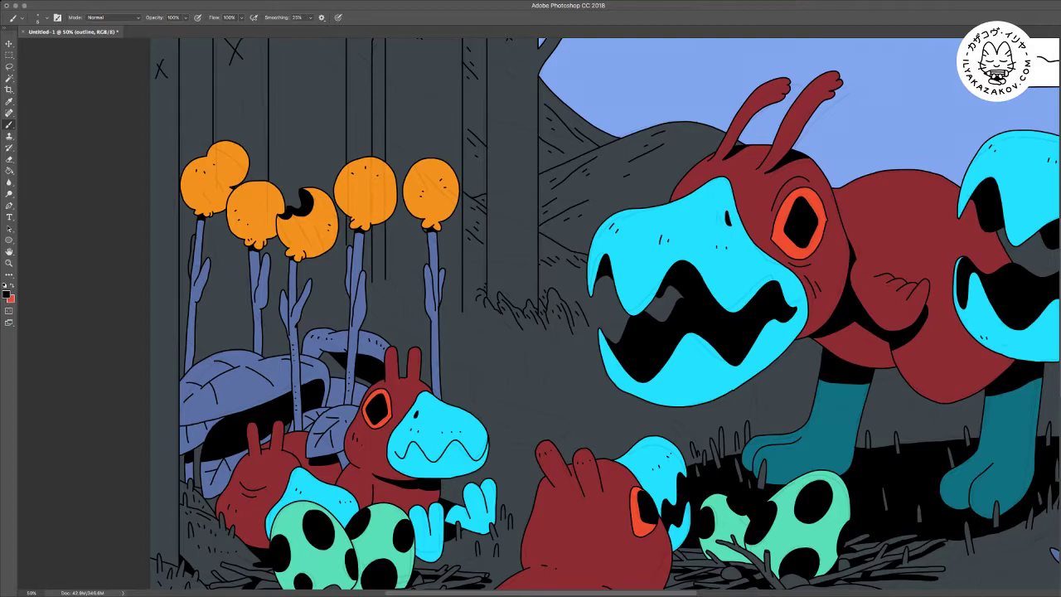
key(super+minus)
key(super+minus)
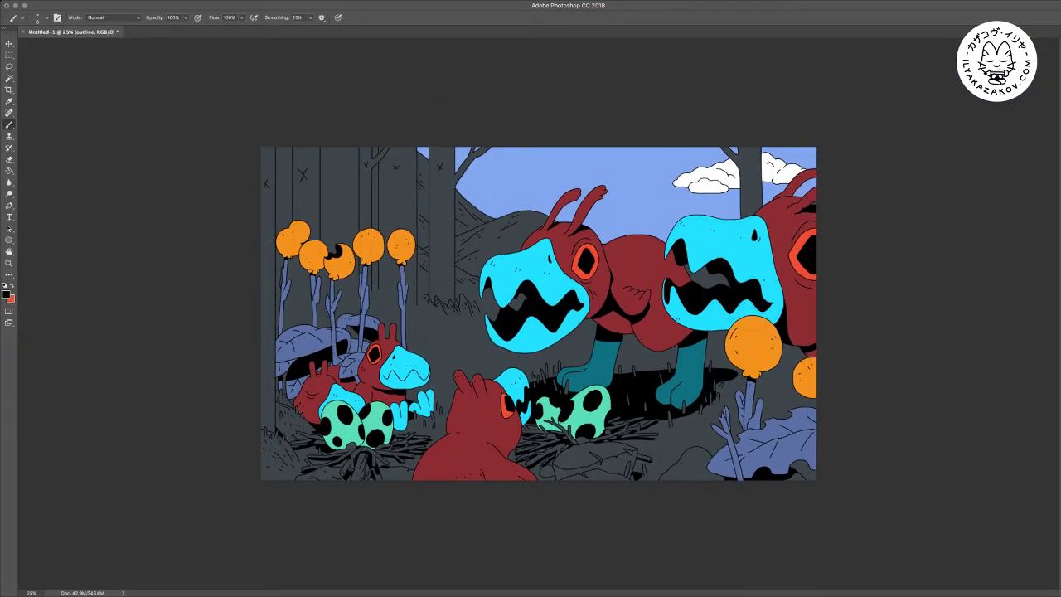
Erase the trunk line beside the large leaf and draw a big rounded outline there, cut off by the canvas edge
key(super+plus)
key(super+plus)
key(super+plus)
drag(133, 432, 907, 203)
scroll(816, 315, right, 5)
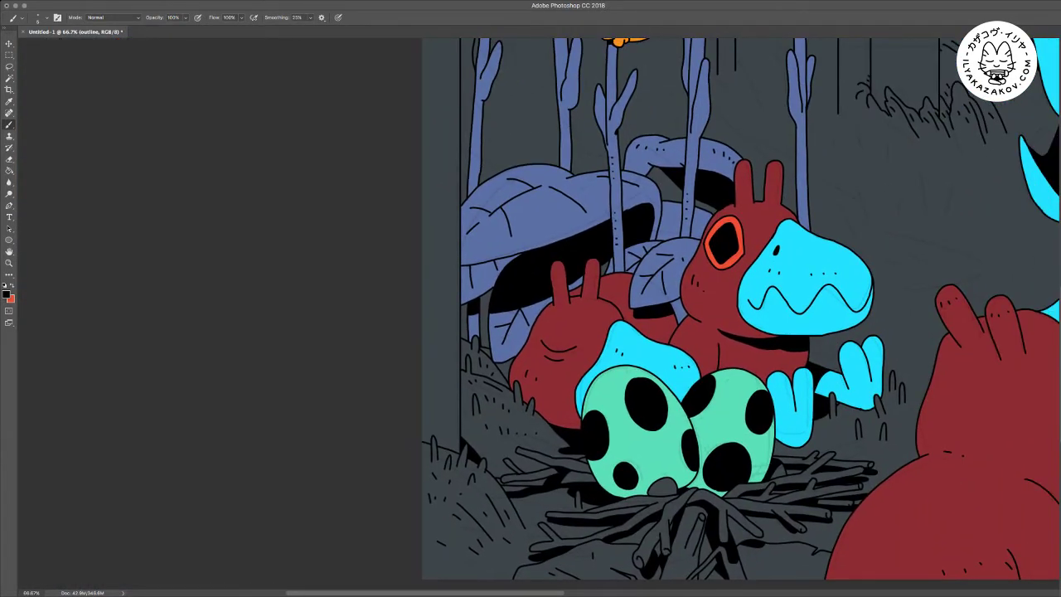
key(super+plus)
drag(514, 248, 513, 300)
key(e)
drag(420, 192, 423, 352)
mouse_move(420, 294)
mouse_down()
mouse_move(420, 259)
mouse_move(421, 302)
mouse_up()
key(b)
mouse_move(363, 155)
mouse_down()
mouse_move(430, 199)
mouse_move(445, 267)
mouse_move(423, 352)
mouse_move(363, 397)
mouse_up()
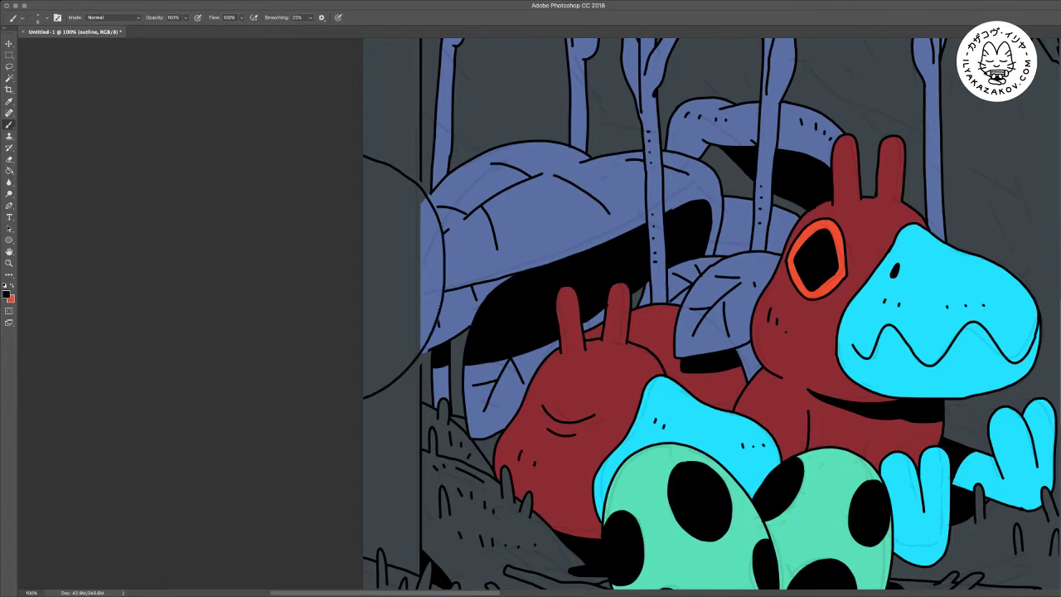
Undo the rounded outline at the canvas edge and redraw it as a larger curve overlapping the big leaf
key(ctrl+alt+z)
key(ctrl+alt+z)
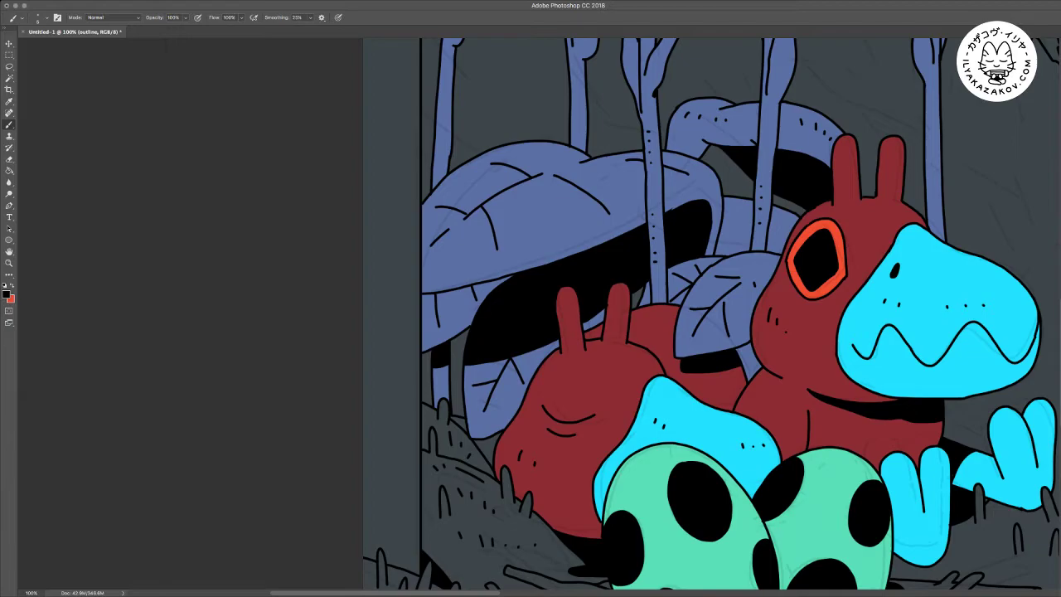
mouse_move(363, 152)
mouse_down()
mouse_move(397, 175)
mouse_move(428, 223)
mouse_up()
key(ctrl+z)
mouse_move(365, 143)
mouse_down()
mouse_move(409, 166)
mouse_move(439, 204)
mouse_move(459, 280)
mouse_move(456, 335)
mouse_move(406, 406)
mouse_move(363, 428)
mouse_up()
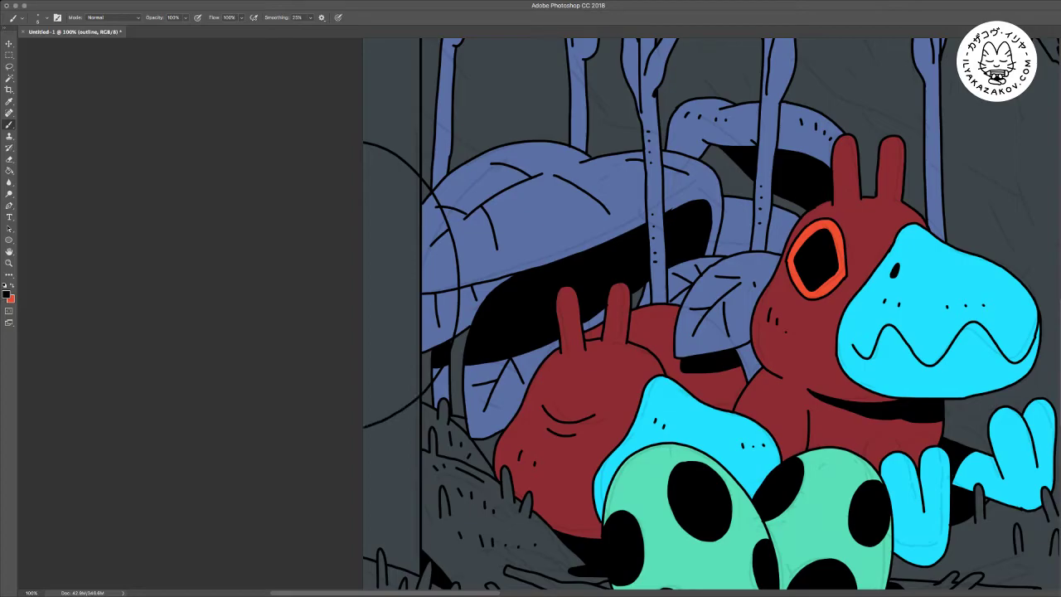
key(super+minus)
key(super+minus)
key(super+minus)
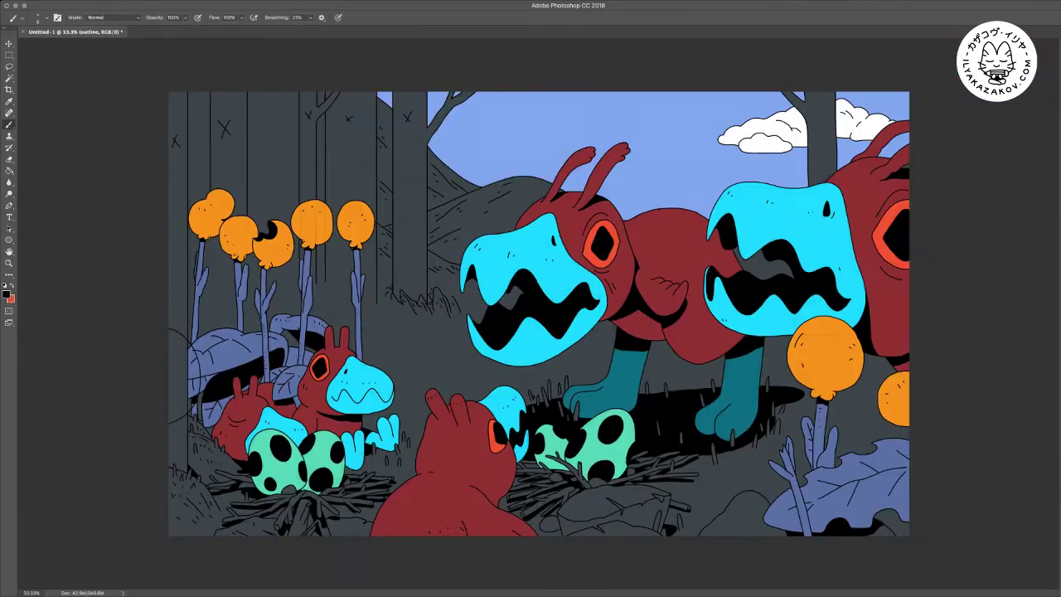
Erase the trunk, leaf edge and vein lines that run inside the new rounded outline at the canvas edge
key(super+plus)
key(super+plus)
key(super+plus)
scroll(539, 315, left, 10)
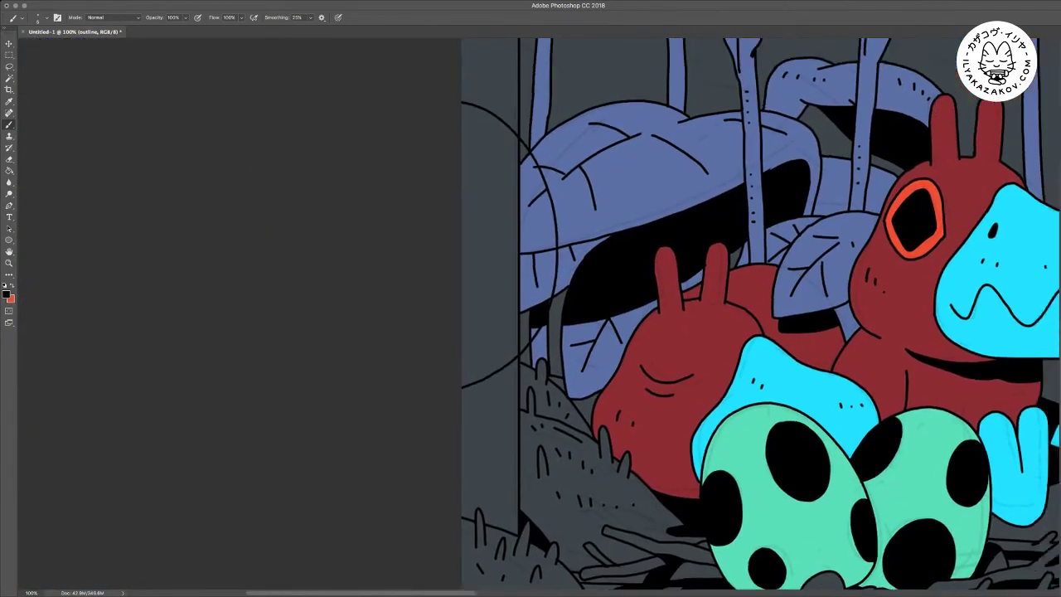
key(e)
drag(404, 261, 404, 271)
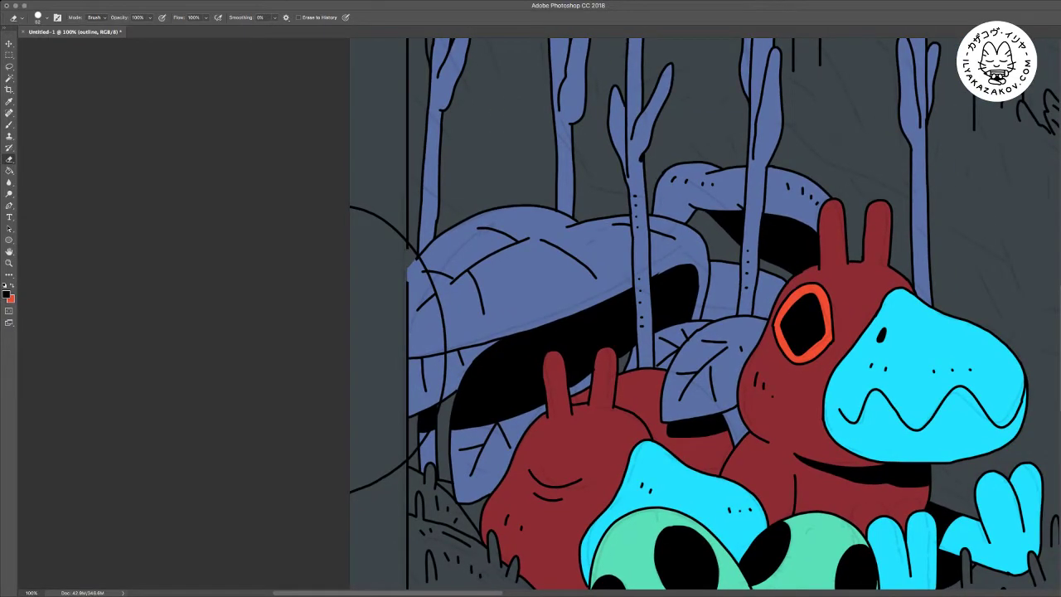
key(super+plus)
drag(447, 332, 664, 206)
mouse_move(495, 121)
mouse_down()
mouse_move(496, 174)
mouse_move(530, 165)
mouse_up()
drag(507, 82, 543, 154)
mouse_move(496, 199)
mouse_down()
mouse_move(496, 359)
mouse_move(490, 308)
mouse_up()
mouse_move(499, 242)
mouse_down()
mouse_move(504, 285)
mouse_move(537, 225)
mouse_up()
drag(471, 343, 471, 373)
mouse_move(489, 351)
mouse_down()
mouse_move(514, 336)
mouse_move(489, 386)
mouse_up()
mouse_move(471, 387)
mouse_down()
mouse_move(470, 415)
mouse_move(507, 341)
mouse_up()
key(b)
scroll(704, 315, down, 1)
scroll(705, 315, up, 10)
key(e)
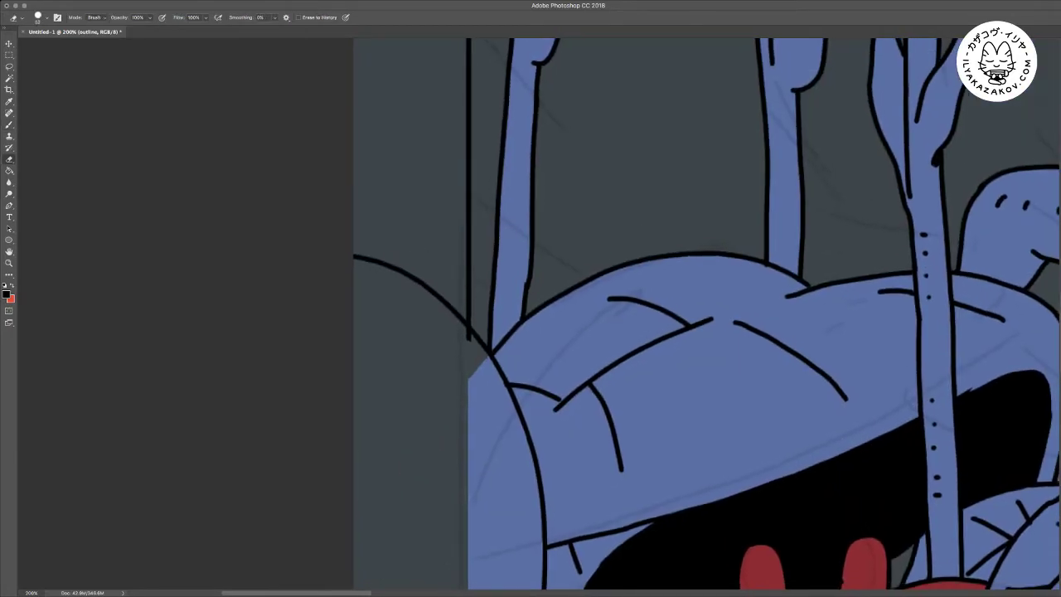
click(469, 336)
Fill the rounded shape at the canvas edge with the orange sampled from the balloon-like fruits, on the colour layer
scroll(539, 320, down, 3)
scroll(835, 270, right, 5)
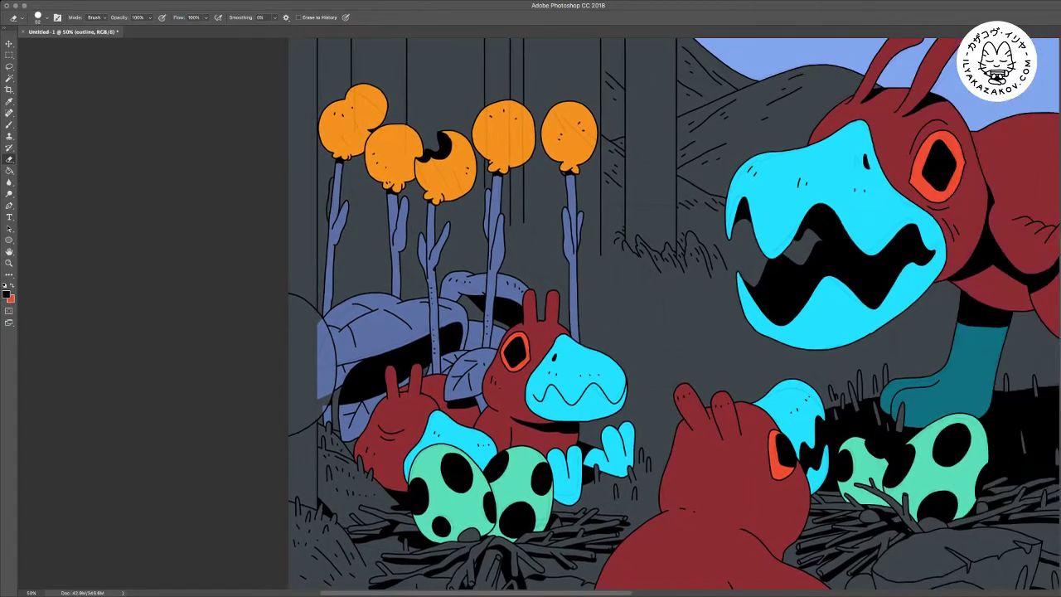
key(v)
click(364, 322)
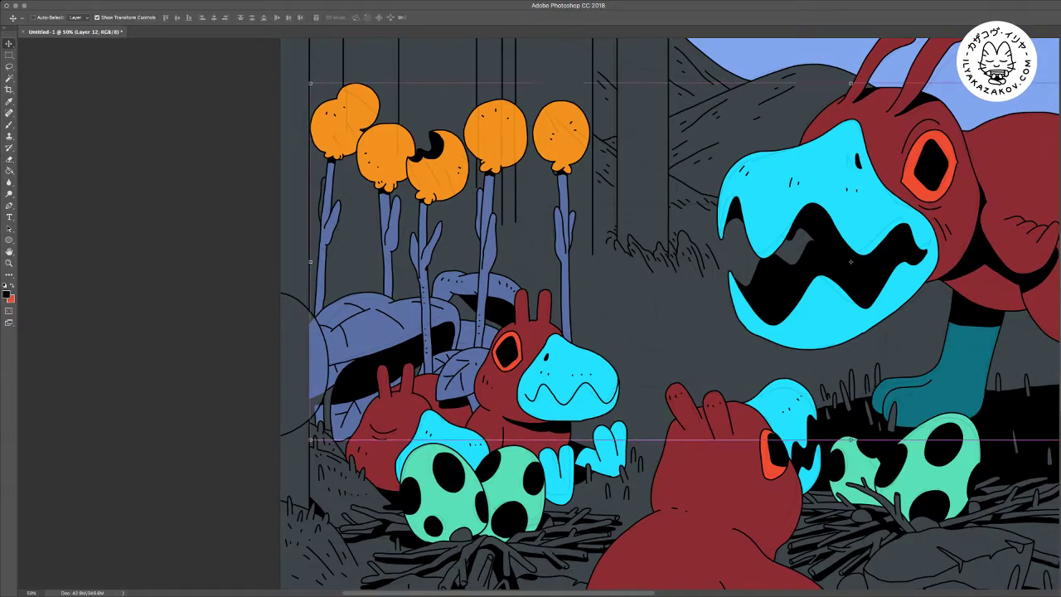
key(w)
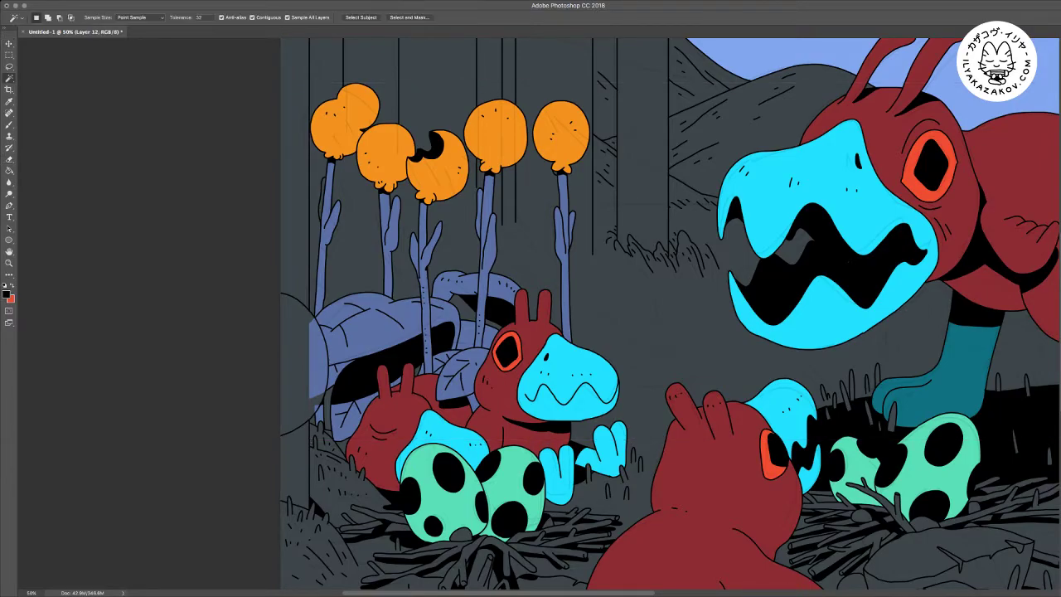
click(310, 412)
shift+click(318, 392)
key(g)
alt+click(379, 146)
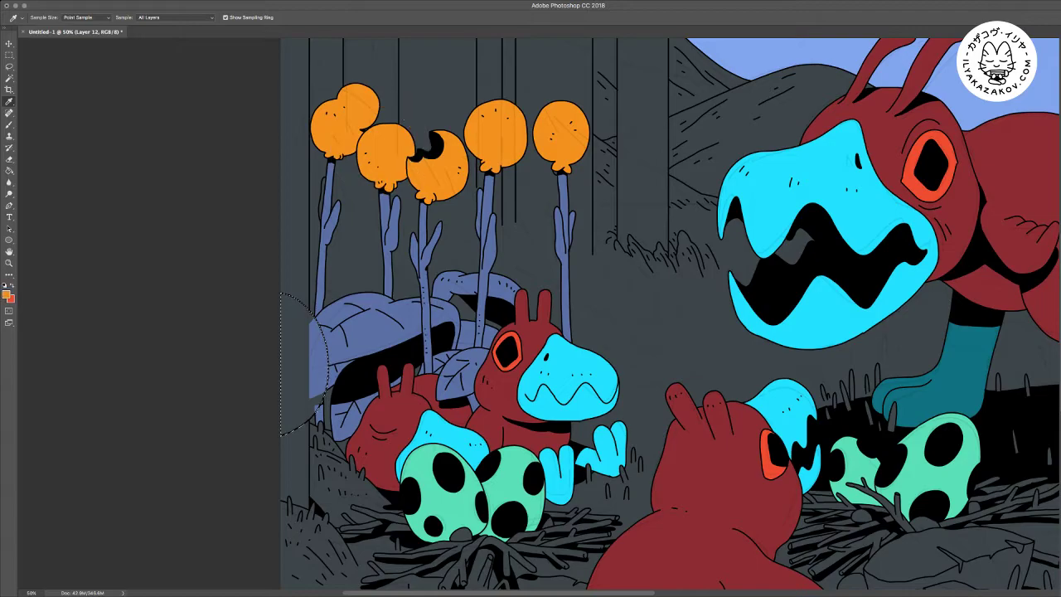
key(alt+BackSpace)
key(m)
key(ctrl+d)
key(ctrl+minus)
key(ctrl+minus)
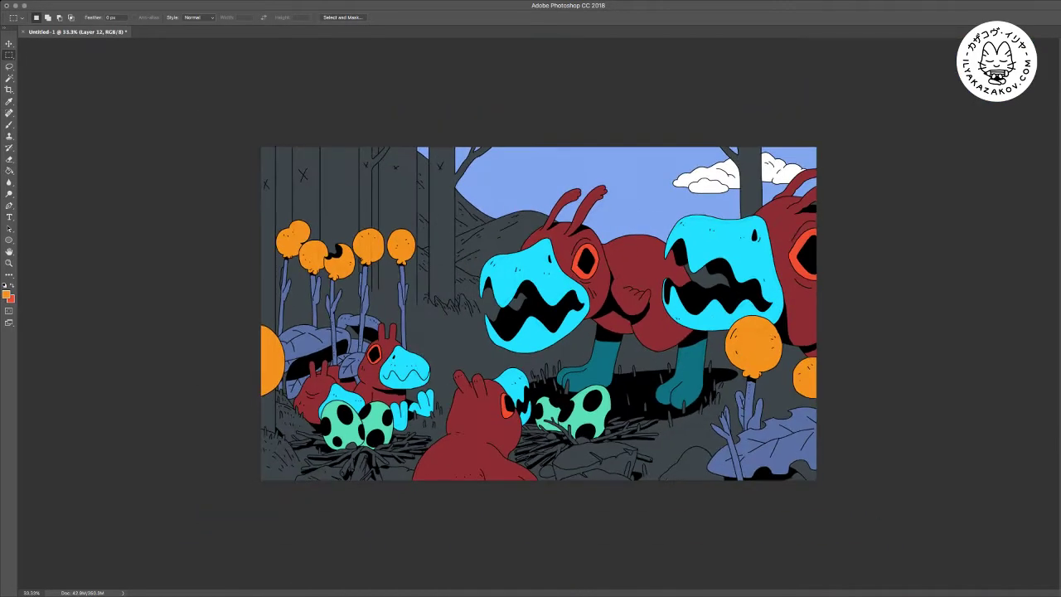
Show the sketch layer over the coloured illustration to compare the two, and hide it again
key(v)
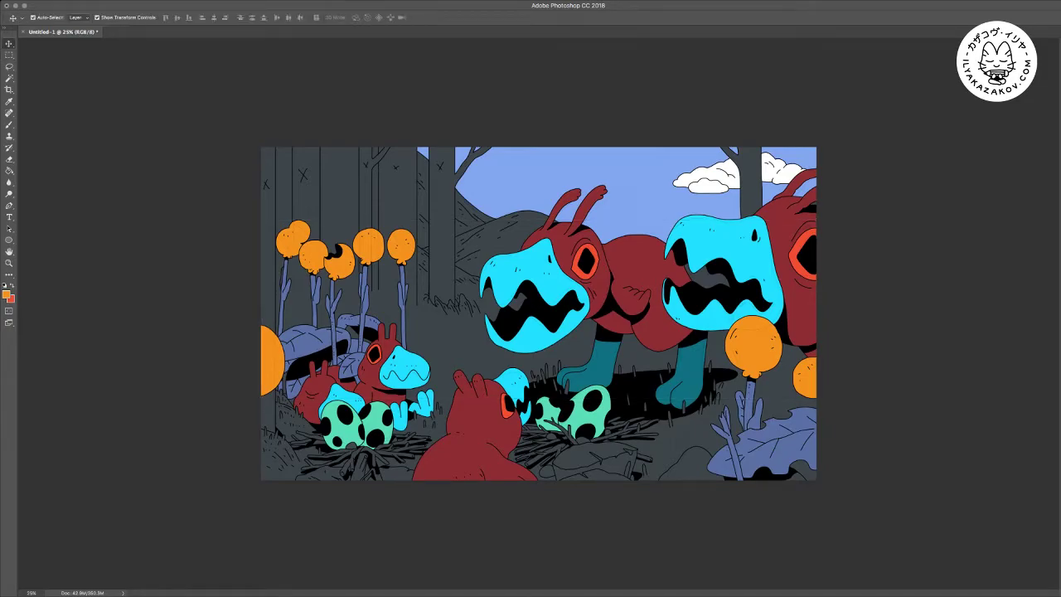
click(548, 316)
key(ctrl+comma)
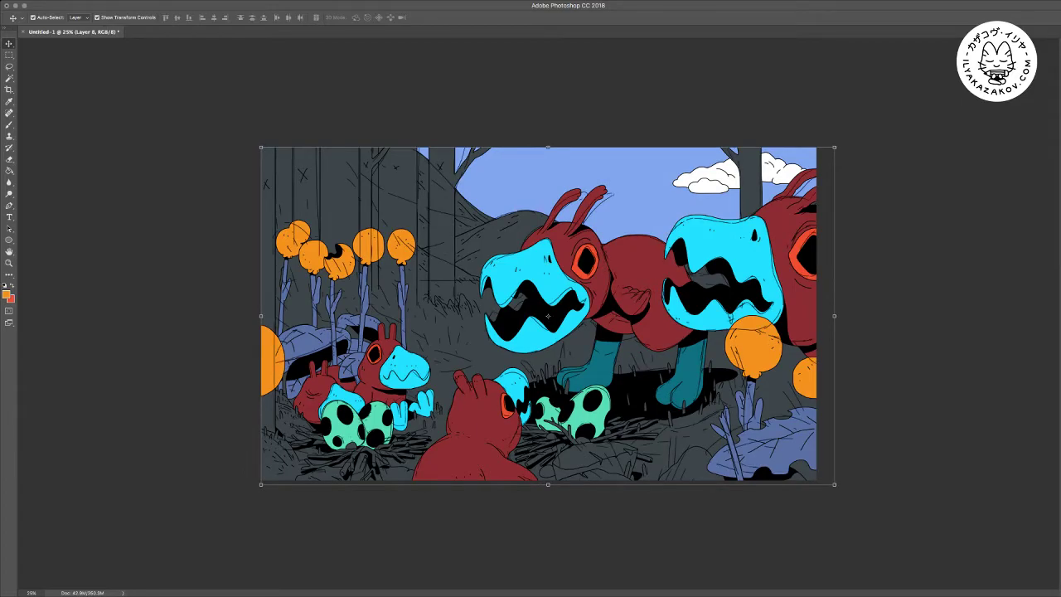
key(Return)
key(ctrl+comma)
key(ctrl+comma)
key(alt+bracketright)
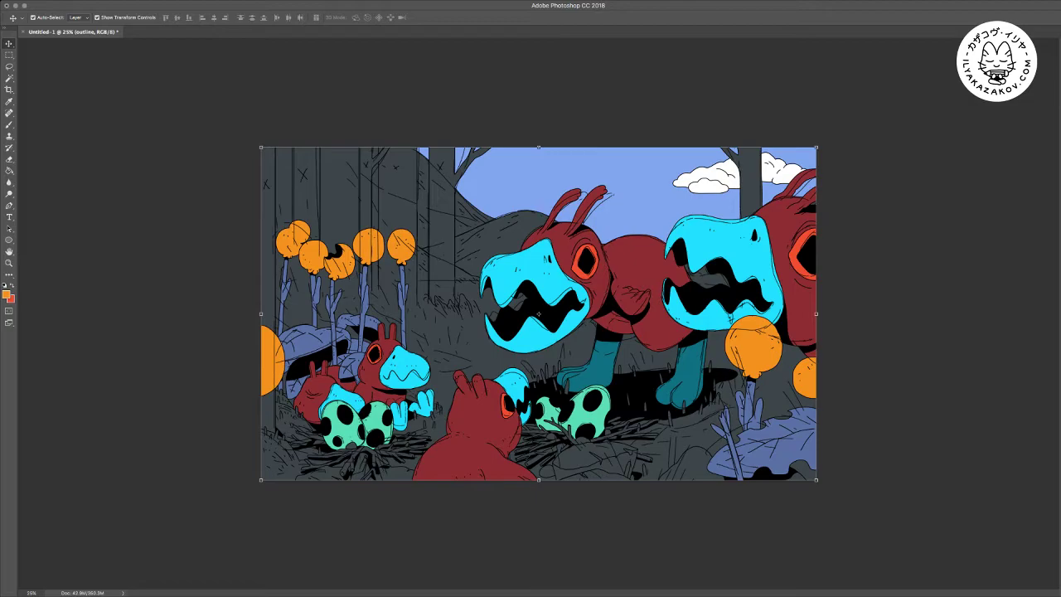
key(Escape)
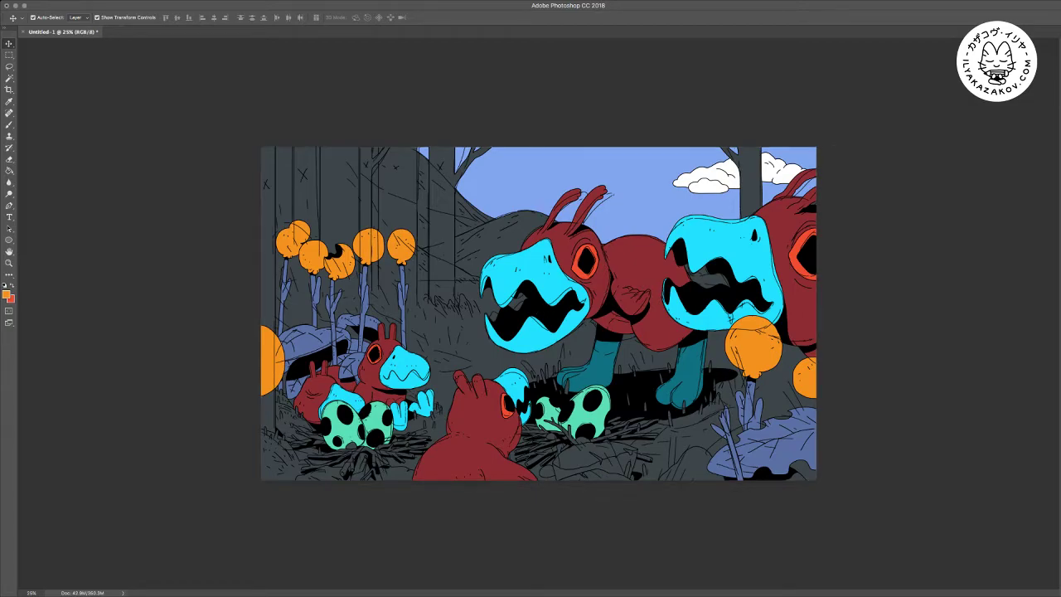
key(ctrl+comma)
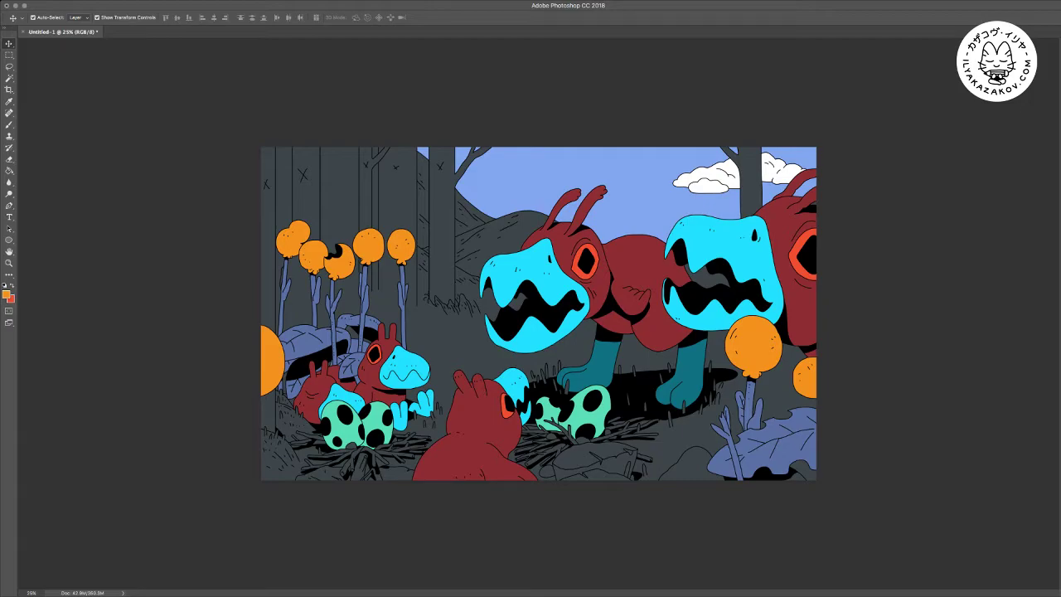
Outline a rounded leaf on the outline layer, sticking out from behind the sitting young creature's beak
key(ctrl+plus)
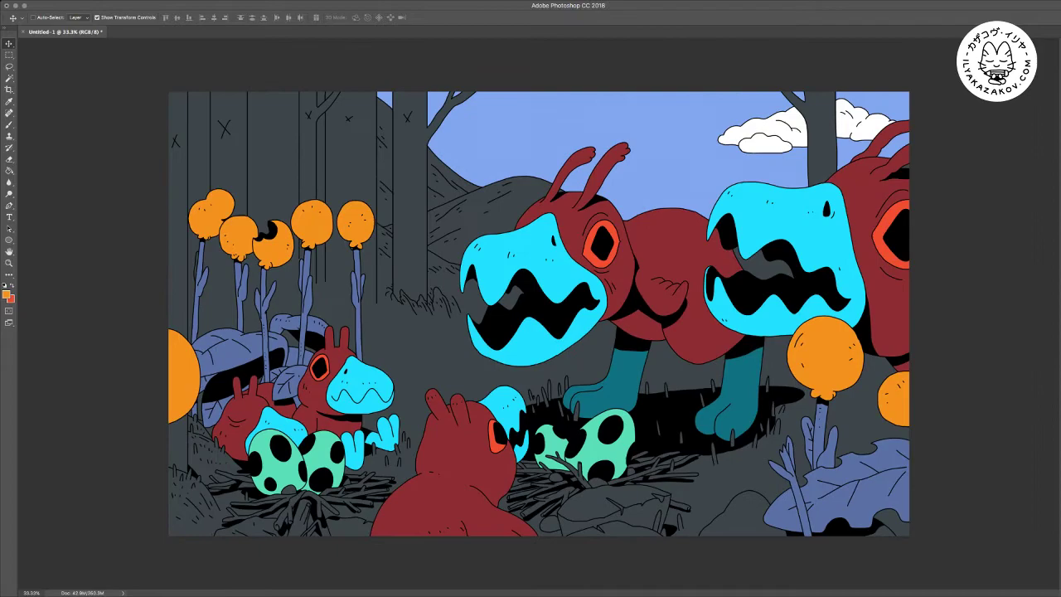
key(ctrl+plus)
key(ctrl+plus)
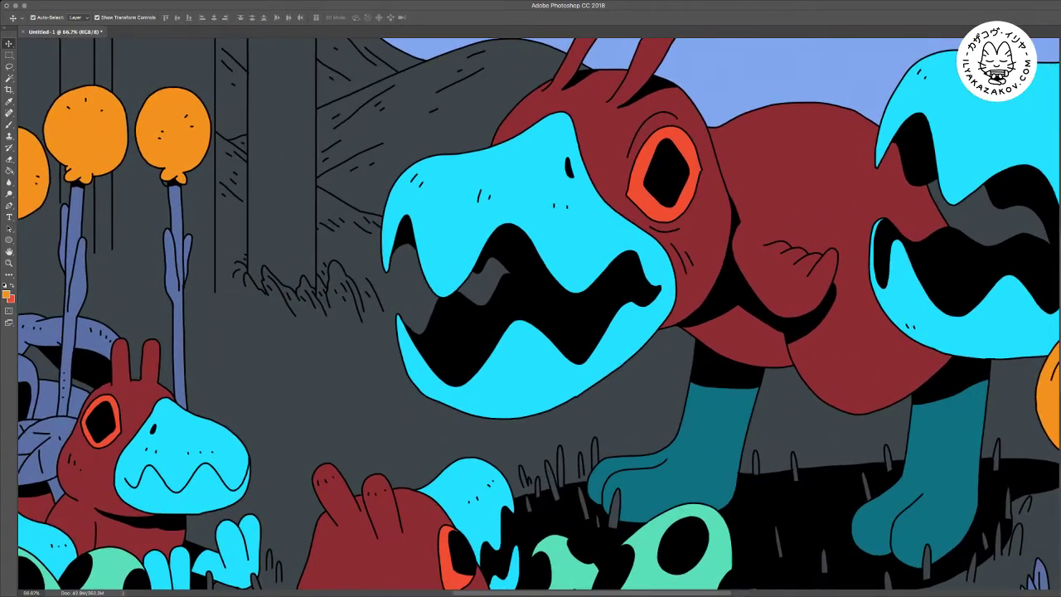
drag(539, 314, 691, 217)
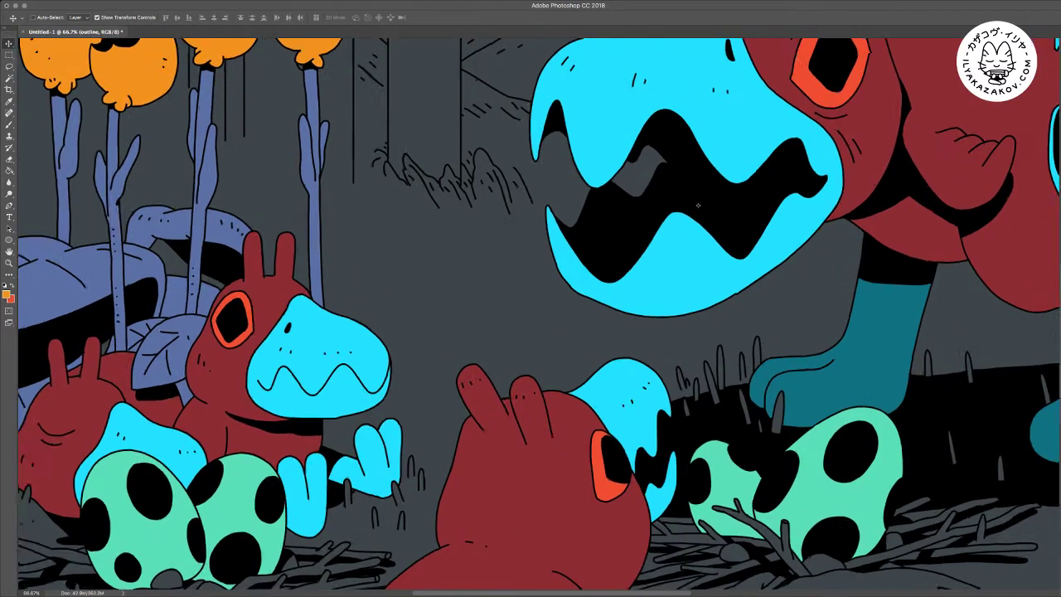
key(ctrl+plus)
scroll(763, 160, left, 4)
key(b)
mouse_move(452, 295)
mouse_down()
mouse_move(508, 334)
mouse_move(531, 374)
mouse_move(479, 390)
mouse_up()
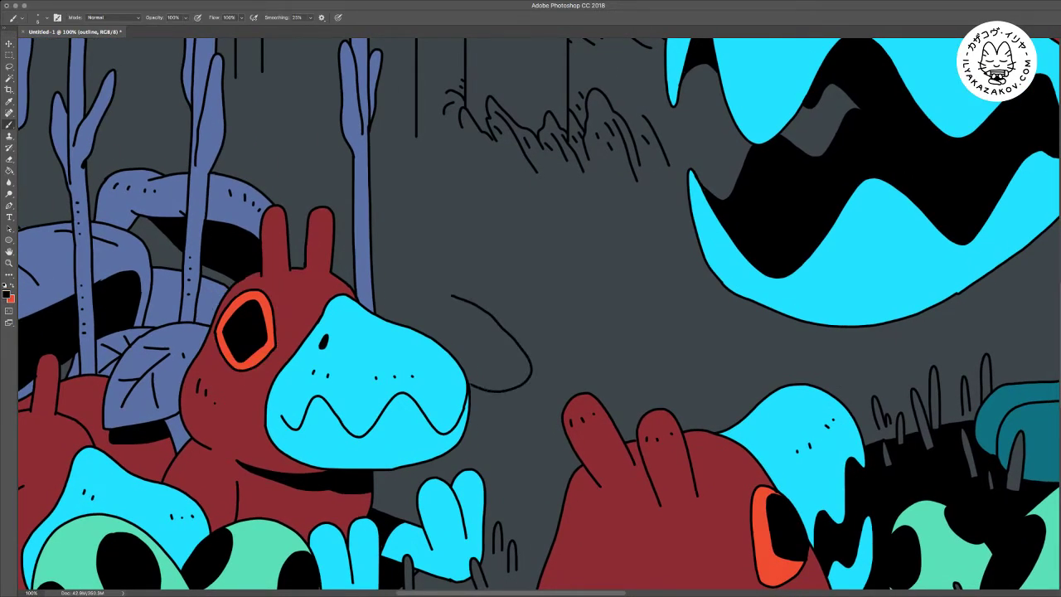
key(ctrl+plus)
key(ctrl+z)
mouse_move(298, 247)
mouse_down()
mouse_move(481, 356)
mouse_move(435, 425)
mouse_move(391, 424)
mouse_up()
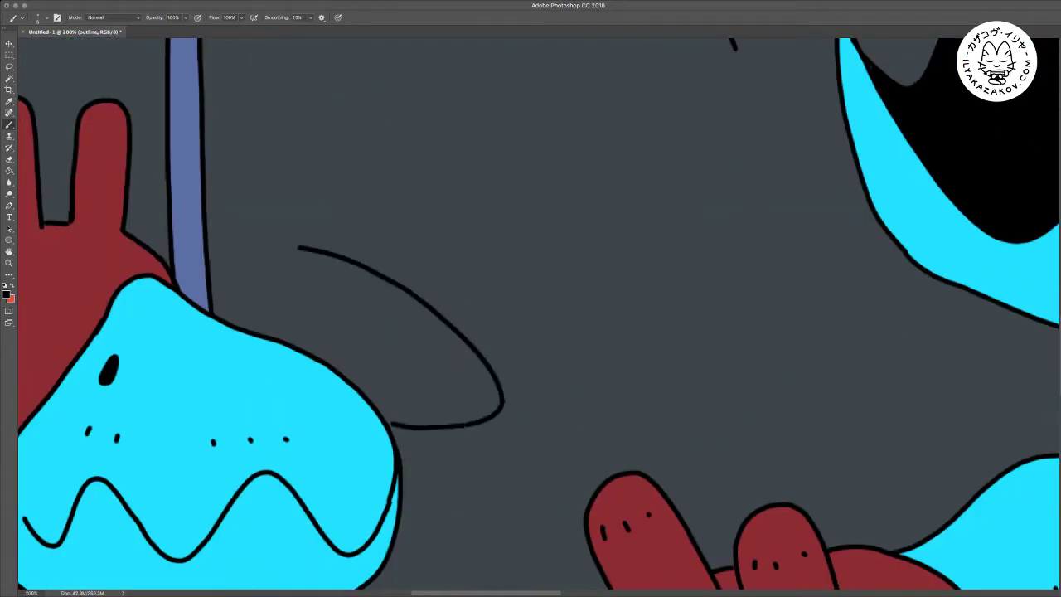
Draw a curved midrib and three short side veins inside the new leaf behind the beak
mouse_move(262, 271)
mouse_down()
mouse_move(307, 284)
mouse_move(445, 373)
mouse_up()
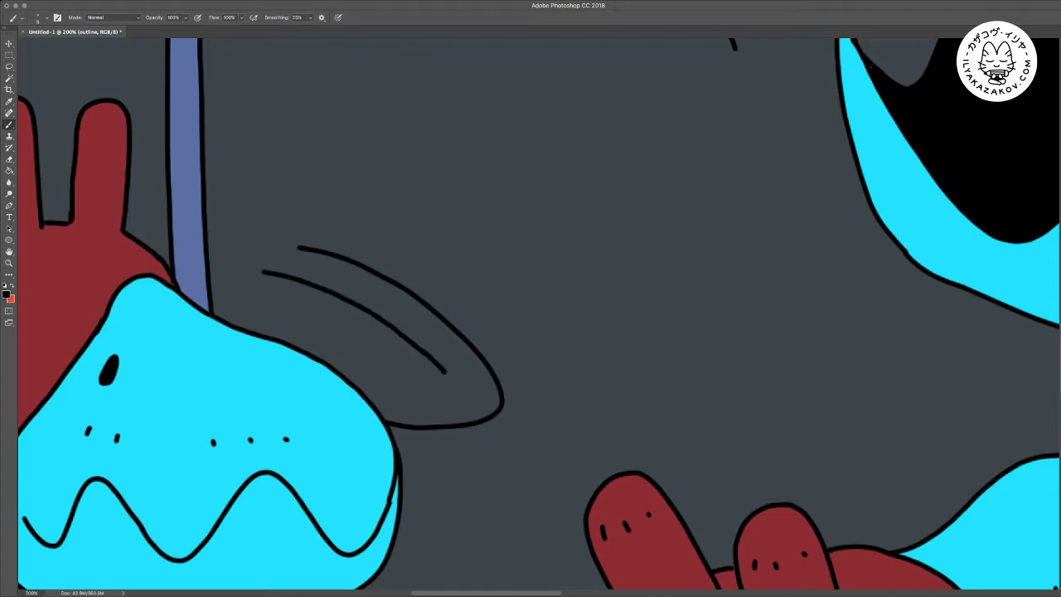
drag(374, 318, 381, 384)
drag(304, 285, 287, 331)
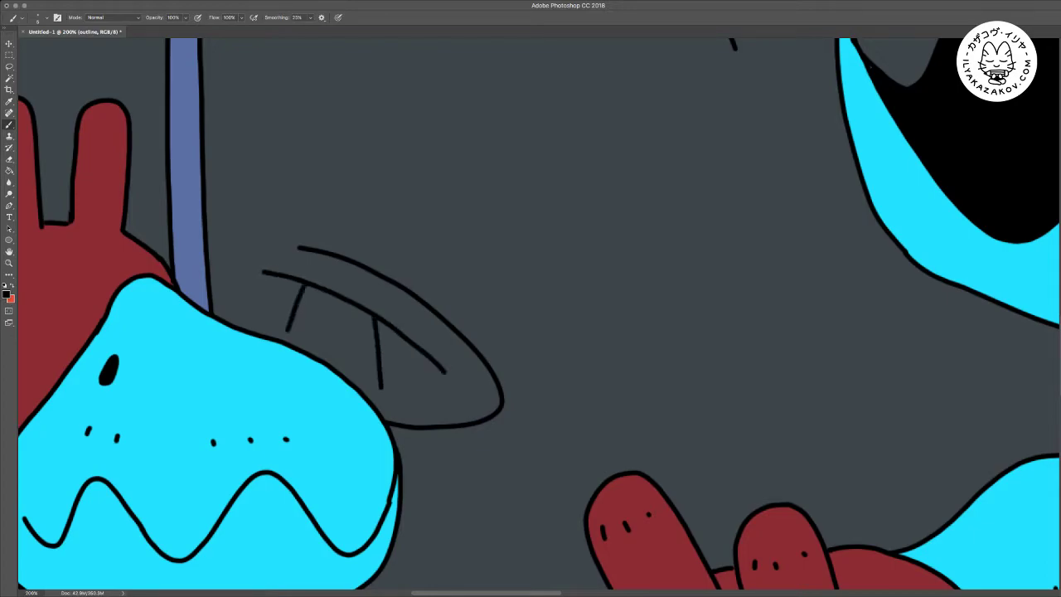
drag(345, 298, 386, 291)
Erase the overlapped upper lines of this leaf and outline a second, pointed leaf above it
mouse_move(303, 247)
mouse_down()
mouse_move(224, 245)
mouse_move(275, 352)
mouse_move(287, 357)
mouse_move(327, 335)
mouse_move(408, 350)
mouse_up()
key(e)
key(b)
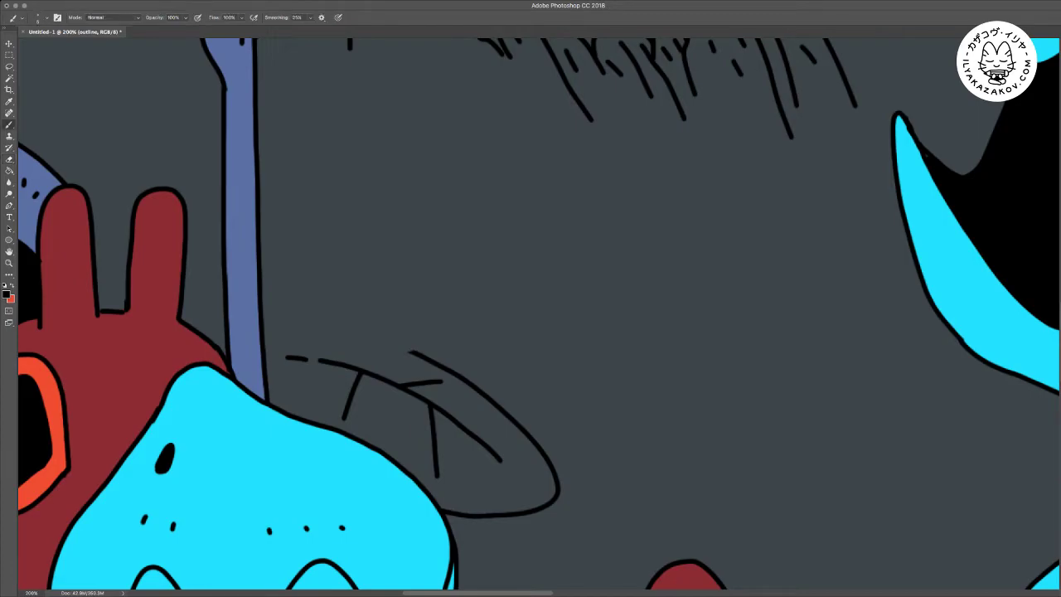
key(e)
mouse_move(285, 358)
mouse_down()
mouse_move(308, 359)
mouse_move(275, 357)
mouse_move(405, 351)
mouse_move(519, 313)
mouse_move(620, 358)
mouse_up()
key(b)
mouse_move(411, 278)
mouse_down()
mouse_move(640, 326)
mouse_move(644, 339)
mouse_move(620, 360)
mouse_up()
Add an underside line below the pointed leaf and draw its midrib with branching side veins
scroll(531, 315, down, 5)
scroll(530, 315, left, 2)
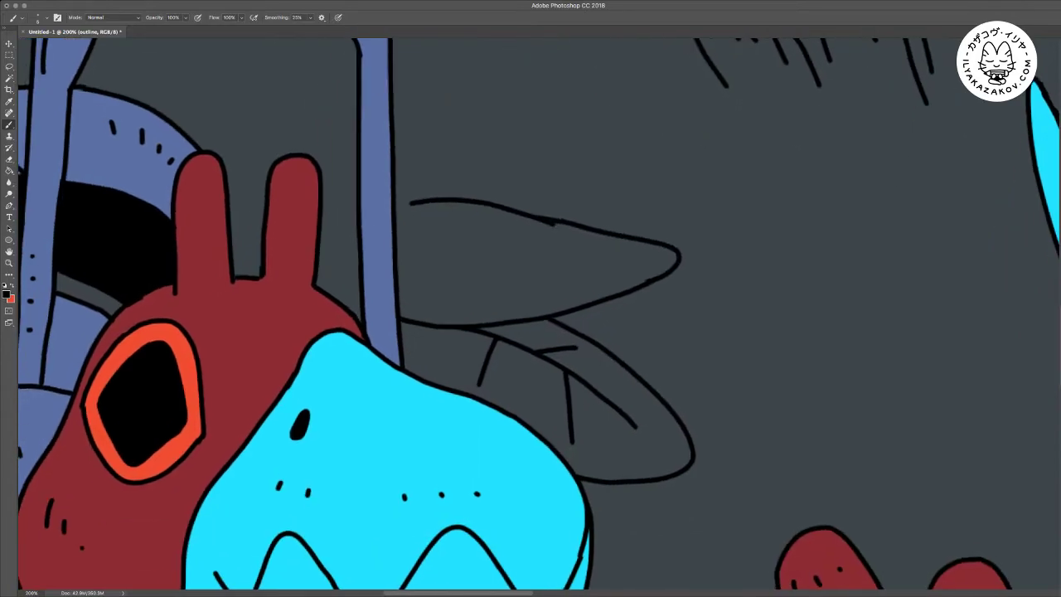
mouse_move(399, 339)
mouse_down()
mouse_move(484, 348)
mouse_move(575, 338)
mouse_up()
drag(407, 237, 574, 255)
drag(492, 252, 560, 288)
mouse_move(425, 239)
mouse_down()
mouse_move(413, 299)
mouse_move(495, 224)
mouse_up()
drag(497, 249, 639, 311)
drag(547, 265, 473, 290)
Outline another leaf behind the creature's two horns and extend the pointed leaf's lines past the plant stalk
scroll(531, 315, up, 2)
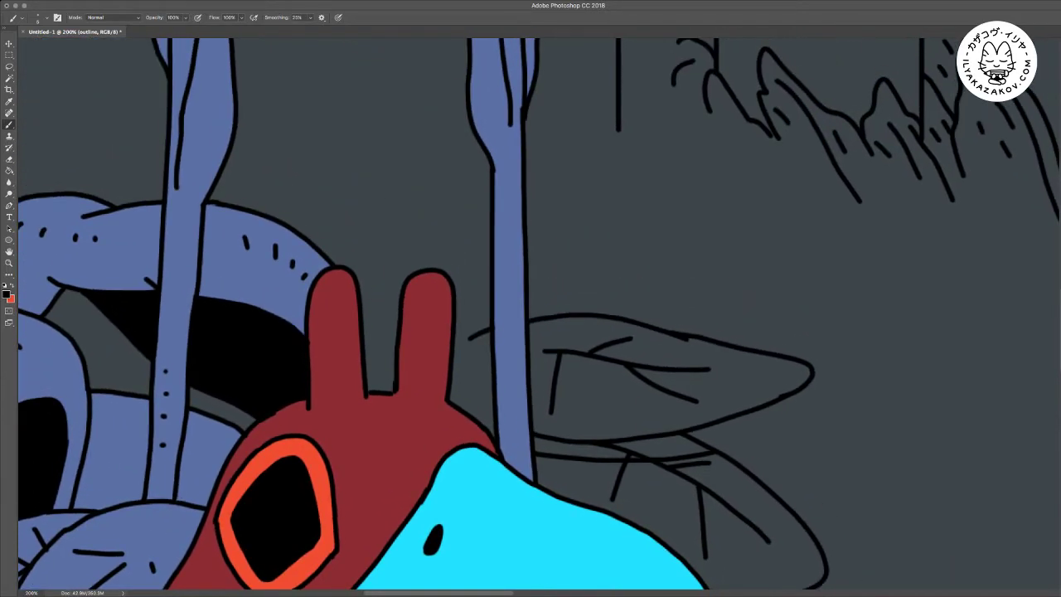
mouse_move(333, 265)
mouse_down()
mouse_move(407, 248)
mouse_move(462, 256)
mouse_move(491, 274)
mouse_up()
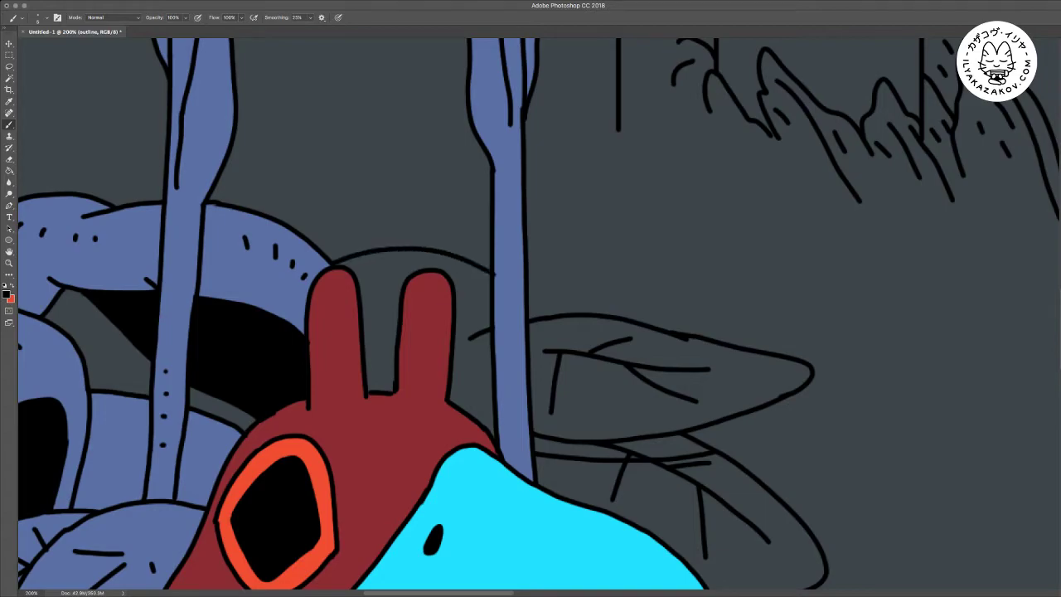
drag(470, 337, 459, 344)
key(e)
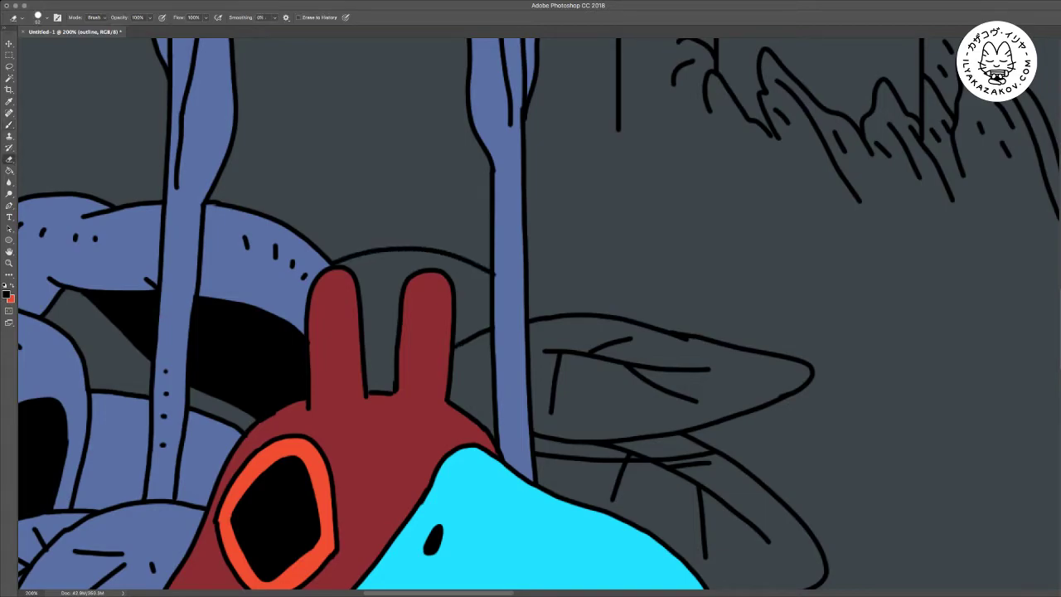
key(b)
drag(363, 304, 392, 370)
mouse_move(531, 331)
mouse_down()
mouse_move(396, 257)
mouse_move(409, 267)
mouse_move(399, 277)
mouse_up()
drag(530, 331, 452, 270)
Select the narrow gap between the two new leaves and fill it with black as a shadow
key(w)
click(365, 312)
shift+click(456, 310)
key(F2)
key(g)
click(454, 311)
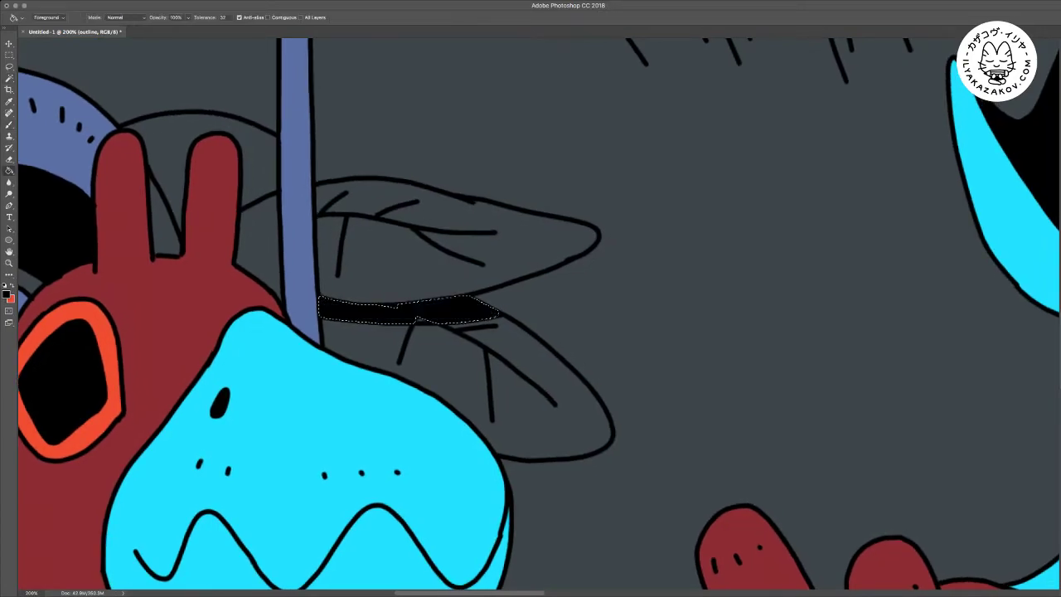
key(m)
key(super+d)
key(b)
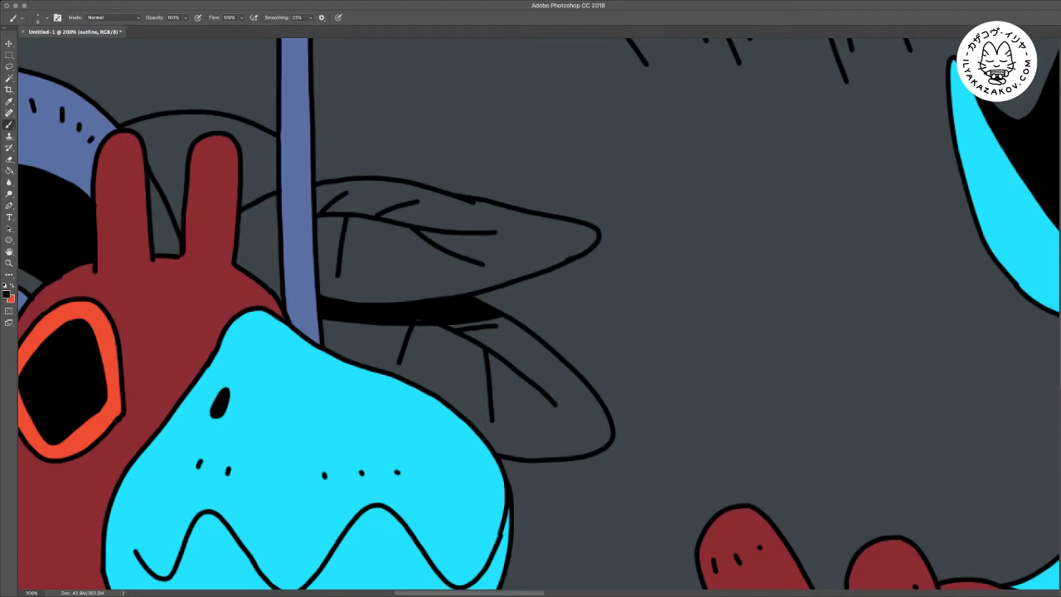
Draw a thin background stem of two long lines between the first two orange-fruited stalks
scroll(530, 315, right, 2)
scroll(531, 315, down, 3)
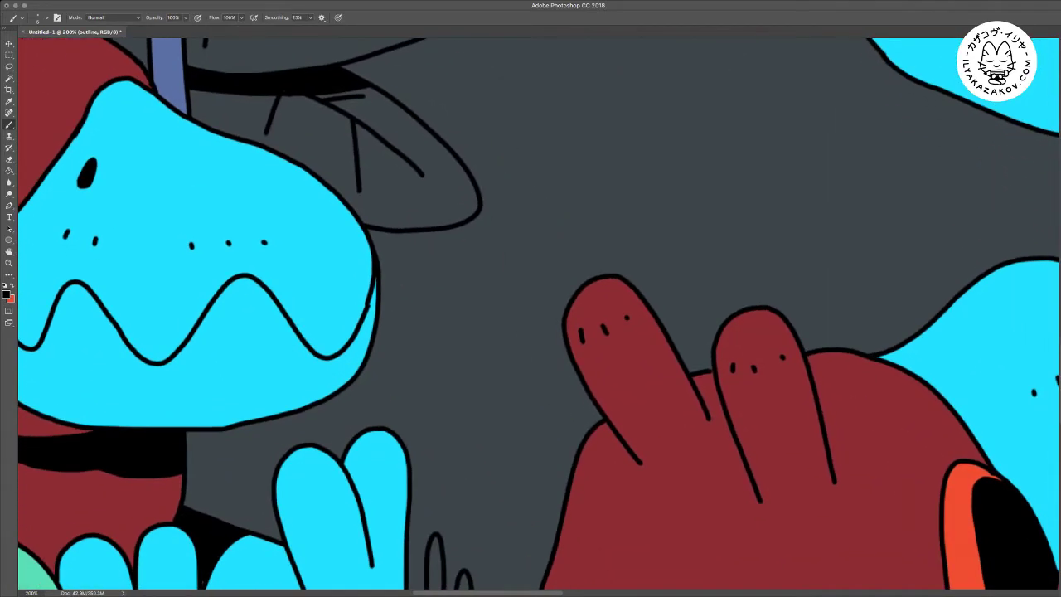
key(super+minus)
key(super+minus)
key(super+minus)
key(super+plus)
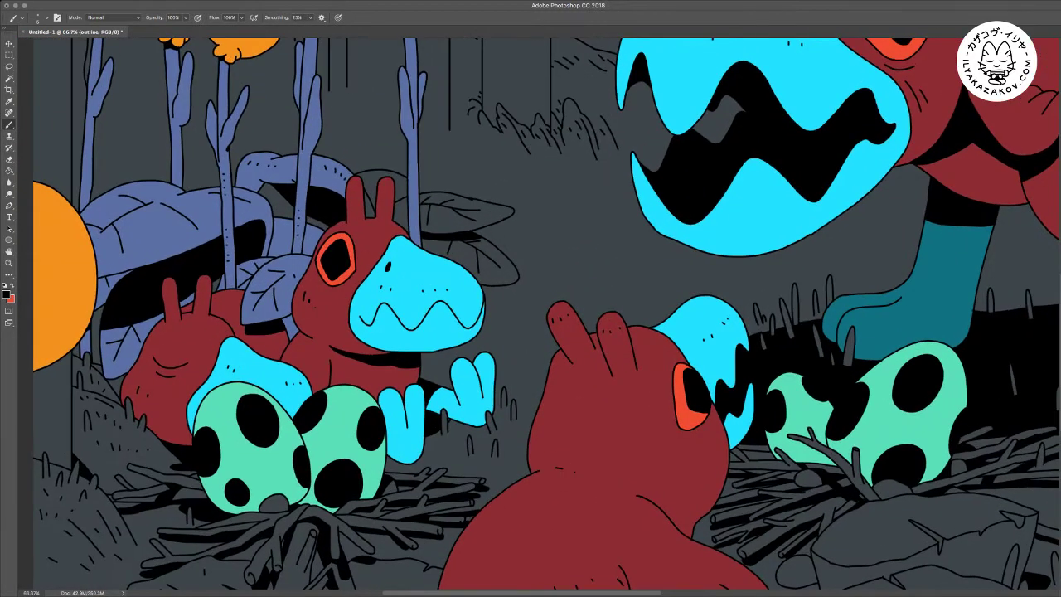
scroll(539, 314, up, 6)
scroll(539, 314, left, 5)
key(super+plus)
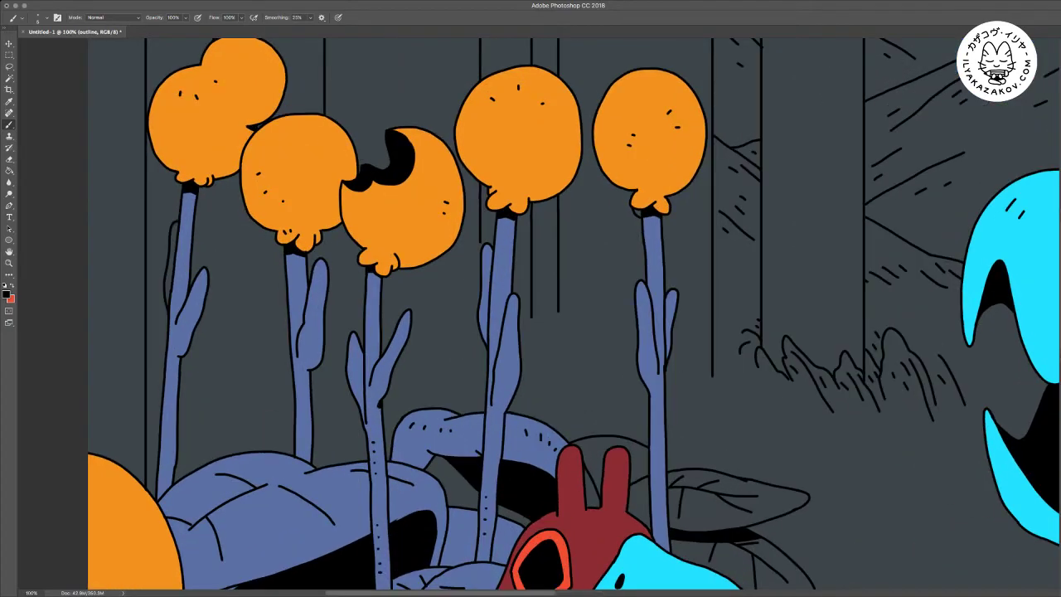
scroll(531, 315, up, 1)
scroll(530, 315, left, 1)
mouse_move(282, 464)
mouse_down()
mouse_move(280, 281)
mouse_move(296, 271)
mouse_move(305, 462)
mouse_up()
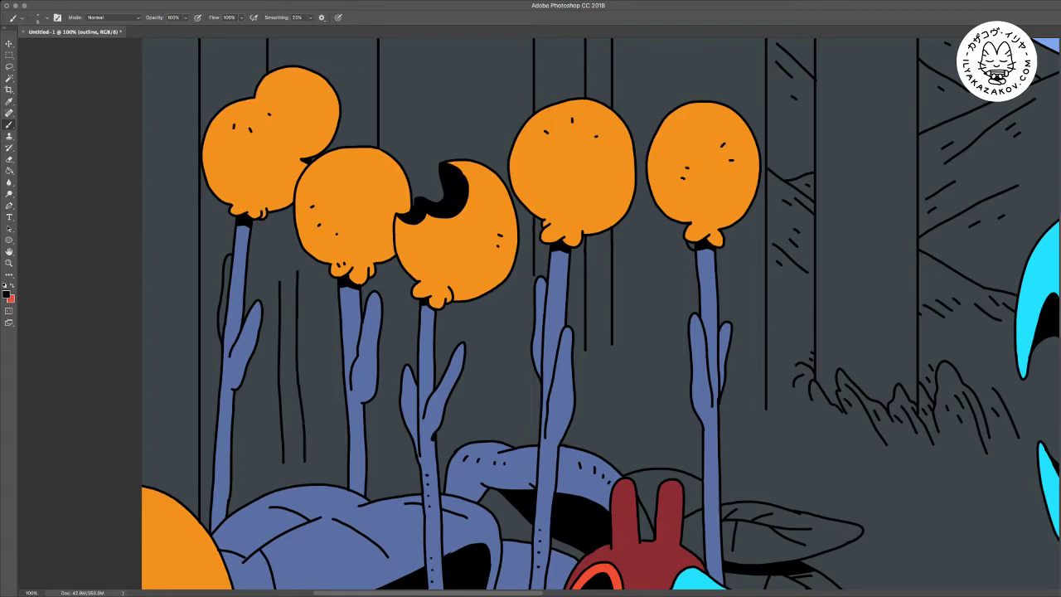
Draw two thin background stems, each of two long lines, on either side of the fourth orange-fruited stalk
scroll(530, 315, right, 1)
scroll(530, 315, right, 1)
drag(448, 309, 455, 430)
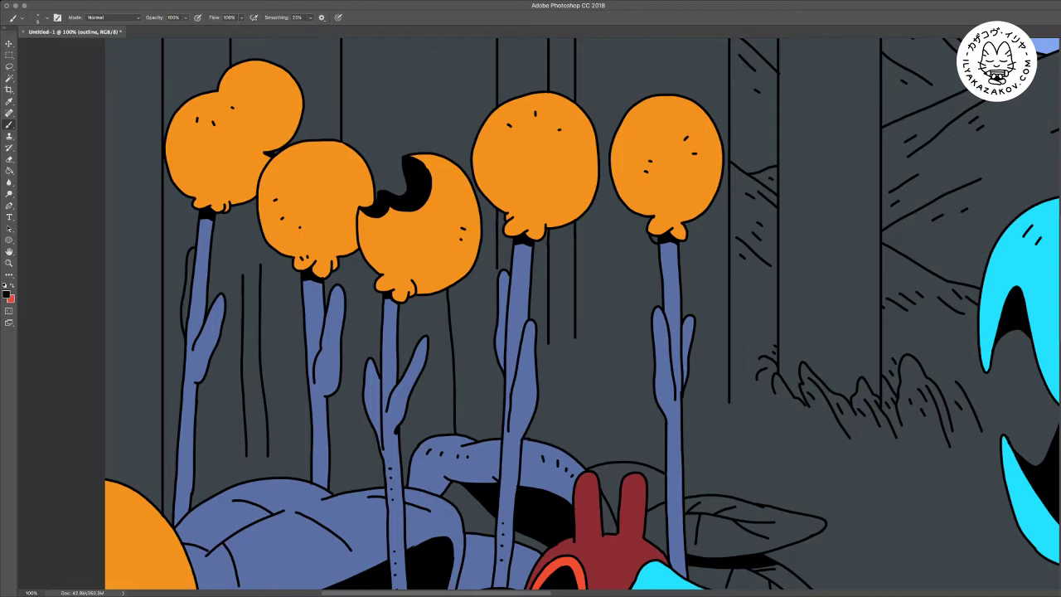
drag(461, 280, 473, 428)
scroll(538, 315, right, 5)
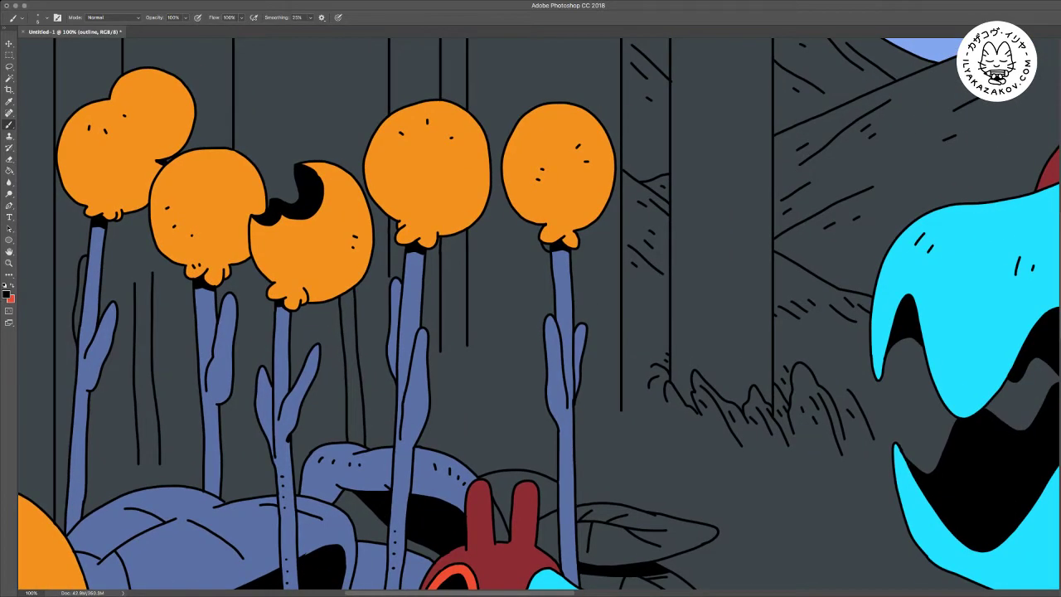
drag(499, 233, 496, 447)
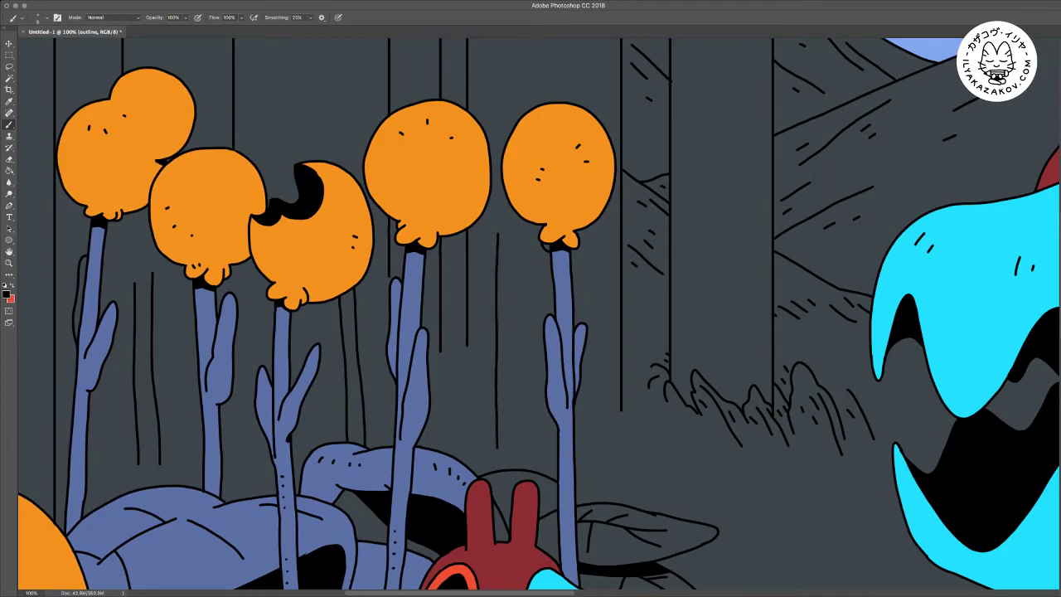
drag(514, 235, 514, 458)
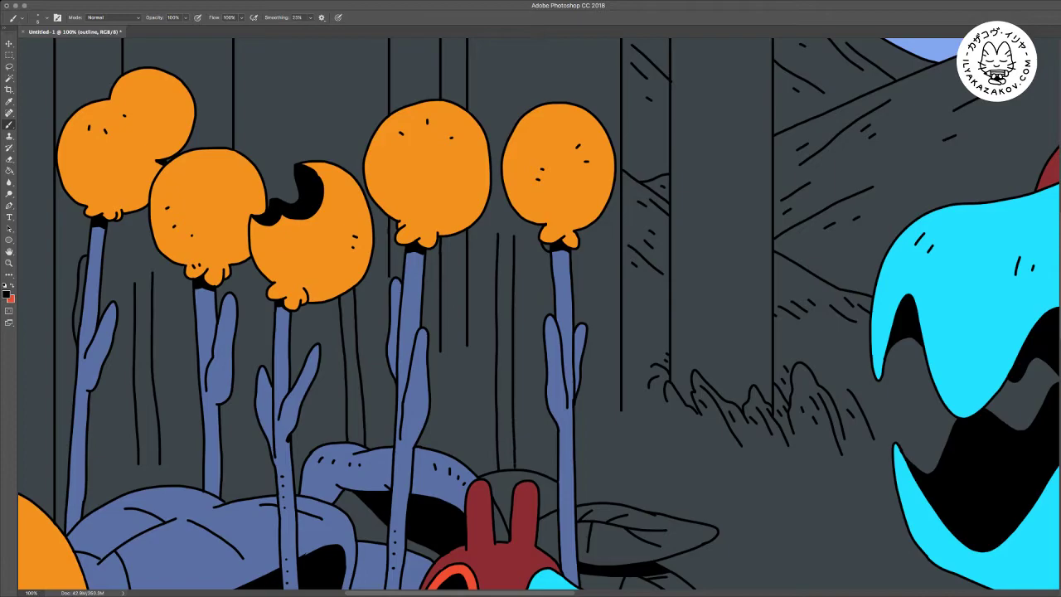
Erase part of the tree line beside the fifth orange fruit and outline a background fruit with a lobed base there
scroll(539, 314, right, 6)
scroll(539, 315, down, 2)
key(e)
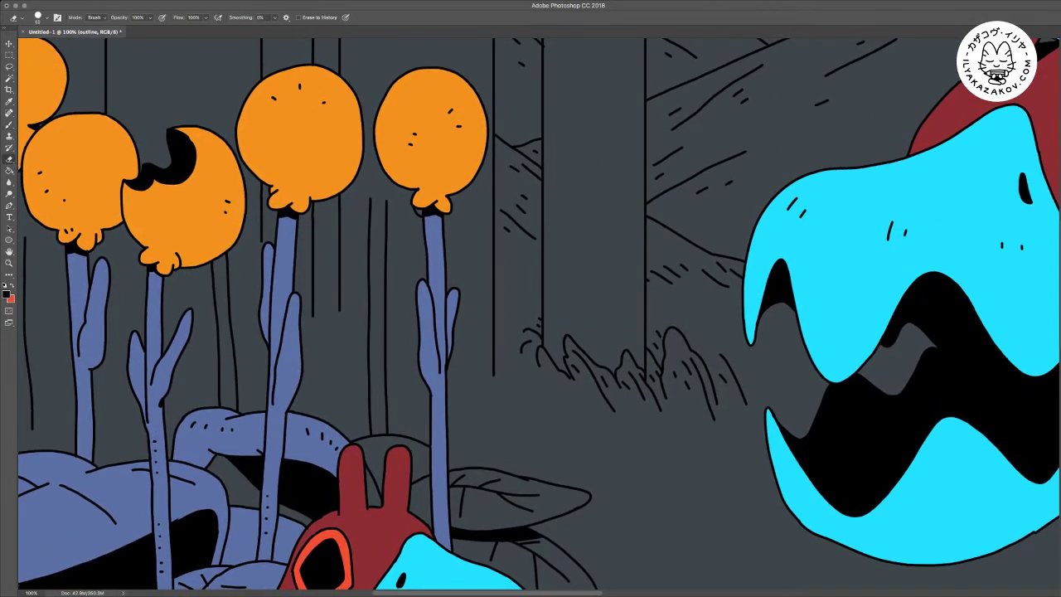
mouse_move(494, 156)
mouse_down()
mouse_move(494, 205)
mouse_move(521, 209)
mouse_up()
key(super+plus)
drag(518, 84, 494, 309)
key(b)
mouse_move(412, 222)
mouse_down()
mouse_move(464, 241)
mouse_move(498, 306)
mouse_move(492, 359)
mouse_move(472, 392)
mouse_move(448, 413)
mouse_move(404, 420)
mouse_move(518, 224)
mouse_move(498, 206)
mouse_move(500, 235)
mouse_move(550, 217)
mouse_move(521, 239)
mouse_up()
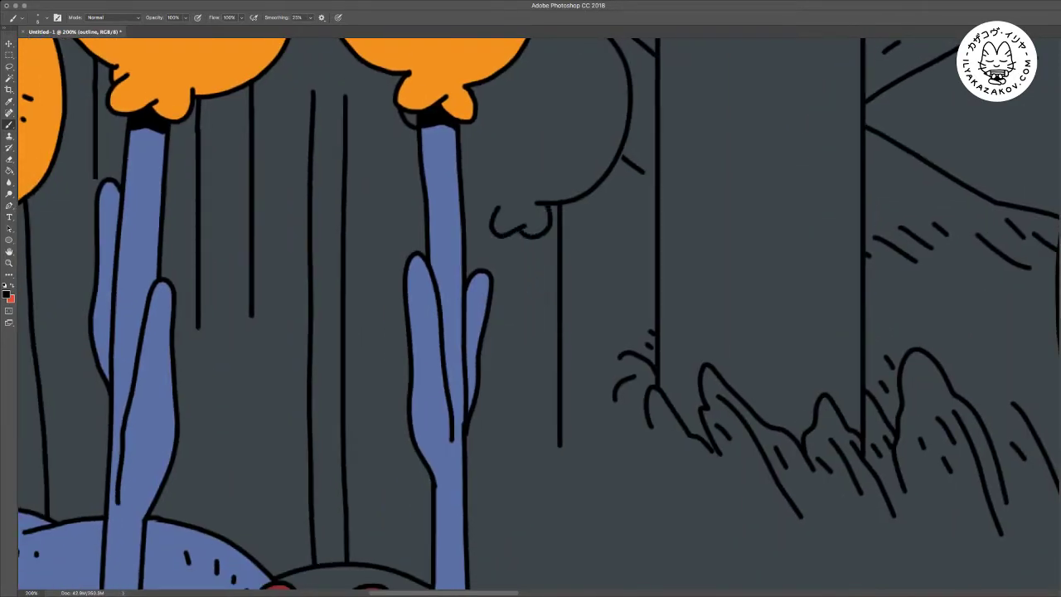
Draw a stem with a side shoot from the new background fruit down to the leaves, erasing the tree line crossing it
scroll(531, 315, up, 5)
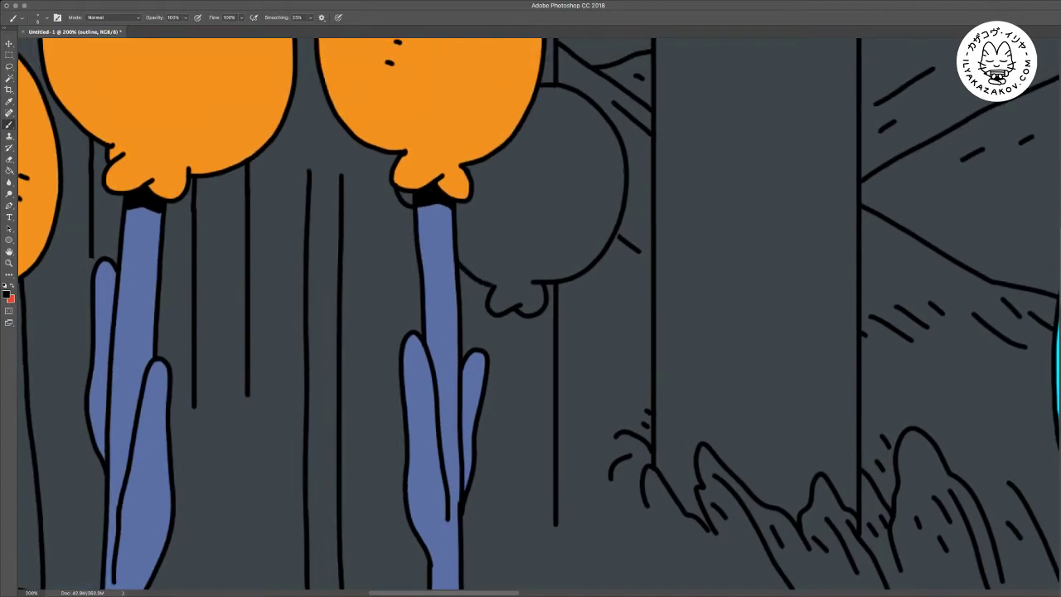
scroll(489, 286, down, 8)
drag(515, 160, 508, 552)
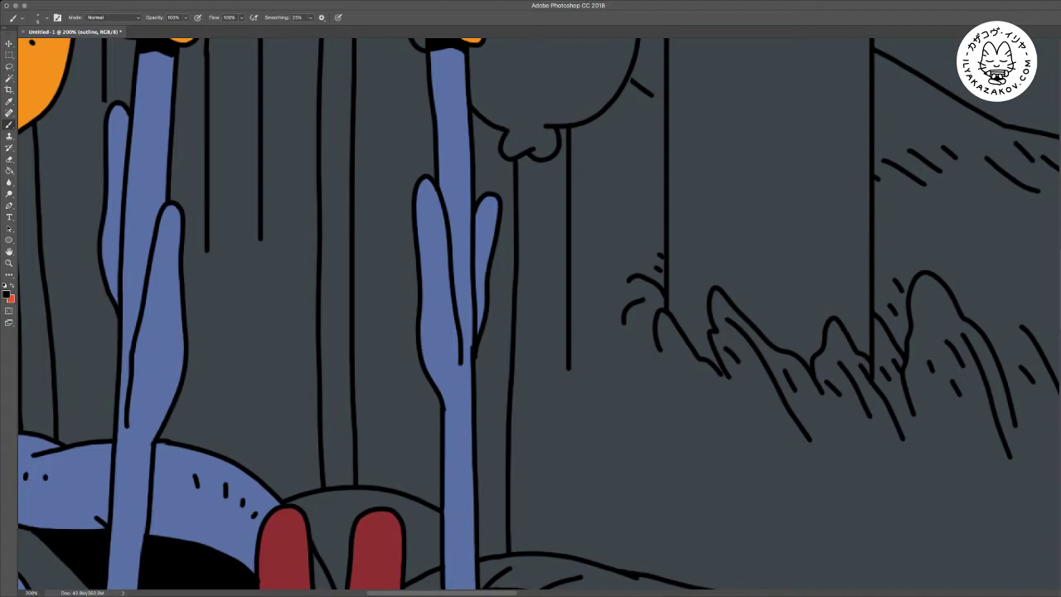
drag(549, 160, 548, 318)
key(e)
drag(569, 261, 569, 369)
key(b)
mouse_move(554, 307)
mouse_down()
mouse_move(540, 340)
mouse_move(585, 223)
mouse_move(585, 293)
mouse_move(545, 422)
mouse_move(543, 549)
mouse_up()
Outline another pointed leaf behind the fifth stalk and the new stem, above the existing veined leaf
scroll(530, 315, down, 5)
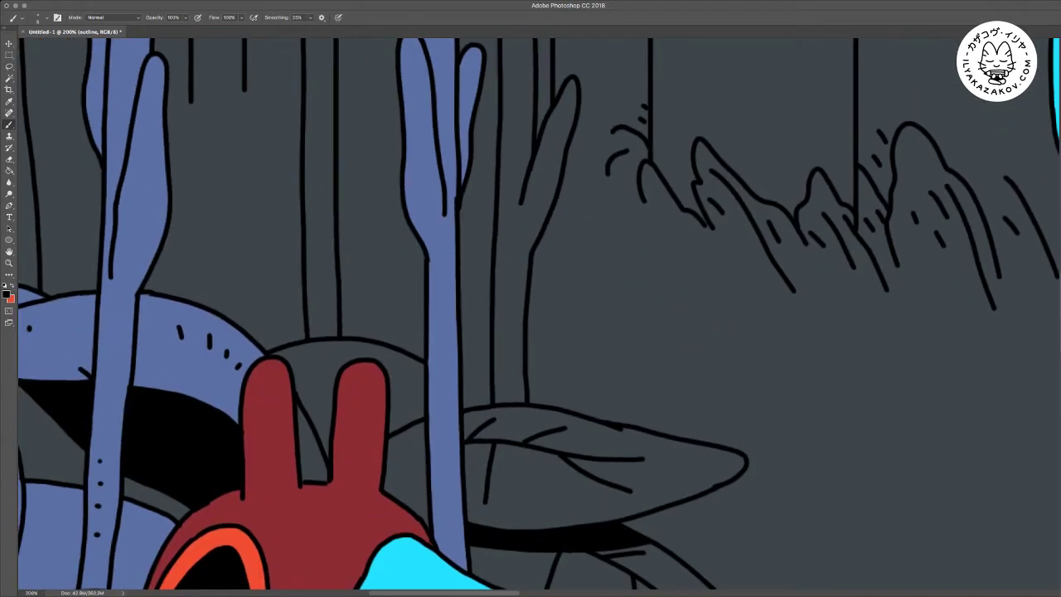
mouse_move(377, 340)
mouse_down()
mouse_move(488, 321)
mouse_move(573, 342)
mouse_move(636, 369)
mouse_move(638, 394)
mouse_move(597, 416)
mouse_up()
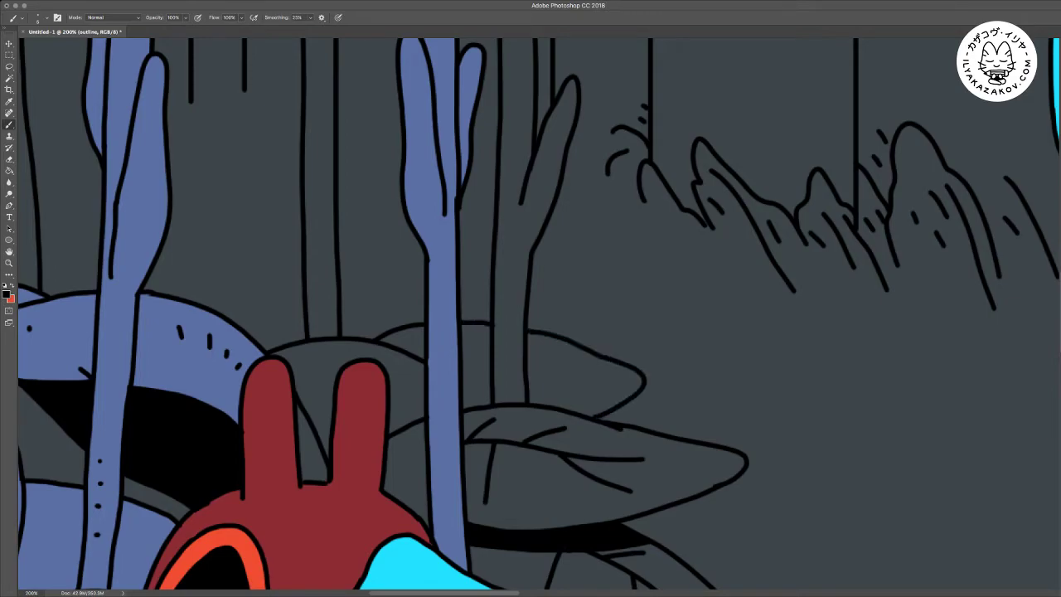
key(super+minus)
key(super+minus)
key(super+minus)
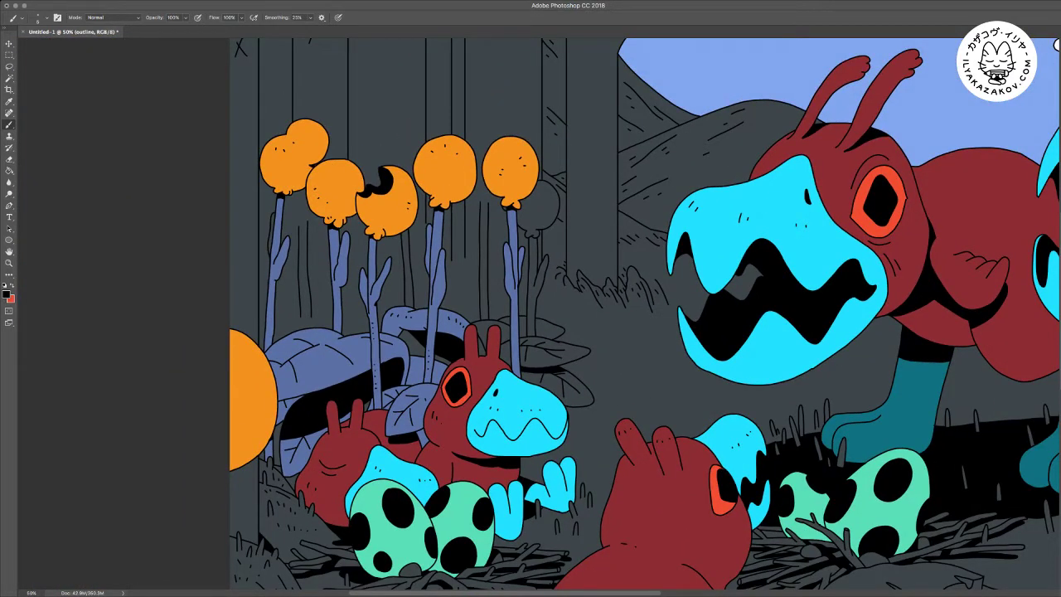
Outline a background fruit with a lobed base between the fourth and fifth orange fruits and add small speckle marks
key(super+plus)
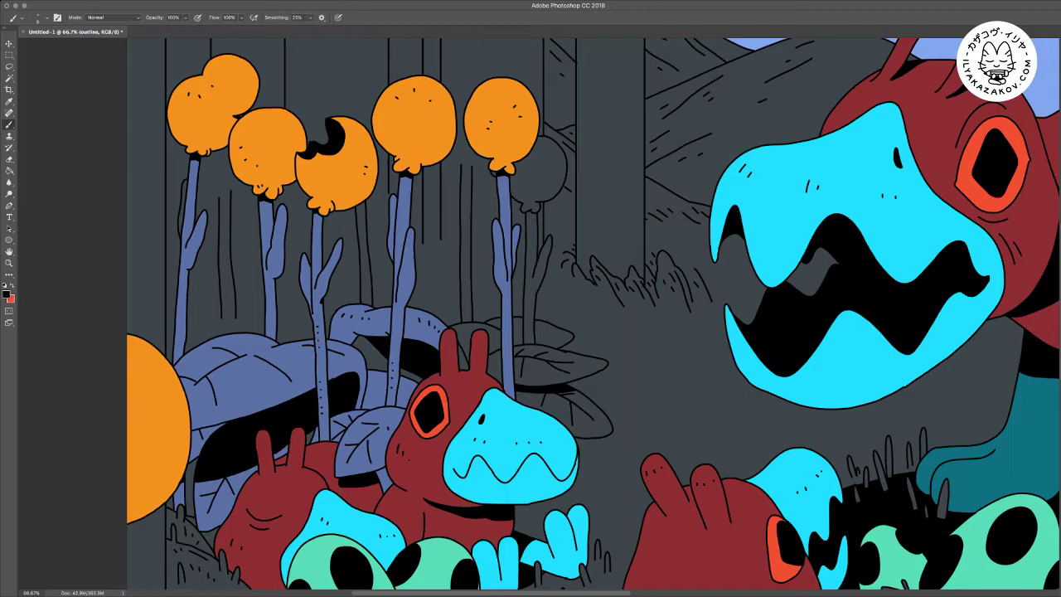
key(super+plus)
scroll(539, 313, up, 6)
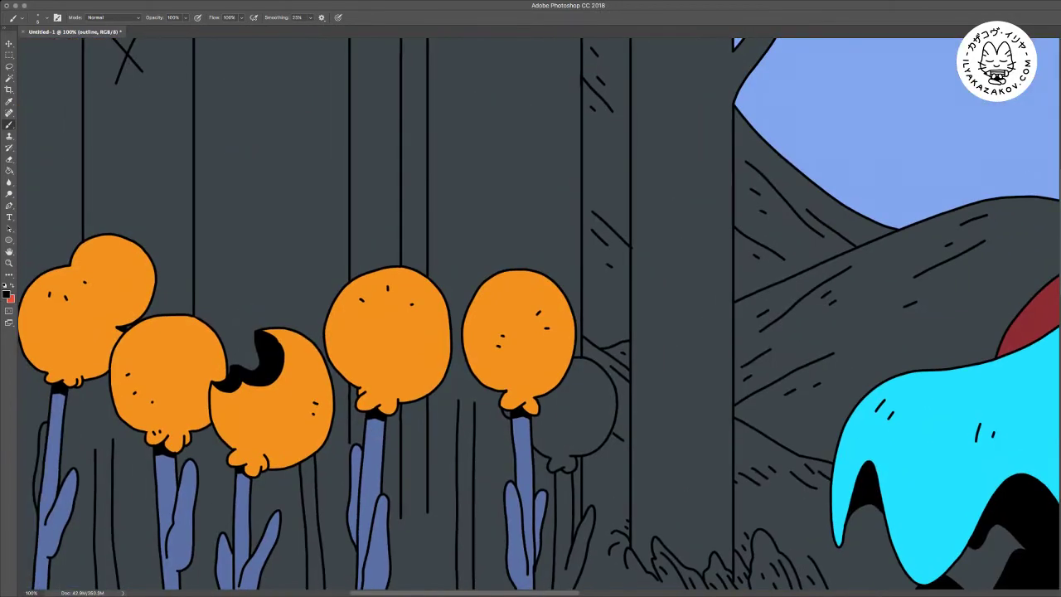
key(super+plus)
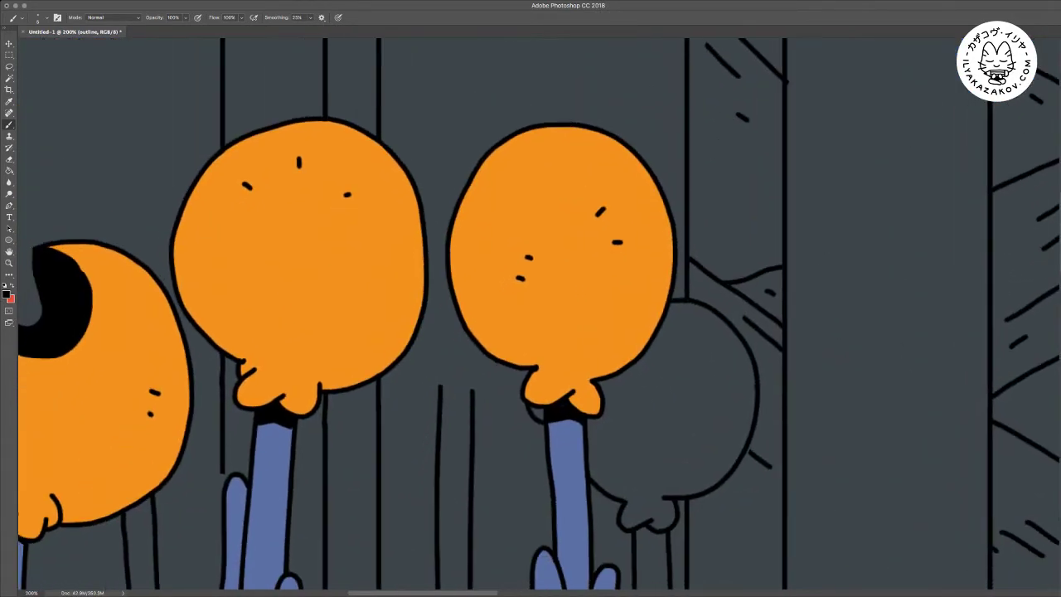
mouse_move(437, 362)
mouse_down()
mouse_move(448, 387)
mouse_move(499, 392)
mouse_move(491, 367)
mouse_up()
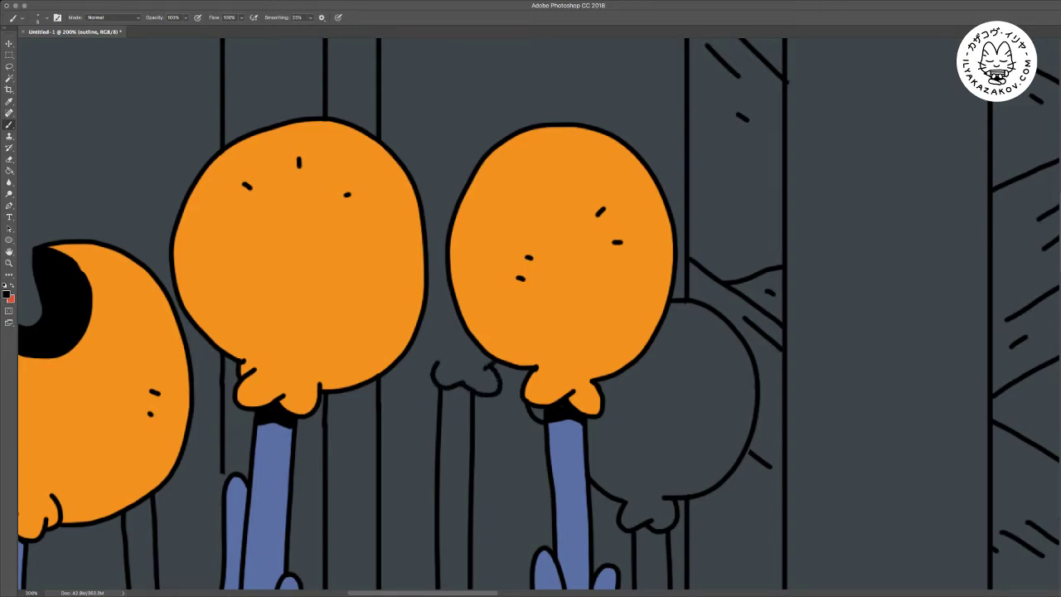
drag(408, 355, 425, 368)
mouse_move(391, 149)
mouse_down()
mouse_move(448, 129)
mouse_move(498, 133)
mouse_up()
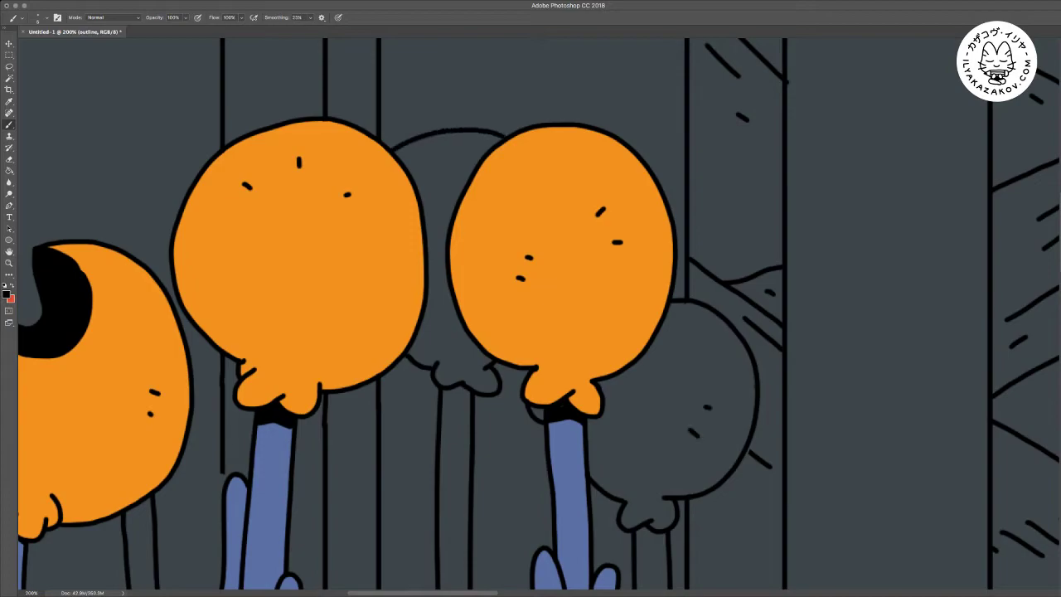
drag(438, 157, 440, 165)
Draw a curved side shoot on the background stem below the bitten fruit, clearing the stem line where it attaches
mouse_move(357, 489)
mouse_down()
mouse_move(803, 369)
mouse_move(792, 102)
mouse_move(777, 197)
mouse_up()
scroll(551, 374, up, 5)
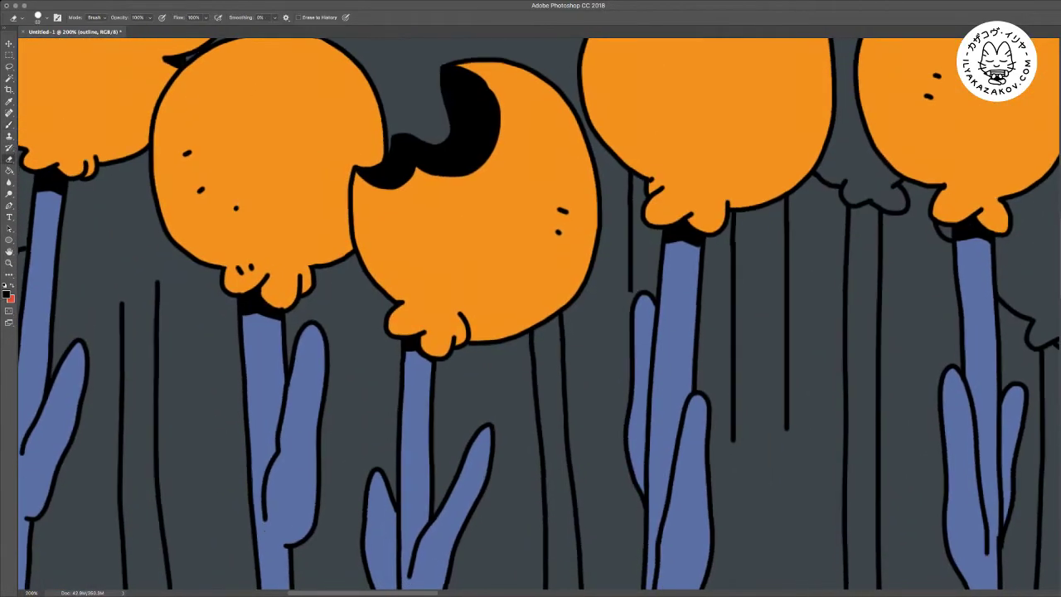
drag(551, 375, 582, 293)
mouse_move(599, 252)
mouse_down()
mouse_move(608, 323)
mouse_move(598, 407)
mouse_move(572, 419)
mouse_up()
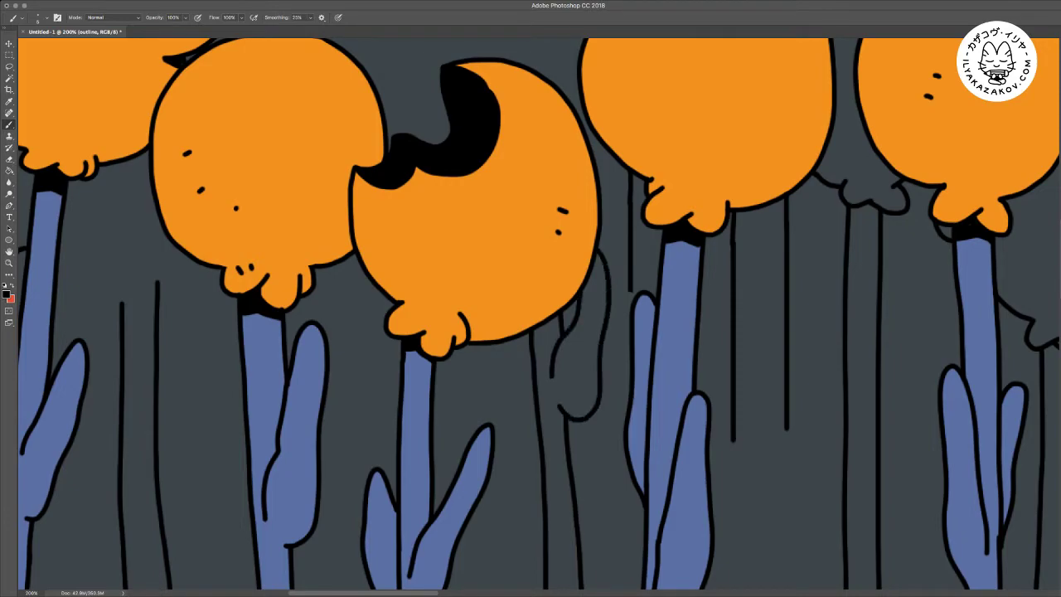
Outline a large round background fruit behind the bitten fruit and the fourth orange fruit
scroll(538, 315, up, 6)
mouse_move(431, 158)
mouse_down()
mouse_move(499, 90)
mouse_move(573, 81)
mouse_move(633, 113)
mouse_up()
drag(637, 308, 618, 338)
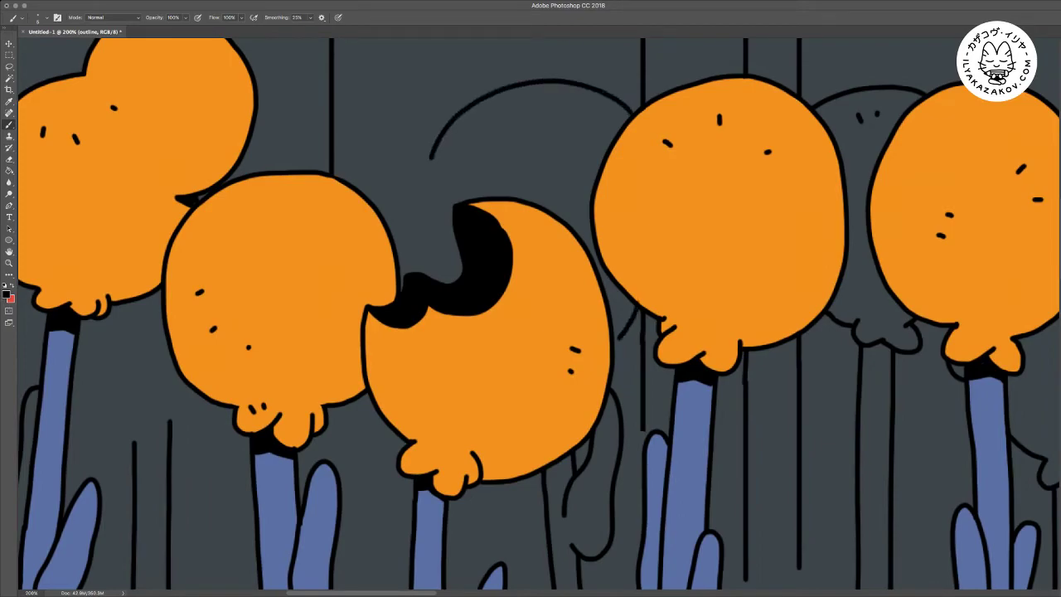
mouse_move(431, 159)
mouse_down()
mouse_move(429, 202)
mouse_move(463, 270)
mouse_up()
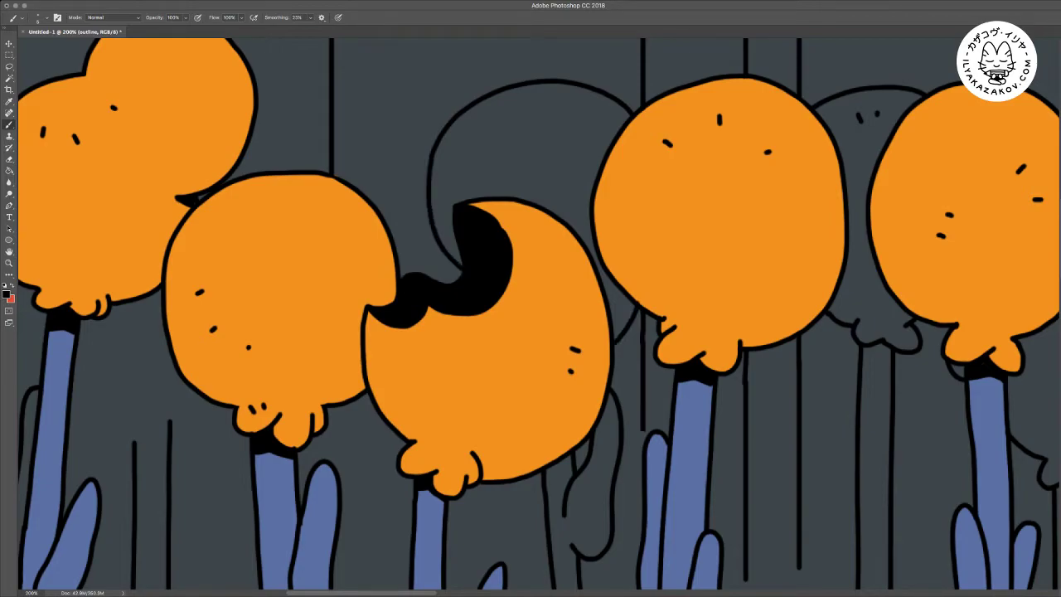
Erase the left edge of the large background fruit and redraw it as a wider curve ending at the bite
scroll(539, 315, up, 2)
scroll(539, 315, down, 5)
scroll(539, 315, up, 5)
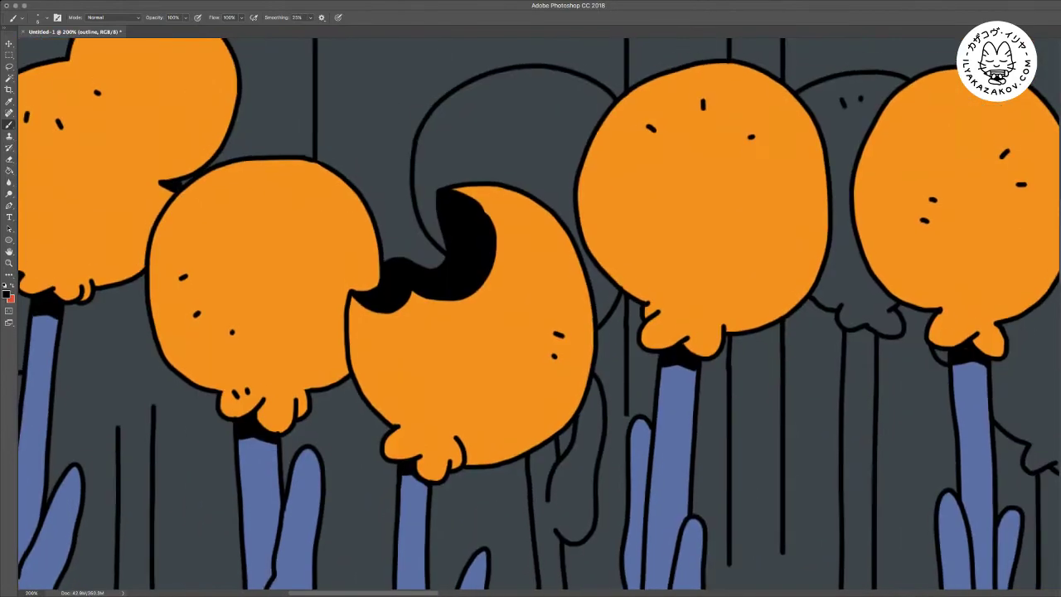
scroll(539, 315, down, 1)
key(e)
mouse_move(401, 185)
mouse_down()
mouse_move(402, 282)
mouse_move(421, 305)
mouse_up()
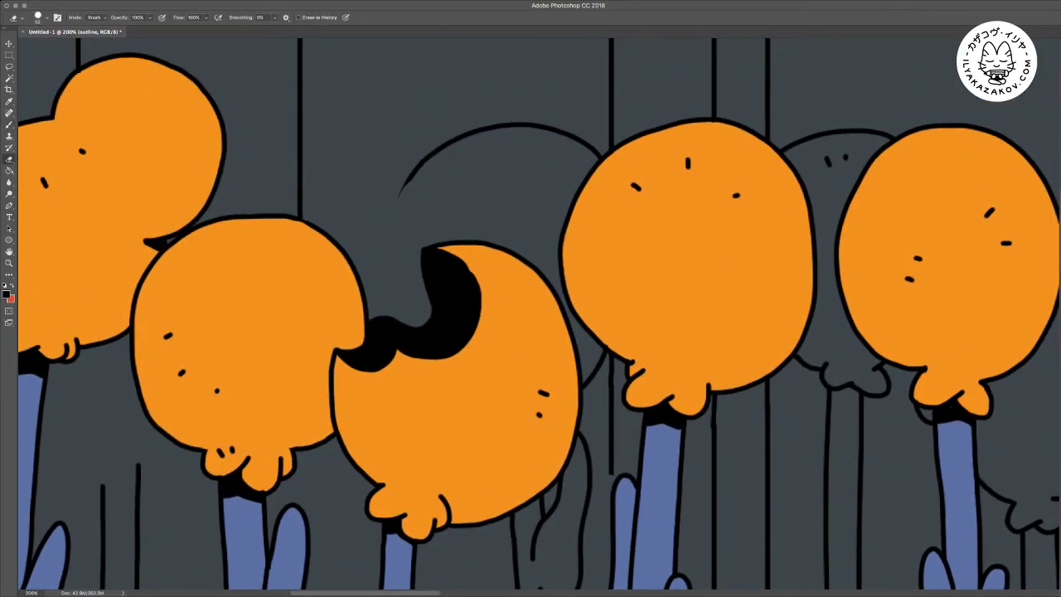
key(b)
mouse_move(408, 182)
mouse_down()
mouse_move(390, 271)
mouse_move(421, 325)
mouse_up()
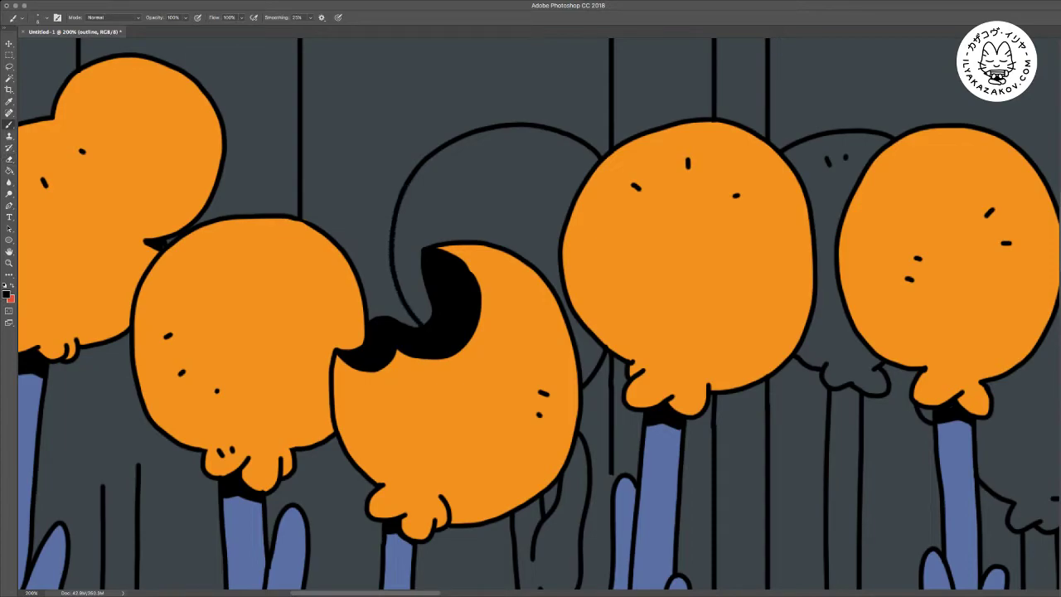
Extend the background stem between the first two stalks up to the fruit and add side shoots to it
scroll(539, 313, down, 5)
scroll(539, 313, left, 5)
scroll(539, 313, up, 3)
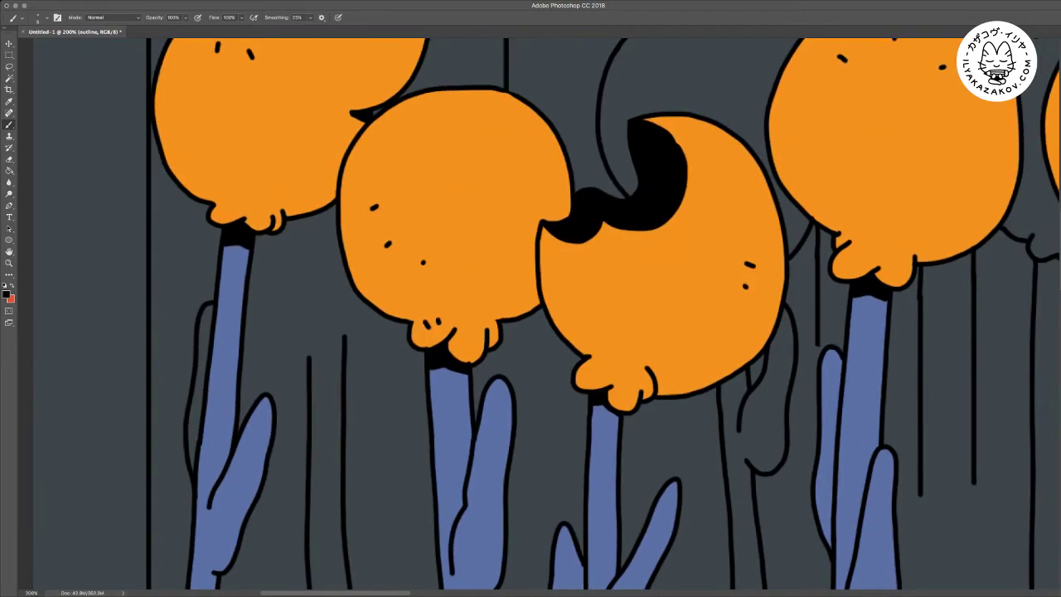
mouse_move(305, 414)
mouse_down()
mouse_move(278, 271)
mouse_move(305, 247)
mouse_up()
drag(310, 358, 311, 219)
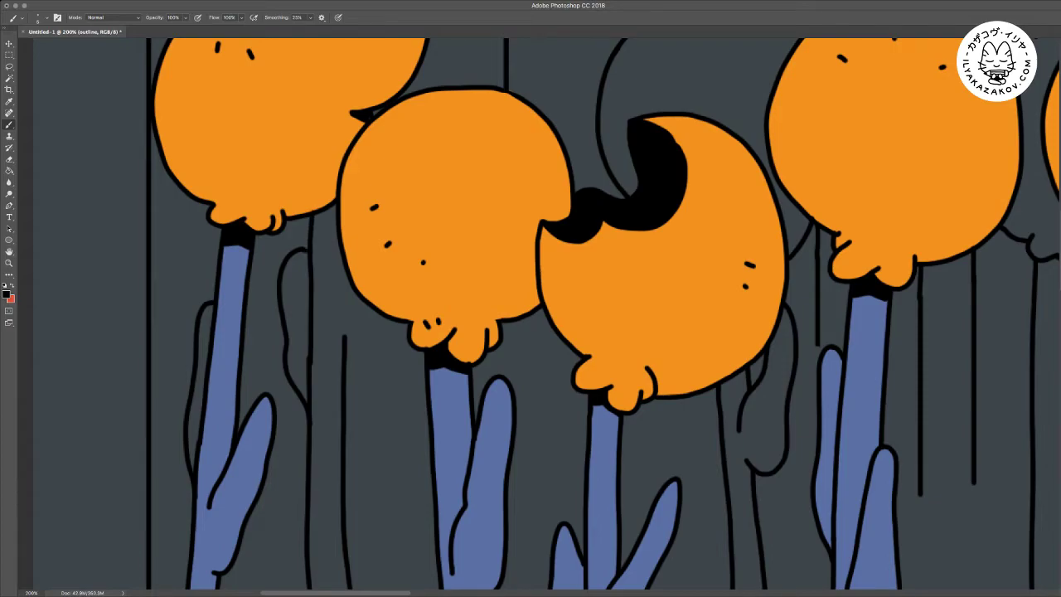
mouse_move(341, 335)
mouse_down()
mouse_move(366, 308)
mouse_move(337, 269)
mouse_up()
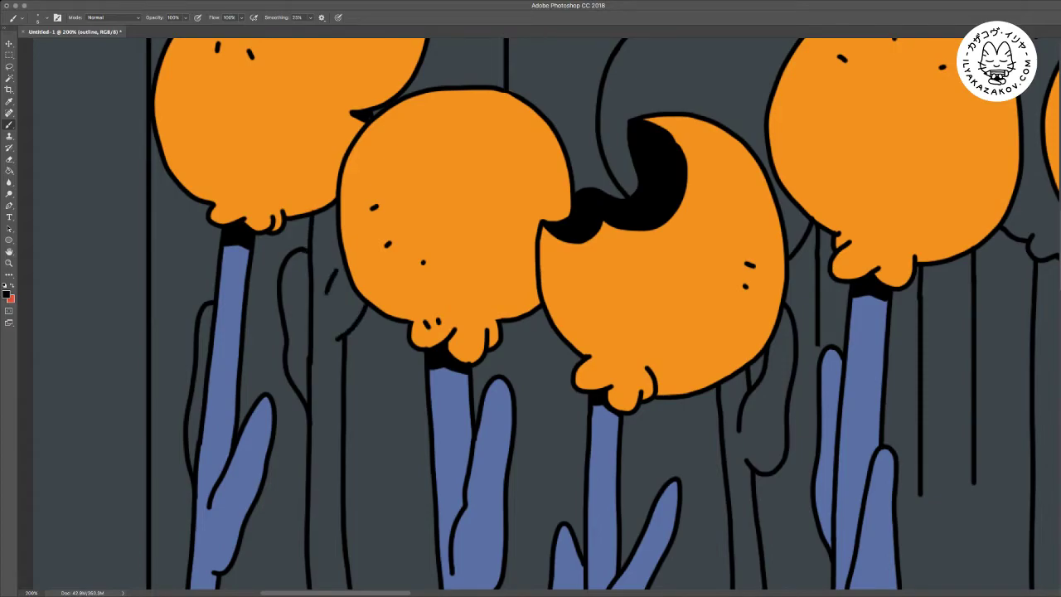